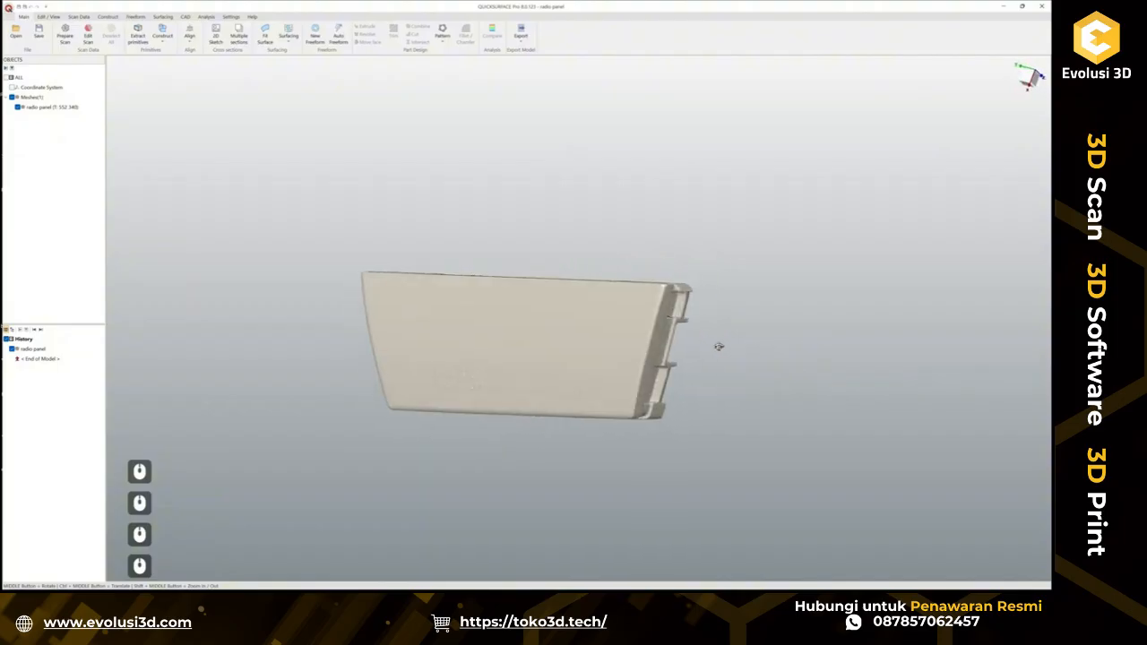
# Examine the radio panel scan from its smooth front face around to the ribbed rear side.
pyautogui.moveTo(422, 336); pyautogui.dragTo(579, 357, button='middle')
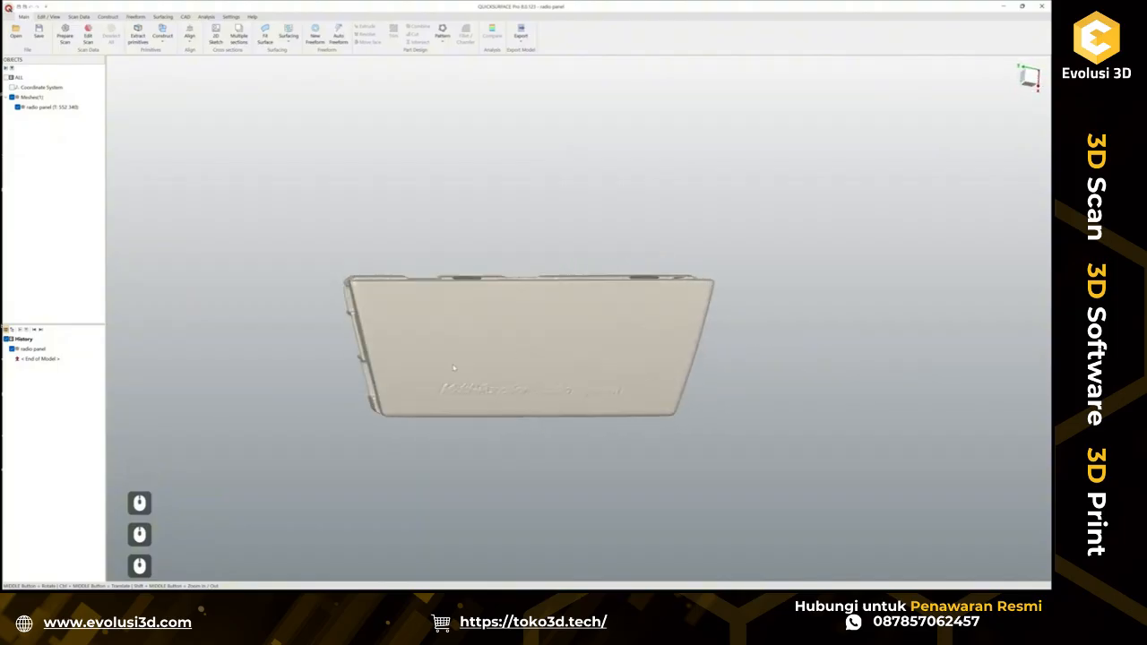
pyautogui.moveTo(453, 369); pyautogui.dragTo(585, 378, button='middle')
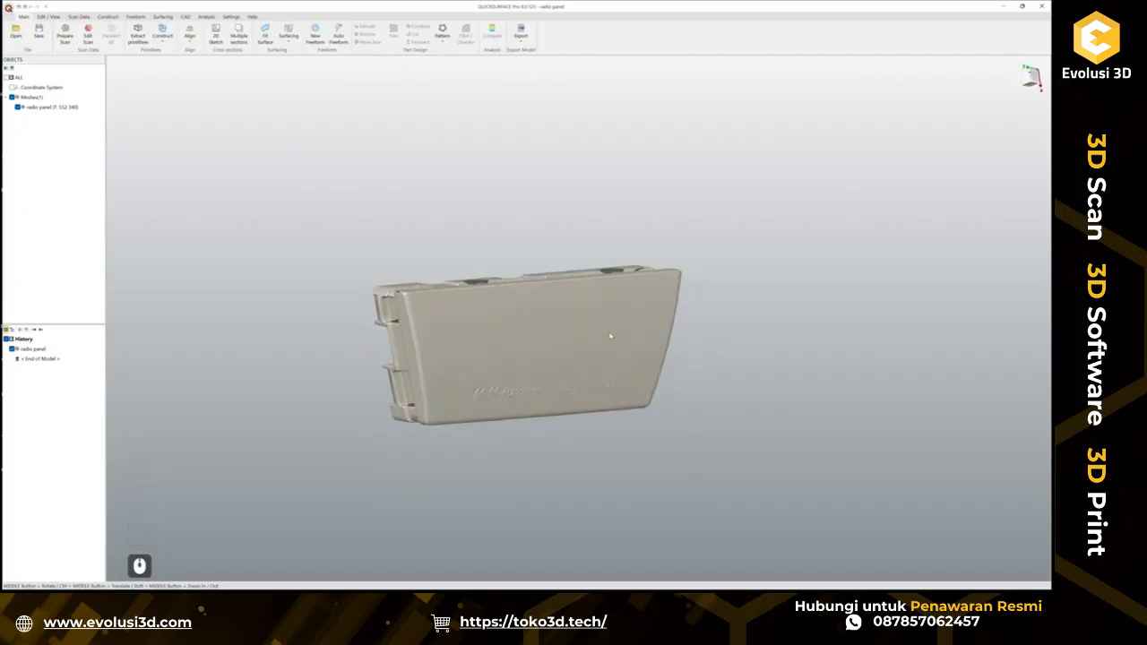
pyautogui.moveTo(627, 381); pyautogui.dragTo(351, 338, button='middle')
pyautogui.moveTo(632, 388); pyautogui.dragTo(514, 201, button='middle')
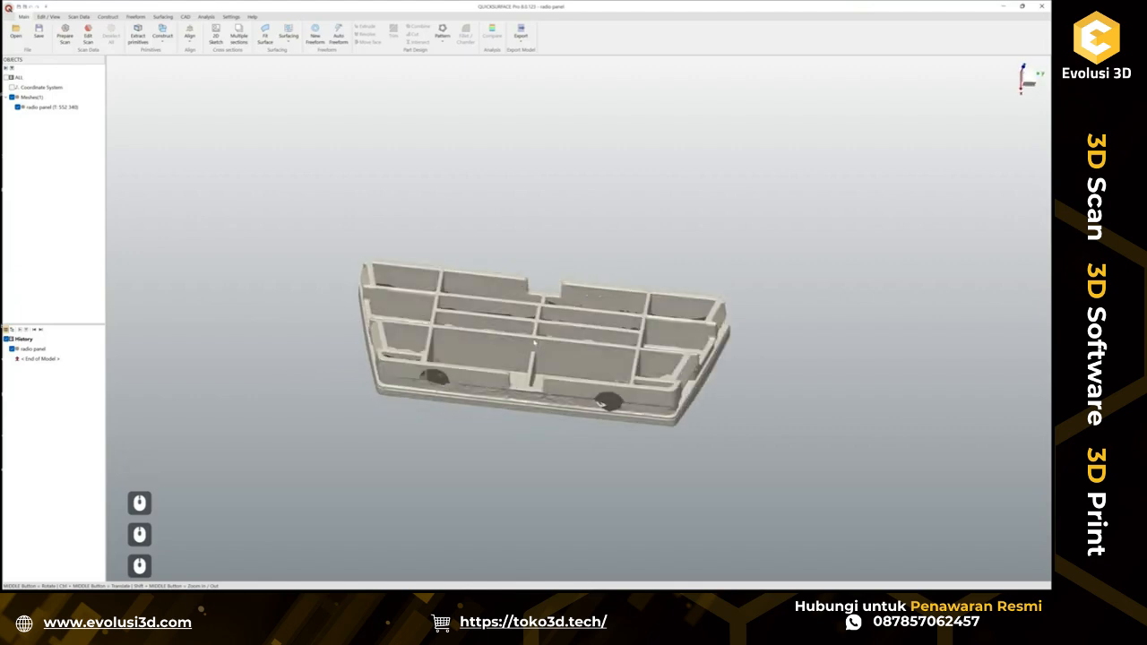
pyautogui.scroll(3, 558, 357)
pyautogui.moveTo(561, 360); pyautogui.dragTo(552, 451, button='middle')
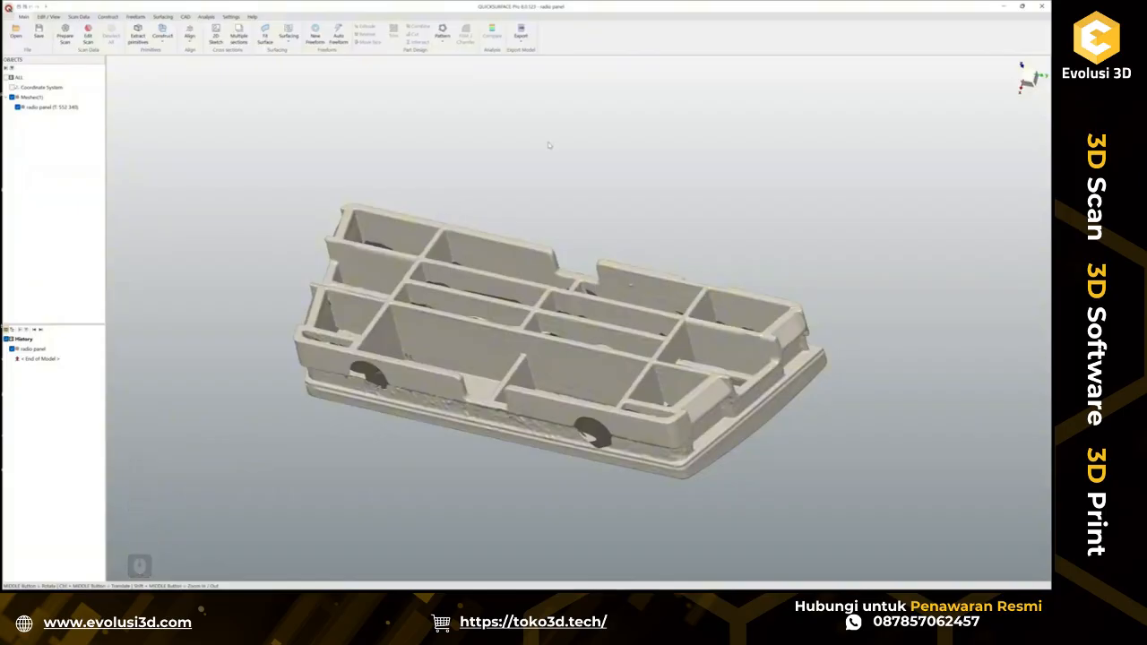
# Start extracting a primitive and select the flat top rim regions of the rear walls and ribs.
pyautogui.click(138, 36)
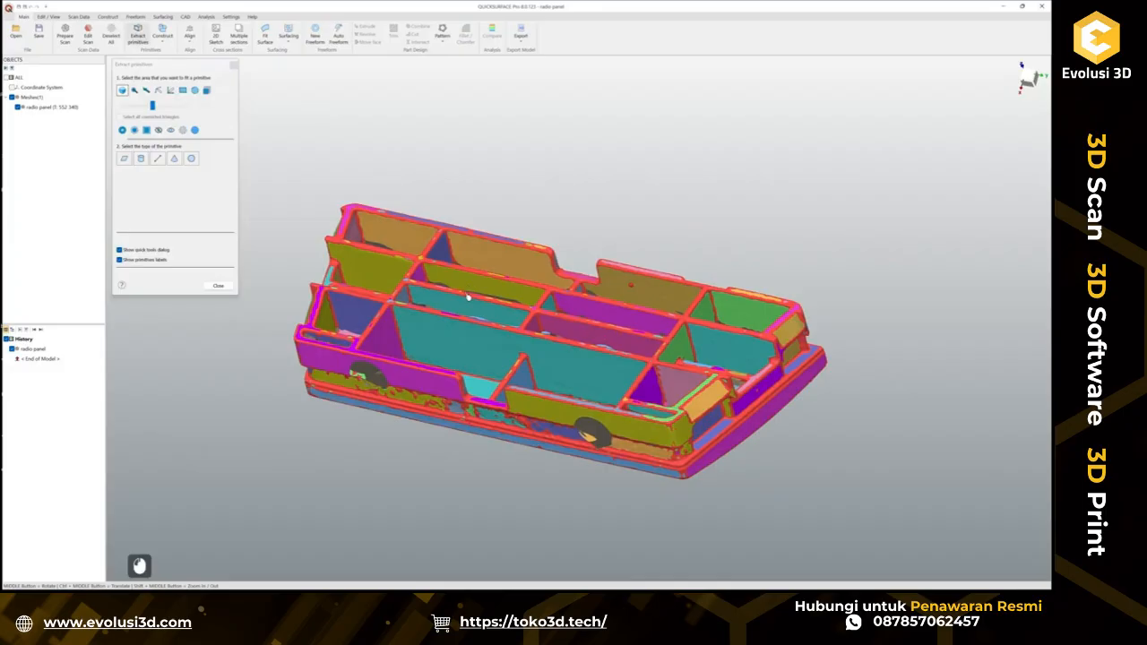
pyautogui.moveTo(467, 297); pyautogui.dragTo(510, 415, button='middle')
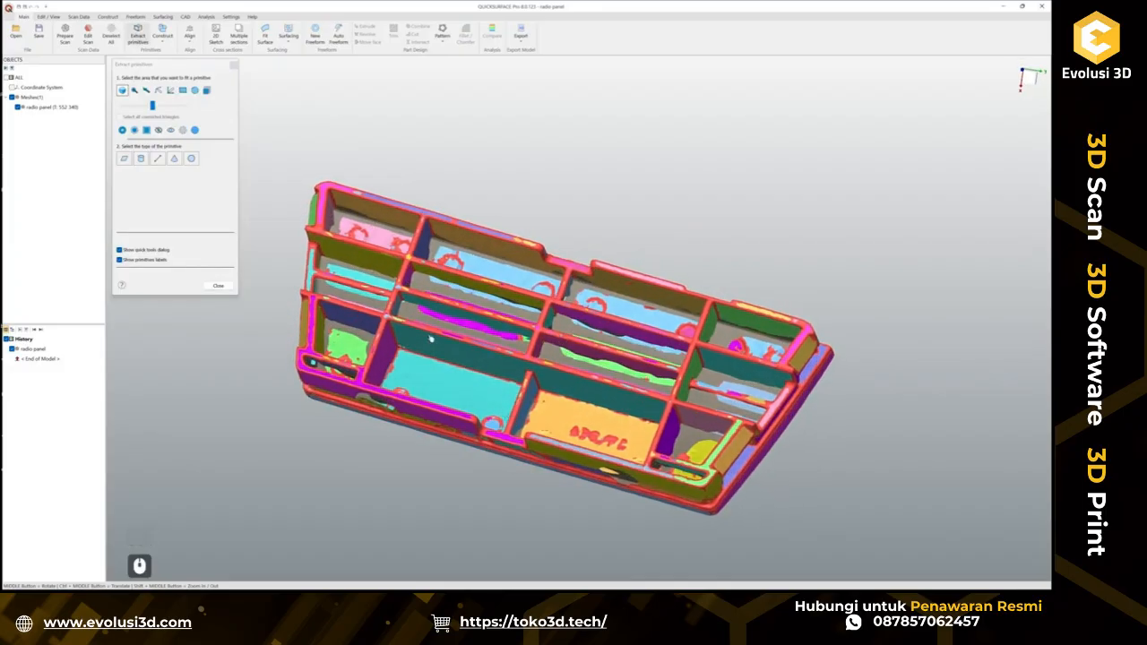
pyautogui.click(325, 206)
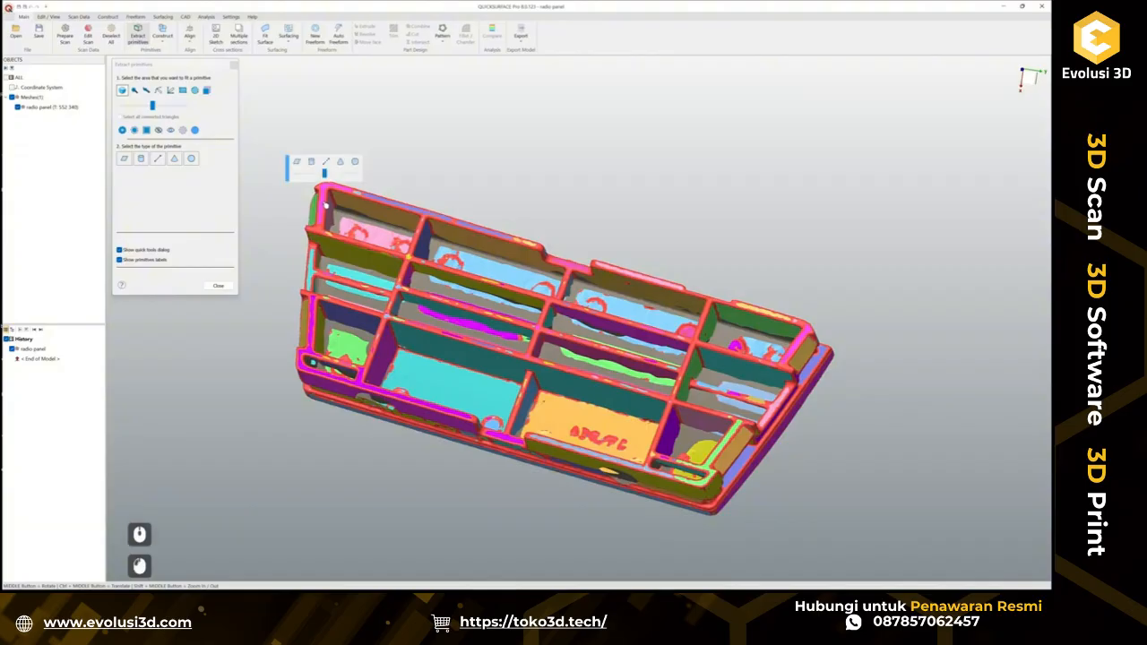
pyautogui.press('ctrl')
pyautogui.keyDown('ctrl'); pyautogui.click(415, 212); pyautogui.keyUp('ctrl')
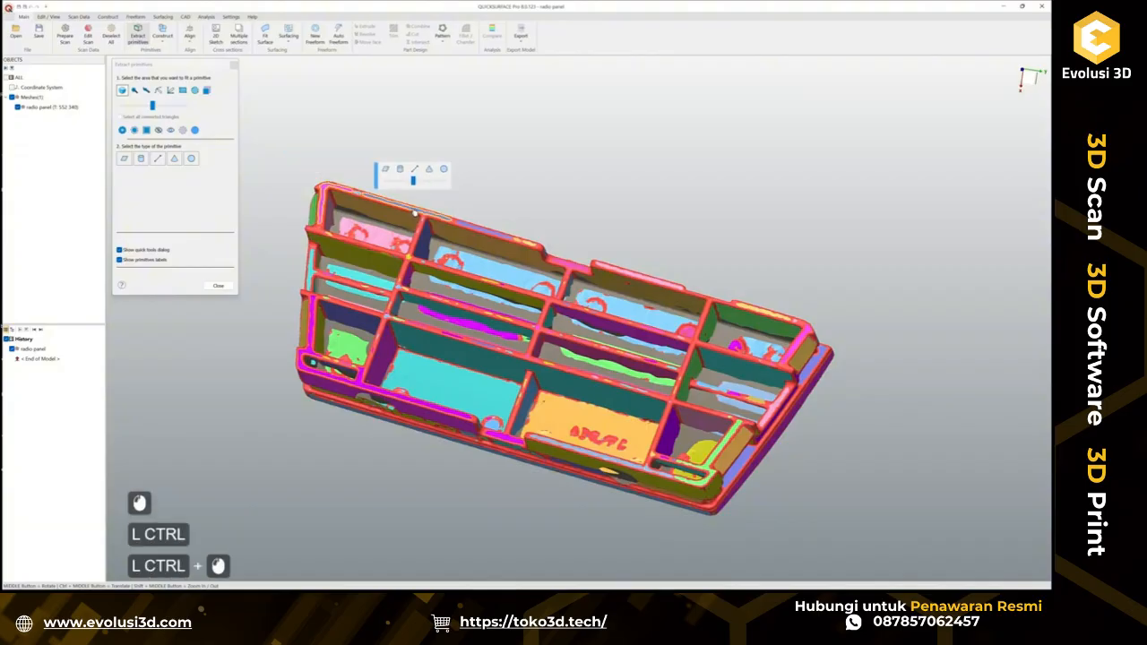
pyautogui.keyDown('ctrl'); pyautogui.click(312, 343); pyautogui.keyUp('ctrl')
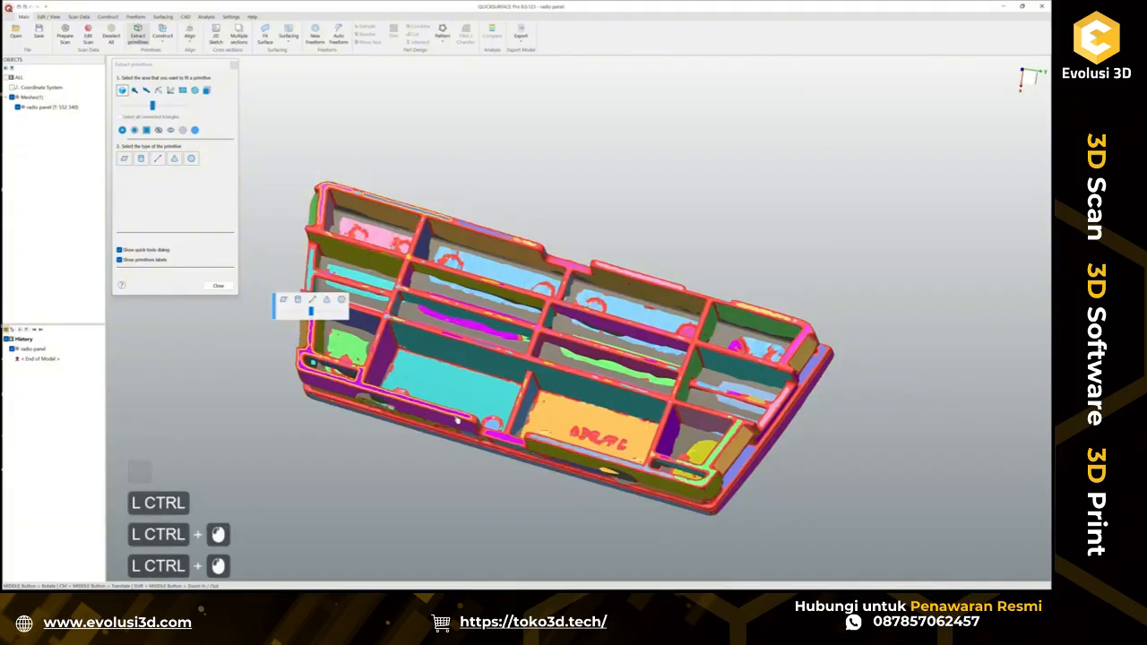
pyautogui.keyDown('ctrl'); pyautogui.click(650, 471); pyautogui.keyUp('ctrl')
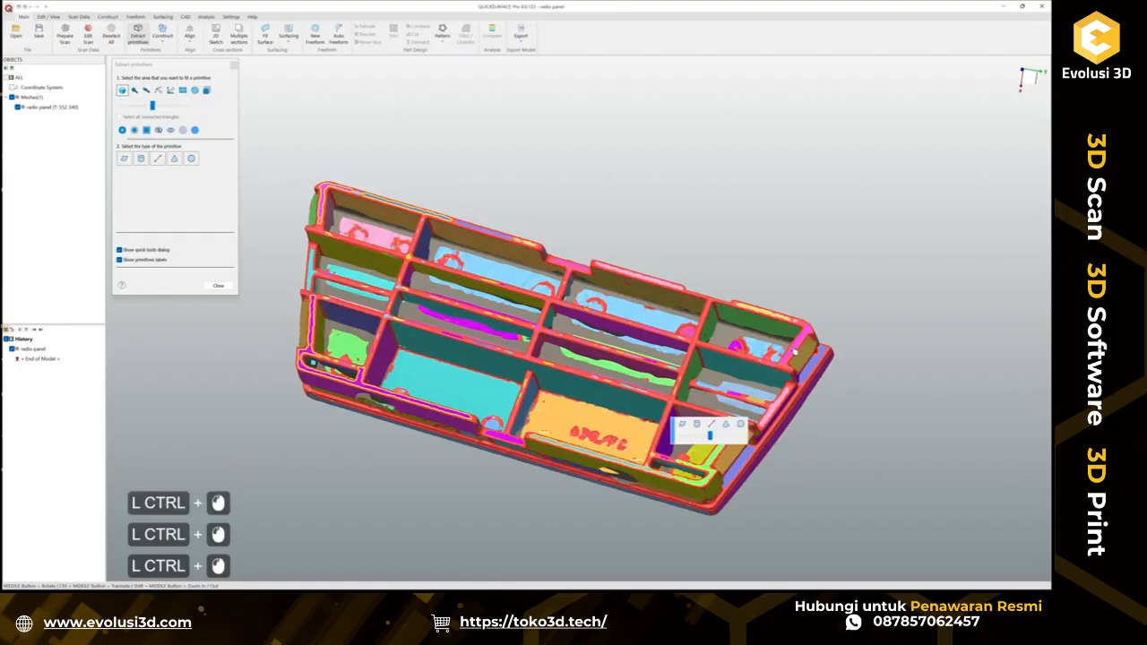
pyautogui.keyDown('ctrl'); pyautogui.click(801, 351); pyautogui.keyUp('ctrl')
# Add the remaining top rim regions along the long rear wall, fit an unconstrained plane to the selection and create it.
pyautogui.scroll(3, 800, 352)
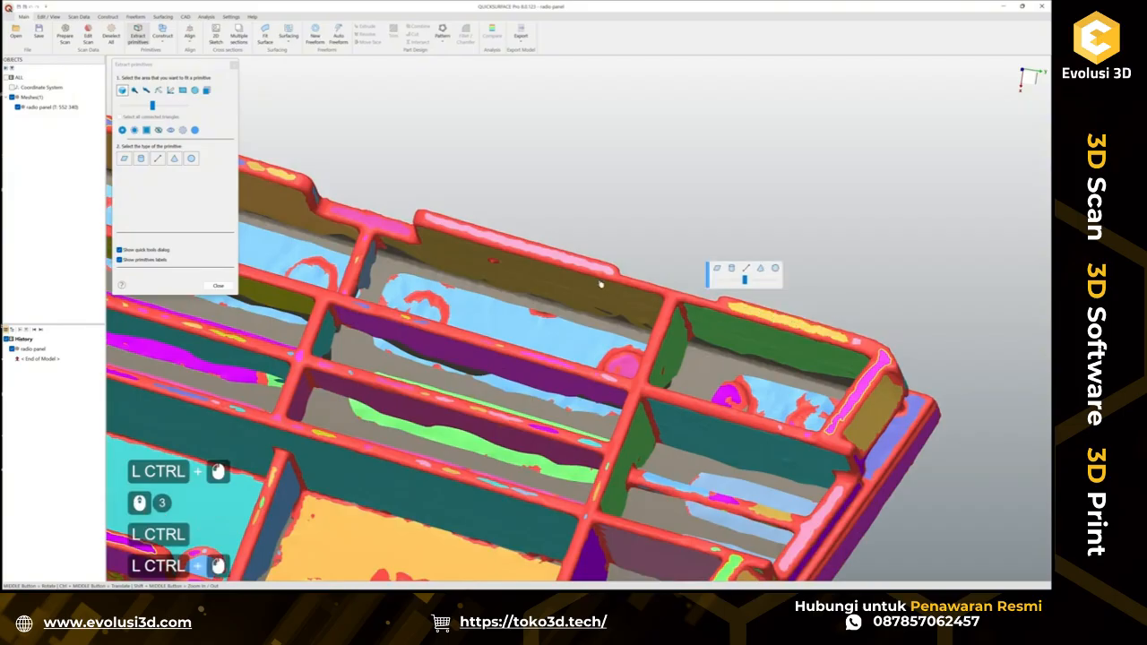
pyautogui.keyDown('ctrl'); pyautogui.click(592, 270); pyautogui.keyUp('ctrl')
pyautogui.scroll(-2, 562, 288)
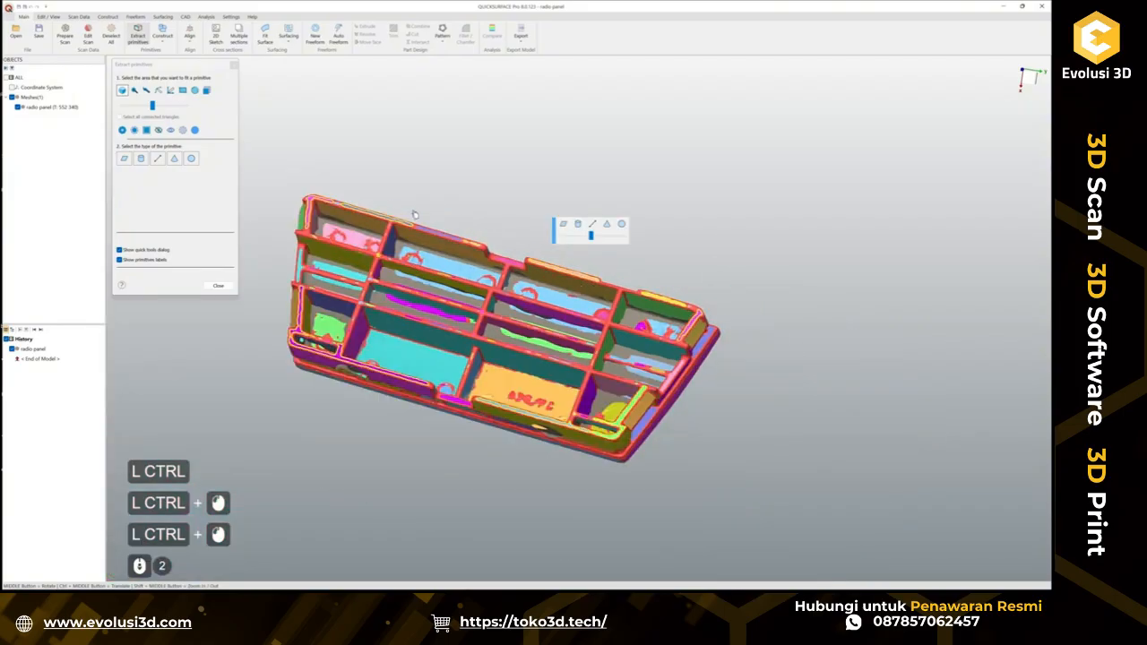
pyautogui.scroll(2, 414, 215)
pyautogui.keyDown('ctrl'); pyautogui.click(444, 255); pyautogui.keyUp('ctrl')
pyautogui.scroll(-1, 456, 380)
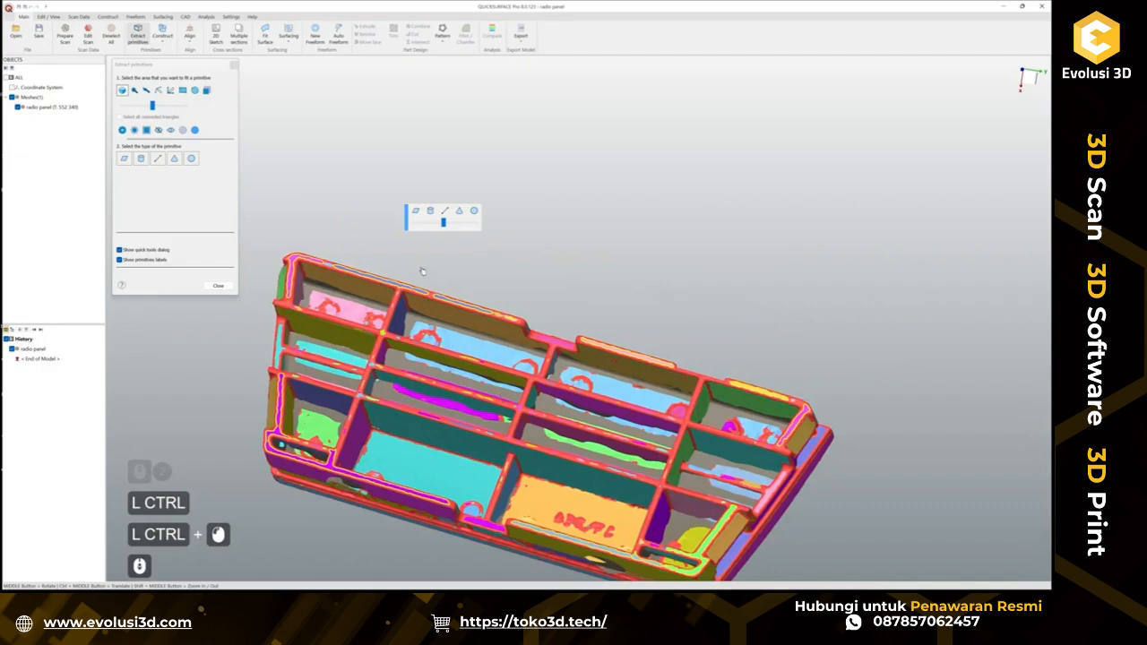
pyautogui.click(417, 213)
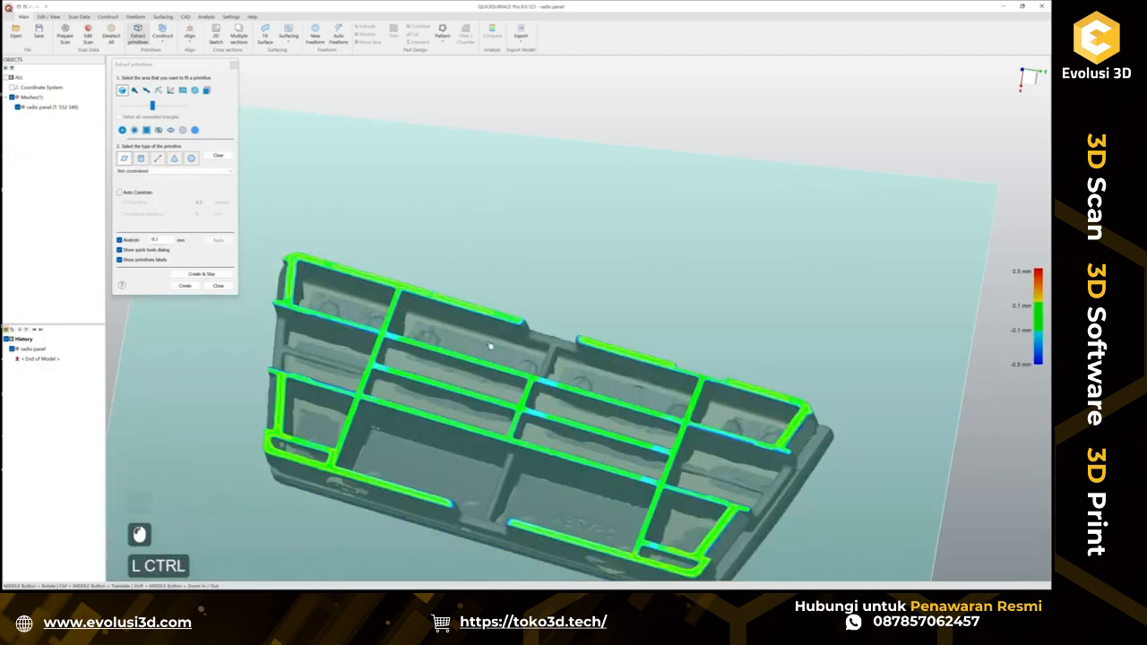
pyautogui.keyDown('ctrl'); pyautogui.moveTo(492, 336); pyautogui.dragTo(463, 422, button='middle'); pyautogui.keyUp('ctrl')
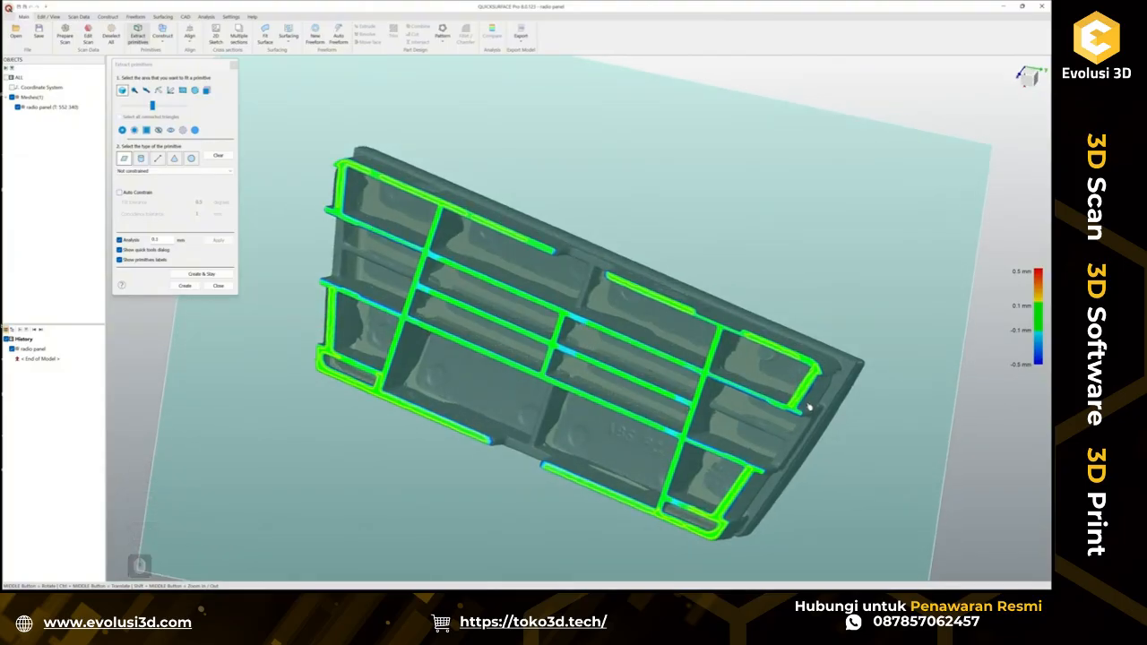
pyautogui.click(187, 287)
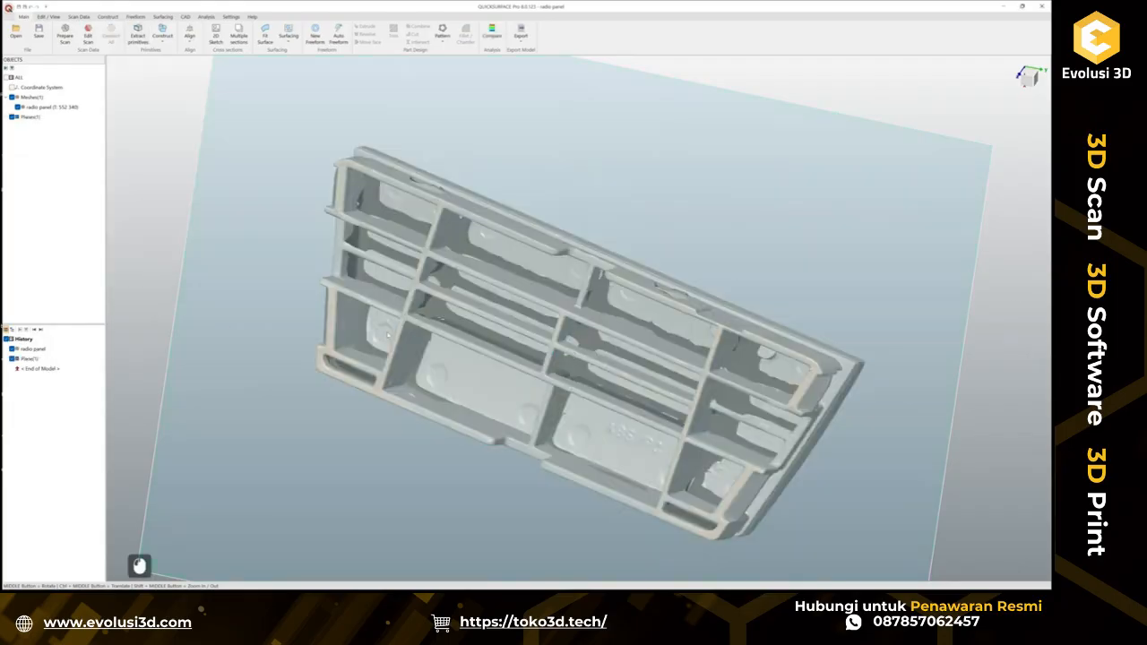
# Start a 2D sketch from the rear rim plane and offset the section plane about -13.65 mm into the front panel.
pyautogui.scroll(-3, 386, 328)
pyautogui.moveTo(387, 328); pyautogui.dragTo(397, 234, button='middle')
pyautogui.scroll(2, 321, 364)
pyautogui.click(419, 194)
pyautogui.click(216, 34)
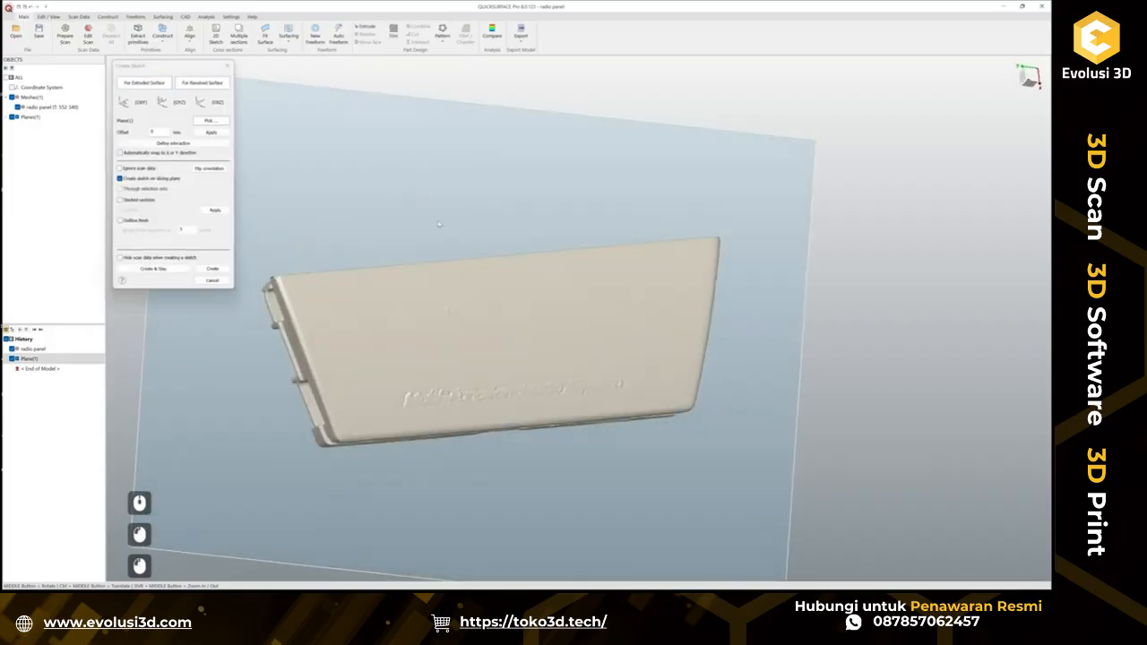
pyautogui.moveTo(664, 413)
pyautogui.mouseDown(button='middle')
pyautogui.moveTo(648, 225)
pyautogui.moveTo(584, 233)
pyautogui.mouseUp(button='middle')
pyautogui.moveTo(555, 457); pyautogui.dragTo(572, 408)
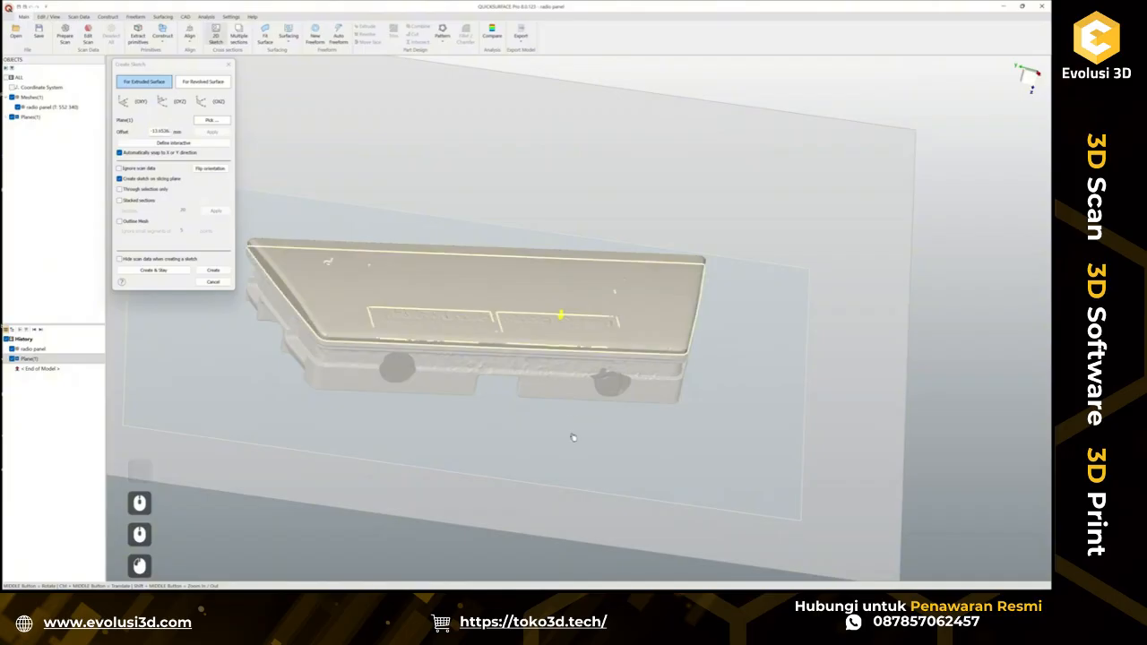
# Check the section line around the front panel's outer edge and create the sketch.
pyautogui.moveTo(241, 417); pyautogui.dragTo(353, 242, button='middle')
pyautogui.scroll(4, 352, 242)
pyautogui.scroll(3, 485, 309)
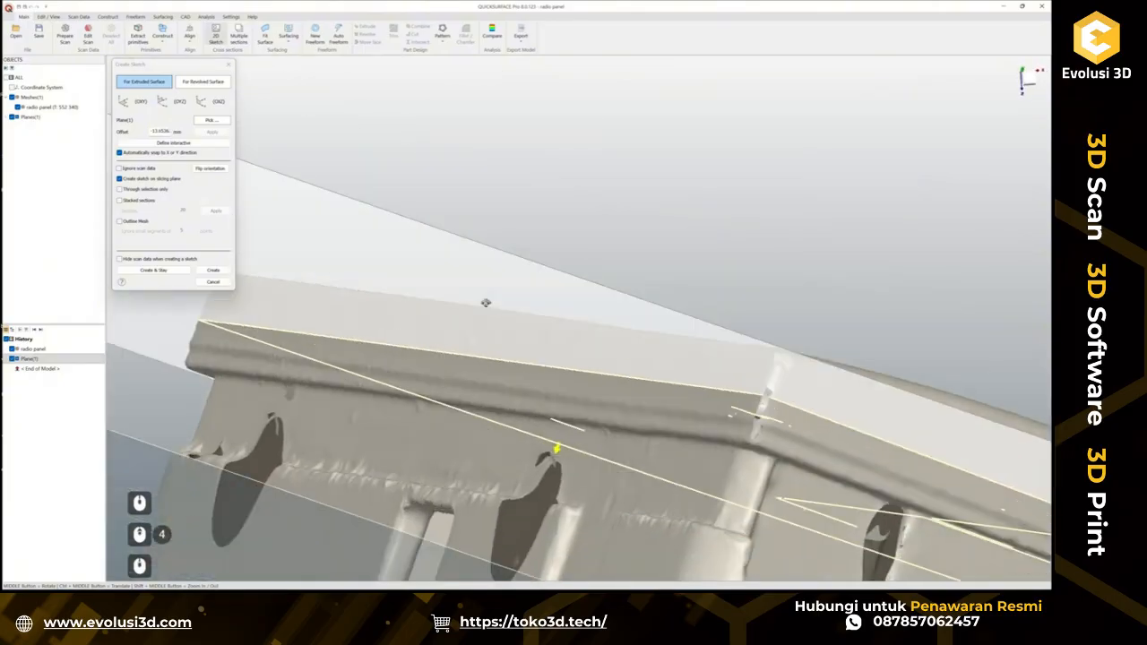
pyautogui.scroll(-6, 478, 315)
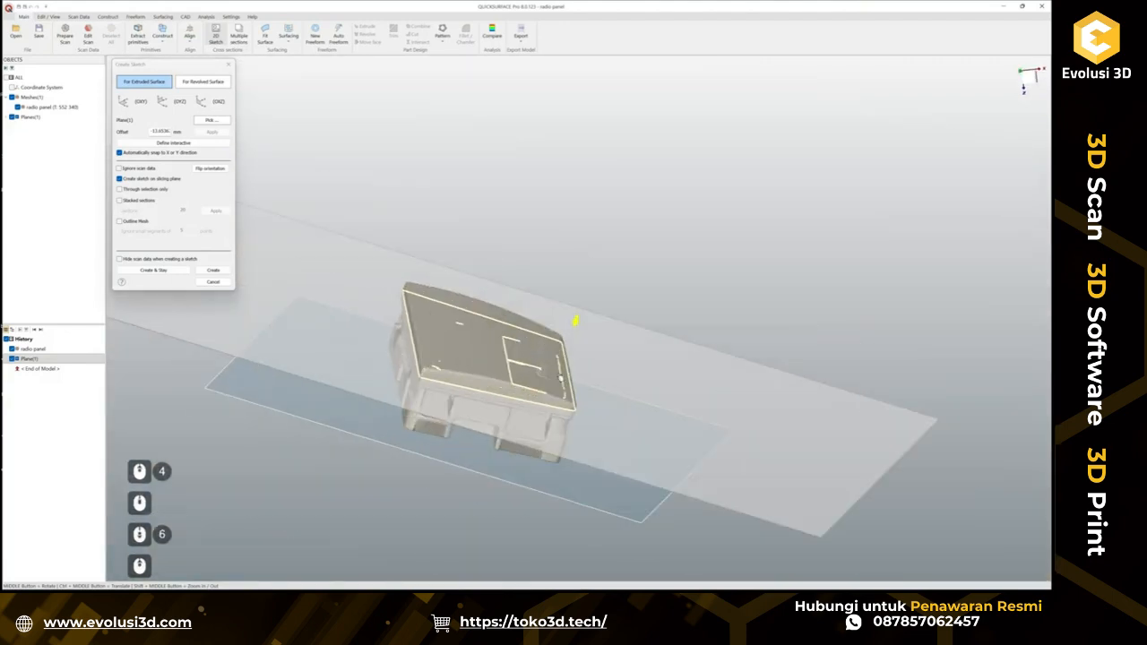
pyautogui.moveTo(441, 400); pyautogui.dragTo(245, 302, button='middle')
pyautogui.click(214, 270)
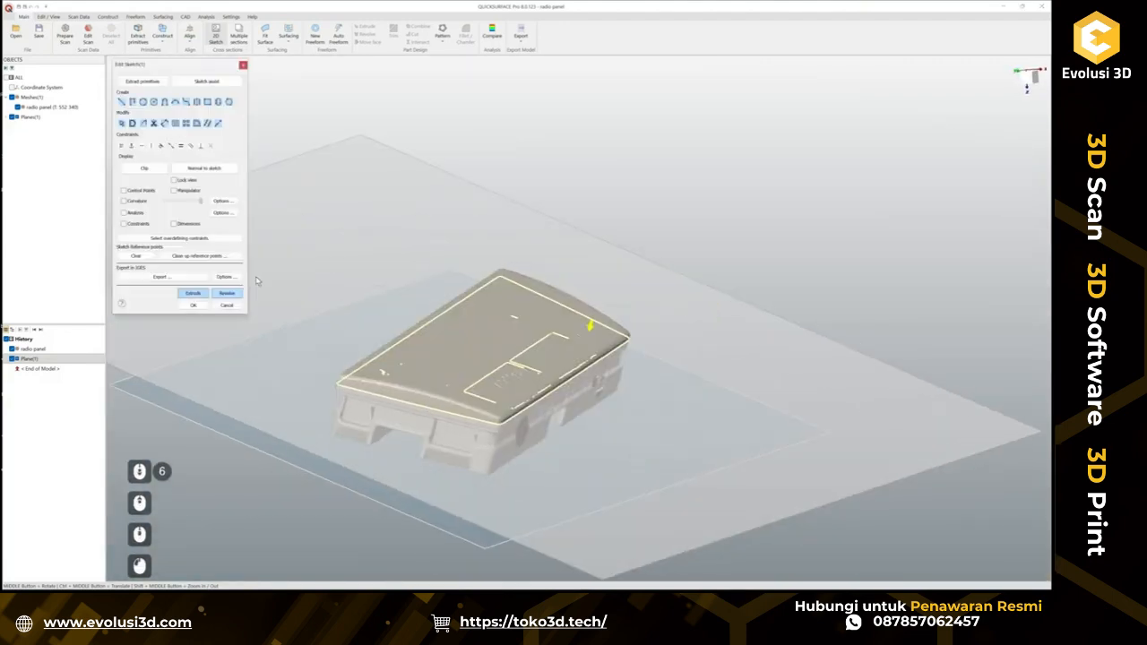
# Fit straight lines to the two long outer edges of the section and turn on the sketch's deviation analysis.
pyautogui.scroll(3, 634, 317)
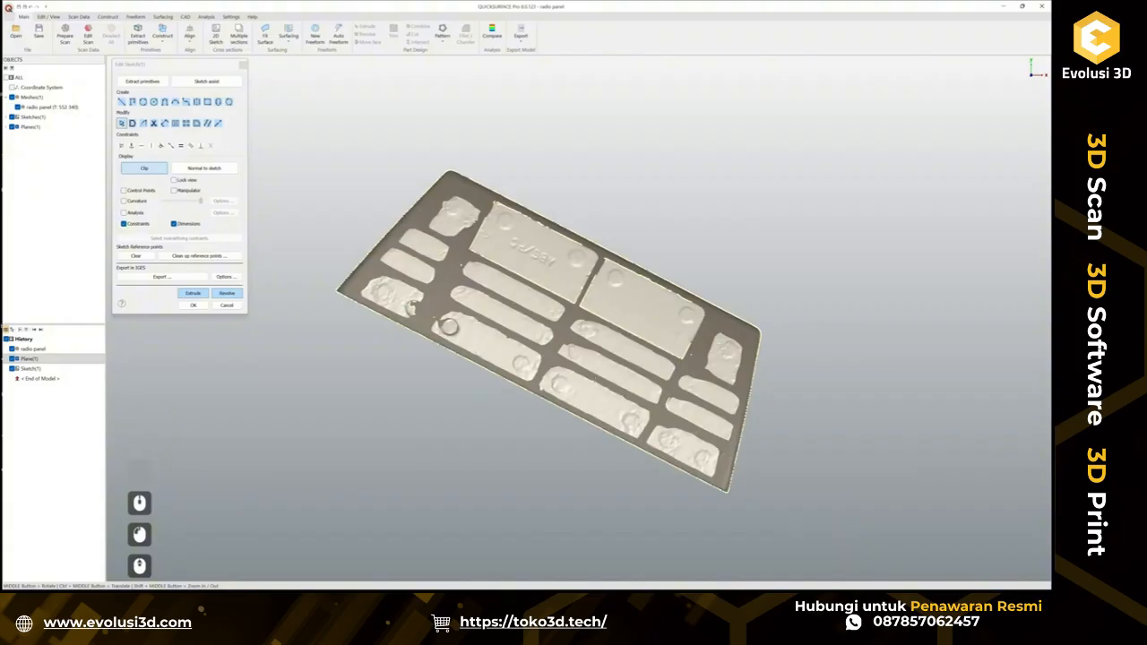
pyautogui.press('shift')
pyautogui.moveTo(339, 292)
pyautogui.keyDown('shift'); pyautogui.mouseDown()
pyautogui.moveTo(342, 371)
pyautogui.moveTo(686, 517)
pyautogui.moveTo(713, 504)
pyautogui.mouseUp(); pyautogui.keyUp('shift')
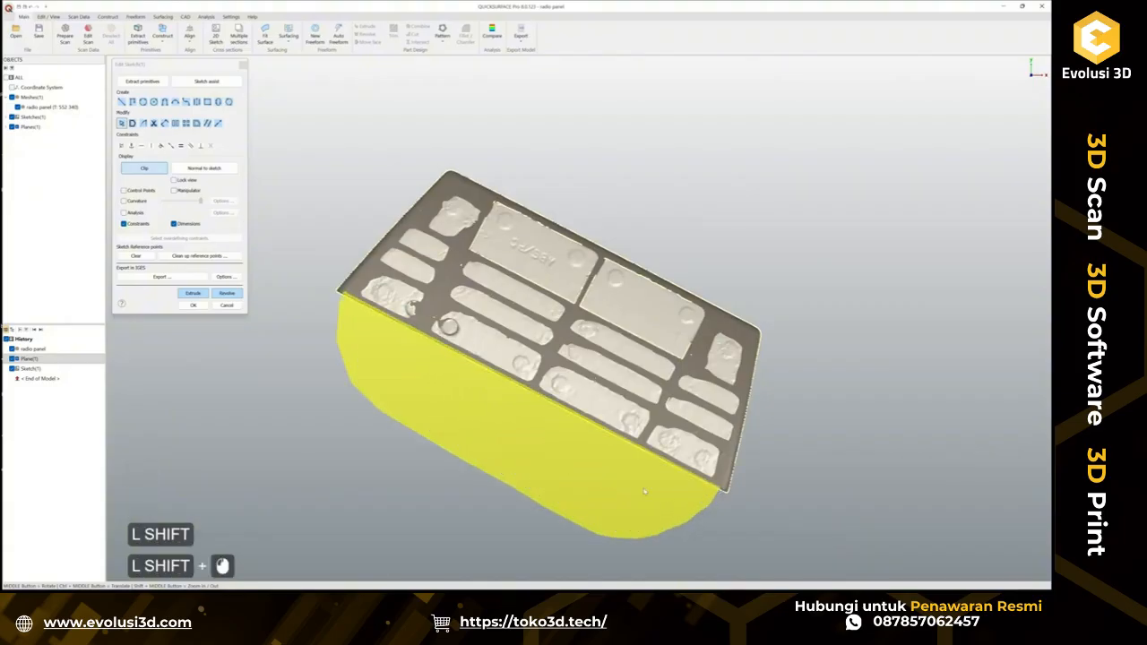
pyautogui.click(458, 175)
pyautogui.moveTo(460, 175)
pyautogui.keyDown('shift'); pyautogui.mouseDown()
pyautogui.moveTo(474, 162)
pyautogui.moveTo(705, 219)
pyautogui.moveTo(764, 384)
pyautogui.moveTo(752, 329)
pyautogui.mouseUp(); pyautogui.keyUp('shift')
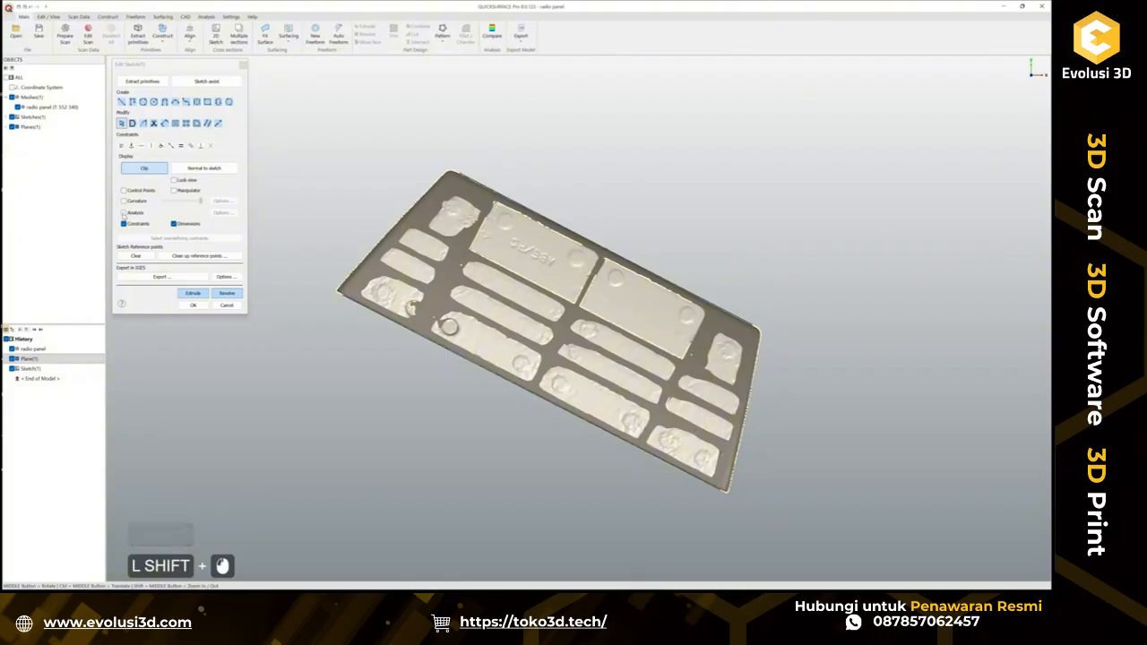
pyautogui.click(125, 214)
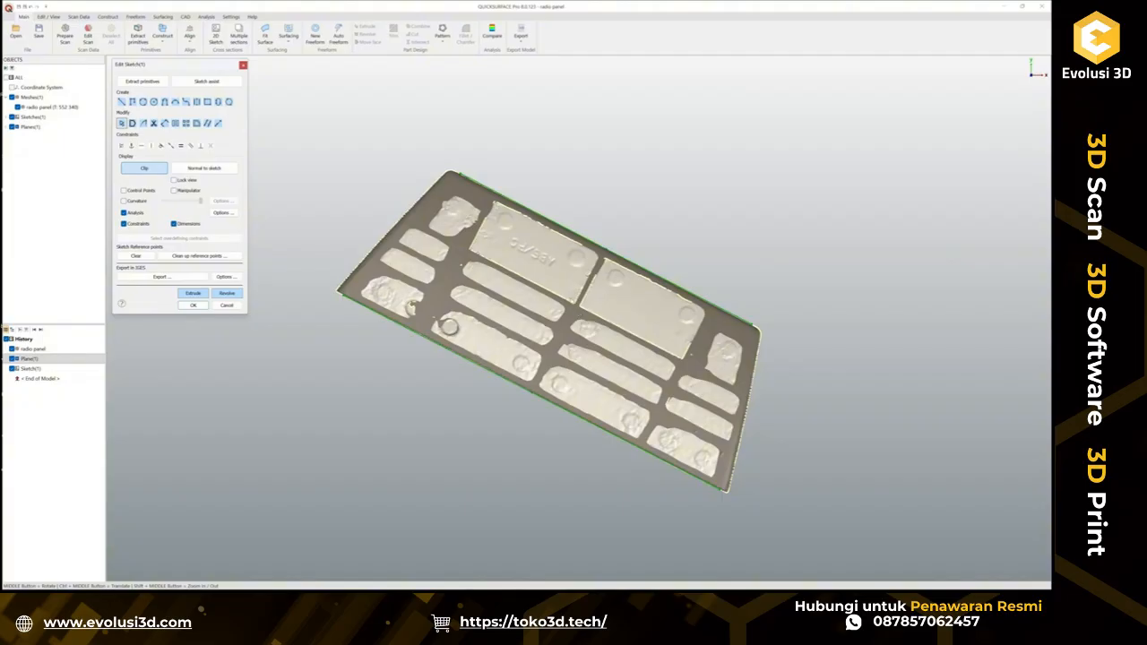
# Undo a trial line fit on the section's short slanted edge and accept the sketch.
pyautogui.moveTo(445, 175)
pyautogui.keyDown('shift'); pyautogui.mouseDown()
pyautogui.moveTo(318, 263)
pyautogui.moveTo(340, 289)
pyautogui.mouseUp(); pyautogui.keyUp('shift')
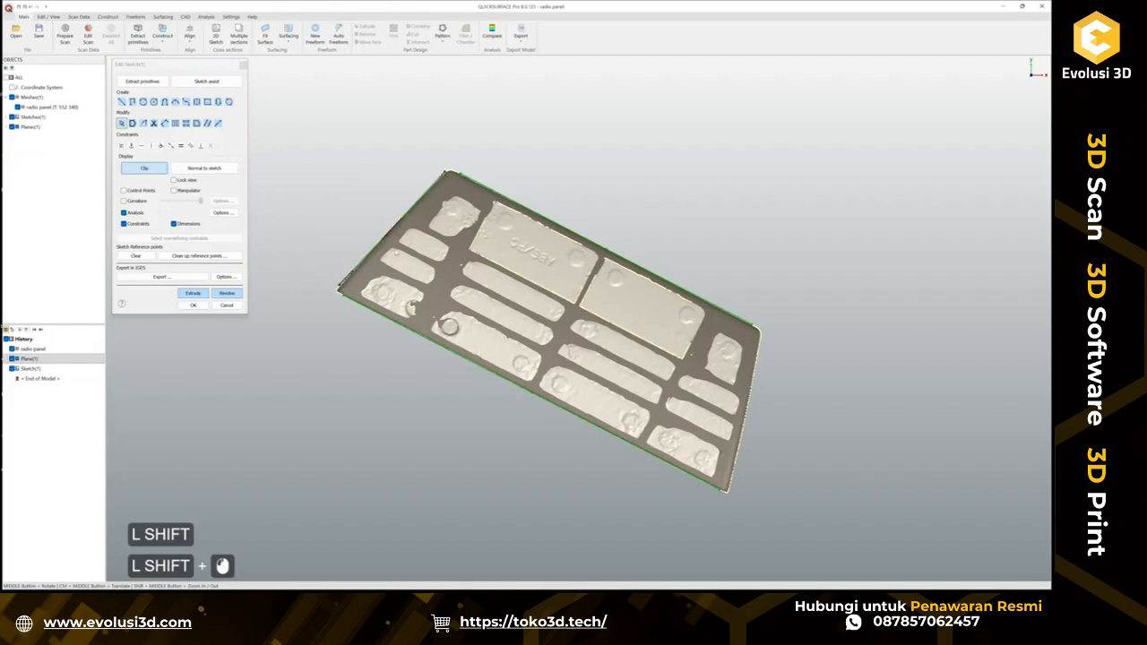
pyautogui.hotkey('ctrl', 'z')
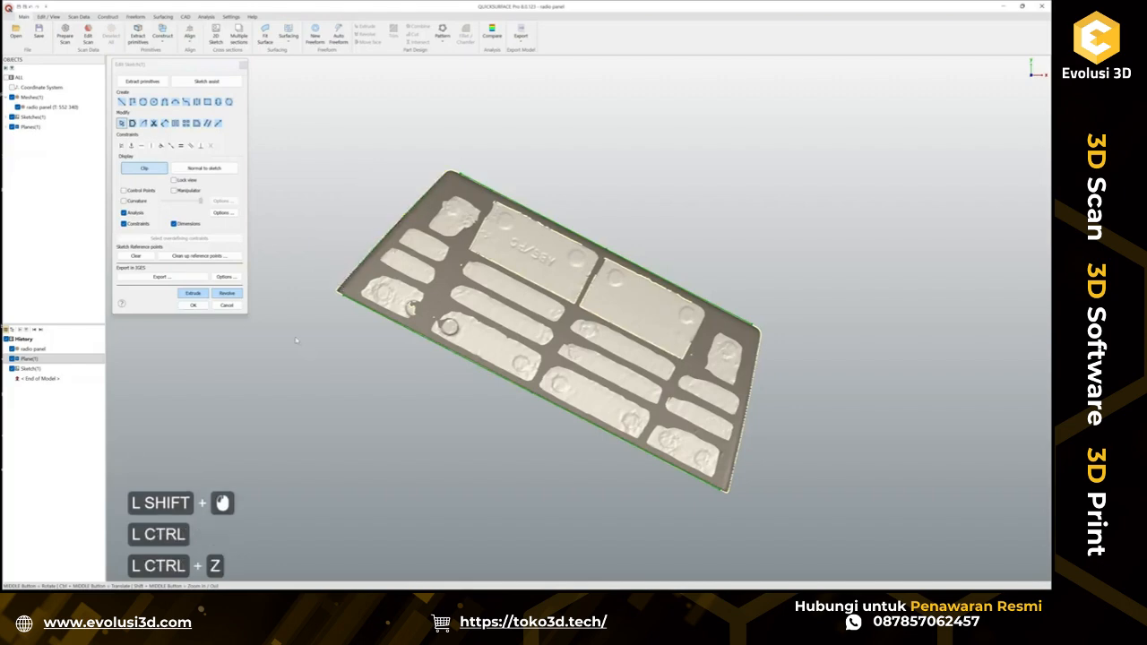
pyautogui.click(195, 306)
# Create a second 2D sketch from the rear rim plane, with the section offset about -2.2 mm through the ribs.
pyautogui.moveTo(622, 411); pyautogui.dragTo(670, 428, button='middle')
pyautogui.moveTo(670, 427)
pyautogui.keyDown('ctrl'); pyautogui.mouseDown(button='middle')
pyautogui.moveTo(713, 402)
pyautogui.moveTo(613, 341)
pyautogui.moveTo(703, 364)
pyautogui.mouseUp(button='middle'); pyautogui.keyUp('ctrl')
pyautogui.click(703, 365)
pyautogui.click(216, 35)
pyautogui.scroll(2, 608, 386)
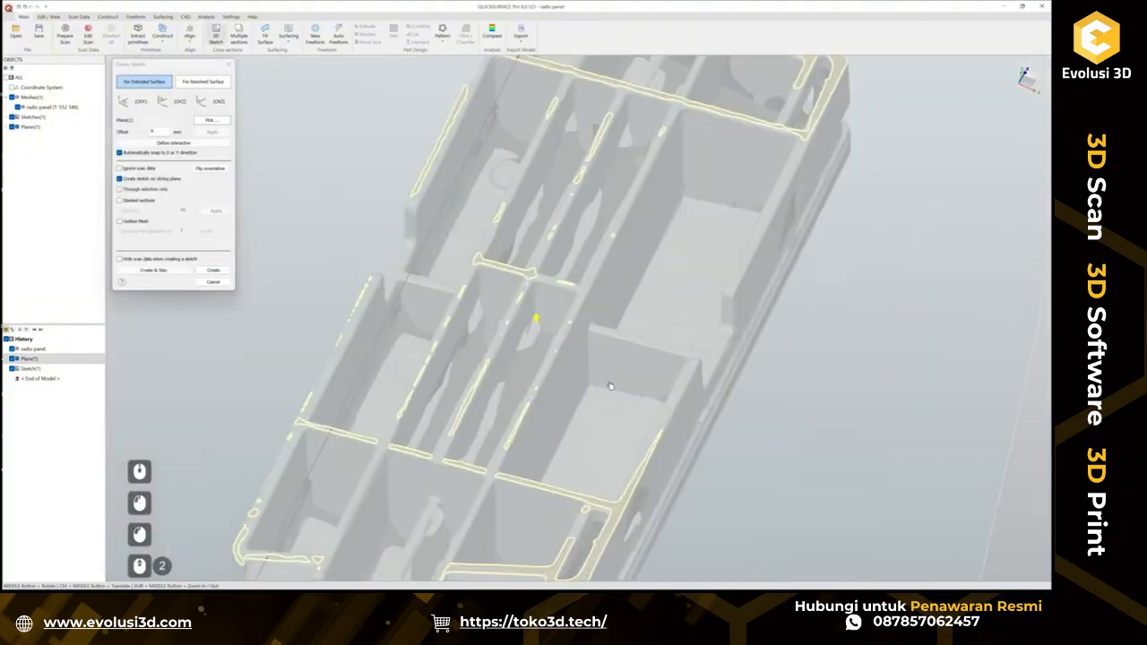
pyautogui.moveTo(652, 335); pyautogui.dragTo(666, 398)
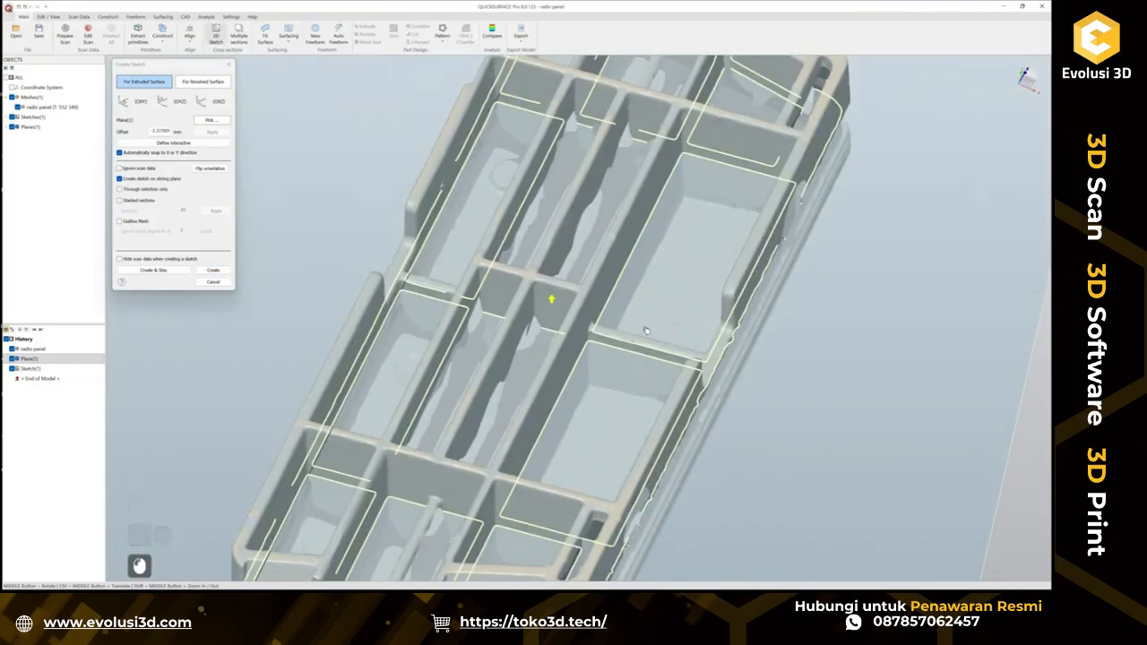
pyautogui.click(213, 270)
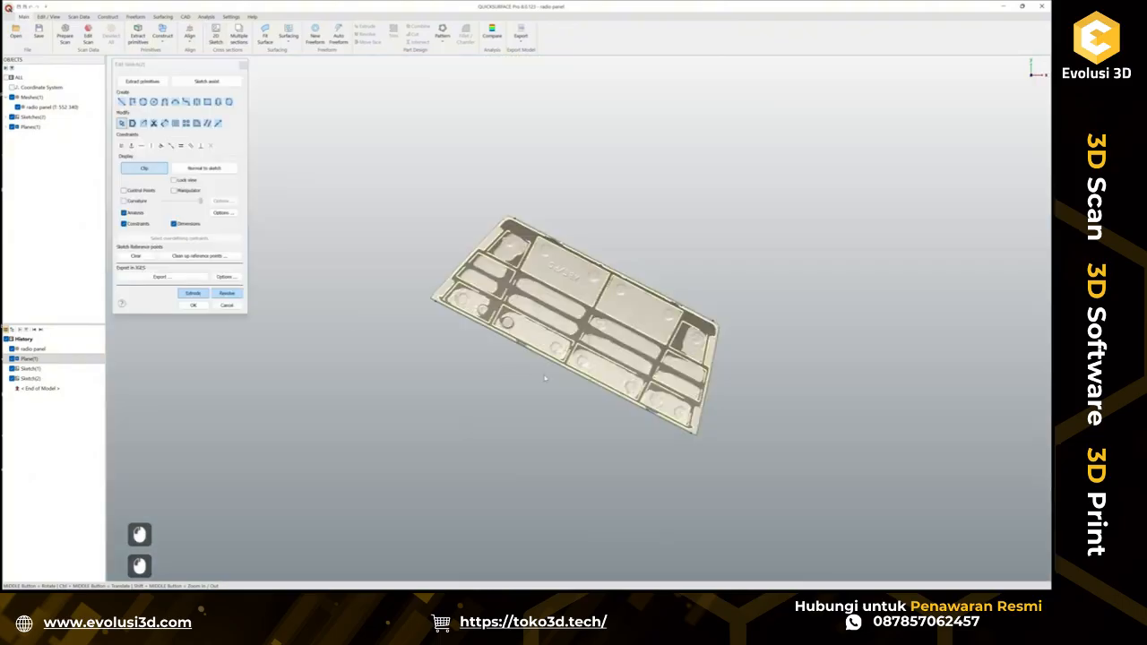
# Draw two lines about 35 mm long along both sides of the central cross rib, snapped to the section points.
pyautogui.scroll(5, 611, 292)
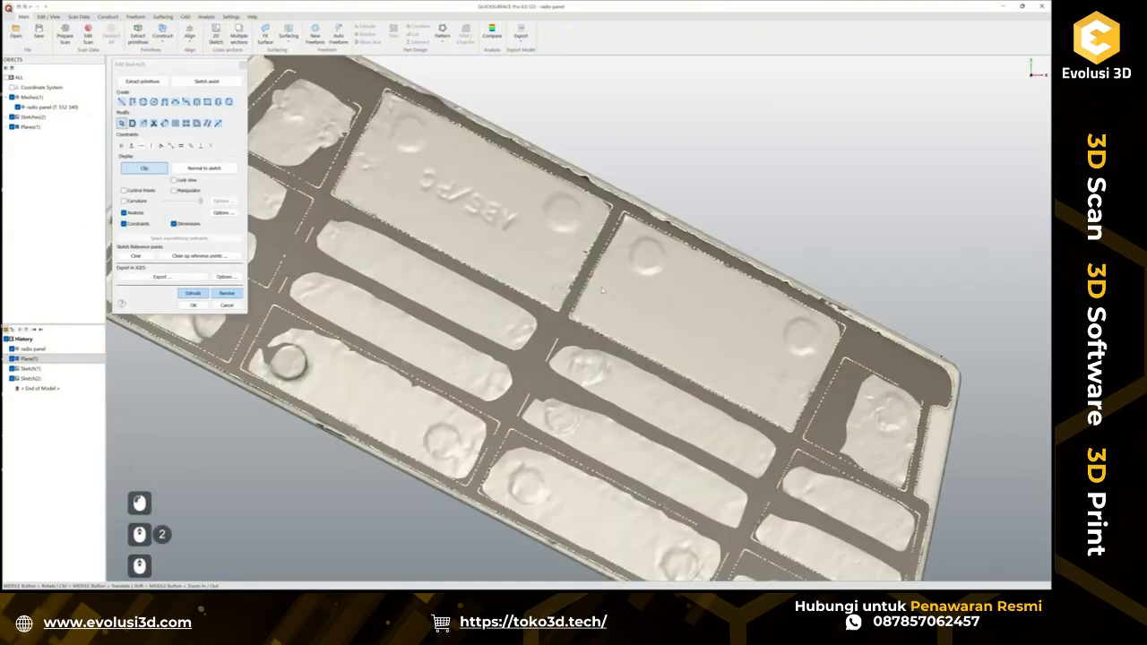
pyautogui.click(122, 102)
pyautogui.press('ctrl')
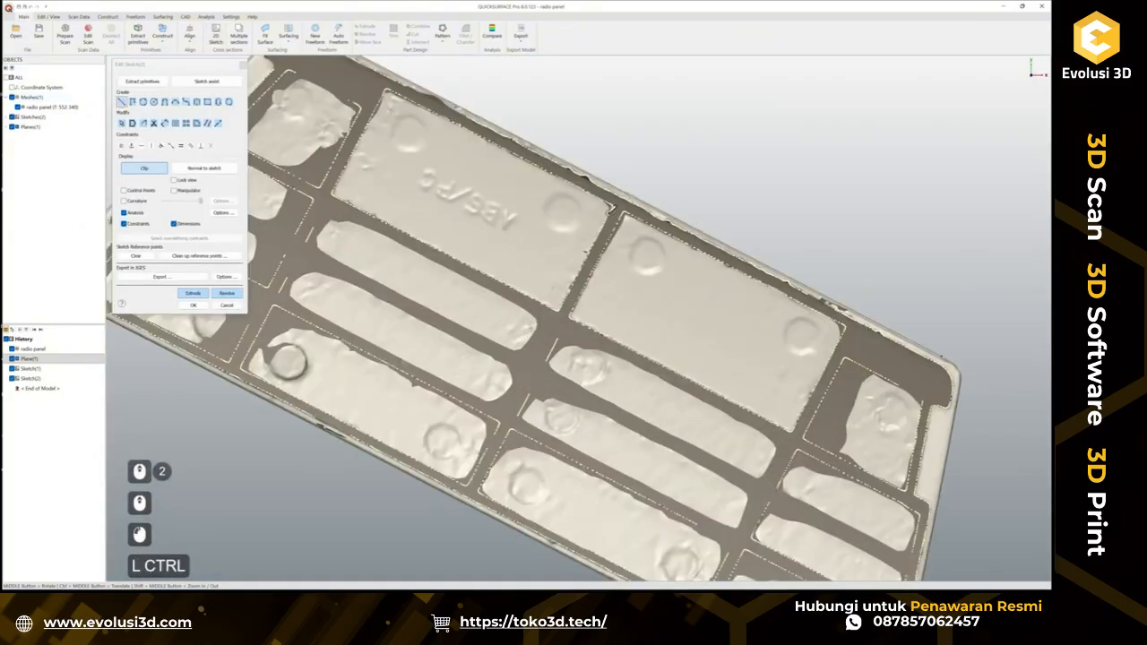
pyautogui.keyDown('ctrl'); pyautogui.click(612, 210); pyautogui.keyUp('ctrl')
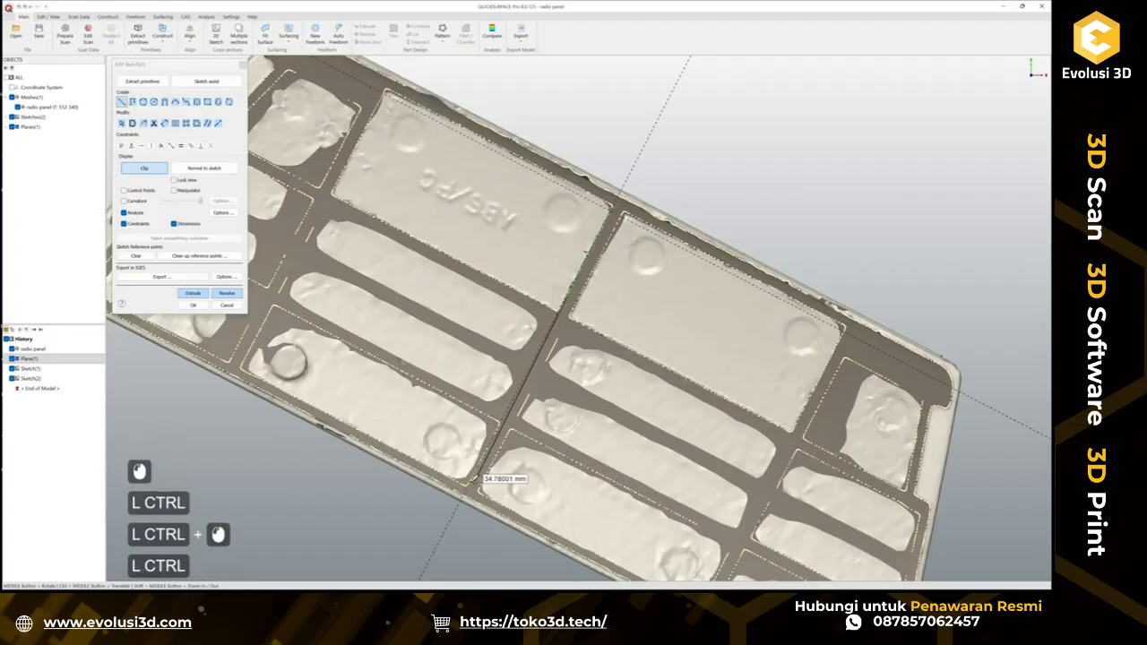
pyautogui.keyDown('ctrl'); pyautogui.click(475, 483); pyautogui.keyUp('ctrl')
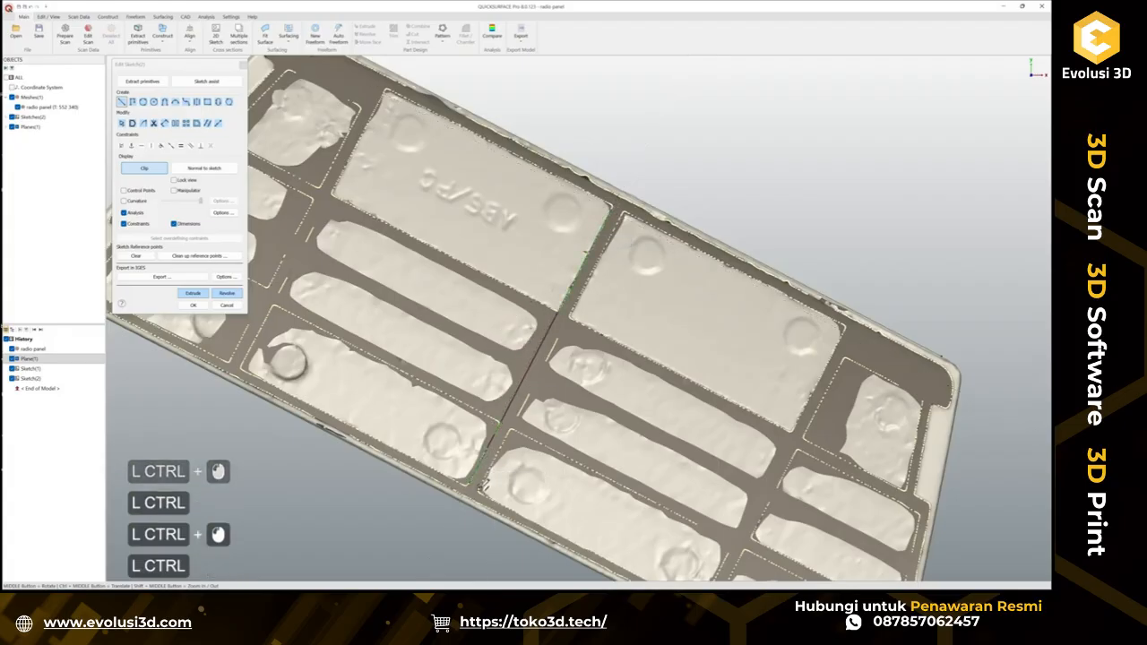
pyautogui.keyDown('ctrl'); pyautogui.click(624, 213); pyautogui.keyUp('ctrl')
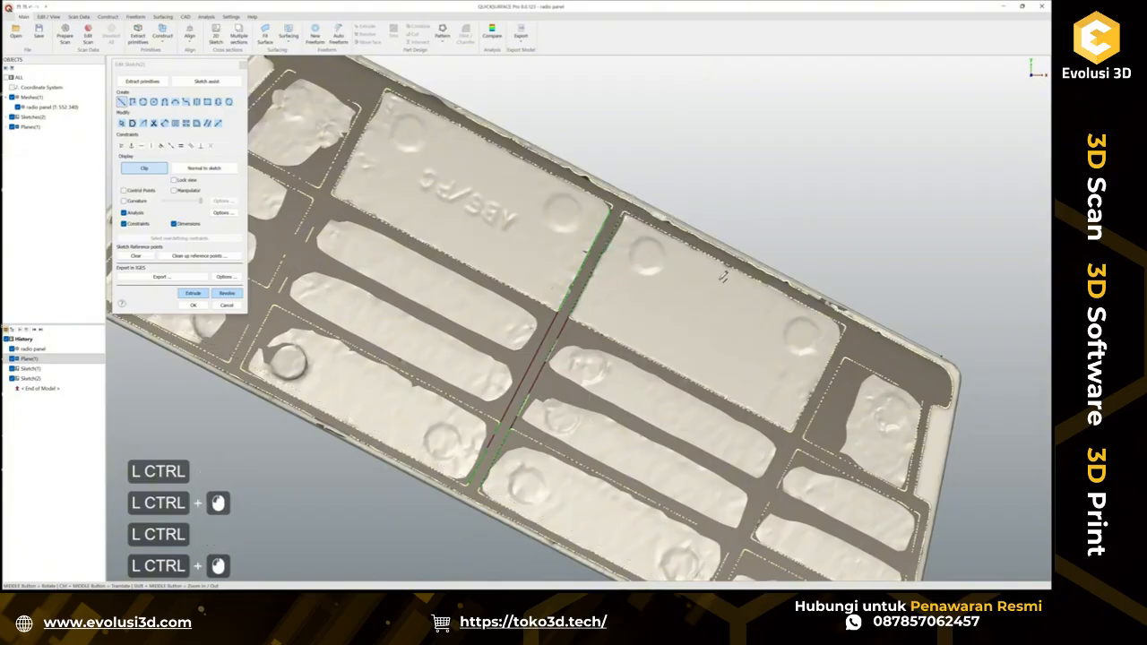
# Create a midline between the two lines along the central cross rib and accept the second sketch.
pyautogui.press('Escape')
pyautogui.press('Escape')
pyautogui.scroll(-3, 668, 272)
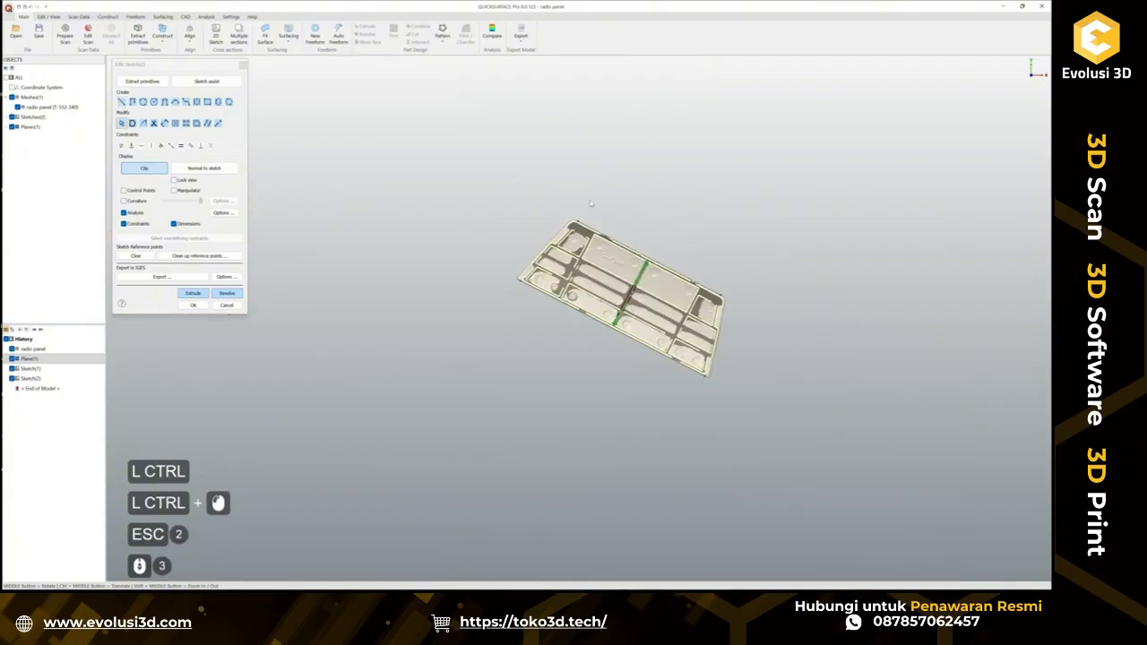
pyautogui.middleClick(668, 271)
pyautogui.scroll(3, 668, 271)
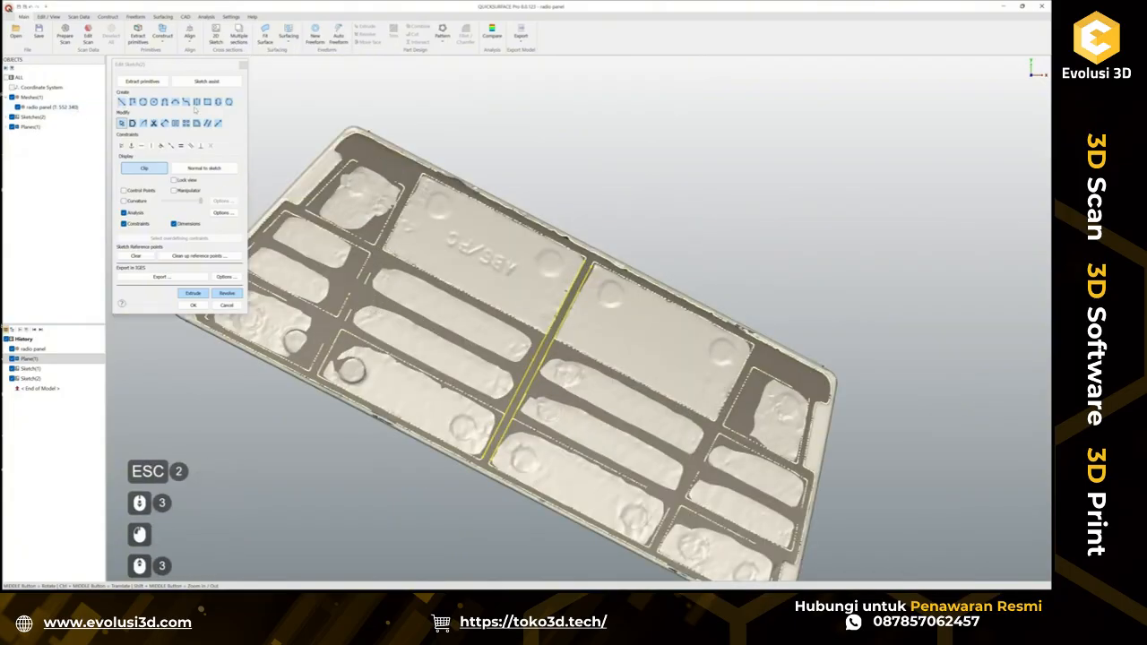
pyautogui.click(197, 101)
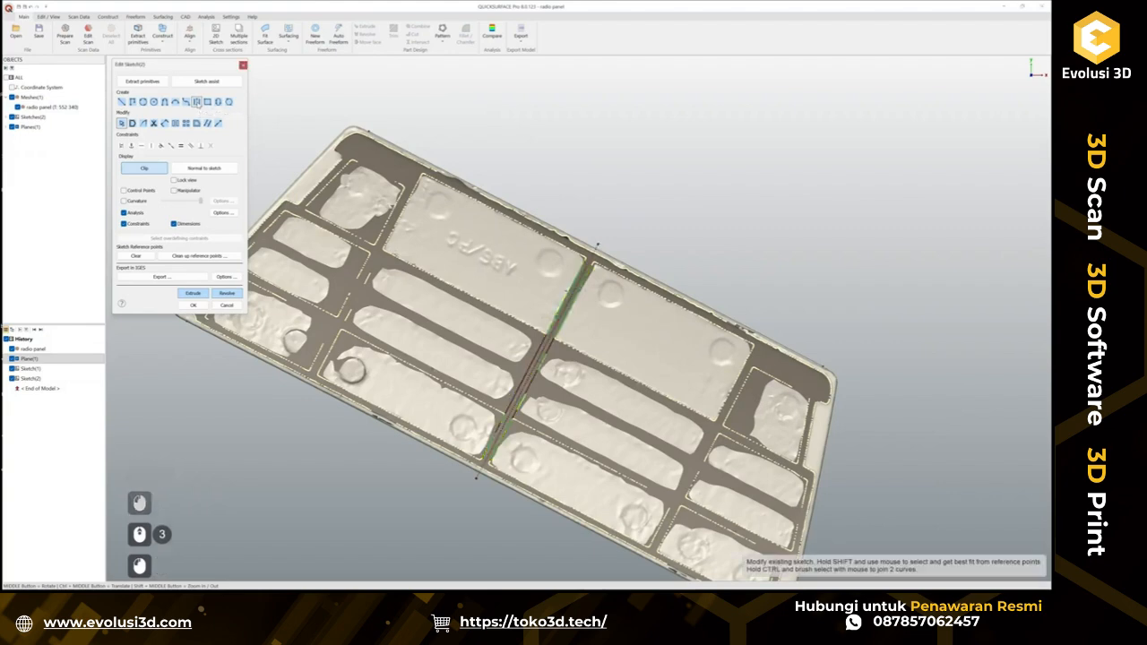
pyautogui.click(193, 304)
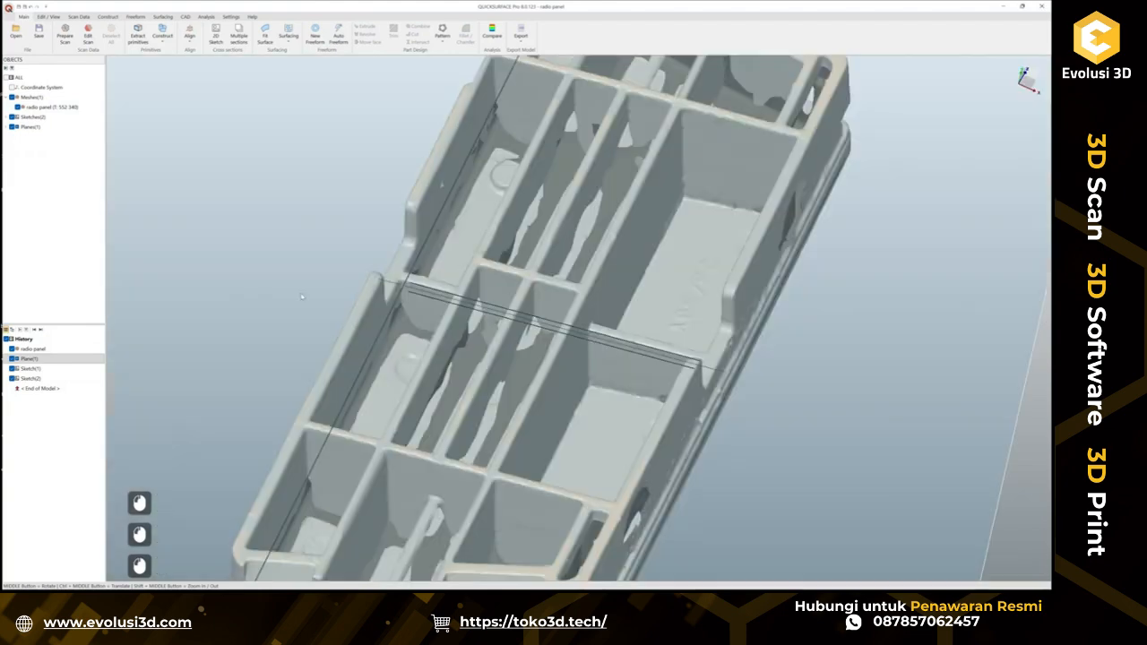
# Edit the first sketch to add a midline between the two long outer edge lines, and accept it.
pyautogui.scroll(-2, 490, 302)
pyautogui.scroll(2, 530, 235)
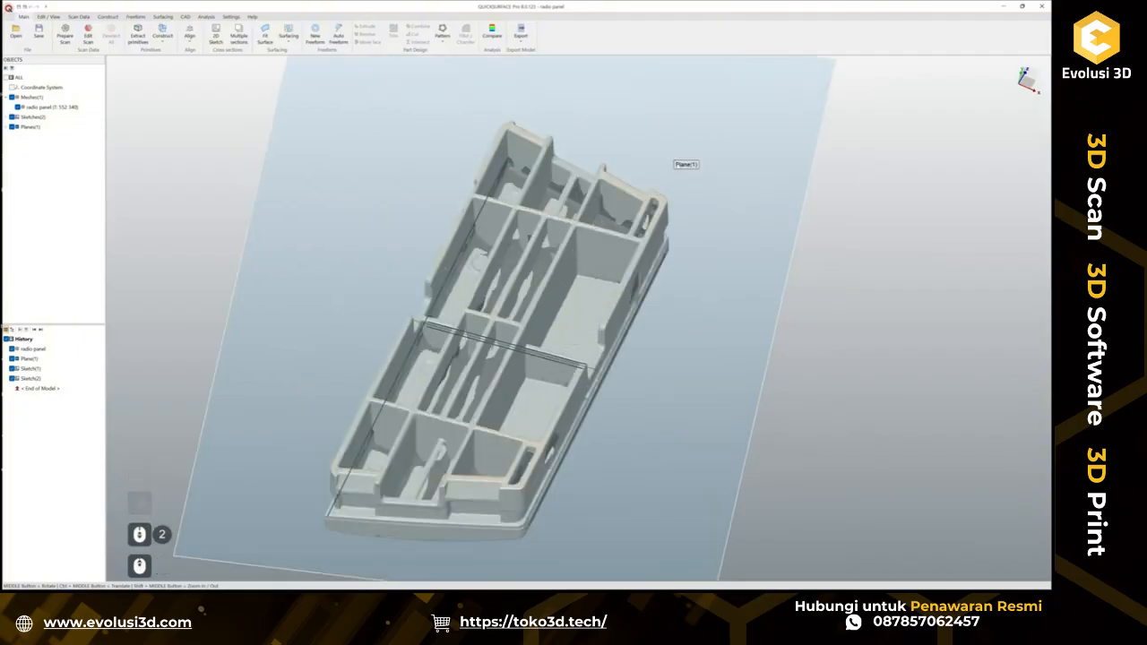
pyautogui.rightClick(32, 368)
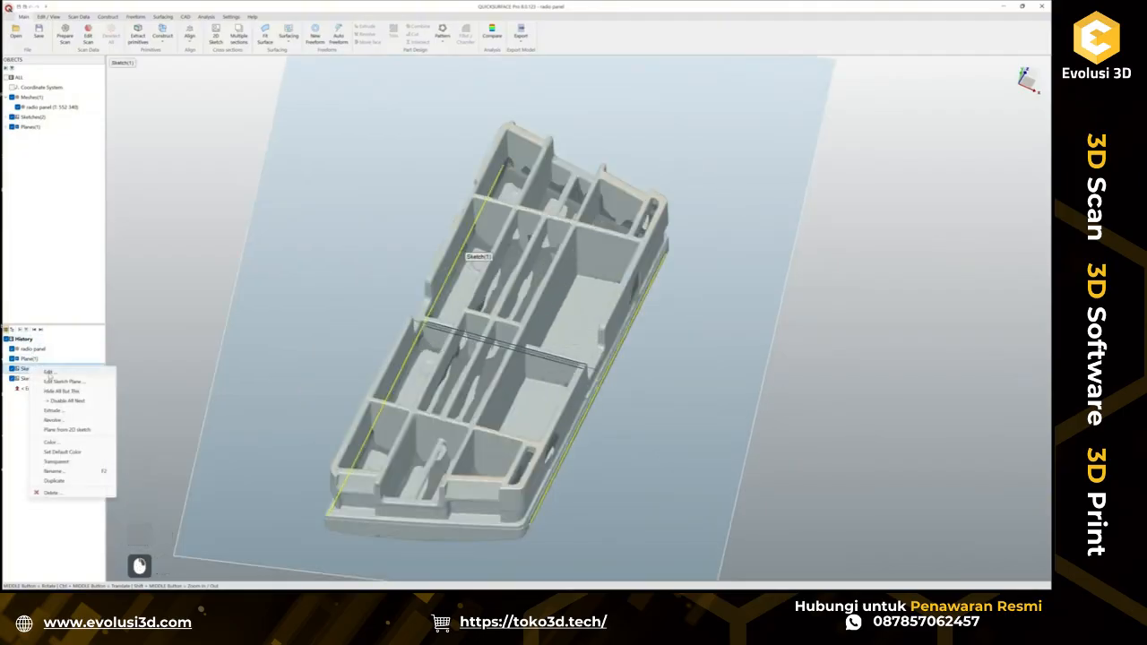
pyautogui.click(49, 373)
pyautogui.moveTo(344, 136); pyautogui.dragTo(896, 527)
pyautogui.click(196, 103)
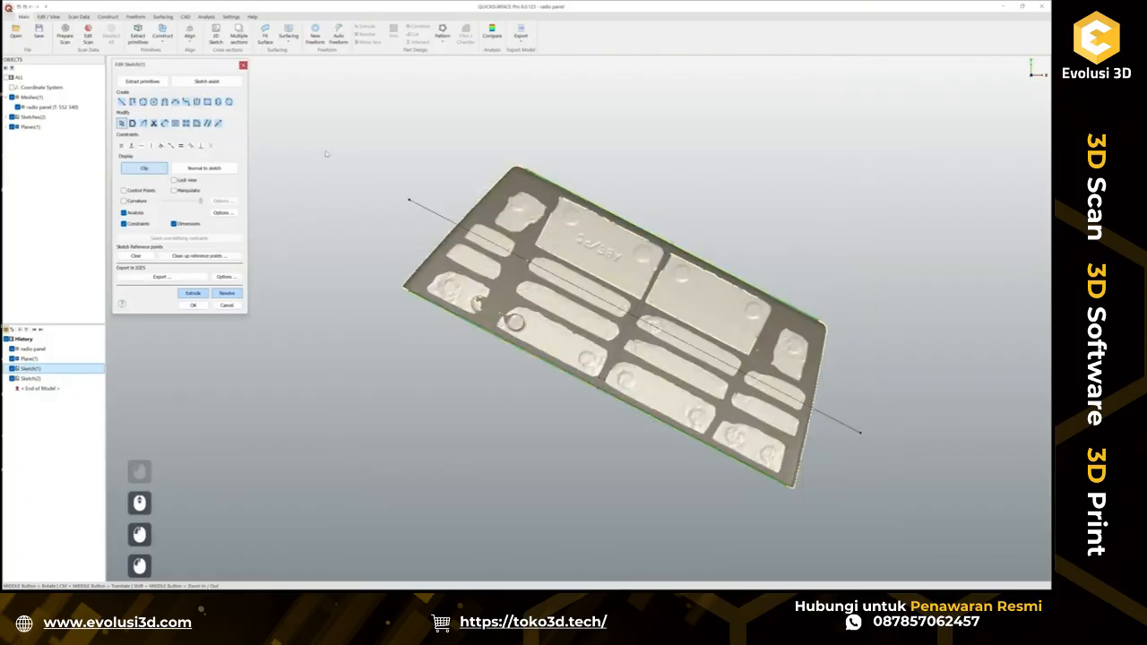
pyautogui.click(191, 306)
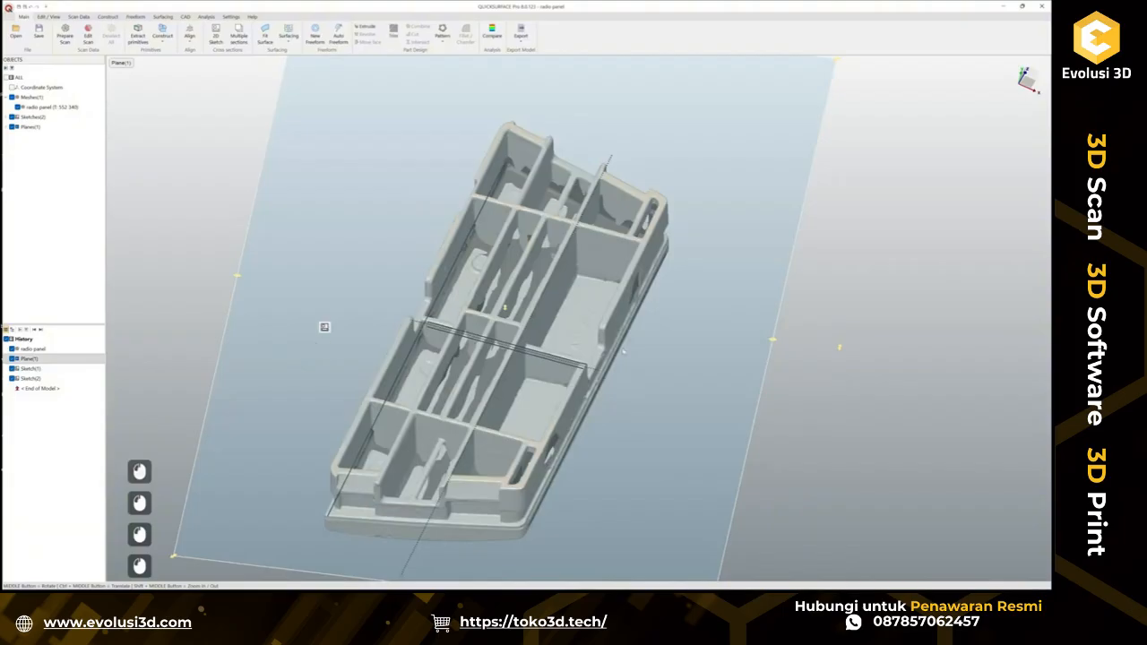
# Start an alignment by coordinate system and pick the rear rim plane as its primary feature.
pyautogui.click(815, 357)
pyautogui.scroll(-2, 628, 336)
pyautogui.moveTo(626, 330); pyautogui.dragTo(387, 487, button='middle')
pyautogui.scroll(2, 571, 351)
pyautogui.moveTo(571, 351); pyautogui.dragTo(538, 346, button='middle')
pyautogui.click(350, 173)
pyautogui.click(189, 36)
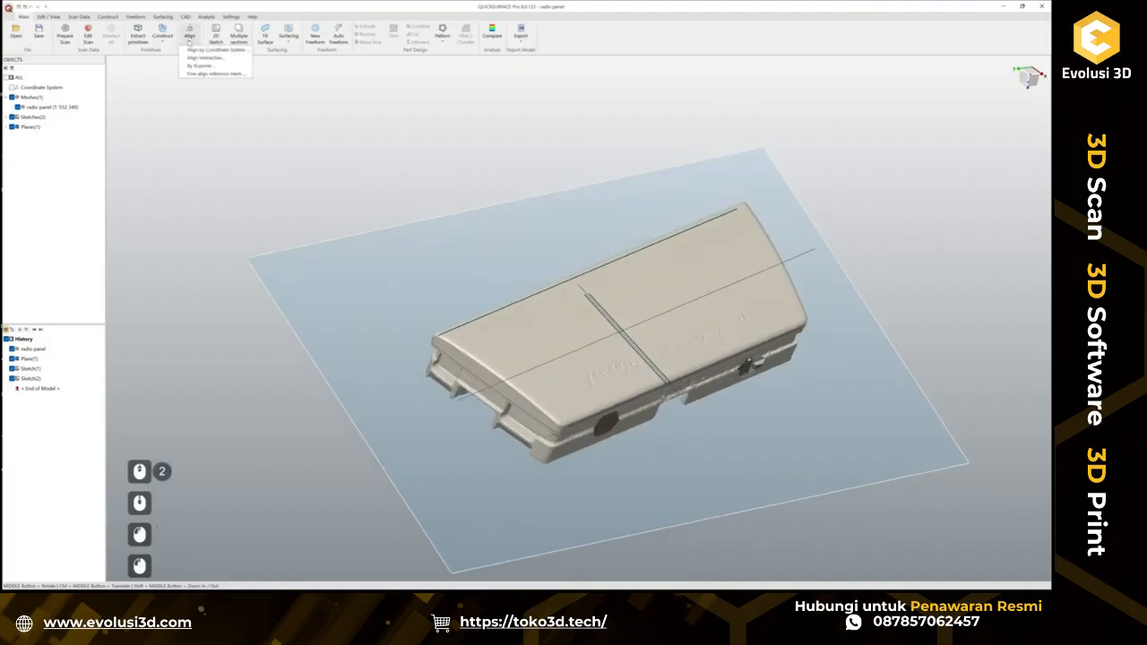
pyautogui.moveTo(224, 49)
pyautogui.click(305, 51)
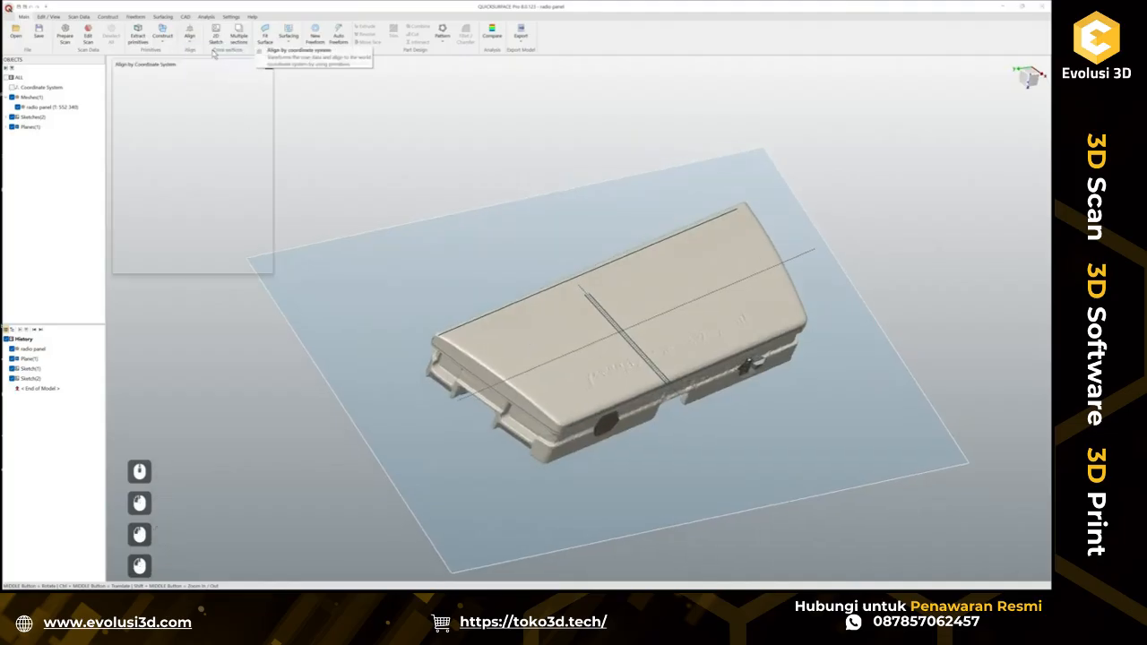
pyautogui.click(472, 285)
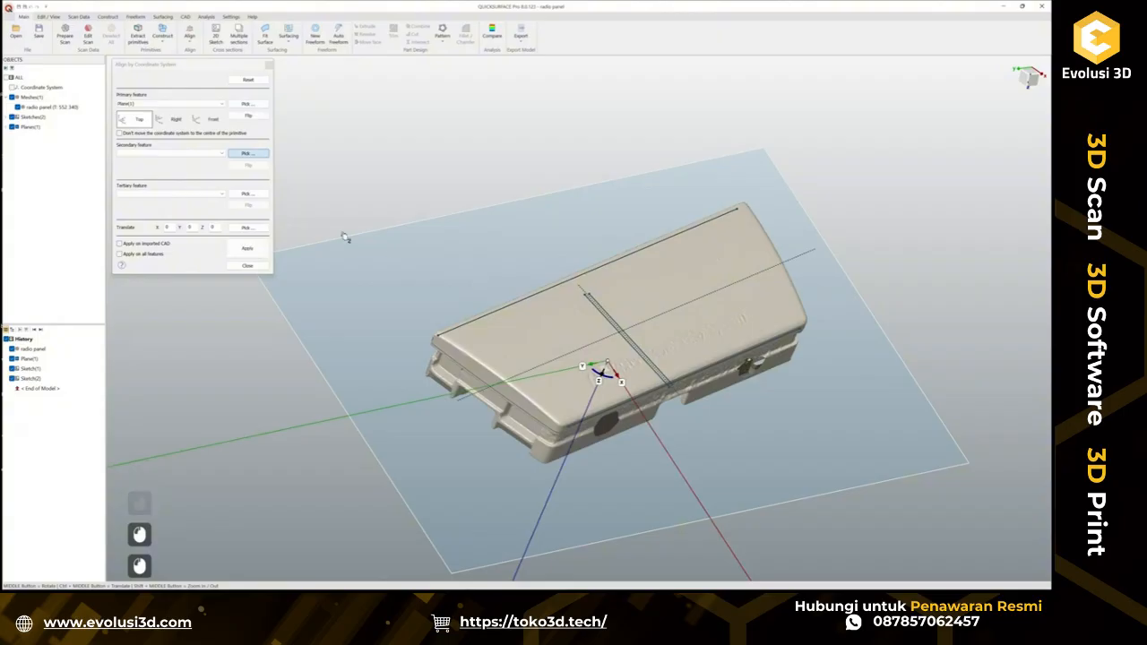
# Assign the primary plane to the Front orientation and flip its direction.
pyautogui.click(248, 115)
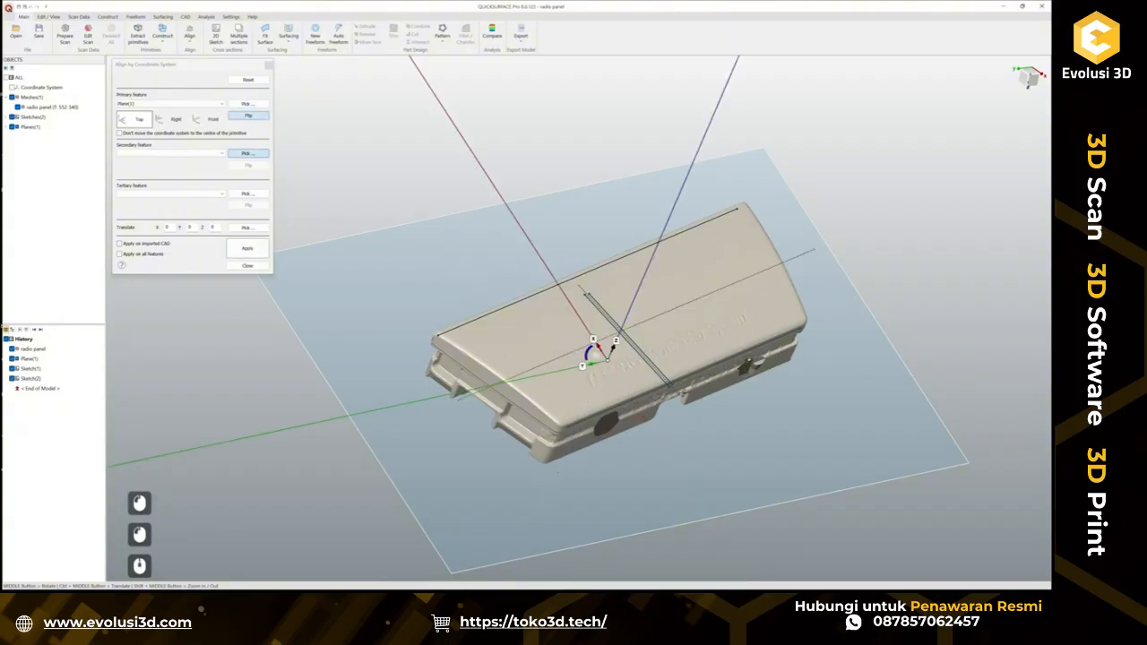
pyautogui.moveTo(684, 393)
pyautogui.mouseDown(button='middle')
pyautogui.moveTo(584, 382)
pyautogui.moveTo(699, 401)
pyautogui.mouseUp(button='middle')
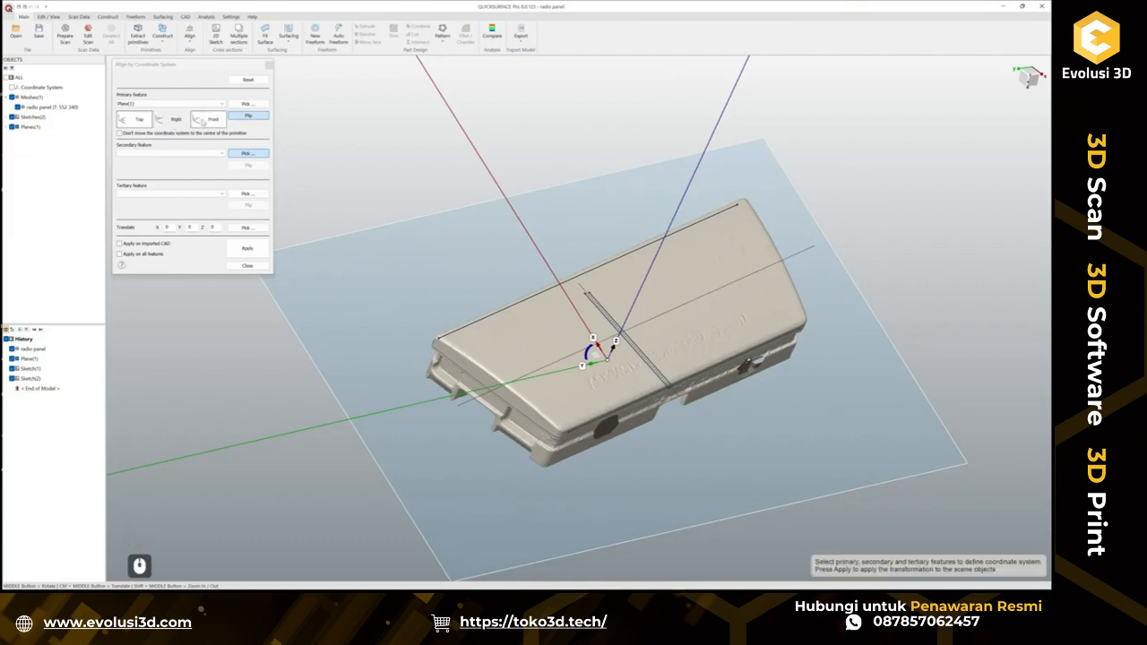
pyautogui.click(202, 120)
pyautogui.moveTo(683, 387); pyautogui.dragTo(537, 358, button='middle')
pyautogui.click(248, 116)
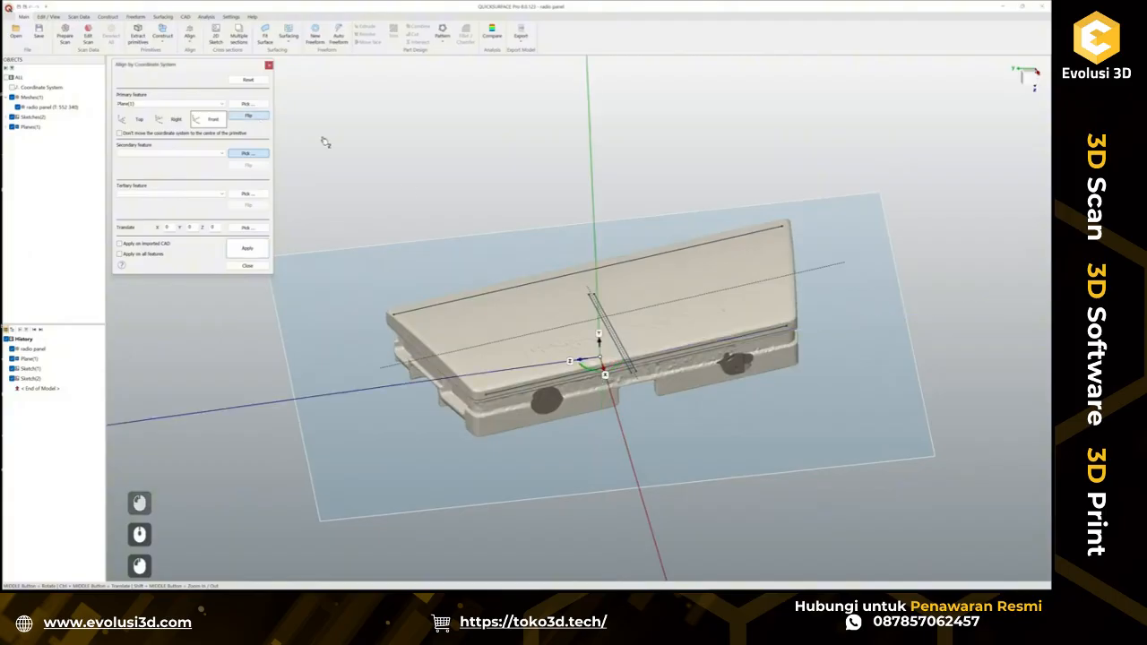
pyautogui.moveTo(645, 502); pyautogui.dragTo(656, 384, button='middle')
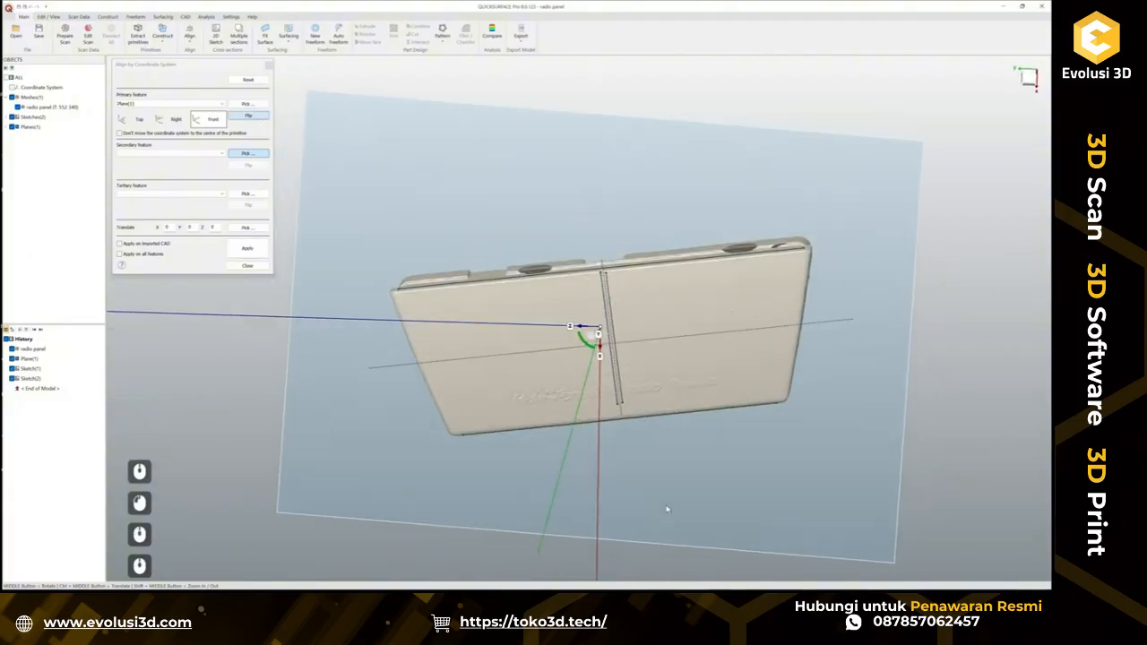
# Pick the long midline as secondary feature along the X axis and the cross rib's midline as tertiary feature.
pyautogui.click(658, 345)
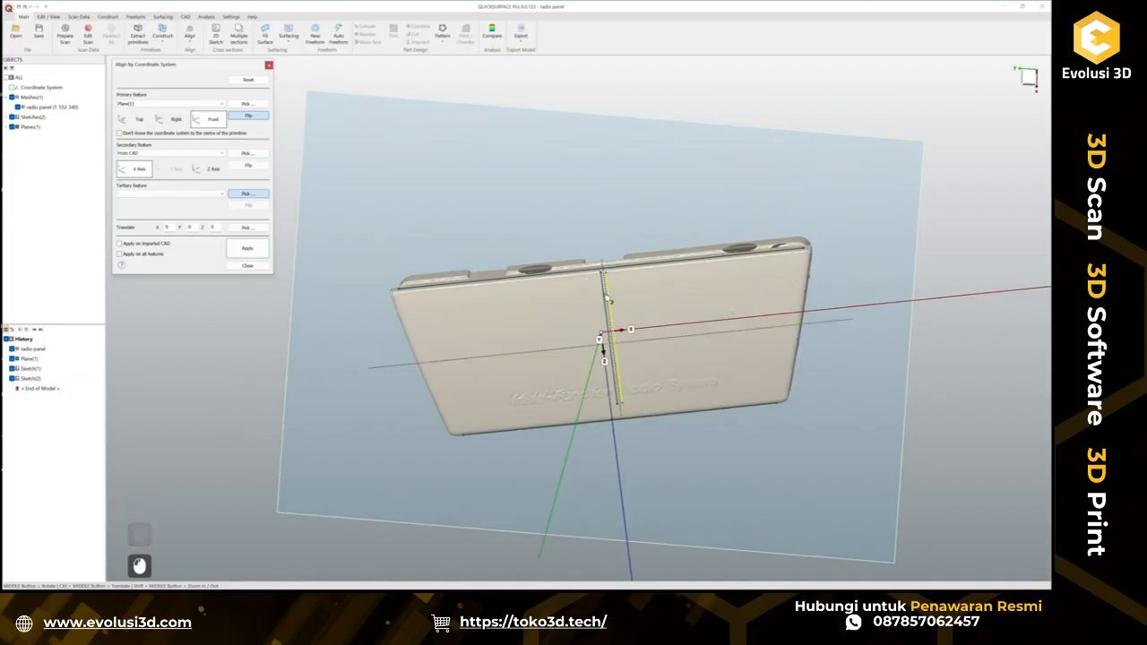
pyautogui.scroll(3, 609, 284)
pyautogui.click(594, 399)
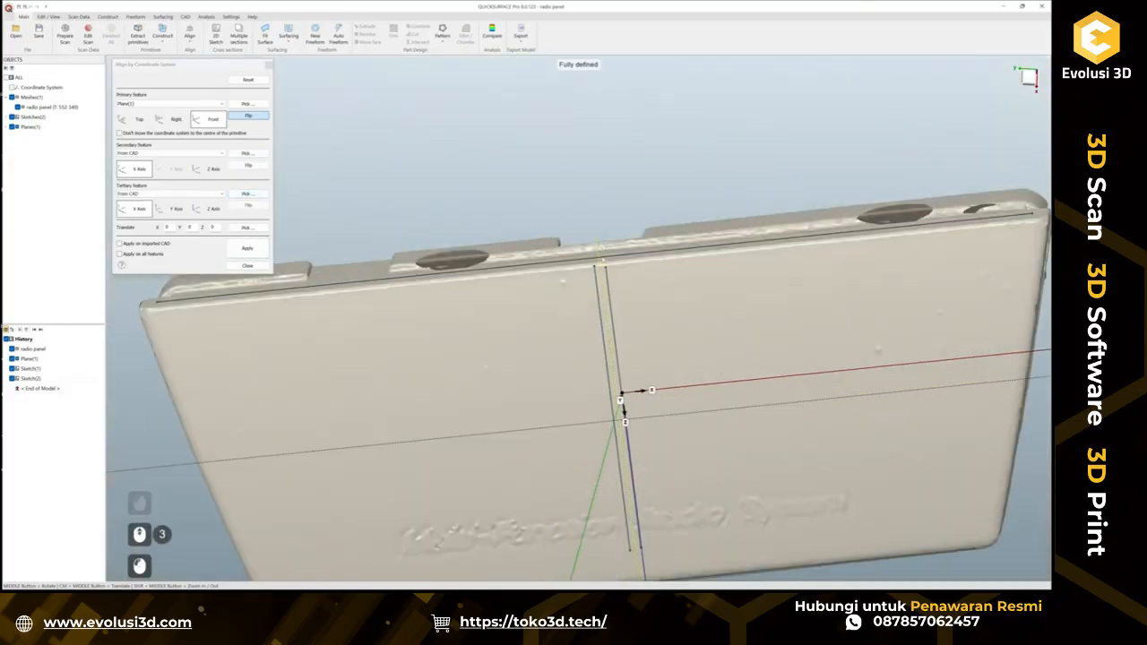
# Apply the alignment to the scan and check the part in the front view.
pyautogui.scroll(-3, 635, 299)
pyautogui.moveTo(634, 298); pyautogui.dragTo(737, 321, button='middle')
pyautogui.click(247, 248)
pyautogui.click(1031, 78)
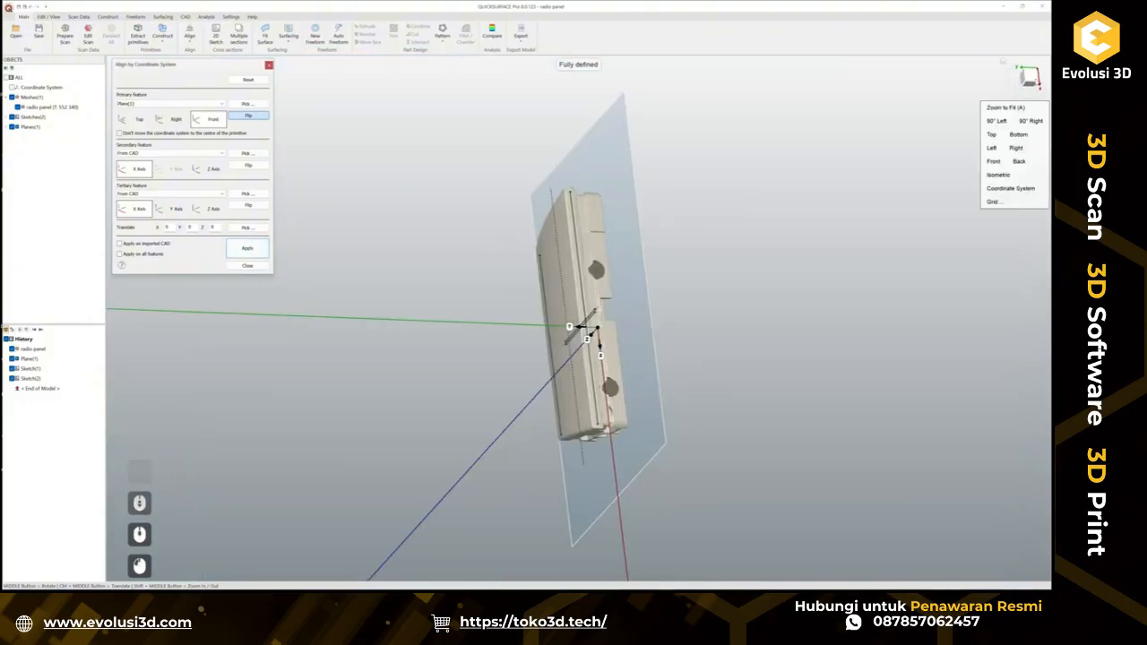
pyautogui.click(994, 162)
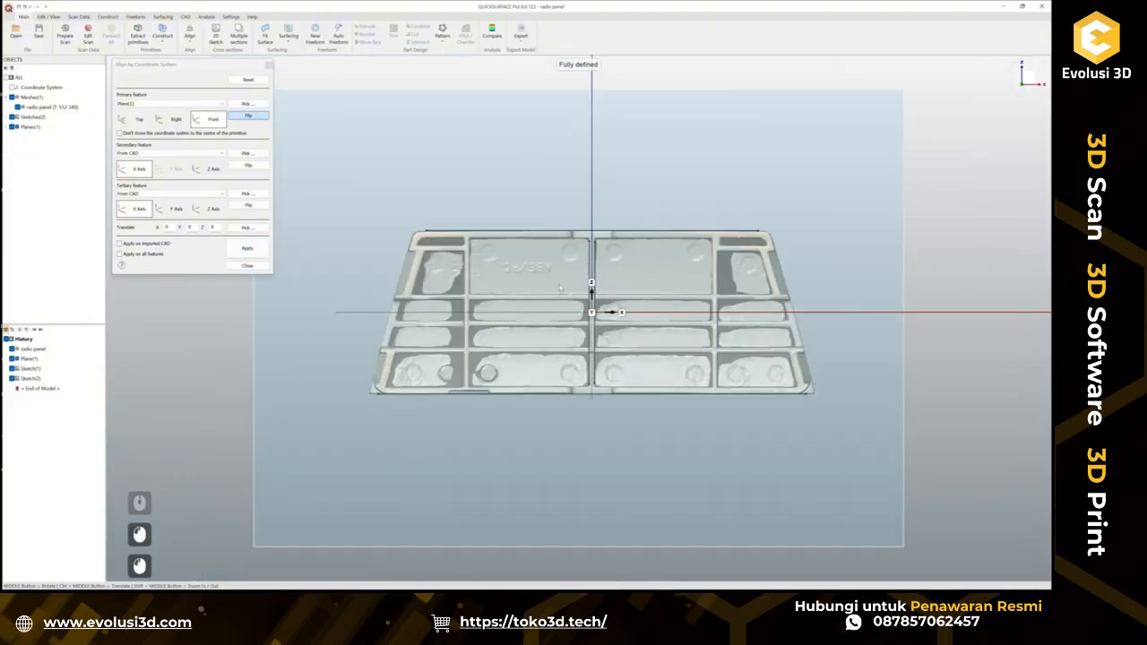
# Flip the primary feature's direction, reapply the alignment so the outer face points to the front, and close the alignment.
pyautogui.click(256, 116)
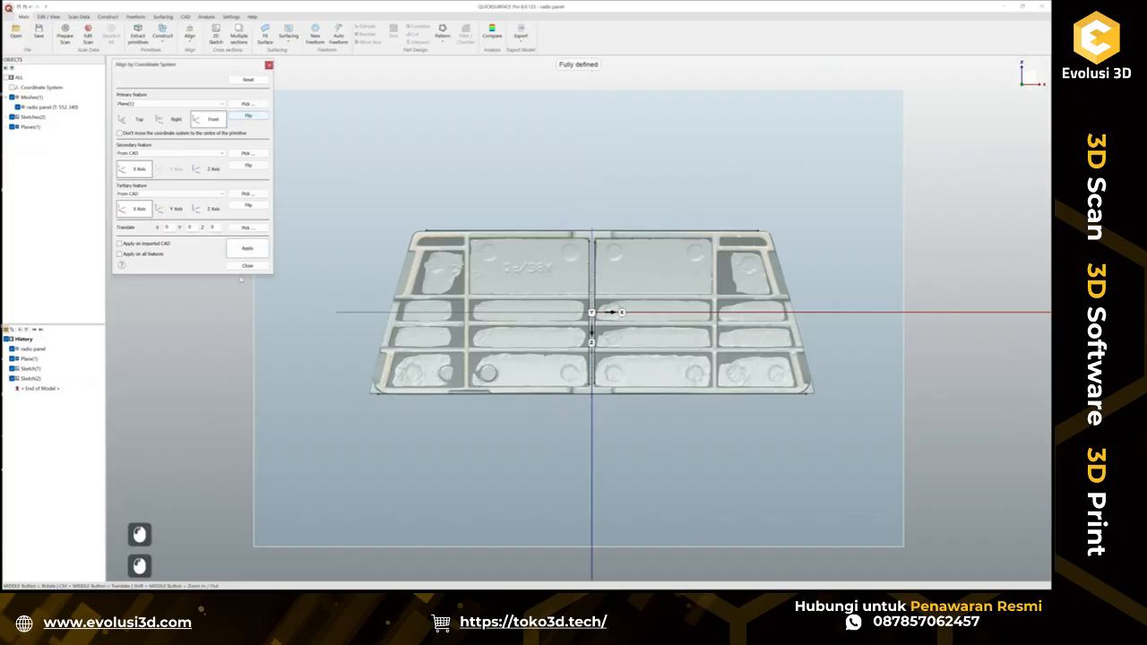
pyautogui.click(247, 248)
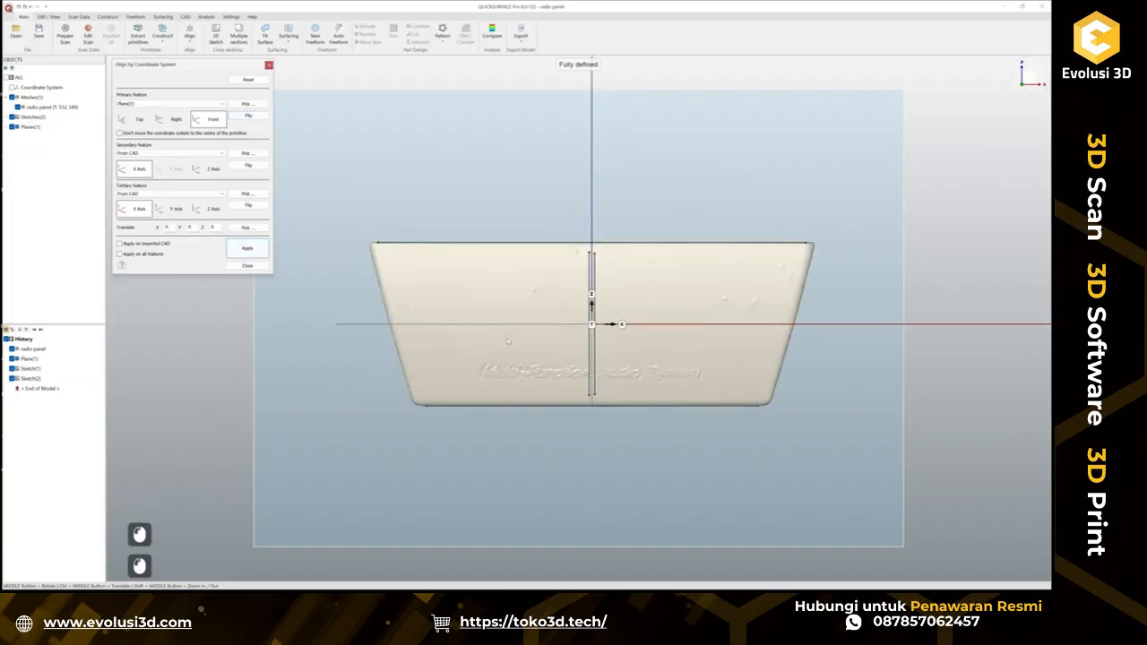
pyautogui.scroll(2, 507, 341)
pyautogui.click(250, 267)
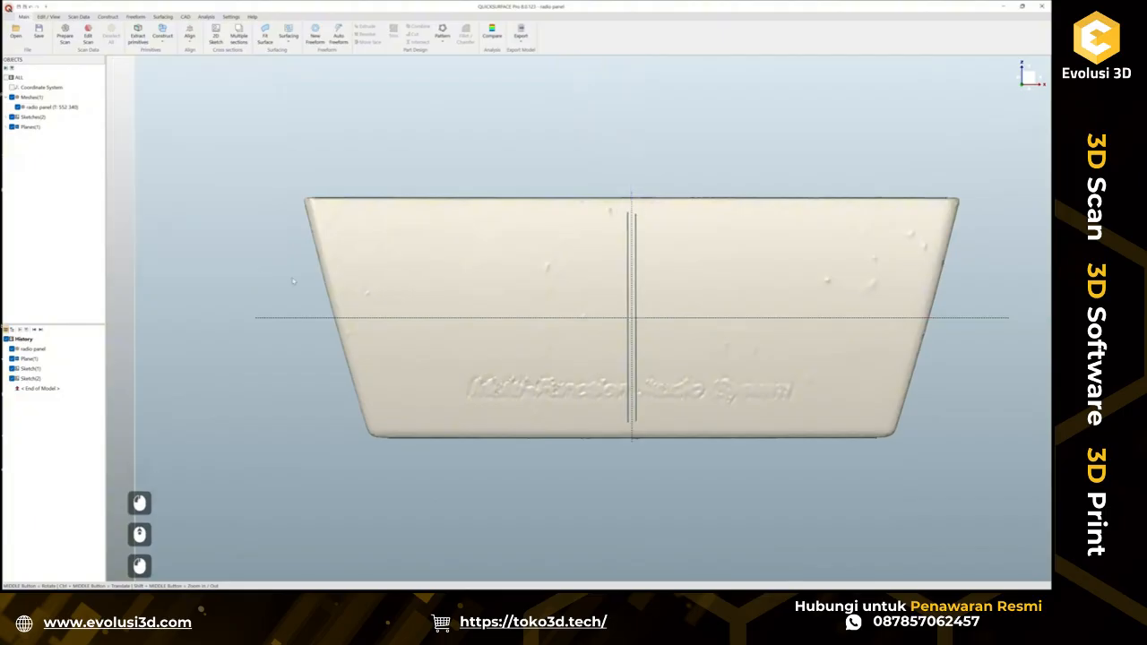
# Hide both sketches and the reference plane, leaving only the radio panel mesh shown.
pyautogui.scroll(-3, 549, 335)
pyautogui.scroll(1, 562, 339)
pyautogui.moveTo(561, 337)
pyautogui.mouseDown(button='middle')
pyautogui.moveTo(528, 263)
pyautogui.moveTo(570, 241)
pyautogui.mouseUp(button='middle')
pyautogui.click(12, 378)
pyautogui.click(12, 368)
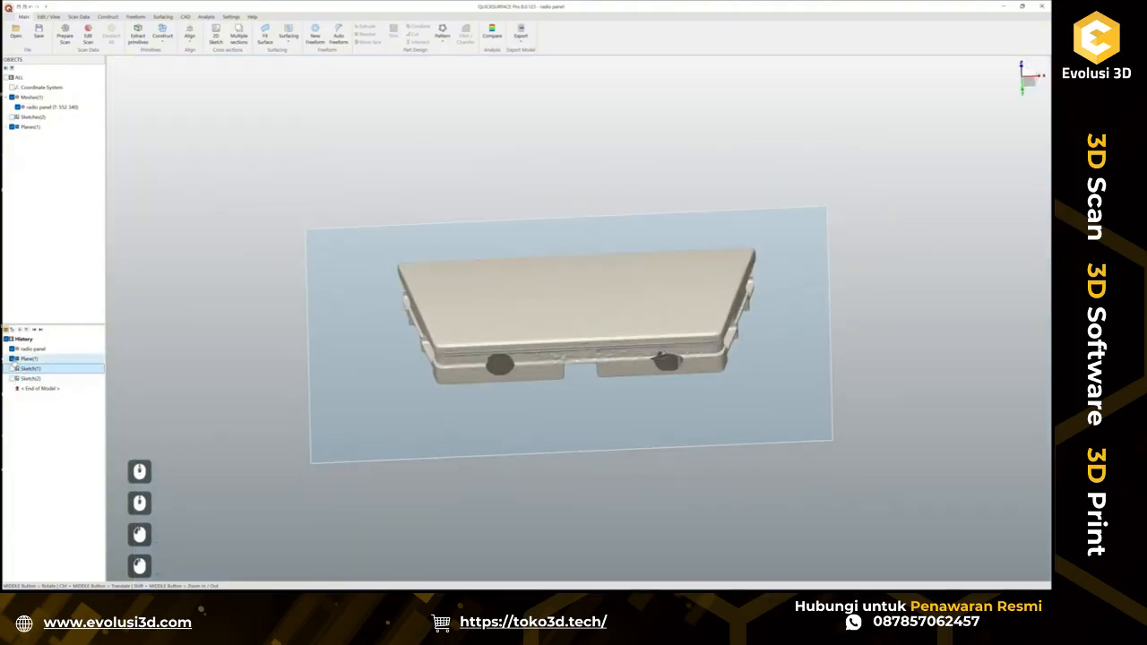
pyautogui.click(11, 358)
pyautogui.moveTo(615, 313)
pyautogui.mouseDown(button='middle')
pyautogui.moveTo(518, 421)
pyautogui.moveTo(417, 353)
pyautogui.moveTo(780, 302)
pyautogui.moveTo(630, 325)
pyautogui.moveTo(526, 154)
pyautogui.mouseUp(button='middle')
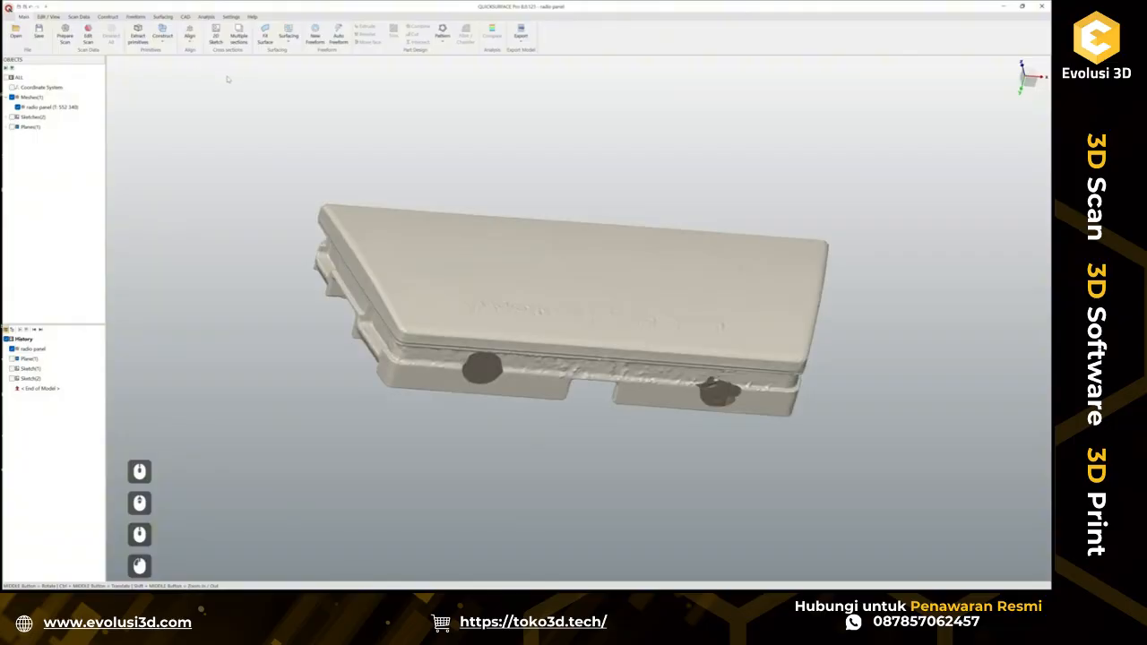
# Start a symmetry plane for the radio panel mesh based on the OYZ plane.
pyautogui.click(162, 36)
pyautogui.moveTo(174, 51)
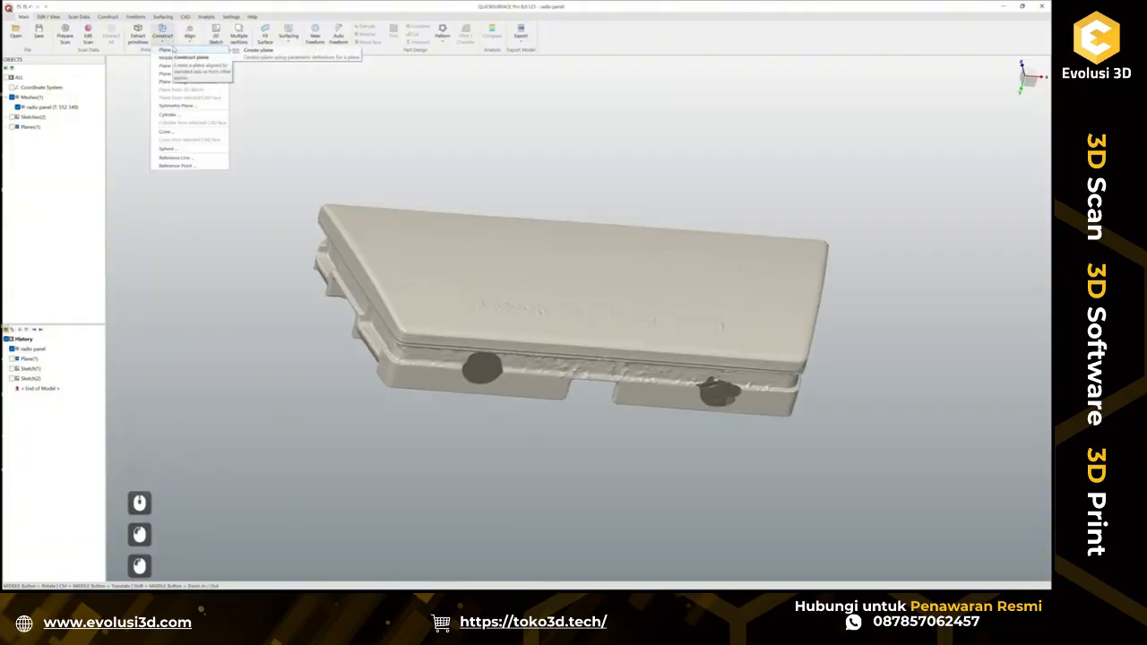
pyautogui.click(177, 106)
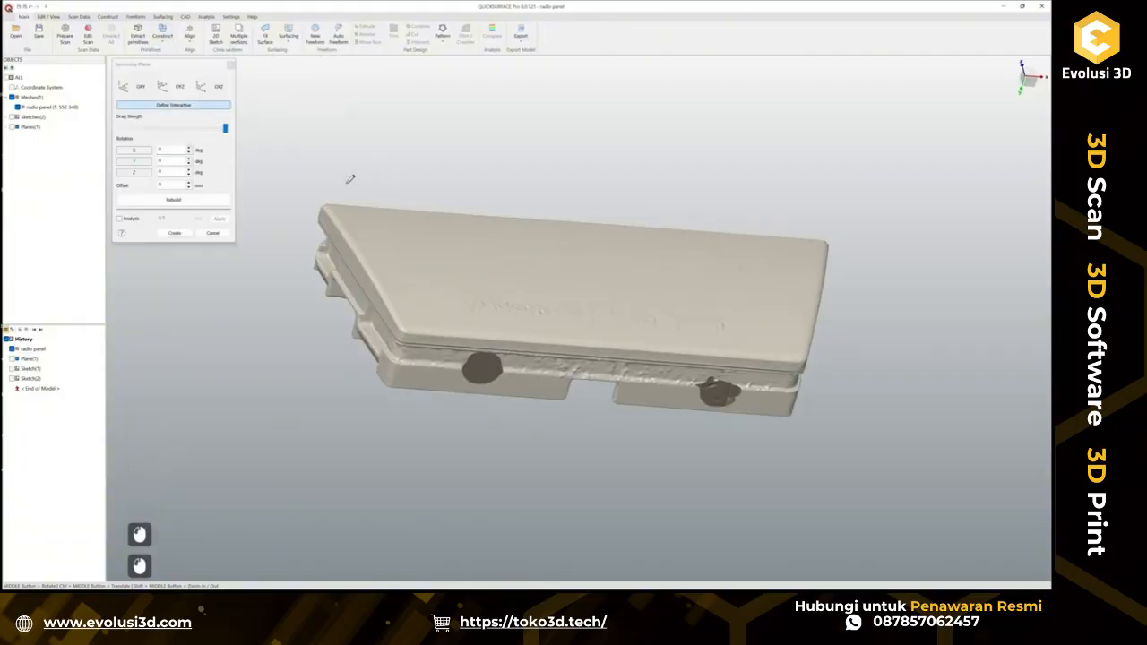
pyautogui.click(176, 88)
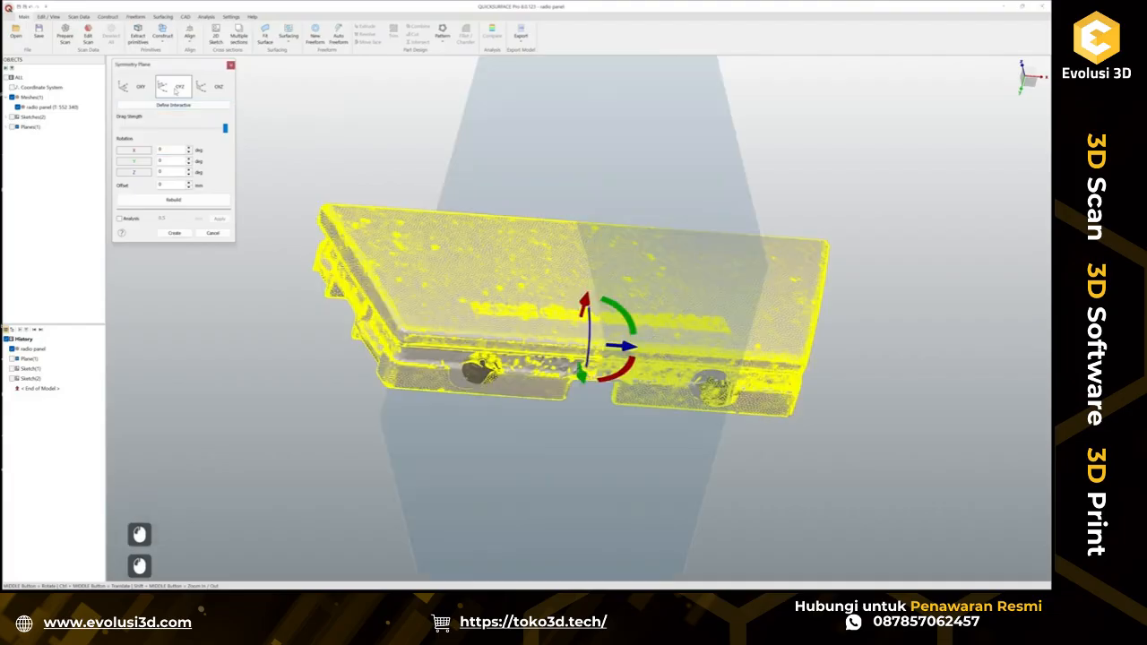
# Turn on the symmetry plane's deviation analysis and apply a tolerance of 0.1 mm.
pyautogui.click(119, 218)
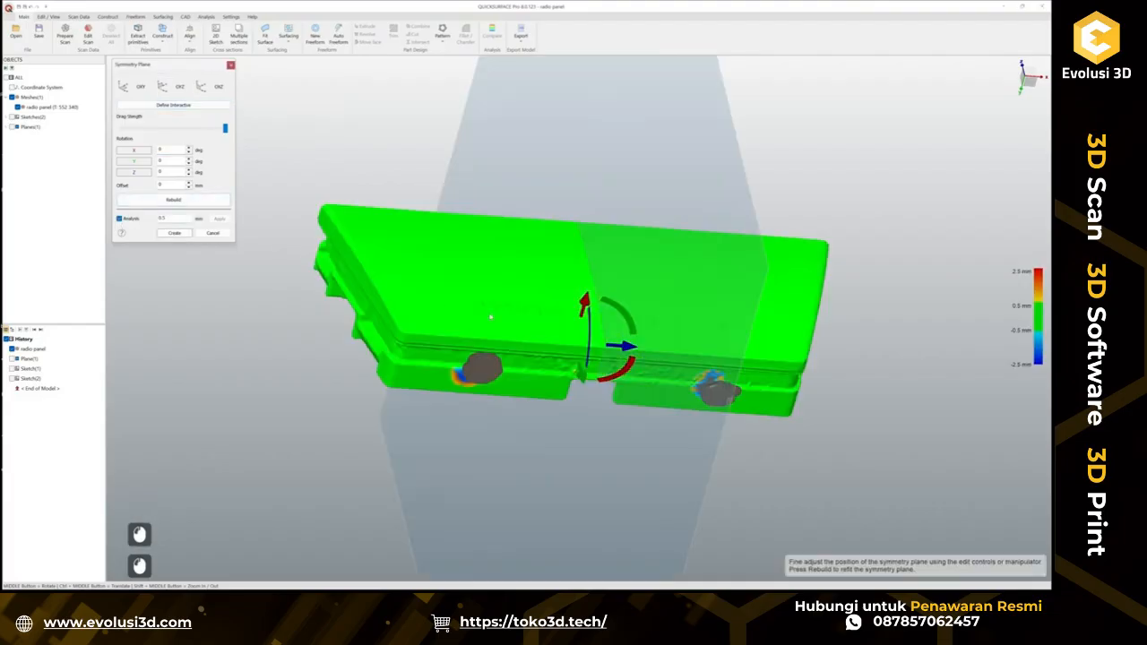
pyautogui.moveTo(169, 219); pyautogui.dragTo(154, 216)
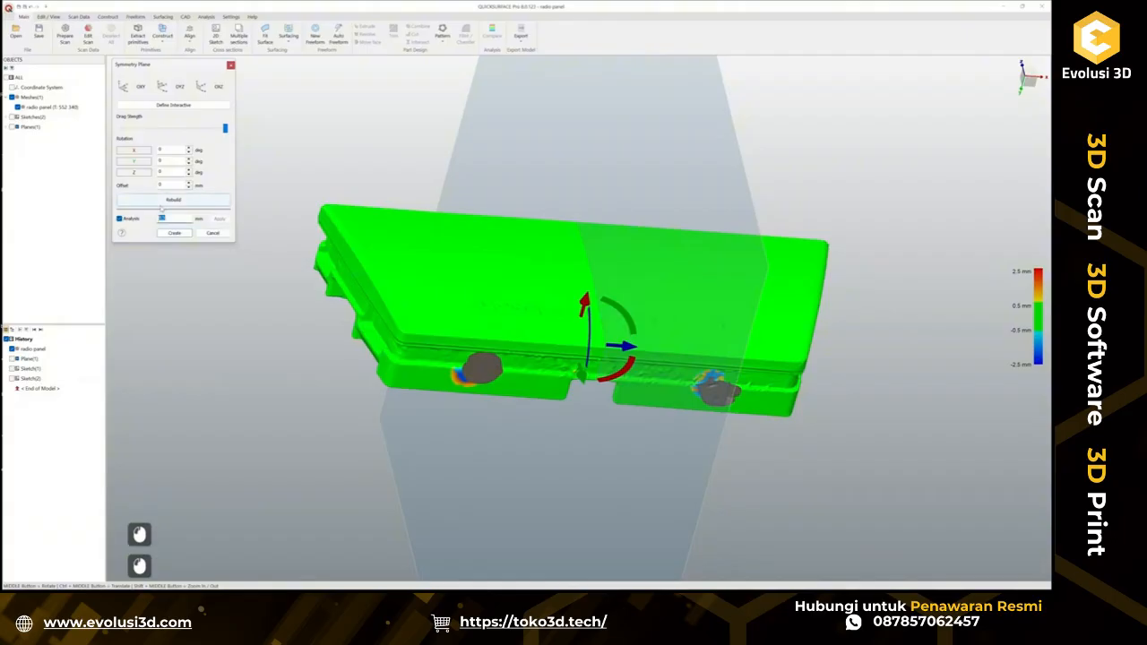
pyautogui.write('0.1')
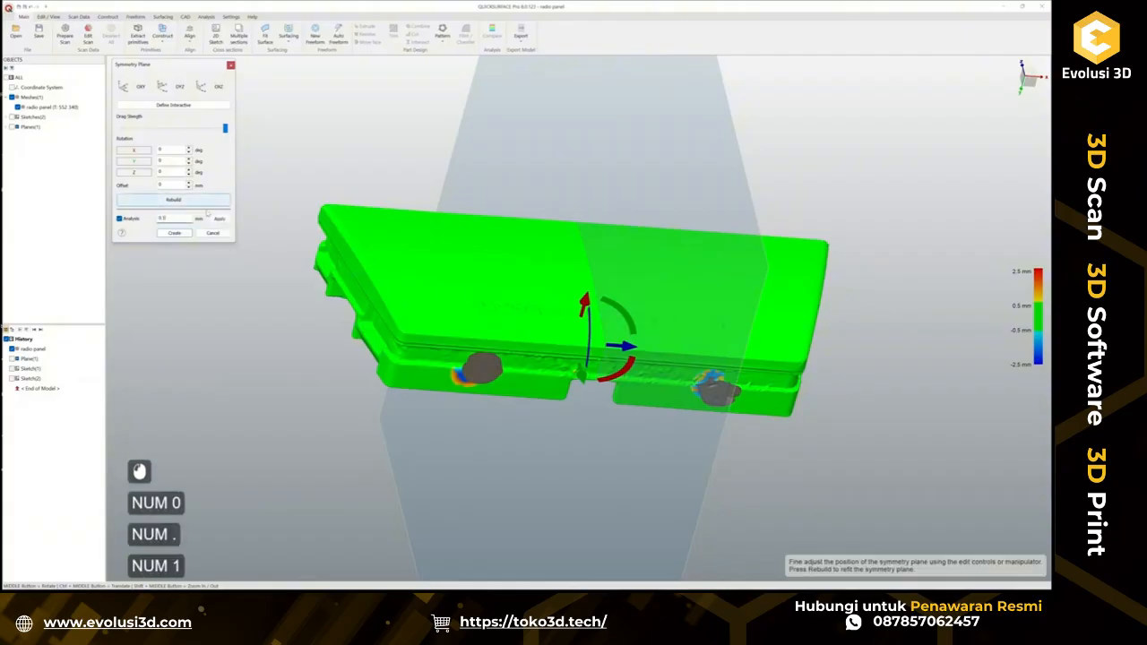
pyautogui.click(219, 219)
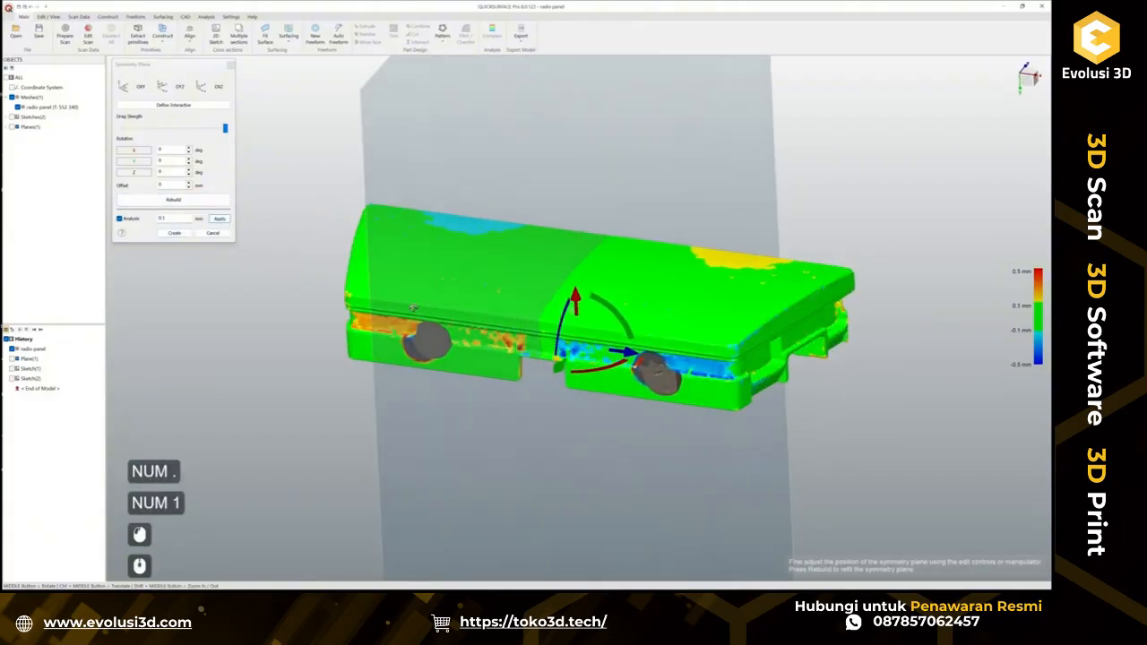
# Examine the symmetry plane's deviation colors along the front, side, and rear edges of the radio panel mesh.
pyautogui.scroll(5, 719, 298)
pyautogui.moveTo(719, 299); pyautogui.dragTo(712, 279, button='middle')
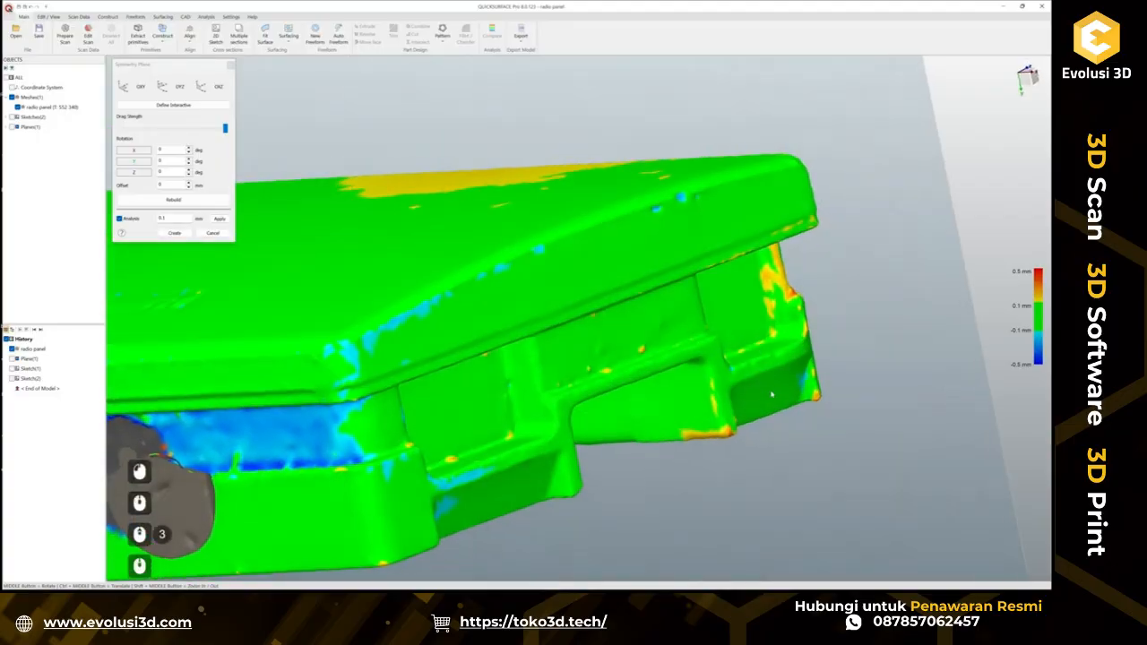
pyautogui.scroll(-1, 753, 380)
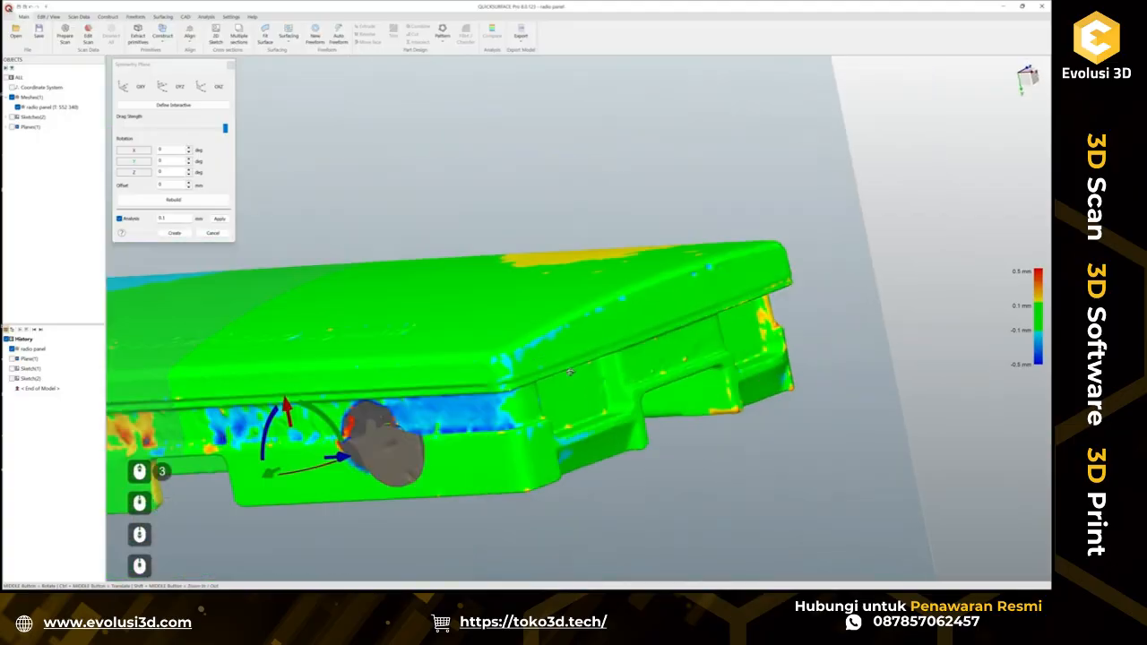
pyautogui.moveTo(753, 379); pyautogui.dragTo(795, 357, button='middle')
pyautogui.scroll(-2, 796, 357)
pyautogui.scroll(2, 355, 421)
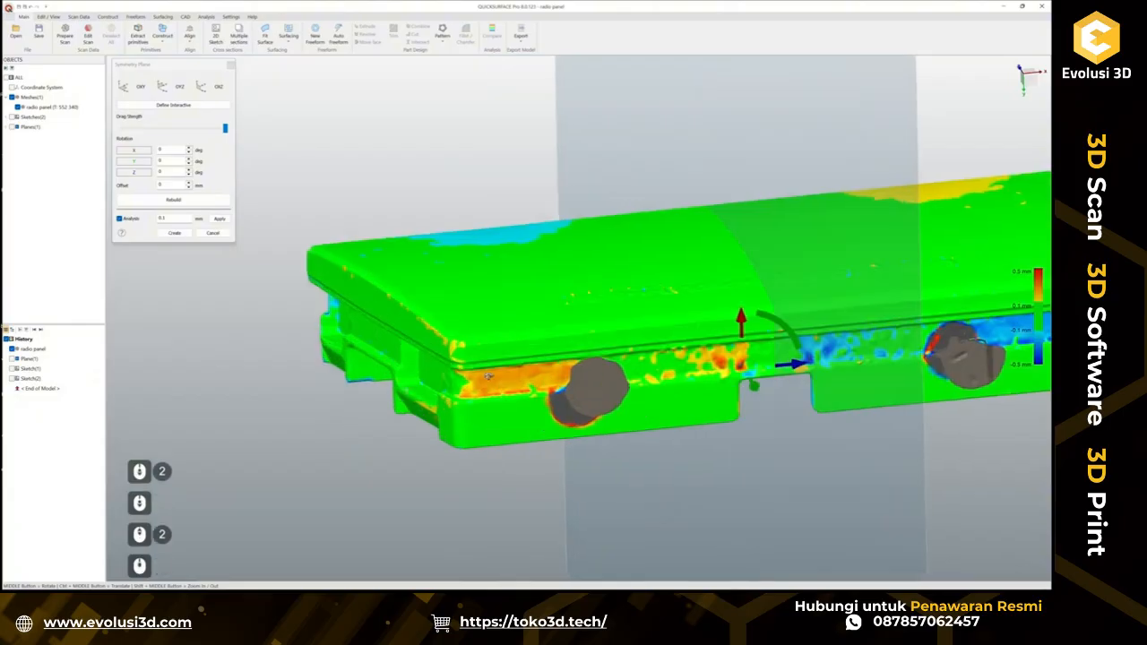
pyautogui.moveTo(355, 422); pyautogui.dragTo(406, 339, button='middle')
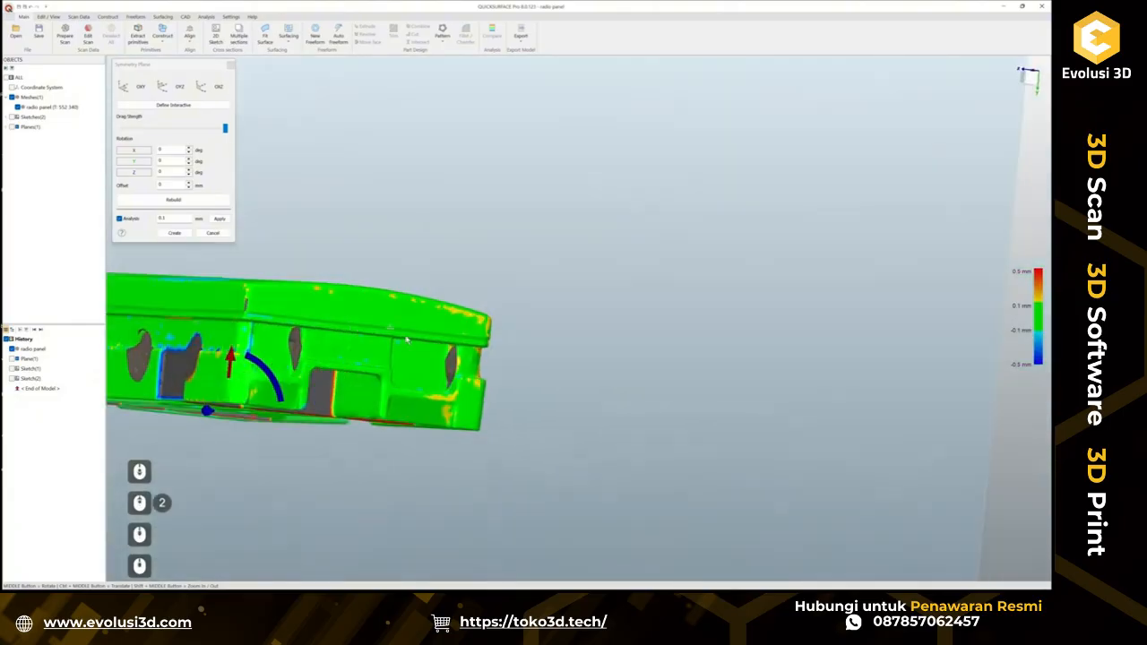
# Create the symmetry plane and delete it from the history.
pyautogui.click(177, 234)
pyautogui.scroll(-4, 514, 379)
pyautogui.moveTo(514, 379)
pyautogui.mouseDown(button='middle')
pyautogui.moveTo(546, 418)
pyautogui.moveTo(224, 420)
pyautogui.mouseUp(button='middle')
pyautogui.click(210, 425)
pyautogui.click(27, 380)
pyautogui.click(39, 390)
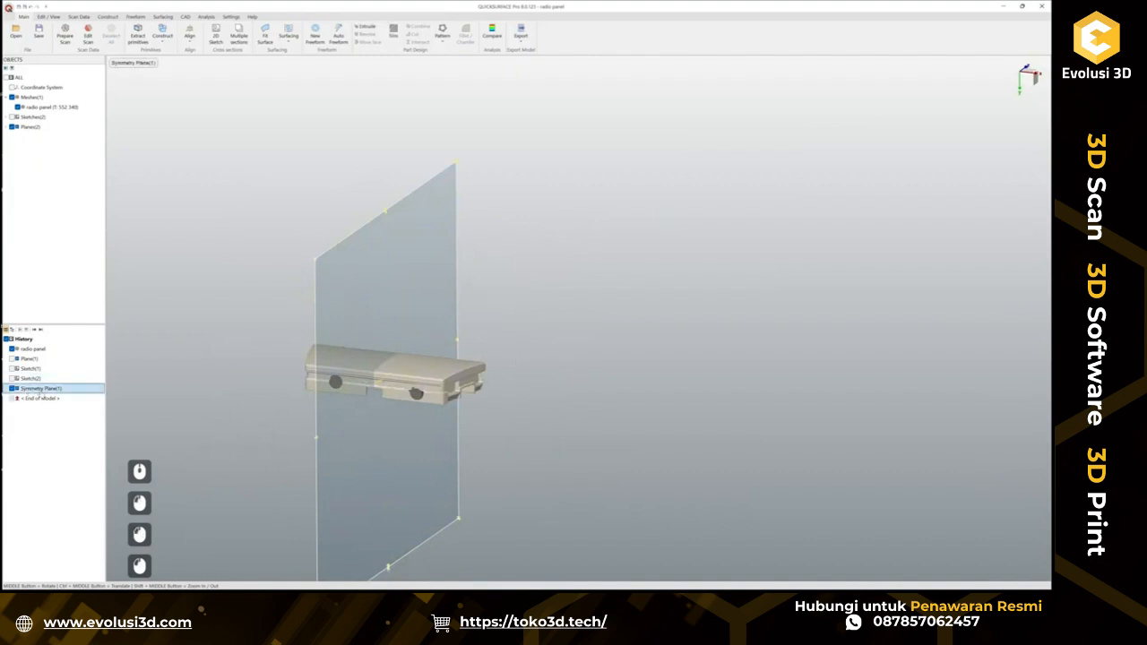
pyautogui.press('Delete')
pyautogui.press('Return')
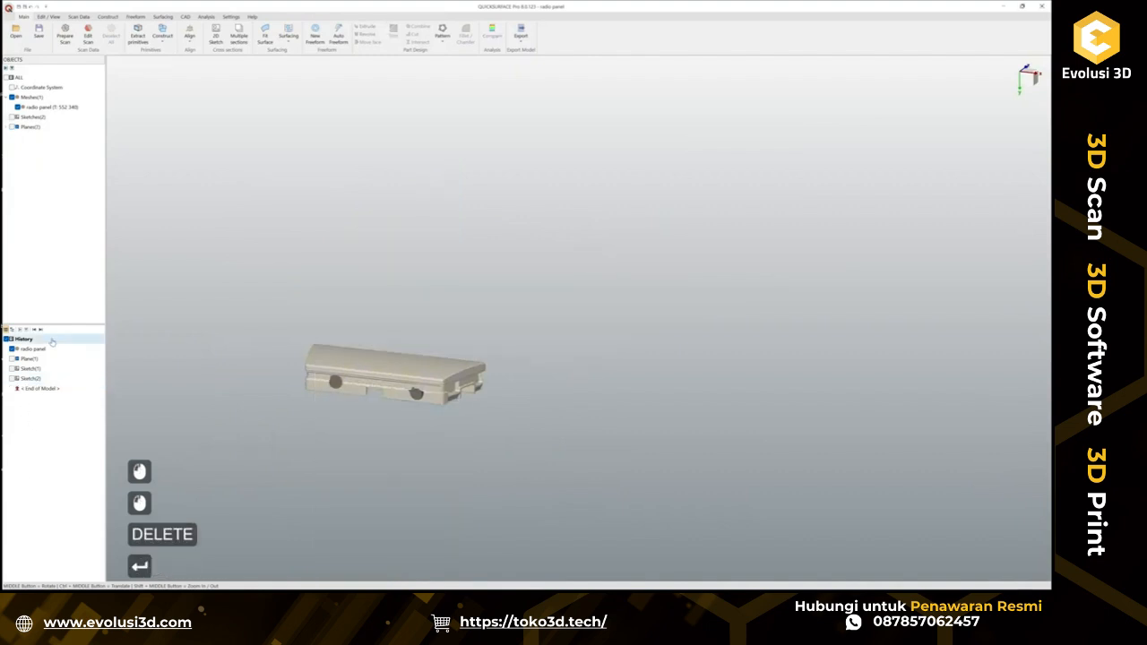
# Create a 2D sketch for an extruded surface on the OYZ plane through the middle of the radio panel.
pyautogui.scroll(2, 317, 420)
pyautogui.scroll(2, 391, 399)
pyautogui.moveTo(367, 267); pyautogui.dragTo(542, 390, button='middle')
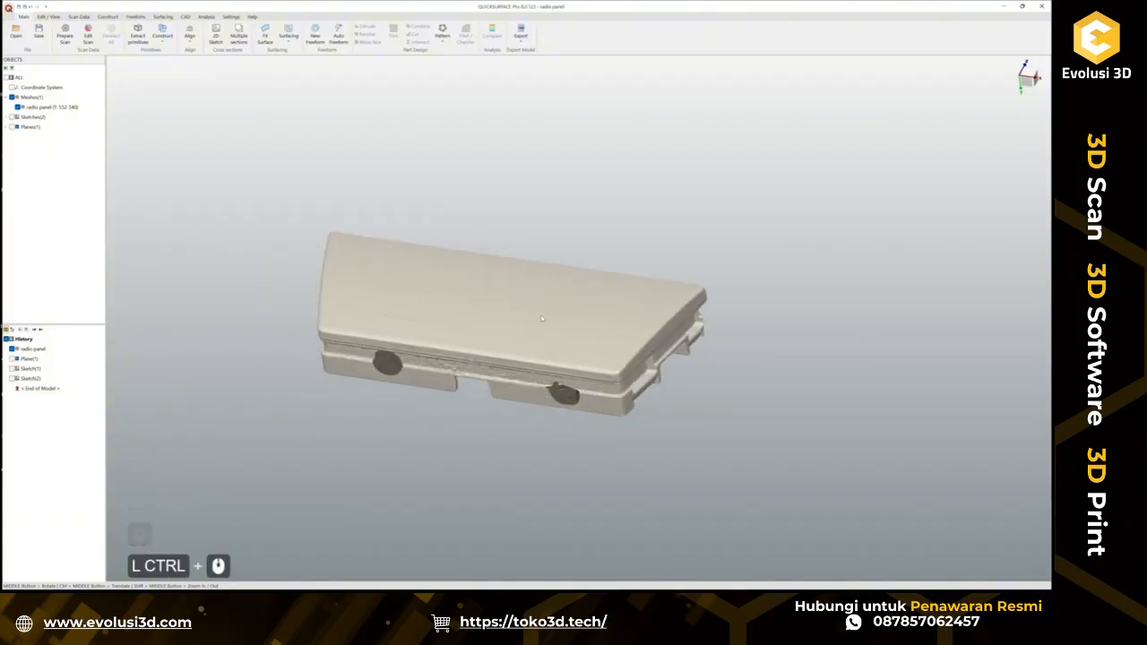
pyautogui.moveTo(502, 313); pyautogui.dragTo(551, 472, button='middle')
pyautogui.moveTo(540, 407)
pyautogui.mouseDown(button='middle')
pyautogui.moveTo(539, 383)
pyautogui.moveTo(536, 401)
pyautogui.mouseUp(button='middle')
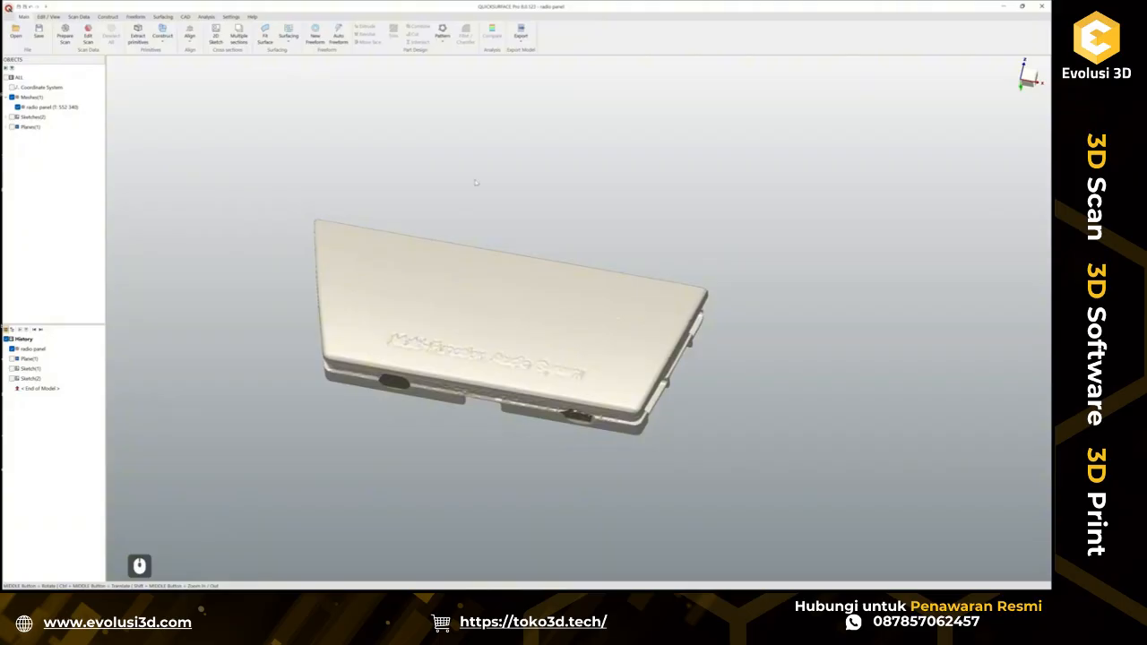
pyautogui.click(216, 37)
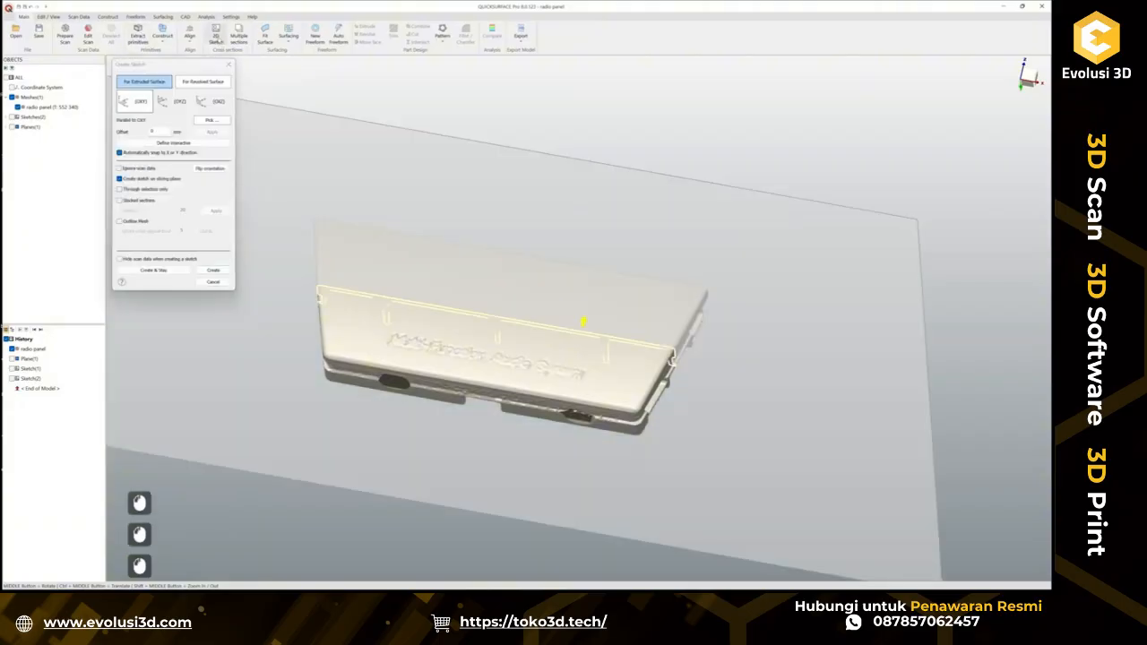
pyautogui.click(177, 101)
pyautogui.click(213, 270)
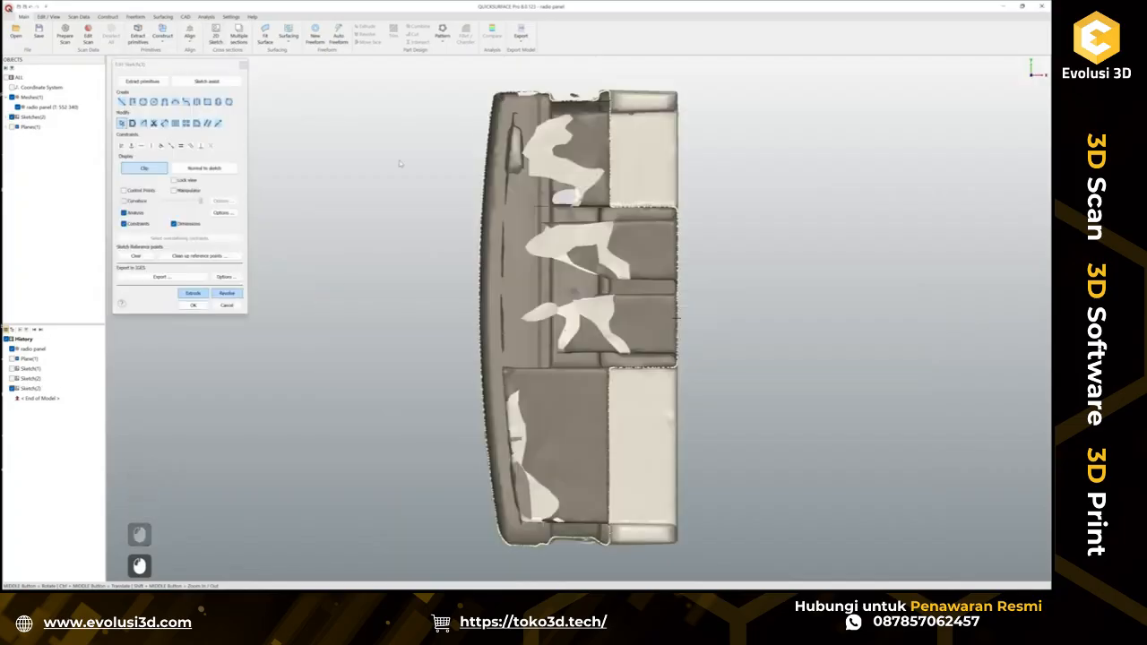
# Try a best fit from the reference points along the section's curved outer edge and undo the result.
pyautogui.click(175, 101)
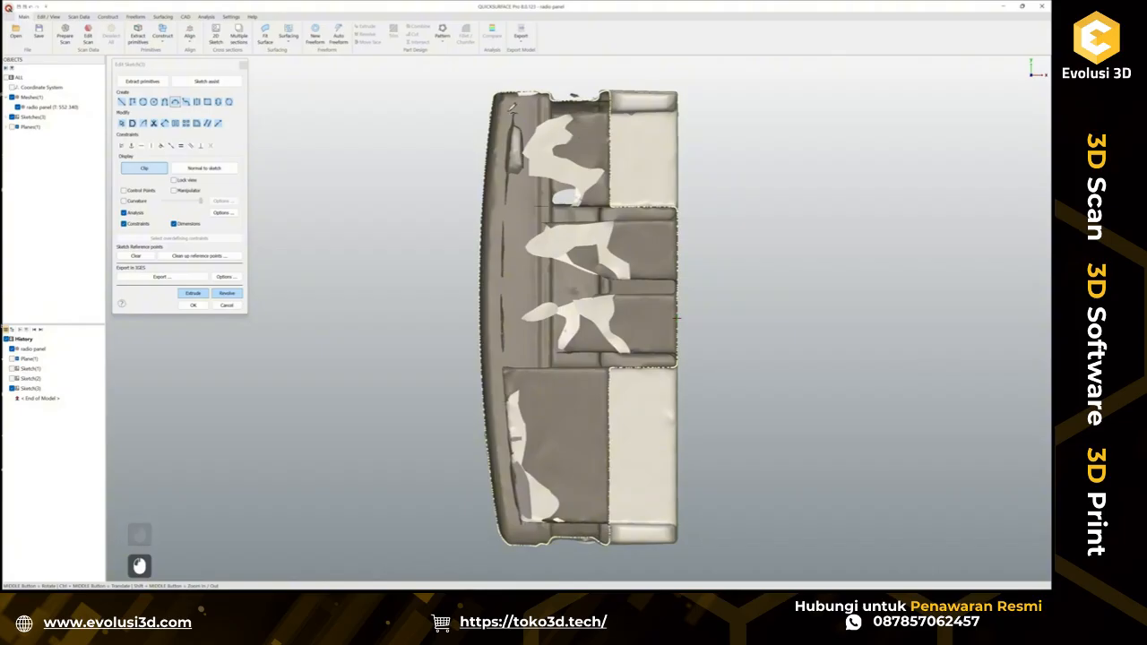
pyautogui.press('Escape')
pyautogui.press('shift')
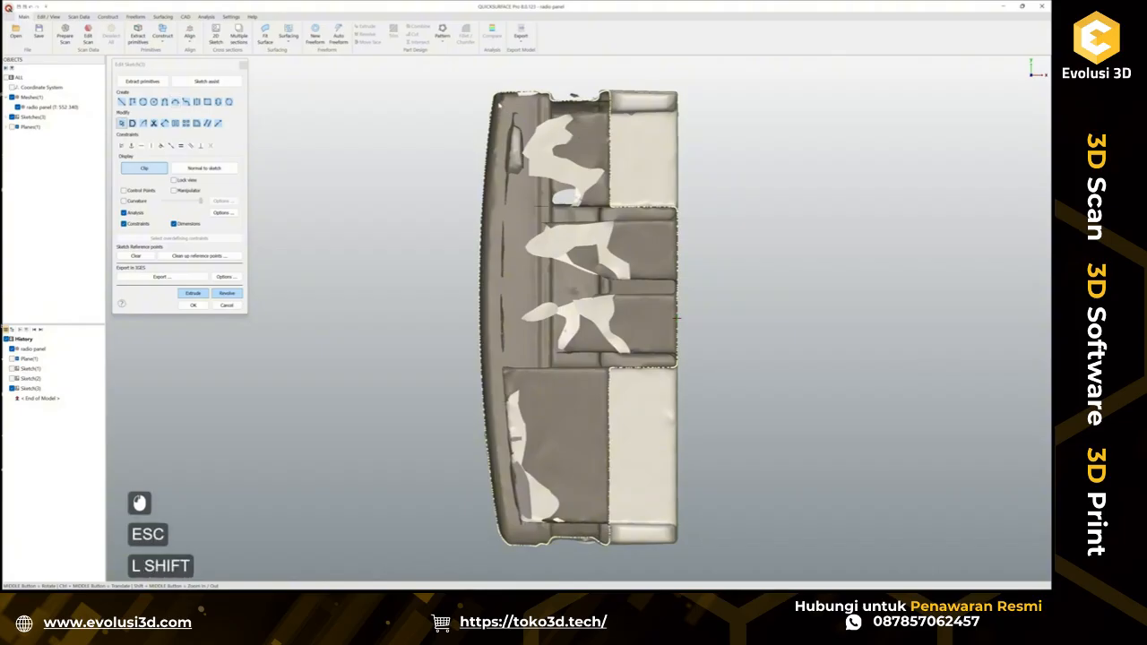
pyautogui.press('shift')
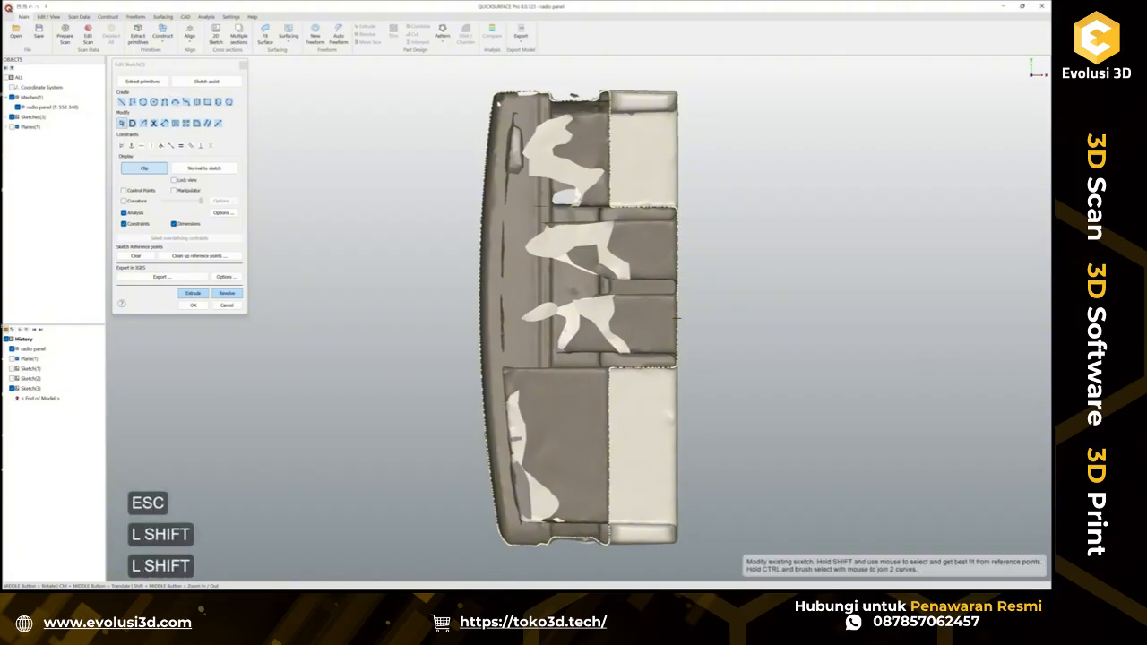
pyautogui.moveTo(495, 99)
pyautogui.keyDown('shift'); pyautogui.mouseDown()
pyautogui.moveTo(489, 541)
pyautogui.moveTo(506, 535)
pyautogui.mouseUp(); pyautogui.keyUp('shift')
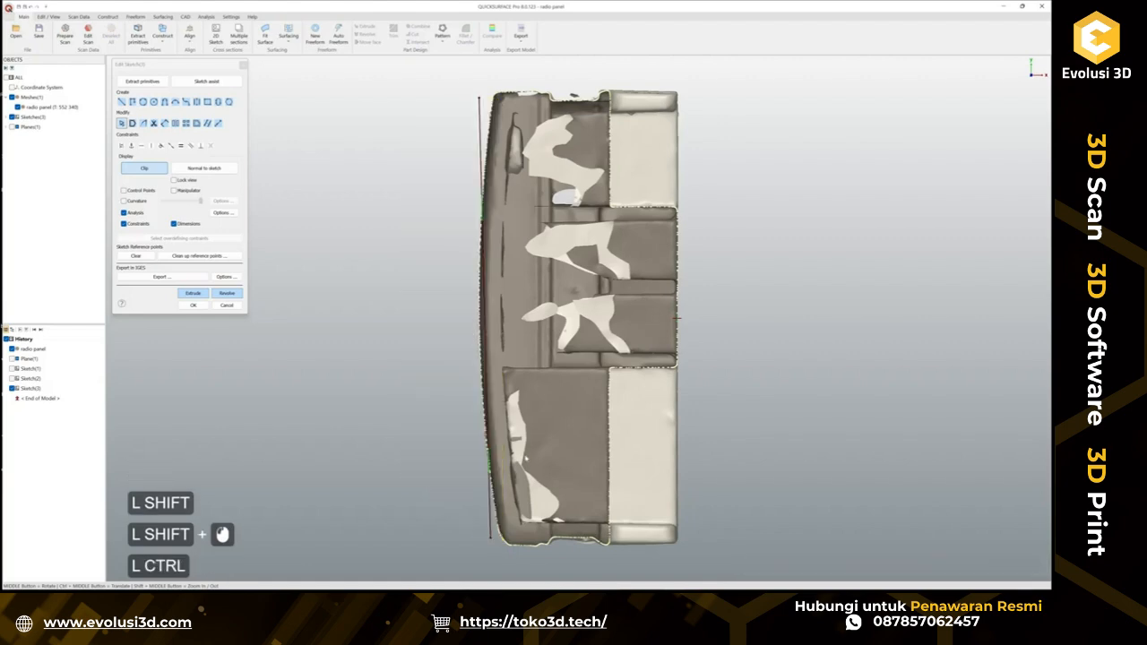
pyautogui.hotkey('ctrl', 'z')
pyautogui.click(267, 202)
# Draw an arc fitted to the section's curved outer edge and extend its upper end beyond the panel.
pyautogui.click(176, 102)
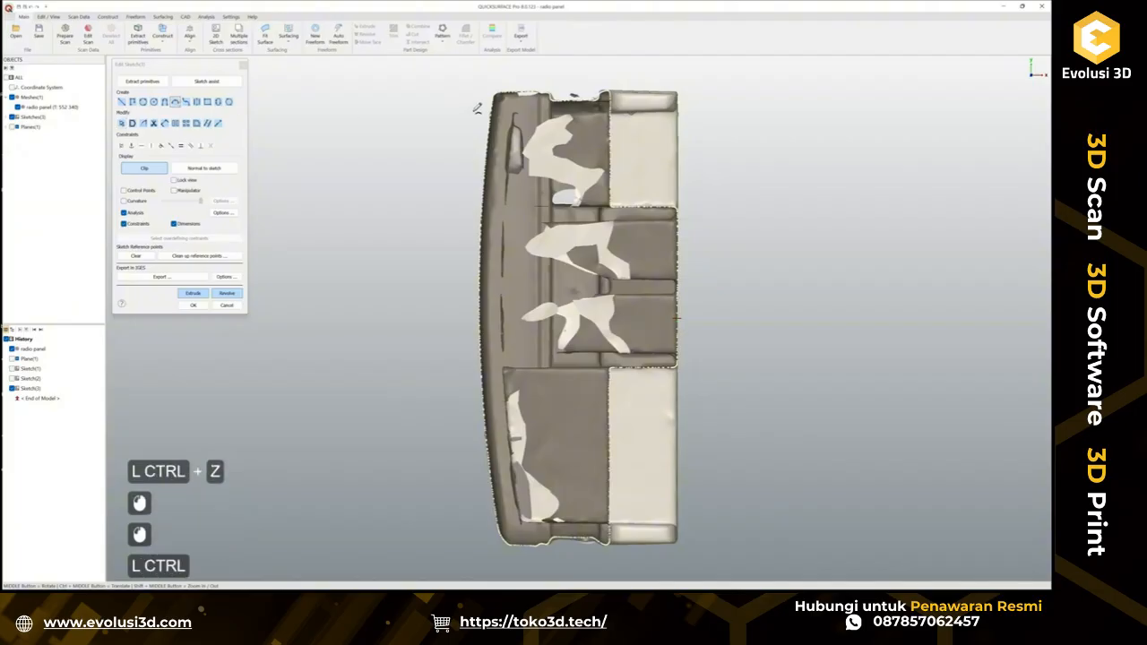
pyautogui.keyDown('ctrl'); pyautogui.click(495, 97); pyautogui.keyUp('ctrl')
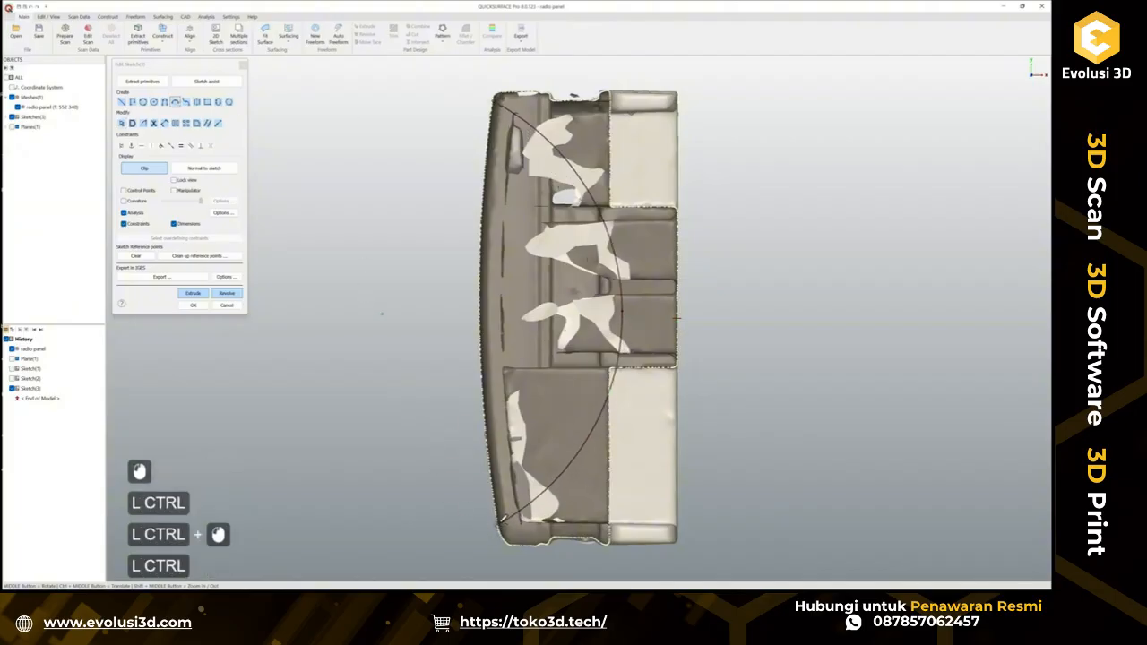
pyautogui.keyDown('ctrl'); pyautogui.click(503, 519); pyautogui.keyUp('ctrl')
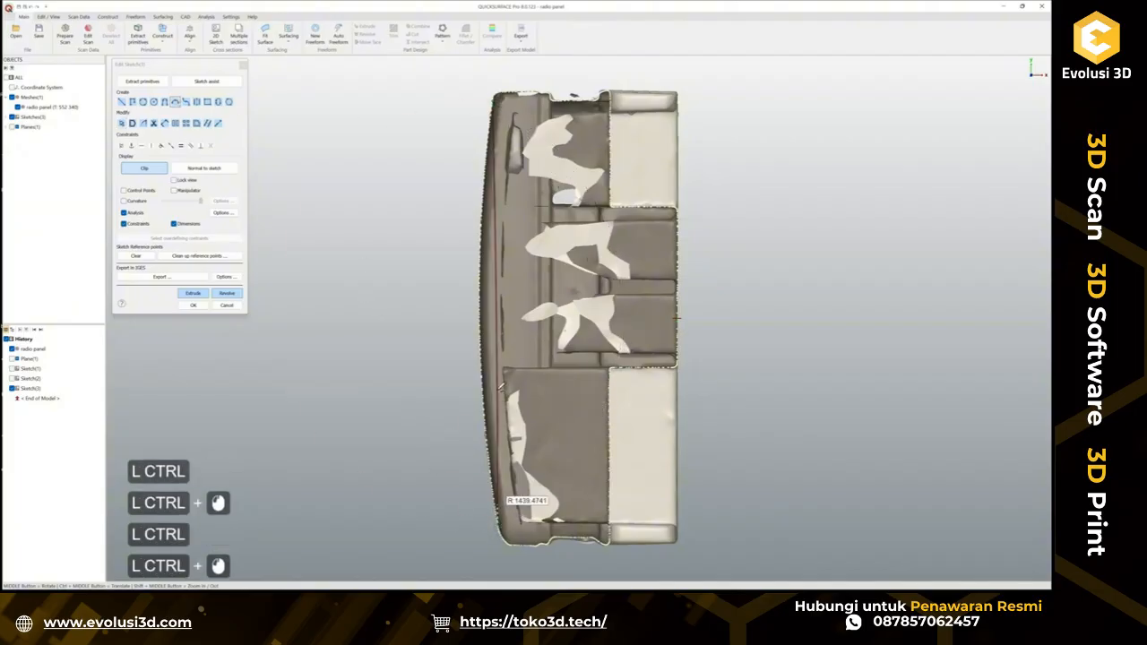
pyautogui.keyDown('ctrl'); pyautogui.click(483, 297); pyautogui.keyUp('ctrl')
pyautogui.press('Escape')
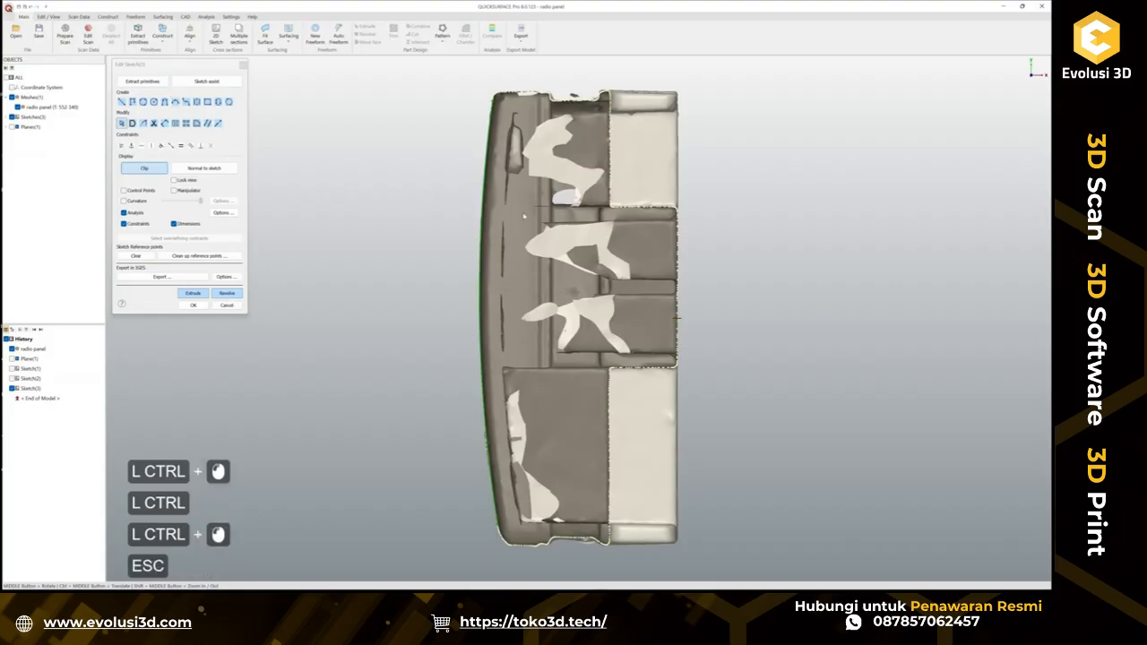
pyautogui.moveTo(493, 104); pyautogui.dragTo(494, 103)
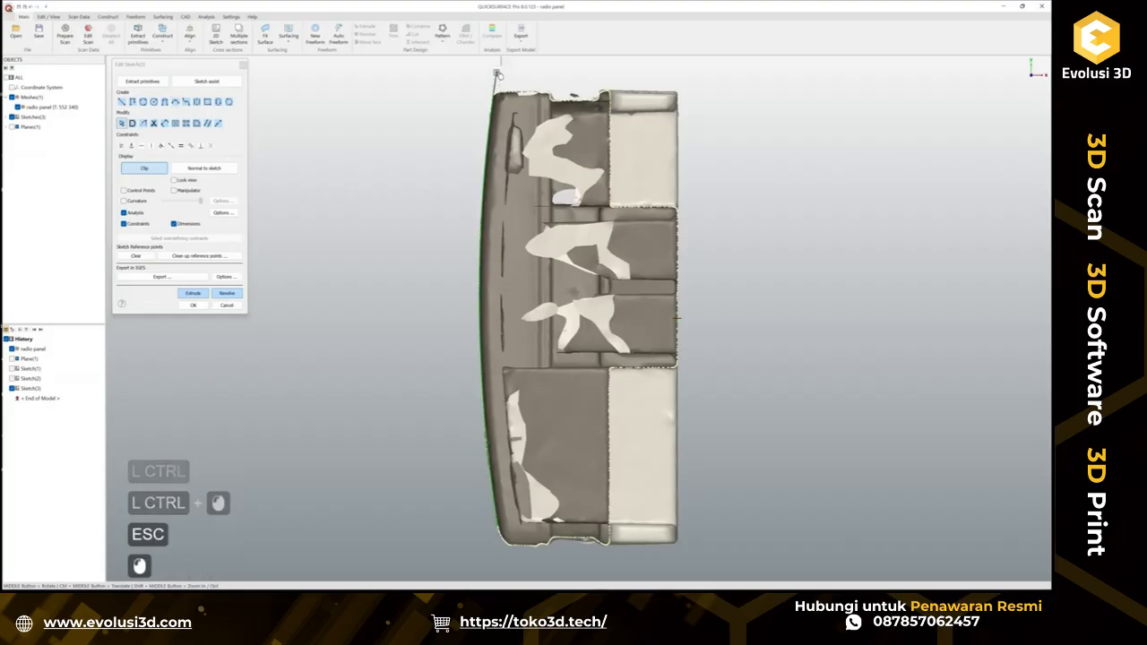
# Extrude the arc about 65.6 mm to one side and check its deviation from the mesh at 0.1 mm tolerance.
pyautogui.scroll(-2, 537, 379)
pyautogui.moveTo(506, 297)
pyautogui.mouseDown()
pyautogui.moveTo(507, 312)
pyautogui.moveTo(740, 383)
pyautogui.mouseUp()
pyautogui.click(207, 294)
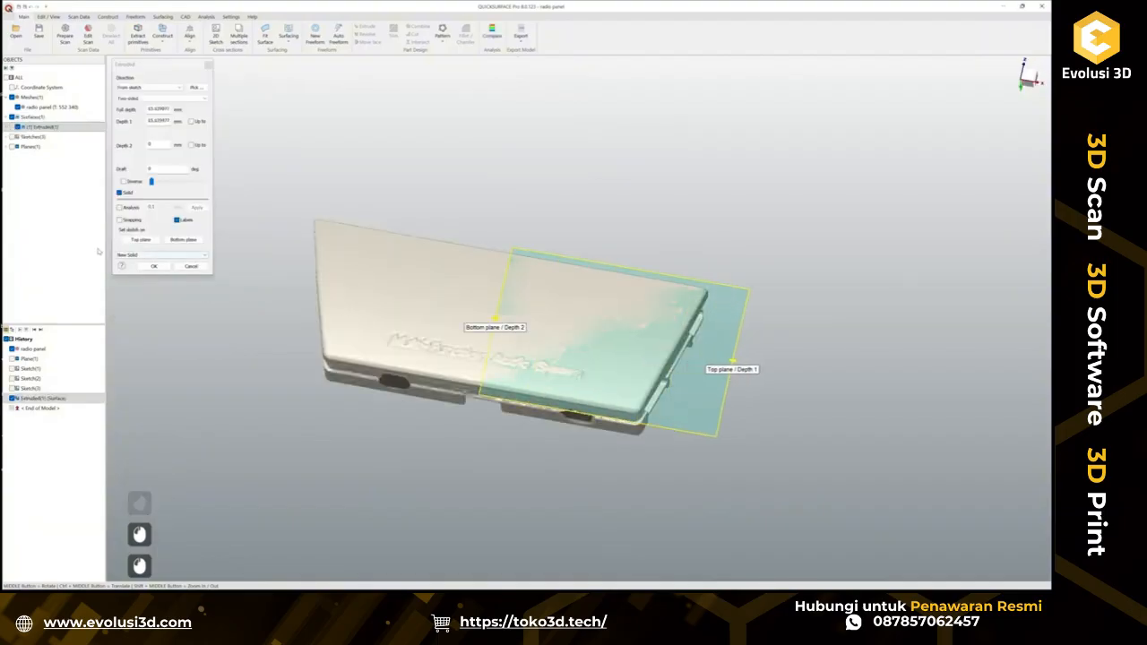
pyautogui.click(121, 207)
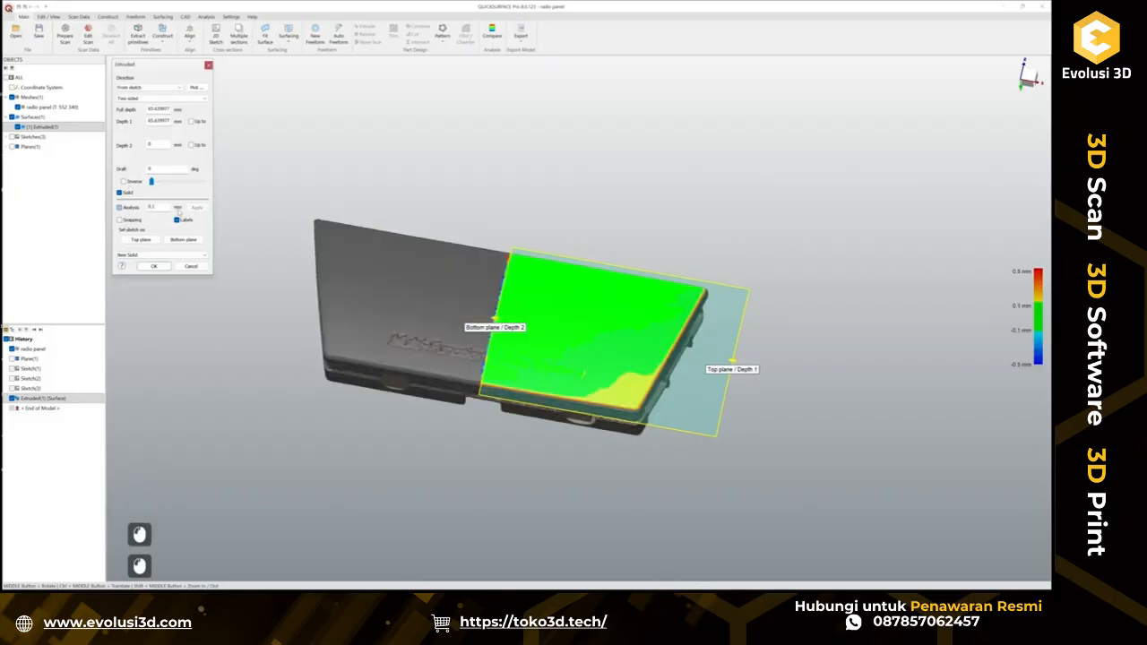
pyautogui.moveTo(570, 348); pyautogui.dragTo(576, 285, button='middle')
pyautogui.scroll(2, 576, 300)
pyautogui.moveTo(769, 338); pyautogui.dragTo(740, 419, button='middle')
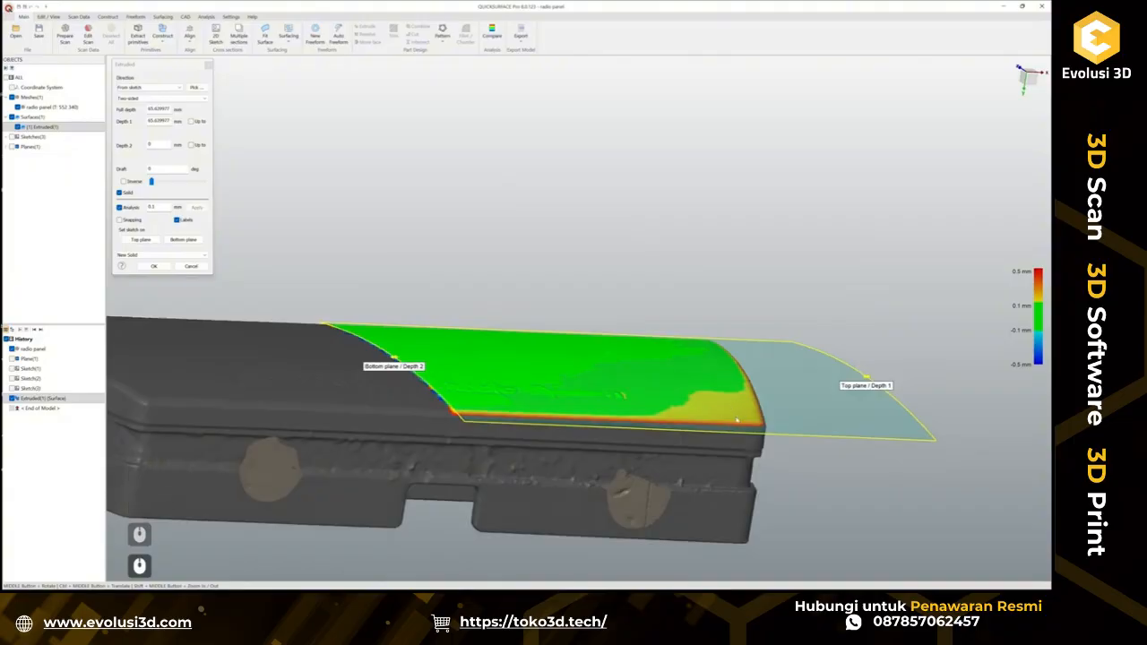
# Extend the extrusion's second side by about 79.2 mm to check the whole outer face, and discard the extrusion.
pyautogui.scroll(-3, 531, 380)
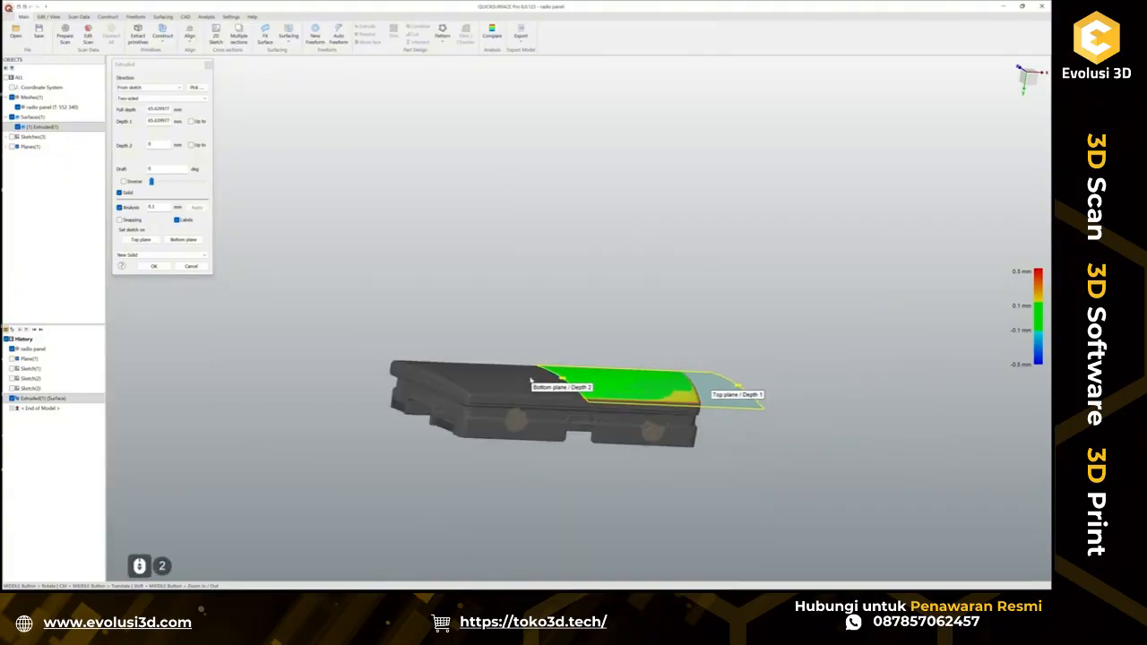
pyautogui.moveTo(563, 384); pyautogui.dragTo(328, 371)
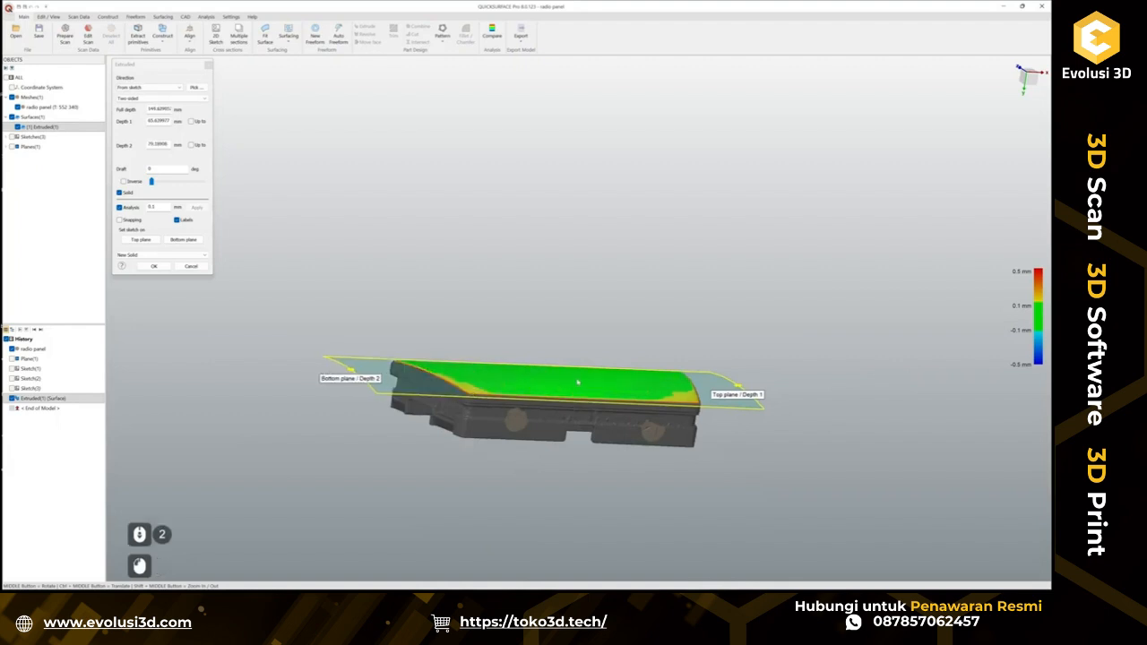
pyautogui.moveTo(578, 382); pyautogui.dragTo(663, 477, button='middle')
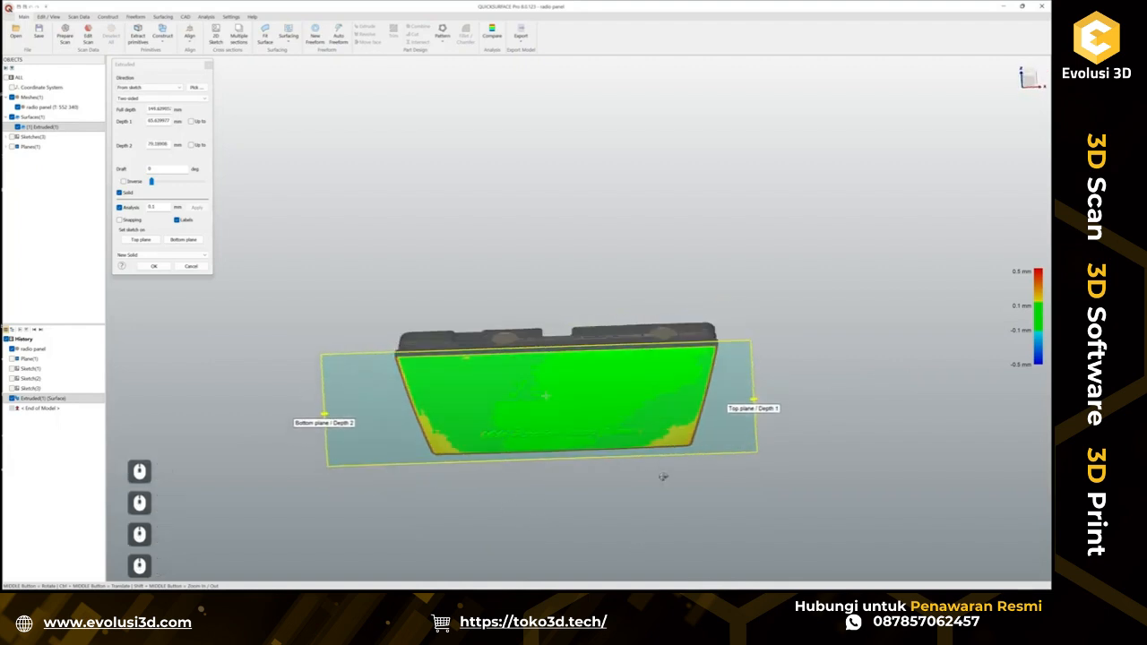
pyautogui.moveTo(610, 434); pyautogui.dragTo(531, 320, button='middle')
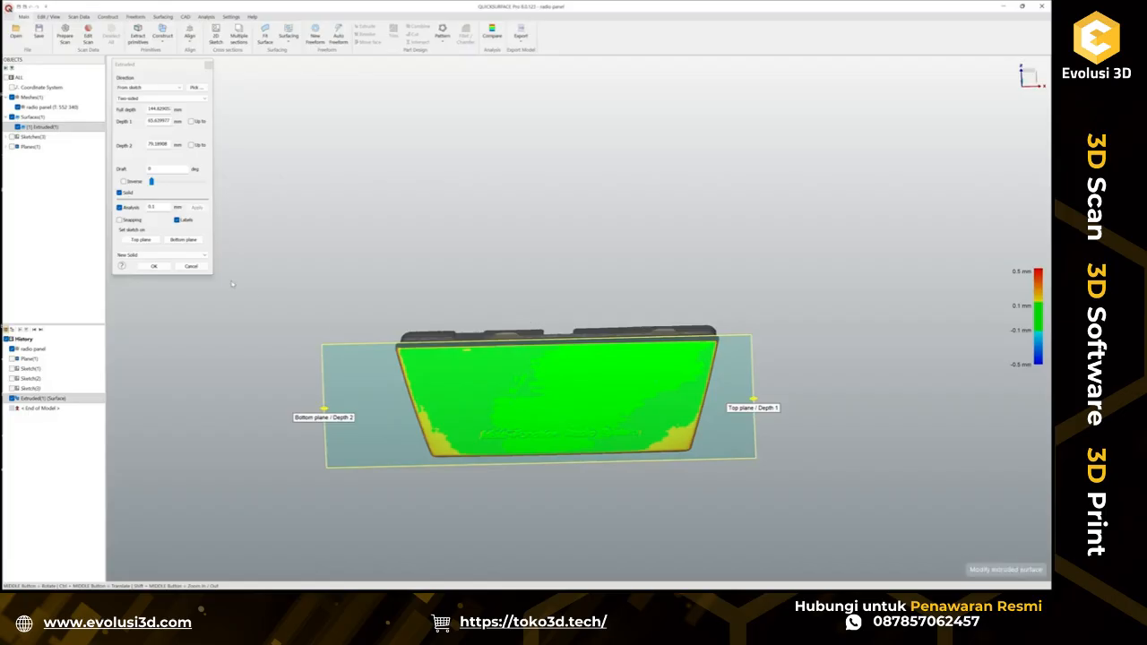
pyautogui.click(191, 266)
# In front view, create a reference plane from an interactive line just inside and parallel to the panel's right slanted edge.
pyautogui.moveTo(647, 508); pyautogui.dragTo(738, 333, button='middle')
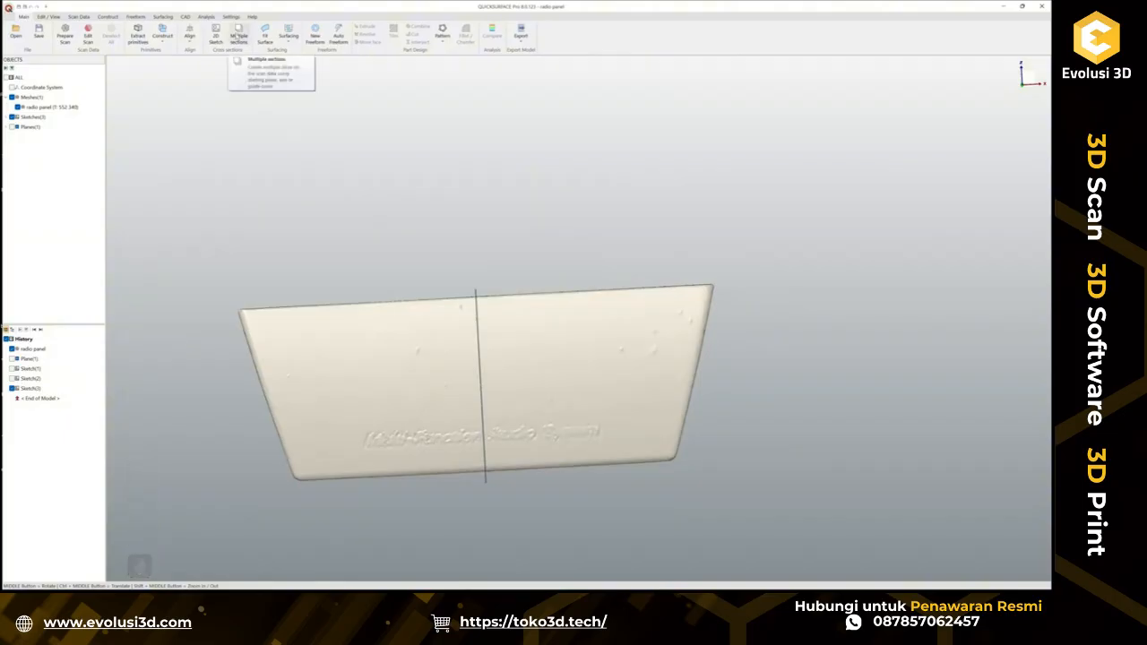
pyautogui.click(1029, 78)
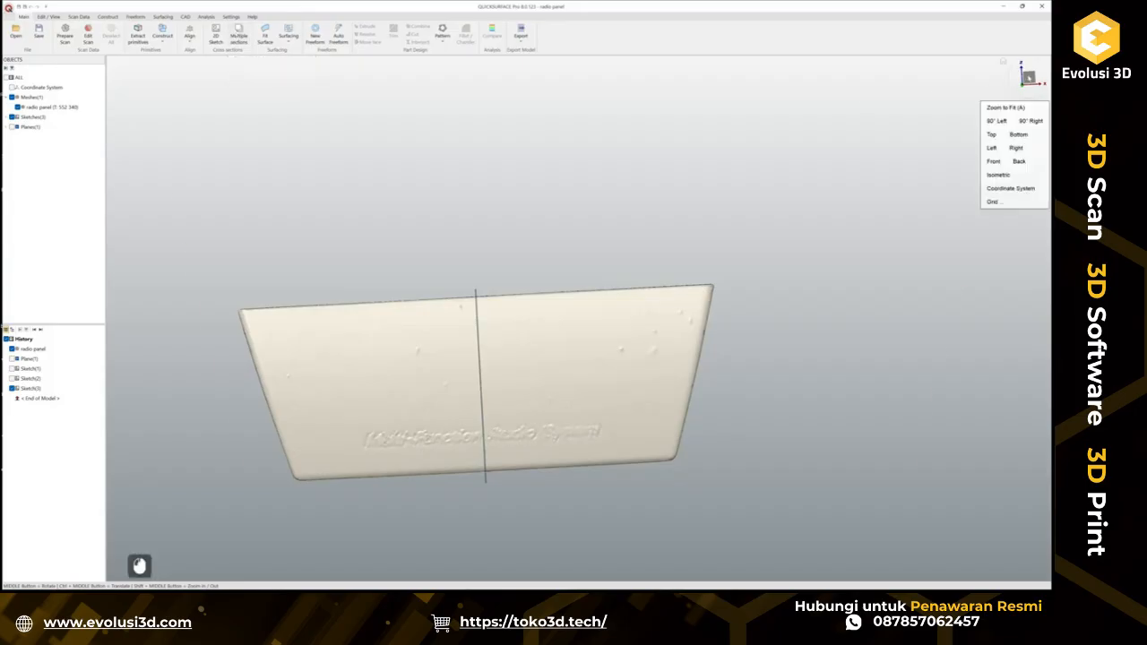
pyautogui.scroll(-3, 750, 269)
pyautogui.scroll(3, 886, 212)
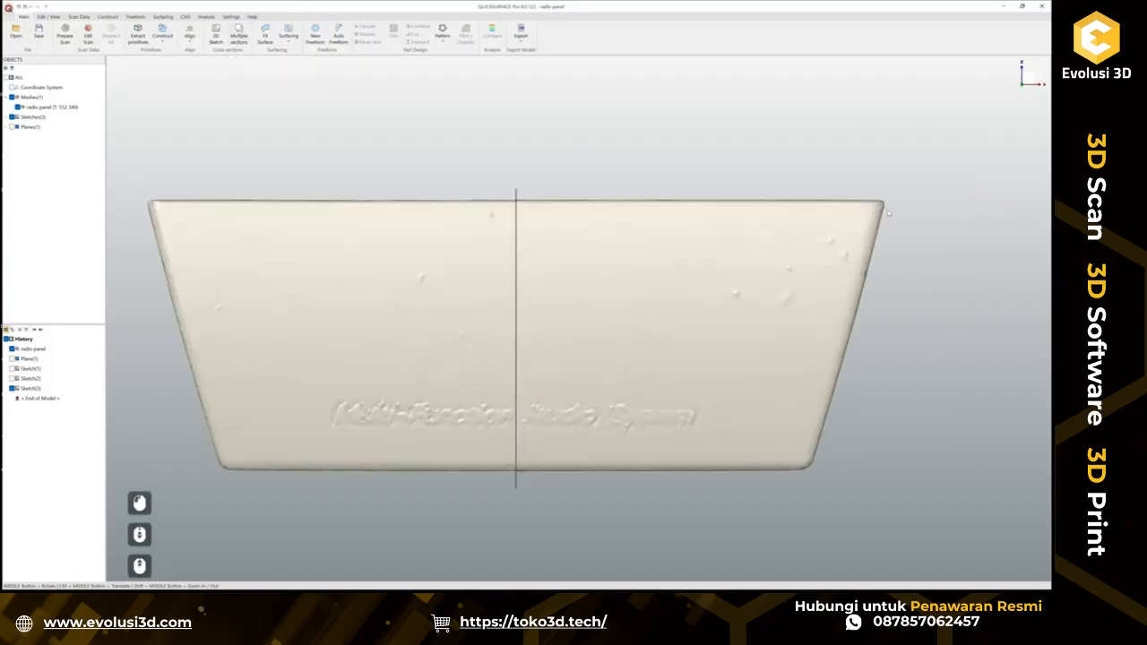
pyautogui.click(163, 34)
pyautogui.click(186, 63)
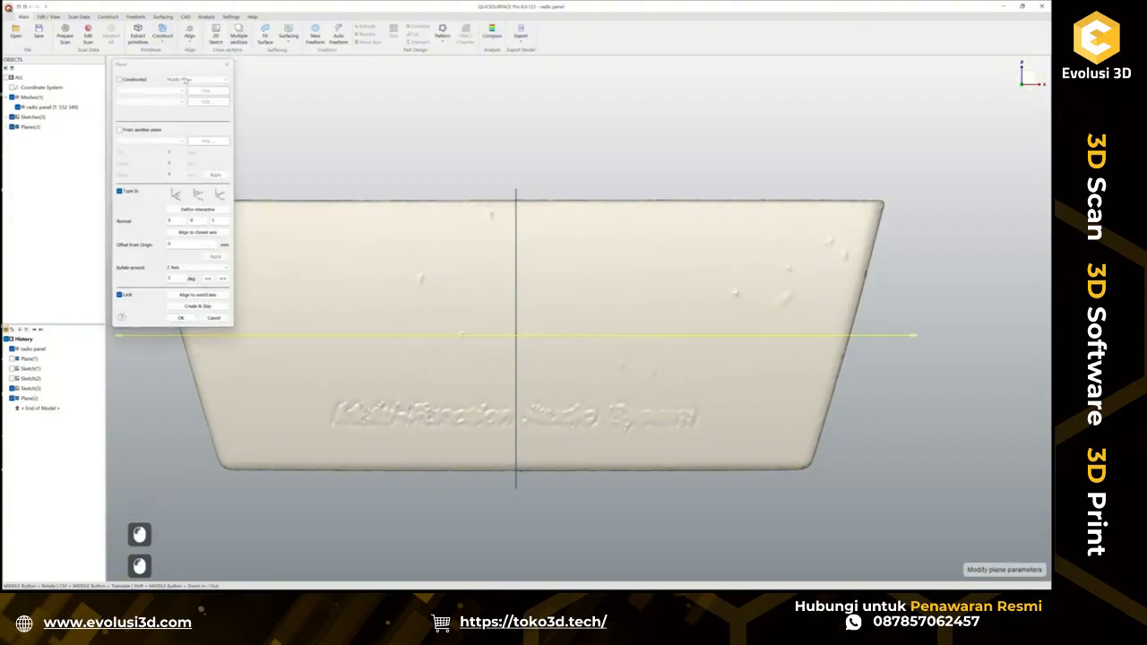
pyautogui.click(198, 212)
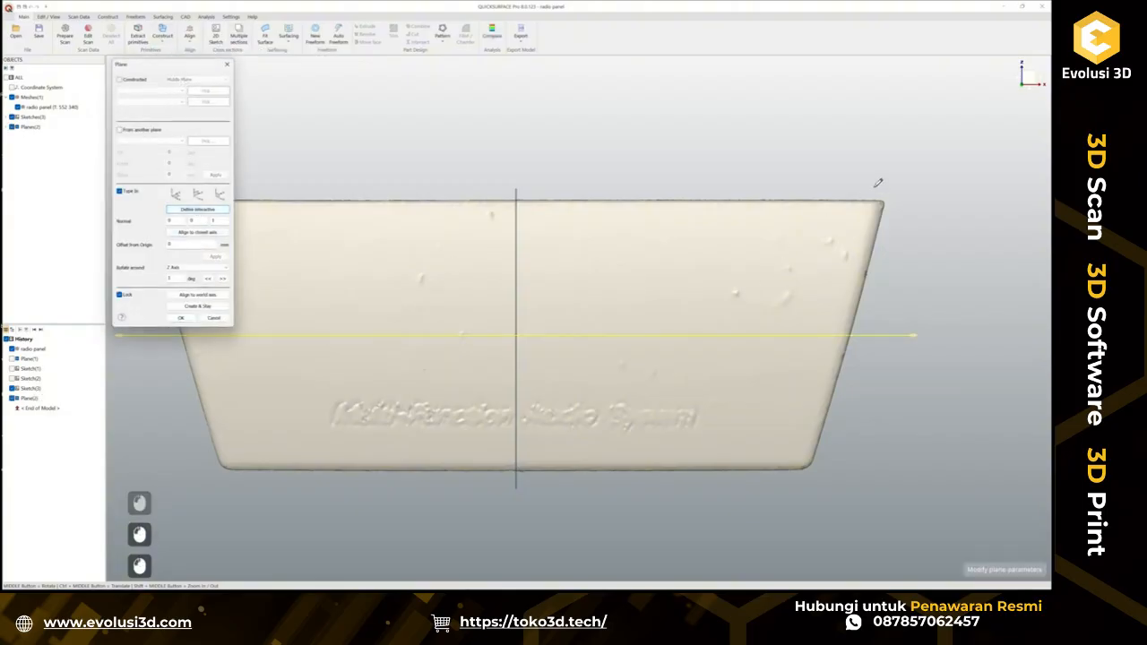
pyautogui.moveTo(875, 183); pyautogui.dragTo(780, 515)
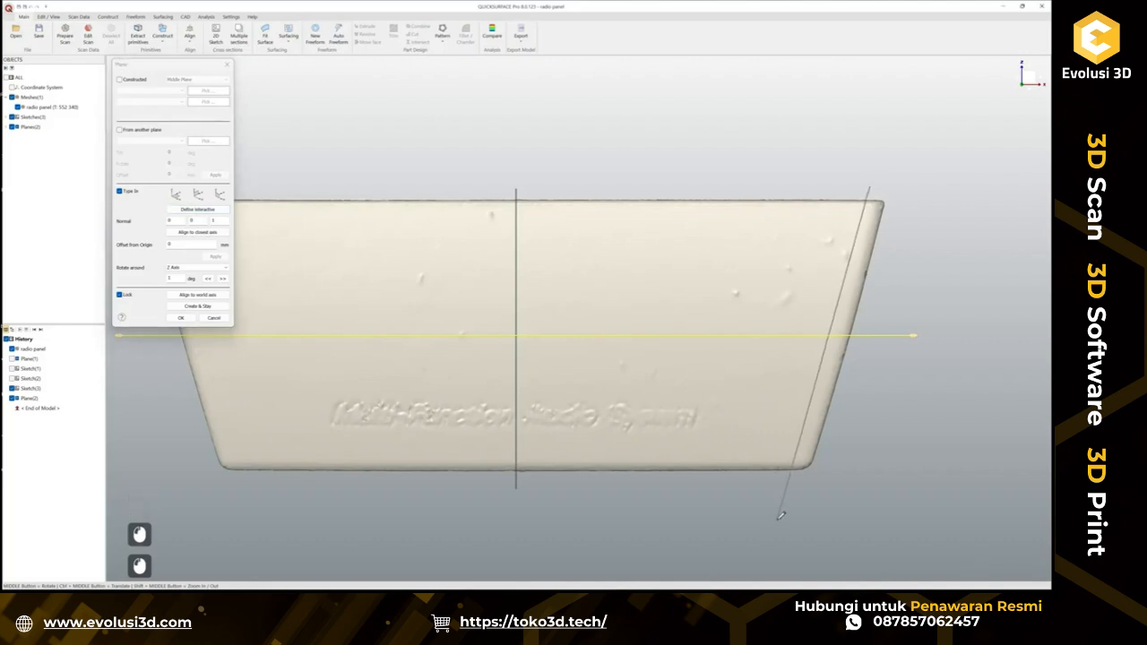
pyautogui.click(778, 519)
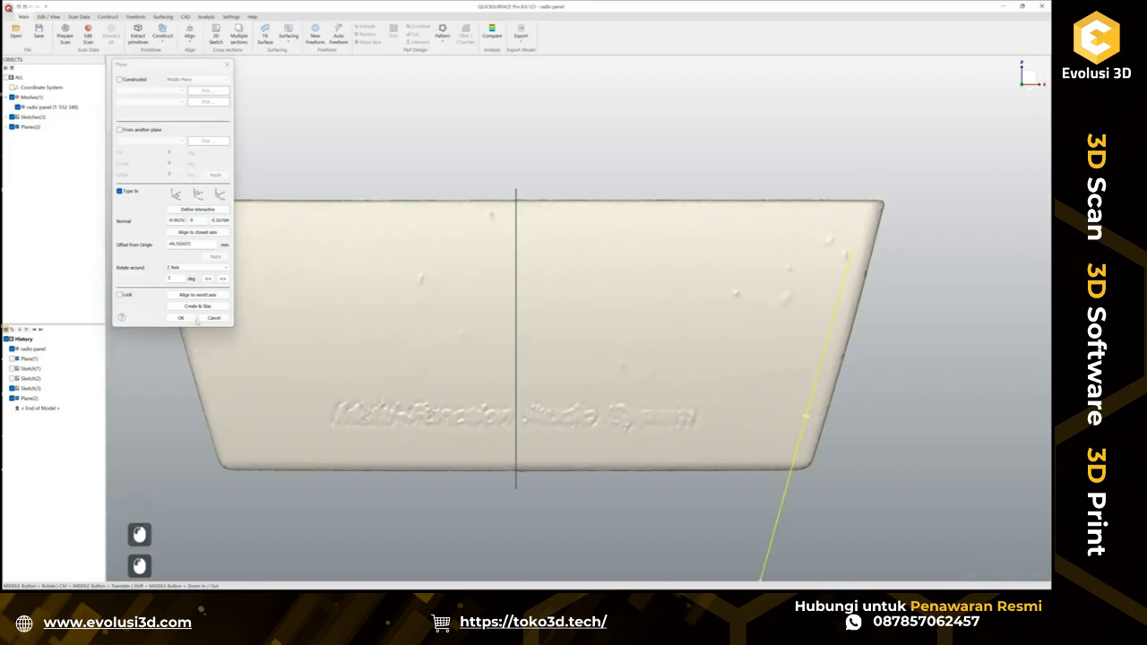
pyautogui.click(190, 318)
# Create a 2D section sketch on the slanted side plane.
pyautogui.scroll(-3, 466, 493)
pyautogui.moveTo(466, 493); pyautogui.dragTo(462, 424, button='middle')
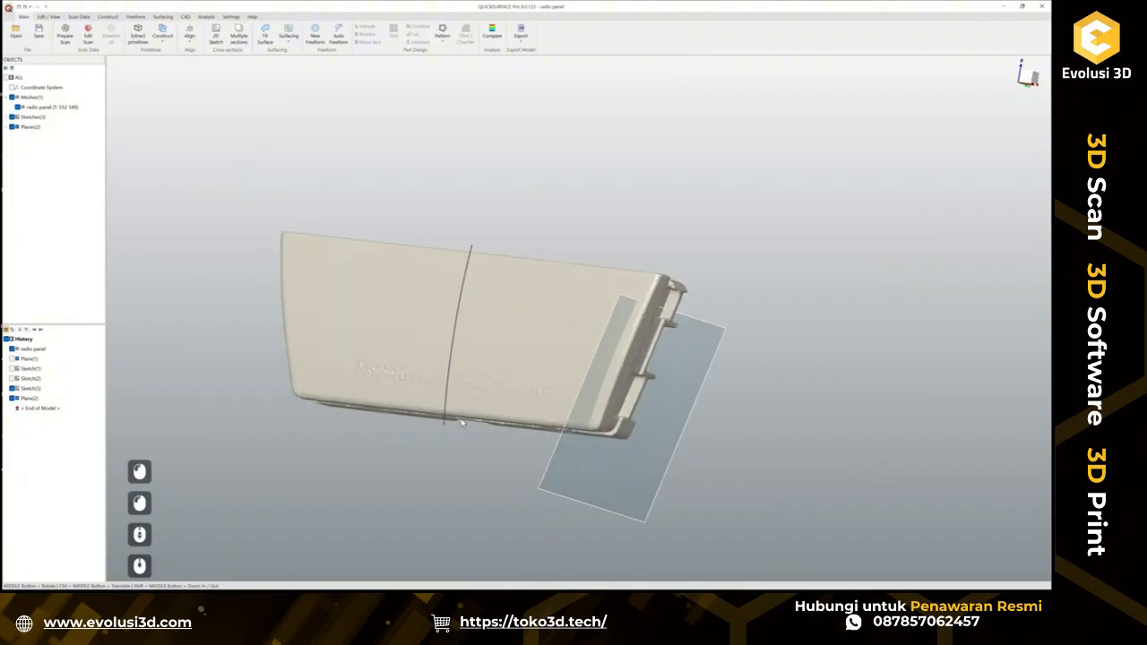
pyautogui.click(661, 463)
pyautogui.click(679, 469)
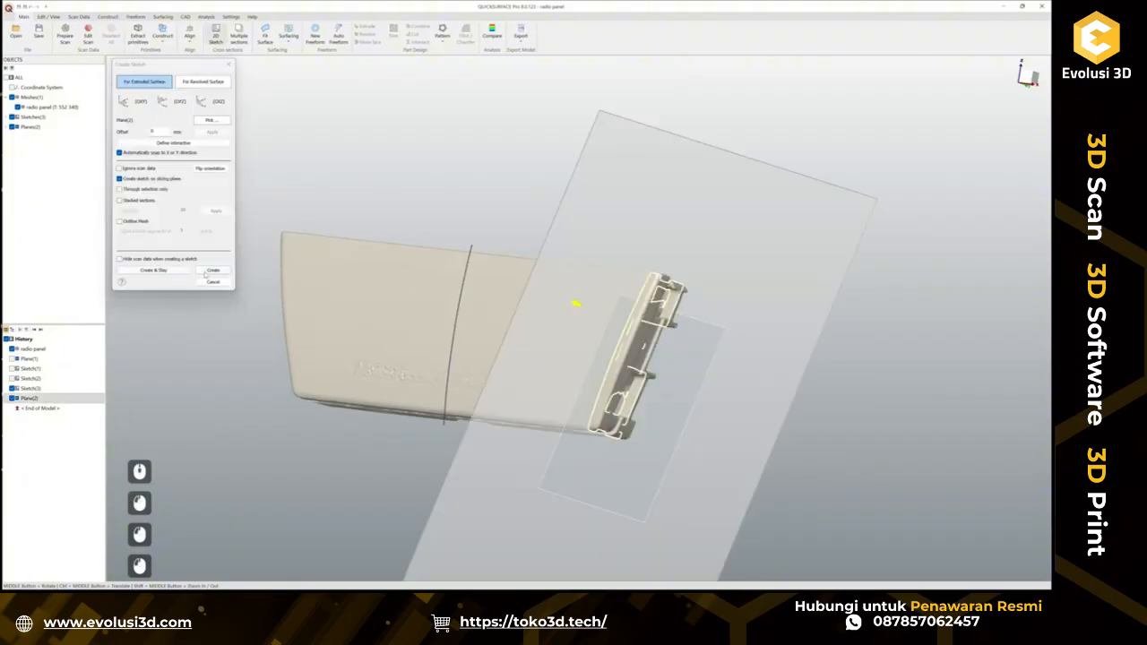
pyautogui.click(212, 271)
# Draw a three-point arc snapped to the section's curved outer edge on the slanted plane.
pyautogui.scroll(2, 698, 168)
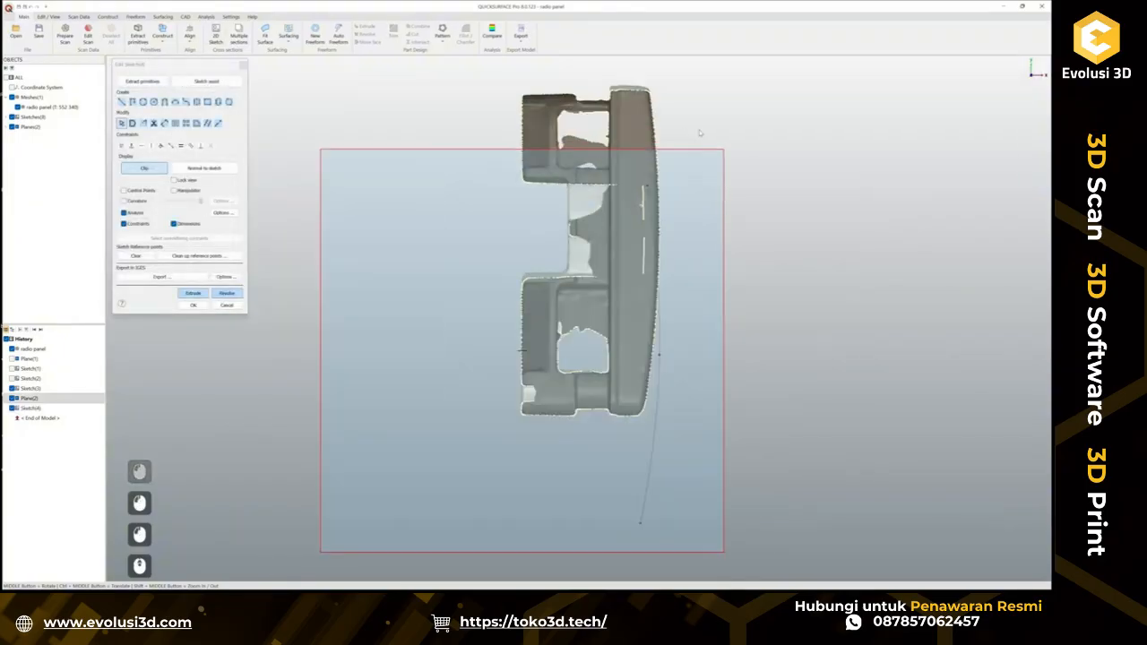
pyautogui.scroll(2, 700, 133)
pyautogui.click(175, 103)
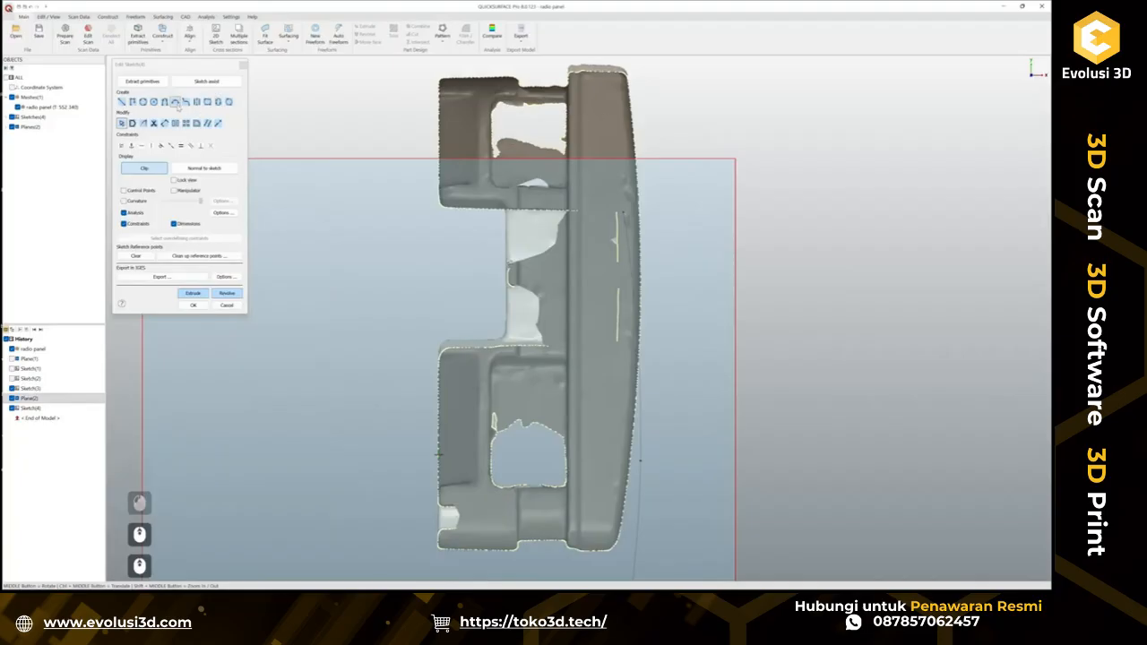
pyautogui.keyDown('ctrl'); pyautogui.click(632, 79); pyautogui.keyUp('ctrl')
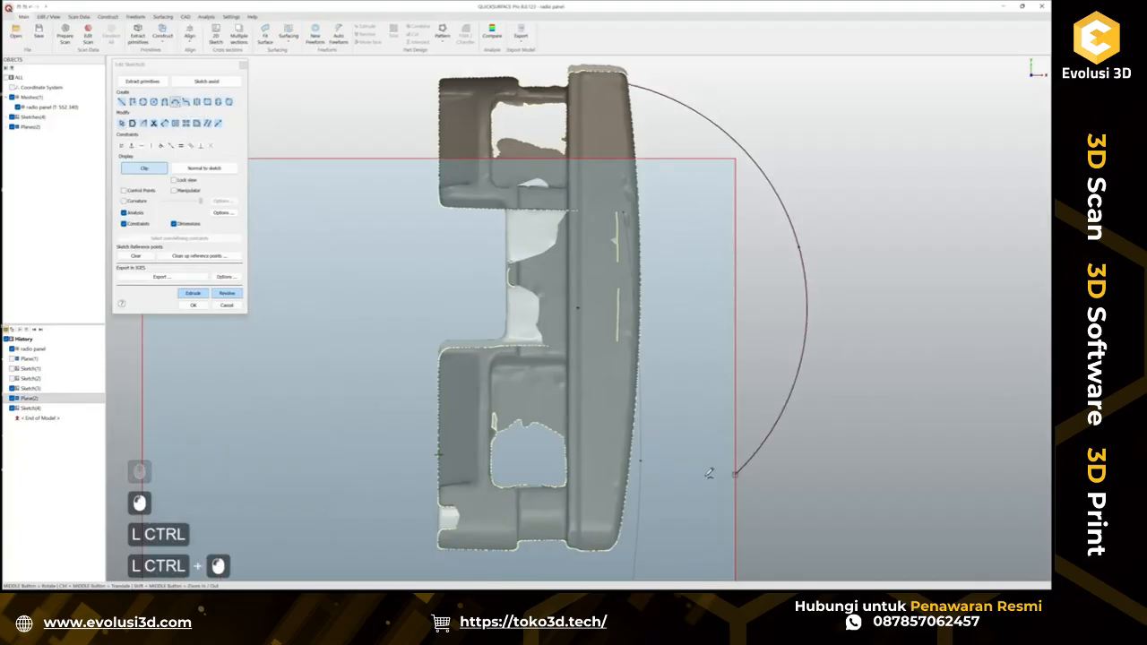
pyautogui.keyDown('ctrl'); pyautogui.click(625, 529); pyautogui.keyUp('ctrl')
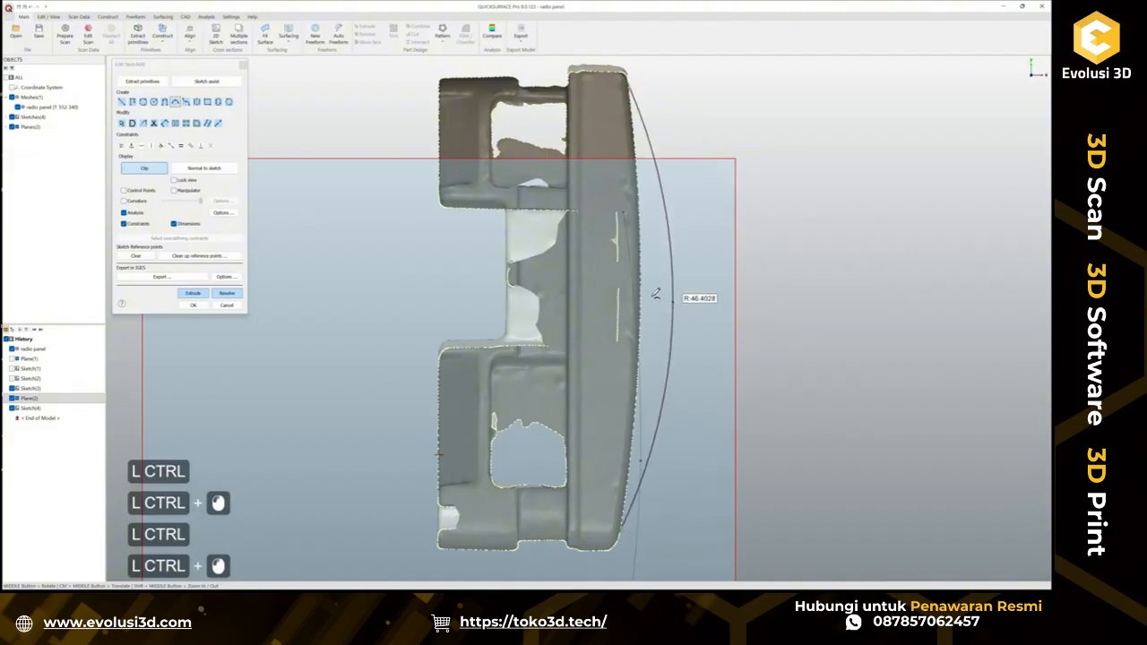
pyautogui.keyDown('ctrl'); pyautogui.click(644, 295); pyautogui.keyUp('ctrl')
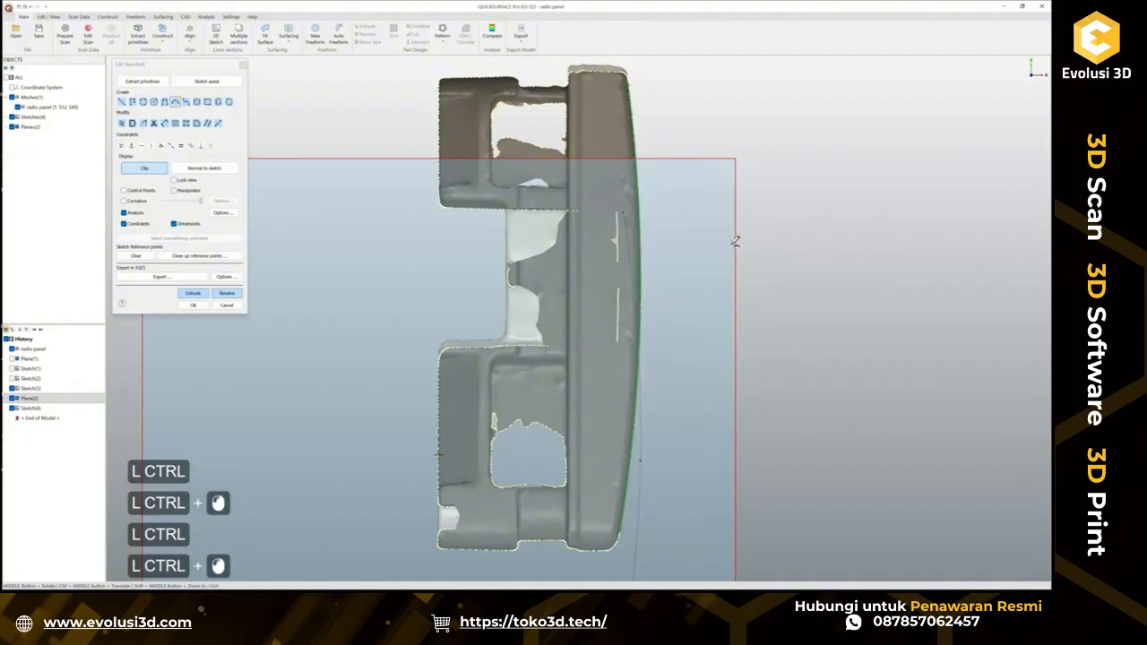
pyautogui.scroll(-3, 701, 258)
pyautogui.press('Escape')
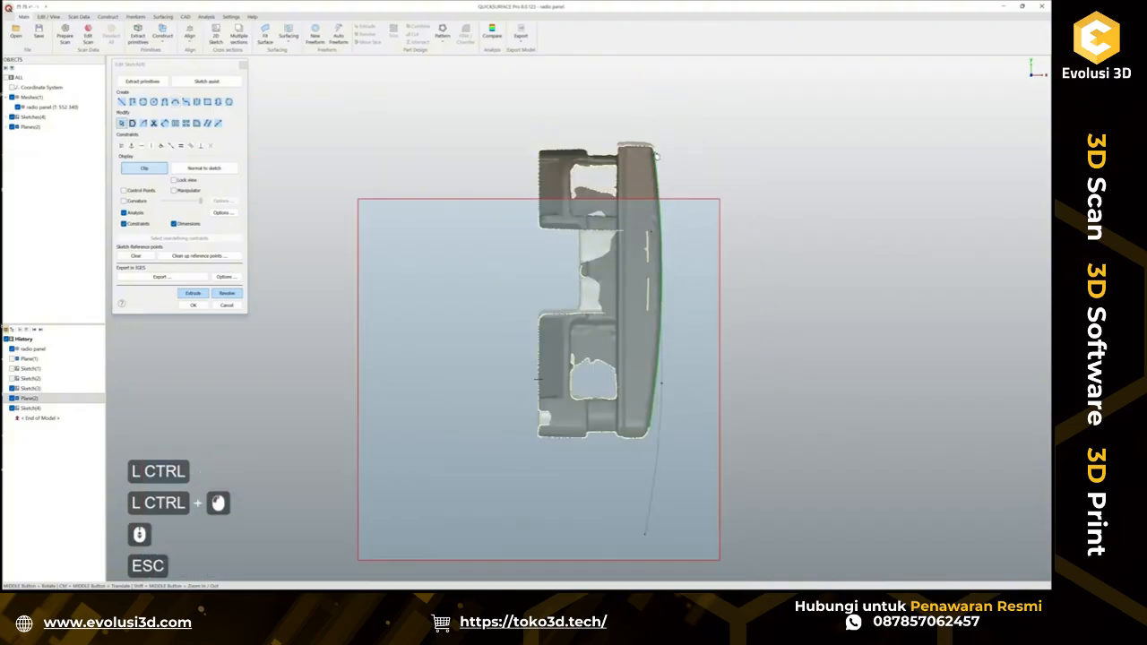
# Extend both ends of the arc beyond the panel's edges and finish the sketch.
pyautogui.click(652, 139)
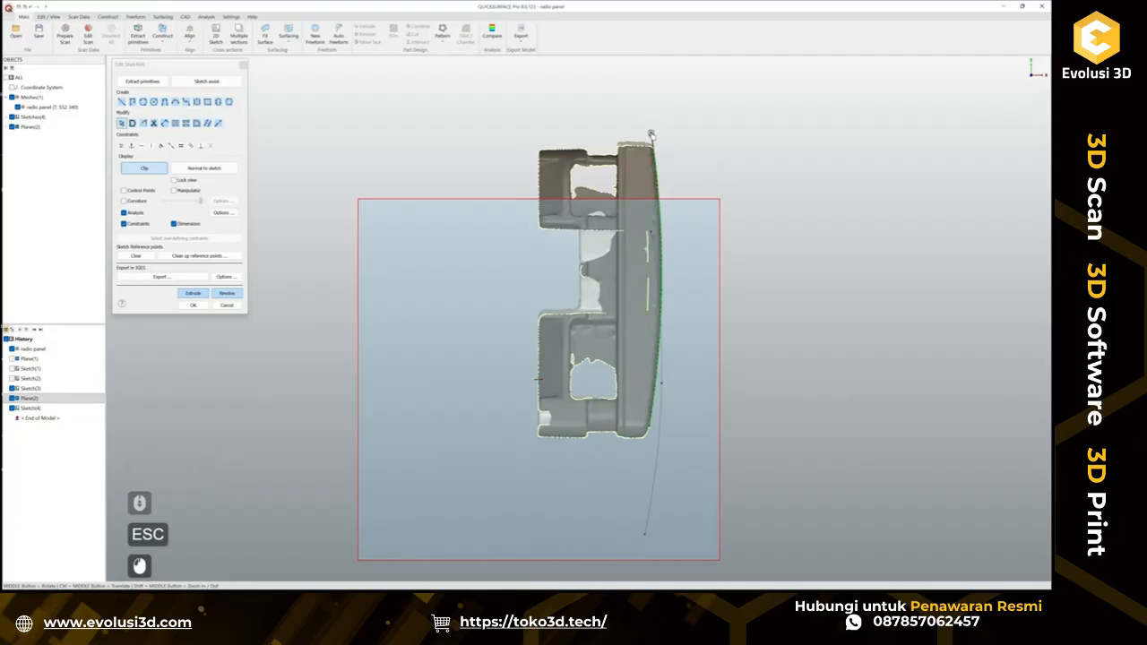
pyautogui.click(646, 446)
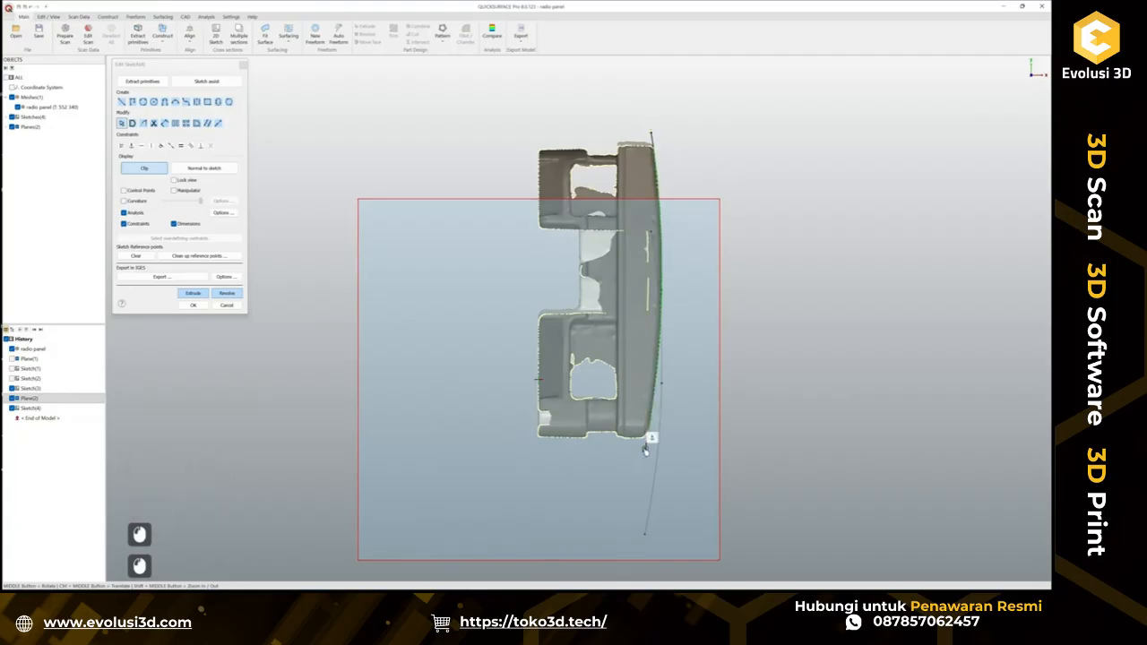
pyautogui.click(193, 306)
# Hide the slanted side plane, leaving the panel and both section arcs displayed.
pyautogui.rightClick(620, 441)
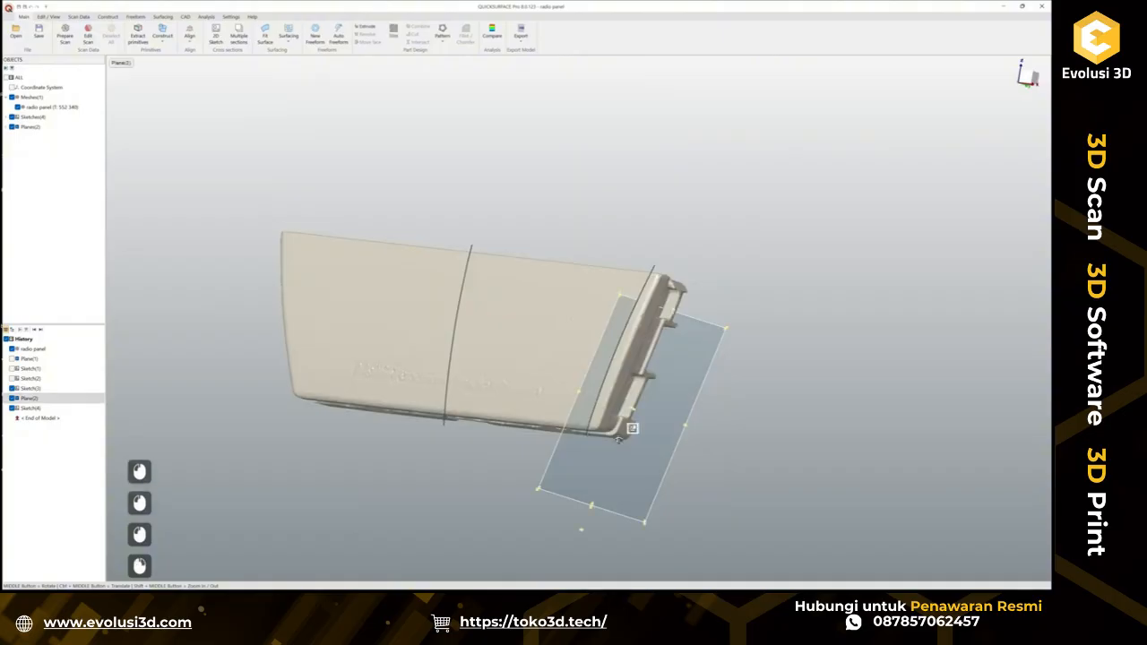
pyautogui.click(647, 476)
pyautogui.moveTo(647, 476); pyautogui.dragTo(604, 189, button='middle')
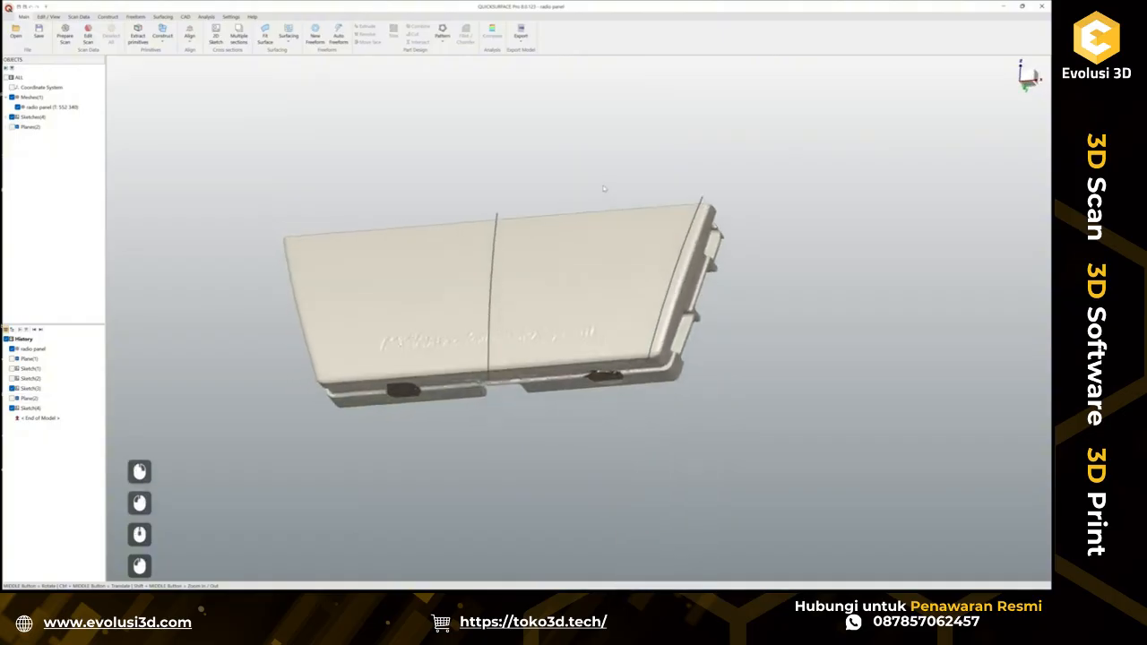
# Loft a surface between the midplane arc and the slanted side arc.
pyautogui.click(163, 16)
pyautogui.click(39, 33)
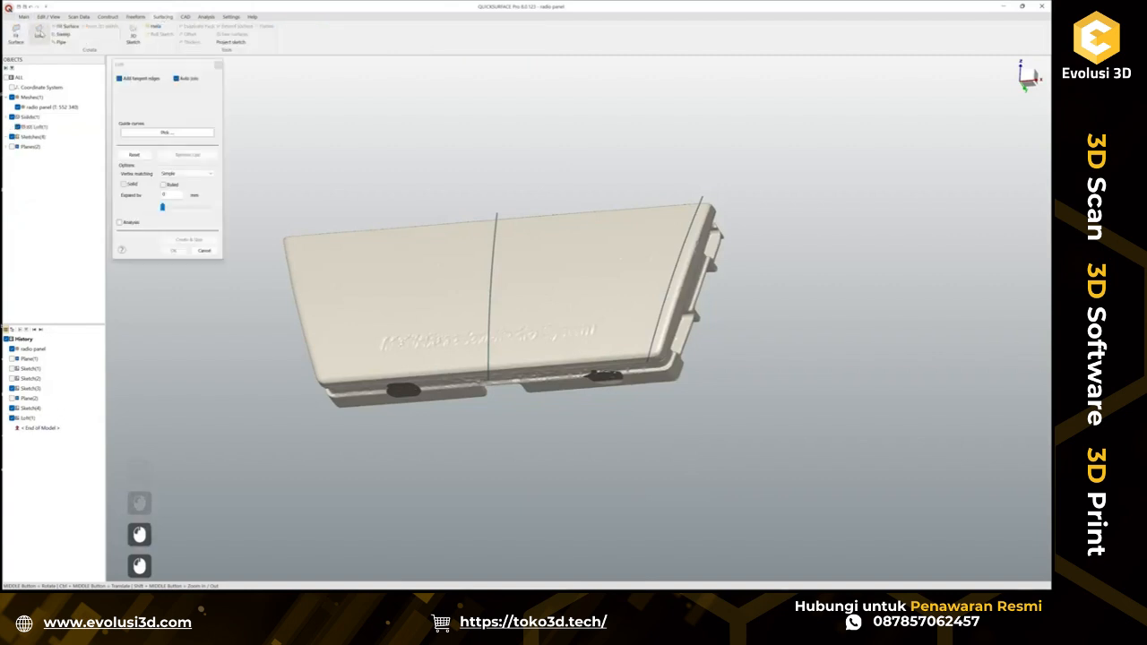
pyautogui.click(491, 282)
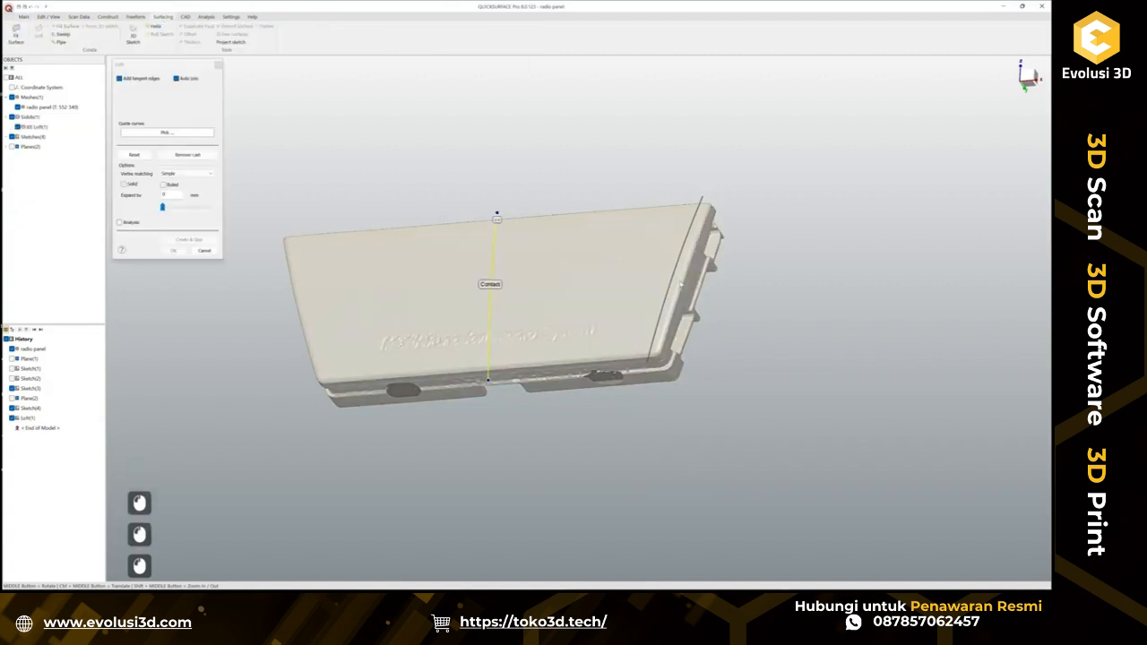
pyautogui.click(681, 283)
pyautogui.moveTo(681, 285); pyautogui.dragTo(484, 242, button='middle')
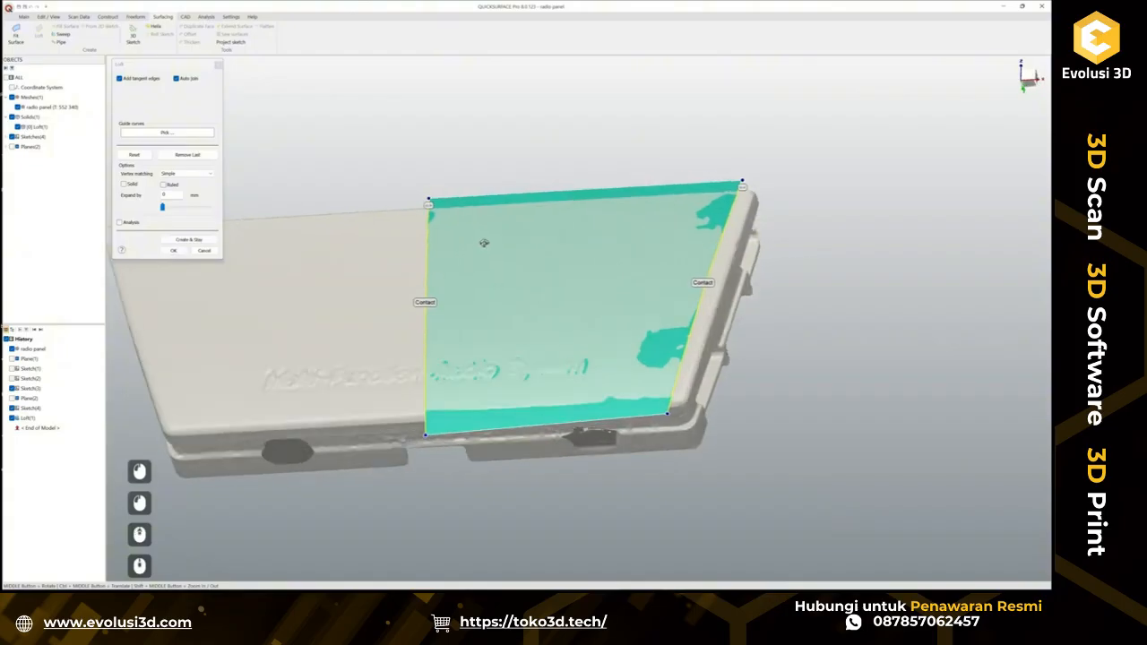
# Set the loft's midplane edge to Curvature, check its deviation from the mesh at 0.1 mm tolerance, and create the surface.
pyautogui.click(426, 302)
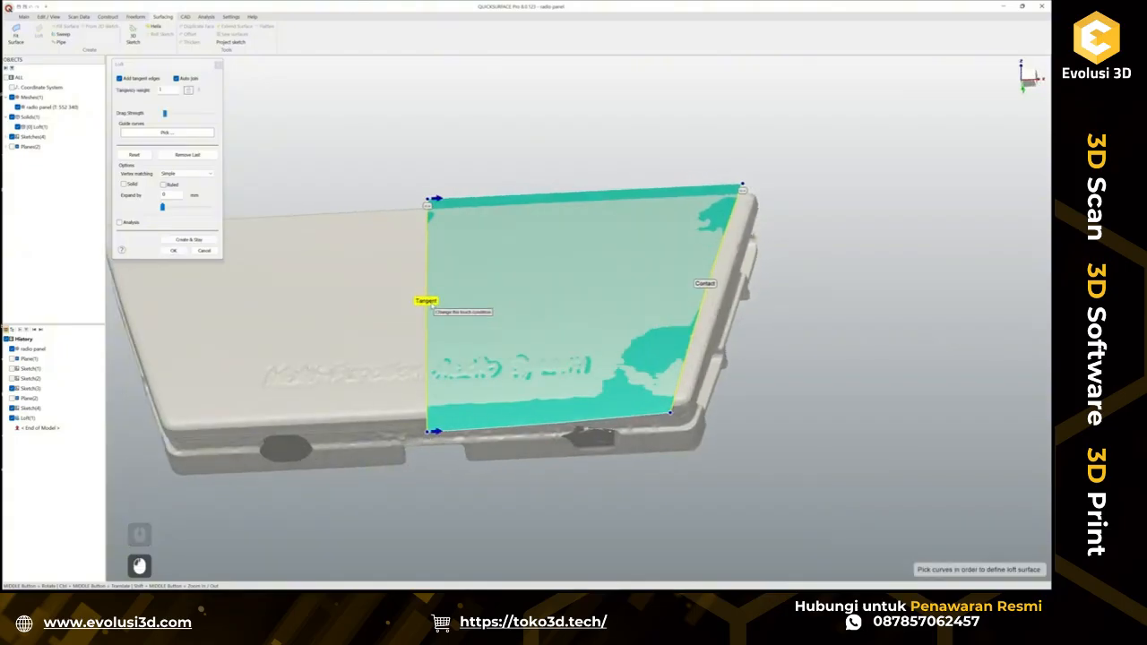
pyautogui.click(425, 302)
pyautogui.click(119, 222)
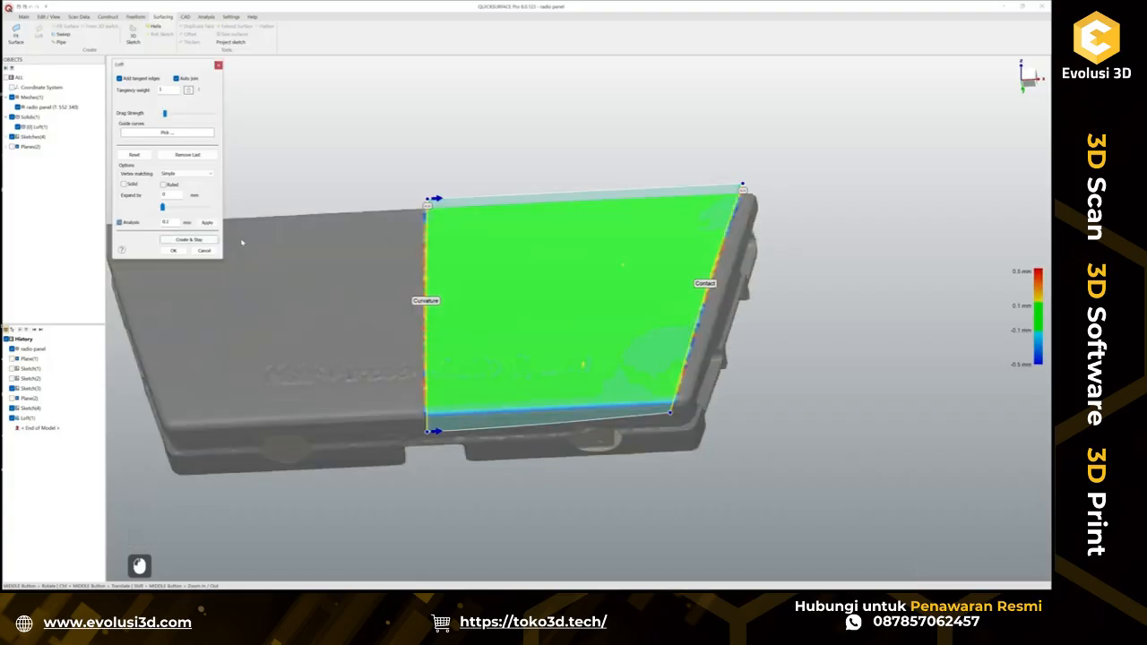
pyautogui.moveTo(632, 310); pyautogui.dragTo(670, 293, button='middle')
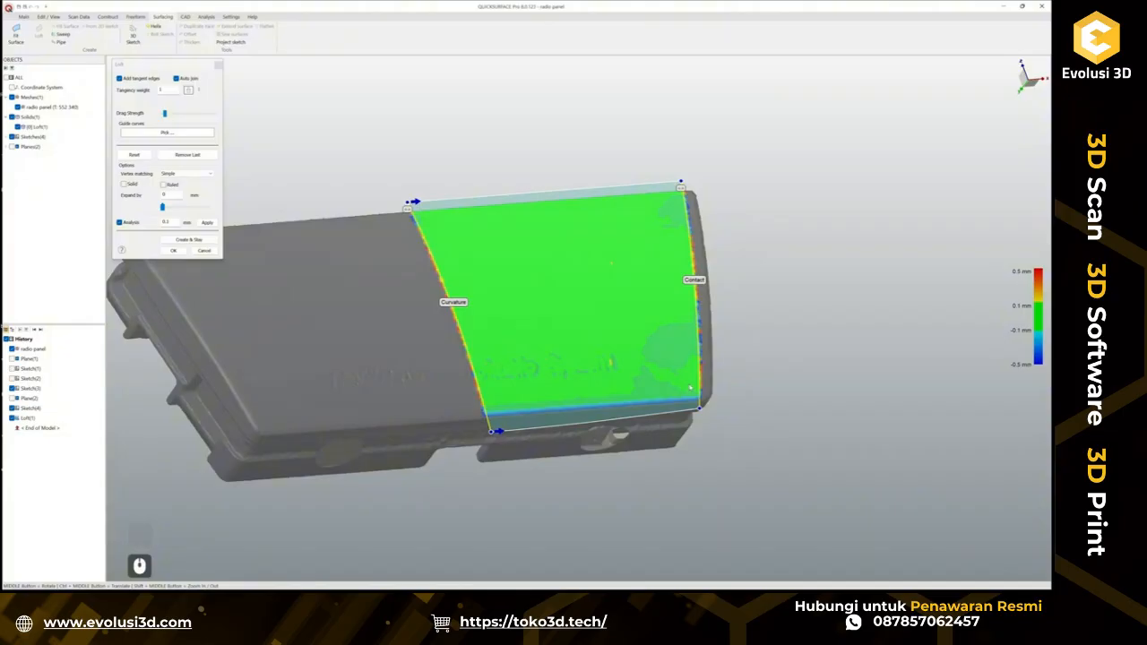
pyautogui.click(174, 251)
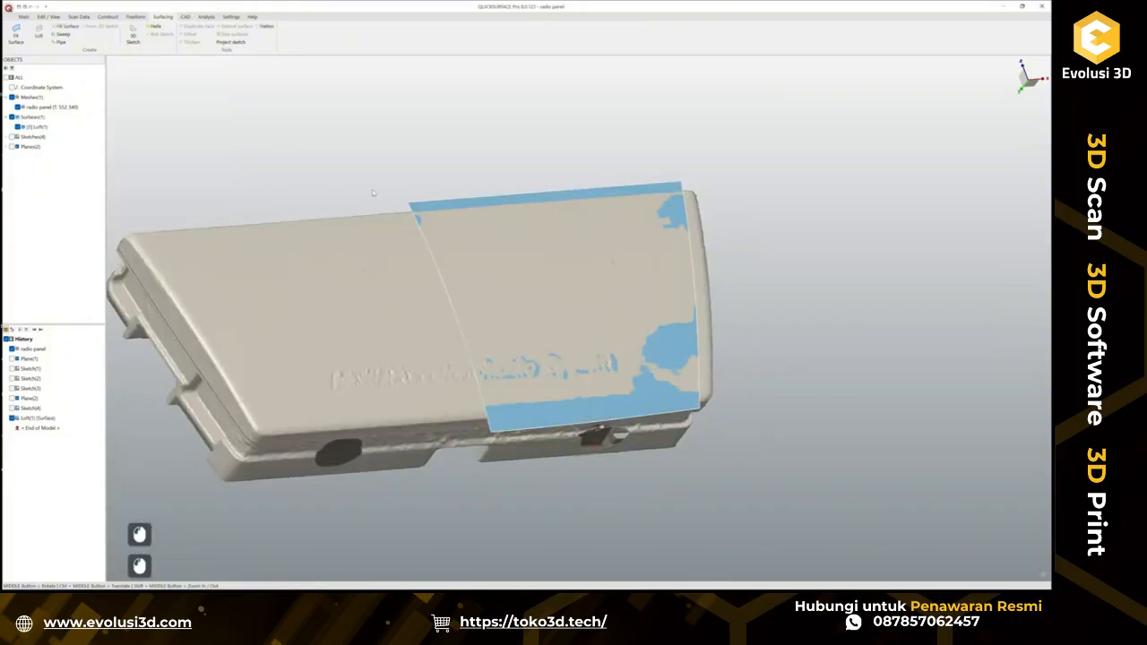
# Mirror the lofted surface about the OYZ plane to cover the panel's other half.
pyautogui.click(499, 222)
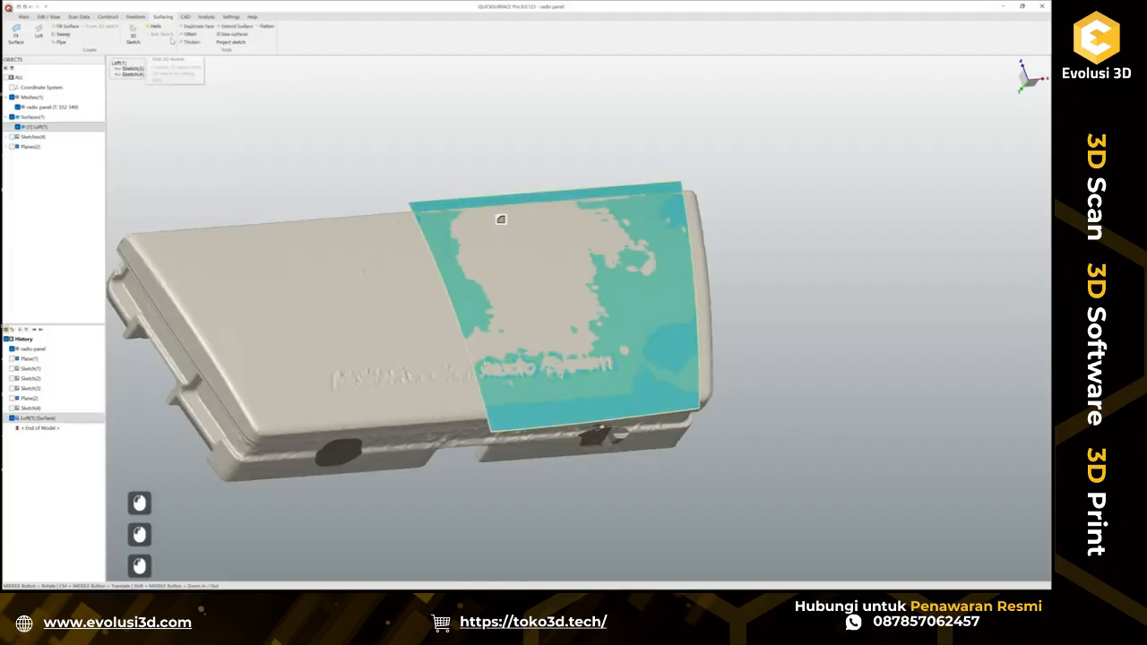
pyautogui.click(191, 17)
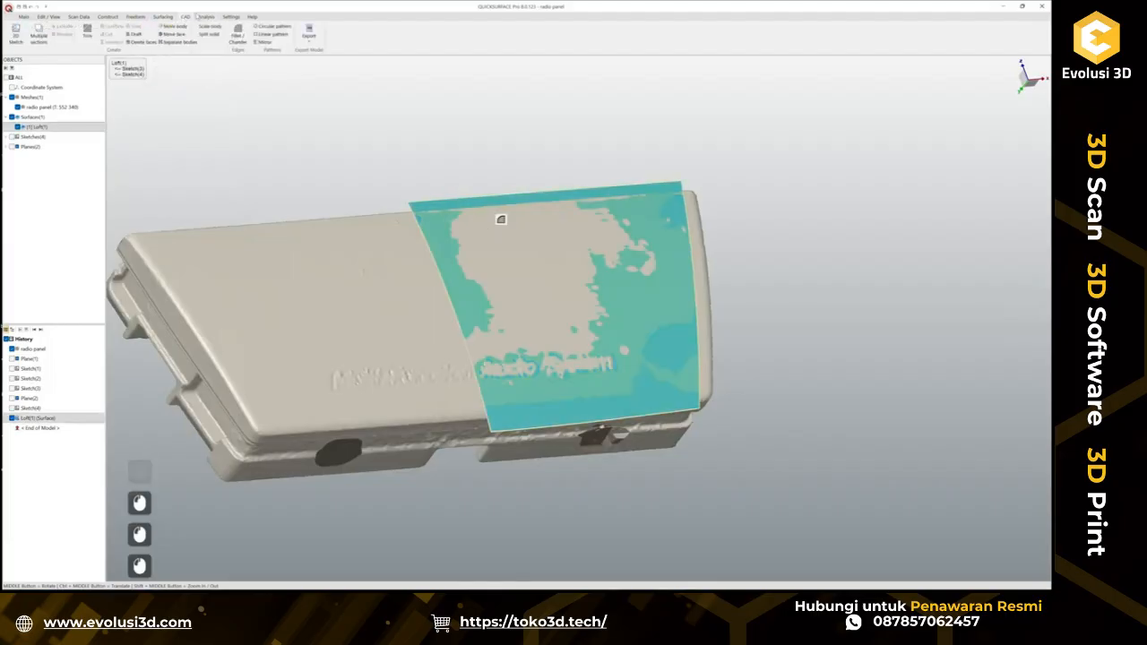
pyautogui.click(264, 41)
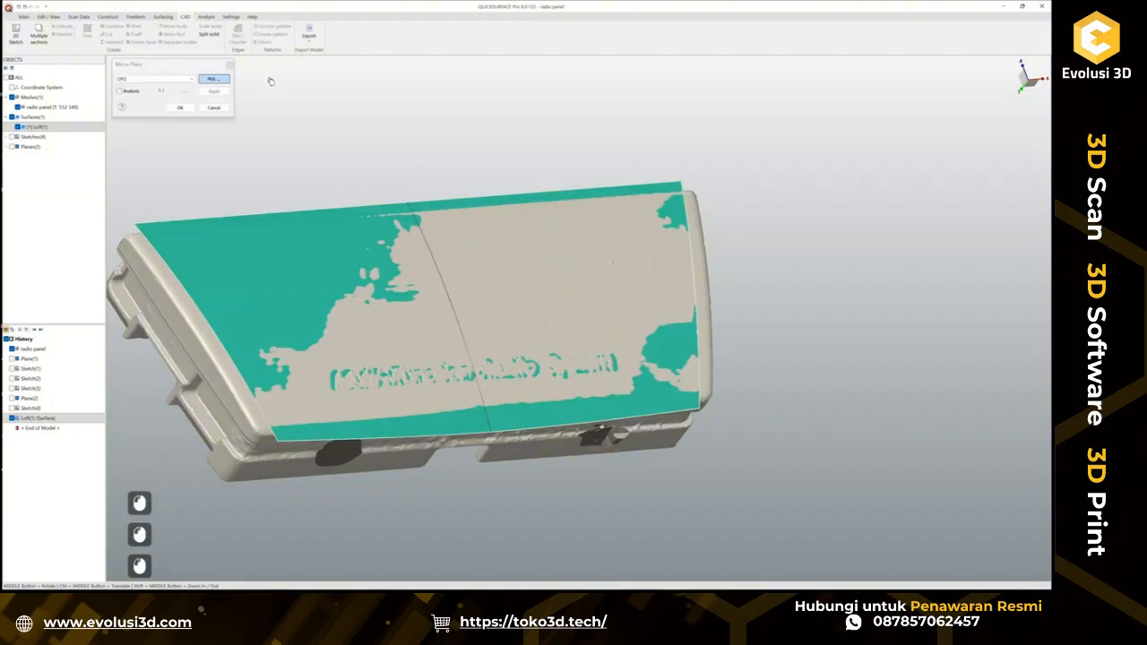
pyautogui.click(120, 91)
pyautogui.click(121, 91)
pyautogui.click(179, 107)
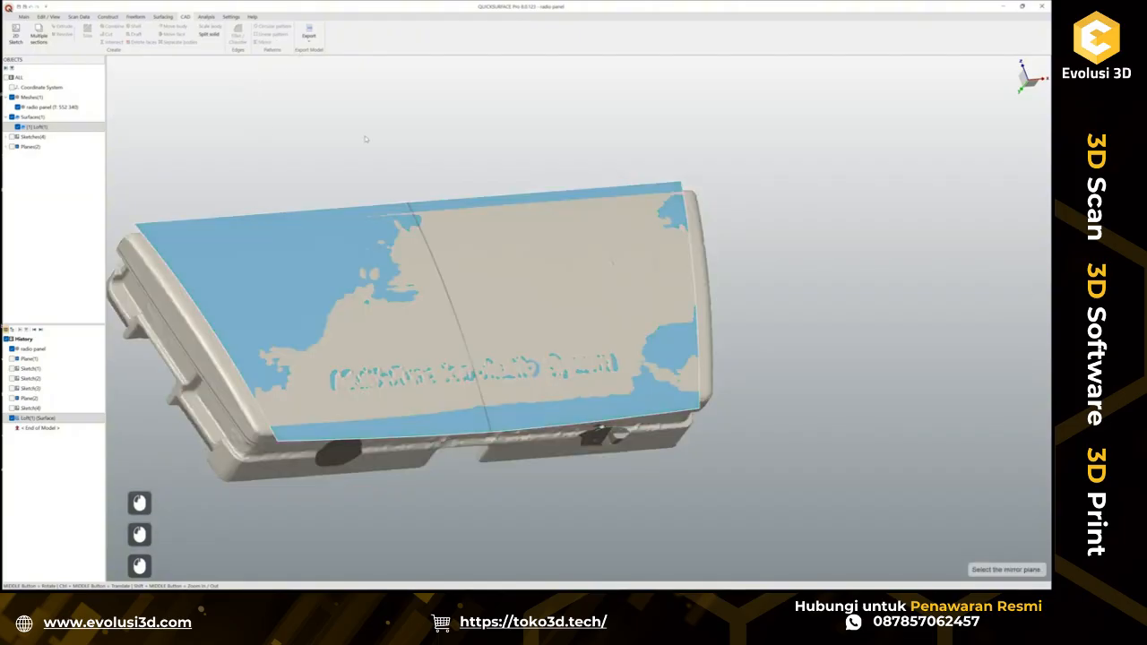
# Inspect the mirrored surface's continuity across the middle seam with vertical zebra stripes.
pyautogui.click(207, 17)
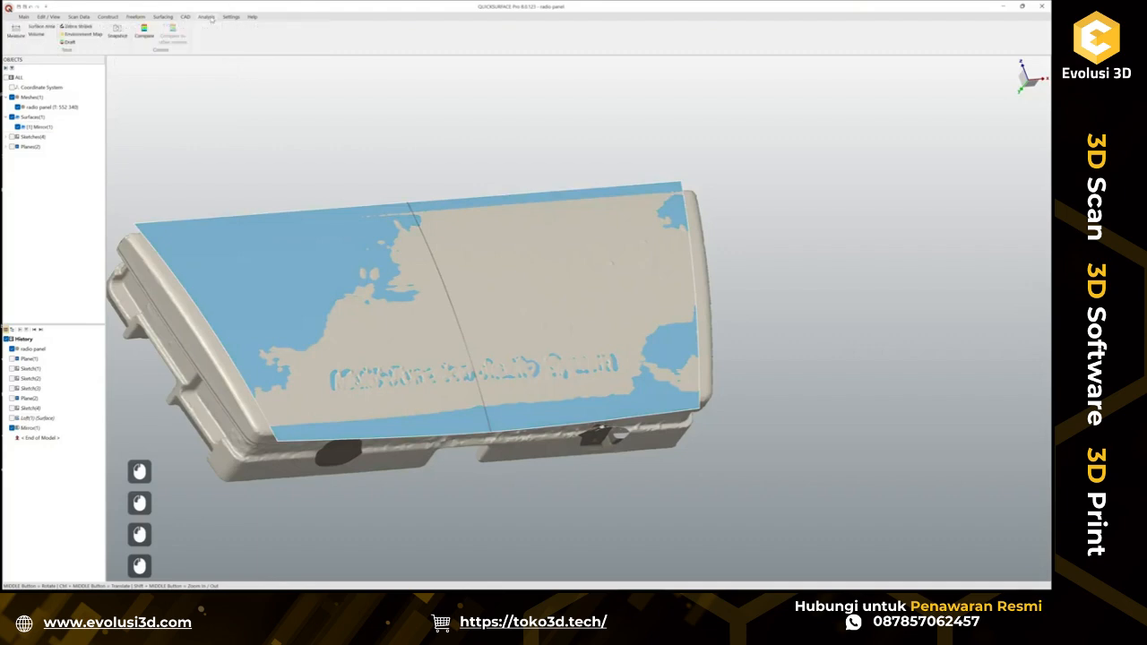
pyautogui.click(78, 27)
pyautogui.moveTo(421, 349)
pyautogui.mouseDown(button='middle')
pyautogui.moveTo(444, 372)
pyautogui.moveTo(407, 412)
pyautogui.moveTo(512, 307)
pyautogui.moveTo(491, 280)
pyautogui.moveTo(461, 328)
pyautogui.moveTo(529, 294)
pyautogui.mouseUp(button='middle')
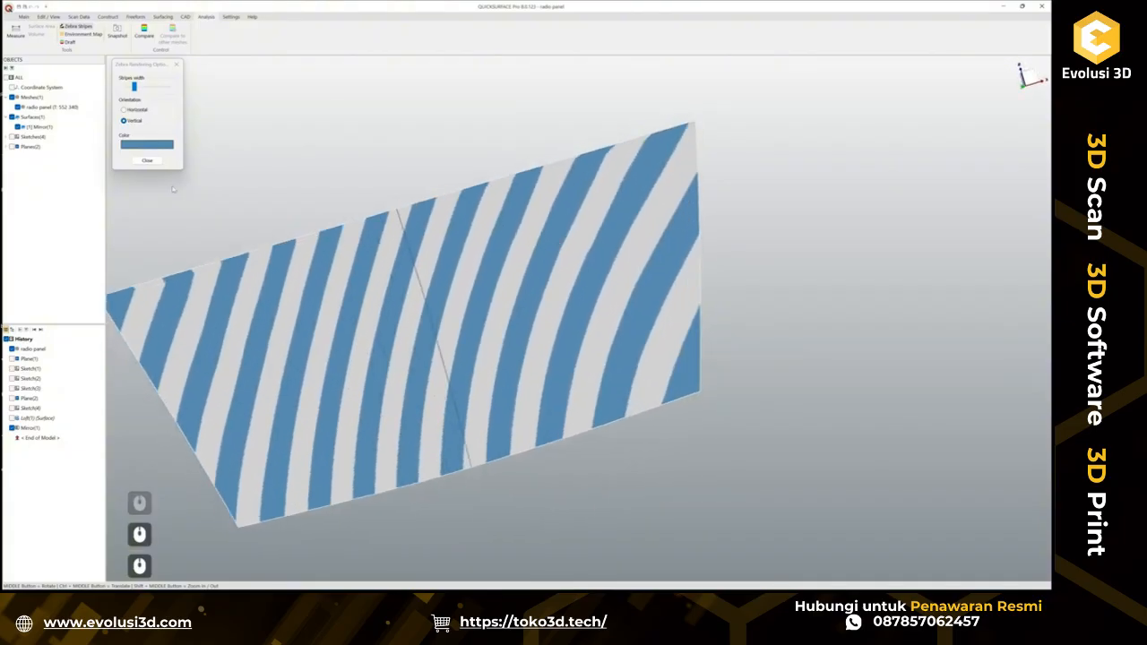
pyautogui.click(147, 161)
pyautogui.click(517, 200)
pyautogui.scroll(-2, 517, 200)
pyautogui.scroll(1, 511, 201)
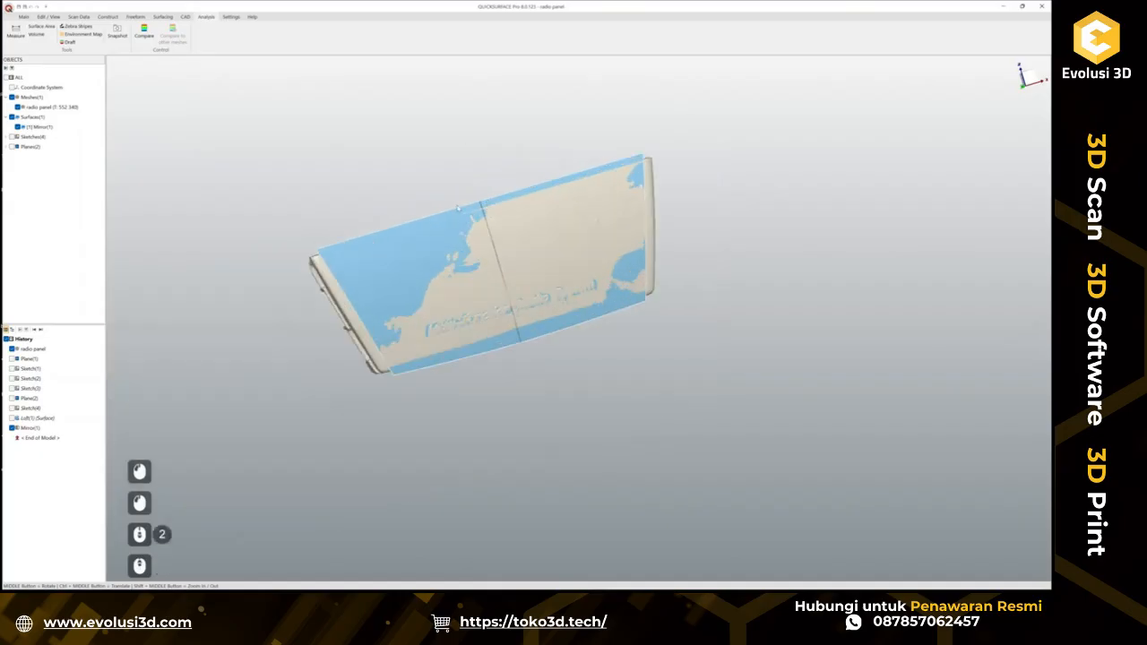
# Extend the mirrored surface's two slanted side edges by about 10.9 mm with the Natural extend type.
pyautogui.click(202, 351)
pyautogui.click(365, 307)
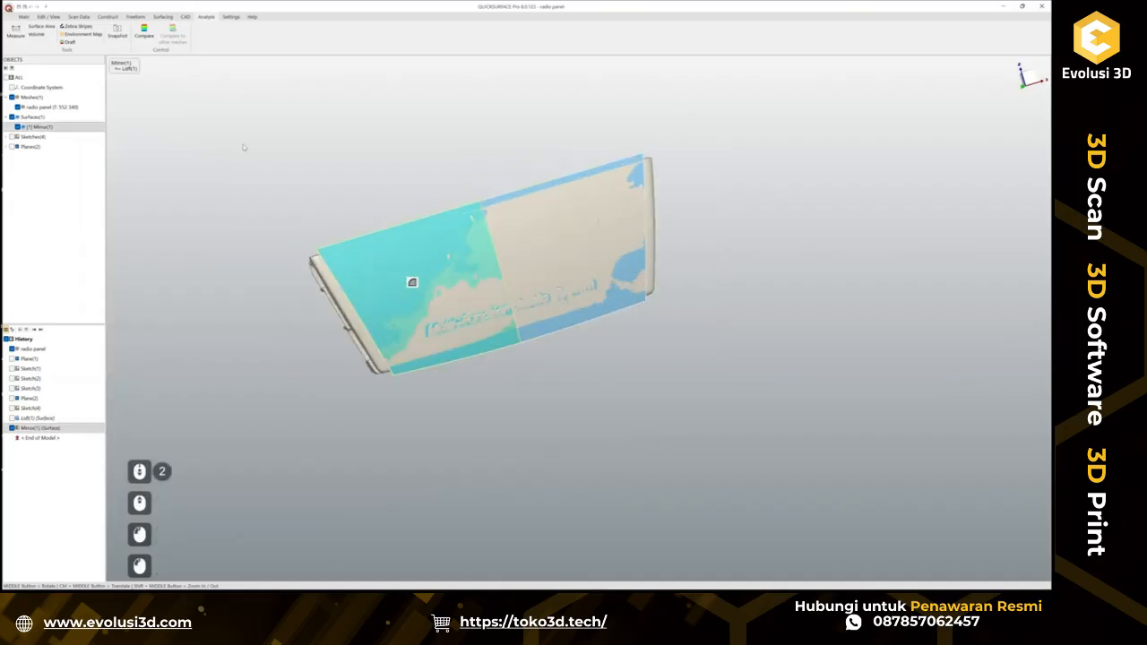
pyautogui.click(24, 17)
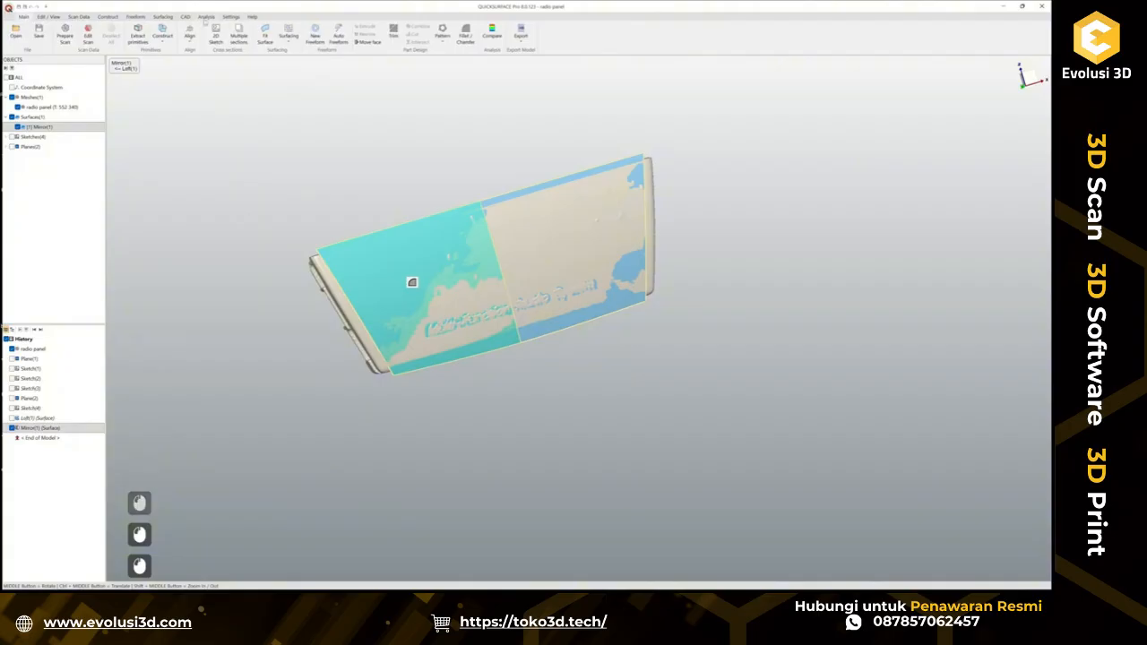
pyautogui.click(162, 17)
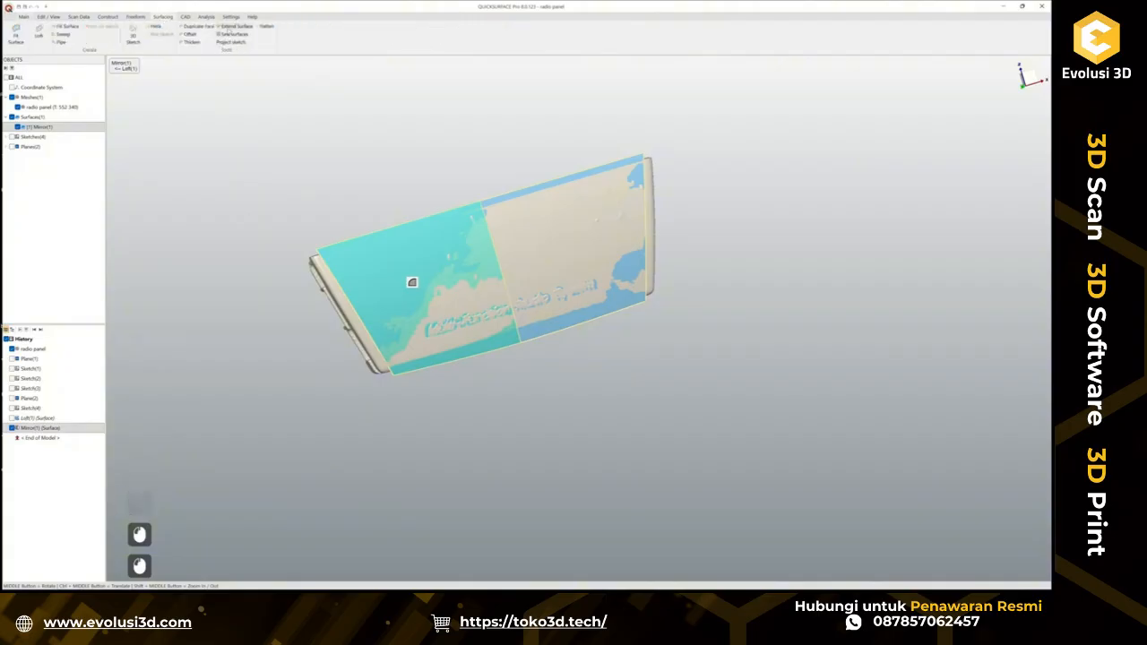
pyautogui.click(234, 26)
pyautogui.click(646, 209)
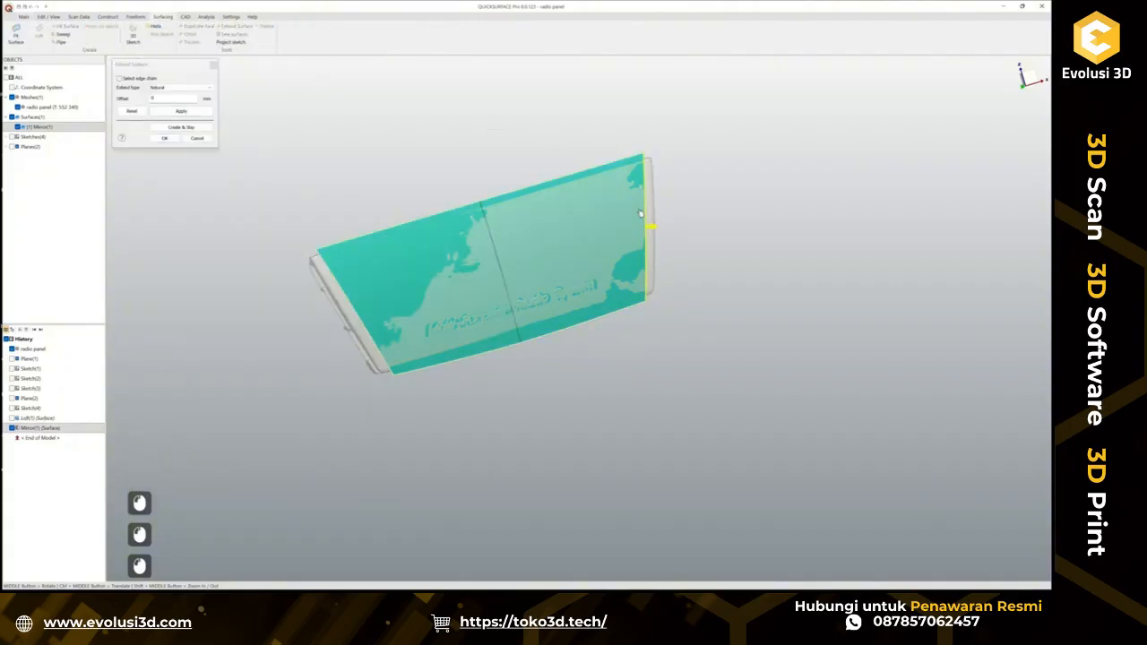
pyautogui.click(354, 311)
pyautogui.moveTo(350, 316); pyautogui.dragTo(321, 335)
pyautogui.click(176, 137)
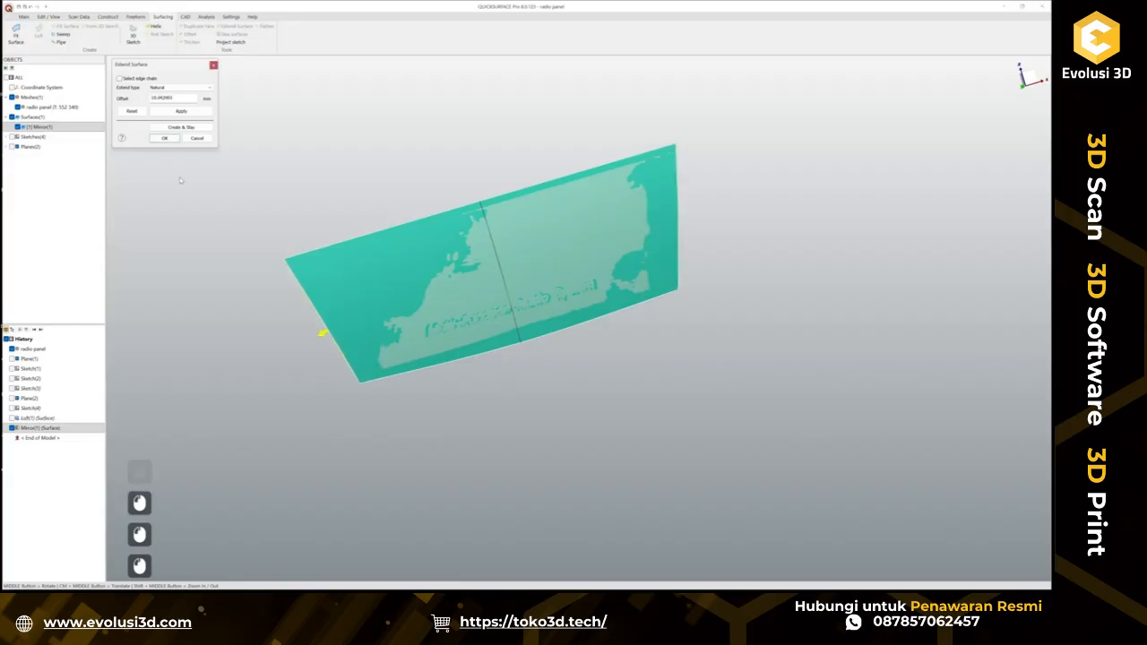
pyautogui.click(170, 139)
# Hide the extended outer surface to expose the panel scan.
pyautogui.moveTo(565, 303); pyautogui.dragTo(536, 232, button='middle')
pyautogui.rightClick(527, 234)
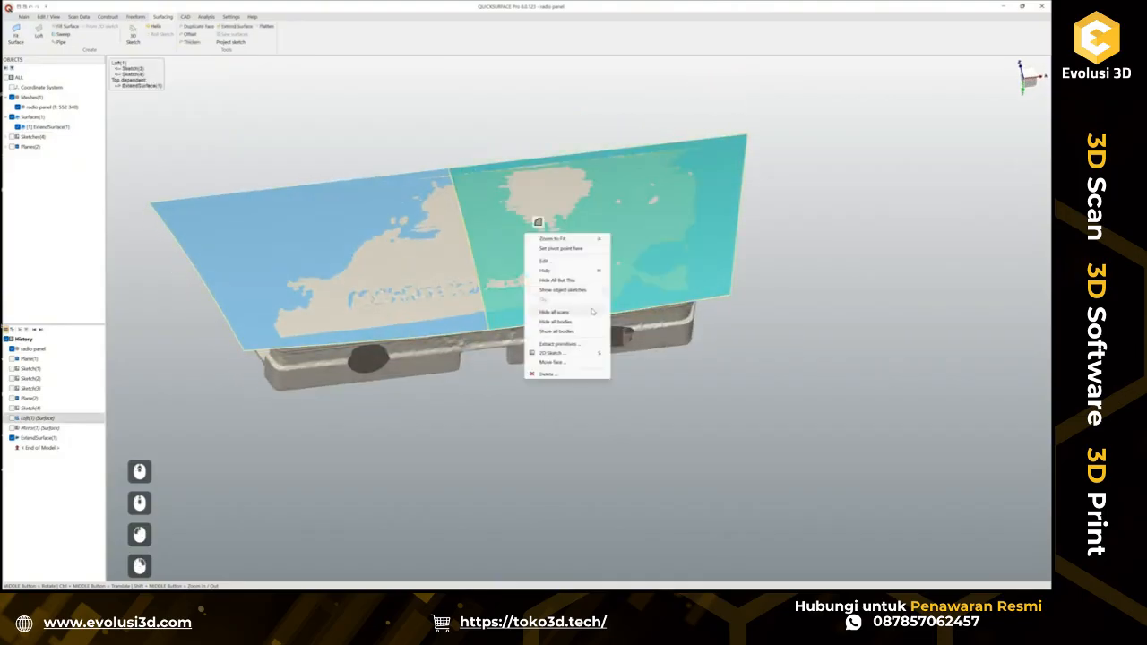
pyautogui.click(563, 273)
pyautogui.scroll(-3, 595, 310)
pyautogui.scroll(3, 535, 218)
pyautogui.moveTo(592, 374); pyautogui.dragTo(582, 260, button='middle')
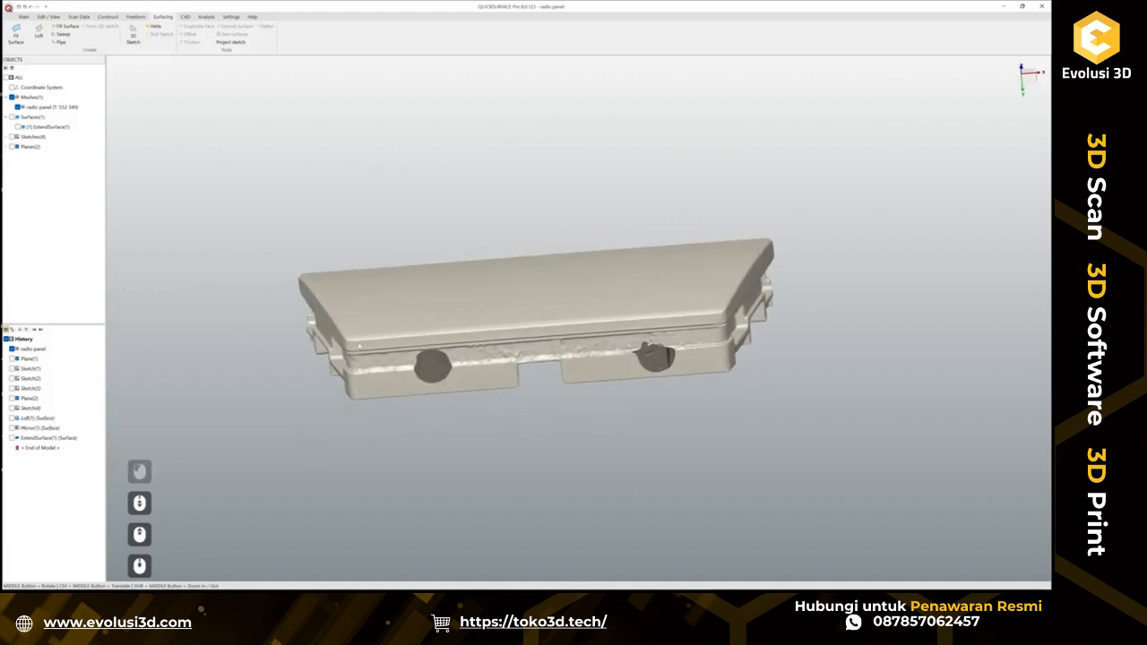
# Create a 2D extruded-surface sketch from a section parallel to the OXZ plane, offset about 13.5 mm through the panel's outer rim.
pyautogui.click(25, 17)
pyautogui.click(216, 34)
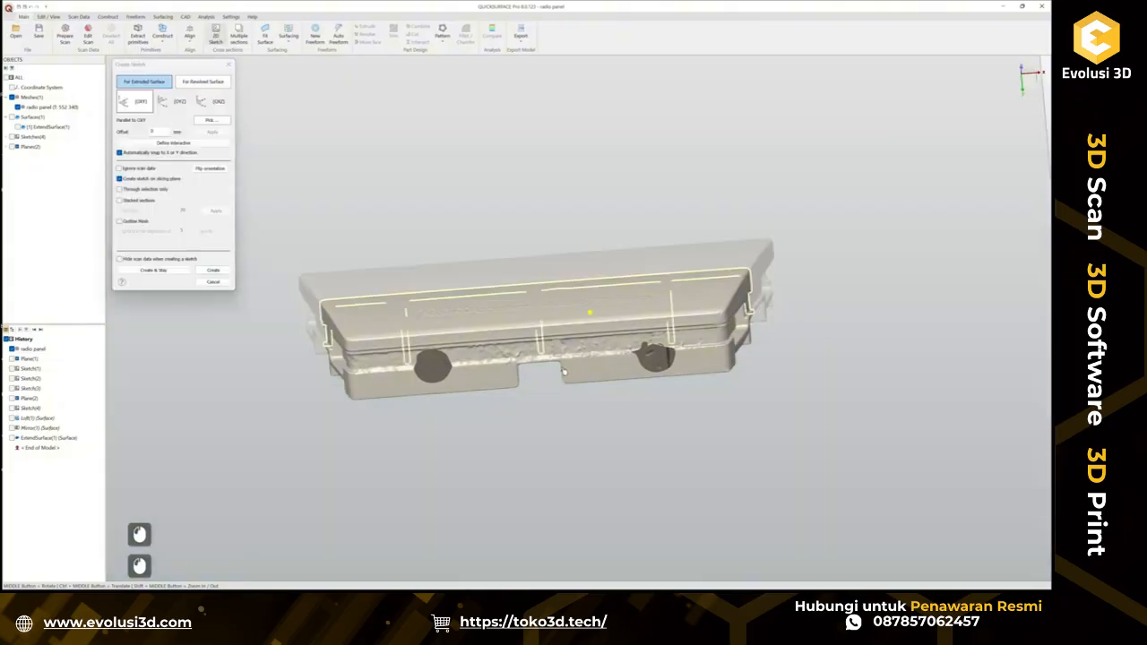
pyautogui.click(173, 101)
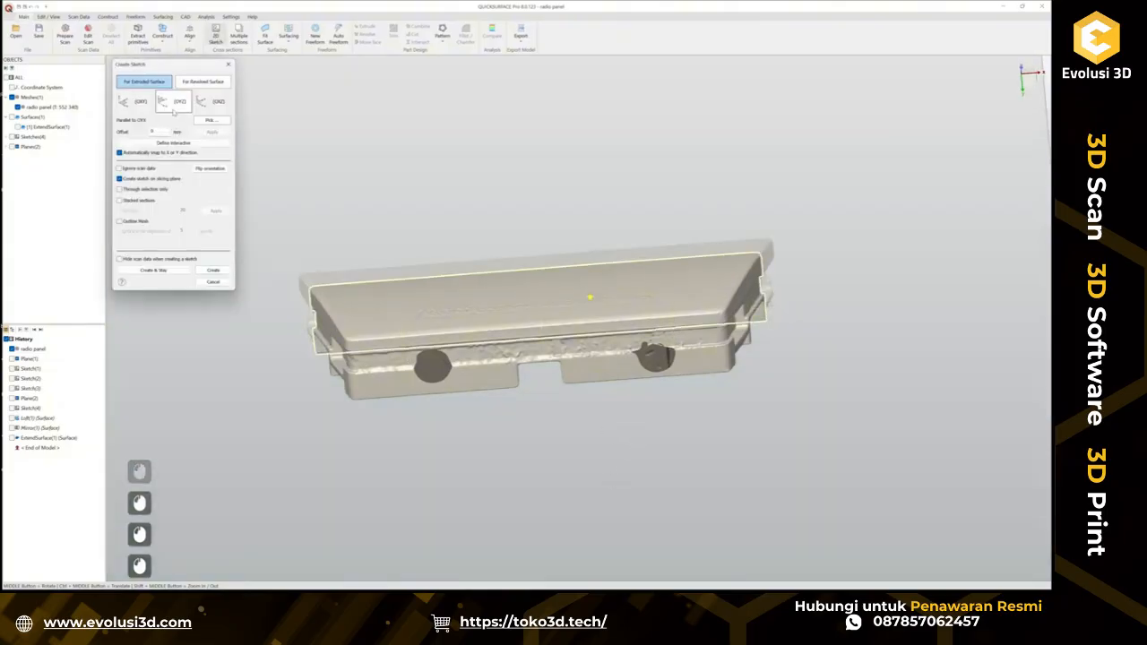
pyautogui.click(213, 101)
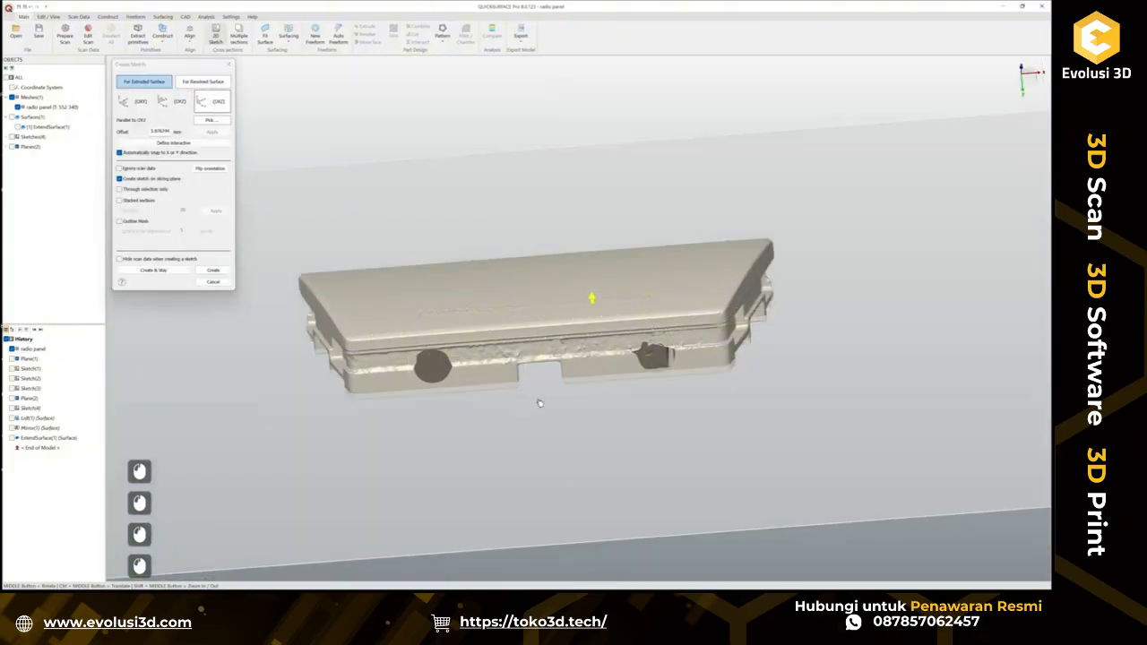
pyautogui.moveTo(548, 368); pyautogui.dragTo(545, 364)
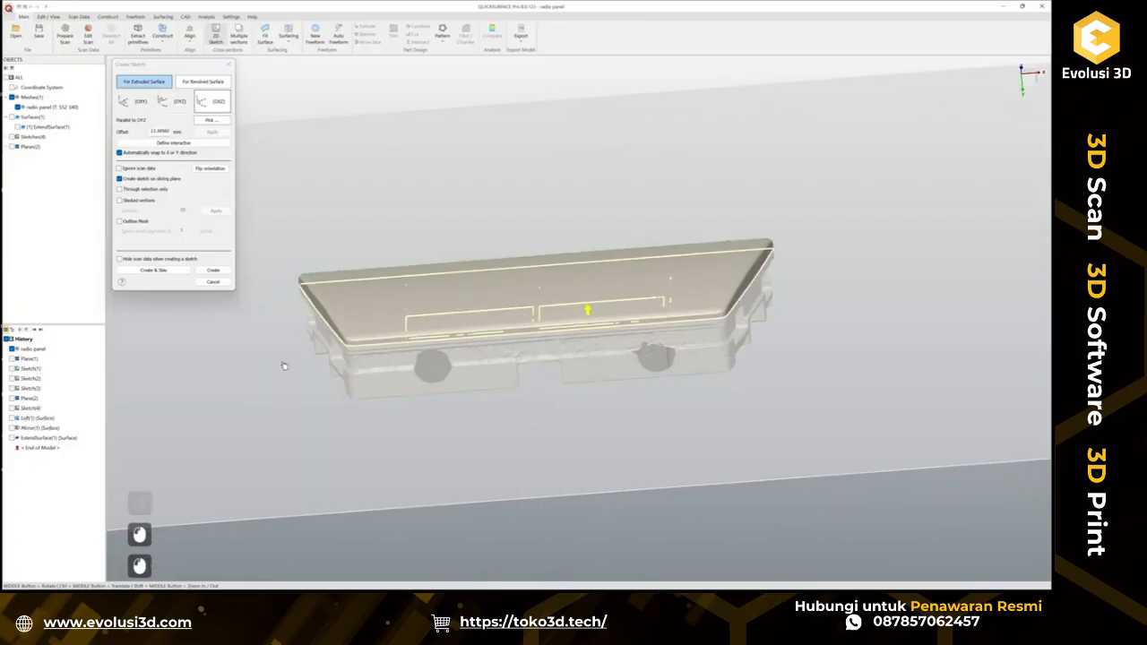
pyautogui.scroll(2, 309, 348)
pyautogui.moveTo(455, 352)
pyautogui.mouseDown(button='middle')
pyautogui.moveTo(525, 336)
pyautogui.moveTo(717, 421)
pyautogui.moveTo(894, 397)
pyautogui.moveTo(652, 363)
pyautogui.moveTo(547, 327)
pyautogui.moveTo(502, 330)
pyautogui.mouseUp(button='middle')
pyautogui.scroll(-3, 619, 335)
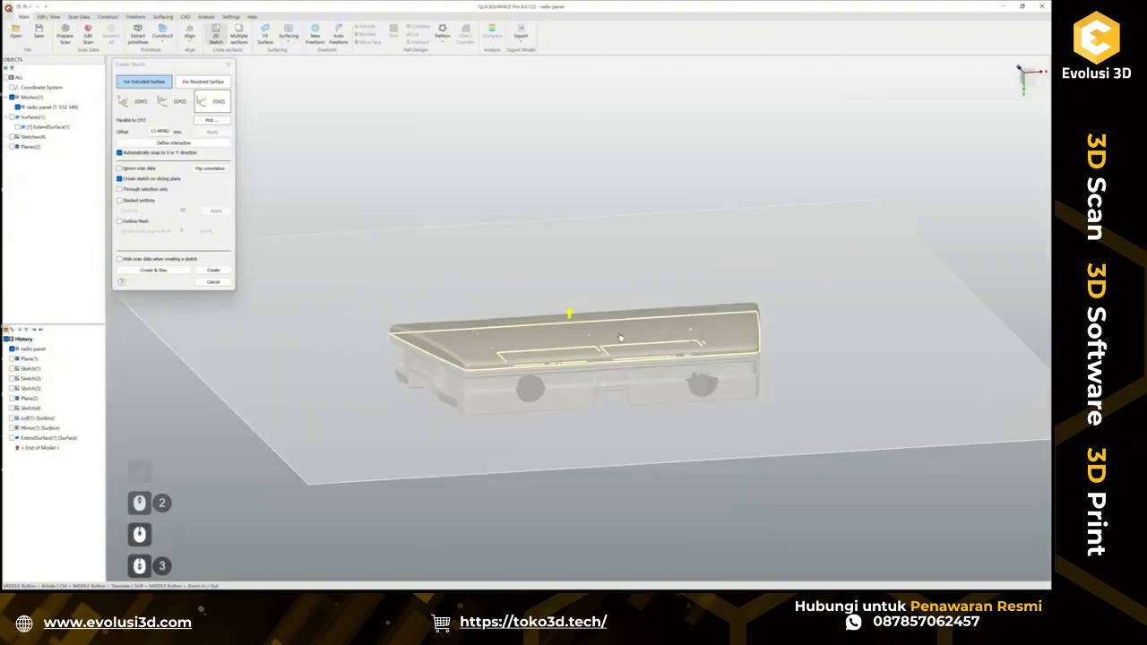
pyautogui.scroll(1, 619, 335)
pyautogui.moveTo(829, 391)
pyautogui.mouseDown(button='middle')
pyautogui.moveTo(553, 378)
pyautogui.moveTo(559, 408)
pyautogui.mouseUp(button='middle')
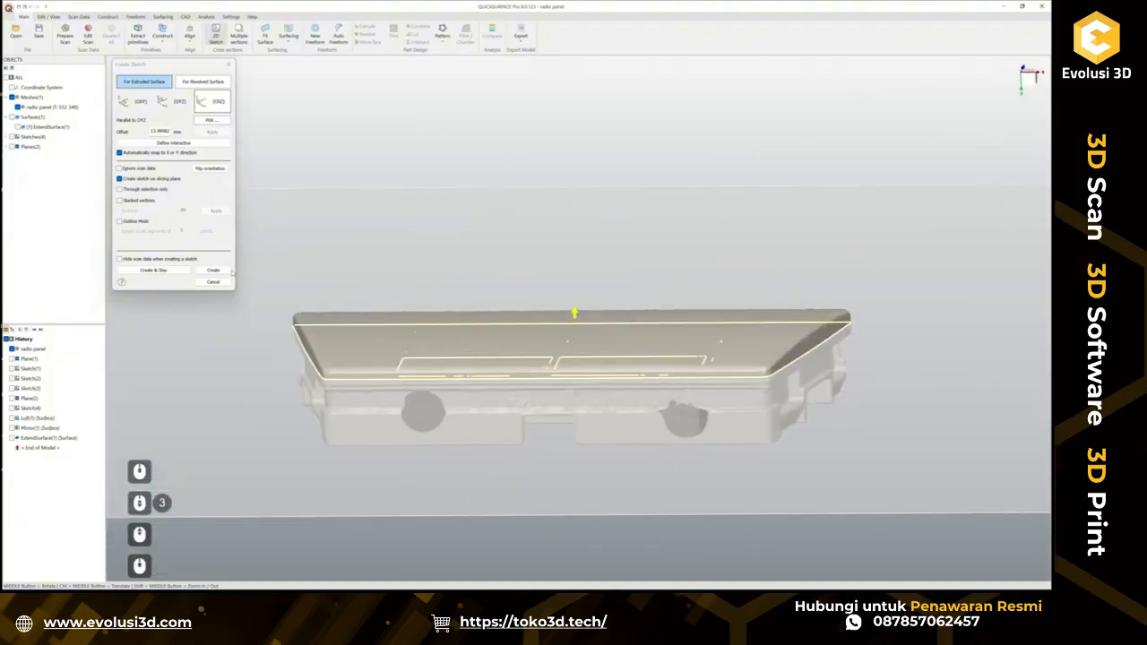
pyautogui.click(213, 270)
# Extract the long upper and lower straight edges of the panel outline as lines with Sketch assist.
pyautogui.scroll(-3, 492, 294)
pyautogui.scroll(2, 713, 298)
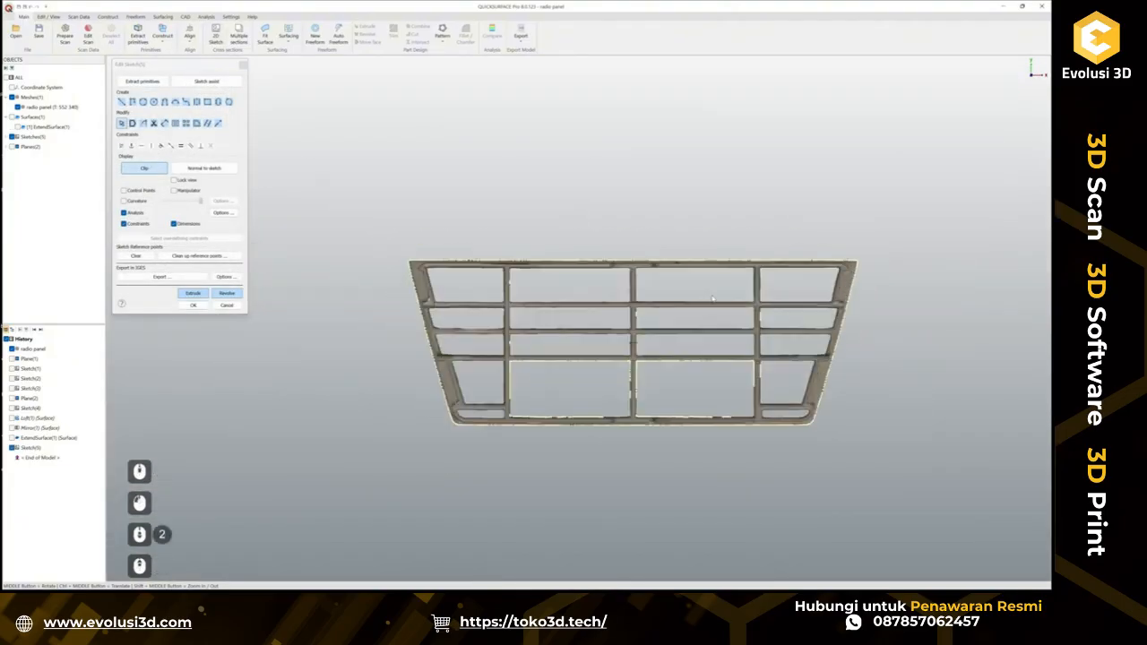
pyautogui.scroll(2, 754, 299)
pyautogui.scroll(-2, 750, 298)
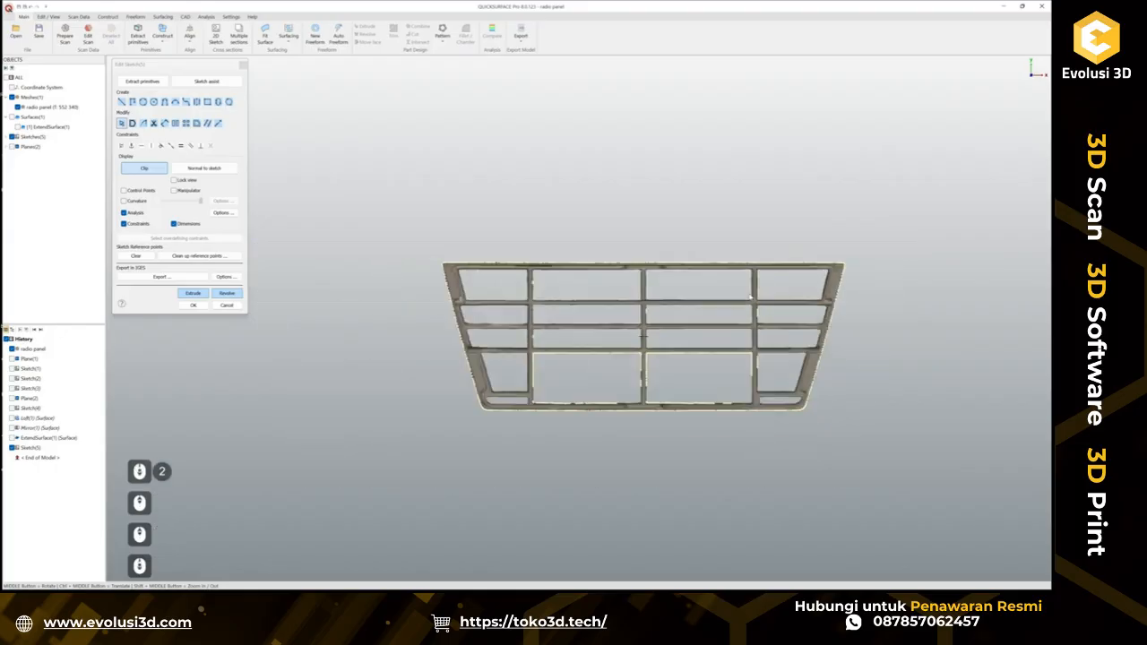
pyautogui.scroll(1, 691, 316)
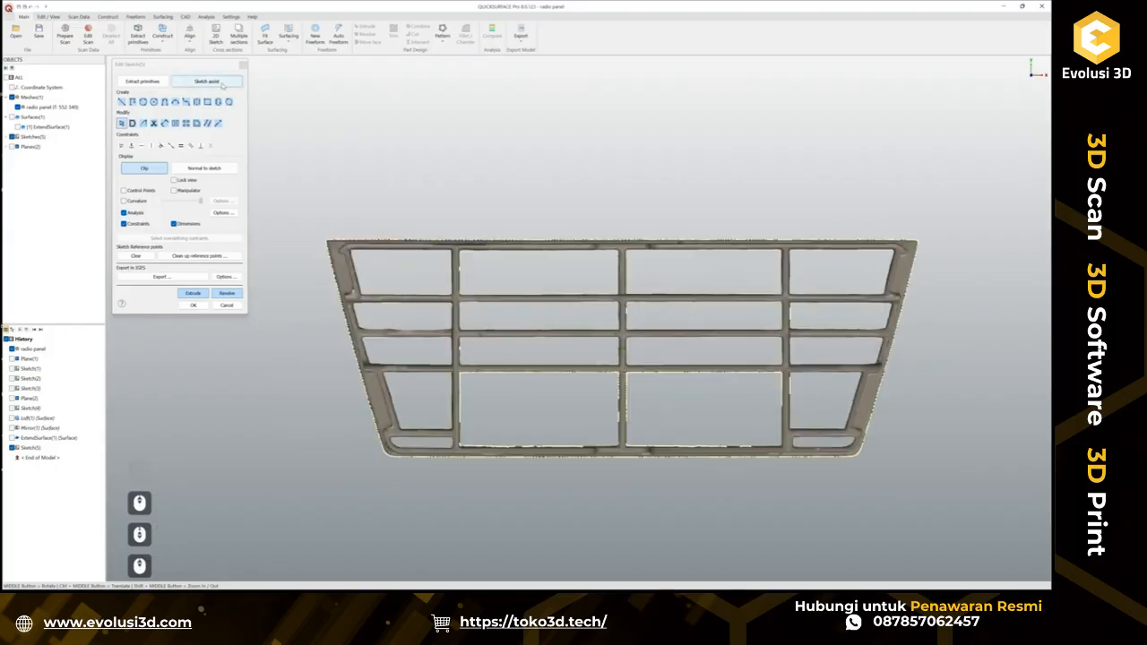
pyautogui.click(207, 81)
pyautogui.click(377, 245)
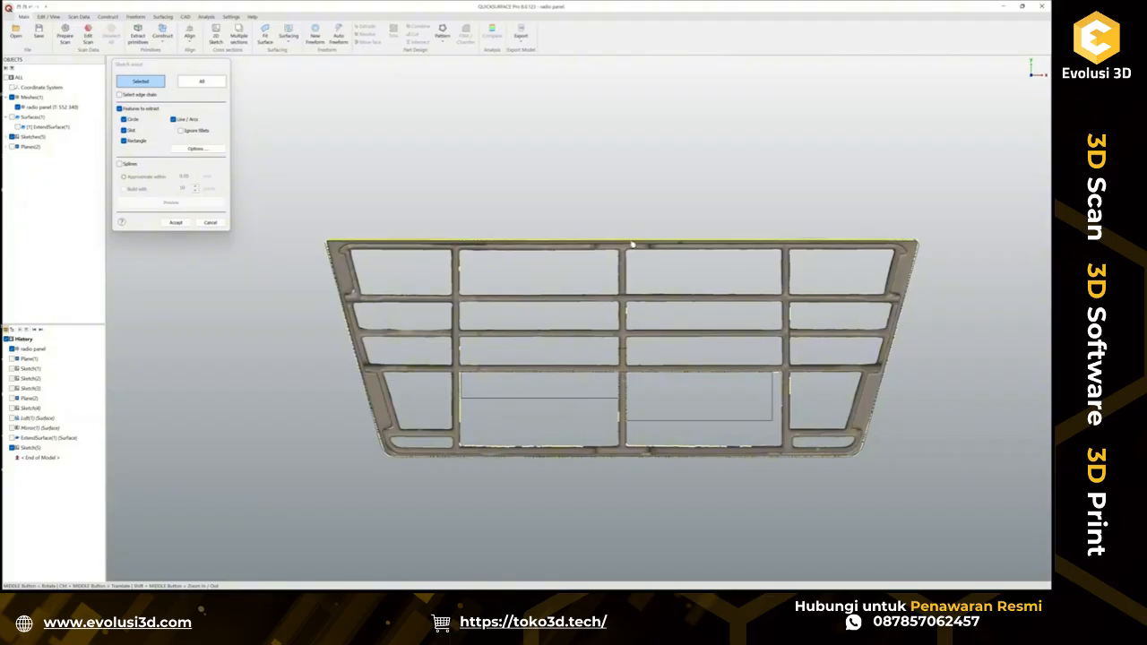
pyautogui.click(633, 459)
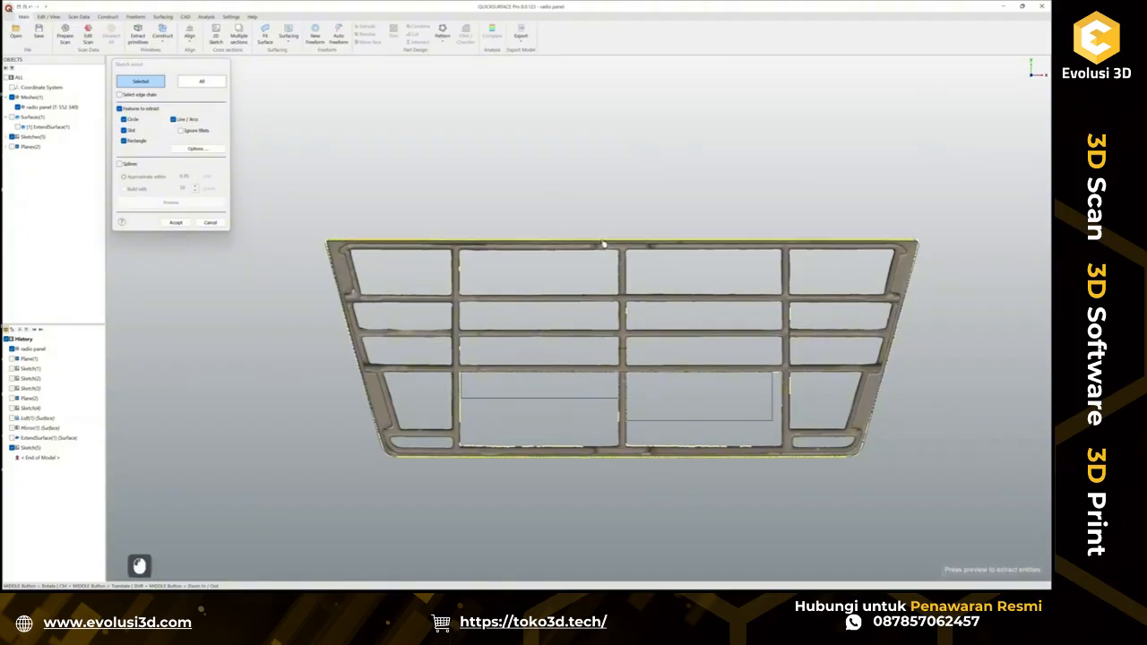
pyautogui.click(174, 223)
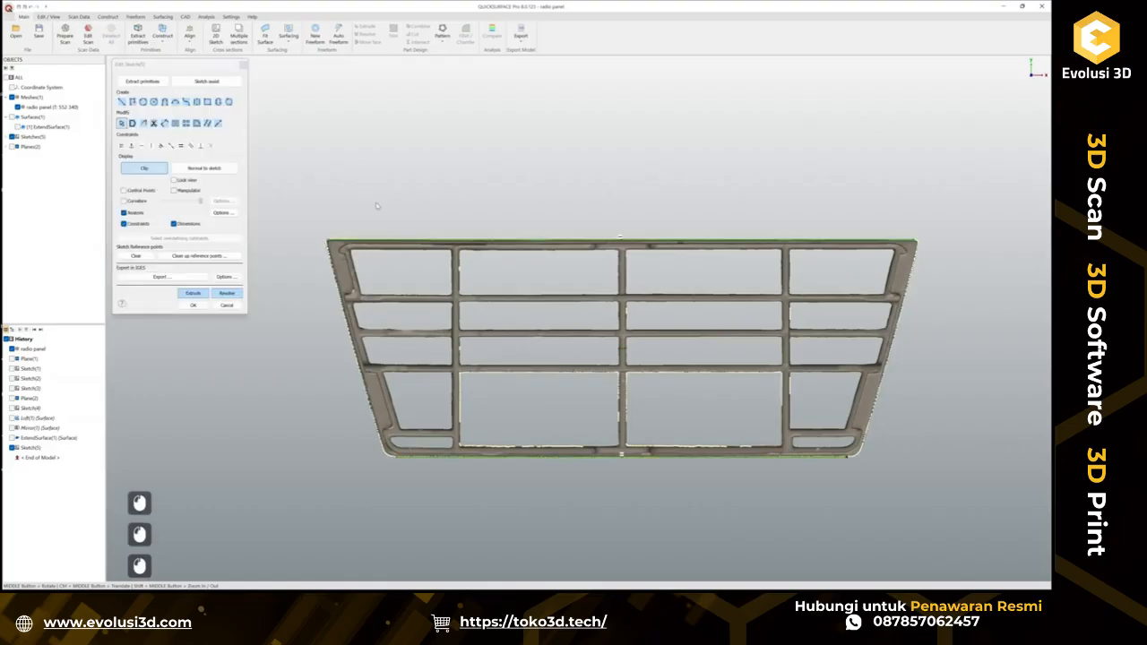
# Fit a three-point arc to the section points along the panel outline's left slanted edge.
pyautogui.scroll(3, 331, 355)
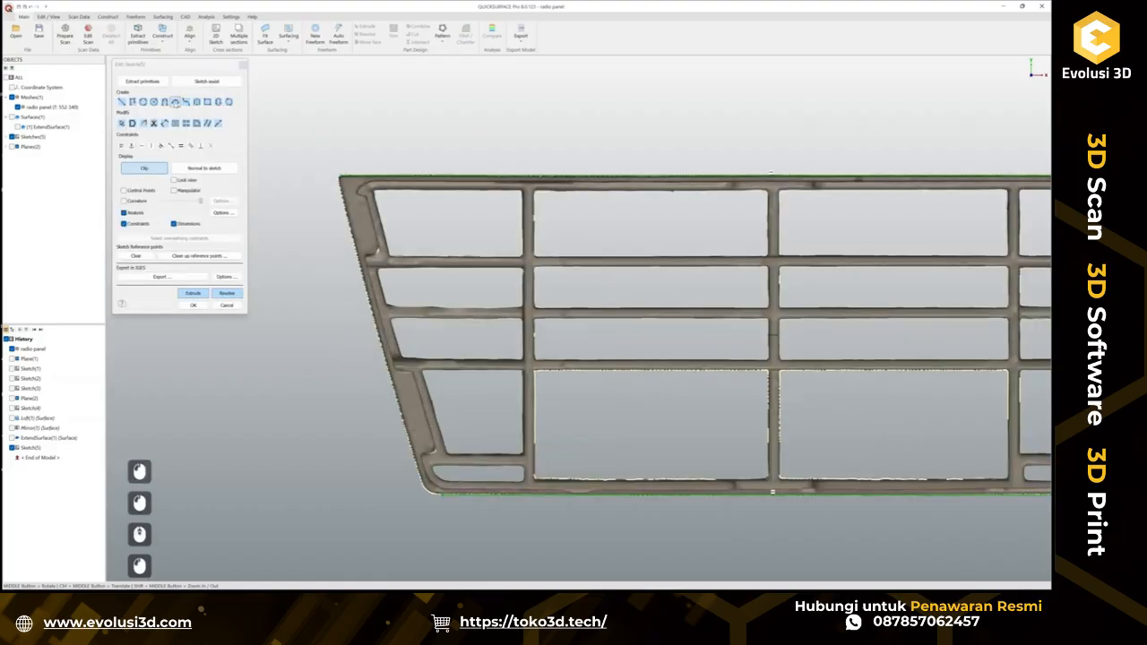
pyautogui.keyDown('ctrl'); pyautogui.click(360, 185); pyautogui.keyUp('ctrl')
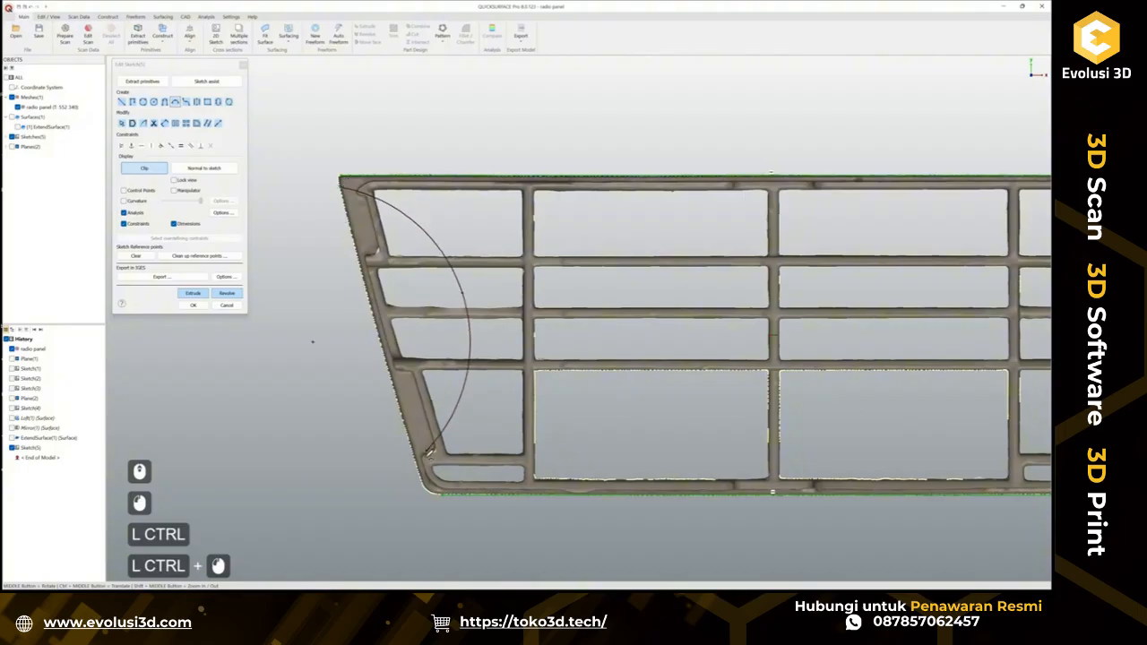
pyautogui.keyDown('ctrl'); pyautogui.click(422, 476); pyautogui.keyUp('ctrl')
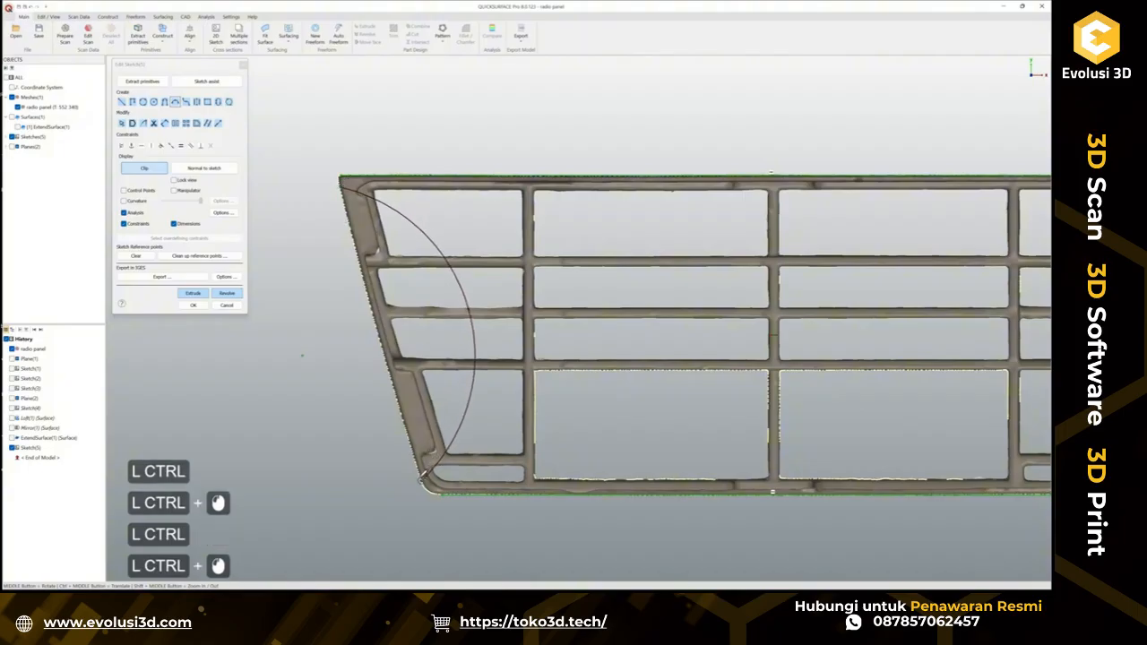
pyautogui.keyDown('ctrl'); pyautogui.click(377, 315); pyautogui.keyUp('ctrl')
pyautogui.press('Escape')
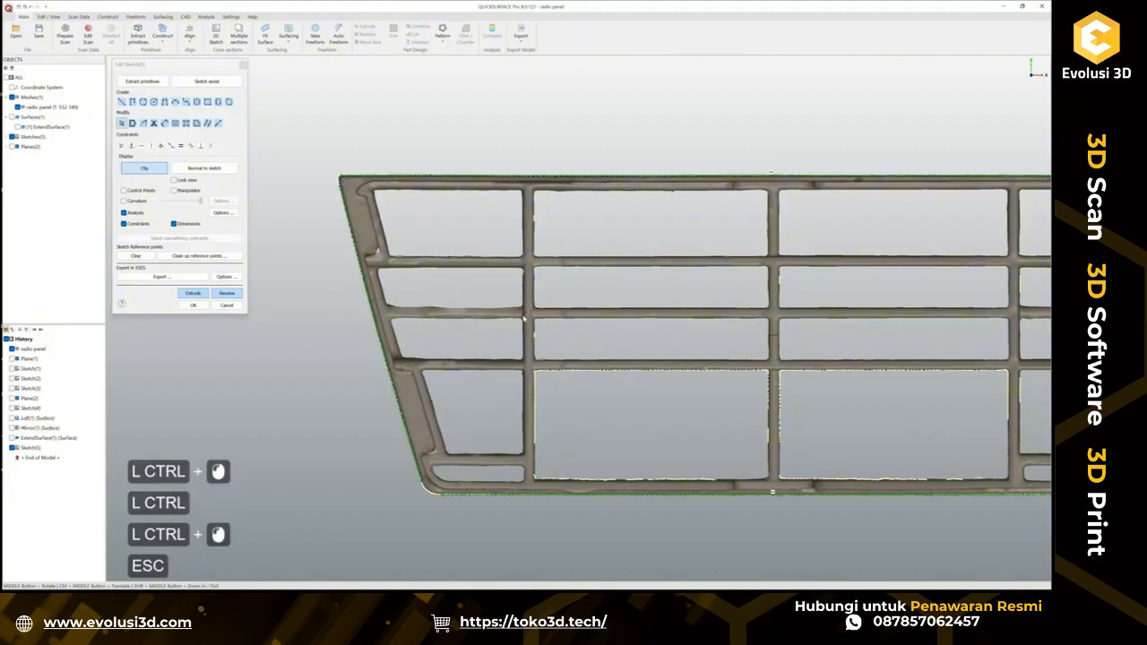
# Draw a vertical construction line about 102 mm long through the panel's centre as the symmetry axis.
pyautogui.scroll(-3, 448, 341)
pyautogui.scroll(1, 448, 341)
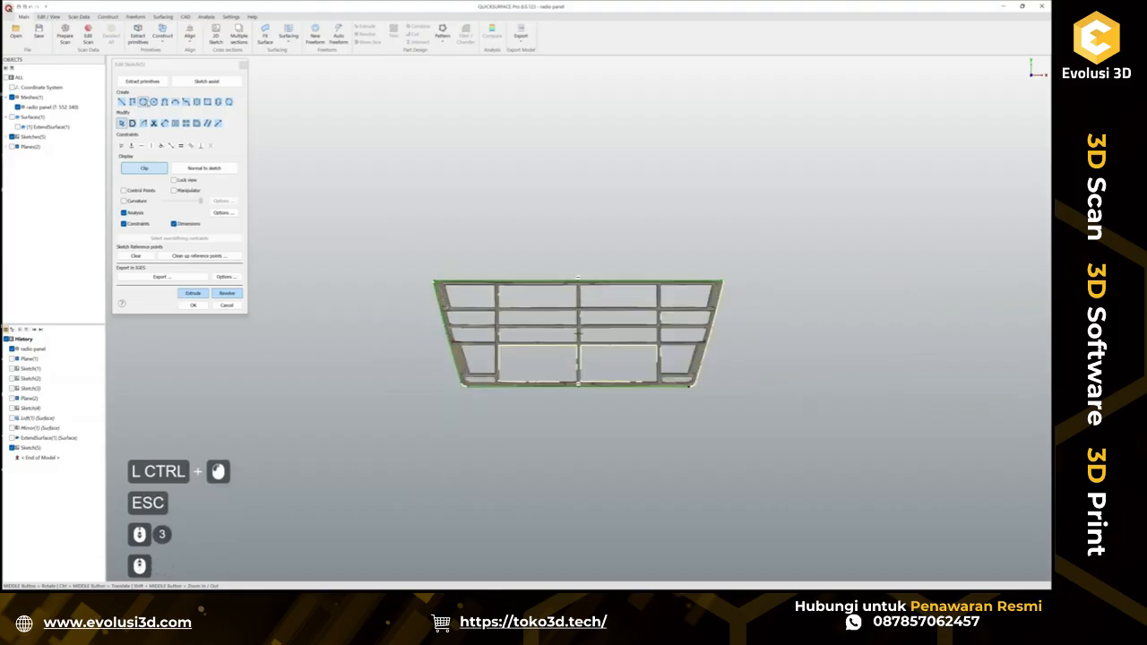
pyautogui.click(123, 102)
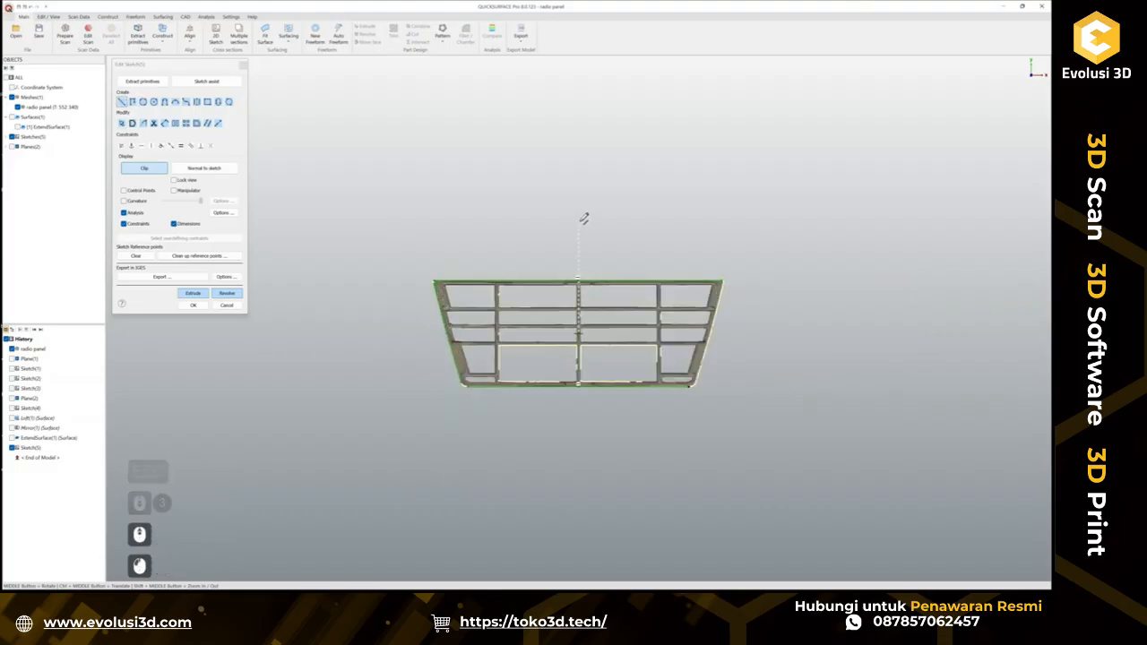
pyautogui.click(578, 221)
pyautogui.click(578, 491)
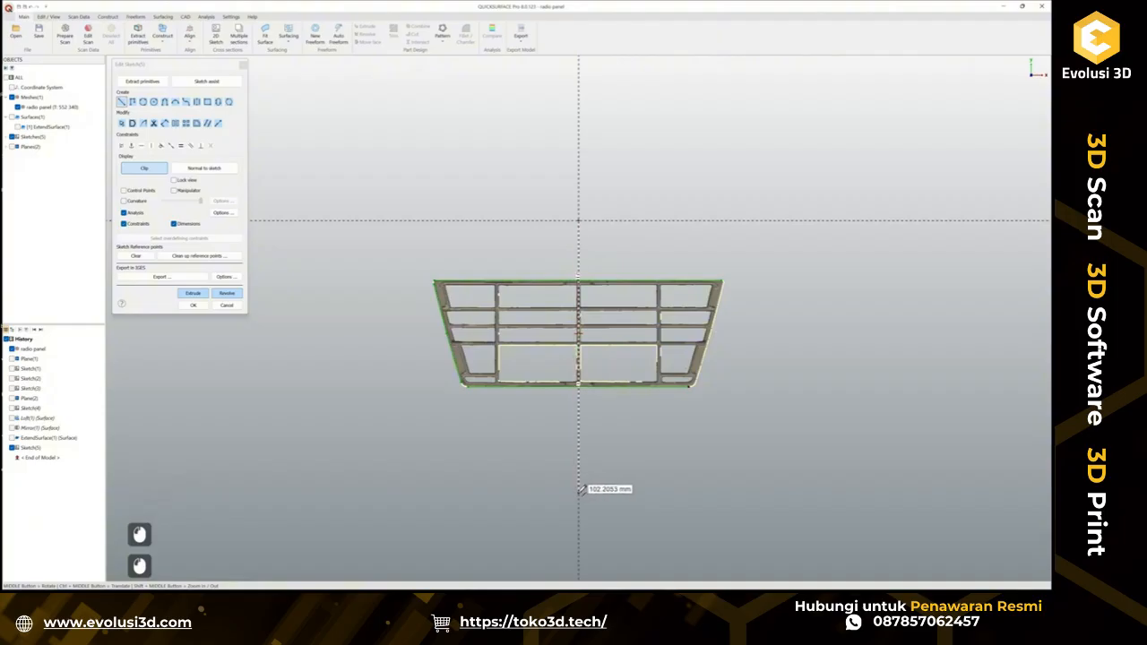
pyautogui.press('Escape')
pyautogui.press('Escape')
pyautogui.click(579, 466)
pyautogui.click(630, 476)
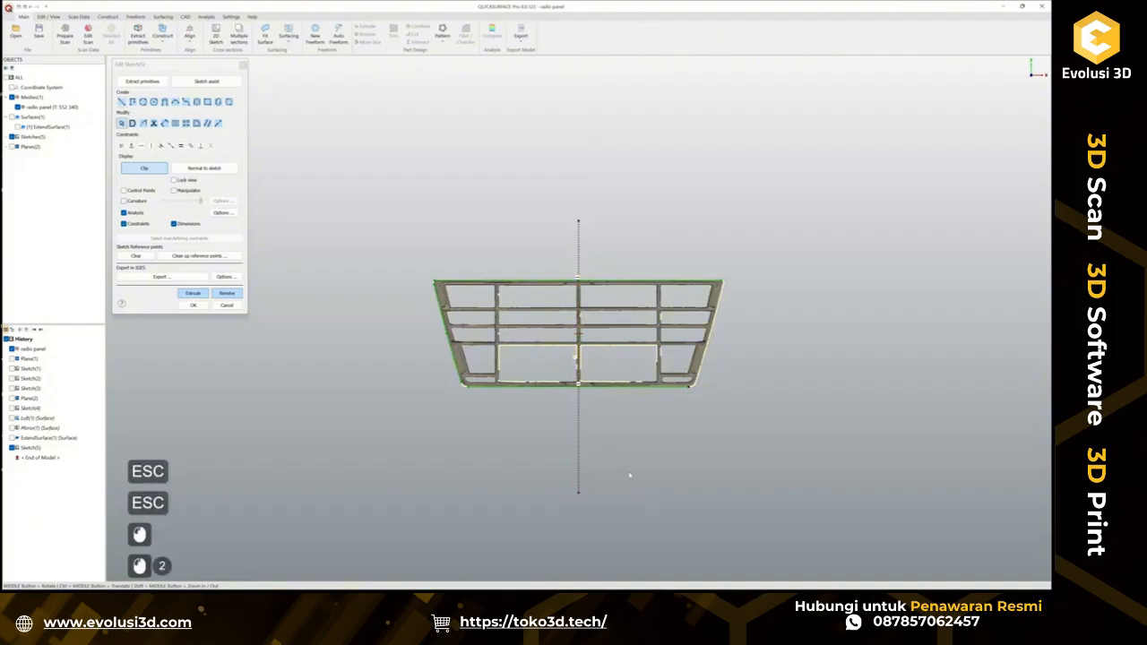
# Mirror the left slanted arc about the vertical centre line to form the outline's right edge.
pyautogui.click(454, 355)
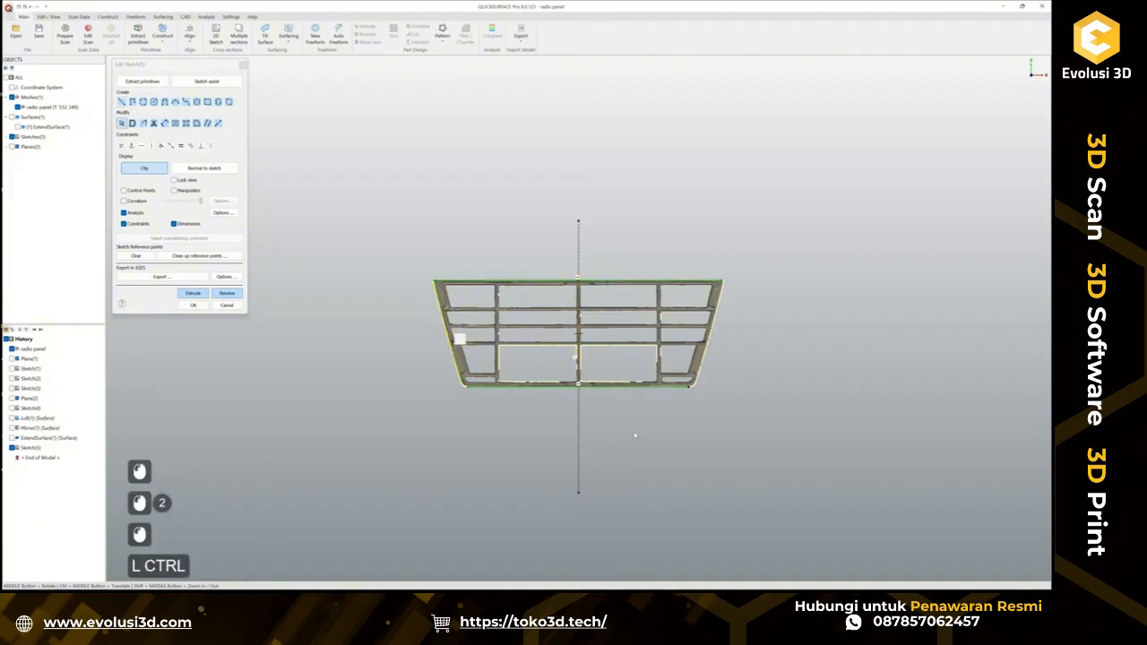
pyautogui.keyDown('ctrl'); pyautogui.click(579, 416); pyautogui.keyUp('ctrl')
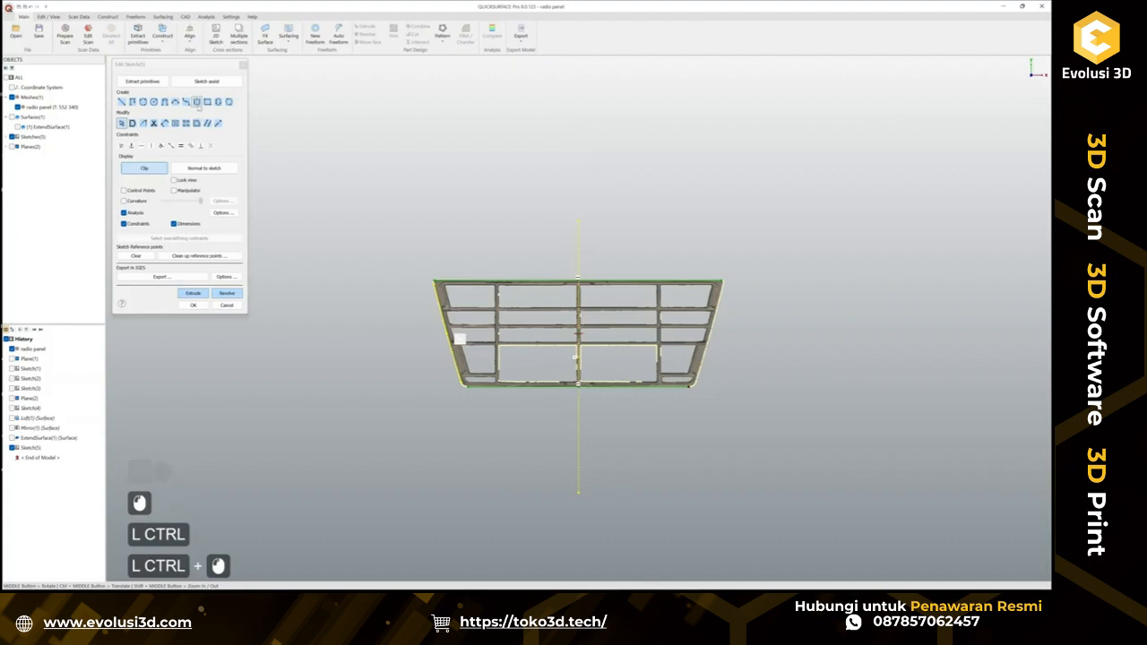
pyautogui.click(176, 124)
pyautogui.click(720, 290)
pyautogui.click(755, 376)
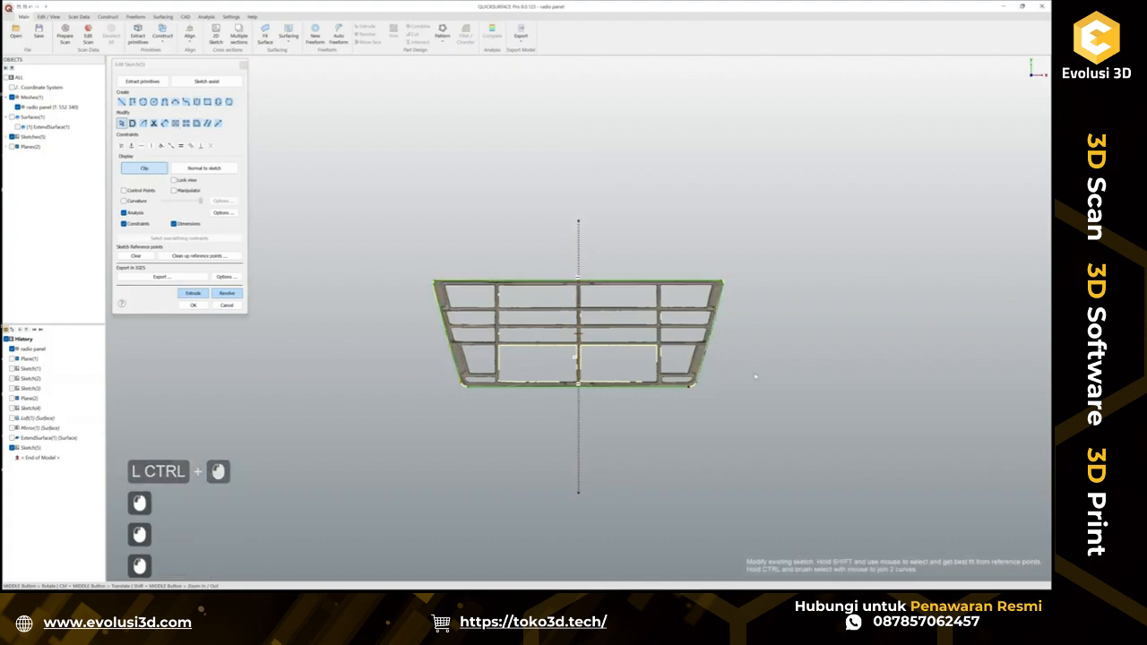
pyautogui.scroll(2, 714, 305)
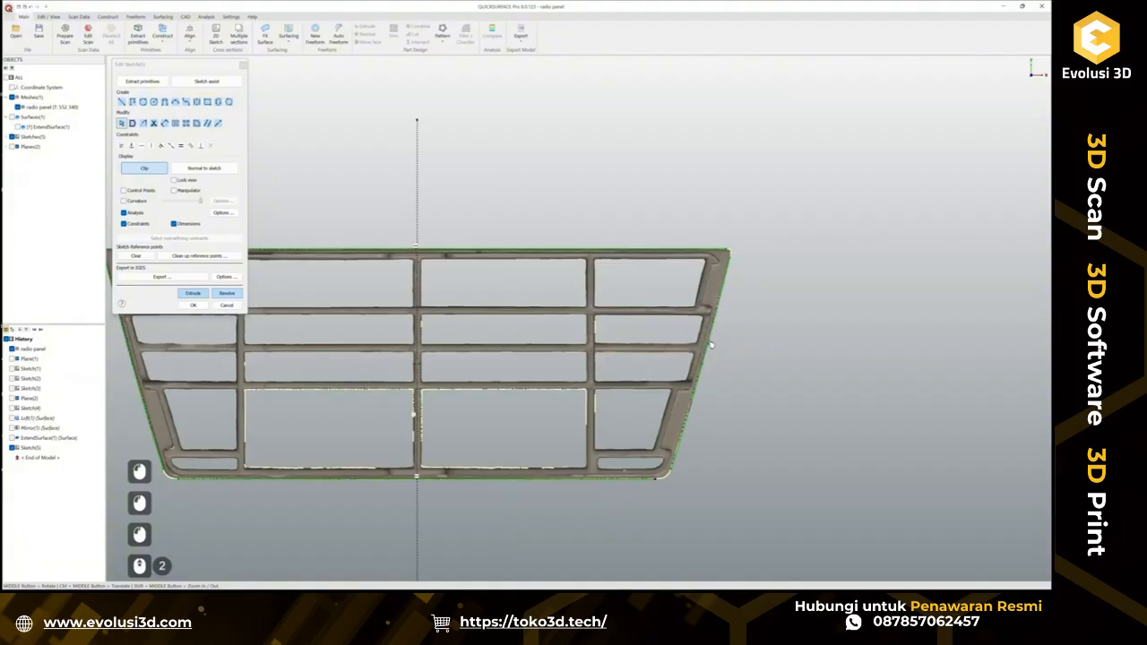
pyautogui.scroll(-4, 710, 344)
pyautogui.scroll(2, 543, 217)
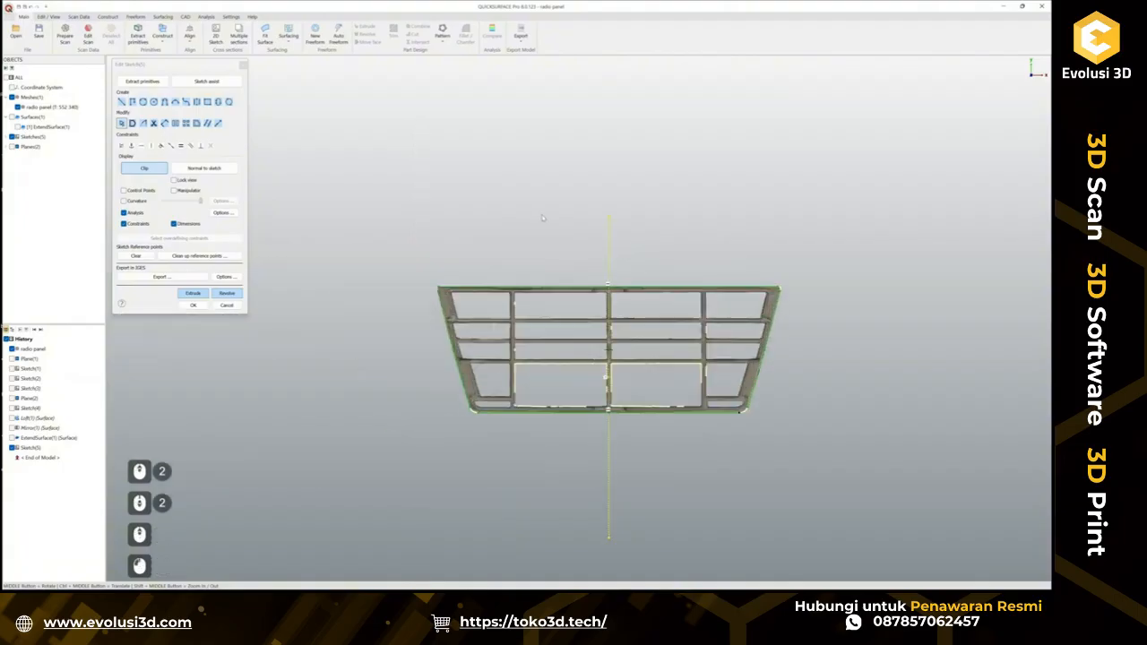
pyautogui.click(394, 298)
pyautogui.keyDown('ctrl'); pyautogui.click(503, 290); pyautogui.keyUp('ctrl')
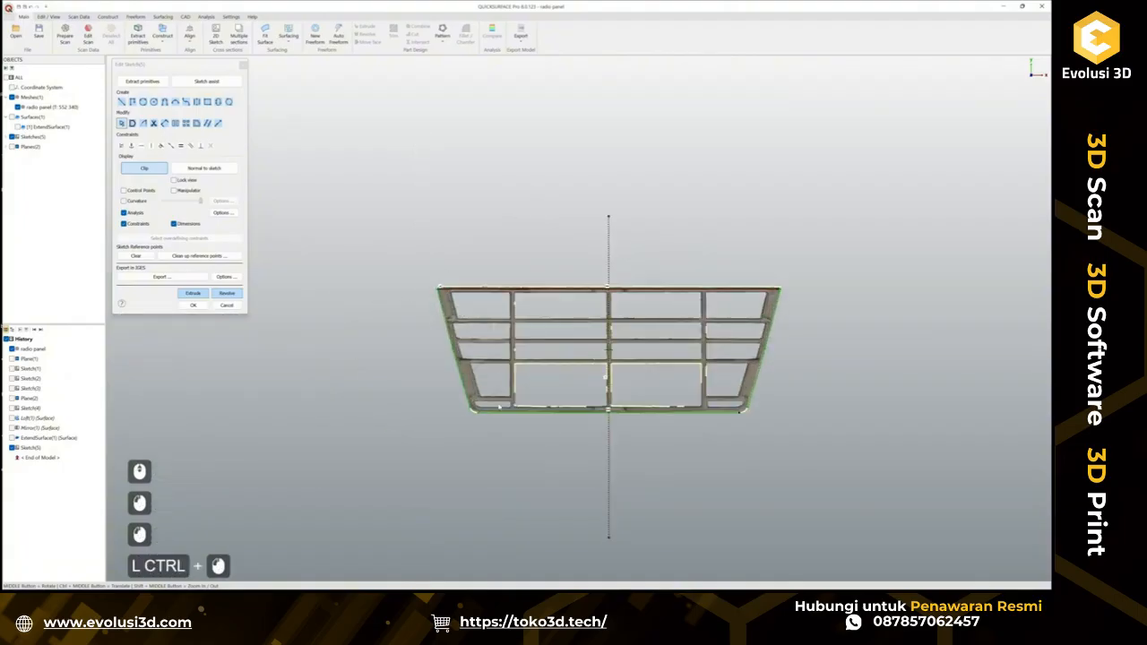
pyautogui.keyDown('ctrl'); pyautogui.click(504, 412); pyautogui.keyUp('ctrl')
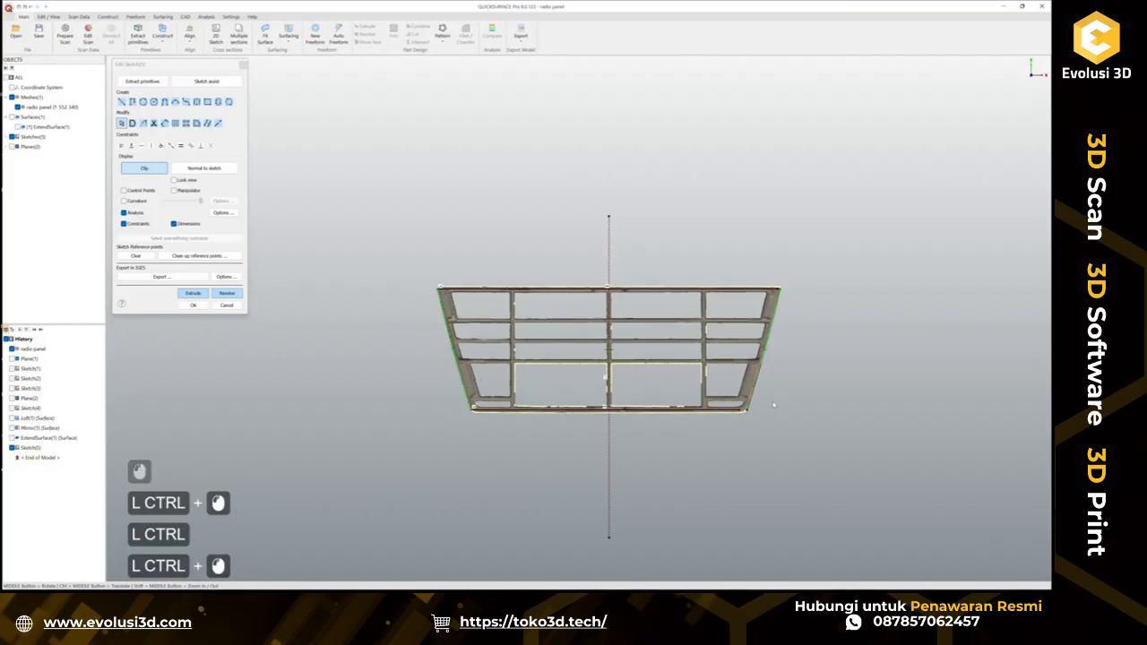
pyautogui.hotkey('ctrl', 'z')
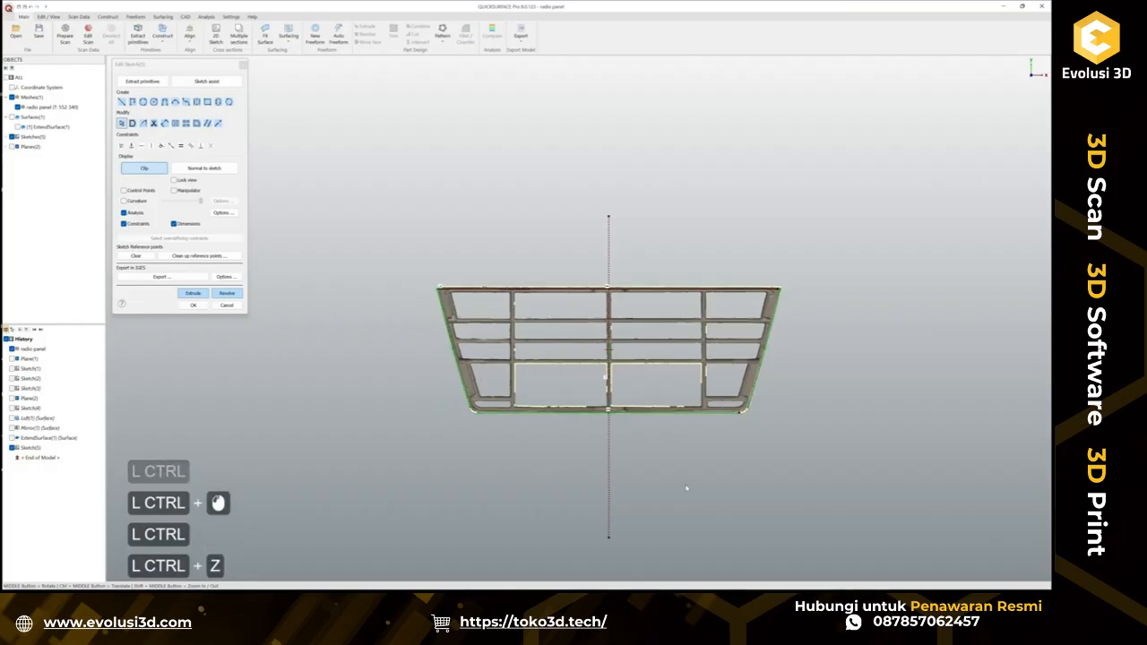
pyautogui.click(656, 368)
pyautogui.scroll(2, 656, 367)
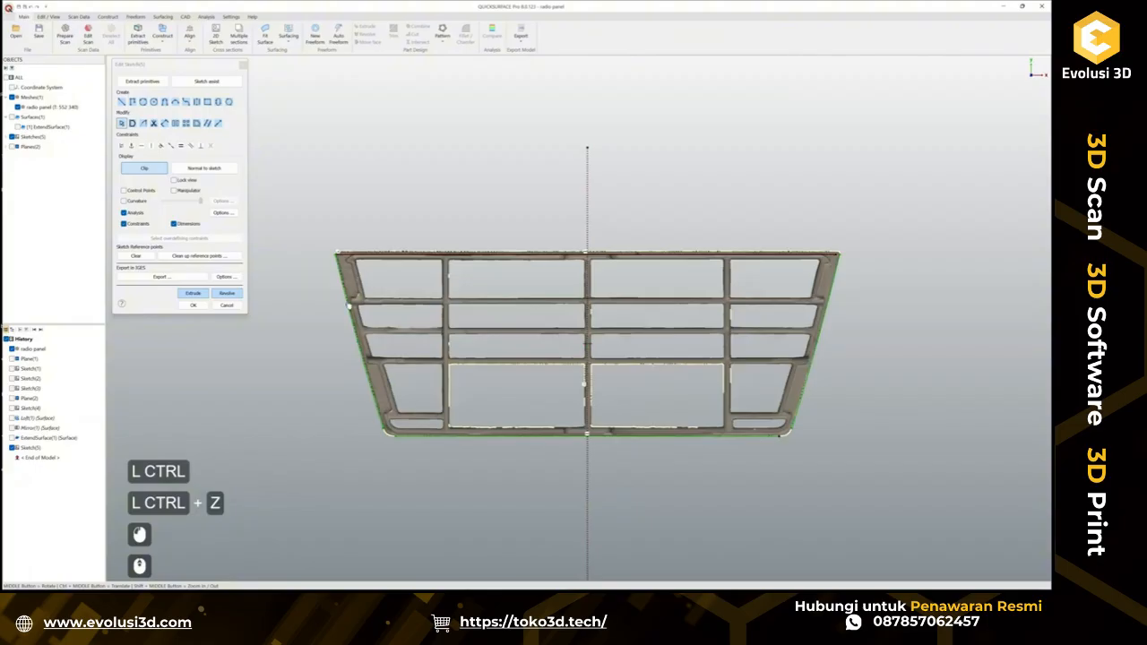
pyautogui.hotkey('ctrl', 'z')
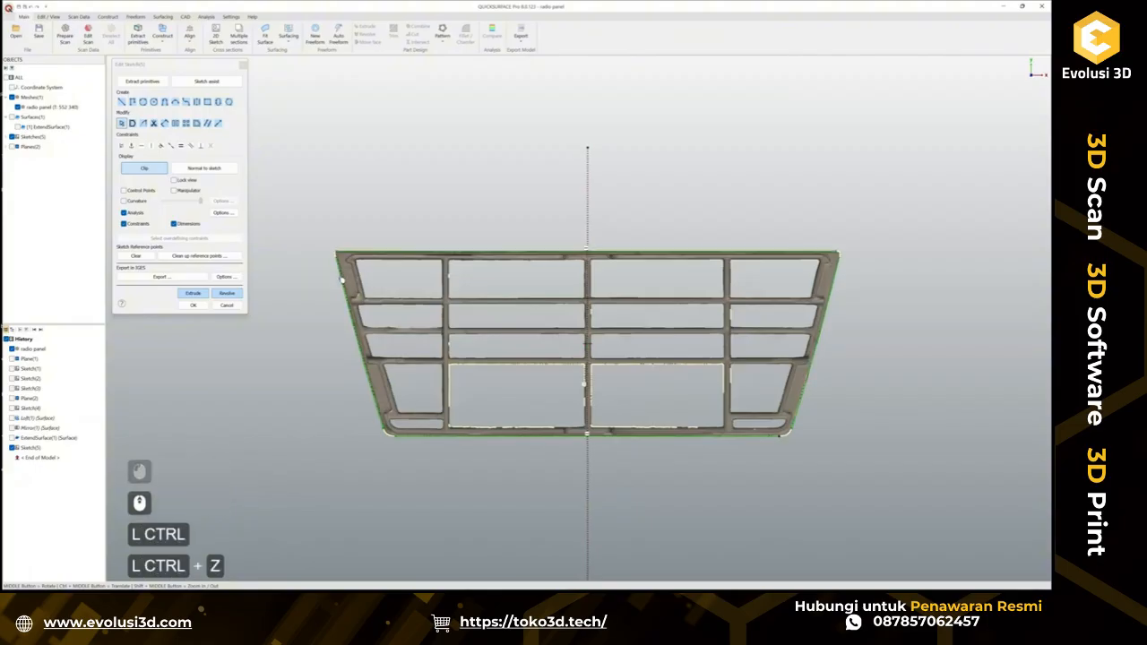
# Join the two horizontal lines and two slanted arcs at their corners into a closed trapezoidal outline.
pyautogui.click(433, 252)
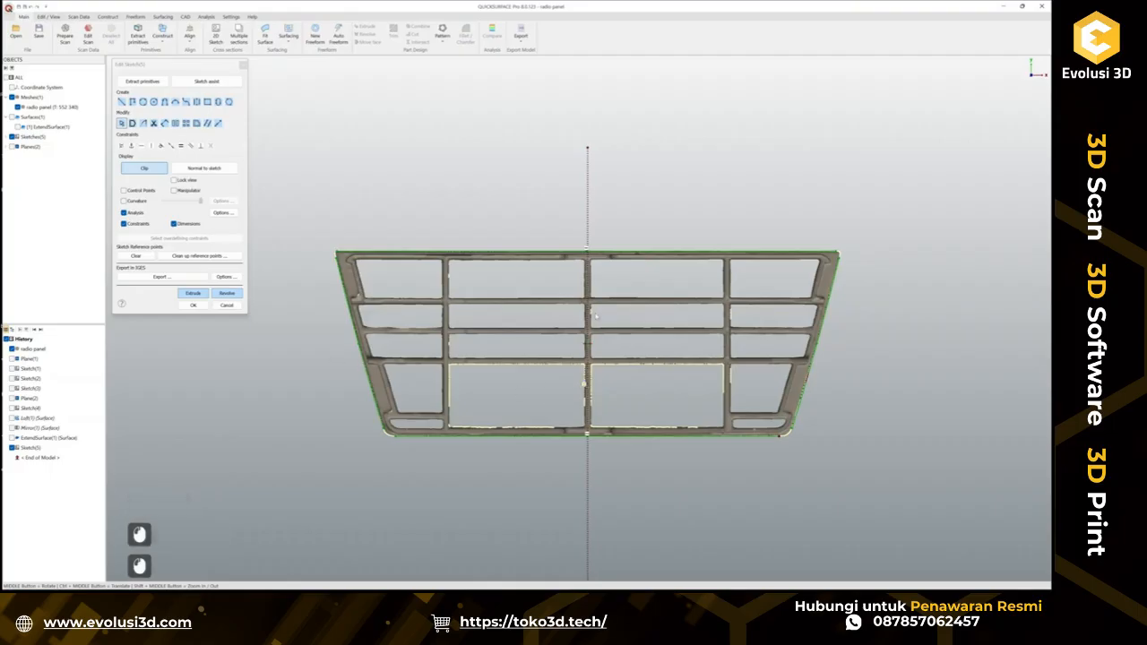
pyautogui.moveTo(638, 367)
pyautogui.keyDown('ctrl'); pyautogui.mouseDown(button='middle')
pyautogui.moveTo(625, 277)
pyautogui.moveTo(648, 329)
pyautogui.mouseUp(button='middle'); pyautogui.keyUp('ctrl')
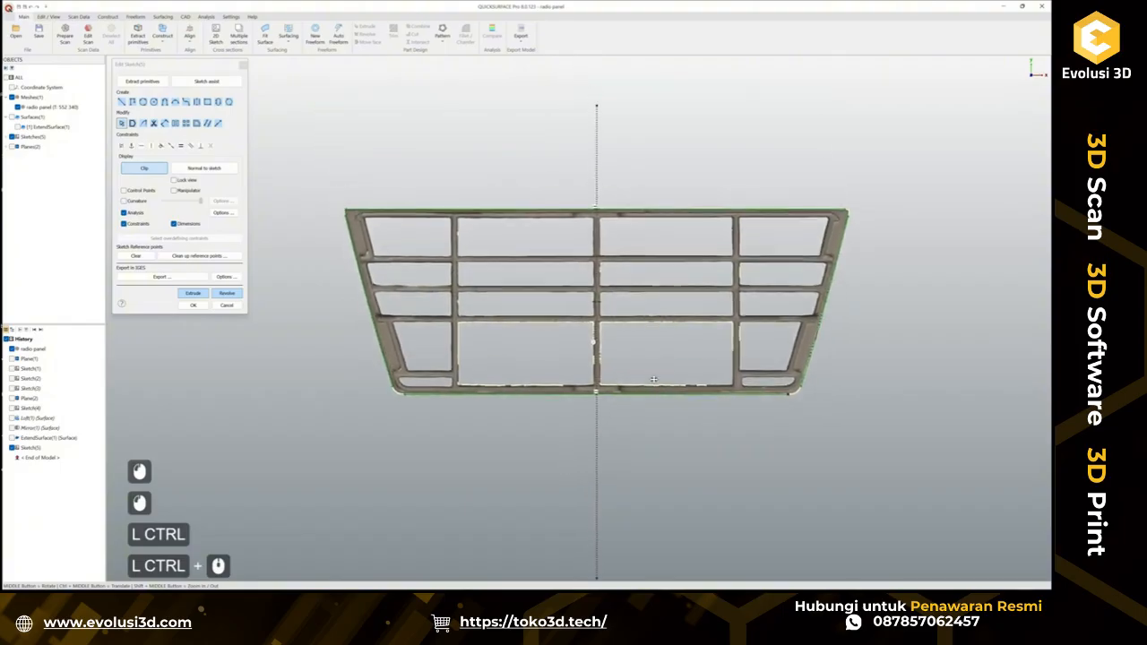
pyautogui.click(365, 296)
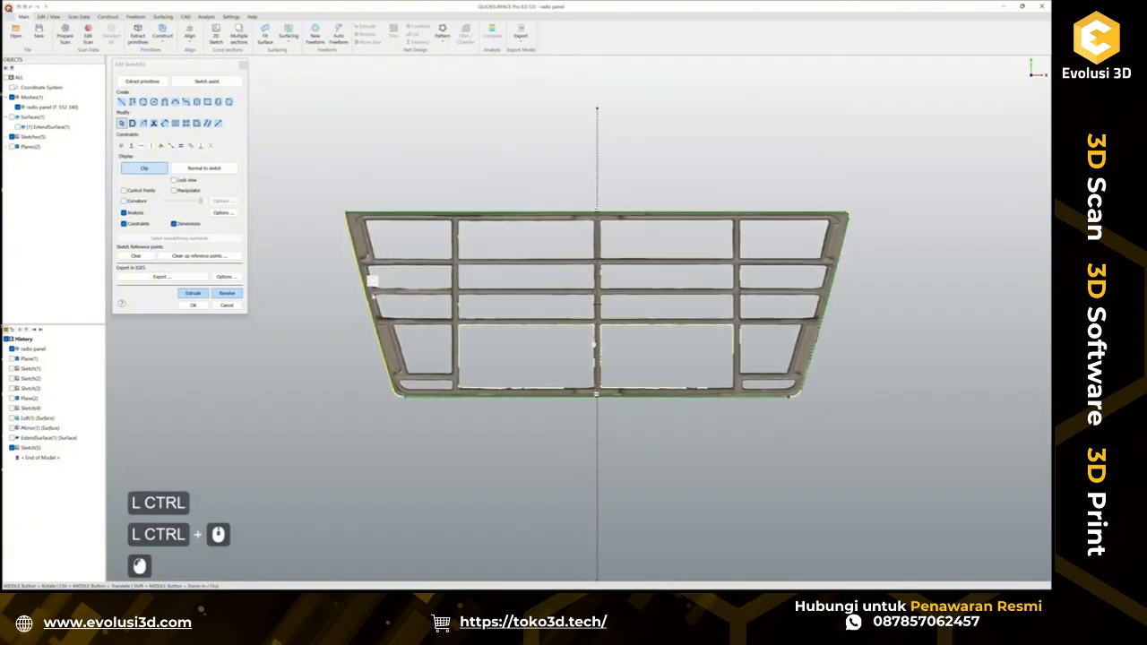
pyautogui.click(449, 448)
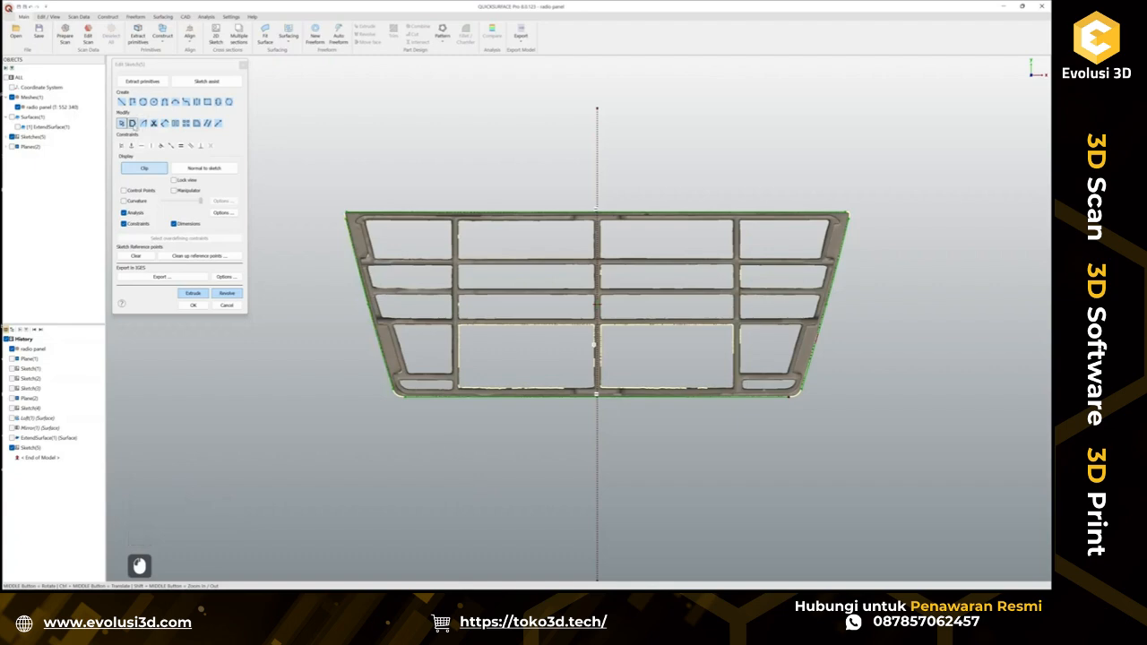
pyautogui.click(133, 126)
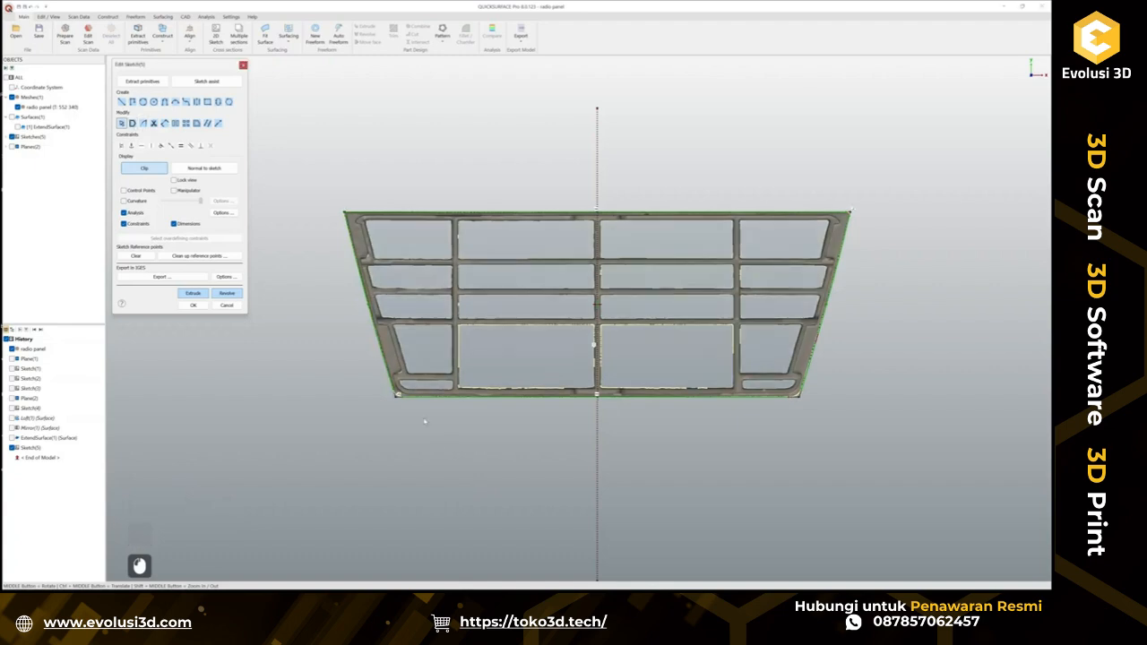
# Extrude the closed outline two-sided as a new solid, about 15.2 mm for Depth 1 and about 21.8 mm for Depth 2.
pyautogui.scroll(-2, 425, 421)
pyautogui.scroll(2, 427, 376)
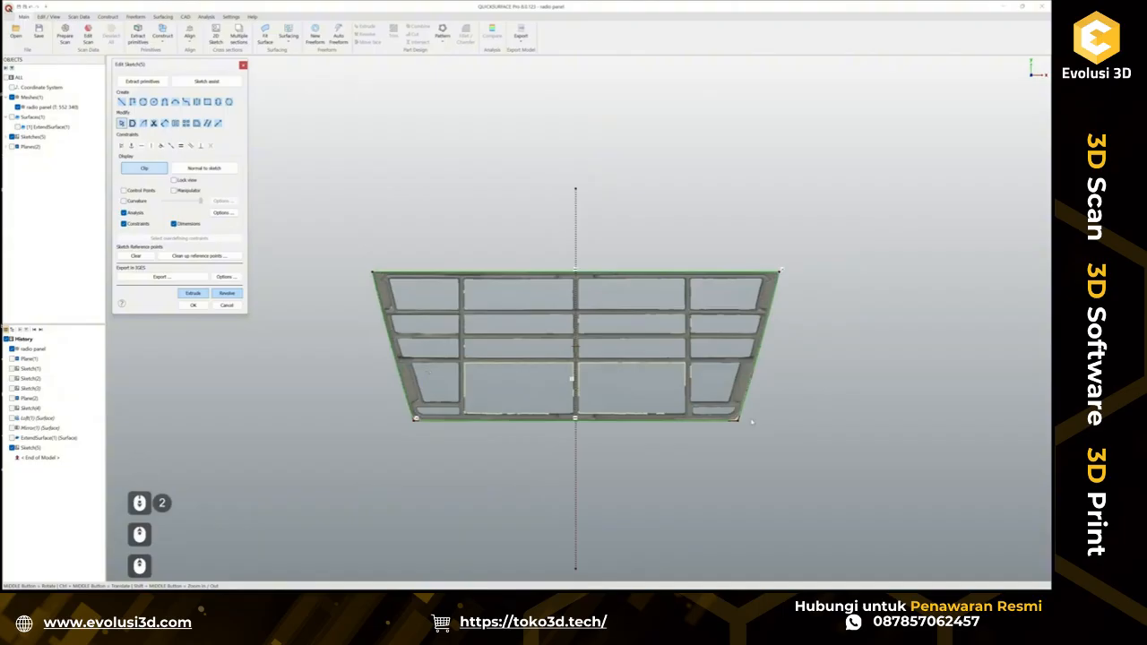
pyautogui.click(193, 293)
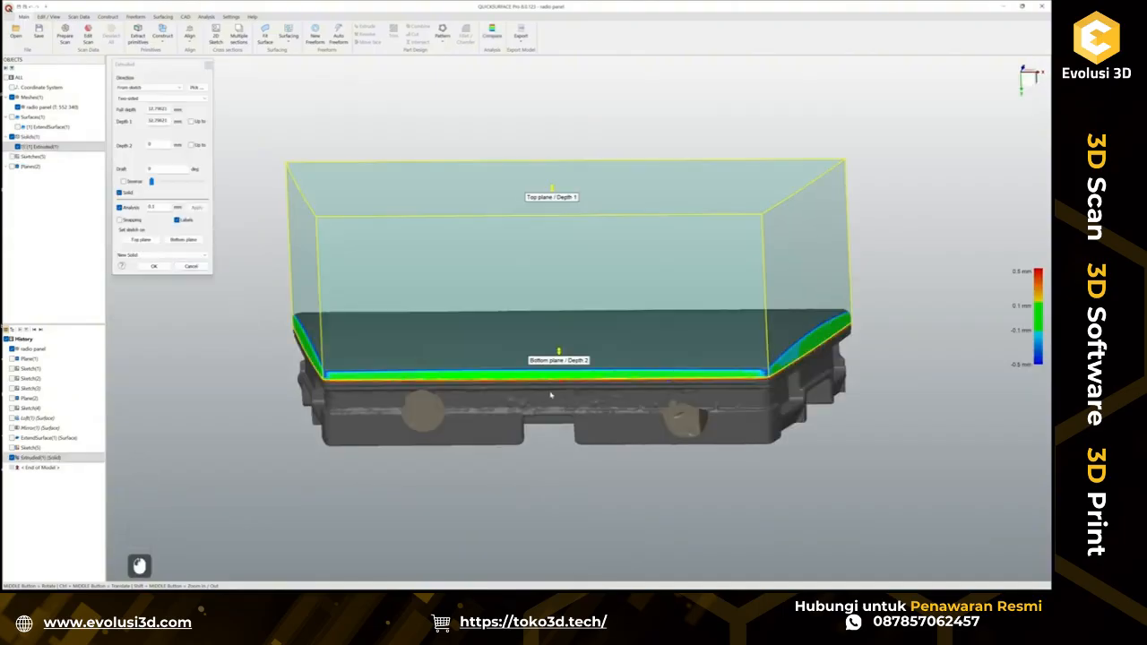
pyautogui.moveTo(559, 352); pyautogui.dragTo(563, 459)
pyautogui.moveTo(761, 437); pyautogui.dragTo(607, 176, button='middle')
pyautogui.moveTo(564, 180); pyautogui.dragTo(565, 268)
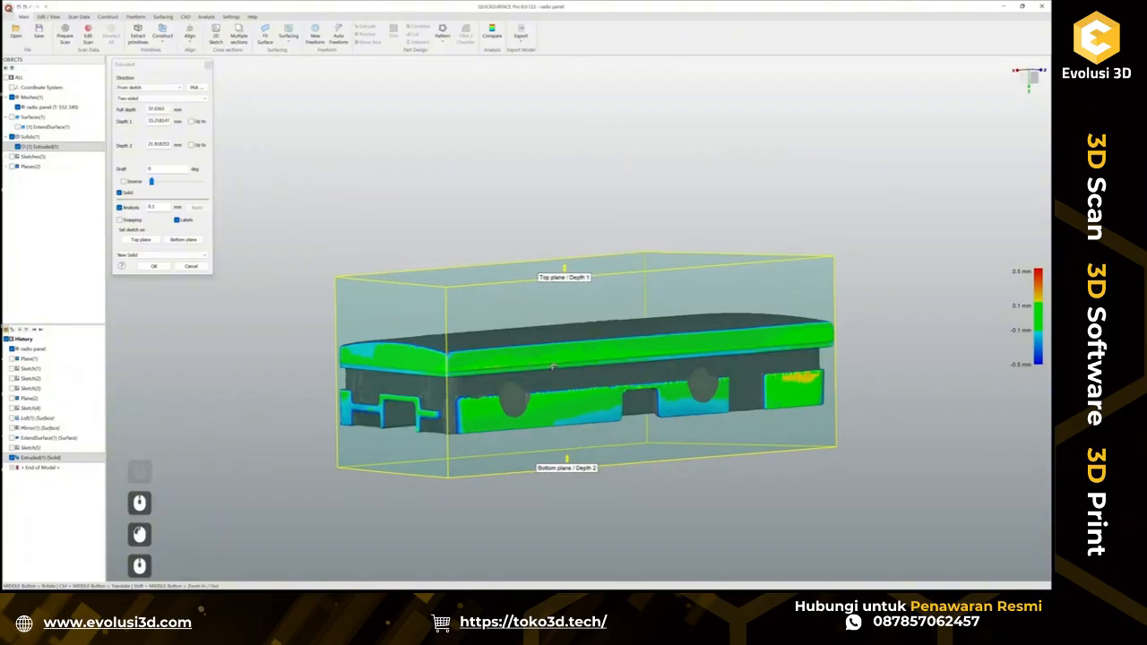
# Check the deviation around the side walls, give the extrusion an inverse draft of 0.5 degrees and accept the solid.
pyautogui.moveTo(525, 366); pyautogui.dragTo(642, 434, button='middle')
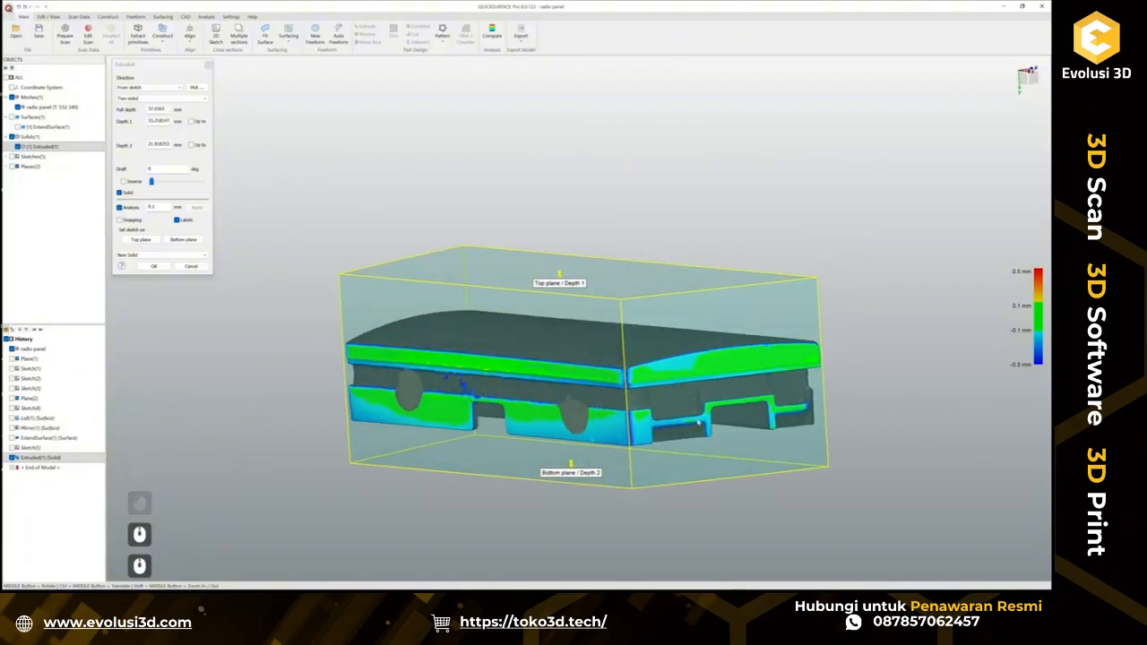
pyautogui.moveTo(470, 353)
pyautogui.mouseDown(button='middle')
pyautogui.moveTo(623, 376)
pyautogui.moveTo(394, 381)
pyautogui.moveTo(787, 369)
pyautogui.moveTo(466, 375)
pyautogui.mouseUp(button='middle')
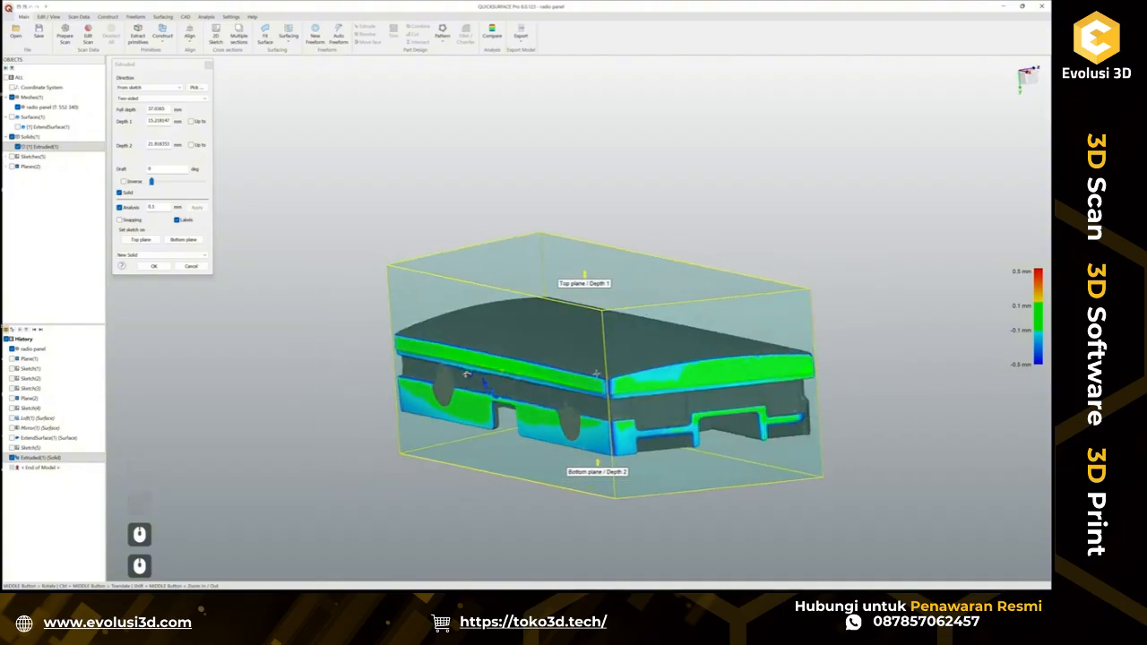
pyautogui.moveTo(609, 370); pyautogui.dragTo(899, 334, button='middle')
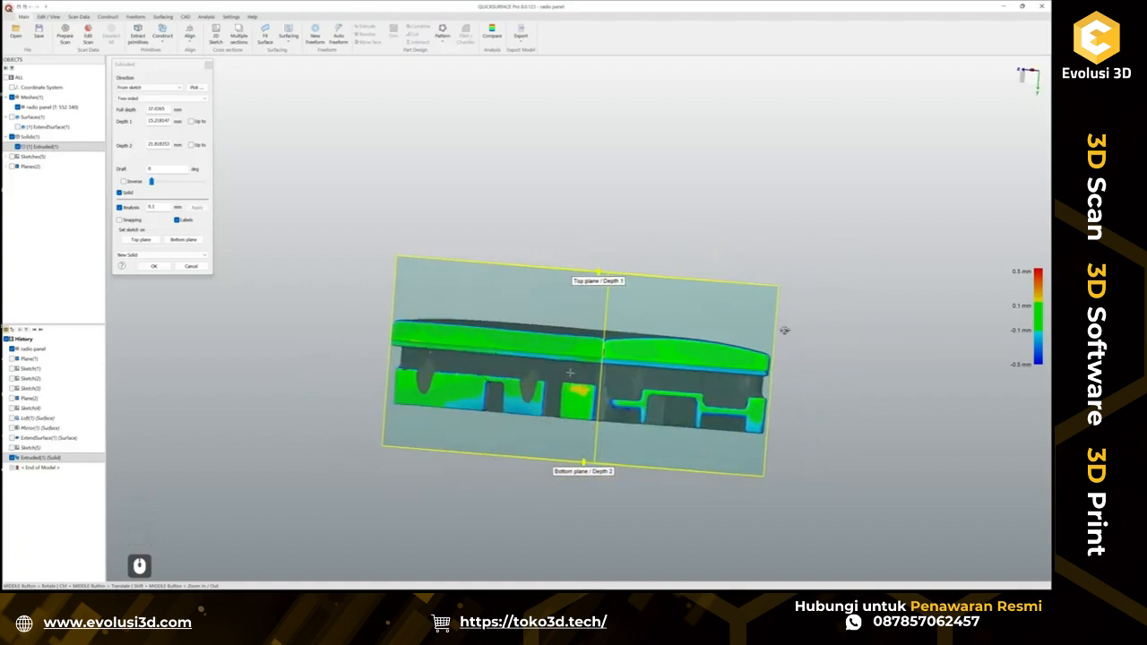
pyautogui.moveTo(785, 331); pyautogui.dragTo(432, 345, button='middle')
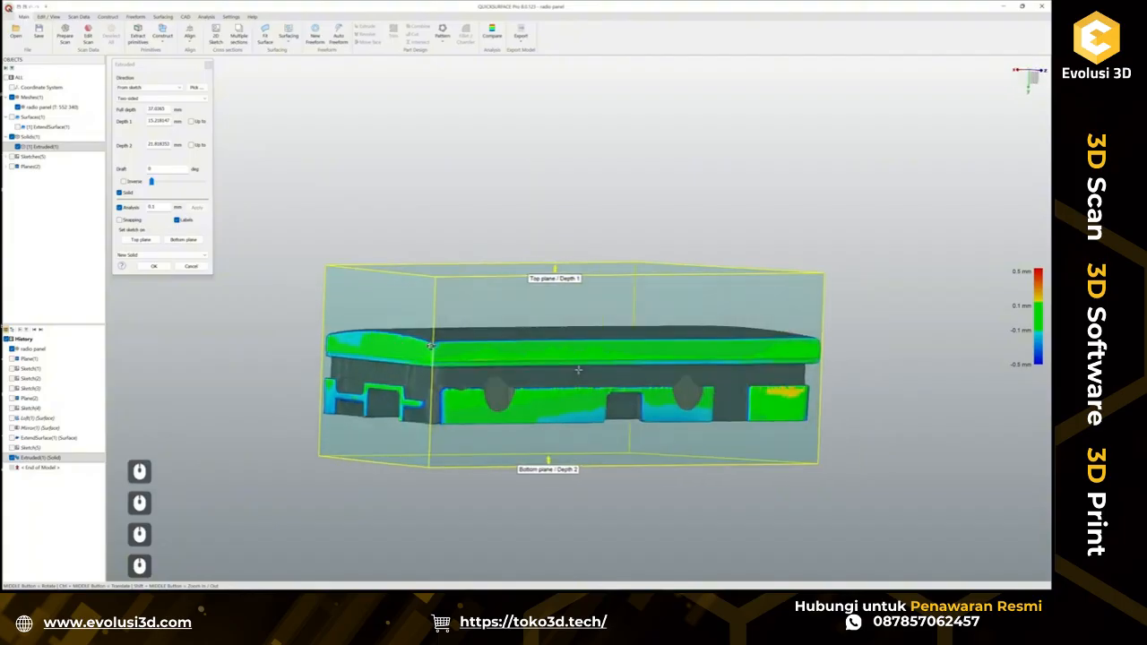
pyautogui.moveTo(432, 345); pyautogui.dragTo(825, 353, button='middle')
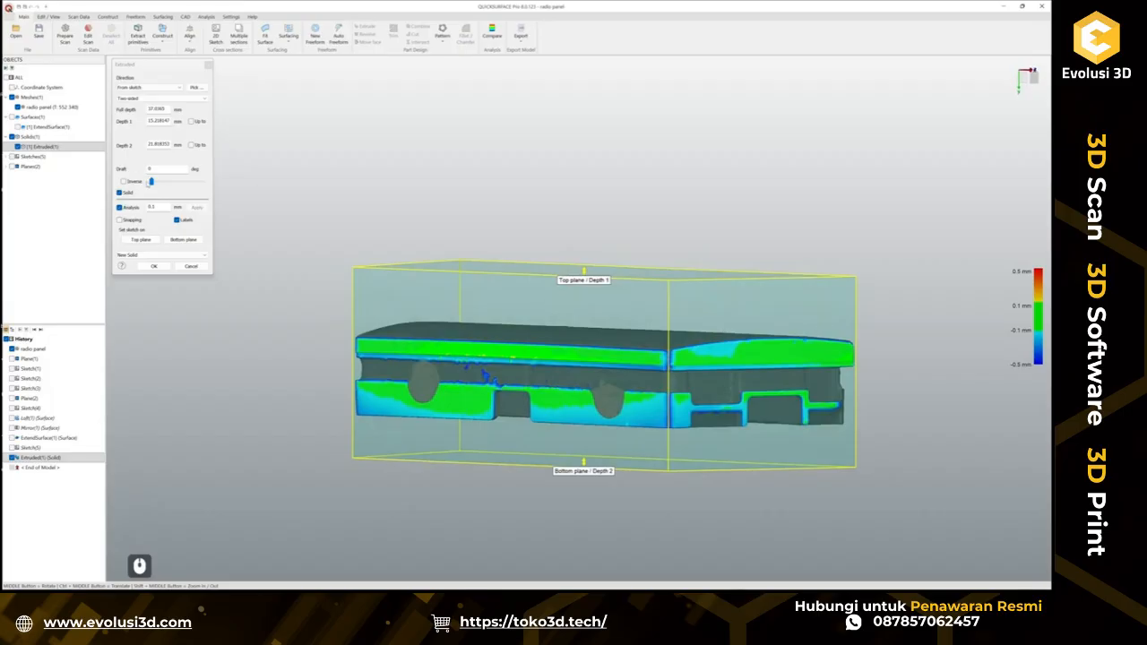
pyautogui.moveTo(150, 183)
pyautogui.mouseDown()
pyautogui.moveTo(139, 185)
pyautogui.moveTo(154, 182)
pyautogui.mouseUp()
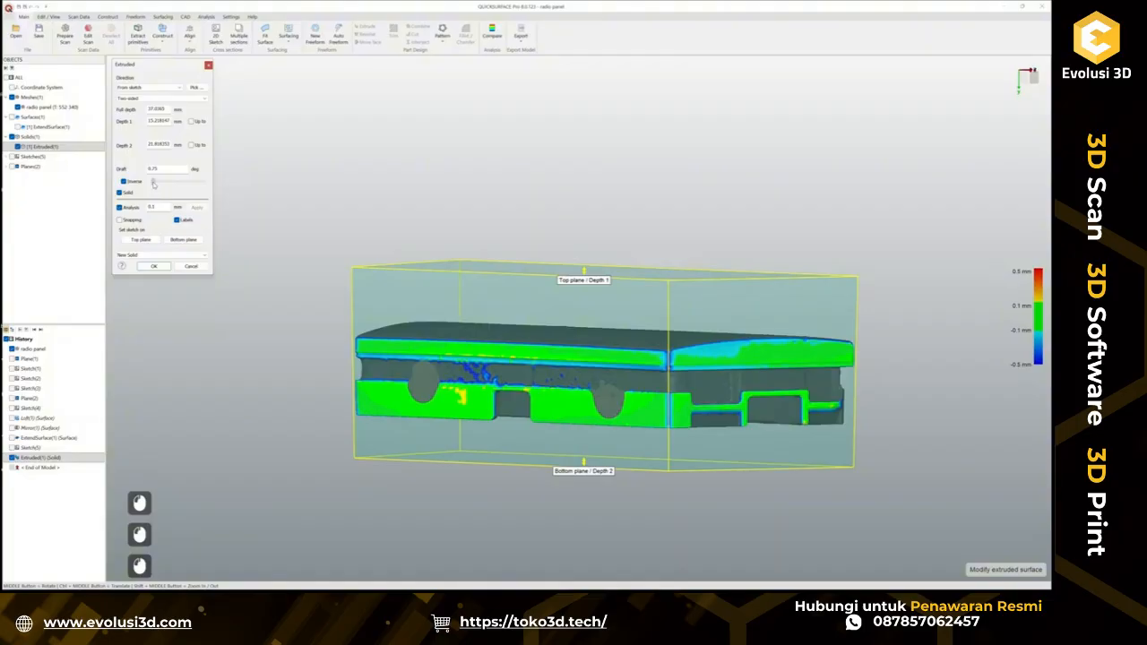
pyautogui.moveTo(650, 338); pyautogui.dragTo(212, 219, button='middle')
pyautogui.moveTo(152, 181); pyautogui.dragTo(152, 182)
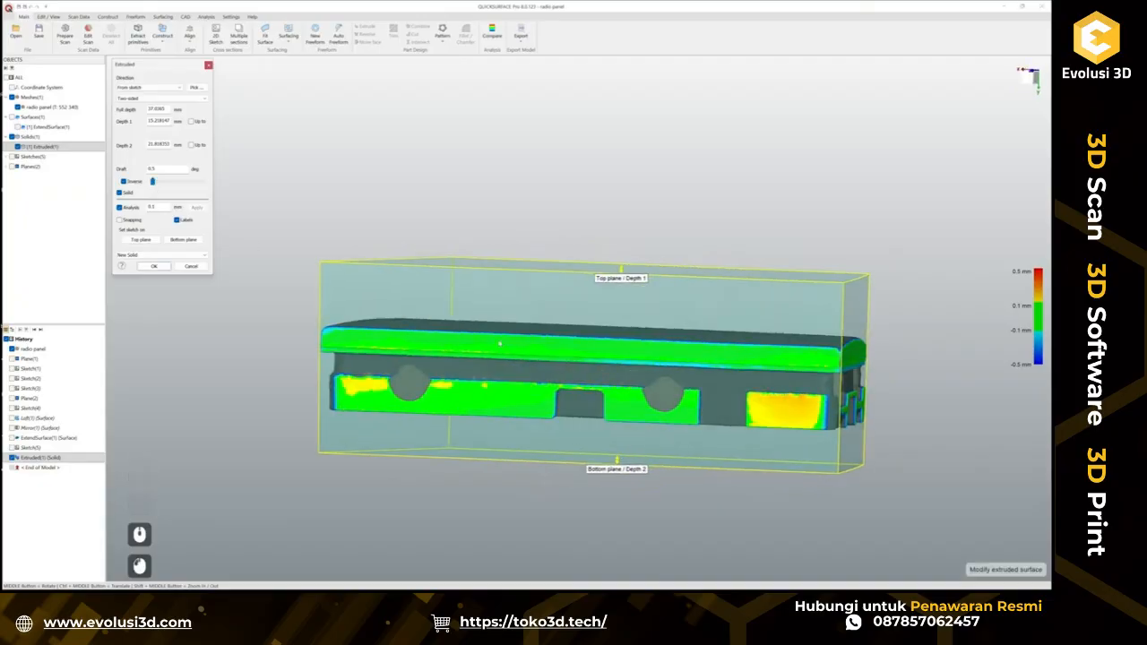
pyautogui.moveTo(499, 343); pyautogui.dragTo(272, 336, button='middle')
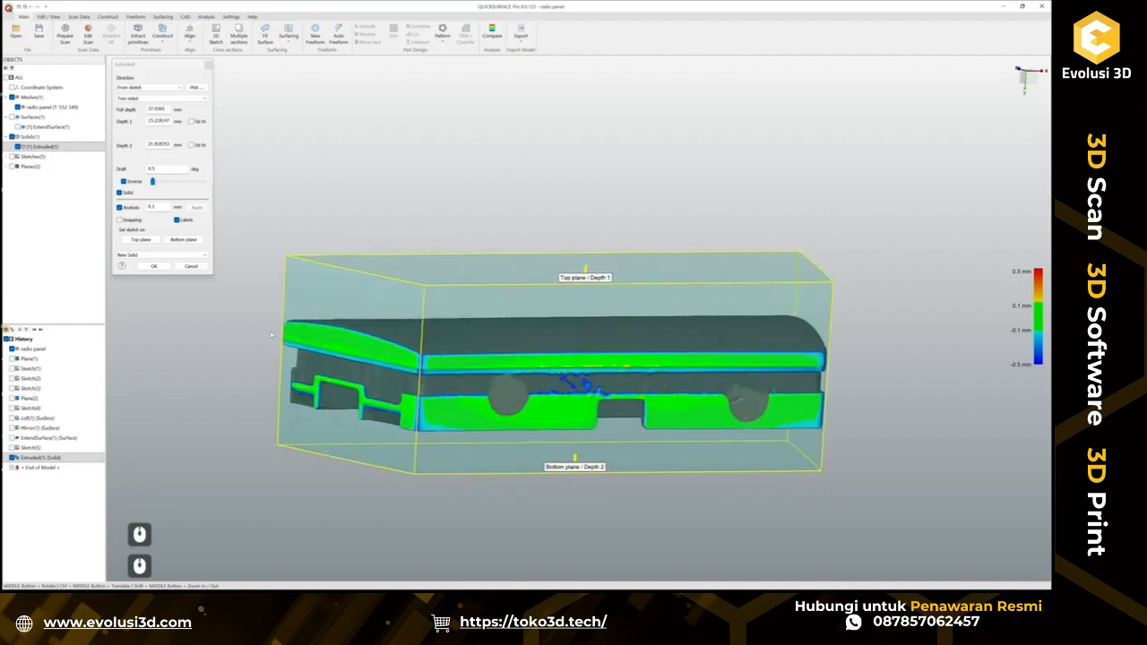
pyautogui.click(153, 267)
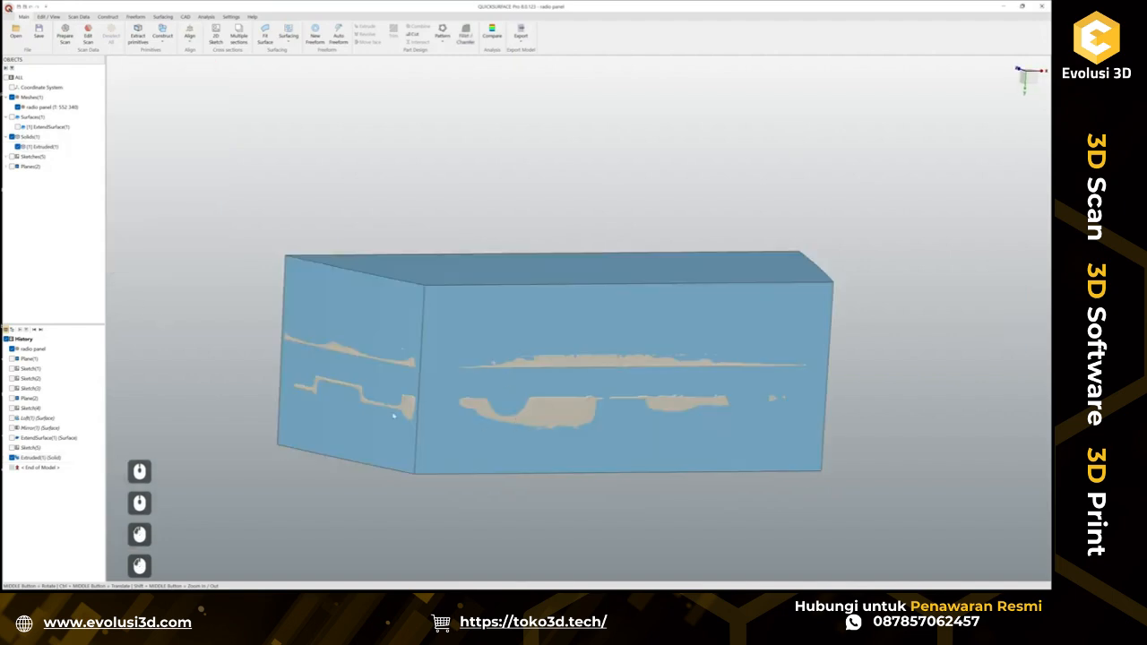
pyautogui.click(40, 458)
pyautogui.rightClick(52, 458)
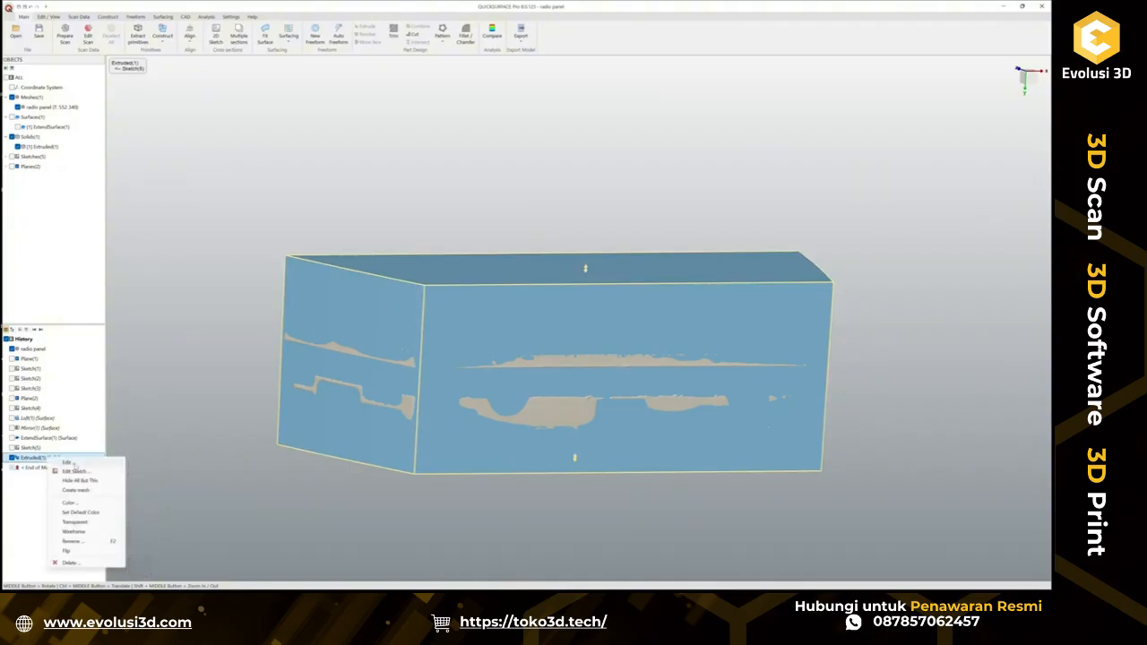
pyautogui.click(176, 362)
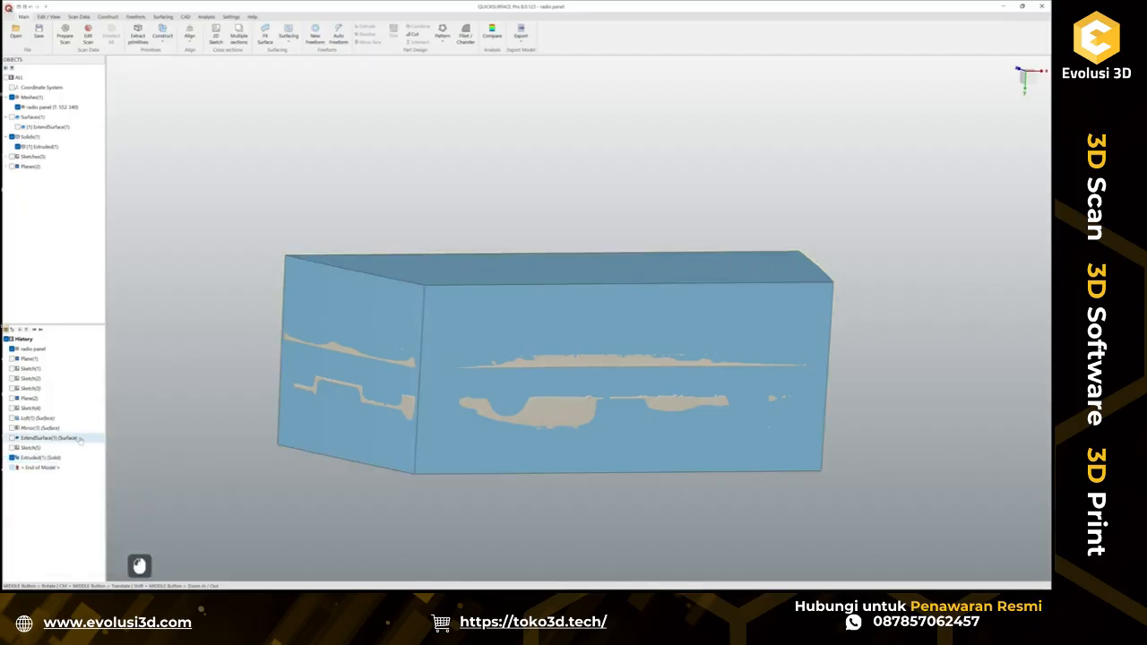
# Trim the extruded solid with the extended curved surface, removing the block portion above it and the surface's overhanging border.
pyautogui.click(11, 438)
pyautogui.click(201, 439)
pyautogui.scroll(-4, 319, 446)
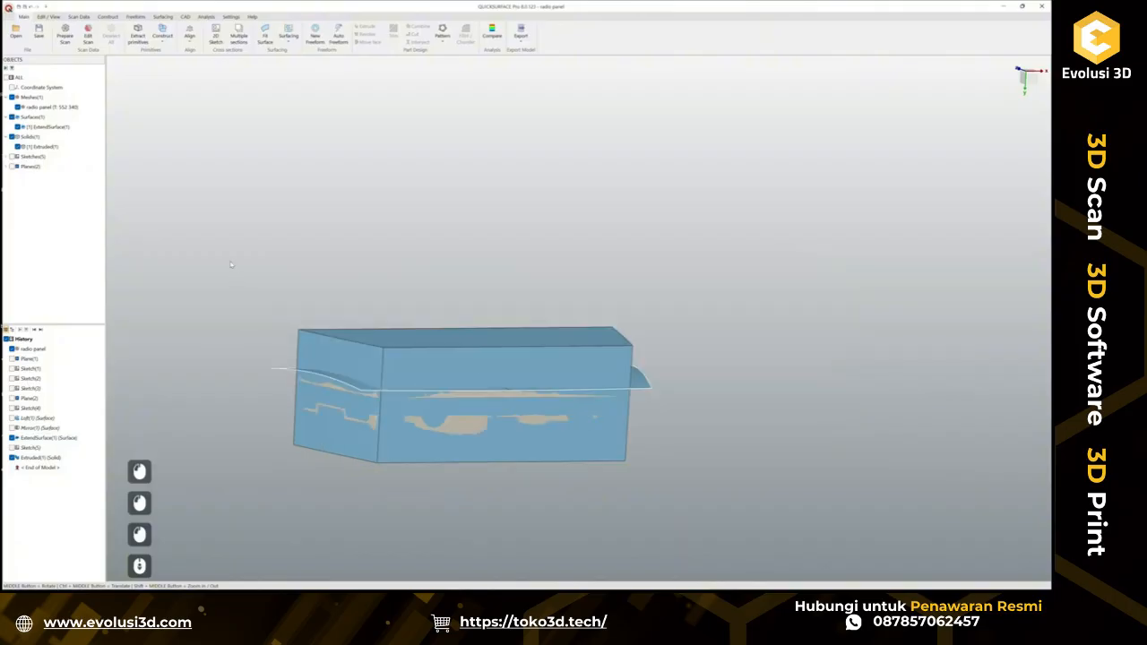
pyautogui.moveTo(231, 261); pyautogui.dragTo(780, 504)
pyautogui.click(793, 495)
pyautogui.click(420, 374)
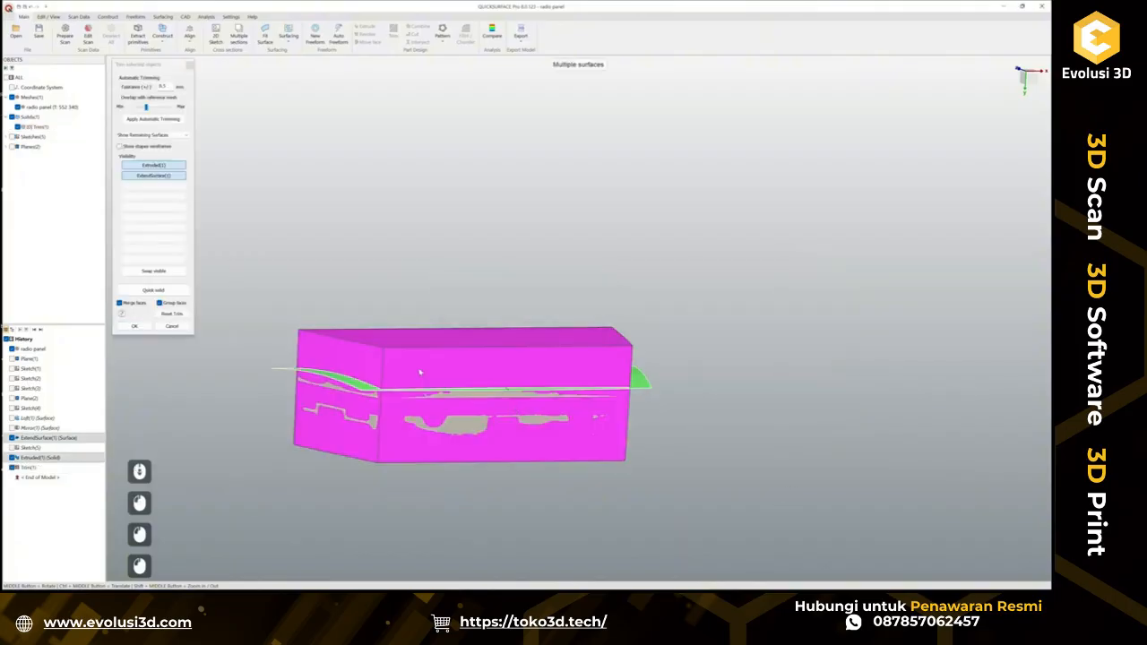
pyautogui.click(281, 370)
pyautogui.hotkey('ctrl', 'z')
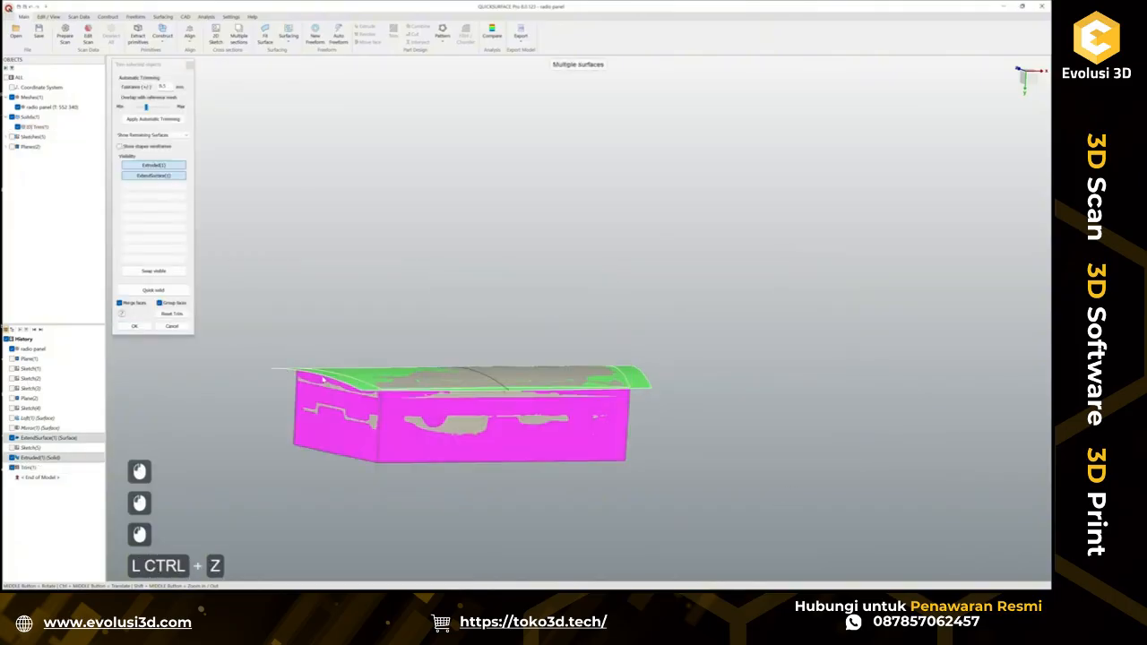
pyautogui.click(326, 377)
pyautogui.click(141, 326)
pyautogui.scroll(3, 385, 413)
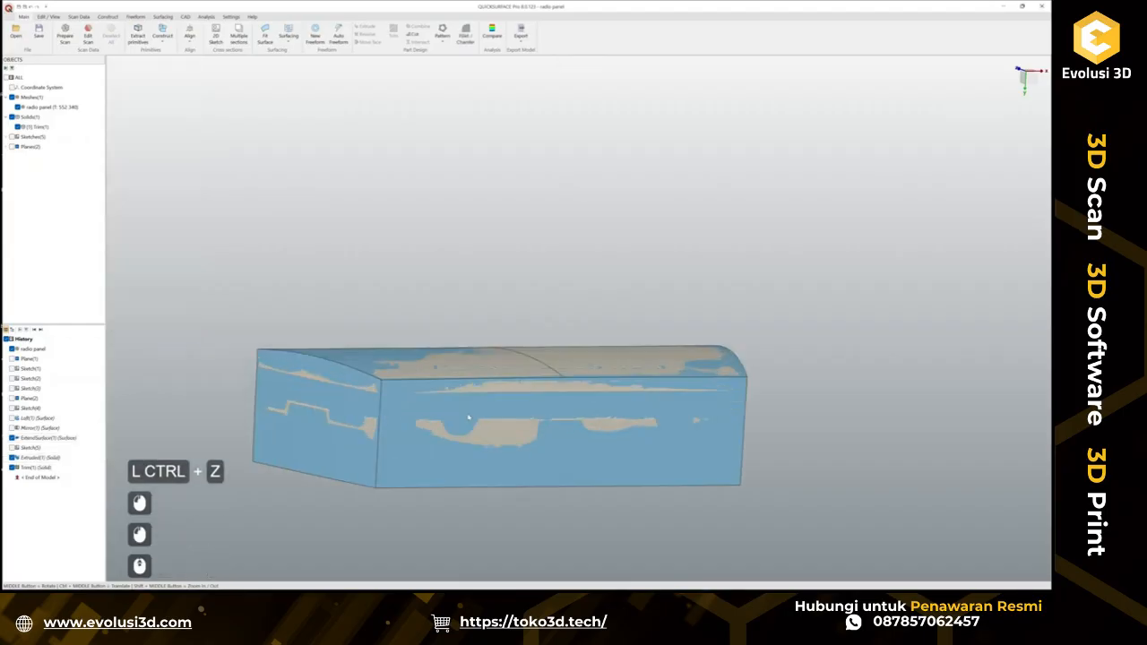
# Edit the extrusion and reduce Depth 2 to about 13.5 mm so its end plane fits the scan's rib ends.
pyautogui.moveTo(468, 415); pyautogui.dragTo(577, 331, button='middle')
pyautogui.rightClick(50, 457)
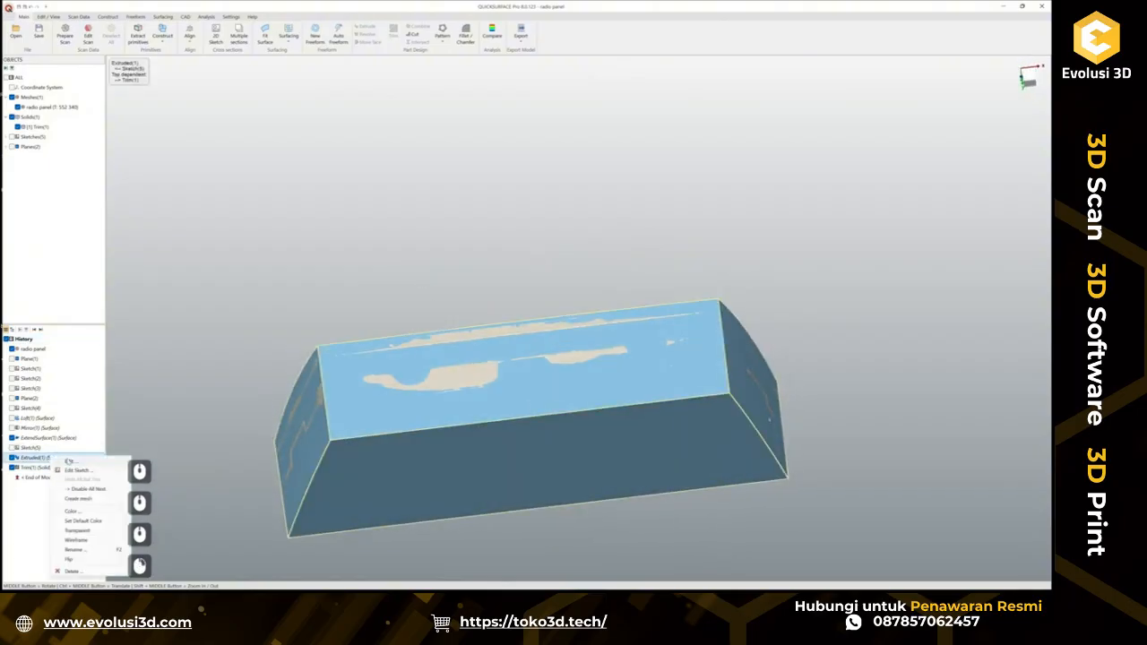
pyautogui.click(72, 462)
pyautogui.moveTo(357, 500); pyautogui.dragTo(512, 396, button='middle')
pyautogui.scroll(3, 513, 396)
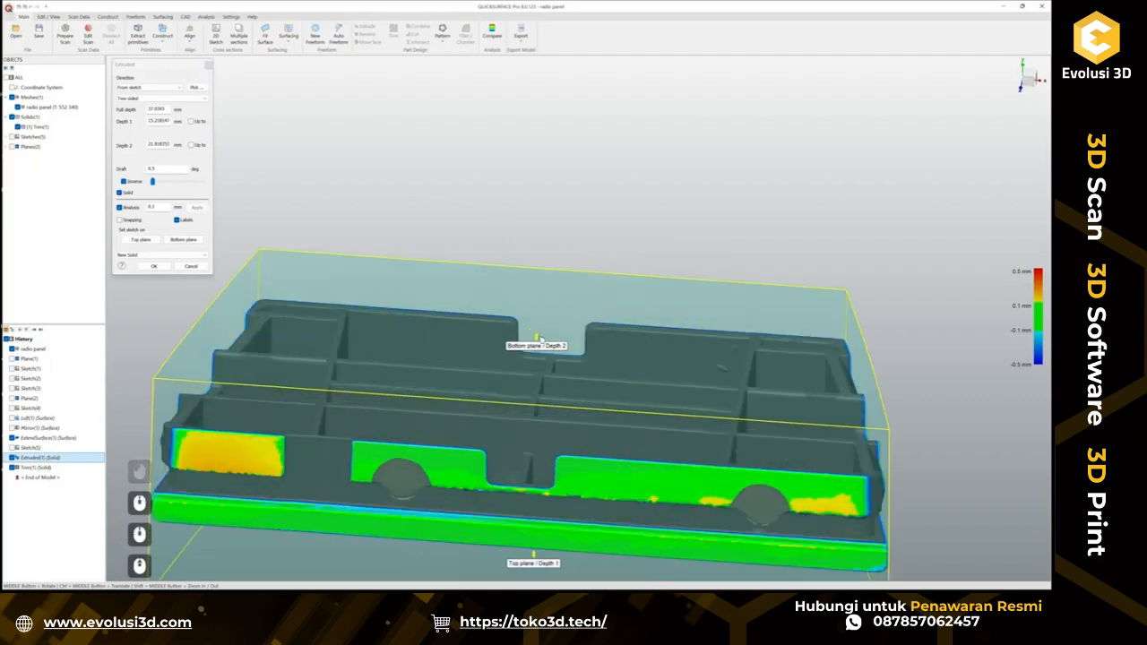
pyautogui.moveTo(539, 338); pyautogui.dragTo(535, 387)
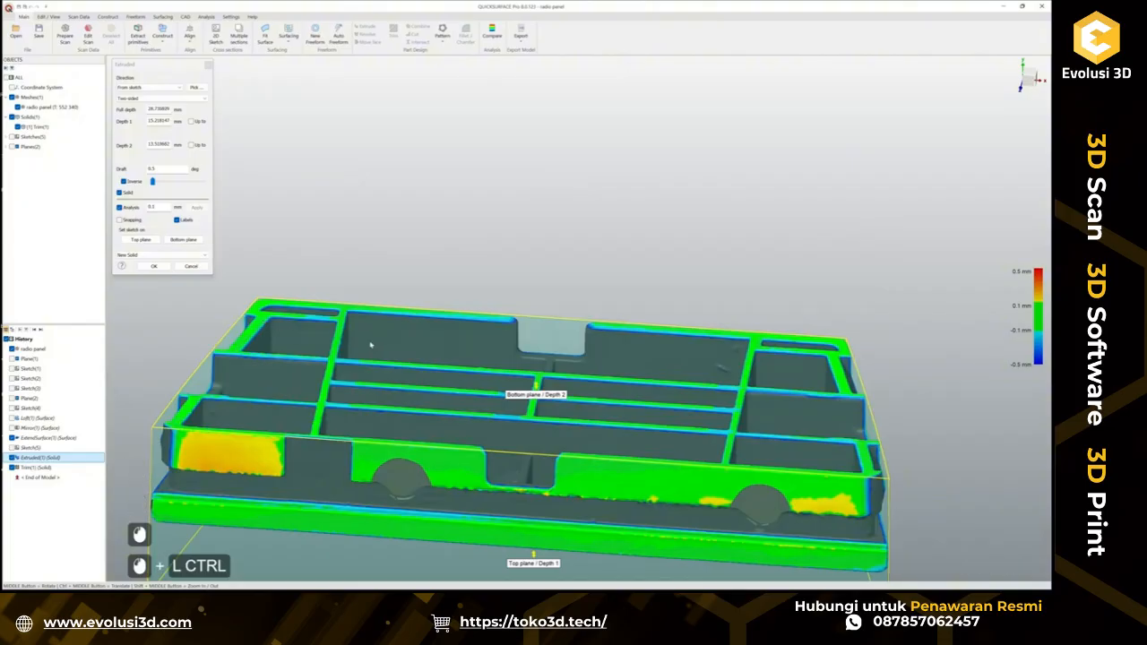
pyautogui.moveTo(470, 376)
pyautogui.mouseDown(button='middle')
pyautogui.moveTo(476, 325)
pyautogui.moveTo(470, 354)
pyautogui.moveTo(491, 375)
pyautogui.mouseUp(button='middle')
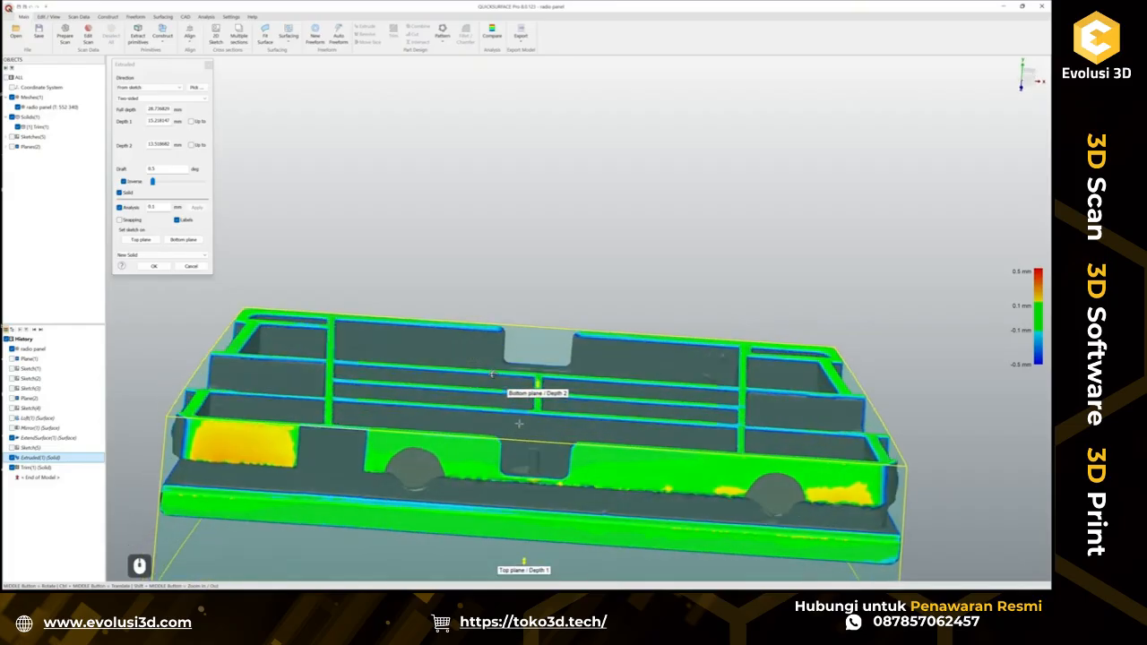
pyautogui.click(156, 267)
pyautogui.scroll(-3, 383, 332)
pyautogui.moveTo(512, 443); pyautogui.dragTo(574, 195, button='middle')
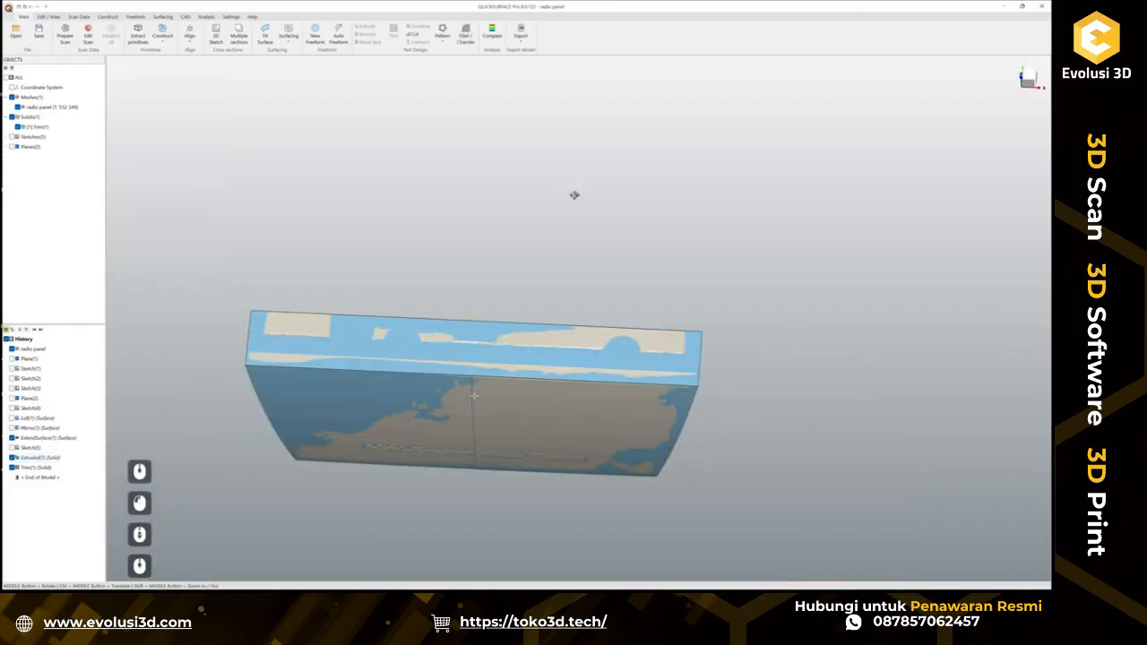
pyautogui.moveTo(560, 444); pyautogui.dragTo(445, 396, button='middle')
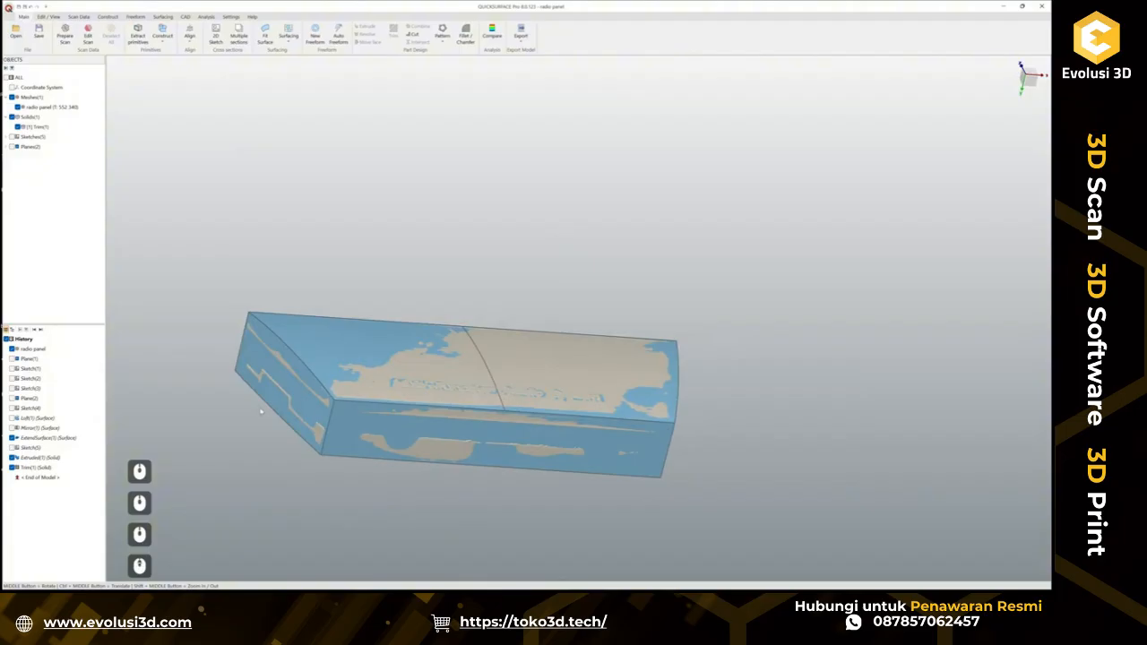
# Hide the trimmed solid, examine the scan's rounded outer edges and corners from several sides, and show the solid again.
pyautogui.scroll(3, 261, 411)
pyautogui.moveTo(400, 362); pyautogui.dragTo(364, 379, button='middle')
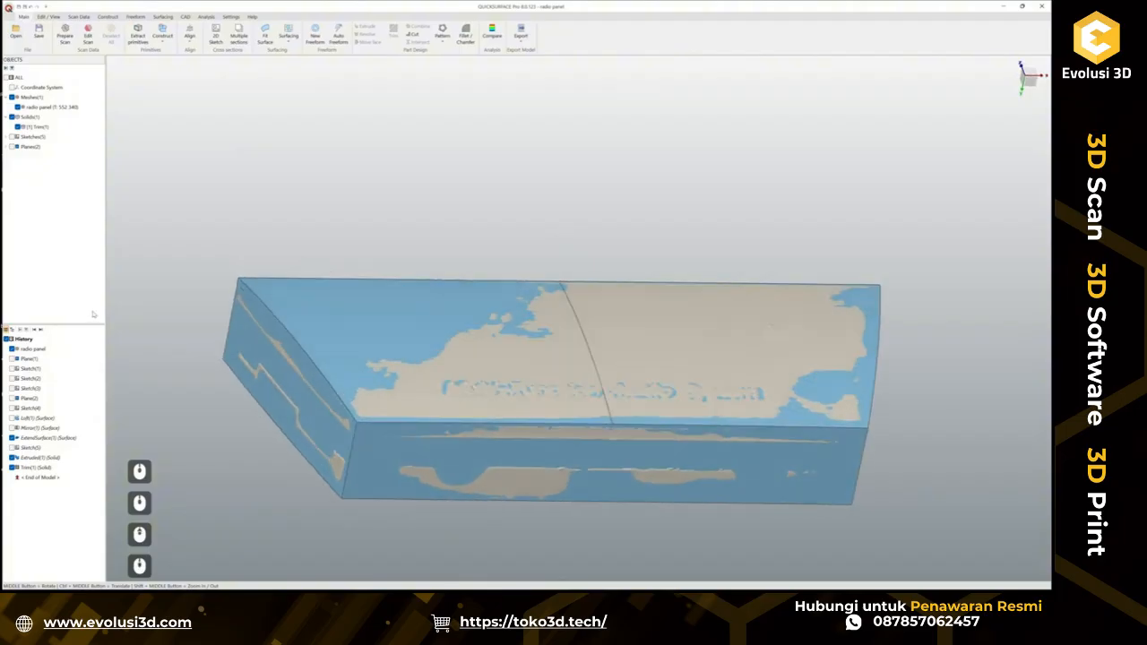
pyautogui.click(18, 126)
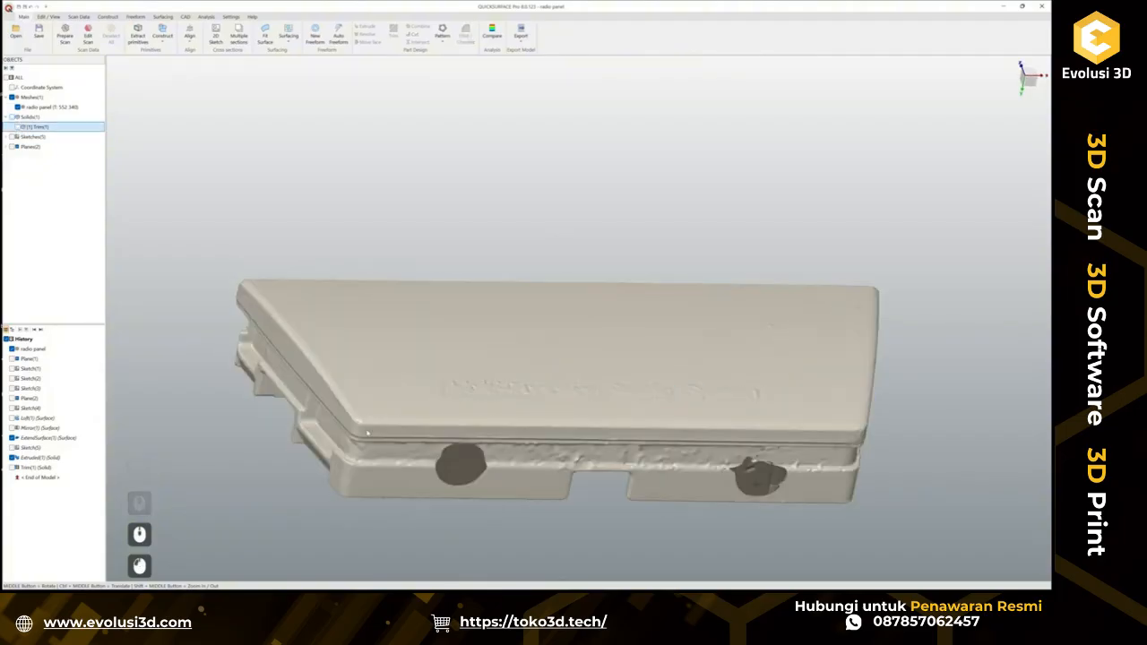
pyautogui.scroll(5, 366, 434)
pyautogui.moveTo(568, 410); pyautogui.dragTo(791, 378, button='middle')
pyautogui.moveTo(534, 363); pyautogui.dragTo(491, 397, button='middle')
pyautogui.scroll(2, 626, 427)
pyautogui.scroll(-4, 191, 375)
pyautogui.scroll(1, 414, 371)
pyautogui.moveTo(414, 371); pyautogui.dragTo(294, 301, button='middle')
pyautogui.keyDown('ctrl'); pyautogui.moveTo(294, 300); pyautogui.dragTo(373, 333, button='middle'); pyautogui.keyUp('ctrl')
pyautogui.scroll(2, 374, 333)
pyautogui.moveTo(542, 333); pyautogui.dragTo(489, 259, button='middle')
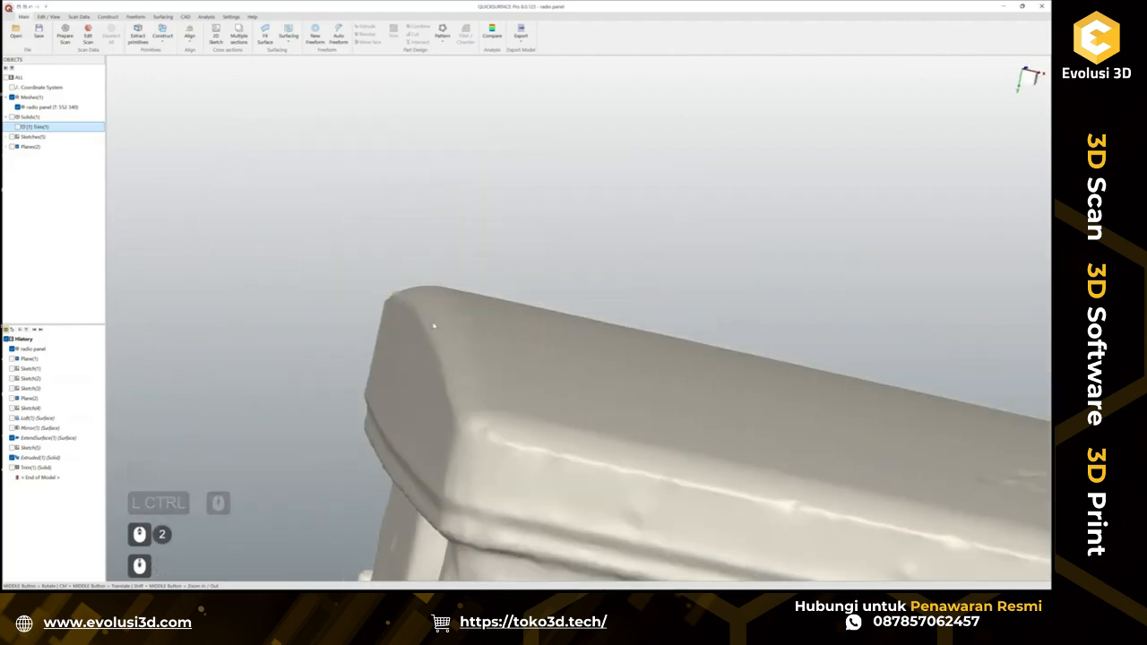
pyautogui.moveTo(433, 324); pyautogui.dragTo(382, 340, button='middle')
pyautogui.scroll(-2, 580, 367)
pyautogui.scroll(4, 627, 405)
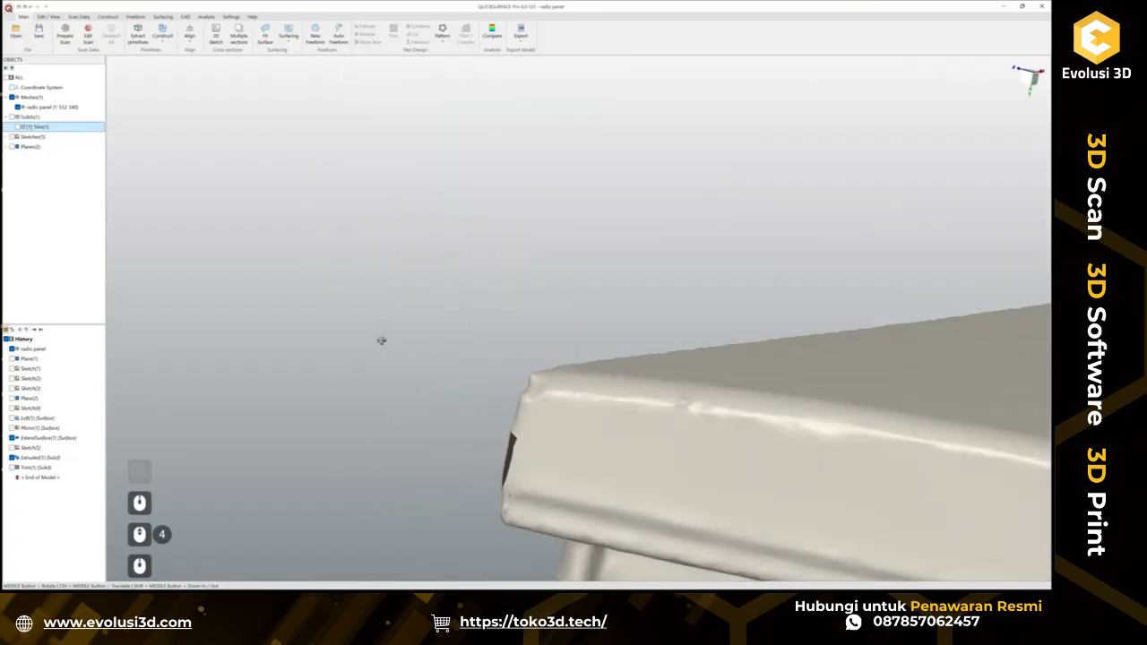
pyautogui.scroll(-2, 382, 341)
pyautogui.keyDown('ctrl'); pyautogui.moveTo(533, 392); pyautogui.dragTo(299, 338, button='middle'); pyautogui.keyUp('ctrl')
pyautogui.moveTo(733, 395)
pyautogui.mouseDown(button='middle')
pyautogui.moveTo(526, 384)
pyautogui.moveTo(544, 307)
pyautogui.moveTo(474, 340)
pyautogui.moveTo(586, 383)
pyautogui.moveTo(665, 364)
pyautogui.moveTo(816, 369)
pyautogui.moveTo(699, 367)
pyautogui.moveTo(718, 347)
pyautogui.mouseUp(button='middle')
pyautogui.scroll(-5, 755, 372)
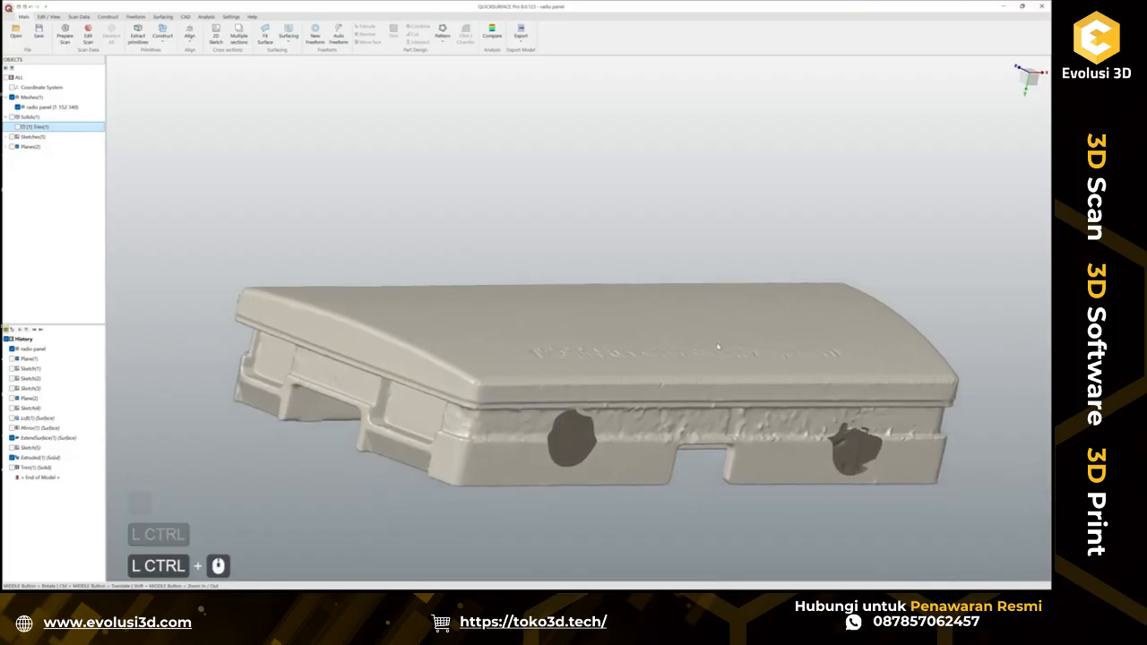
pyautogui.moveTo(651, 313); pyautogui.dragTo(612, 313, button='middle')
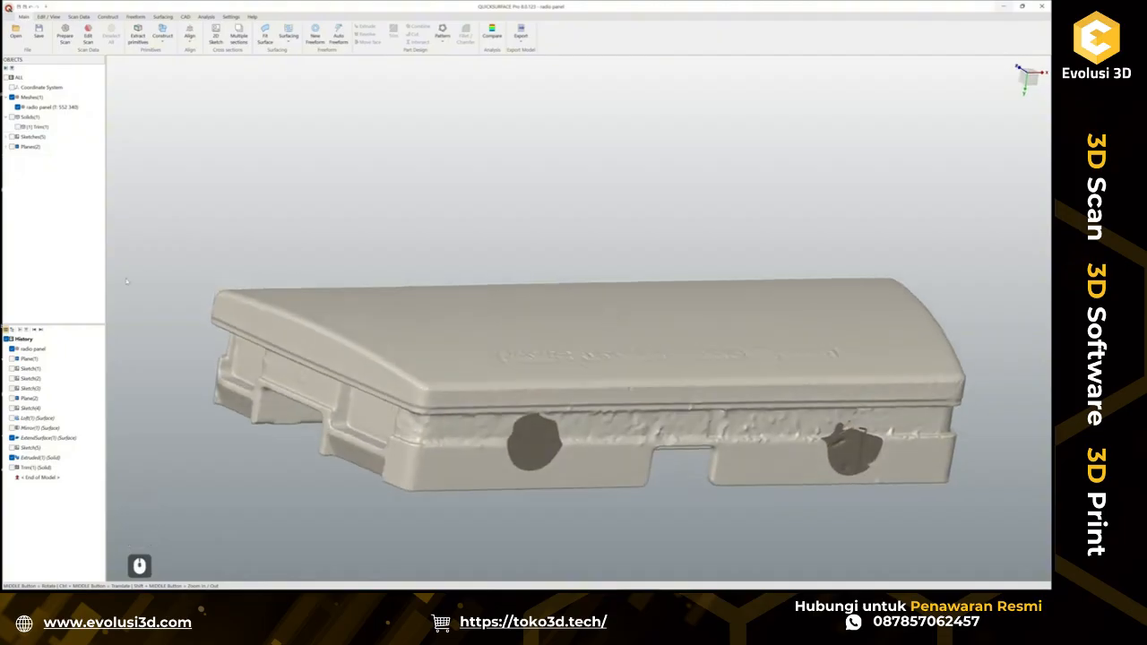
pyautogui.click(17, 126)
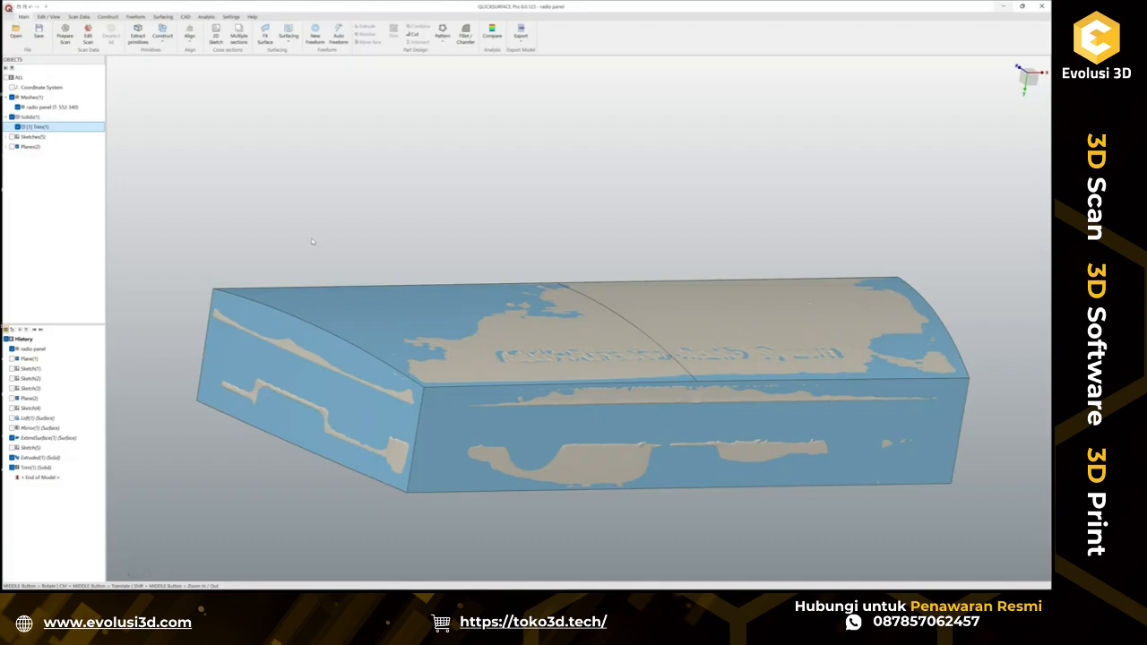
# Duplicate one long side face and both short slanted side faces of the trimmed solid as a surface.
pyautogui.click(339, 422)
pyautogui.keyDown('ctrl'); pyautogui.click(430, 440); pyautogui.keyUp('ctrl')
pyautogui.moveTo(611, 440); pyautogui.dragTo(773, 441, button='middle')
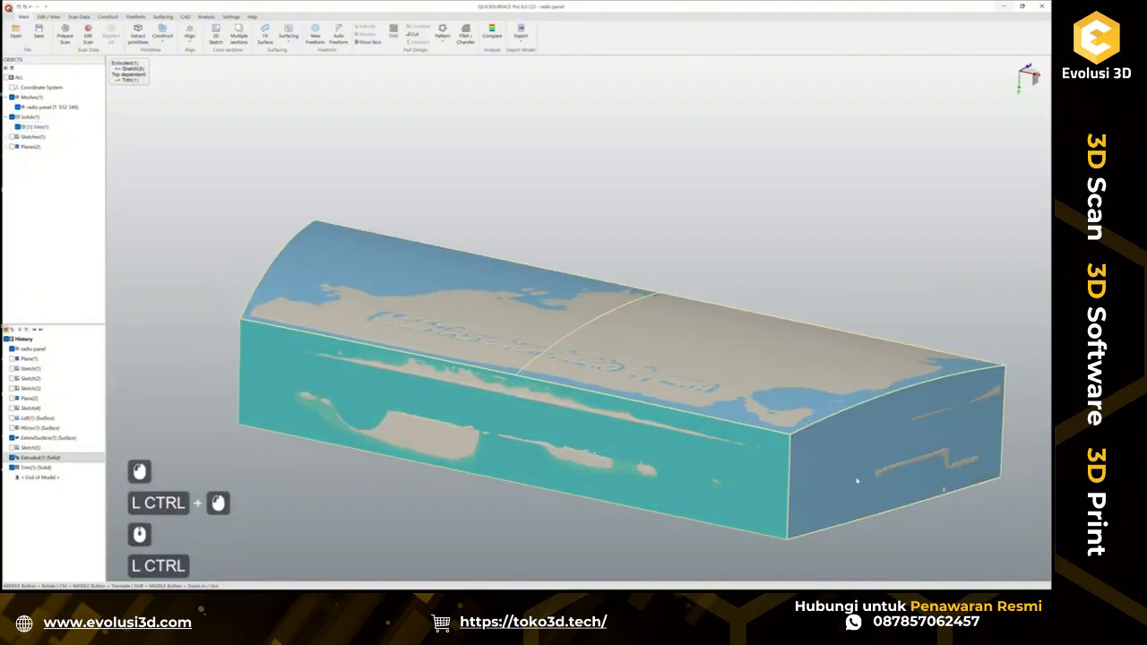
pyautogui.keyDown('ctrl'); pyautogui.click(857, 481); pyautogui.keyUp('ctrl')
pyautogui.click(163, 17)
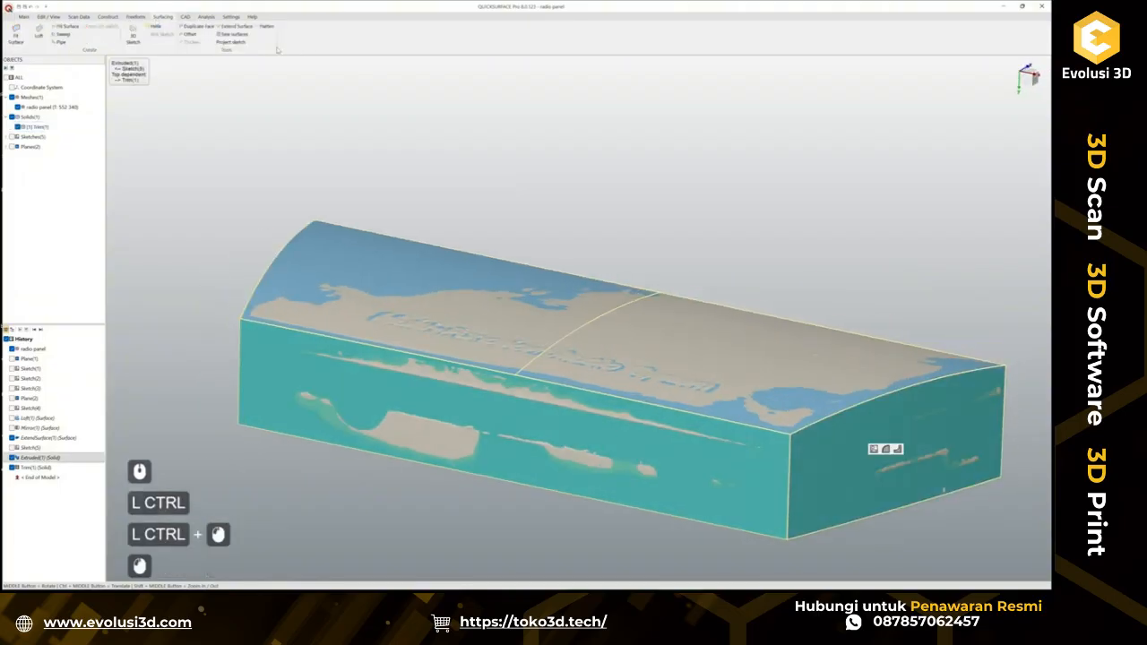
pyautogui.click(199, 26)
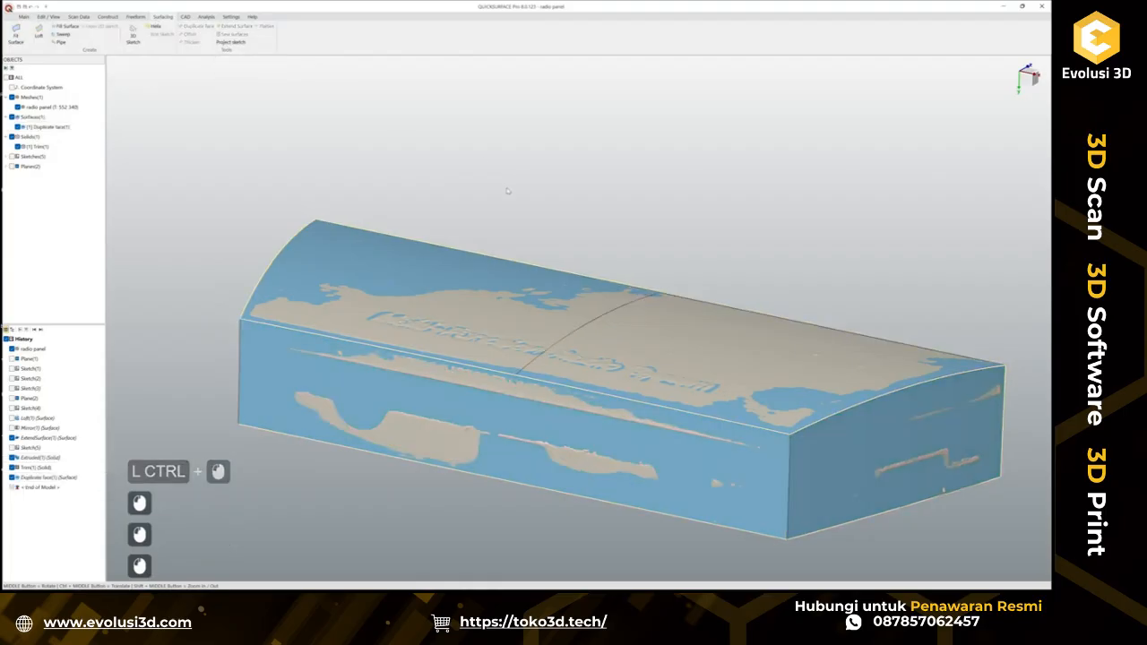
# Duplicate both halves of the trimmed solid's curved outer face as a new surface.
pyautogui.moveTo(308, 299); pyautogui.dragTo(360, 293, button='middle')
pyautogui.click(360, 293)
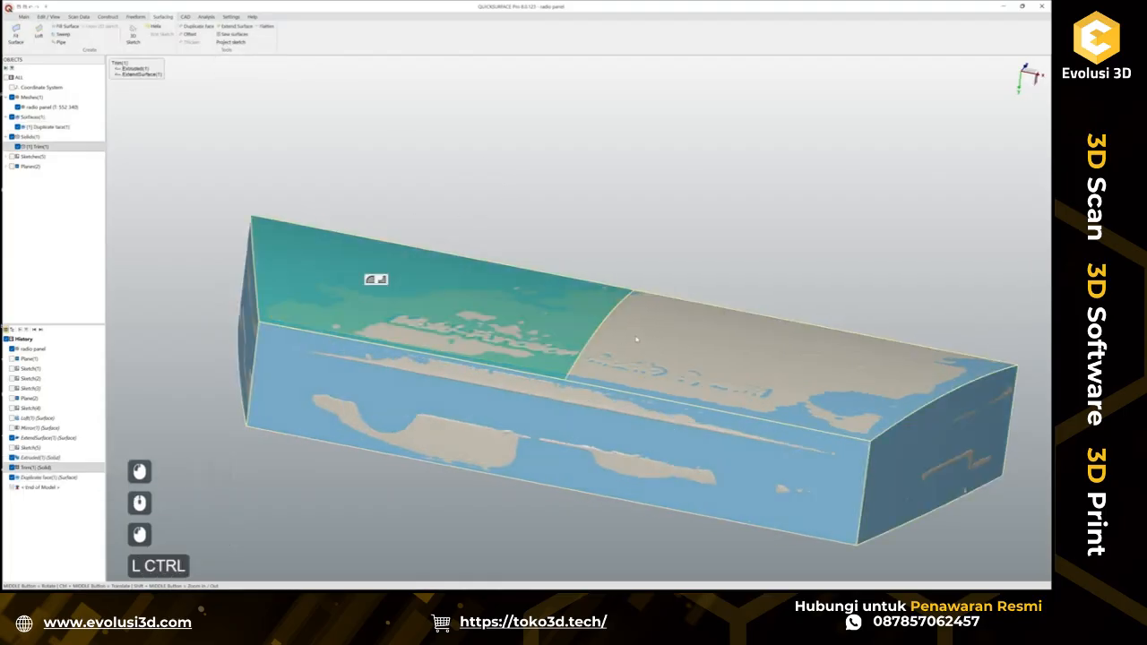
pyautogui.keyDown('ctrl'); pyautogui.click(638, 340); pyautogui.keyUp('ctrl')
pyautogui.click(201, 27)
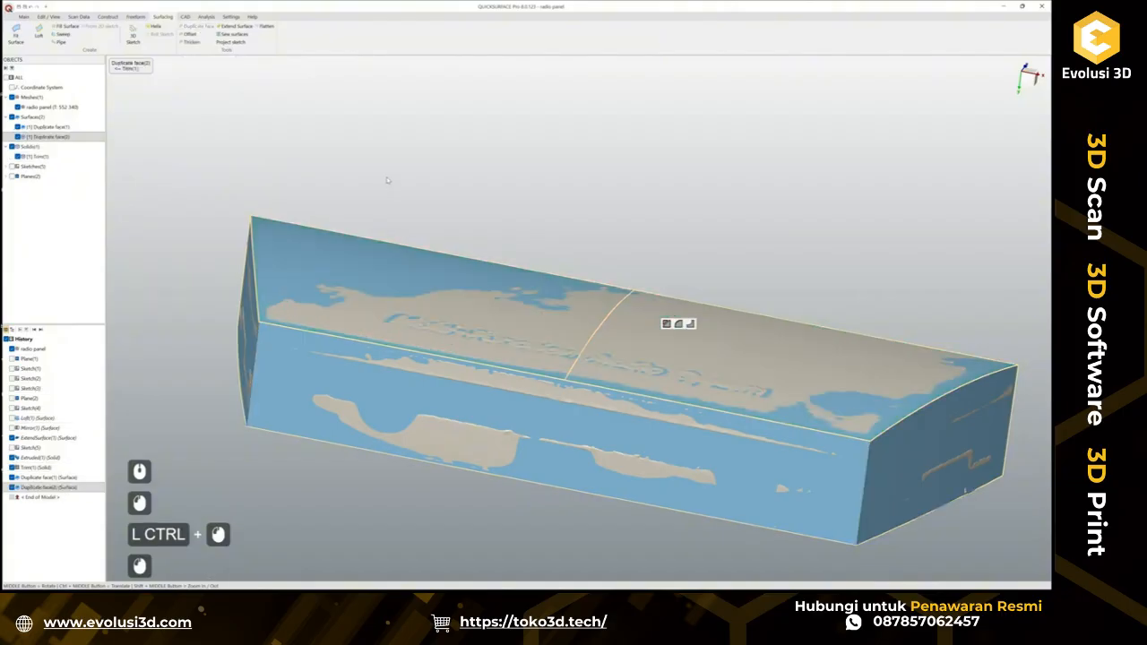
# Hide the trimmed solid and the duplicated side-face surface, leaving the duplicated curved surface shown with the scan.
pyautogui.click(18, 157)
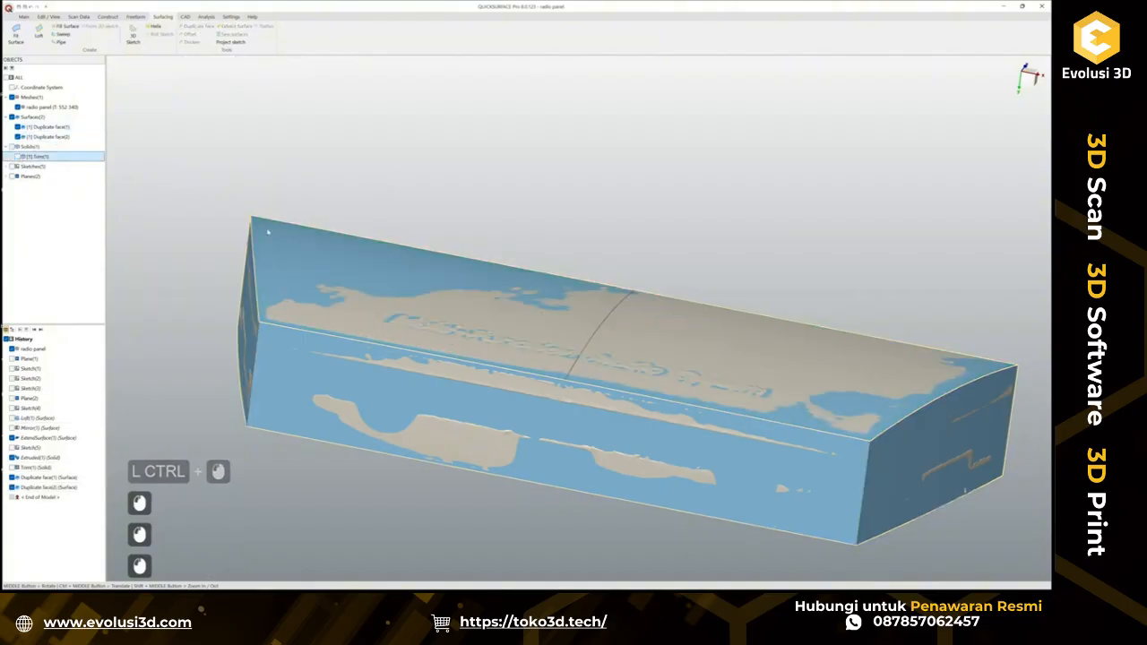
pyautogui.moveTo(433, 356); pyautogui.dragTo(358, 353, button='middle')
pyautogui.click(448, 413)
pyautogui.rightClick(434, 425)
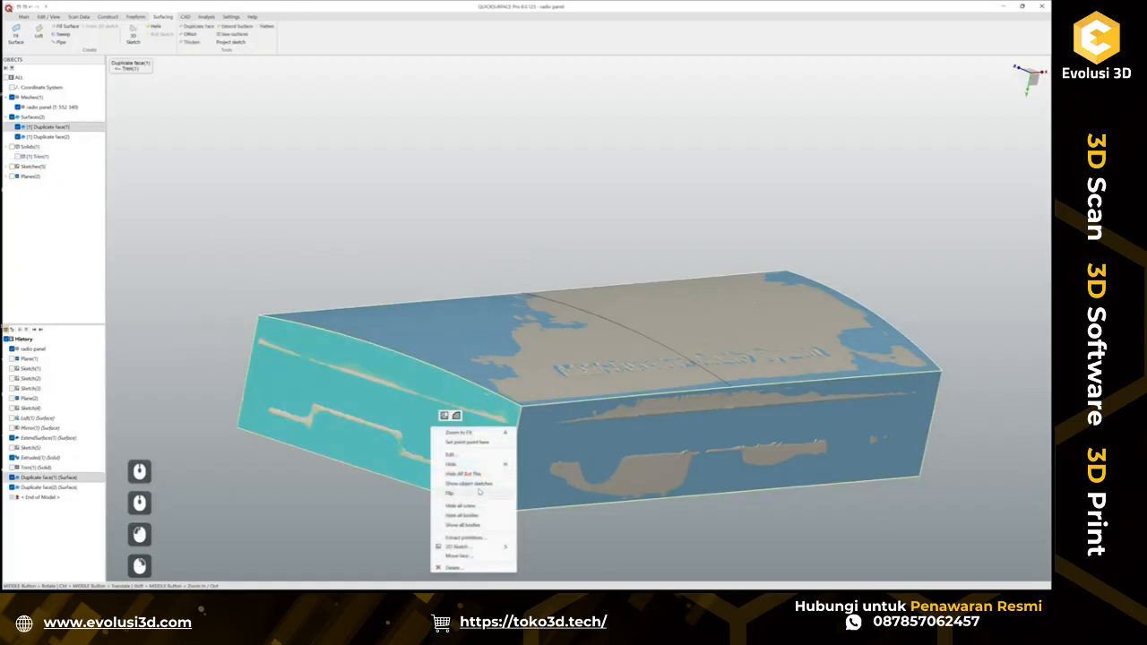
pyautogui.click(475, 465)
pyautogui.scroll(3, 529, 457)
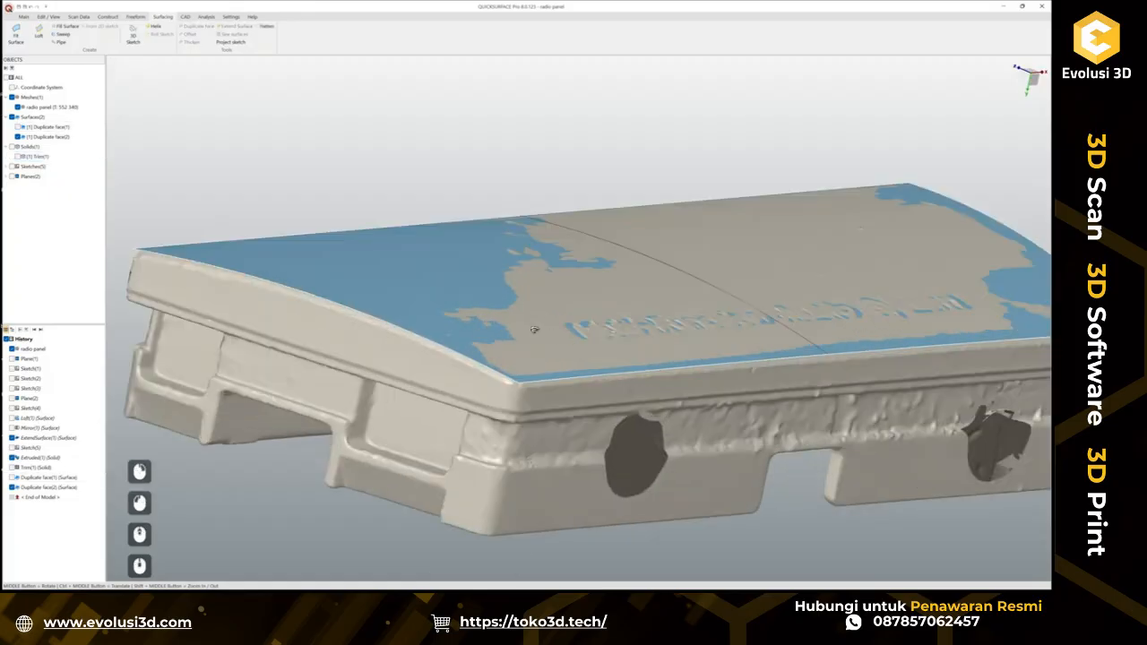
# Offset the duplicated curved surface inward by 0.6 mm and compare its edges with the scan's rounded corners at both ends.
pyautogui.moveTo(534, 330); pyautogui.dragTo(466, 297, button='middle')
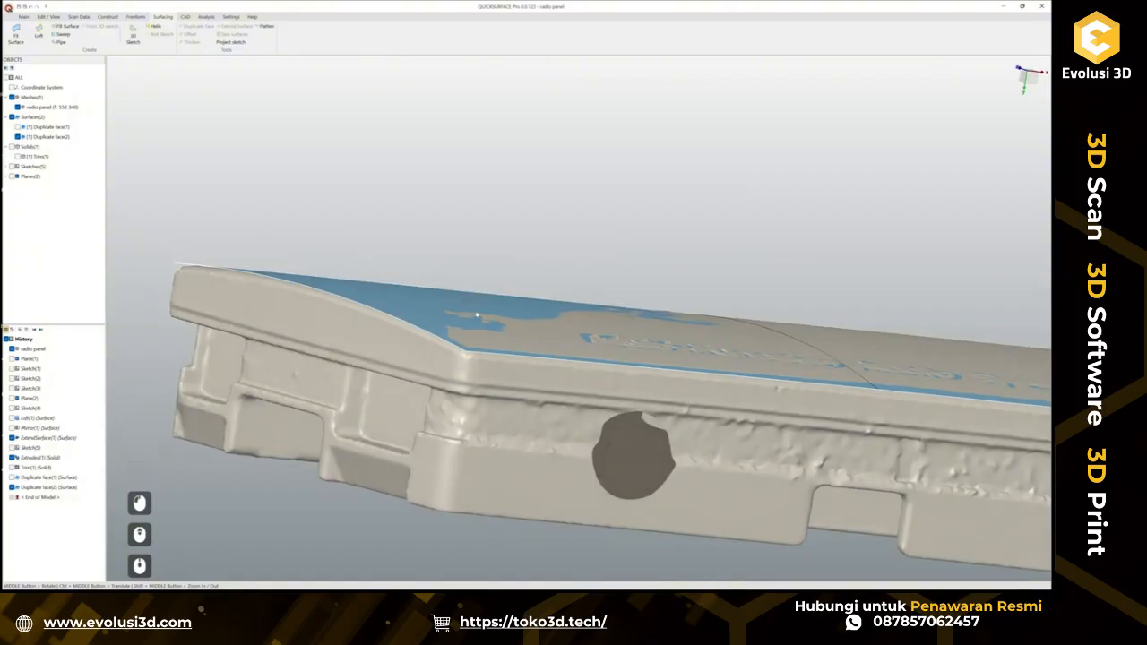
pyautogui.click(477, 314)
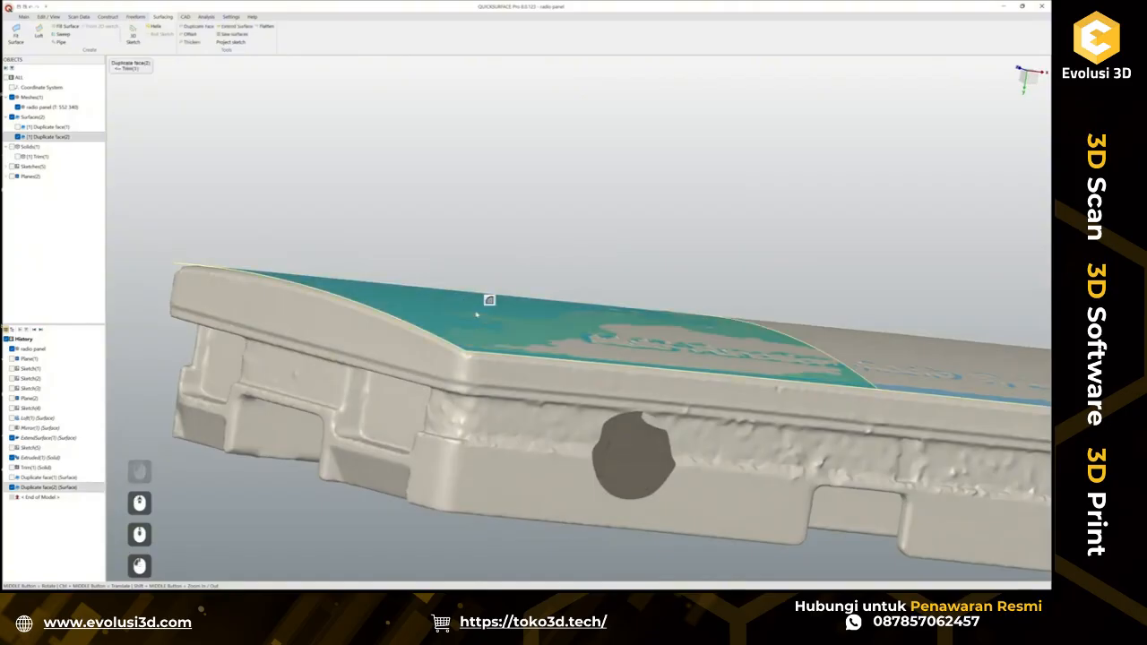
pyautogui.click(433, 270)
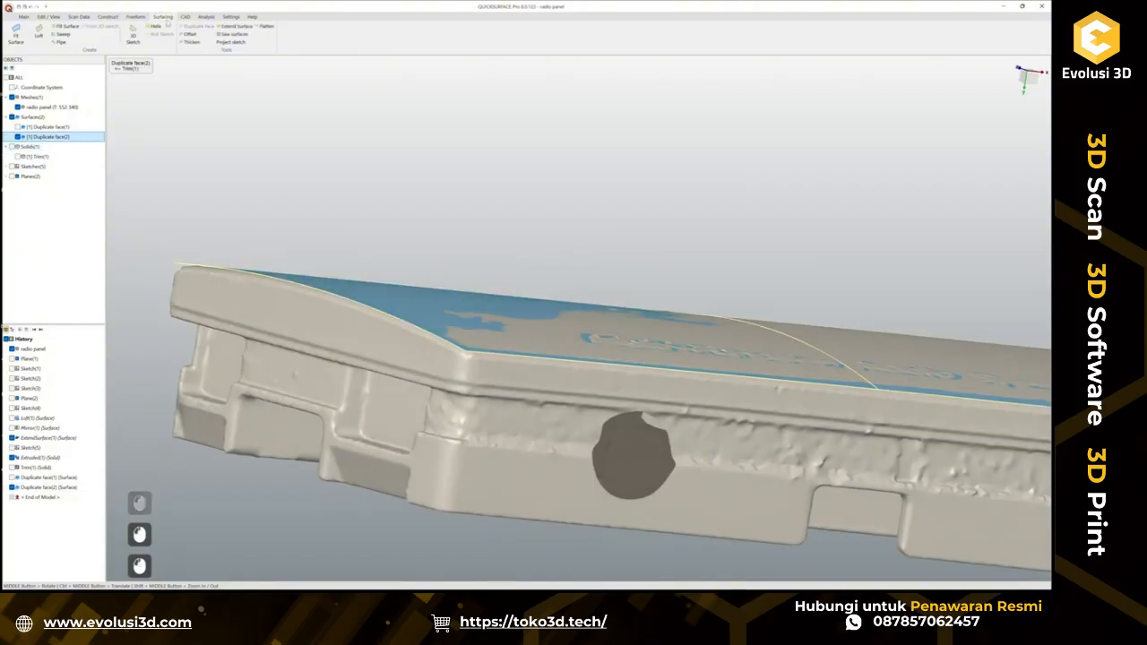
pyautogui.click(190, 34)
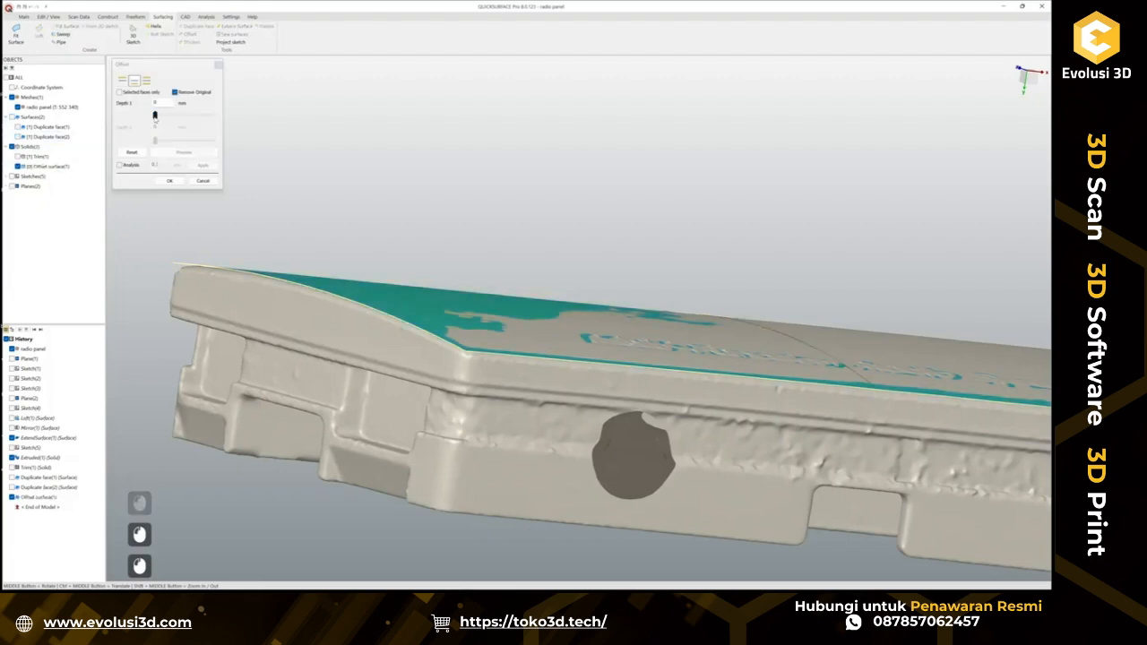
pyautogui.moveTo(155, 116); pyautogui.dragTo(159, 119)
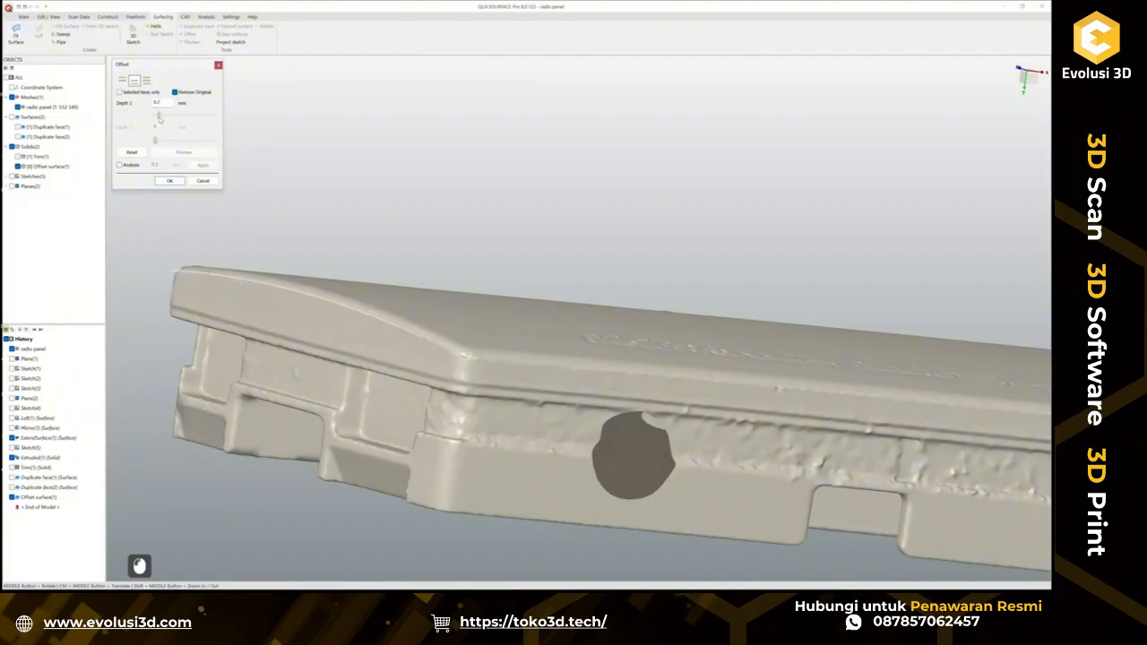
pyautogui.scroll(3, 482, 351)
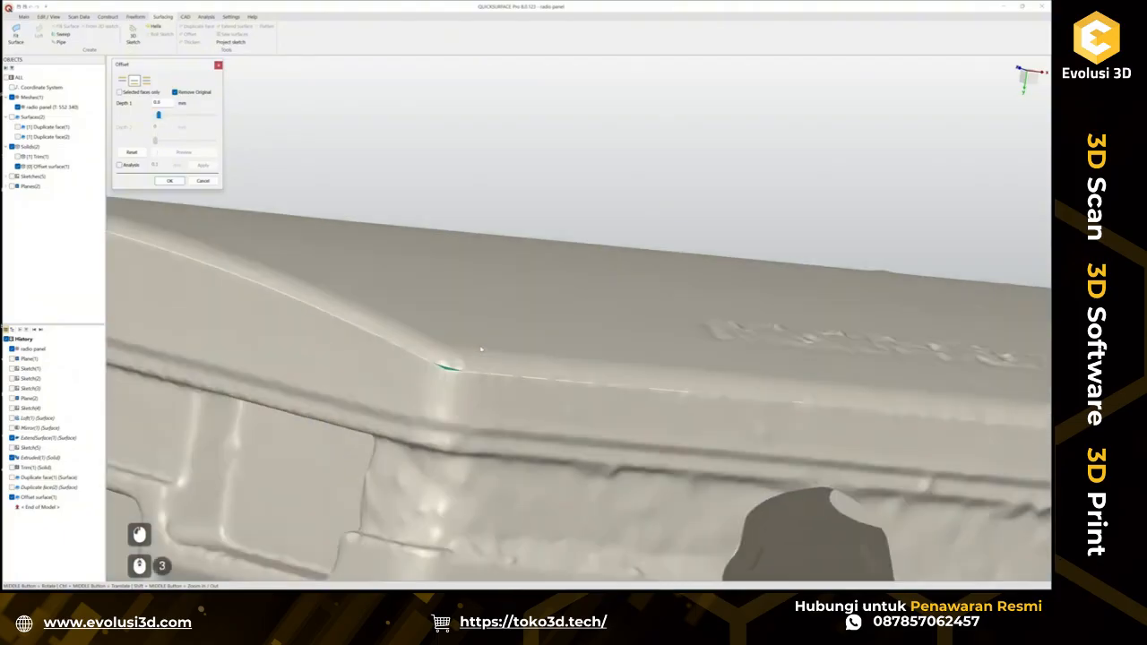
pyautogui.moveTo(472, 349); pyautogui.dragTo(332, 332, button='middle')
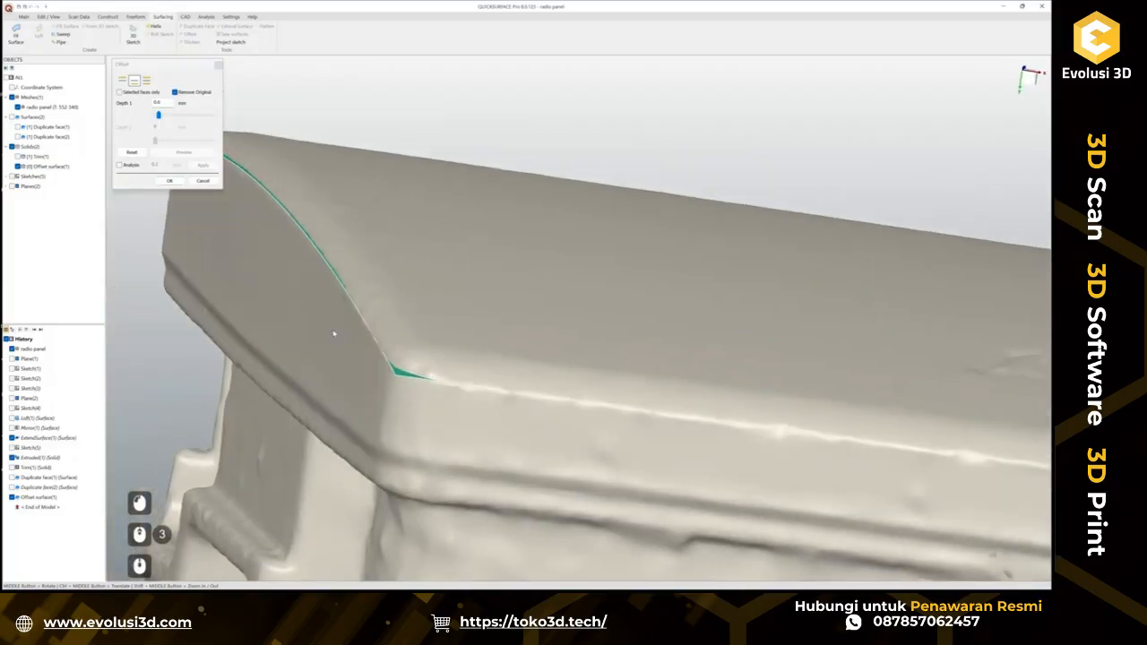
pyautogui.scroll(-3, 334, 332)
pyautogui.keyDown('ctrl'); pyautogui.moveTo(761, 386); pyautogui.dragTo(502, 345, button='middle'); pyautogui.keyUp('ctrl')
pyautogui.keyDown('ctrl'); pyautogui.moveTo(771, 384); pyautogui.dragTo(502, 346, button='middle'); pyautogui.keyUp('ctrl')
pyautogui.keyDown('ctrl'); pyautogui.moveTo(762, 381); pyautogui.dragTo(452, 347, button='middle'); pyautogui.keyUp('ctrl')
pyautogui.scroll(3, 742, 355)
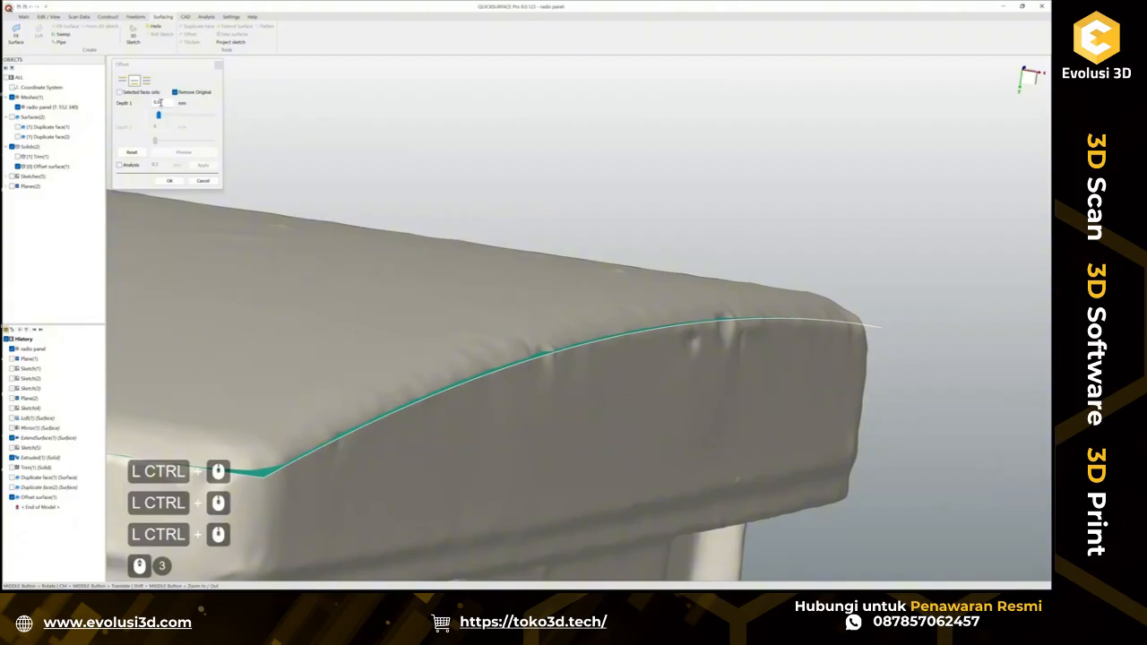
# Try offset depths of 0.7 mm and 0.65 mm for the curved surface against the rounded end edge.
pyautogui.moveTo(162, 102); pyautogui.dragTo(158, 102)
pyautogui.write('7')
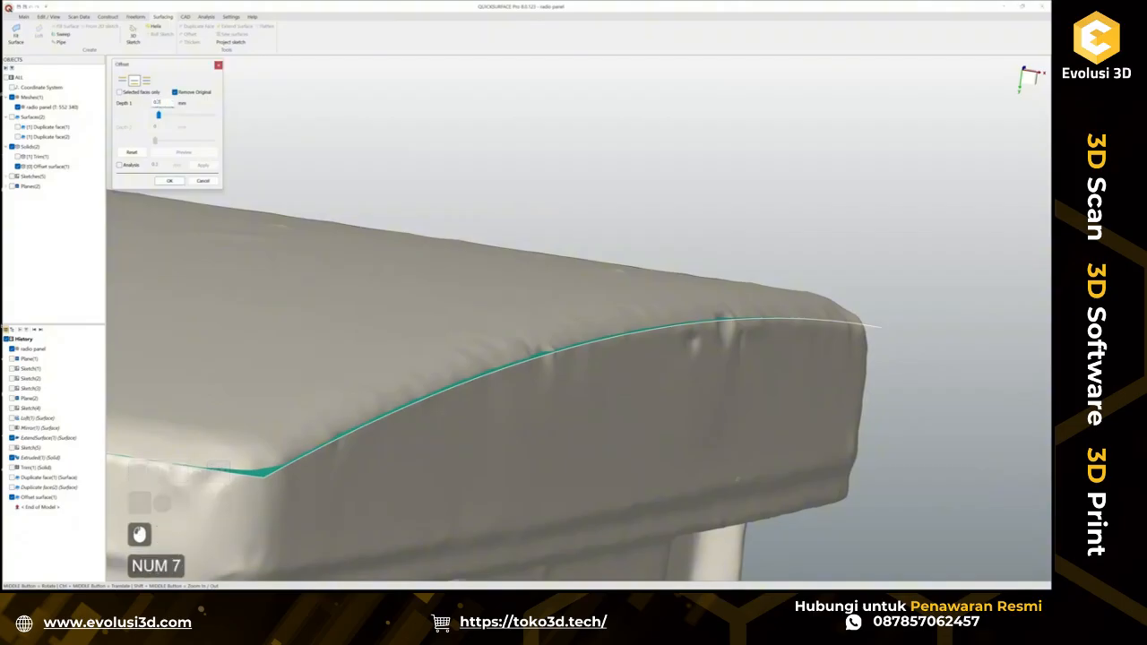
pyautogui.press('Return')
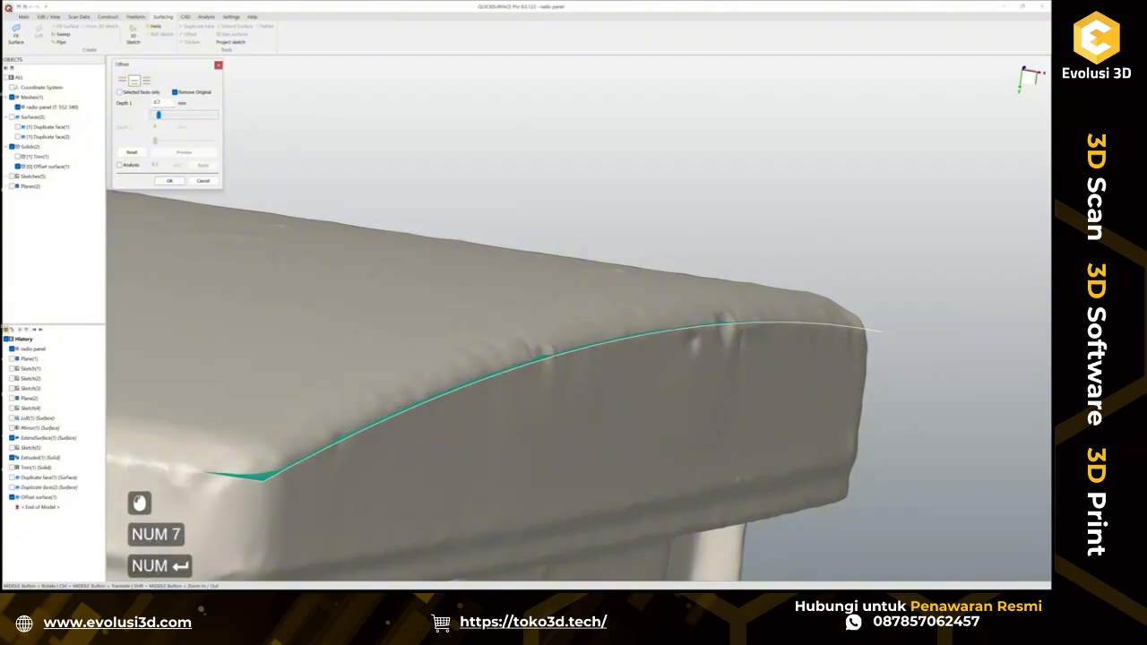
pyautogui.moveTo(446, 274); pyautogui.dragTo(635, 320, button='middle')
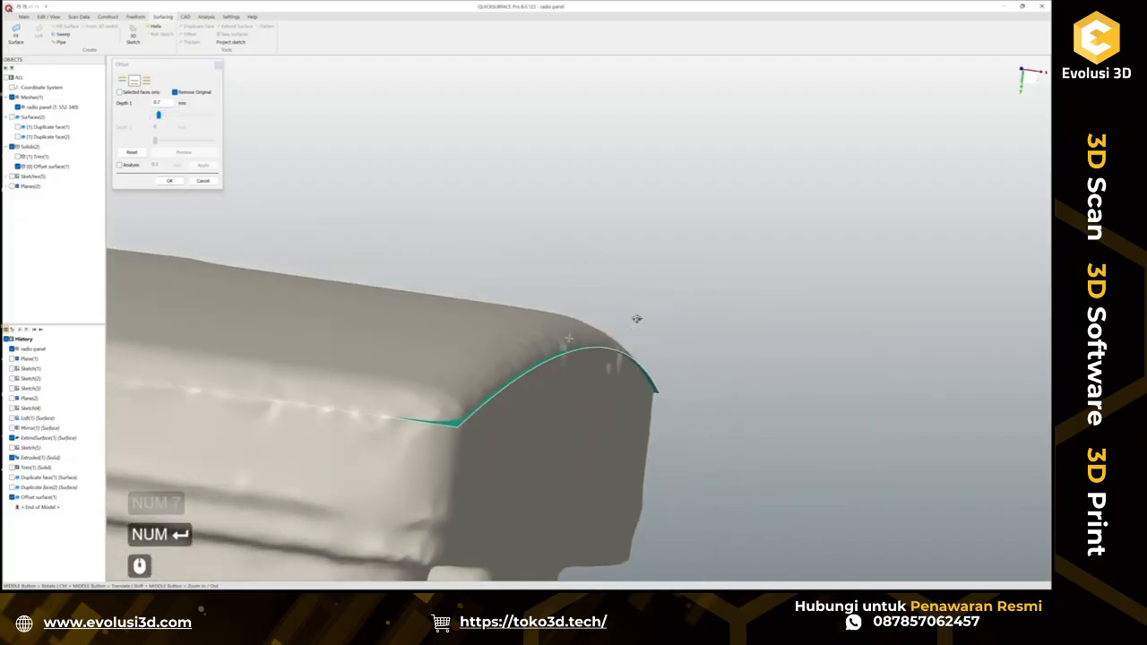
pyautogui.doubleClick(158, 102)
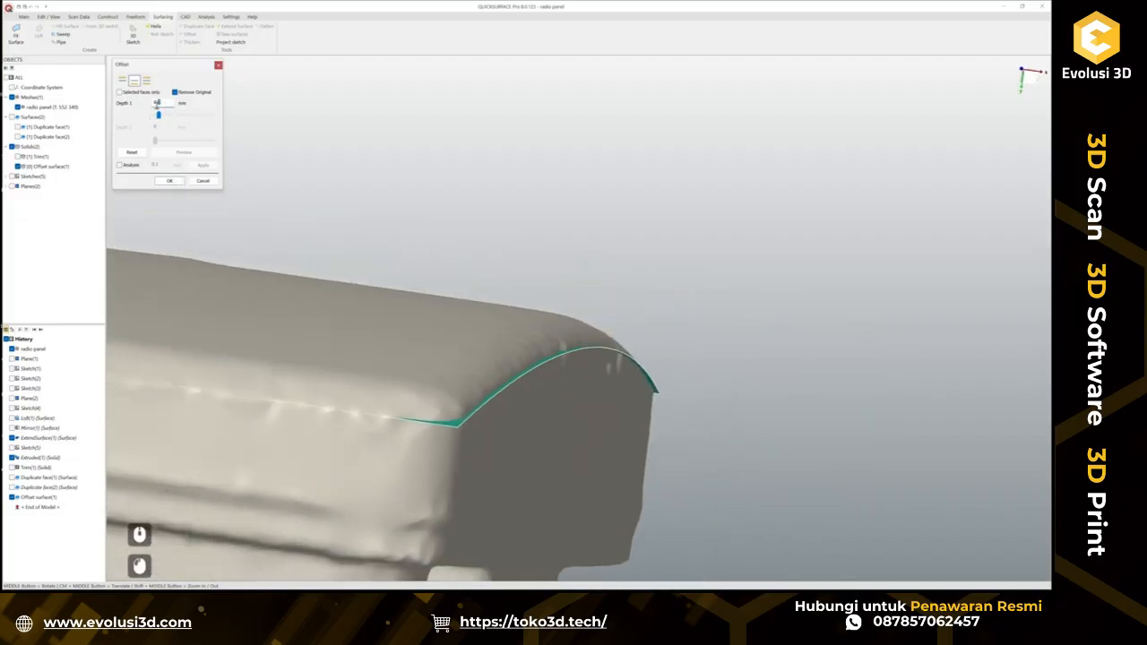
pyautogui.write('65')
pyautogui.press('Return')
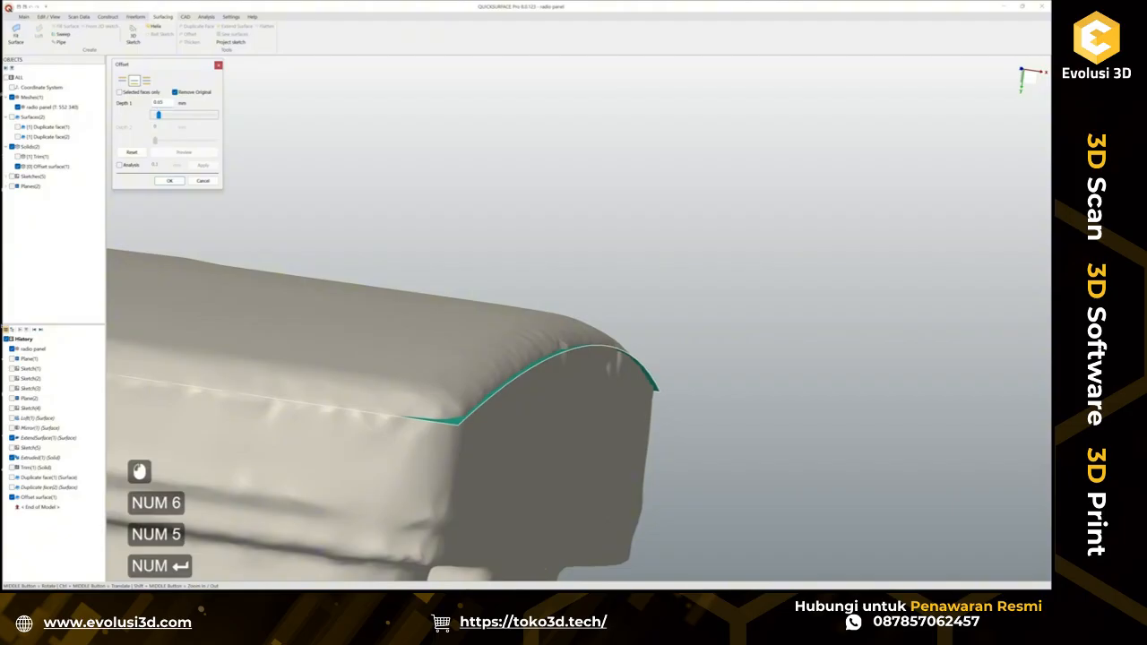
# Set the curved surface's offset depth to 0.6 mm, check it along the long edge, and accept the offset.
pyautogui.click(162, 103)
pyautogui.press('BackSpace')
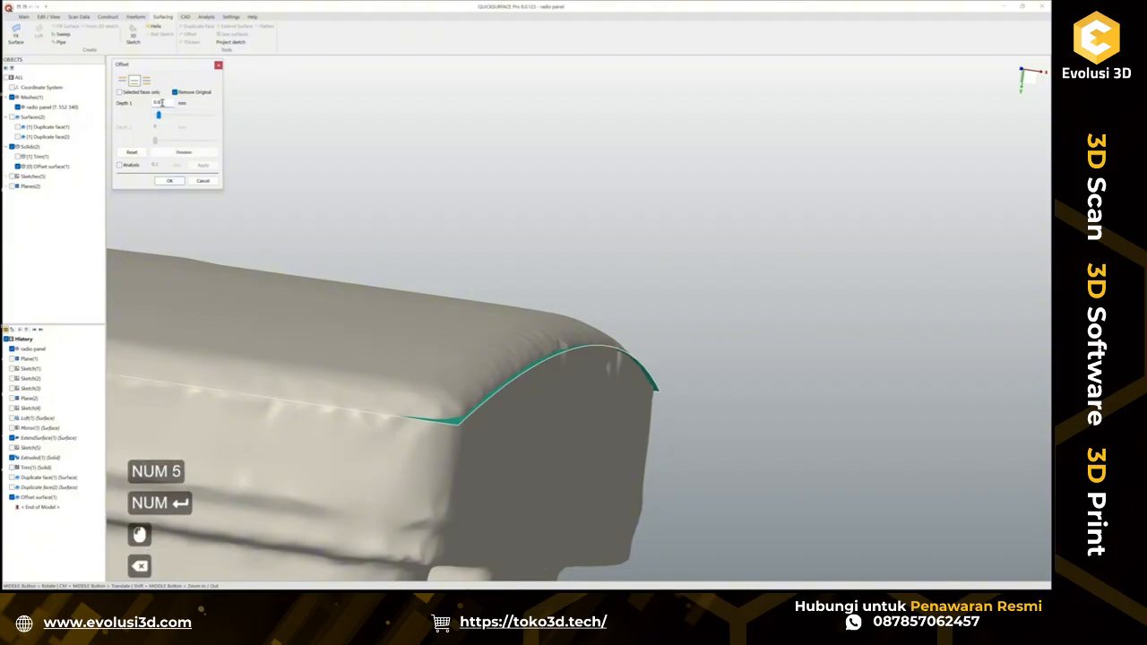
pyautogui.scroll(-3, 177, 165)
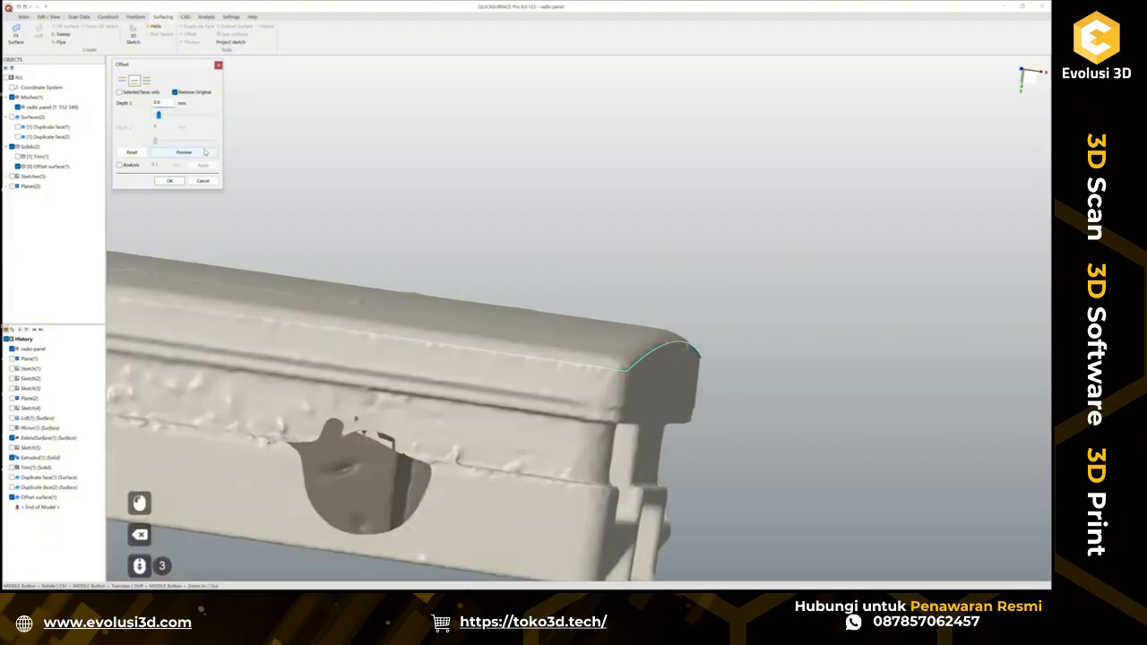
pyautogui.click(205, 152)
pyautogui.keyDown('ctrl'); pyautogui.moveTo(326, 271); pyautogui.dragTo(580, 323, button='middle'); pyautogui.keyUp('ctrl')
pyautogui.keyDown('ctrl'); pyautogui.moveTo(296, 310); pyautogui.dragTo(509, 320, button='middle'); pyautogui.keyUp('ctrl')
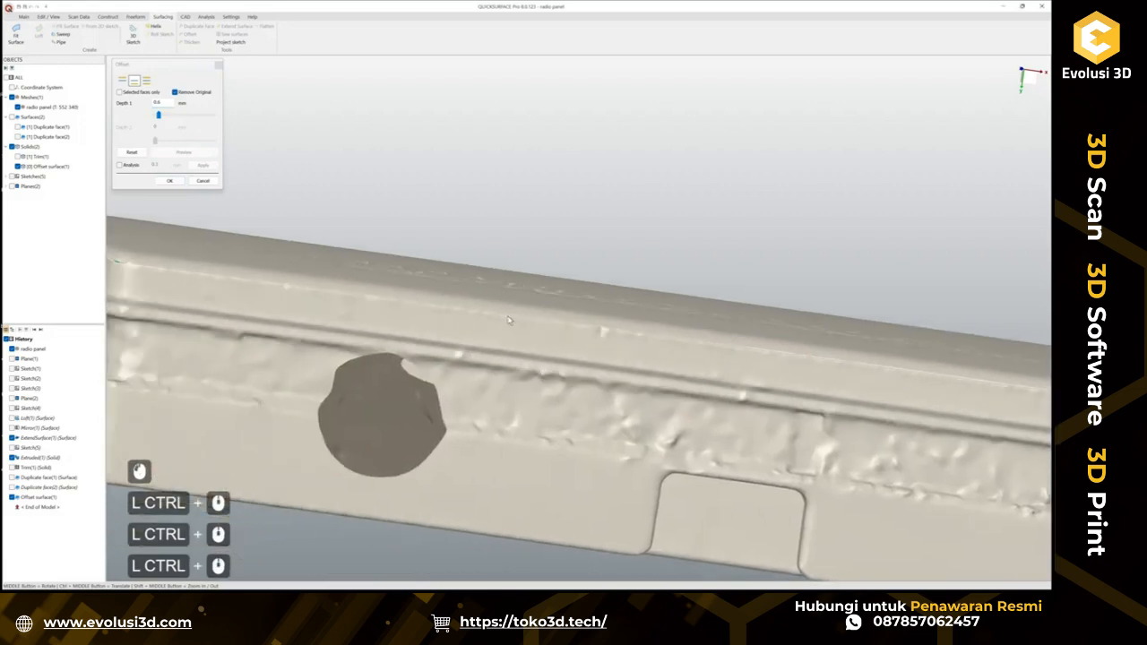
pyautogui.keyDown('ctrl'); pyautogui.moveTo(329, 305); pyautogui.dragTo(531, 326, button='middle'); pyautogui.keyUp('ctrl')
pyautogui.moveTo(179, 274); pyautogui.dragTo(269, 301, button='middle')
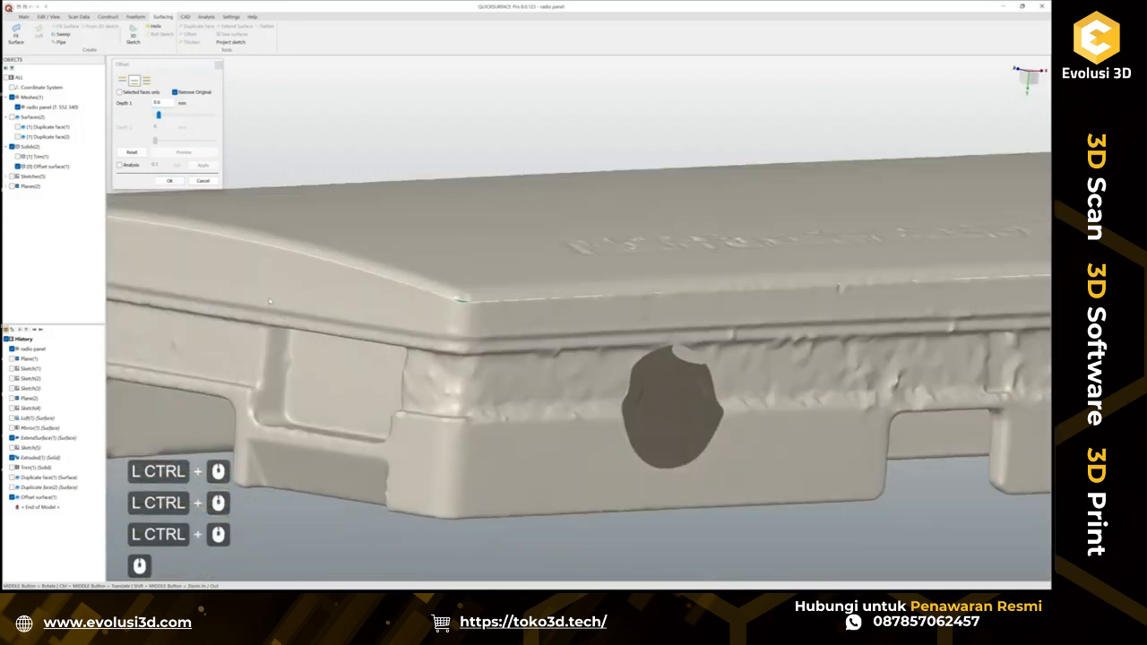
pyautogui.click(170, 181)
# Edit the curved surface's offset to turn off Remove Original so the source surface is kept.
pyautogui.scroll(-2, 366, 301)
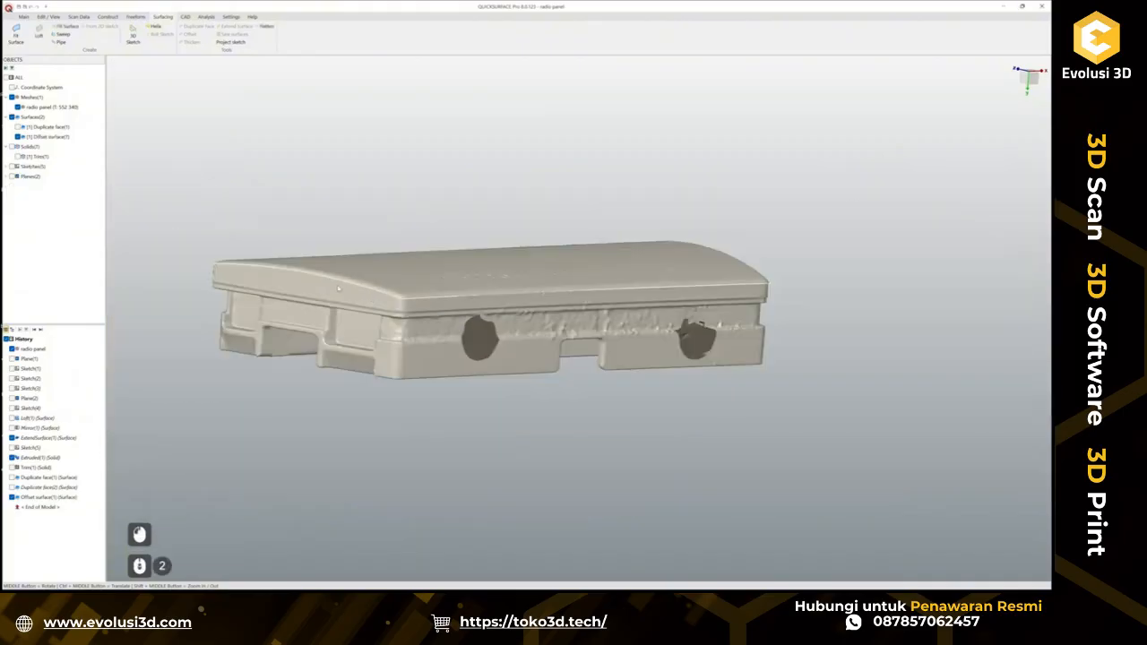
pyautogui.scroll(1, 366, 301)
pyautogui.moveTo(564, 293); pyautogui.dragTo(705, 345, button='middle')
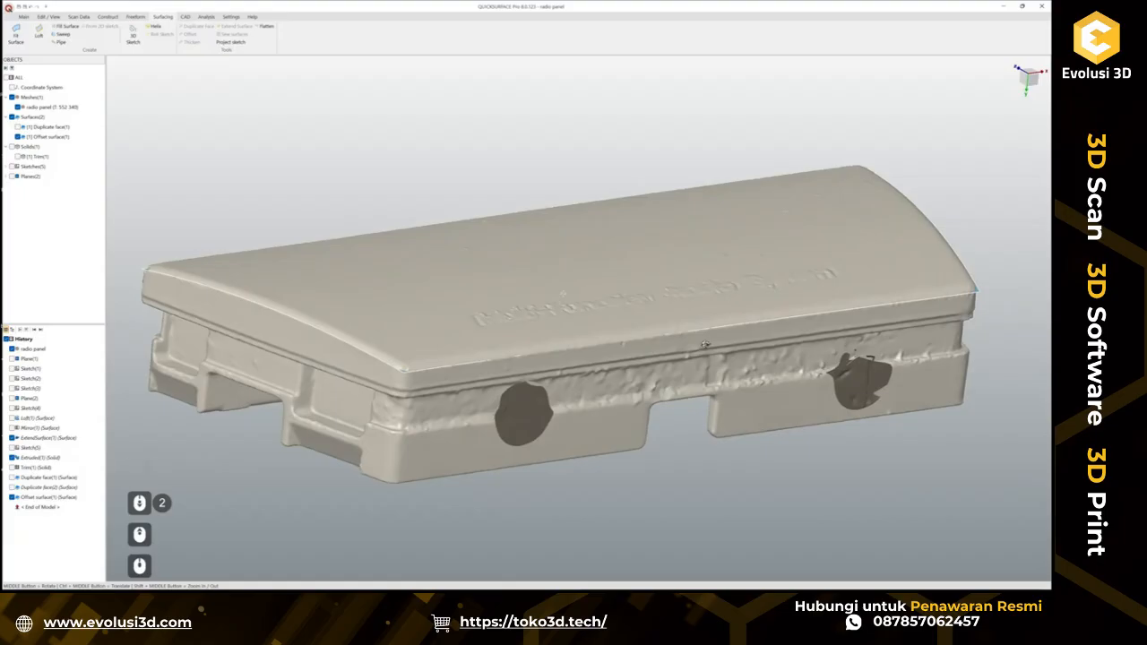
pyautogui.rightClick(45, 496)
pyautogui.click(52, 401)
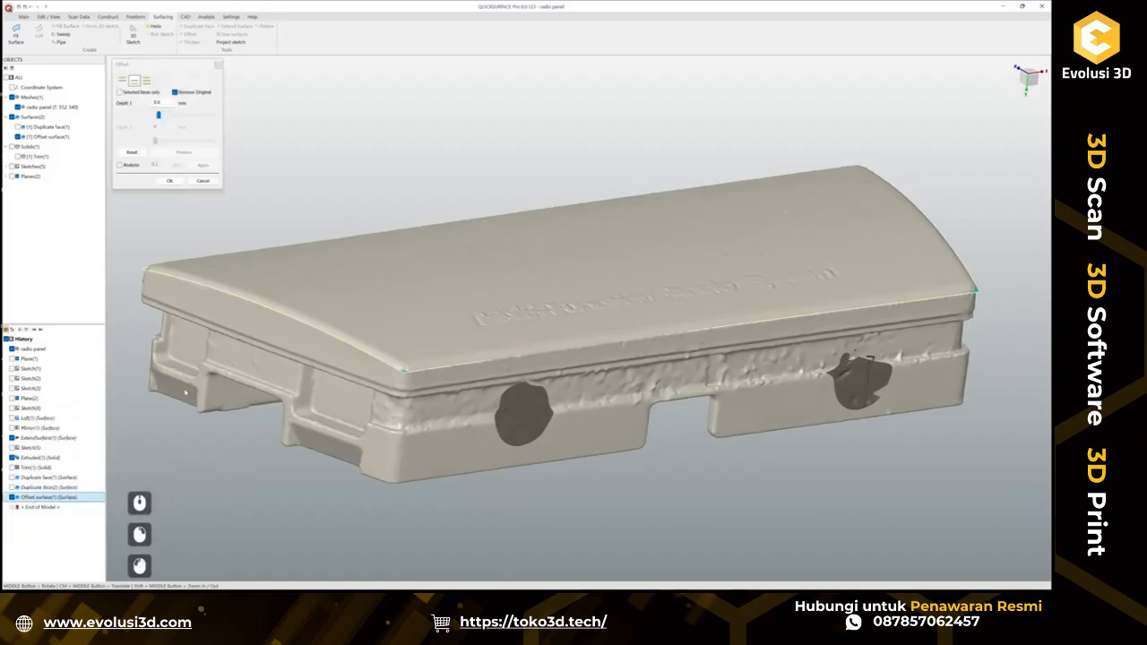
pyautogui.click(176, 93)
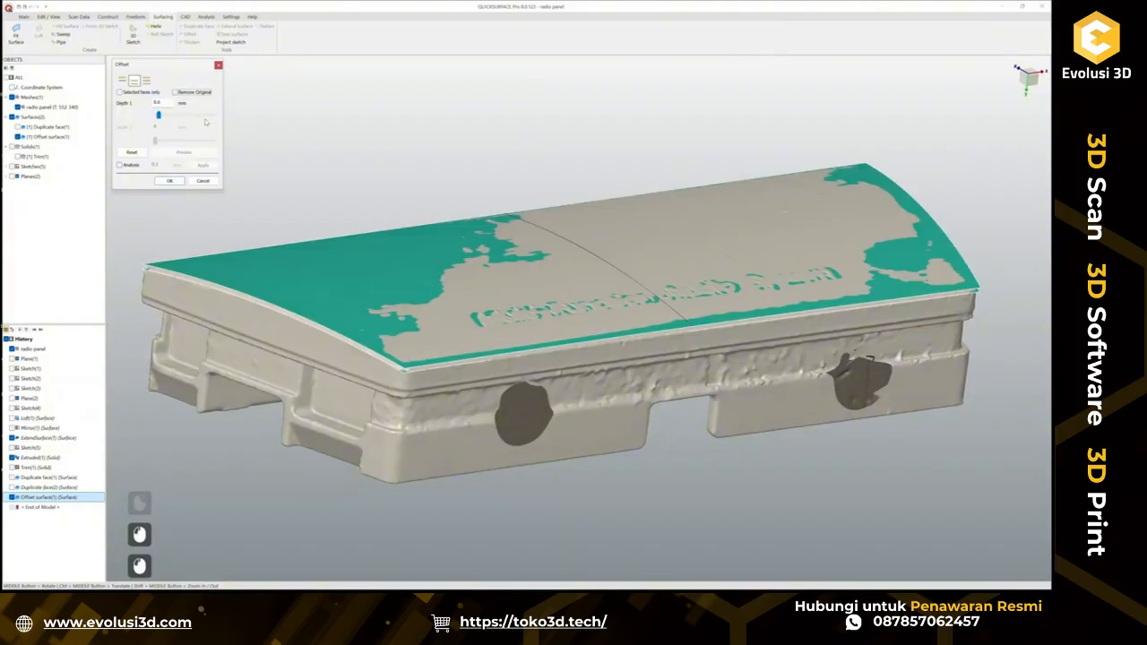
pyautogui.click(169, 181)
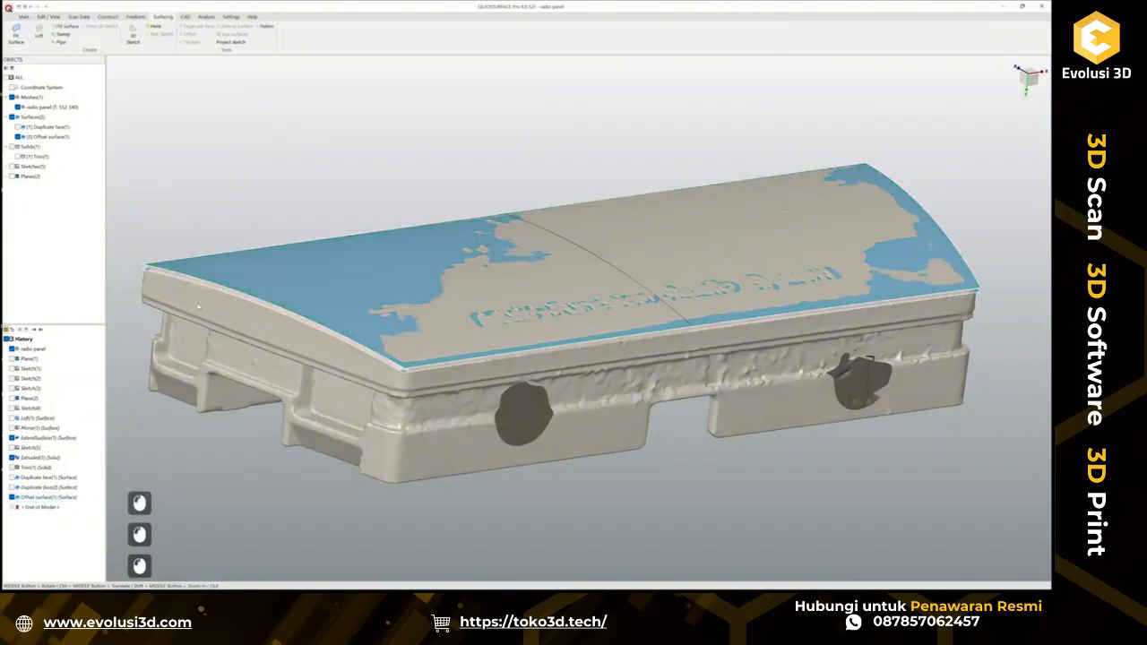
# Separate the offset surface into individual bodies, hide both of them, and show the duplicated side-face surface.
pyautogui.rightClick(54, 136)
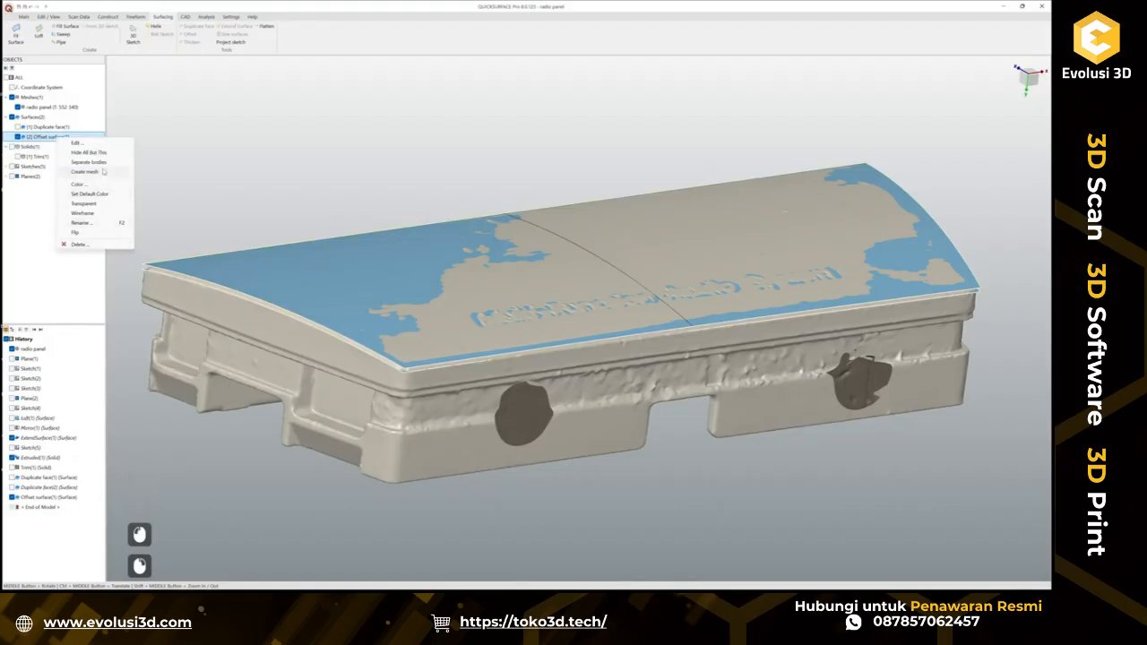
pyautogui.click(90, 162)
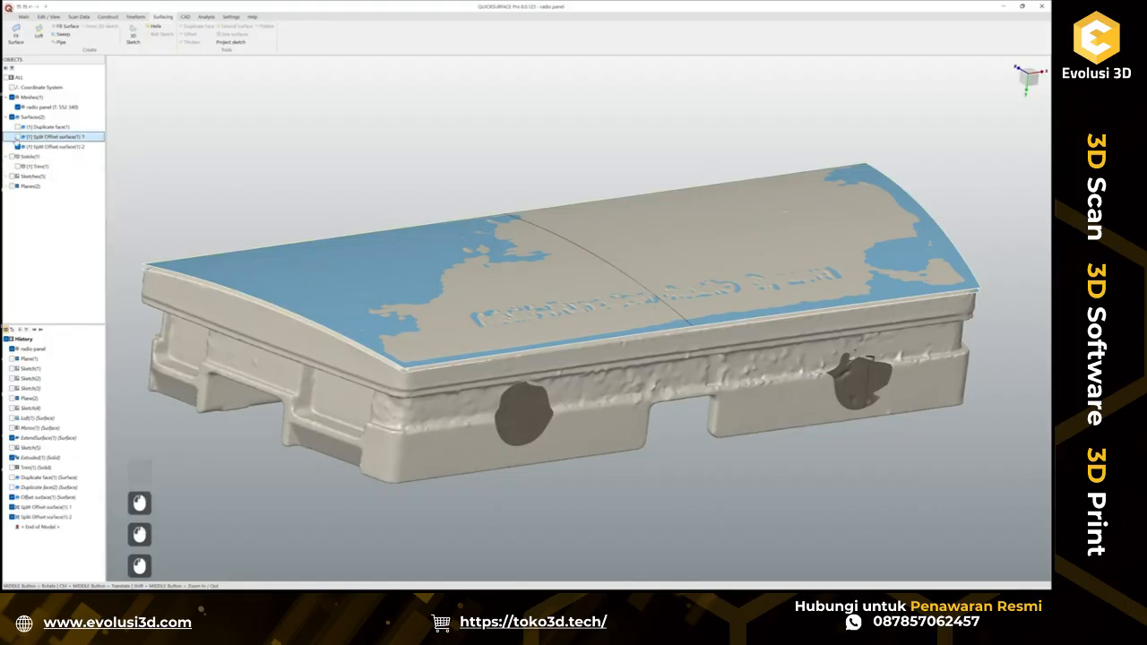
pyautogui.click(17, 146)
pyautogui.click(17, 128)
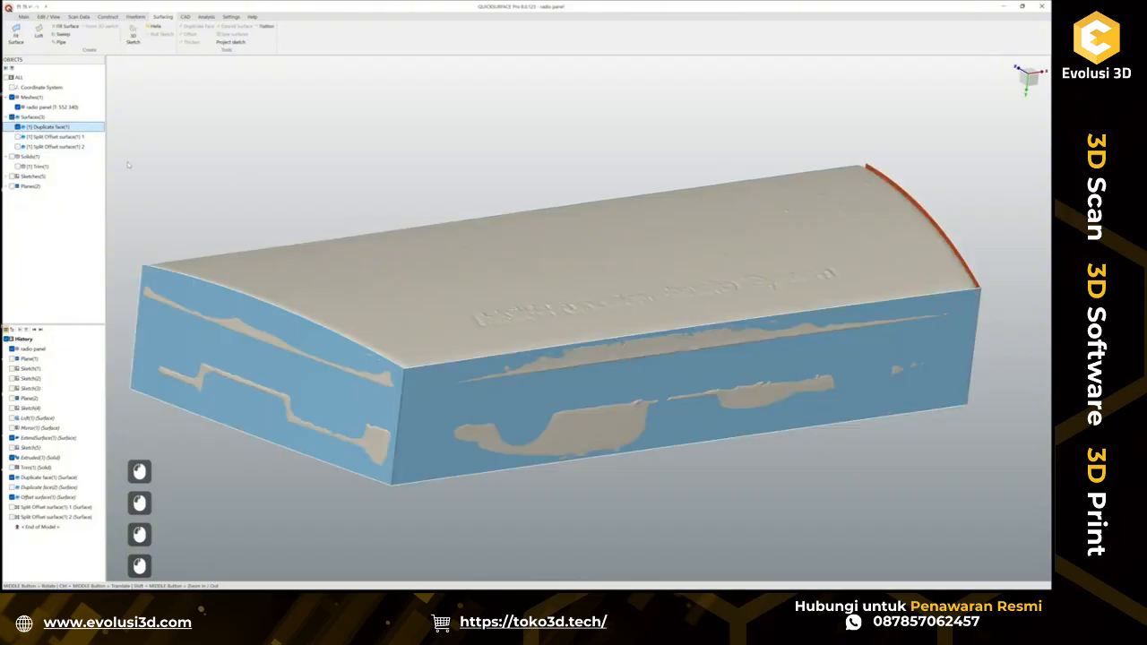
pyautogui.moveTo(526, 407); pyautogui.dragTo(659, 414, button='middle')
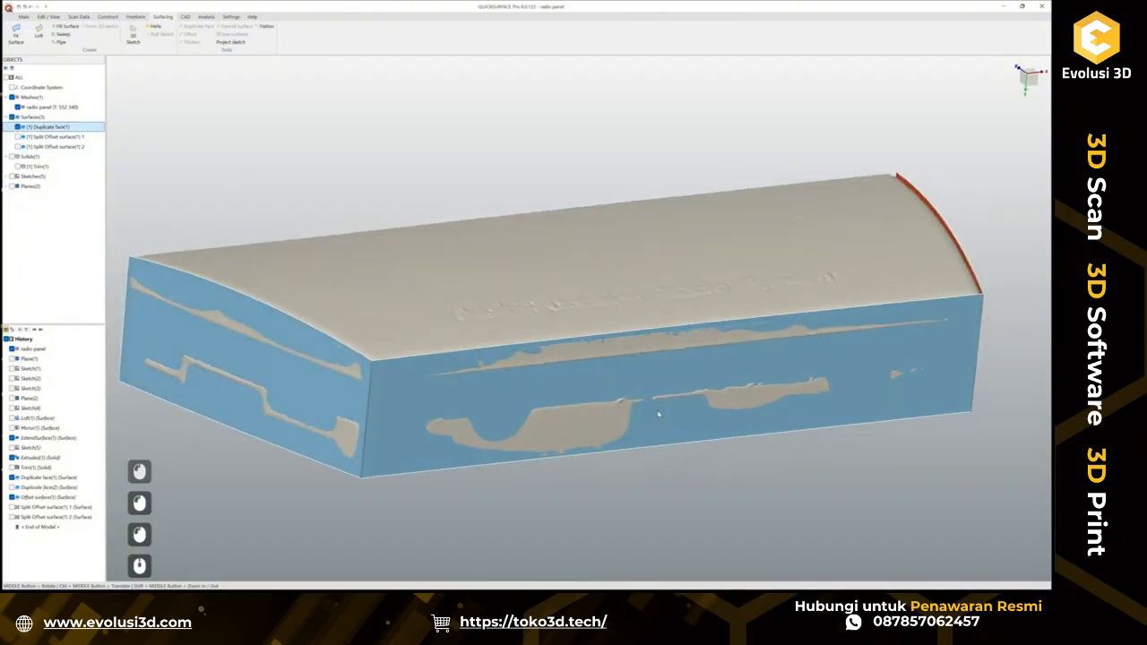
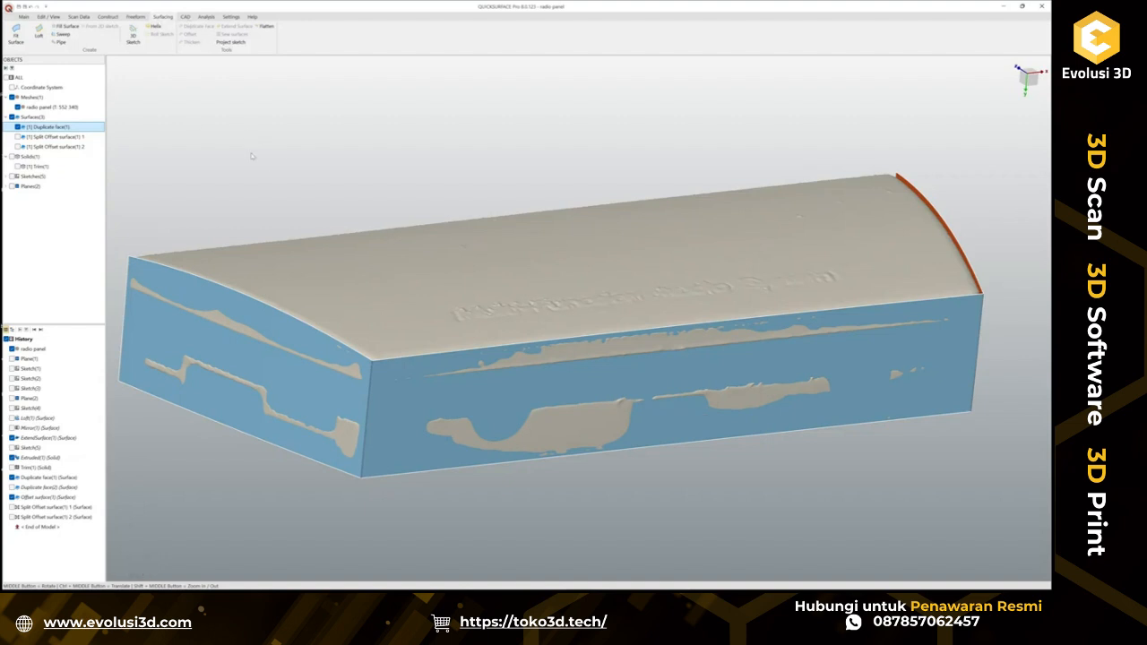
pyautogui.click(58, 128)
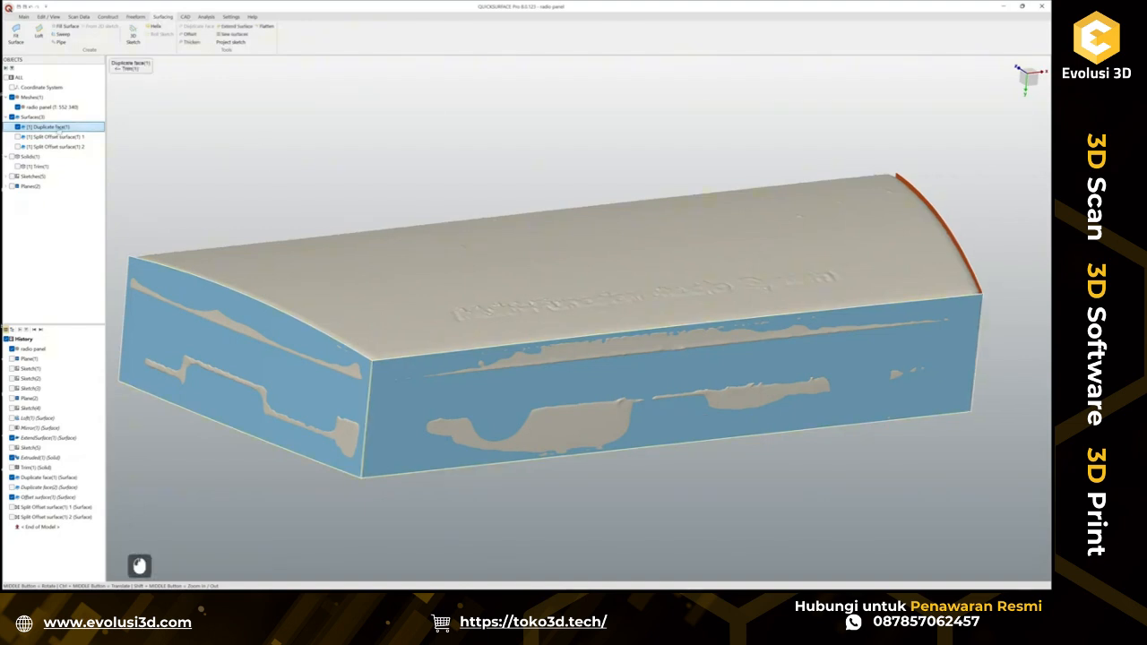
pyautogui.click(190, 36)
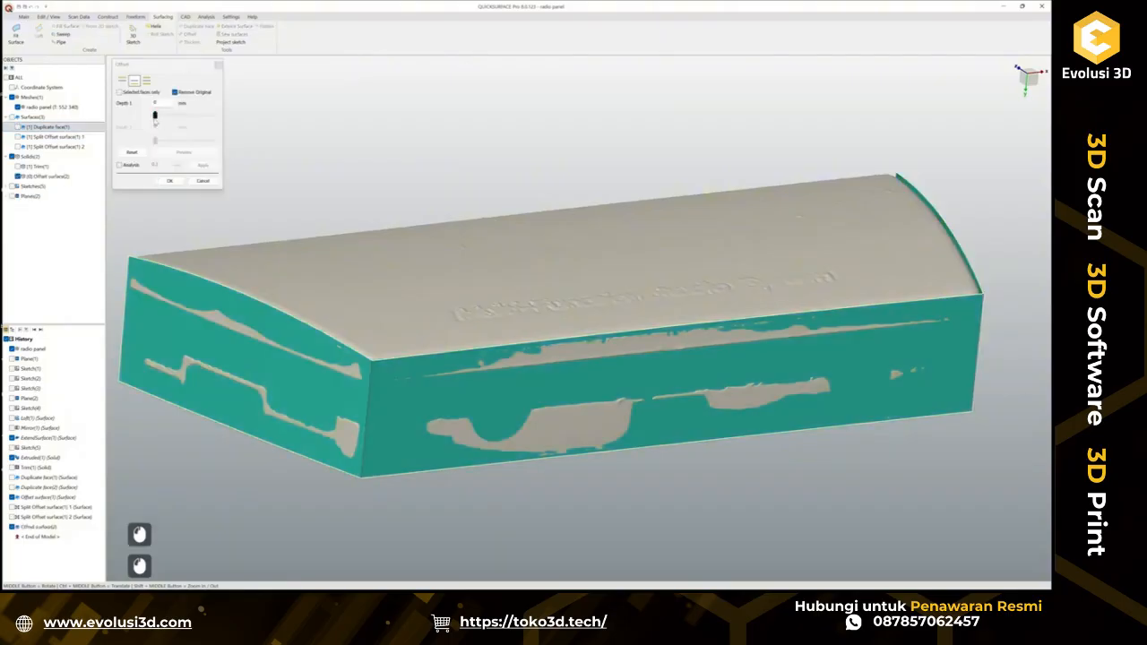
pyautogui.moveTo(154, 117); pyautogui.dragTo(162, 117)
pyautogui.scroll(5, 167, 288)
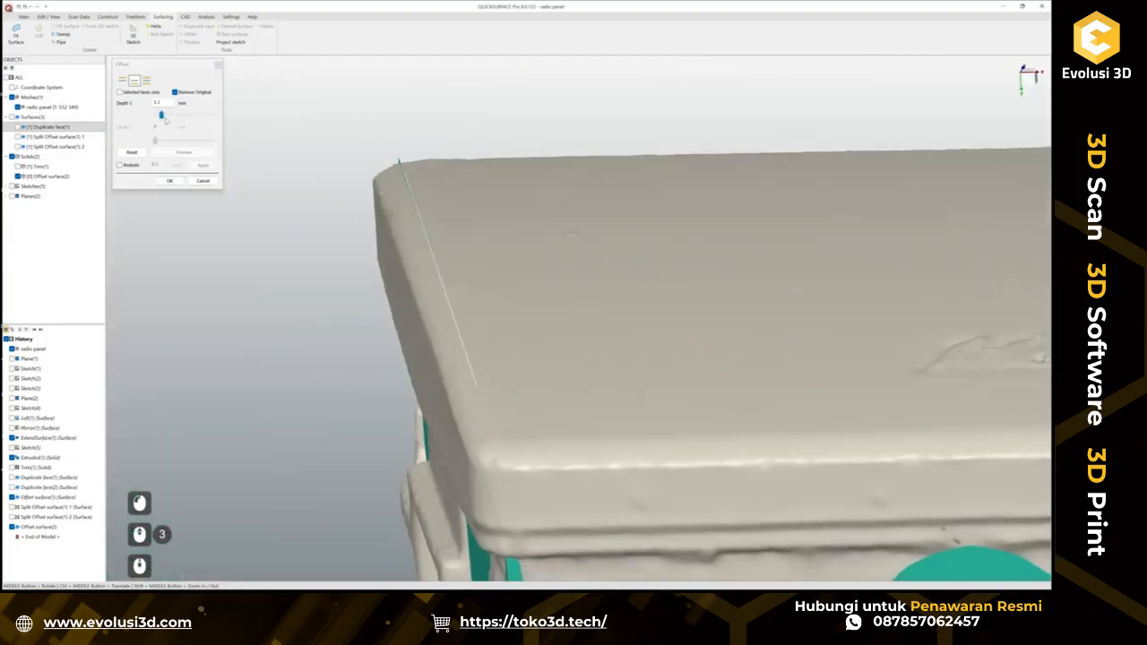
pyautogui.moveTo(164, 118); pyautogui.dragTo(161, 118)
pyautogui.scroll(2, 463, 334)
pyautogui.moveTo(463, 335); pyautogui.dragTo(446, 264, button='middle')
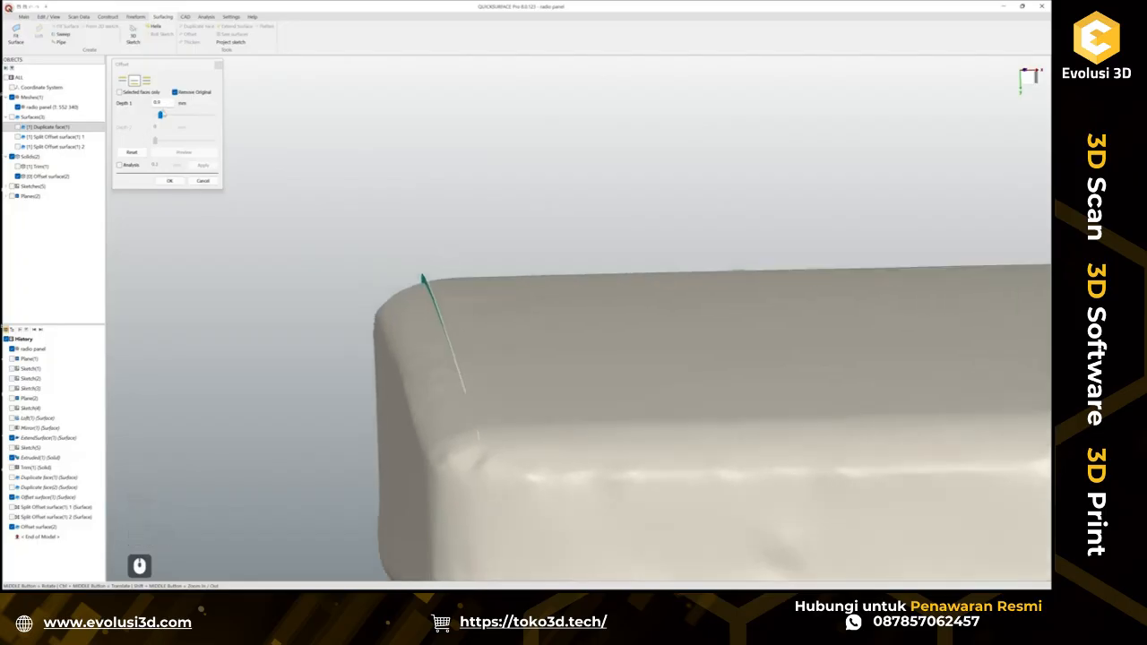
pyautogui.click(161, 114)
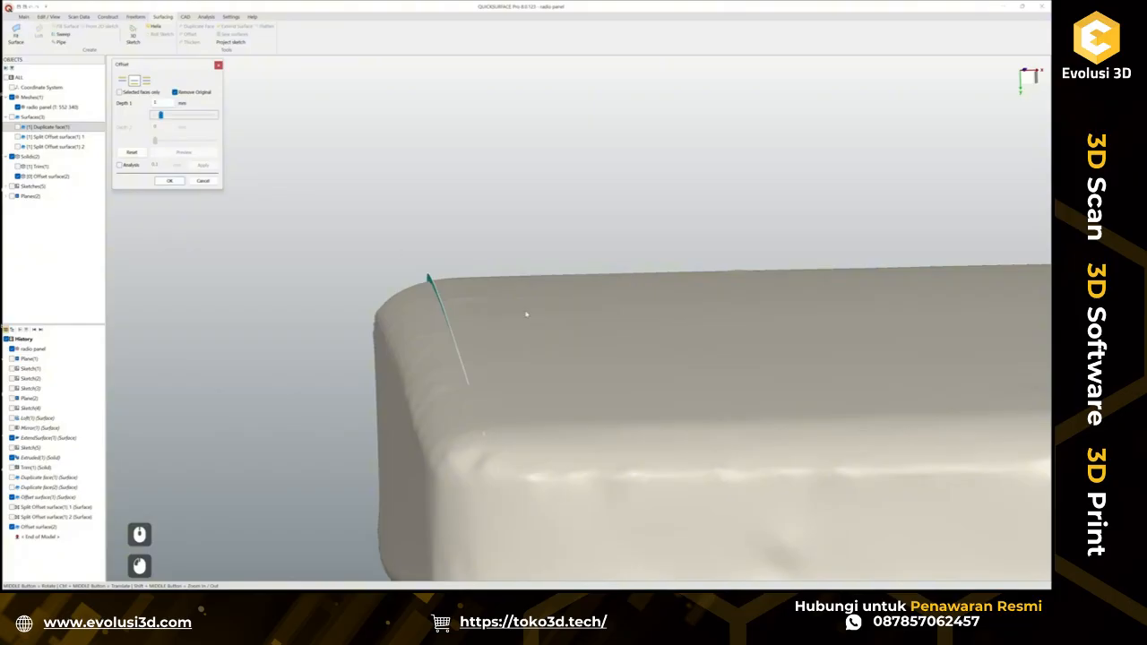
pyautogui.scroll(-3, 526, 314)
pyautogui.keyDown('ctrl'); pyautogui.moveTo(834, 395); pyautogui.dragTo(642, 329, button='middle'); pyautogui.keyUp('ctrl')
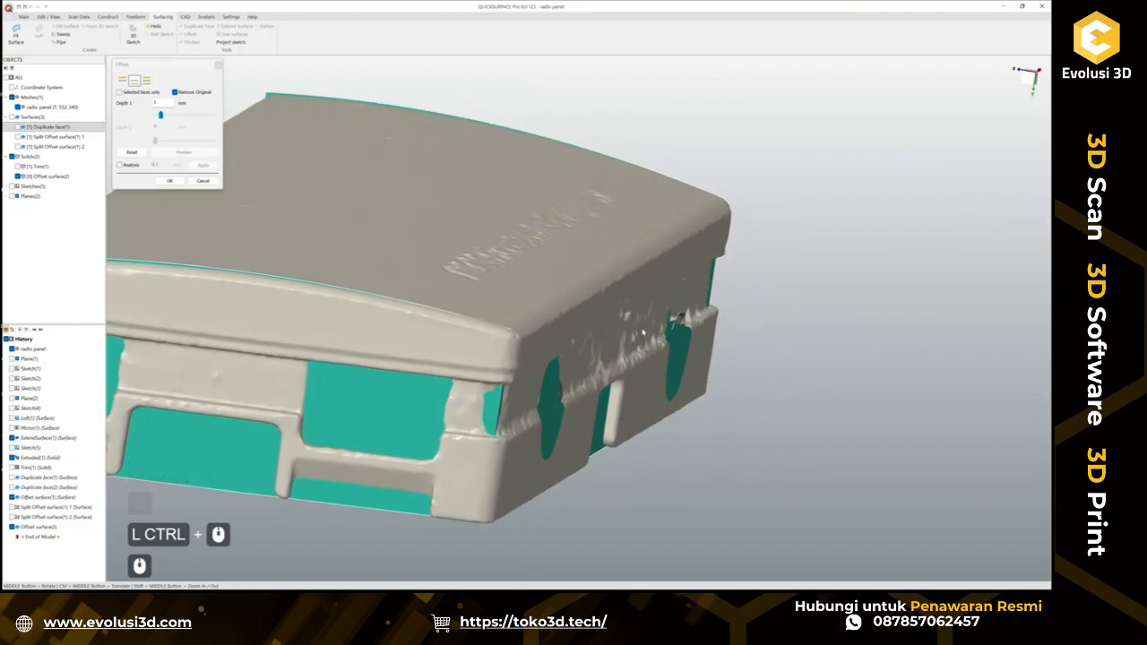
pyautogui.click(202, 179)
pyautogui.click(203, 181)
pyautogui.click(825, 364)
# Extend the duplicated side-face surface upward past the curved face along its two end edges and the long edge.
pyautogui.scroll(-2, 813, 419)
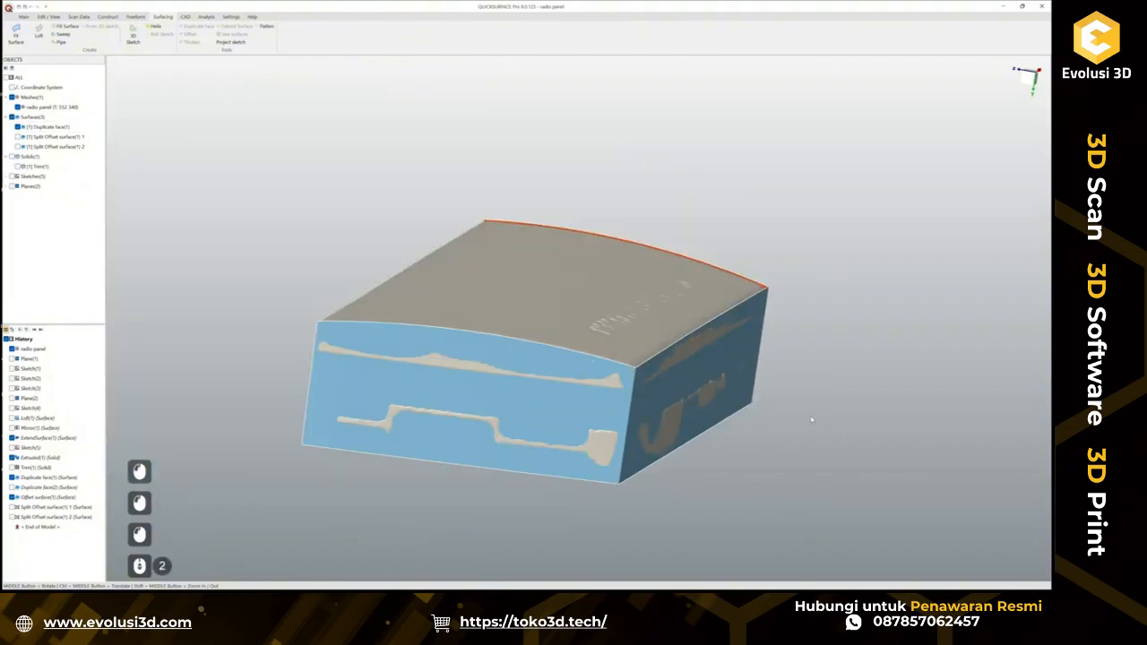
pyautogui.scroll(-2, 812, 419)
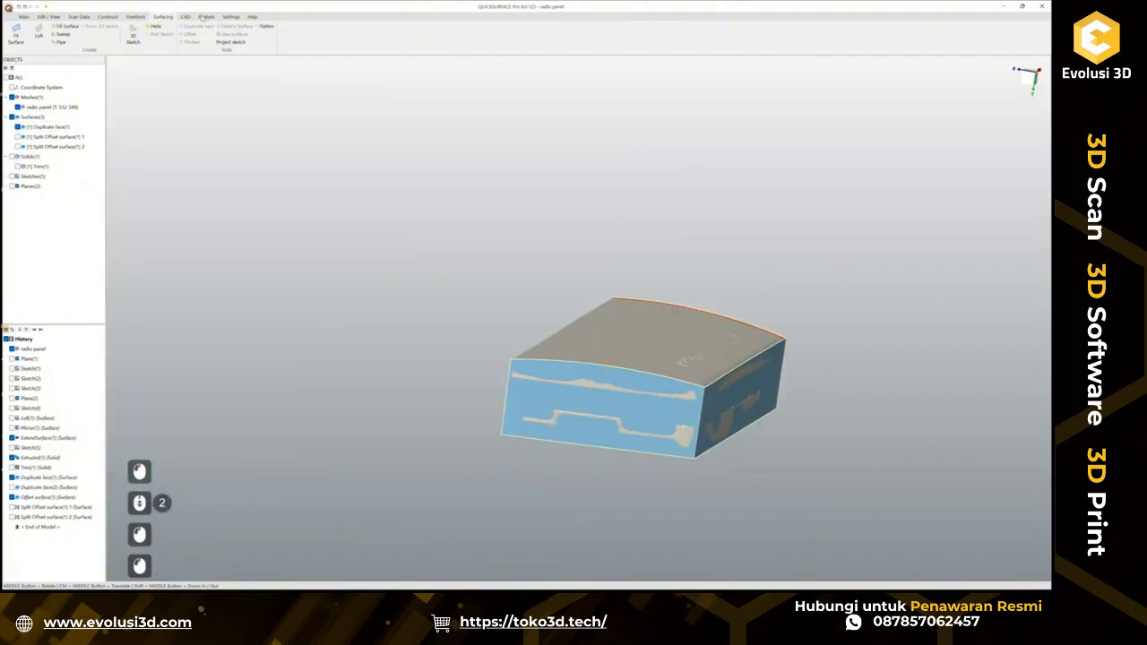
pyautogui.click(680, 381)
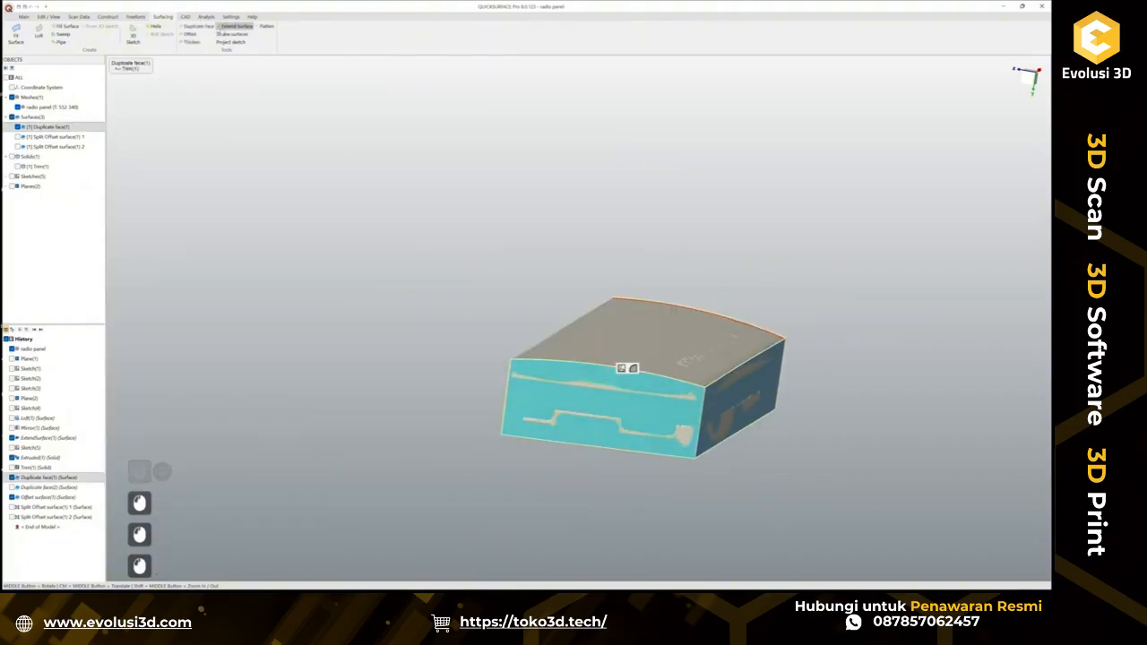
pyautogui.click(236, 26)
pyautogui.click(612, 368)
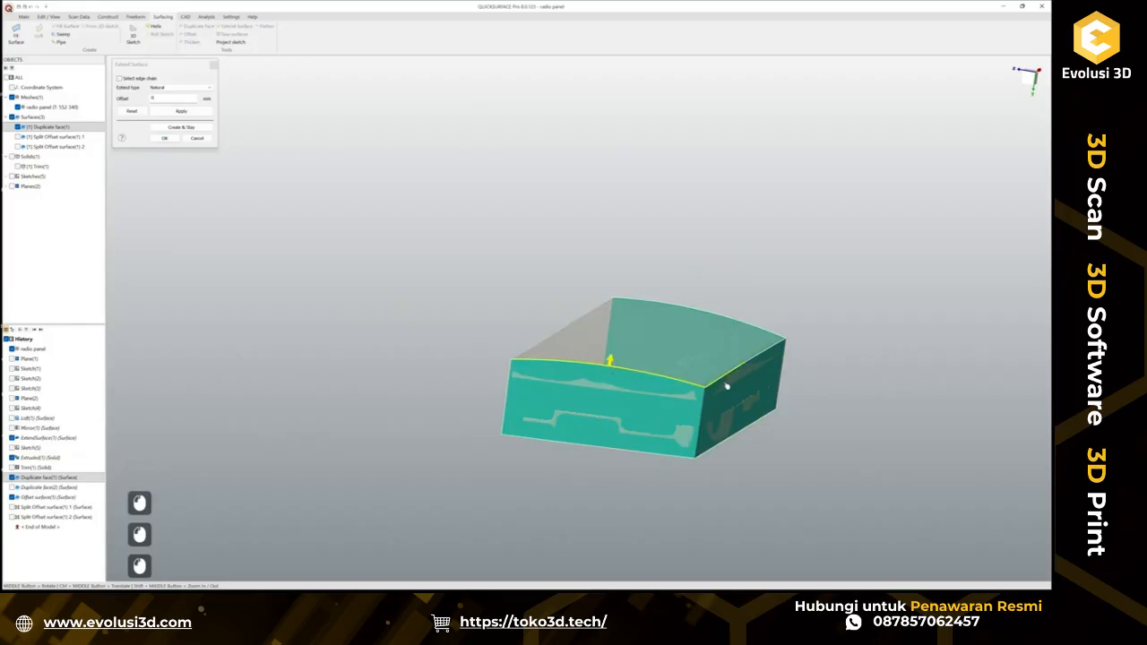
pyautogui.click(764, 345)
pyautogui.click(702, 306)
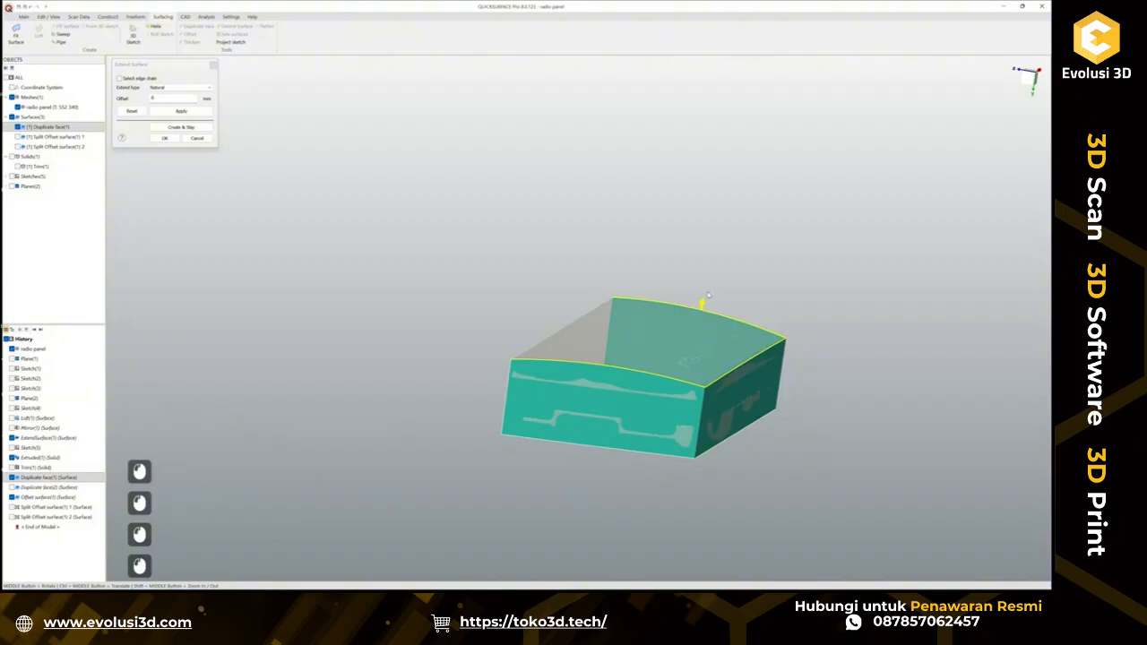
pyautogui.moveTo(704, 307); pyautogui.dragTo(706, 284)
pyautogui.click(165, 139)
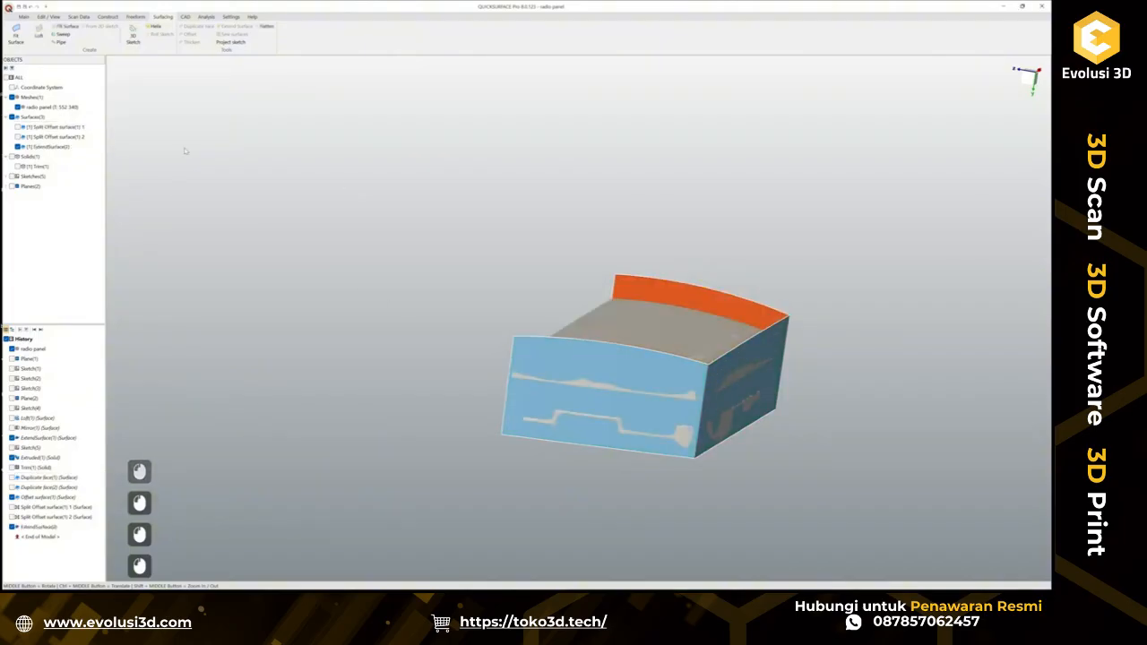
# Offset the extended side-face surface 1 mm inward with Remove Original turned off.
pyautogui.click(88, 147)
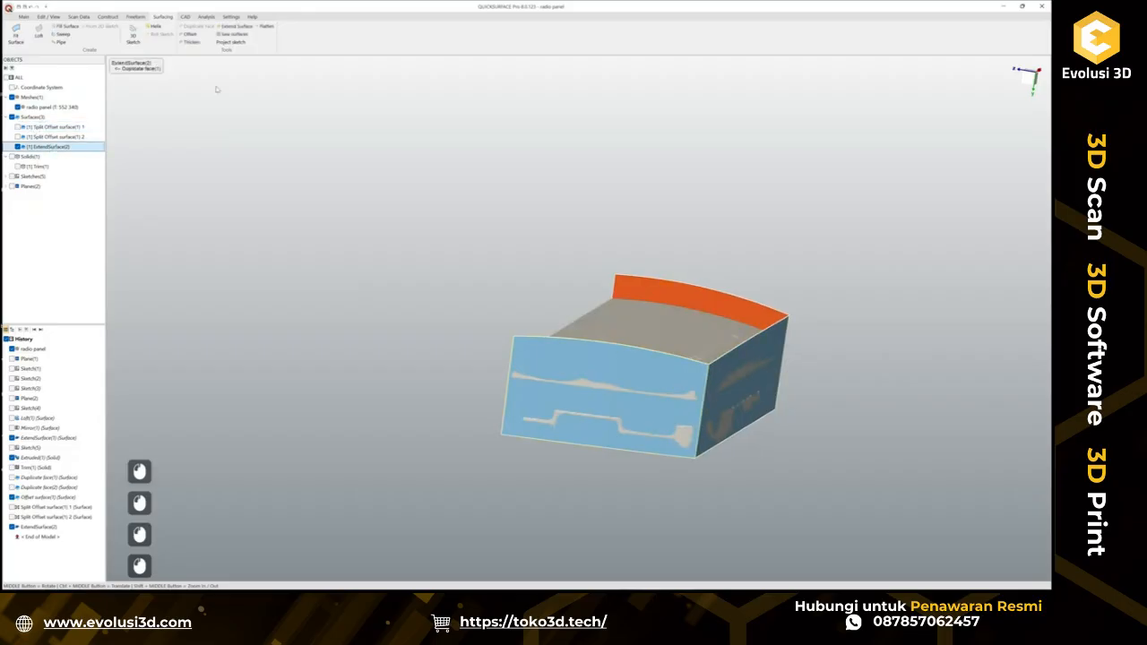
pyautogui.click(190, 34)
pyautogui.scroll(5, 353, 230)
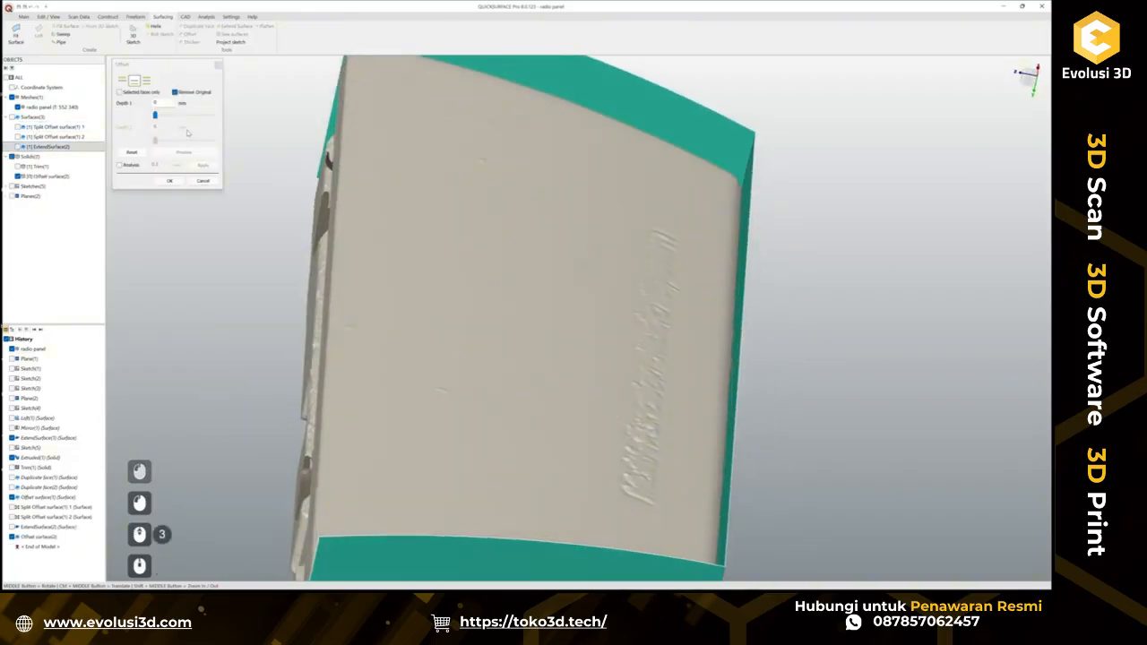
pyautogui.moveTo(155, 116); pyautogui.dragTo(161, 117)
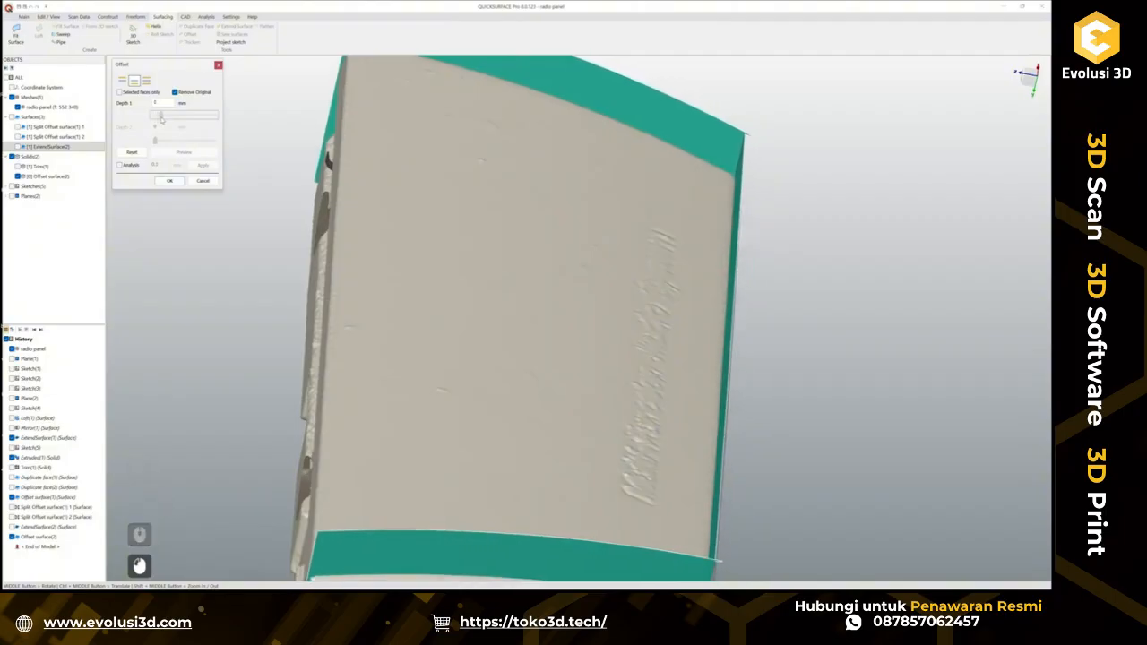
pyautogui.moveTo(592, 260); pyautogui.dragTo(597, 201, button='middle')
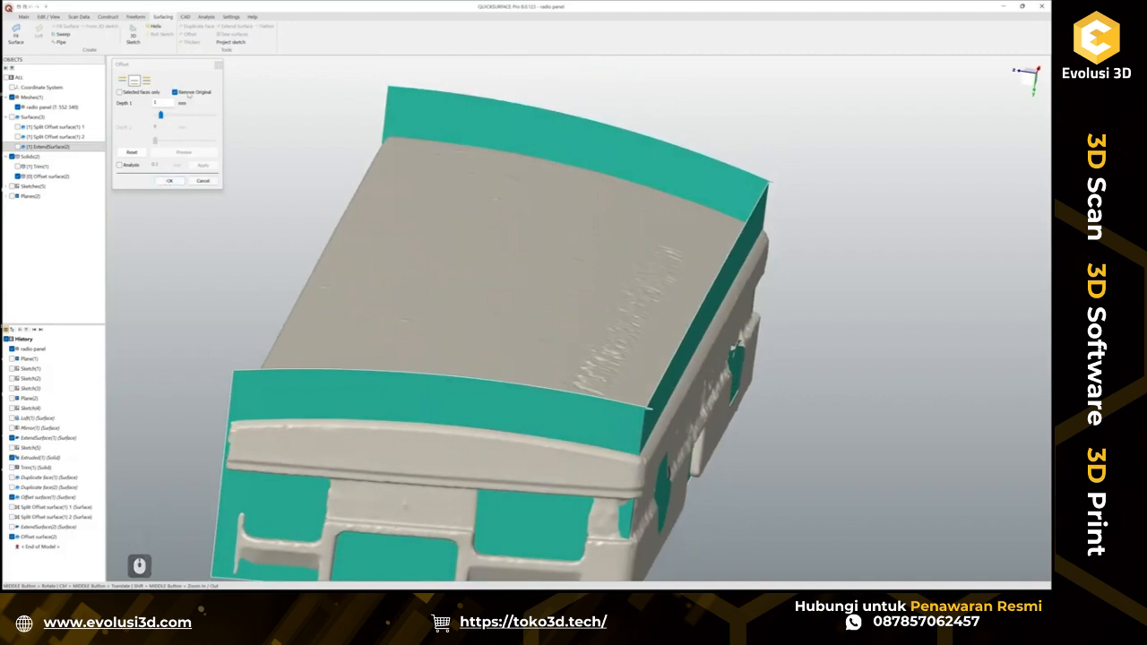
pyautogui.click(188, 95)
pyautogui.click(170, 190)
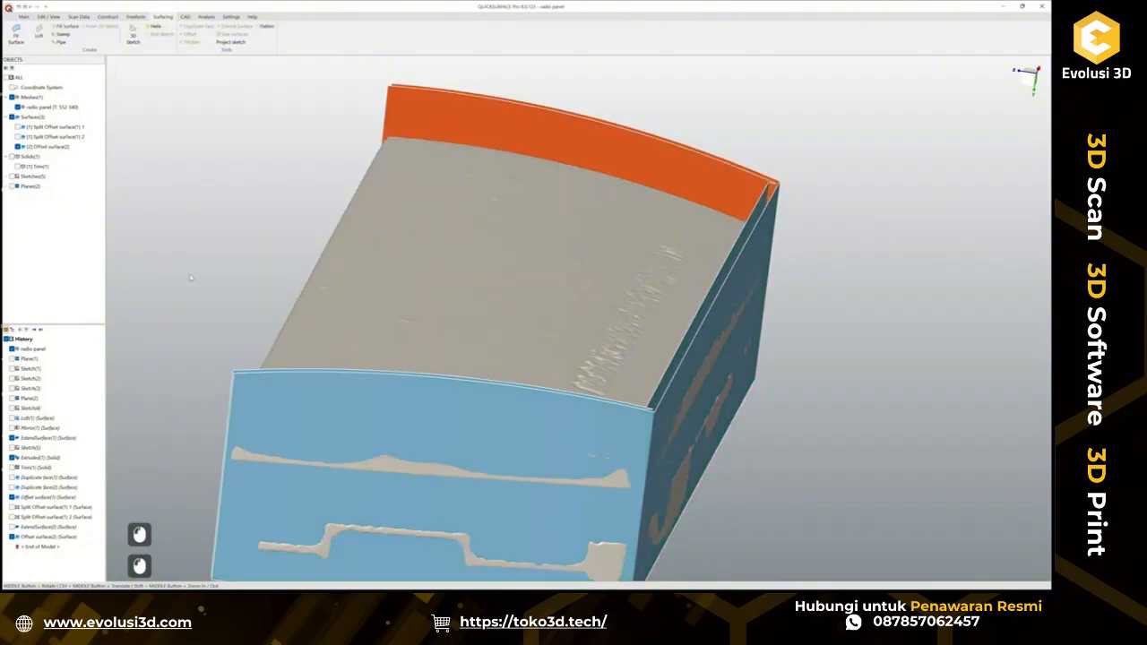
# Separate the side-face offset into individual bodies and hide both of them.
pyautogui.scroll(-3, 192, 278)
pyautogui.rightClick(52, 147)
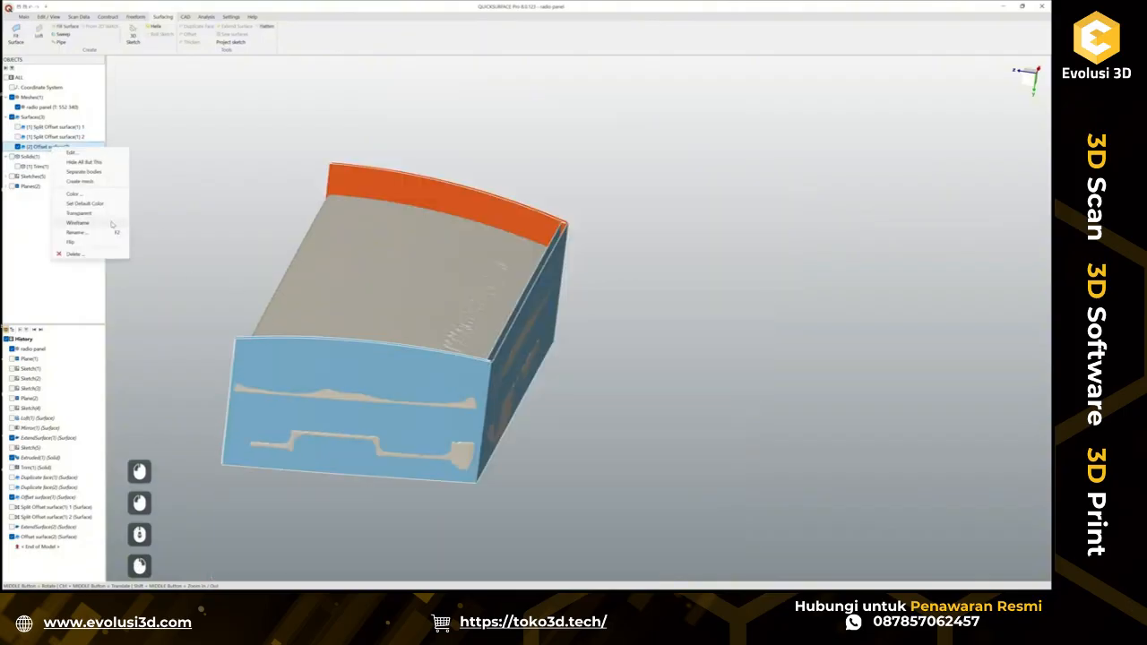
pyautogui.click(109, 173)
pyautogui.click(17, 157)
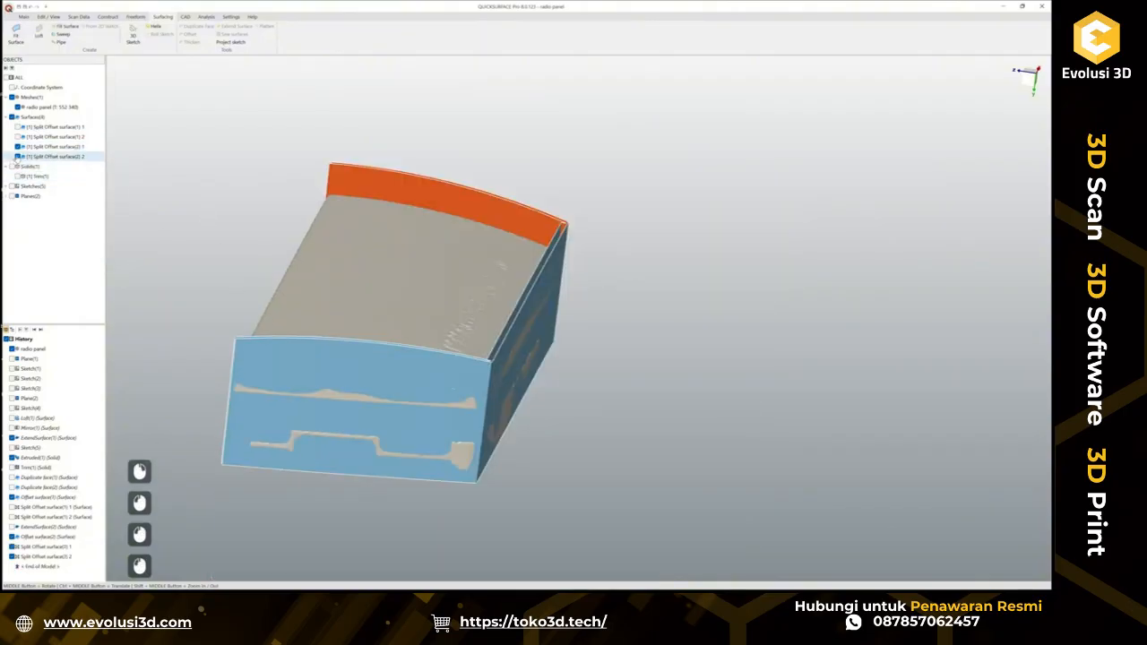
pyautogui.click(17, 147)
pyautogui.moveTo(395, 376); pyautogui.dragTo(303, 358, button='middle')
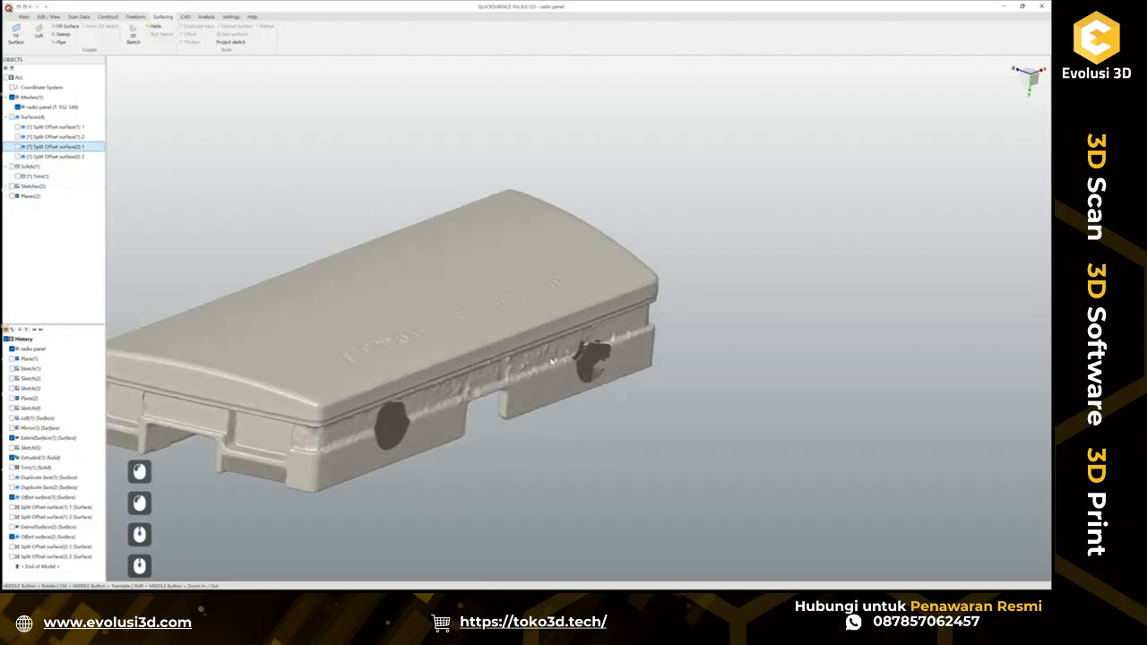
# Compare the separated offset surfaces and leave only Split Offset surface(1) 2 and Split Offset surface(2) 1 shown.
pyautogui.click(17, 129)
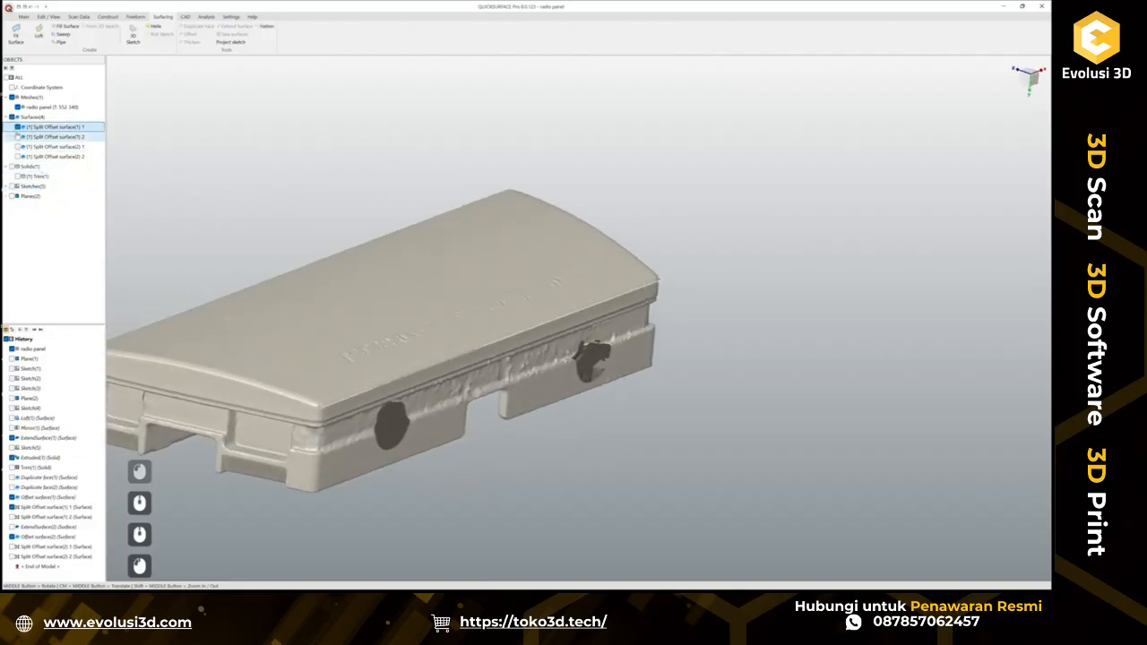
pyautogui.click(17, 137)
pyautogui.click(17, 127)
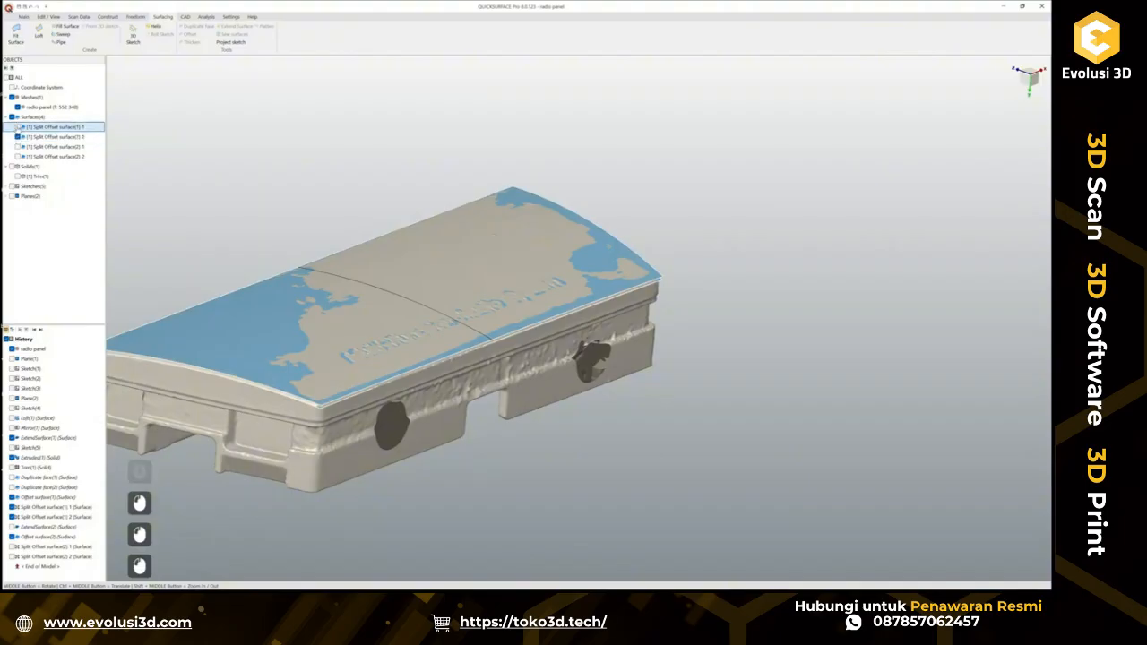
pyautogui.keyDown('ctrl'); pyautogui.moveTo(455, 370); pyautogui.dragTo(595, 369, button='middle'); pyautogui.keyUp('ctrl')
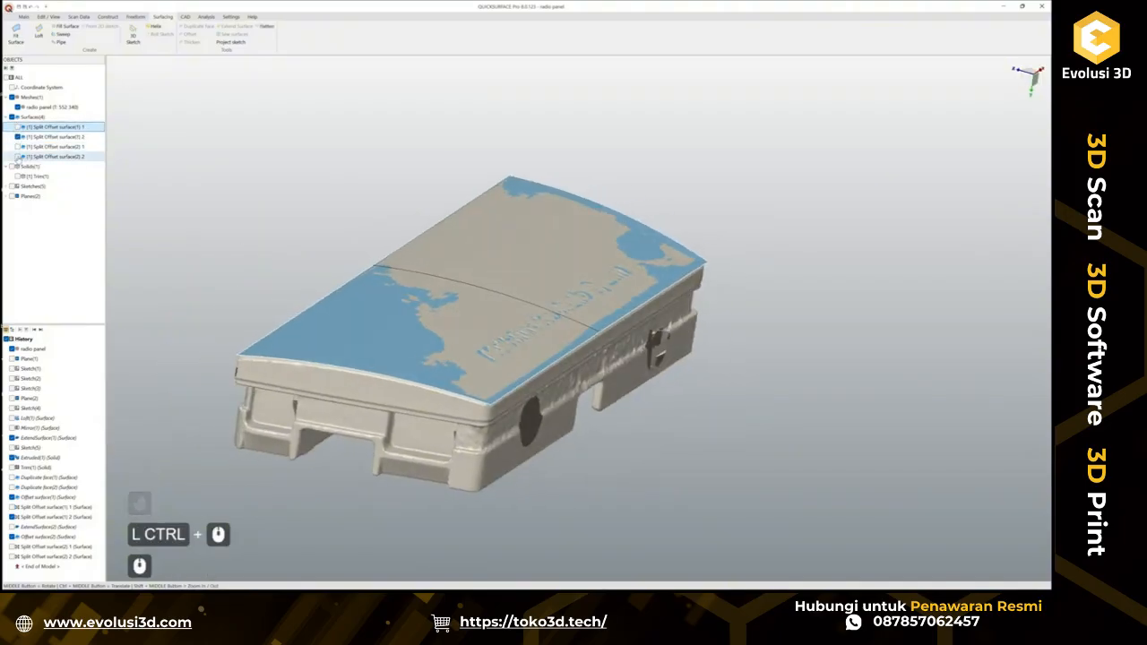
pyautogui.click(17, 156)
pyautogui.click(17, 157)
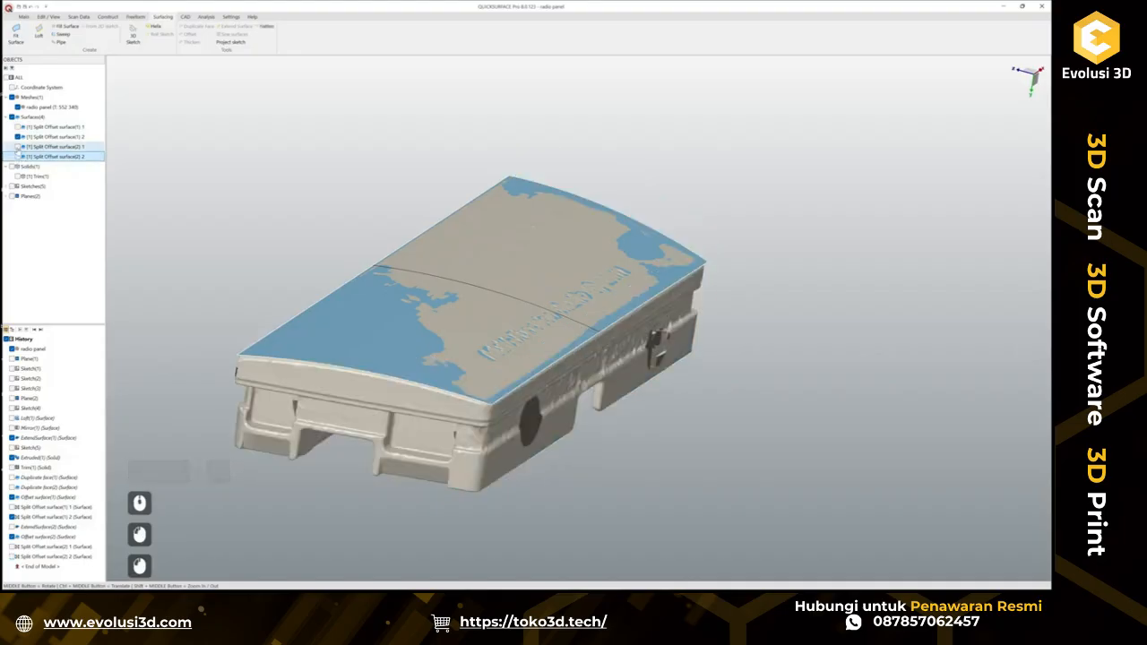
pyautogui.click(17, 147)
# Trim the two shown surfaces against each other, removing the side walls and the outer border so only the inner curved area remains.
pyautogui.scroll(-3, 465, 311)
pyautogui.moveTo(720, 472); pyautogui.dragTo(296, 197)
pyautogui.click(302, 180)
pyautogui.scroll(2, 485, 352)
pyautogui.click(486, 360)
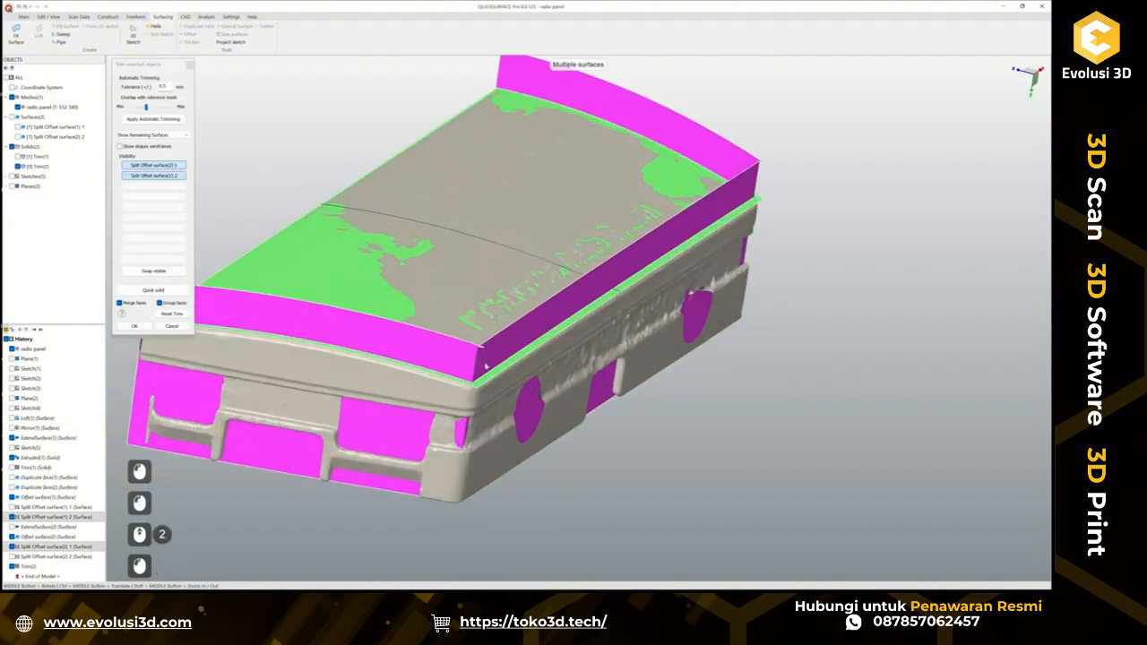
pyautogui.click(480, 388)
pyautogui.click(474, 419)
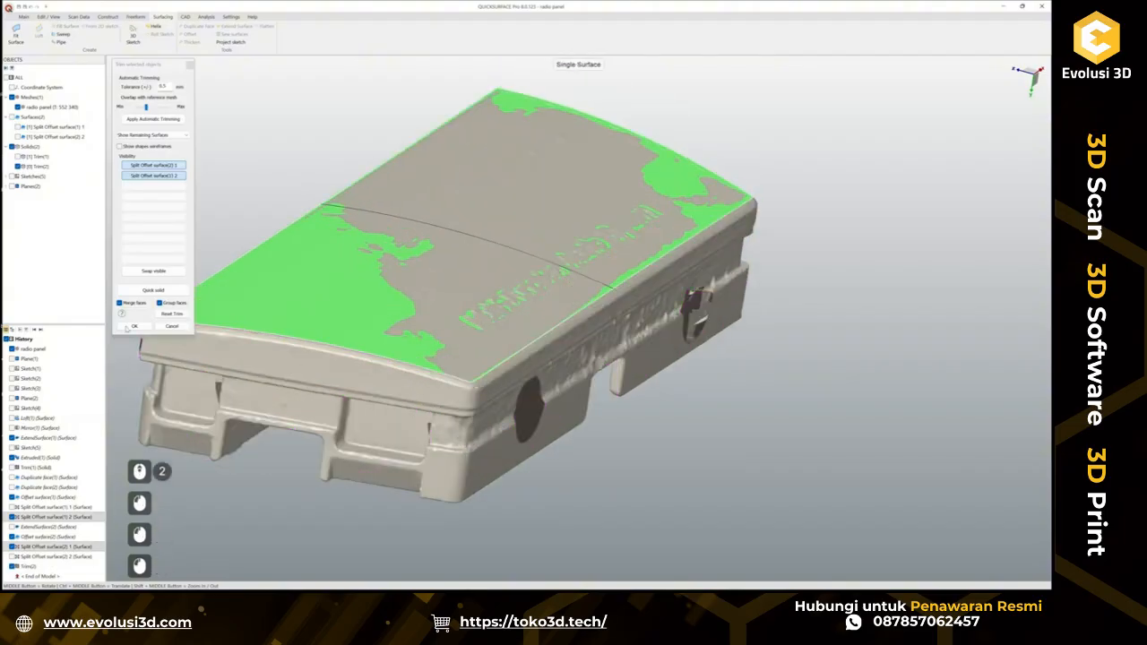
pyautogui.click(134, 326)
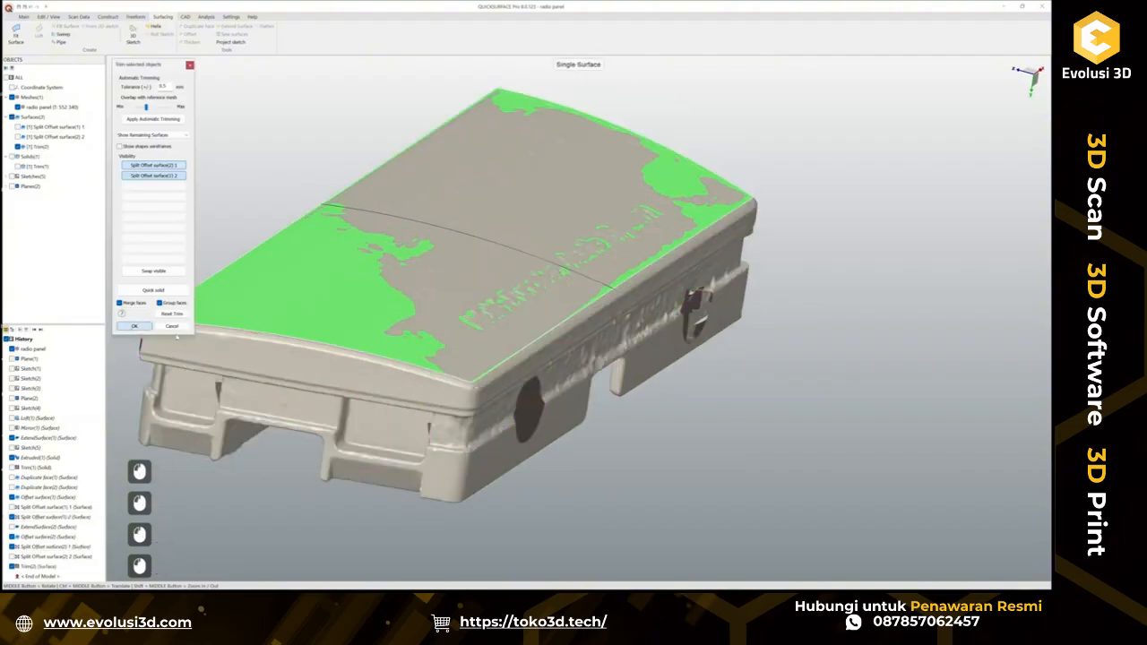
# Hide the trimmed surface and leave only Split Offset surface(1) 1 shown over the scan.
pyautogui.click(18, 147)
pyautogui.click(18, 137)
pyautogui.click(18, 127)
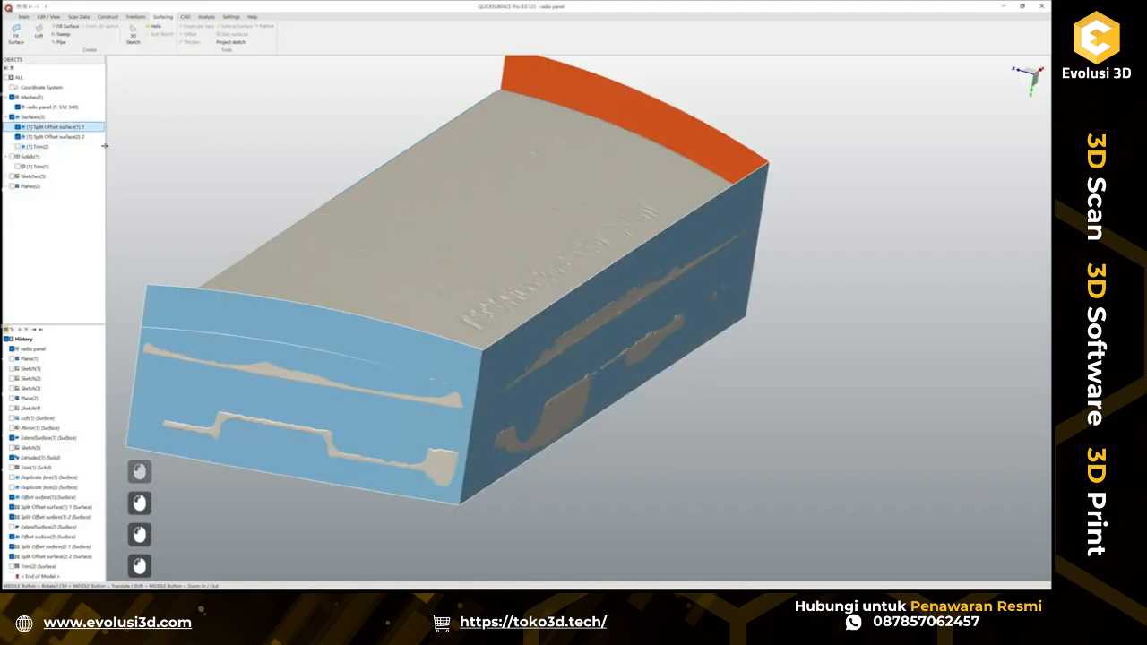
pyautogui.click(18, 137)
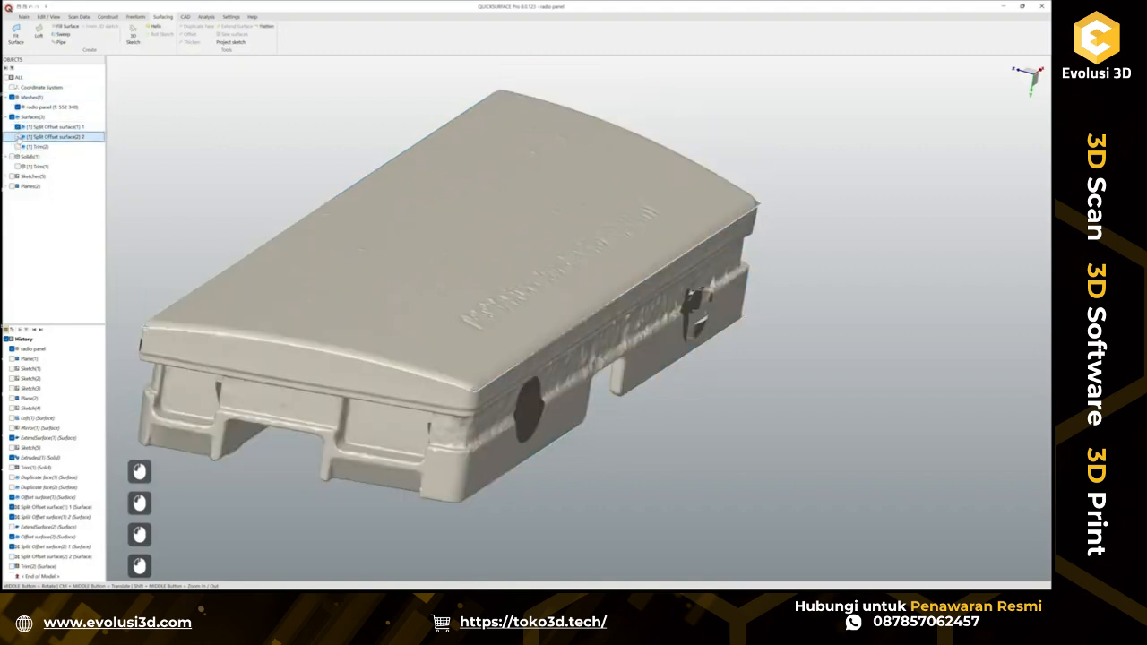
# Extend Split Offset surface(1) 1 outward past the scan along its two curved end edges and the long side edge, using the Natural type.
pyautogui.click(394, 331)
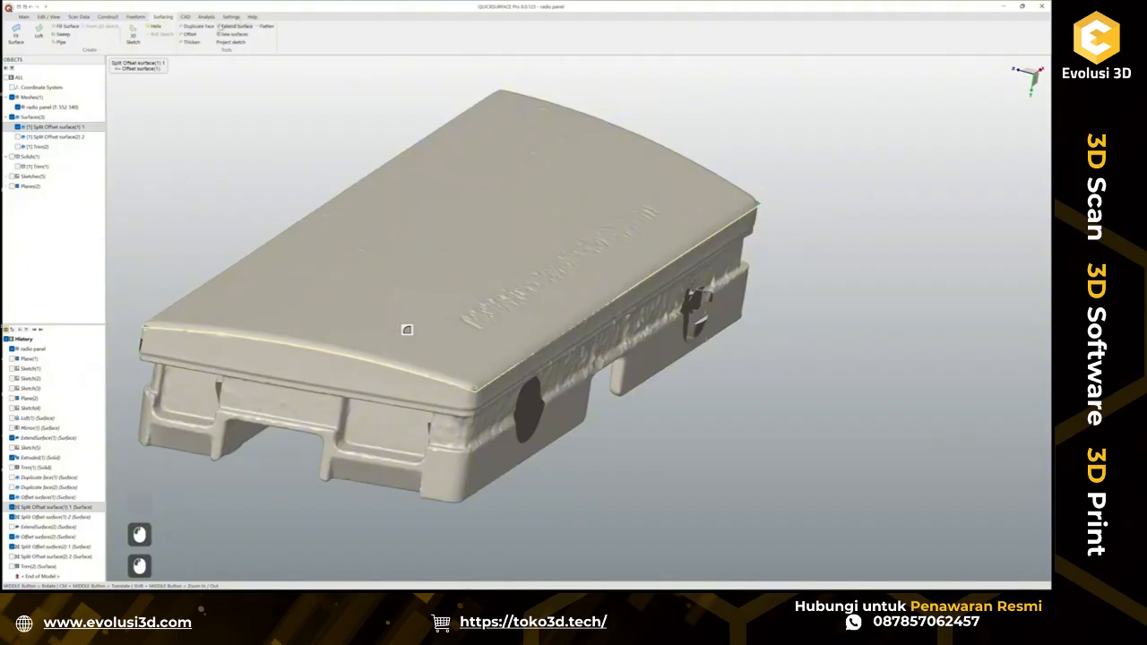
pyautogui.click(236, 26)
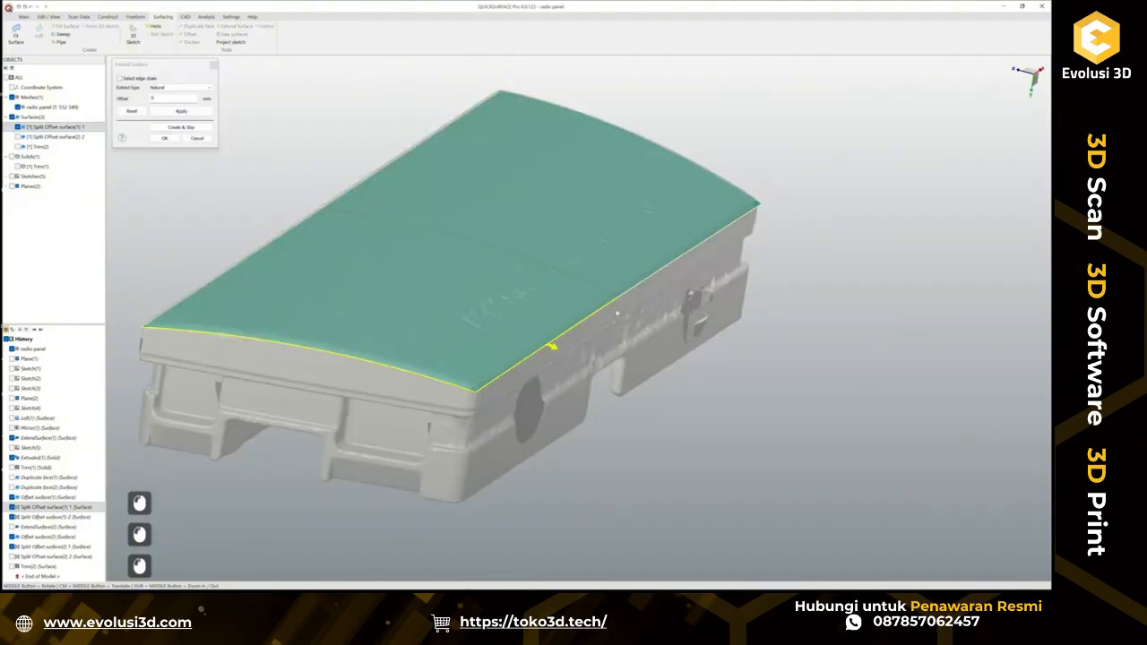
pyautogui.click(640, 287)
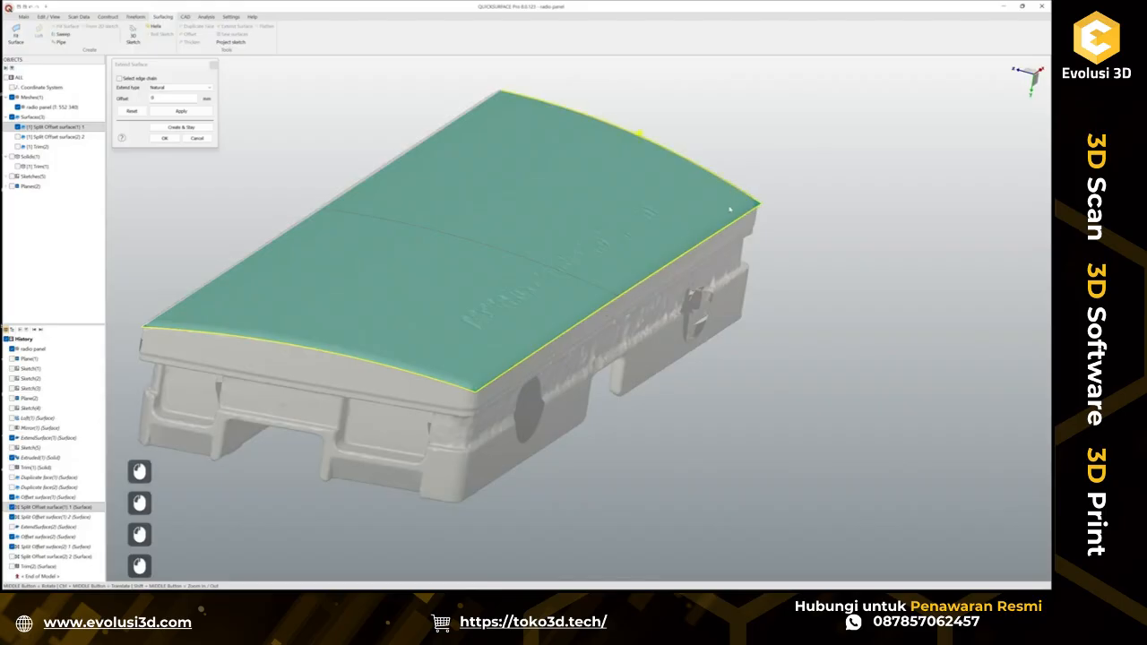
pyautogui.click(668, 128)
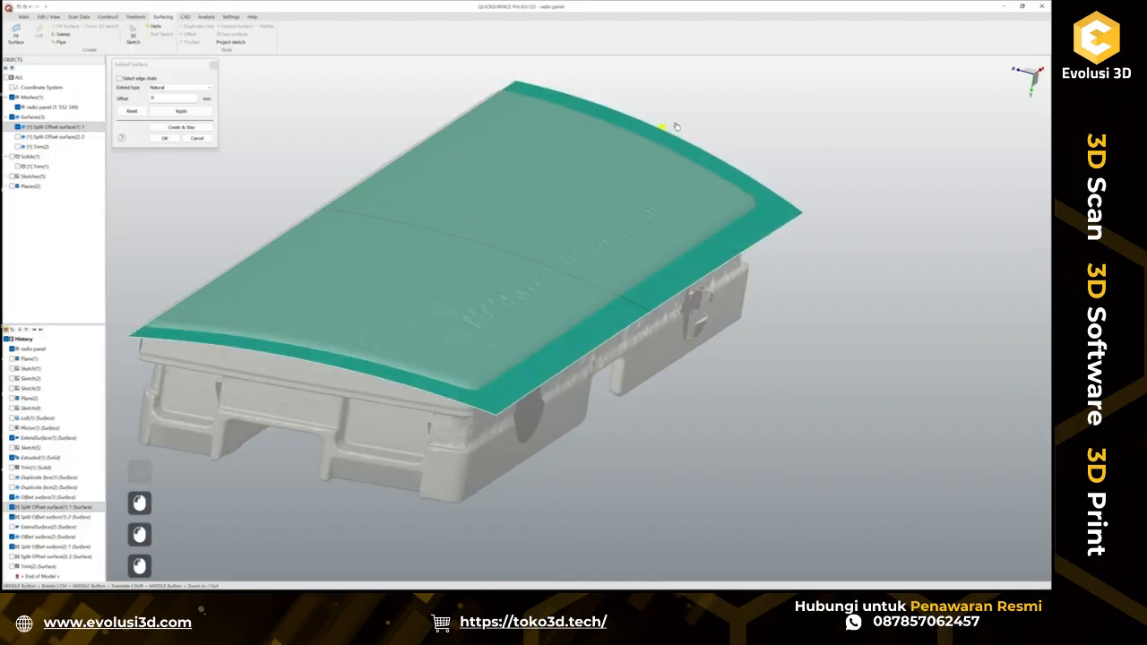
pyautogui.click(164, 139)
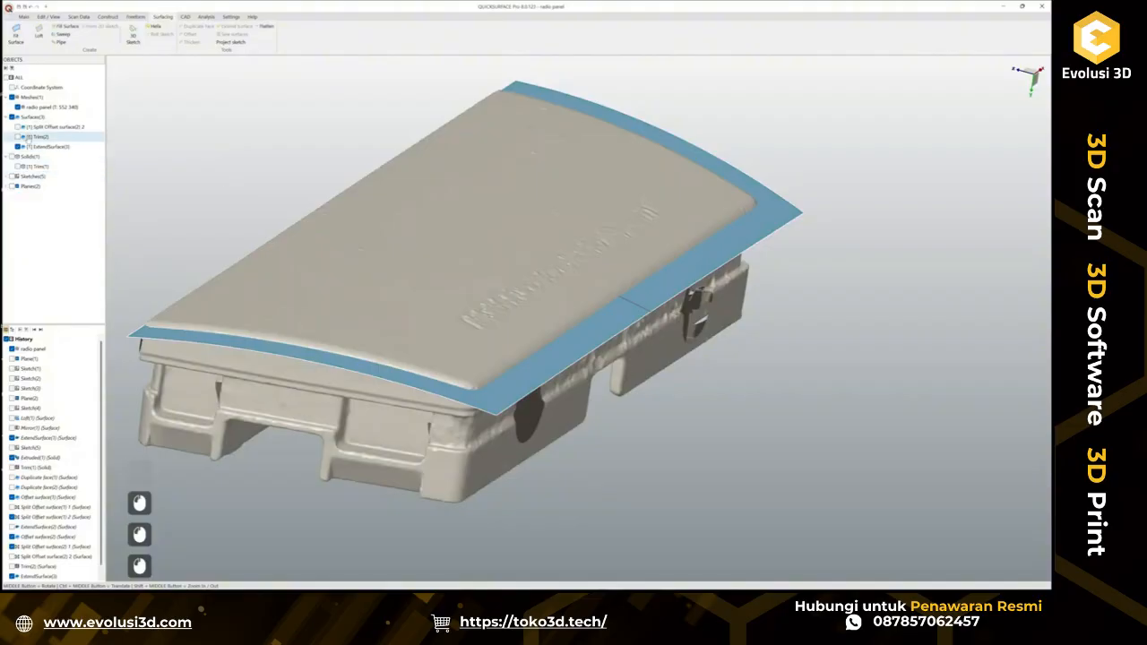
# Show Split Offset surface(2) 2 and trim it against the extended surface, keeping only the side walls below the curved top.
pyautogui.click(17, 127)
pyautogui.scroll(-3, 403, 251)
pyautogui.moveTo(745, 454); pyautogui.dragTo(385, 212)
pyautogui.click(377, 187)
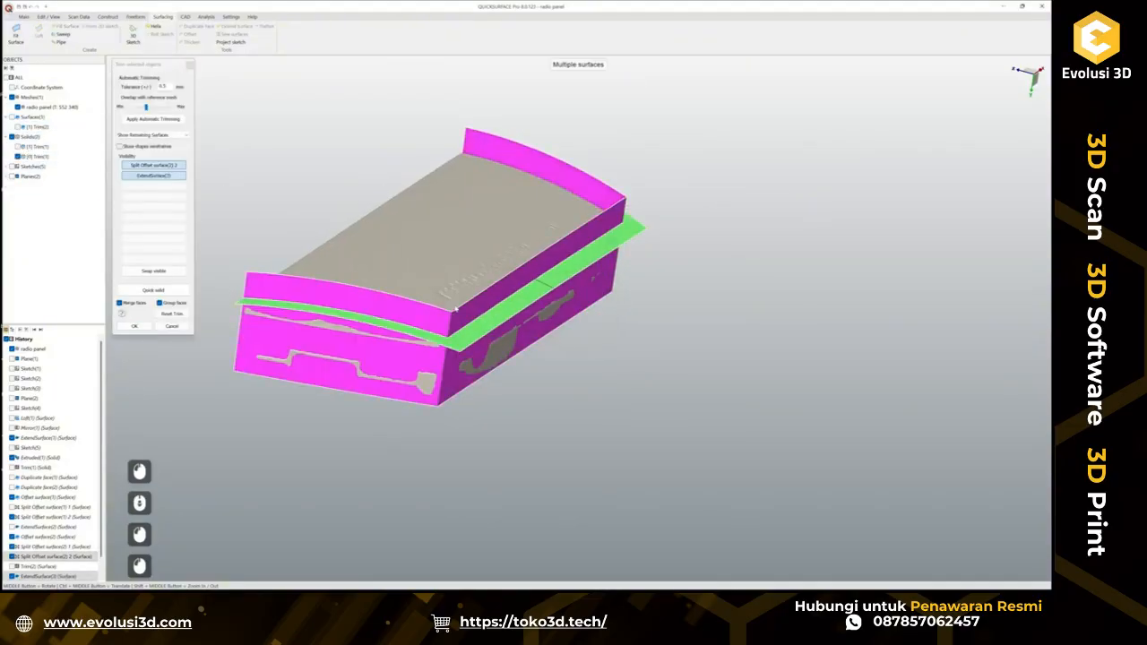
pyautogui.click(466, 318)
pyautogui.click(464, 331)
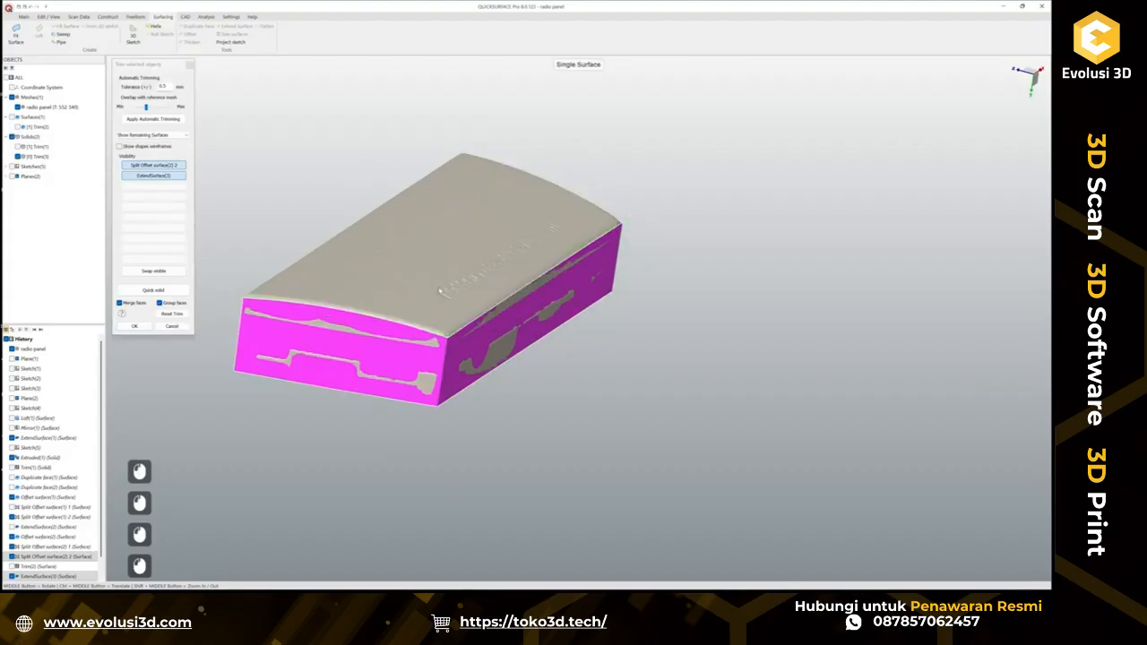
pyautogui.click(134, 326)
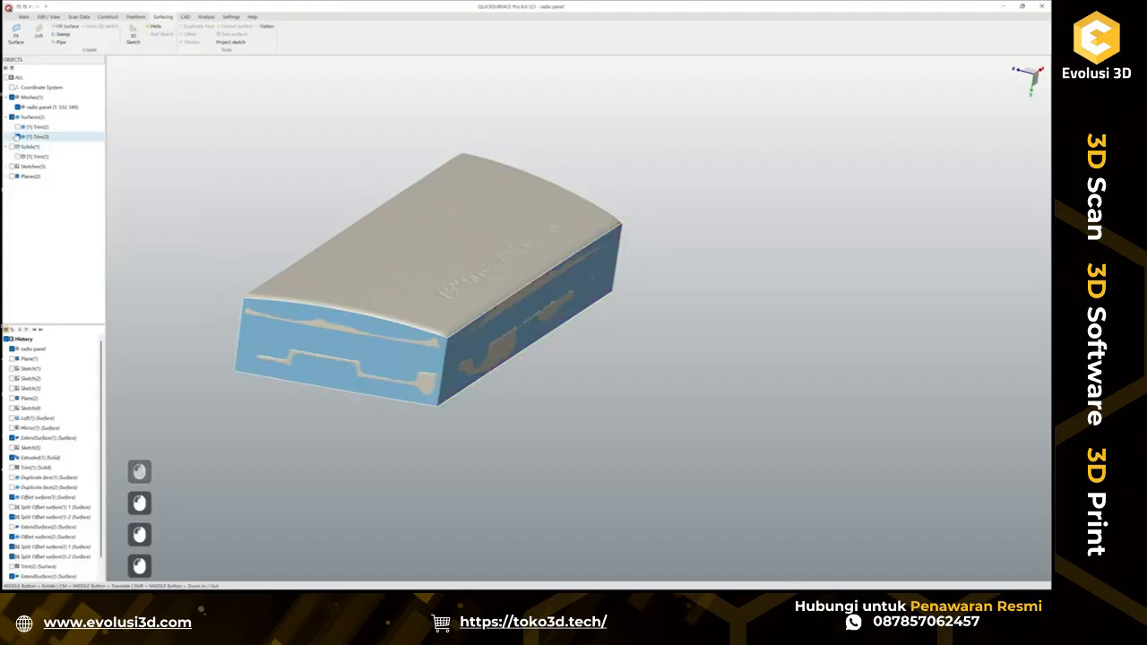
# Show the trimmed inner curved surface, Trim(2), together with the trimmed side walls.
pyautogui.click(18, 128)
pyautogui.scroll(3, 426, 278)
pyautogui.moveTo(577, 356); pyautogui.dragTo(624, 412, button='middle')
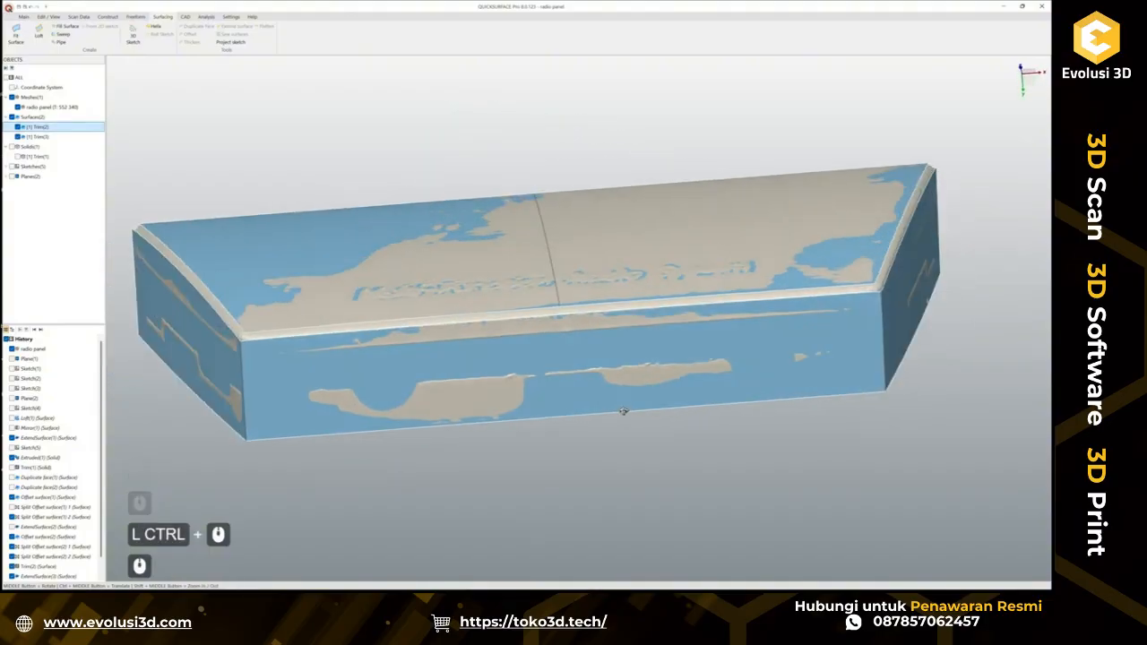
pyautogui.click(447, 182)
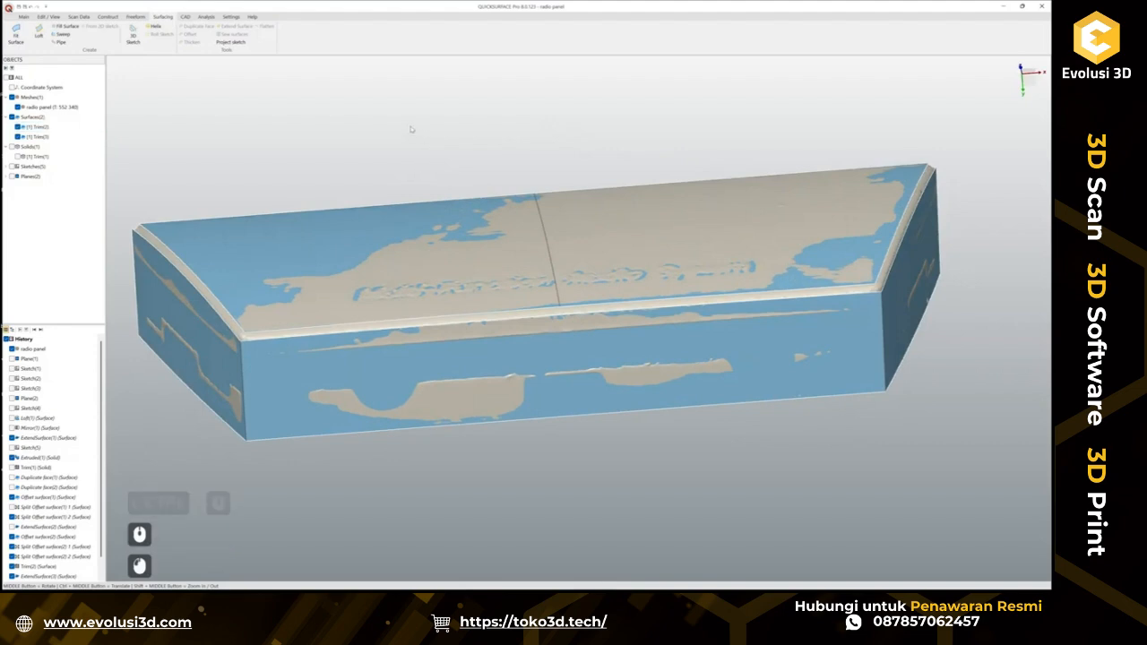
# Loft across the gap between the inner curved surface and the side wall at one curved end, with the upper edge set to Tangent.
pyautogui.click(47, 38)
pyautogui.click(222, 311)
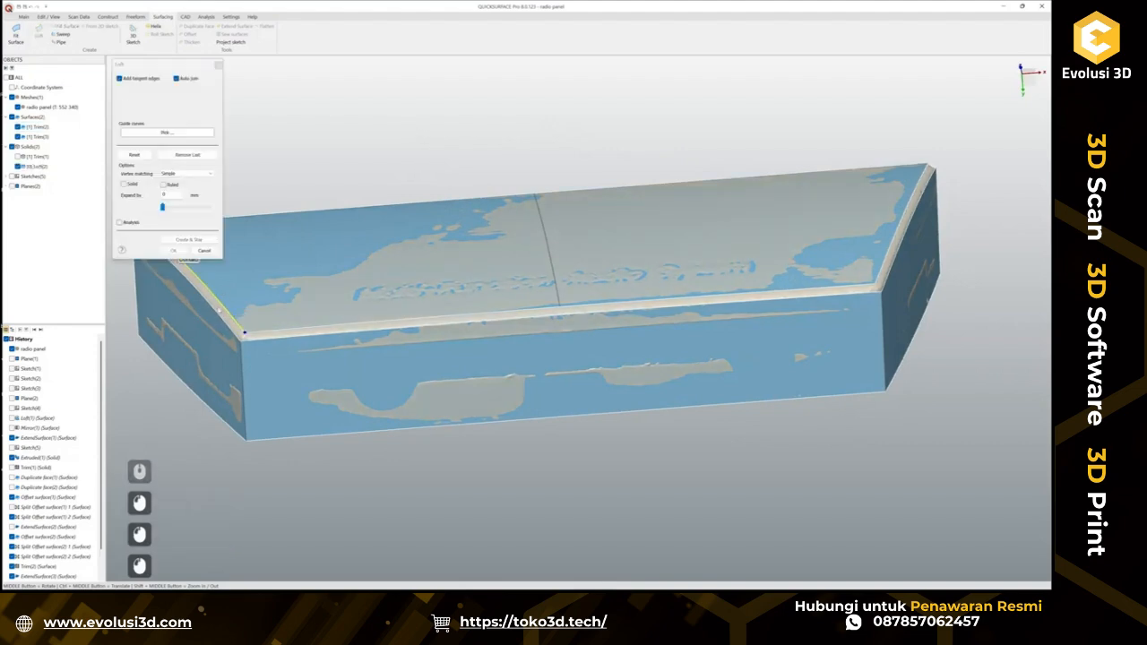
pyautogui.scroll(-2, 228, 318)
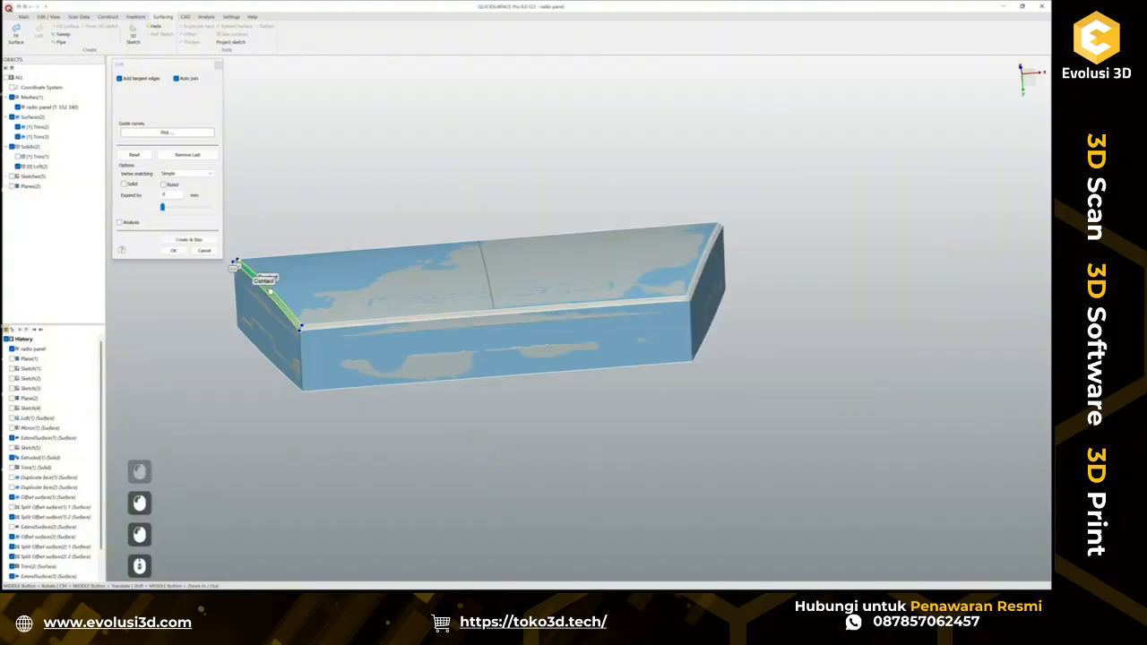
pyautogui.scroll(5, 251, 255)
pyautogui.click(363, 308)
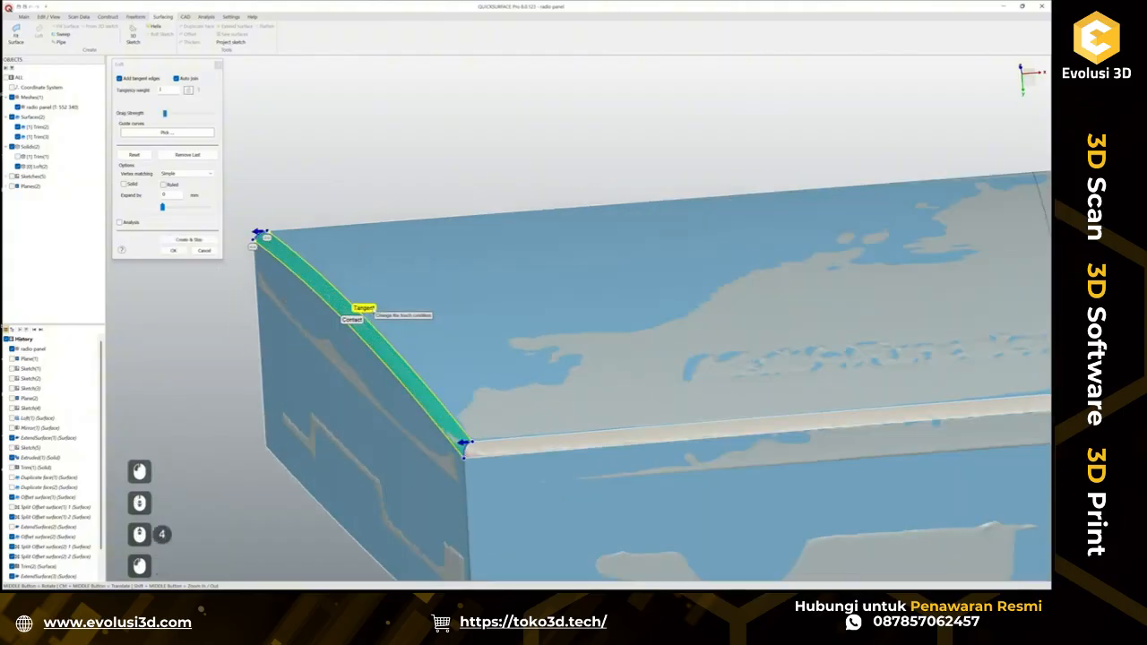
pyautogui.scroll(2, 365, 327)
pyautogui.scroll(-5, 456, 302)
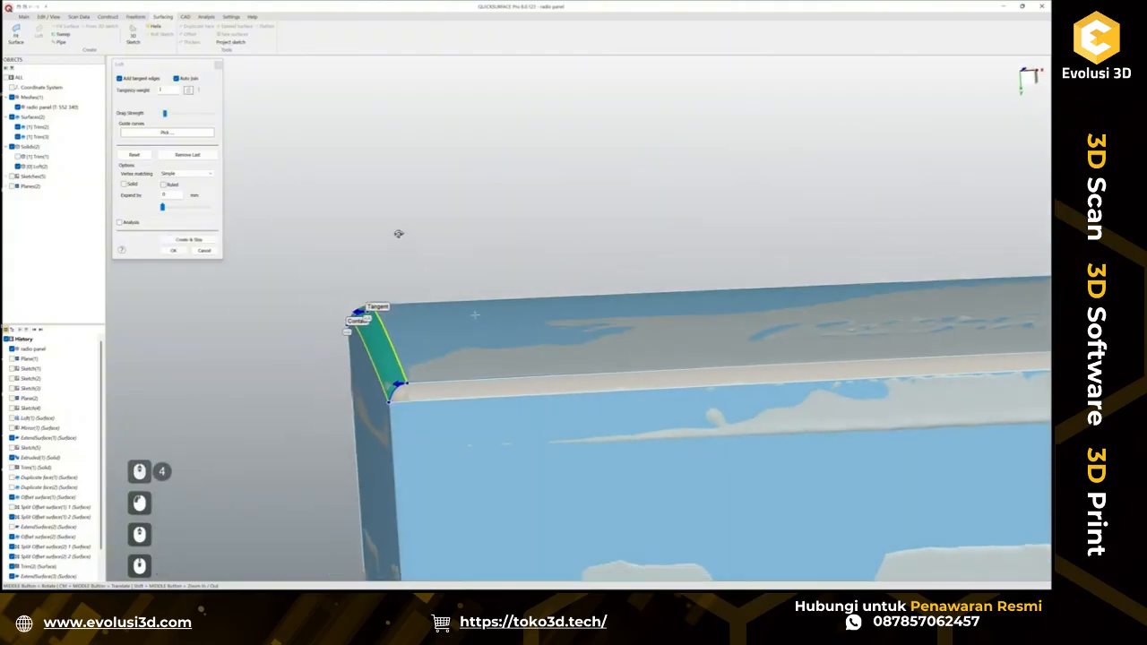
pyautogui.moveTo(388, 232); pyautogui.dragTo(400, 251, button='middle')
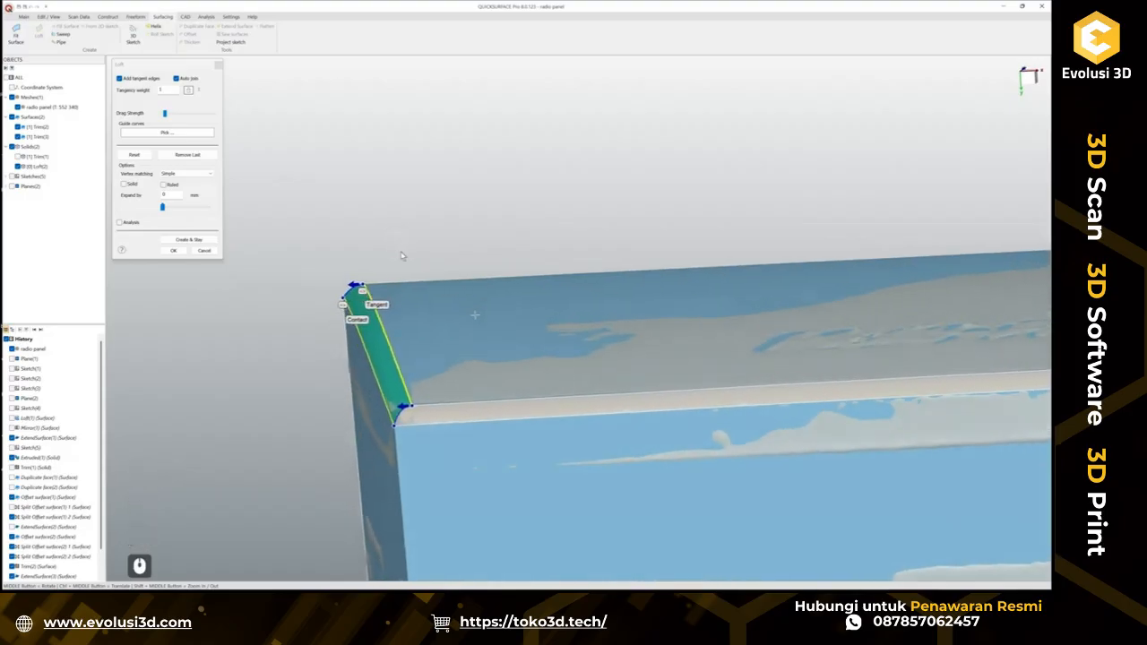
pyautogui.moveTo(515, 435)
pyautogui.mouseDown(button='middle')
pyautogui.moveTo(540, 405)
pyautogui.moveTo(745, 395)
pyautogui.moveTo(528, 454)
pyautogui.moveTo(510, 437)
pyautogui.mouseUp(button='middle')
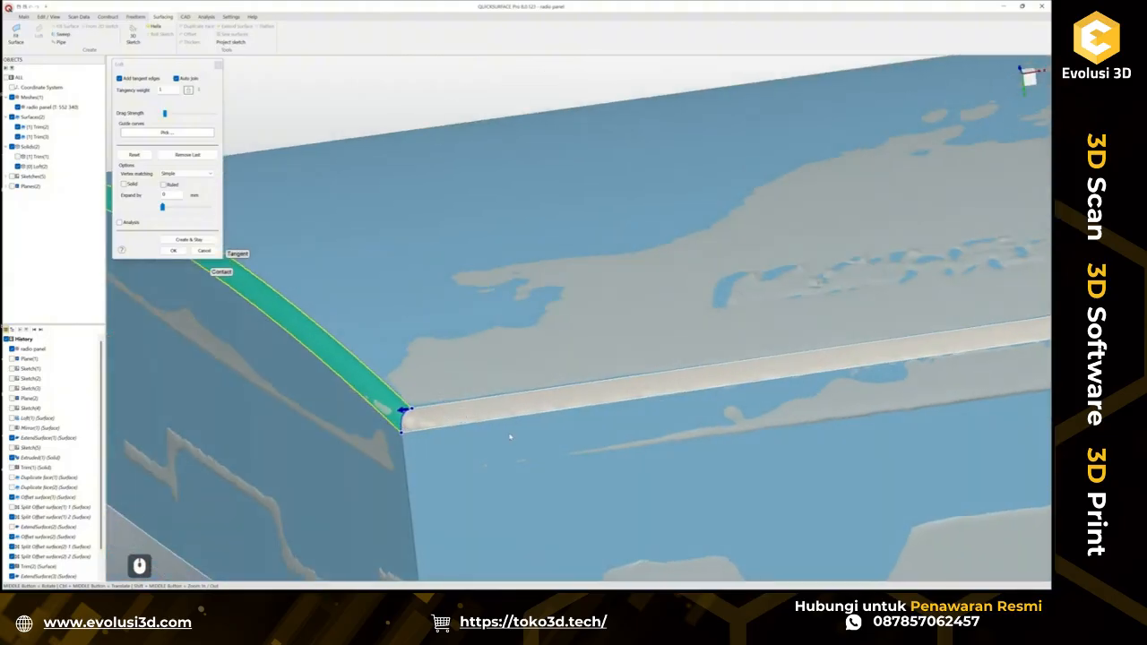
# Continue the loft along the long side and the opposite curved end, and create the joined edge surface.
pyautogui.click(449, 408)
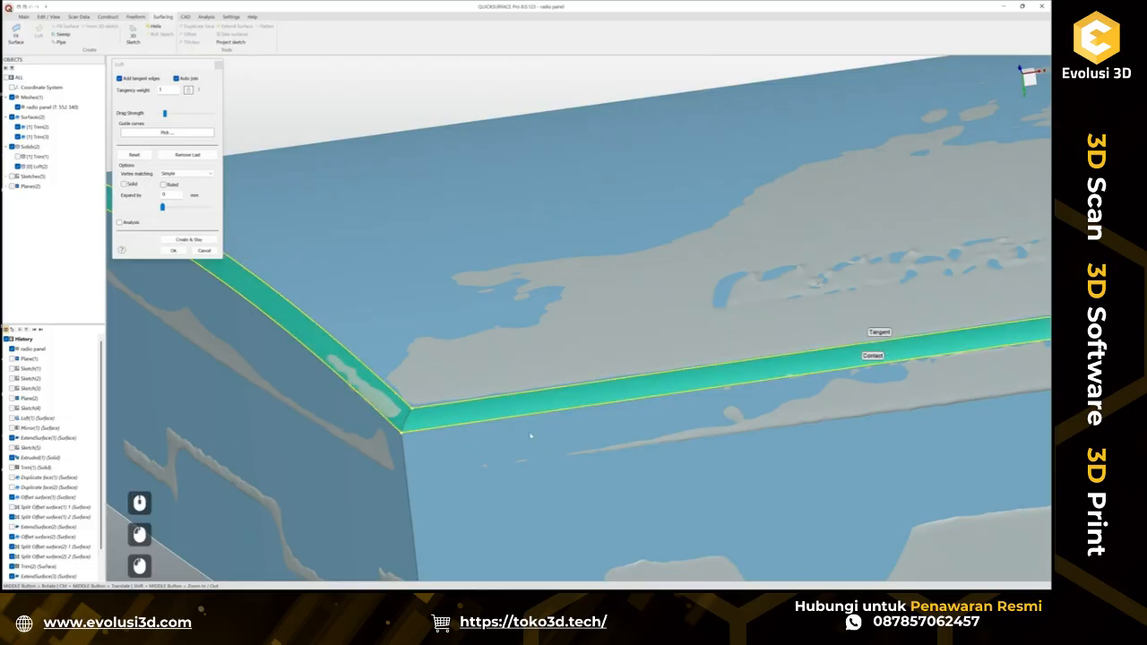
pyautogui.moveTo(530, 436); pyautogui.dragTo(665, 314, button='middle')
pyautogui.click(661, 313)
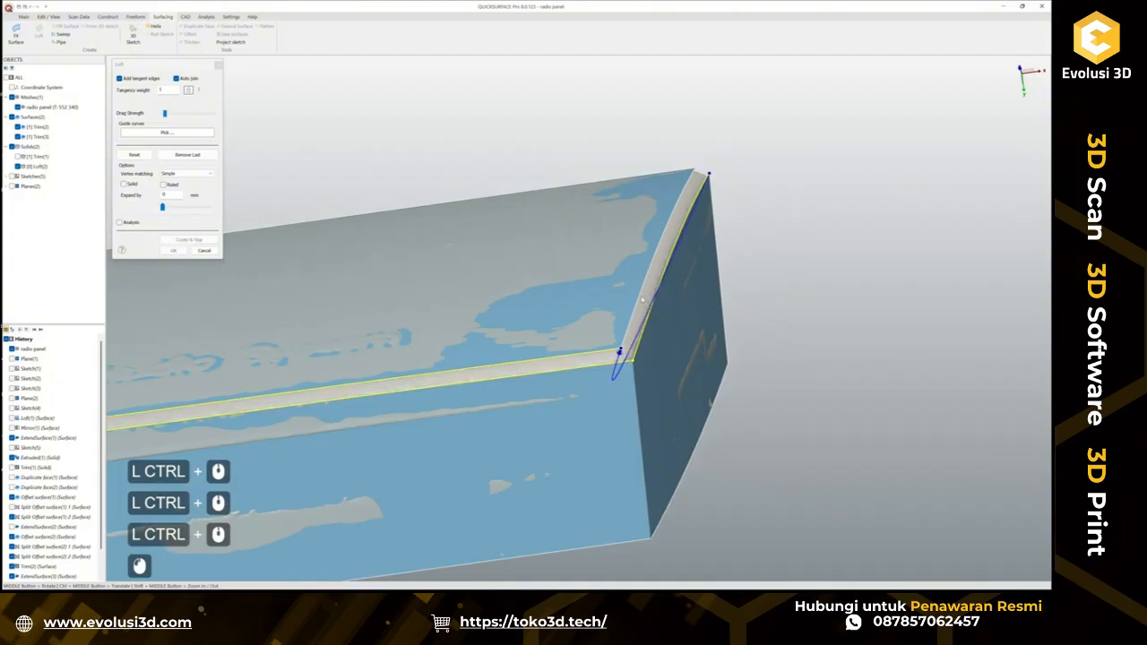
pyautogui.click(642, 300)
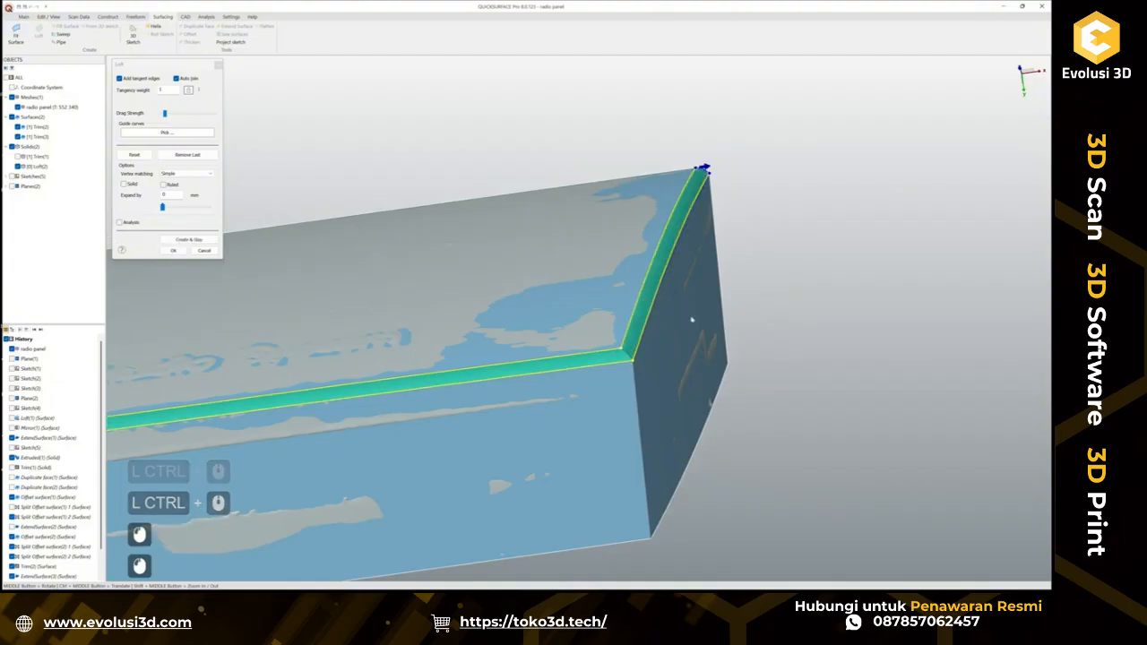
pyautogui.moveTo(692, 318); pyautogui.dragTo(680, 292, button='middle')
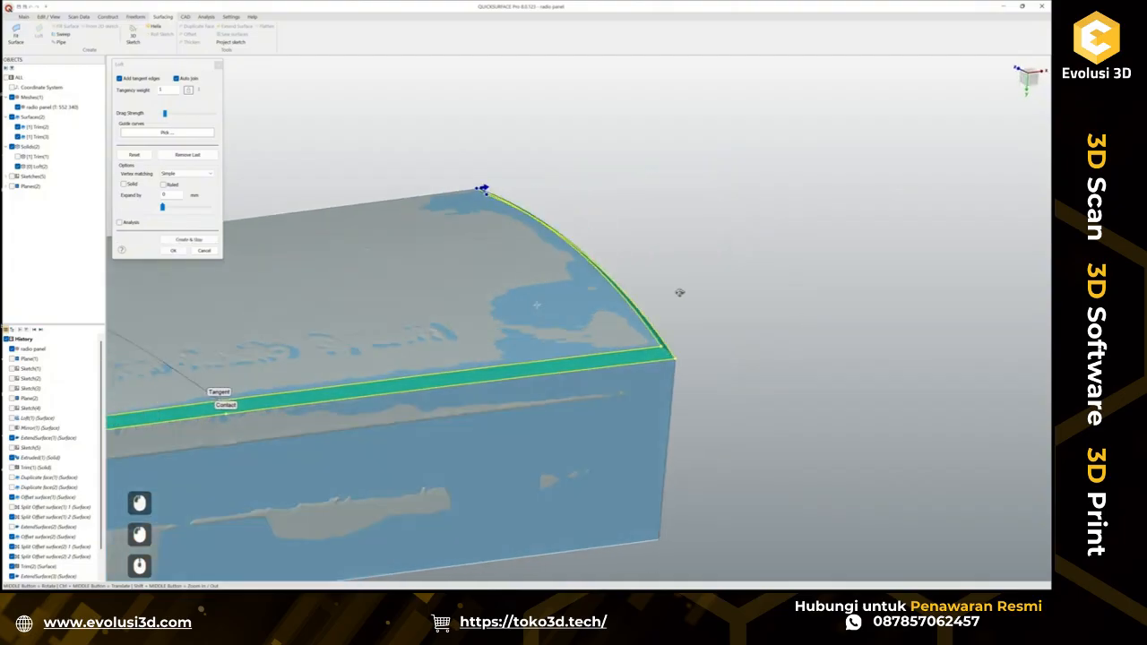
pyautogui.click(172, 251)
# Compare the scan with the lofted surface and inspect the deviations along the rounded edges and corners.
pyautogui.scroll(-2, 413, 338)
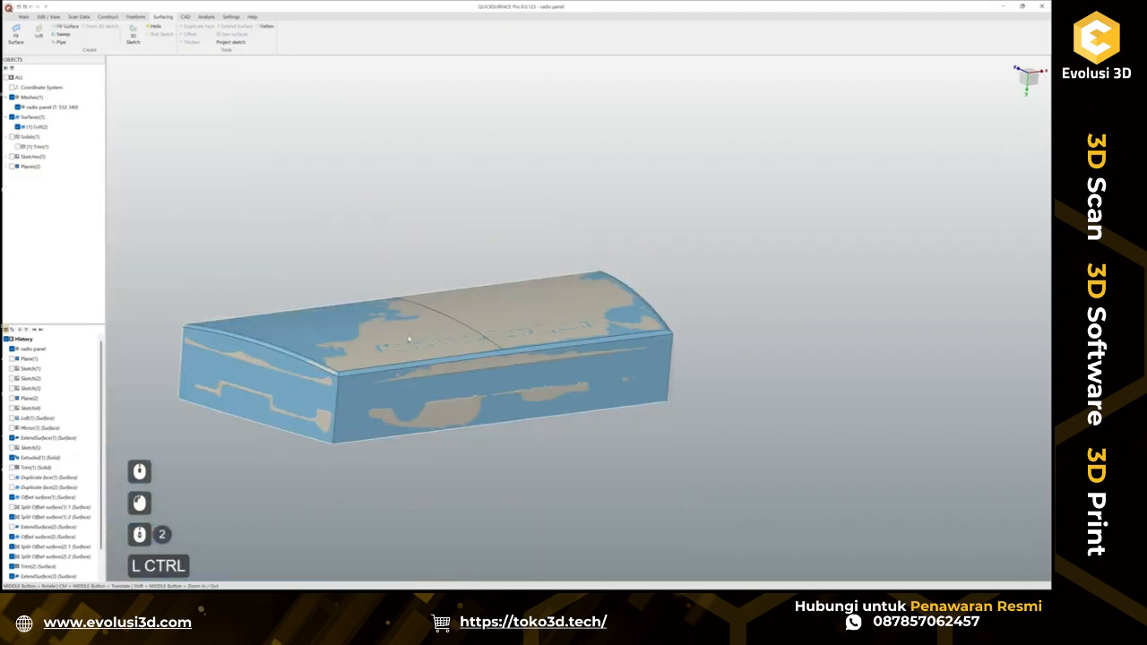
pyautogui.keyDown('ctrl'); pyautogui.moveTo(413, 338); pyautogui.dragTo(482, 346, button='middle'); pyautogui.keyUp('ctrl')
pyautogui.scroll(3, 582, 392)
pyautogui.moveTo(583, 392); pyautogui.dragTo(464, 400, button='middle')
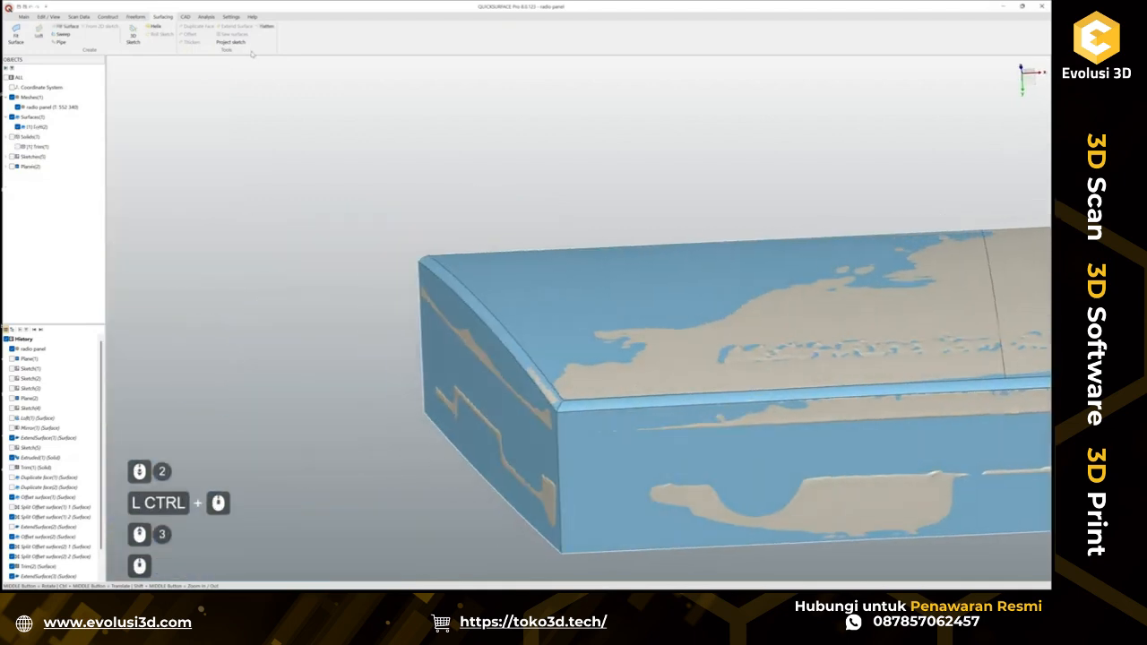
pyautogui.click(23, 17)
pyautogui.click(492, 34)
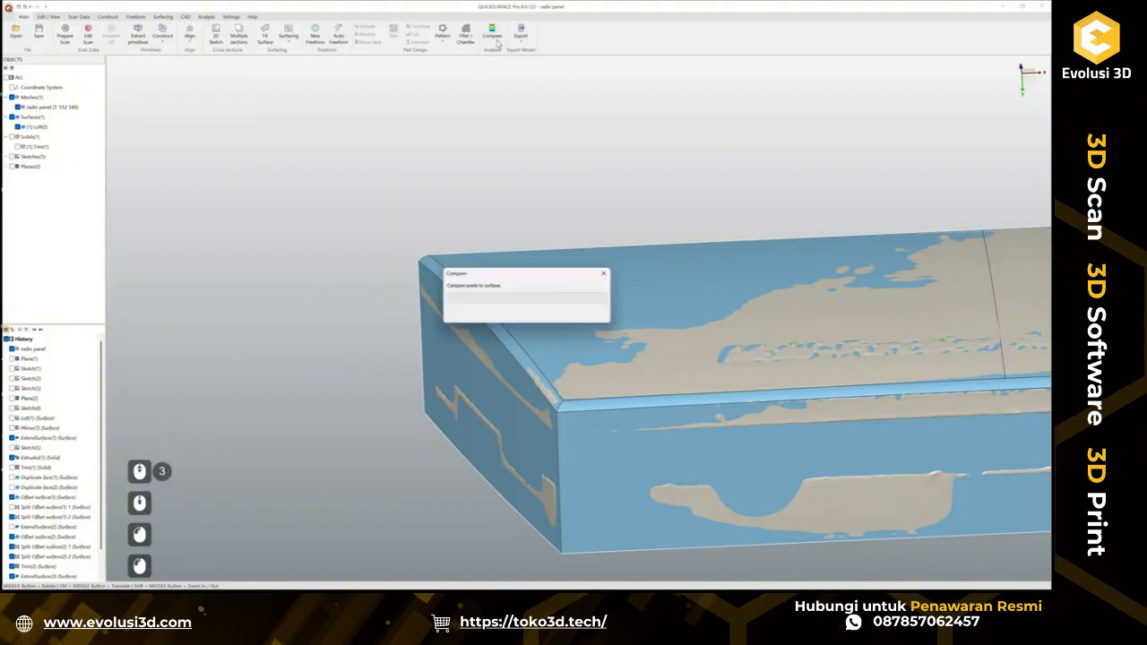
pyautogui.scroll(2, 523, 322)
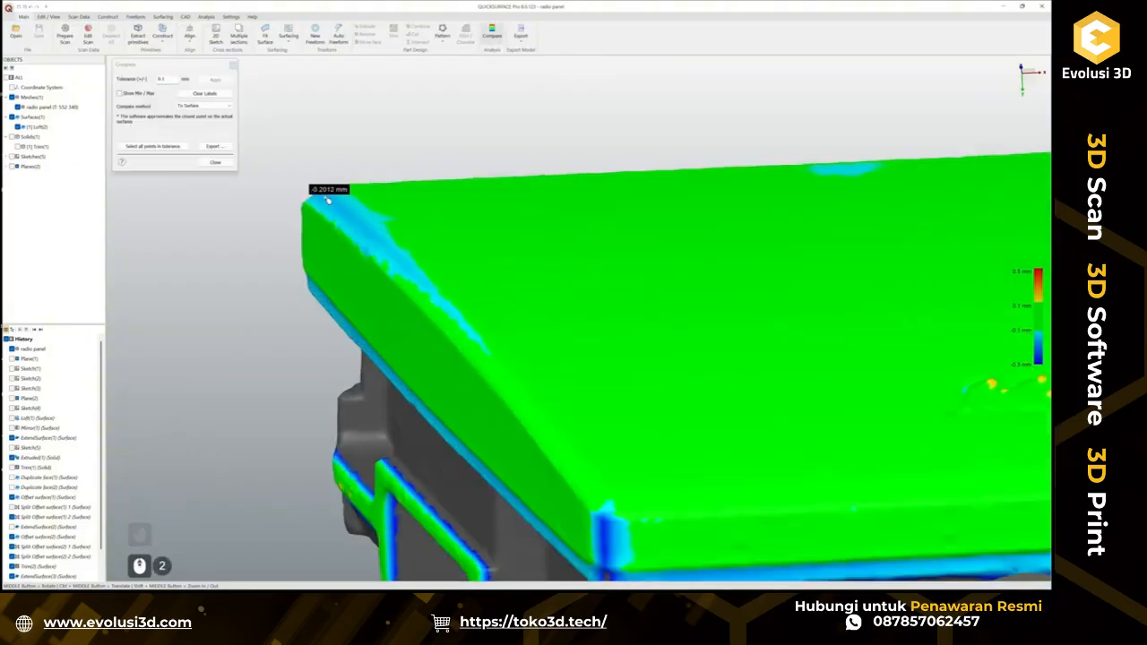
pyautogui.moveTo(328, 200); pyautogui.dragTo(343, 242, button='middle')
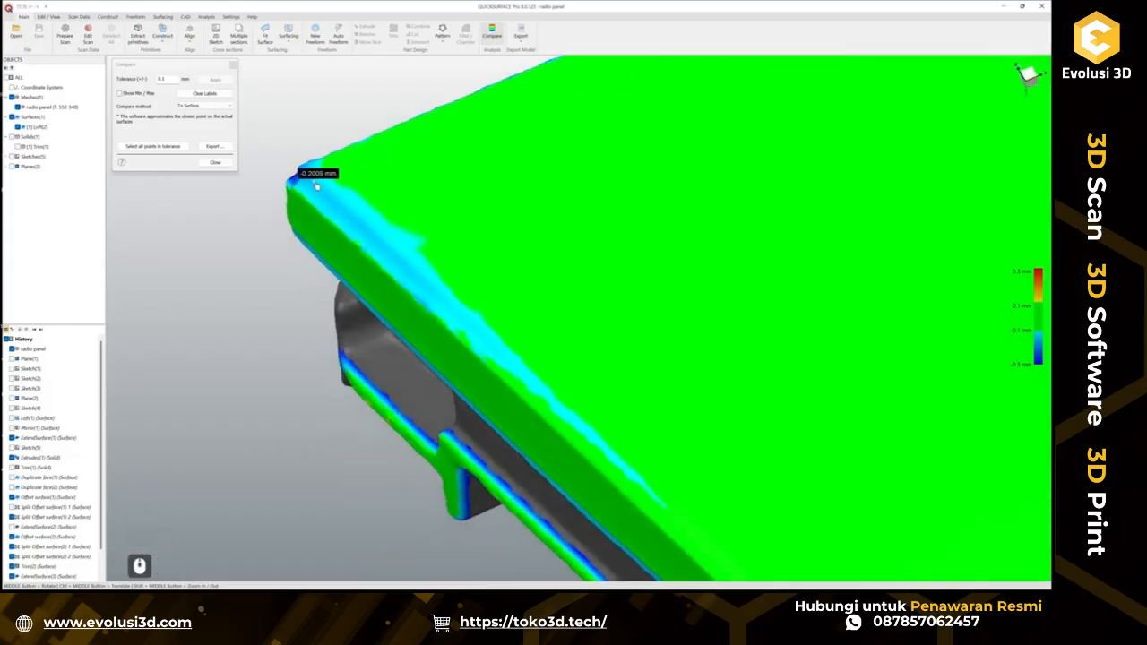
pyautogui.scroll(-2, 316, 186)
pyautogui.moveTo(484, 303)
pyautogui.mouseDown(button='middle')
pyautogui.moveTo(487, 397)
pyautogui.moveTo(472, 268)
pyautogui.moveTo(487, 287)
pyautogui.mouseUp(button='middle')
pyautogui.scroll(-2, 471, 268)
pyautogui.scroll(3, 513, 337)
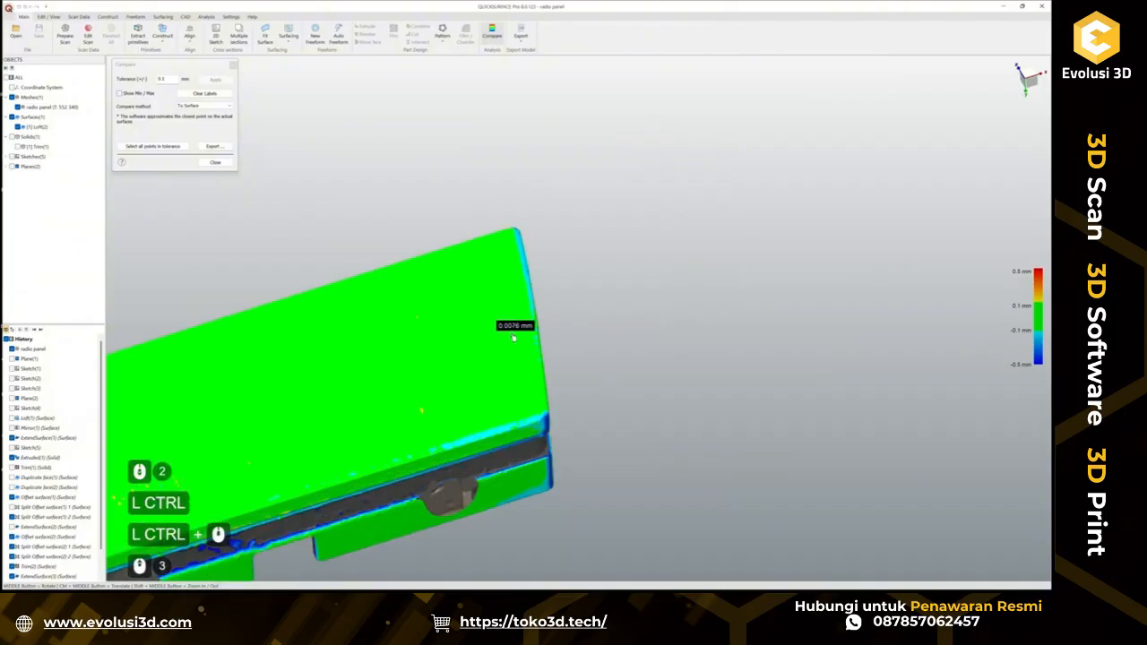
pyautogui.moveTo(514, 337); pyautogui.dragTo(550, 275, button='middle')
pyautogui.scroll(4, 550, 274)
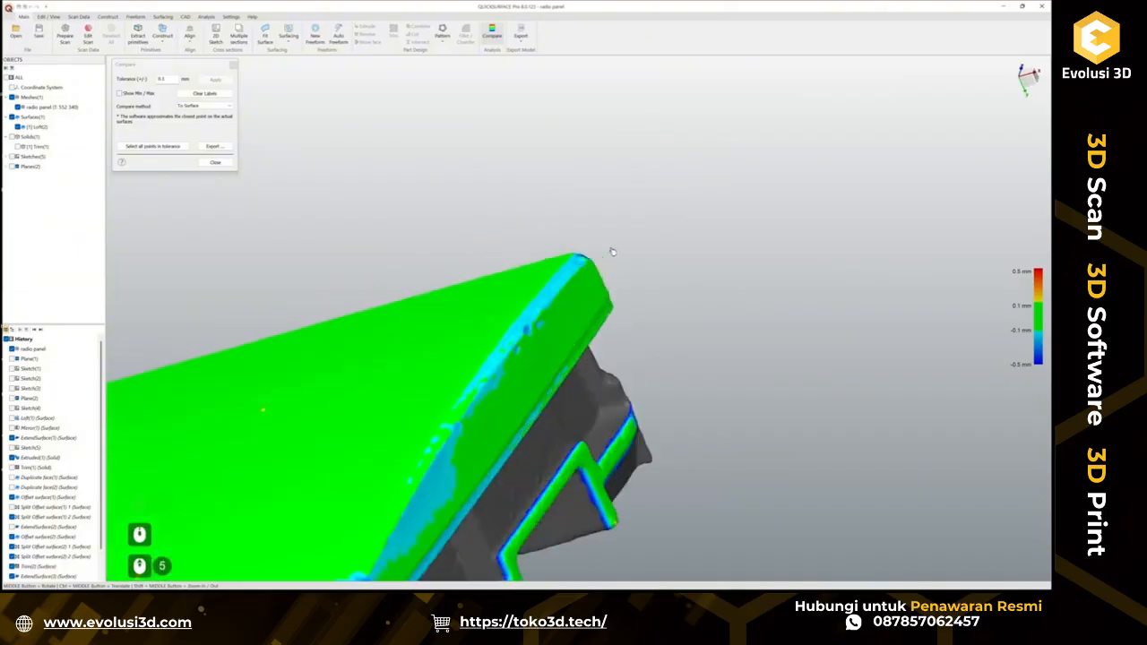
pyautogui.click(215, 162)
# Examine the lofted surface over the scan from all sides, including its corners, curved ends and open long side.
pyautogui.scroll(-2, 586, 286)
pyautogui.keyDown('ctrl'); pyautogui.moveTo(586, 286); pyautogui.dragTo(549, 319, button='middle'); pyautogui.keyUp('ctrl')
pyautogui.scroll(-2, 509, 342)
pyautogui.scroll(4, 402, 439)
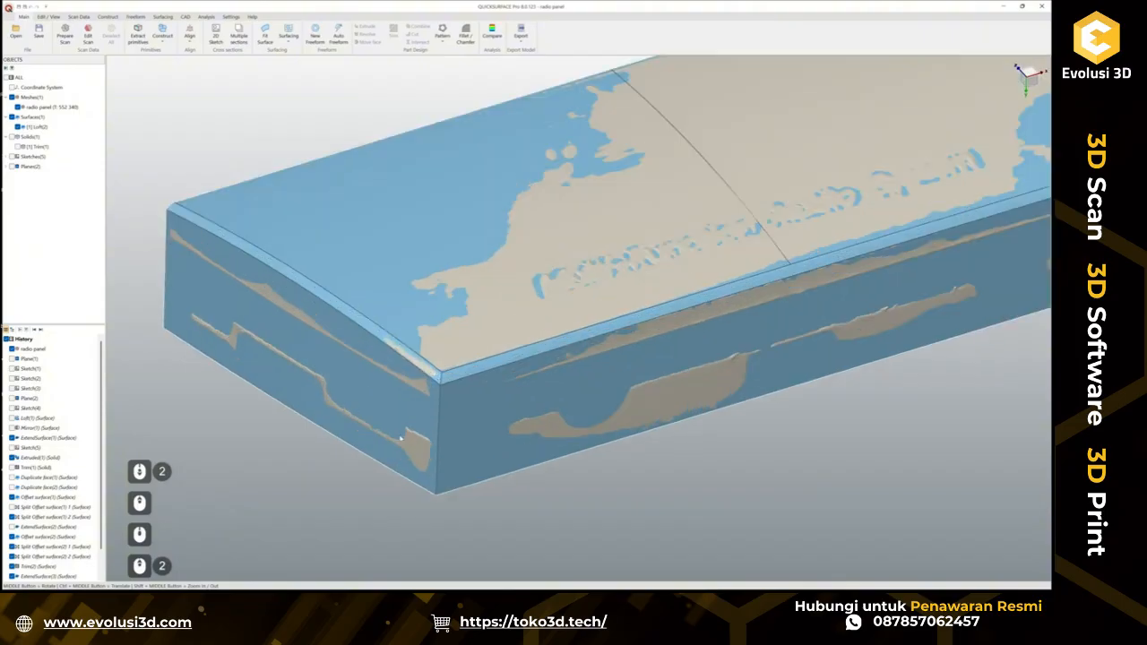
pyautogui.click(471, 431)
pyautogui.click(610, 526)
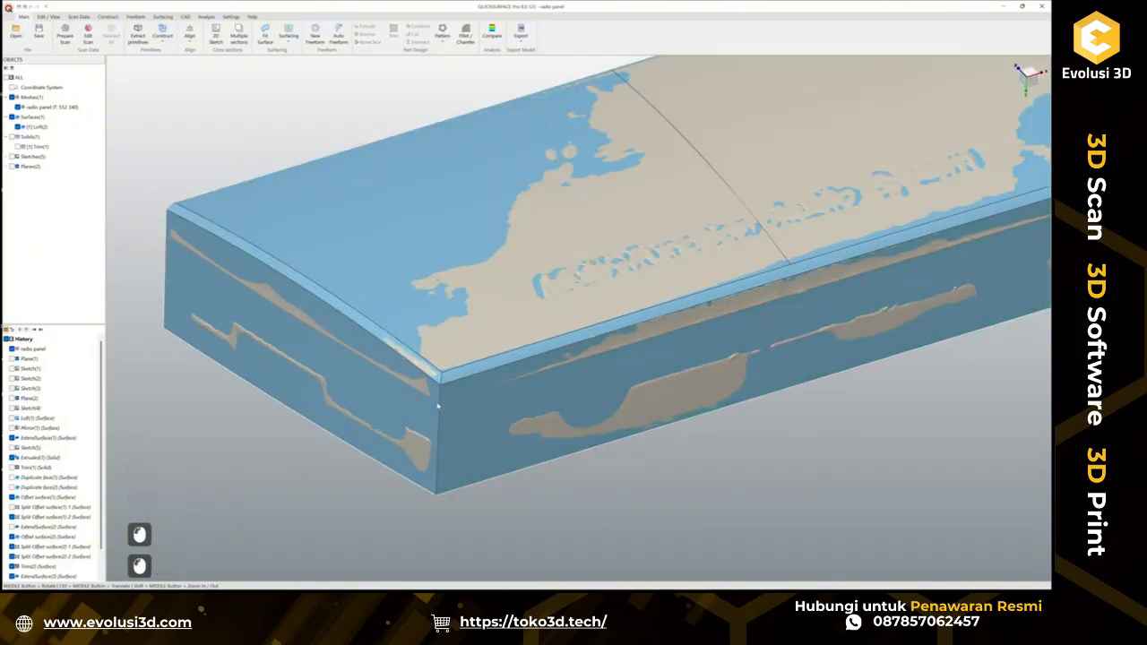
pyautogui.scroll(-3, 436, 406)
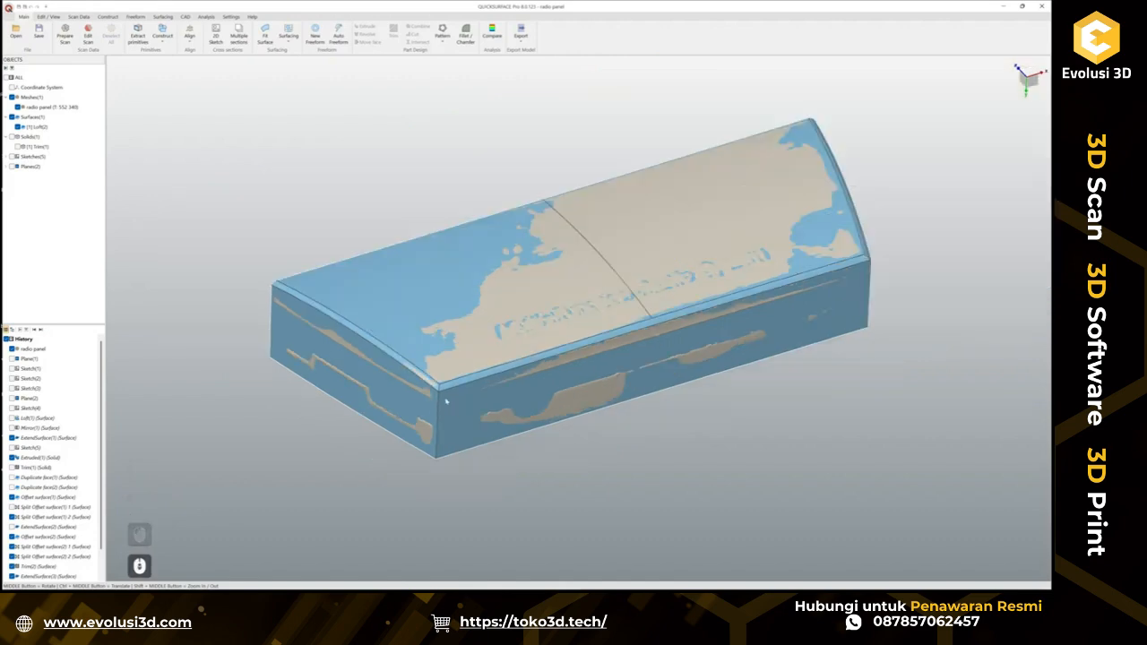
pyautogui.keyDown('ctrl'); pyautogui.moveTo(446, 400); pyautogui.dragTo(419, 414, button='middle'); pyautogui.keyUp('ctrl')
pyautogui.moveTo(537, 381); pyautogui.dragTo(480, 369, button='middle')
pyautogui.moveTo(560, 345); pyautogui.dragTo(796, 387, button='middle')
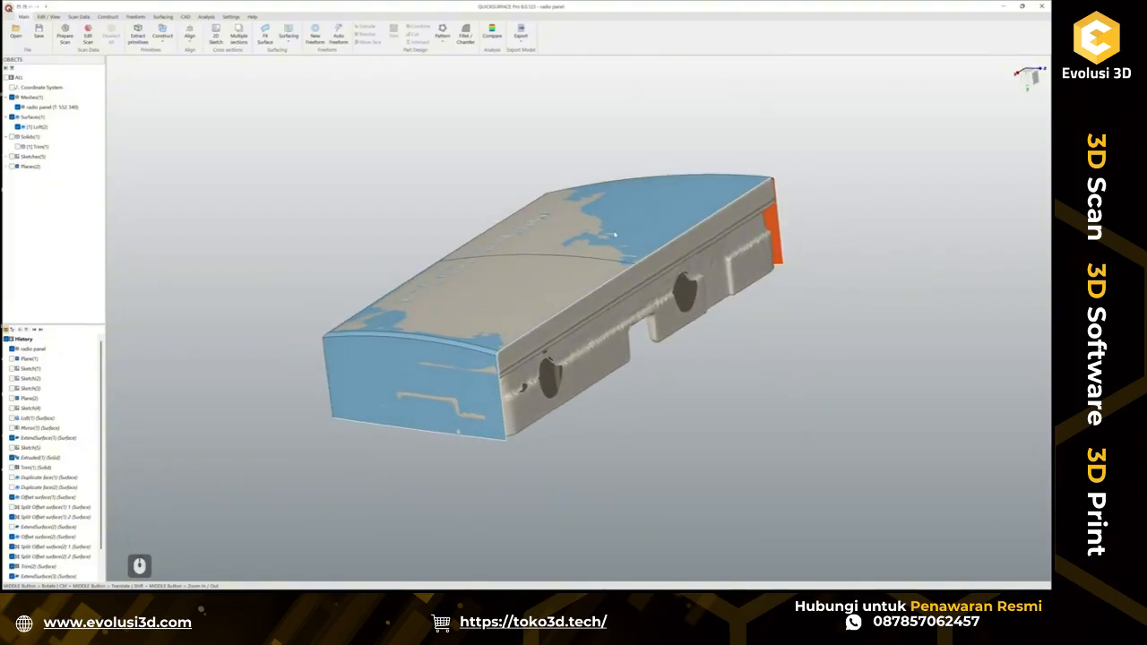
pyautogui.moveTo(618, 338); pyautogui.dragTo(870, 344, button='middle')
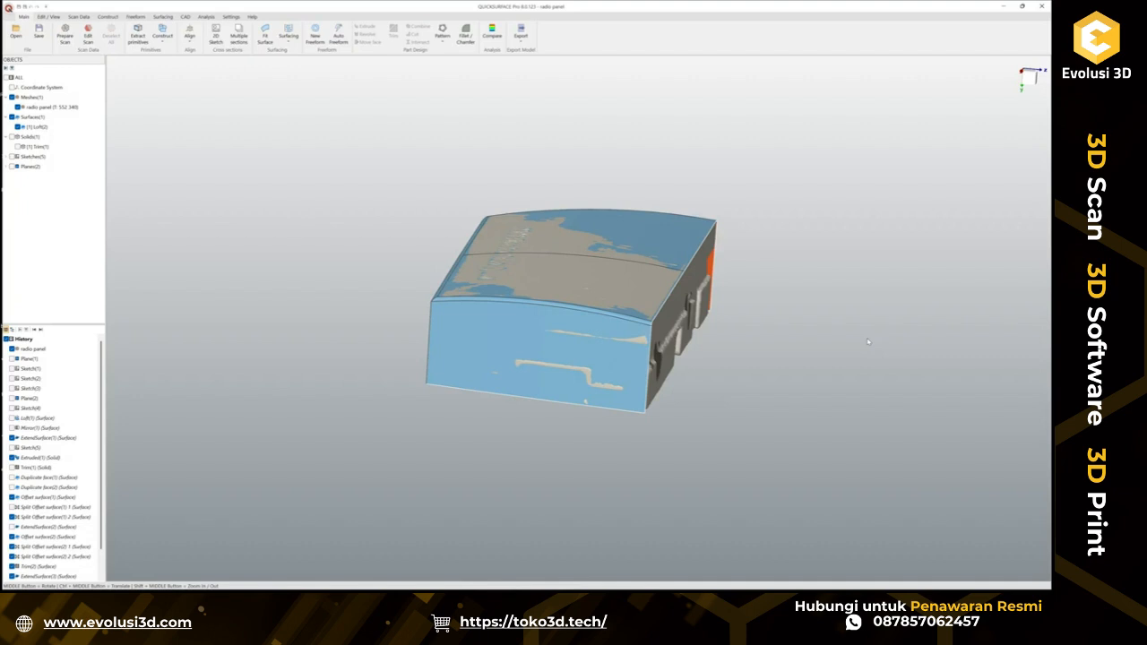
pyautogui.moveTo(516, 420); pyautogui.dragTo(440, 414, button='middle')
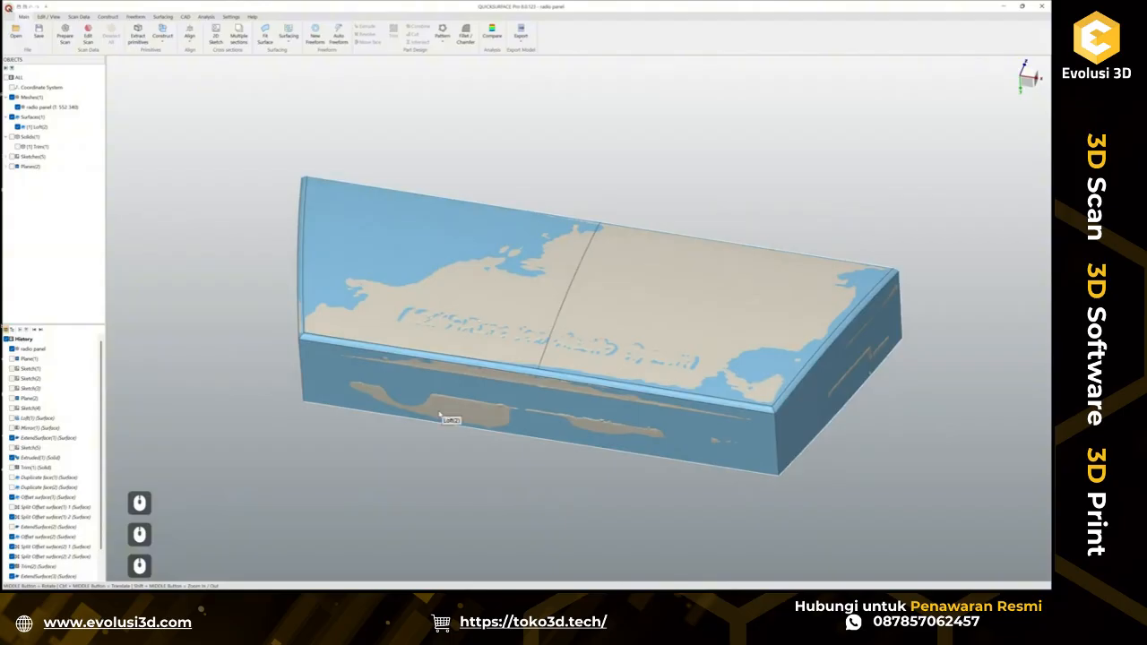
pyautogui.moveTo(434, 500); pyautogui.dragTo(496, 442, button='middle')
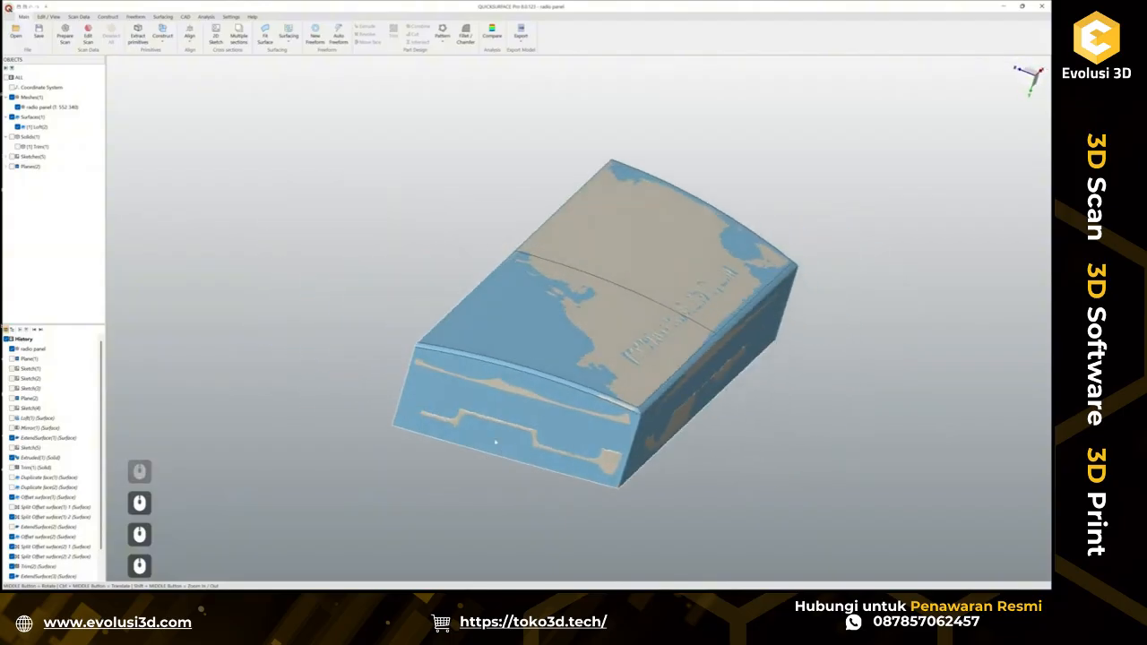
pyautogui.moveTo(442, 408); pyautogui.dragTo(540, 413, button='middle')
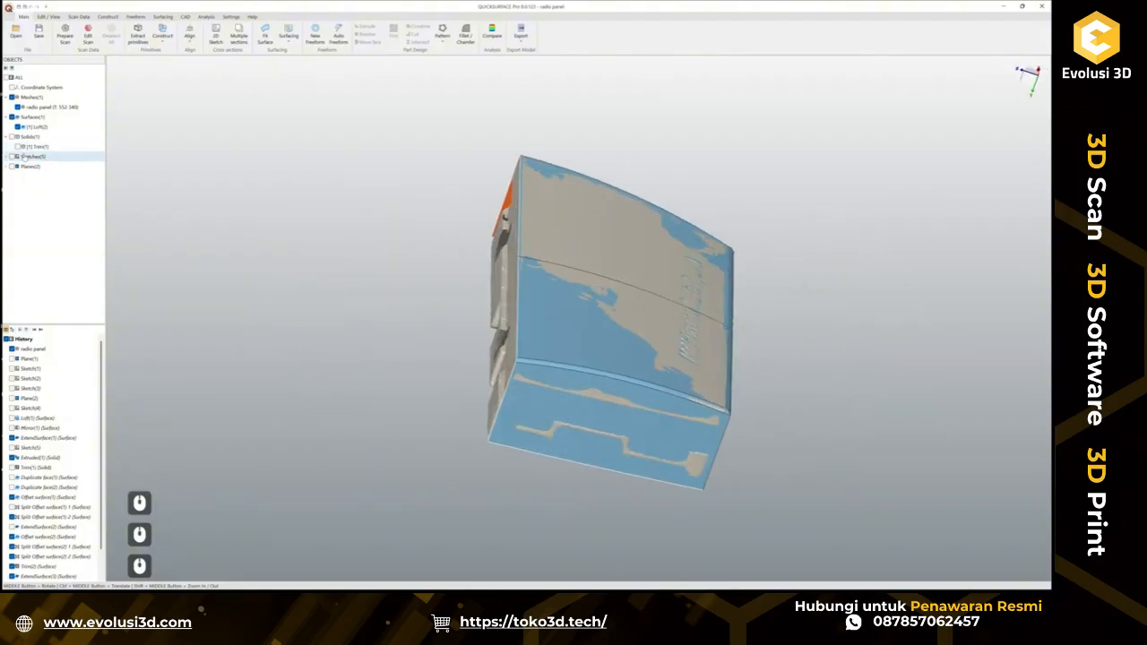
# Duplicate the open long side face and the flat bottom face of the earlier trimmed solid, and hide that solid.
pyautogui.click(16, 149)
pyautogui.moveTo(584, 361); pyautogui.dragTo(464, 299, button='middle')
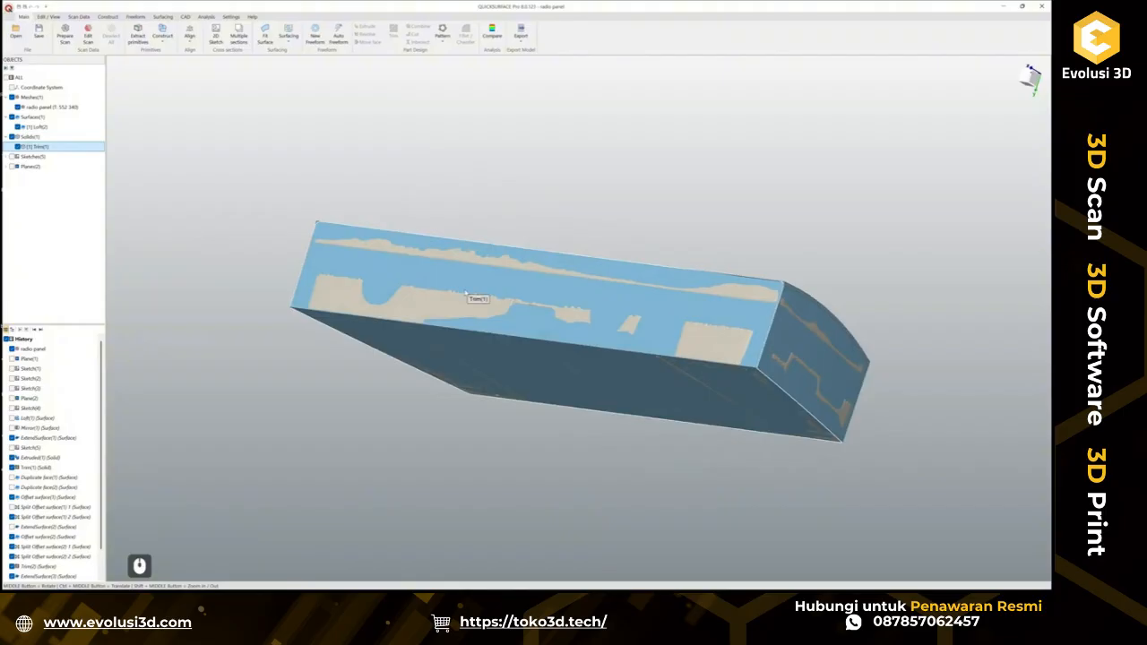
pyautogui.click(489, 302)
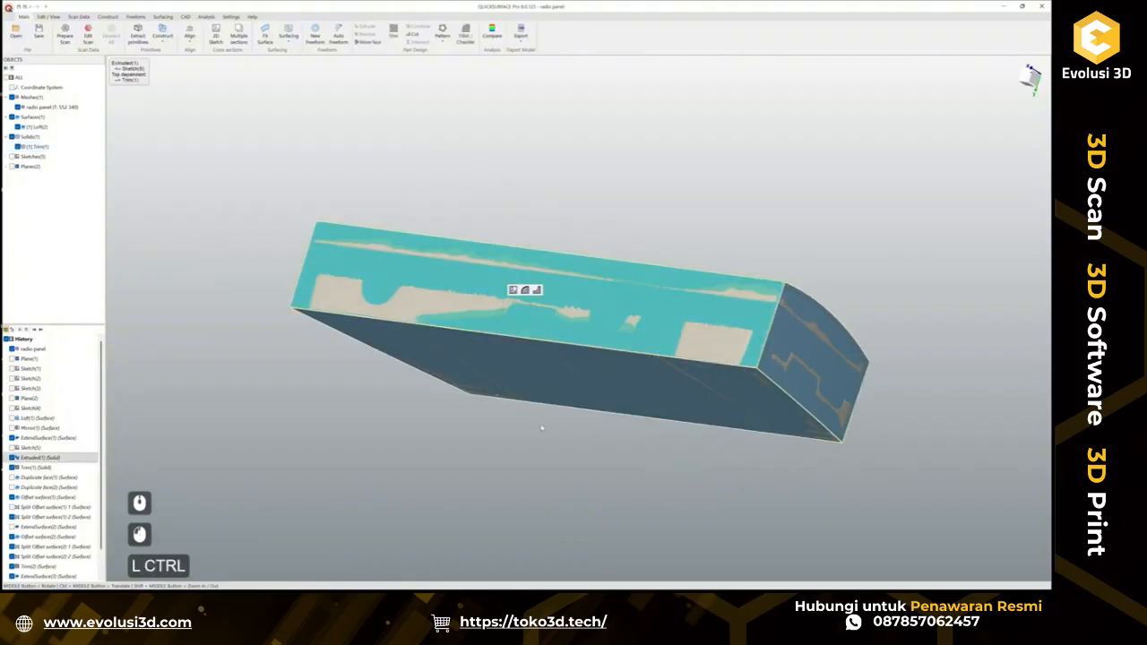
pyautogui.keyDown('ctrl'); pyautogui.click(542, 383); pyautogui.keyUp('ctrl')
pyautogui.click(167, 18)
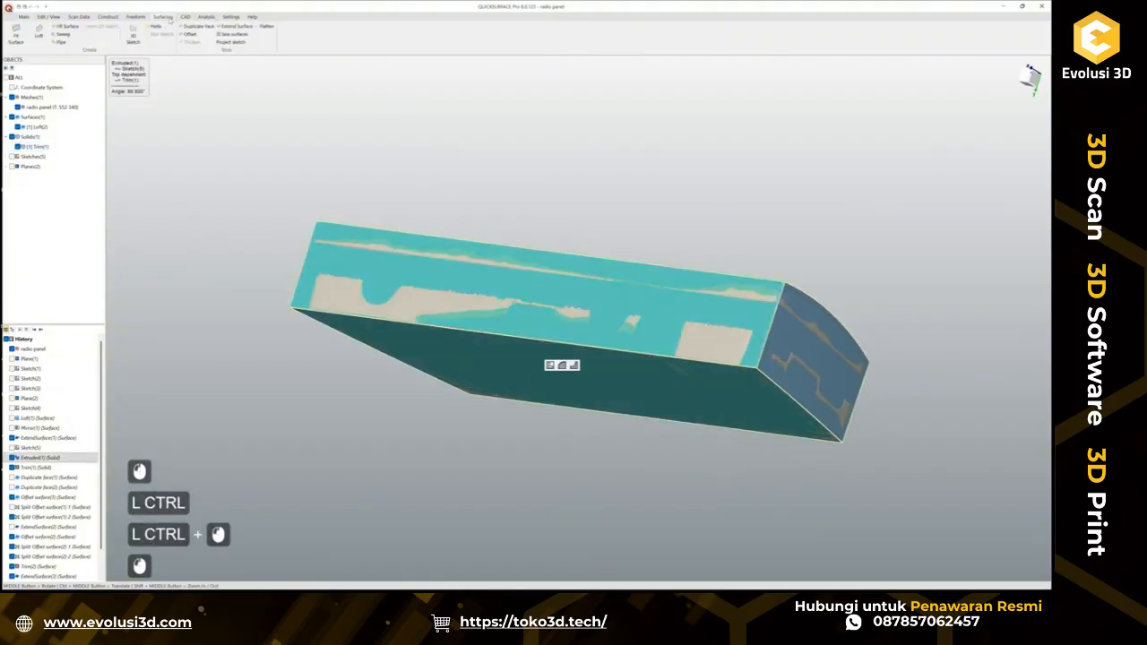
pyautogui.click(198, 26)
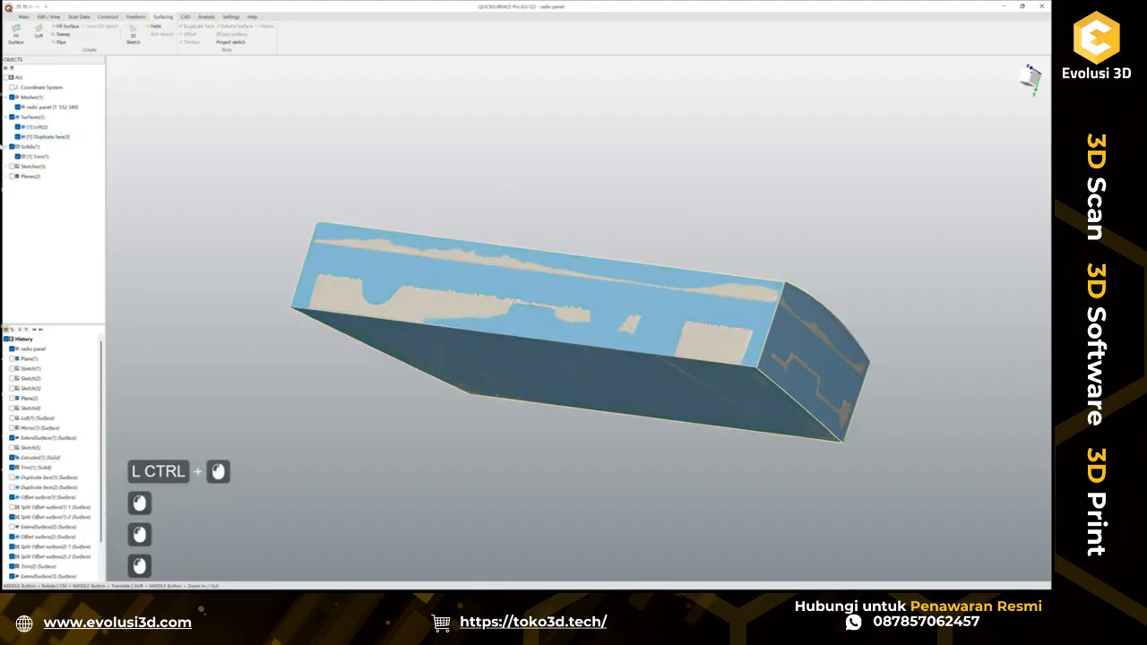
pyautogui.click(17, 158)
# Trim the lofted surface and the duplicated faces against each other, removing the excess piece at one upper corner.
pyautogui.scroll(-3, 381, 261)
pyautogui.moveTo(298, 175); pyautogui.dragTo(722, 434)
pyautogui.press('t')
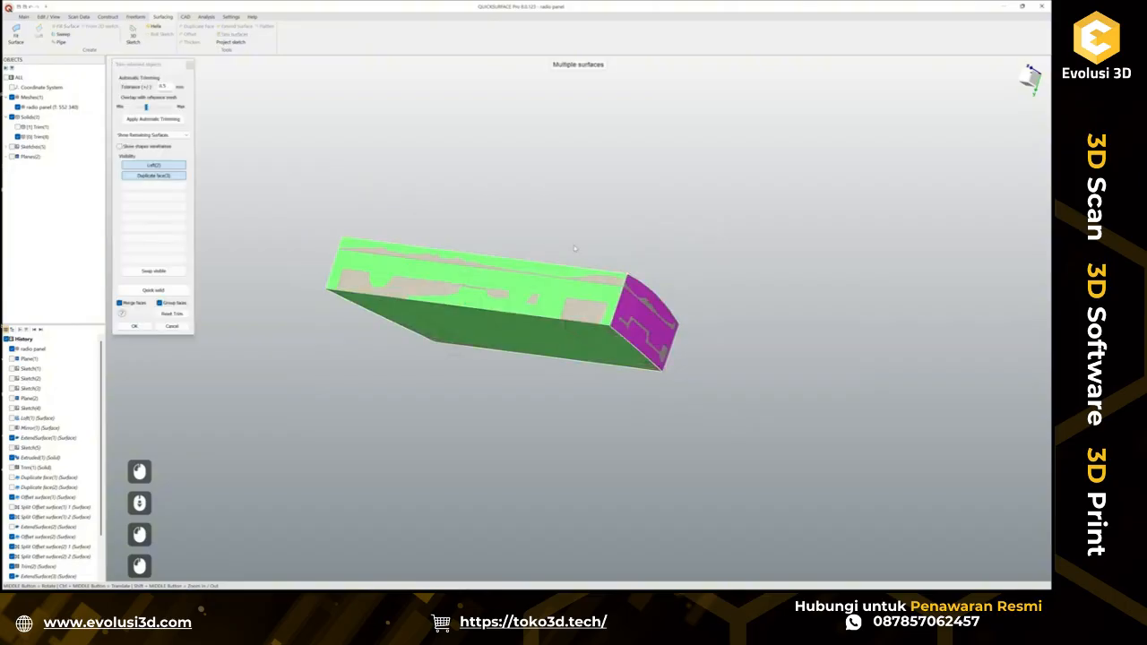
pyautogui.scroll(8, 626, 274)
pyautogui.click(624, 221)
pyautogui.scroll(-5, 679, 255)
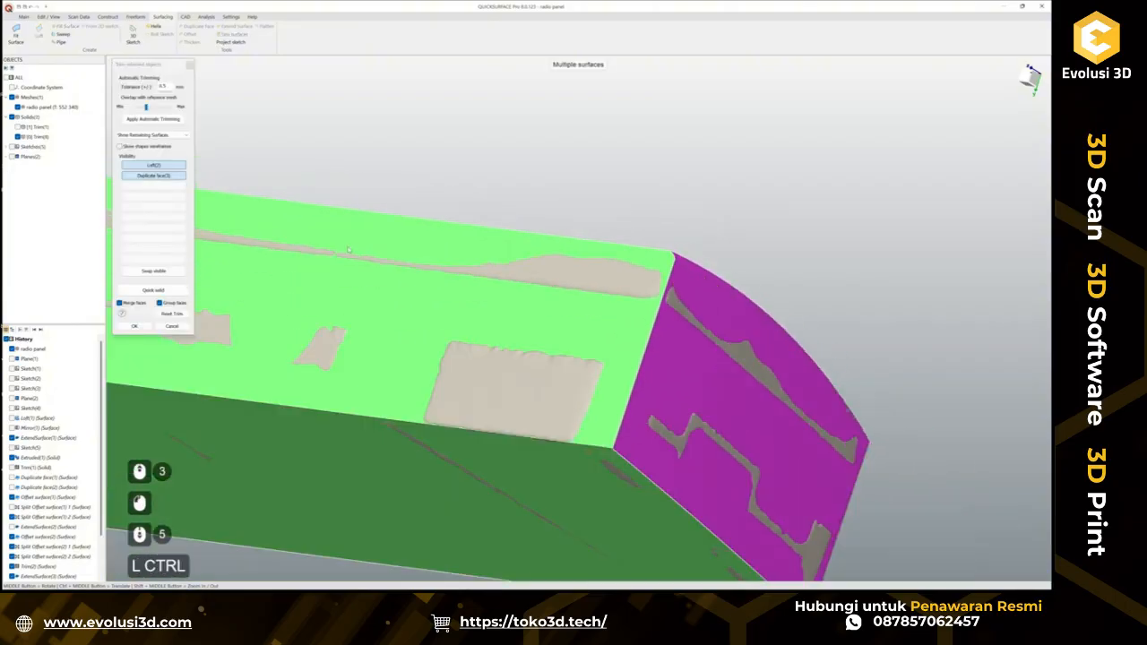
# Remove the excess piece at the opposite upper corner and create the closed solid from the trimmed surfaces.
pyautogui.keyDown('ctrl'); pyautogui.moveTo(394, 229); pyautogui.dragTo(751, 366, button='middle'); pyautogui.keyUp('ctrl')
pyautogui.keyDown('ctrl'); pyautogui.moveTo(356, 266); pyautogui.dragTo(619, 330, button='middle'); pyautogui.keyUp('ctrl')
pyautogui.scroll(5, 218, 317)
pyautogui.click(218, 316)
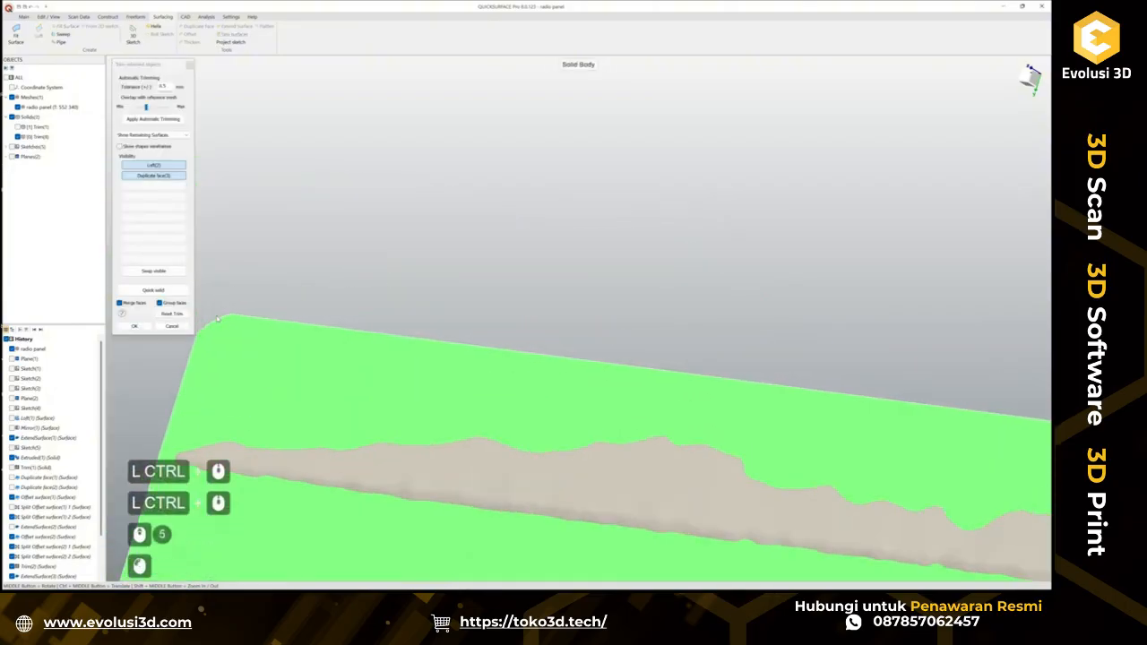
pyautogui.scroll(-6, 386, 337)
pyautogui.keyDown('ctrl'); pyautogui.moveTo(429, 377); pyautogui.dragTo(372, 253, button='middle'); pyautogui.keyUp('ctrl')
pyautogui.click(134, 326)
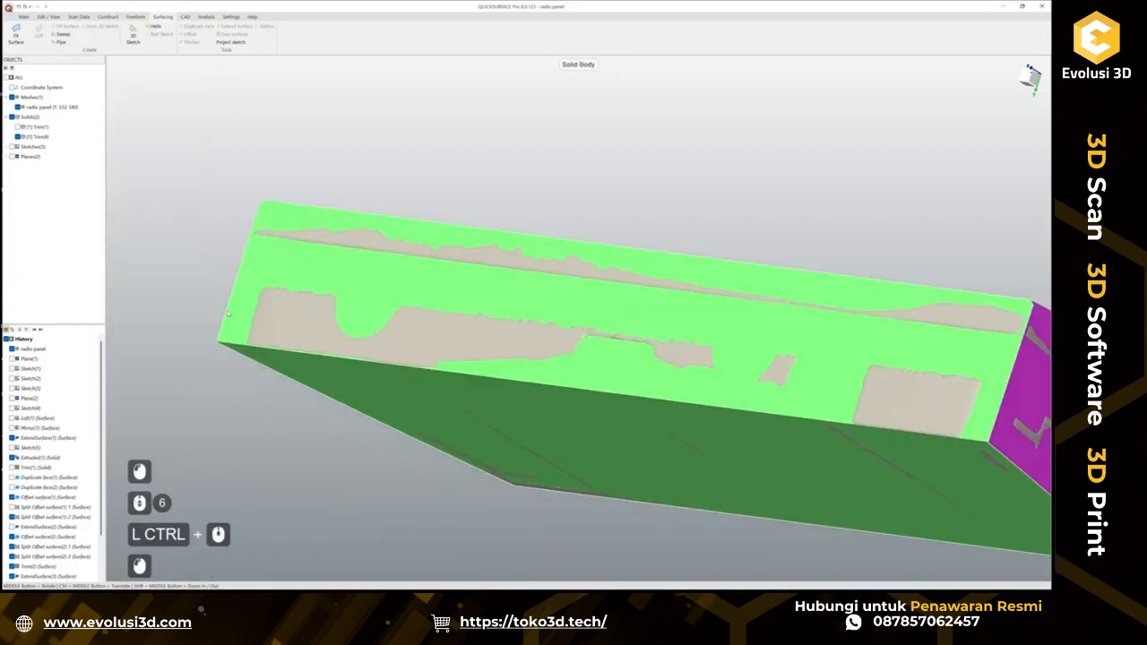
# Start a circular Fillet on the newly trimmed solid.
pyautogui.scroll(-5, 427, 410)
pyautogui.moveTo(428, 410); pyautogui.dragTo(550, 452, button='middle')
pyautogui.scroll(2, 549, 452)
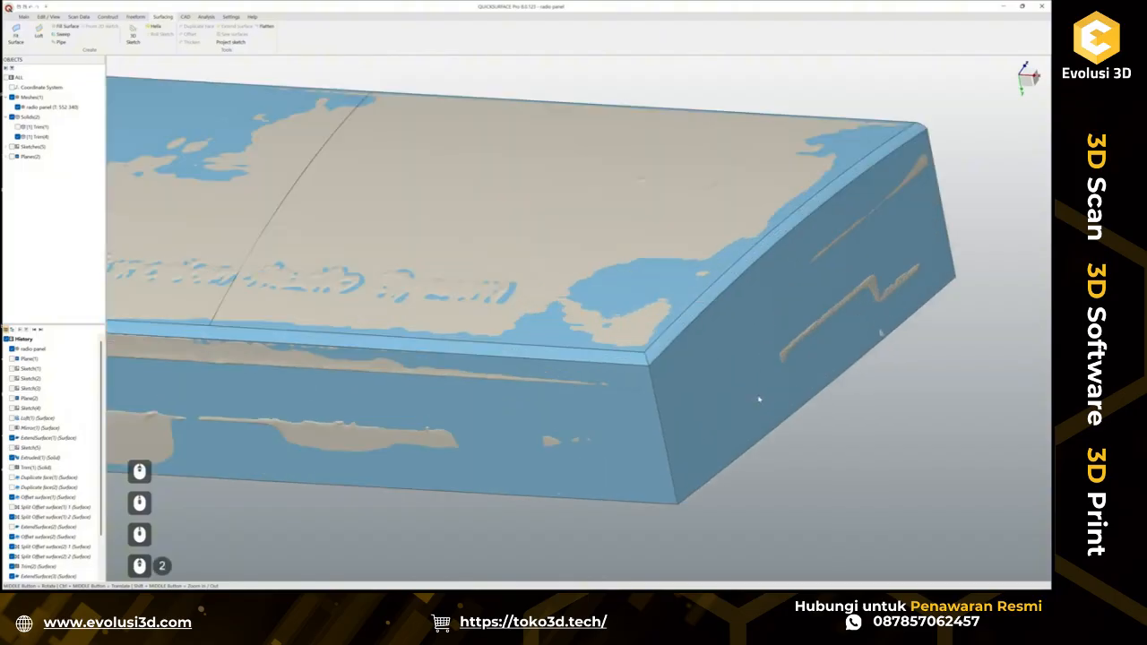
pyautogui.click(674, 395)
pyautogui.click(886, 493)
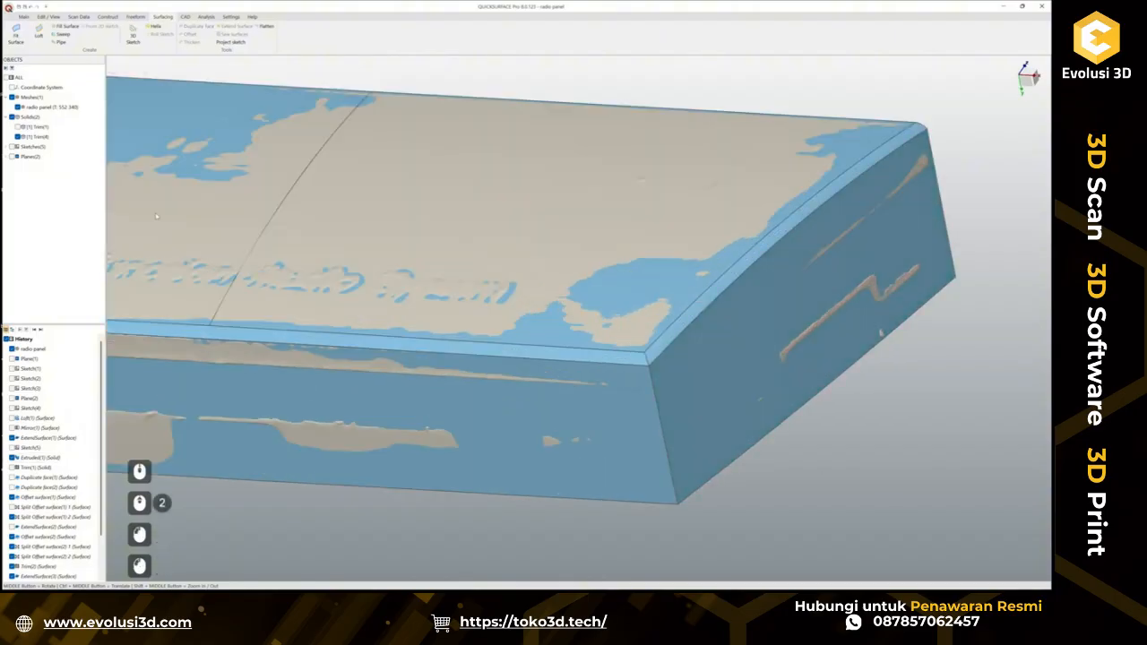
pyautogui.click(40, 137)
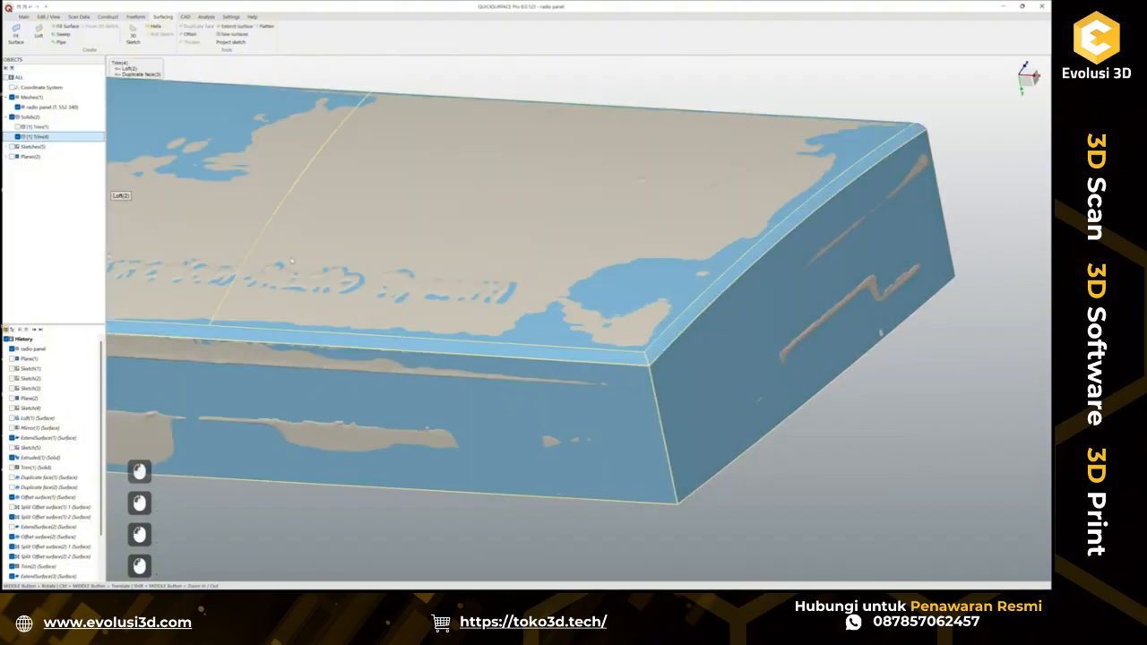
pyautogui.click(24, 16)
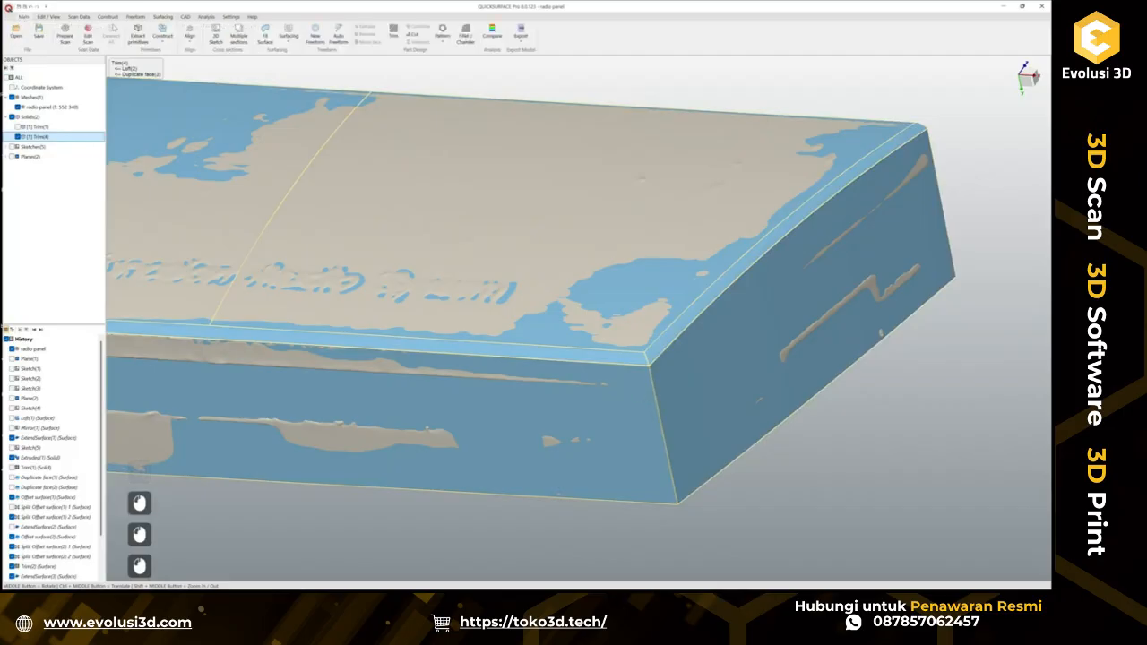
pyautogui.click(464, 38)
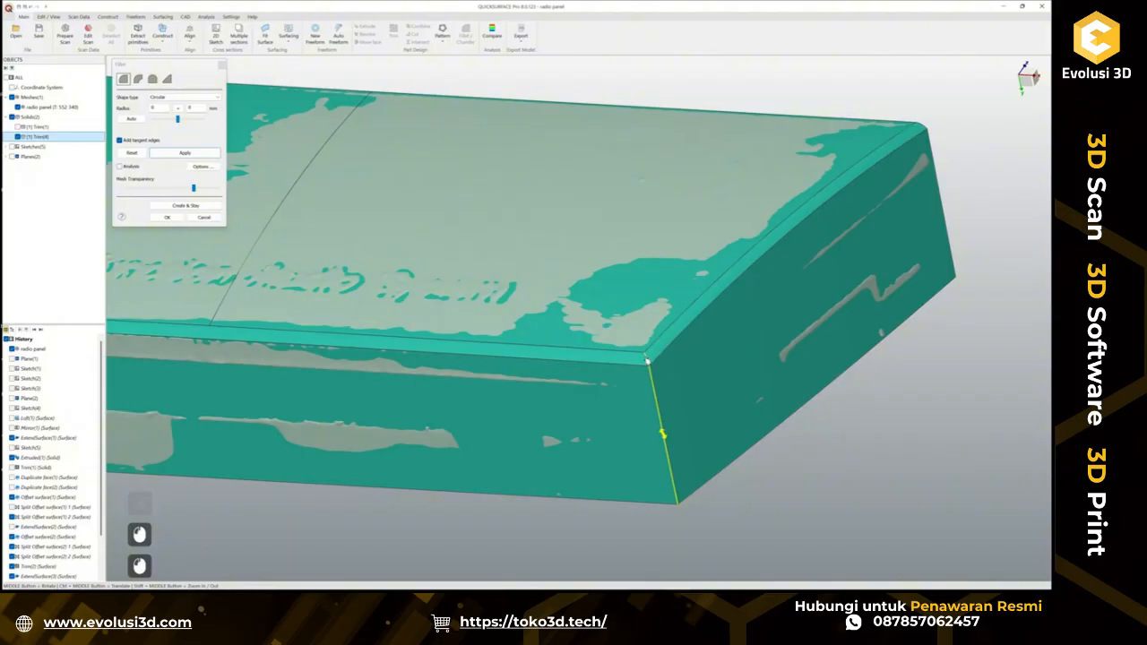
pyautogui.scroll(-2, 751, 435)
pyautogui.keyDown('ctrl'); pyautogui.moveTo(751, 435); pyautogui.dragTo(525, 441, button='middle'); pyautogui.keyUp('ctrl')
pyautogui.scroll(3, 524, 441)
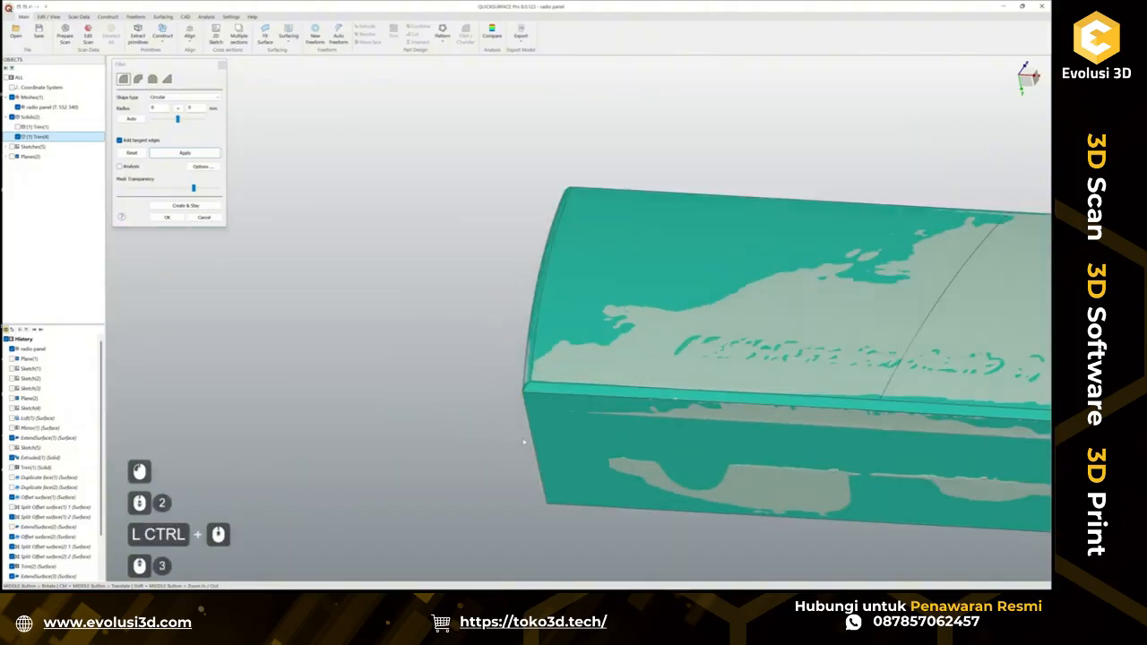
pyautogui.click(535, 442)
pyautogui.click(525, 385)
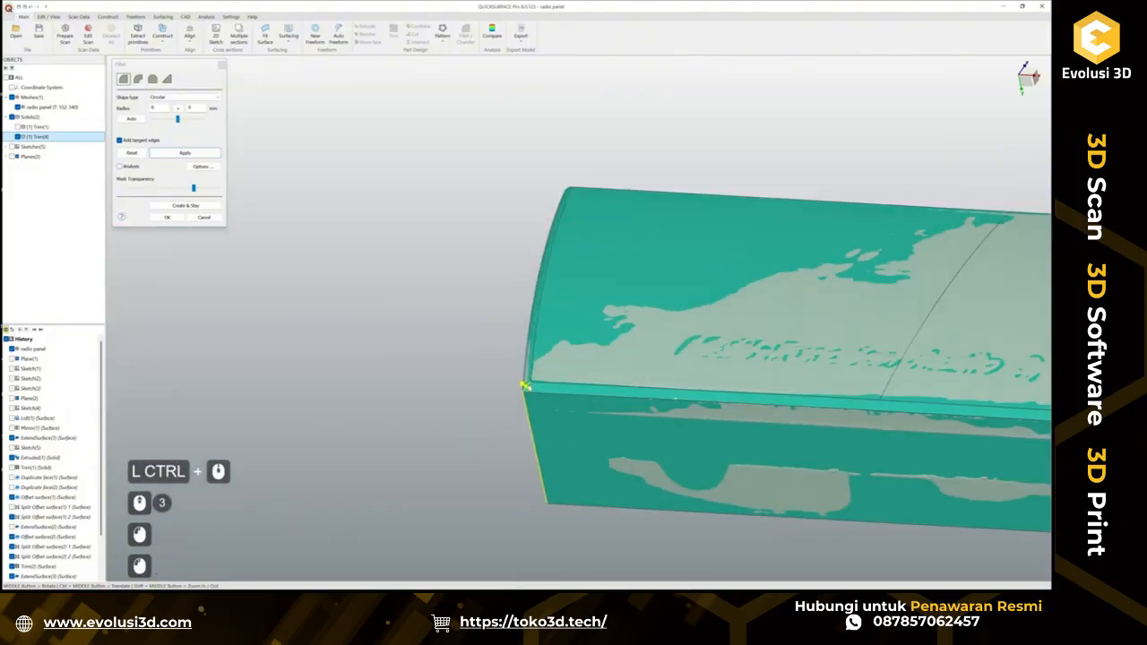
pyautogui.click(534, 394)
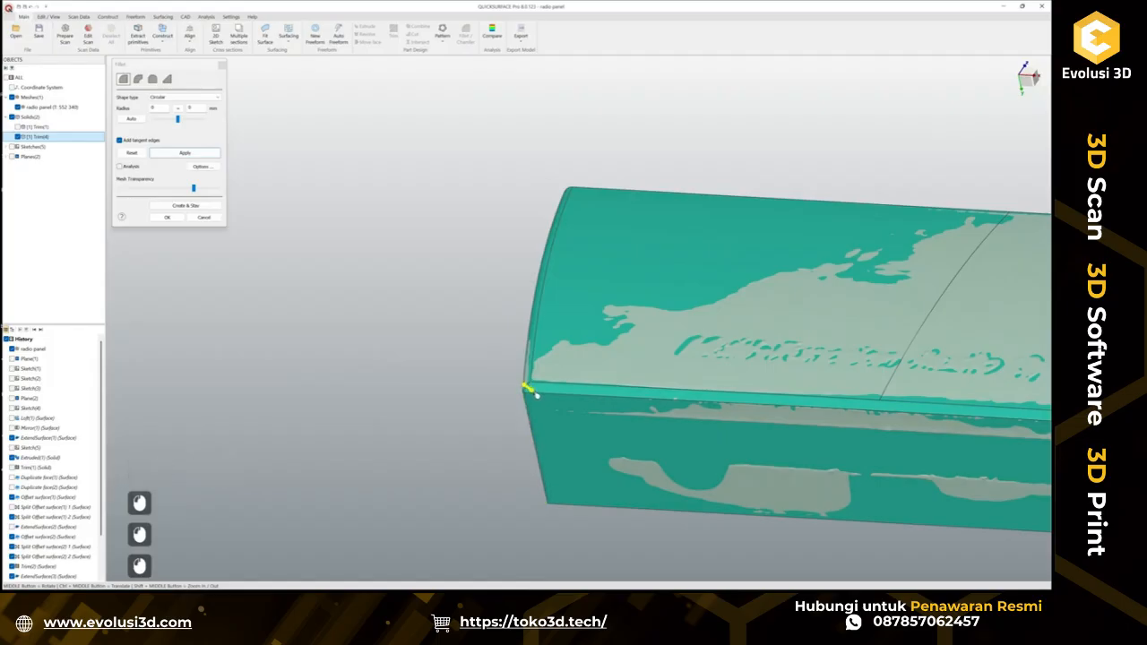
pyautogui.click(541, 400)
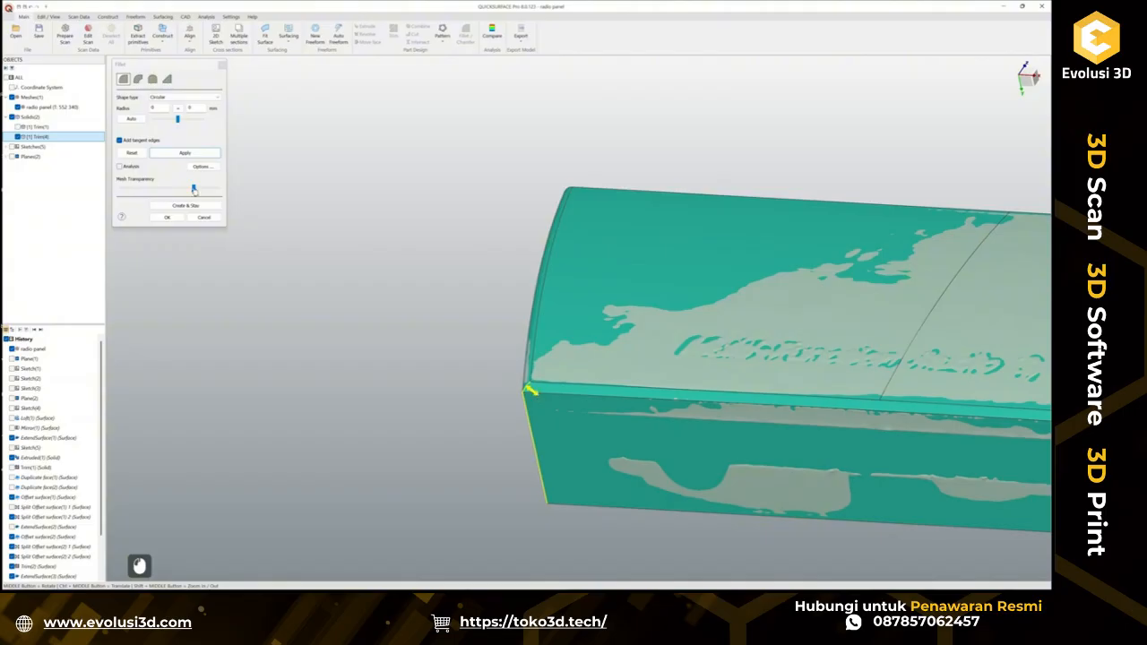
pyautogui.click(528, 389)
pyautogui.click(132, 154)
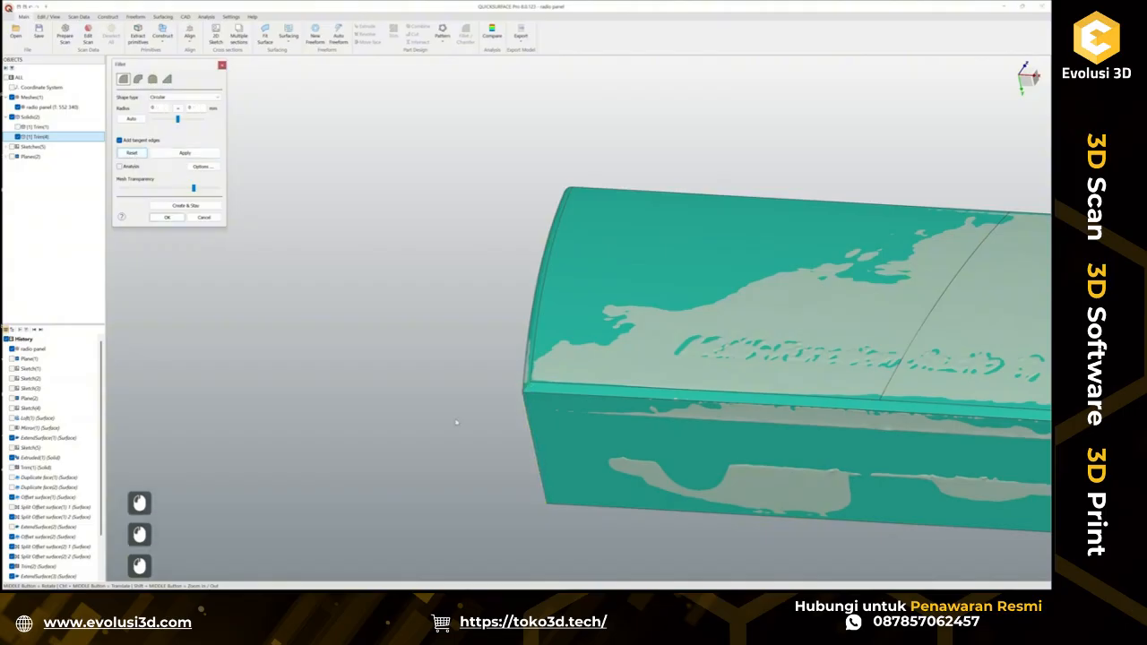
# Select the two vertical corner edges at both ends of the long side wall for the fillet.
pyautogui.click(532, 435)
pyautogui.scroll(-2, 597, 476)
pyautogui.keyDown('ctrl'); pyautogui.moveTo(935, 446); pyautogui.dragTo(714, 423, button='middle'); pyautogui.keyUp('ctrl')
pyautogui.scroll(2, 822, 457)
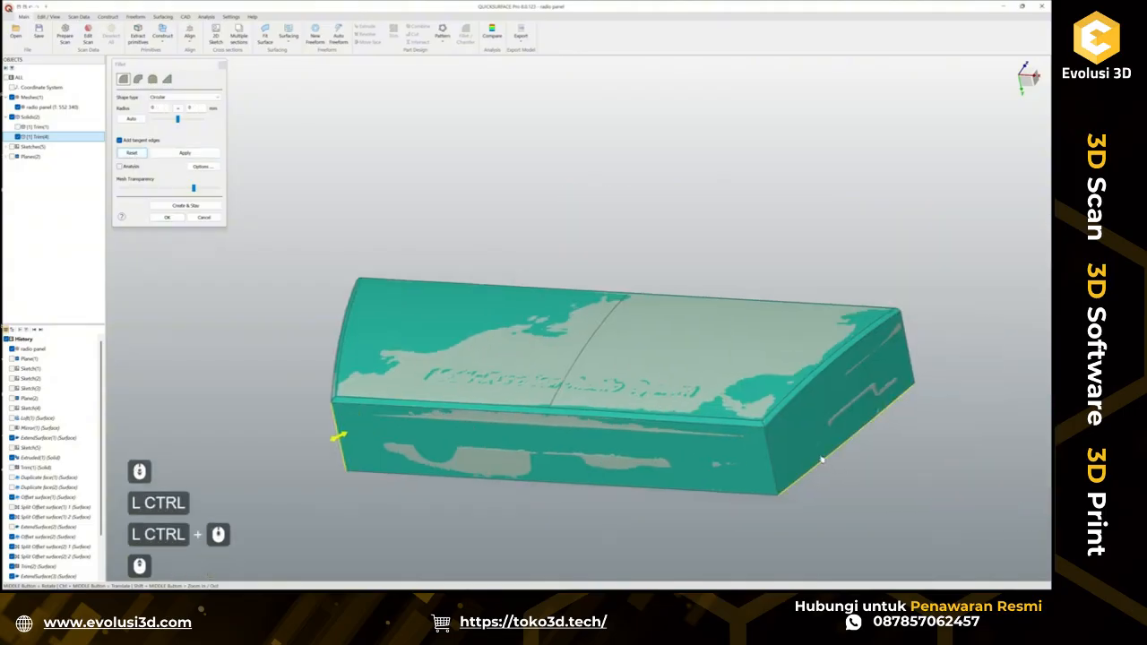
pyautogui.click(753, 452)
pyautogui.scroll(2, 694, 464)
pyautogui.scroll(1, 700, 464)
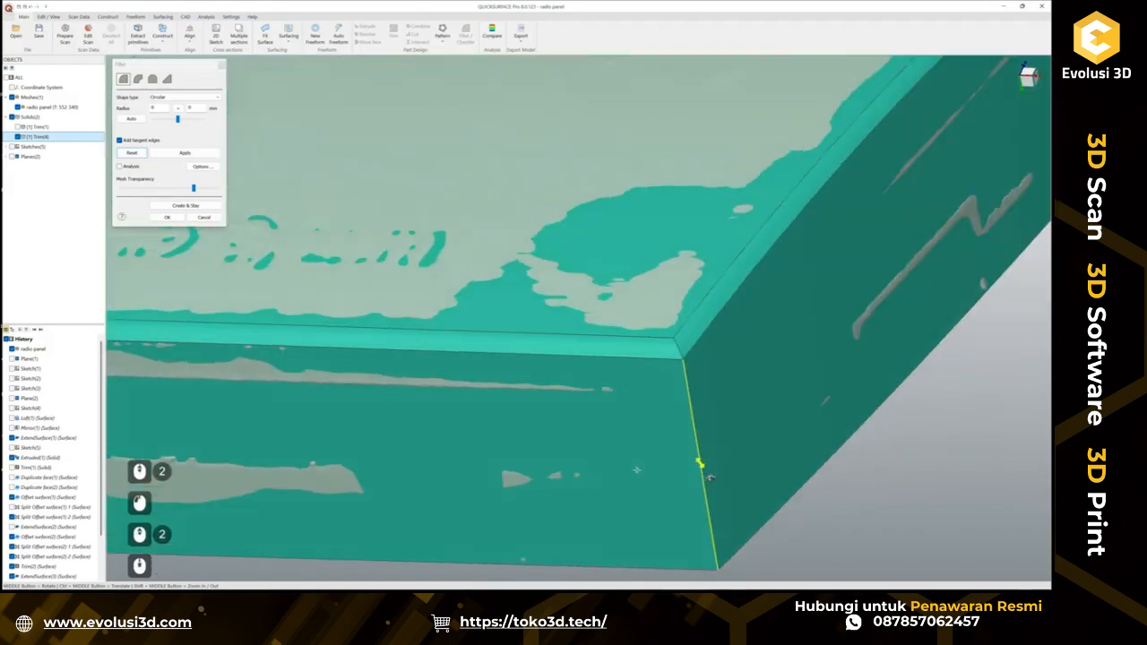
# Turn on the fillet's deviation analysis, set the radius to 2.5 mm and create the rounded corner edges.
pyautogui.click(699, 456)
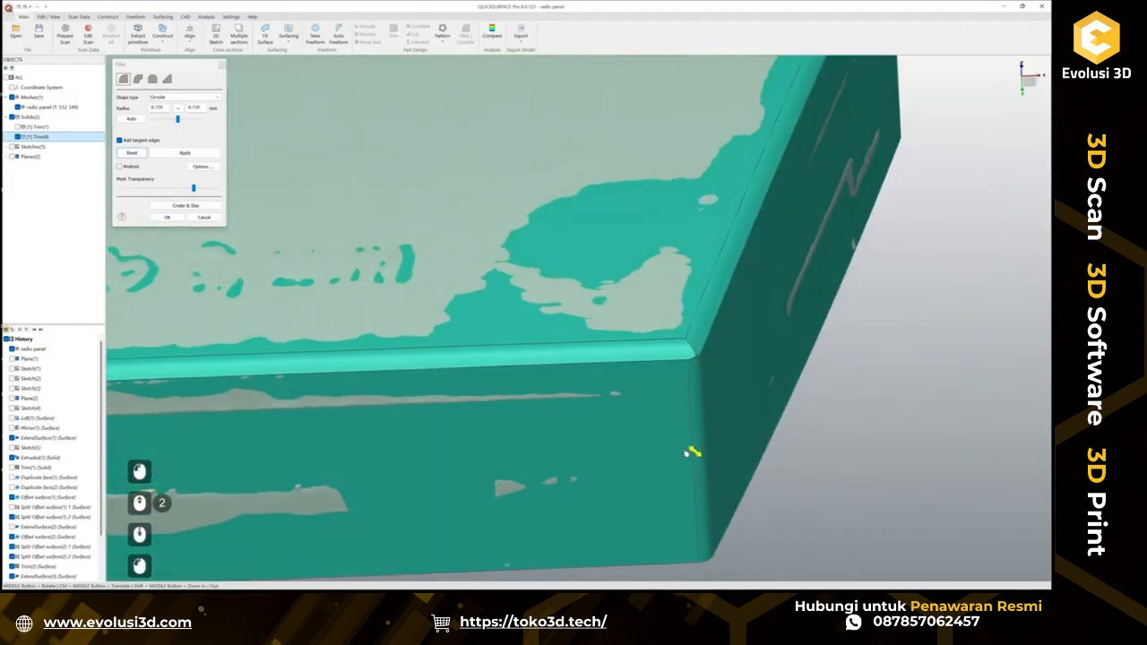
pyautogui.moveTo(682, 452); pyautogui.dragTo(661, 443)
pyautogui.click(119, 167)
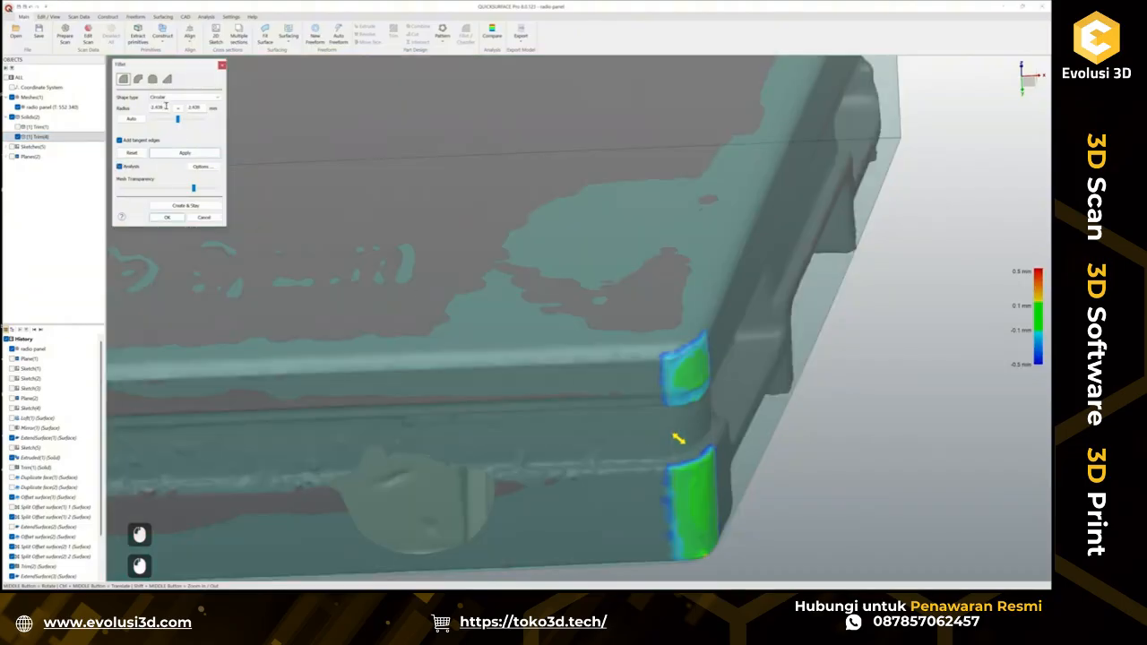
pyautogui.write('2.5')
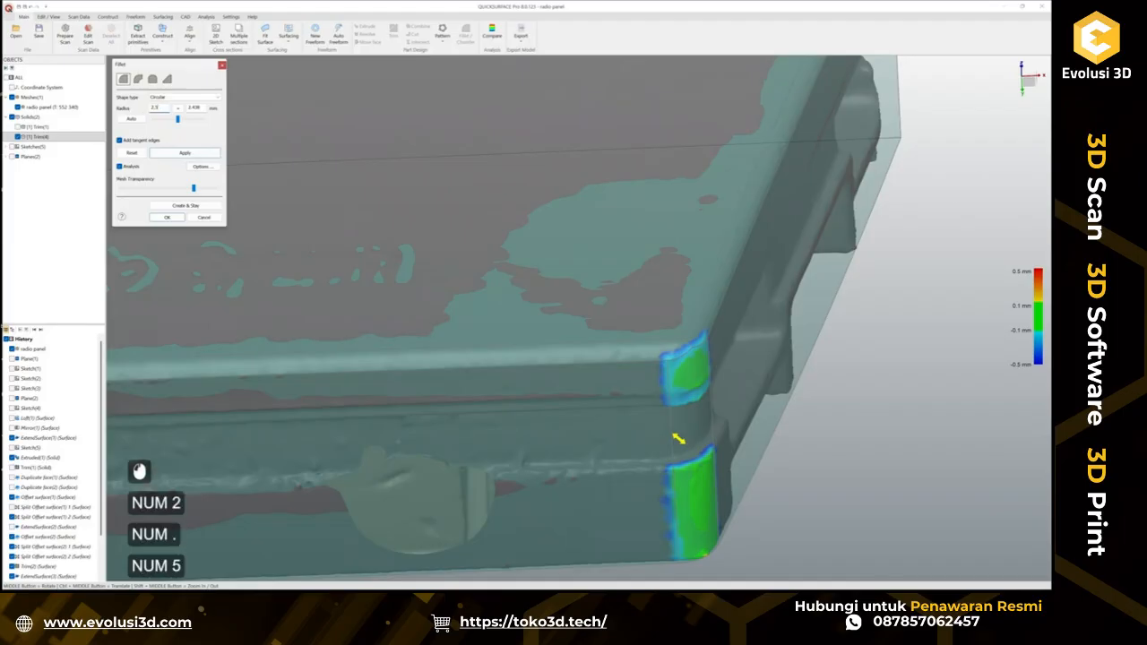
pyautogui.press('KP_Enter')
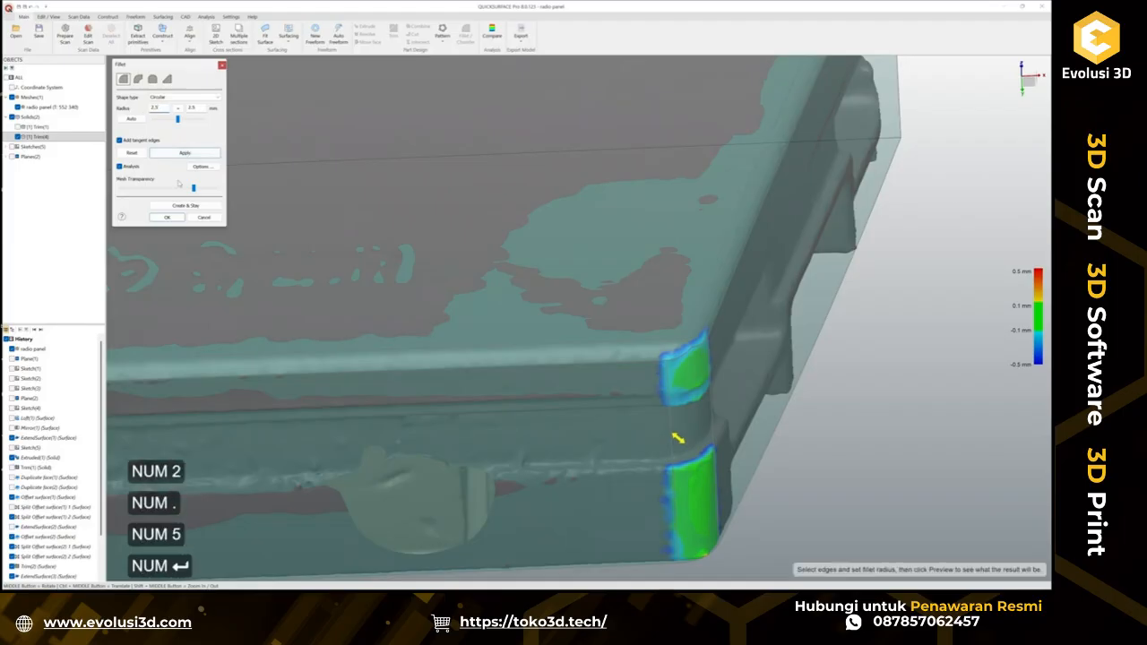
pyautogui.click(167, 218)
pyautogui.scroll(-4, 634, 385)
pyautogui.keyDown('ctrl'); pyautogui.moveTo(513, 404); pyautogui.dragTo(555, 357, button='middle'); pyautogui.keyUp('ctrl')
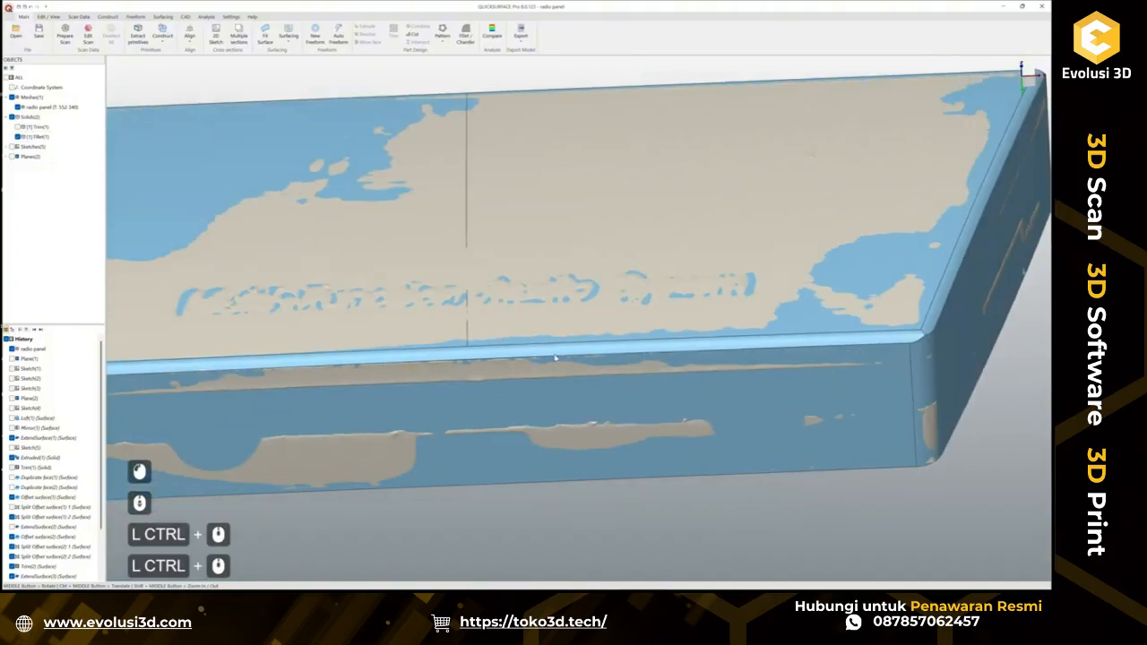
# Delete the Fillet(1) feature from the end of the model history.
pyautogui.keyDown('ctrl'); pyautogui.moveTo(256, 344); pyautogui.dragTo(653, 365, button='middle'); pyautogui.keyUp('ctrl')
pyautogui.scroll(2, 407, 391)
pyautogui.moveTo(449, 392); pyautogui.dragTo(439, 369, button='middle')
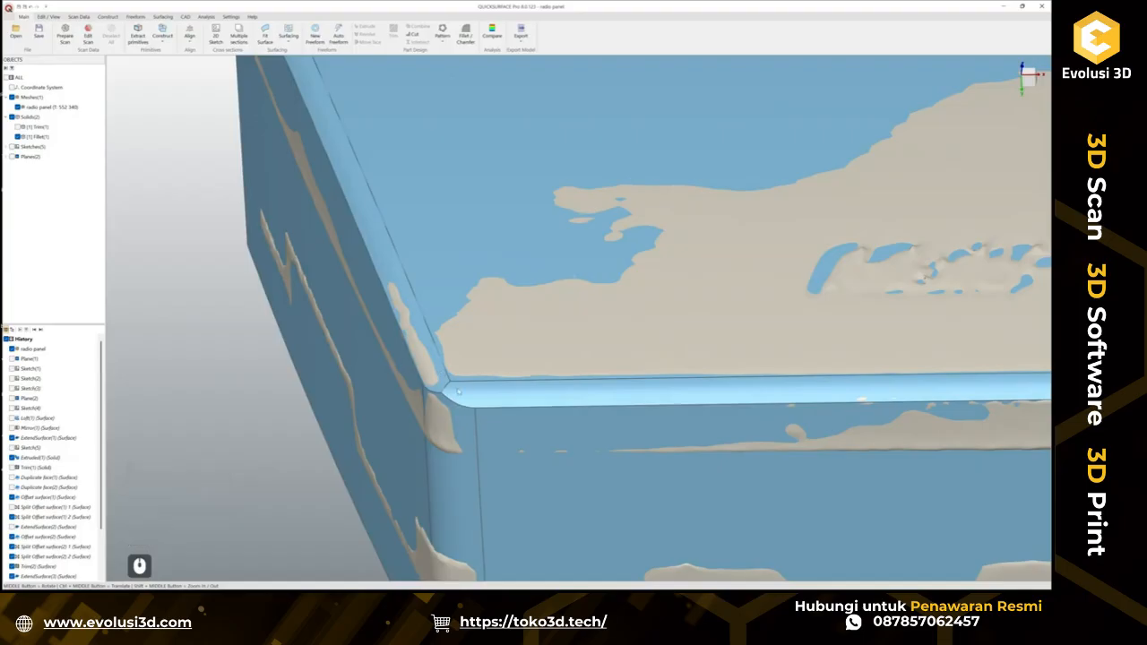
pyautogui.scroll(-2, 449, 392)
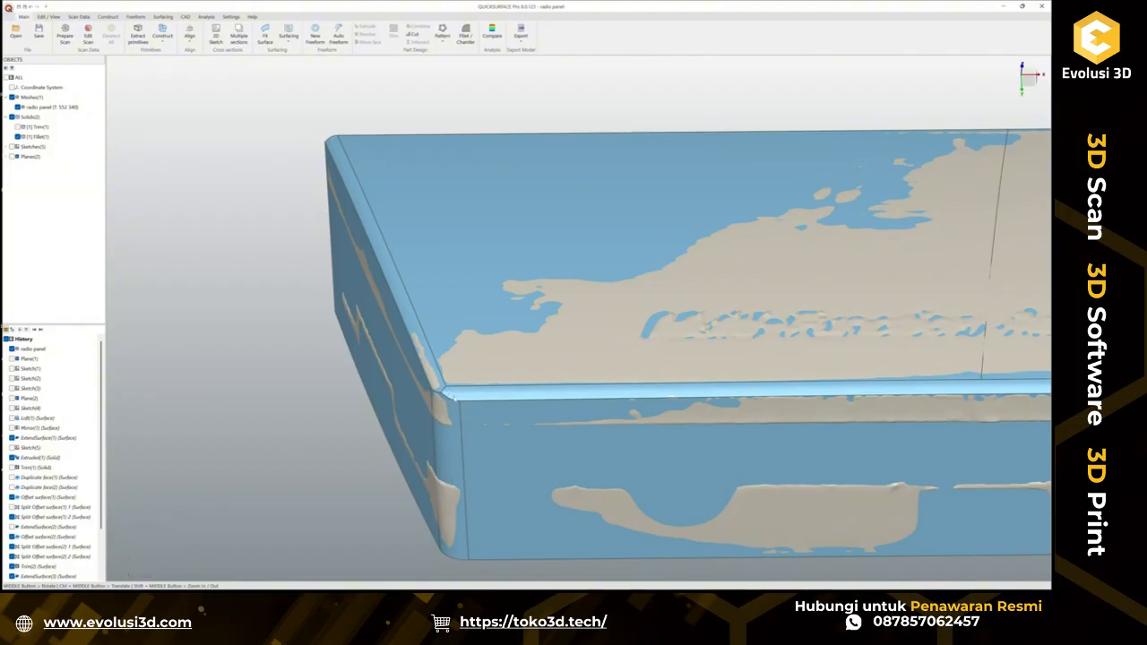
pyautogui.scroll(-10, 94, 538)
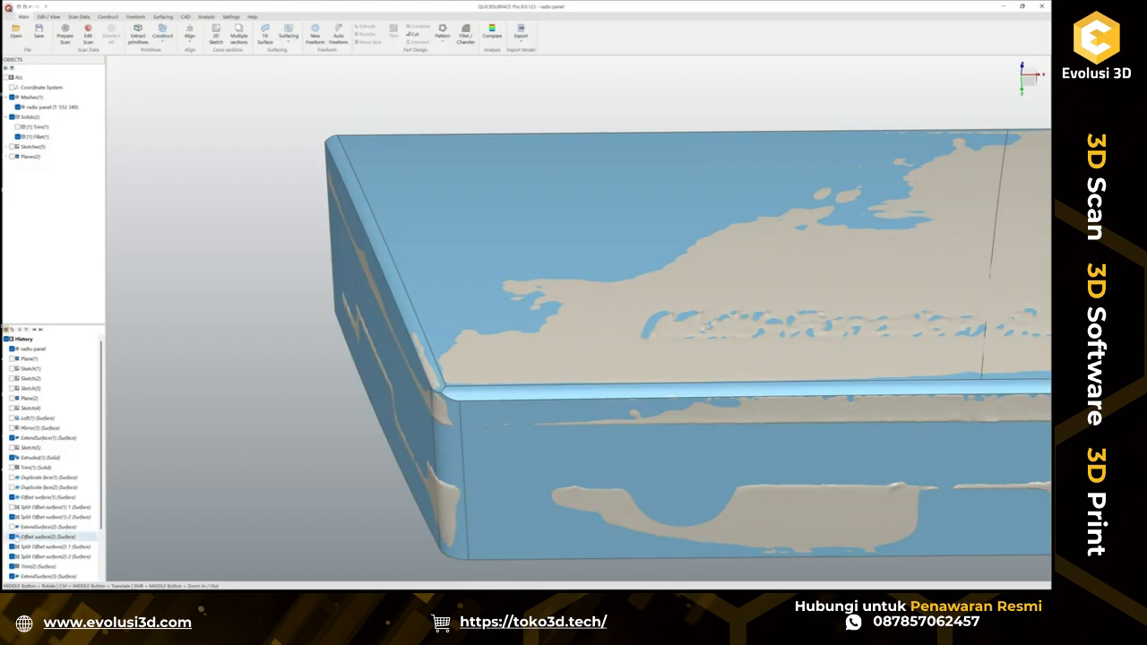
pyautogui.click(77, 567)
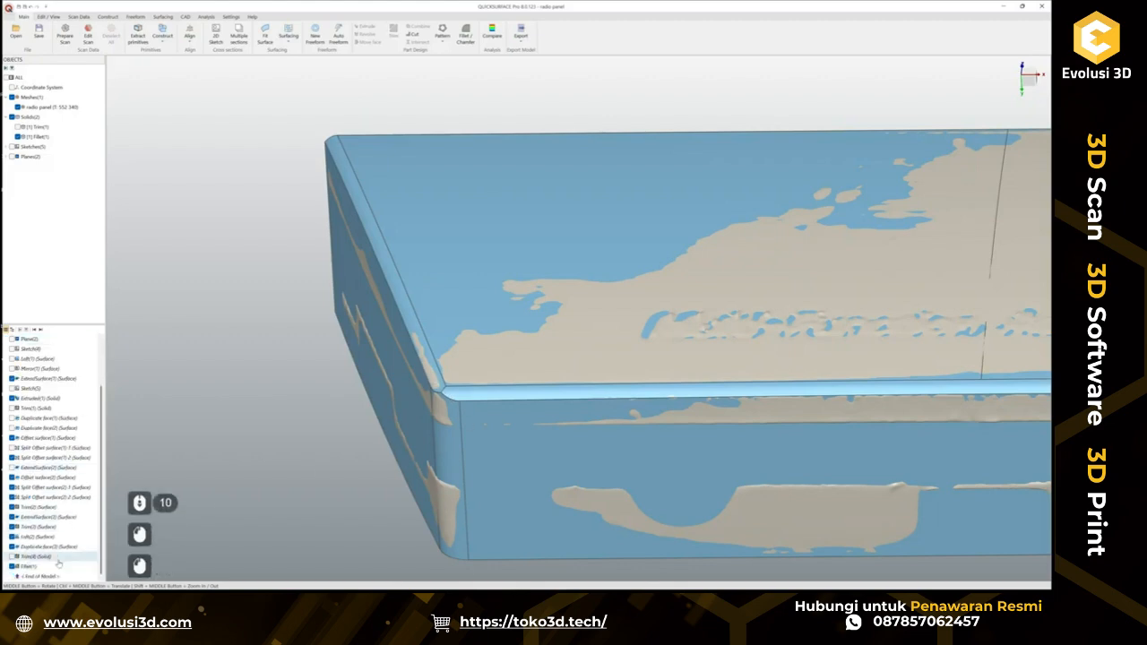
pyautogui.press('Delete')
pyautogui.press('Return')
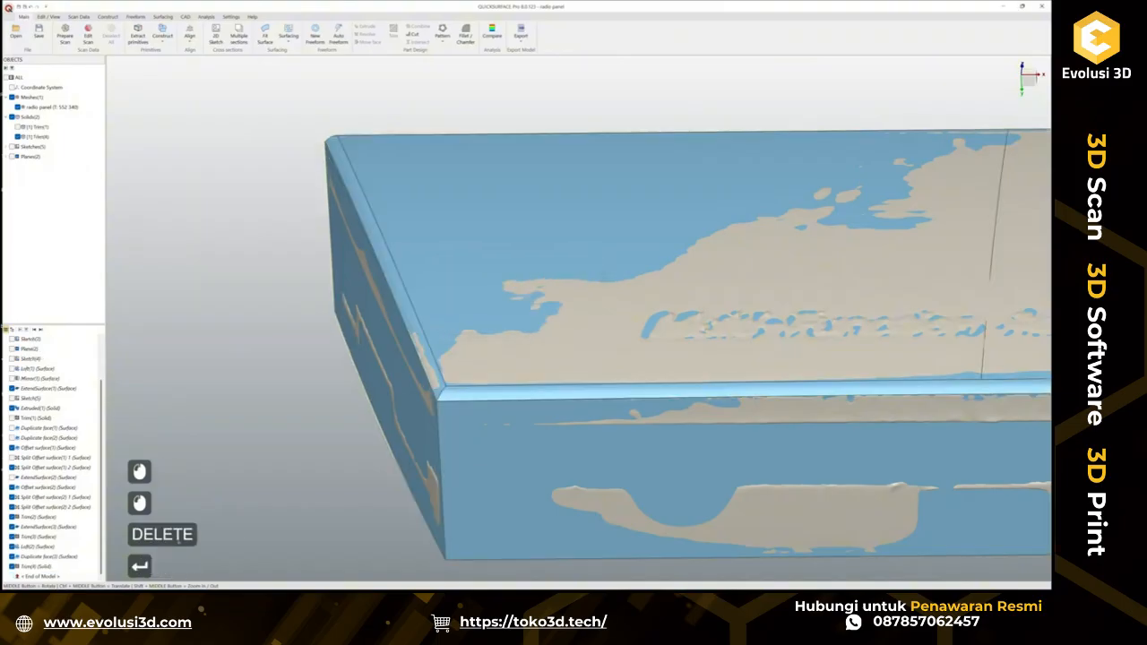
# Delete the Trim(4) and Duplicate face(3) features from the model history.
pyautogui.click(74, 566)
pyautogui.click(50, 566)
pyautogui.press('Delete')
pyautogui.press('Return')
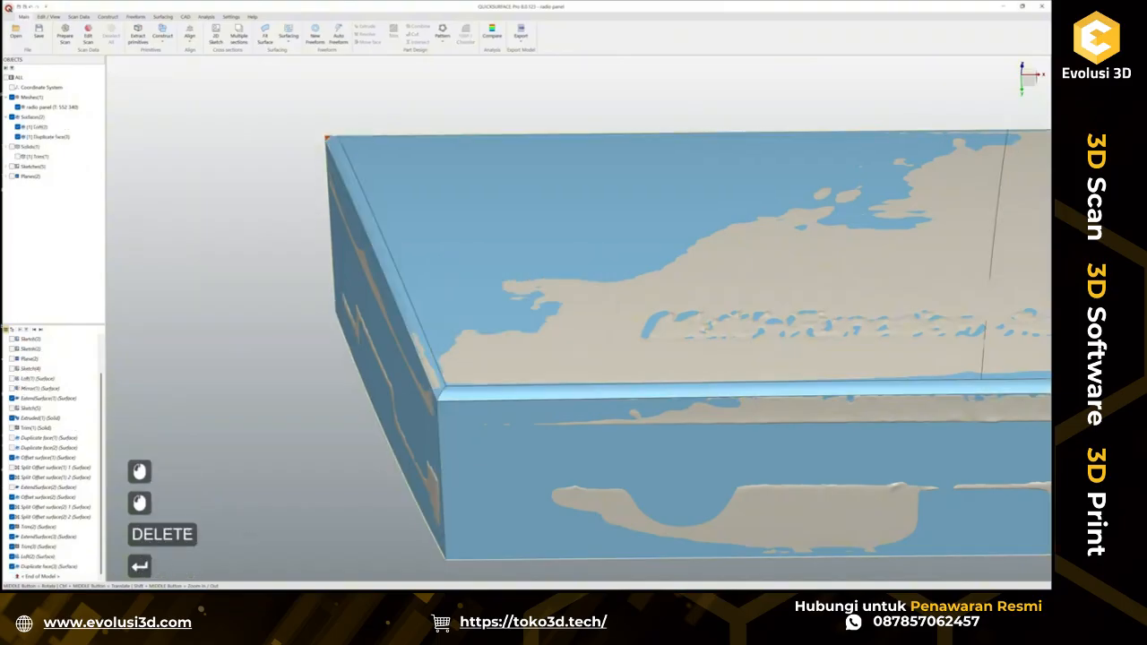
pyautogui.click(36, 566)
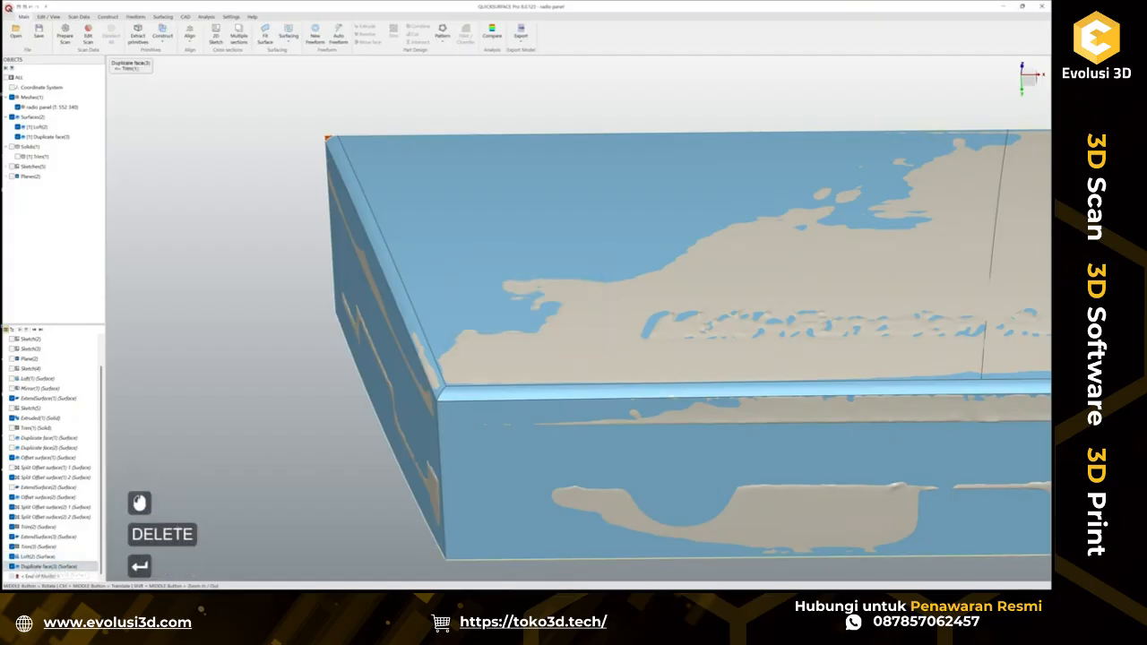
pyautogui.click(75, 559)
pyautogui.click(36, 566)
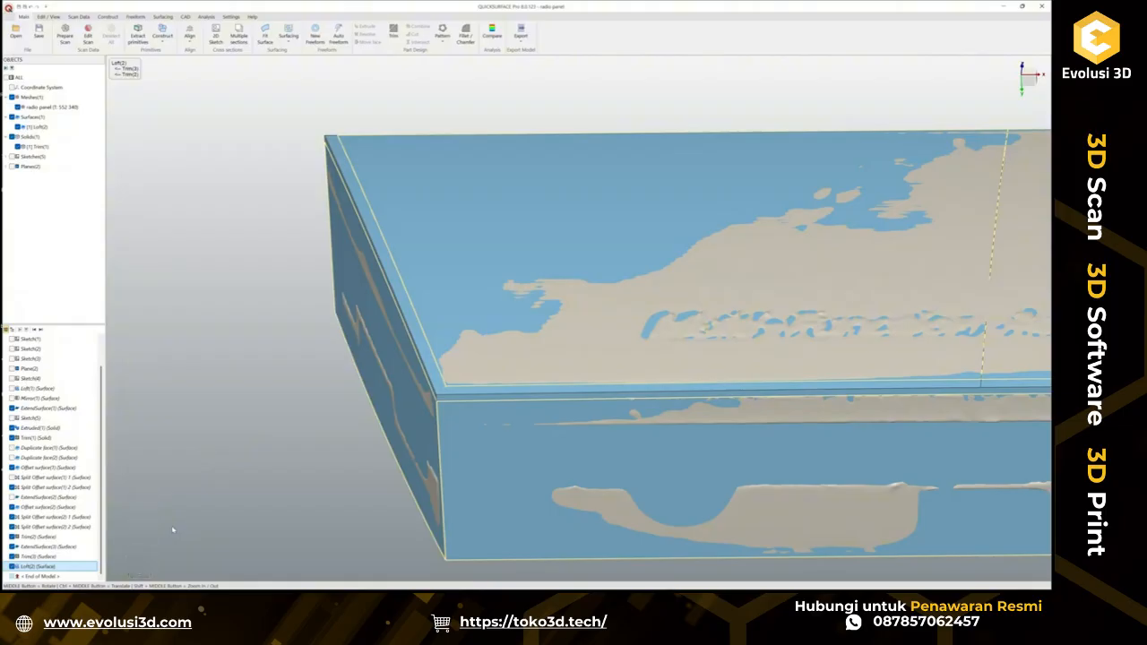
pyautogui.click(173, 530)
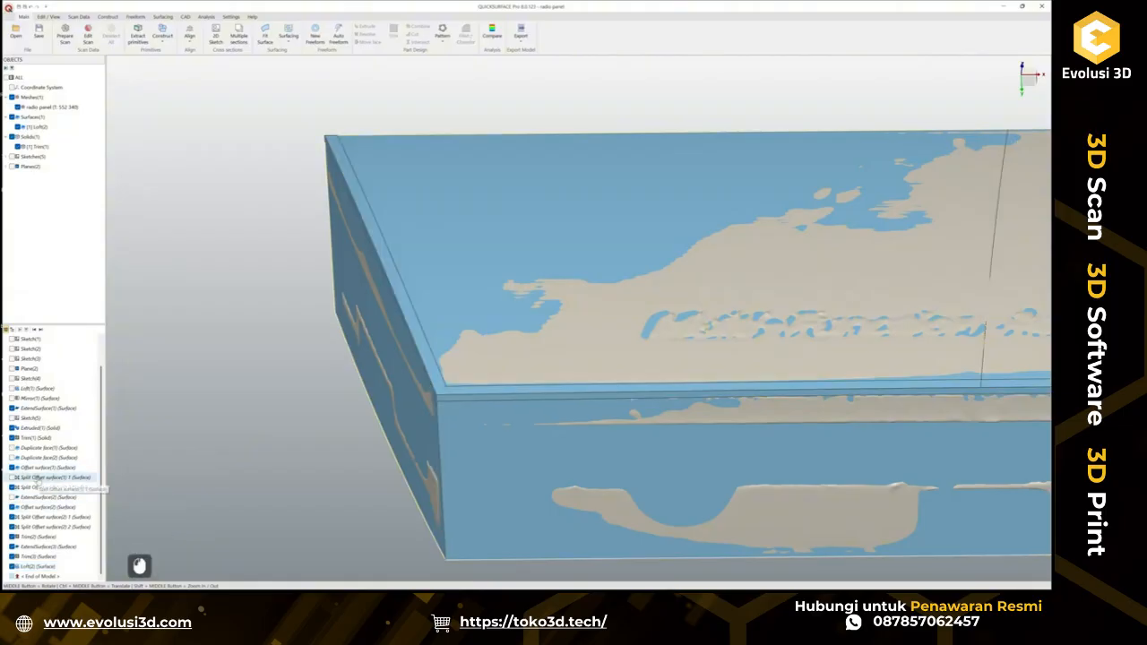
# Delete all history features from Duplicate face(1) through Loft(2), going back to the Trim(1) solid.
pyautogui.click(45, 447)
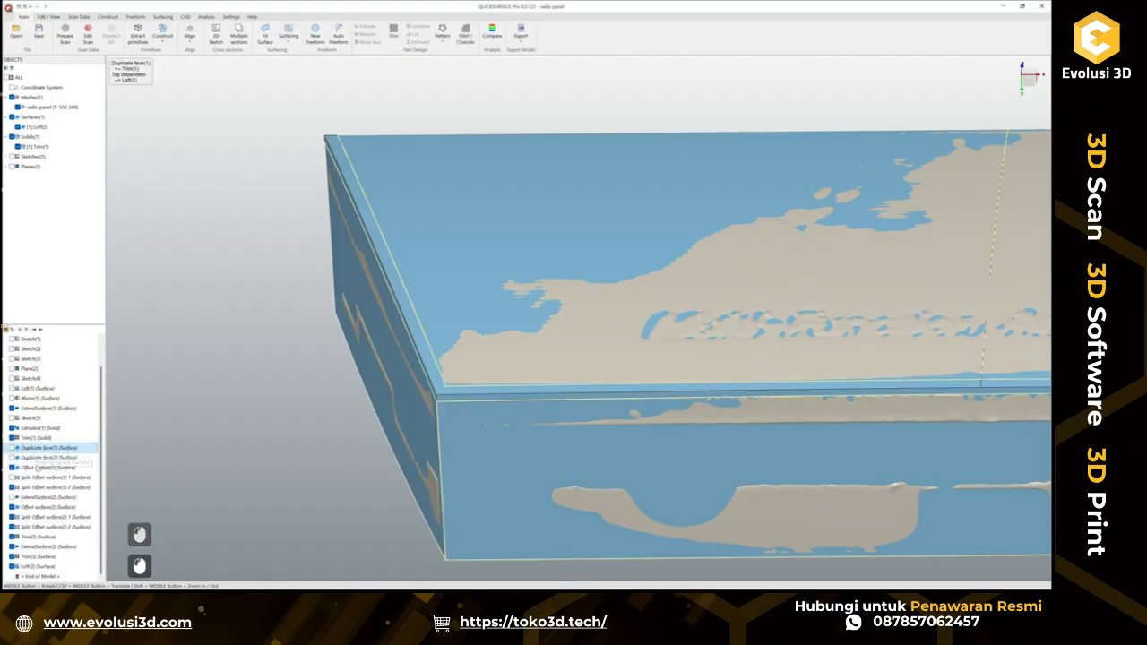
pyautogui.keyDown('shift'); pyautogui.click(43, 568); pyautogui.keyUp('shift')
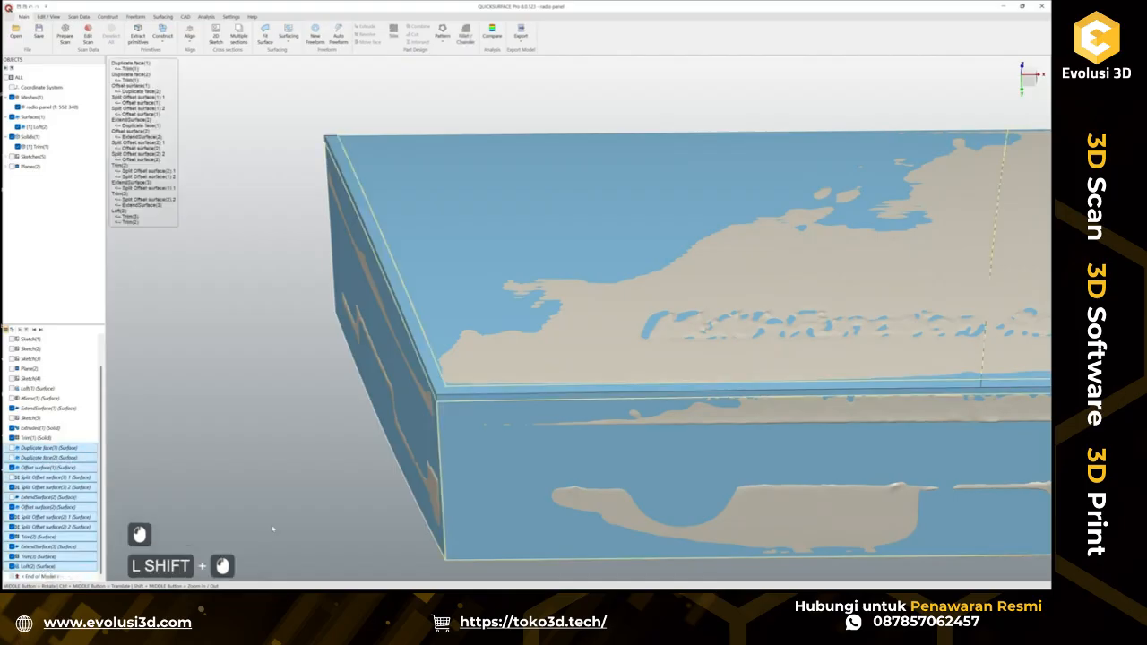
pyautogui.press('Delete')
pyautogui.press('Return')
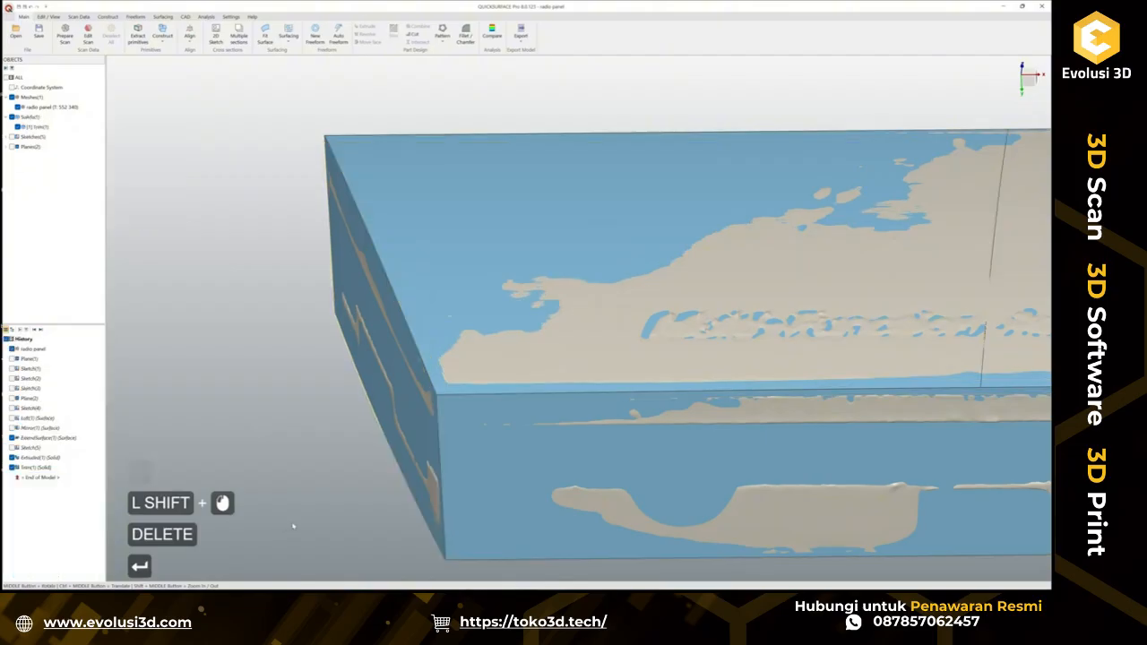
# Fillet the two vertical front corner edges of the trimmed solid with a circular radius of 2.5 mm.
pyautogui.scroll(-2, 303, 515)
pyautogui.moveTo(303, 515); pyautogui.dragTo(529, 522, button='middle')
pyautogui.click(528, 522)
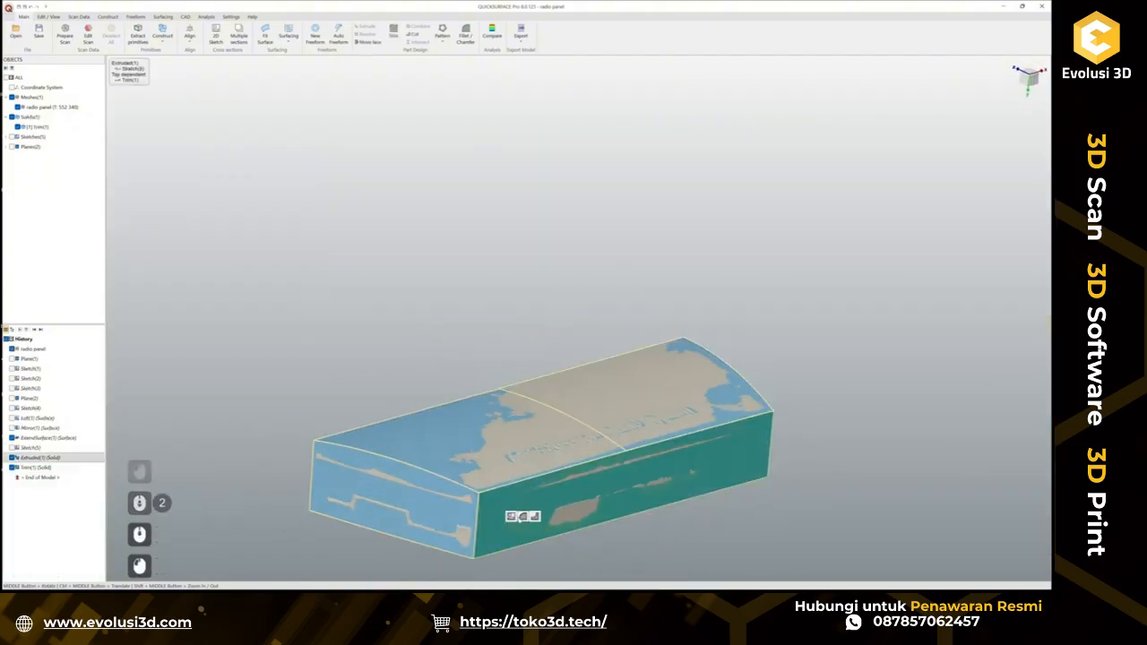
pyautogui.click(511, 520)
pyautogui.click(476, 527)
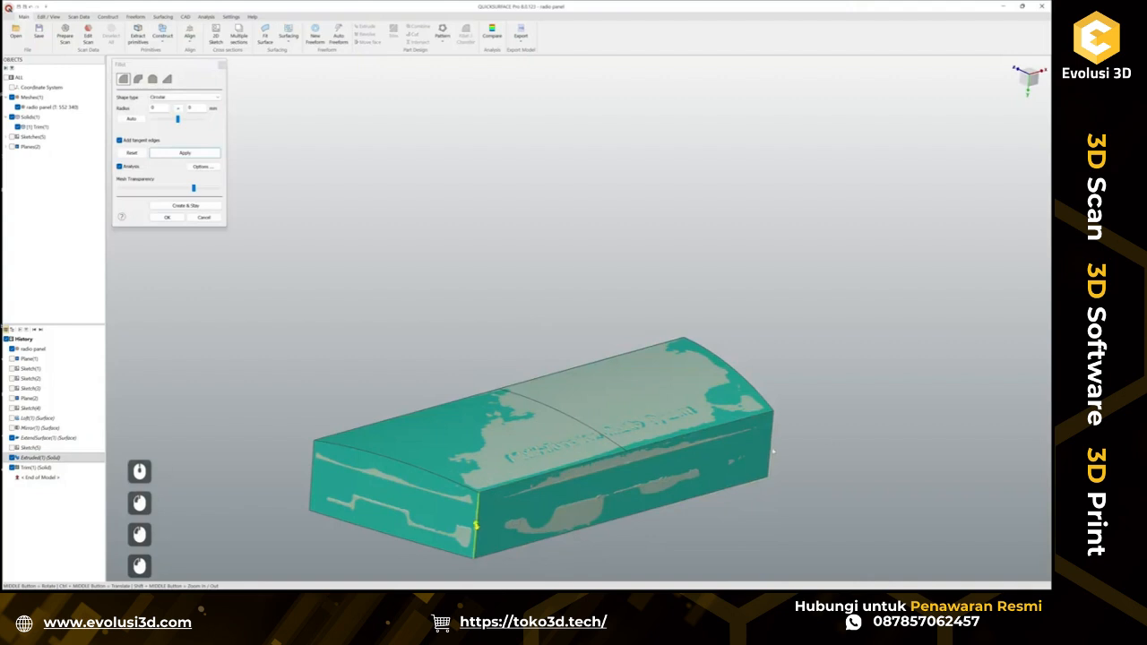
pyautogui.moveTo(770, 443); pyautogui.dragTo(753, 443)
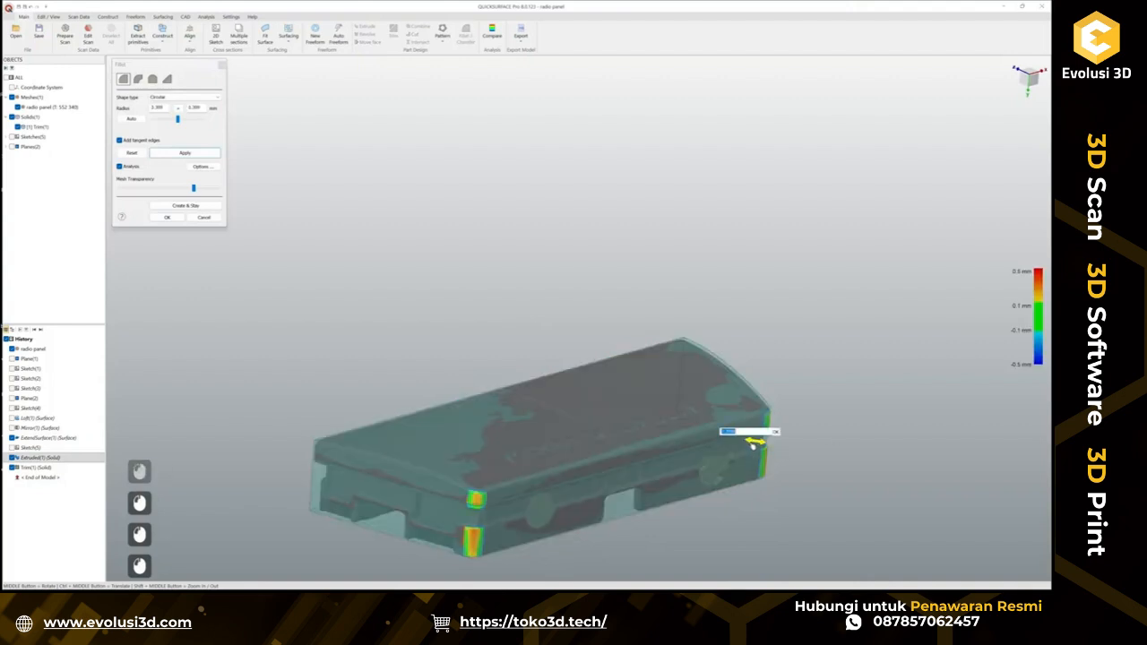
pyautogui.write('2.5')
pyautogui.press('KP_Enter')
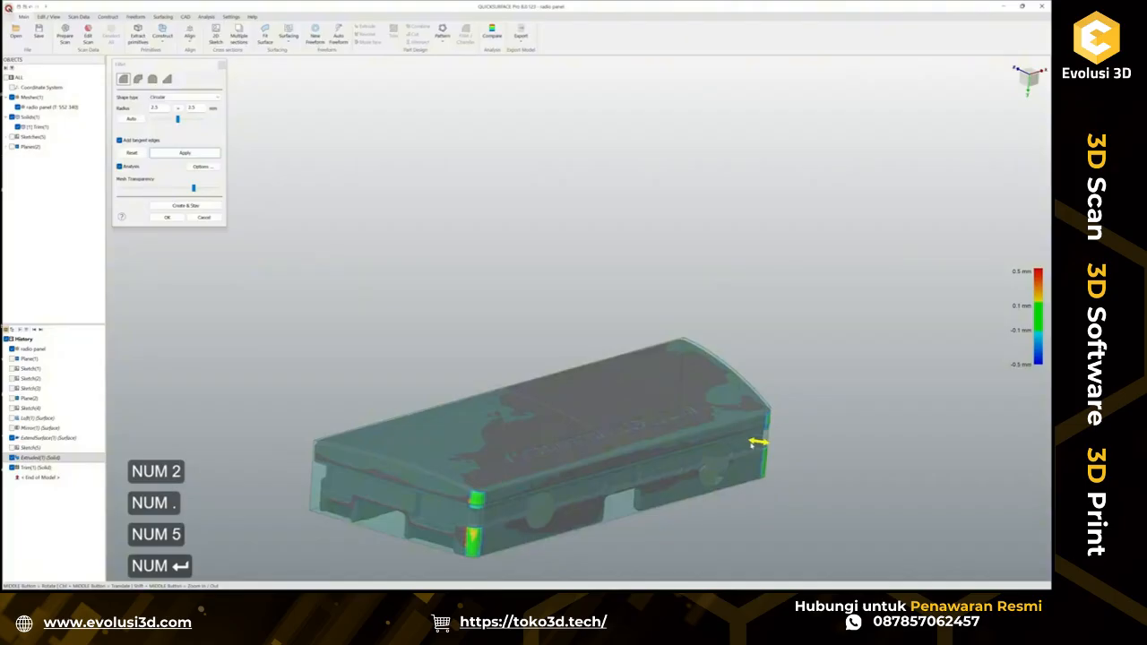
pyautogui.click(167, 217)
pyautogui.click(345, 346)
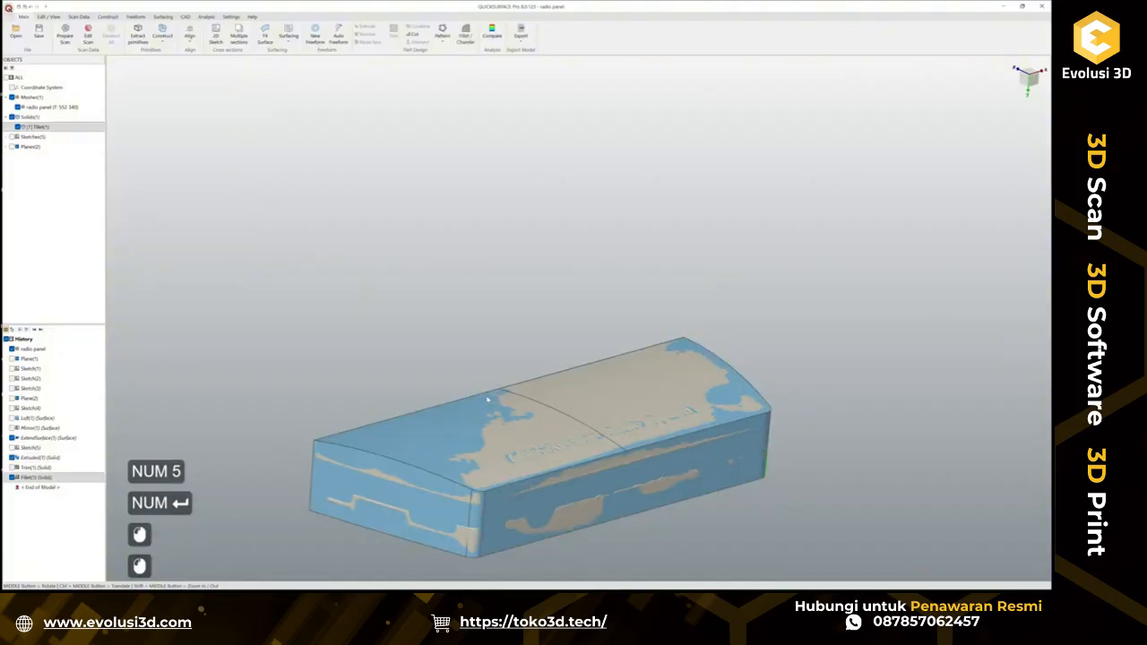
pyautogui.click(346, 346)
# Duplicate both halves of the solid's curved top face as a separate surface.
pyautogui.click(453, 448)
pyautogui.keyDown('ctrl'); pyautogui.click(635, 397); pyautogui.keyUp('ctrl')
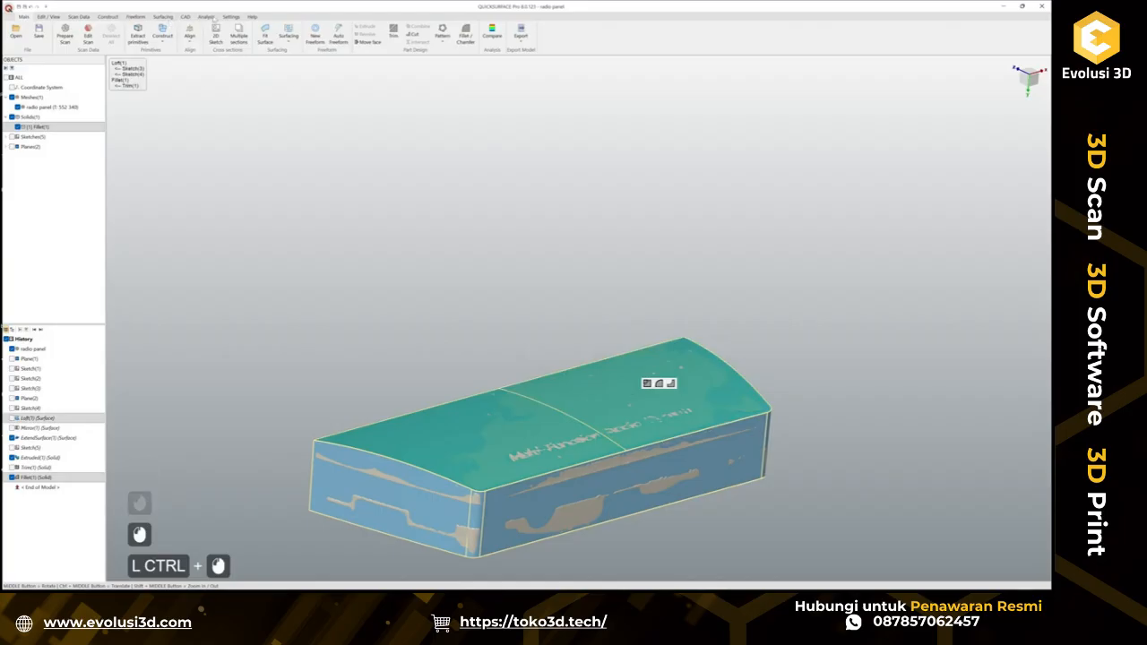
pyautogui.click(163, 17)
pyautogui.click(197, 27)
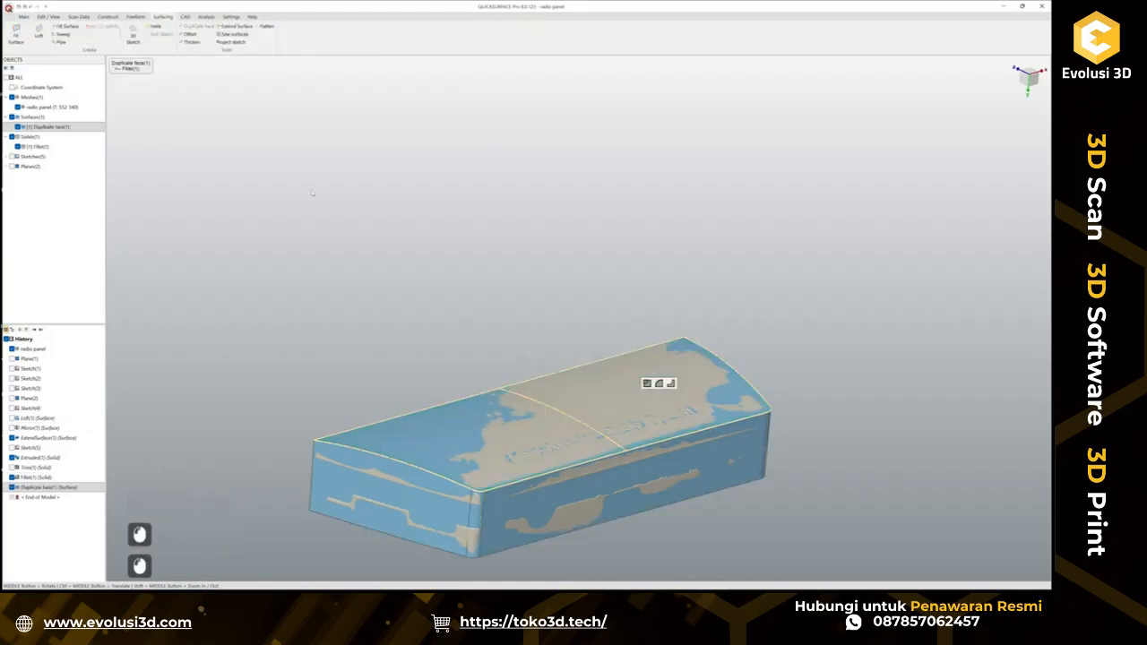
pyautogui.click(313, 193)
# Duplicate the solid's front face, both end faces and the two rounded corner faces as a second surface.
pyautogui.click(428, 515)
pyautogui.keyDown('ctrl'); pyautogui.click(476, 522); pyautogui.keyUp('ctrl')
pyautogui.keyDown('ctrl'); pyautogui.click(517, 514); pyautogui.keyUp('ctrl')
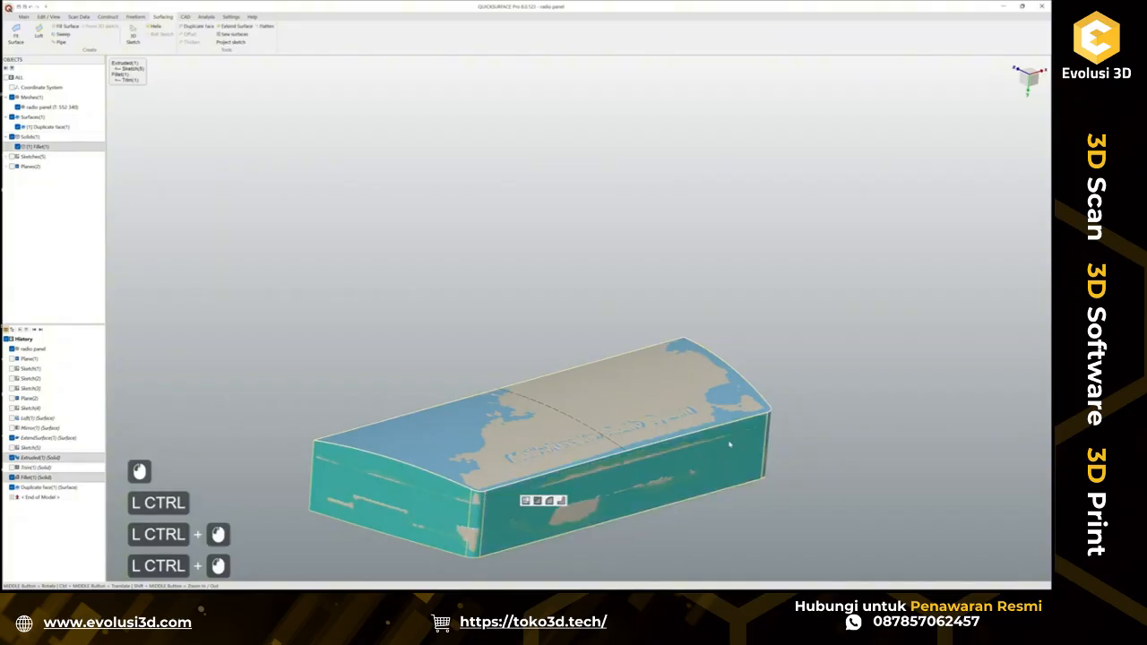
pyautogui.moveTo(730, 443); pyautogui.dragTo(408, 444, button='middle')
pyautogui.keyDown('ctrl'); pyautogui.click(685, 498); pyautogui.keyUp('ctrl')
pyautogui.keyDown('ctrl'); pyautogui.click(763, 467); pyautogui.keyUp('ctrl')
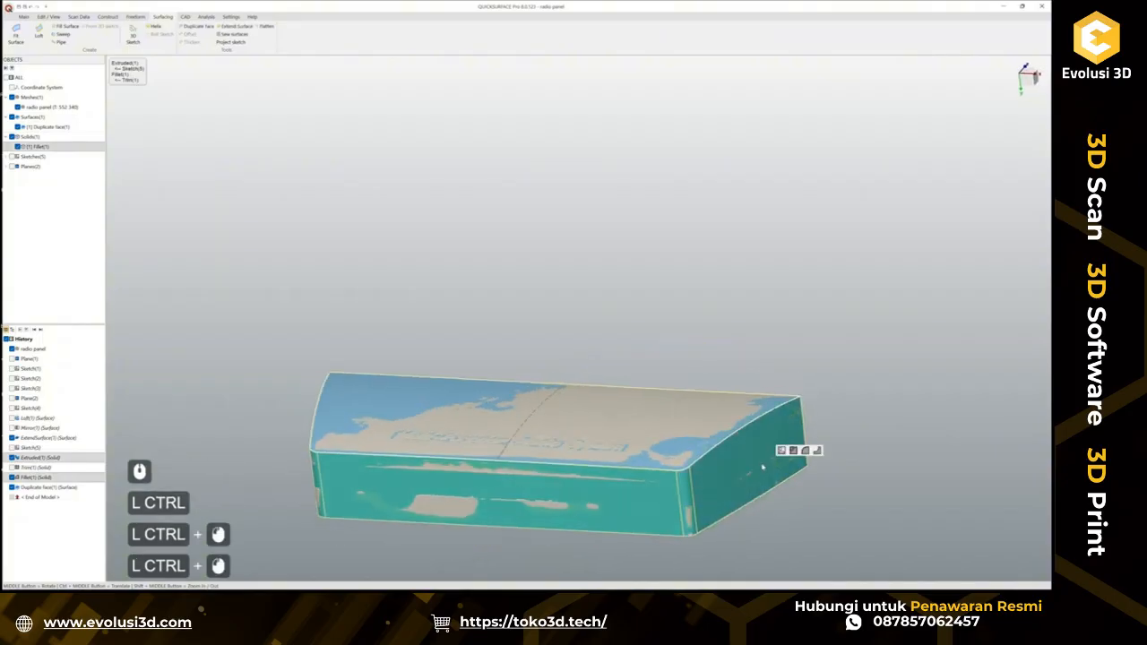
pyautogui.click(199, 27)
pyautogui.click(396, 196)
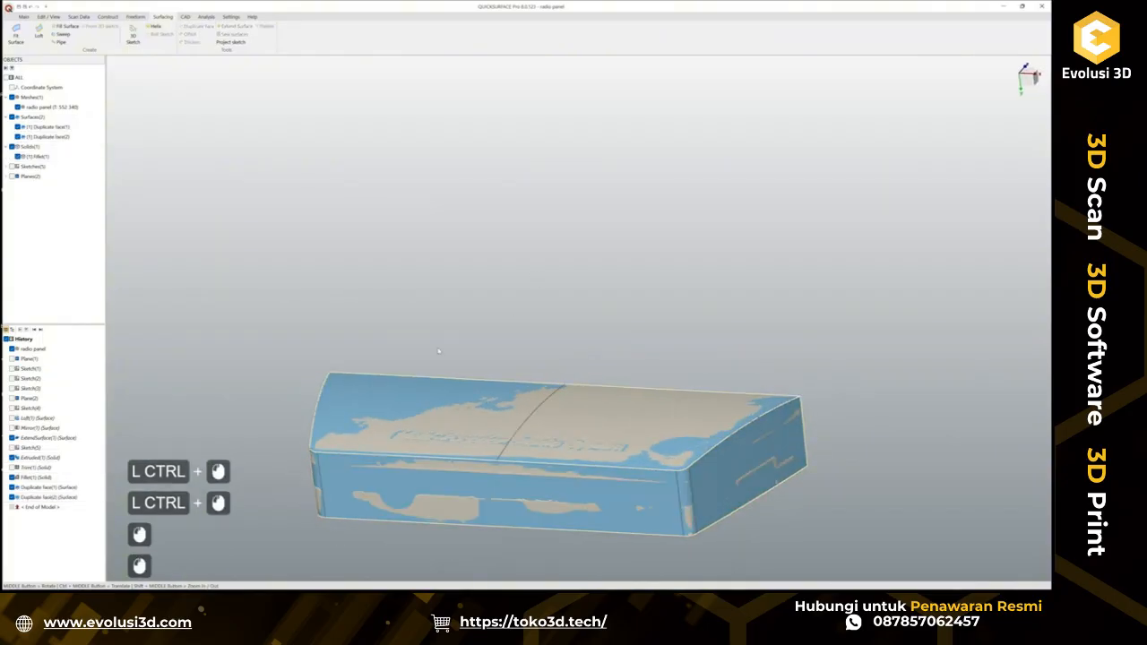
# Hide the filleted solid, leaving the scan mesh and the two duplicated surfaces displayed.
pyautogui.click(17, 157)
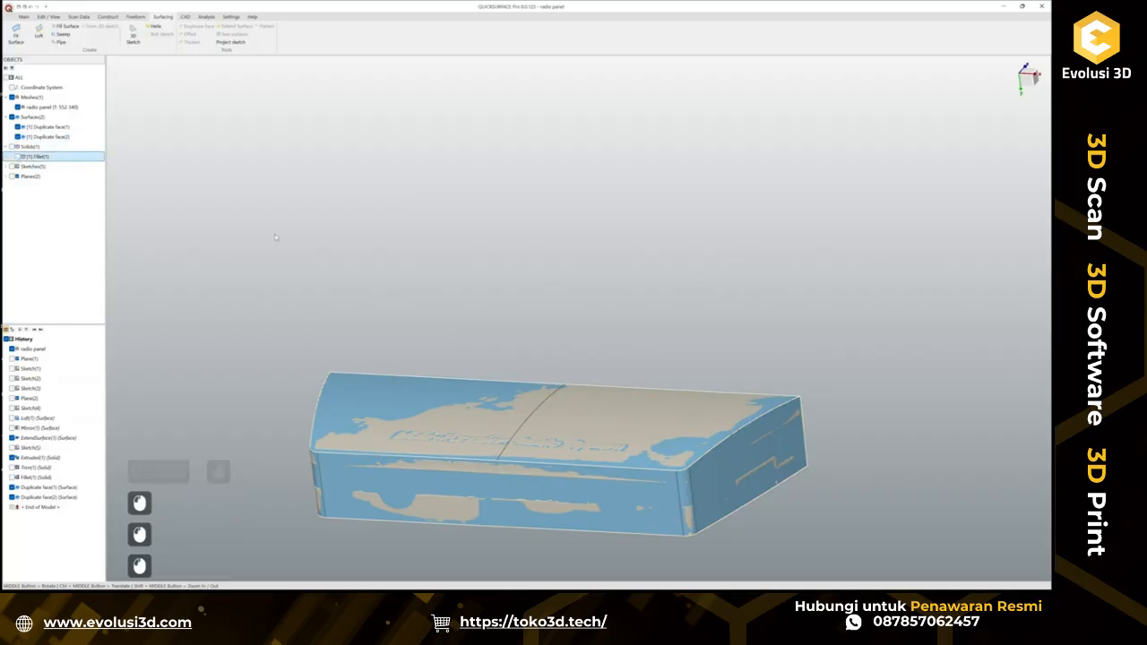
pyautogui.keyDown('ctrl'); pyautogui.moveTo(525, 454); pyautogui.dragTo(397, 473, button='middle'); pyautogui.keyUp('ctrl')
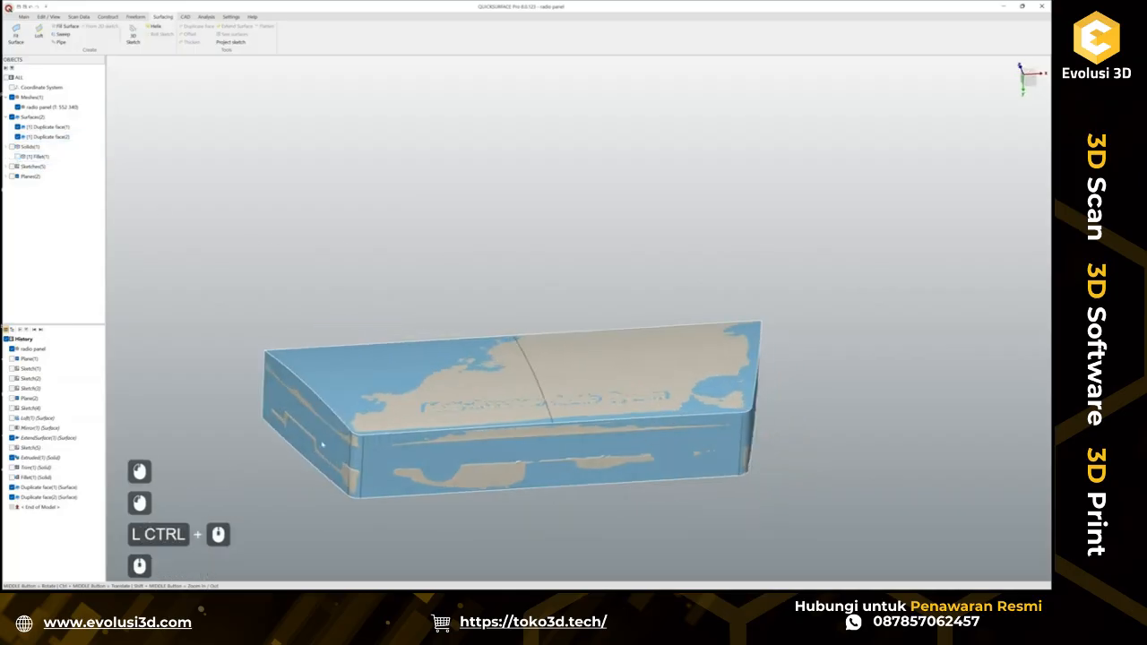
pyautogui.click(426, 369)
pyautogui.click(263, 186)
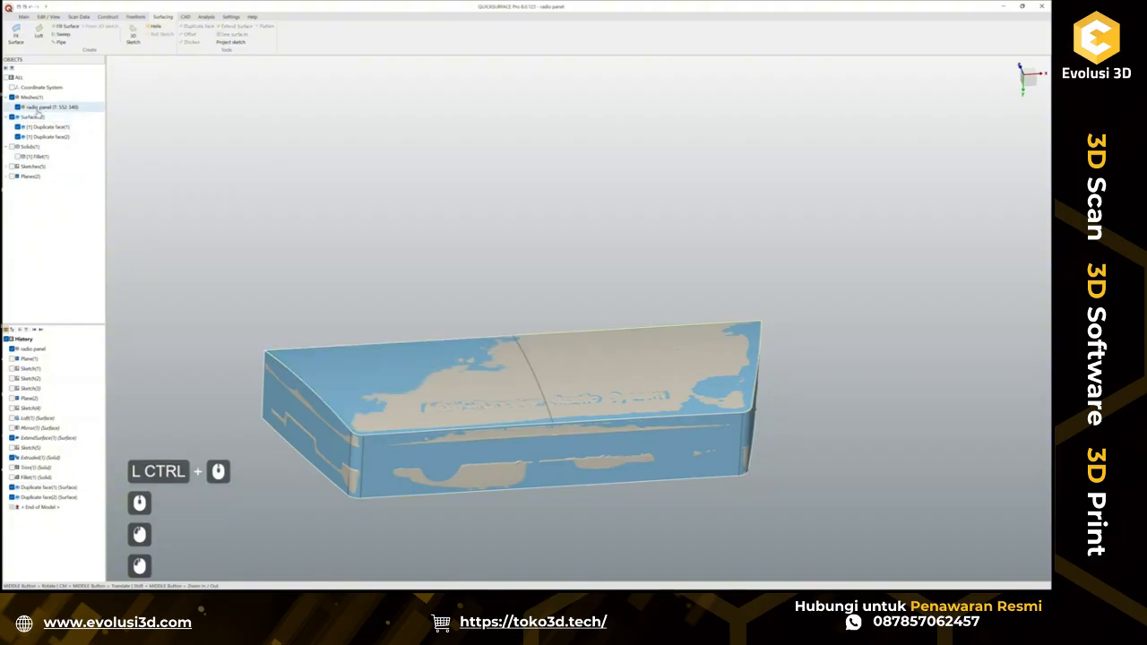
# Hide the duplicated side surface and offset the duplicated top surface inward by 0.65 mm, keeping the original.
pyautogui.click(188, 33)
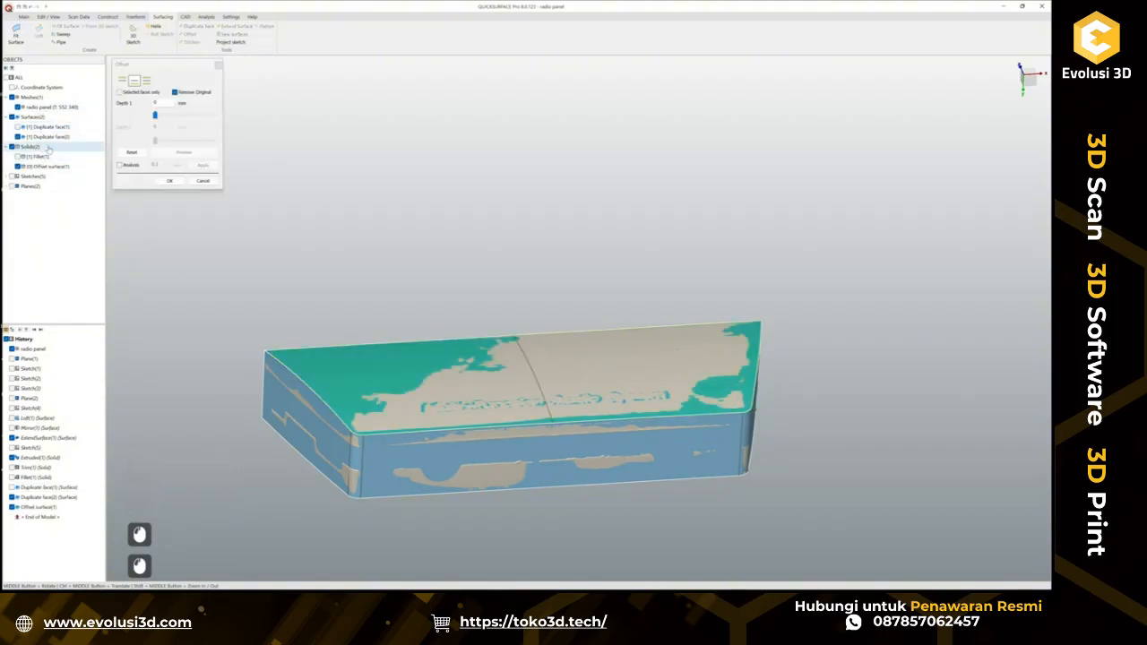
pyautogui.click(17, 138)
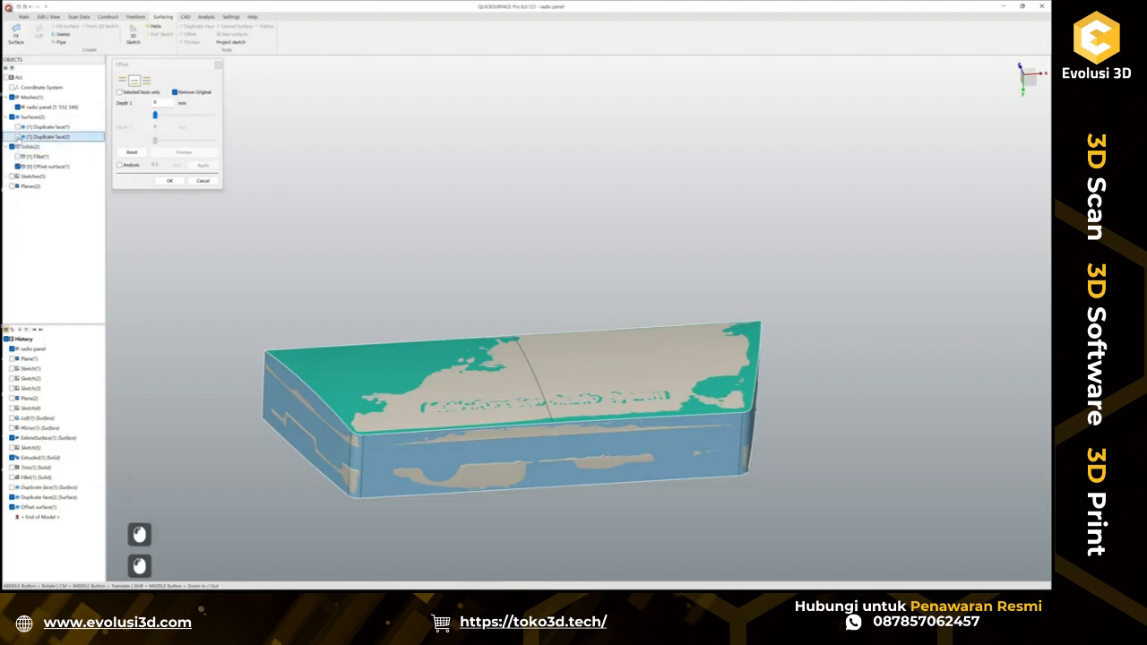
pyautogui.scroll(3, 423, 431)
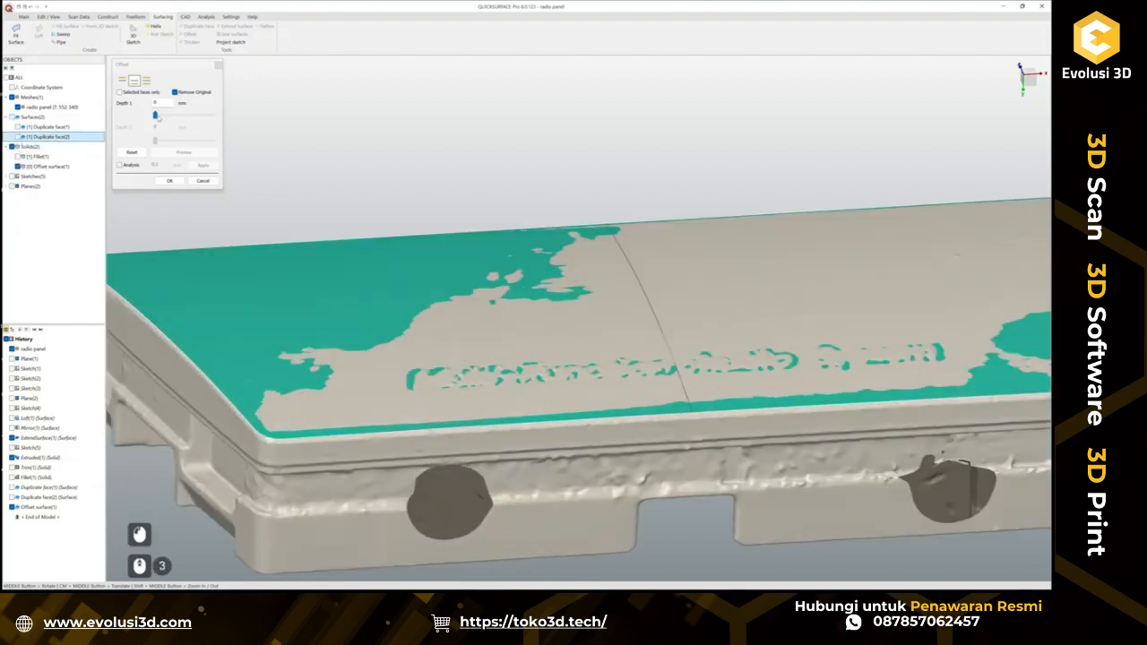
pyautogui.moveTo(157, 117); pyautogui.dragTo(161, 120)
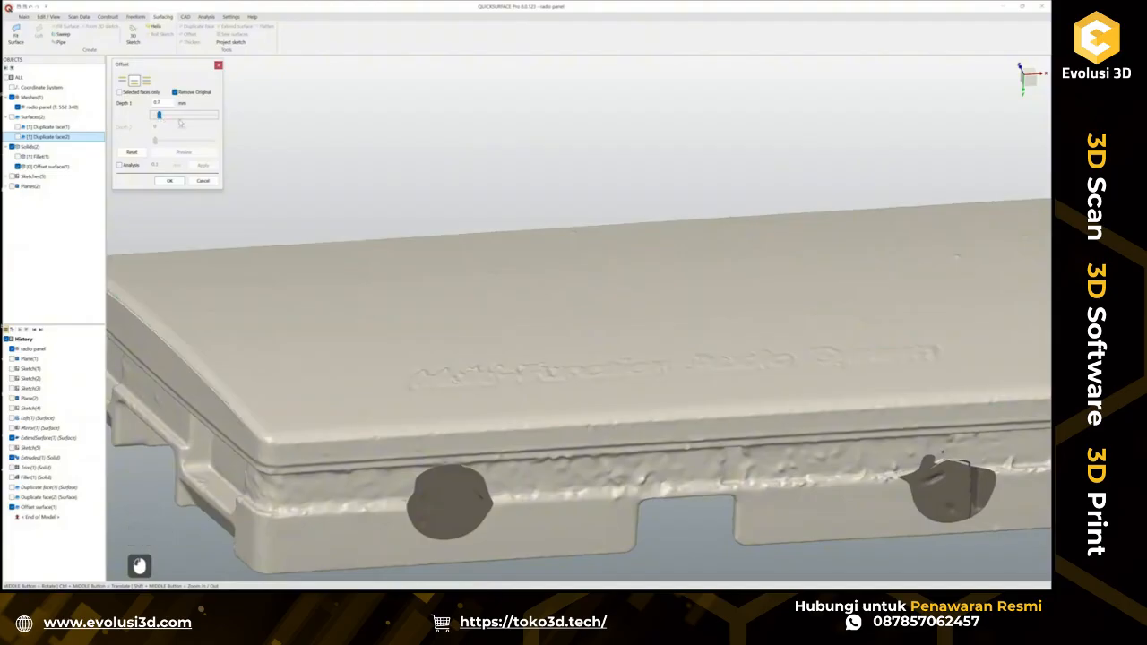
pyautogui.doubleClick(160, 103)
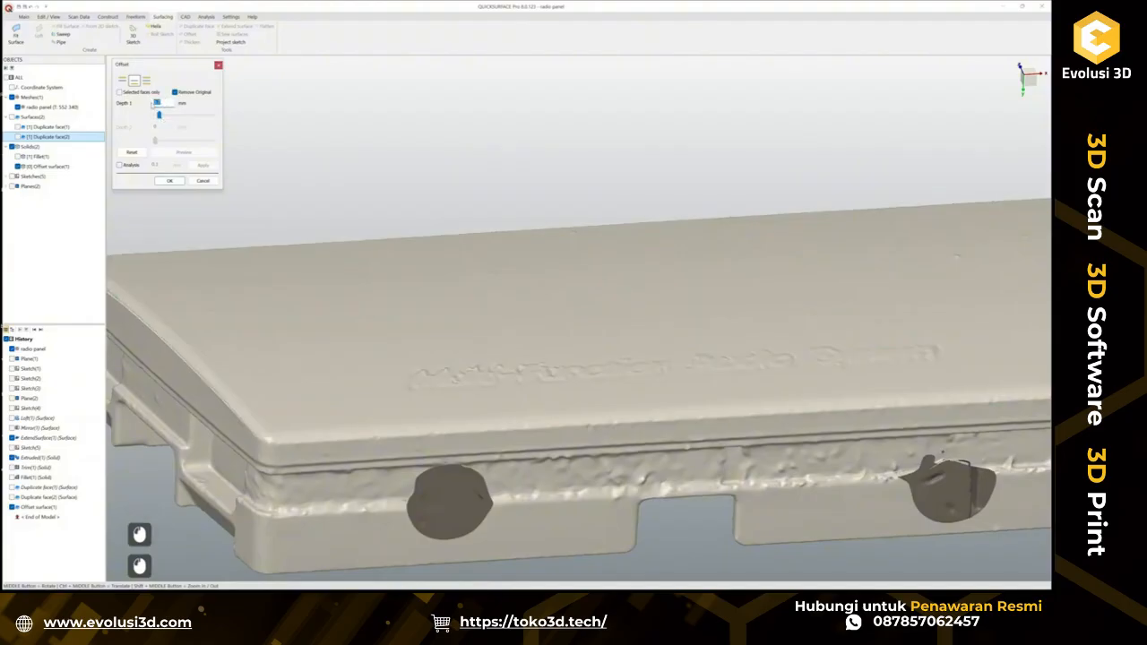
pyautogui.write('0.65')
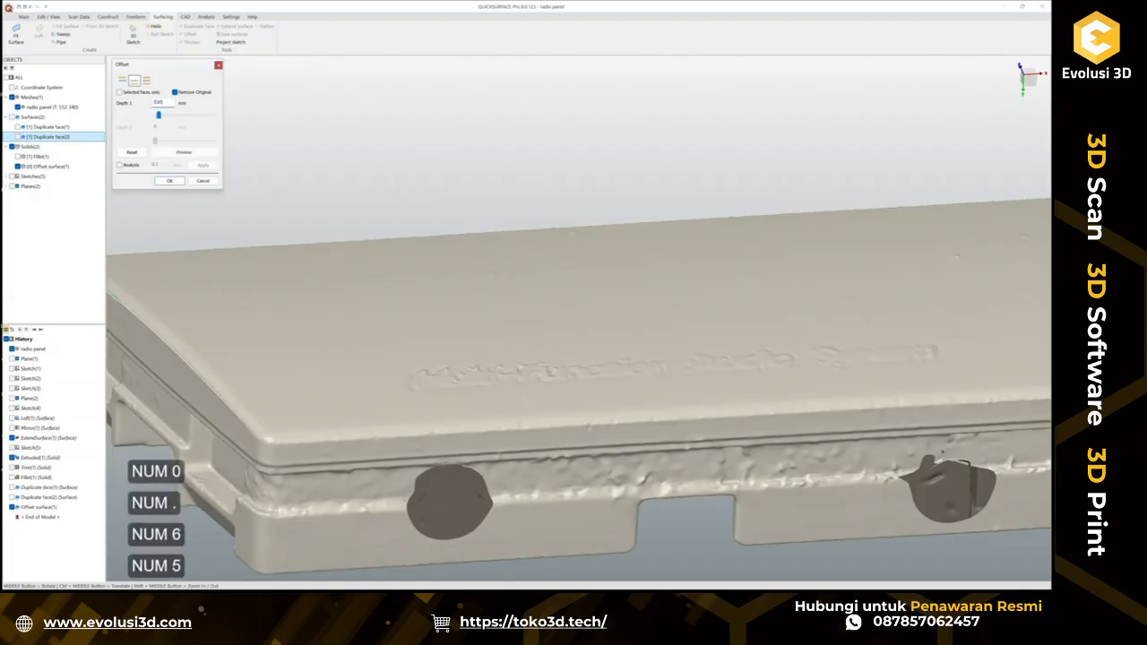
pyautogui.press('Return')
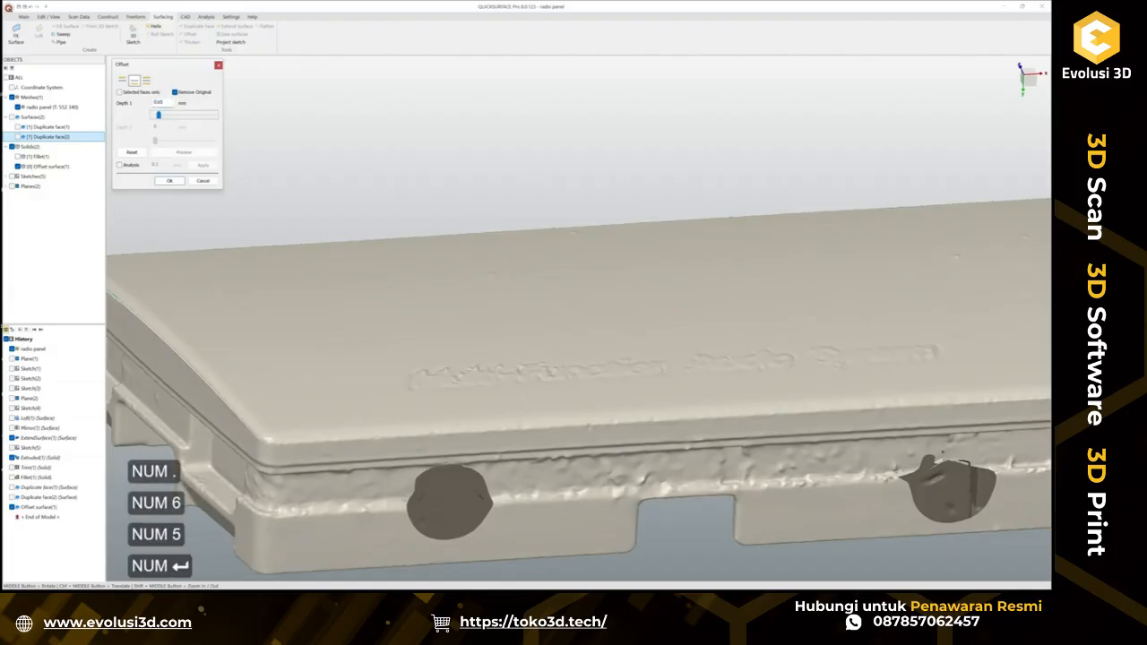
pyautogui.click(171, 181)
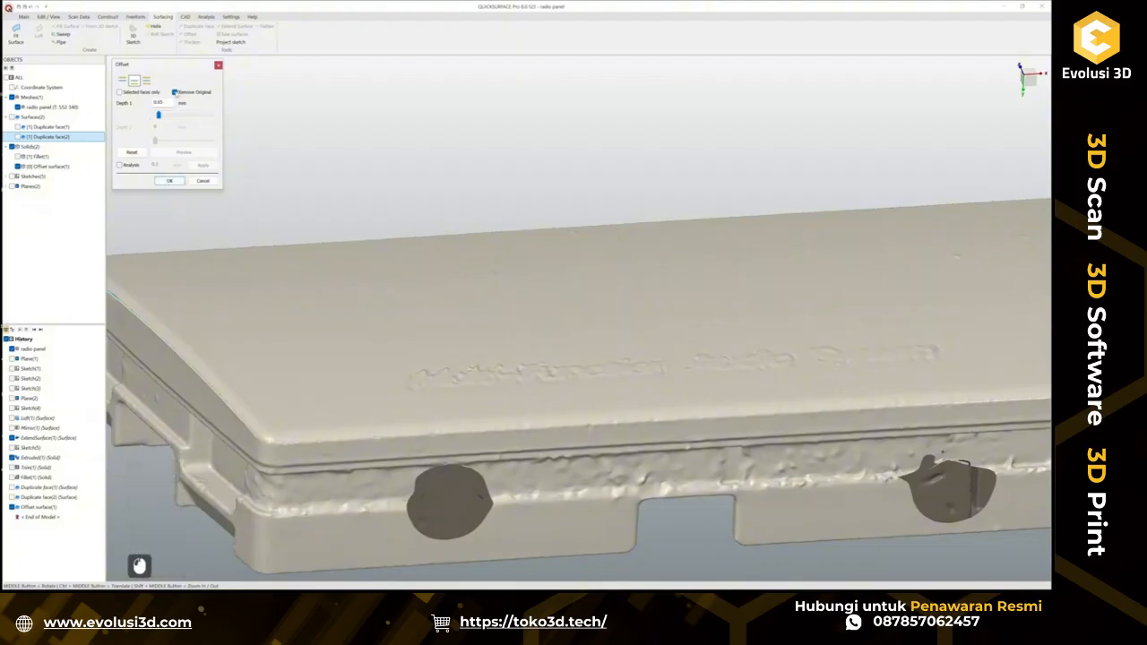
pyautogui.click(171, 182)
# Accept the top surface offset and separate the resulting surface into individual bodies.
pyautogui.click(238, 290)
pyautogui.rightClick(238, 290)
pyautogui.press('Escape')
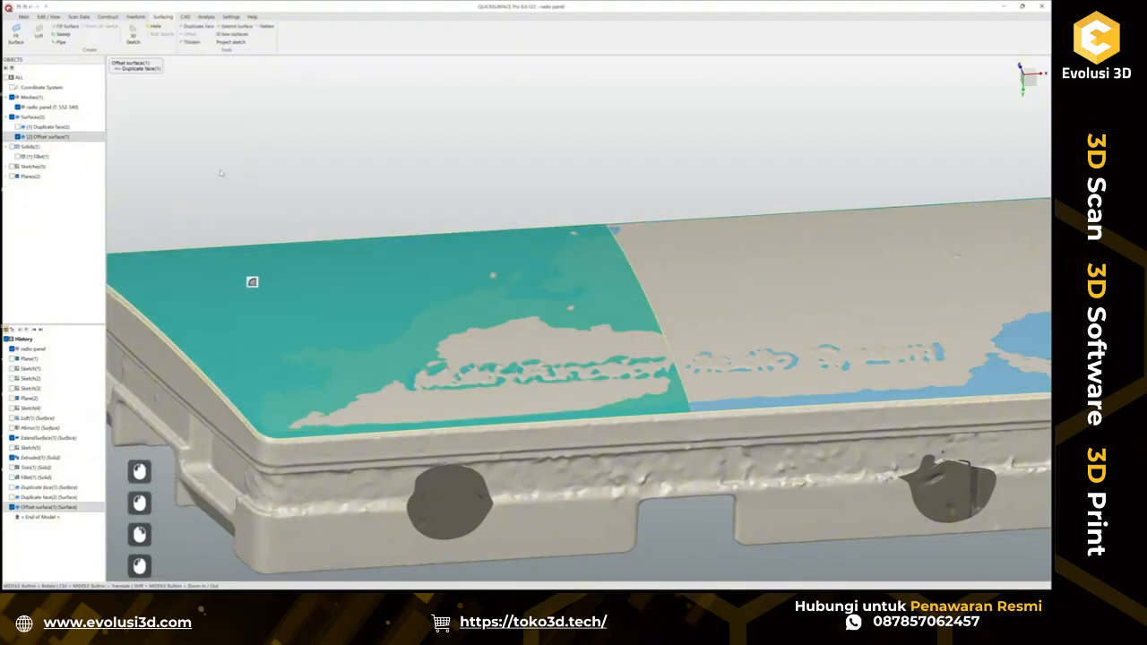
pyautogui.rightClick(55, 137)
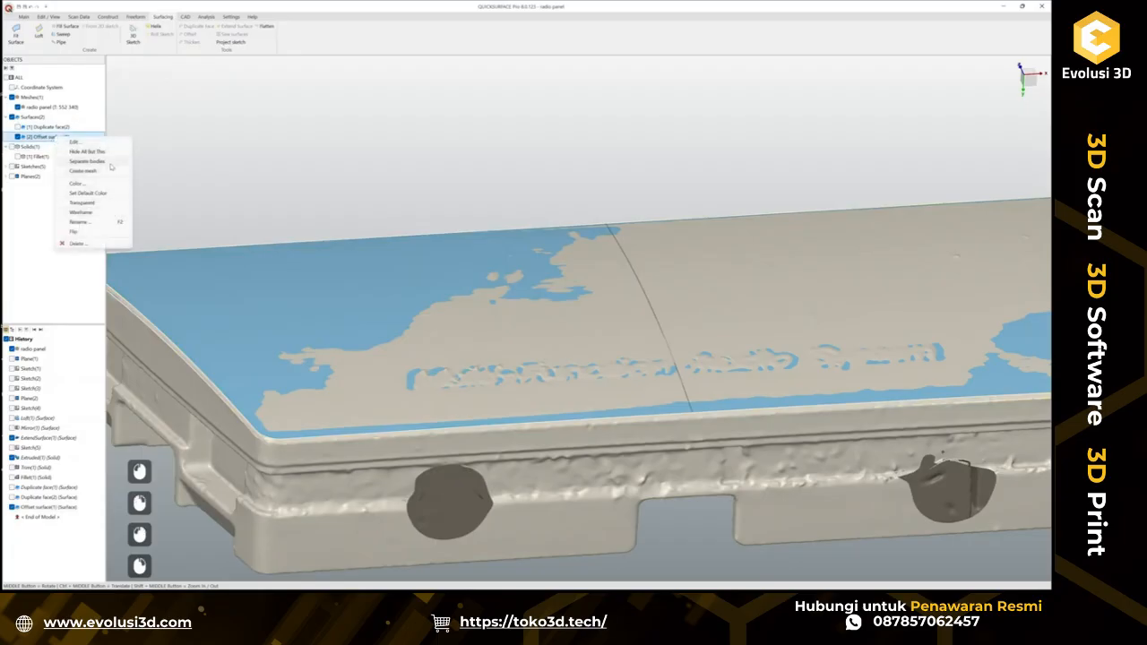
pyautogui.click(109, 163)
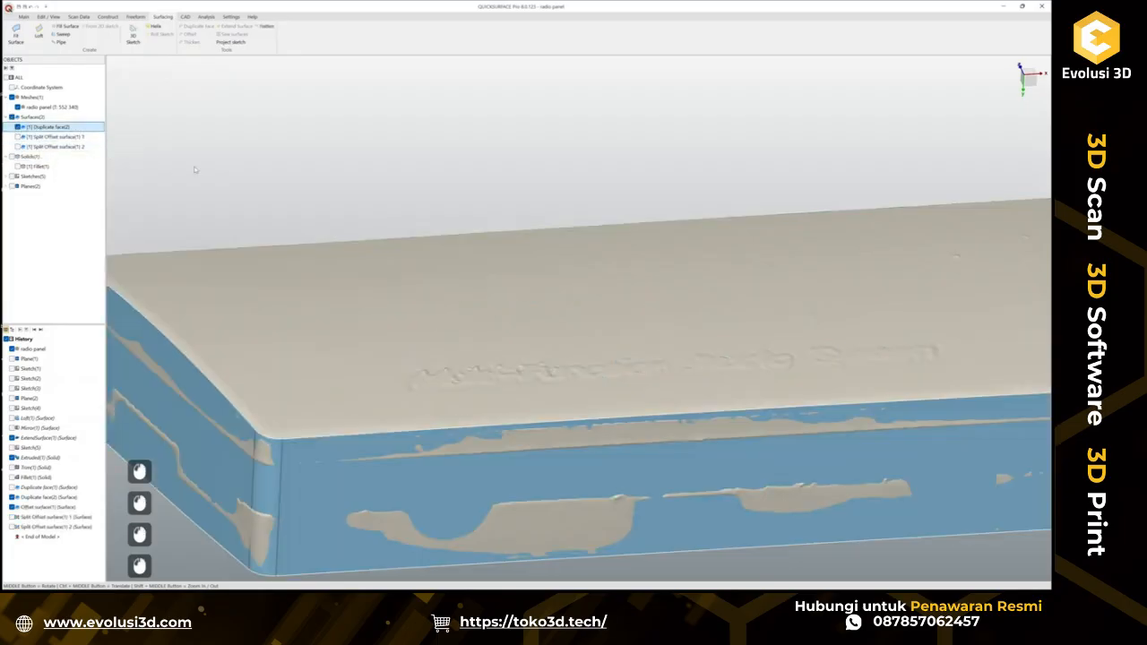
# Offset the duplicated side surface inward by 1 mm, keeping the original.
pyautogui.scroll(-5, 433, 235)
pyautogui.click(217, 121)
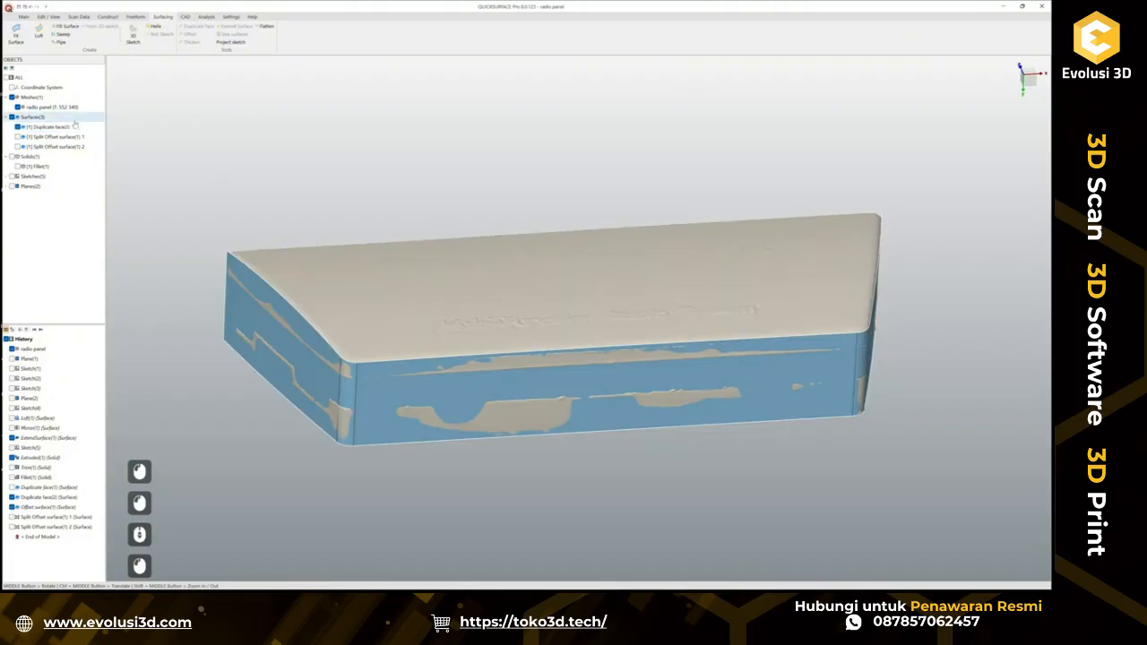
pyautogui.click(63, 127)
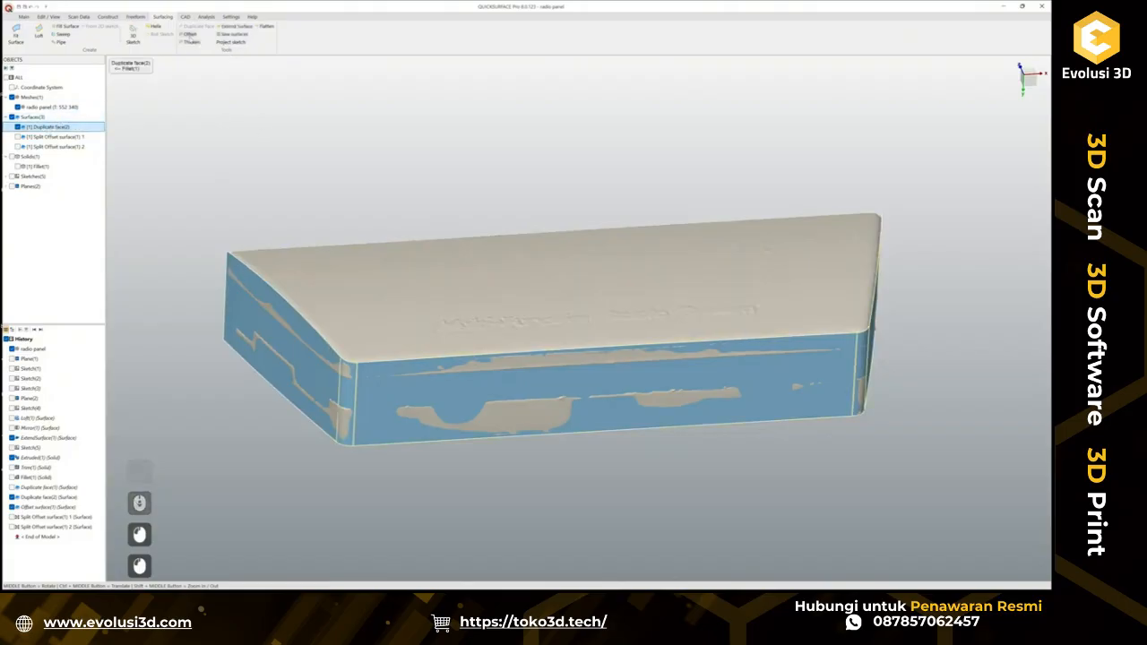
pyautogui.click(189, 34)
pyautogui.doubleClick(165, 103)
pyautogui.write('1')
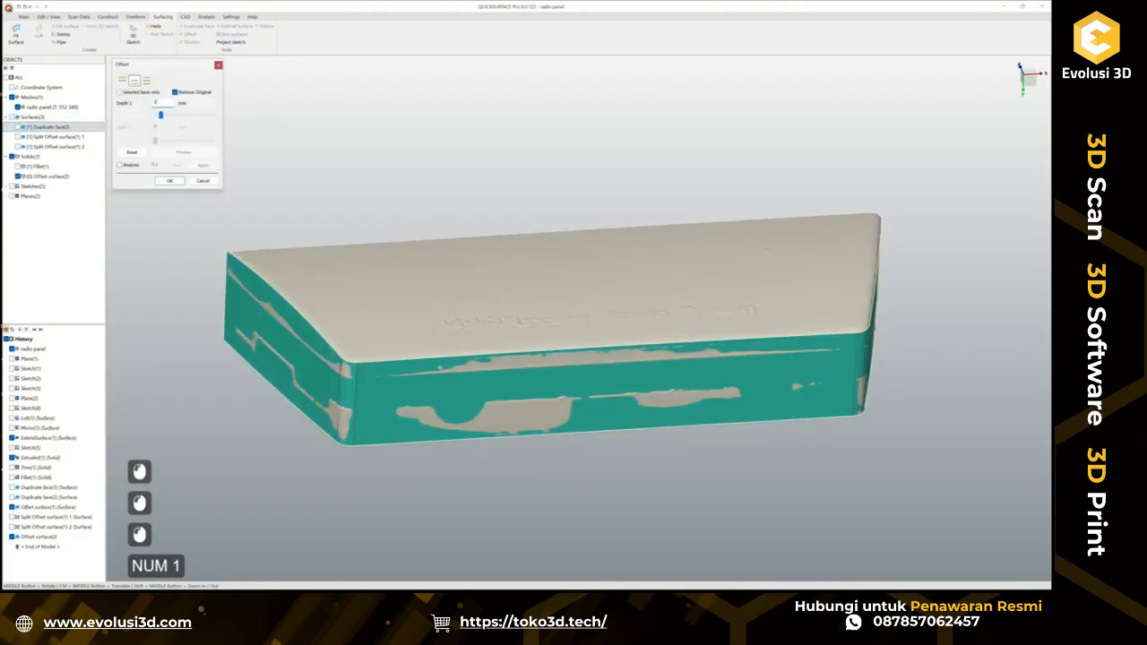
pyautogui.press('Return')
pyautogui.click(186, 104)
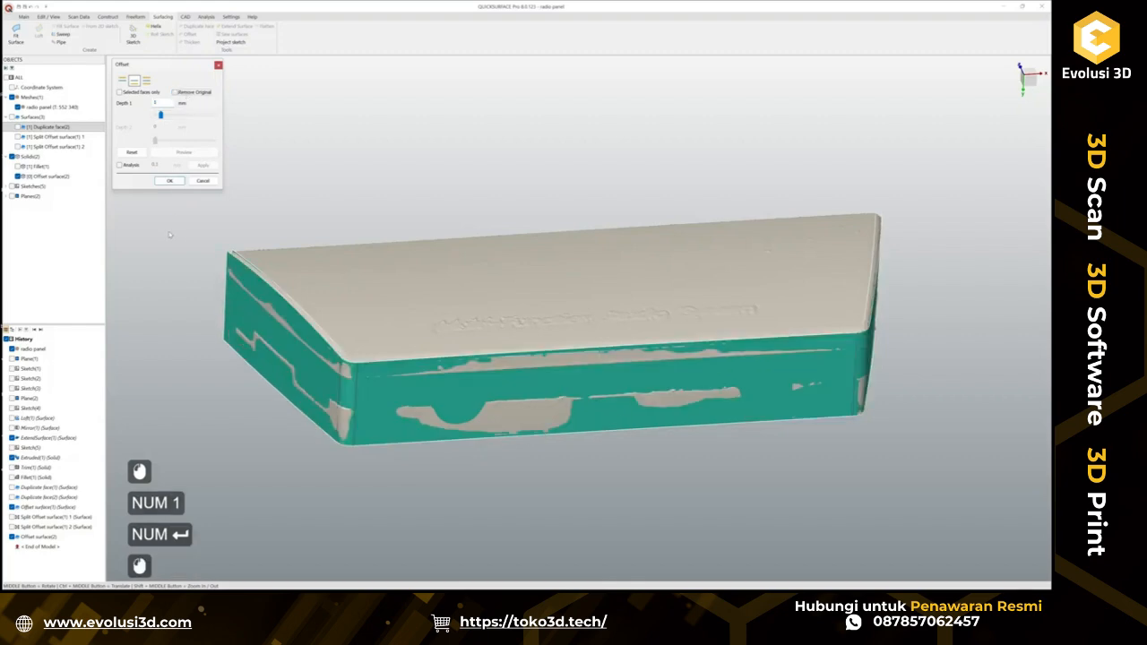
pyautogui.click(170, 180)
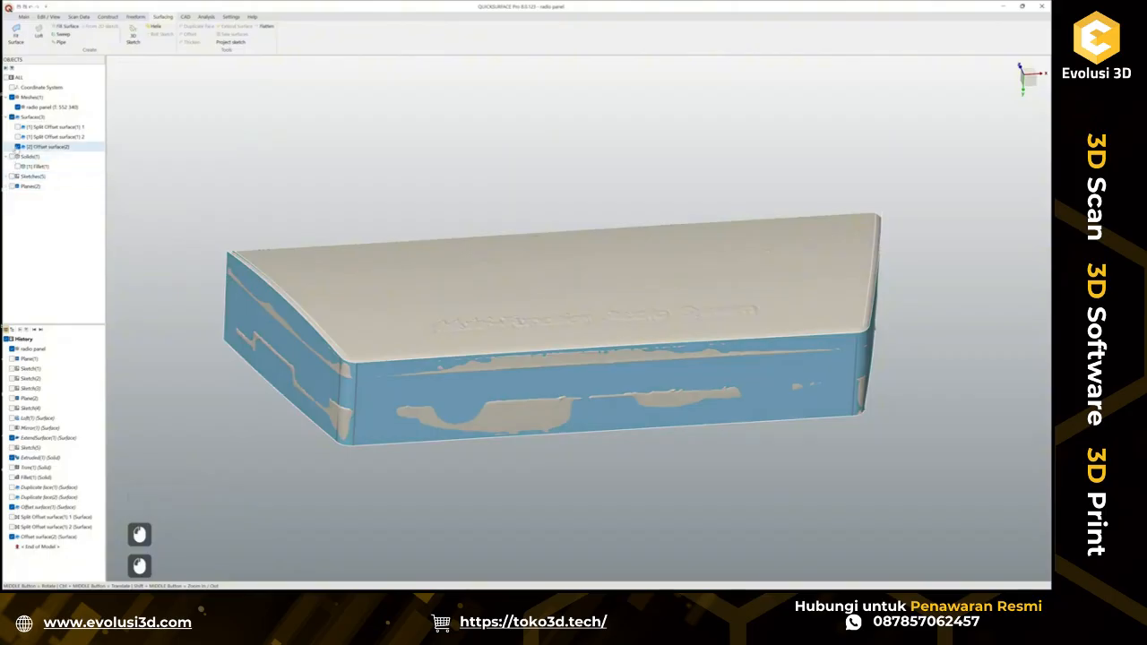
# Separate the side offset into individual bodies and leave only the inset top surface displayed with the scan mesh.
pyautogui.rightClick(56, 148)
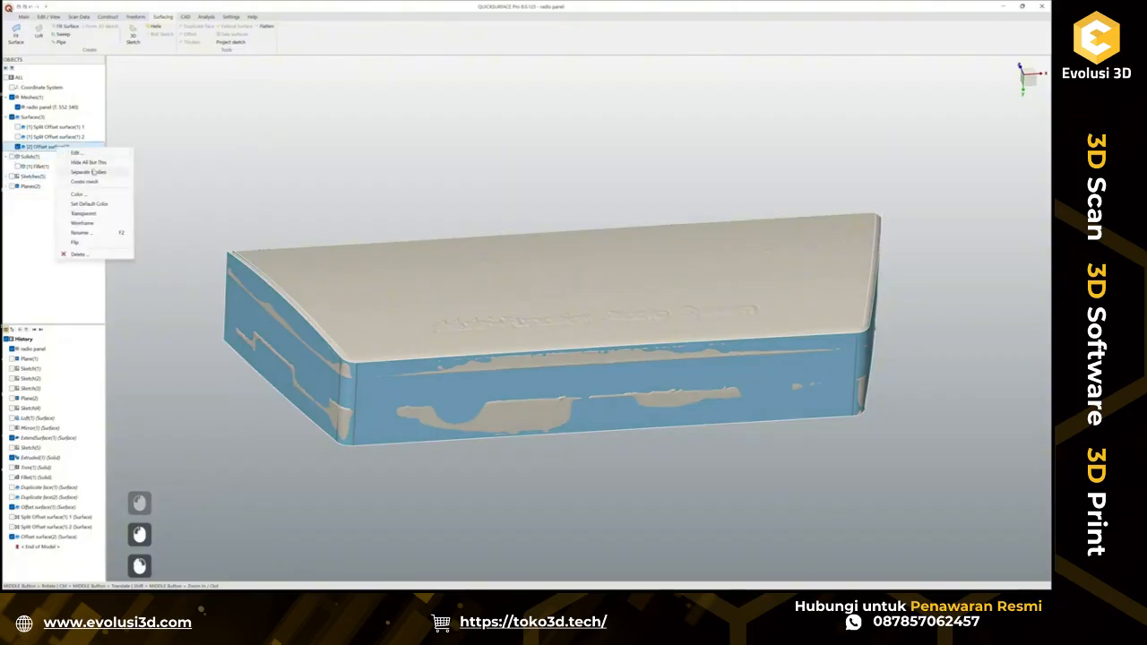
pyautogui.click(89, 172)
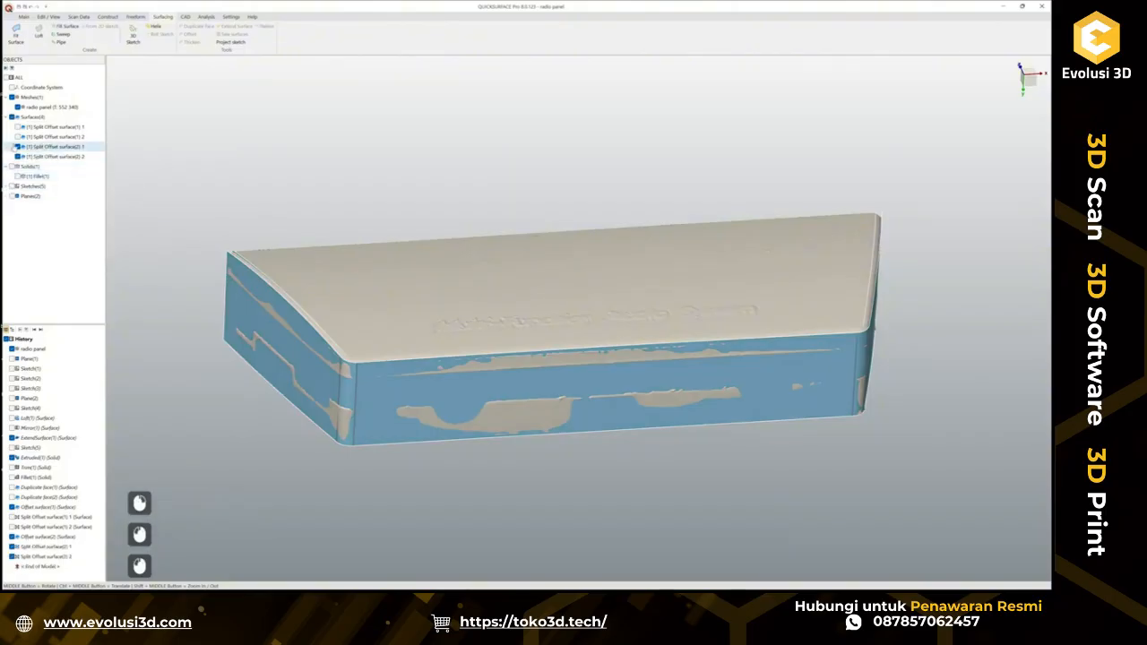
pyautogui.click(17, 146)
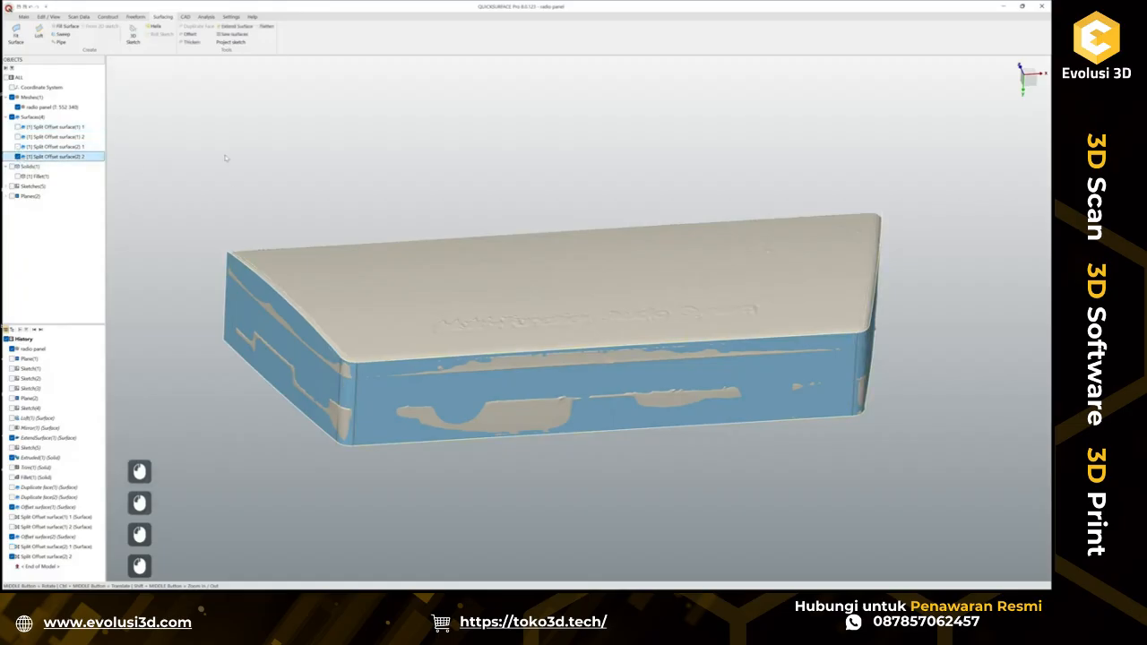
pyautogui.click(17, 136)
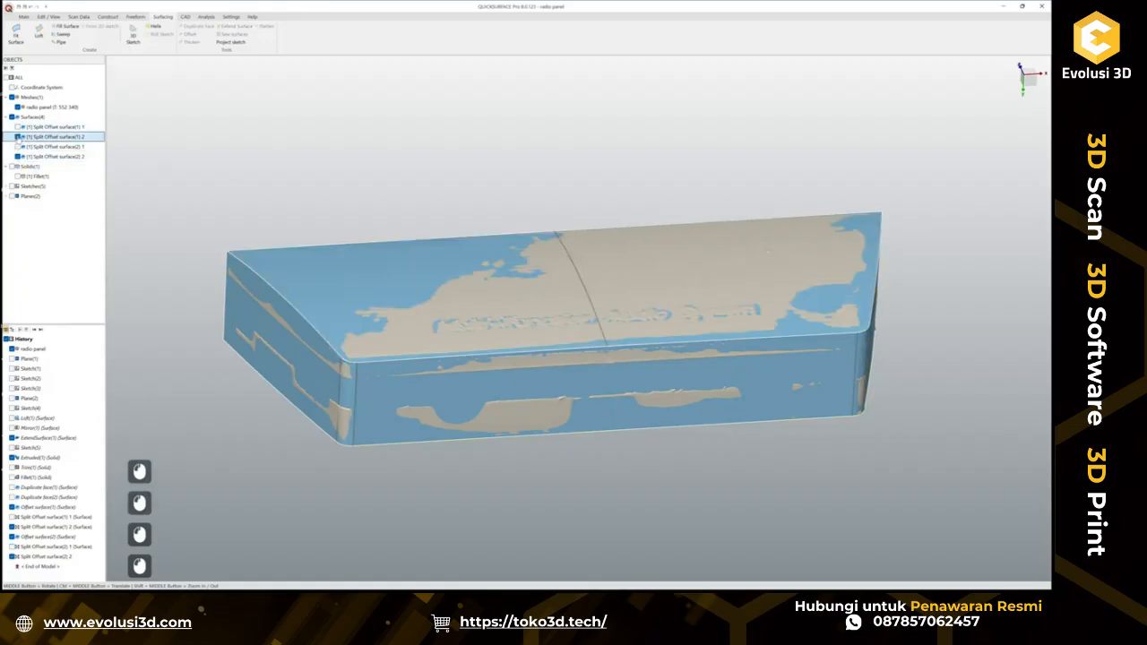
pyautogui.click(17, 137)
pyautogui.click(17, 128)
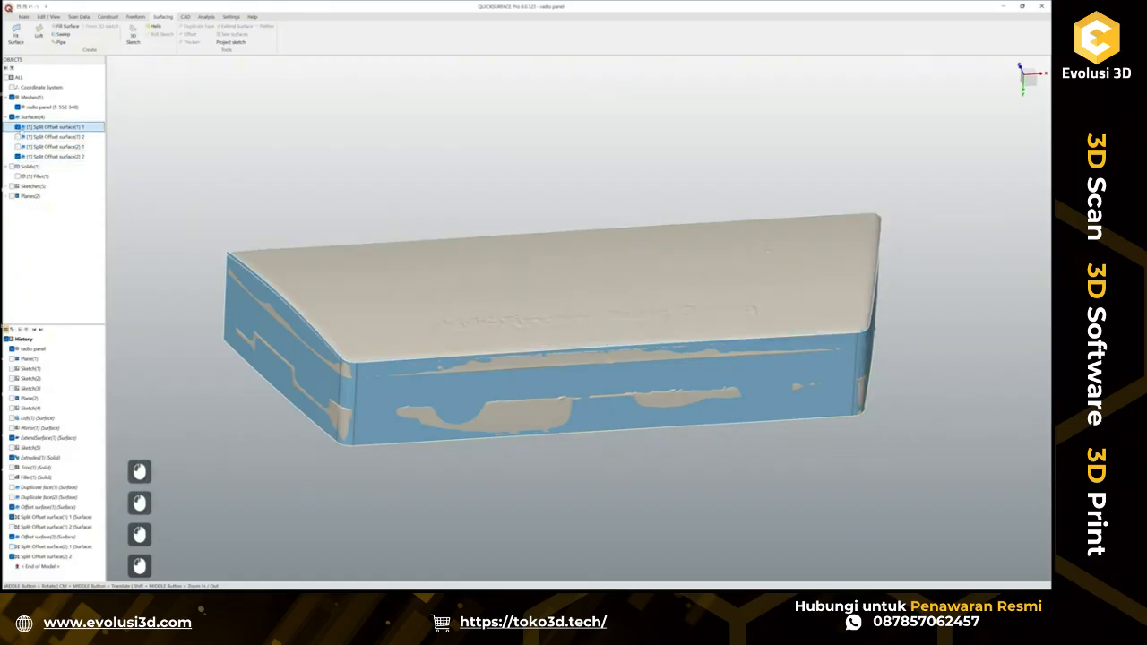
pyautogui.click(17, 157)
# Extend the inset top surface outward along its whole edge chain with the Natural type, past the mesh sides.
pyautogui.click(318, 279)
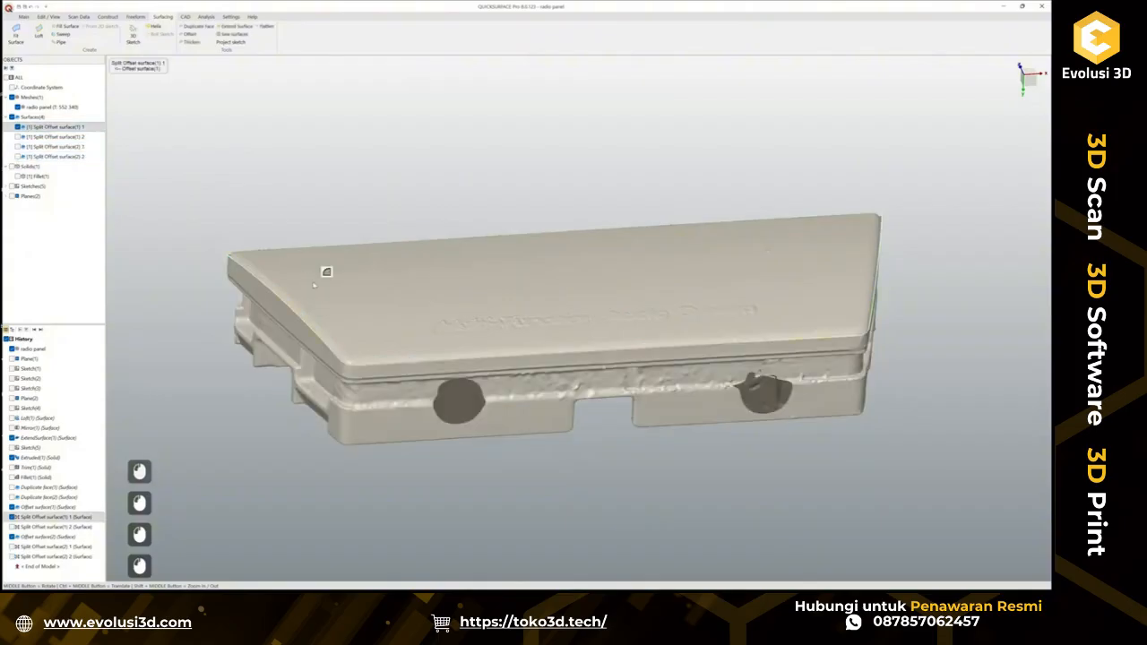
pyautogui.click(240, 28)
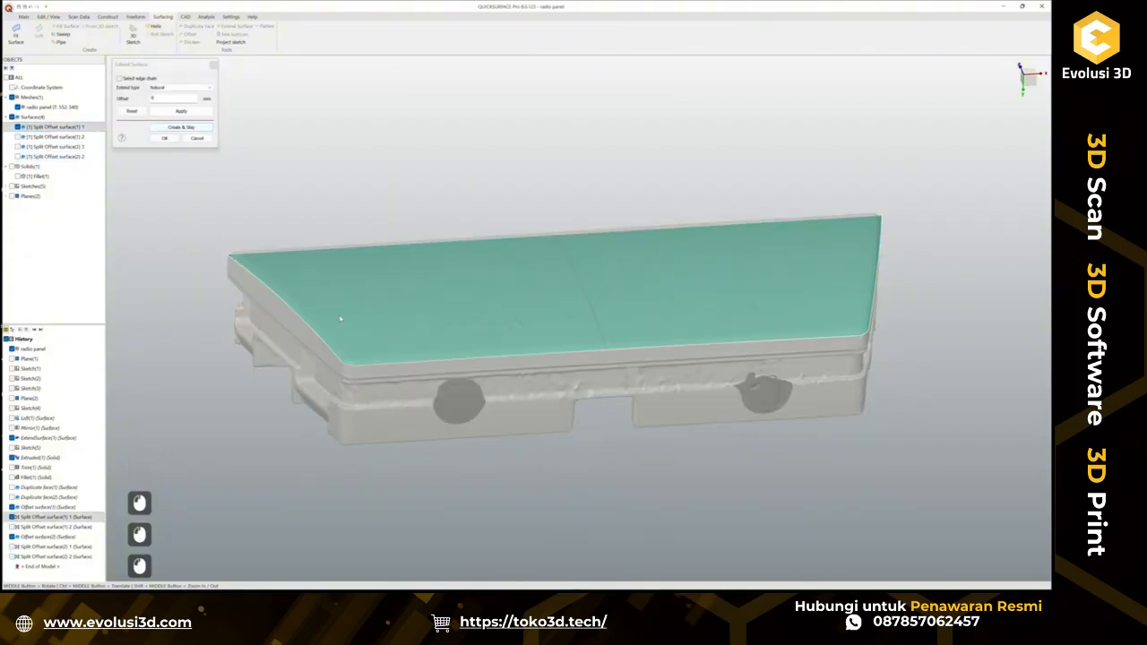
pyautogui.click(132, 80)
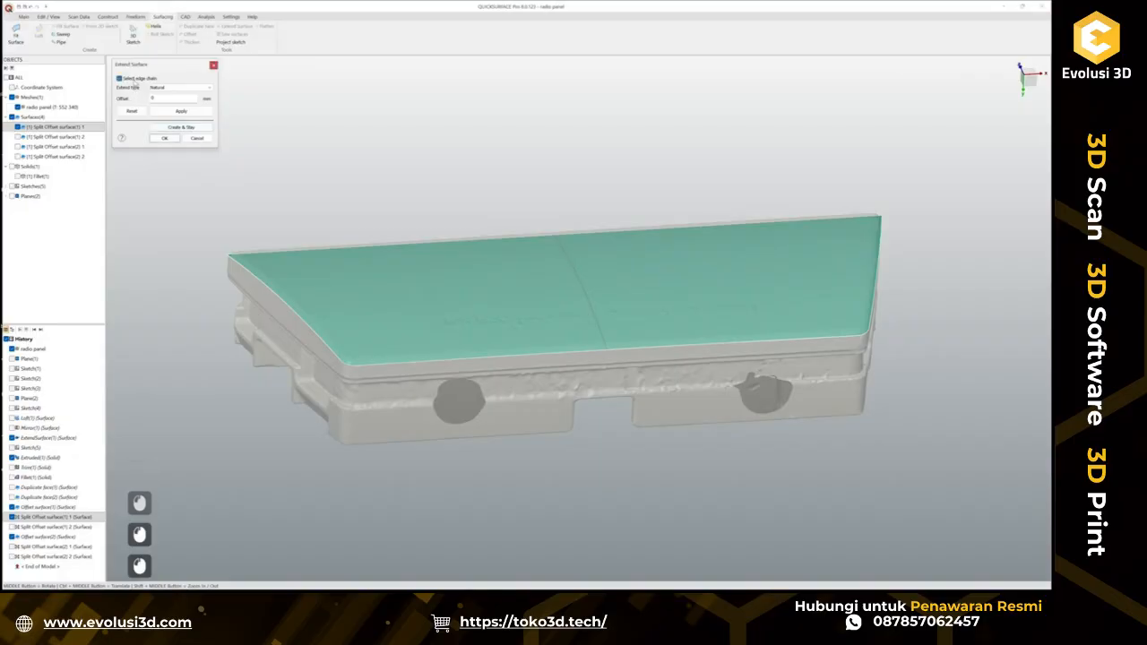
pyautogui.click(295, 313)
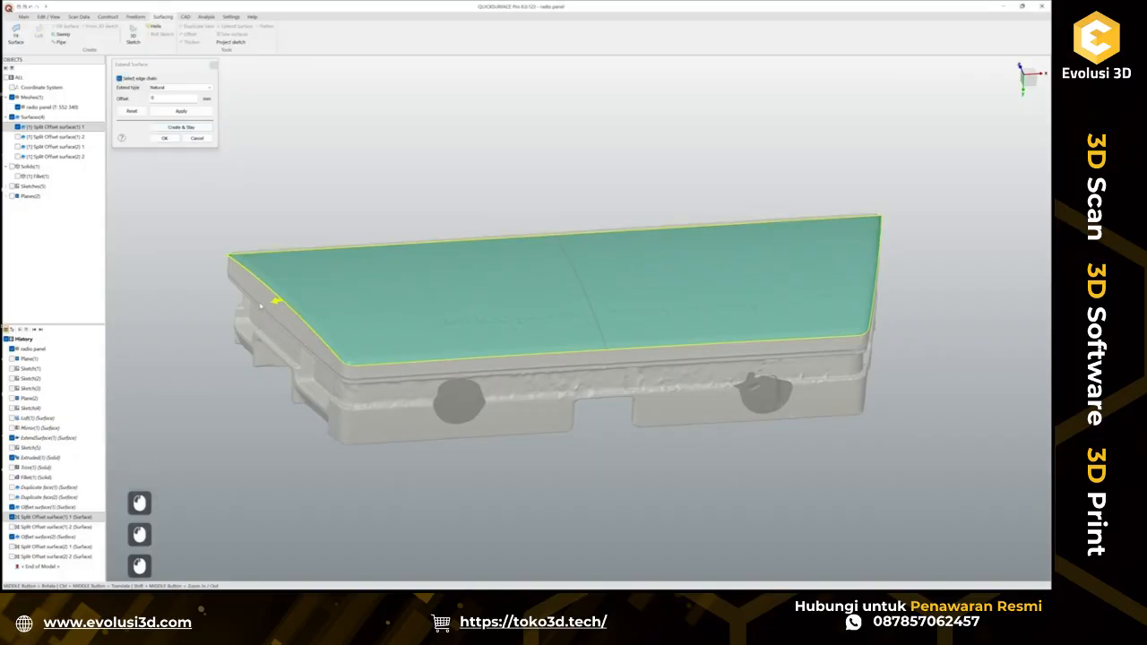
pyautogui.moveTo(275, 303); pyautogui.dragTo(260, 305)
pyautogui.click(164, 138)
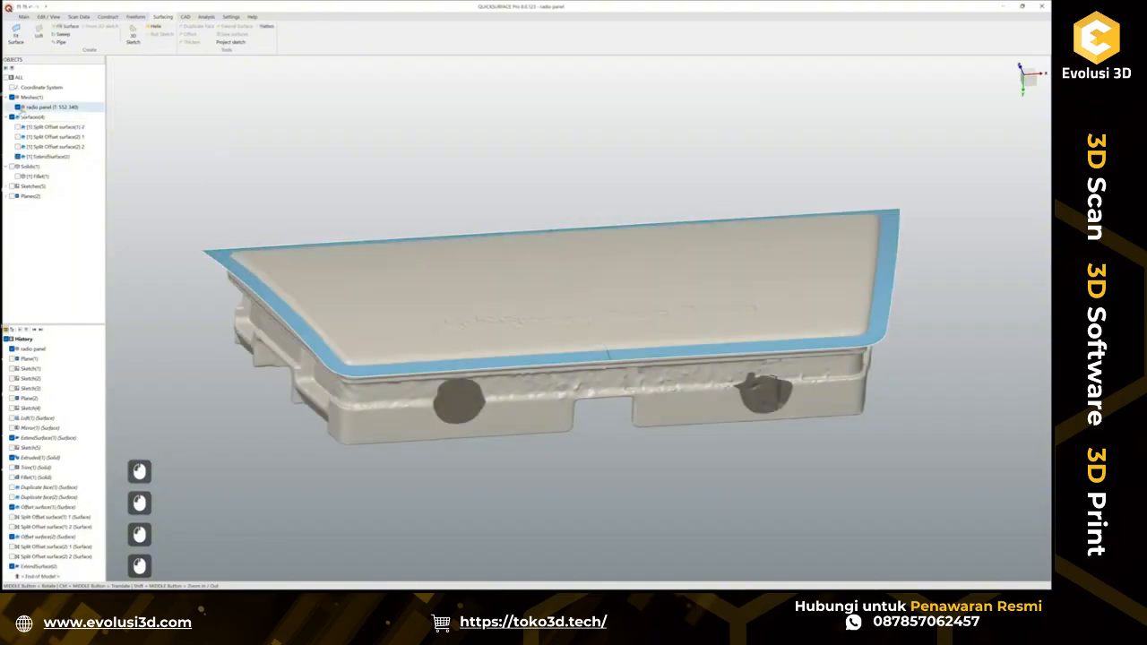
# Show the outer side surface and trim it against the extended top surface, removing the excess pieces.
pyautogui.click(18, 128)
pyautogui.click(17, 128)
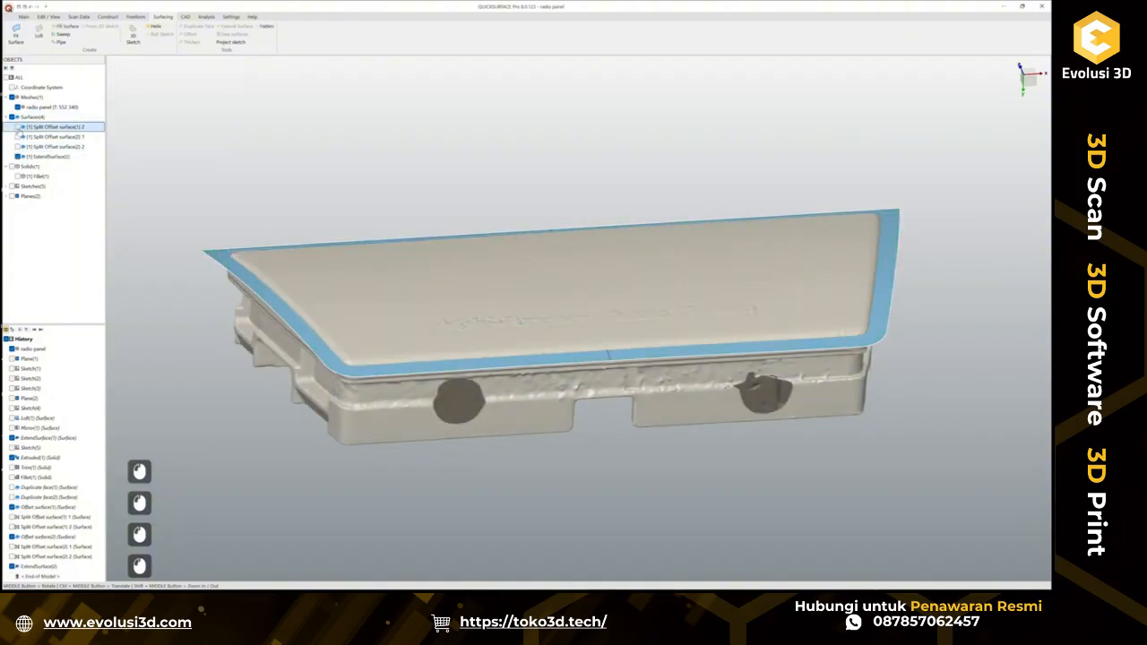
pyautogui.click(18, 147)
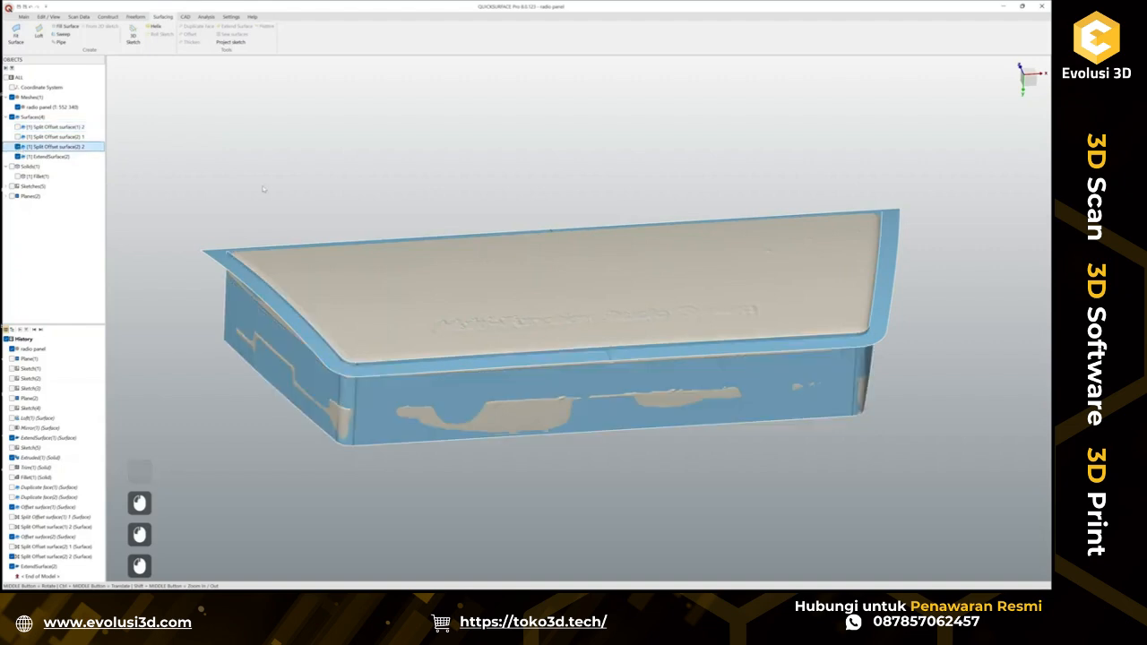
pyautogui.moveTo(521, 358); pyautogui.dragTo(249, 184, button='middle')
pyautogui.moveTo(165, 176); pyautogui.dragTo(941, 512)
pyautogui.click(833, 308)
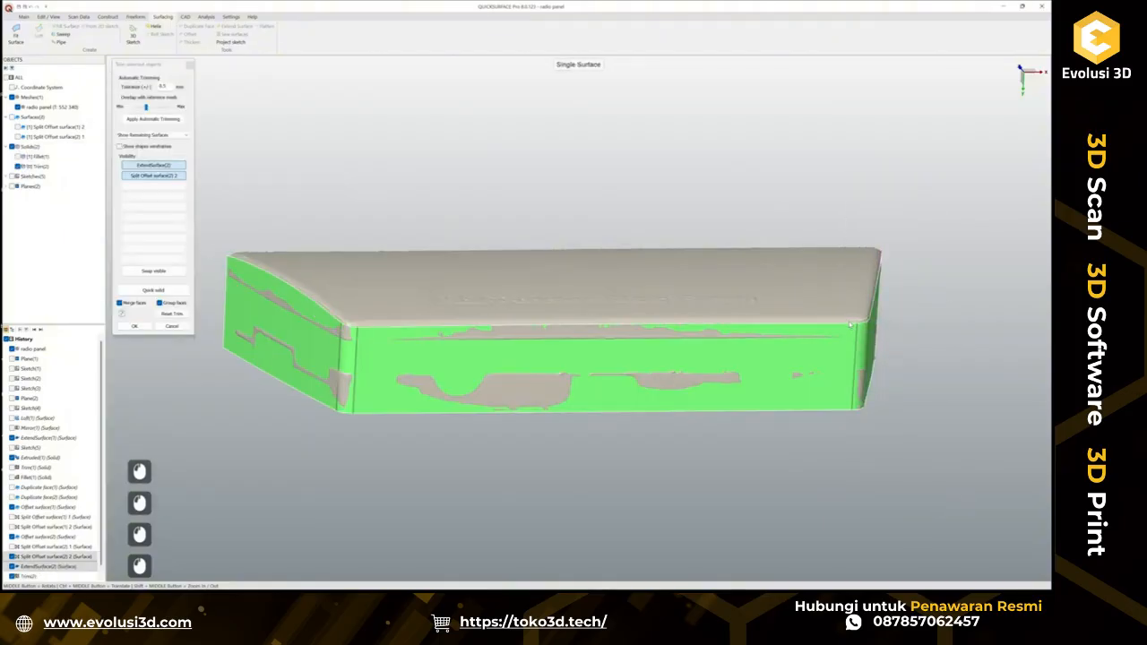
pyautogui.click(134, 326)
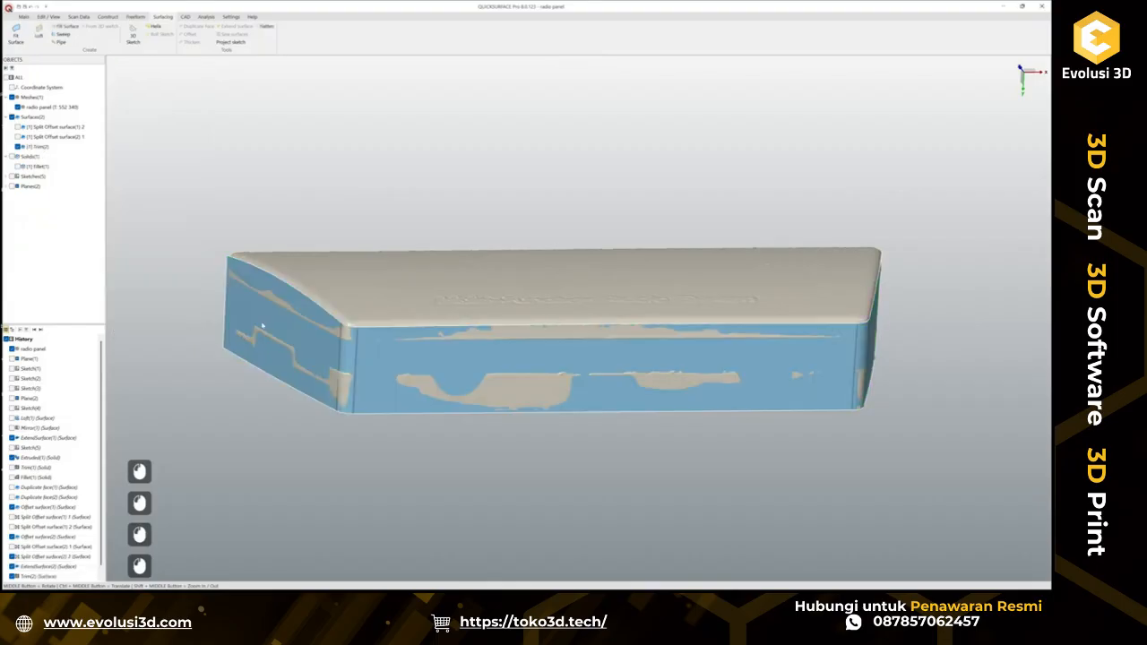
# Hide the trimmed side surface and show the original top surface together with the inset side surface.
pyautogui.click(17, 147)
pyautogui.click(17, 137)
pyautogui.click(17, 127)
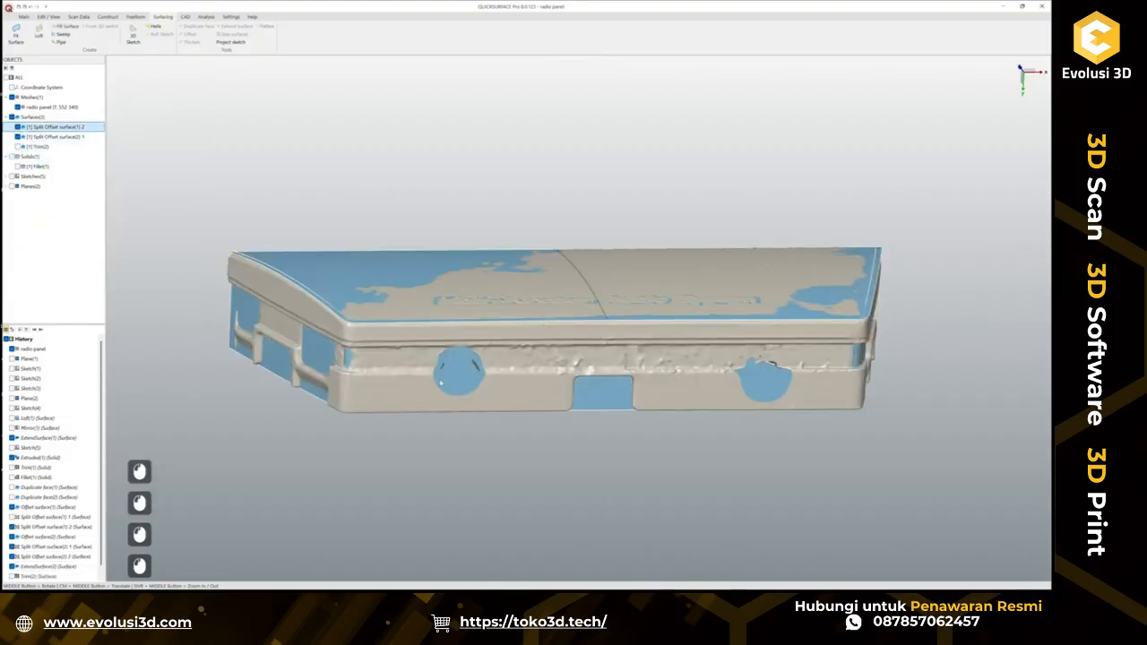
pyautogui.moveTo(426, 380); pyautogui.dragTo(435, 427, button='middle')
# Extend the upper edges of the inset side surface upward past the top surface, using the Natural type without edge chain selection.
pyautogui.click(321, 392)
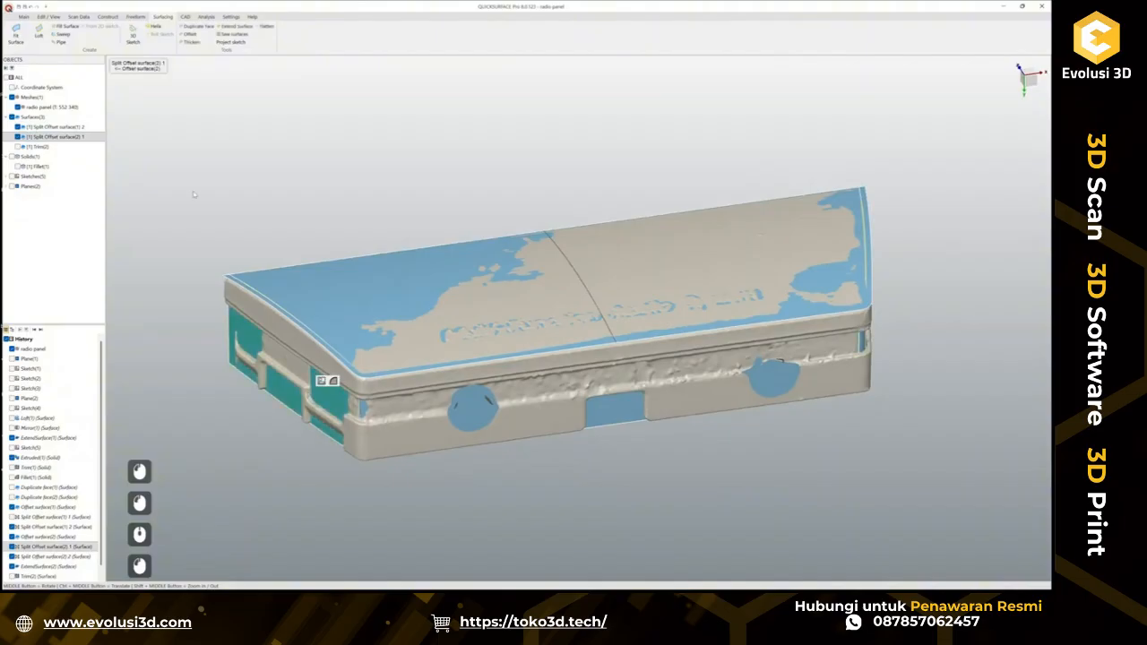
pyautogui.click(235, 26)
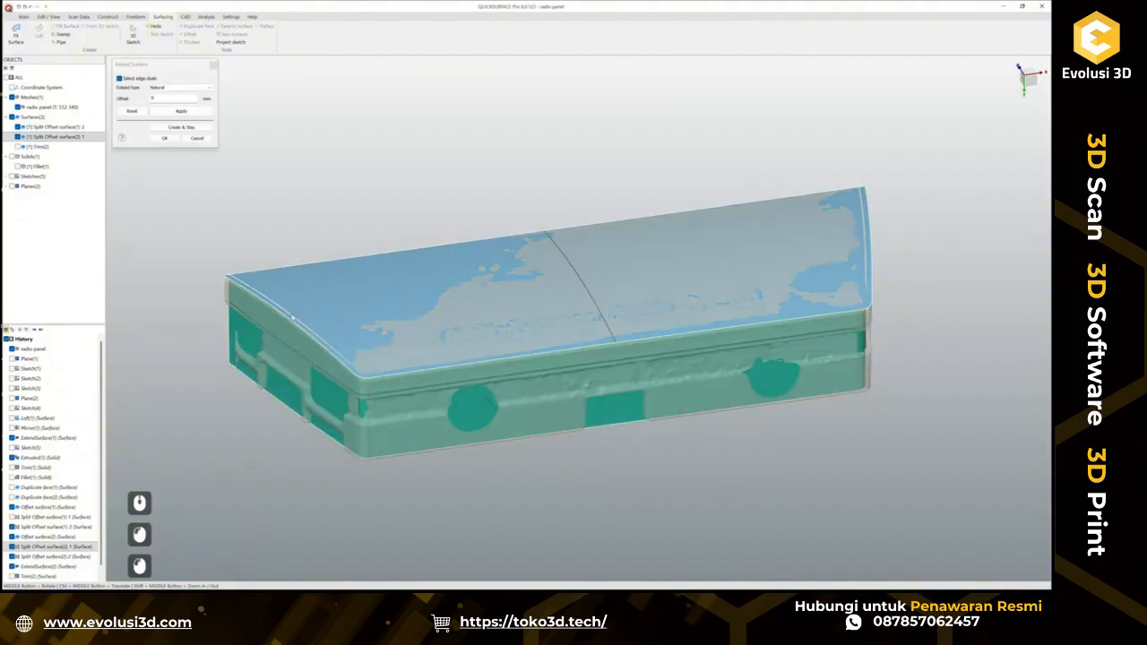
pyautogui.click(120, 79)
pyautogui.click(345, 359)
pyautogui.click(574, 347)
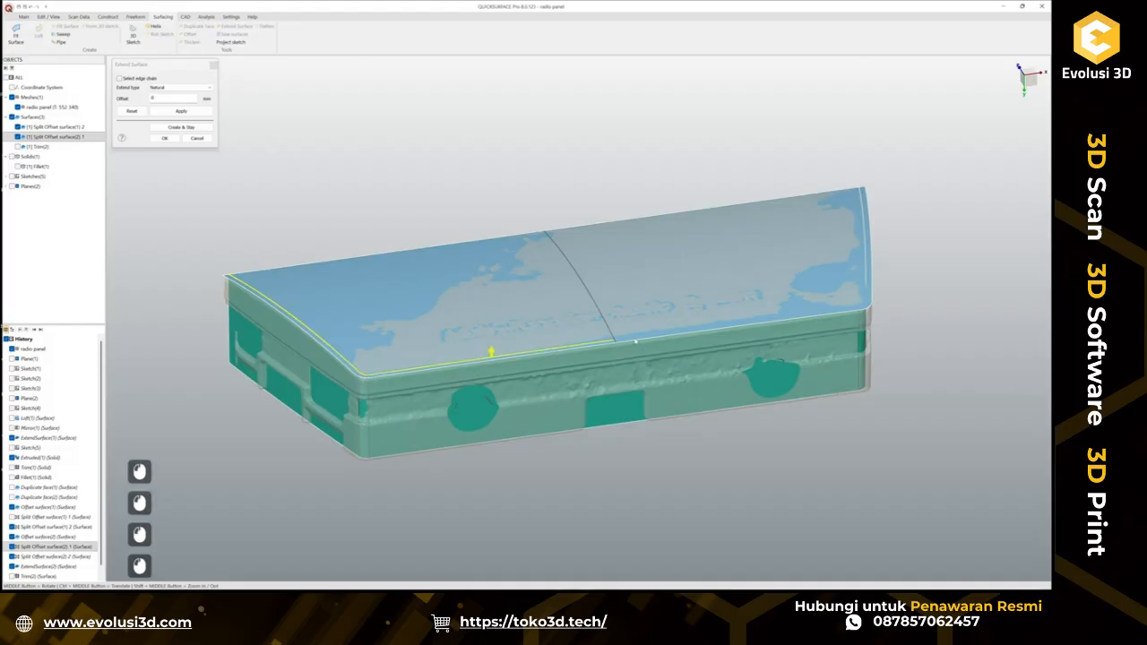
pyautogui.click(817, 317)
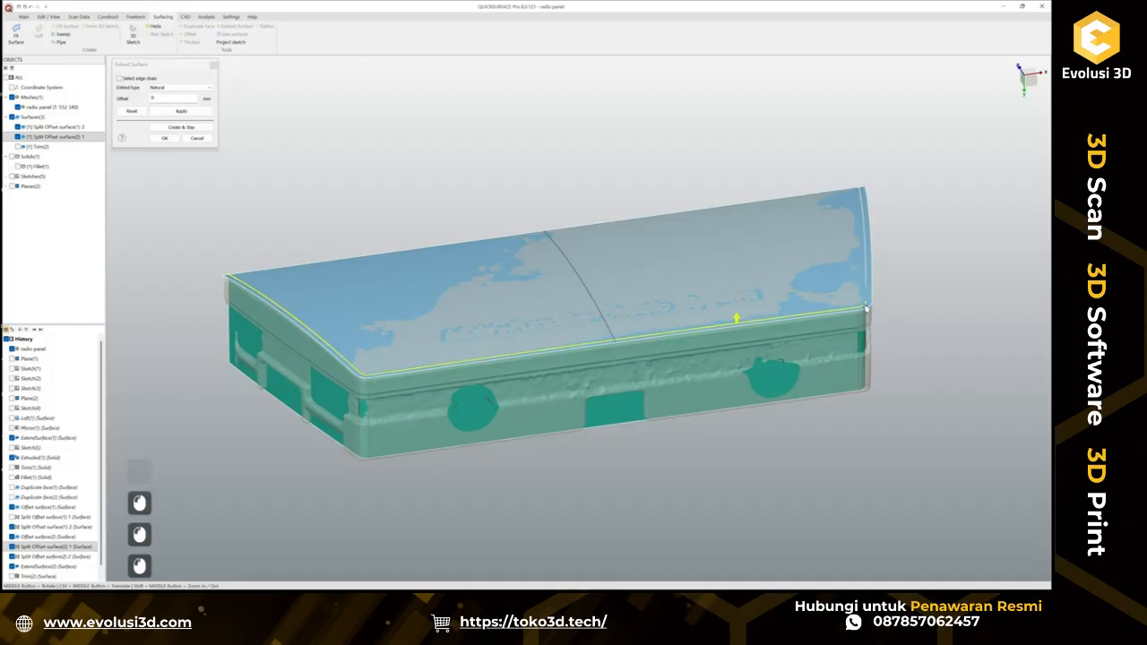
pyautogui.click(866, 301)
pyautogui.moveTo(867, 234); pyautogui.dragTo(864, 219)
pyautogui.click(166, 138)
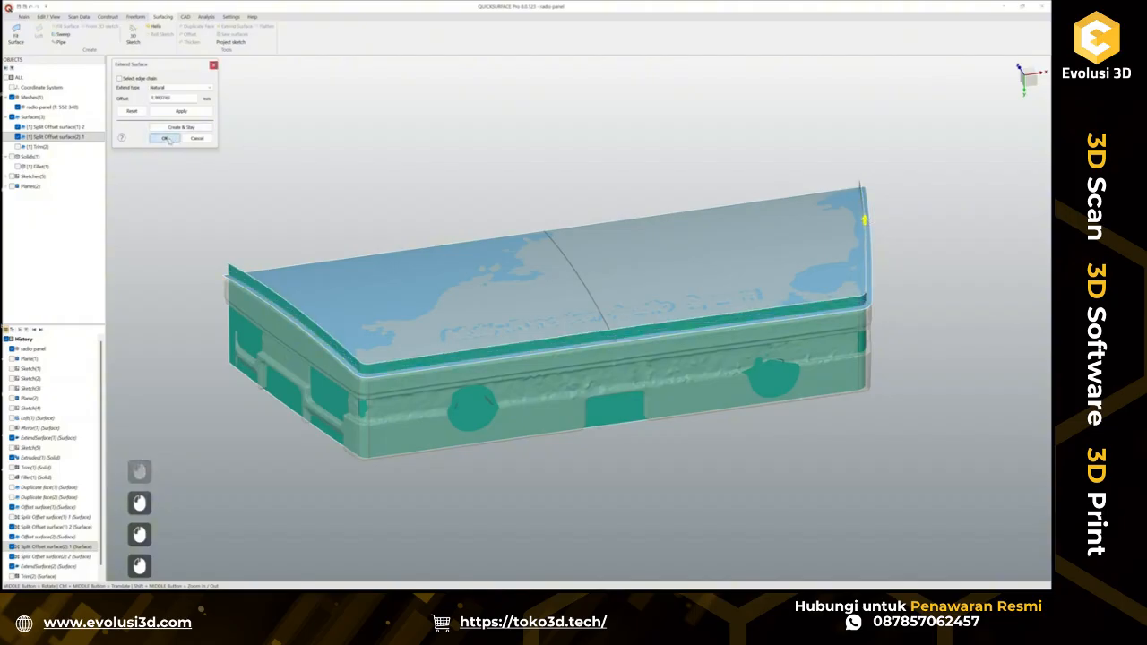
# Trim the original top surface against the extended inset side surface, removing the top's outer rim and the side surface.
pyautogui.scroll(-3, 410, 264)
pyautogui.moveTo(232, 142); pyautogui.dragTo(803, 461)
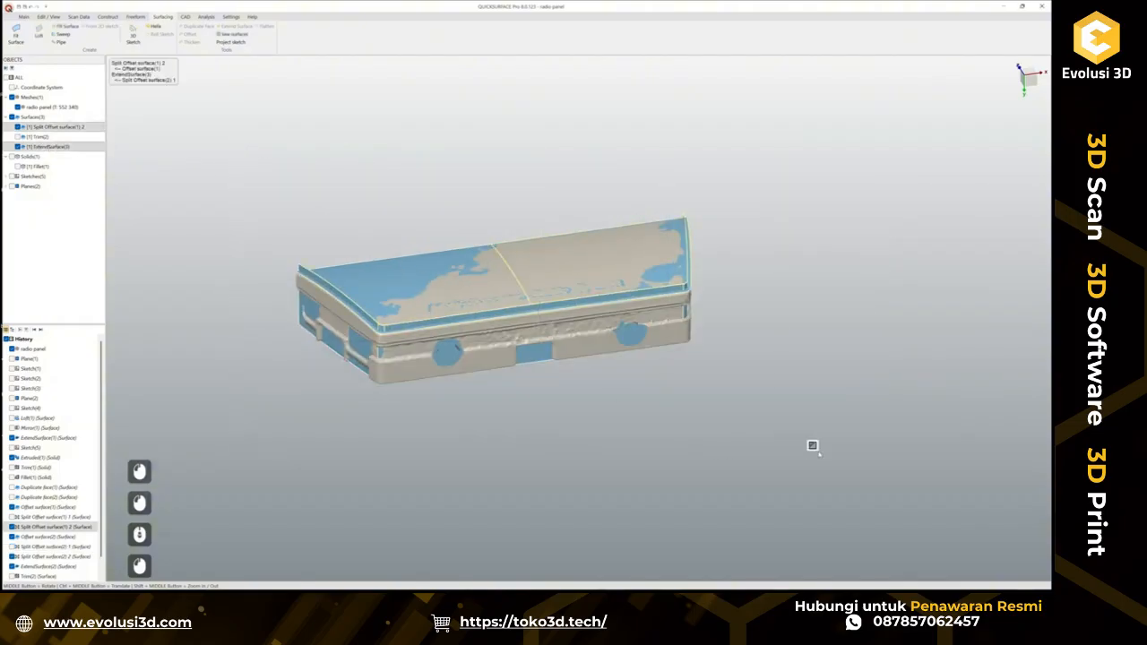
pyautogui.click(812, 446)
pyautogui.scroll(4, 697, 304)
pyautogui.click(697, 304)
pyautogui.click(678, 313)
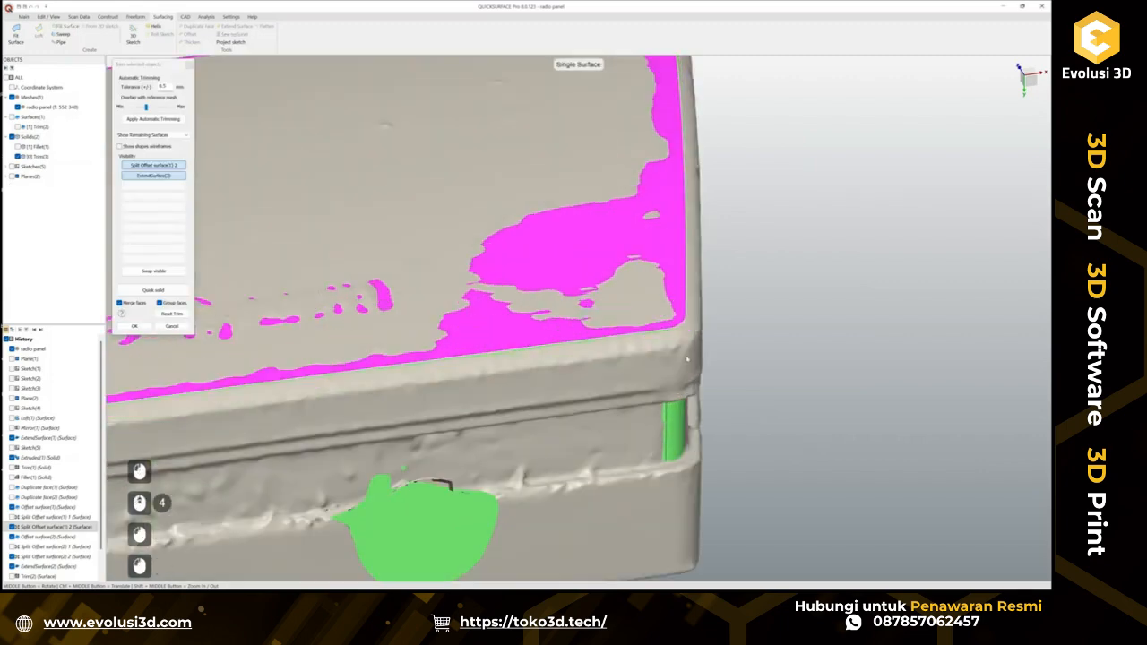
pyautogui.click(674, 425)
pyautogui.click(147, 326)
# Show the trimmed side surface again together with the newly trimmed top surface.
pyautogui.scroll(-4, 704, 297)
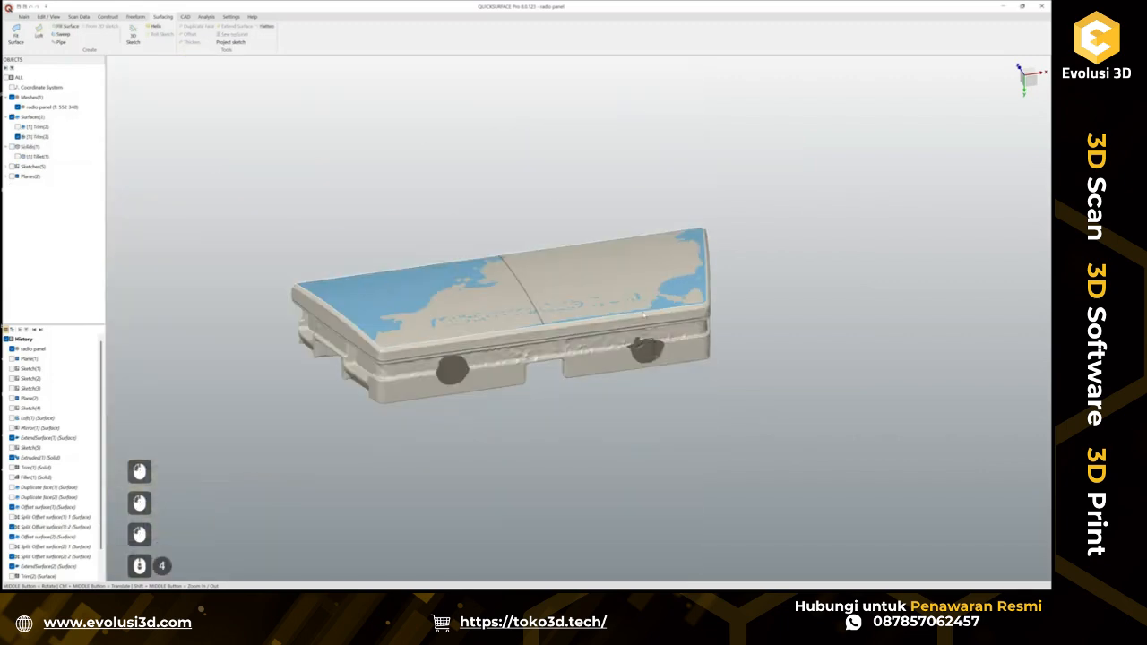
pyautogui.scroll(1, 384, 301)
pyautogui.click(18, 127)
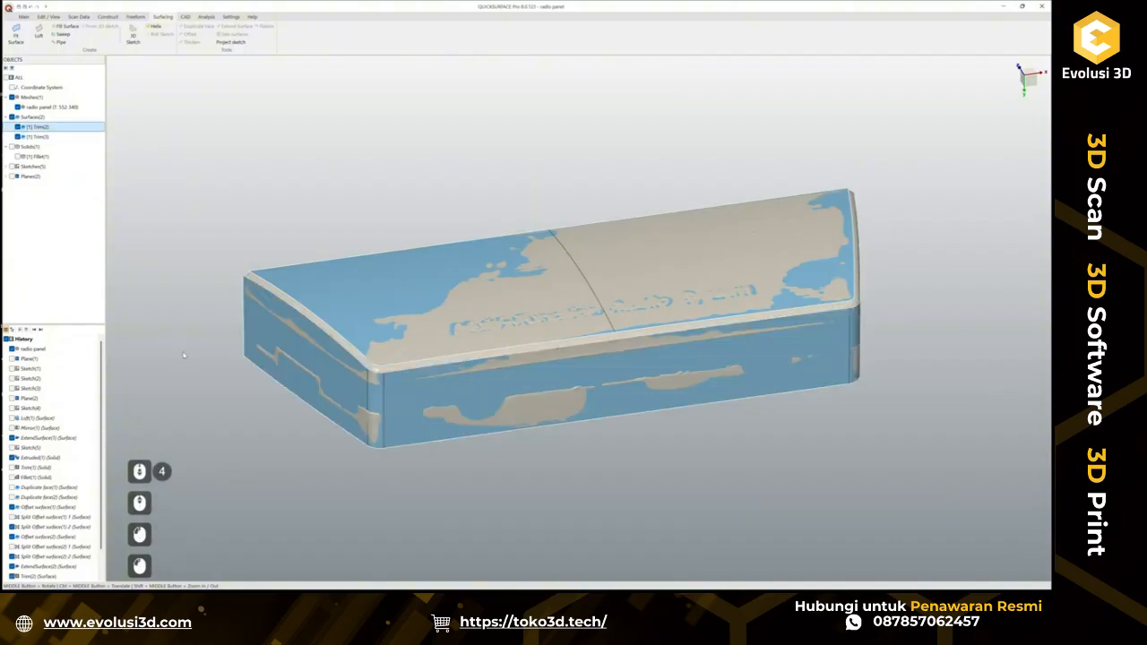
# Loft between the upper surface's rim and the side surface's upper edge with tangent edges added, using a Tangent condition on the upper rim.
pyautogui.click(39, 34)
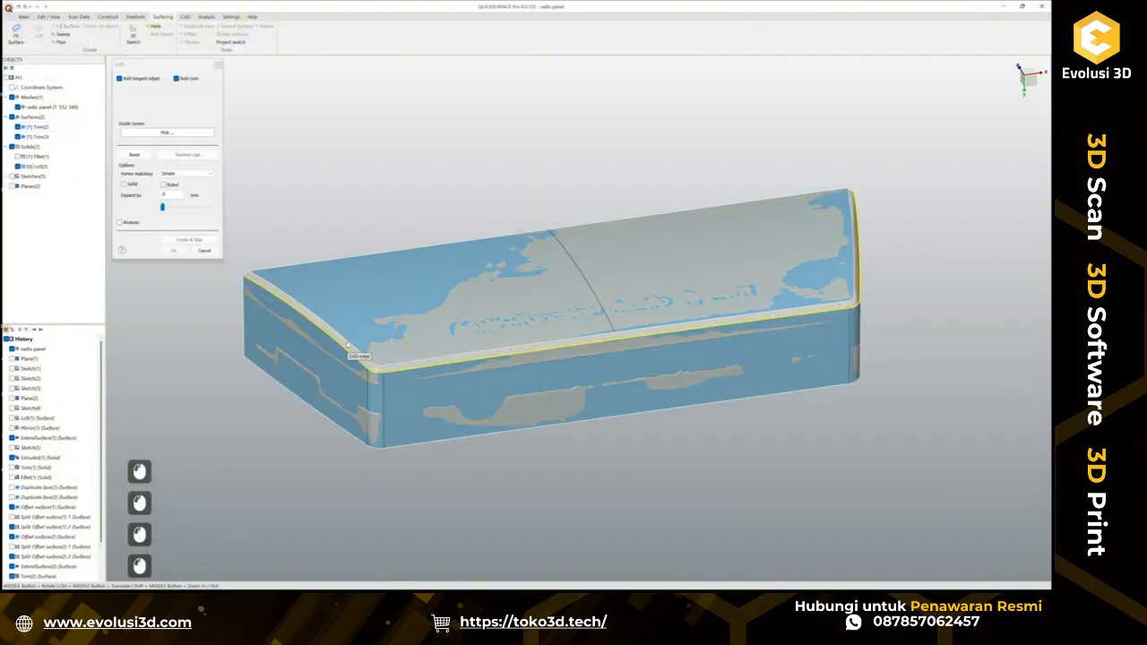
pyautogui.click(346, 342)
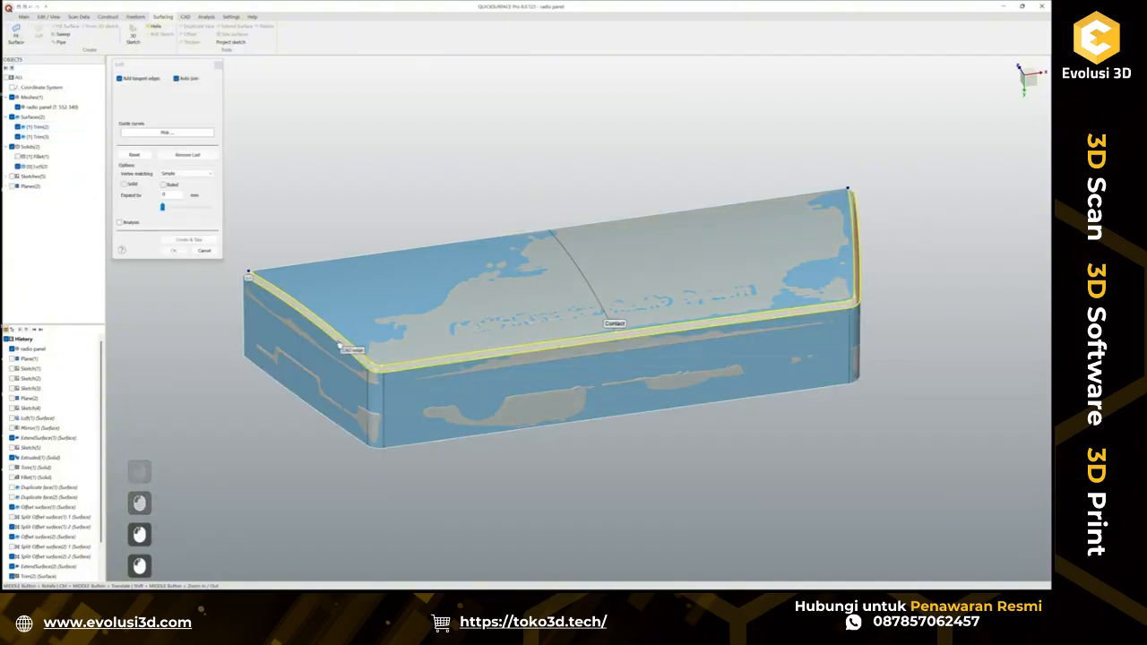
pyautogui.click(615, 324)
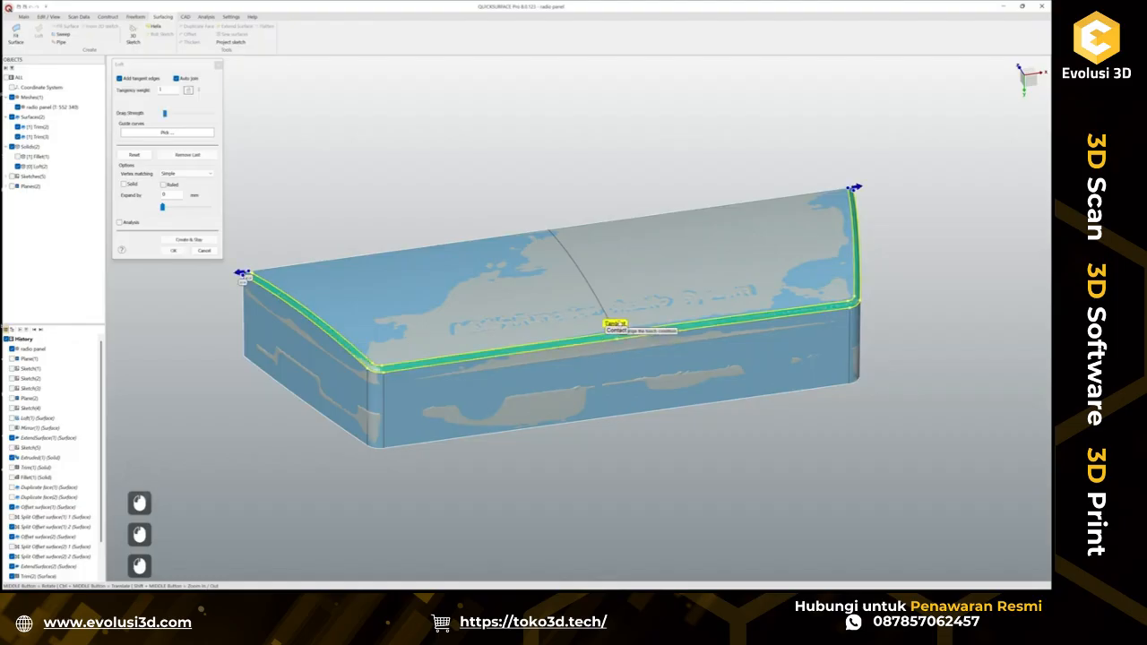
# Analyze the loft preview's deviation from the scan along the front and right edges, and accept the loft.
pyautogui.click(130, 222)
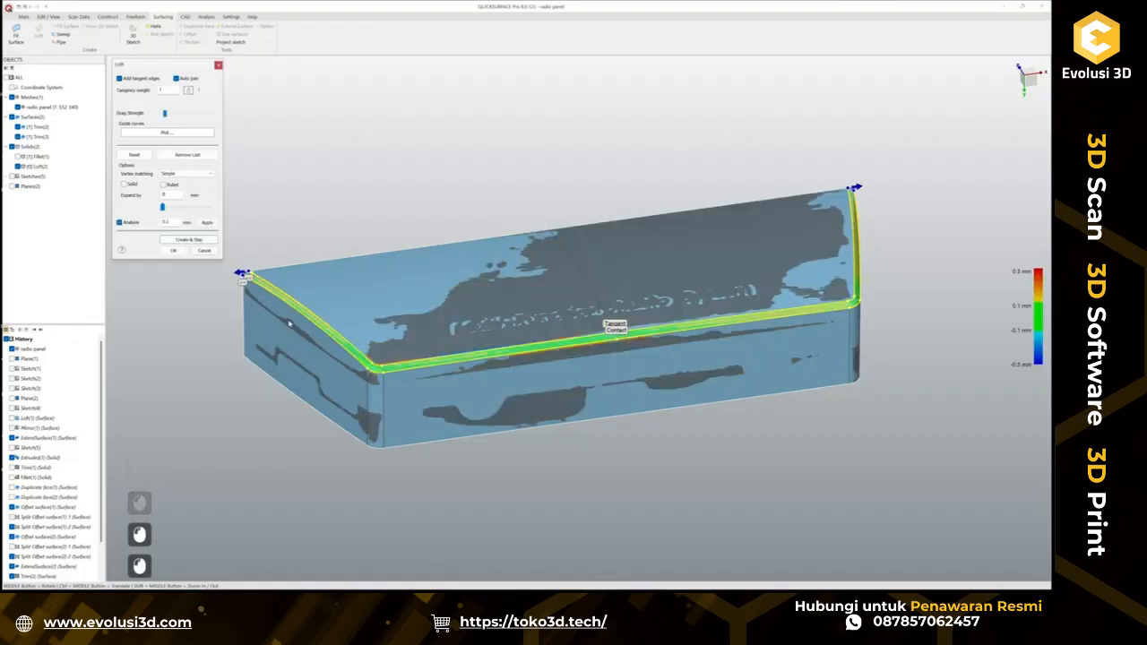
pyautogui.scroll(2, 679, 339)
pyautogui.keyDown('ctrl'); pyautogui.moveTo(701, 343); pyautogui.dragTo(648, 352, button='middle'); pyautogui.keyUp('ctrl')
pyautogui.keyDown('ctrl'); pyautogui.moveTo(1031, 291); pyautogui.dragTo(693, 352, button='middle'); pyautogui.keyUp('ctrl')
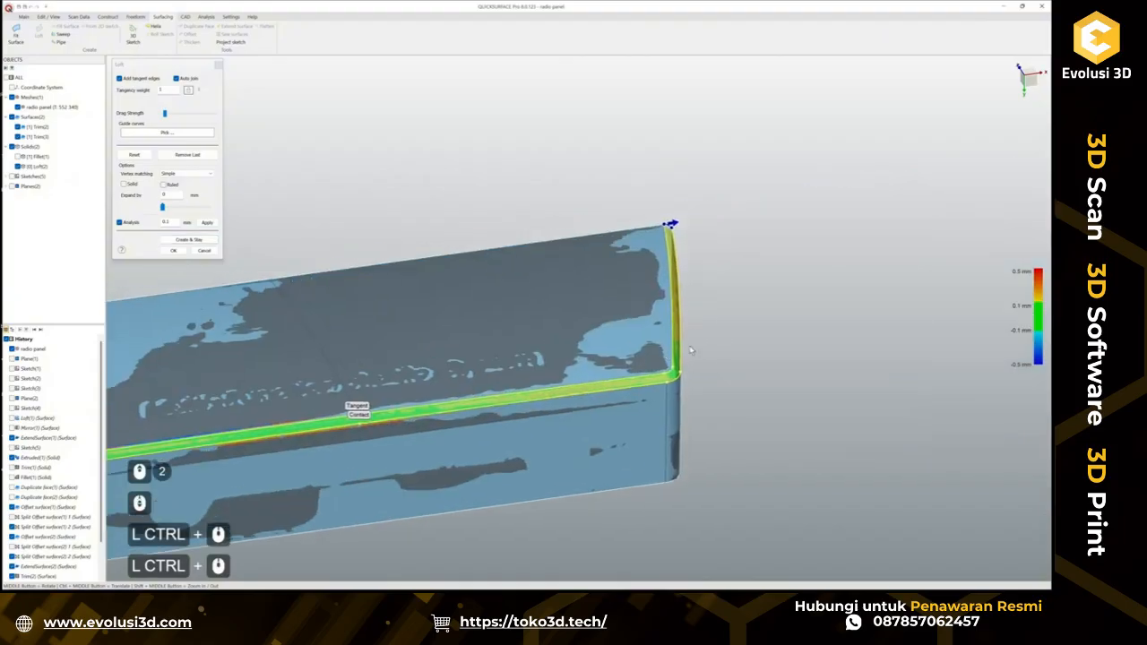
pyautogui.scroll(2, 686, 289)
pyautogui.moveTo(673, 298); pyautogui.dragTo(610, 296, button='middle')
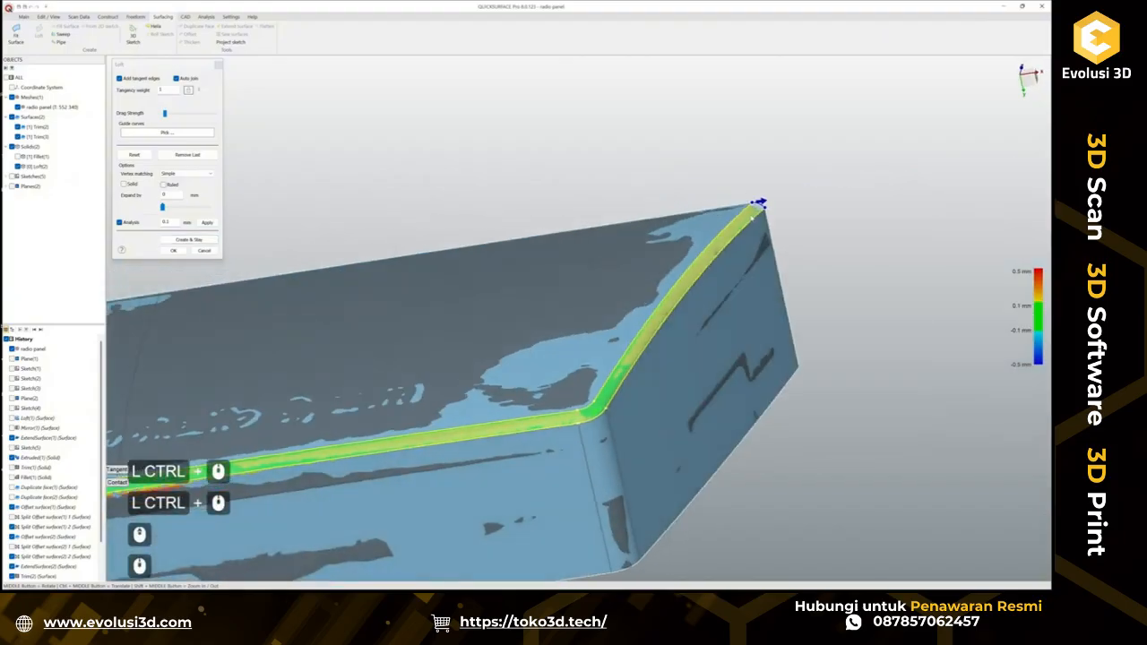
pyautogui.click(174, 250)
# Inspect the one-piece rim loft at the left front corner and along the edges, and delete it from the history.
pyautogui.scroll(-1, 710, 303)
pyautogui.keyDown('ctrl'); pyautogui.moveTo(452, 277); pyautogui.dragTo(801, 228, button='middle'); pyautogui.keyUp('ctrl')
pyautogui.scroll(2, 410, 420)
pyautogui.moveTo(408, 422); pyautogui.dragTo(476, 416, button='middle')
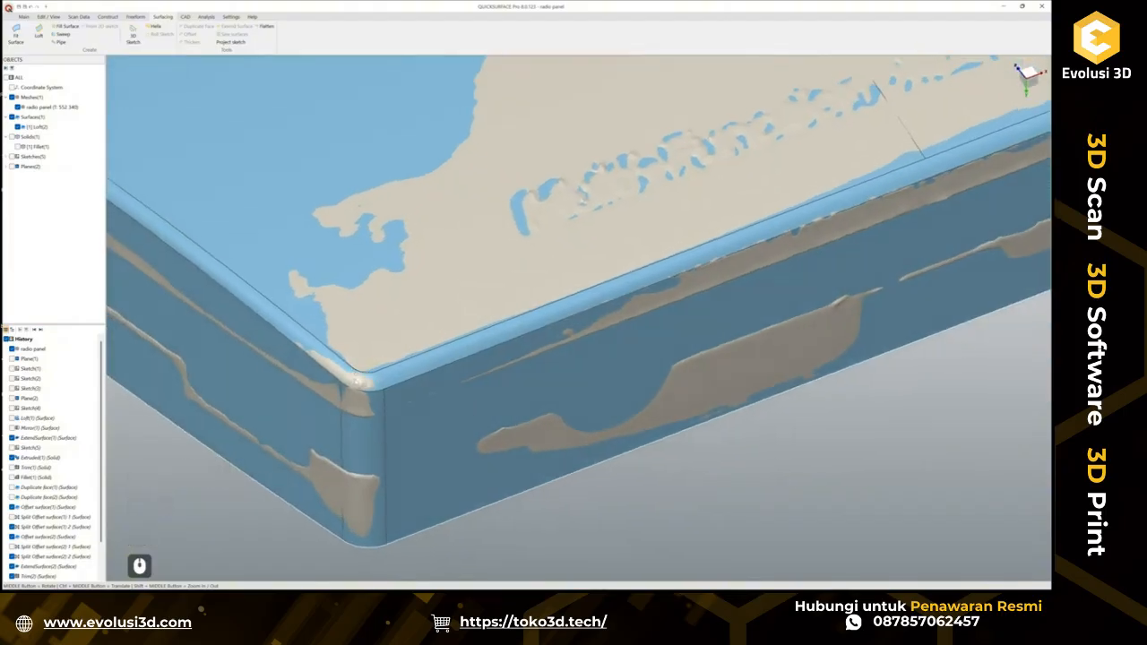
pyautogui.scroll(-4, 475, 459)
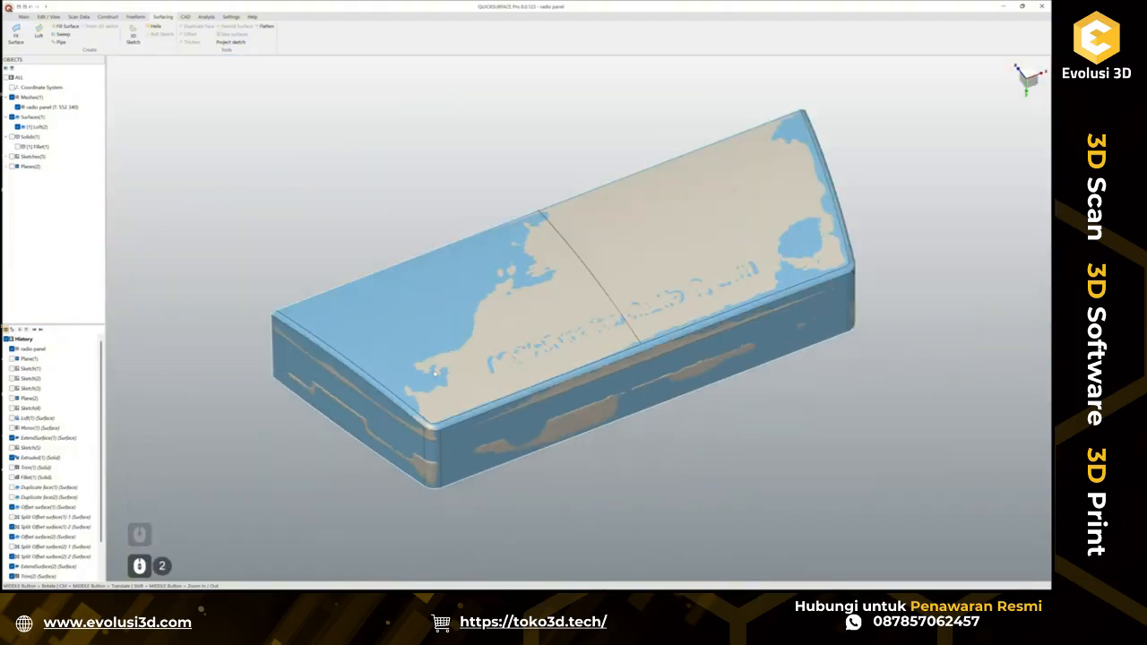
pyautogui.scroll(3, 435, 372)
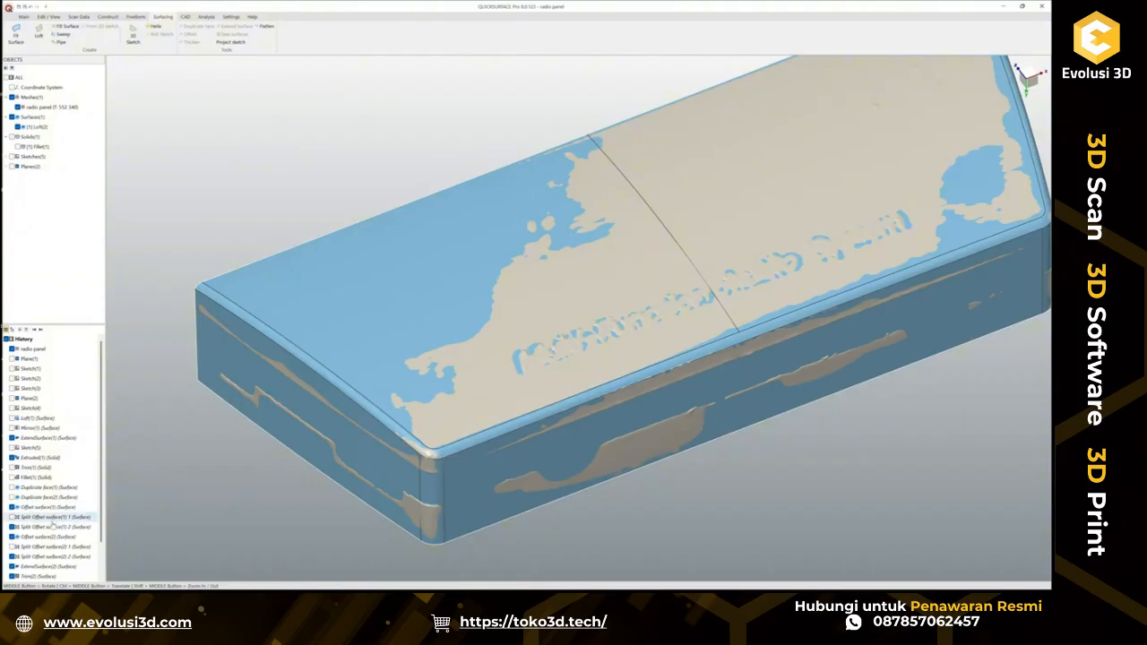
pyautogui.scroll(-5, 49, 525)
pyautogui.click(49, 566)
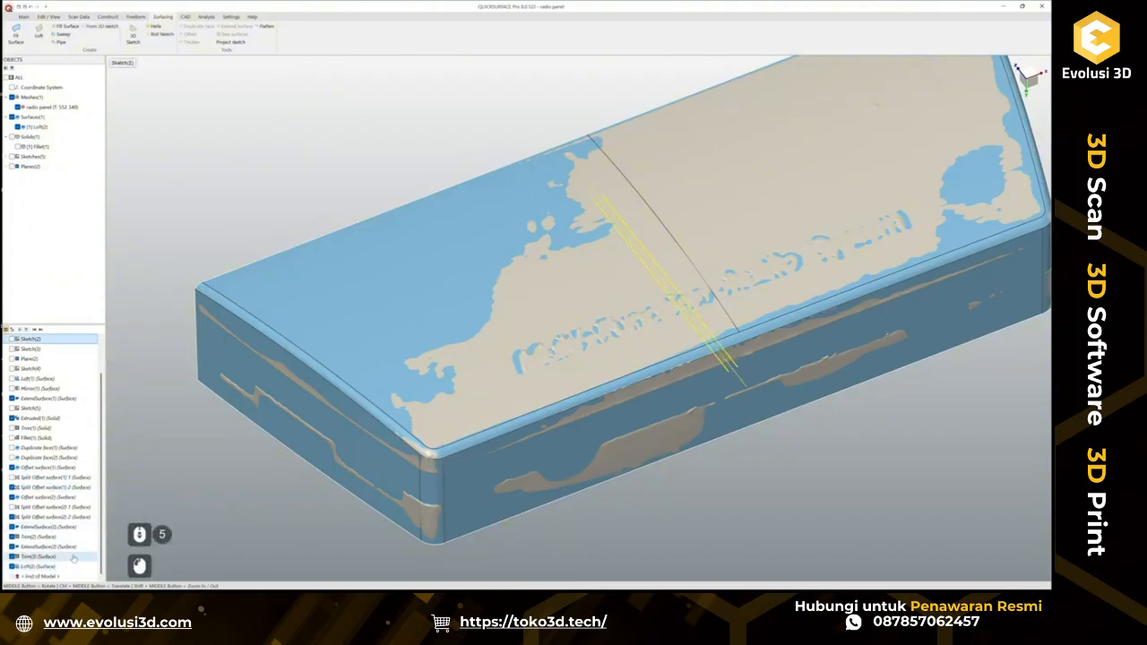
pyautogui.click(52, 558)
pyautogui.click(54, 567)
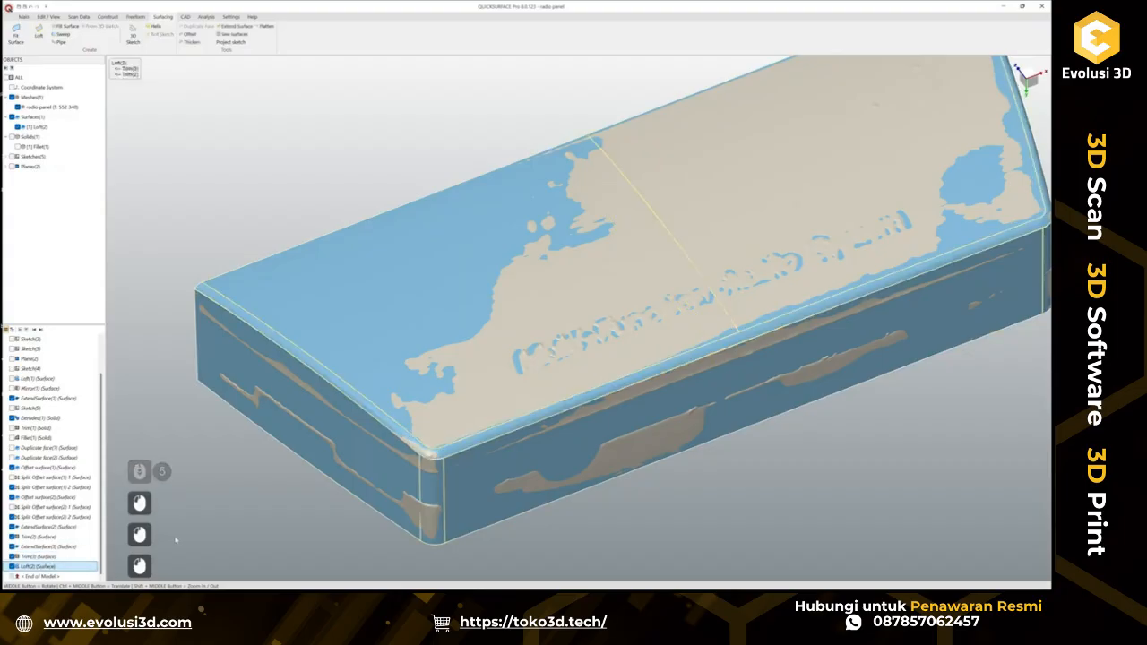
pyautogui.press('Delete')
pyautogui.press('Return')
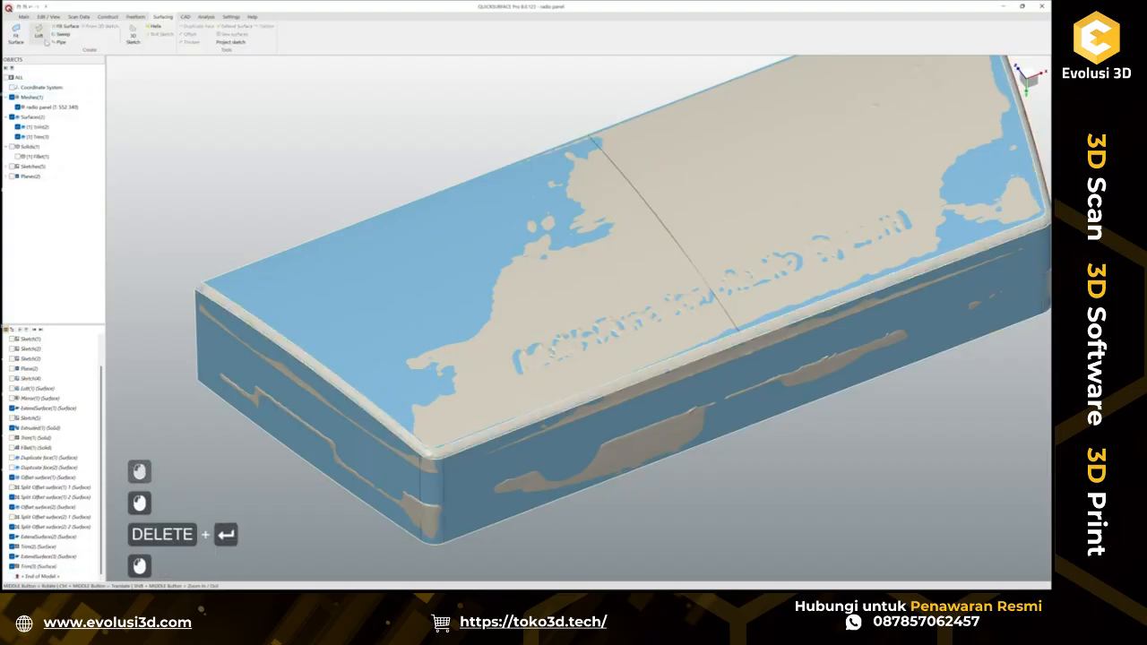
# Loft the gap along the panel's left end only, without adding tangent edges, Tangent to the upper surface and Contact at the side.
pyautogui.click(38, 32)
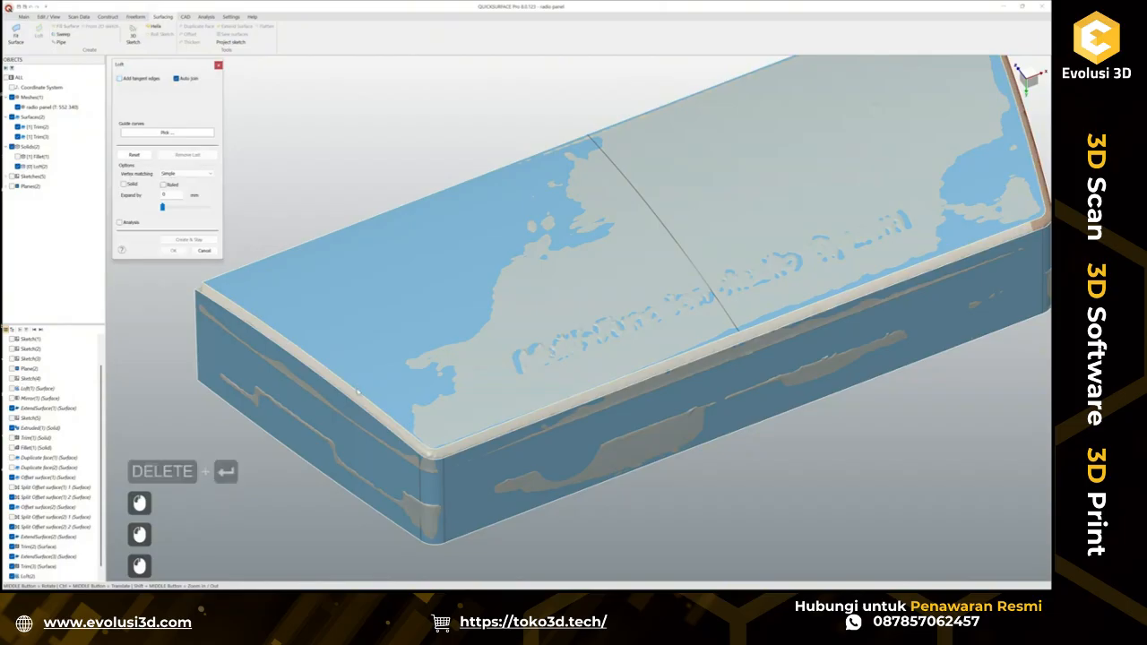
pyautogui.click(349, 402)
pyautogui.click(350, 402)
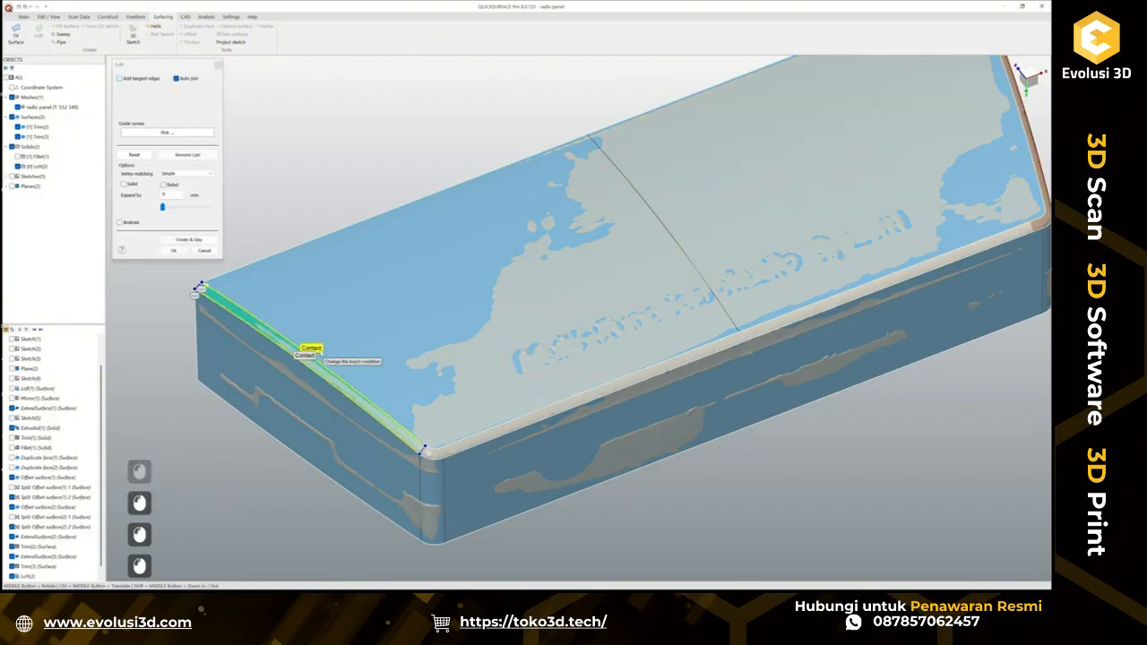
pyautogui.click(207, 242)
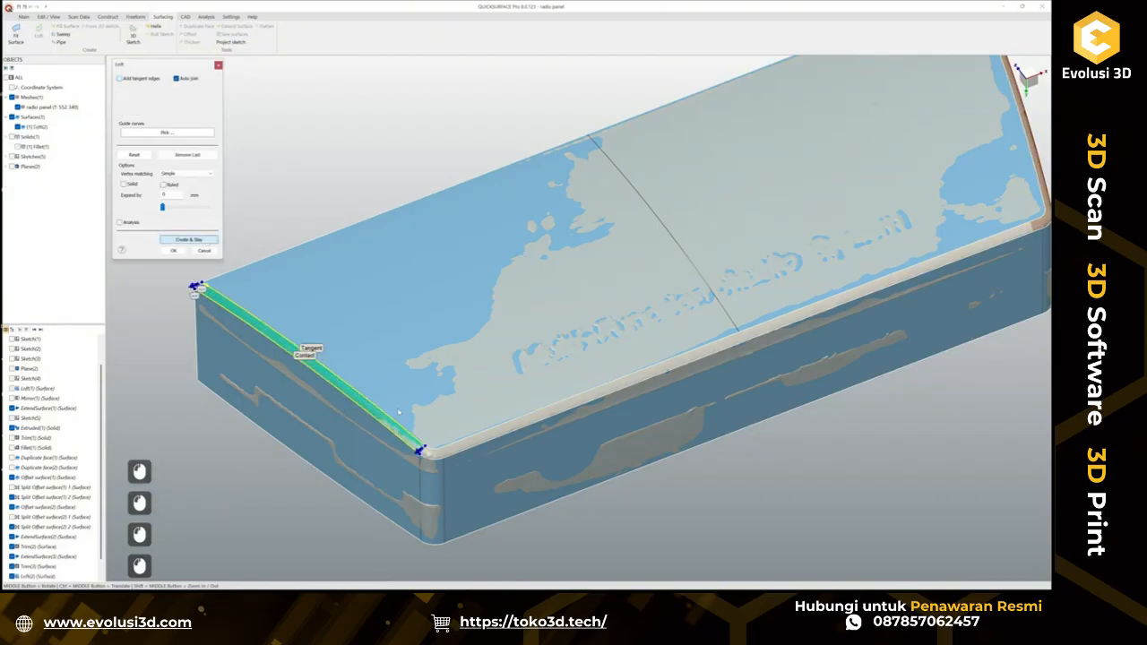
# Loft the gap along the panel's right end between the upper and side edges, Tangent to the upper surface.
pyautogui.scroll(-2, 336, 376)
pyautogui.scroll(3, 691, 269)
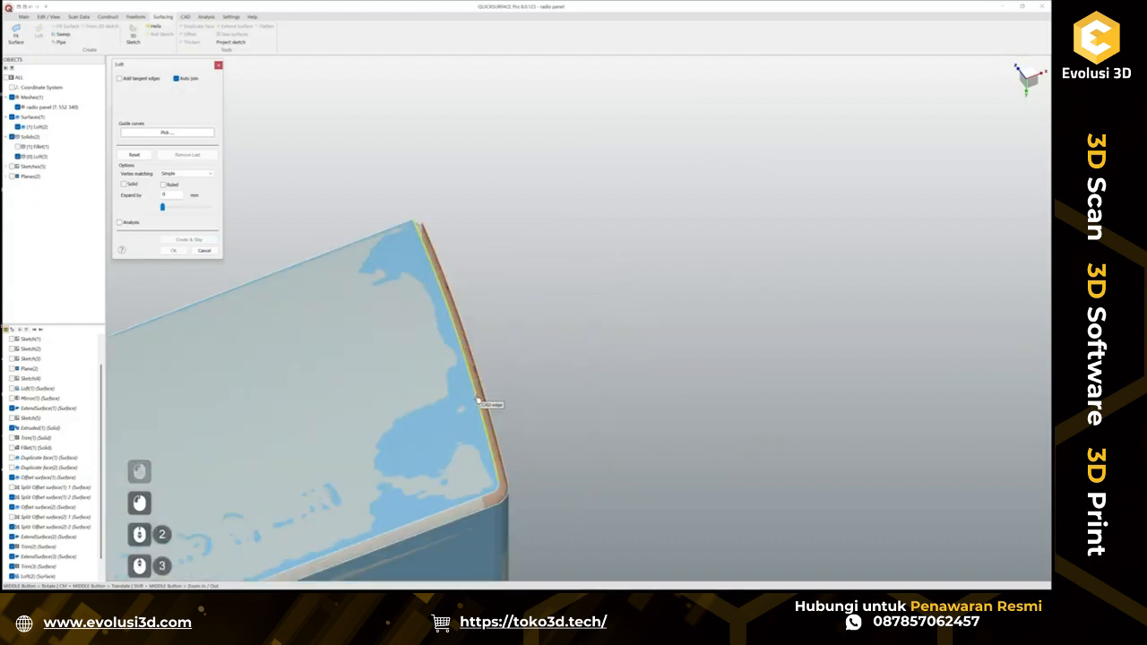
pyautogui.click(487, 399)
pyautogui.click(487, 399)
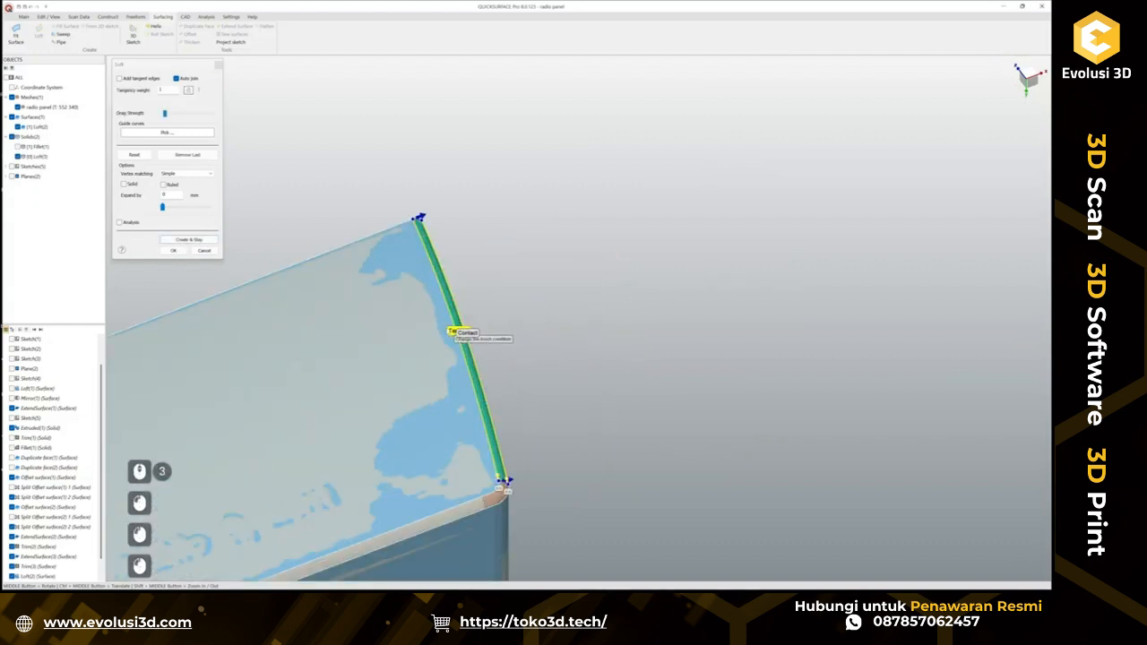
pyautogui.click(190, 239)
# Loft the long front gap from both upper edge segments to the side edge, Tangent to the upper surface, and finish lofting.
pyautogui.scroll(-2, 421, 412)
pyautogui.scroll(2, 422, 412)
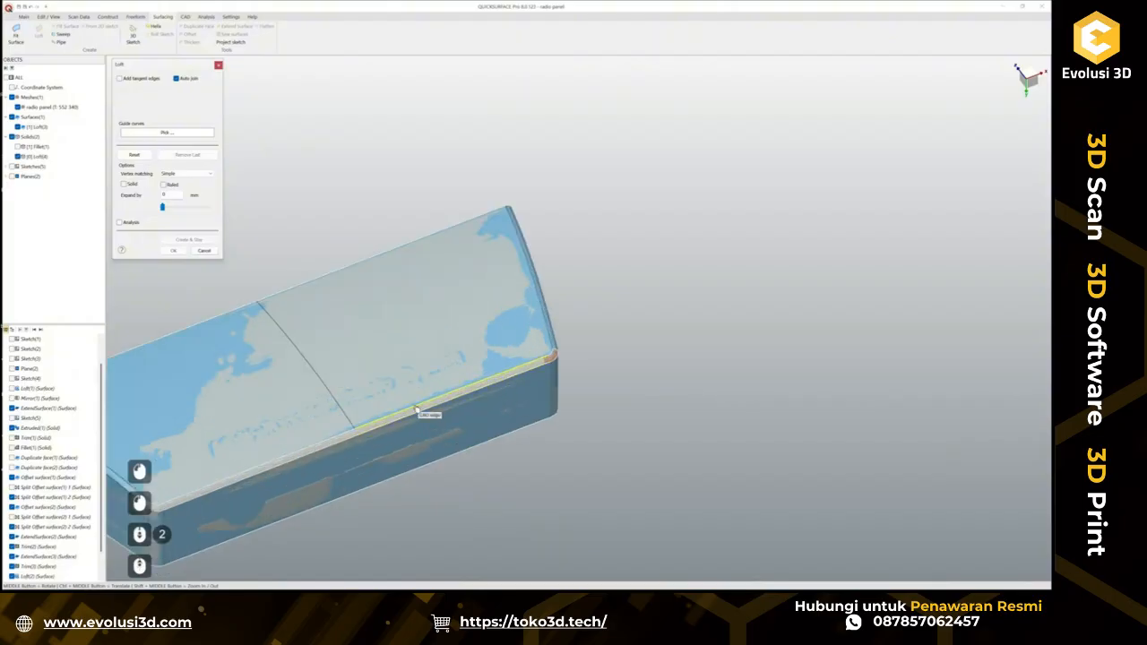
pyautogui.click(401, 417)
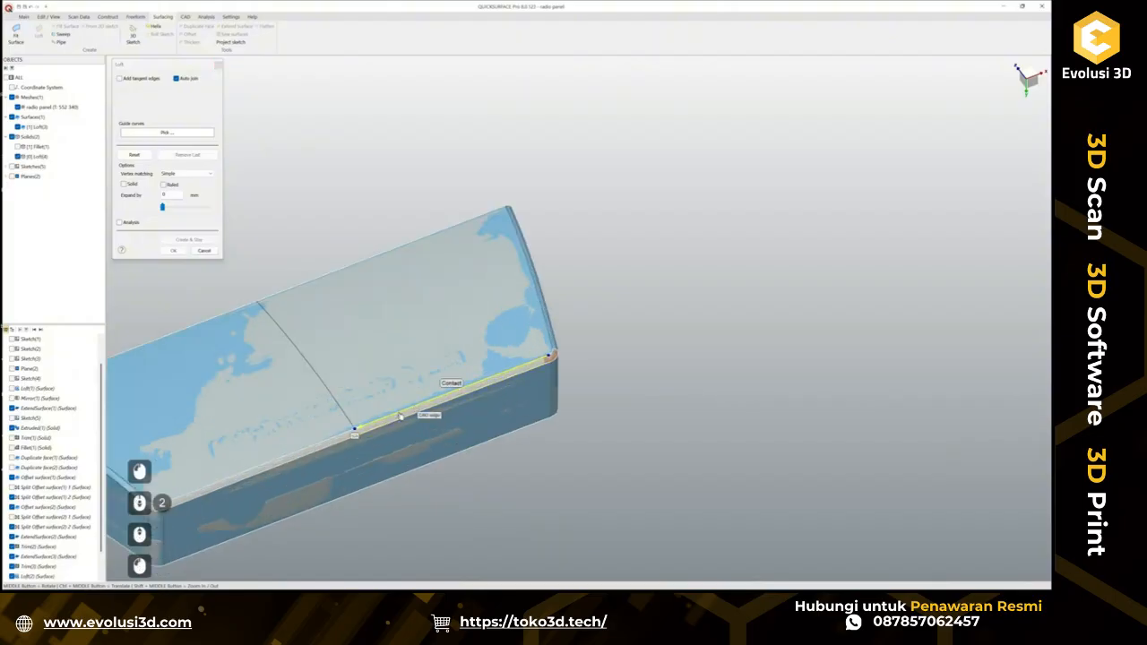
pyautogui.click(354, 437)
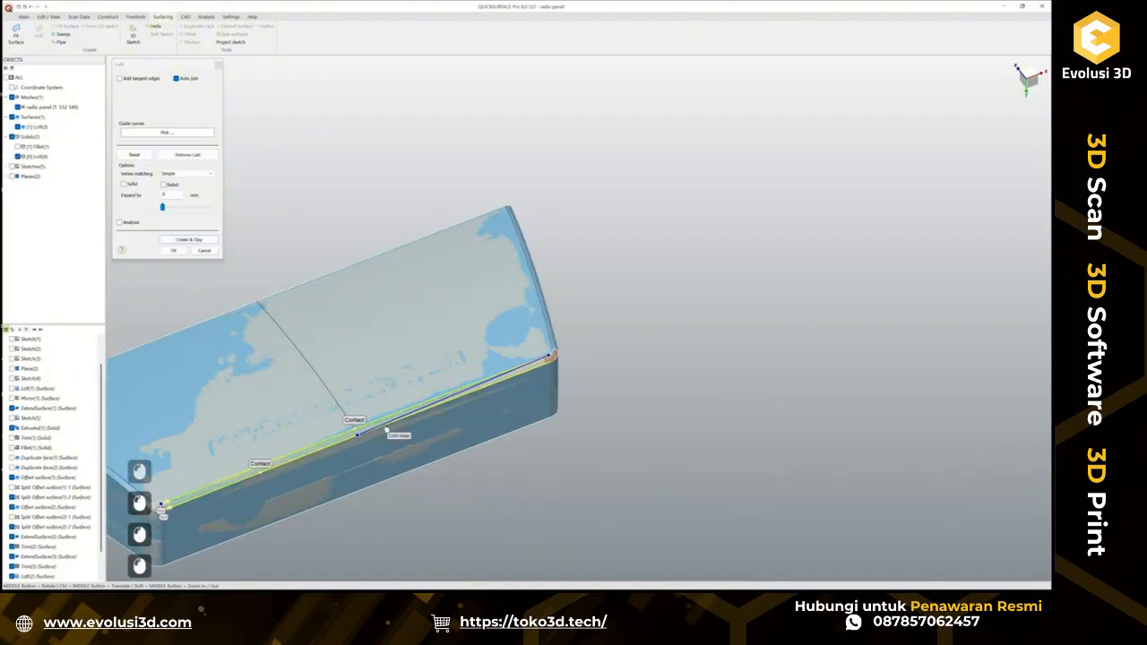
pyautogui.click(355, 421)
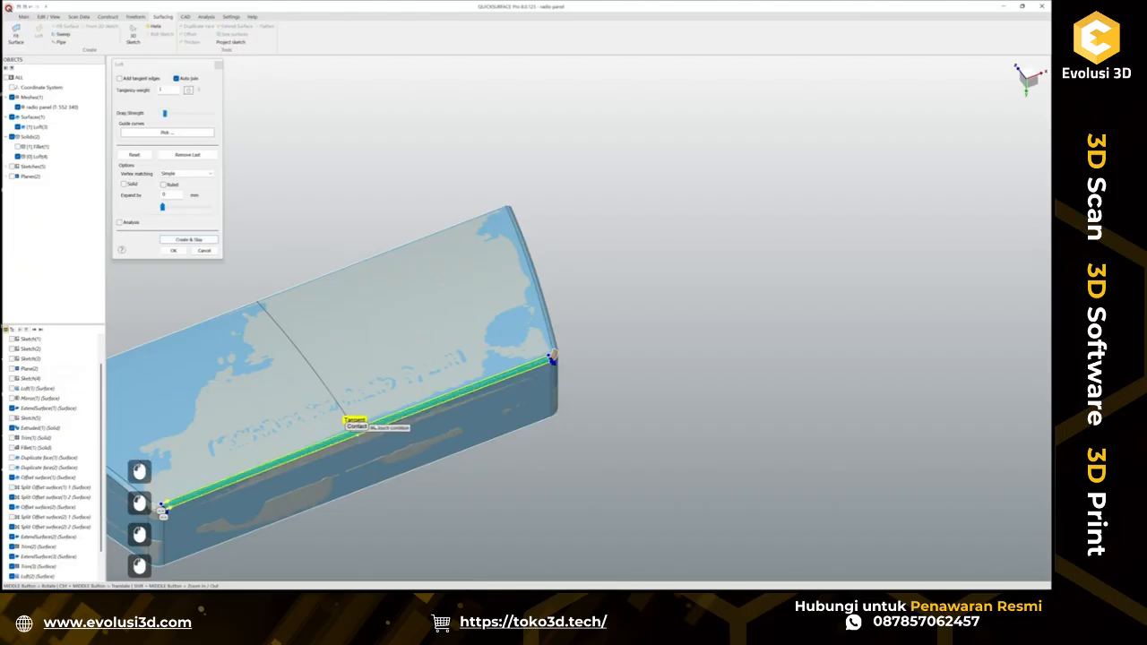
pyautogui.click(173, 252)
# Start a Fill Surface bounded by the four edges of the open right front corner.
pyautogui.scroll(3, 570, 363)
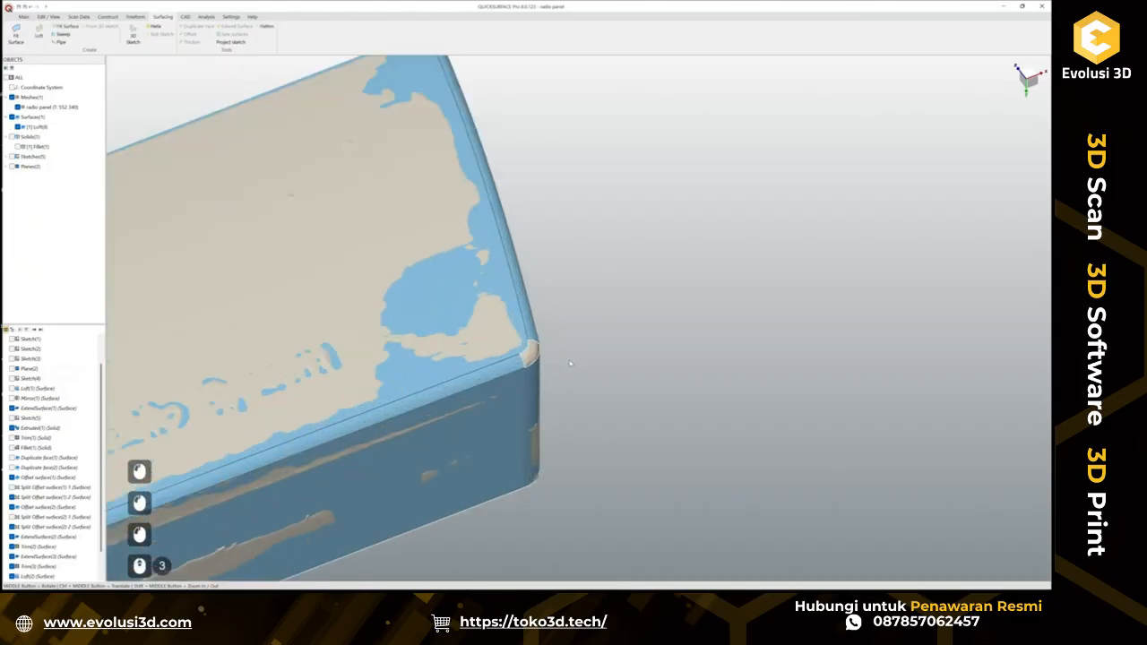
pyautogui.click(39, 40)
pyautogui.click(219, 65)
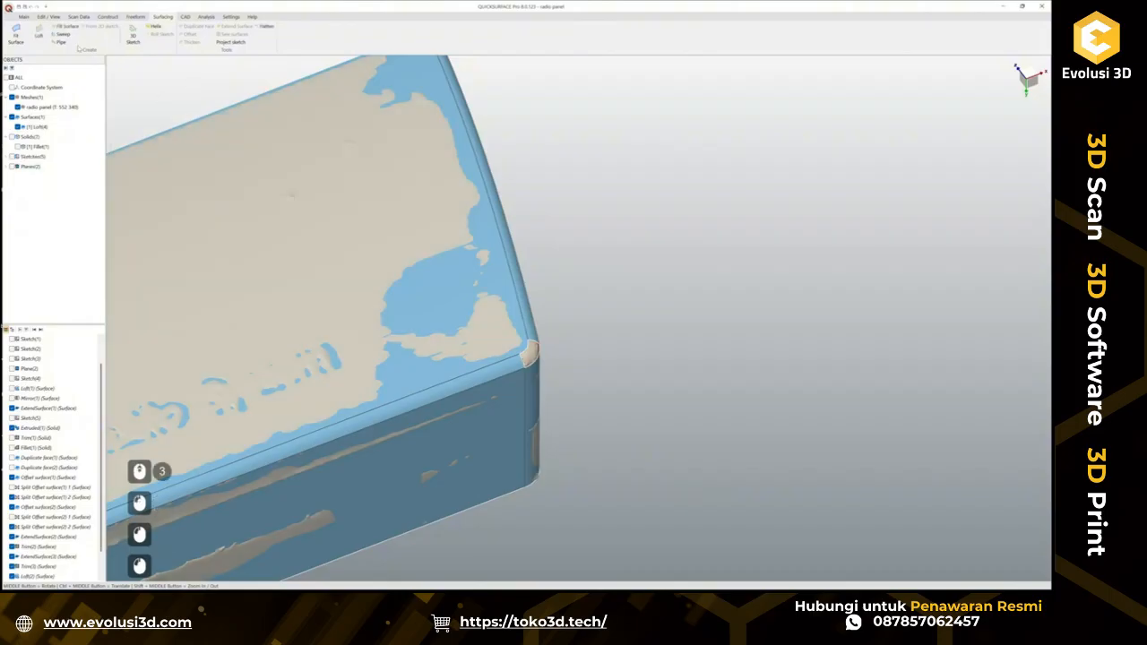
pyautogui.click(66, 25)
pyautogui.click(530, 353)
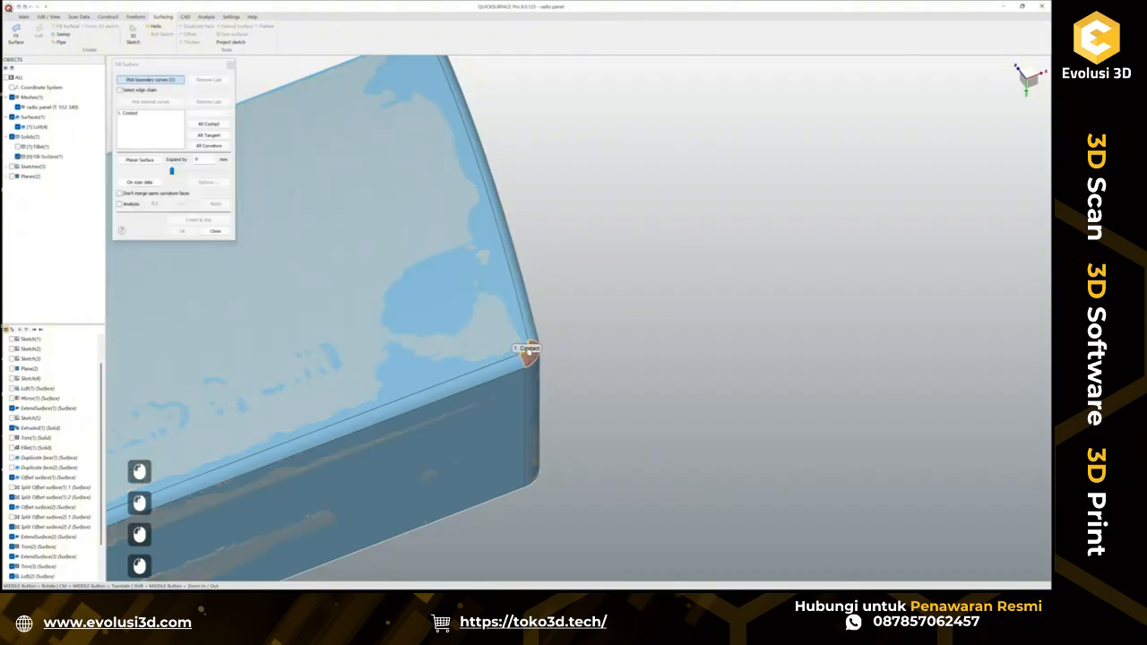
pyautogui.scroll(3, 525, 353)
pyautogui.click(489, 389)
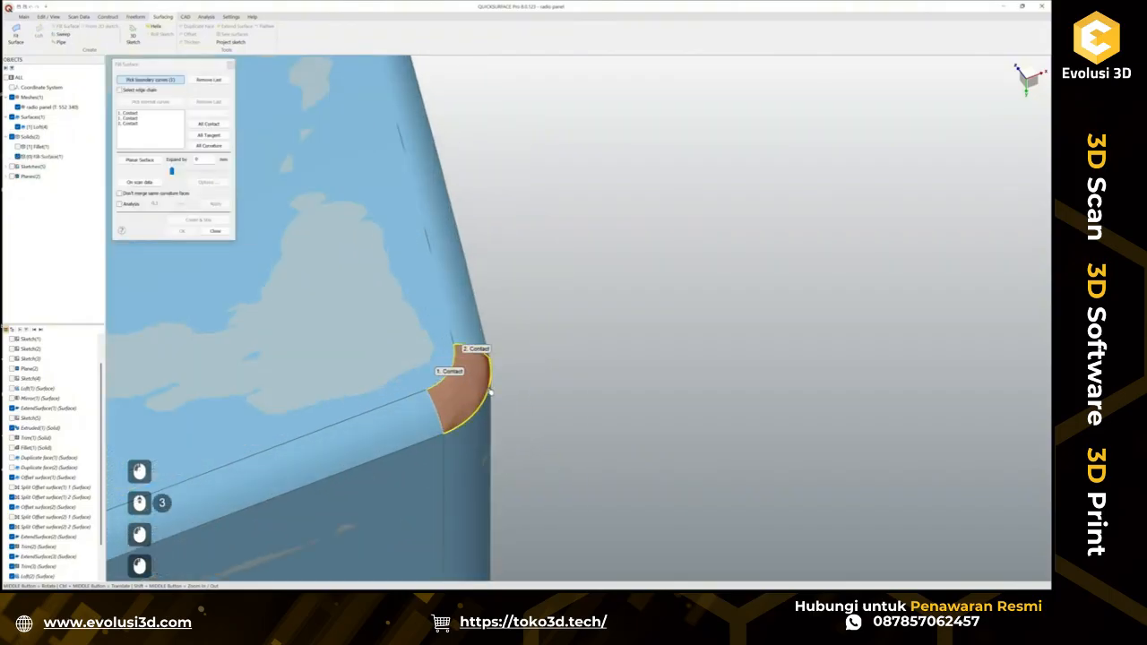
pyautogui.click(441, 421)
# Make the right corner fill Tangent to the upper surface and both adjoining lofts, and create it while staying in the command.
pyautogui.click(456, 375)
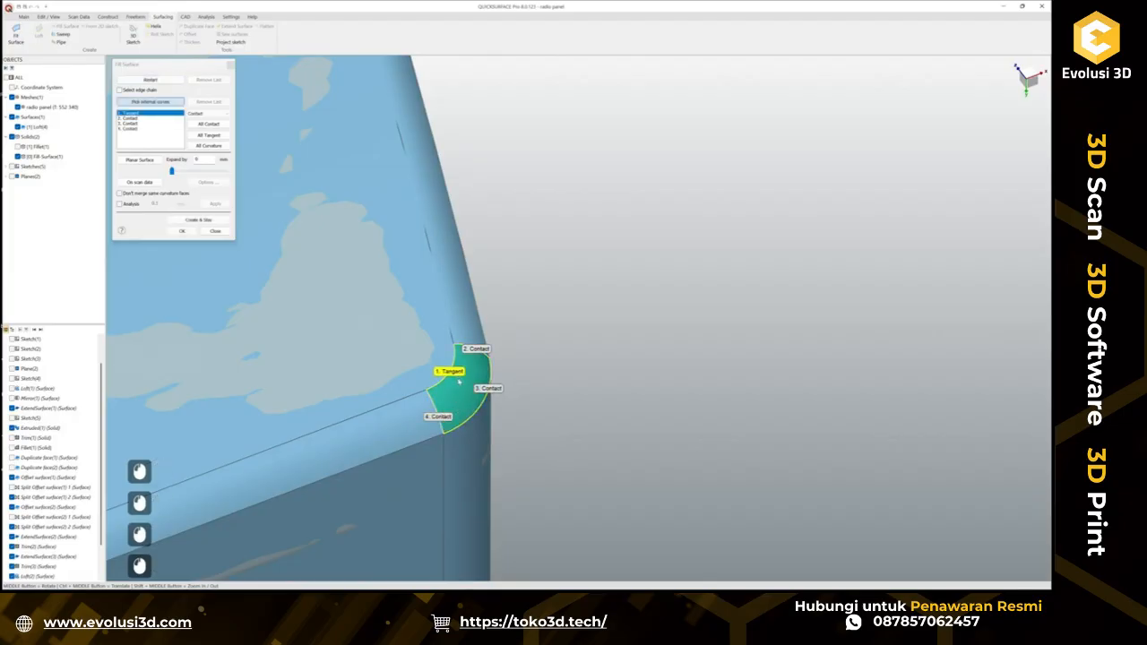
pyautogui.click(438, 417)
pyautogui.click(475, 349)
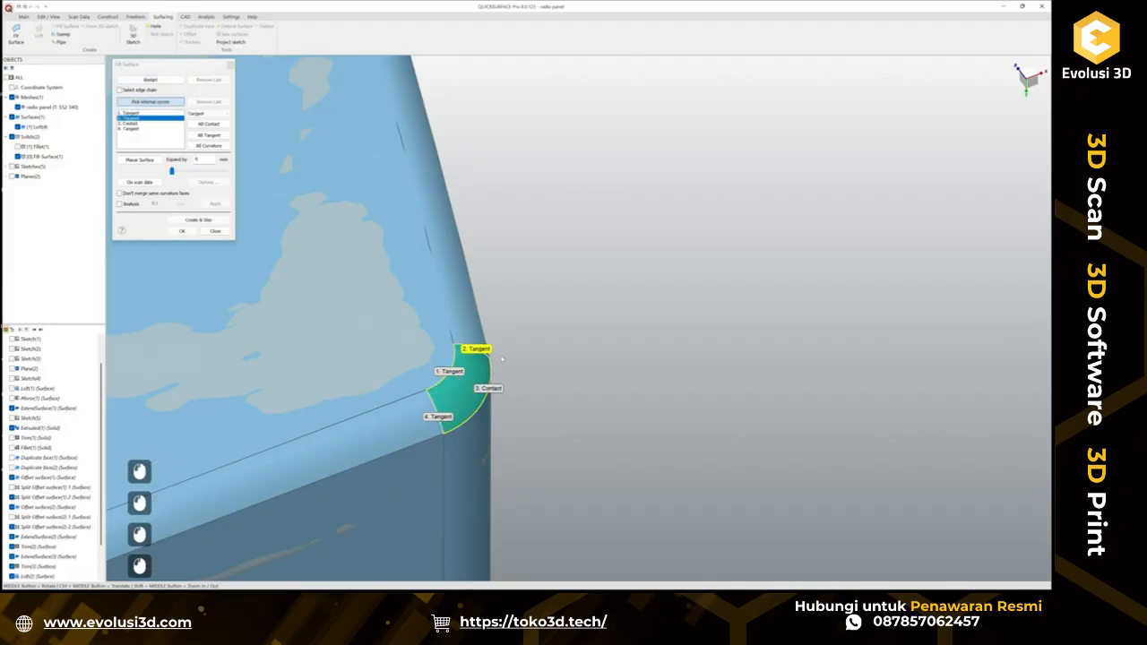
pyautogui.click(201, 224)
# Pick the four edges around the open left front corner as boundaries of another fill surface.
pyautogui.scroll(-5, 391, 412)
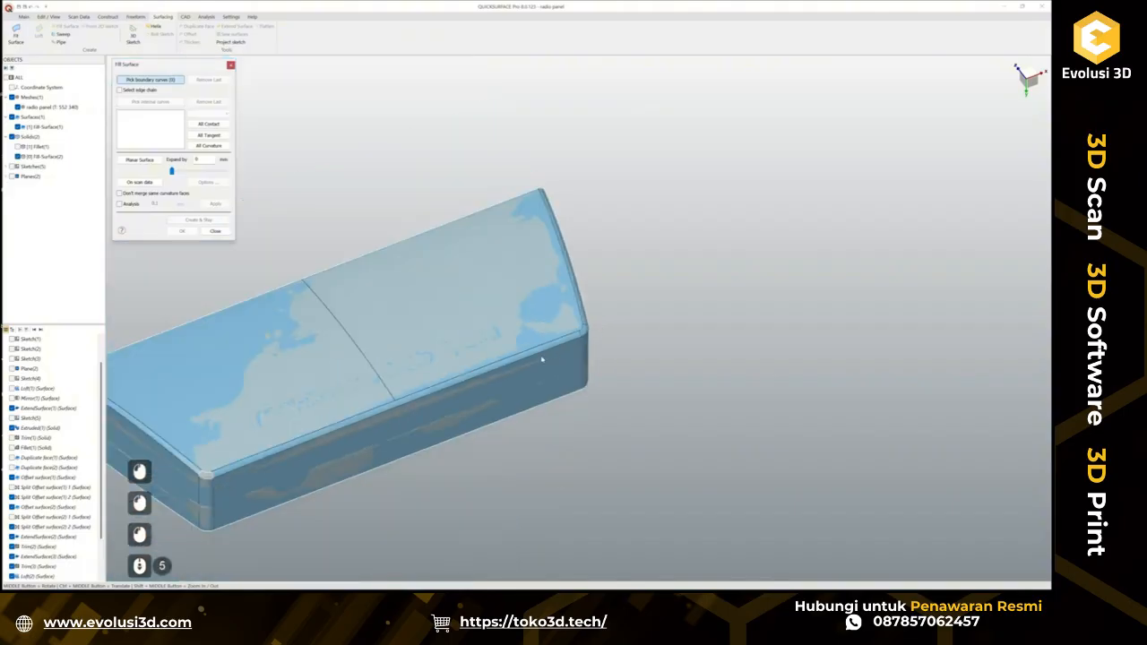
pyautogui.scroll(9, 391, 412)
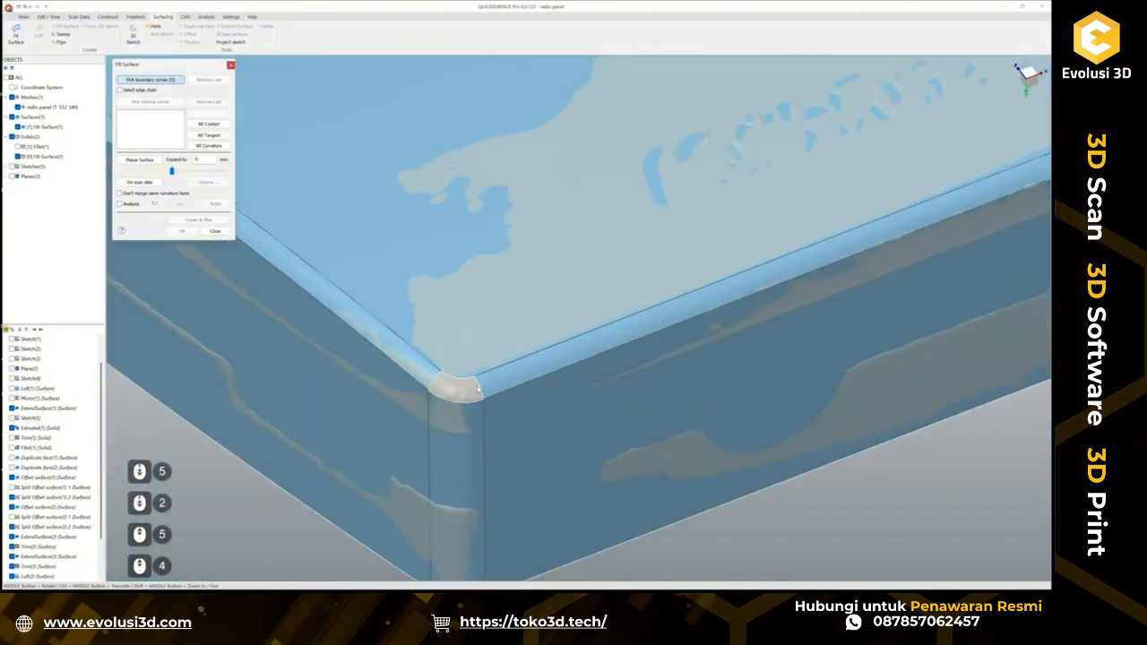
pyautogui.click(480, 390)
pyautogui.click(434, 384)
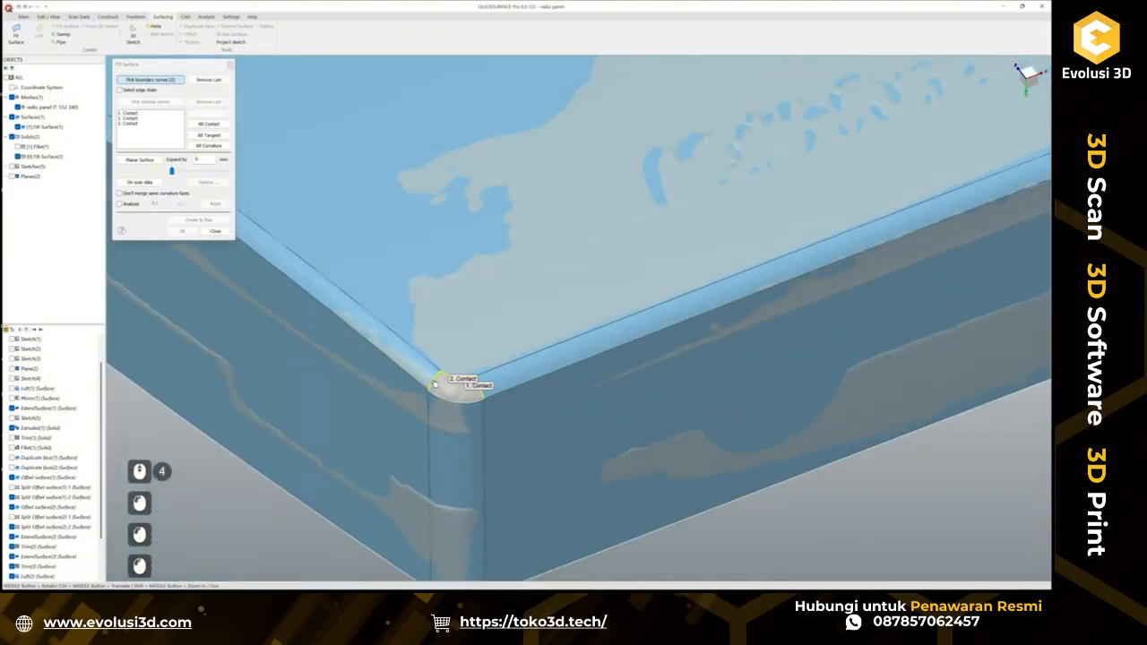
pyautogui.click(437, 398)
# Make the left corner fill Tangent to the upper surface and both adjoining lofts, and finish the command.
pyautogui.click(435, 382)
pyautogui.click(461, 381)
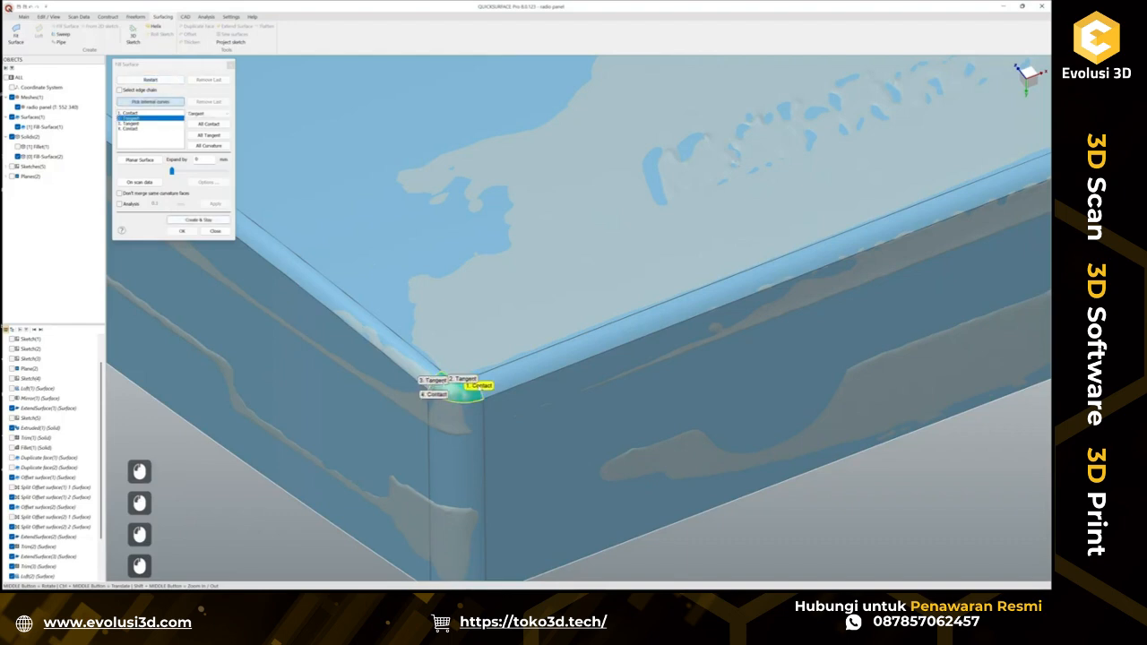
pyautogui.click(479, 386)
pyautogui.click(185, 233)
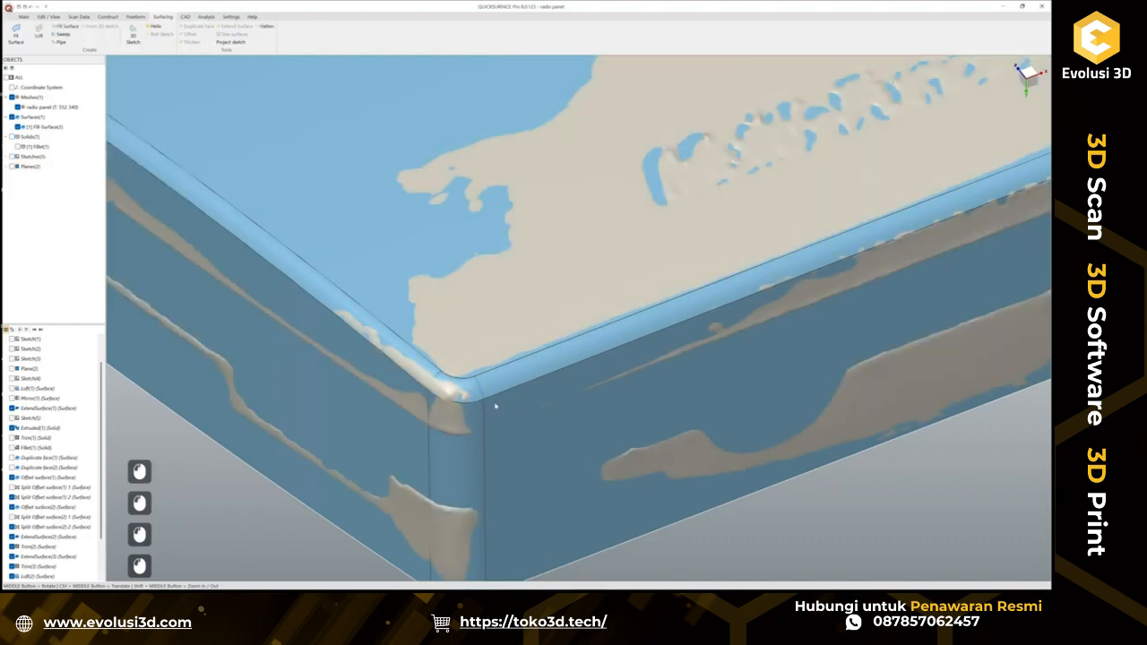
pyautogui.scroll(-2, 507, 410)
pyautogui.scroll(3, 506, 408)
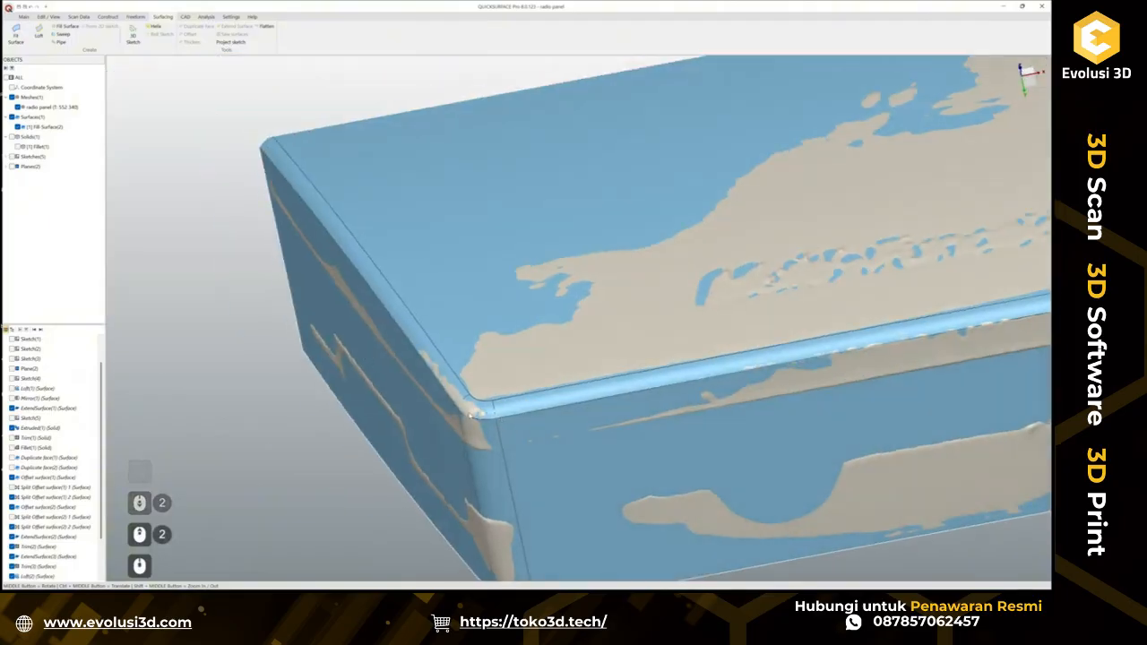
# Inspect the rounded top edge and corner fills from the front, both ends and the back of the panel.
pyautogui.scroll(-4, 495, 414)
pyautogui.scroll(-1, 560, 438)
pyautogui.scroll(2, 851, 339)
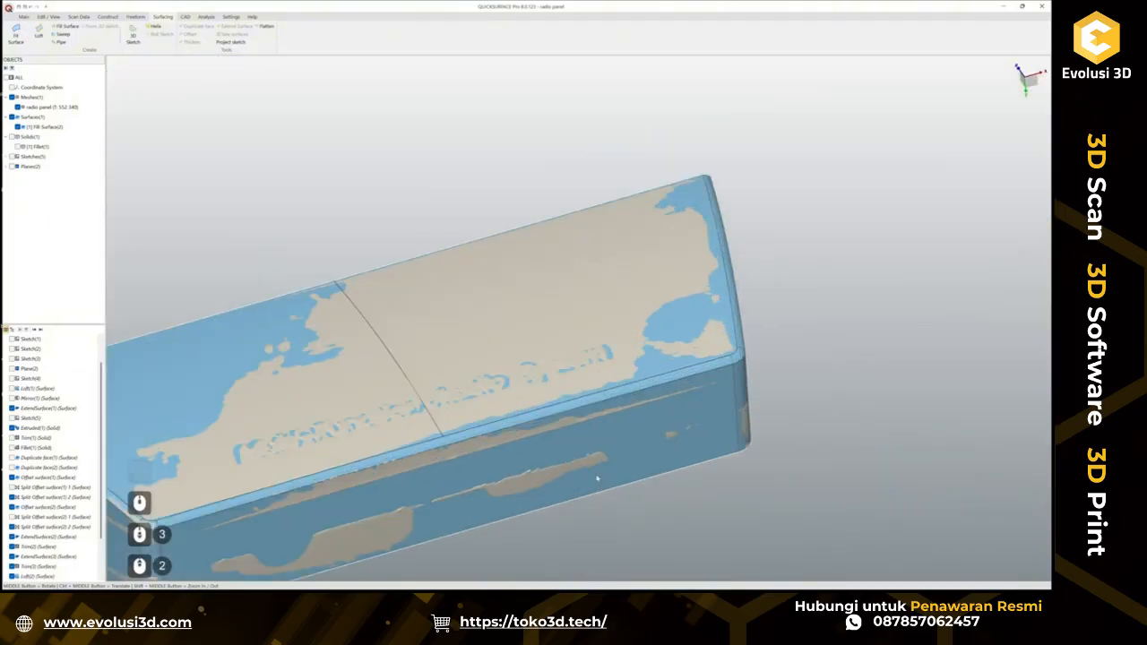
pyautogui.moveTo(599, 479); pyautogui.dragTo(350, 401, button='middle')
pyautogui.moveTo(826, 374); pyautogui.dragTo(767, 422, button='middle')
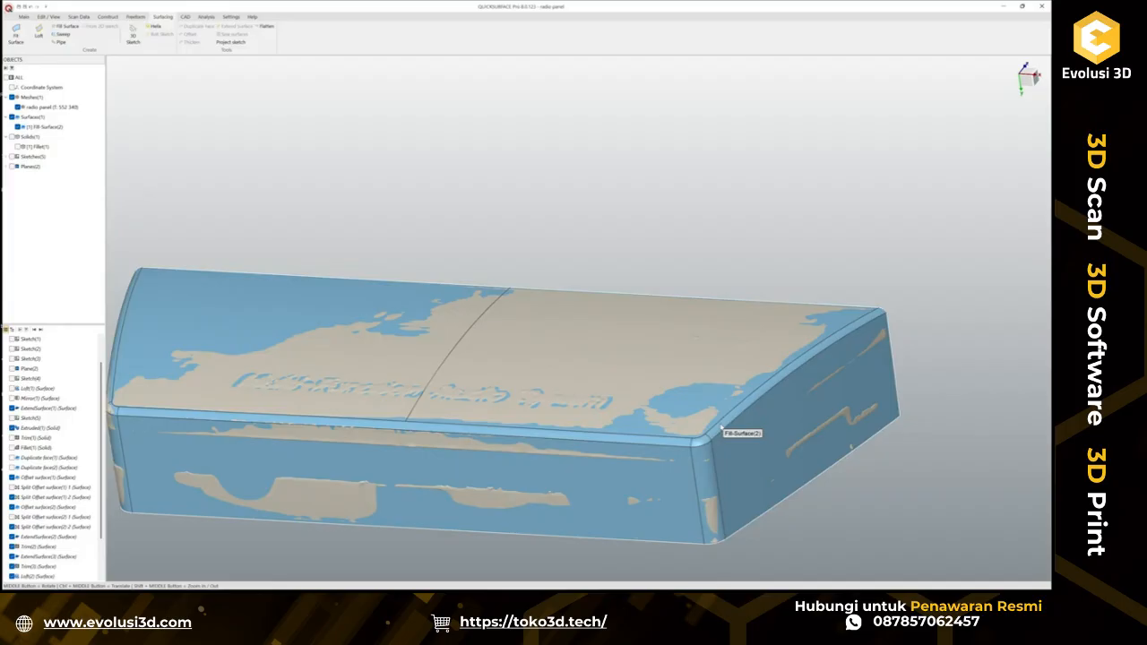
pyautogui.scroll(-3, 533, 469)
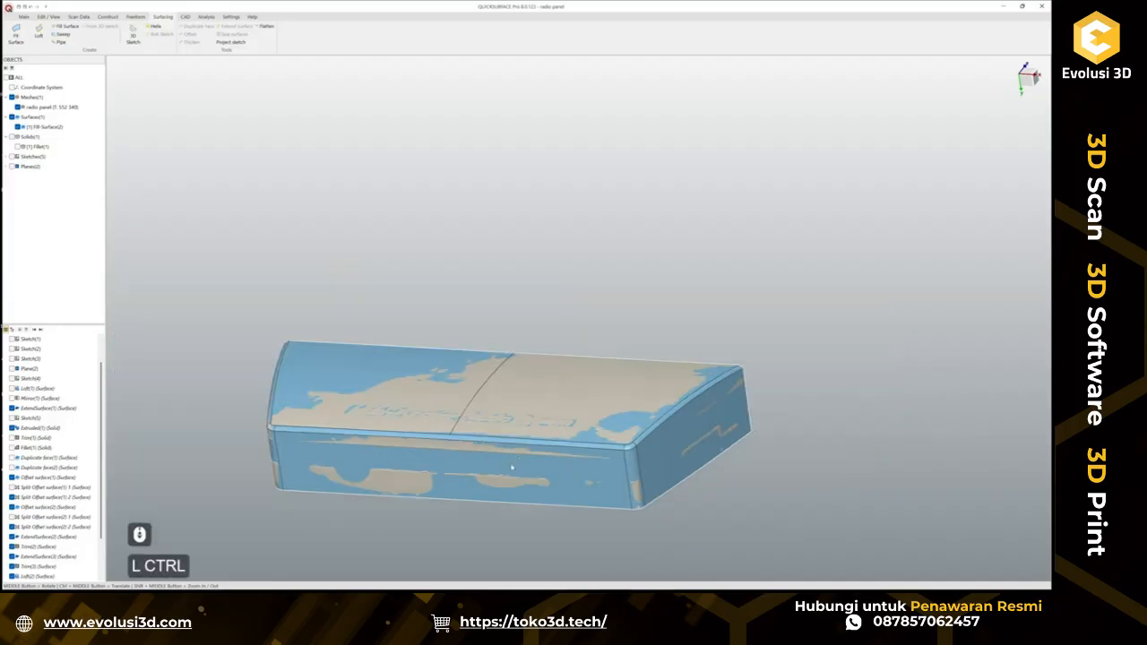
pyautogui.keyDown('ctrl'); pyautogui.moveTo(532, 469); pyautogui.dragTo(823, 445, button='middle'); pyautogui.keyUp('ctrl')
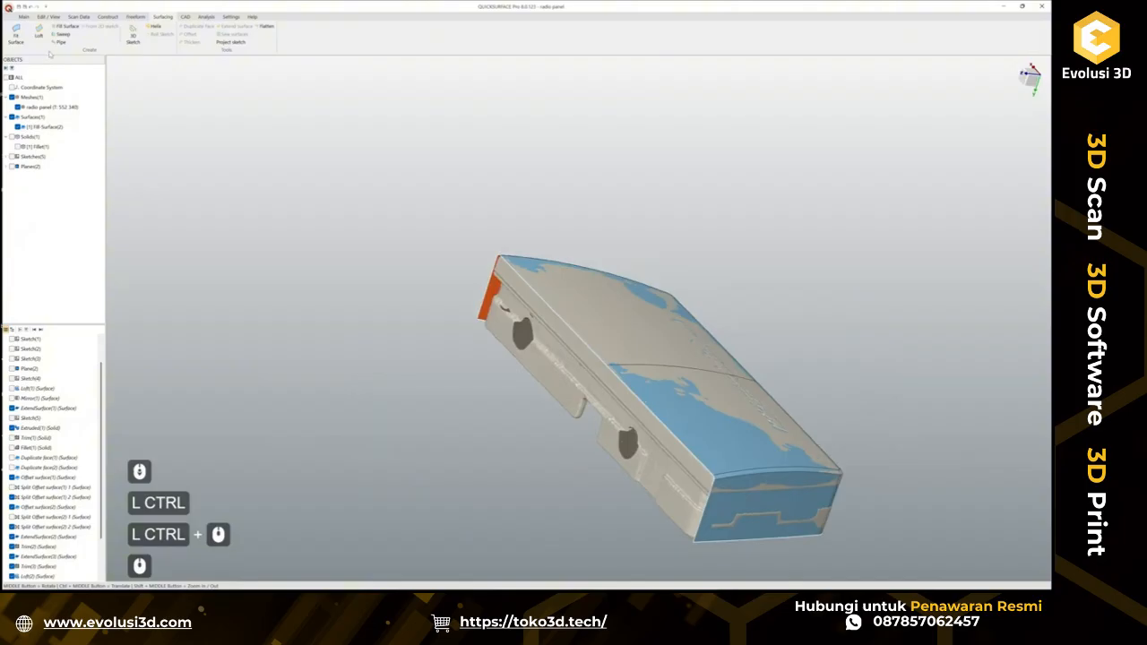
# Show the filleted solid, duplicate its back and bottom faces as surfaces, and hide the solid again.
pyautogui.click(18, 147)
pyautogui.click(505, 430)
pyautogui.click(560, 393)
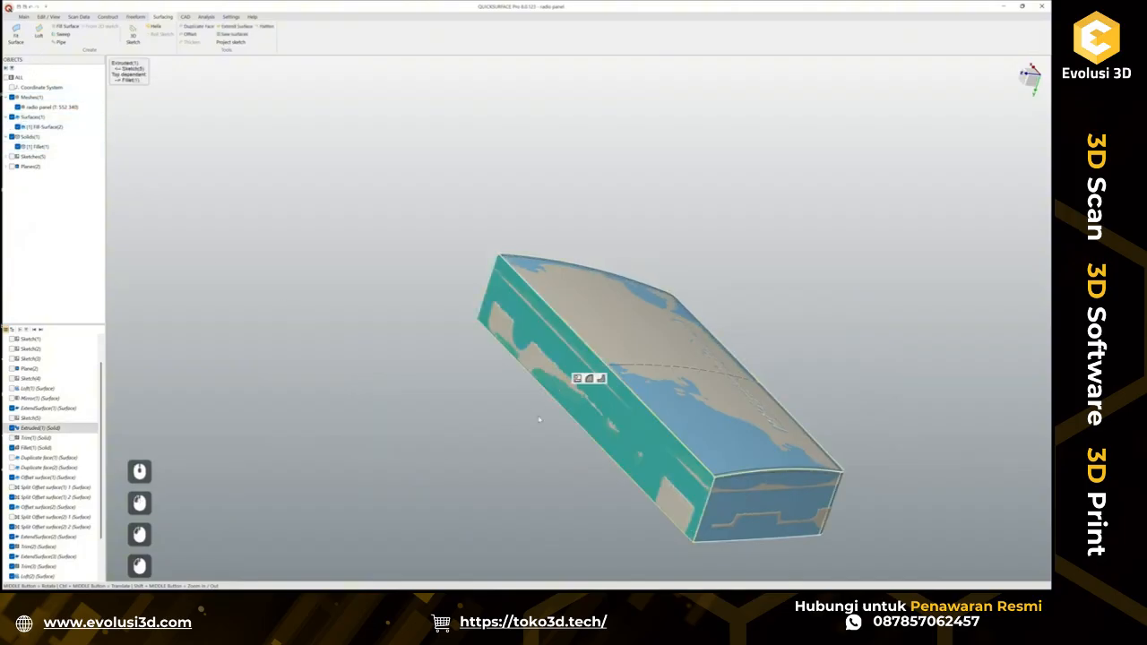
pyautogui.moveTo(473, 413); pyautogui.dragTo(653, 246, button='middle')
pyautogui.keyDown('ctrl'); pyautogui.click(562, 456); pyautogui.keyUp('ctrl')
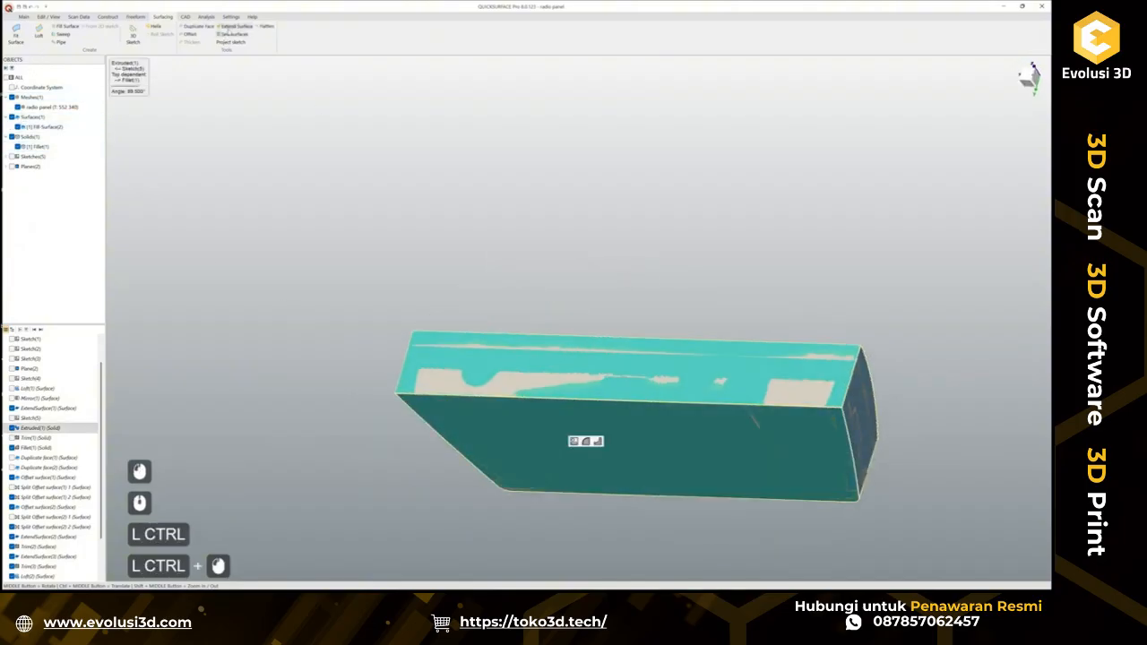
pyautogui.click(204, 28)
pyautogui.click(397, 236)
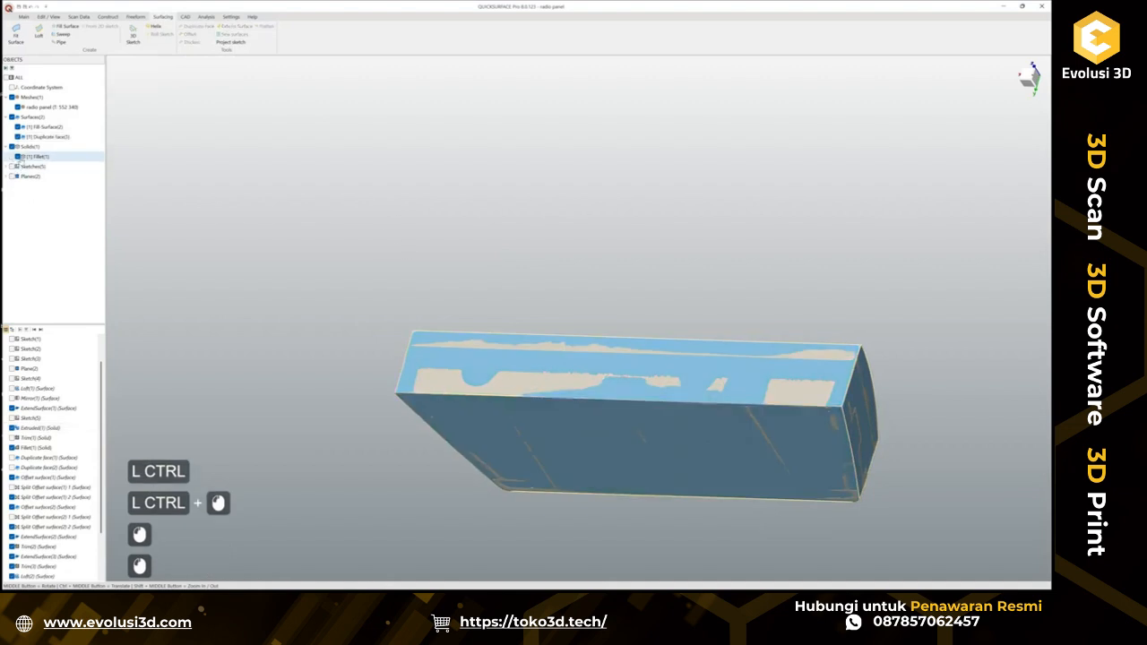
pyautogui.click(18, 156)
pyautogui.click(367, 251)
# Mutually trim the filled upper surface and the duplicated faces, removing the excess at both back corners to form a solid body.
pyautogui.moveTo(473, 339); pyautogui.dragTo(461, 372, button='middle')
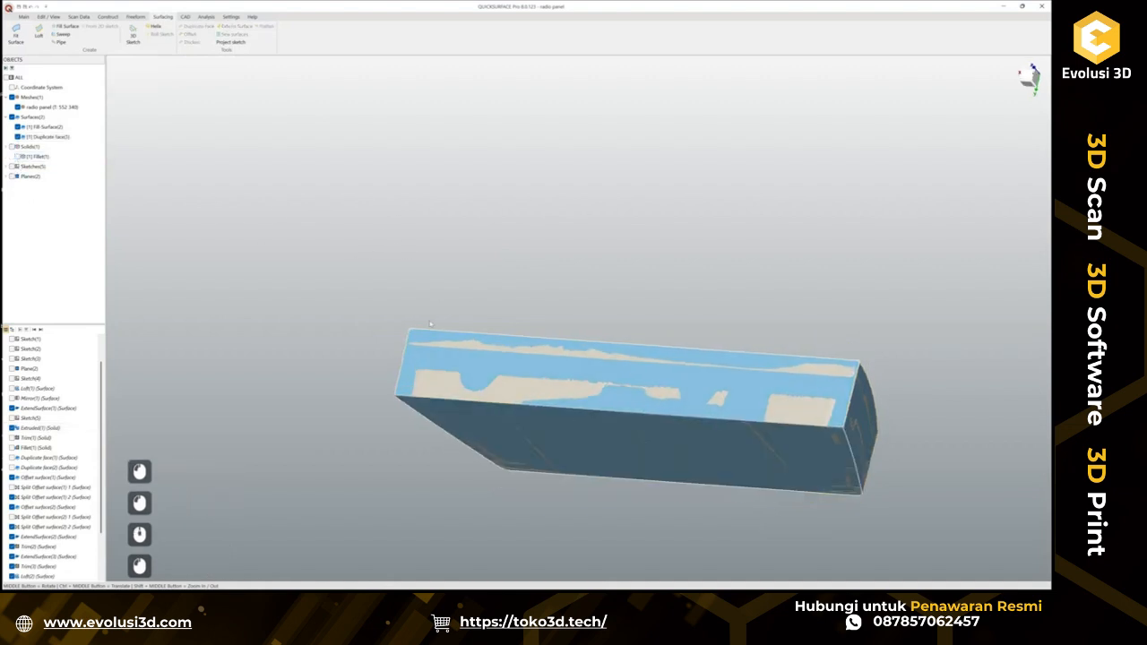
pyautogui.moveTo(285, 216); pyautogui.dragTo(950, 544)
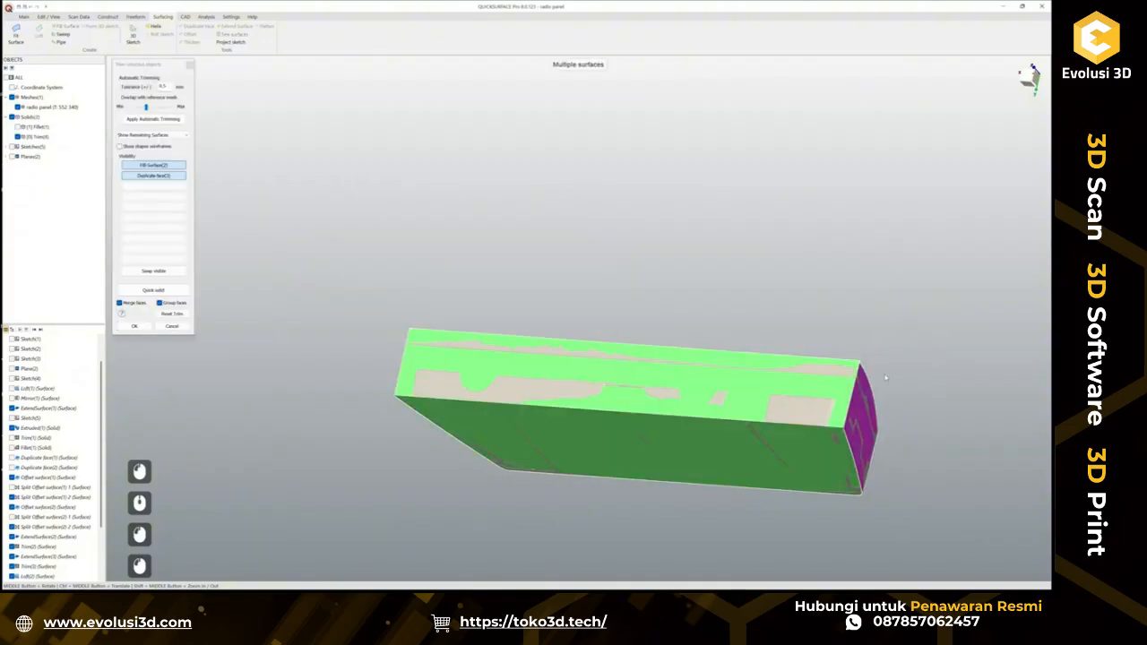
pyautogui.scroll(5, 858, 359)
pyautogui.click(858, 373)
pyautogui.scroll(-3, 877, 389)
pyautogui.keyDown('ctrl'); pyautogui.moveTo(420, 341); pyautogui.dragTo(639, 380, button='middle'); pyautogui.keyUp('ctrl')
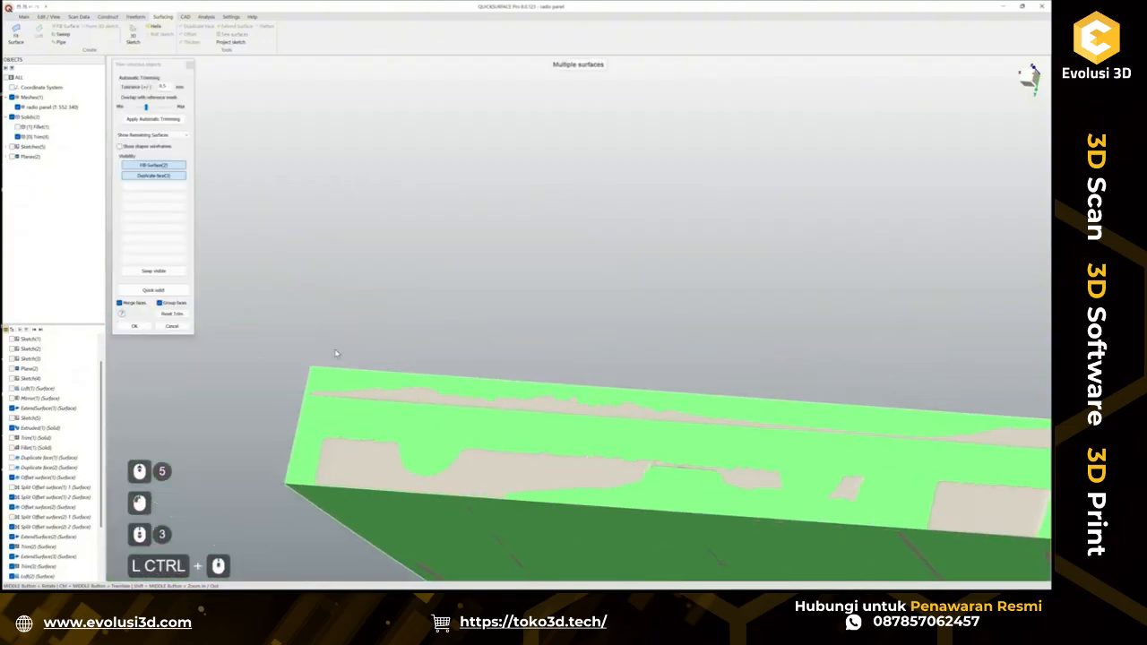
pyautogui.scroll(5, 336, 354)
pyautogui.click(301, 369)
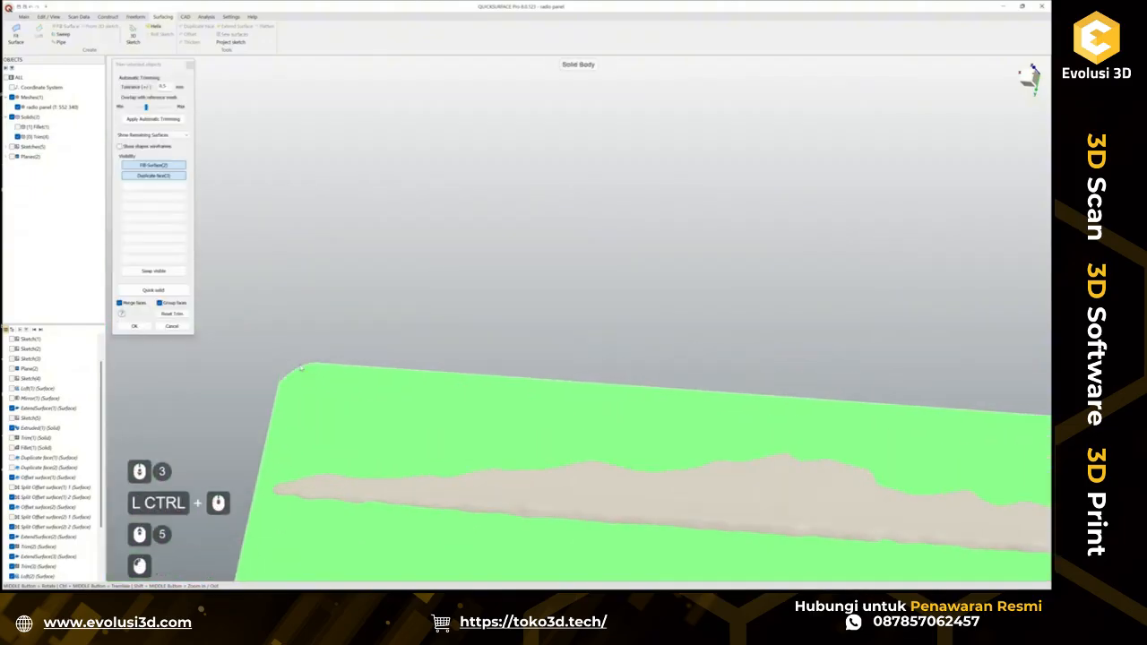
pyautogui.click(135, 326)
# Check the trimmed solid against the scan from above, the front and the side.
pyautogui.moveTo(305, 404); pyautogui.dragTo(378, 414, button='middle')
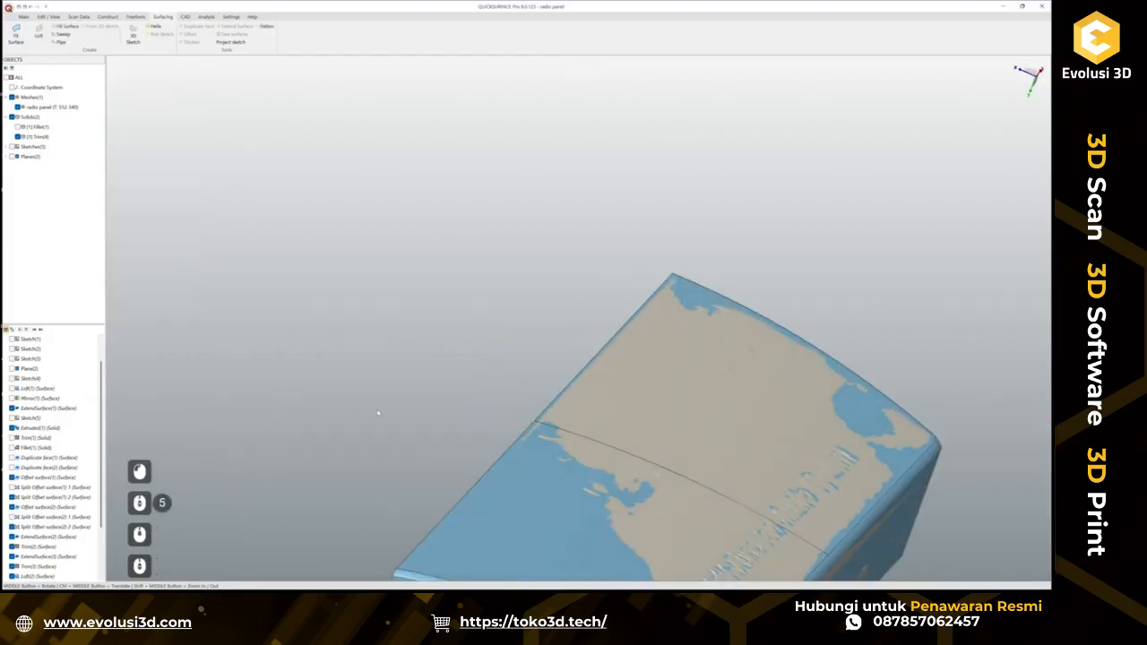
pyautogui.scroll(-3, 377, 414)
pyautogui.keyDown('ctrl'); pyautogui.moveTo(467, 374); pyautogui.dragTo(441, 279, button='middle'); pyautogui.keyUp('ctrl')
pyautogui.scroll(2, 561, 494)
pyautogui.moveTo(561, 494); pyautogui.dragTo(385, 436, button='middle')
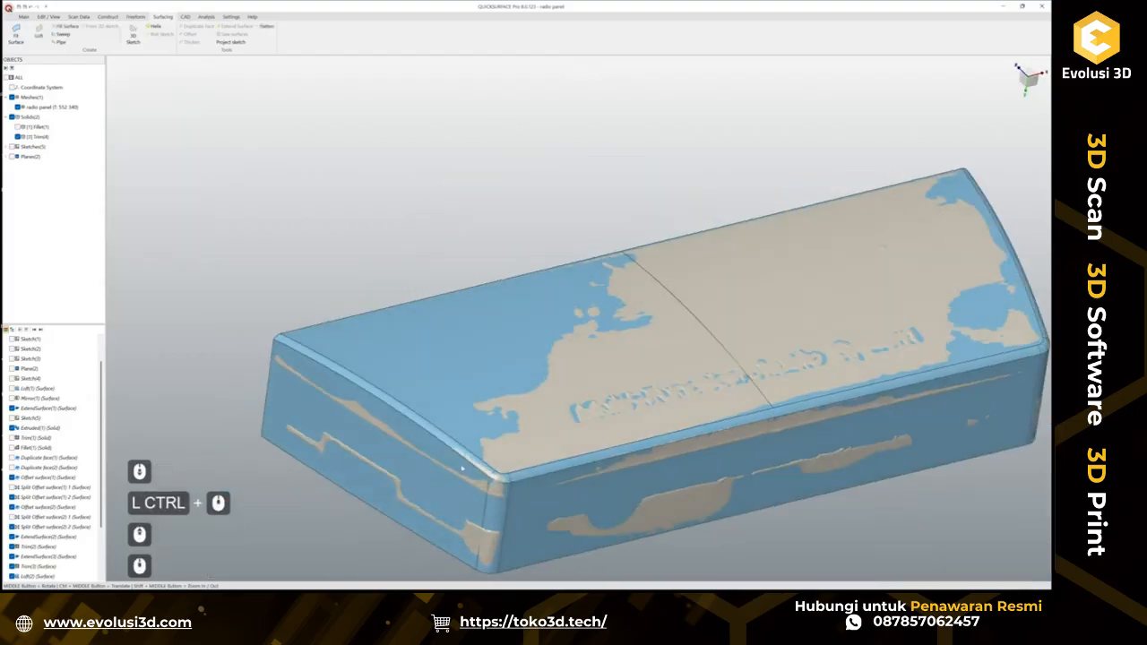
pyautogui.keyDown('ctrl'); pyautogui.moveTo(630, 468); pyautogui.dragTo(599, 407, button='middle'); pyautogui.keyUp('ctrl')
pyautogui.scroll(-3, 515, 437)
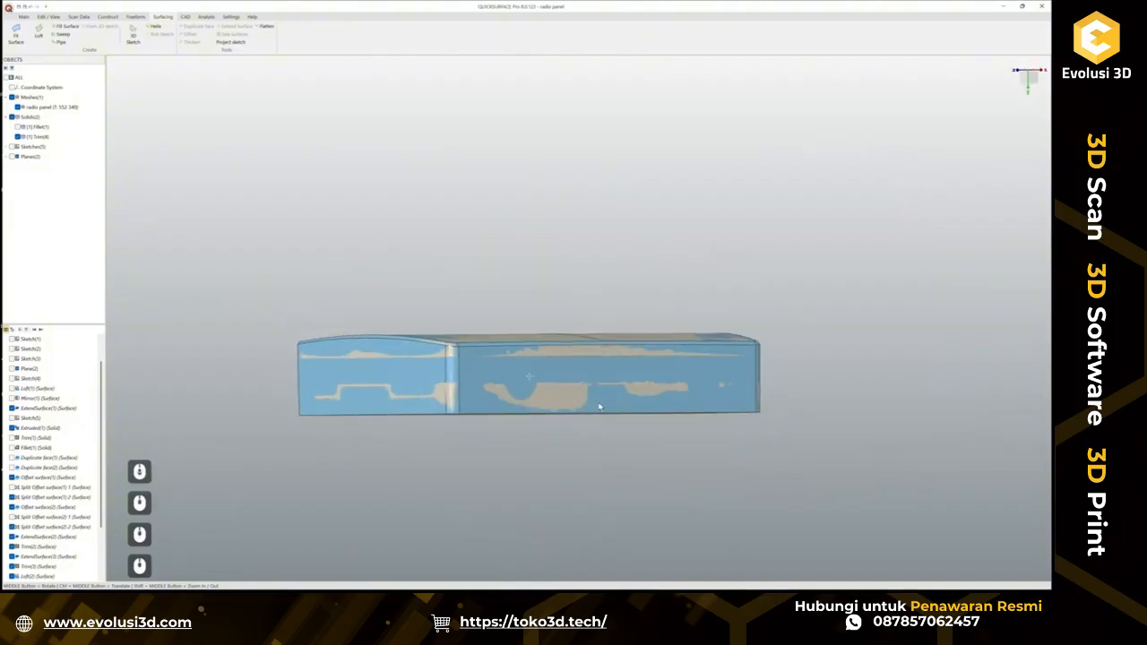
# Hide the trimmed solid and examine the scan's stepped lower section beneath the lid on all sides.
pyautogui.click(17, 137)
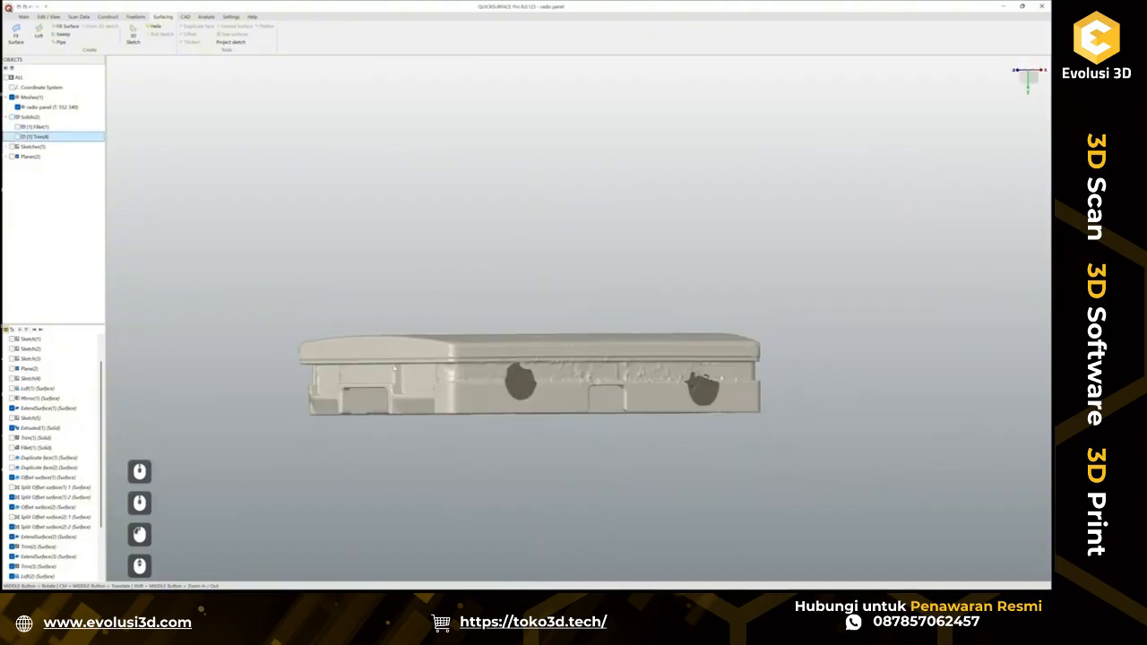
pyautogui.scroll(2, 408, 394)
pyautogui.moveTo(407, 394); pyautogui.dragTo(523, 410, button='middle')
pyautogui.keyDown('ctrl'); pyautogui.moveTo(333, 365); pyautogui.dragTo(498, 322, button='middle'); pyautogui.keyUp('ctrl')
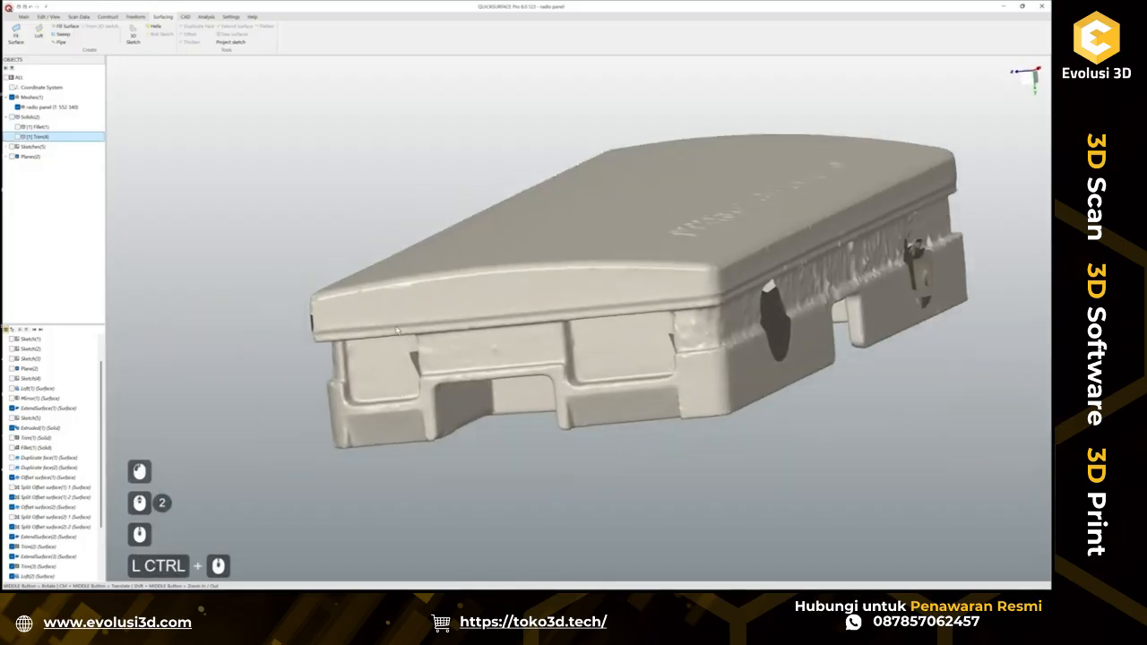
pyautogui.moveTo(215, 303); pyautogui.dragTo(305, 268, button='middle')
pyautogui.moveTo(386, 310); pyautogui.dragTo(463, 313, button='middle')
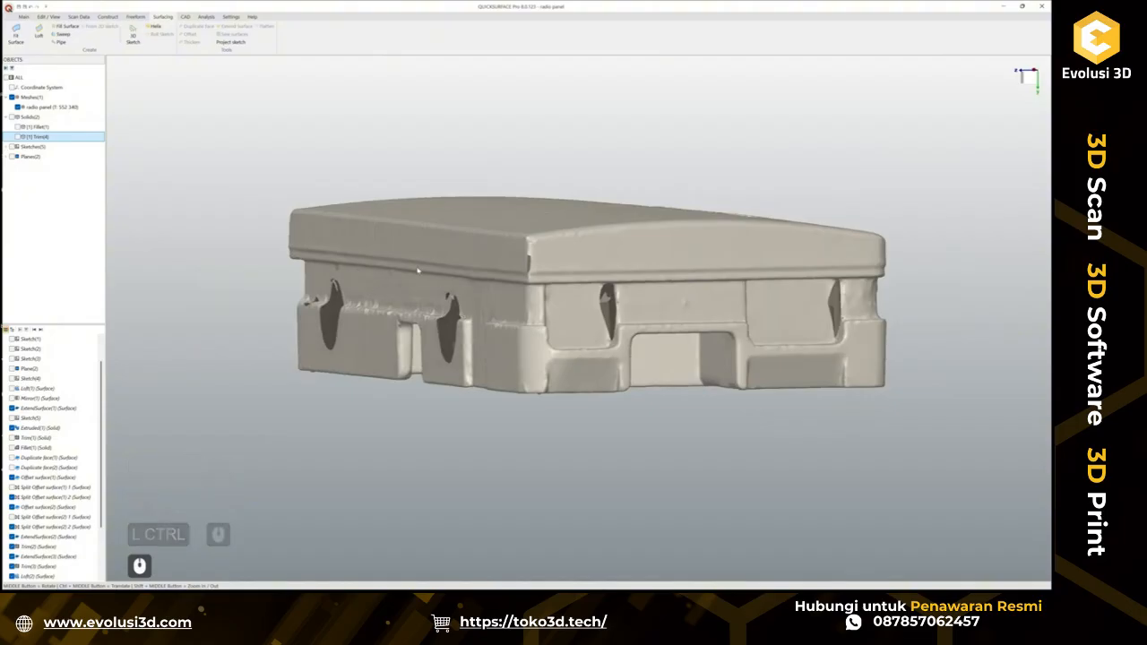
pyautogui.moveTo(410, 309); pyautogui.dragTo(489, 295, button='middle')
pyautogui.moveTo(405, 299); pyautogui.dragTo(428, 357, button='middle')
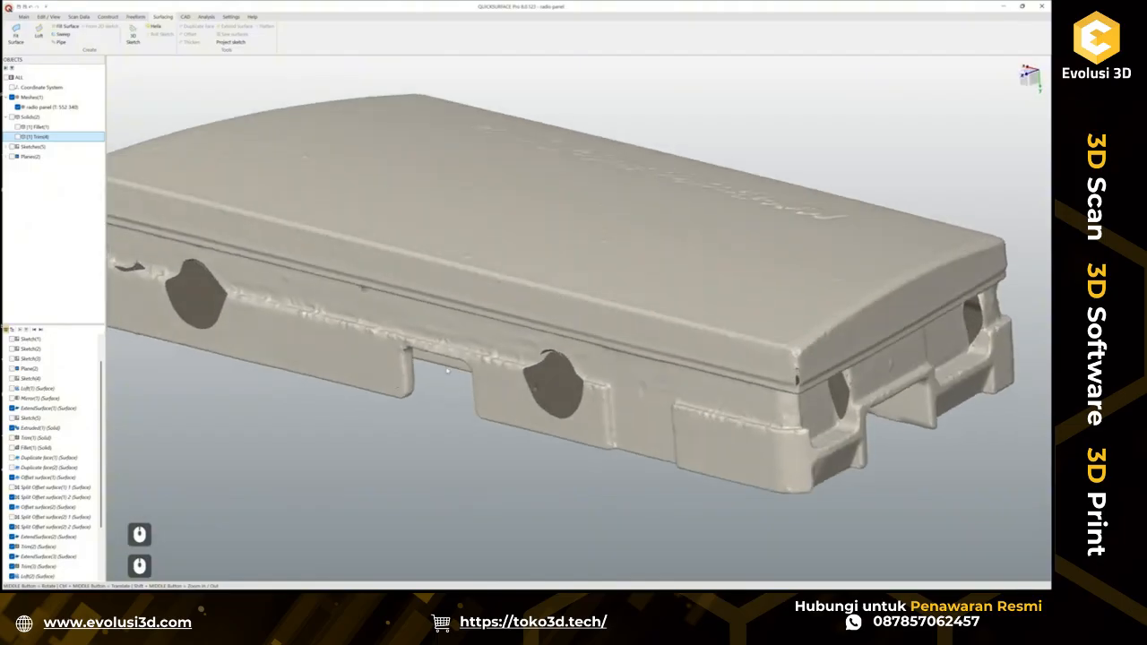
pyautogui.scroll(-2, 417, 359)
pyautogui.scroll(1, 421, 356)
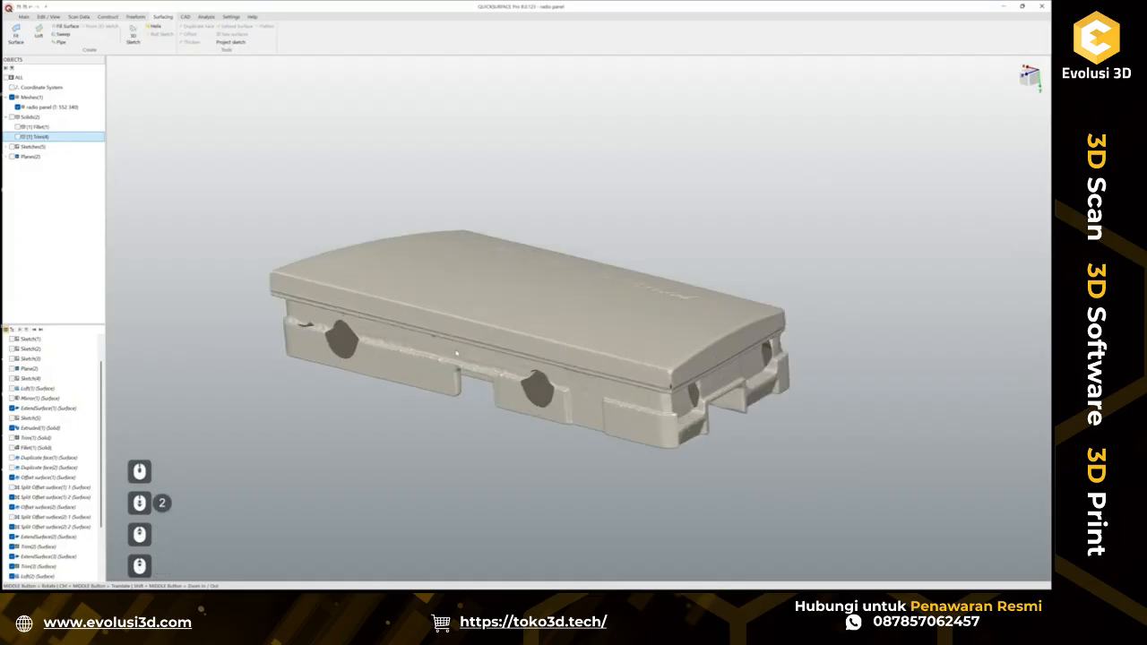
pyautogui.scroll(2, 460, 353)
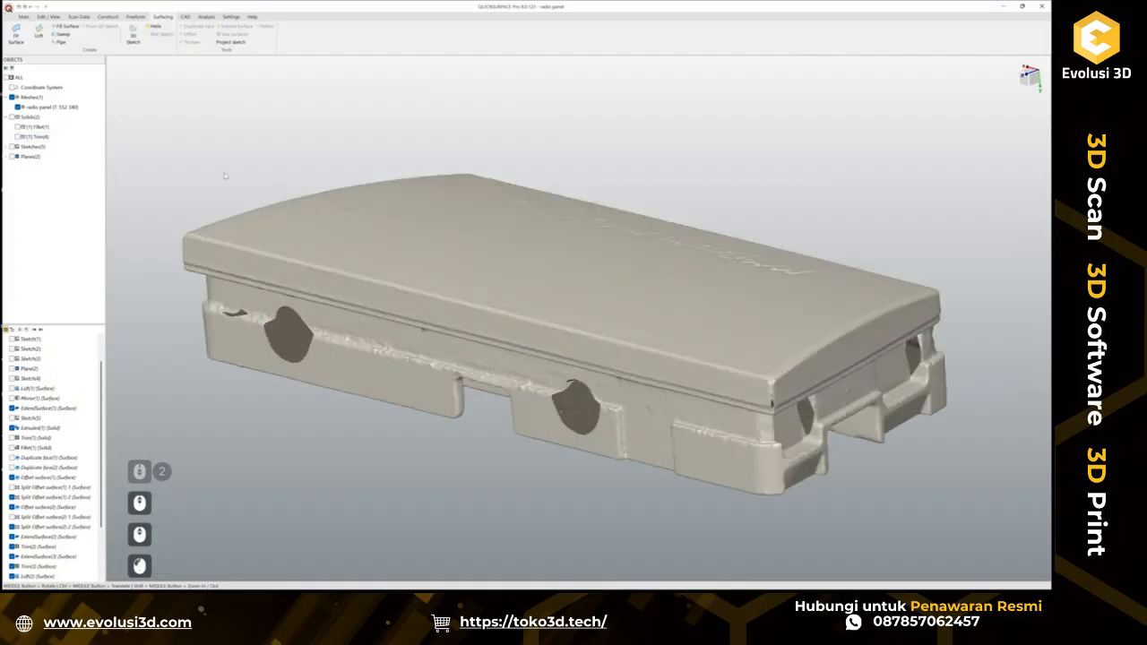
pyautogui.click(23, 17)
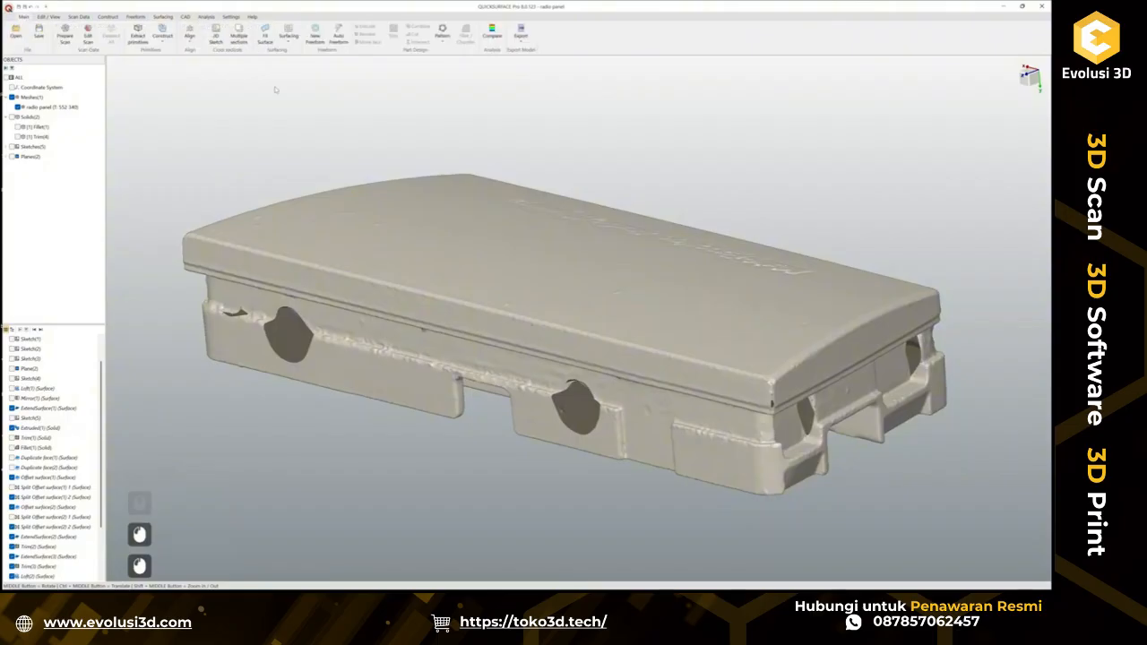
pyautogui.click(216, 37)
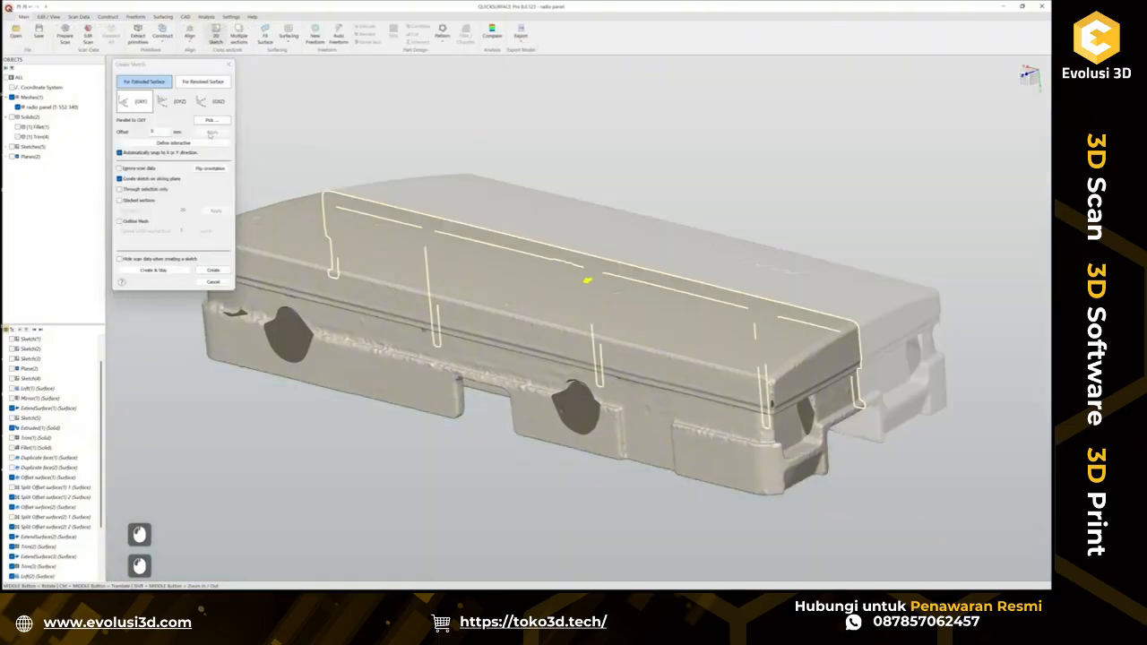
pyautogui.moveTo(490, 440); pyautogui.dragTo(500, 374)
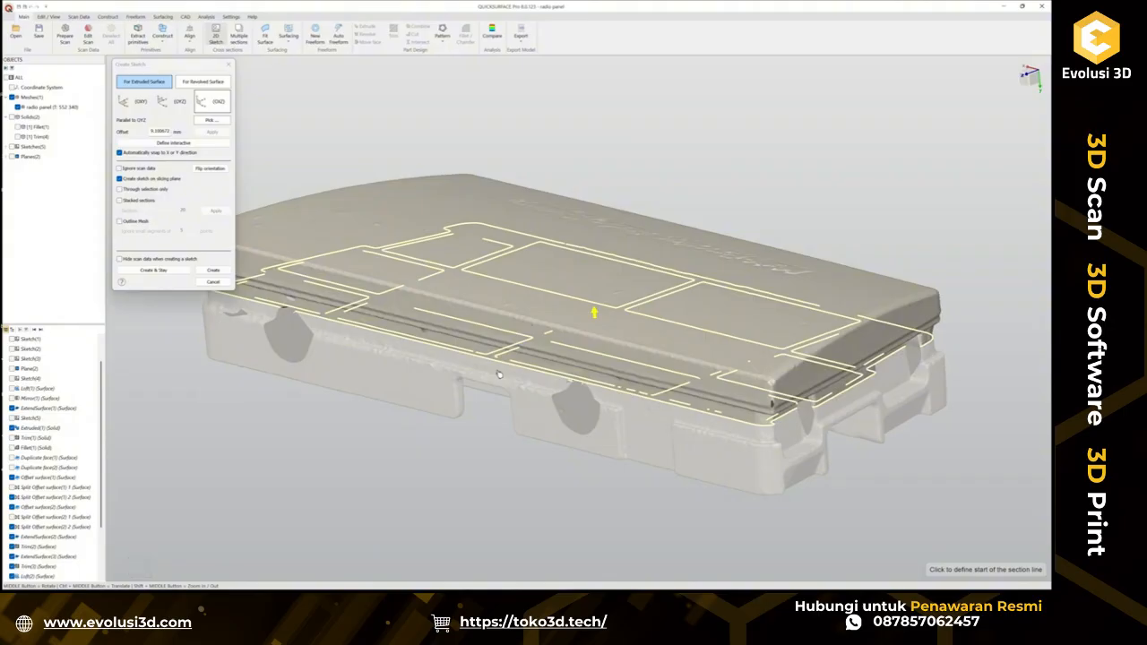
pyautogui.moveTo(773, 392); pyautogui.dragTo(809, 301, button='middle')
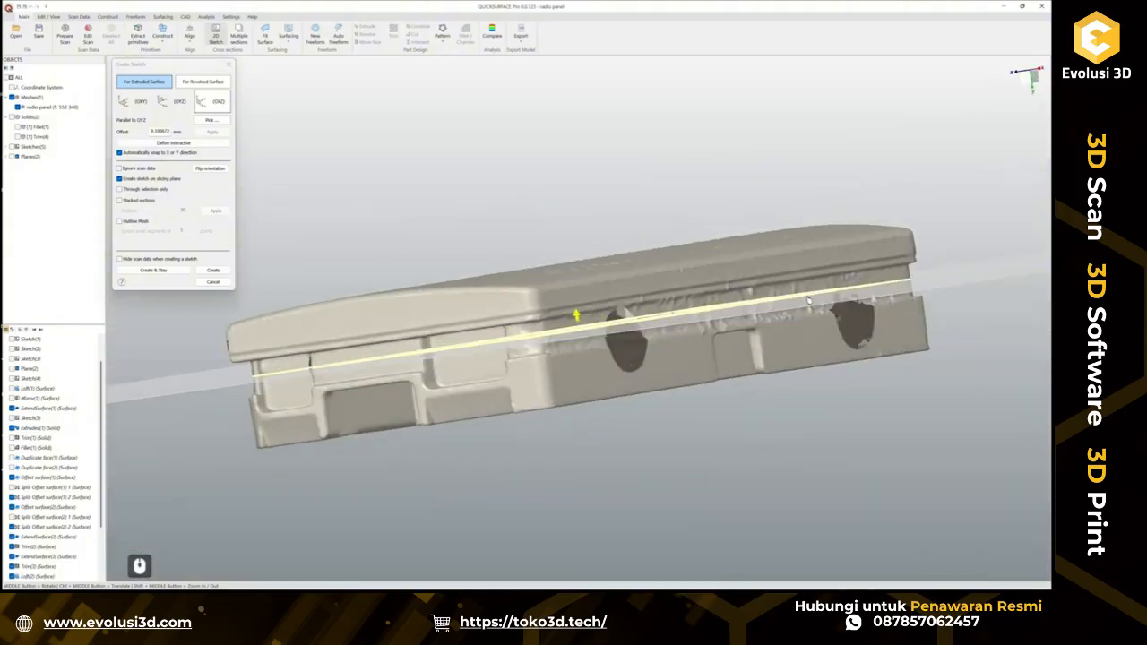
pyautogui.scroll(4, 858, 285)
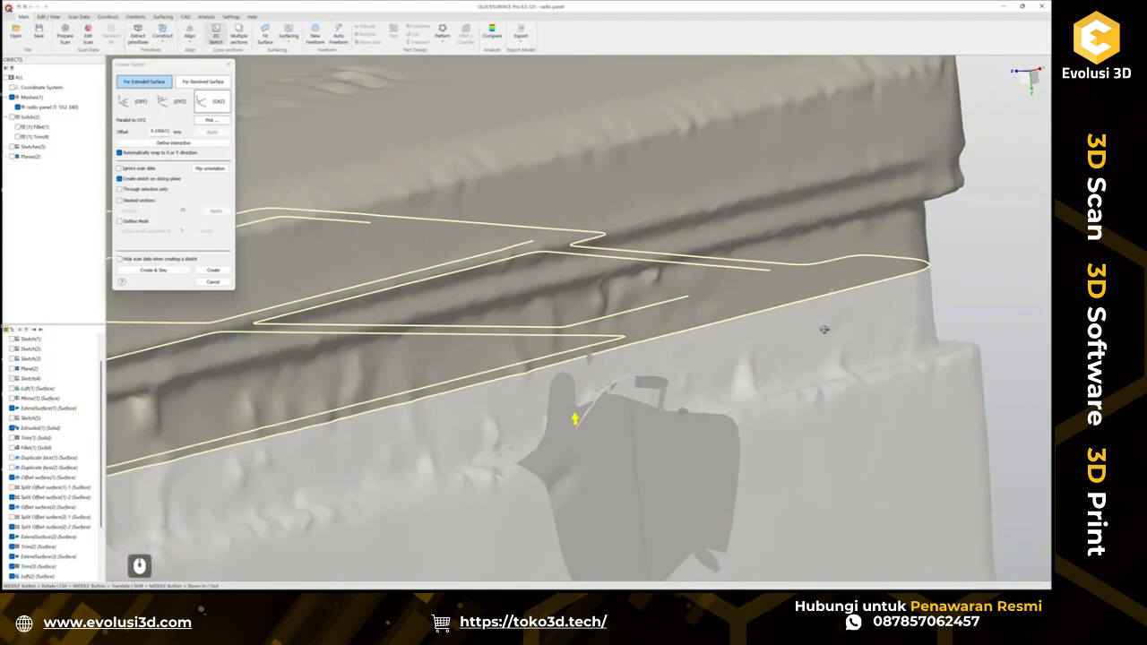
pyautogui.scroll(-3, 823, 331)
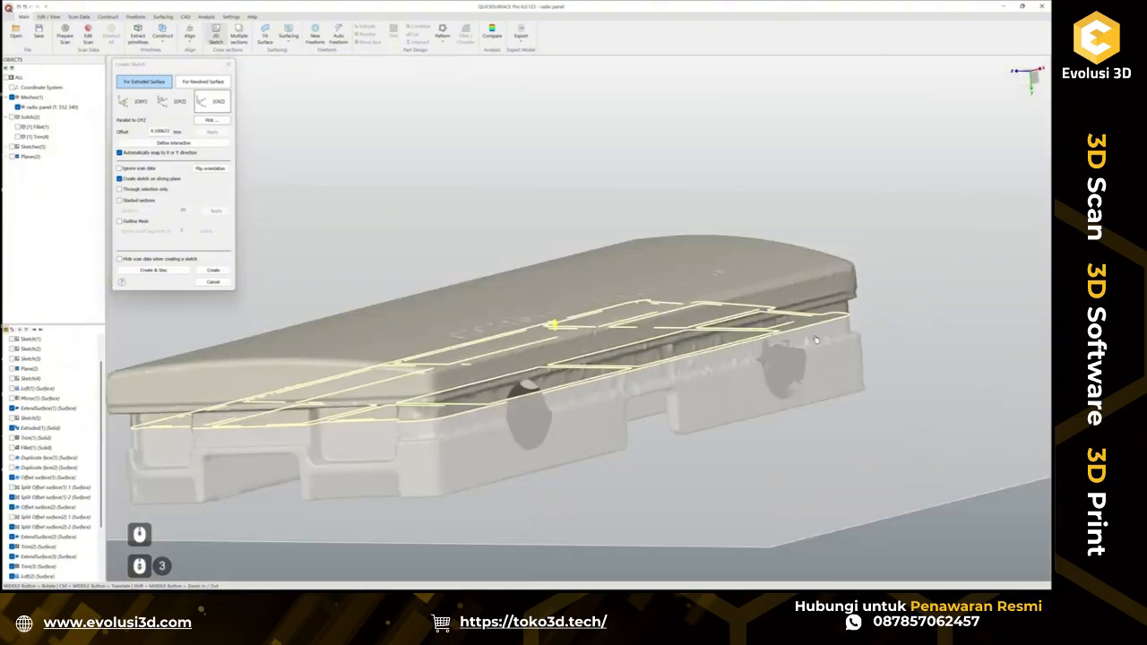
pyautogui.moveTo(817, 341); pyautogui.dragTo(735, 321, button='middle')
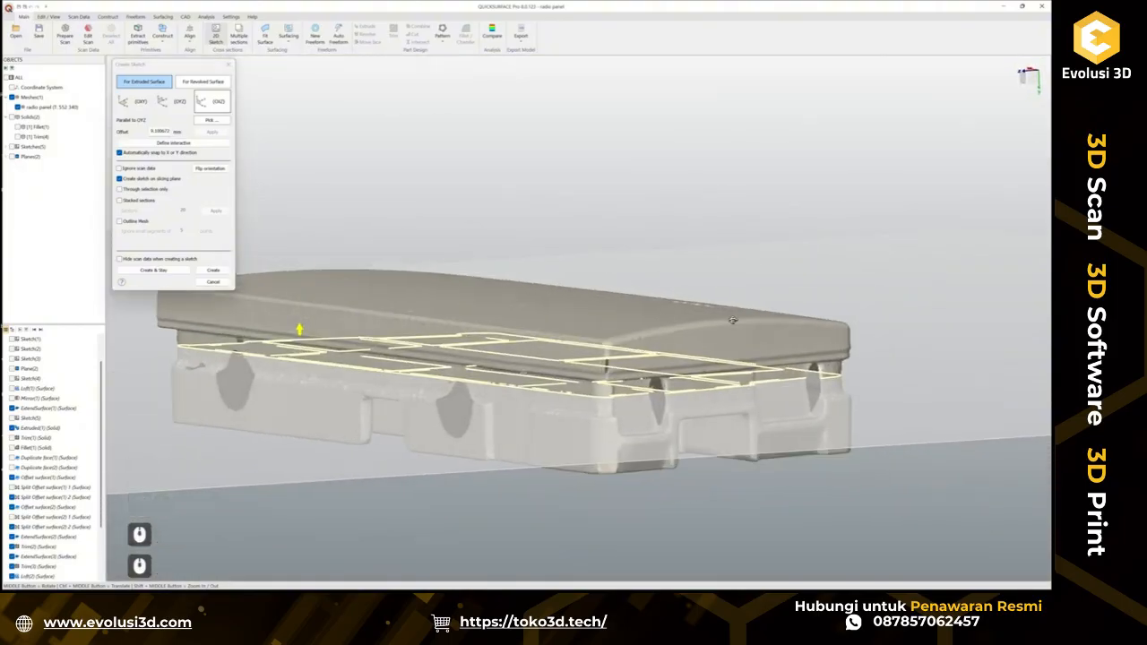
pyautogui.moveTo(733, 320); pyautogui.dragTo(673, 343, button='middle')
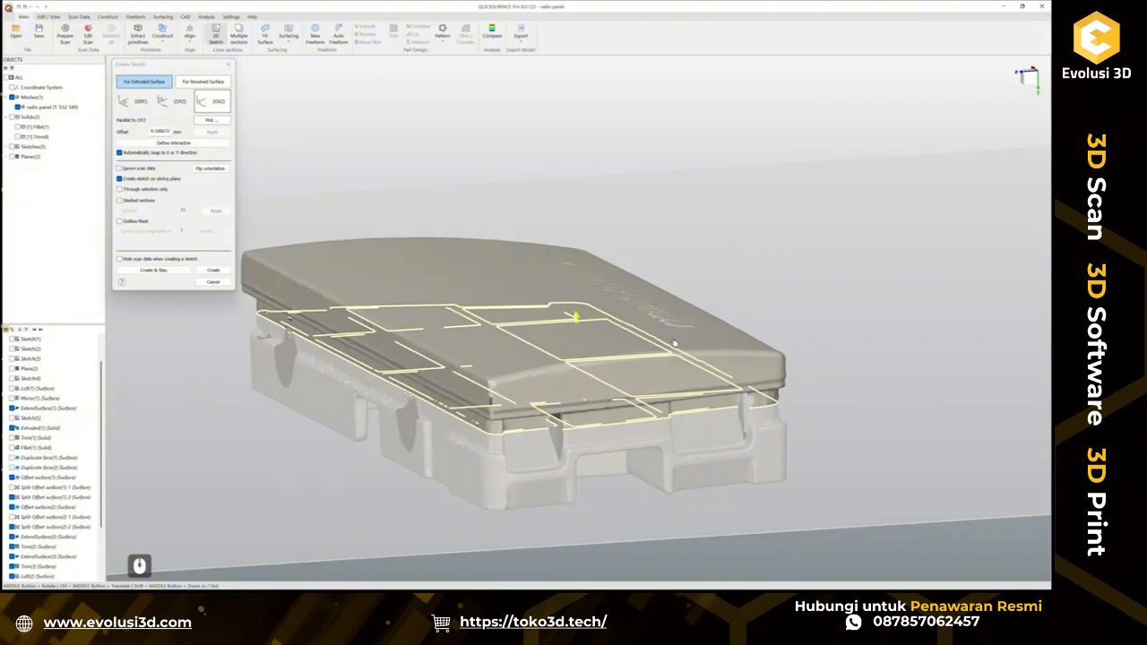
pyautogui.click(224, 282)
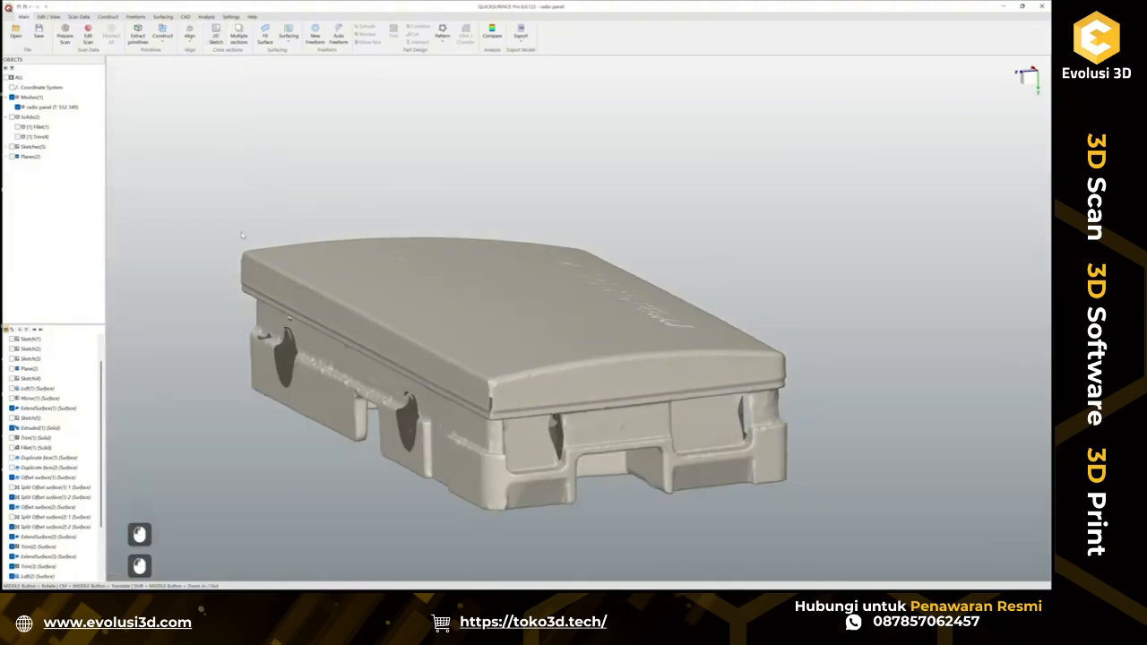
# Show the trimmed solid and duplicate its vertical side faces, including both rounded front corners, as a surface.
pyautogui.click(18, 136)
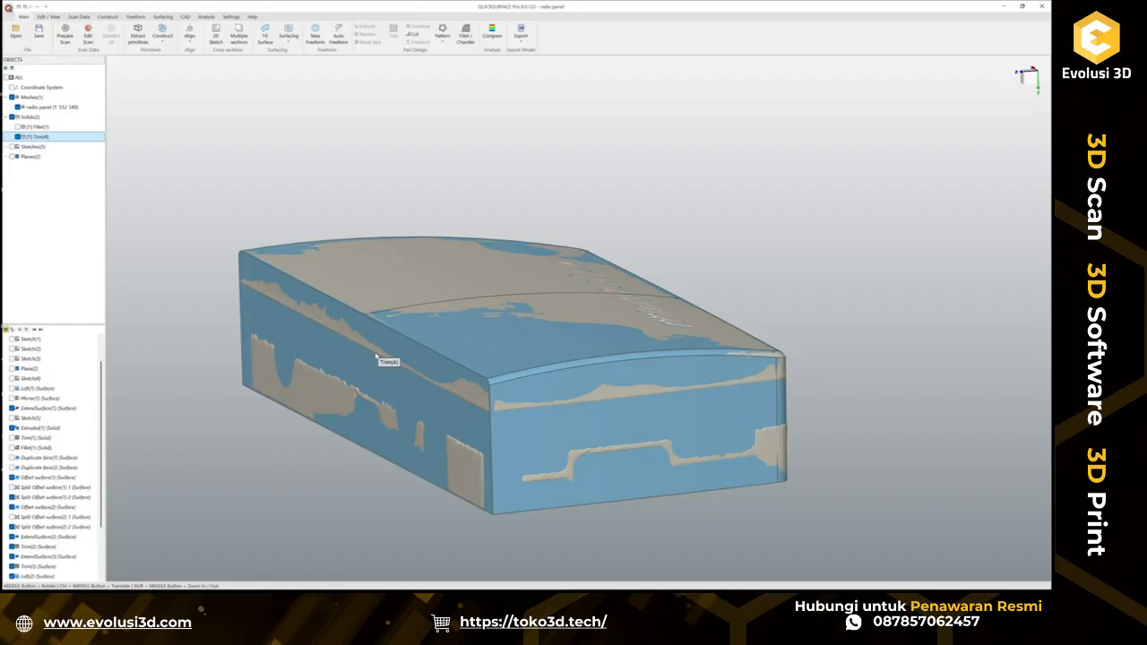
pyautogui.click(383, 400)
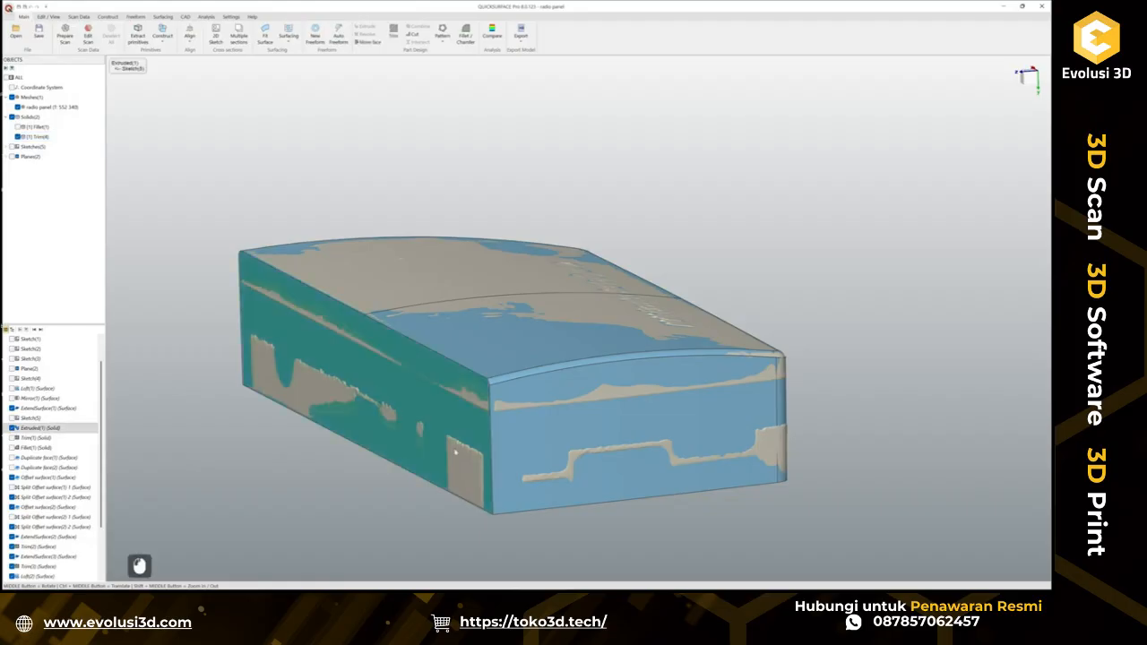
pyautogui.keyDown('ctrl'); pyautogui.click(544, 435); pyautogui.keyUp('ctrl')
pyautogui.moveTo(540, 407); pyautogui.dragTo(460, 421, button='middle')
pyautogui.keyDown('ctrl'); pyautogui.click(505, 397); pyautogui.keyUp('ctrl')
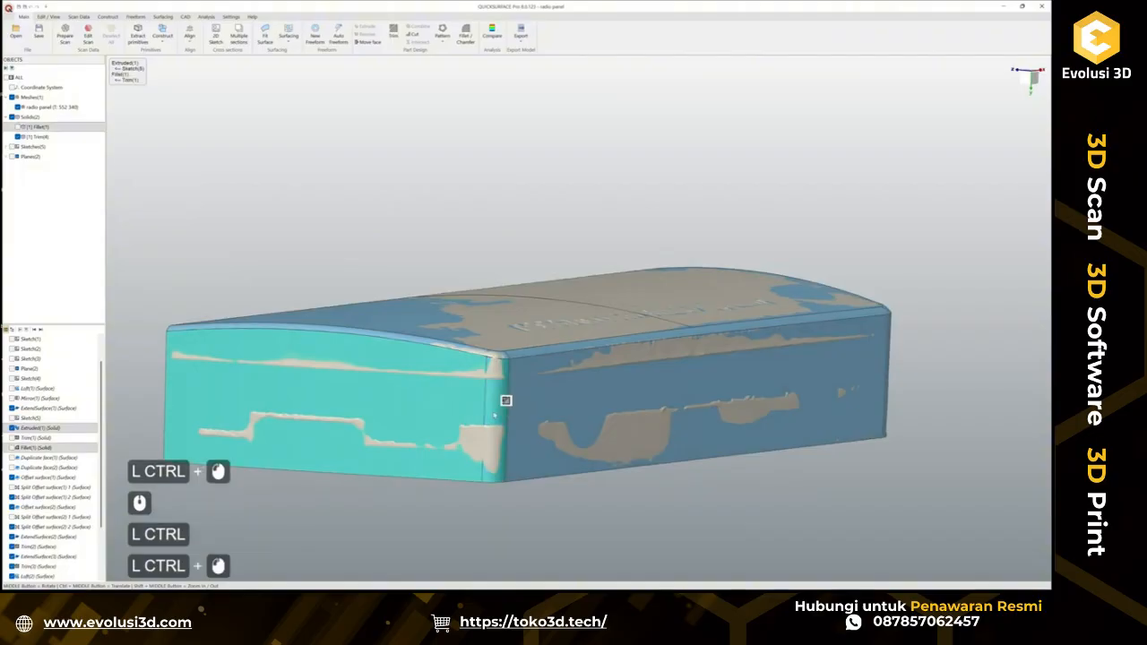
pyautogui.keyDown('ctrl'); pyautogui.click(599, 408); pyautogui.keyUp('ctrl')
pyautogui.moveTo(611, 392); pyautogui.dragTo(806, 420, button='middle')
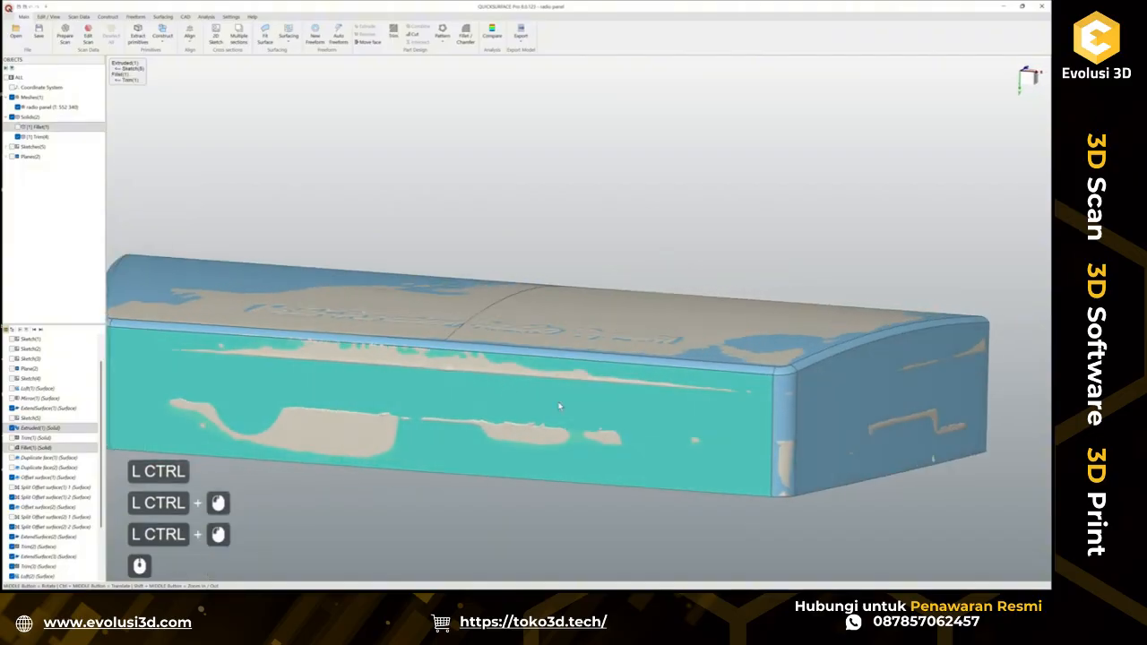
pyautogui.keyDown('ctrl'); pyautogui.click(904, 421); pyautogui.keyUp('ctrl')
pyautogui.moveTo(903, 421)
pyautogui.mouseDown(button='middle')
pyautogui.moveTo(526, 400)
pyautogui.moveTo(753, 430)
pyautogui.moveTo(888, 416)
pyautogui.mouseUp(button='middle')
pyautogui.scroll(-2, 663, 394)
pyautogui.moveTo(664, 394); pyautogui.dragTo(595, 408, button='middle')
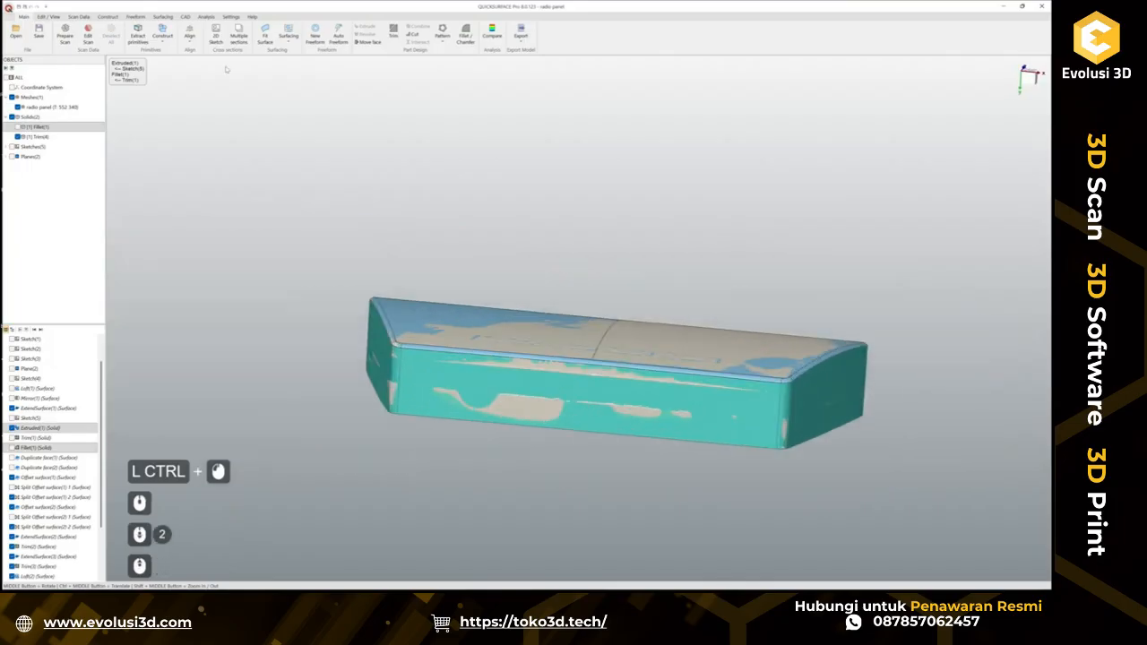
pyautogui.click(162, 16)
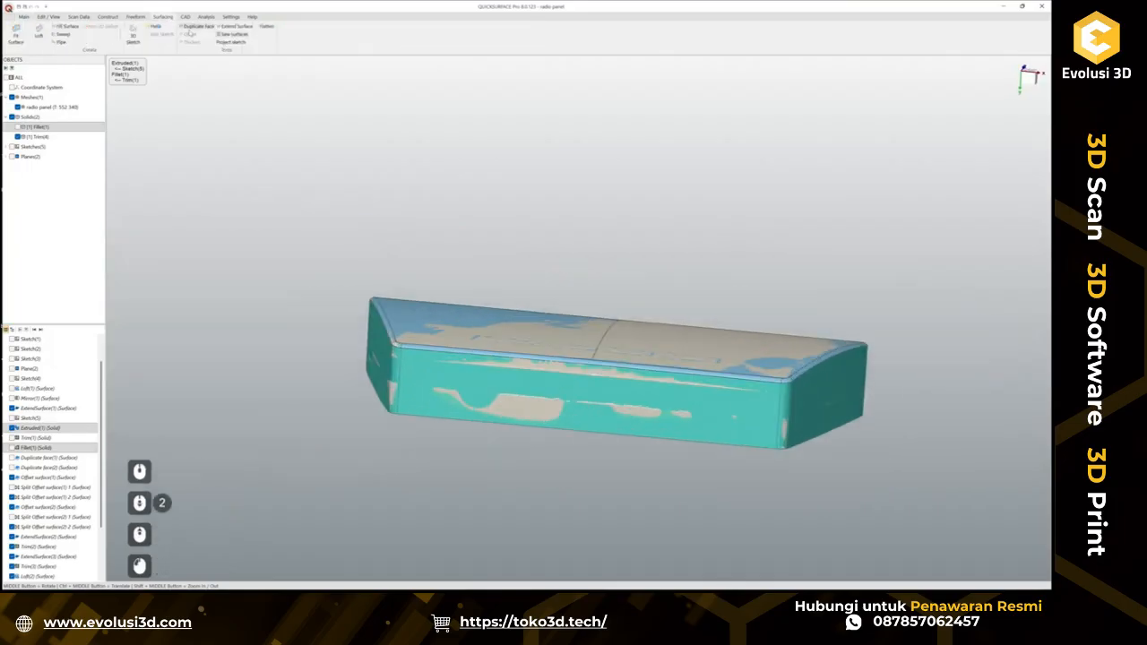
# Hide the trimmed solid so the duplicated side faces can be viewed alone against the scan.
pyautogui.rightClick(438, 329)
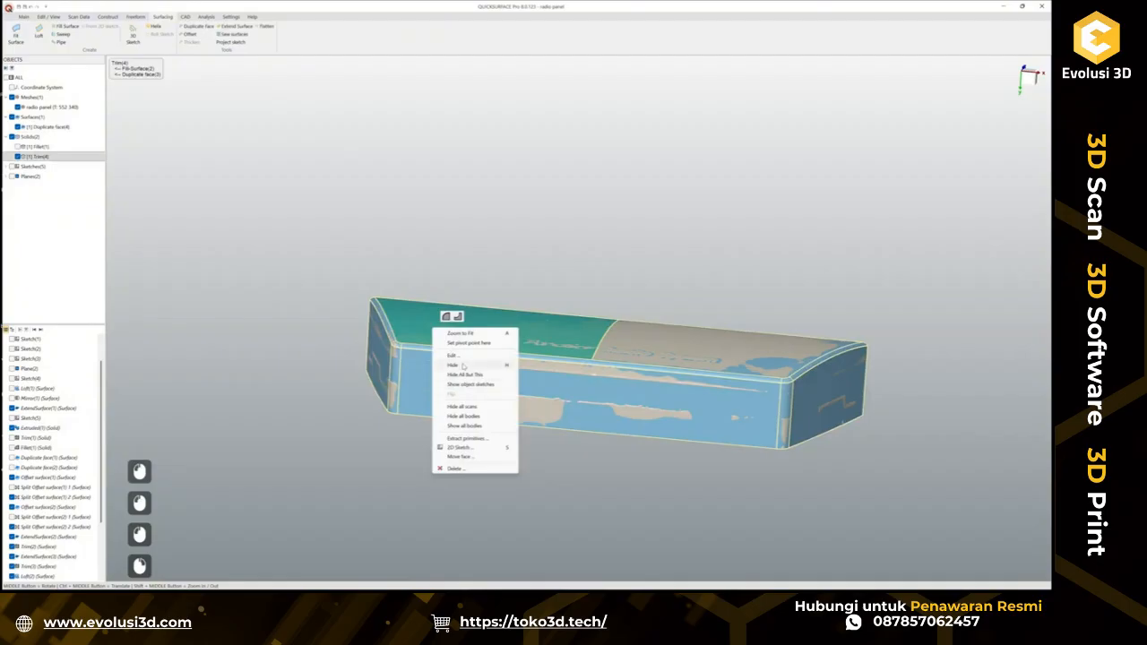
pyautogui.click(463, 367)
pyautogui.moveTo(538, 412); pyautogui.dragTo(655, 436, button='middle')
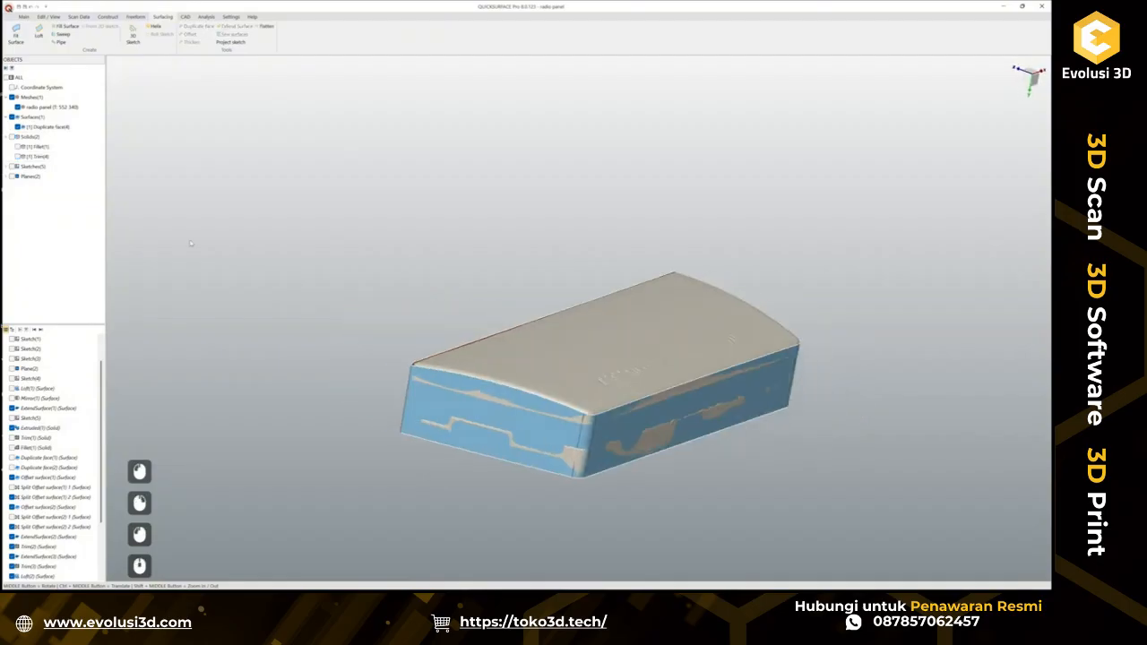
# Offset the duplicated side faces inward by about 0.9 mm toward the scan's recessed lower walls, removing the original.
pyautogui.click(49, 127)
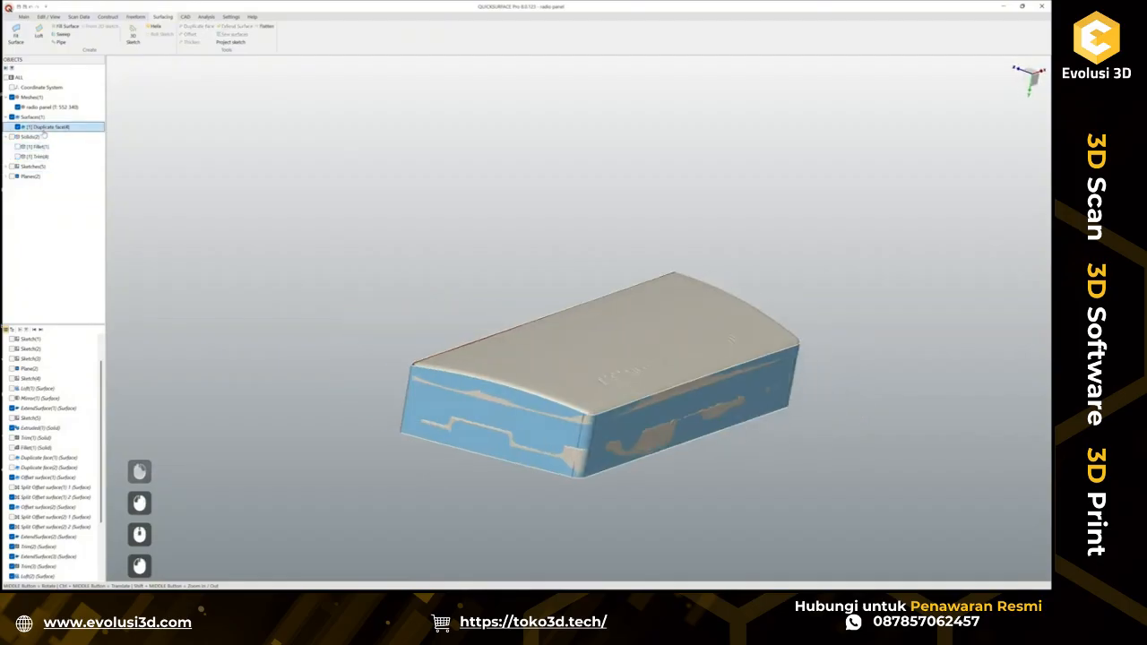
pyautogui.click(190, 34)
pyautogui.scroll(2, 229, 112)
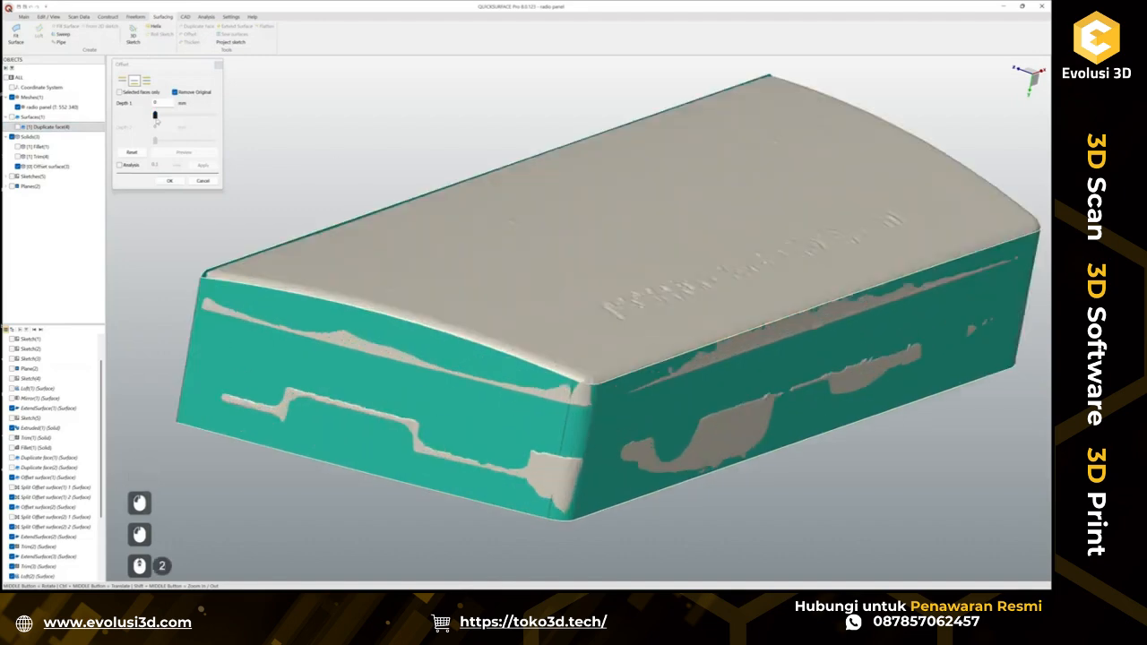
pyautogui.moveTo(156, 120); pyautogui.dragTo(161, 119)
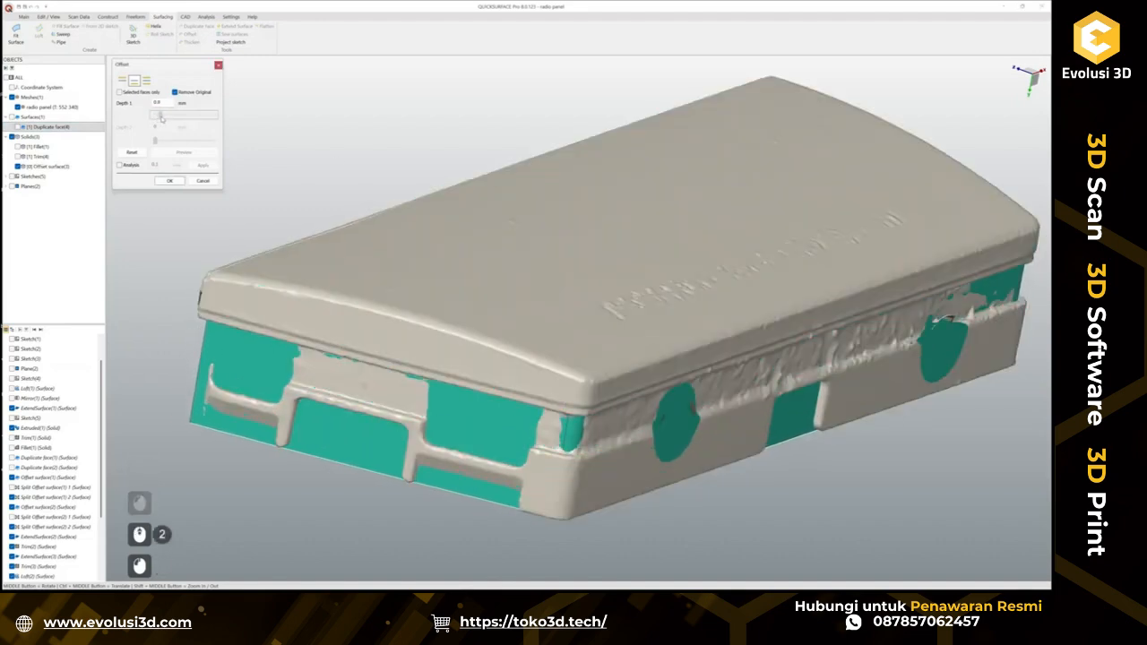
pyautogui.moveTo(574, 377); pyautogui.dragTo(497, 244, button='middle')
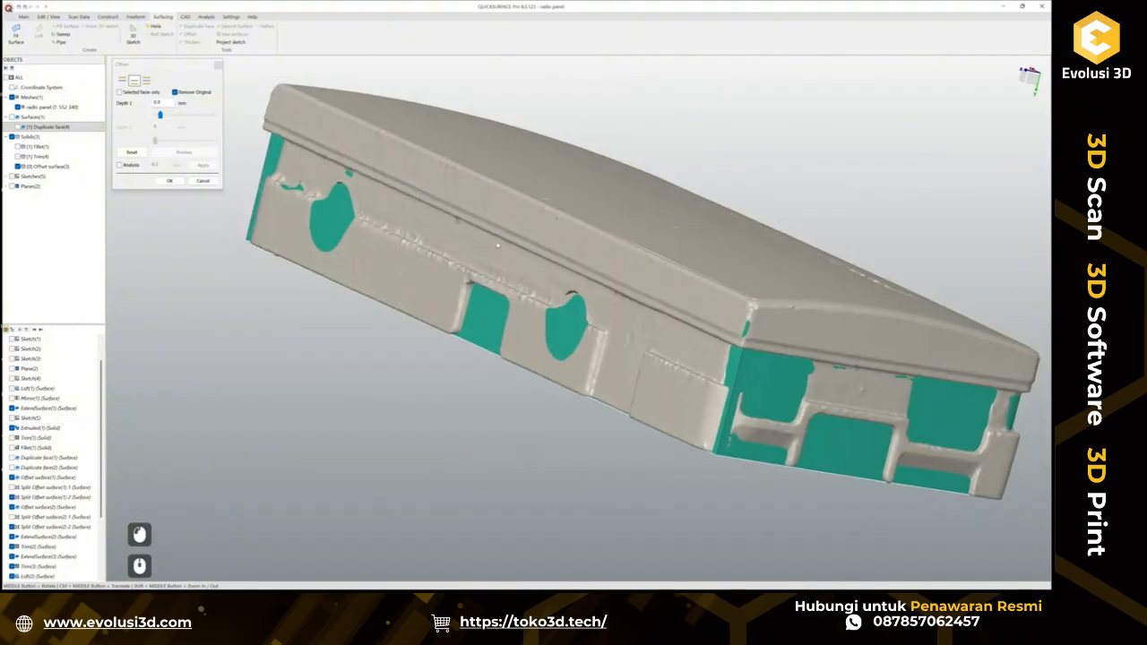
pyautogui.moveTo(638, 291); pyautogui.dragTo(628, 292, button='middle')
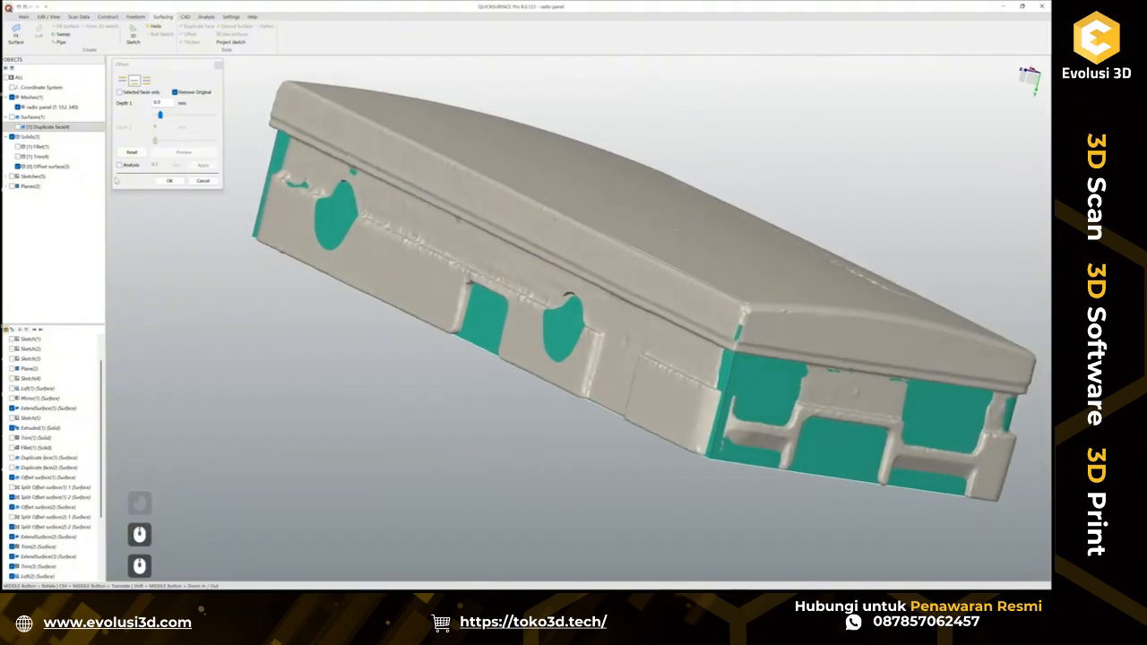
# Turn on the deviation analysis with a 0.1 mm tolerance and examine the offset faces against the recessed walls on all sides.
pyautogui.click(119, 165)
pyautogui.keyDown('ctrl'); pyautogui.moveTo(363, 208); pyautogui.dragTo(344, 216, button='middle'); pyautogui.keyUp('ctrl')
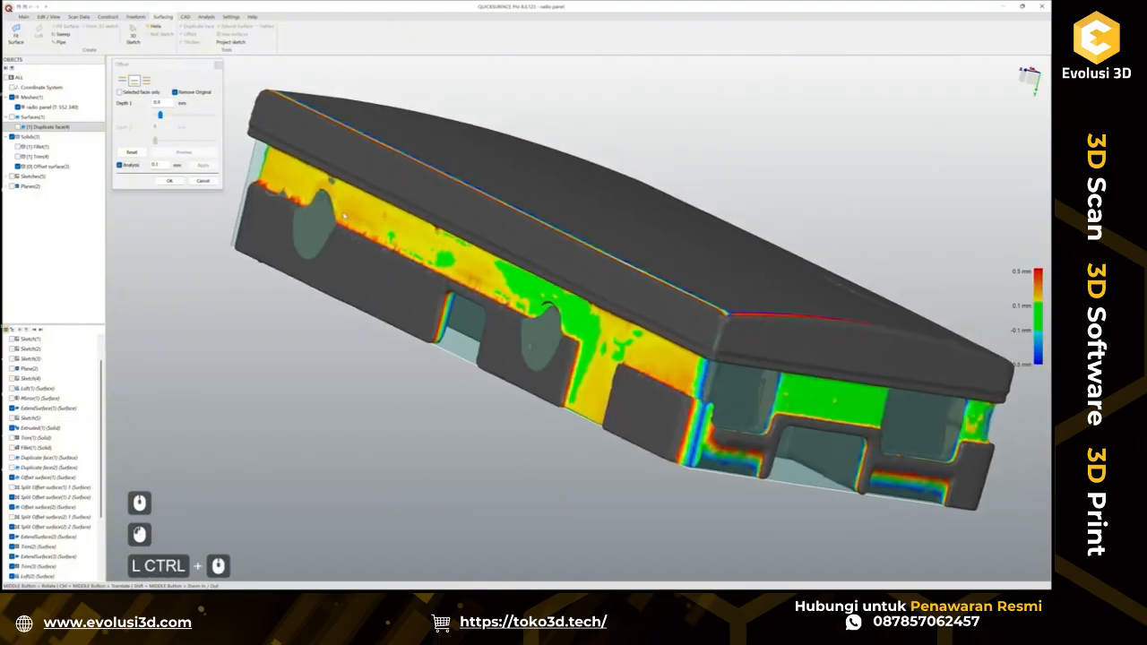
pyautogui.moveTo(384, 286); pyautogui.dragTo(619, 360, button='middle')
pyautogui.keyDown('ctrl'); pyautogui.moveTo(430, 333); pyautogui.dragTo(650, 359, button='middle'); pyautogui.keyUp('ctrl')
pyautogui.moveTo(349, 325); pyautogui.dragTo(541, 318, button='middle')
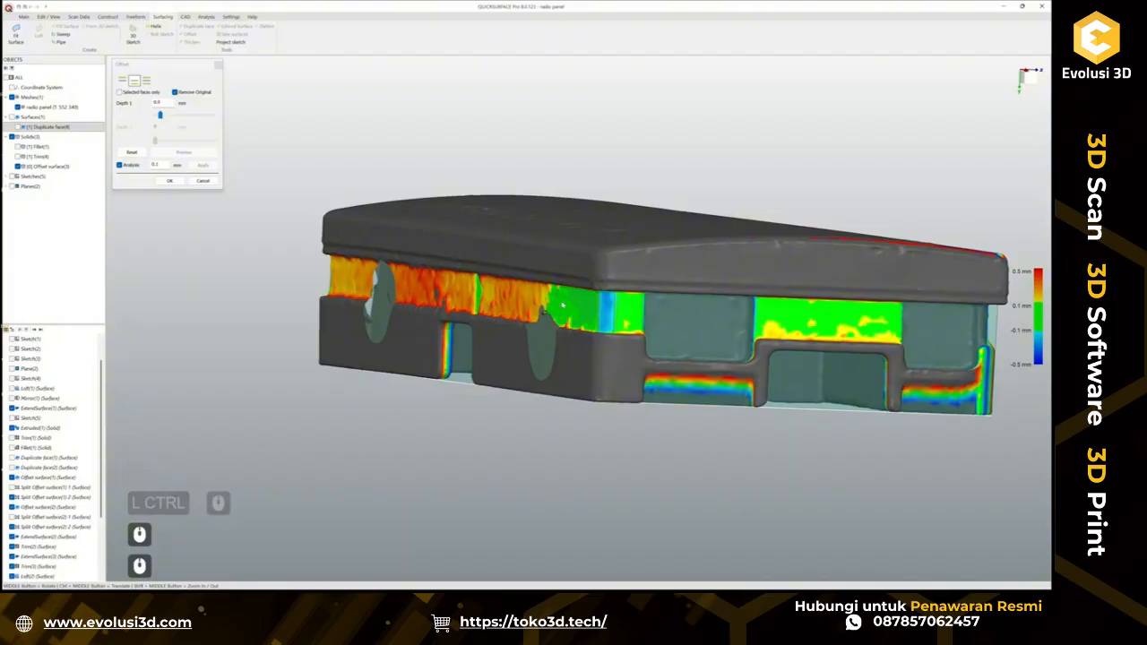
pyautogui.moveTo(581, 309); pyautogui.dragTo(852, 334, button='middle')
pyautogui.moveTo(424, 309); pyautogui.dragTo(695, 369, button='middle')
pyautogui.scroll(-3, 606, 333)
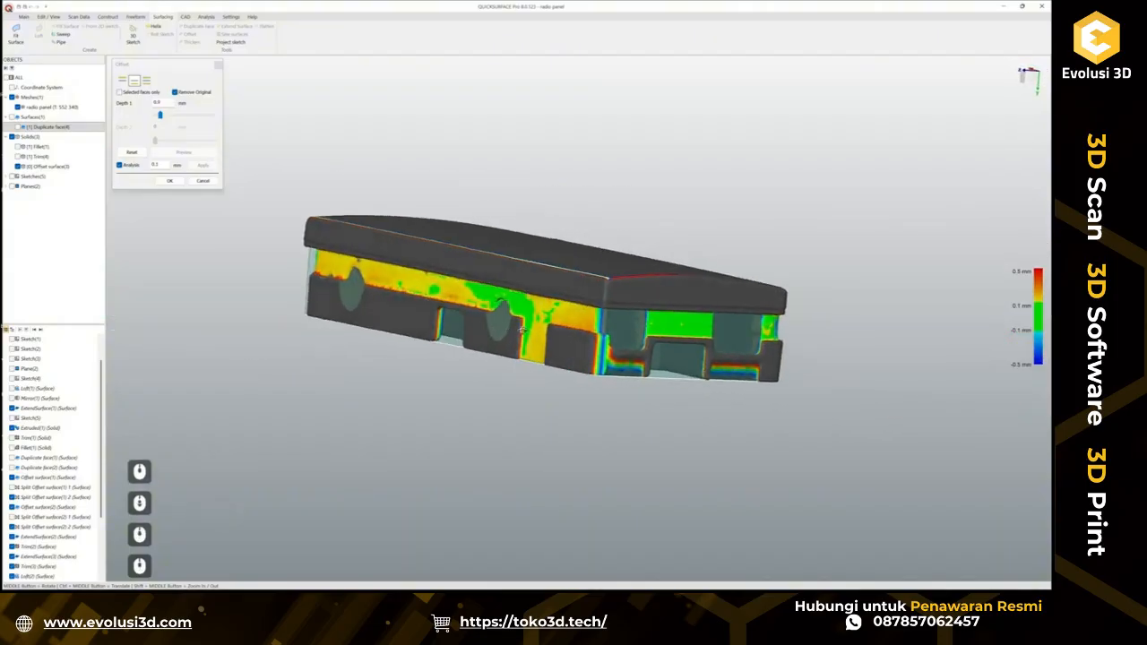
pyautogui.scroll(5, 577, 337)
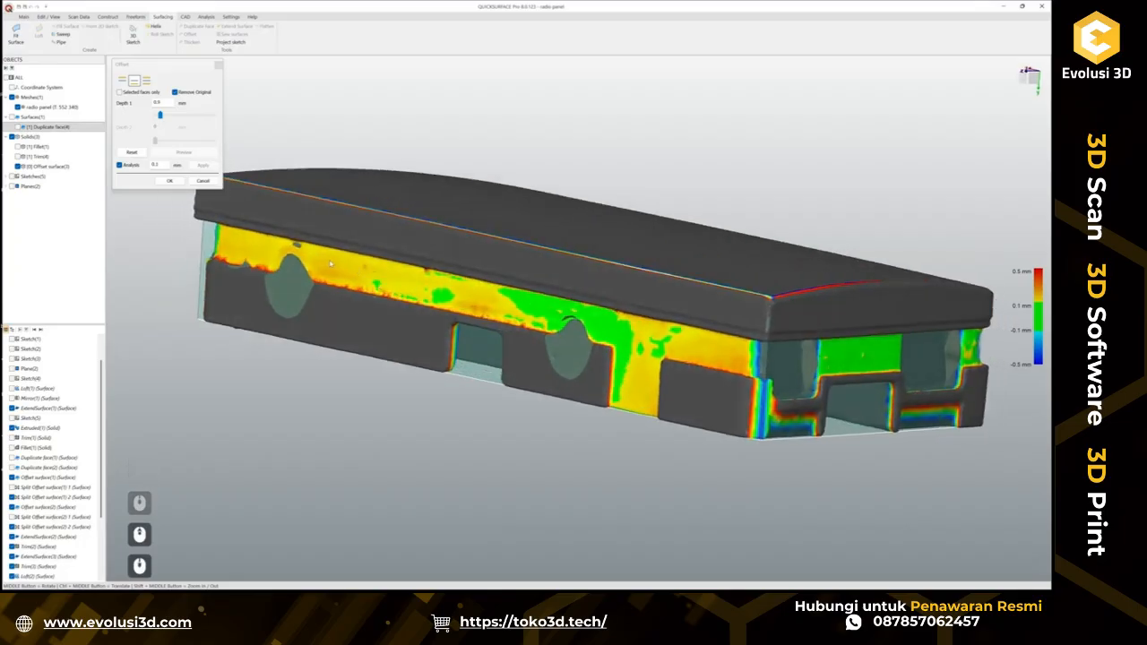
# Set the inward offset depth to 0.8 mm, recheck the deviation on both long sides, and create the offset surface.
pyautogui.click(160, 114)
pyautogui.moveTo(161, 116); pyautogui.dragTo(160, 115)
pyautogui.moveTo(581, 268); pyautogui.dragTo(226, 273, button='middle')
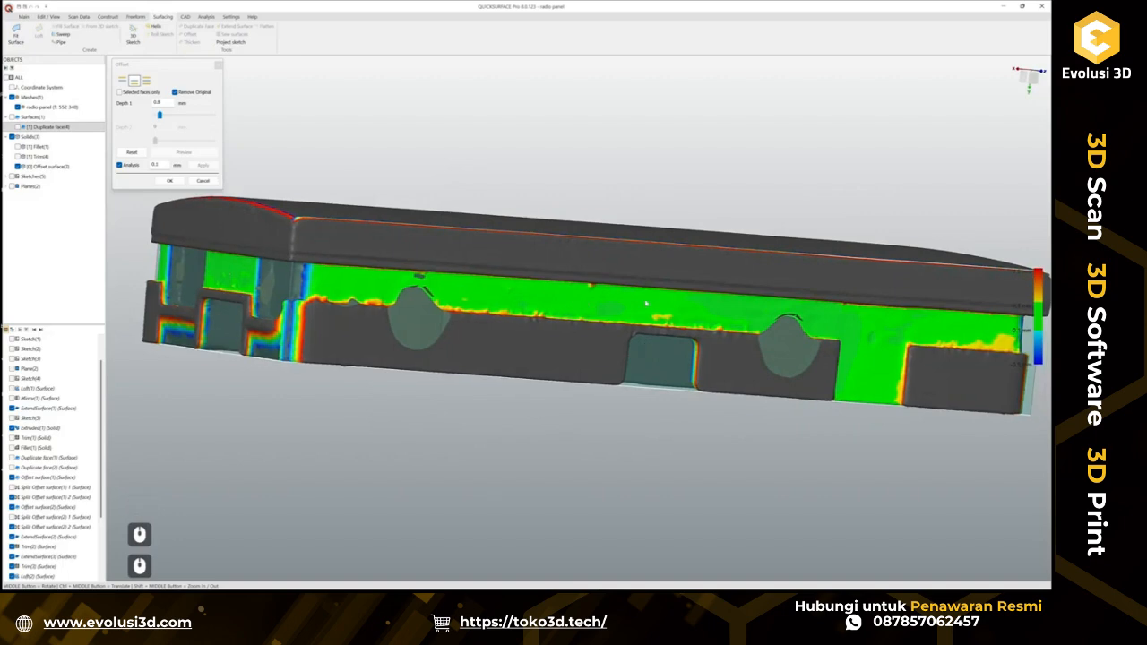
pyautogui.moveTo(615, 302); pyautogui.dragTo(587, 361, button='middle')
pyautogui.scroll(-3, 587, 360)
pyautogui.moveTo(502, 386); pyautogui.dragTo(874, 357, button='middle')
pyautogui.scroll(3, 538, 335)
pyautogui.moveTo(441, 319); pyautogui.dragTo(642, 338, button='middle')
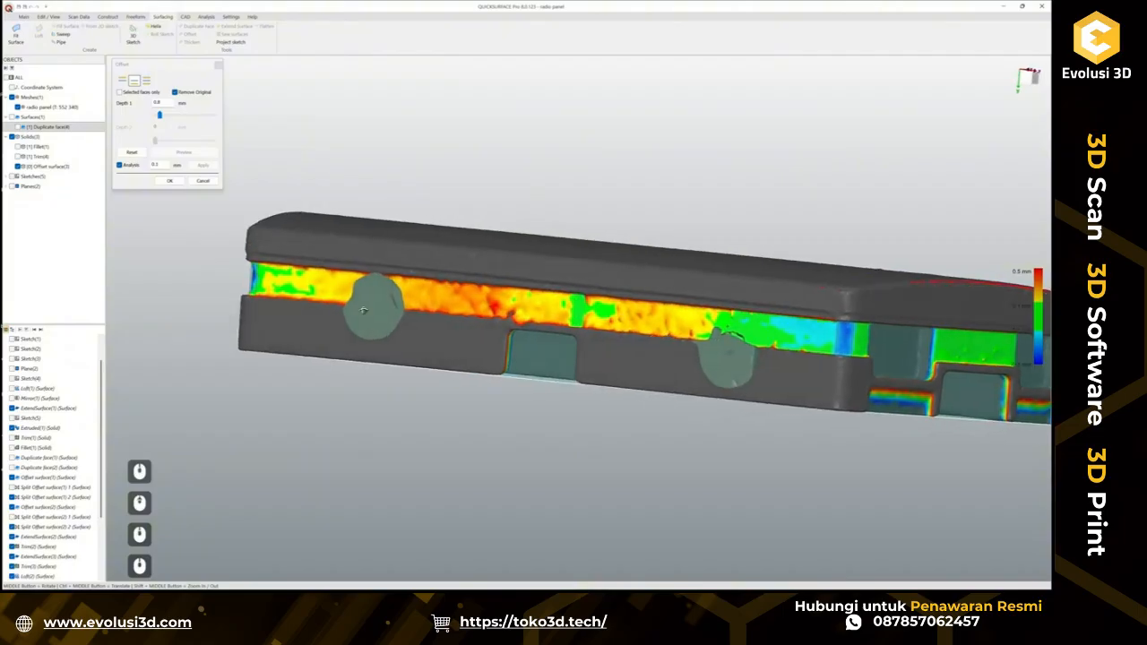
pyautogui.moveTo(363, 311); pyautogui.dragTo(397, 340, button='middle')
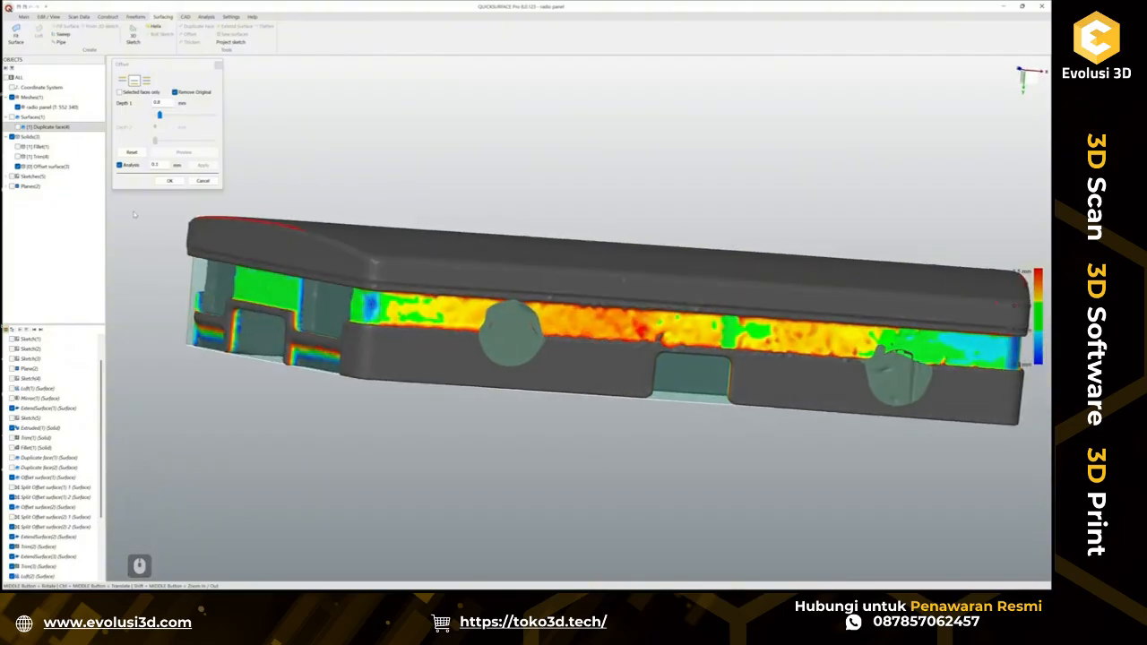
pyautogui.click(170, 181)
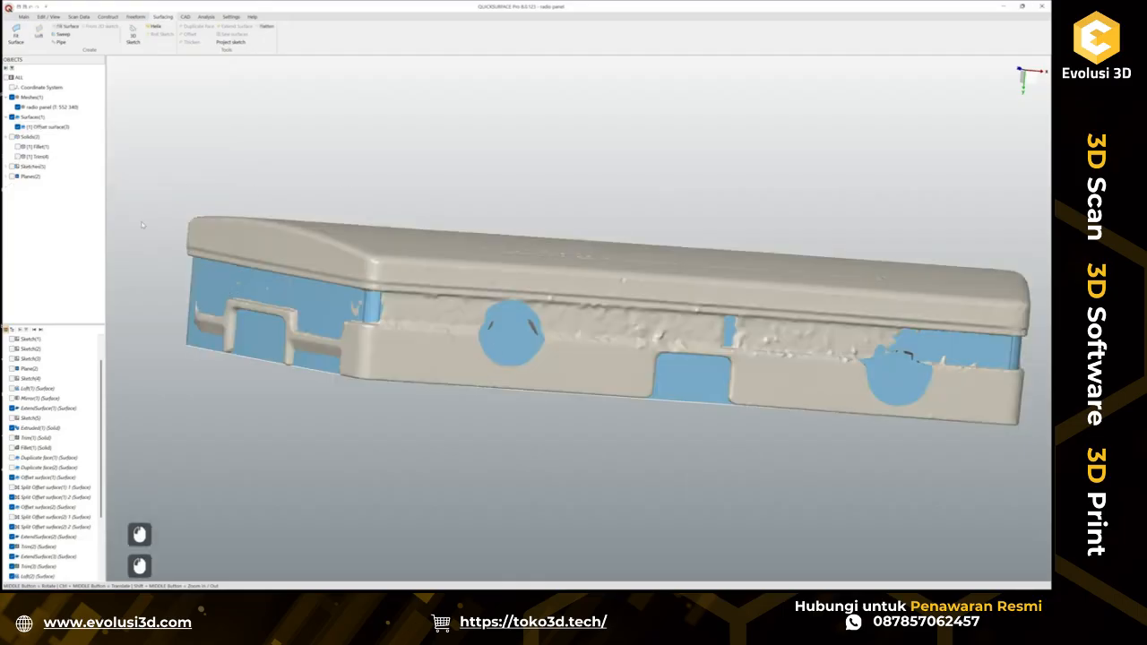
# Hide the scan mesh and delete the two rounded corner faces from the offset surface.
pyautogui.click(17, 107)
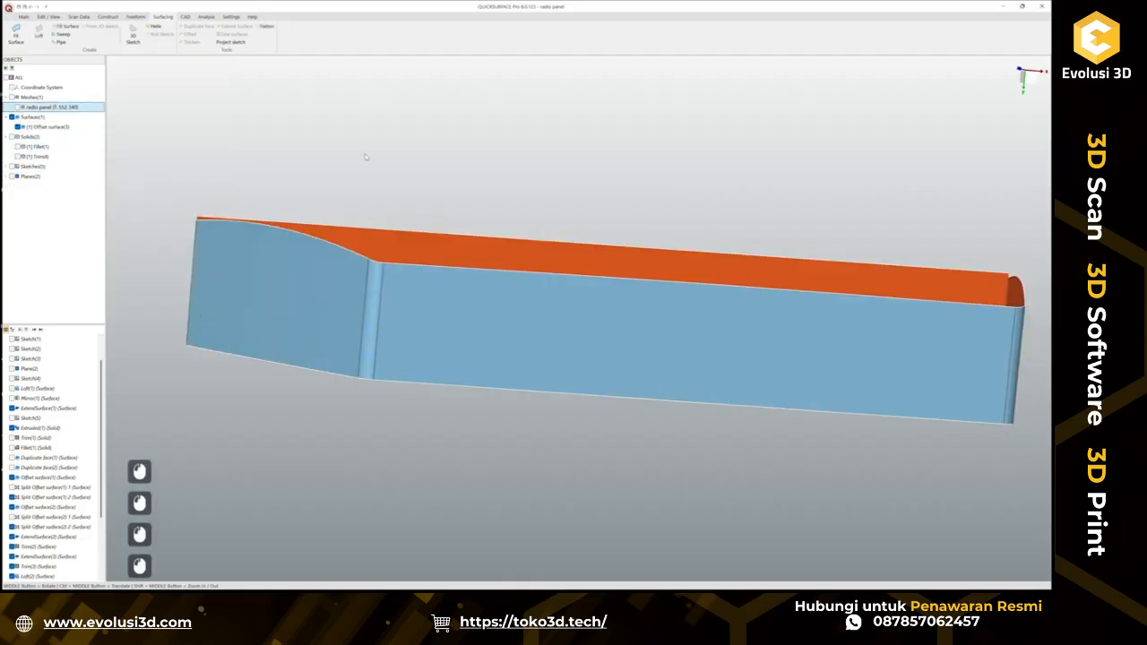
pyautogui.keyDown('ctrl'); pyautogui.click(385, 282); pyautogui.keyUp('ctrl')
pyautogui.keyDown('ctrl'); pyautogui.click(1016, 349); pyautogui.keyUp('ctrl')
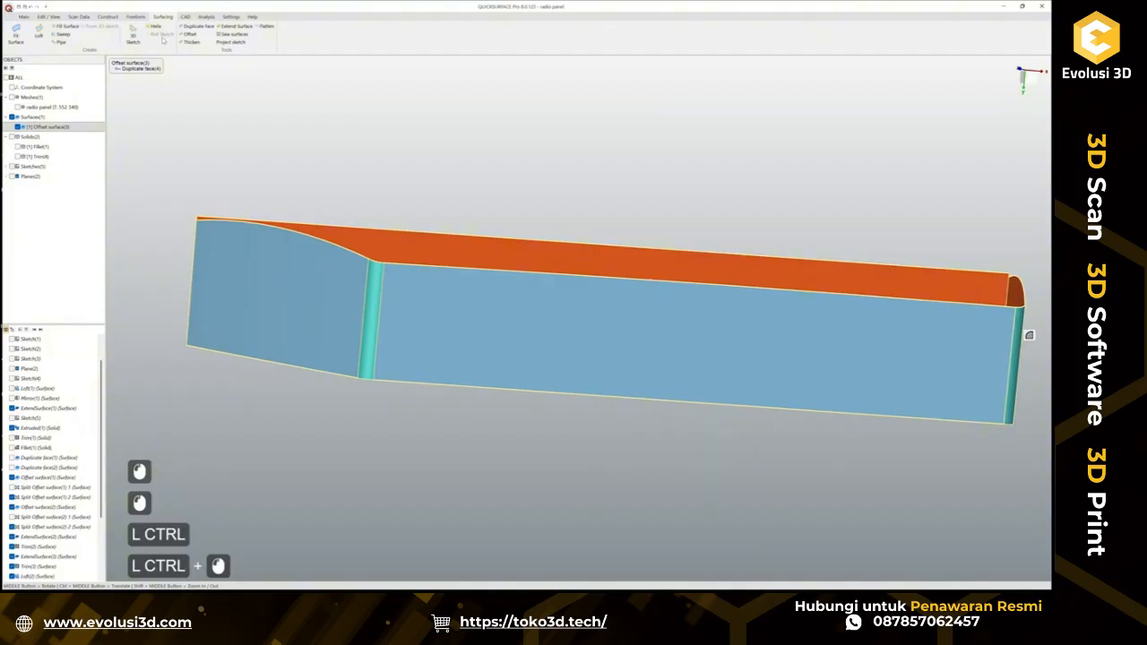
pyautogui.click(185, 17)
pyautogui.click(139, 43)
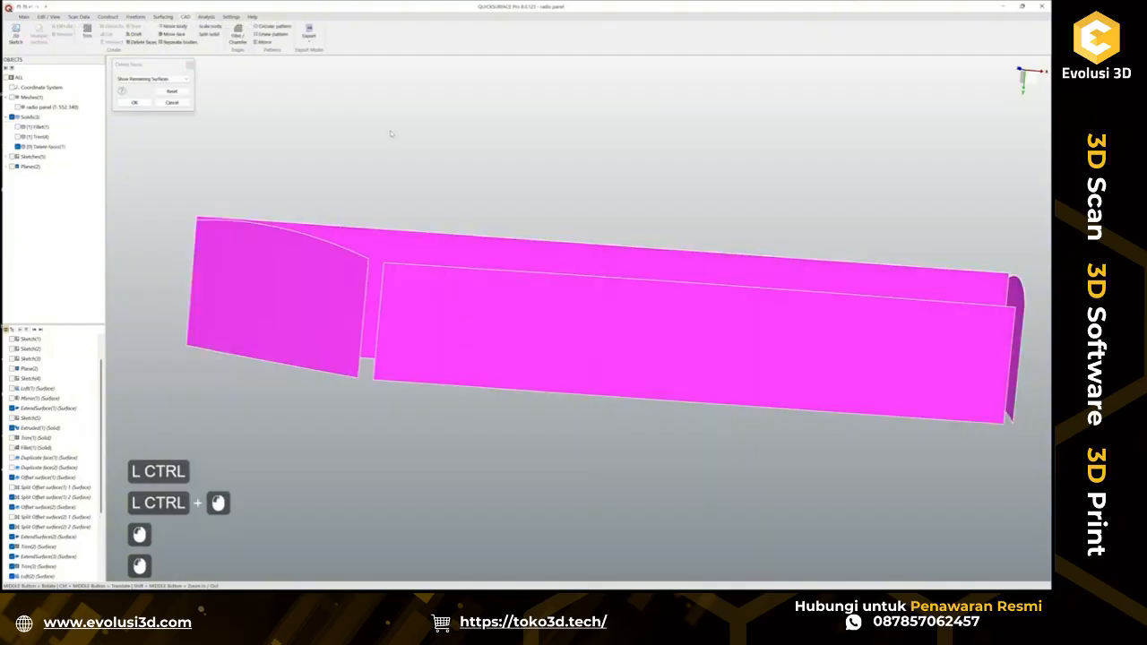
pyautogui.click(417, 161)
pyautogui.click(135, 103)
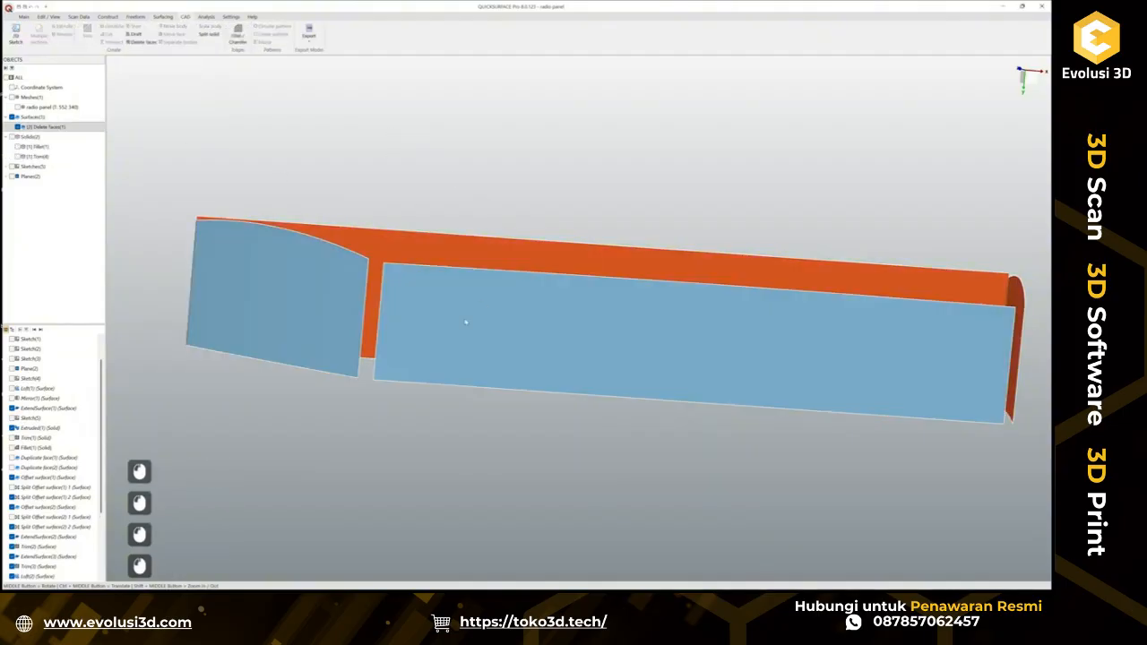
# Extend the facing vertical edges of the front long side and the adjoining end face with the Natural type until the faces cross.
pyautogui.click(162, 17)
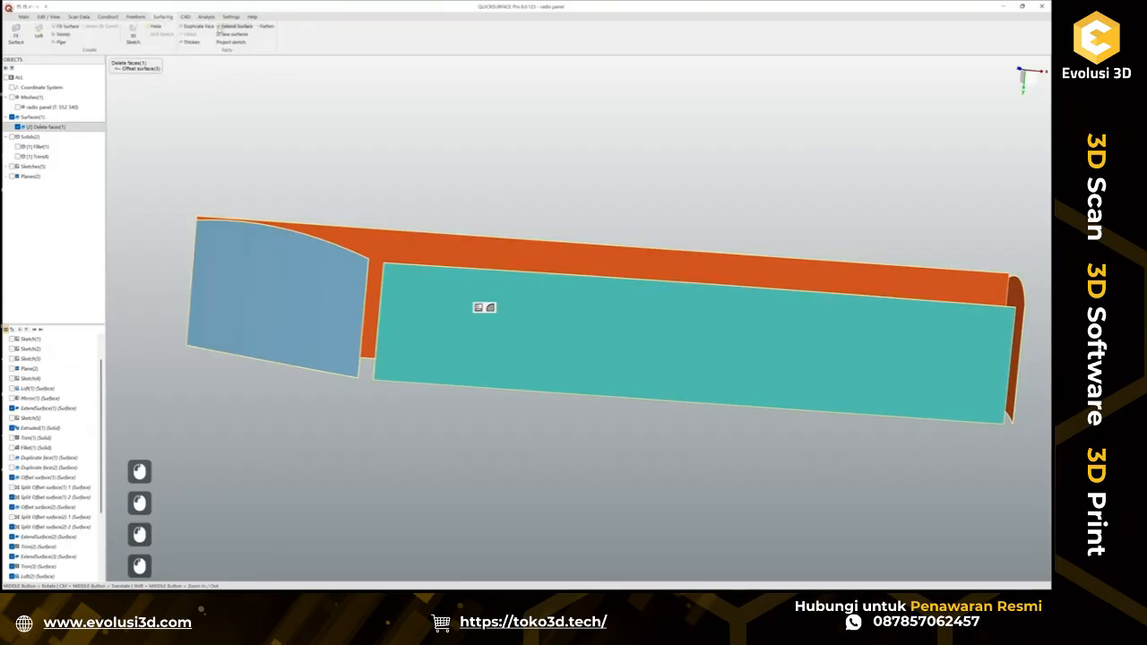
pyautogui.click(231, 26)
pyautogui.click(381, 308)
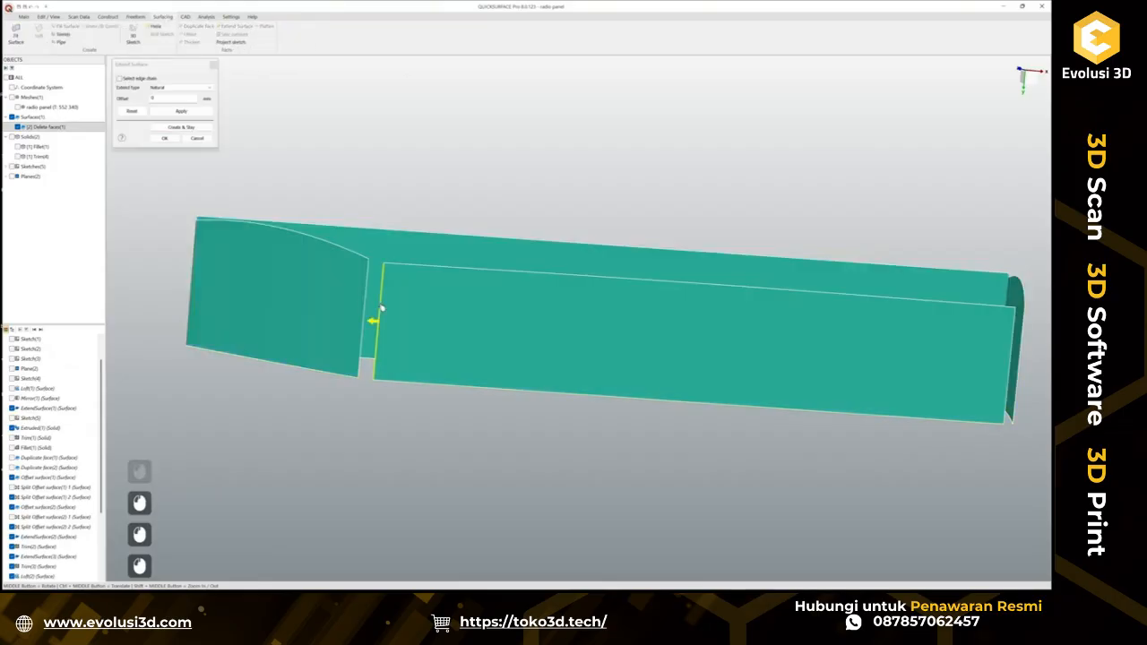
pyautogui.moveTo(396, 288); pyautogui.dragTo(381, 472, button='middle')
pyautogui.moveTo(378, 463)
pyautogui.mouseDown()
pyautogui.moveTo(389, 468)
pyautogui.moveTo(380, 461)
pyautogui.mouseUp()
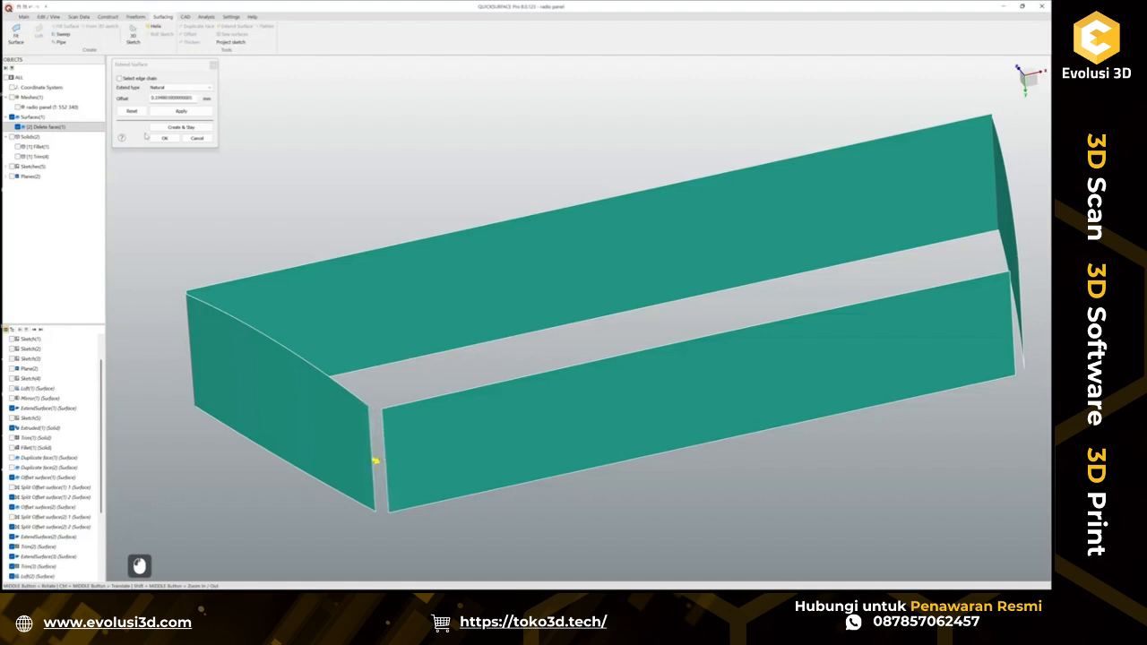
pyautogui.click(137, 113)
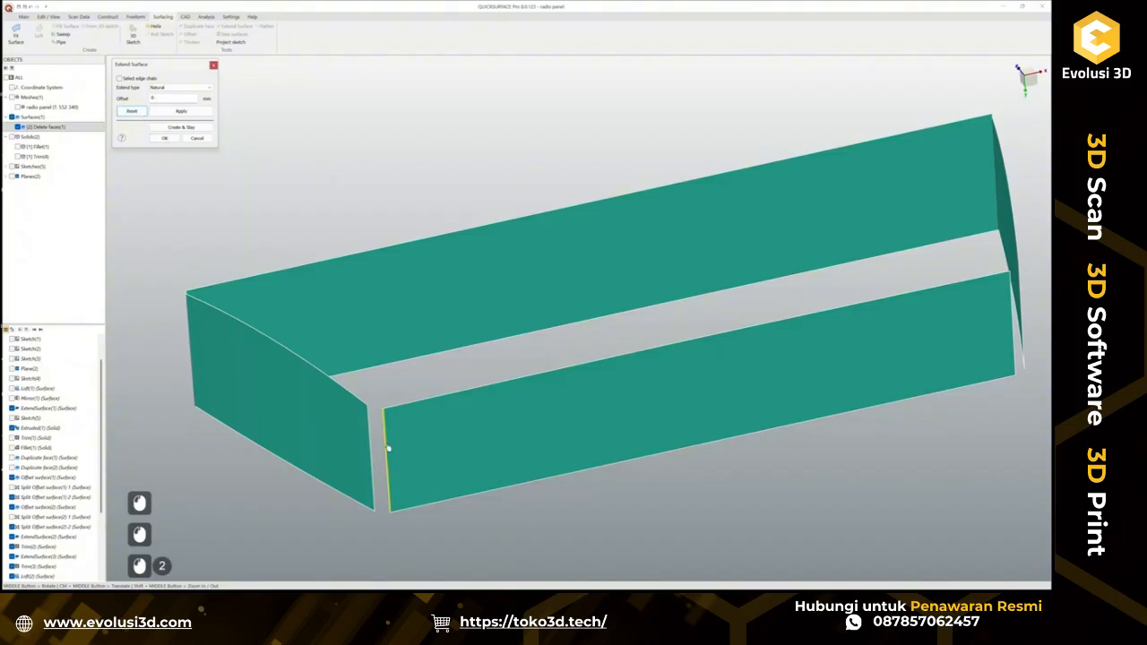
pyautogui.click(386, 455)
pyautogui.moveTo(381, 463); pyautogui.dragTo(357, 469)
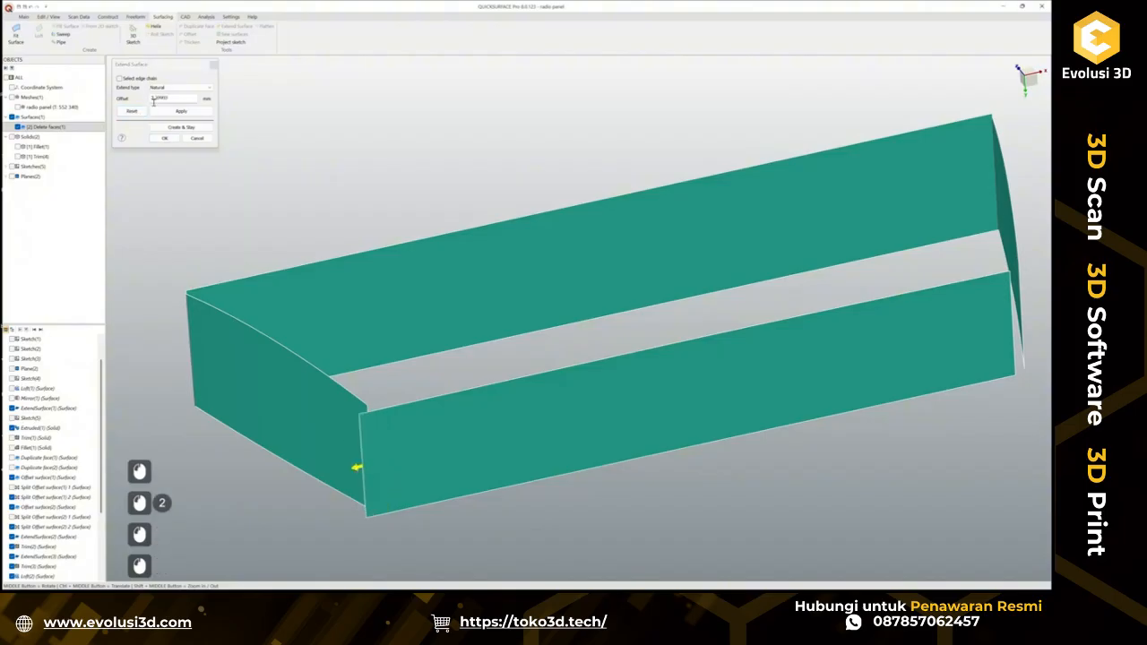
pyautogui.click(178, 127)
pyautogui.click(376, 457)
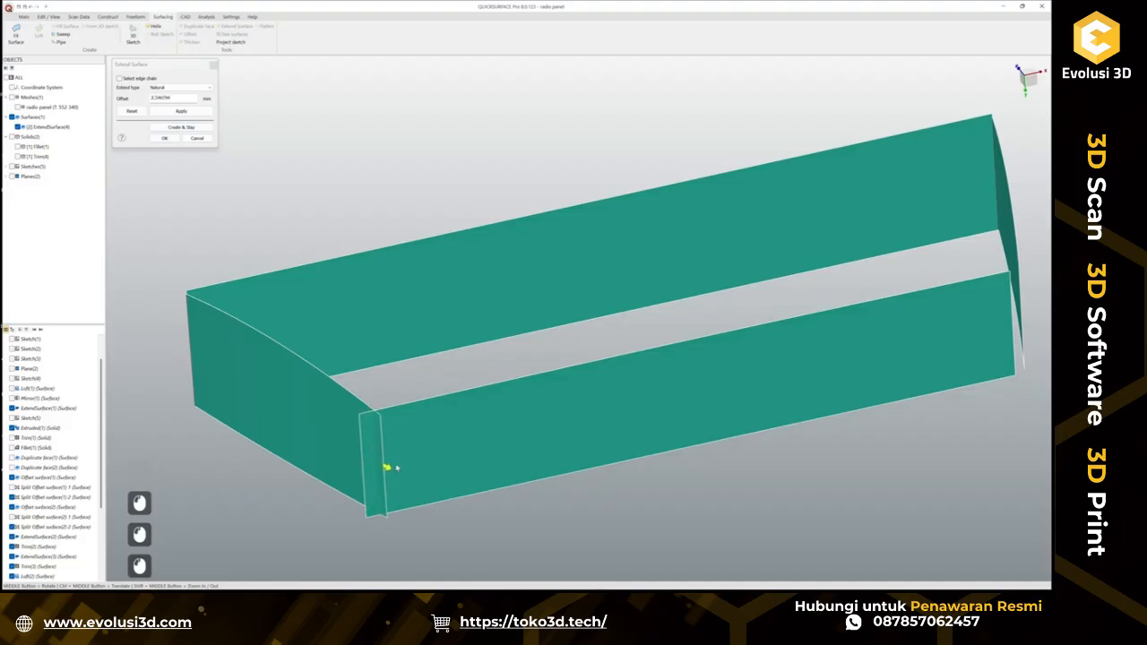
pyautogui.click(179, 127)
pyautogui.keyDown('ctrl'); pyautogui.moveTo(827, 313); pyautogui.dragTo(485, 309, button='middle'); pyautogui.keyUp('ctrl')
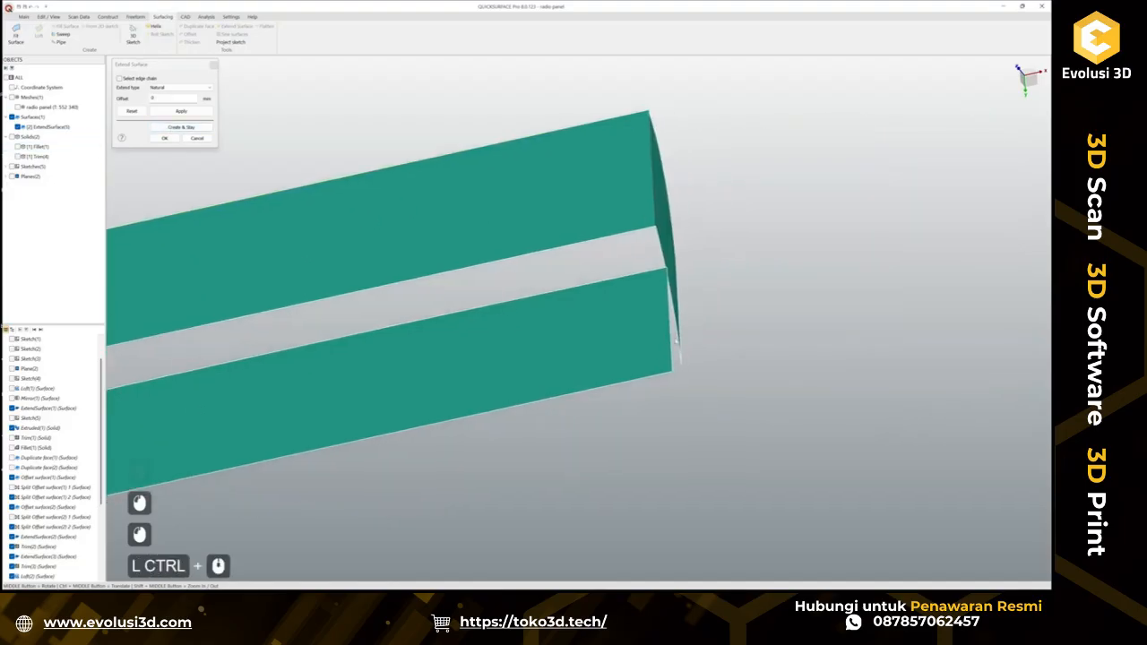
pyautogui.click(677, 319)
pyautogui.click(673, 328)
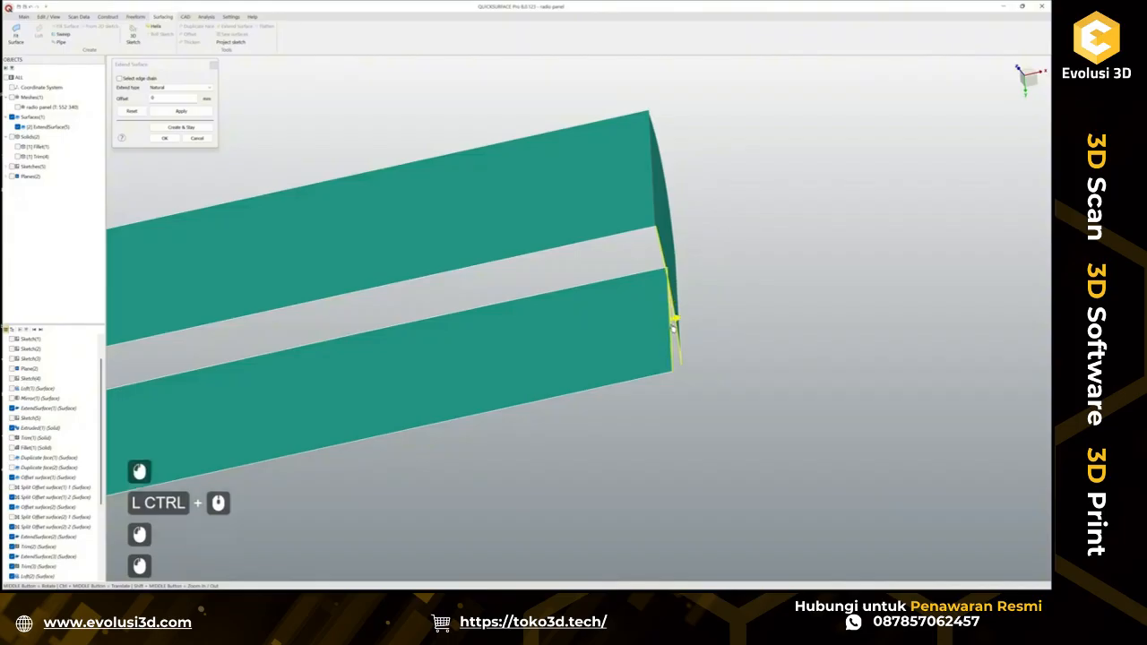
pyautogui.moveTo(677, 321); pyautogui.dragTo(765, 300)
pyautogui.moveTo(581, 348); pyautogui.dragTo(355, 189, button='middle')
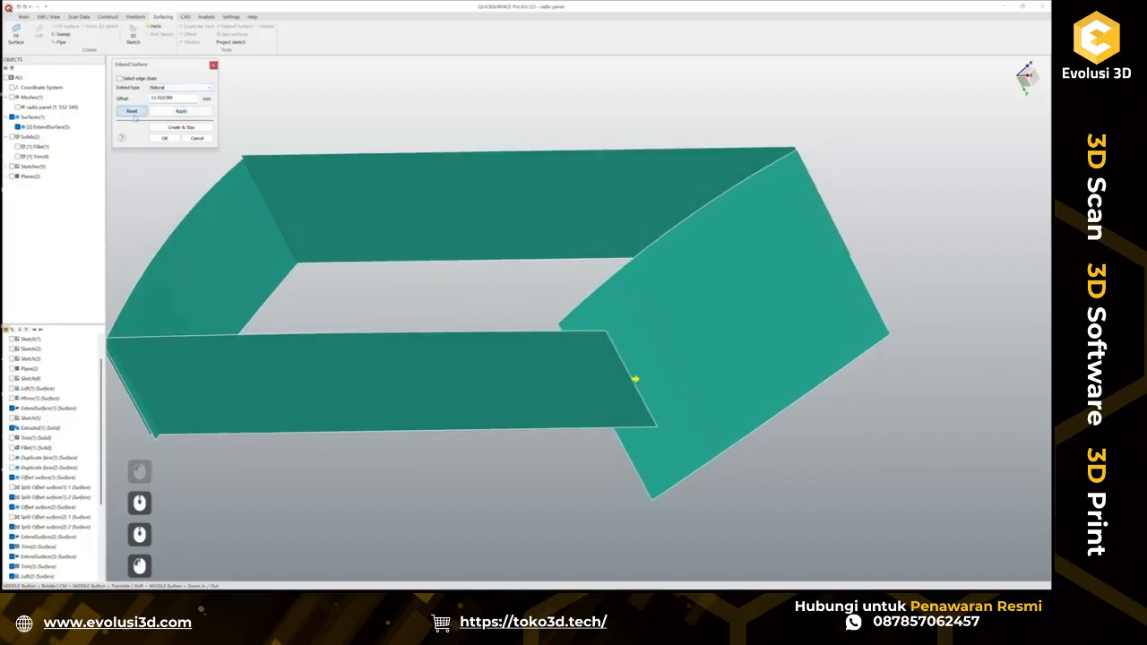
pyautogui.click(134, 111)
pyautogui.click(139, 110)
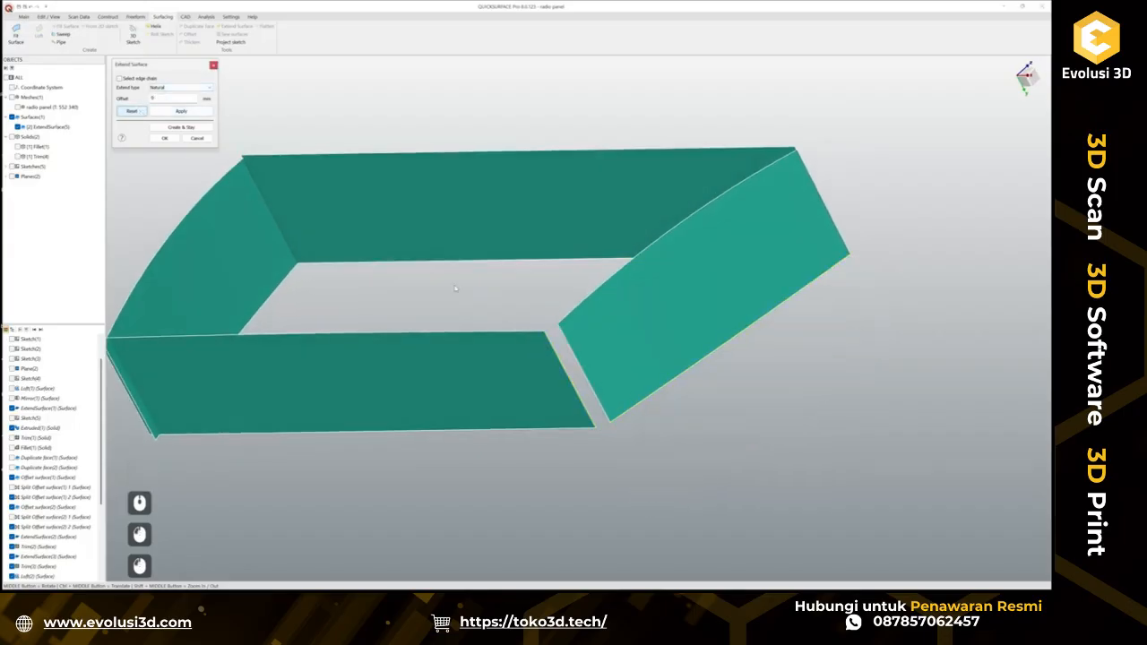
# Extend the facing vertical edges at the remaining open front corner with the Natural type until the faces cross, and create the extension.
pyautogui.click(552, 349)
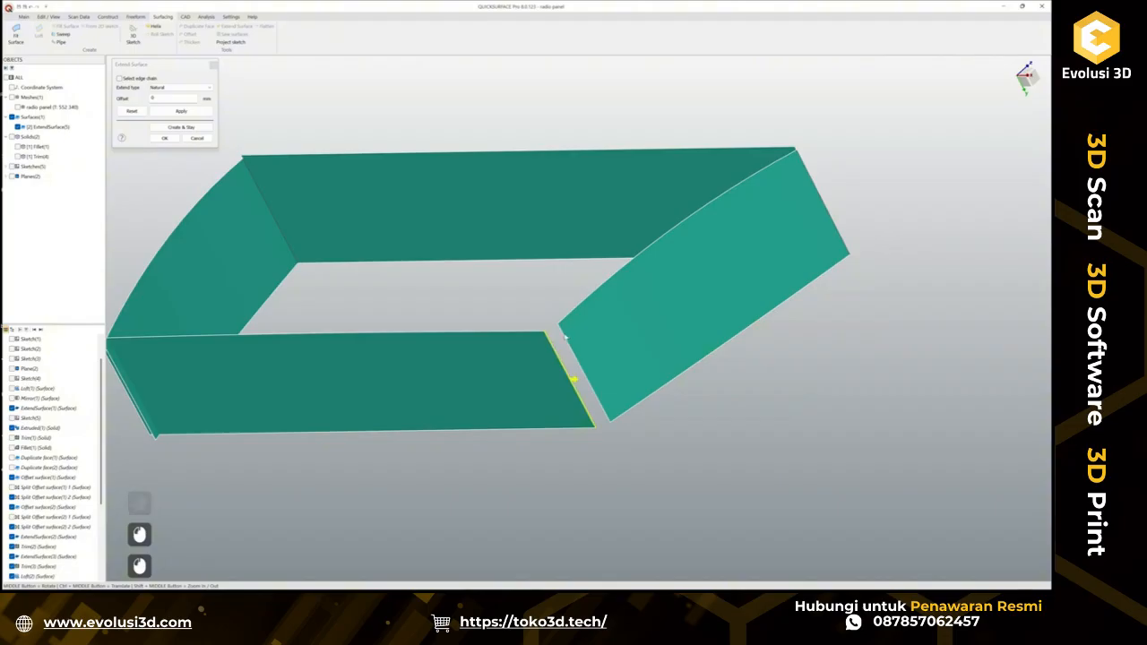
pyautogui.moveTo(581, 381); pyautogui.dragTo(538, 404)
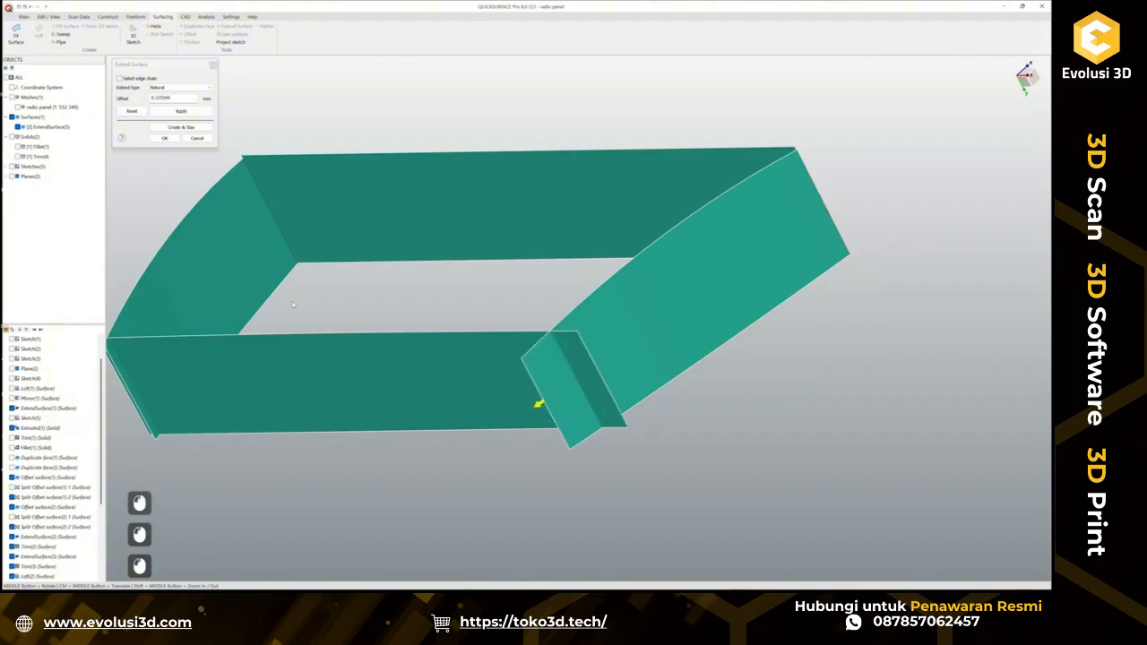
pyautogui.click(165, 139)
# Separate the extended surface into its individual surface bodies.
pyautogui.click(54, 126)
pyautogui.rightClick(64, 131)
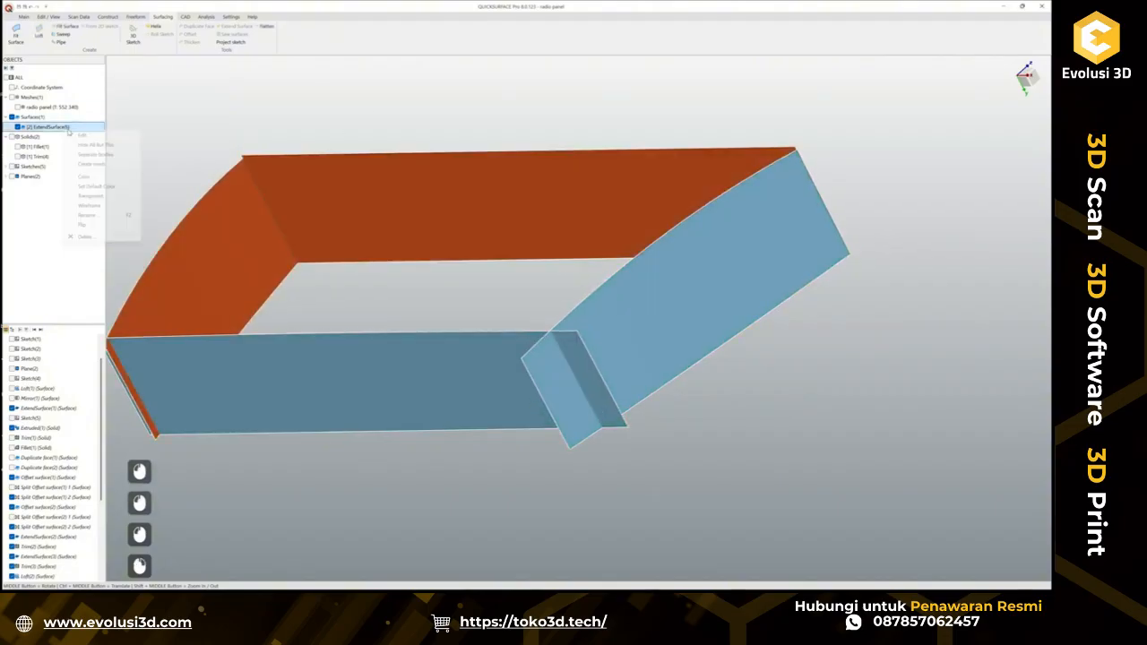
pyautogui.click(94, 154)
pyautogui.scroll(-2, 315, 116)
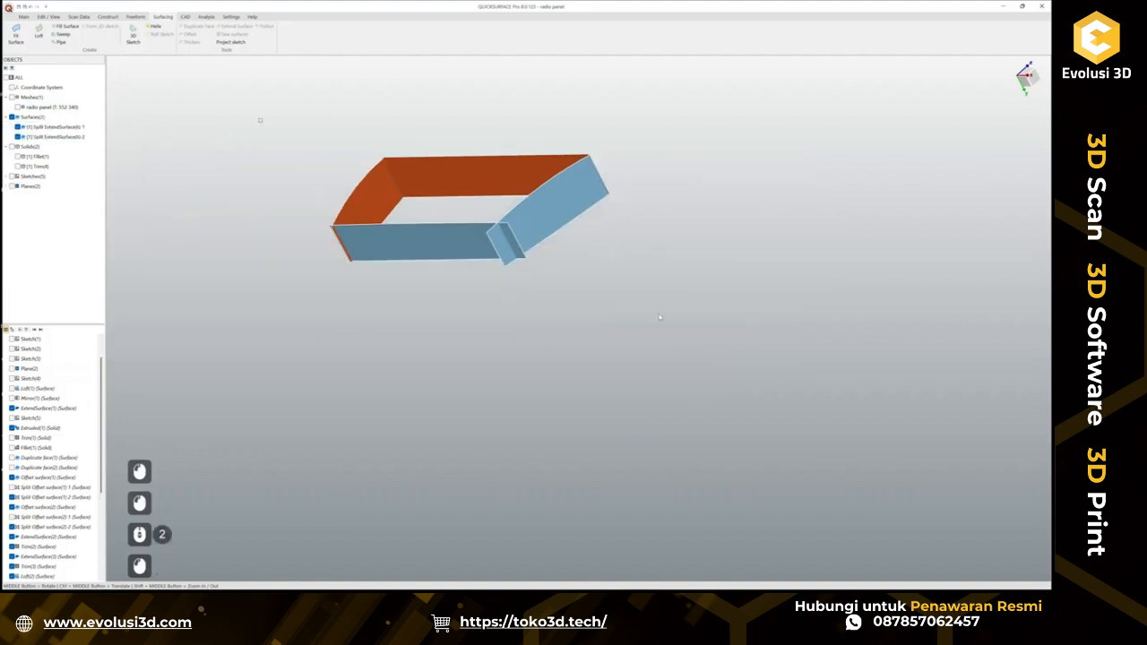
# Trim the two surfaces against each other, removing the overhanging ends at both front corners to leave sharp intersections.
pyautogui.click(703, 306)
pyautogui.scroll(3, 531, 260)
pyautogui.click(535, 276)
pyautogui.click(562, 268)
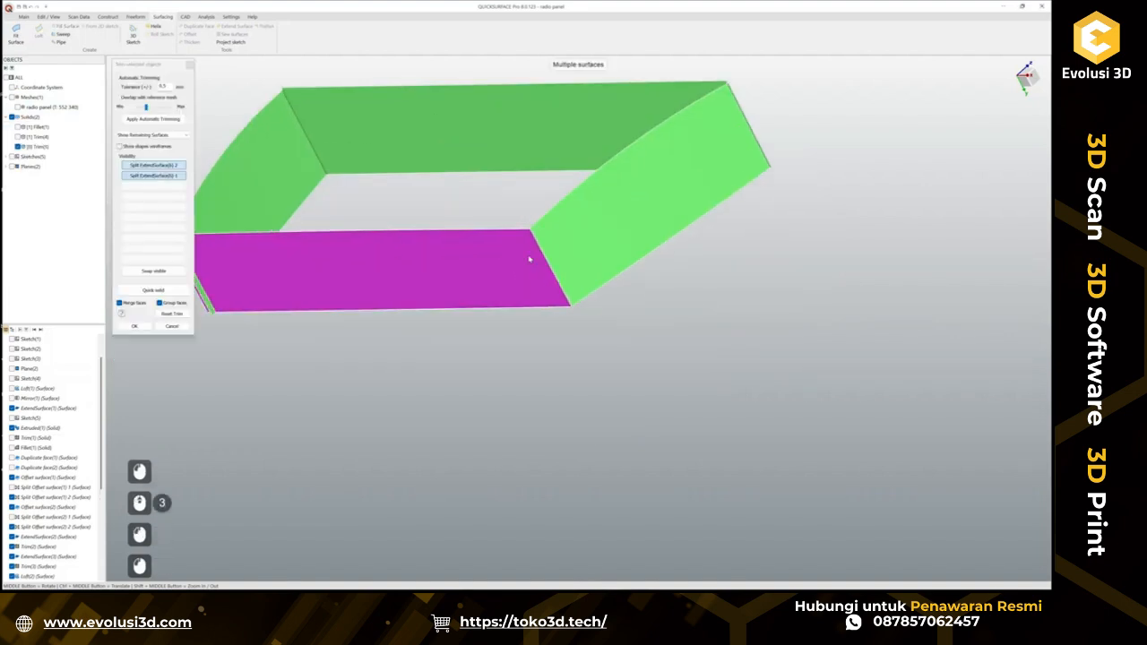
pyautogui.keyDown('ctrl'); pyautogui.moveTo(302, 270); pyautogui.dragTo(389, 281, button='middle'); pyautogui.keyUp('ctrl')
pyautogui.scroll(3, 328, 256)
pyautogui.click(318, 259)
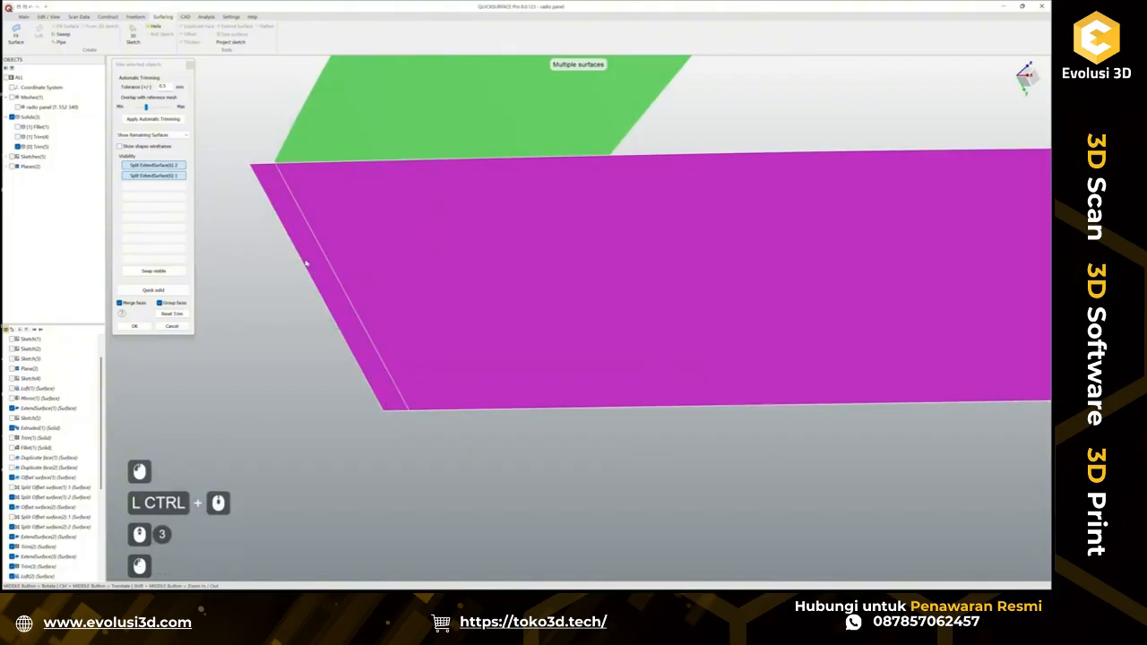
pyautogui.click(308, 259)
pyautogui.click(134, 326)
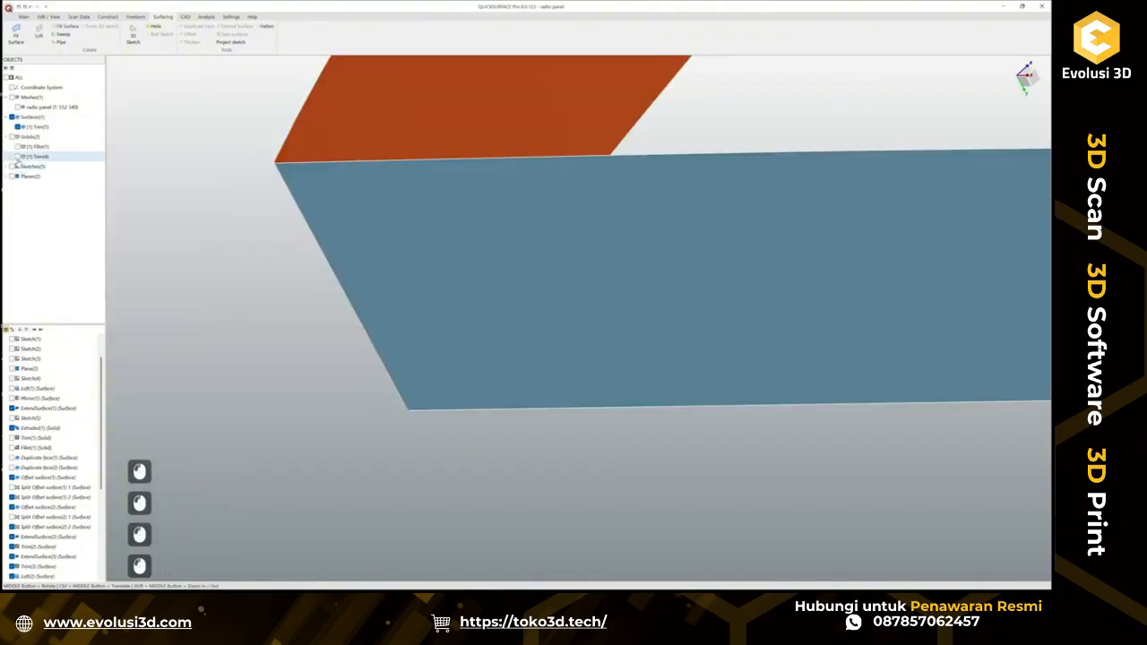
# Show the scan mesh and start a circular fillet on the front long side's two vertical corner edges, enlarging the radius to follow the scan.
pyautogui.click(16, 108)
pyautogui.scroll(-2, 228, 219)
pyautogui.keyDown('ctrl'); pyautogui.moveTo(795, 165); pyautogui.dragTo(725, 204, button='middle'); pyautogui.keyUp('ctrl')
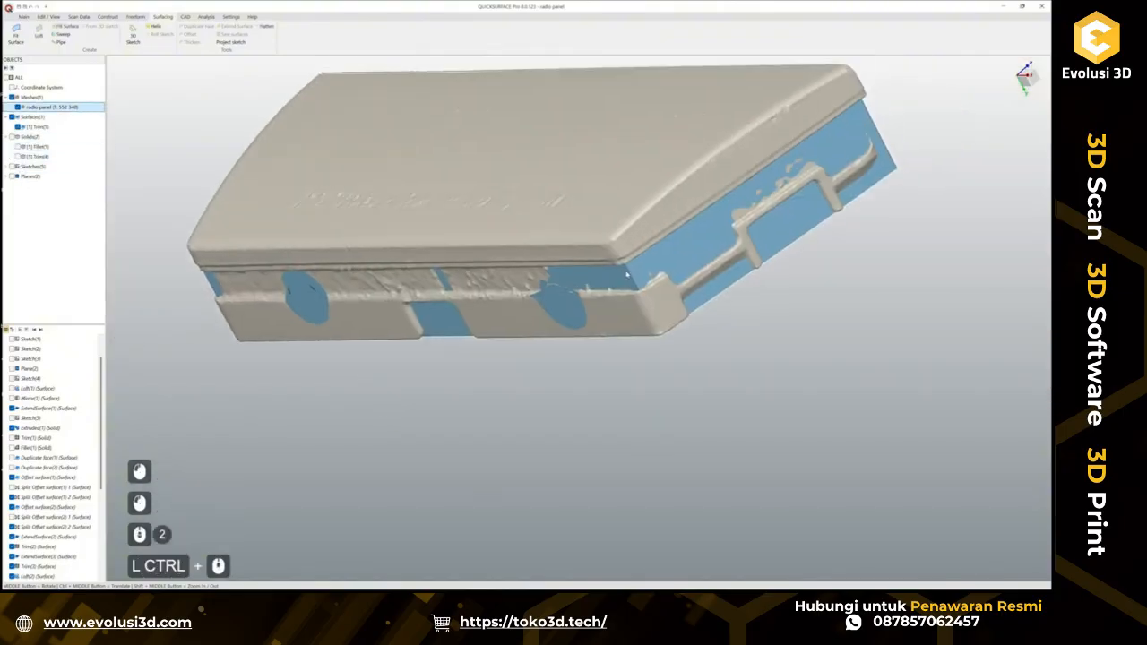
pyautogui.scroll(1, 681, 242)
pyautogui.click(678, 261)
pyautogui.click(703, 249)
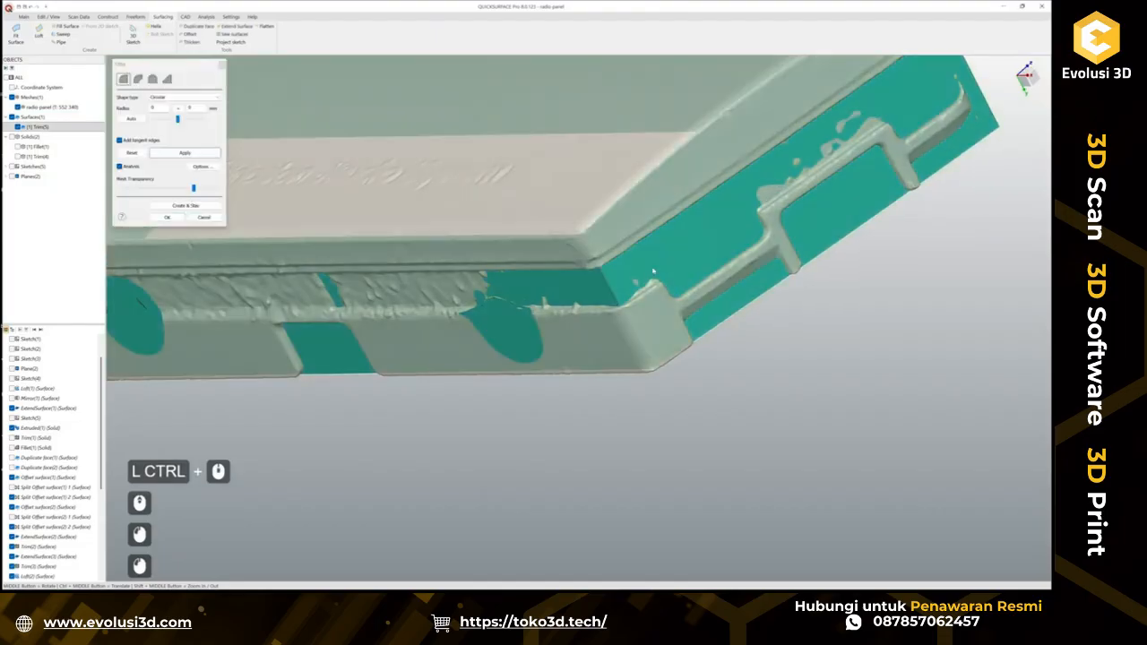
pyautogui.click(611, 288)
pyautogui.moveTo(416, 316); pyautogui.dragTo(858, 333, button='middle')
pyautogui.keyDown('ctrl'); pyautogui.moveTo(153, 309); pyautogui.dragTo(475, 326, button='middle'); pyautogui.keyUp('ctrl')
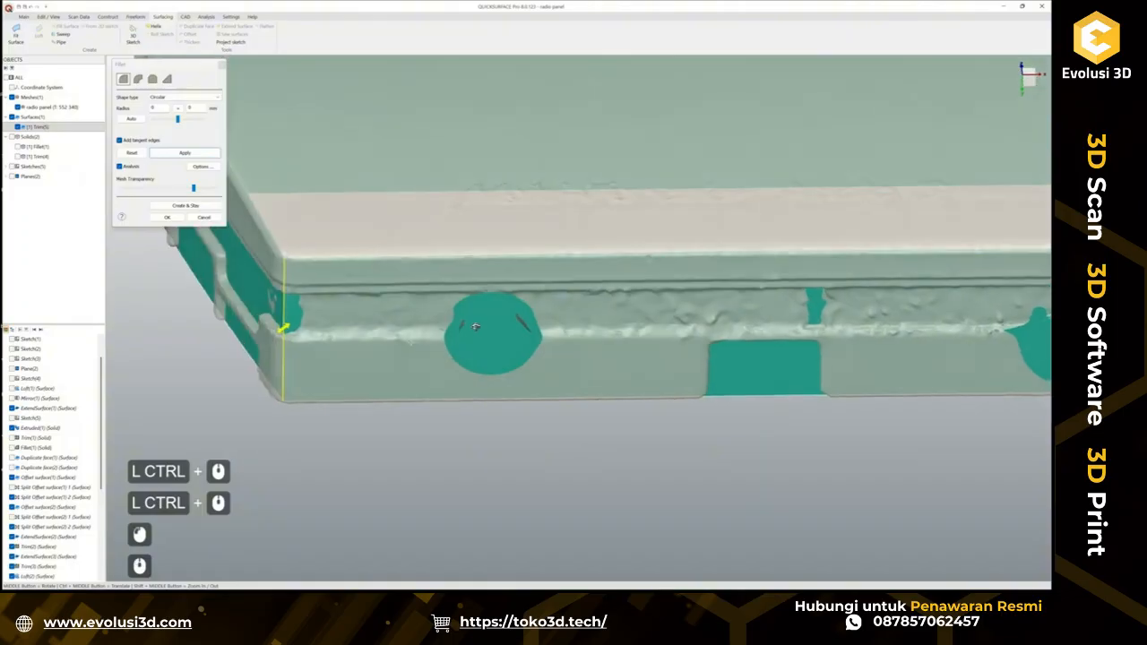
pyautogui.moveTo(288, 329); pyautogui.dragTo(313, 316)
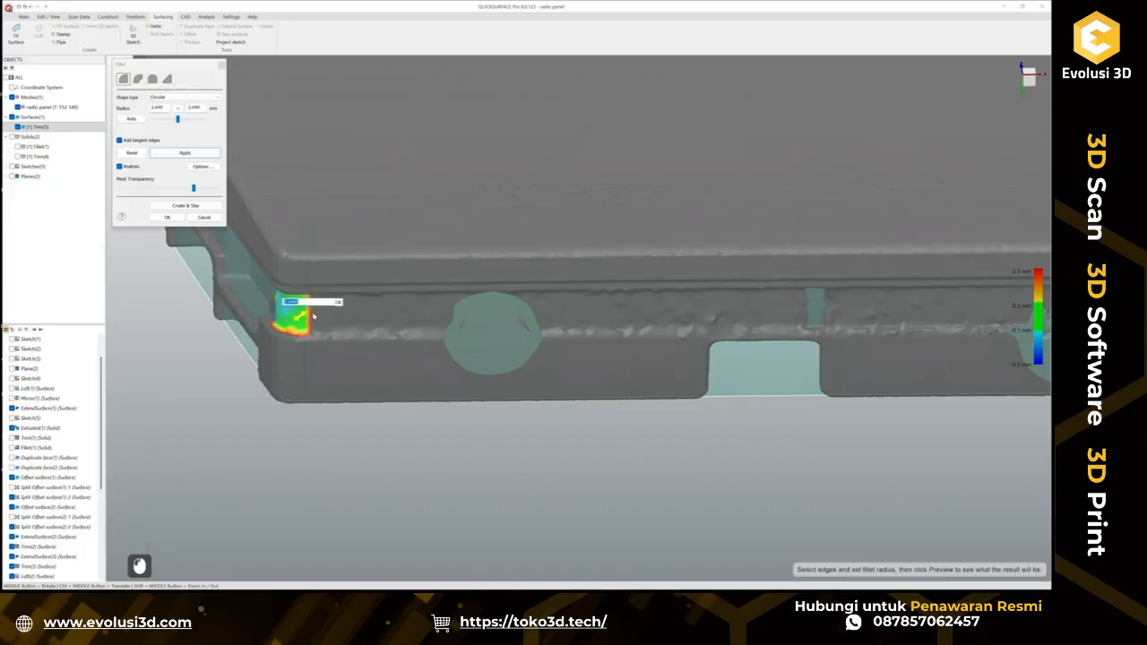
# Examine the deviation at both front corners, set the fillet radius to 3 mm, and create the fillet.
pyautogui.scroll(-3, 462, 338)
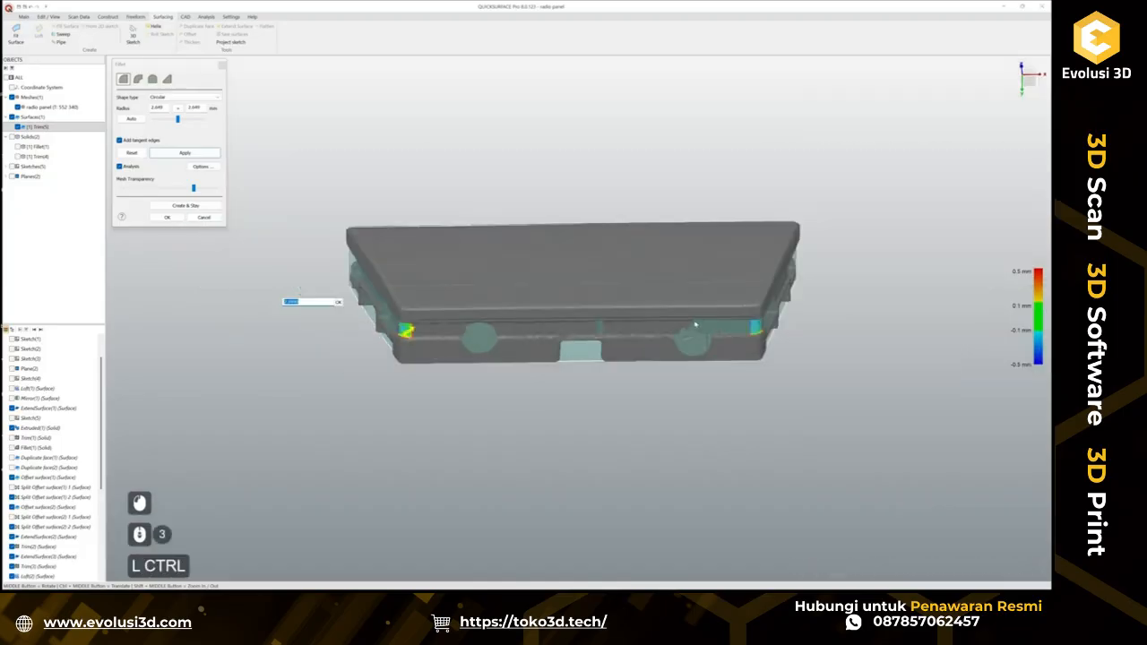
pyautogui.keyDown('ctrl'); pyautogui.moveTo(751, 319); pyautogui.dragTo(671, 347, button='middle'); pyautogui.keyUp('ctrl')
pyautogui.scroll(2, 670, 346)
pyautogui.scroll(2, 671, 346)
pyautogui.scroll(-2, 593, 375)
pyautogui.keyDown('ctrl'); pyautogui.moveTo(477, 355); pyautogui.dragTo(522, 356, button='middle'); pyautogui.keyUp('ctrl')
pyautogui.scroll(1, 332, 381)
pyautogui.click(204, 377)
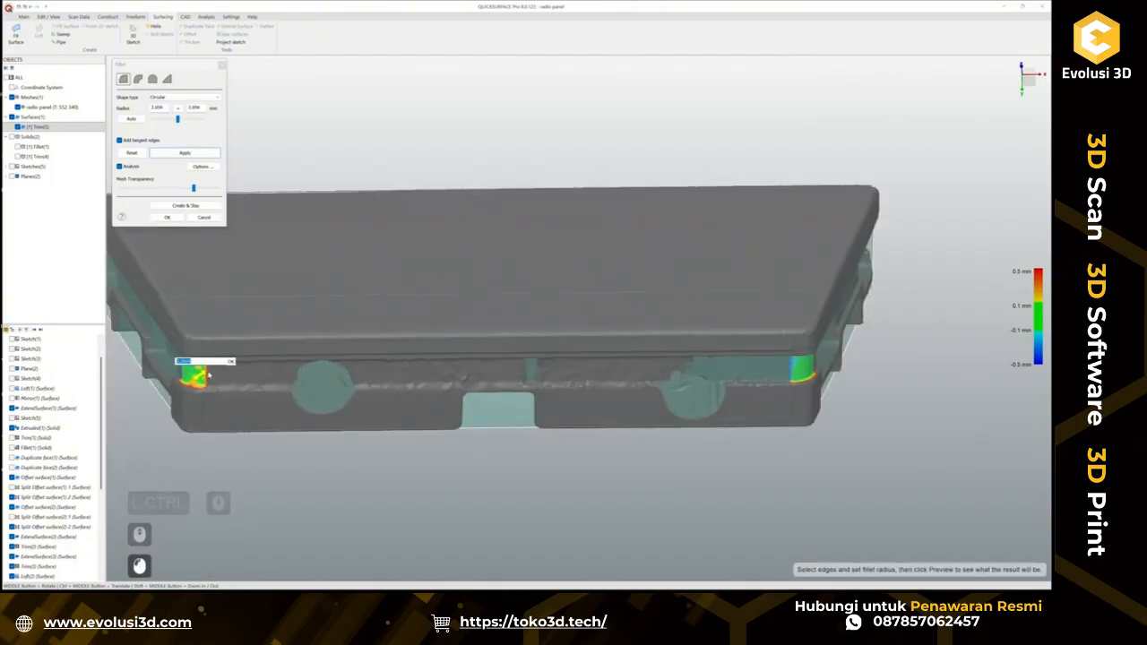
pyautogui.write('3')
pyautogui.press('Return')
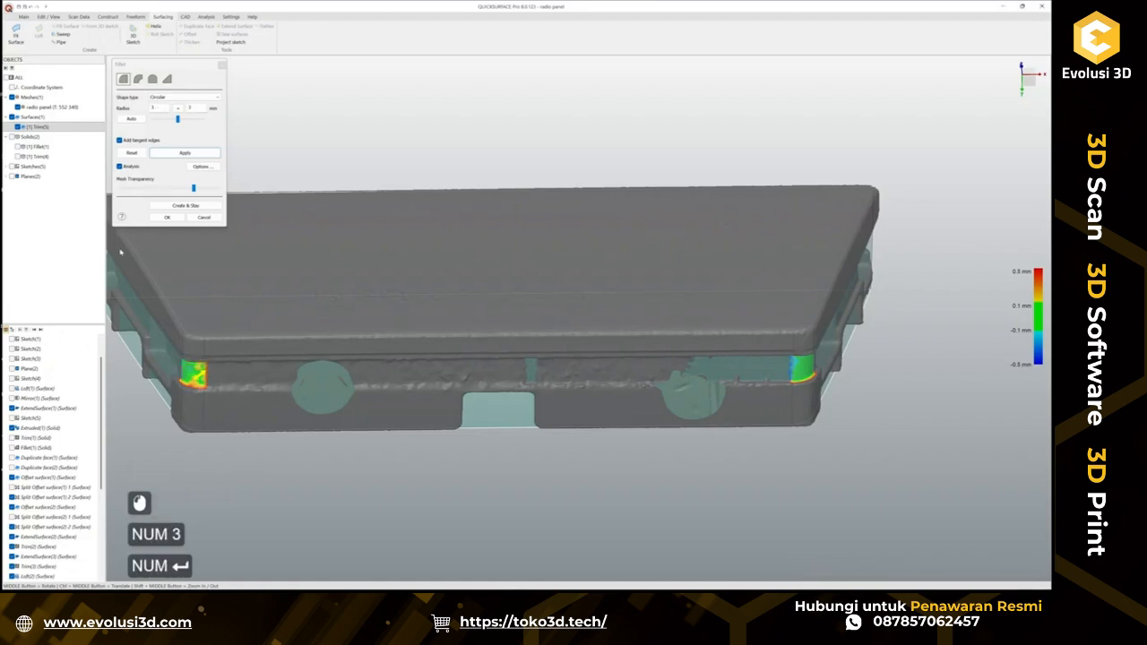
pyautogui.click(164, 218)
# Compare the filleted surface with the scan, then hide it and examine the scan's recessed walls and corners from several sides.
pyautogui.scroll(-4, 336, 381)
pyautogui.keyDown('ctrl'); pyautogui.moveTo(344, 389); pyautogui.dragTo(510, 394, button='middle'); pyautogui.keyUp('ctrl')
pyautogui.moveTo(592, 412); pyautogui.dragTo(512, 376, button='middle')
pyautogui.moveTo(512, 377); pyautogui.dragTo(484, 337, button='middle')
pyautogui.scroll(2, 792, 325)
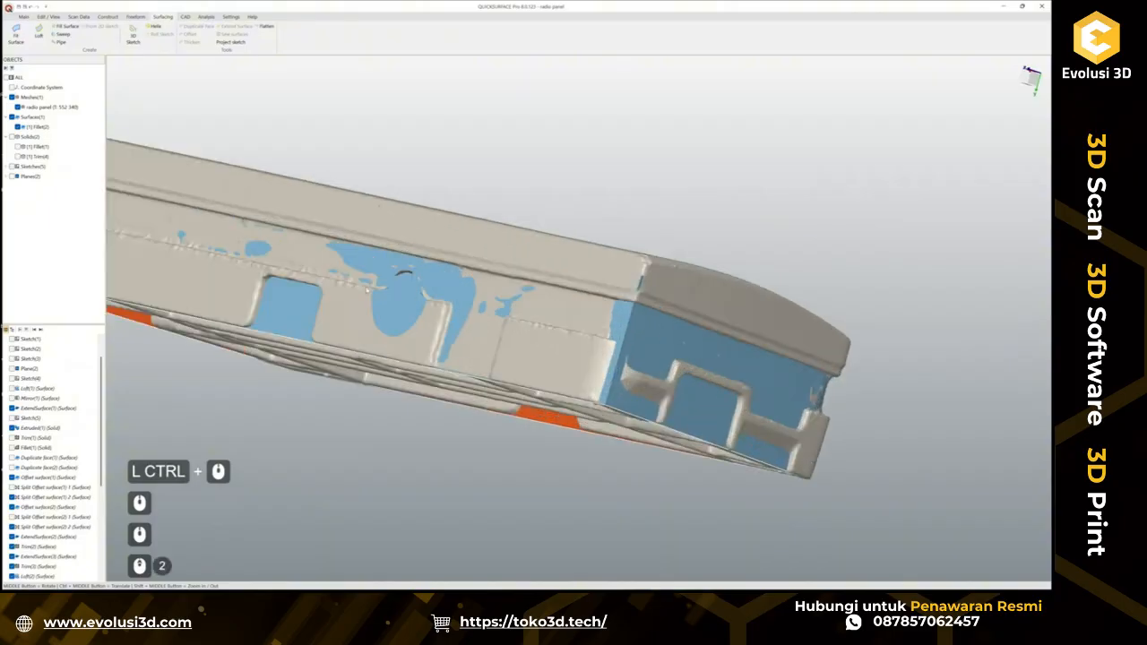
pyautogui.moveTo(793, 326); pyautogui.dragTo(782, 357, button='middle')
pyautogui.click(18, 127)
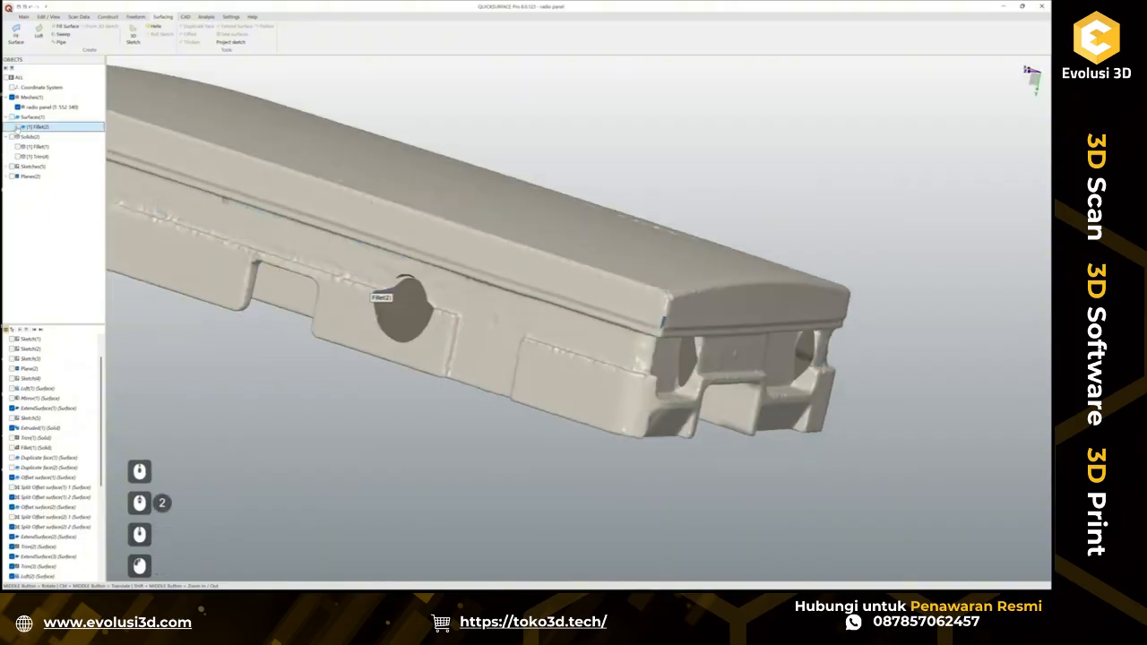
pyautogui.scroll(2, 603, 291)
pyautogui.moveTo(603, 293); pyautogui.dragTo(786, 364, button='middle')
pyautogui.scroll(-2, 786, 364)
pyautogui.keyDown('ctrl'); pyautogui.moveTo(402, 370); pyautogui.dragTo(664, 399, button='middle'); pyautogui.keyUp('ctrl')
pyautogui.keyDown('ctrl'); pyautogui.moveTo(364, 339); pyautogui.dragTo(428, 346, button='middle'); pyautogui.keyUp('ctrl')
pyautogui.scroll(3, 381, 314)
pyautogui.moveTo(376, 314); pyautogui.dragTo(346, 421, button='middle')
pyautogui.scroll(-2, 378, 386)
pyautogui.scroll(1, 345, 421)
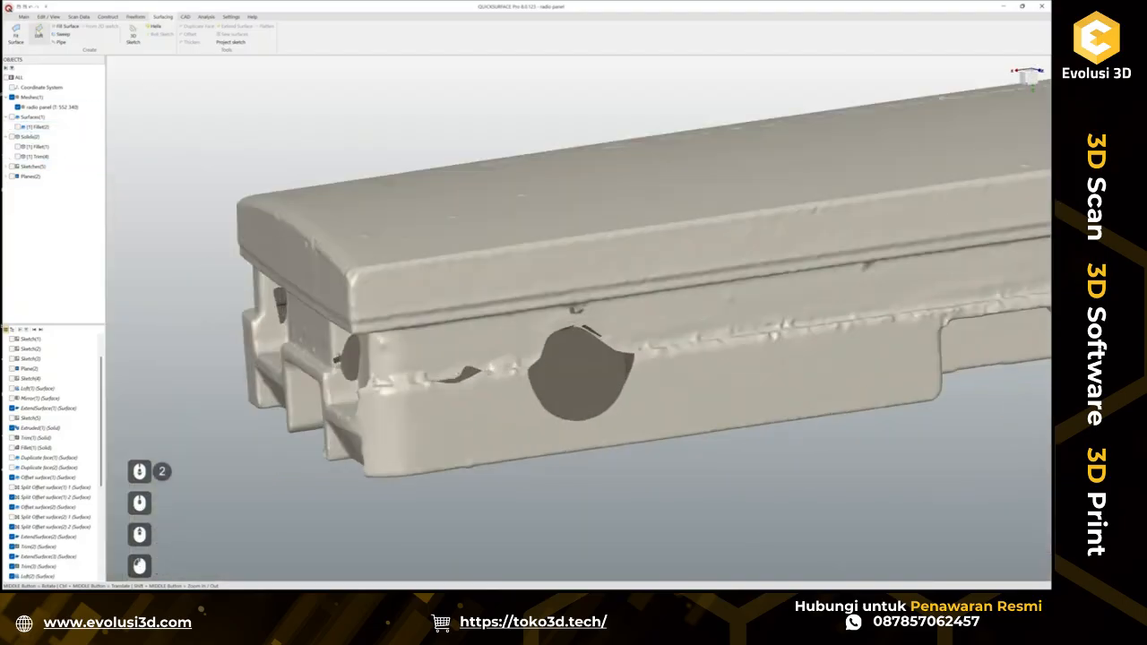
# Create a sketch for an extruded surface on a horizontal section plane moved to the scan's recess just below the upper lip.
pyautogui.click(24, 16)
pyautogui.click(215, 38)
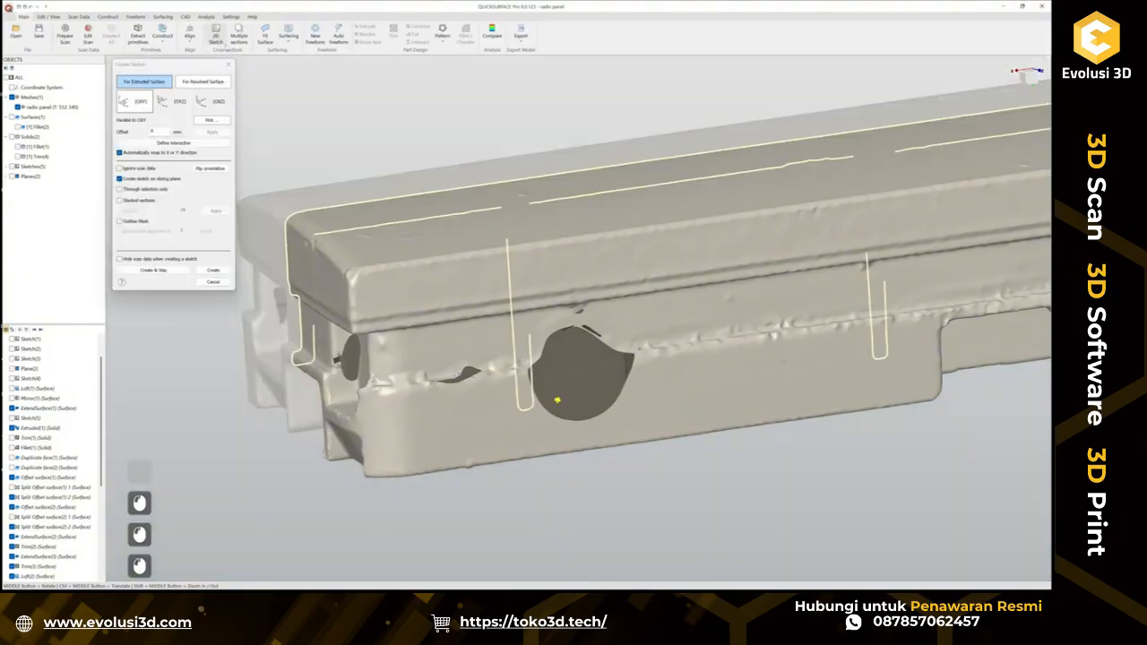
pyautogui.click(223, 107)
pyautogui.moveTo(554, 463); pyautogui.dragTo(576, 353)
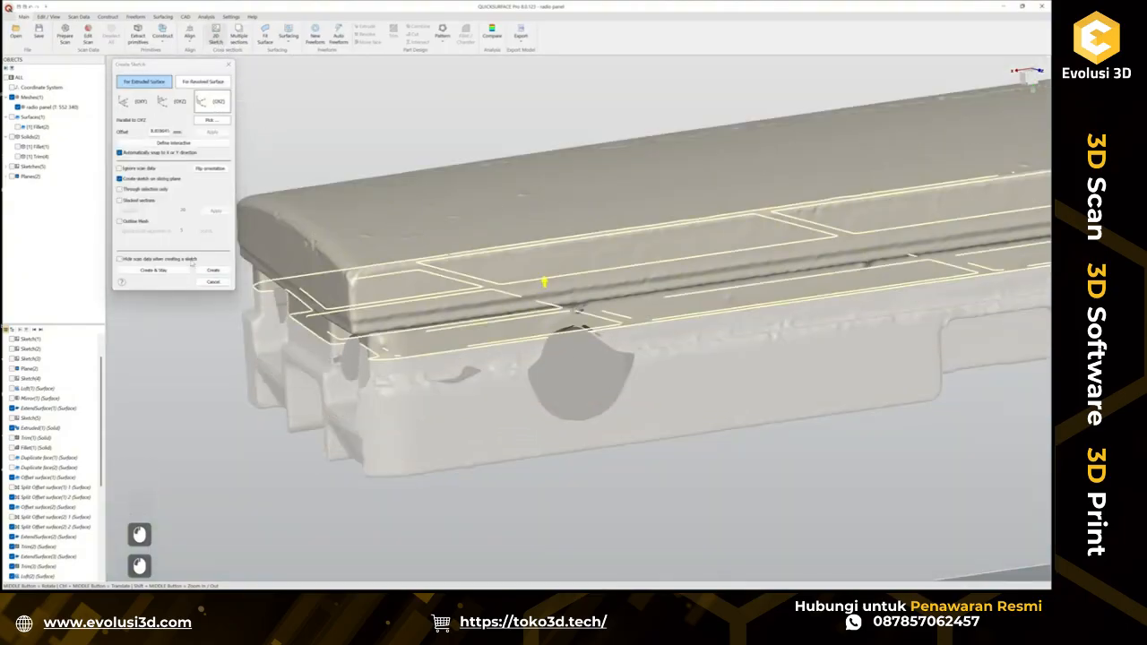
pyautogui.click(212, 271)
# Try to fit an arc of about 2.4 mm radius to the section's outer corner bend and extend its lower end.
pyautogui.moveTo(904, 161)
pyautogui.keyDown('ctrl'); pyautogui.mouseDown(button='middle')
pyautogui.moveTo(791, 205)
pyautogui.moveTo(793, 235)
pyautogui.mouseUp(button='middle'); pyautogui.keyUp('ctrl')
pyautogui.scroll(3, 789, 204)
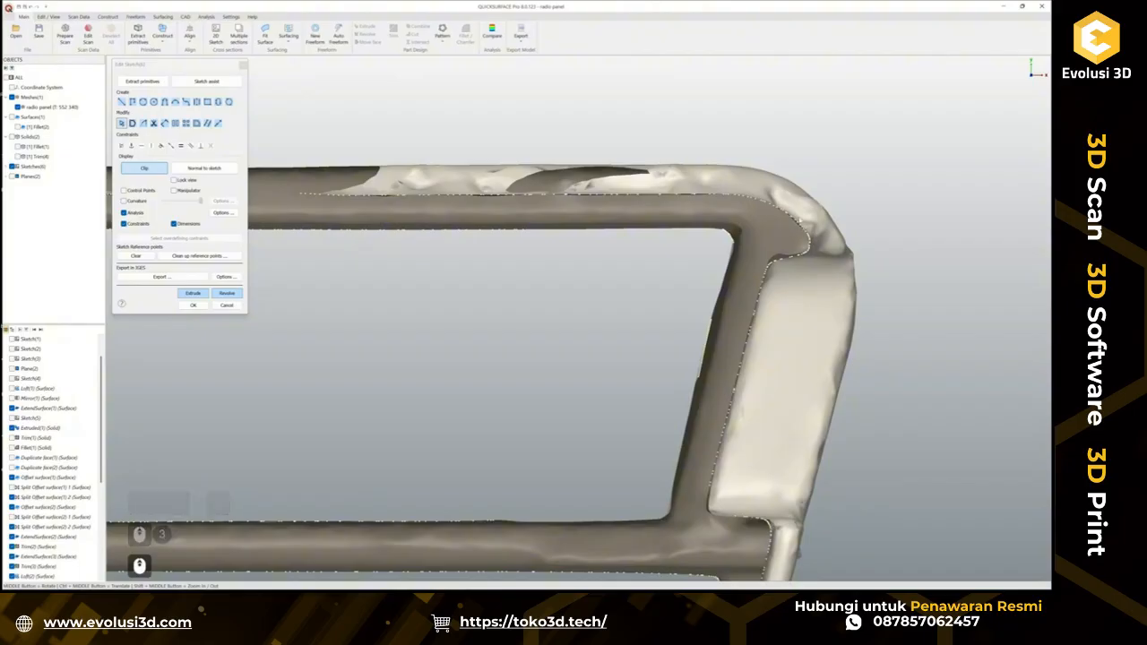
pyautogui.scroll(2, 804, 213)
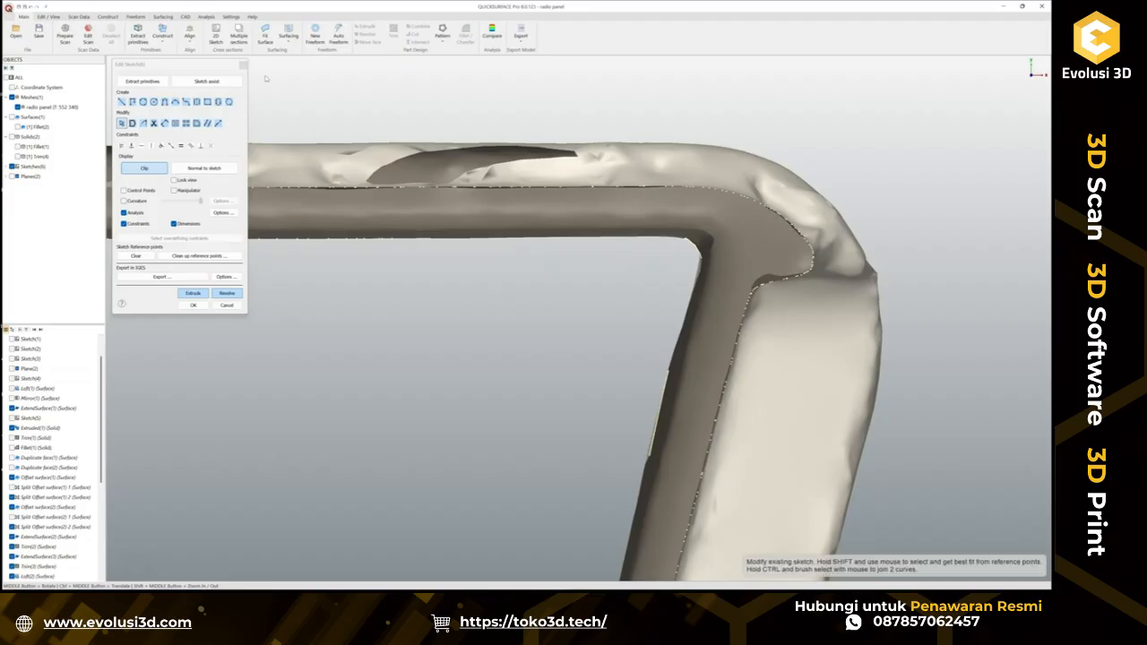
pyautogui.click(176, 103)
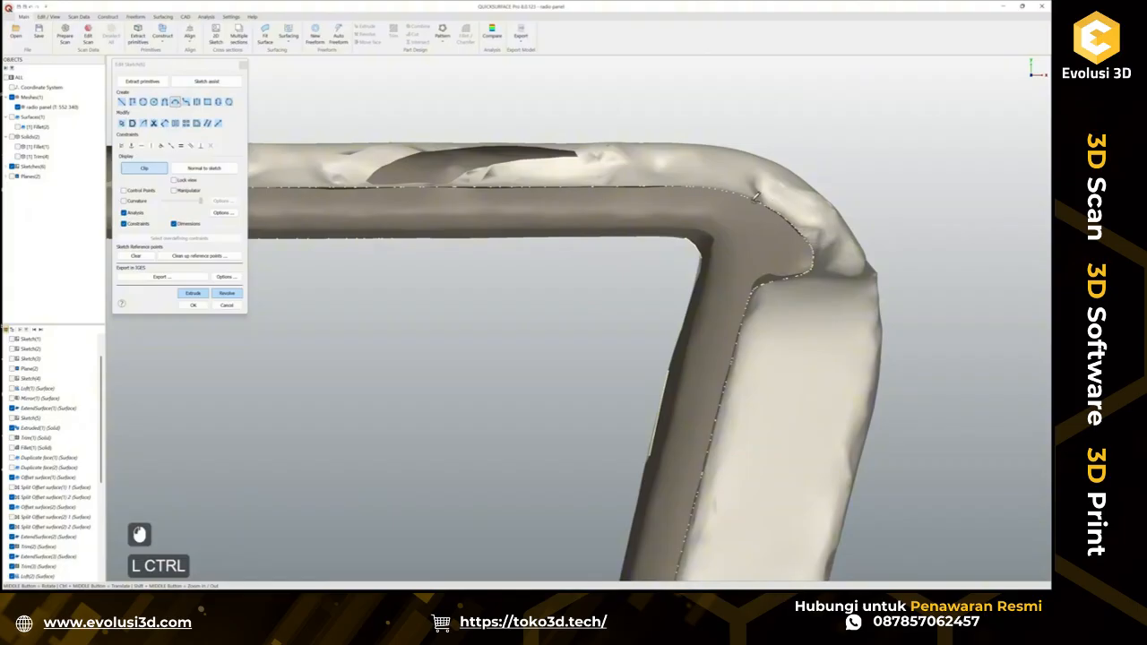
pyautogui.keyDown('ctrl'); pyautogui.click(755, 196); pyautogui.keyUp('ctrl')
pyautogui.keyDown('ctrl'); pyautogui.click(812, 246); pyautogui.keyUp('ctrl')
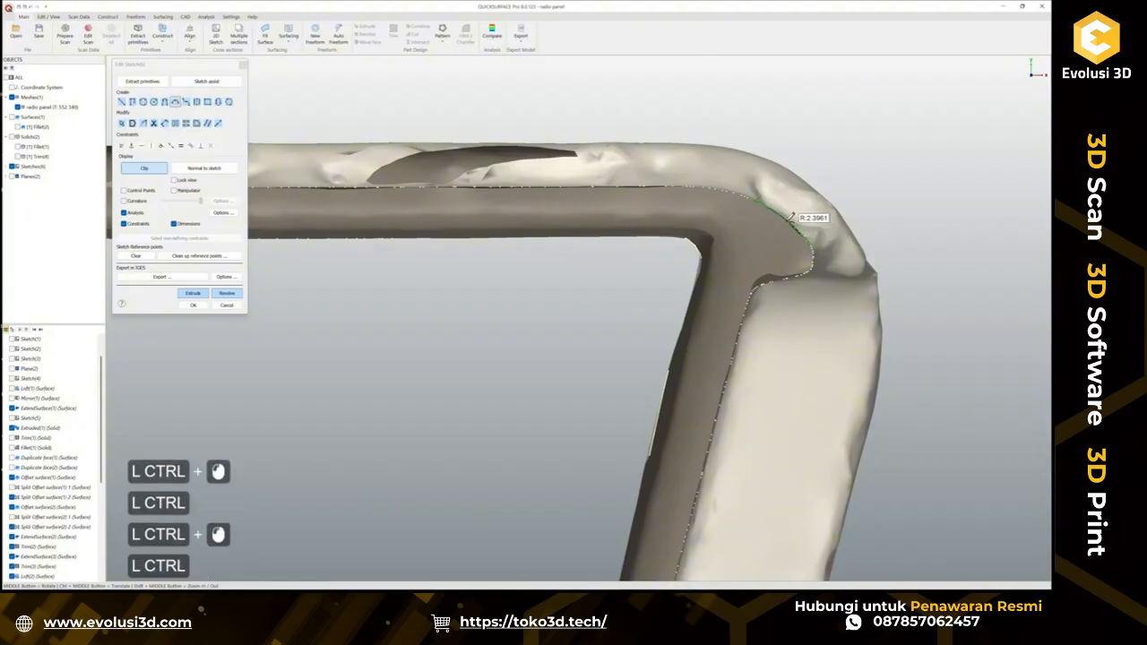
pyautogui.keyDown('ctrl'); pyautogui.click(790, 222); pyautogui.keyUp('ctrl')
pyautogui.press('Escape')
pyautogui.click(813, 250)
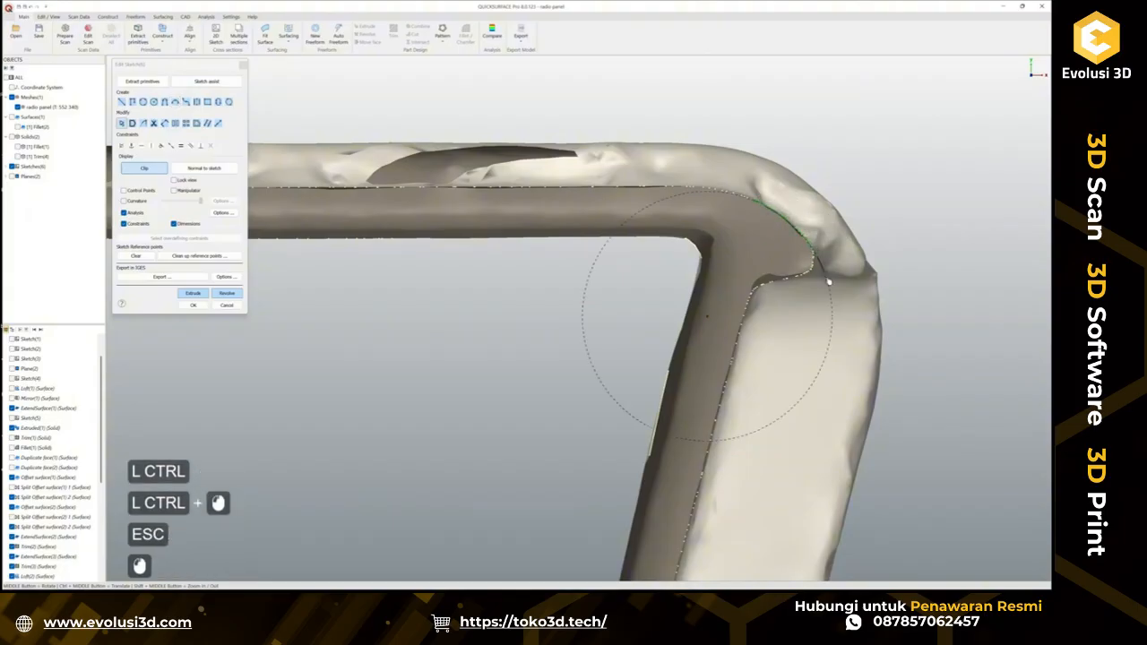
# Try extending the arc's upper end toward the long wall, undo the changes, and delete the arc.
pyautogui.moveTo(760, 208); pyautogui.dragTo(728, 192)
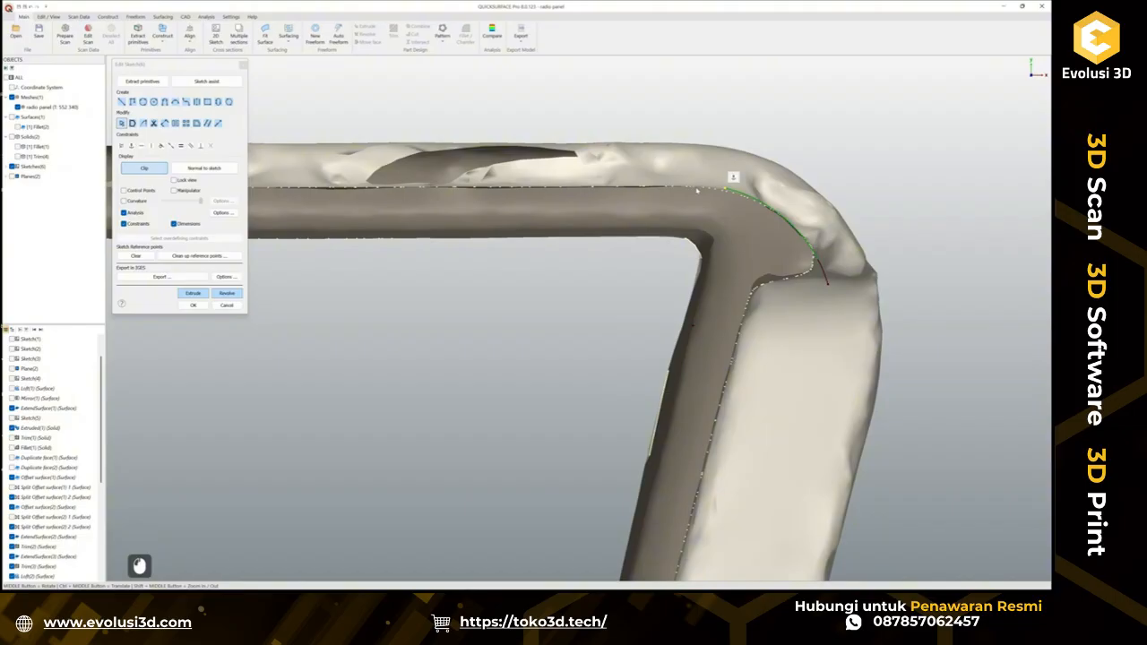
pyautogui.hotkey('ctrl', 'z')
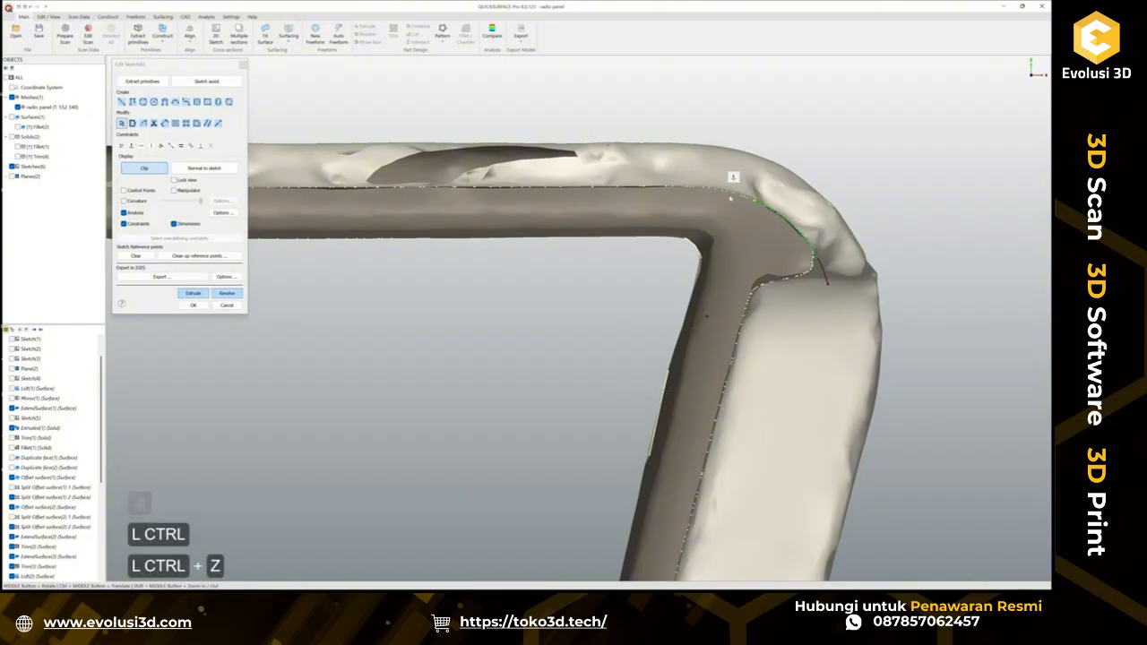
pyautogui.moveTo(755, 200); pyautogui.dragTo(751, 201)
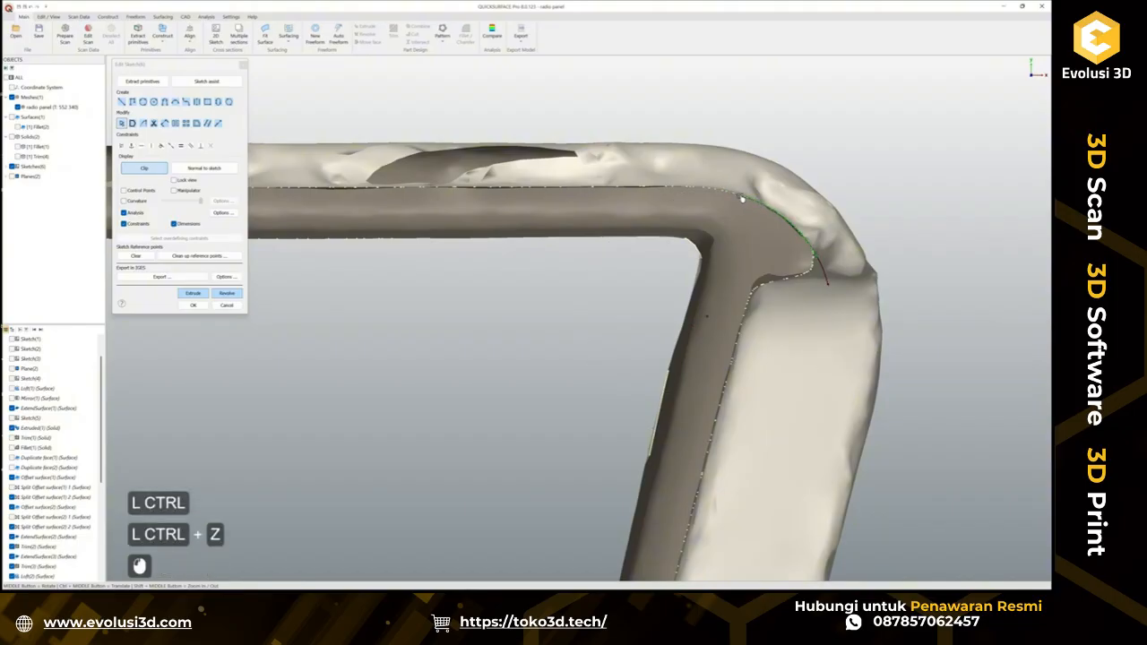
pyautogui.hotkey('ctrl', 'z')
pyautogui.click(755, 201)
pyautogui.click(756, 201)
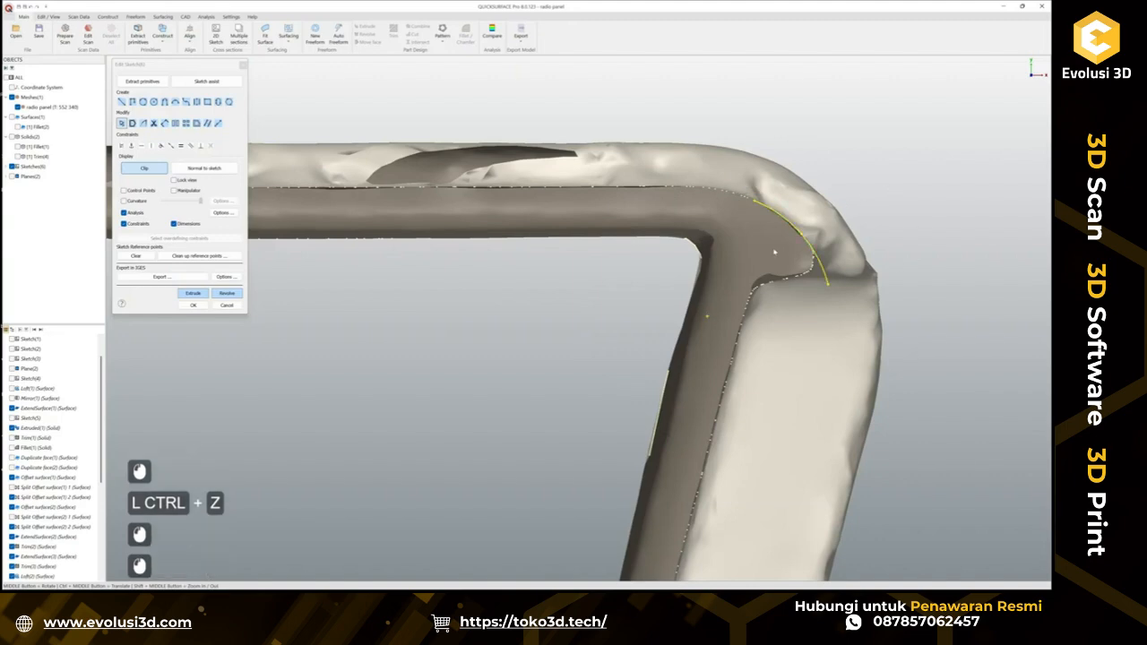
pyautogui.press('Delete')
pyautogui.click(814, 193)
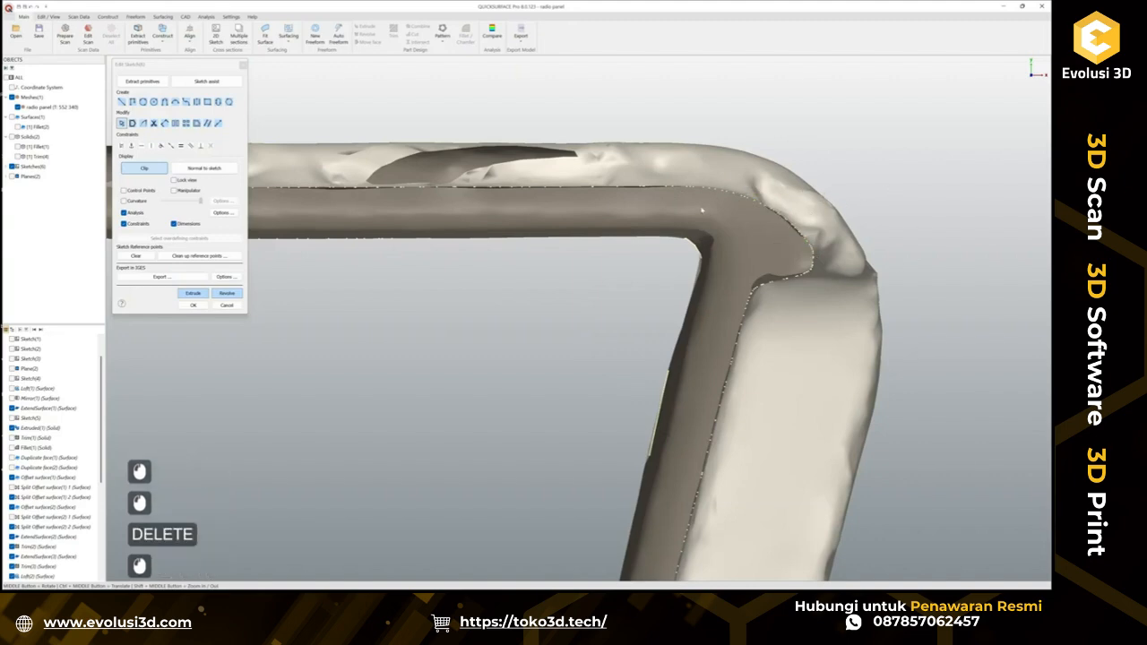
# Show the filleted surface and compare its outline with the scan's section points around the corner.
pyautogui.scroll(-2, 795, 267)
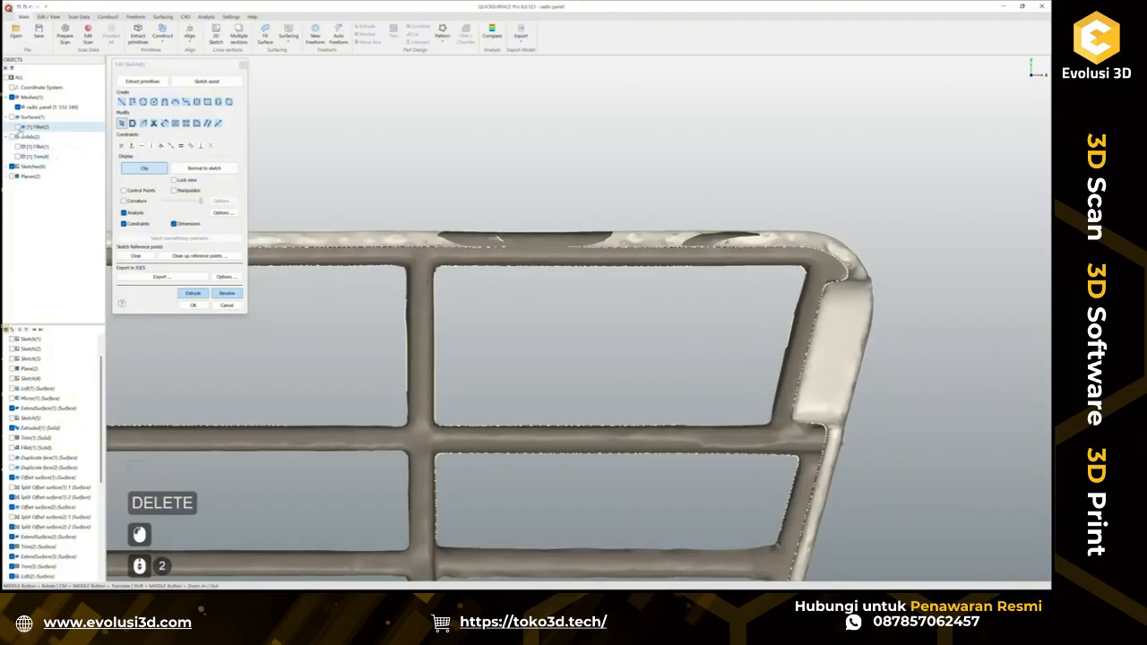
pyautogui.scroll(3, 789, 277)
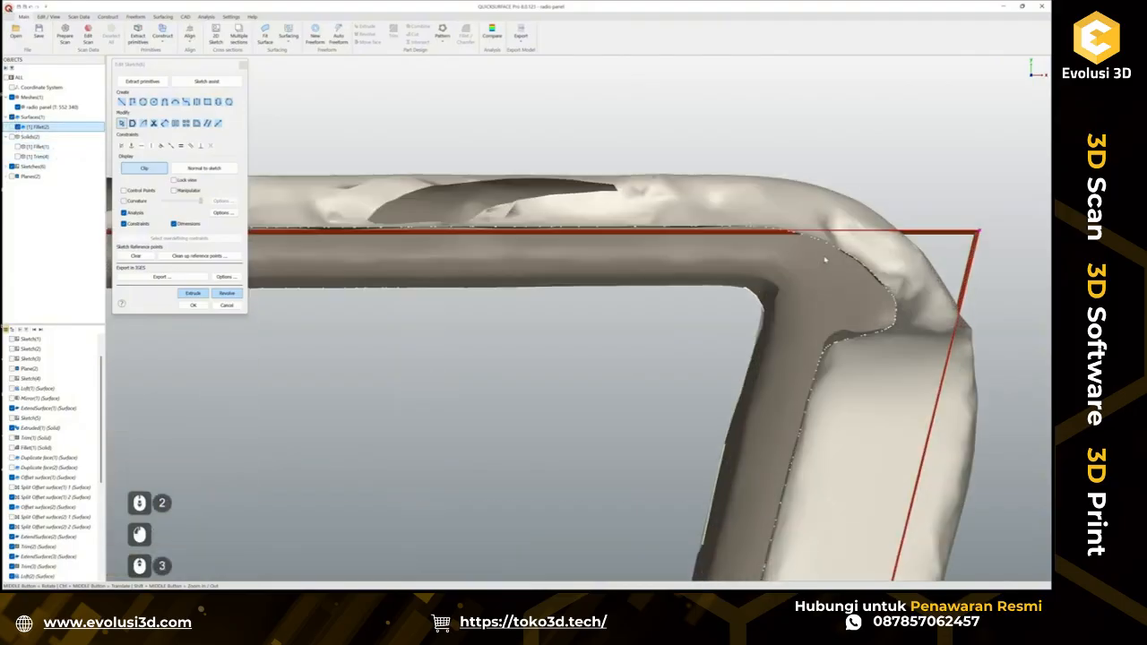
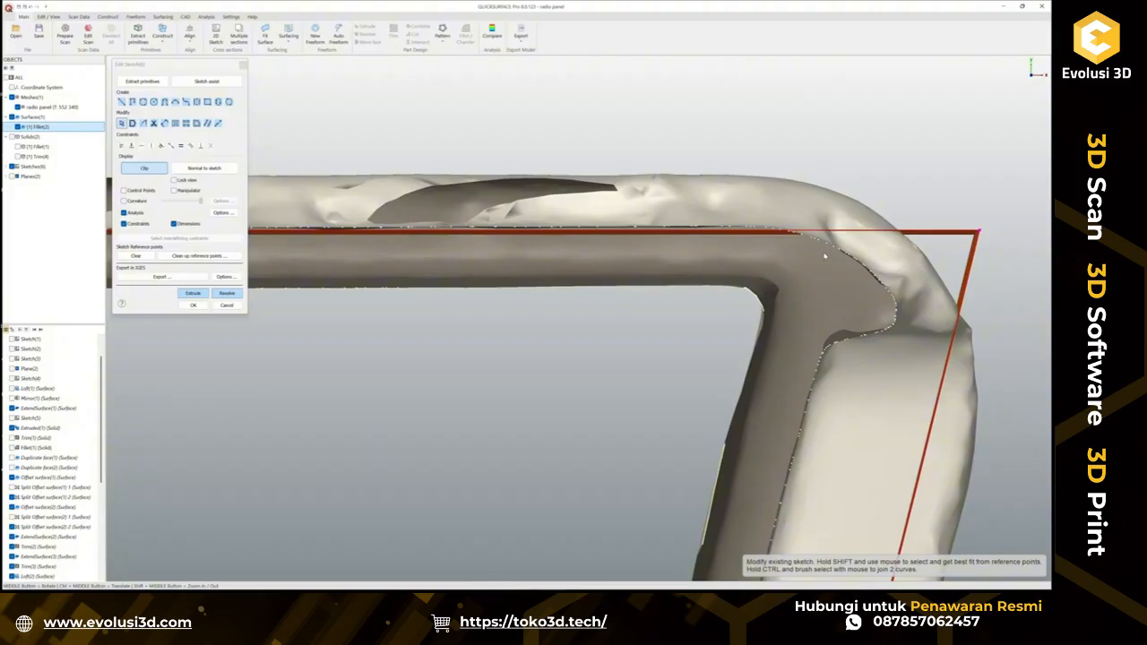
pyautogui.scroll(-5, 825, 256)
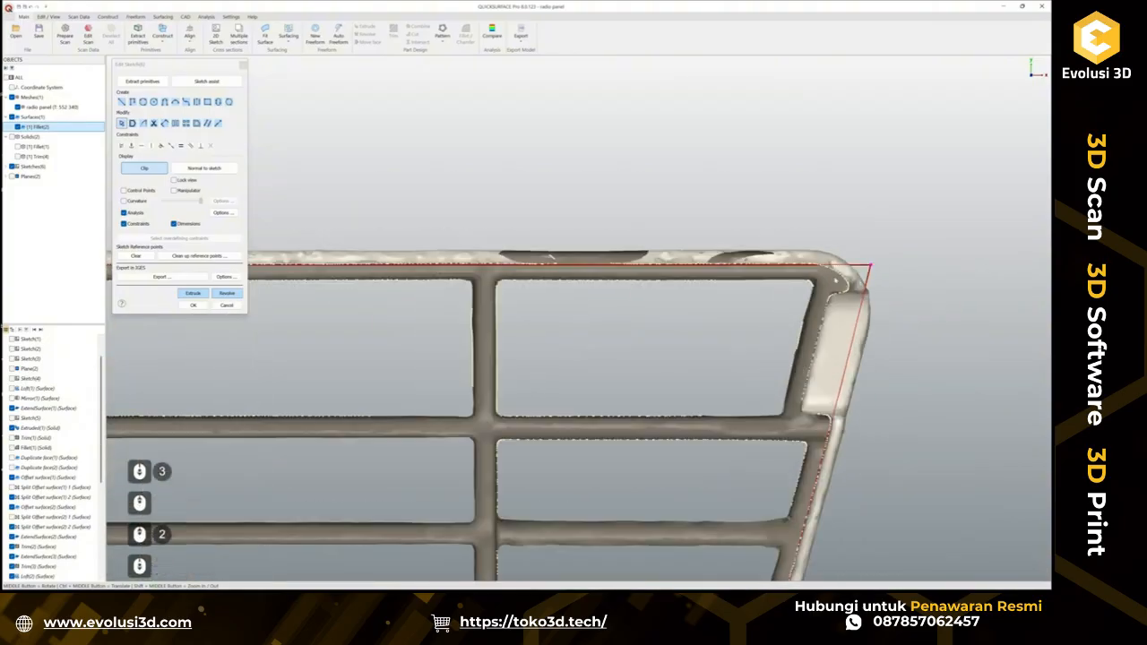
pyautogui.scroll(4, 858, 283)
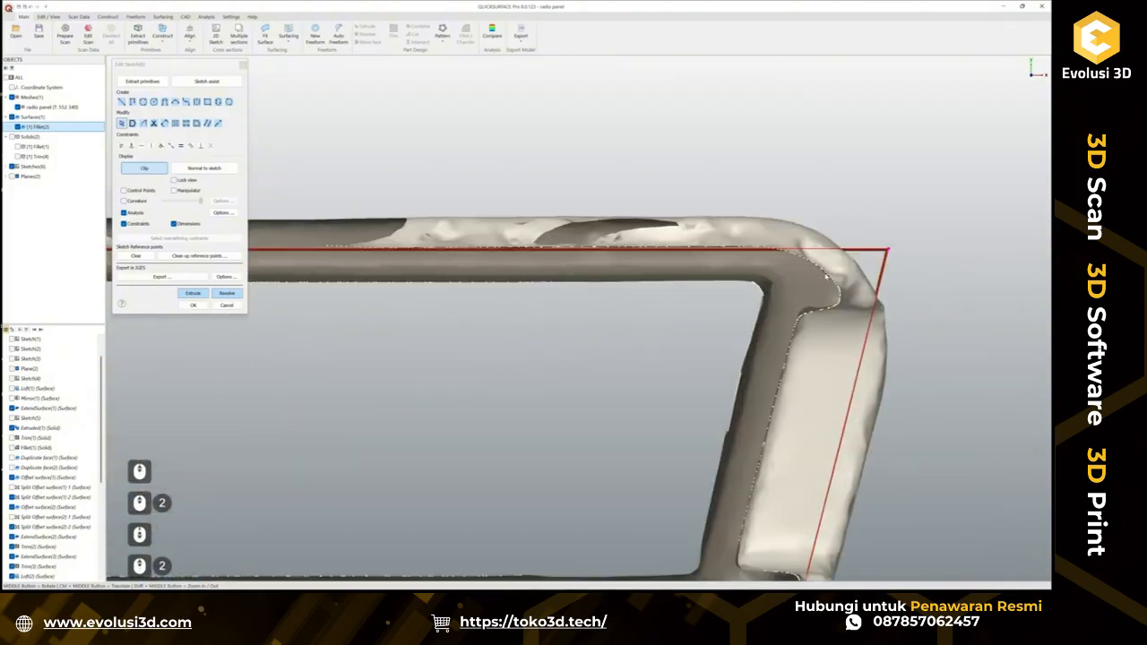
pyautogui.scroll(-2, 850, 309)
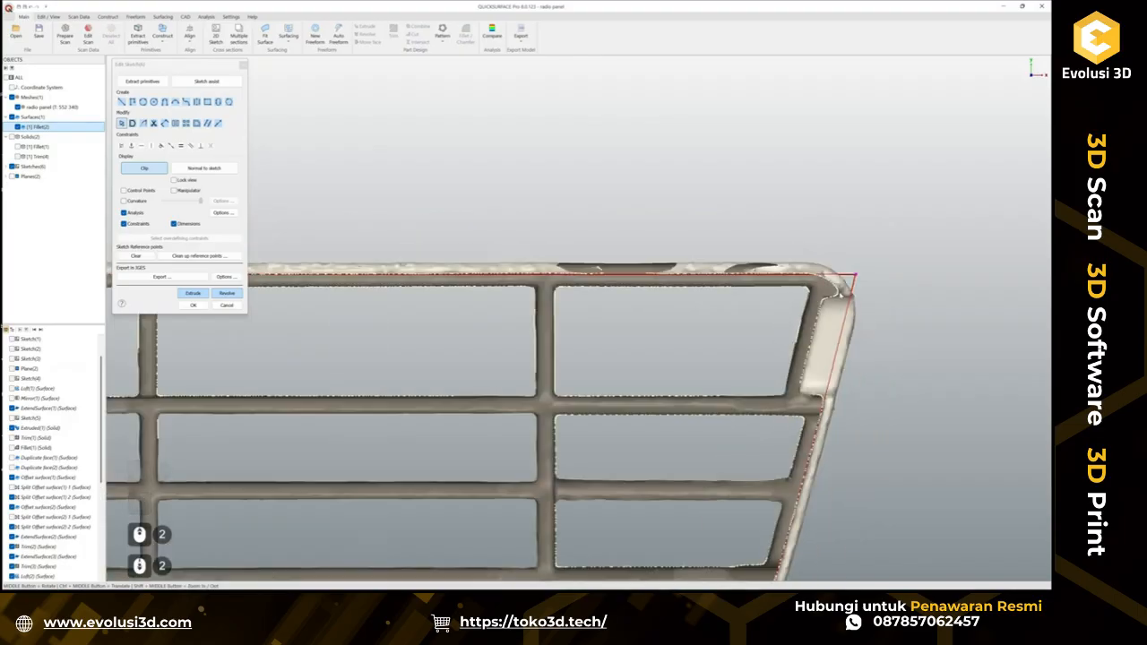
# Check the corner outline against the scan section and discard the section sketch.
pyautogui.scroll(2, 858, 273)
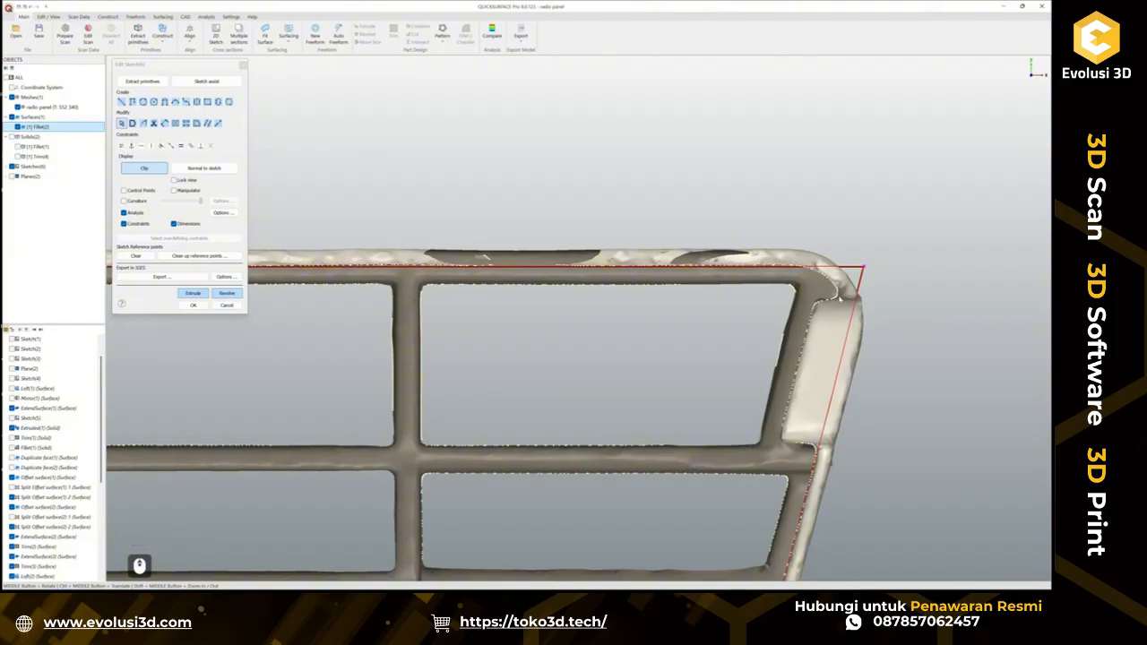
pyautogui.click(235, 307)
pyautogui.moveTo(466, 358); pyautogui.dragTo(693, 211, button='middle')
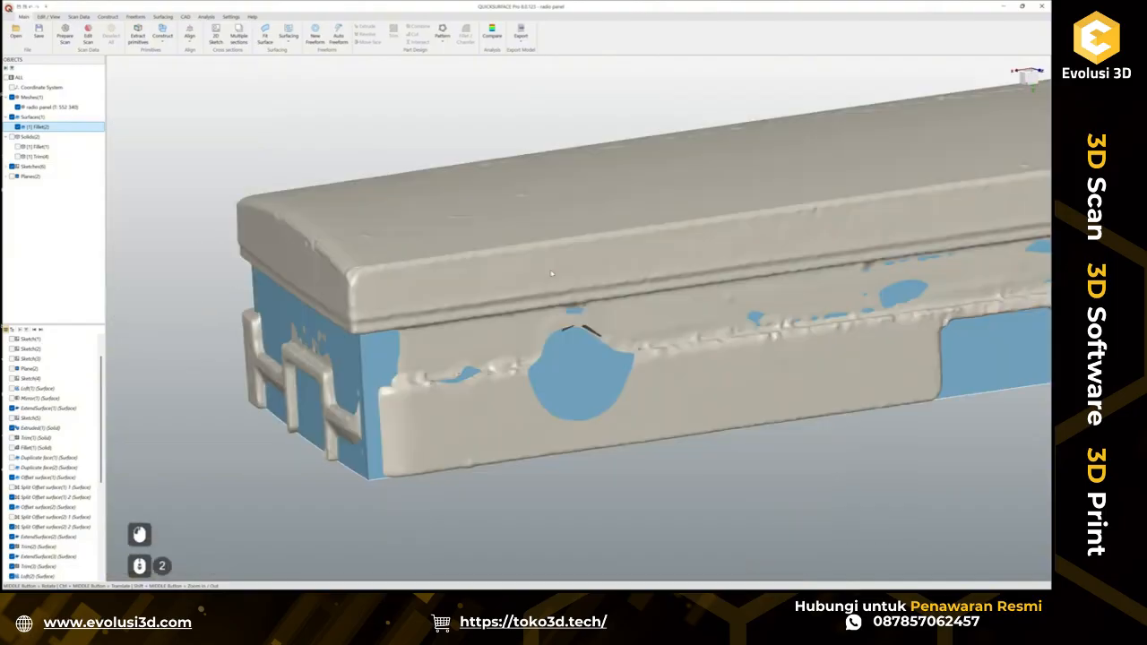
pyautogui.scroll(-2, 693, 210)
# Start a circular fillet on the two vertical corner edges at the ends of the side surface's long wall.
pyautogui.scroll(3, 466, 318)
pyautogui.click(683, 245)
pyautogui.click(701, 231)
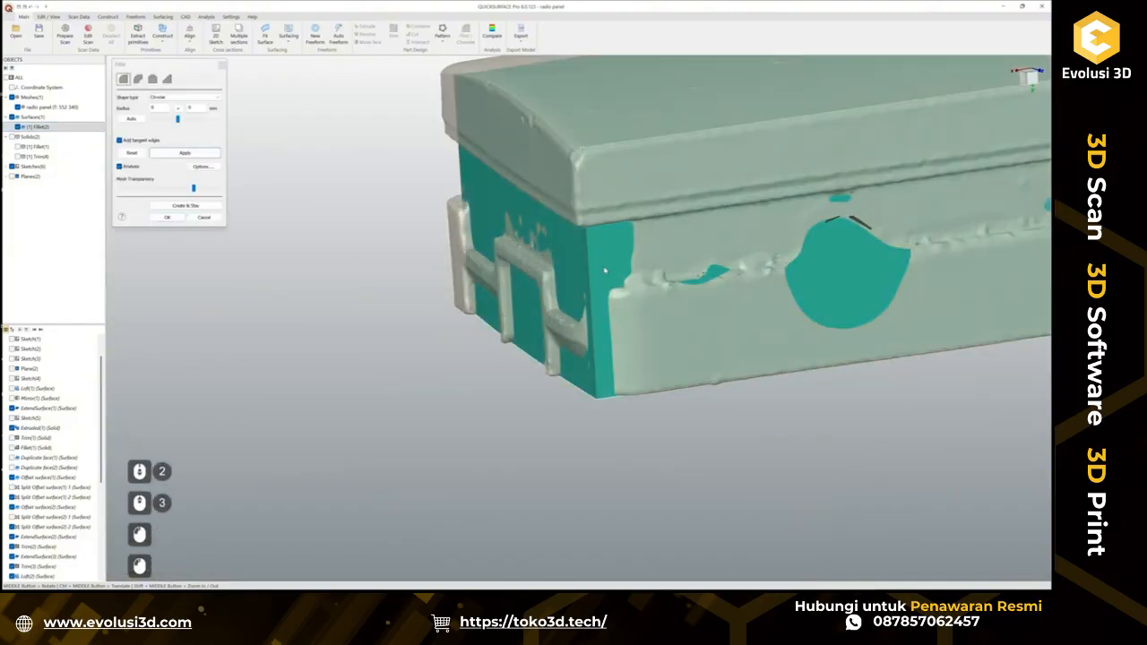
pyautogui.scroll(-2, 589, 266)
pyautogui.keyDown('ctrl'); pyautogui.moveTo(928, 287); pyautogui.dragTo(689, 305, button='middle'); pyautogui.keyUp('ctrl')
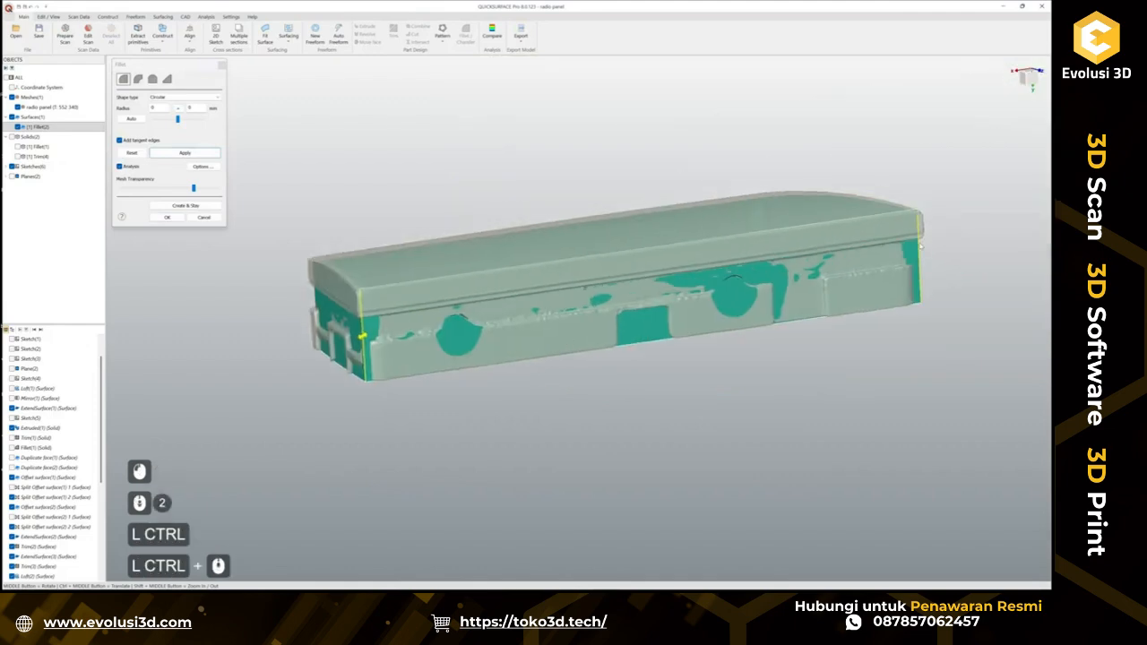
pyautogui.click(919, 255)
pyautogui.click(904, 258)
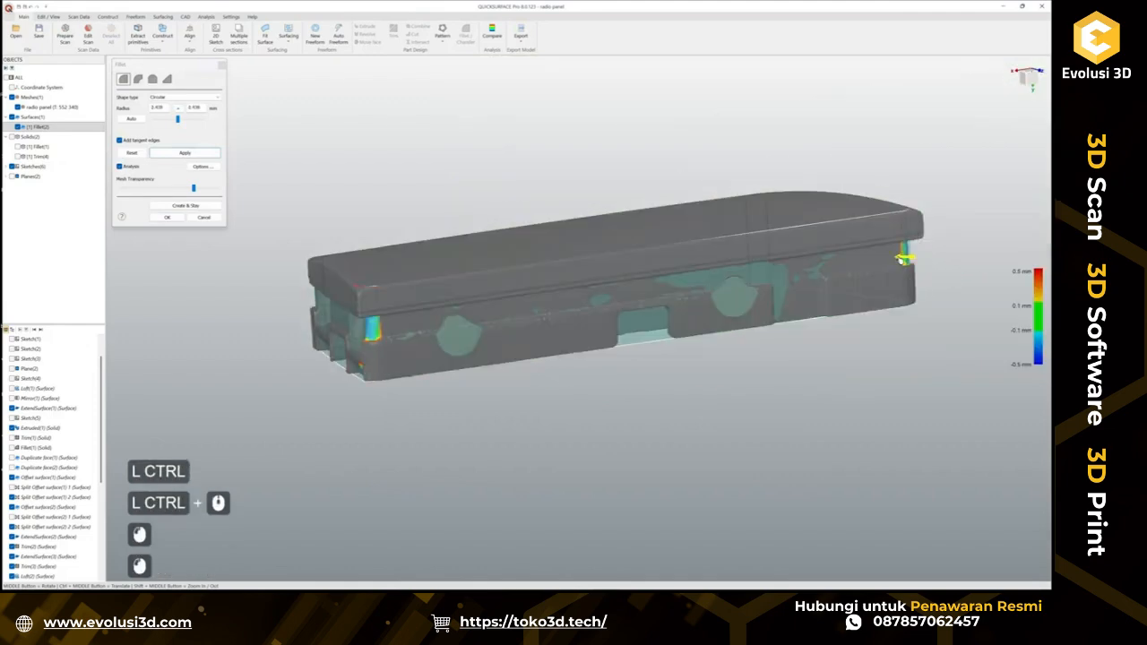
# Set the corner fillet radius to 3 mm, check its deviation from the scan, and create the fillet.
pyautogui.moveTo(900, 260); pyautogui.dragTo(904, 260)
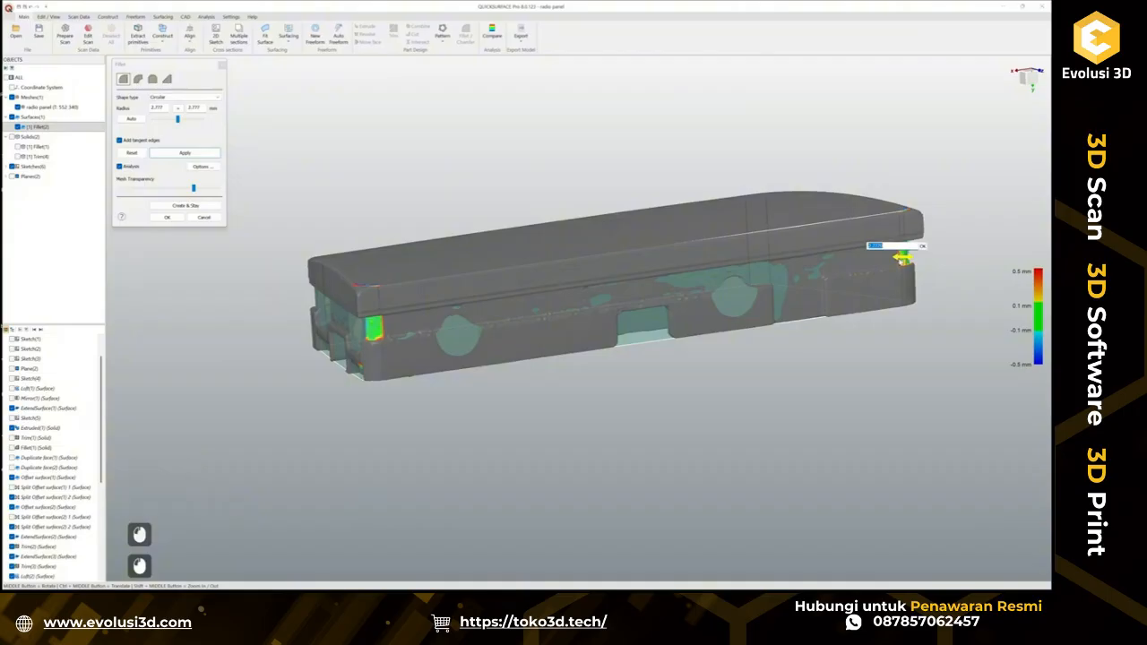
pyautogui.write('3')
pyautogui.press('Return')
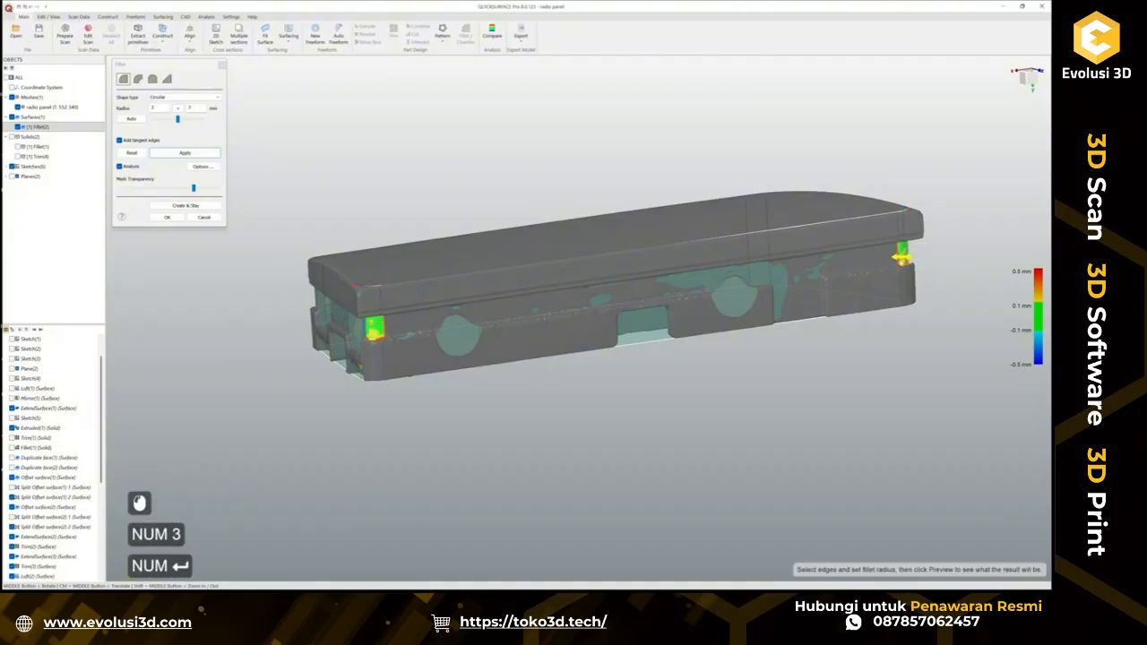
pyautogui.moveTo(901, 260); pyautogui.dragTo(822, 290, button='middle')
pyautogui.scroll(4, 820, 285)
pyautogui.scroll(2, 822, 290)
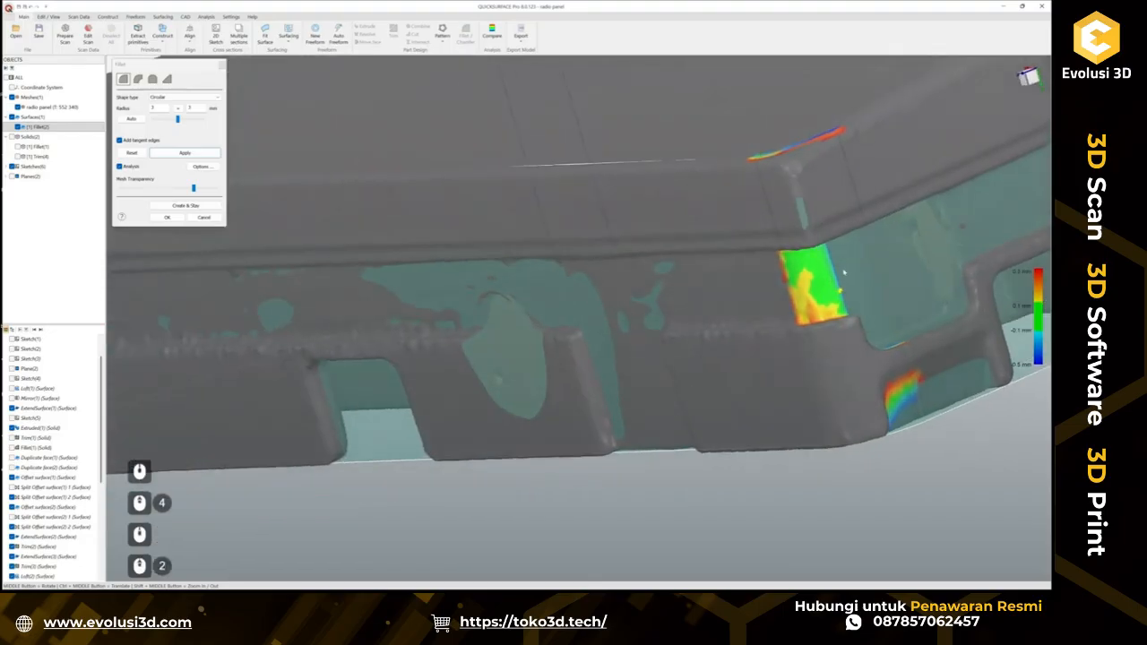
pyautogui.click(167, 217)
# Inspect the new corner fillets against the scan and hide the filleted side surface.
pyautogui.scroll(-4, 452, 315)
pyautogui.keyDown('ctrl'); pyautogui.moveTo(357, 363); pyautogui.dragTo(538, 370, button='middle'); pyautogui.keyUp('ctrl')
pyautogui.moveTo(430, 369); pyautogui.dragTo(420, 321, button='middle')
pyautogui.scroll(2, 424, 318)
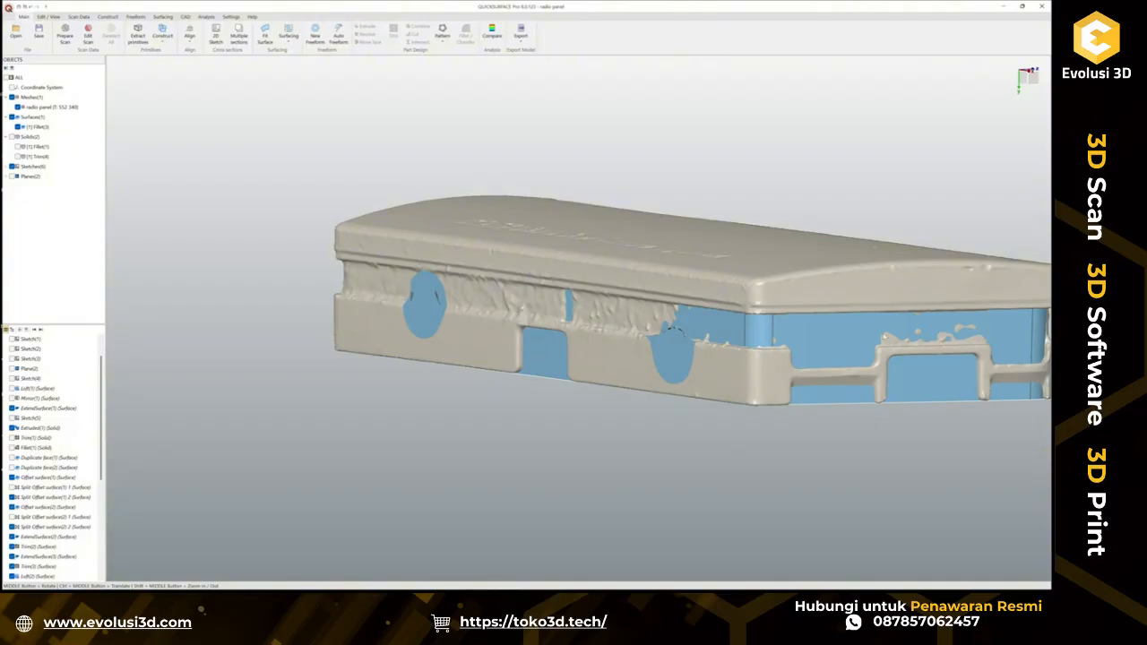
pyautogui.moveTo(844, 313); pyautogui.dragTo(770, 308, button='middle')
pyautogui.scroll(4, 770, 309)
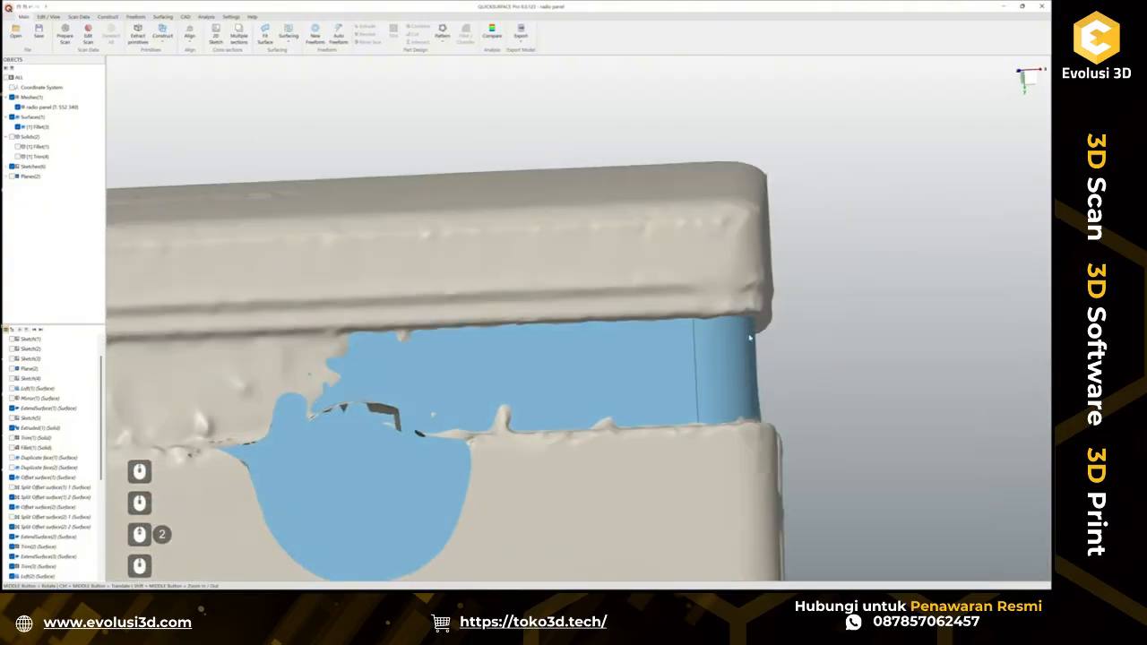
pyautogui.scroll(-3, 751, 328)
pyautogui.rightClick(699, 337)
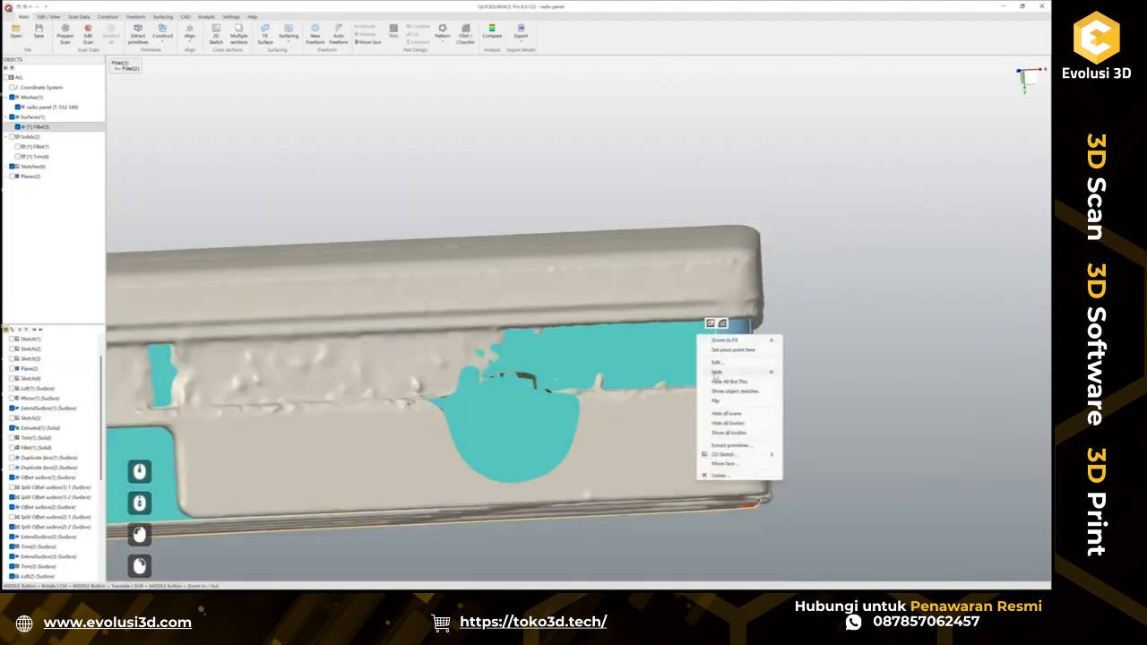
pyautogui.click(717, 371)
pyautogui.moveTo(717, 371); pyautogui.dragTo(740, 392, button='middle')
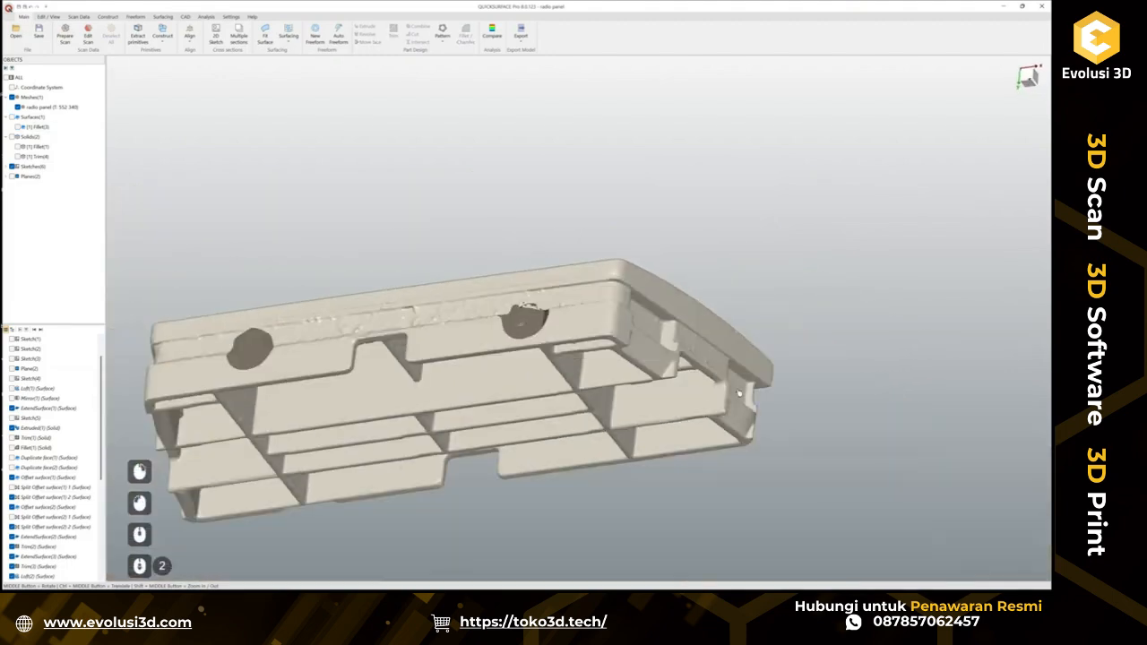
# Start primitive extraction and select the scan's flat patches under the upper lip at both short ends.
pyautogui.click(138, 36)
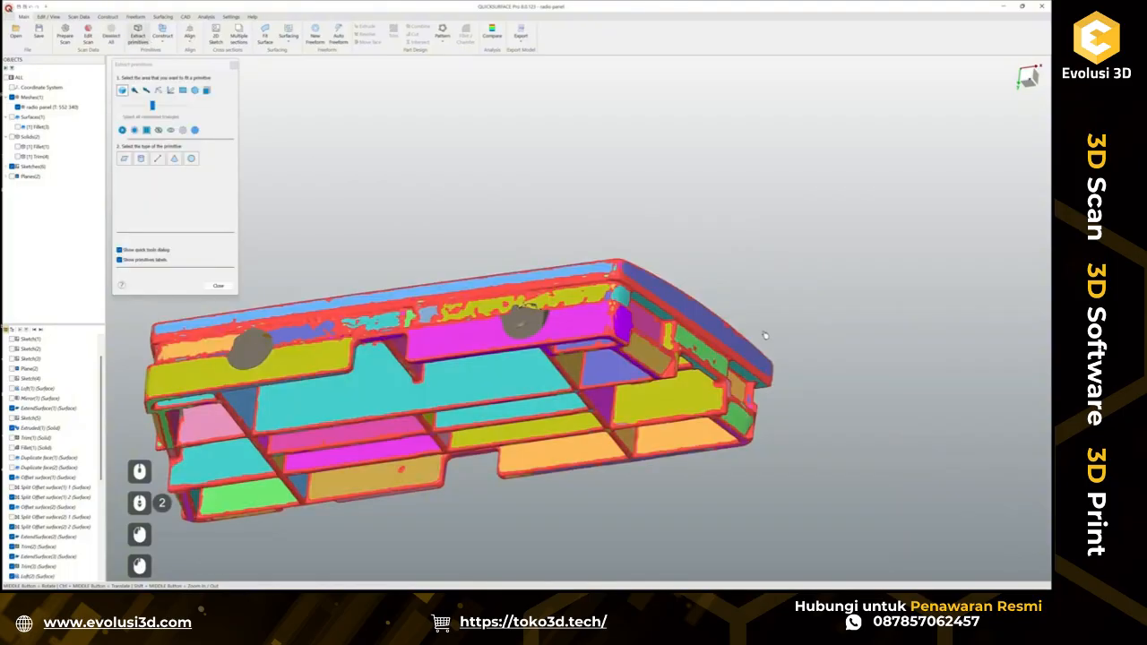
pyautogui.scroll(3, 647, 328)
pyautogui.click(616, 309)
pyautogui.keyDown('ctrl'); pyautogui.click(771, 406); pyautogui.keyUp('ctrl')
pyautogui.scroll(-3, 840, 445)
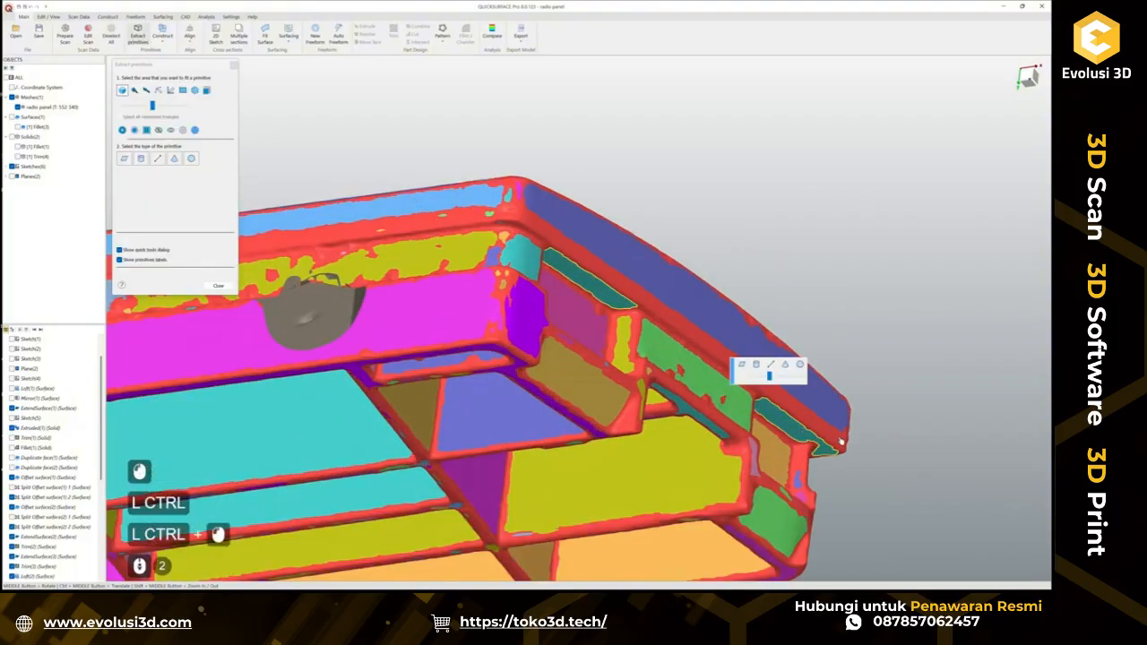
pyautogui.keyDown('ctrl'); pyautogui.moveTo(418, 387); pyautogui.dragTo(656, 334, button='middle'); pyautogui.keyUp('ctrl')
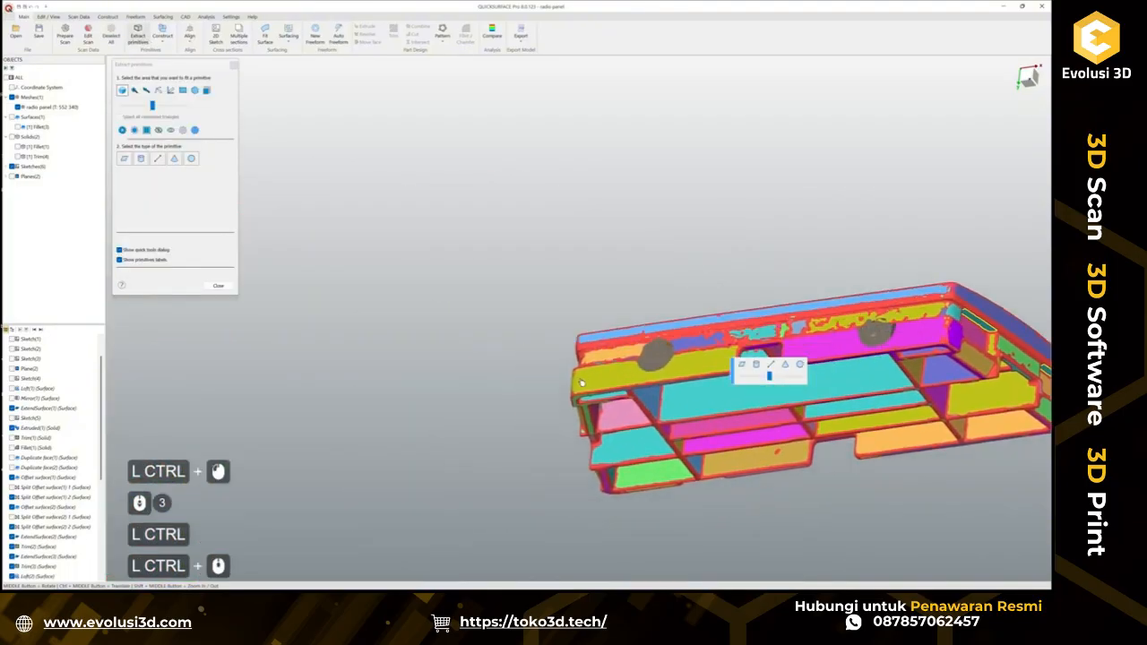
pyautogui.moveTo(583, 385); pyautogui.dragTo(714, 314, button='middle')
pyautogui.scroll(3, 595, 409)
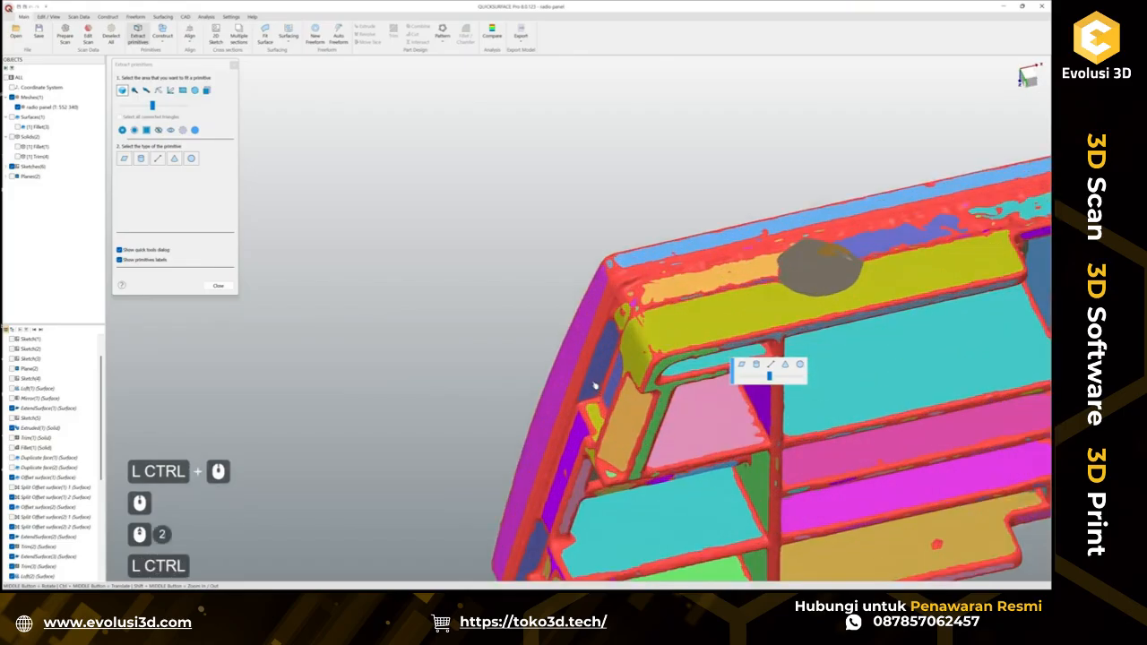
pyautogui.keyDown('ctrl'); pyautogui.moveTo(559, 471); pyautogui.dragTo(541, 468, button='middle'); pyautogui.keyUp('ctrl')
pyautogui.keyDown('ctrl'); pyautogui.click(545, 473); pyautogui.keyUp('ctrl')
pyautogui.click(523, 436)
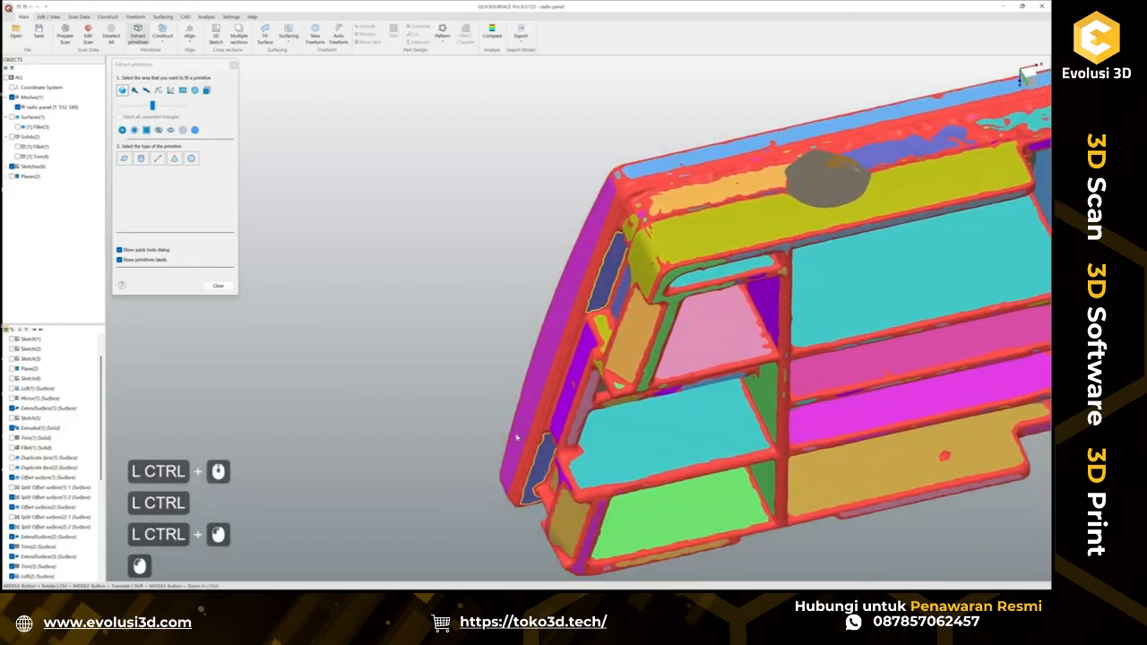
# Create a plane fitted to the selected lip patches, constrained parallel to OXZ.
pyautogui.scroll(-2, 806, 340)
pyautogui.scroll(1, 806, 341)
pyautogui.moveTo(806, 341); pyautogui.dragTo(673, 350, button='middle')
pyautogui.click(131, 241)
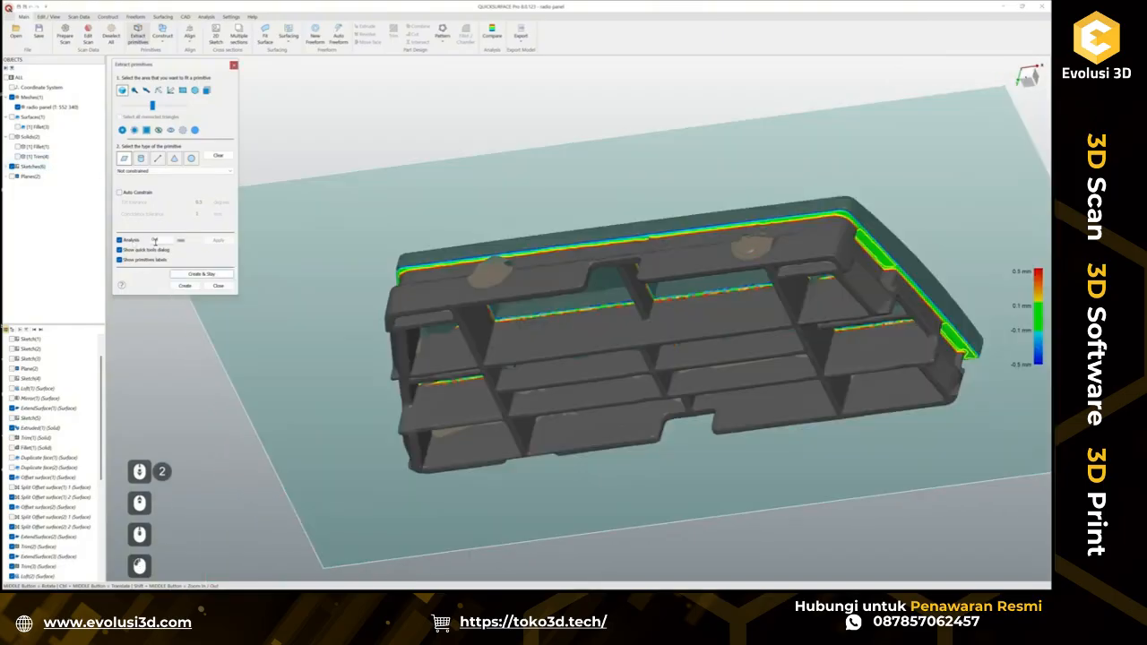
pyautogui.click(185, 170)
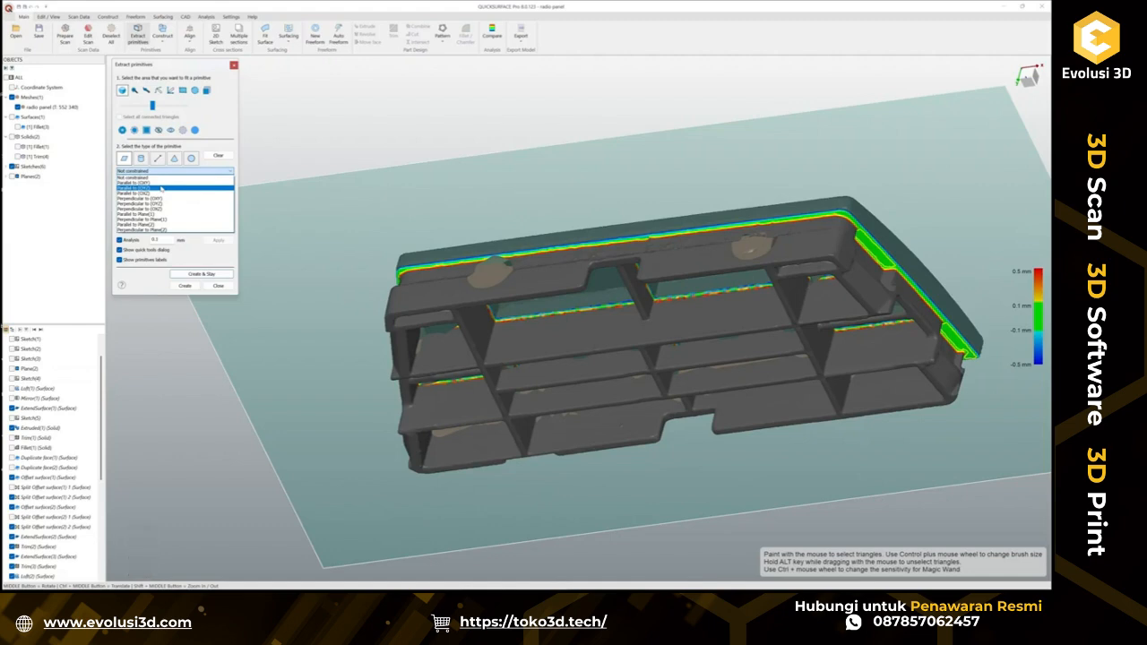
pyautogui.click(164, 190)
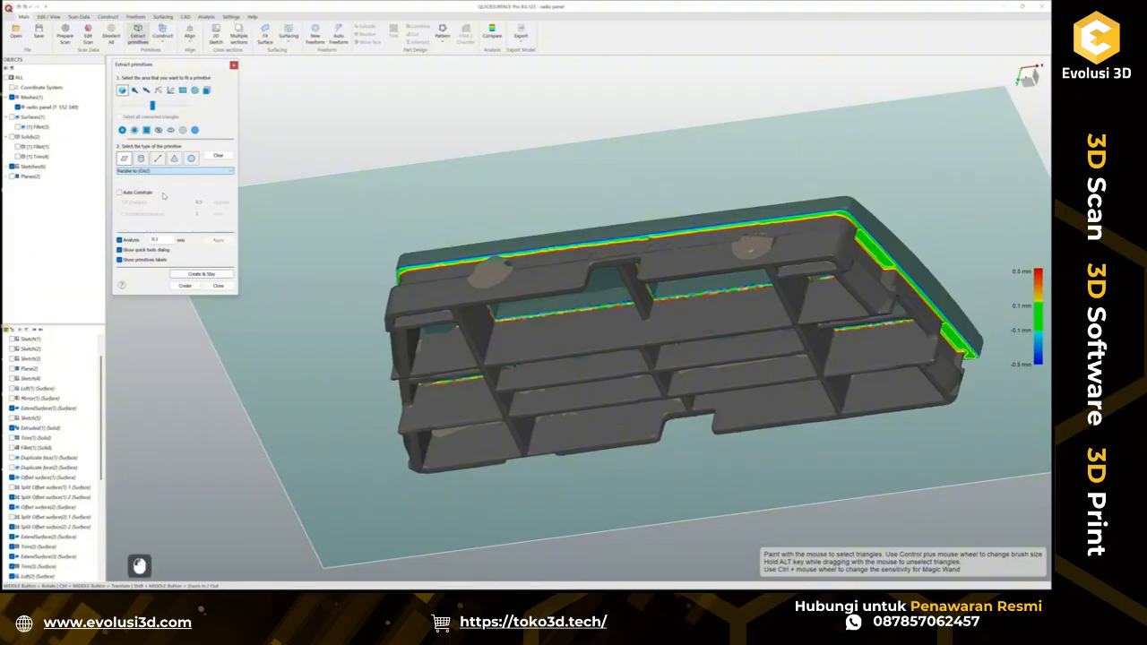
pyautogui.moveTo(394, 235); pyautogui.dragTo(250, 317, button='middle')
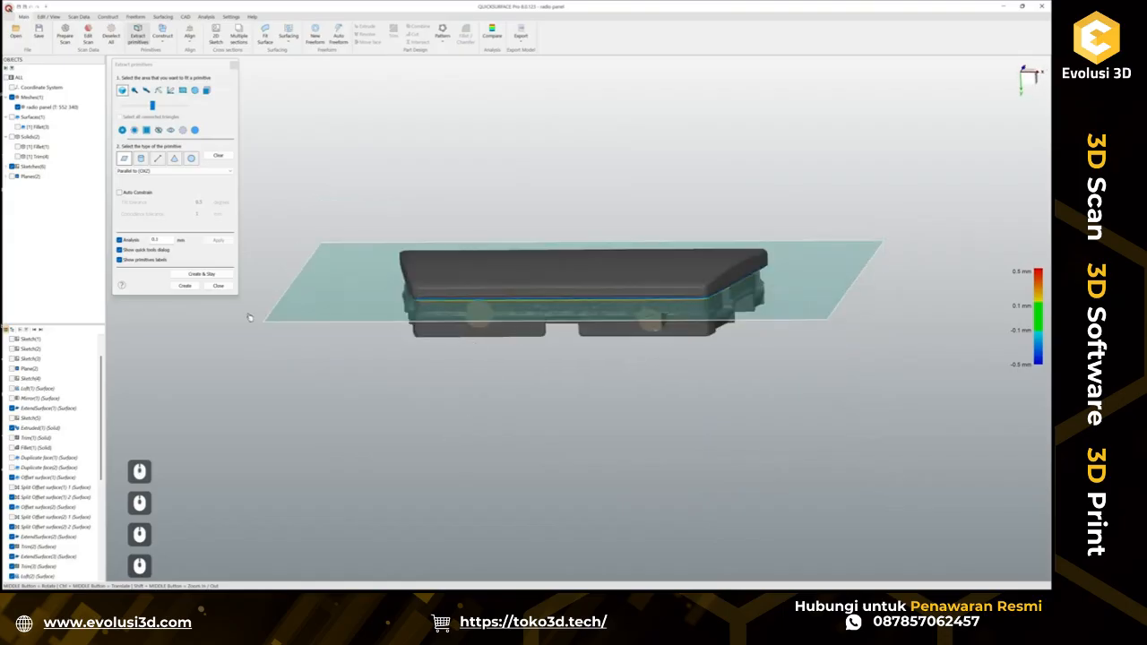
pyautogui.click(184, 287)
# Hide the newly extracted plane and view the recessed lower section of the scan.
pyautogui.scroll(4, 592, 274)
pyautogui.moveTo(592, 274); pyautogui.dragTo(502, 313, button='middle')
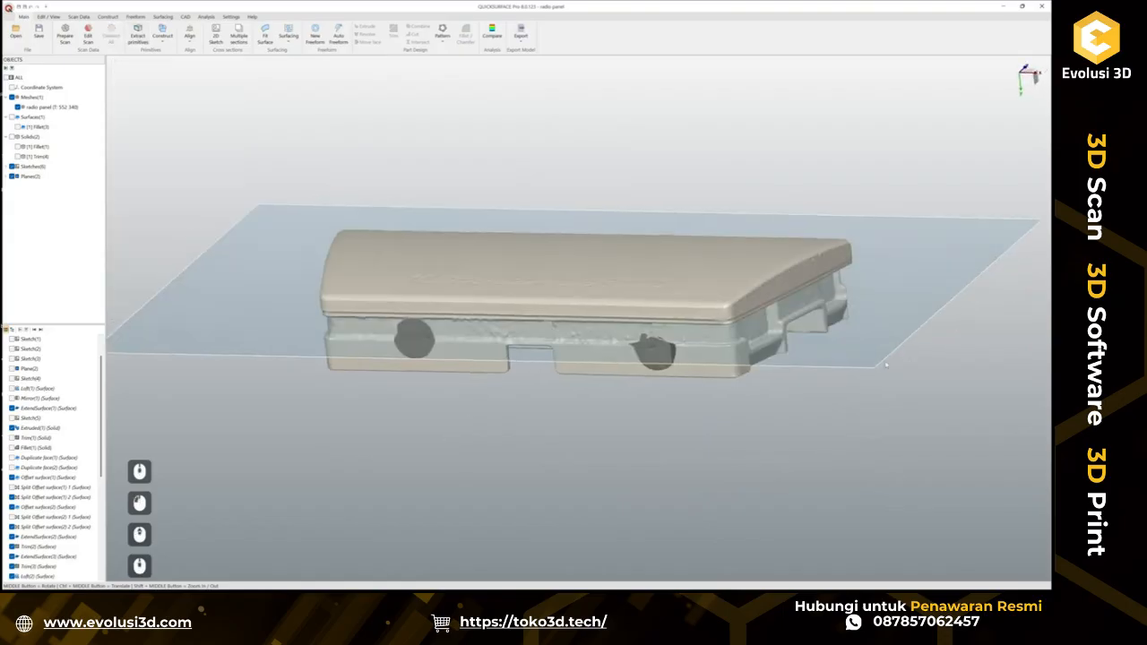
pyautogui.scroll(3, 886, 365)
pyautogui.rightClick(862, 250)
pyautogui.click(892, 295)
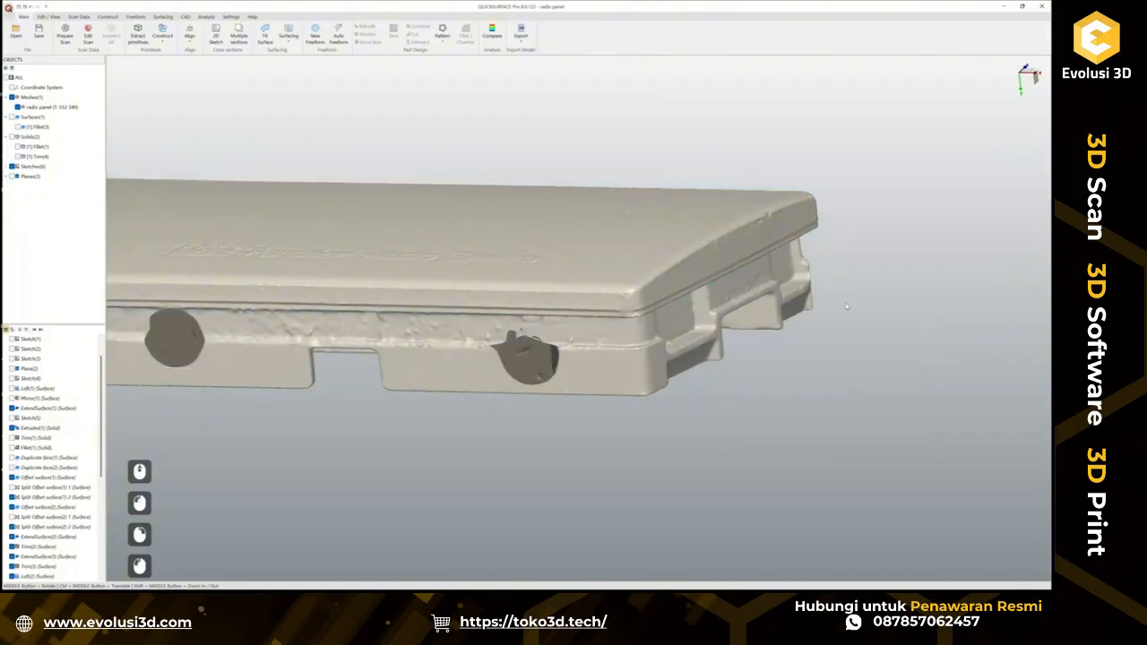
pyautogui.moveTo(684, 330); pyautogui.dragTo(687, 356, button='middle')
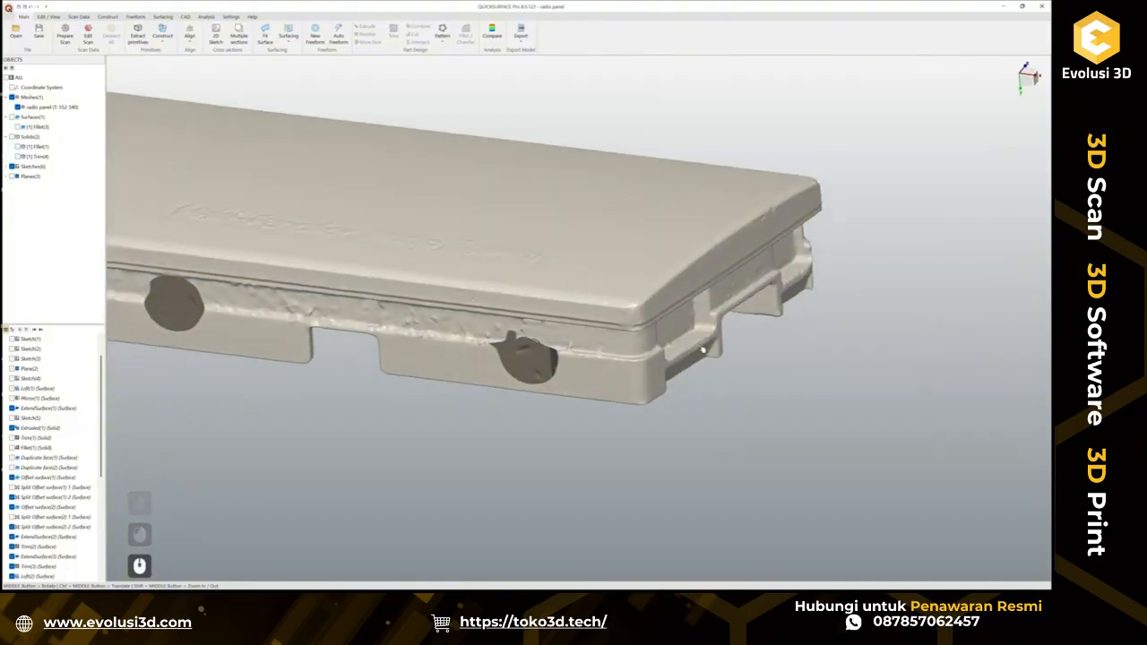
pyautogui.moveTo(741, 285); pyautogui.dragTo(681, 236, button='middle')
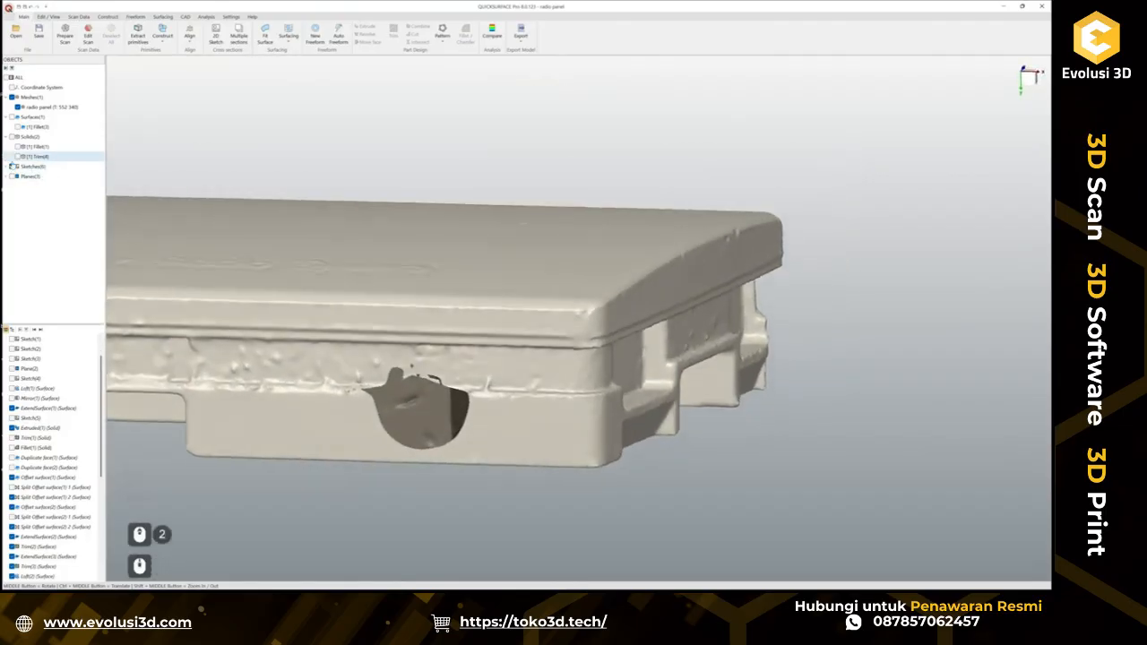
# Show the plane extracted under the upper lip again and duplicate it.
pyautogui.click(6, 177)
pyautogui.click(34, 207)
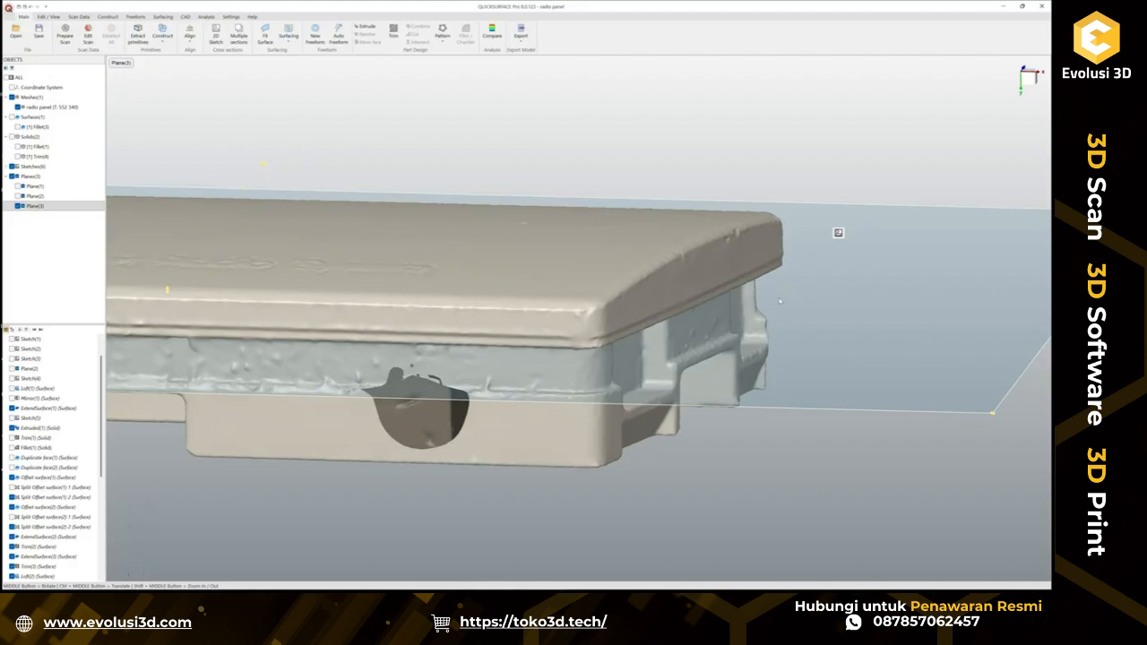
pyautogui.keyDown('ctrl'); pyautogui.moveTo(211, 301); pyautogui.dragTo(822, 246, button='middle'); pyautogui.keyUp('ctrl')
pyautogui.keyDown('ctrl'); pyautogui.moveTo(414, 234); pyautogui.dragTo(637, 260, button='middle'); pyautogui.keyUp('ctrl')
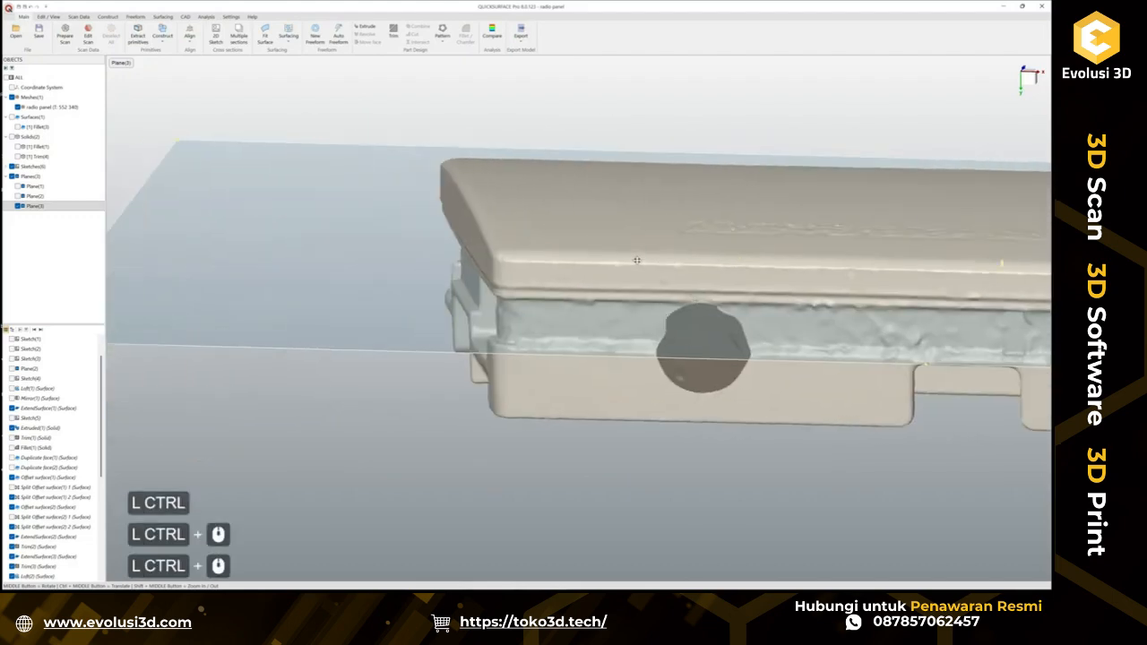
pyautogui.rightClick(43, 207)
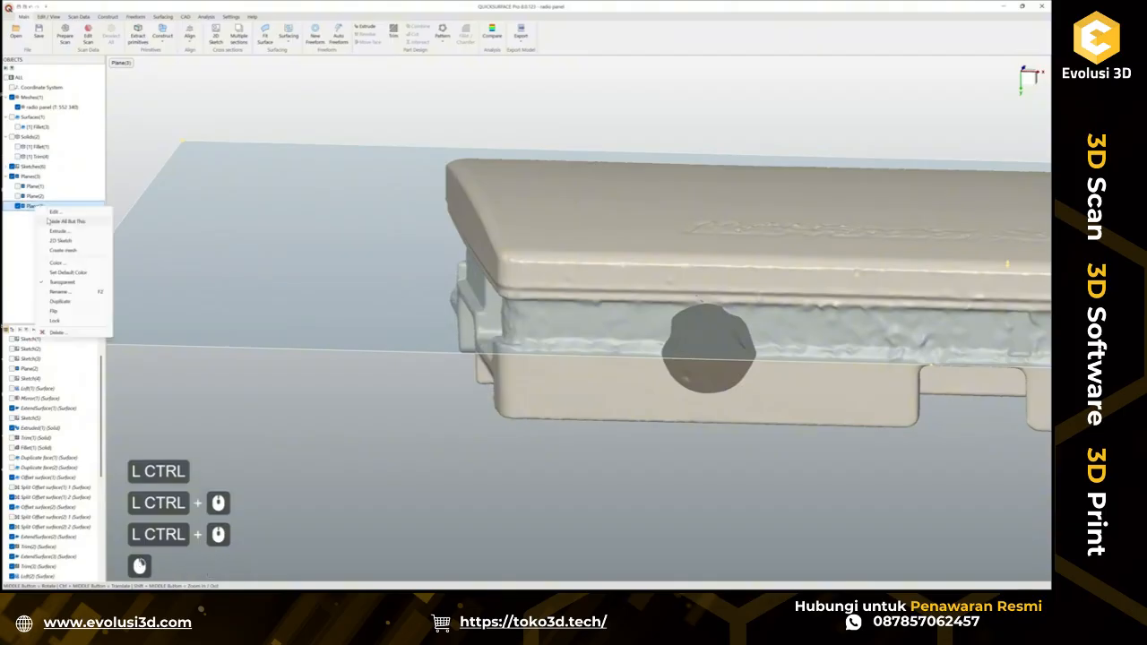
pyautogui.click(59, 301)
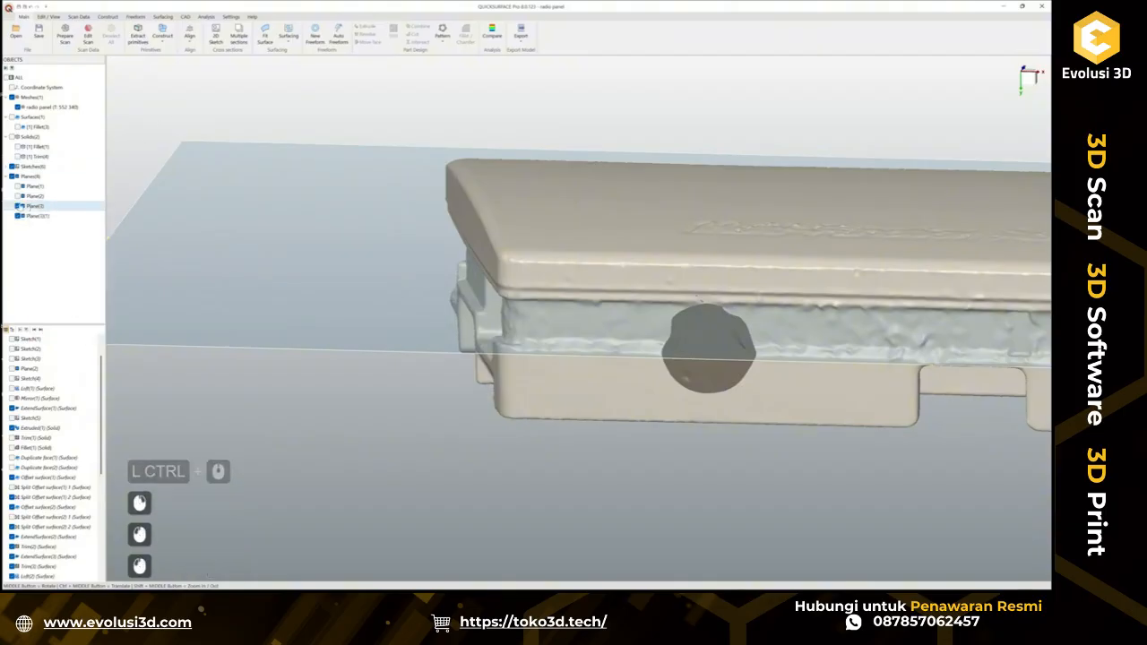
# Move the duplicated plane down to the recess's lower ledge, at an offset from origin of about -6.85 mm.
pyautogui.doubleClick(34, 216)
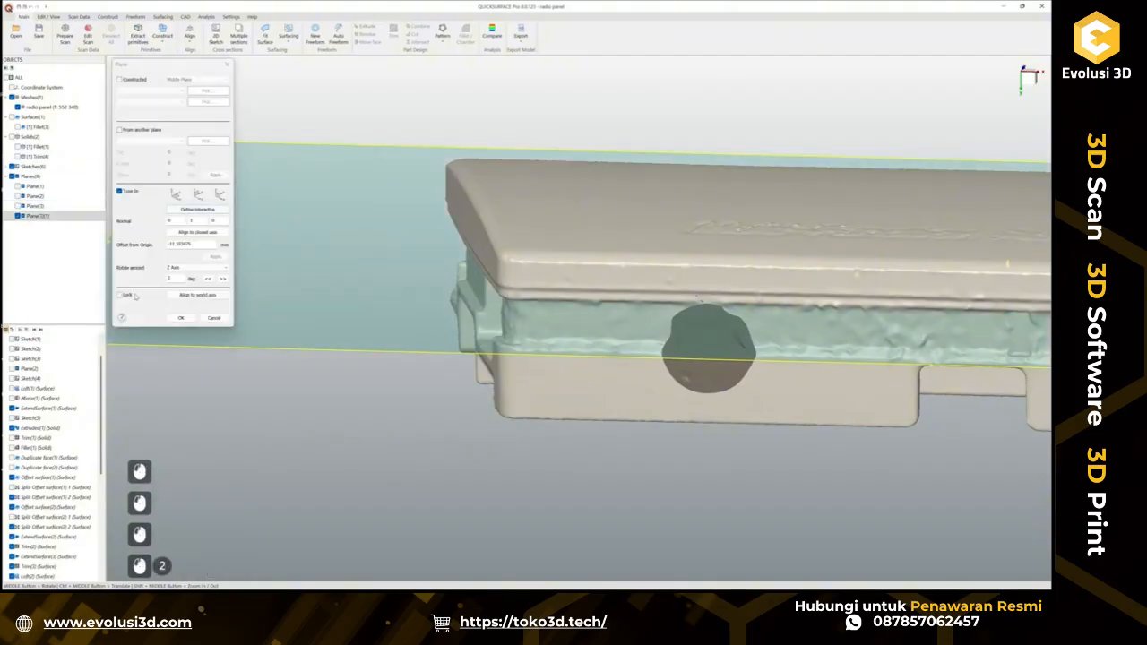
pyautogui.scroll(-3, 573, 269)
pyautogui.keyDown('ctrl'); pyautogui.moveTo(619, 275); pyautogui.dragTo(404, 269, button='middle'); pyautogui.keyUp('ctrl')
pyautogui.scroll(3, 430, 273)
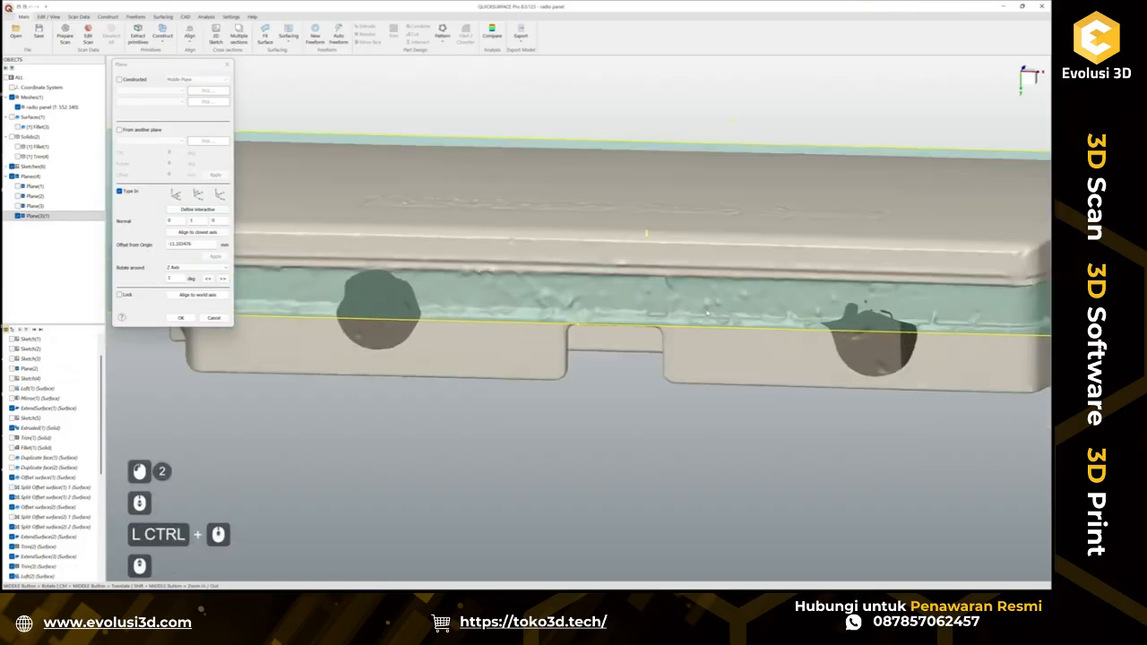
pyautogui.moveTo(597, 295); pyautogui.dragTo(838, 276, button='middle')
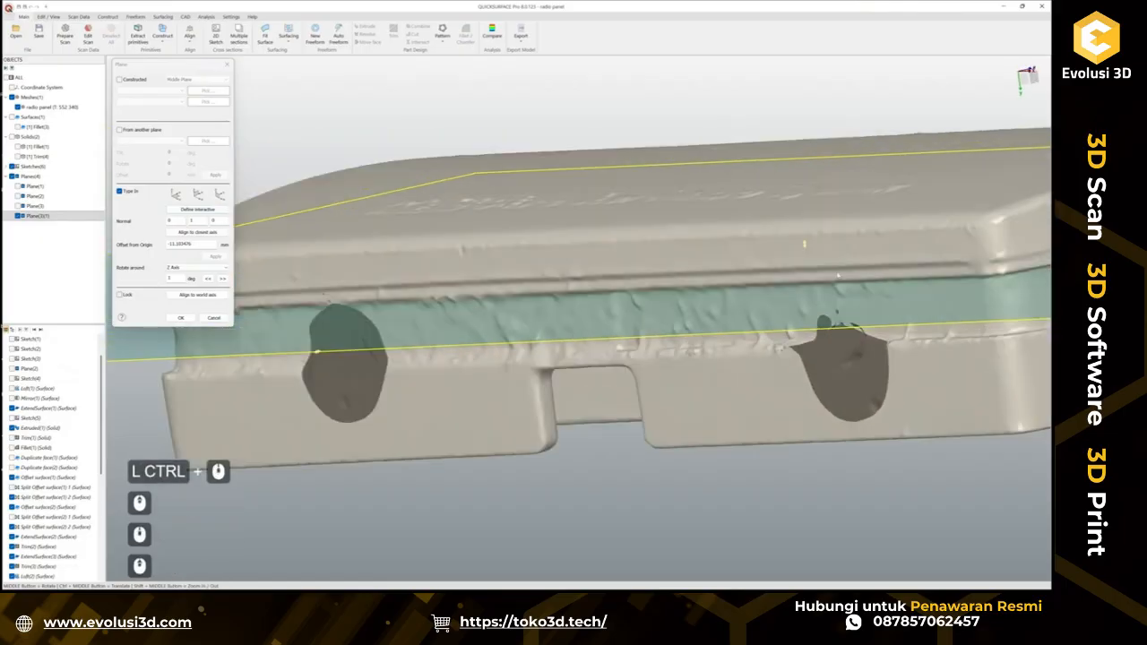
pyautogui.keyDown('ctrl'); pyautogui.moveTo(805, 246); pyautogui.dragTo(815, 313); pyautogui.keyUp('ctrl')
pyautogui.scroll(-2, 807, 314)
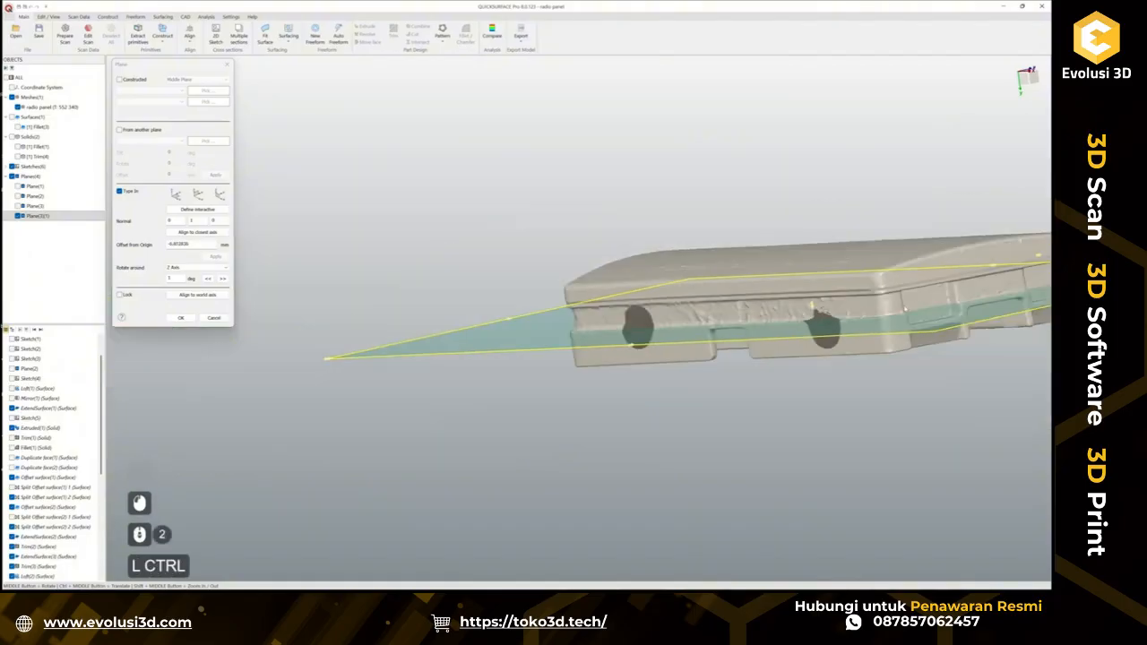
pyautogui.keyDown('ctrl'); pyautogui.moveTo(807, 314); pyautogui.dragTo(651, 320, button='middle'); pyautogui.keyUp('ctrl')
pyautogui.scroll(3, 651, 320)
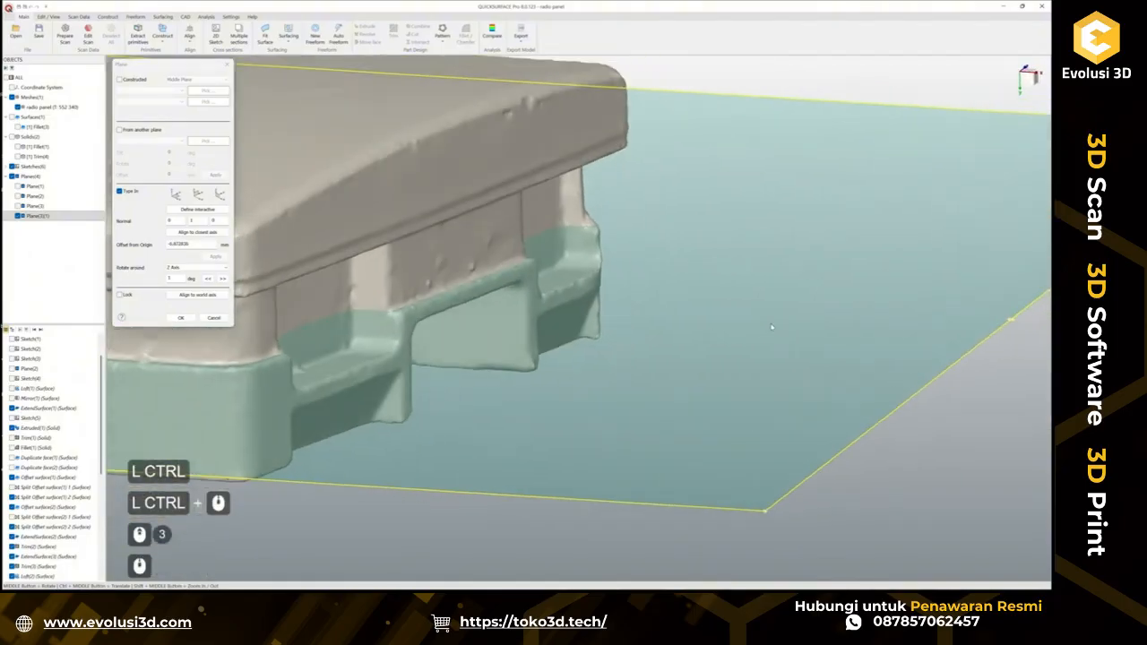
pyautogui.click(181, 318)
# Compare the scan against the plane placed on the recess's lower ledge at a tolerance of 0.1 mm, inspecting the deviation along the ledge.
pyautogui.click(493, 36)
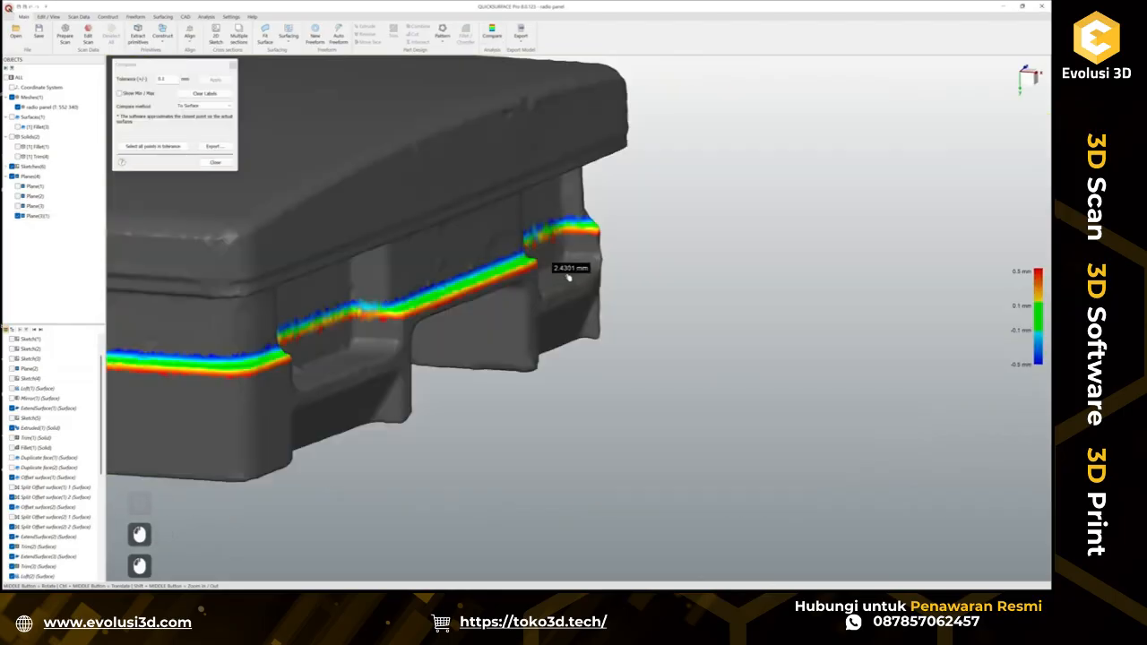
pyautogui.scroll(5, 466, 283)
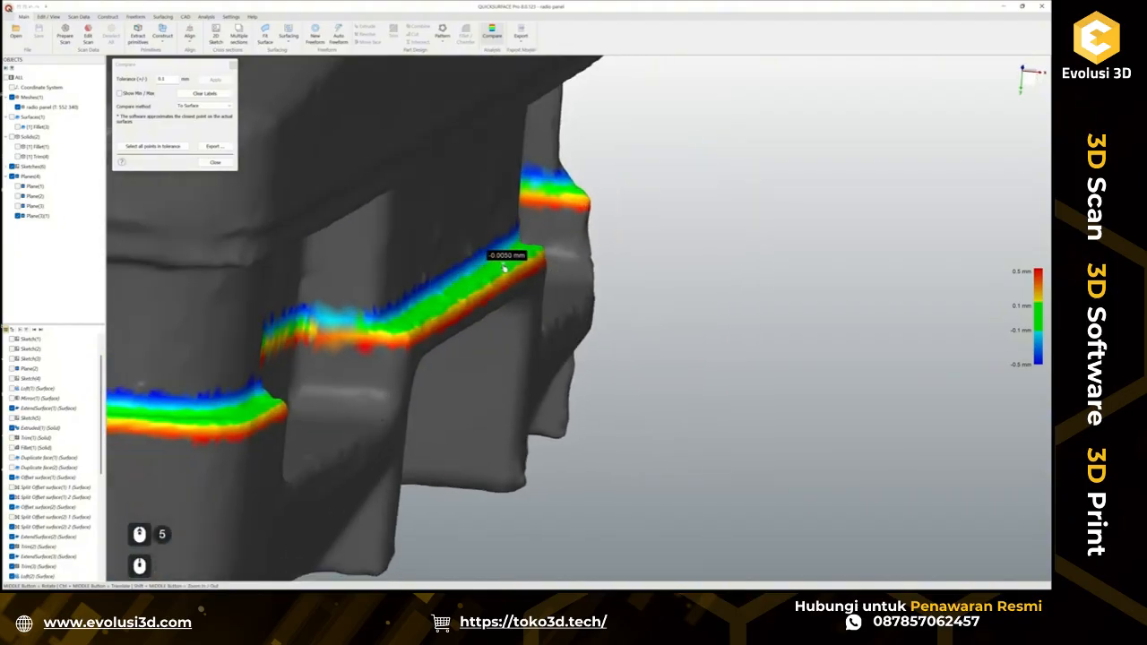
pyautogui.click(215, 162)
pyautogui.scroll(-3, 448, 269)
pyautogui.keyDown('ctrl'); pyautogui.moveTo(449, 269); pyautogui.dragTo(596, 283, button='middle'); pyautogui.keyUp('ctrl')
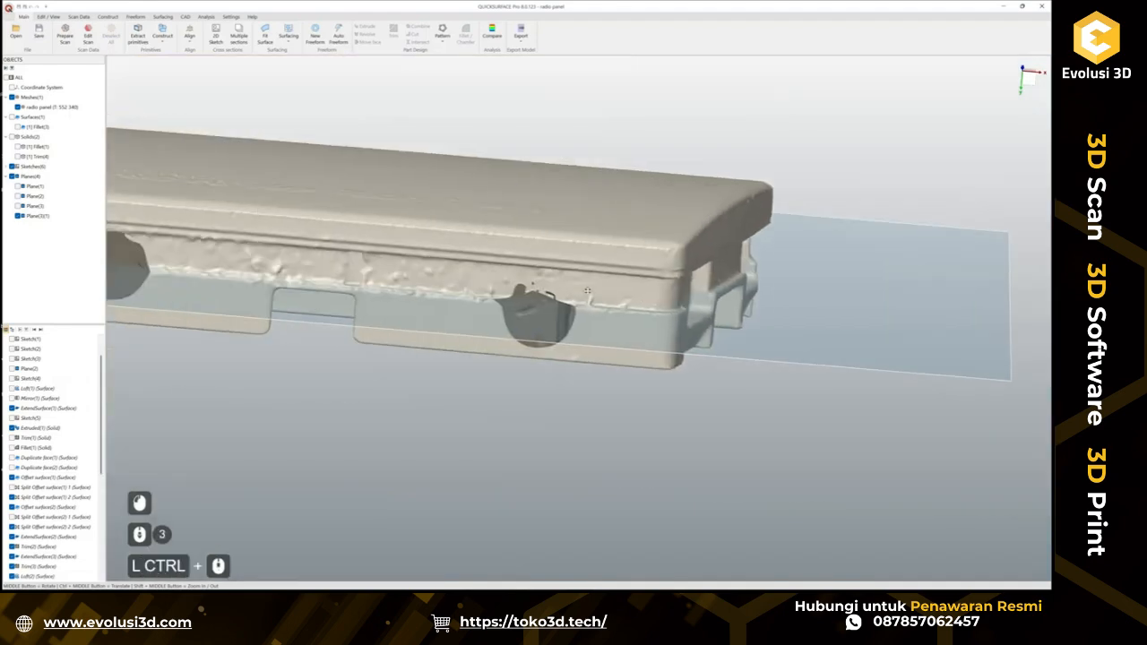
# Show the upper lip plane again and measure its distance to the lower ledge plane.
pyautogui.click(27, 206)
pyautogui.scroll(-1, 563, 330)
pyautogui.keyDown('ctrl'); pyautogui.moveTo(563, 330); pyautogui.dragTo(680, 347, button='middle'); pyautogui.keyUp('ctrl')
pyautogui.click(212, 277)
pyautogui.keyDown('ctrl'); pyautogui.click(211, 310); pyautogui.keyUp('ctrl')
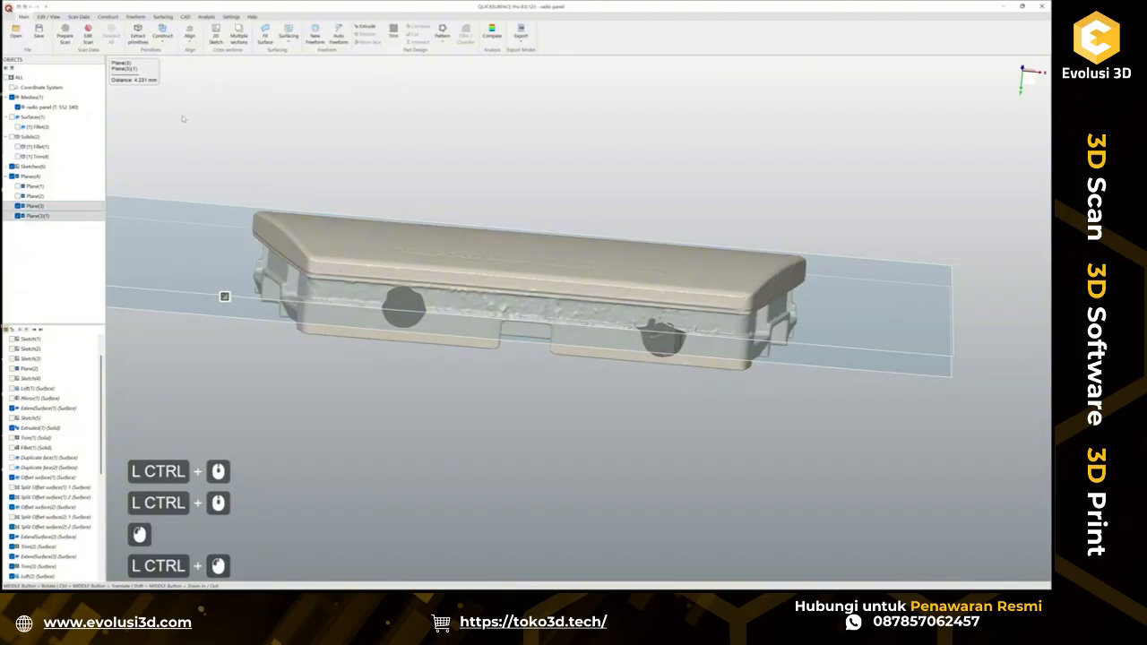
pyautogui.click(313, 117)
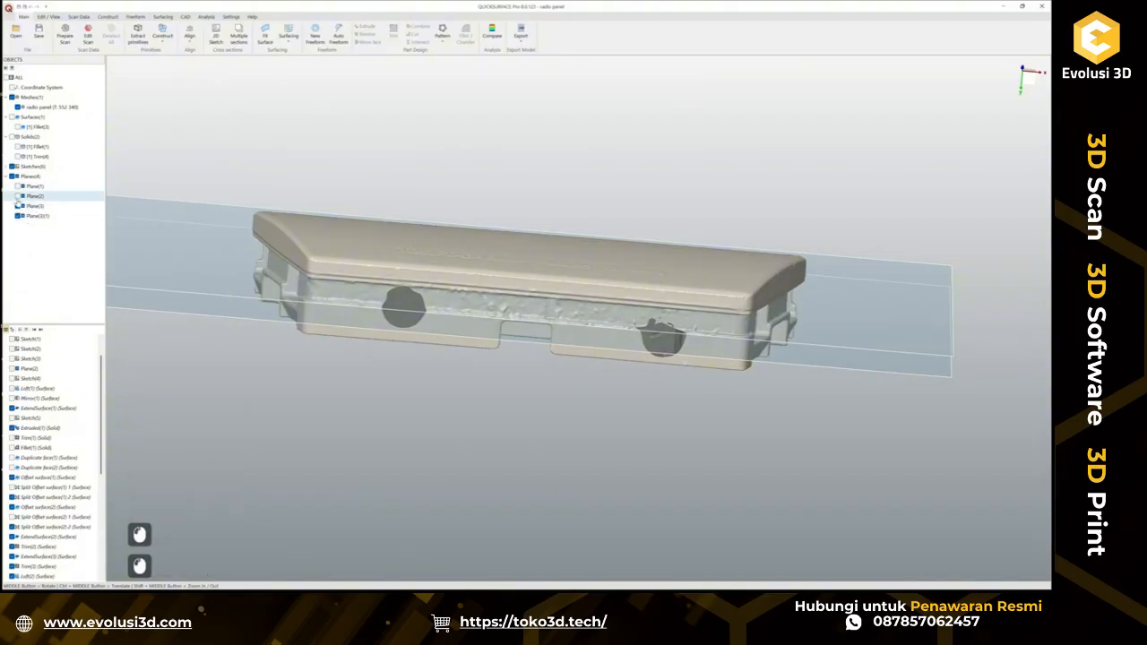
# Briefly show the trimmed and filleted solids one after the other, leaving only the recessed section's filleted side surface displayed.
pyautogui.click(17, 195)
pyautogui.click(17, 196)
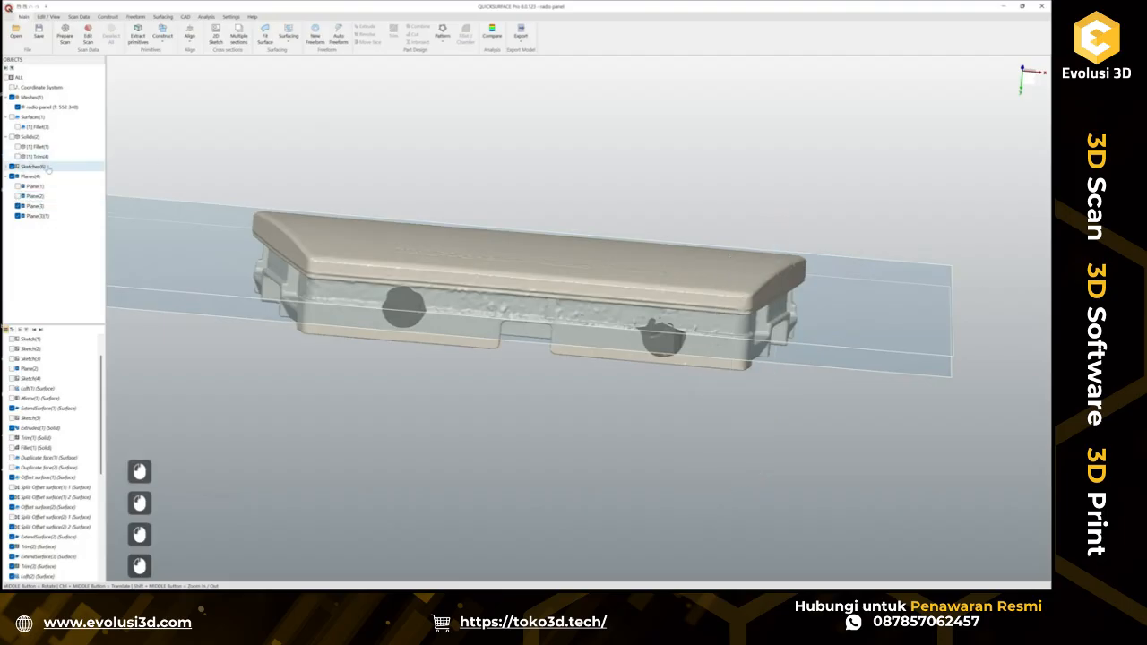
pyautogui.click(17, 156)
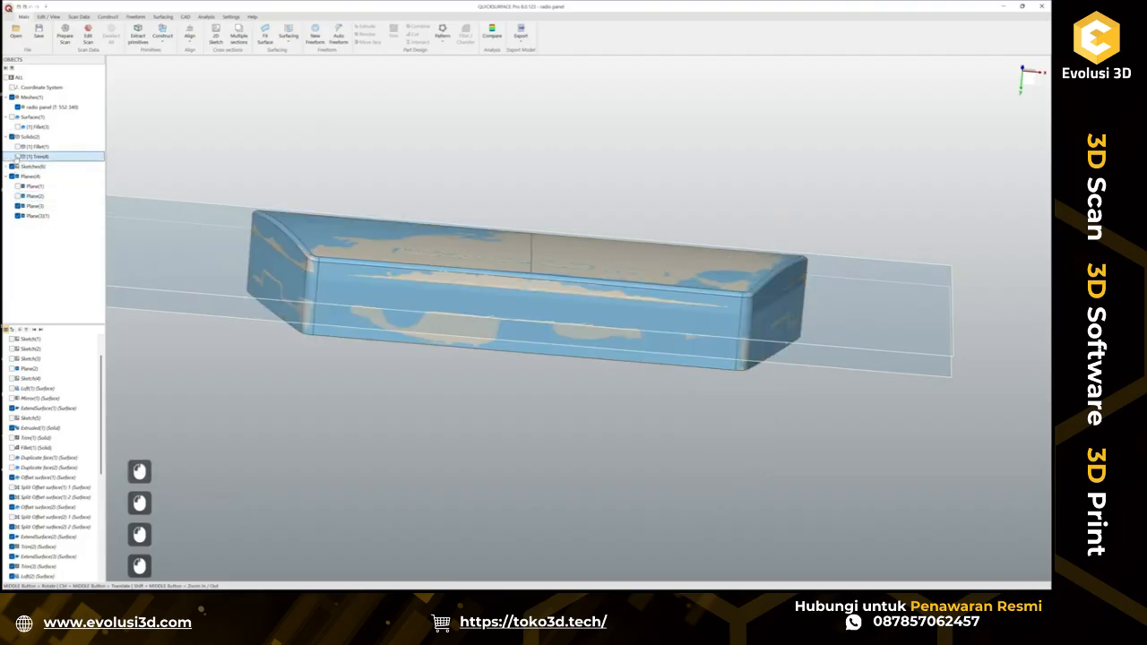
pyautogui.click(17, 156)
pyautogui.click(17, 146)
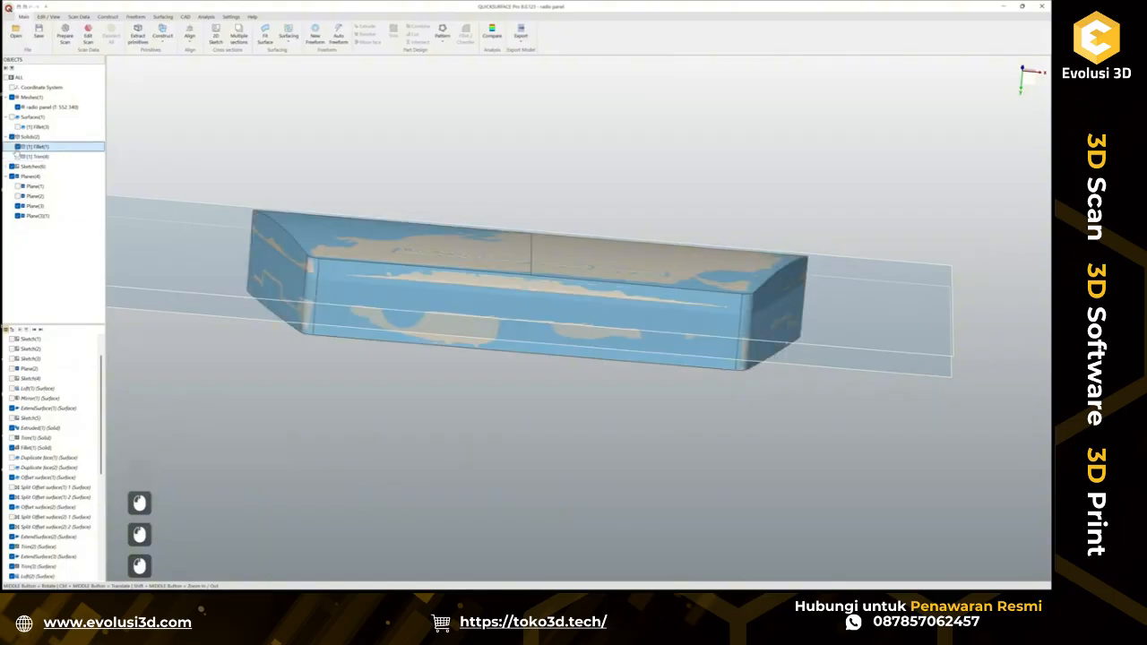
pyautogui.click(17, 146)
pyautogui.click(17, 127)
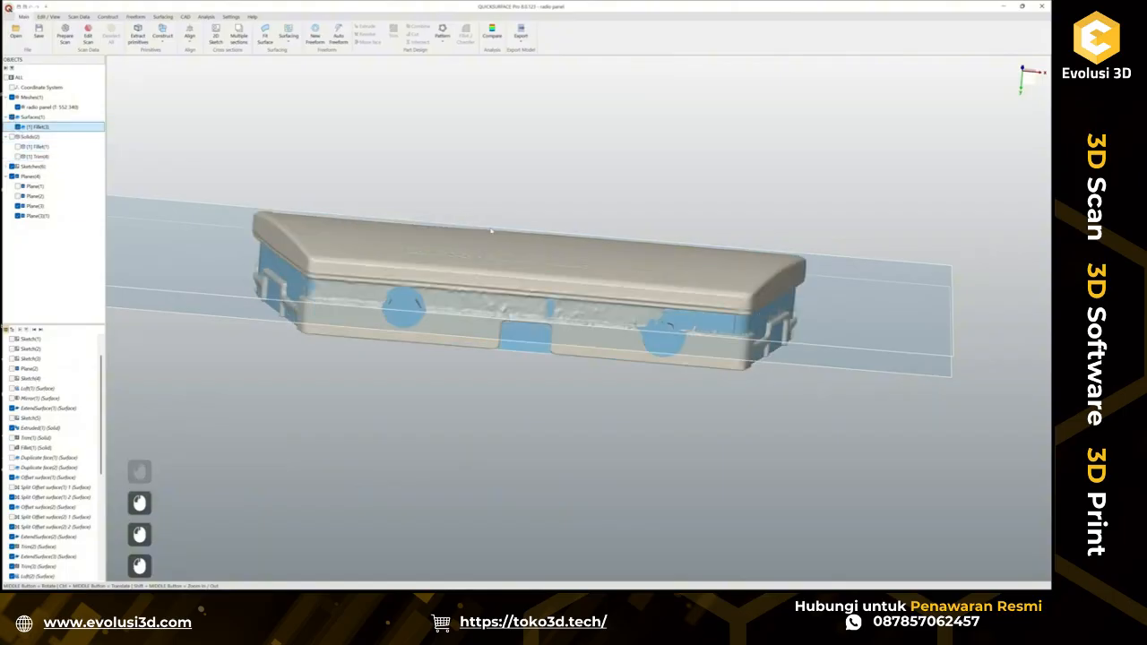
# Compare the recessed section's filleted side surface with the scan, inspecting the deviation along the long sides and around the notch.
pyautogui.moveTo(582, 257); pyautogui.dragTo(586, 280, button='middle')
pyautogui.scroll(5, 731, 328)
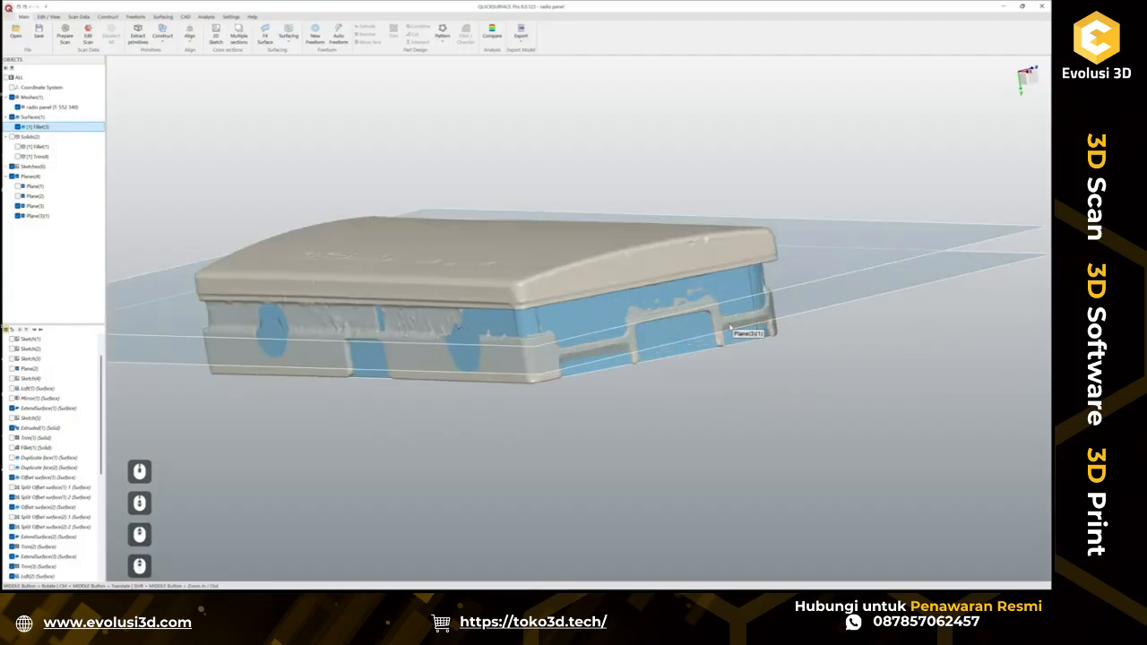
pyautogui.click(492, 36)
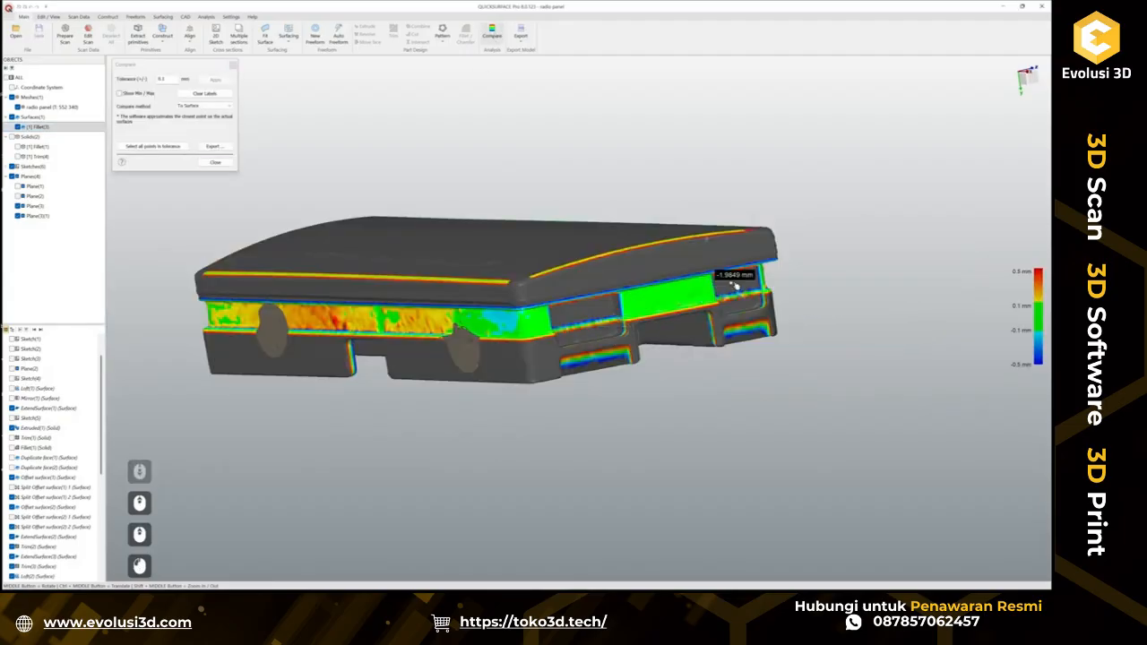
pyautogui.moveTo(341, 307); pyautogui.dragTo(620, 282, button='middle')
pyautogui.keyDown('ctrl'); pyautogui.moveTo(620, 282); pyautogui.dragTo(879, 270, button='middle'); pyautogui.keyUp('ctrl')
pyautogui.moveTo(412, 313); pyautogui.dragTo(714, 343, button='middle')
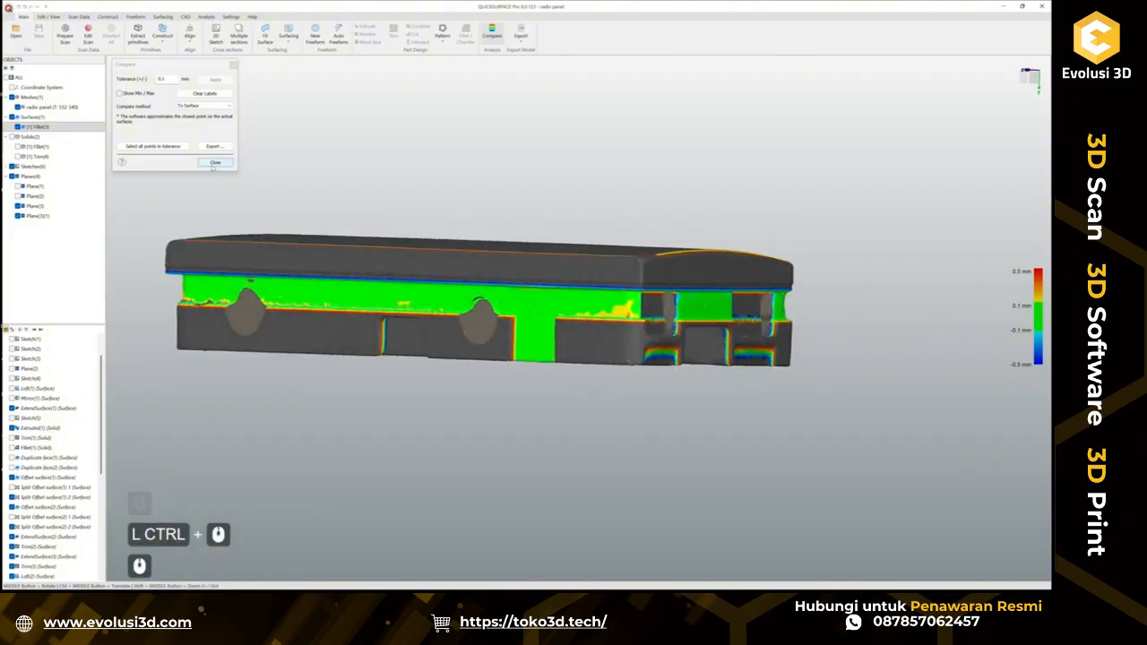
pyautogui.scroll(5, 555, 341)
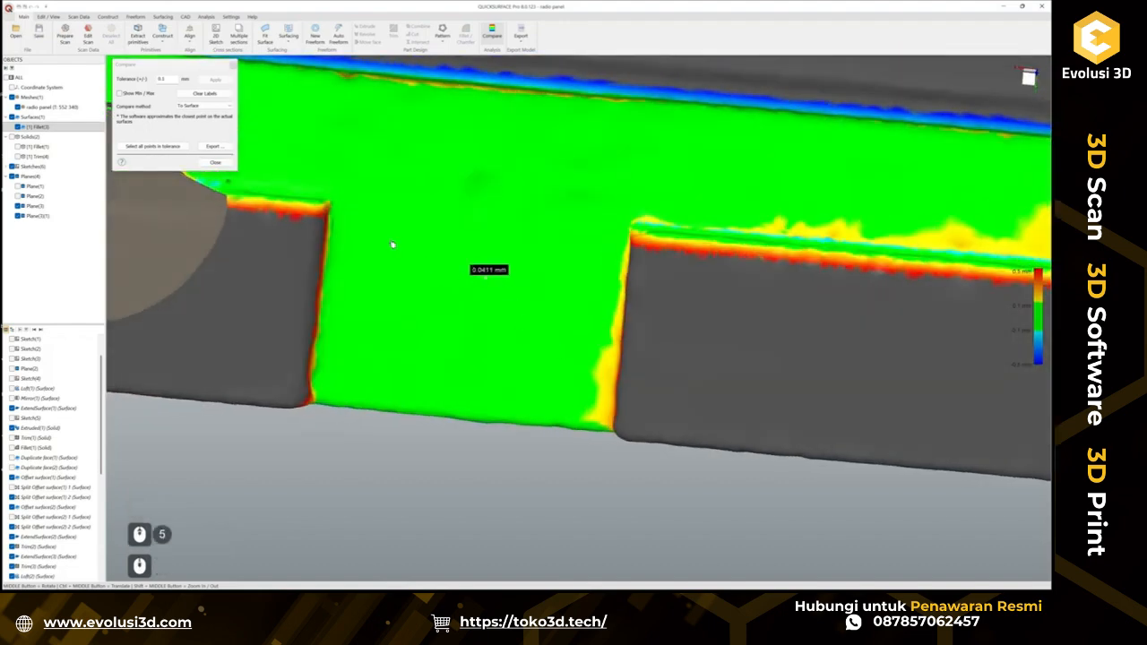
pyautogui.click(216, 162)
# Hide the lower ledge plane, the upper lip plane and the filleted side surface so only the scan is displayed.
pyautogui.scroll(-3, 448, 288)
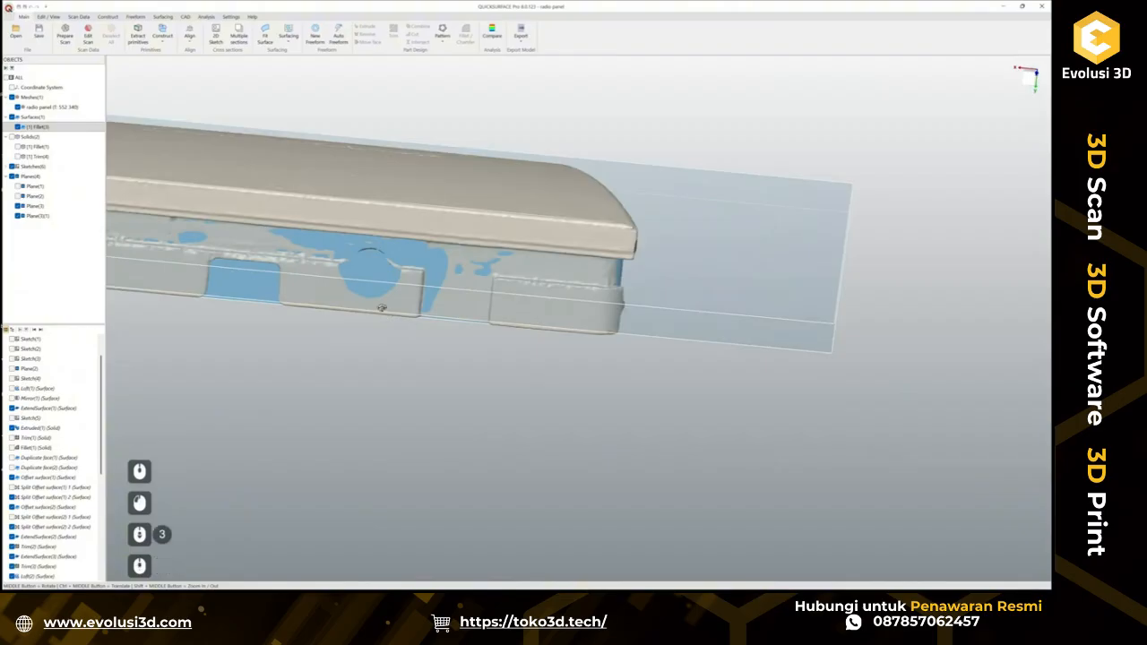
pyautogui.moveTo(381, 308); pyautogui.dragTo(423, 272, button='middle')
pyautogui.click(770, 331)
pyautogui.rightClick(770, 330)
pyautogui.click(768, 290)
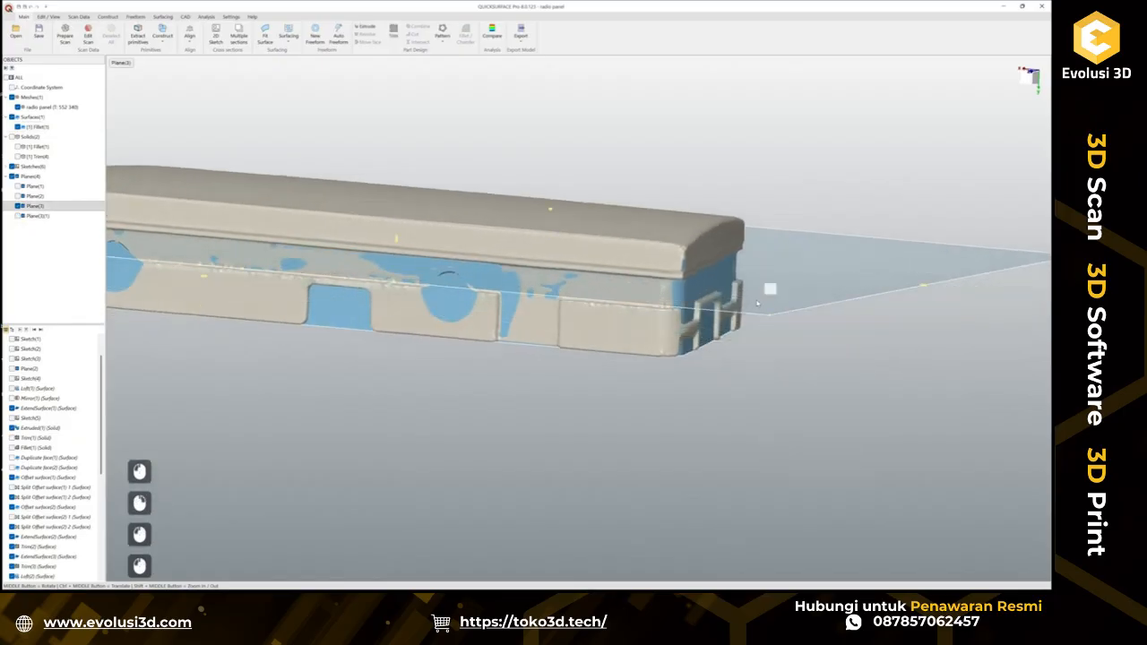
pyautogui.rightClick(762, 301)
pyautogui.click(778, 337)
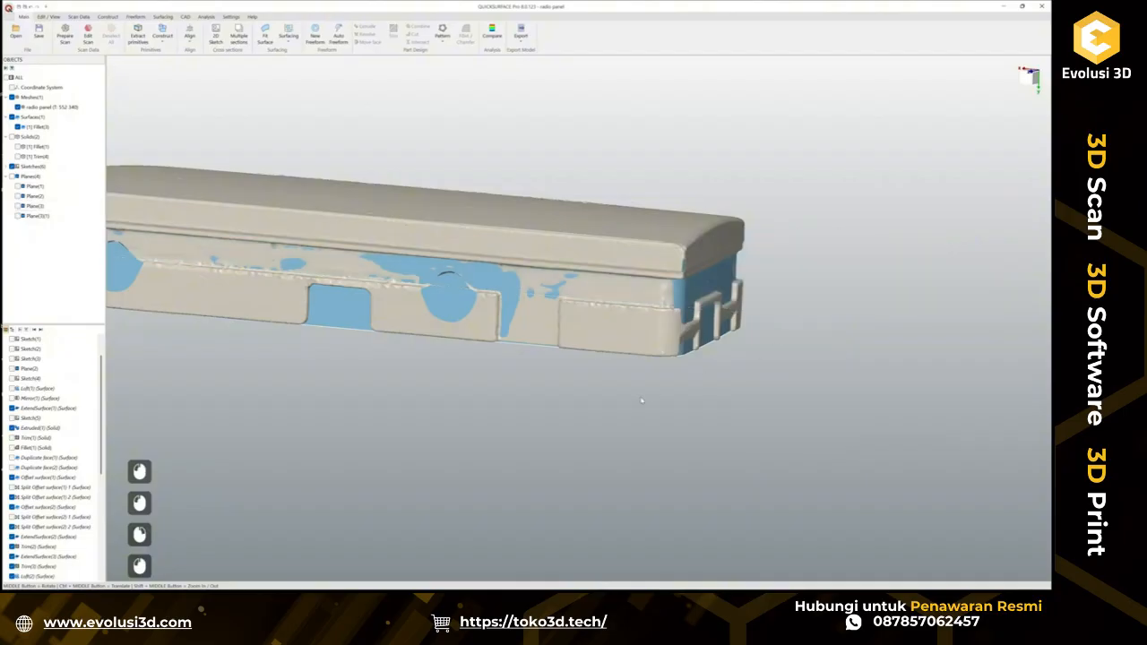
pyautogui.rightClick(548, 312)
pyautogui.click(574, 338)
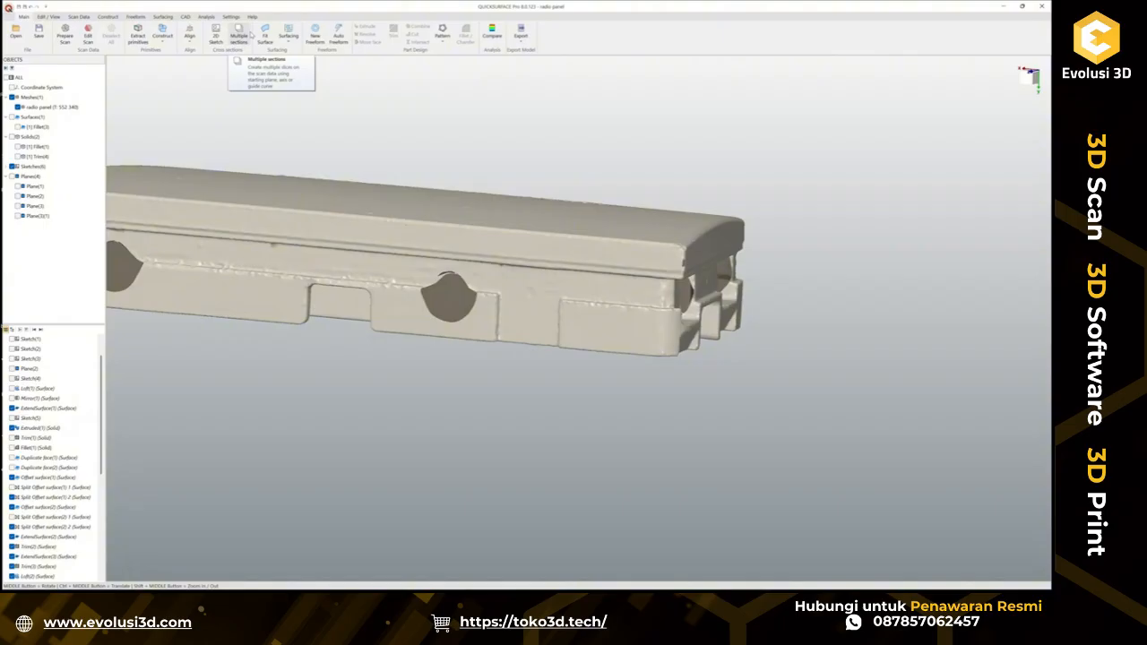
# Create a 2D sketch for an extruded surface, parallel to OXZ, with its slicing plane positioned interactively through the scan's lower section.
pyautogui.click(215, 38)
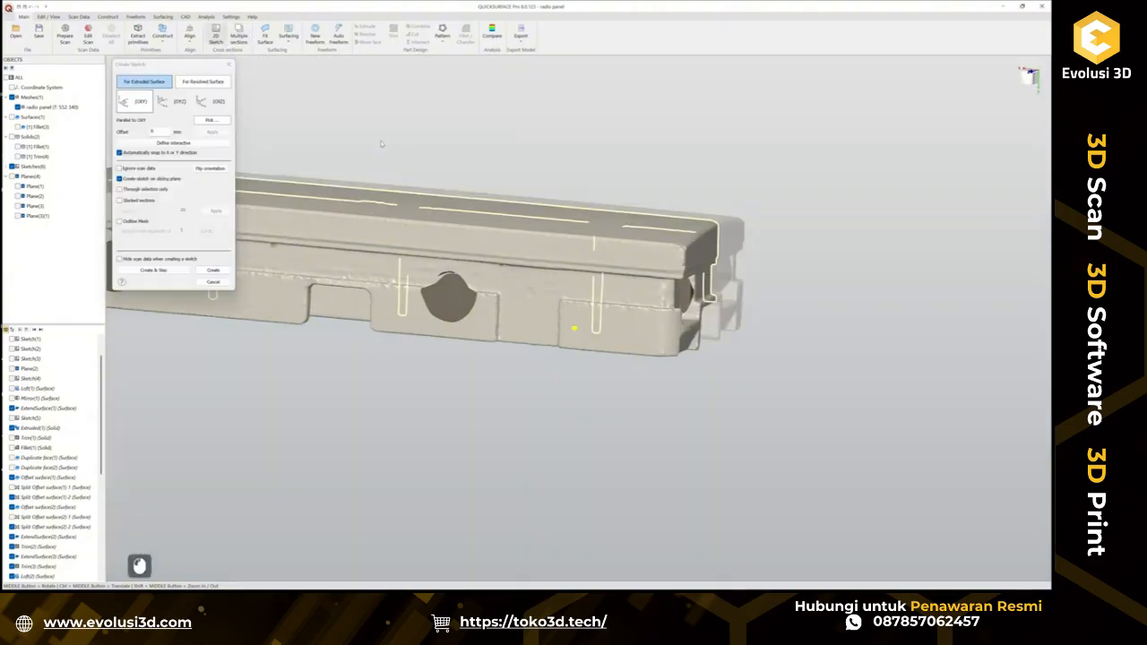
pyautogui.click(213, 102)
pyautogui.click(193, 144)
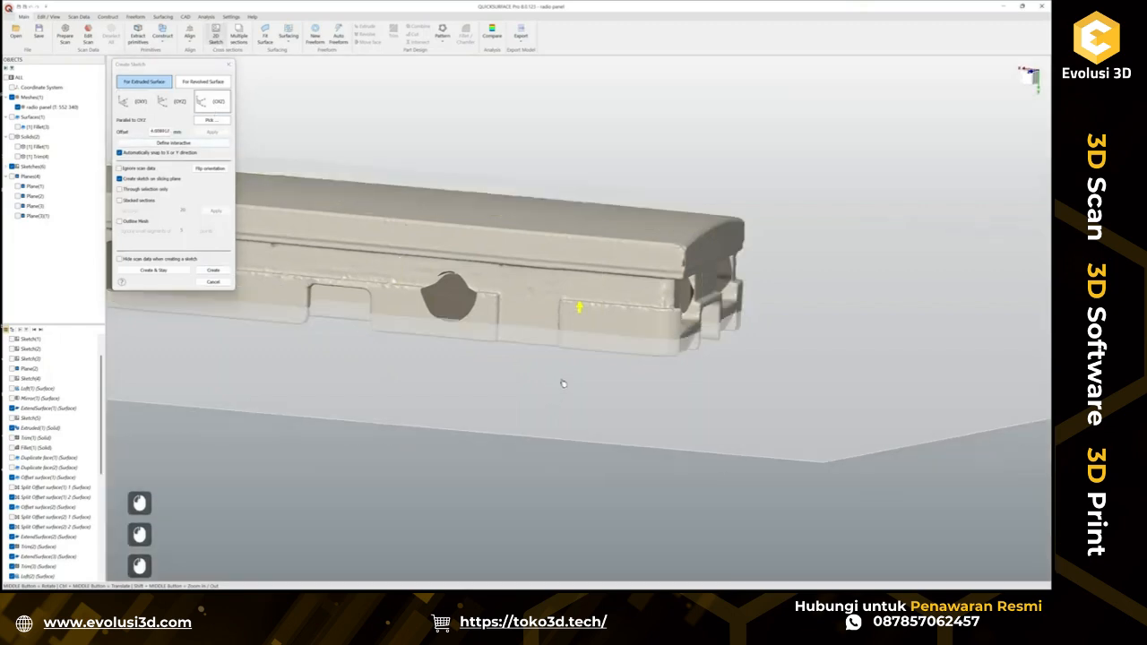
pyautogui.click(567, 388)
pyautogui.click(213, 269)
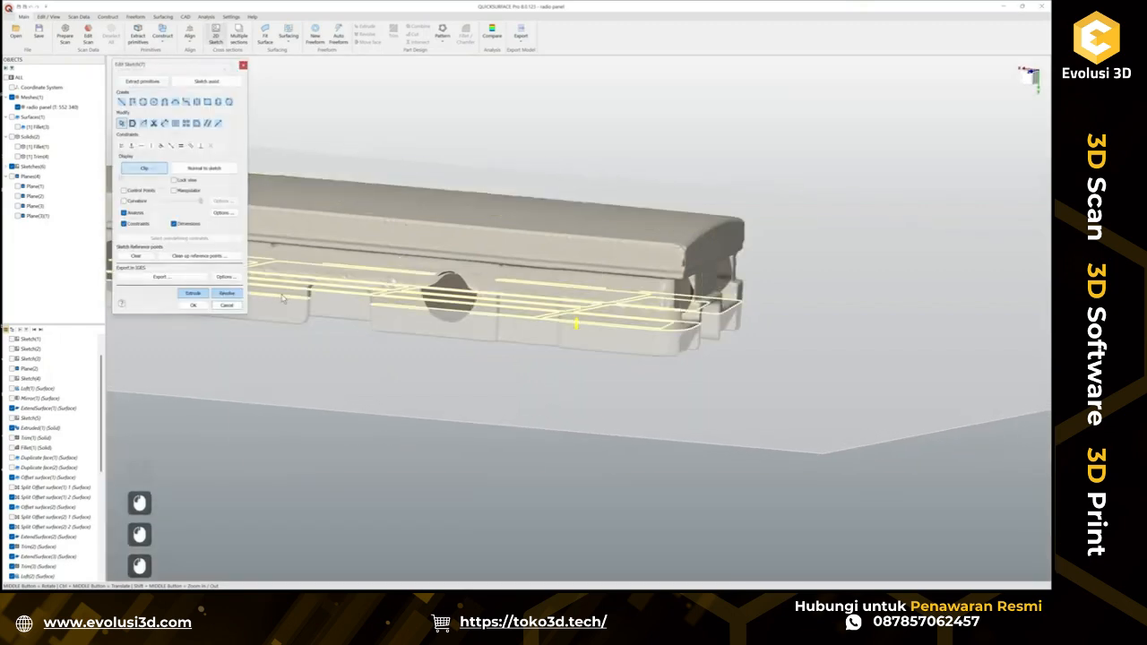
# Sketch two lines fitted to the section points on the notch's slanted sides, extending each beyond the panel's outer edge.
pyautogui.scroll(5, 313, 164)
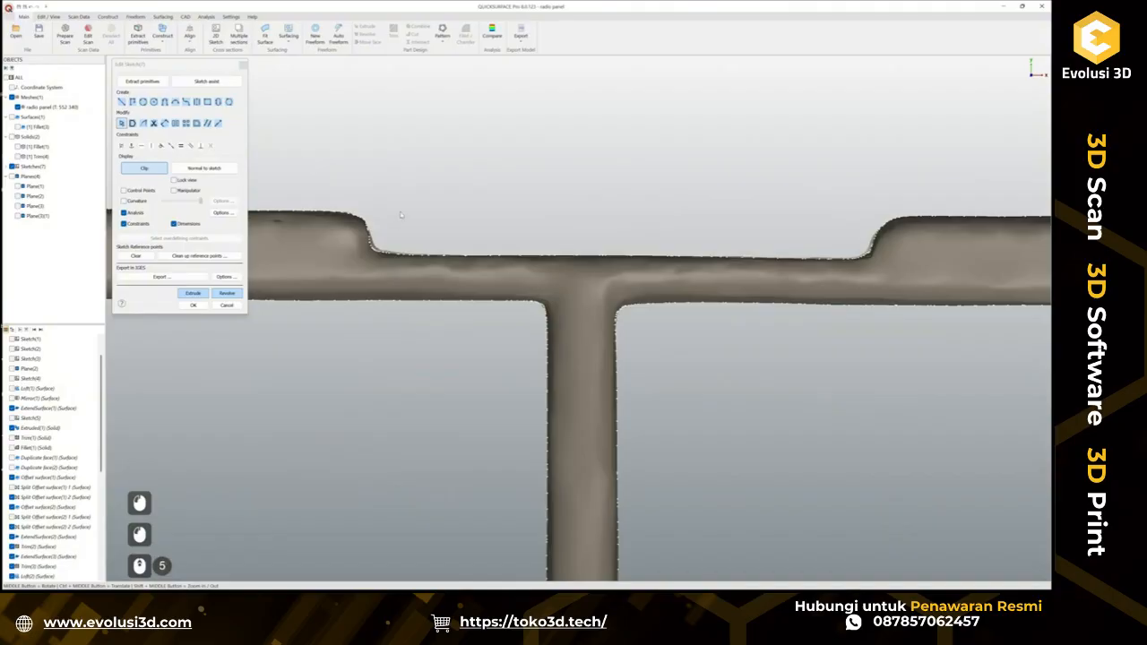
pyautogui.scroll(2, 368, 229)
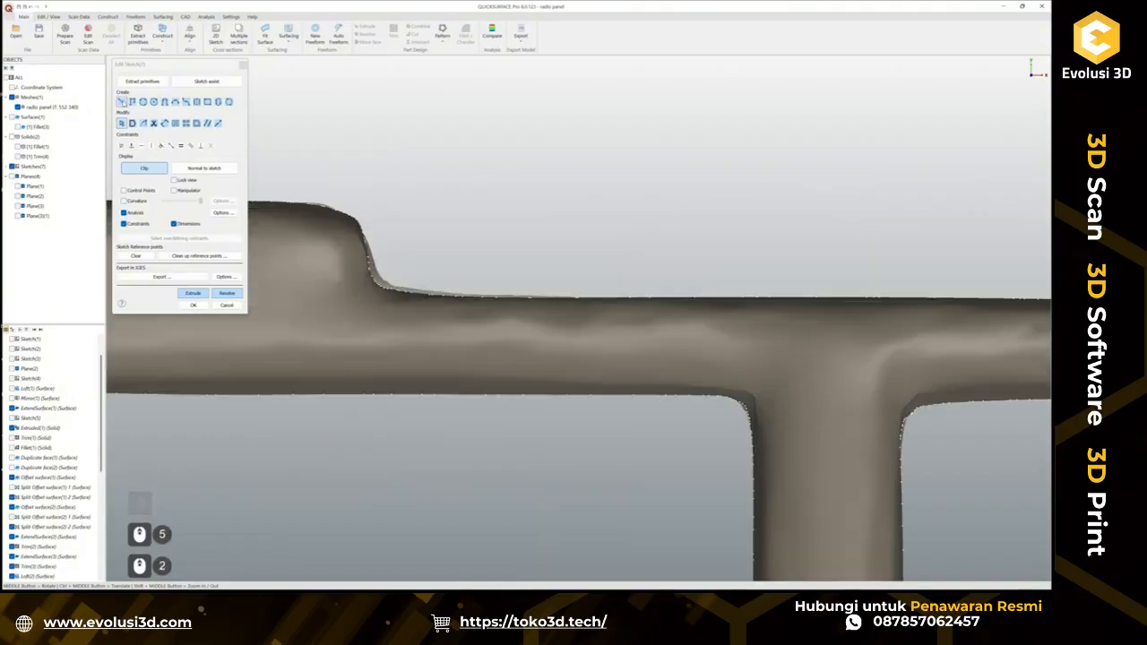
pyautogui.click(123, 103)
pyautogui.keyDown('ctrl'); pyautogui.click(374, 265); pyautogui.keyUp('ctrl')
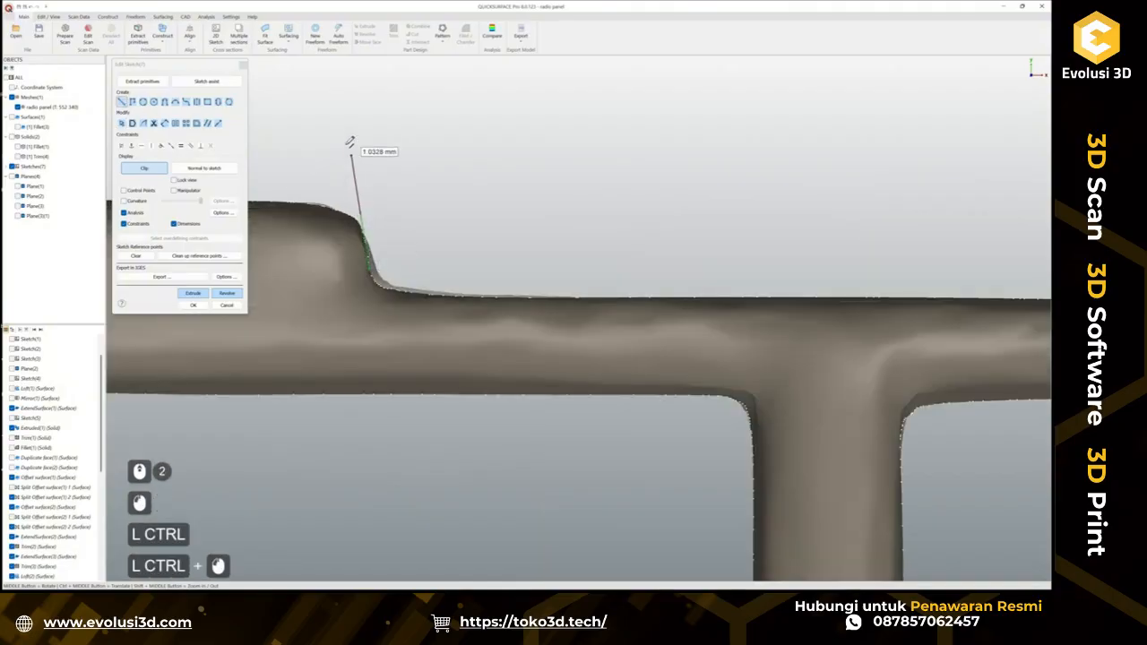
pyautogui.click(354, 141)
pyautogui.scroll(-3, 593, 210)
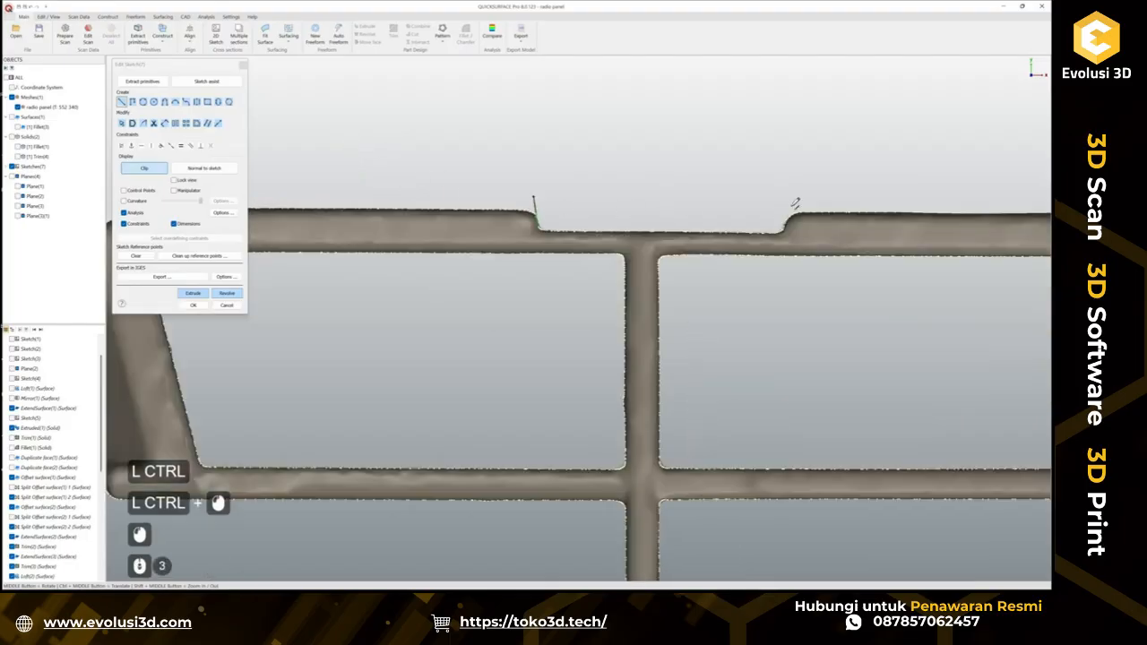
pyautogui.scroll(2, 795, 205)
pyautogui.keyDown('ctrl'); pyautogui.click(767, 261); pyautogui.keyUp('ctrl')
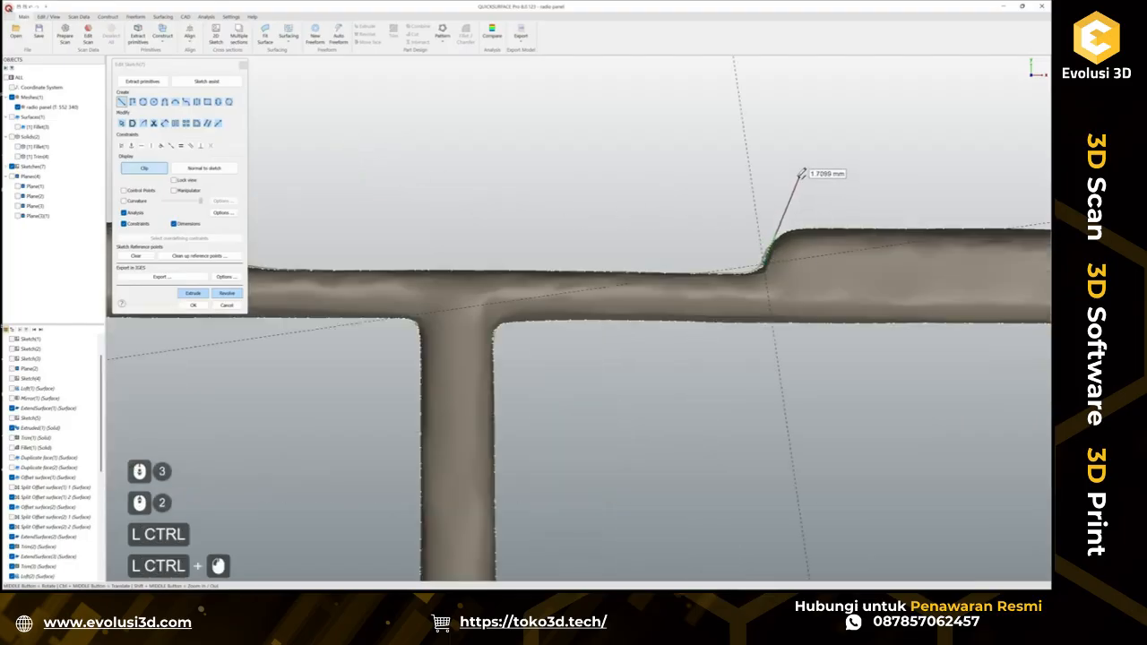
pyautogui.click(792, 170)
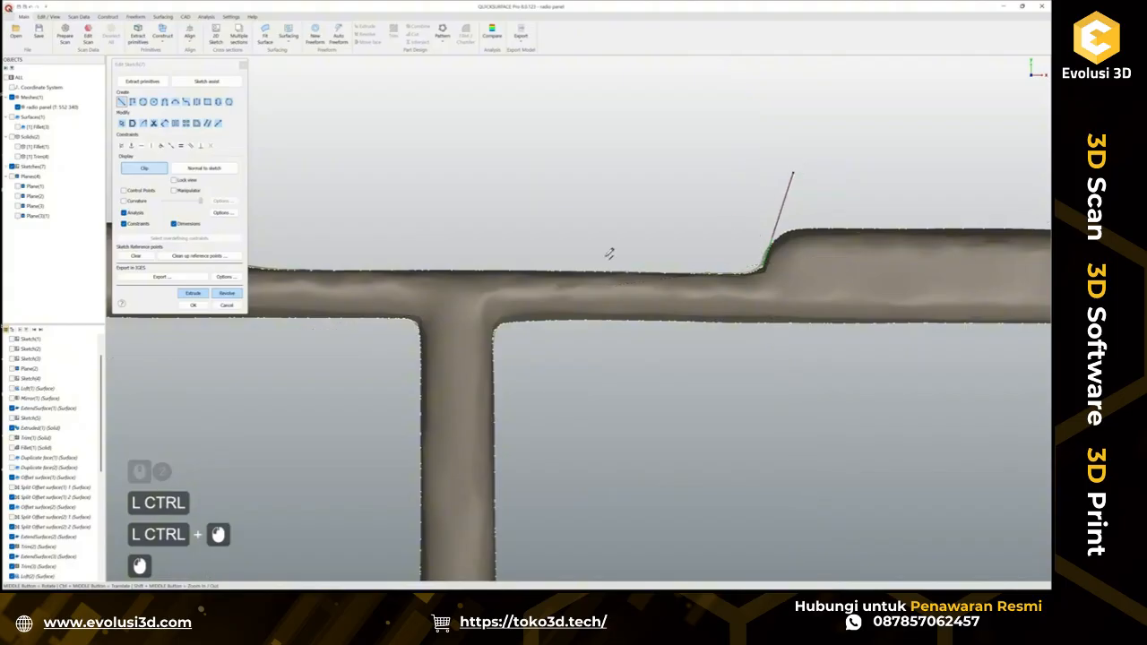
pyautogui.press('Escape')
# Lengthen both slanted lines at their inner ends so they pass beyond the notch floor.
pyautogui.scroll(-2, 453, 265)
pyautogui.click(471, 260)
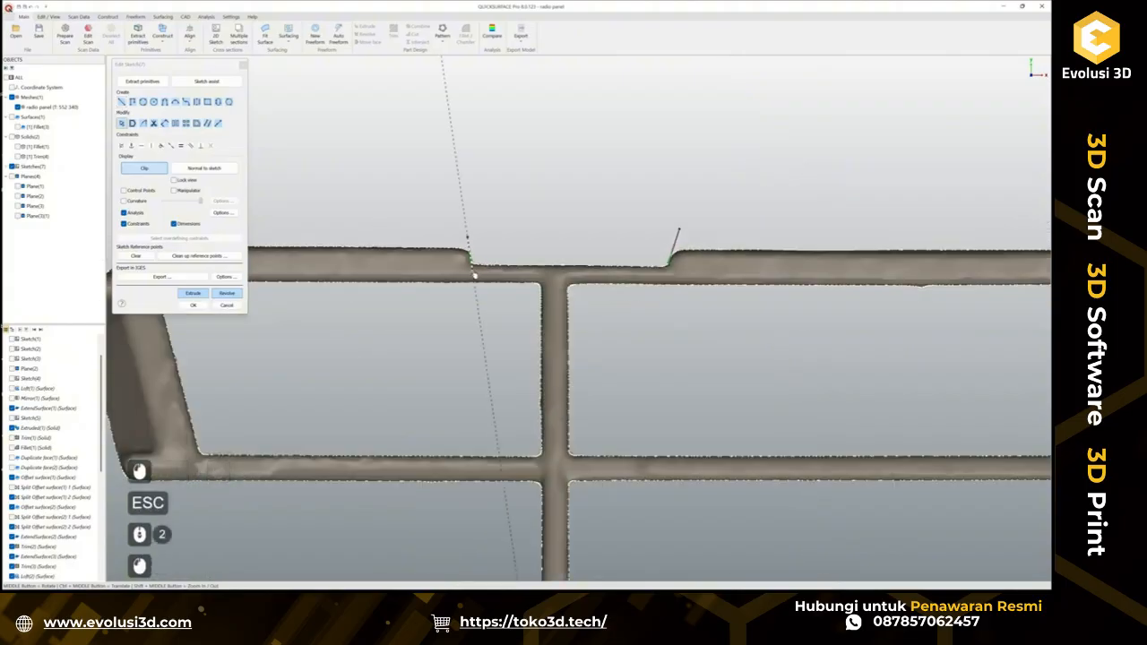
pyautogui.moveTo(671, 268); pyautogui.dragTo(665, 274)
pyautogui.click(706, 225)
pyautogui.scroll(1, 600, 291)
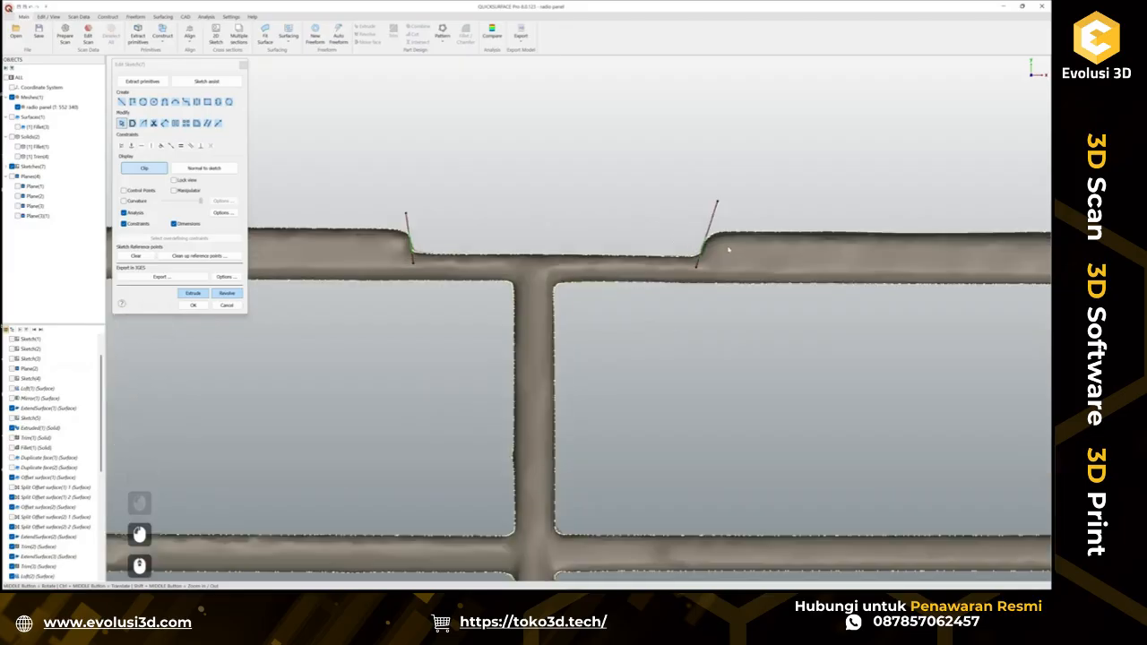
pyautogui.scroll(-4, 729, 250)
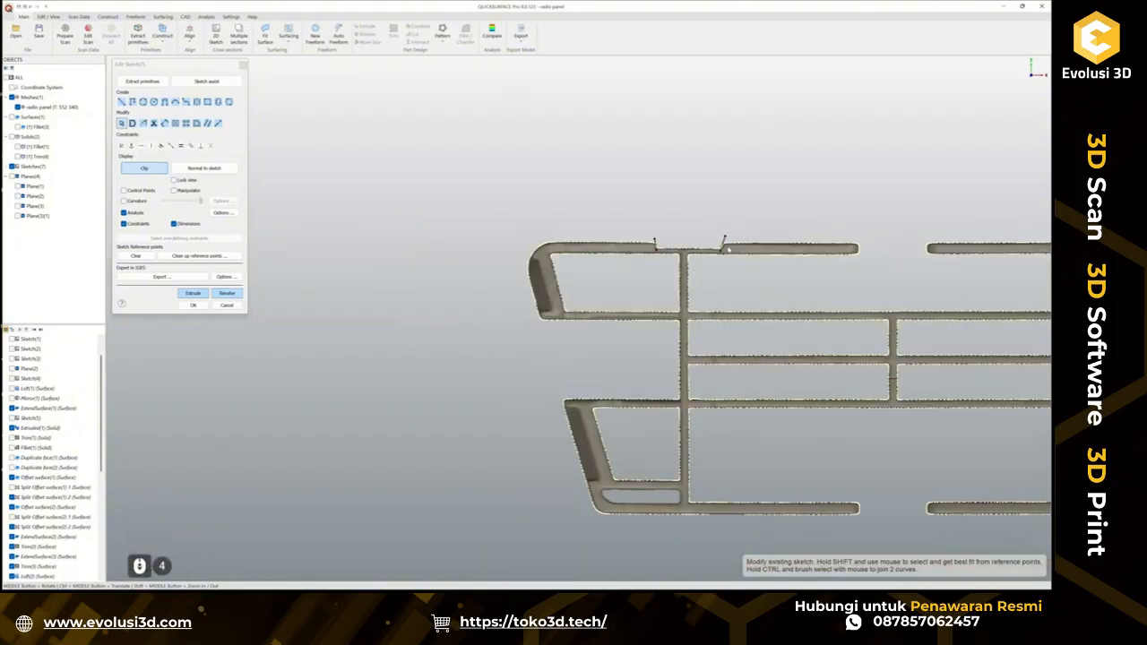
pyautogui.press('ctrl')
pyautogui.keyDown('ctrl'); pyautogui.moveTo(699, 247); pyautogui.dragTo(532, 227, button='middle'); pyautogui.keyUp('ctrl')
pyautogui.scroll(2, 533, 227)
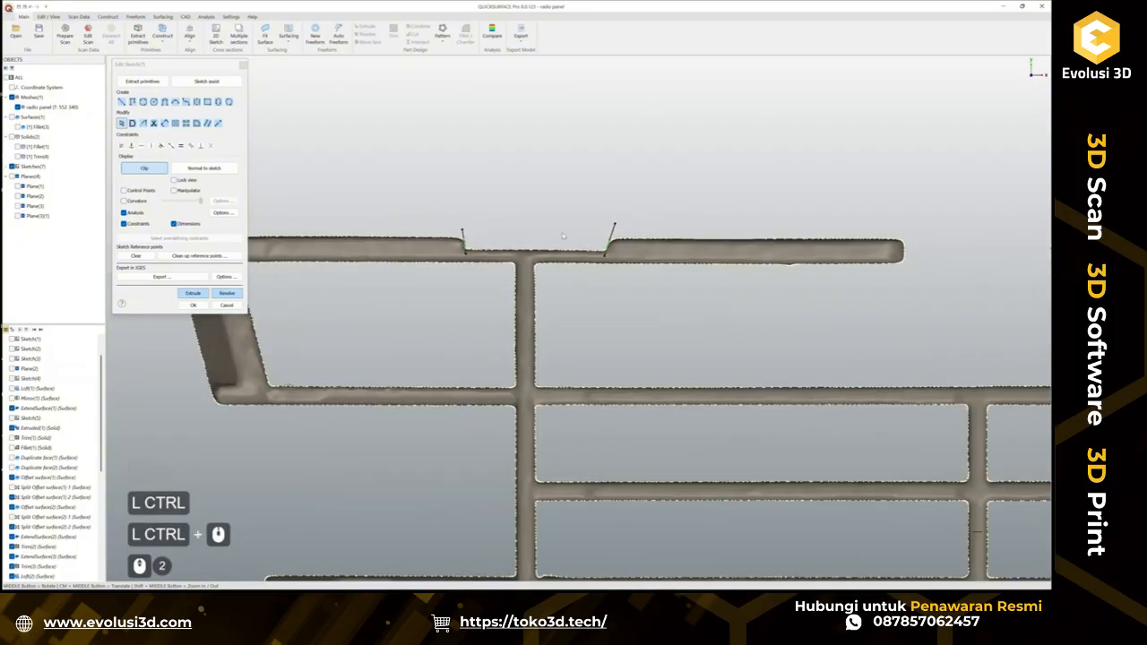
pyautogui.scroll(1, 541, 236)
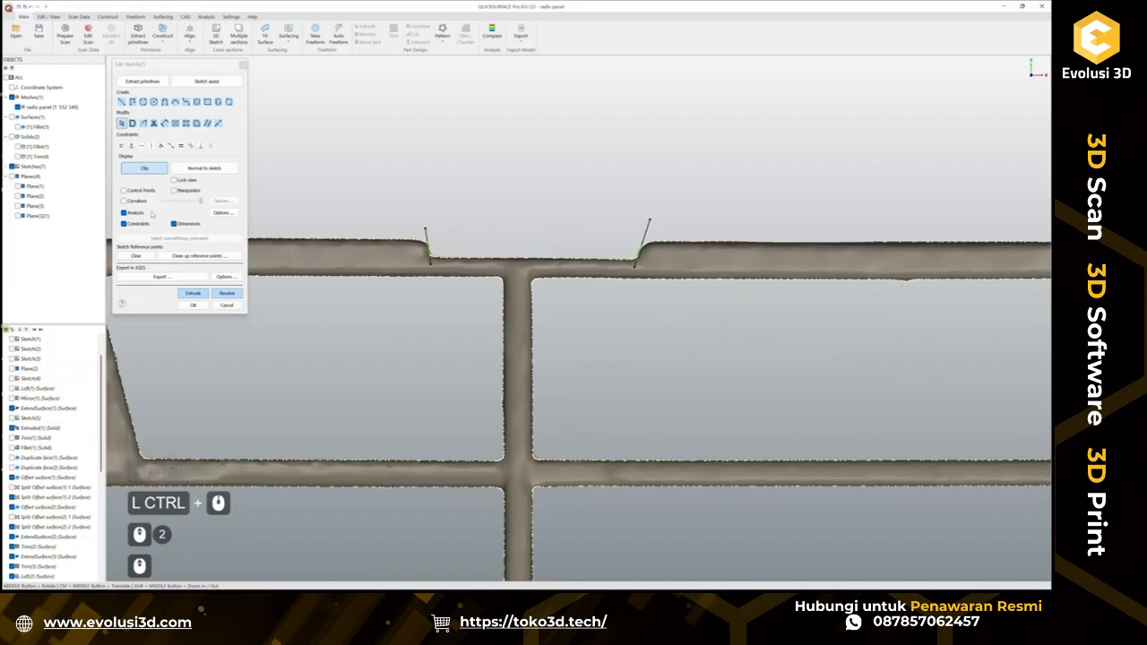
# Extrude the two slanted lines as two-sided surfaces, about 4.55 mm for depth 1 and about 5.42 mm for depth 2.
pyautogui.click(193, 294)
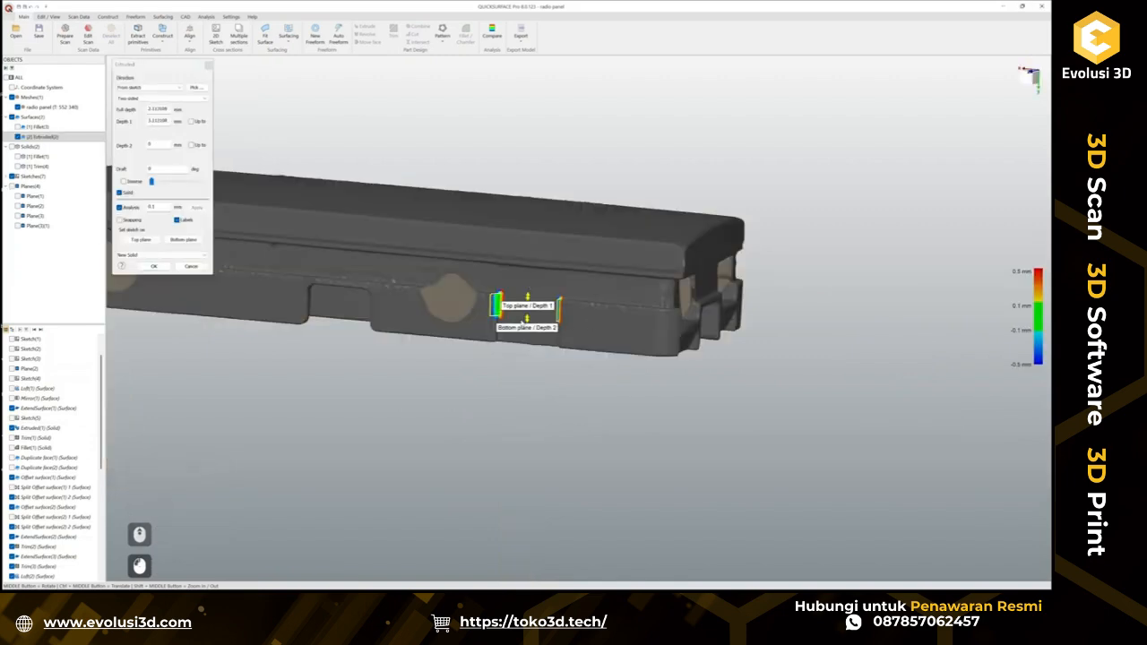
pyautogui.moveTo(527, 321); pyautogui.dragTo(526, 357)
pyautogui.moveTo(529, 296); pyautogui.dragTo(529, 286)
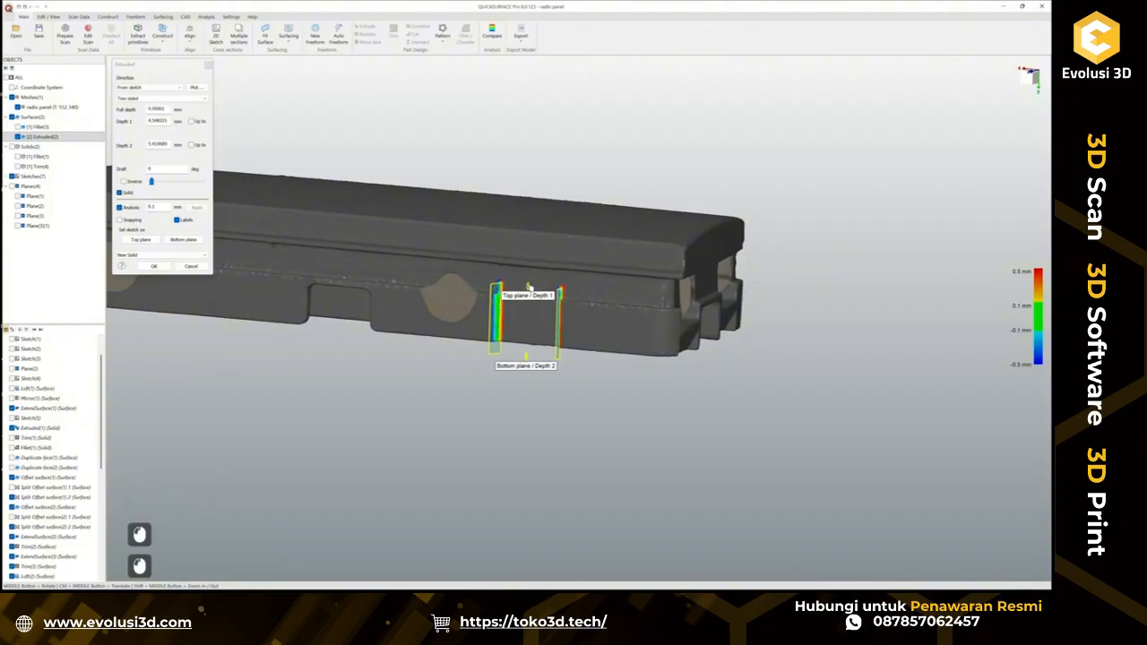
pyautogui.click(155, 267)
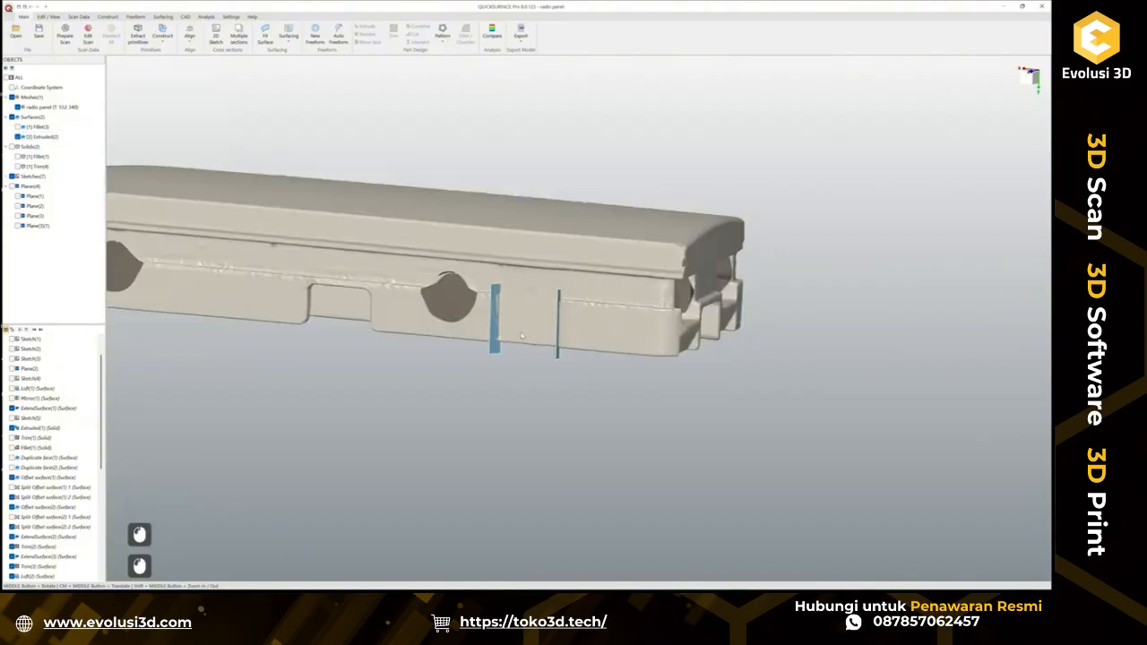
pyautogui.scroll(3, 522, 335)
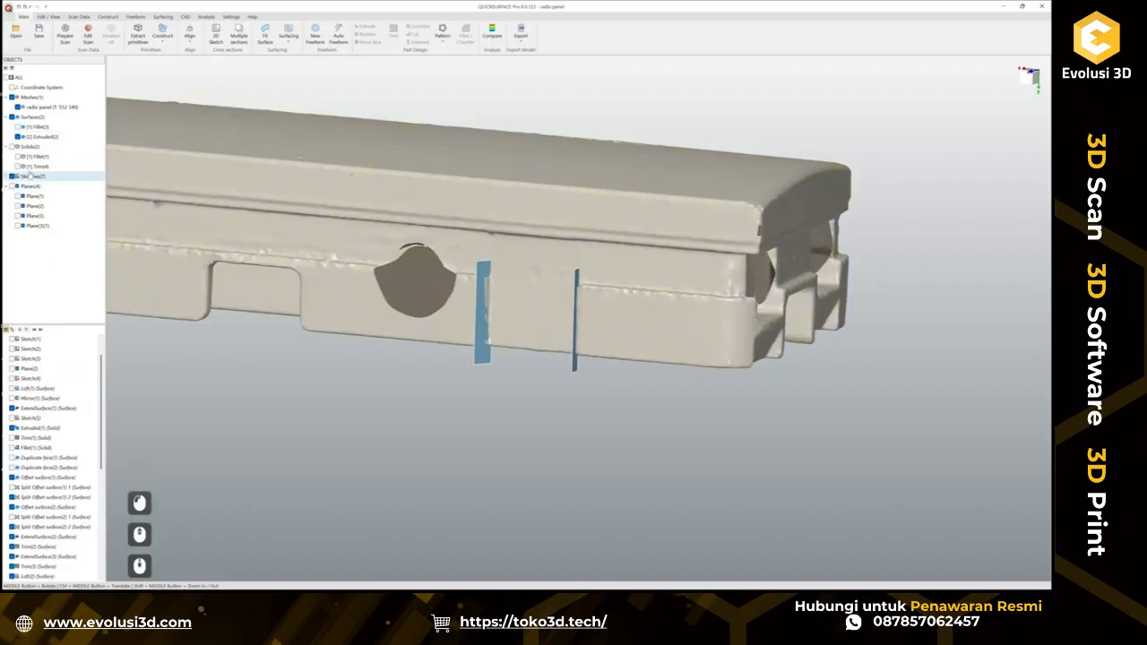
# Show the recess's two planes and its filleted side surface together with the extruded notch sides and the scan.
pyautogui.click(18, 226)
pyautogui.click(18, 217)
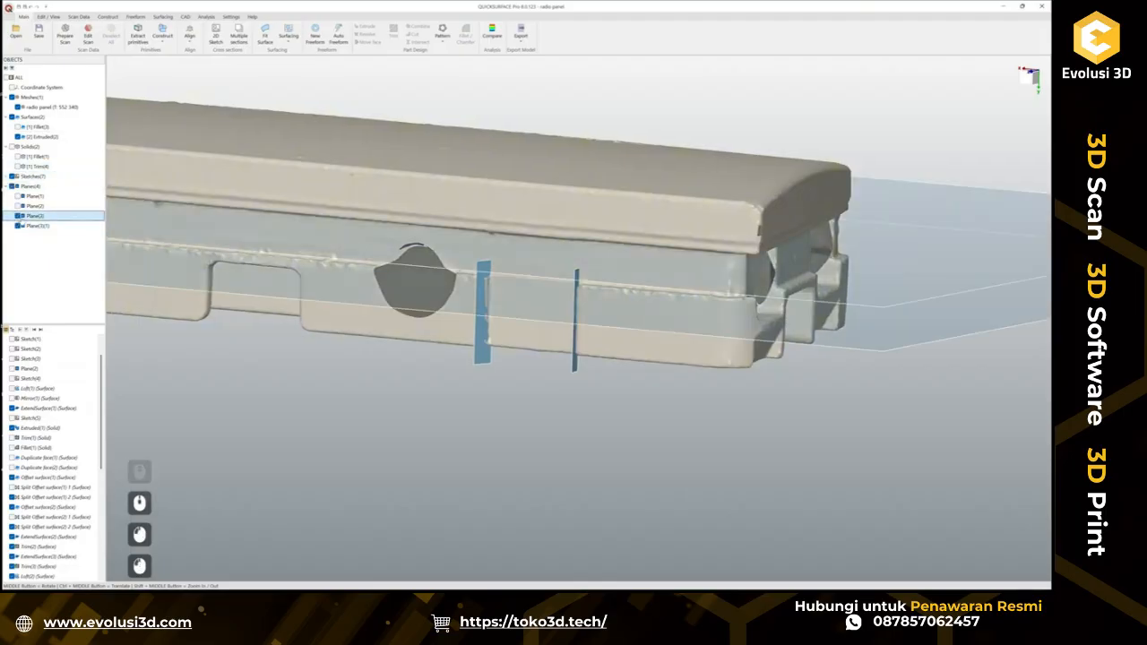
pyautogui.moveTo(381, 255); pyautogui.dragTo(482, 141, button='middle')
pyautogui.click(475, 341)
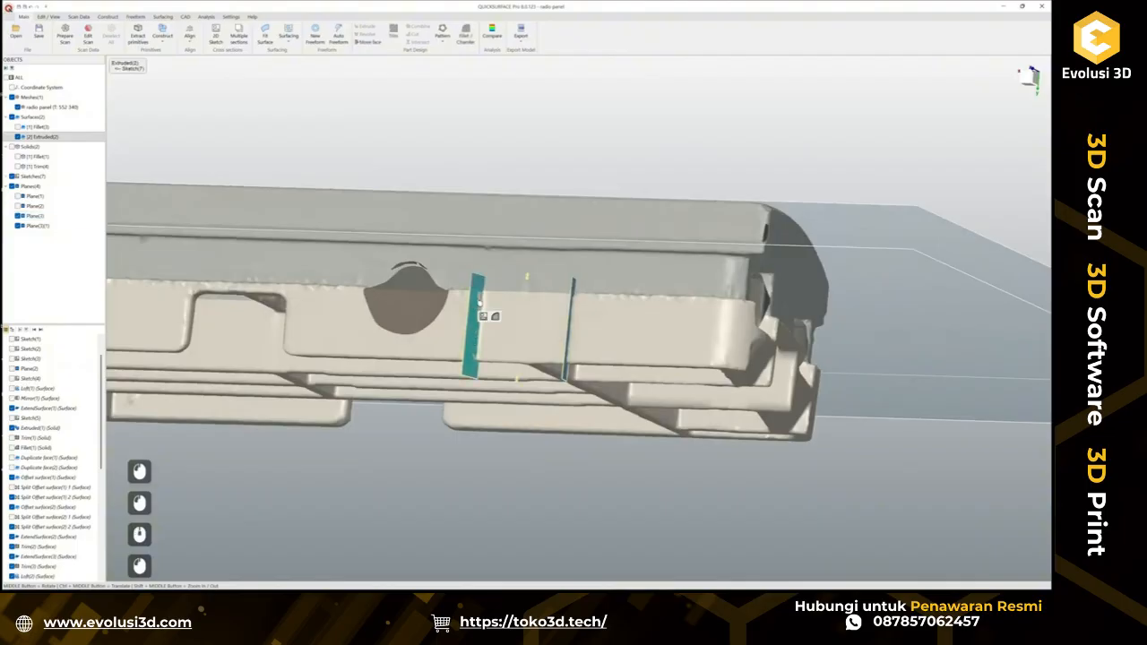
pyautogui.moveTo(481, 312); pyautogui.dragTo(473, 359, button='middle')
pyautogui.click(533, 406)
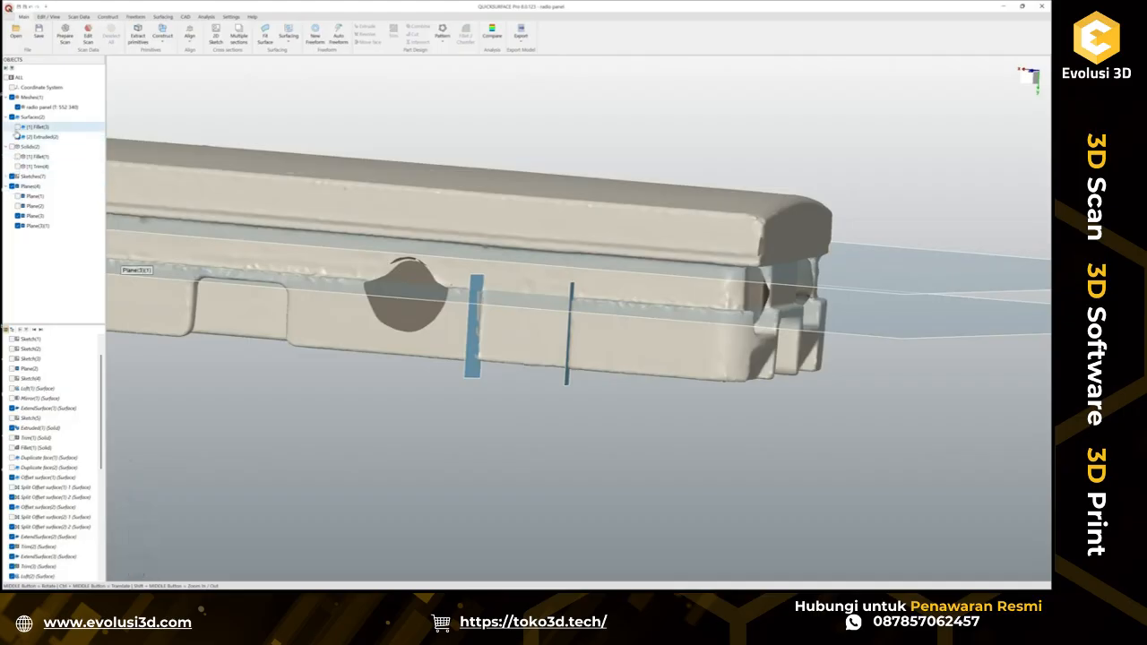
pyautogui.click(17, 126)
pyautogui.scroll(-4, 530, 419)
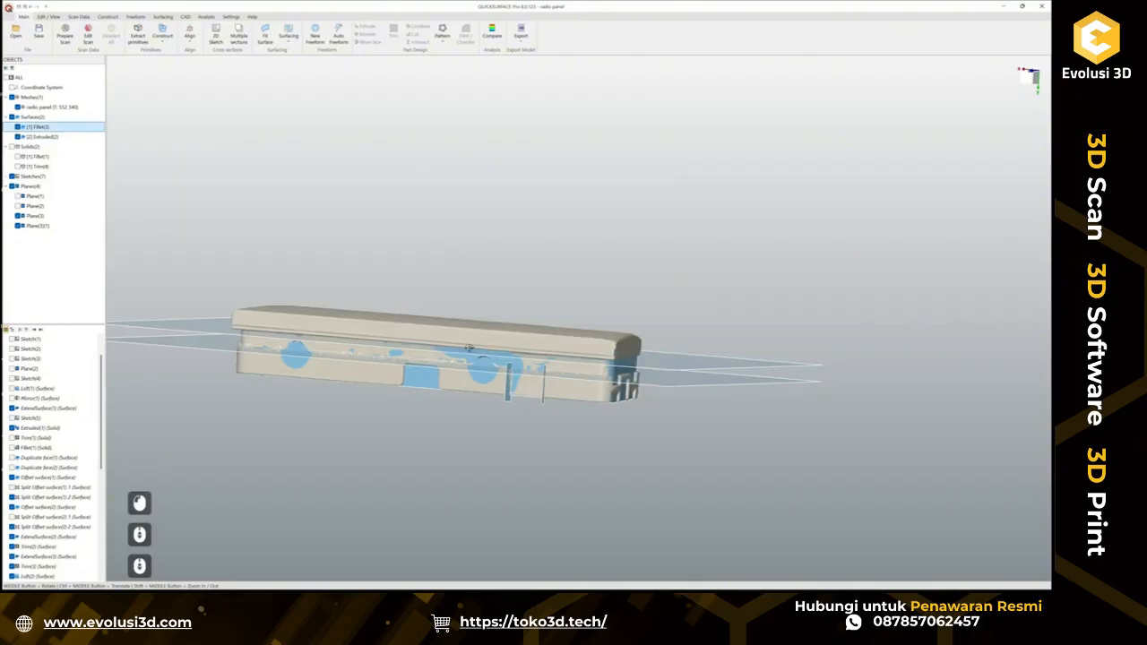
pyautogui.moveTo(469, 348); pyautogui.dragTo(435, 394, button='middle')
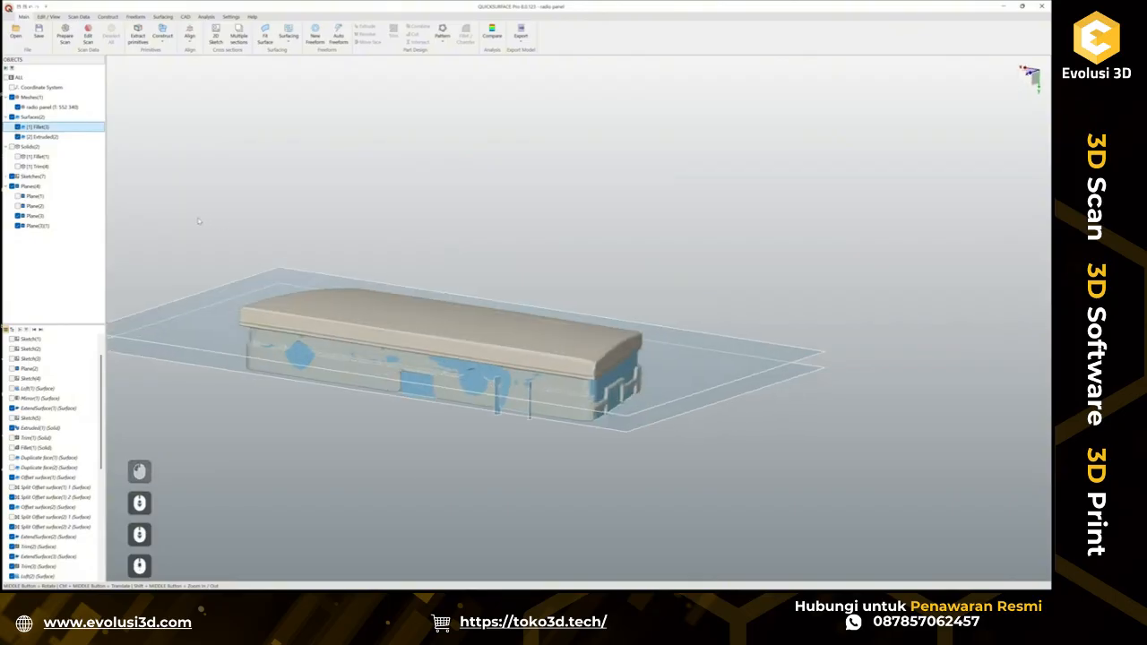
# Mutually trim the planes, side surface and notch sides with the scan hidden, removing the side surface above the upper plane and that plane's interior.
pyautogui.moveTo(199, 219); pyautogui.dragTo(864, 479)
pyautogui.click(876, 466)
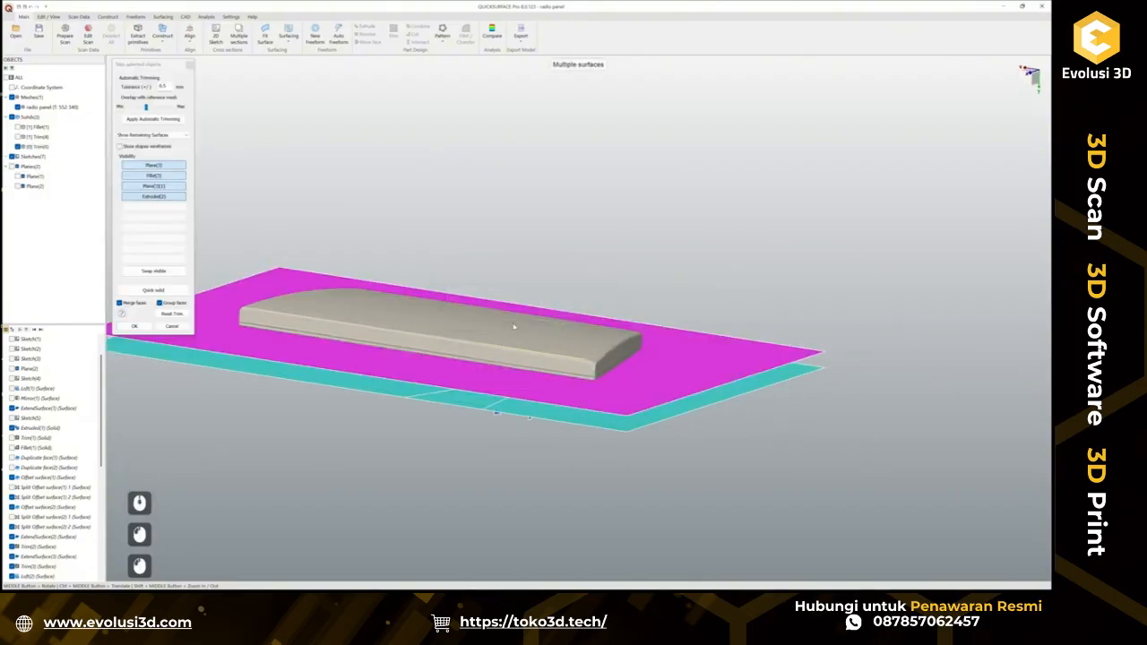
pyautogui.click(18, 106)
pyautogui.scroll(2, 477, 377)
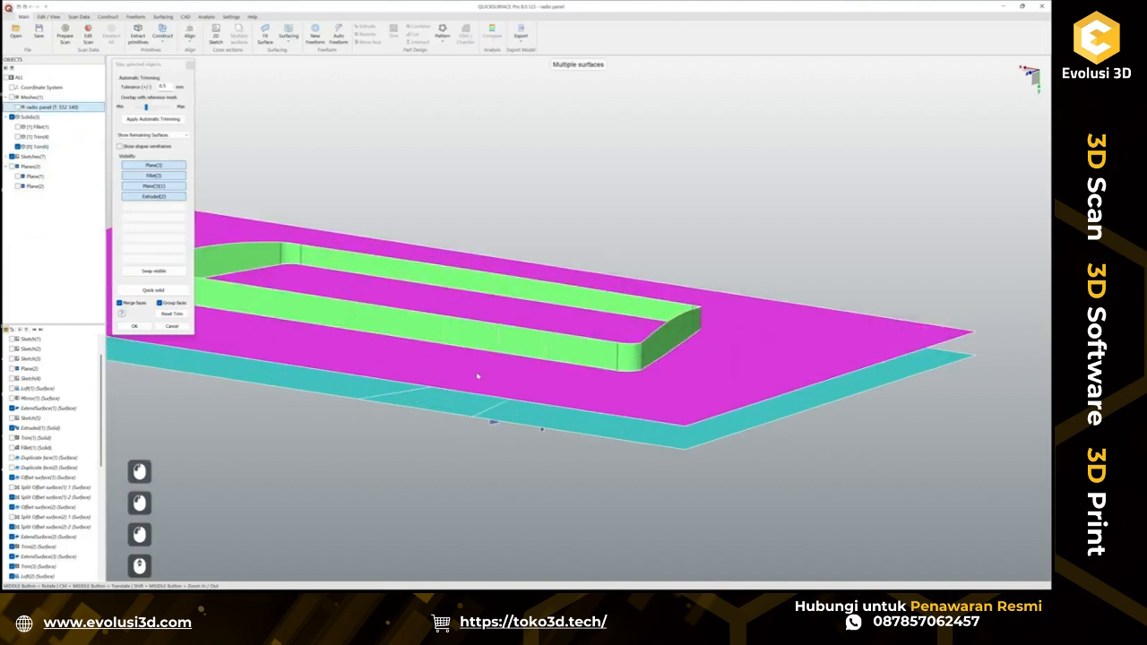
pyautogui.scroll(2, 478, 377)
pyautogui.click(555, 336)
pyautogui.click(677, 349)
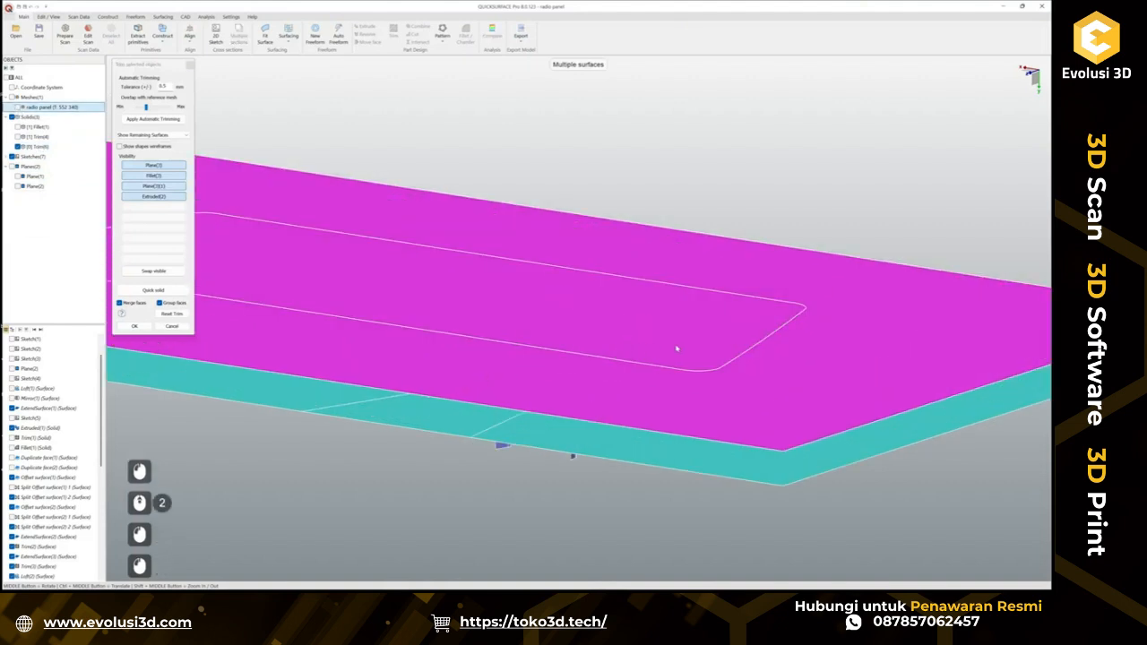
pyautogui.moveTo(675, 386); pyautogui.dragTo(536, 336, button='middle')
pyautogui.click(550, 333)
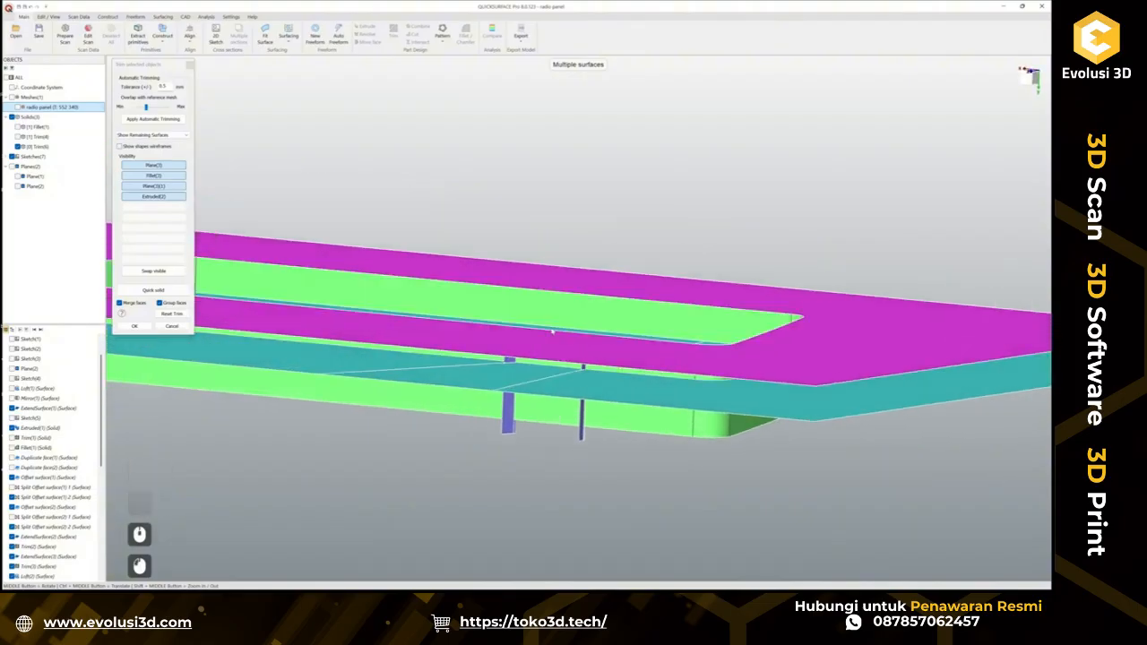
# Remove the side surface below the lower plane except between the notch sides, along with the lower plane's interior areas.
pyautogui.moveTo(548, 387); pyautogui.dragTo(533, 288, button='middle')
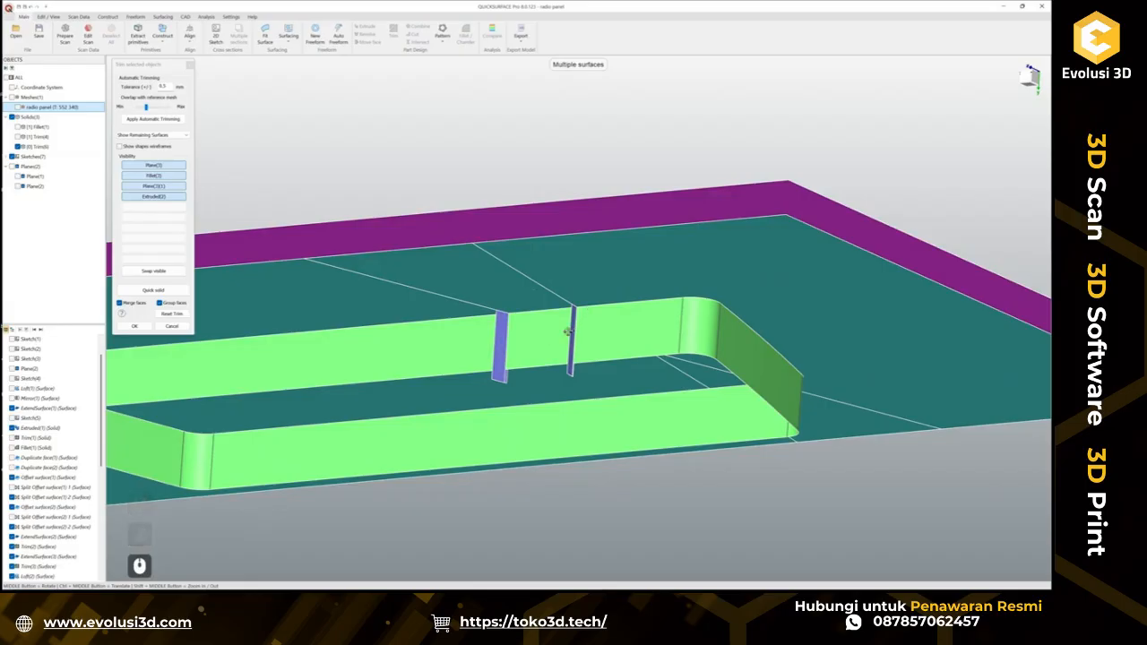
pyautogui.moveTo(568, 332)
pyautogui.mouseDown(button='middle')
pyautogui.moveTo(593, 430)
pyautogui.moveTo(589, 341)
pyautogui.mouseUp(button='middle')
pyautogui.click(708, 356)
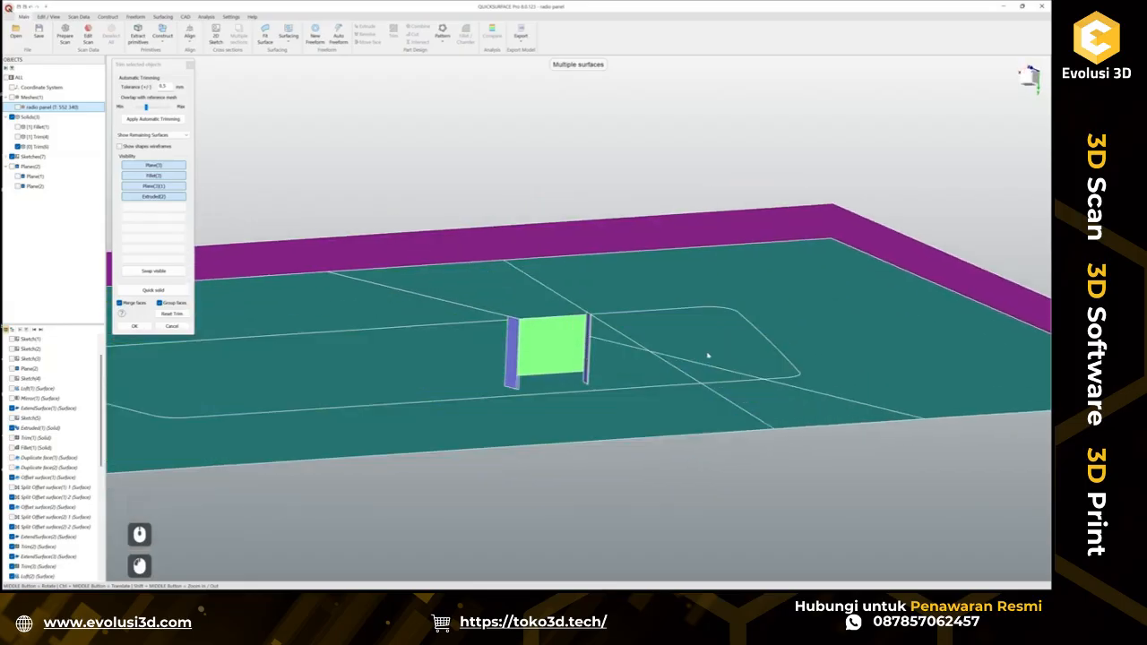
pyautogui.click(630, 382)
pyautogui.moveTo(610, 303); pyautogui.dragTo(582, 121, button='middle')
pyautogui.click(712, 376)
pyautogui.click(701, 345)
pyautogui.click(627, 332)
pyautogui.scroll(2, 534, 295)
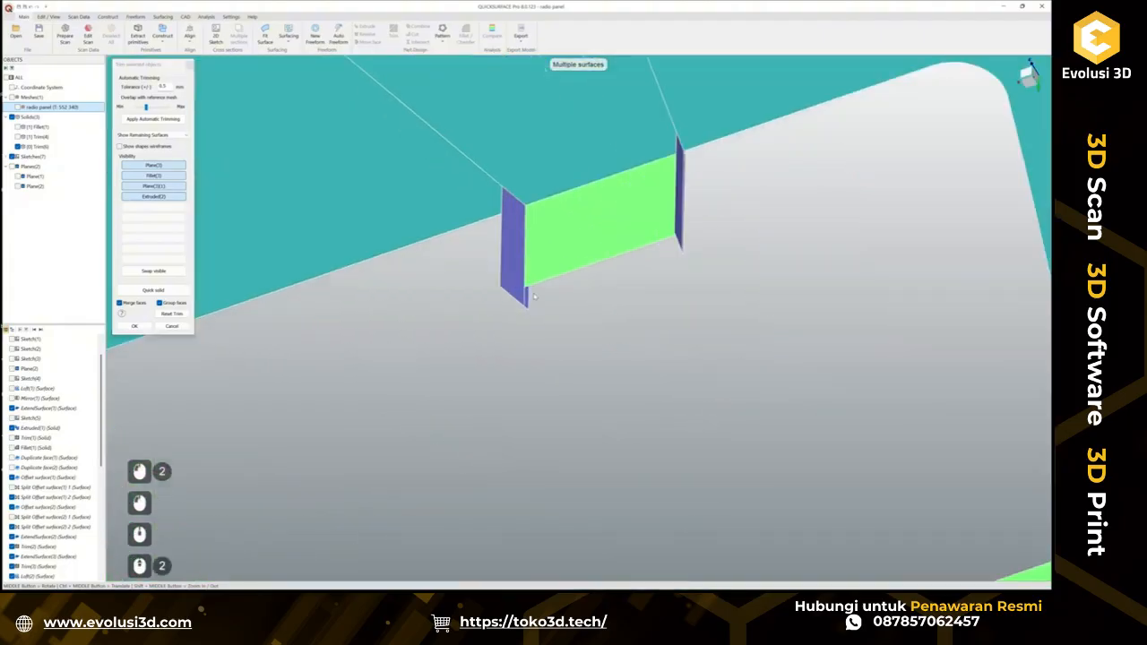
# Remove the notch sides' excess above the lower plane and the part of that plane between them, and accept the trim.
pyautogui.click(528, 300)
pyautogui.scroll(4, 683, 244)
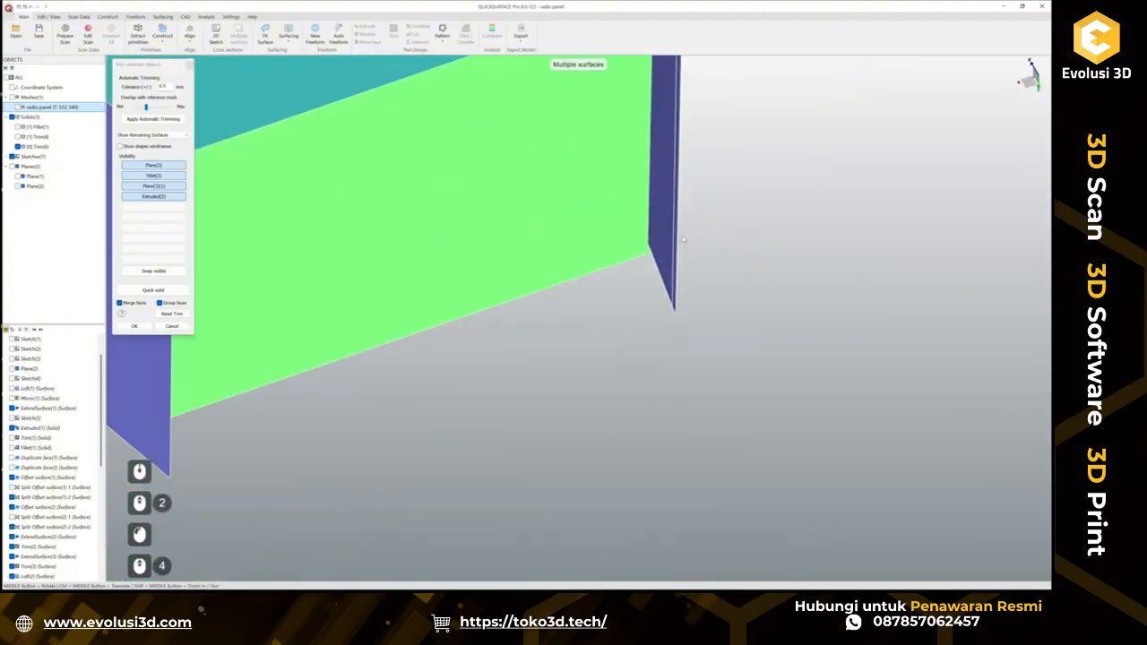
pyautogui.scroll(-5, 675, 249)
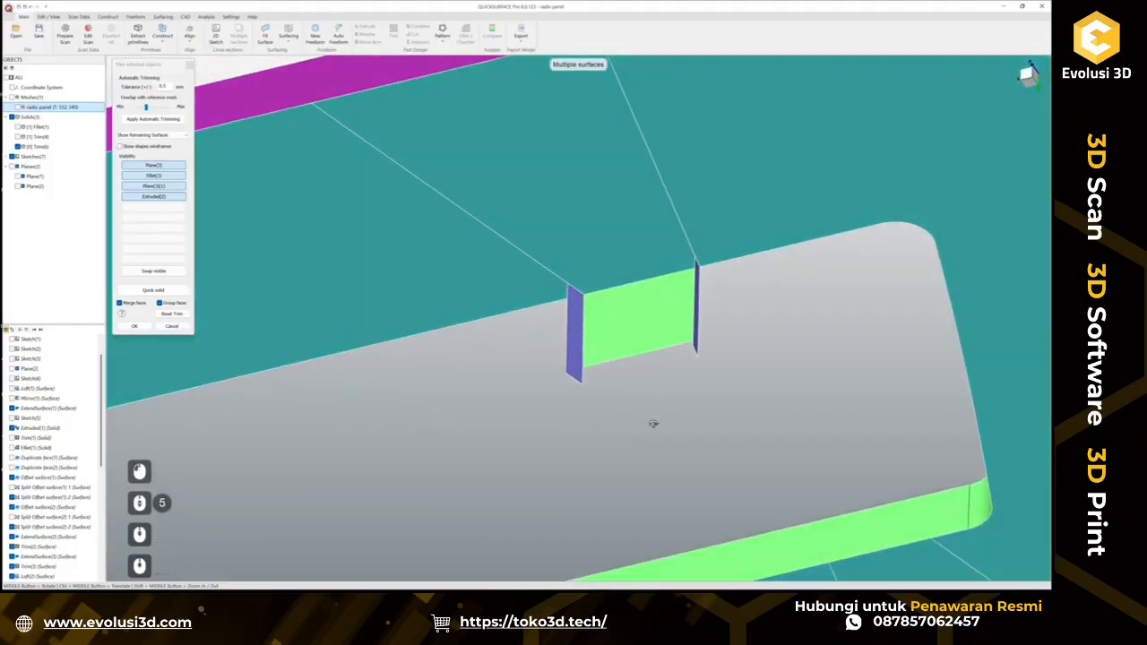
pyautogui.moveTo(643, 341); pyautogui.dragTo(568, 417, button='middle')
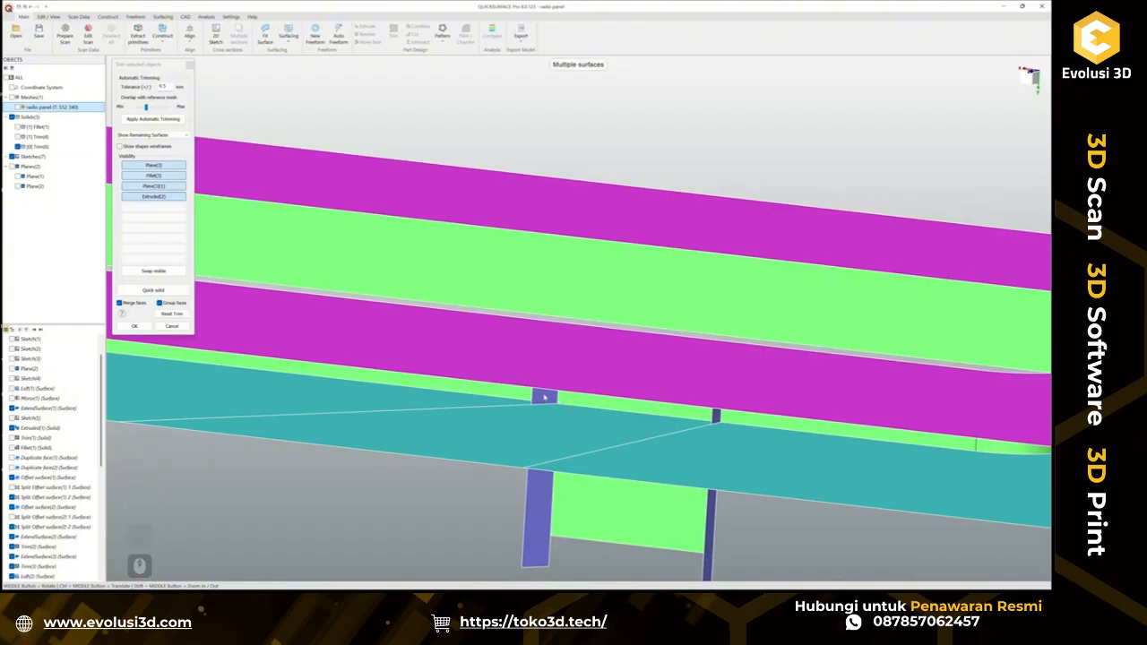
pyautogui.click(544, 397)
pyautogui.click(716, 418)
pyautogui.click(640, 434)
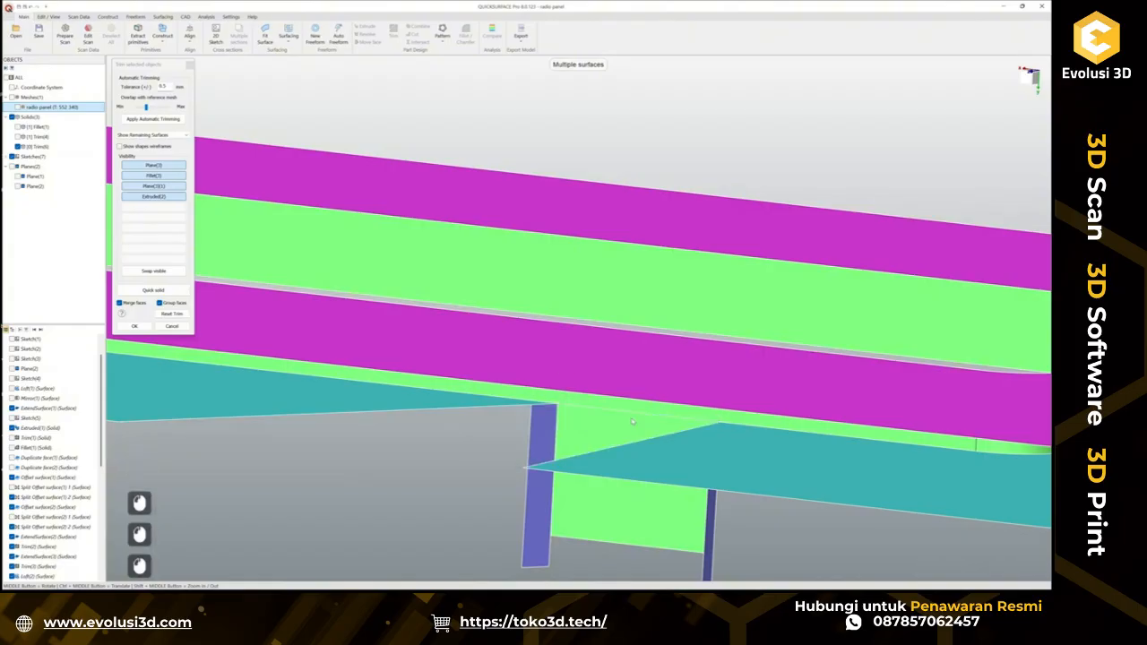
pyautogui.scroll(-2, 638, 421)
pyautogui.moveTo(641, 419); pyautogui.dragTo(758, 290, button='middle')
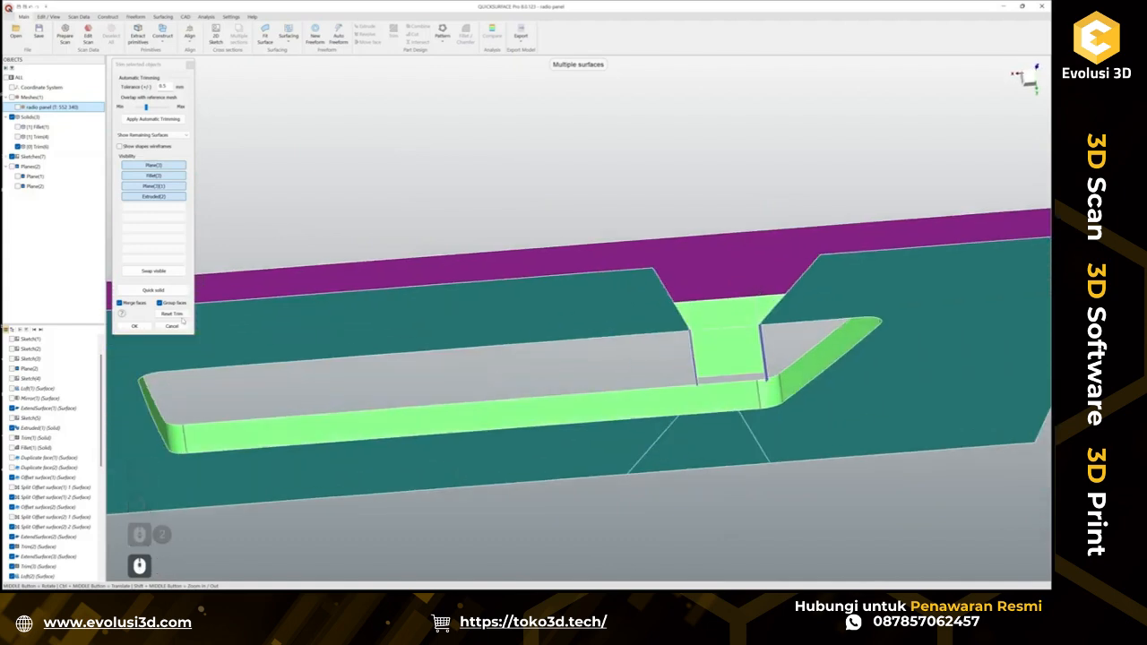
pyautogui.click(134, 325)
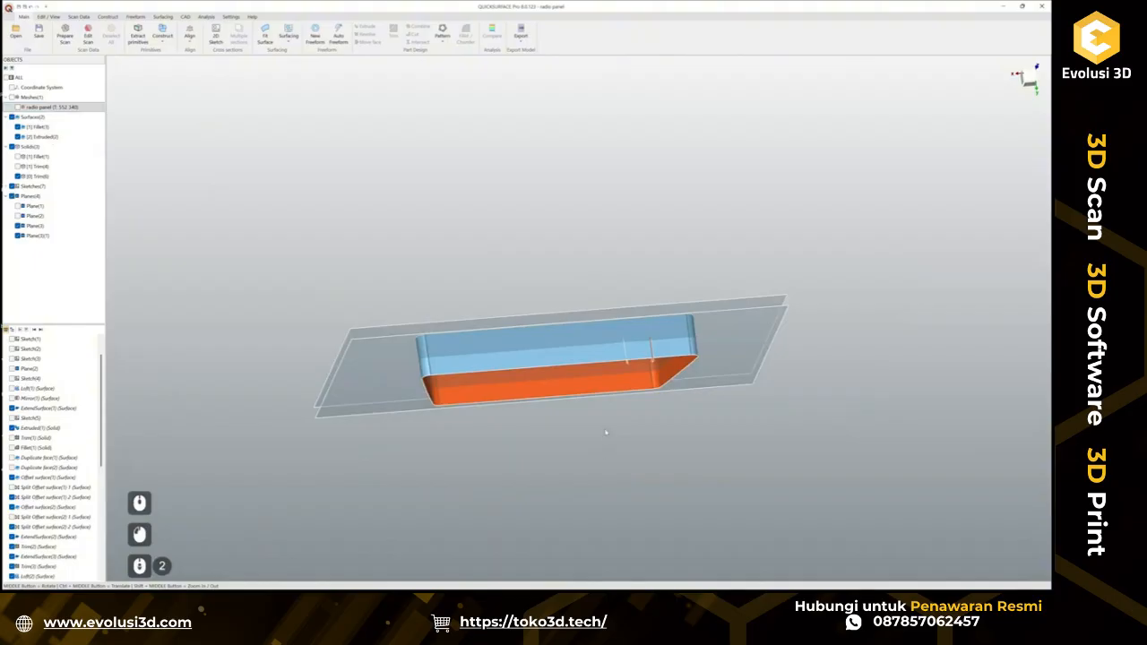
# Edit the recess trim to remove the two leftover notch side pieces projecting inside the side surface, and accept it.
pyautogui.scroll(-20, 49, 538)
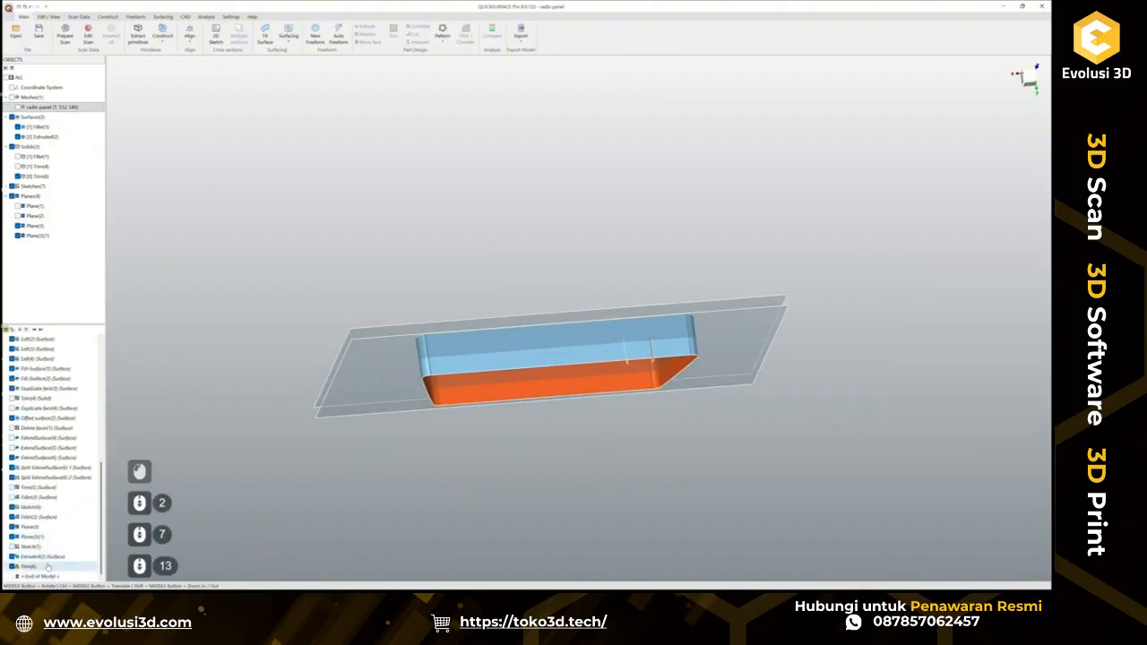
pyautogui.rightClick(48, 567)
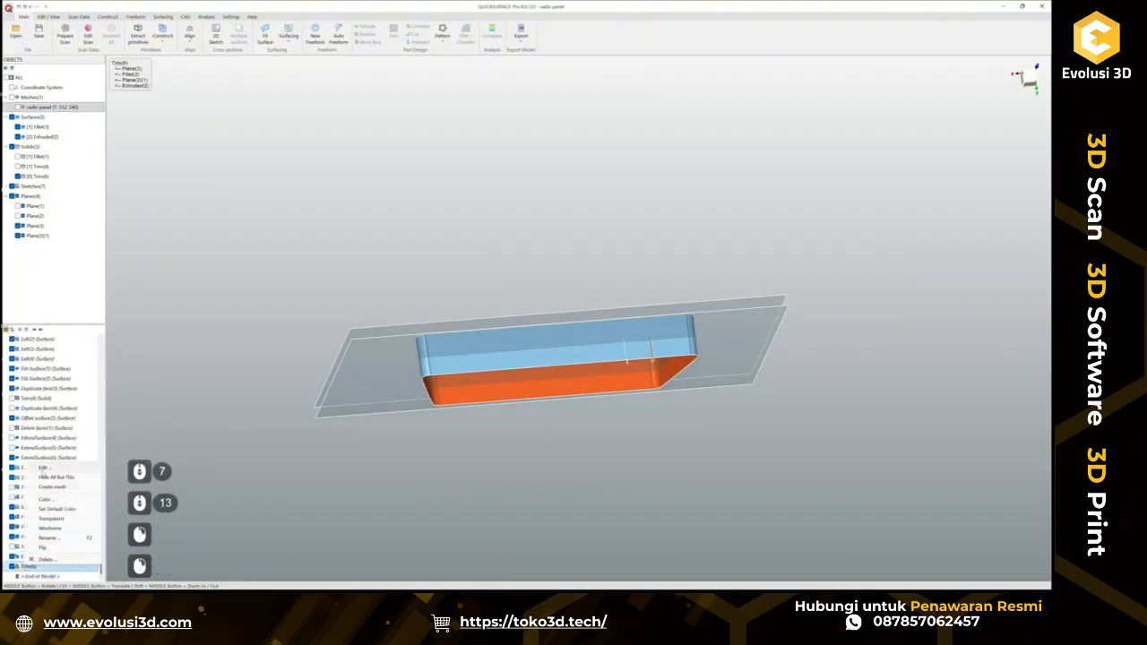
pyautogui.click(43, 467)
pyautogui.scroll(3, 540, 429)
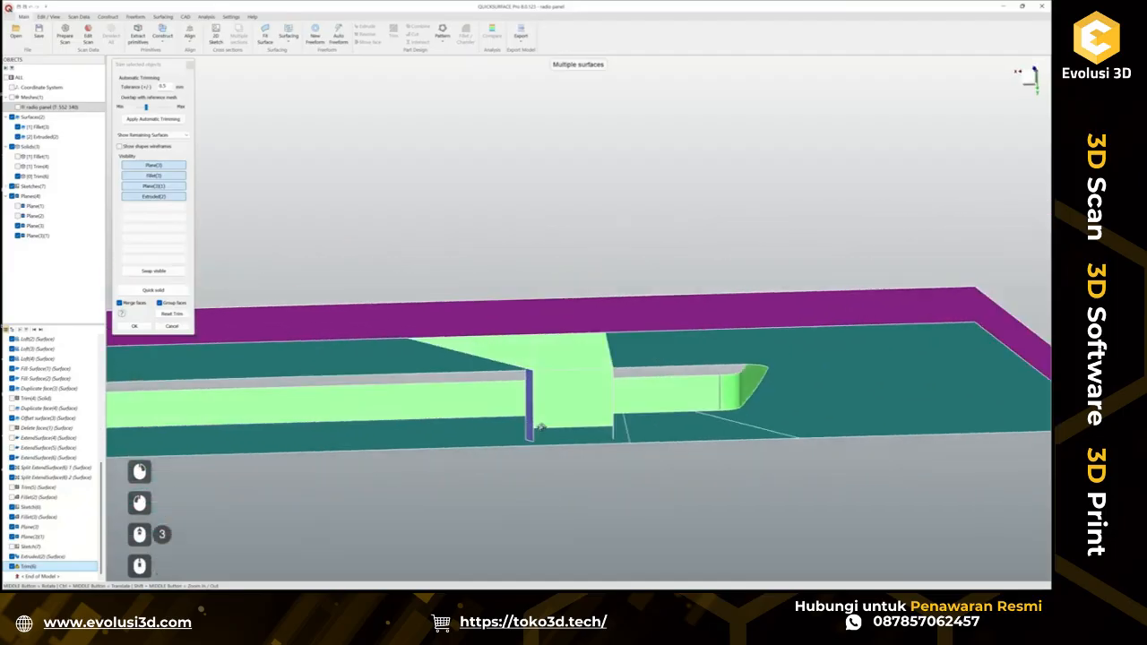
pyautogui.moveTo(541, 428); pyautogui.dragTo(555, 364, button='middle')
pyautogui.scroll(2, 642, 369)
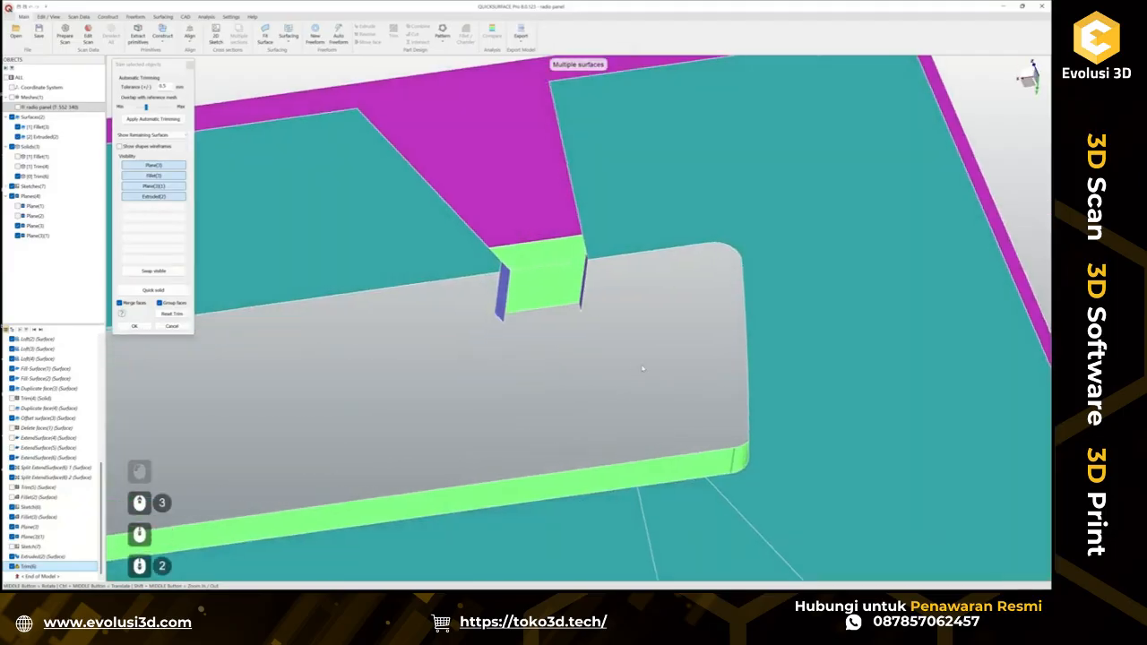
pyautogui.scroll(-3, 642, 369)
pyautogui.moveTo(642, 368); pyautogui.dragTo(751, 341, button='middle')
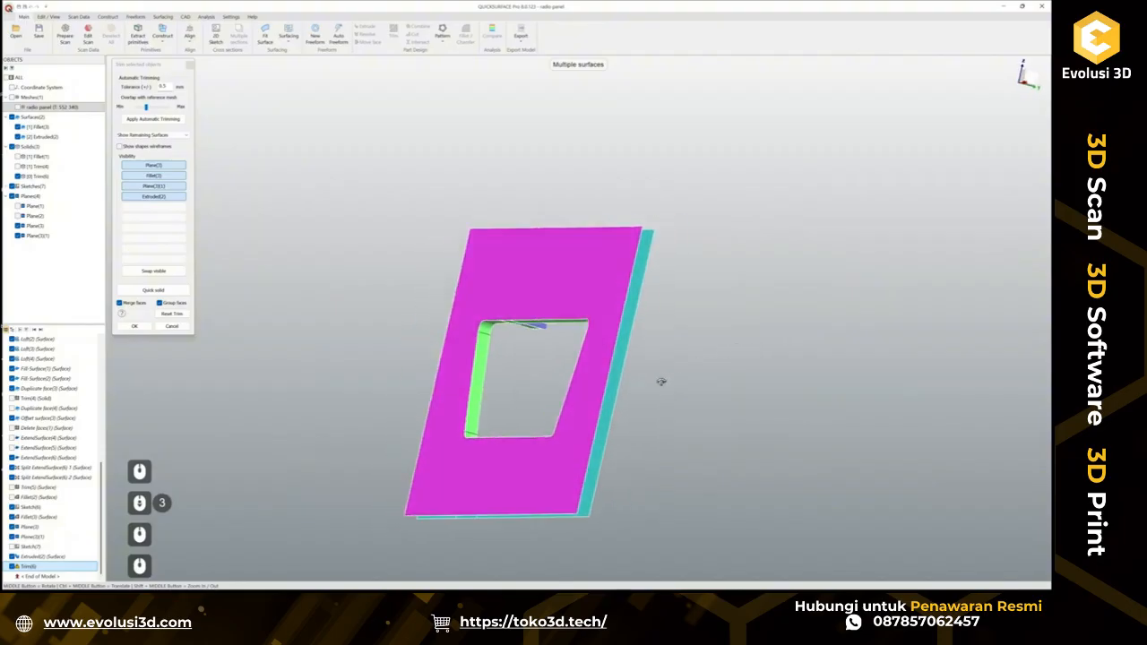
pyautogui.moveTo(661, 382); pyautogui.dragTo(482, 320, button='middle')
pyautogui.scroll(5, 590, 395)
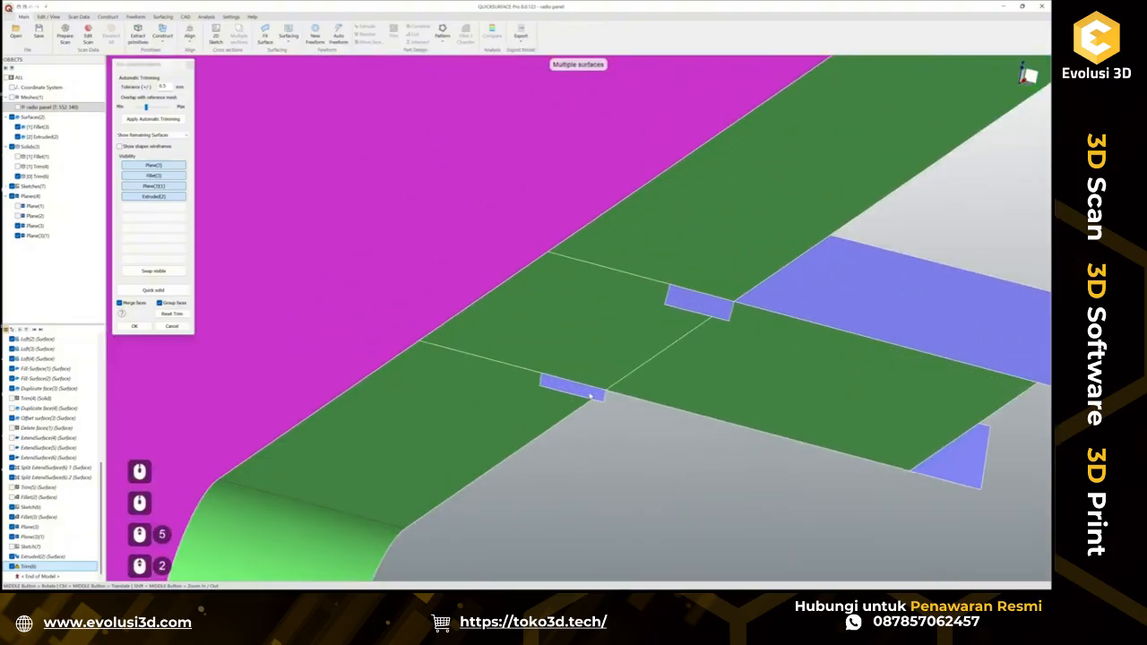
pyautogui.click(591, 396)
pyautogui.click(687, 311)
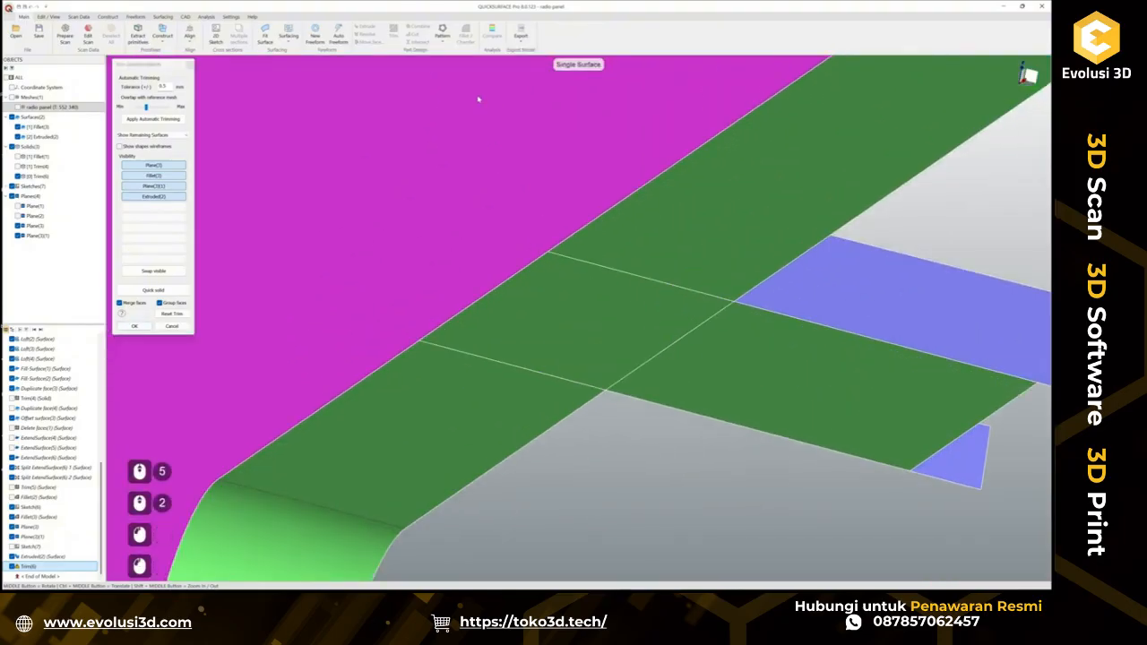
pyautogui.click(134, 326)
# Mutually trim the panel body and the recess surface, removing the body's outer band and notch area plus both planes' outer excess.
pyautogui.scroll(-6, 596, 303)
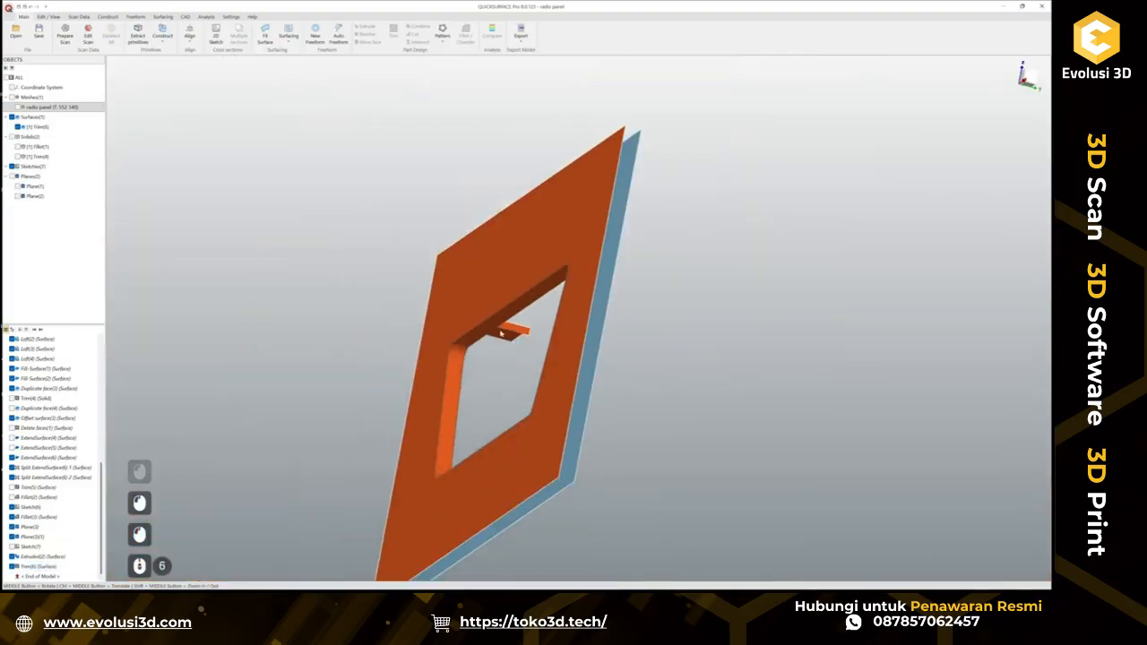
pyautogui.moveTo(596, 303); pyautogui.dragTo(645, 286, button='middle')
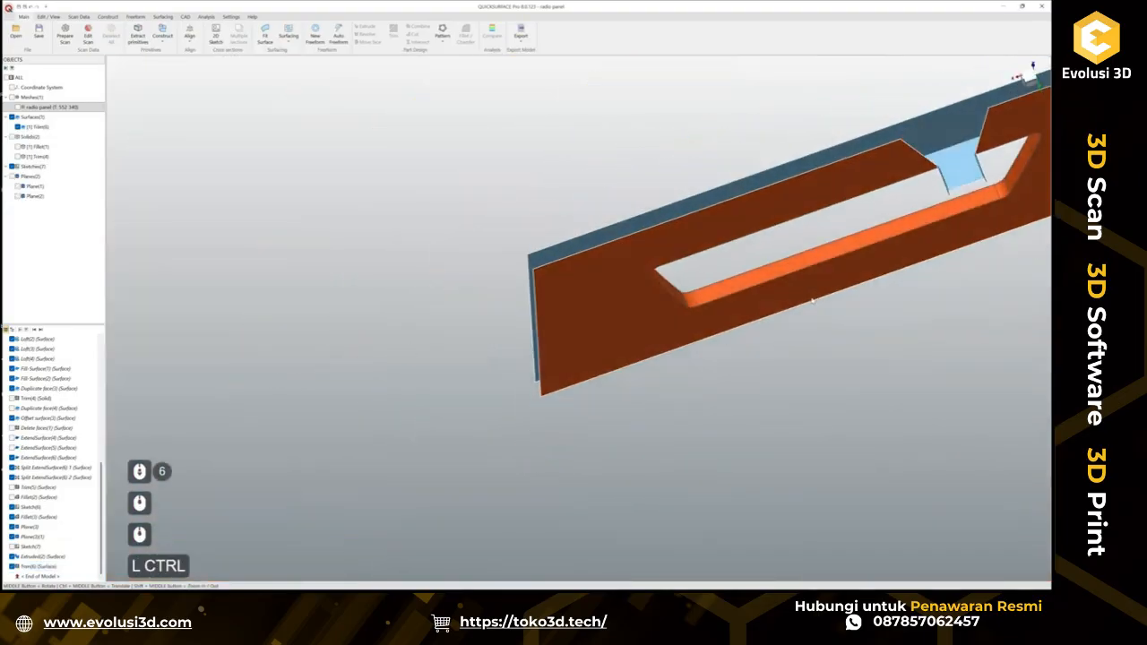
pyautogui.keyDown('ctrl'); pyautogui.moveTo(807, 274); pyautogui.dragTo(693, 234, button='middle'); pyautogui.keyUp('ctrl')
pyautogui.click(17, 157)
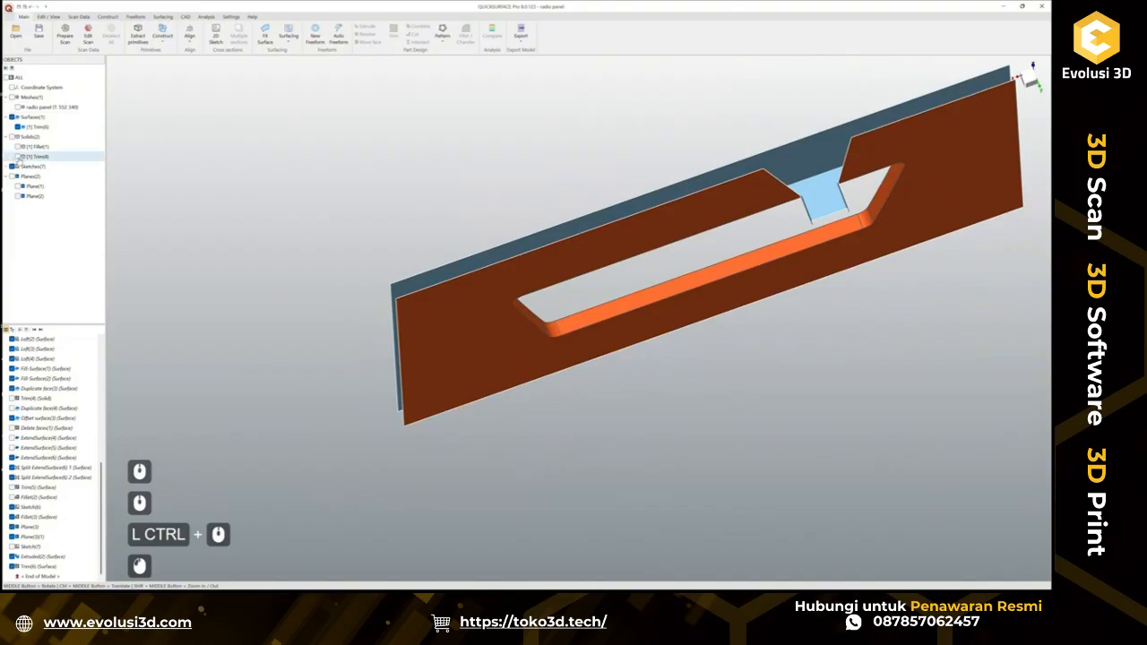
pyautogui.moveTo(709, 205); pyautogui.dragTo(806, 222, button='middle')
pyautogui.moveTo(865, 389); pyautogui.dragTo(534, 167)
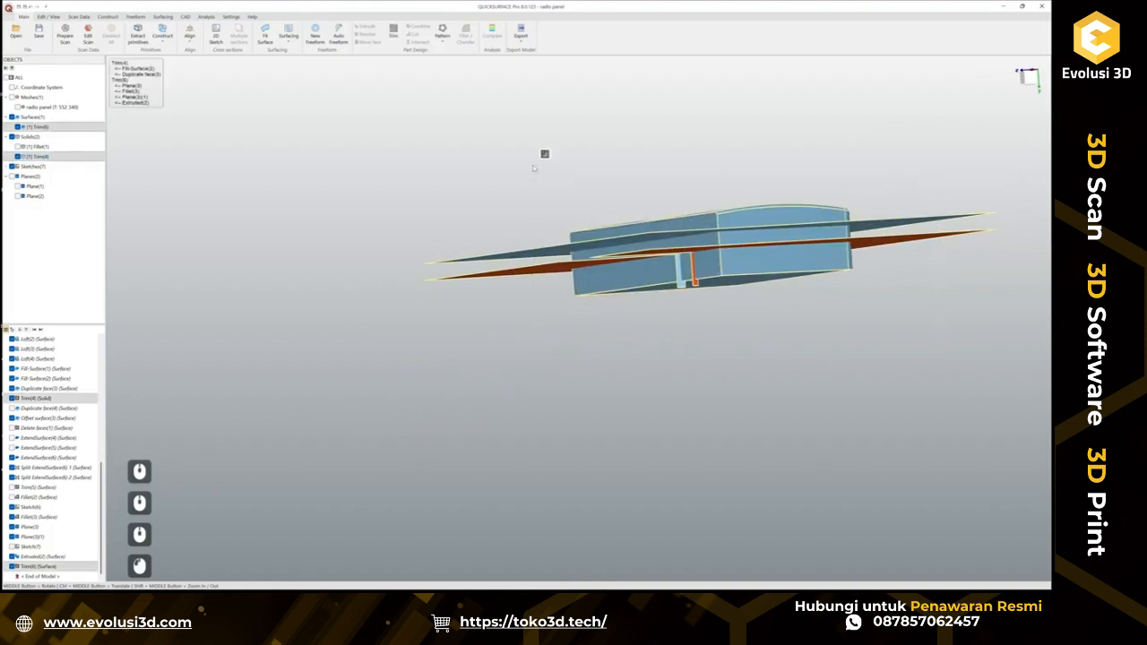
pyautogui.click(546, 156)
pyautogui.scroll(3, 773, 220)
pyautogui.click(812, 241)
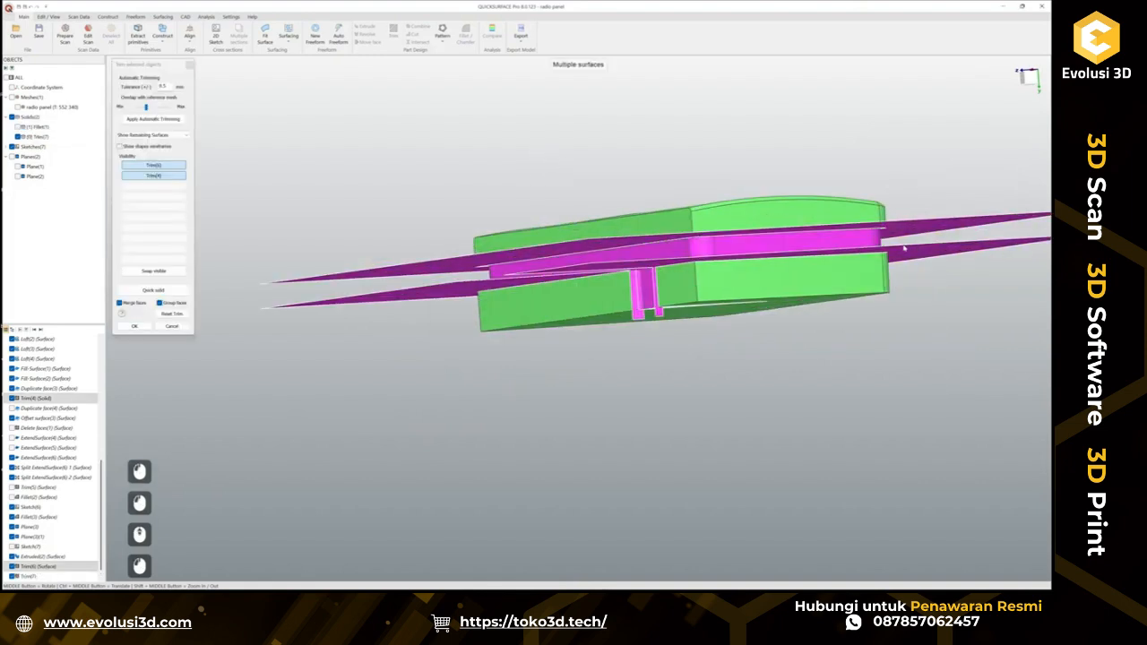
pyautogui.click(928, 227)
pyautogui.click(917, 255)
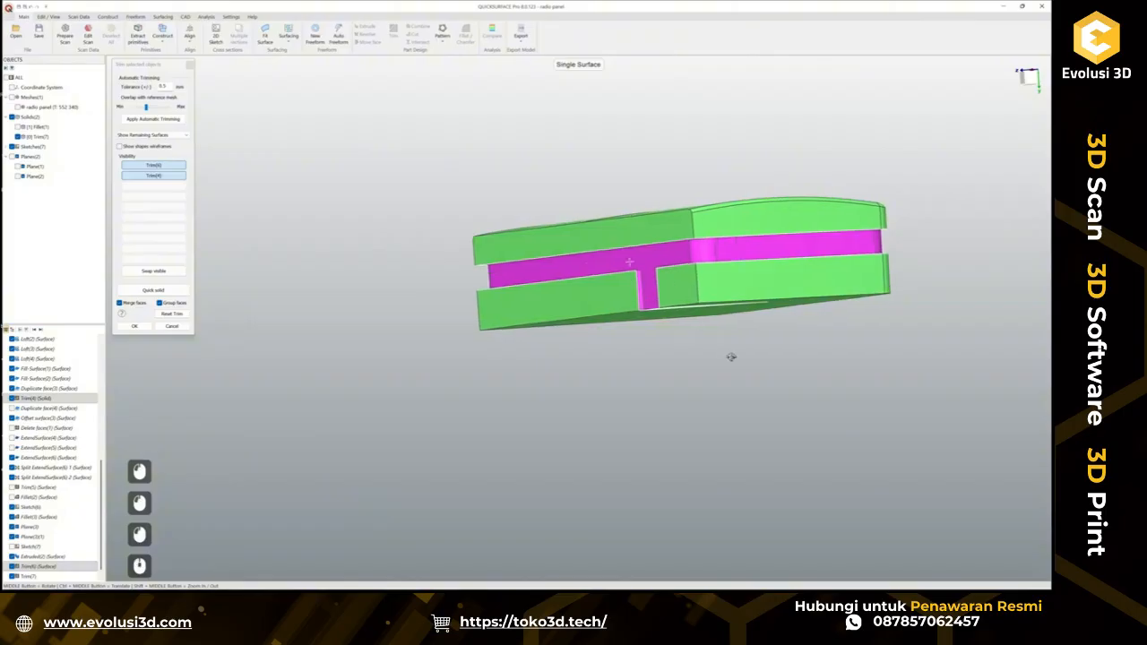
pyautogui.moveTo(730, 356); pyautogui.dragTo(718, 413, button='middle')
pyautogui.click(135, 328)
# Show the scan over the trimmed panel body to compare them, and hide the trimmed body.
pyautogui.keyDown('ctrl'); pyautogui.moveTo(775, 307); pyautogui.dragTo(513, 350, button='middle'); pyautogui.keyUp('ctrl')
pyautogui.scroll(2, 668, 309)
pyautogui.scroll(-2, 535, 357)
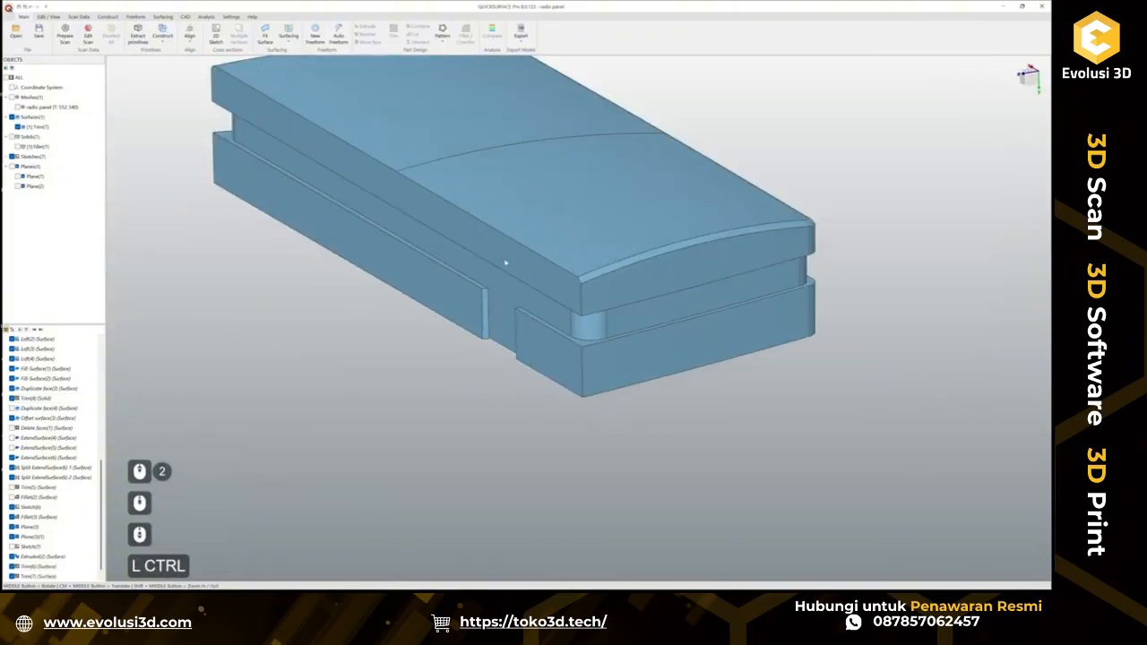
pyautogui.click(18, 107)
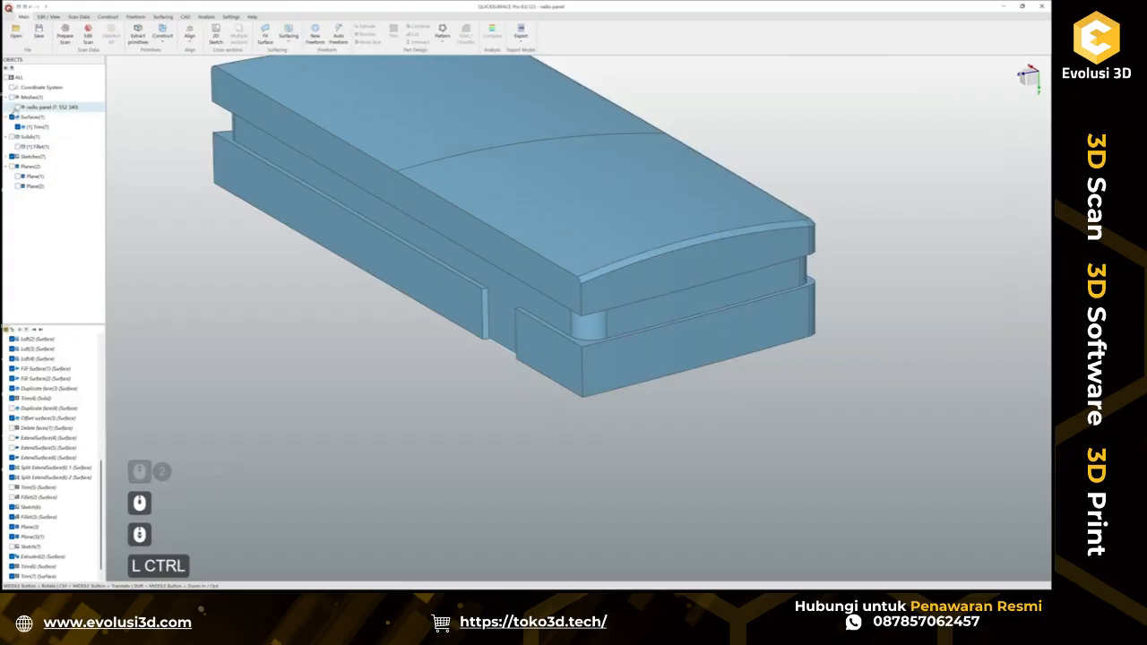
pyautogui.moveTo(467, 405)
pyautogui.mouseDown(button='middle')
pyautogui.moveTo(487, 335)
pyautogui.moveTo(441, 334)
pyautogui.mouseUp(button='middle')
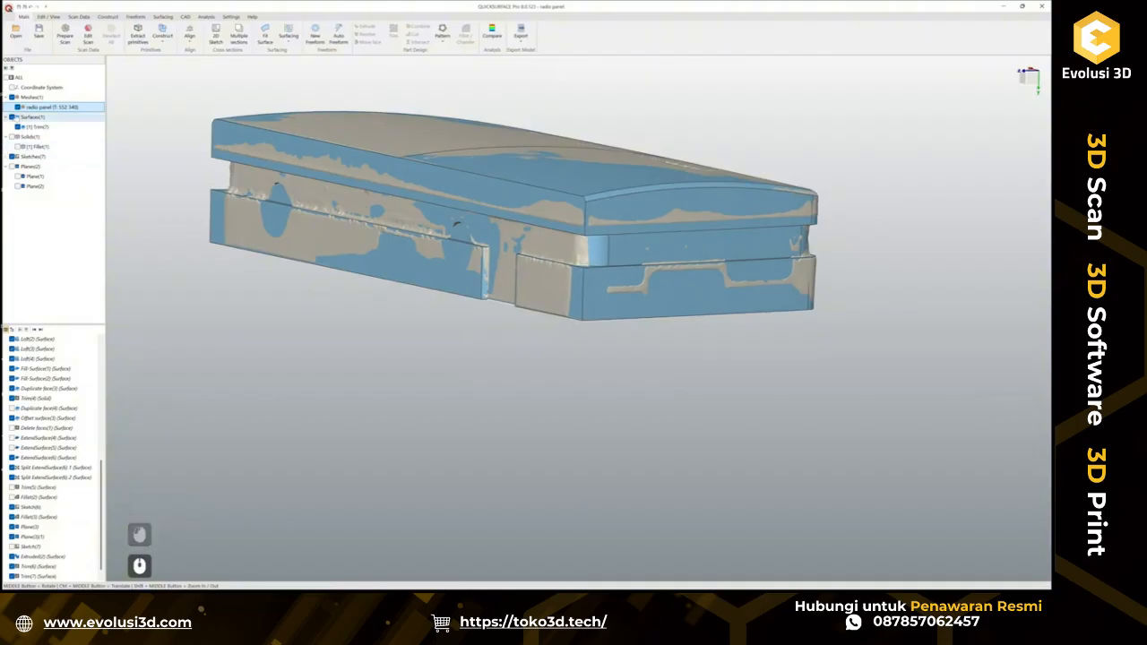
pyautogui.click(18, 126)
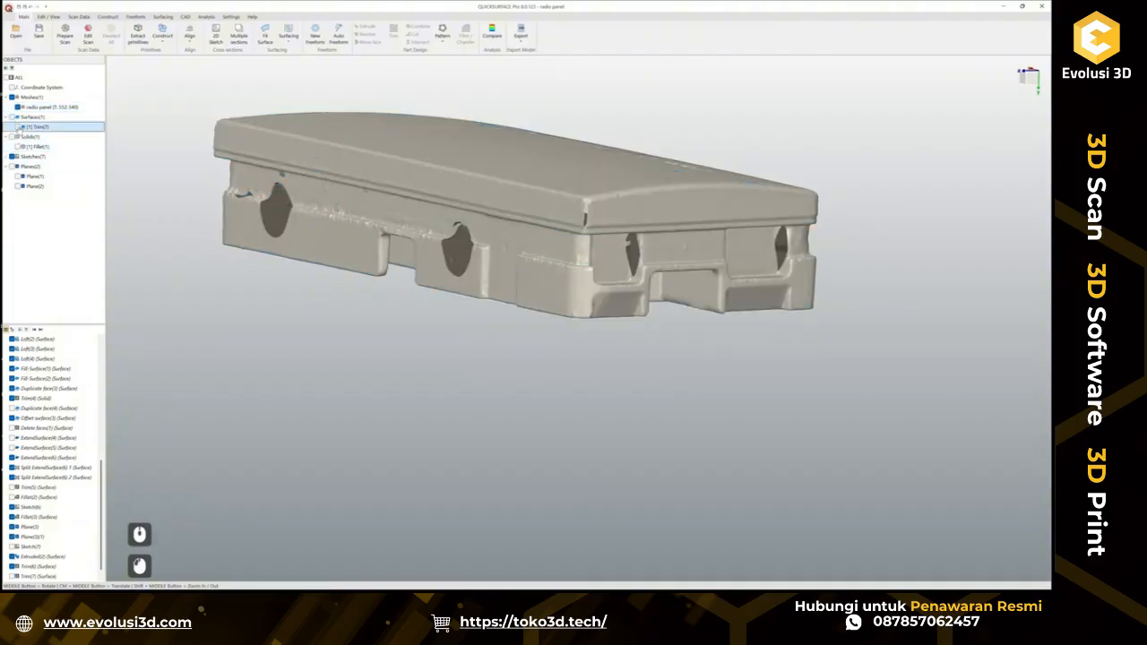
# Toggle the trimmed panel body over the scan to compare them, leaving only the scan displayed.
pyautogui.click(18, 126)
pyautogui.click(18, 126)
pyautogui.click(18, 127)
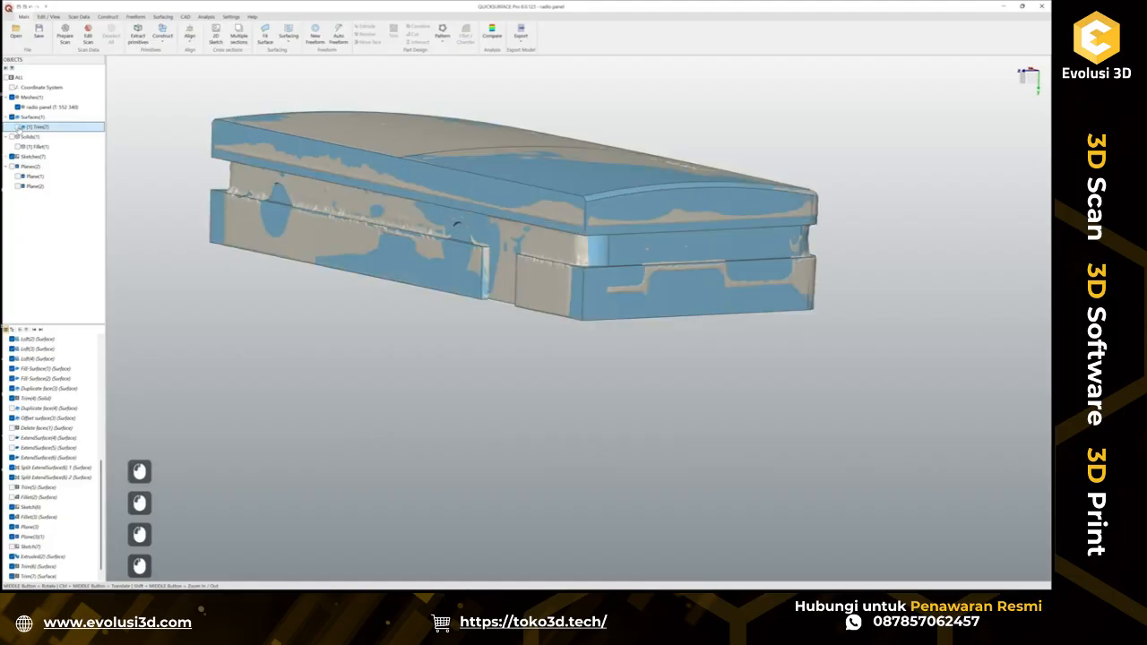
pyautogui.click(18, 127)
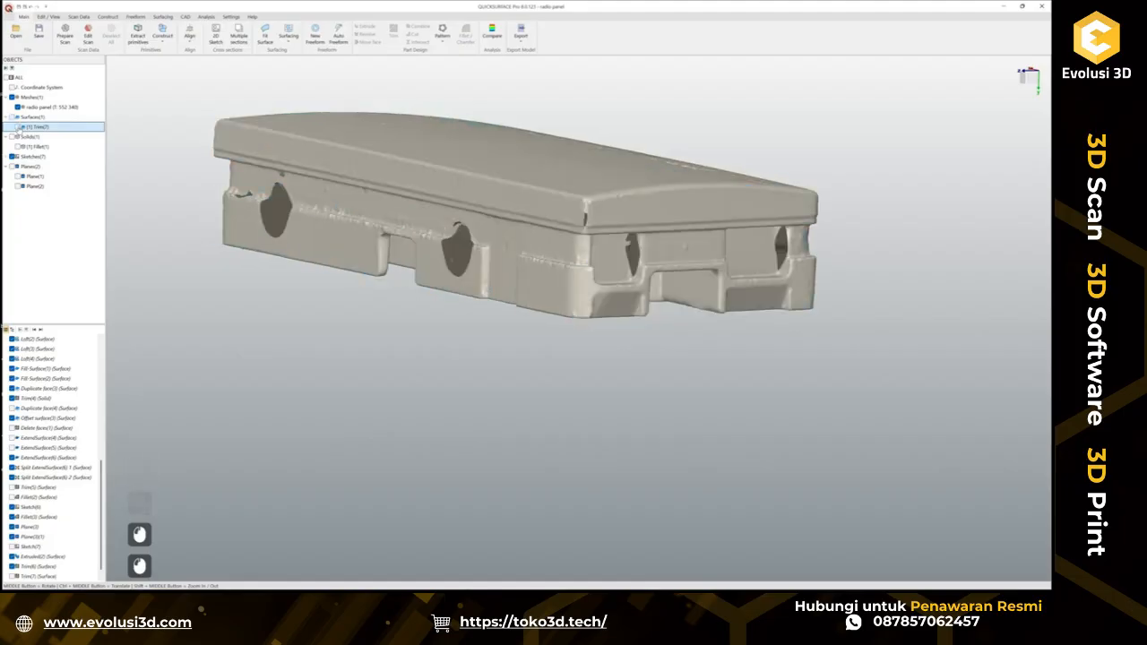
# Examine the scan's side openings, notches and end pockets from several angles.
pyautogui.moveTo(422, 247); pyautogui.dragTo(495, 255, button='middle')
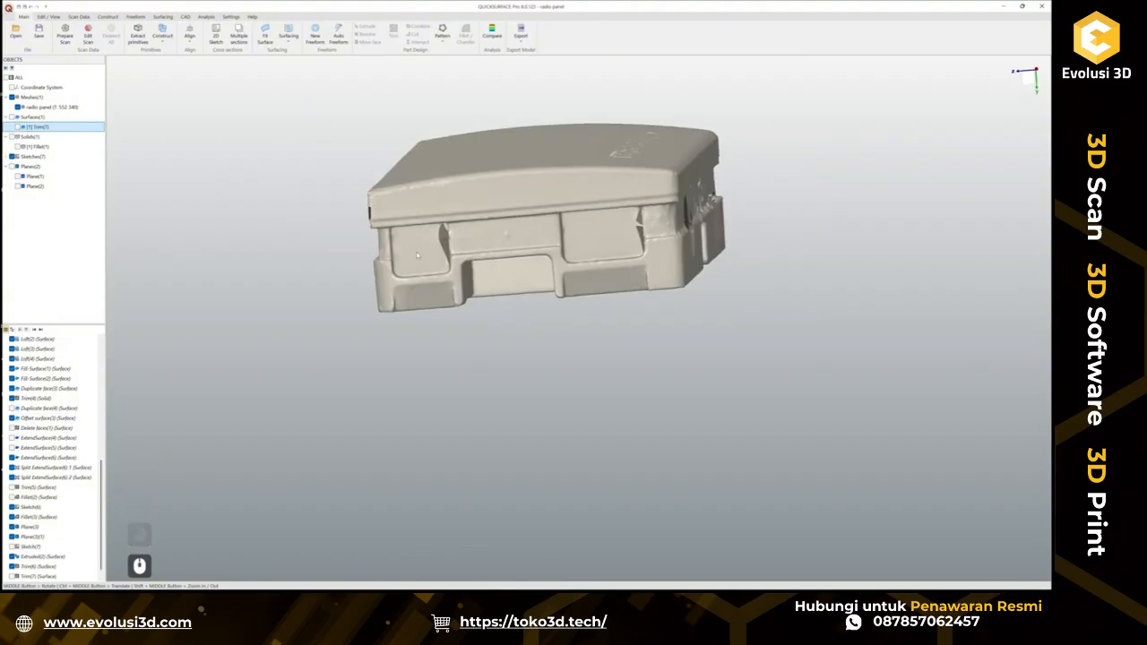
pyautogui.moveTo(574, 250); pyautogui.dragTo(526, 283, button='middle')
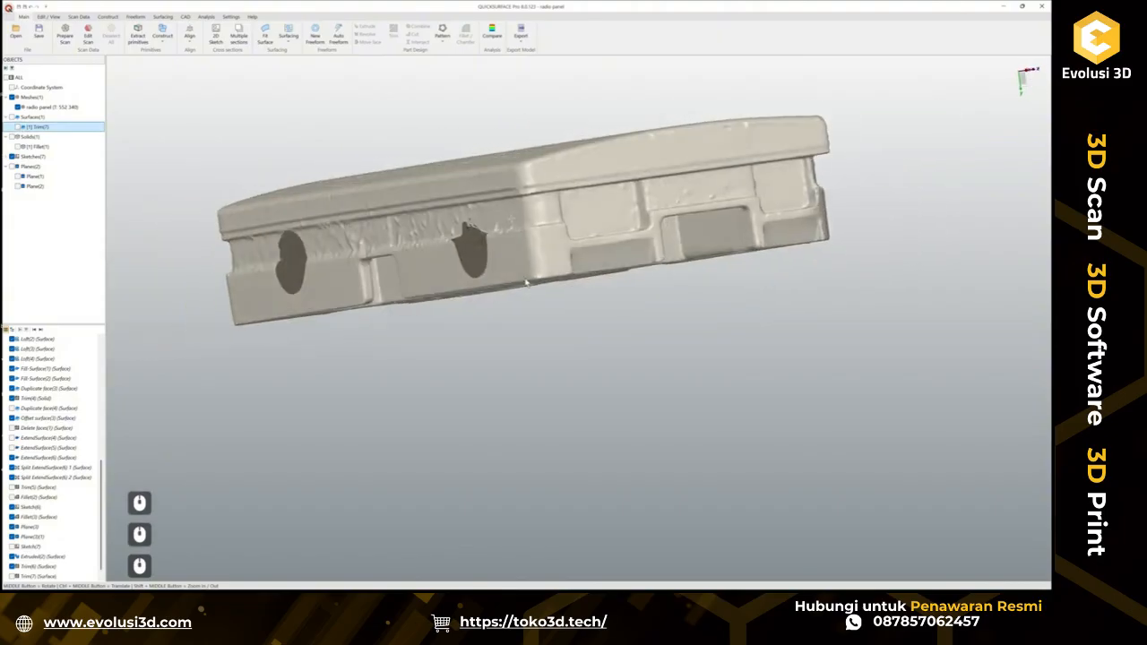
pyautogui.moveTo(629, 219); pyautogui.dragTo(586, 249, button='middle')
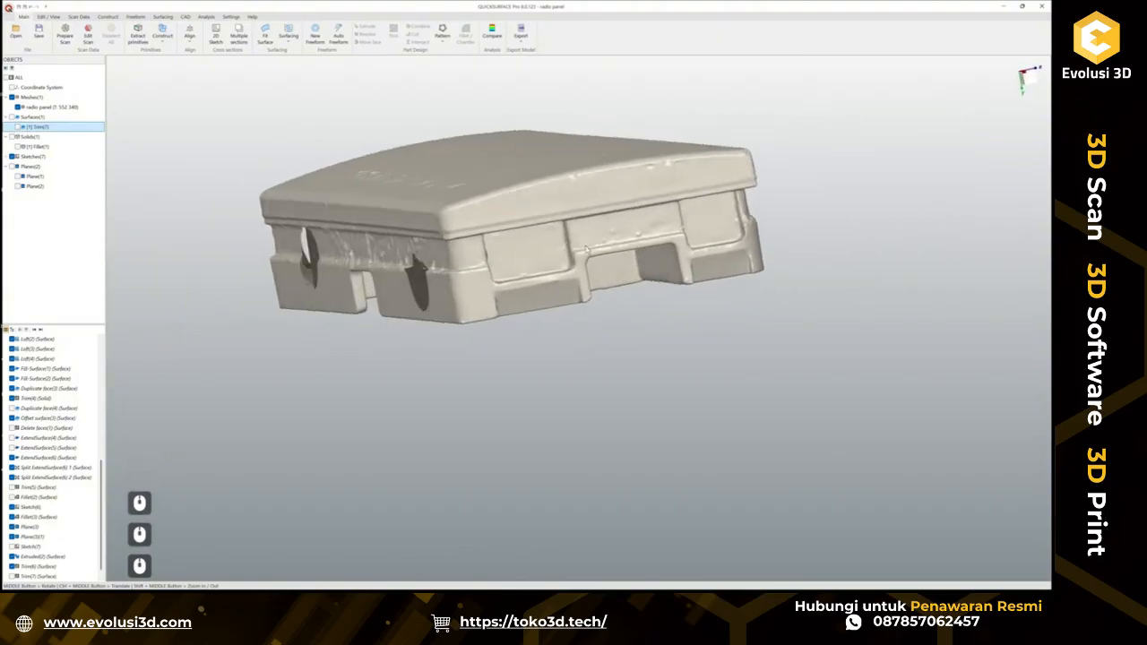
pyautogui.moveTo(477, 274); pyautogui.dragTo(563, 363, button='middle')
pyautogui.scroll(2, 750, 330)
pyautogui.moveTo(743, 329); pyautogui.dragTo(663, 395, button='middle')
pyautogui.scroll(-2, 690, 343)
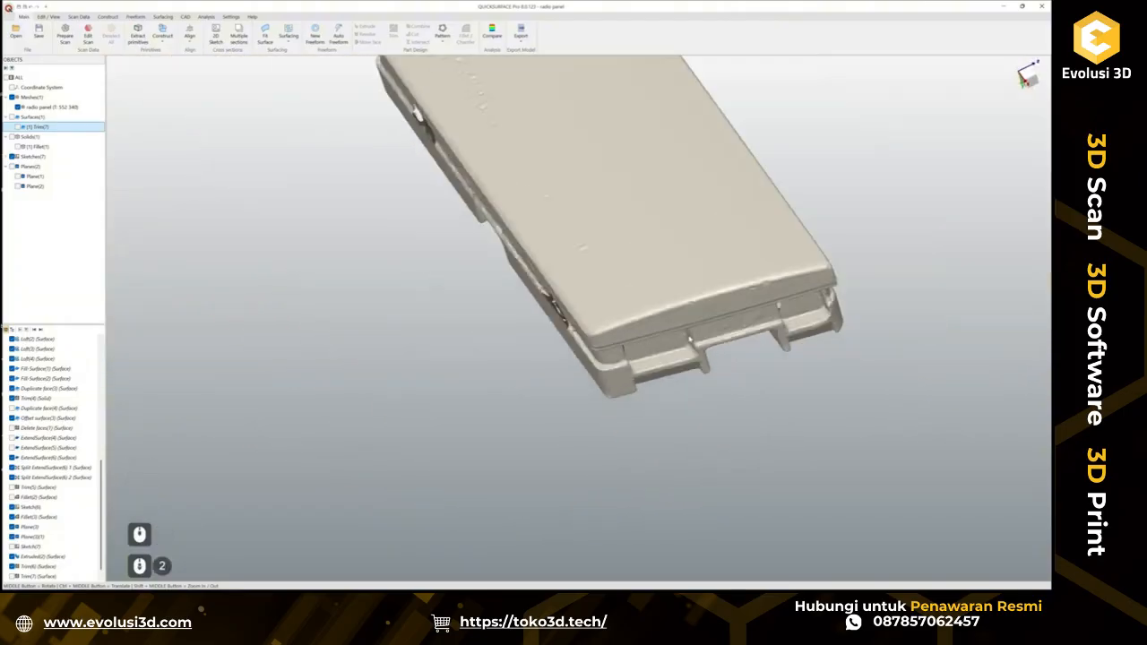
pyautogui.scroll(1, 784, 319)
pyautogui.click(261, 218)
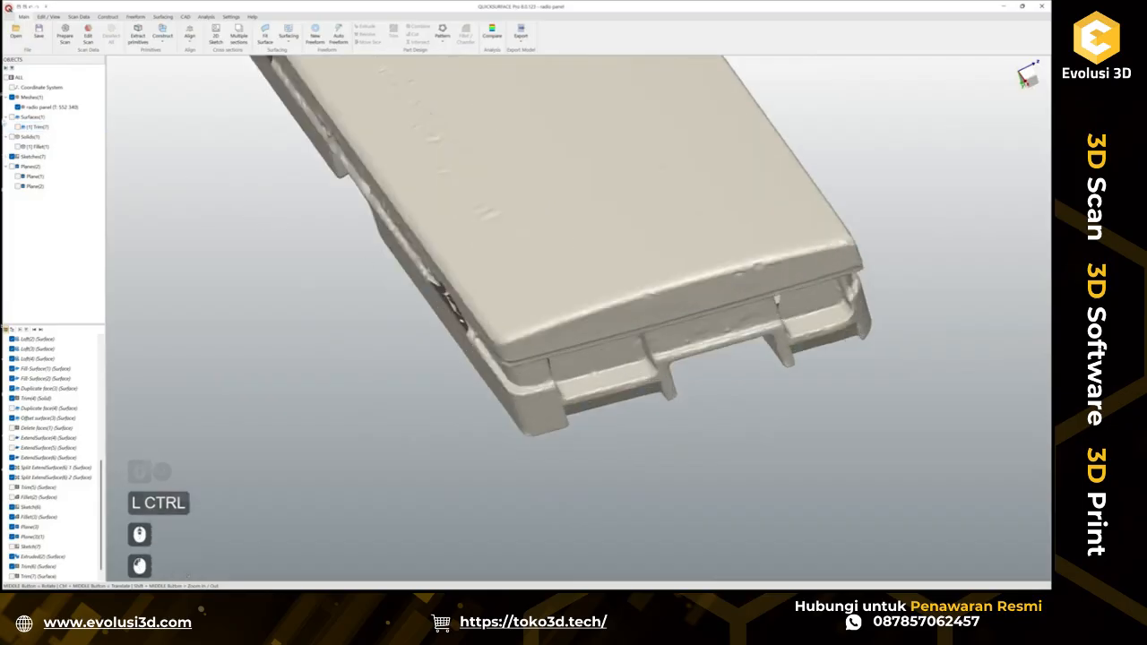
# Compare the filleted solid with the scan, hide the solid, and show the trimmed panel body again.
pyautogui.click(19, 108)
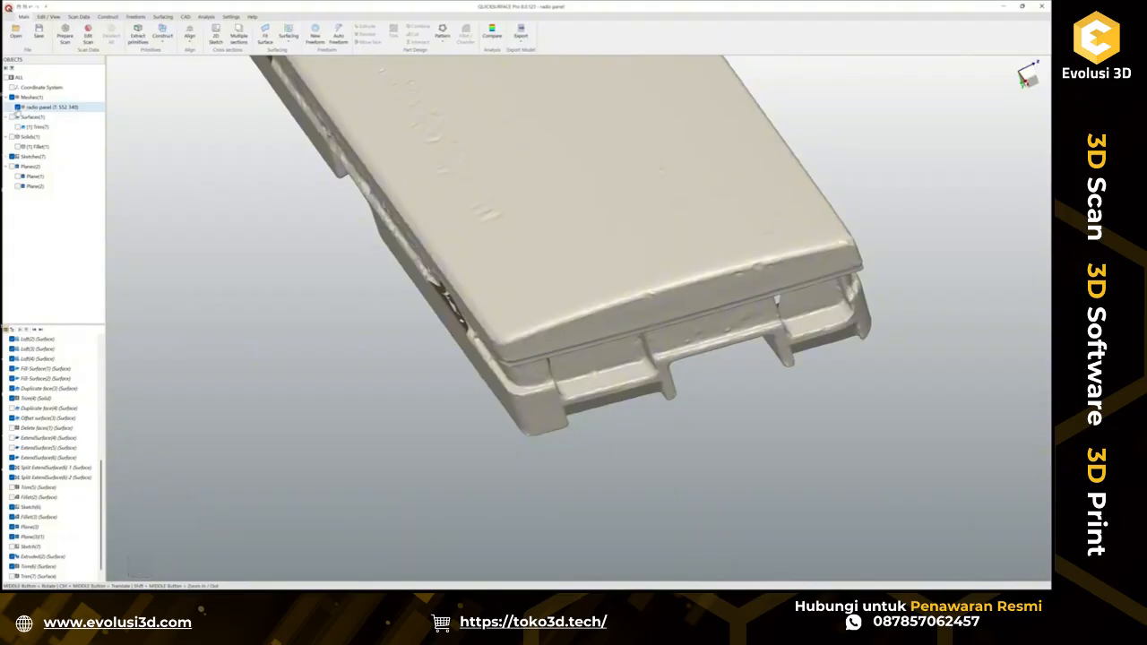
pyautogui.click(20, 147)
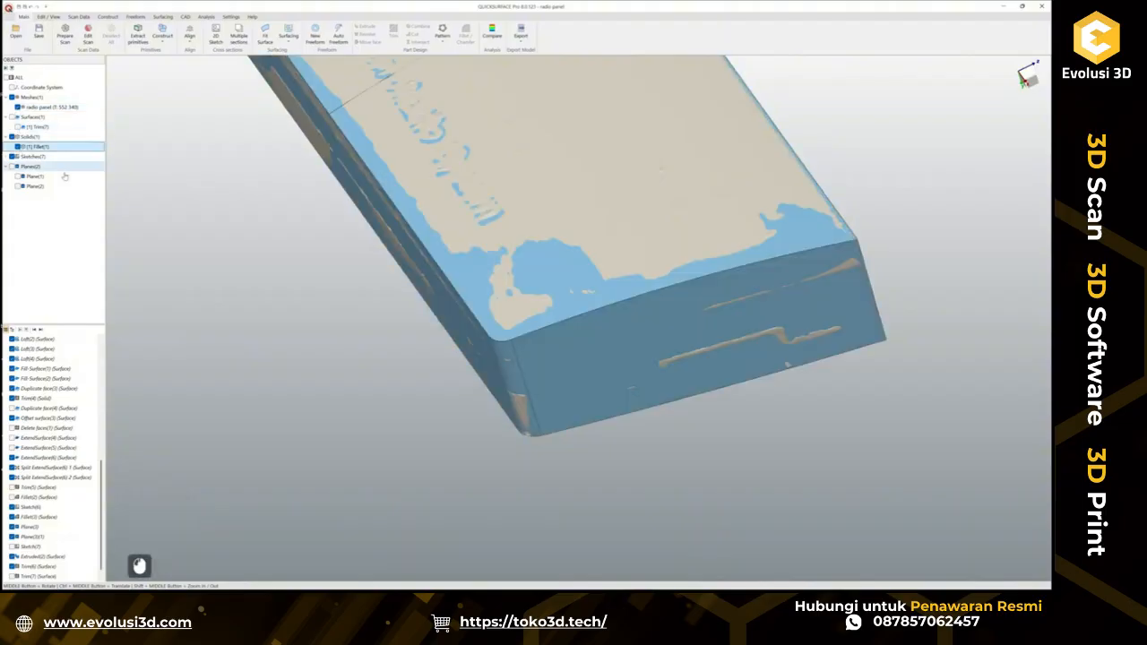
pyautogui.click(601, 372)
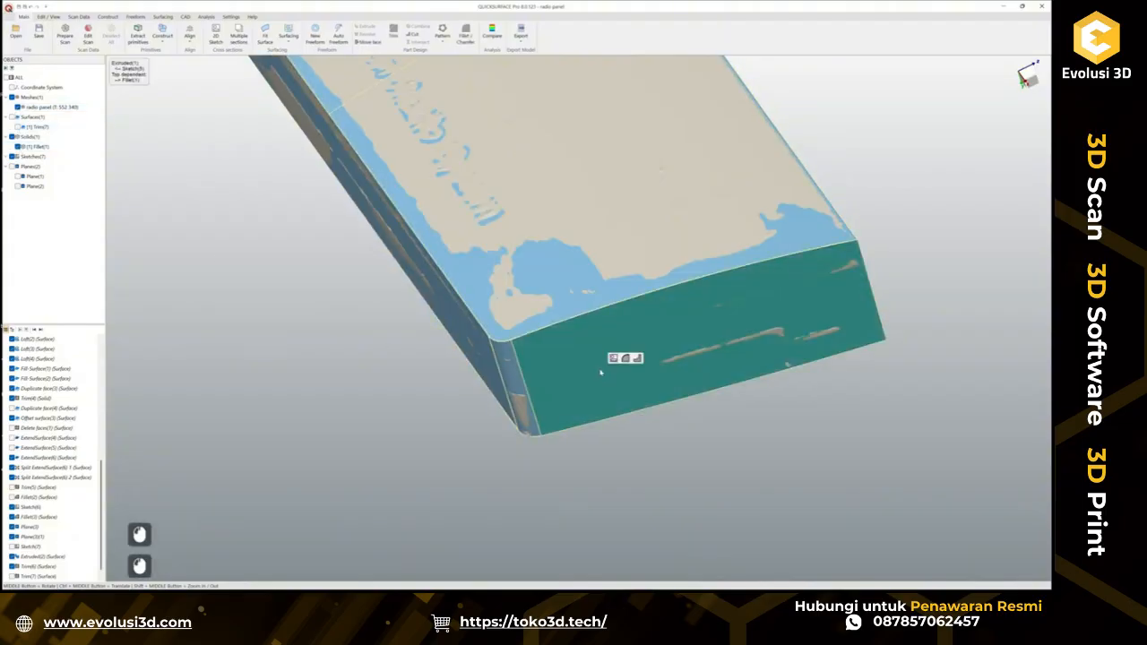
pyautogui.click(278, 275)
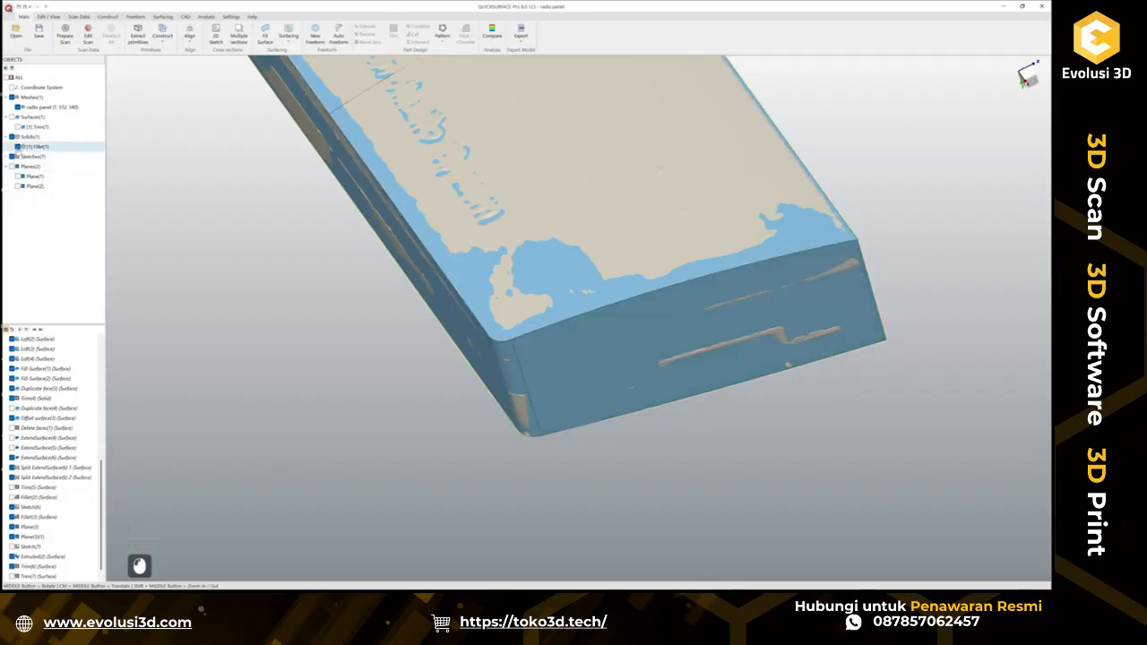
pyautogui.click(18, 147)
pyautogui.click(18, 127)
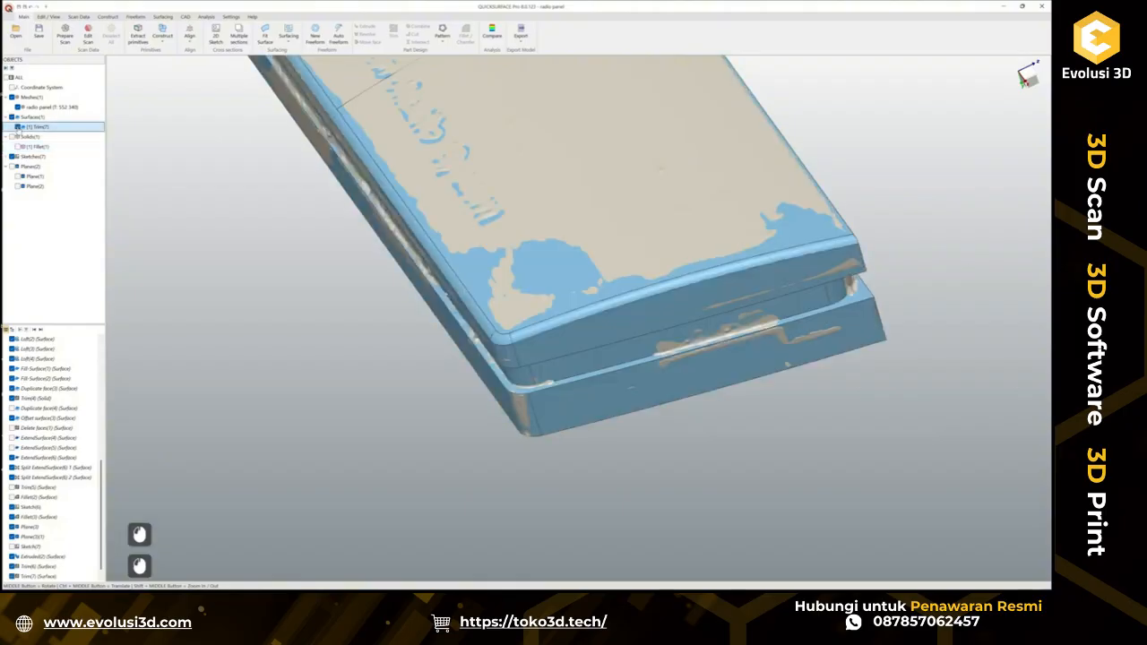
# Reopen the last trim of the panel body for editing and hide the scan.
pyautogui.scroll(-2, 70, 567)
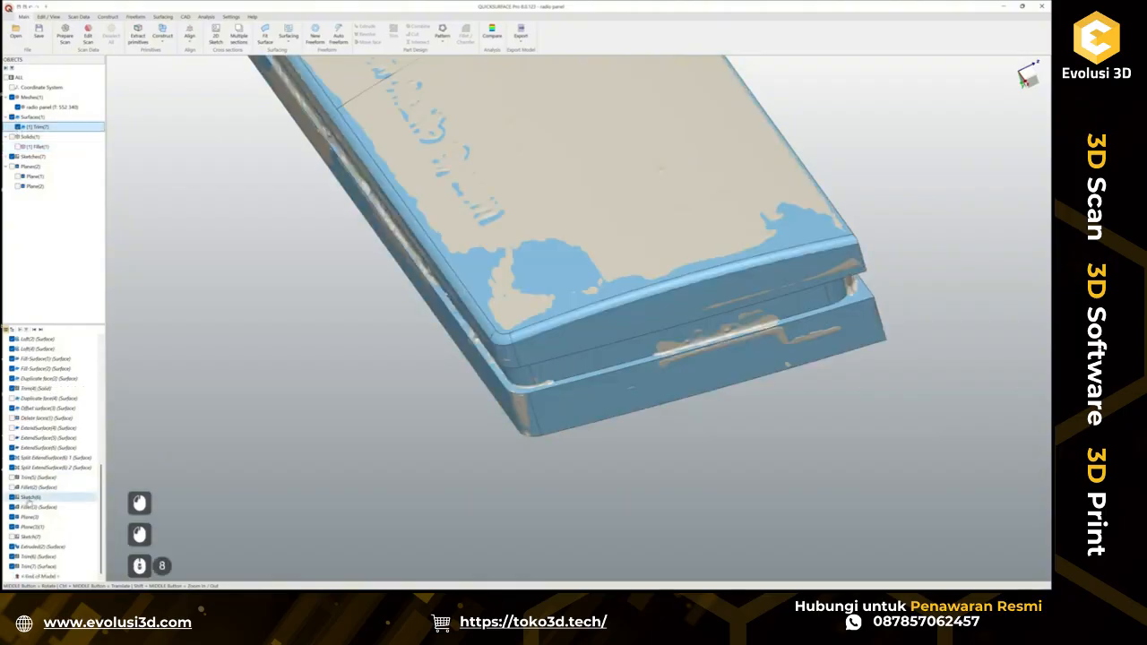
pyautogui.rightClick(52, 567)
pyautogui.click(77, 466)
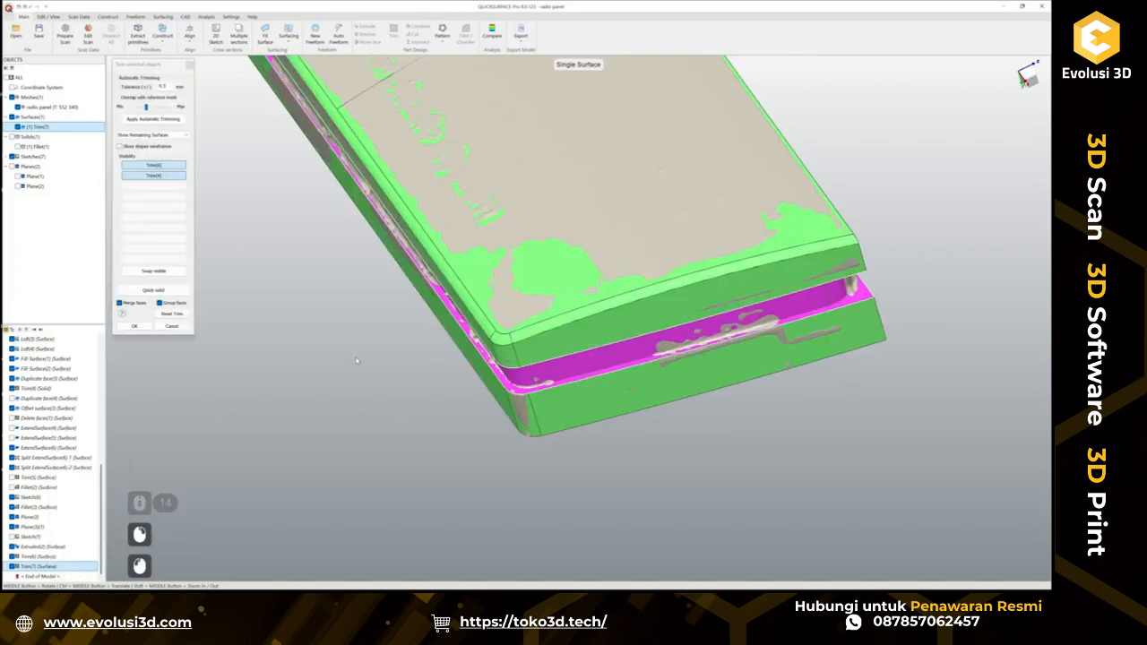
pyautogui.keyDown('ctrl'); pyautogui.moveTo(200, 394); pyautogui.dragTo(194, 441, button='middle'); pyautogui.keyUp('ctrl')
pyautogui.click(17, 107)
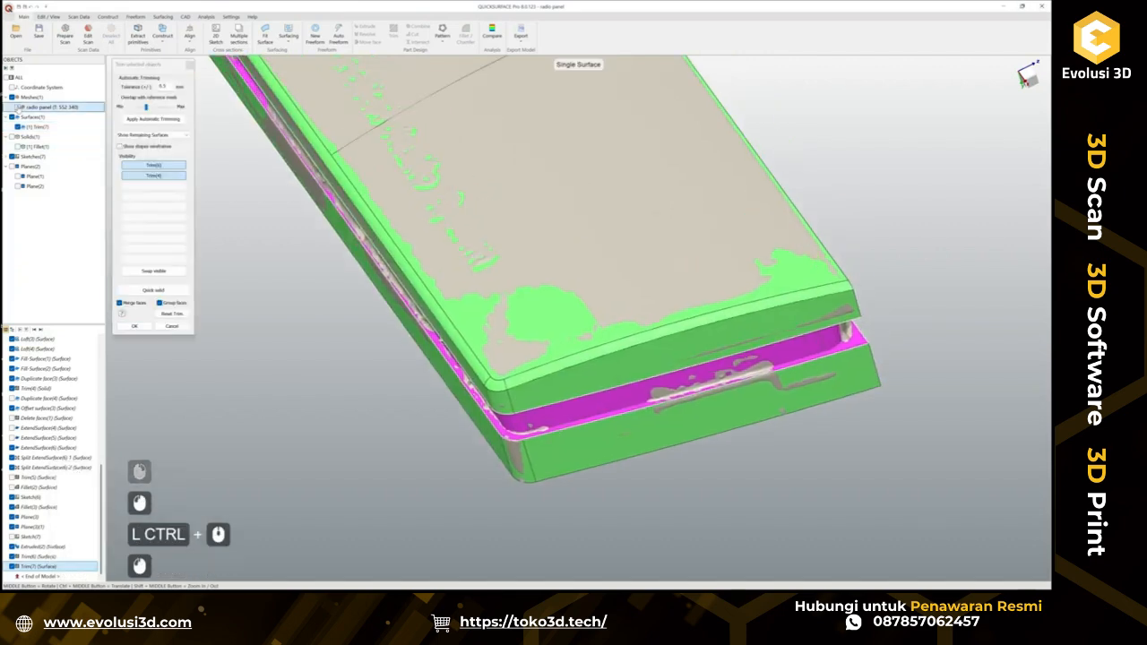
# Isolate the recess surface and the panel body in turn to examine the side notch, and show both again.
pyautogui.moveTo(490, 320); pyautogui.dragTo(496, 127, button='middle')
pyautogui.click(172, 179)
pyautogui.click(172, 179)
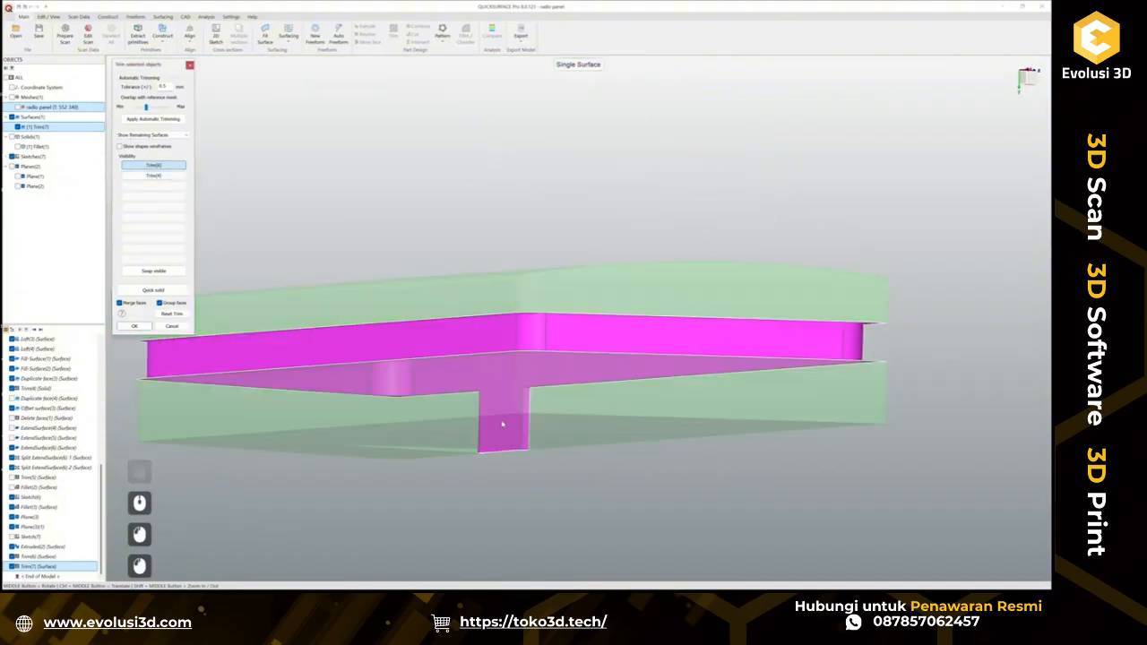
pyautogui.moveTo(502, 422); pyautogui.dragTo(783, 403, button='middle')
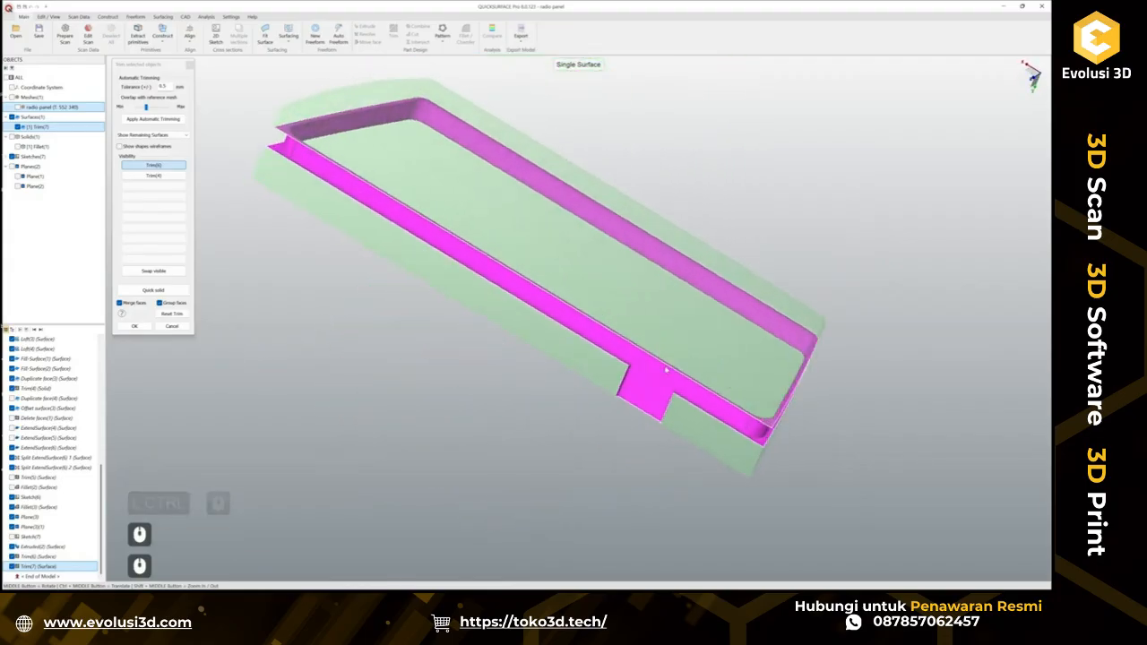
pyautogui.click(154, 175)
pyautogui.click(156, 167)
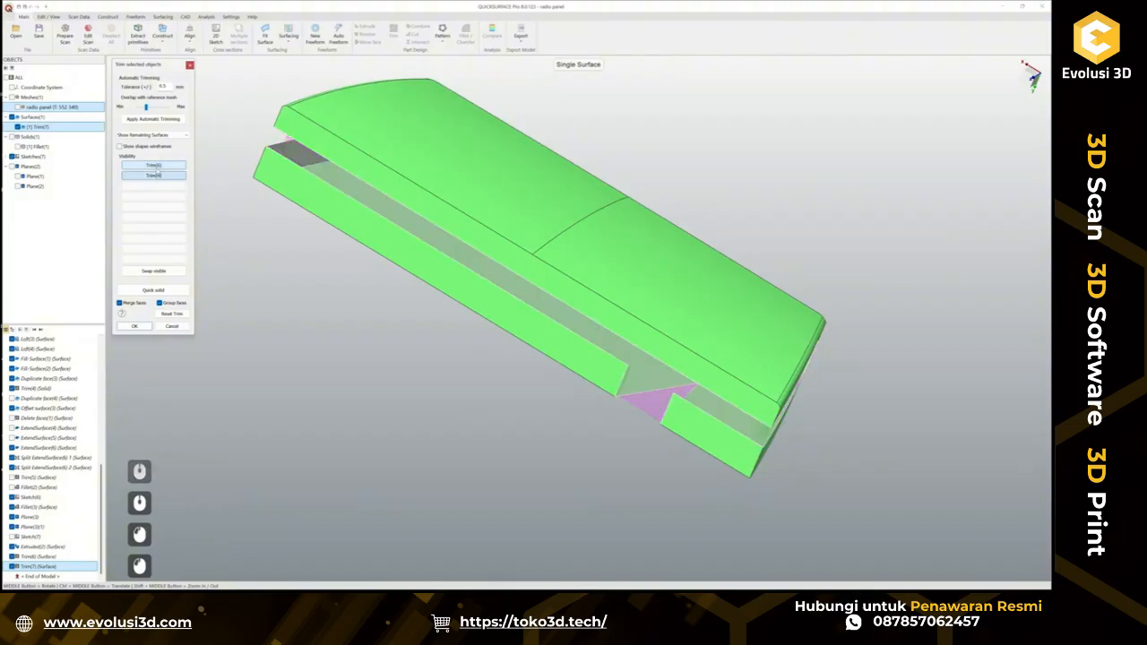
pyautogui.moveTo(622, 373); pyautogui.dragTo(776, 177, button='middle')
pyautogui.scroll(2, 790, 309)
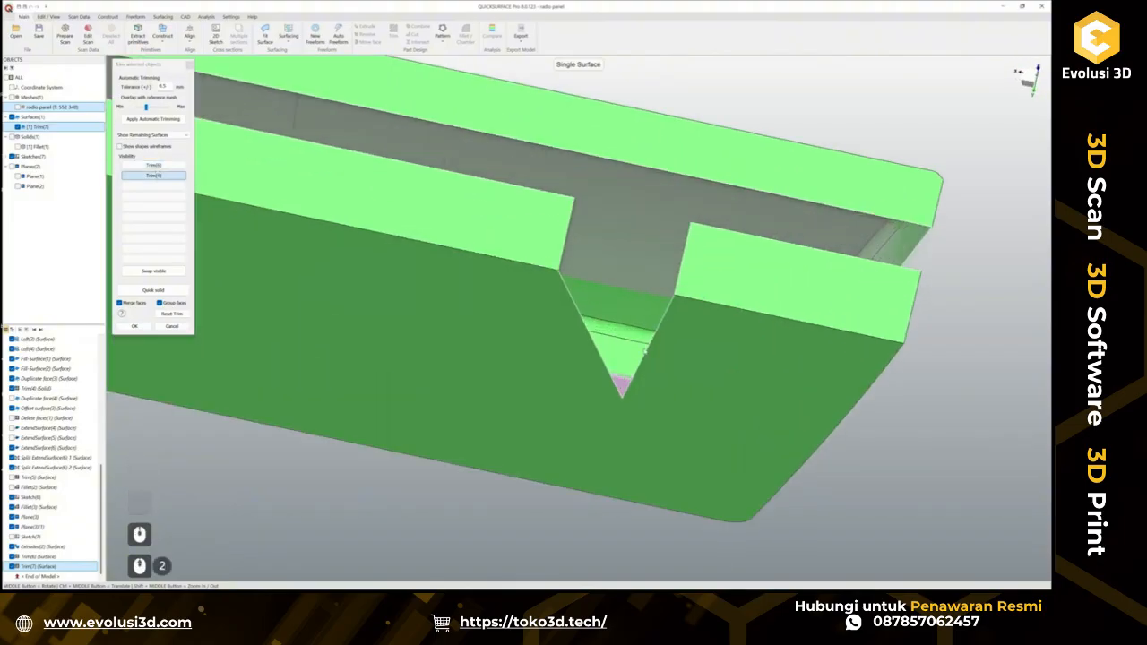
pyautogui.moveTo(645, 349); pyautogui.dragTo(649, 392, button='middle')
pyautogui.click(135, 169)
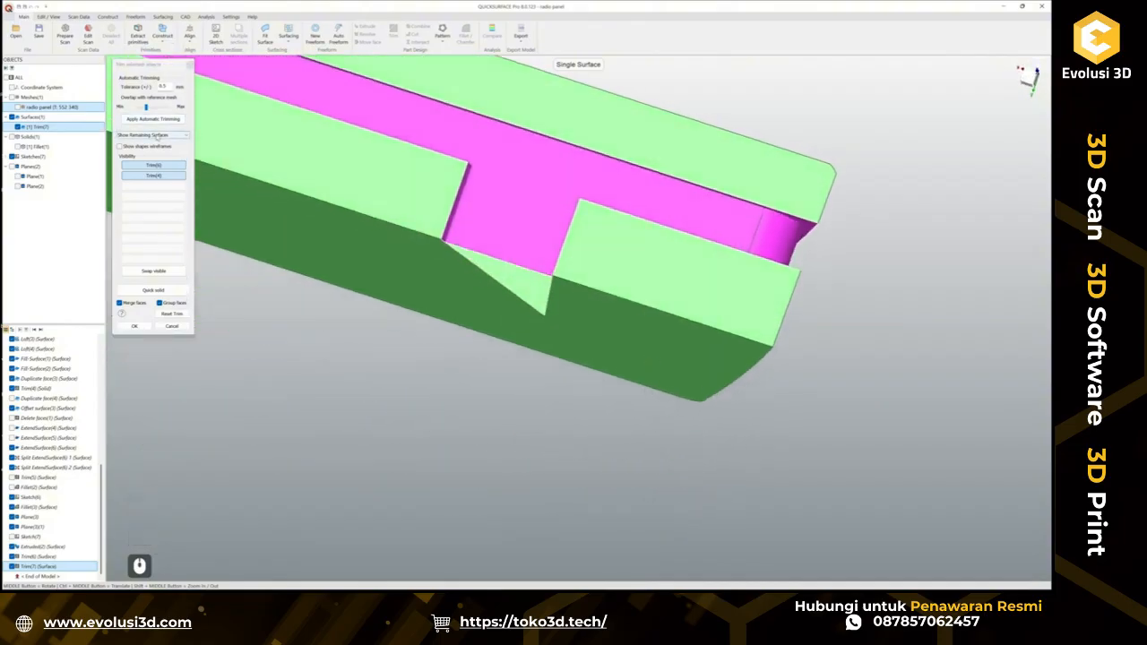
# Try resetting the trim between the Trim(6) surface and the Trim(4) solid, checking its removed and remaining surfaces.
pyautogui.click(151, 135)
pyautogui.click(157, 146)
pyautogui.moveTo(530, 338); pyautogui.dragTo(561, 206, button='middle')
pyautogui.click(561, 205)
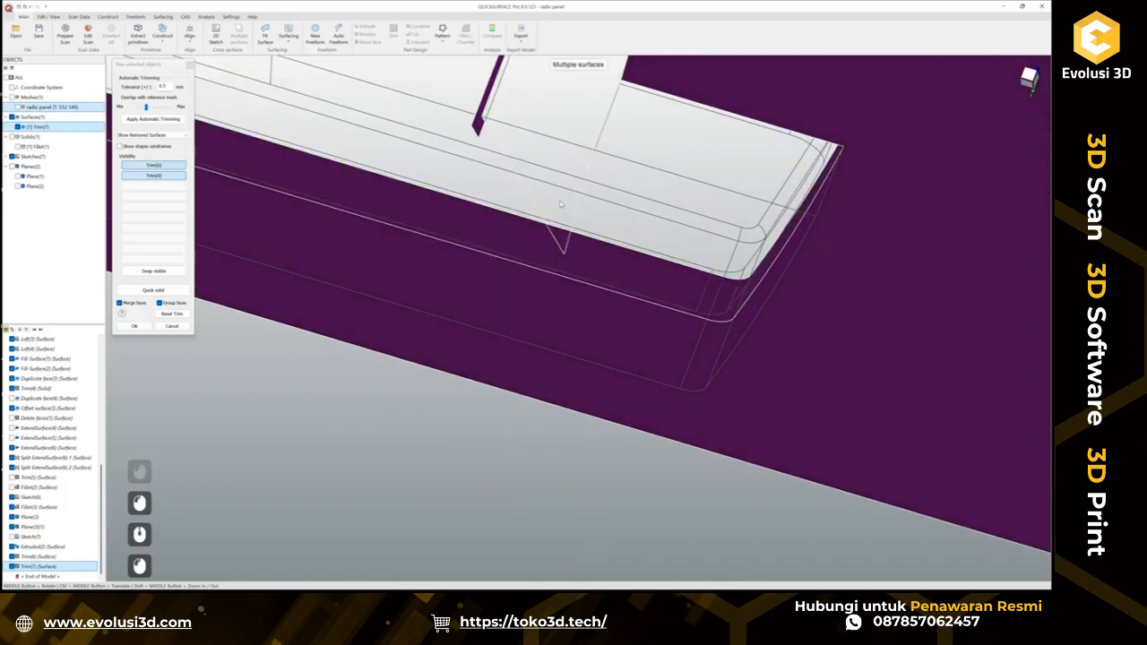
pyautogui.click(173, 314)
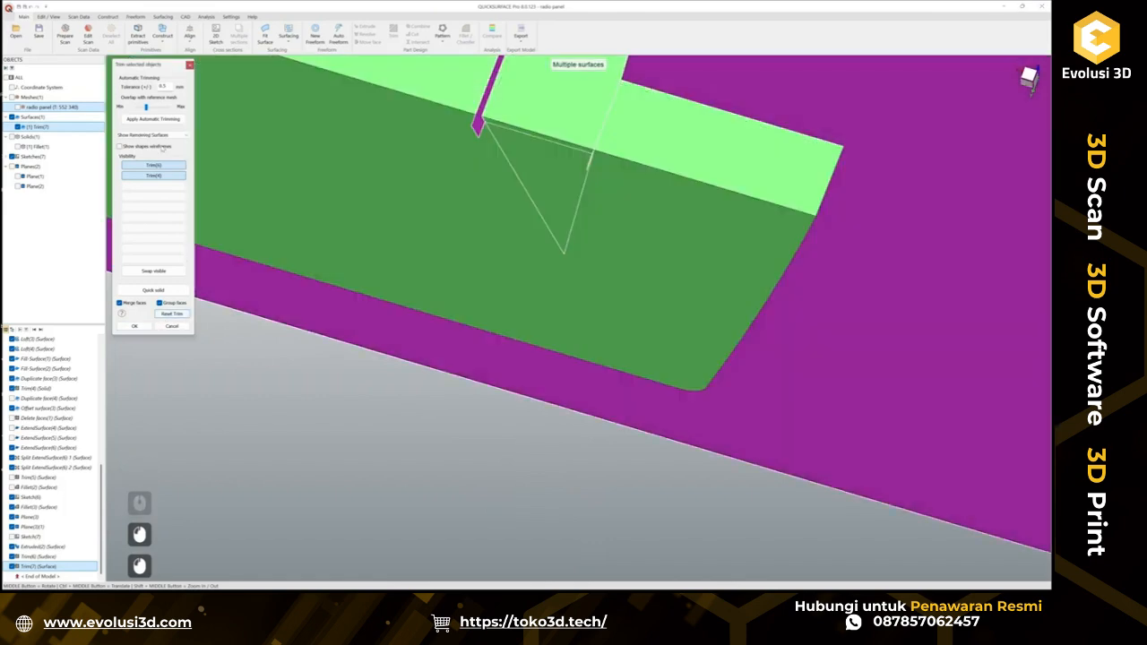
pyautogui.moveTo(482, 357); pyautogui.dragTo(542, 196, button='middle')
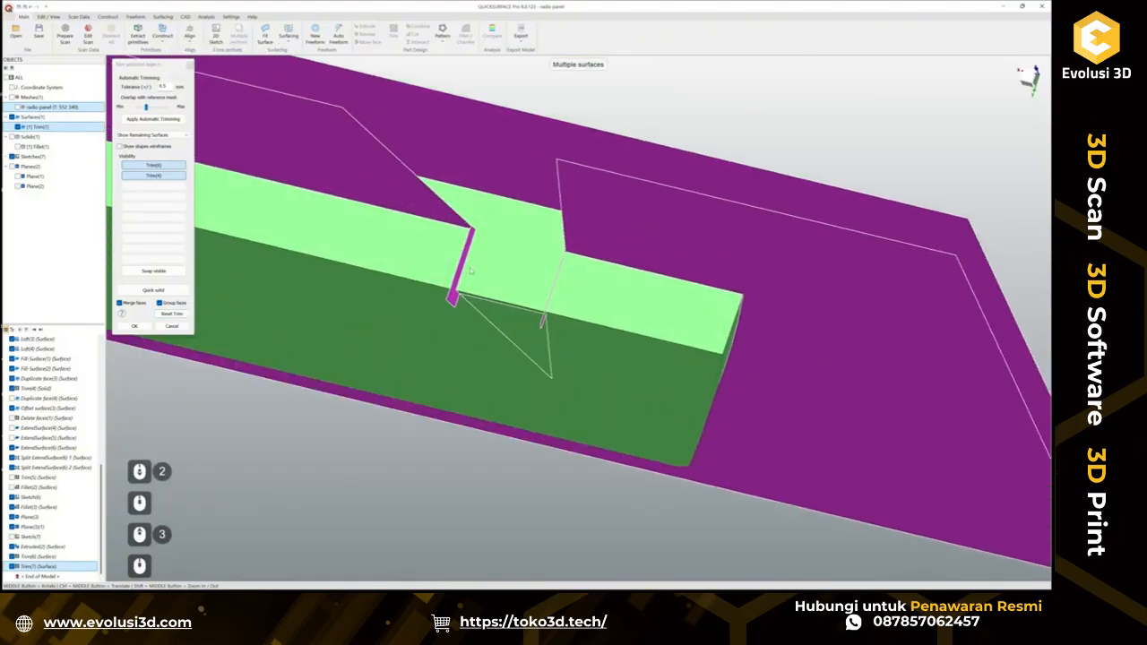
pyautogui.scroll(2, 470, 269)
pyautogui.scroll(3, 520, 313)
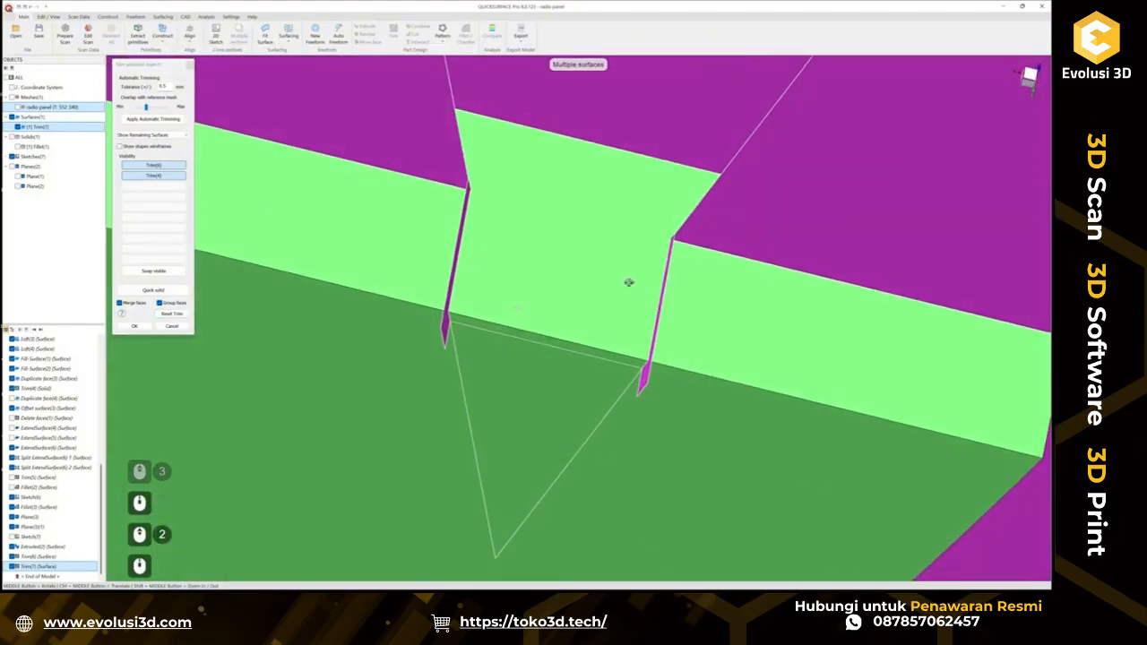
pyautogui.moveTo(629, 282); pyautogui.dragTo(595, 292, button='middle')
pyautogui.click(171, 328)
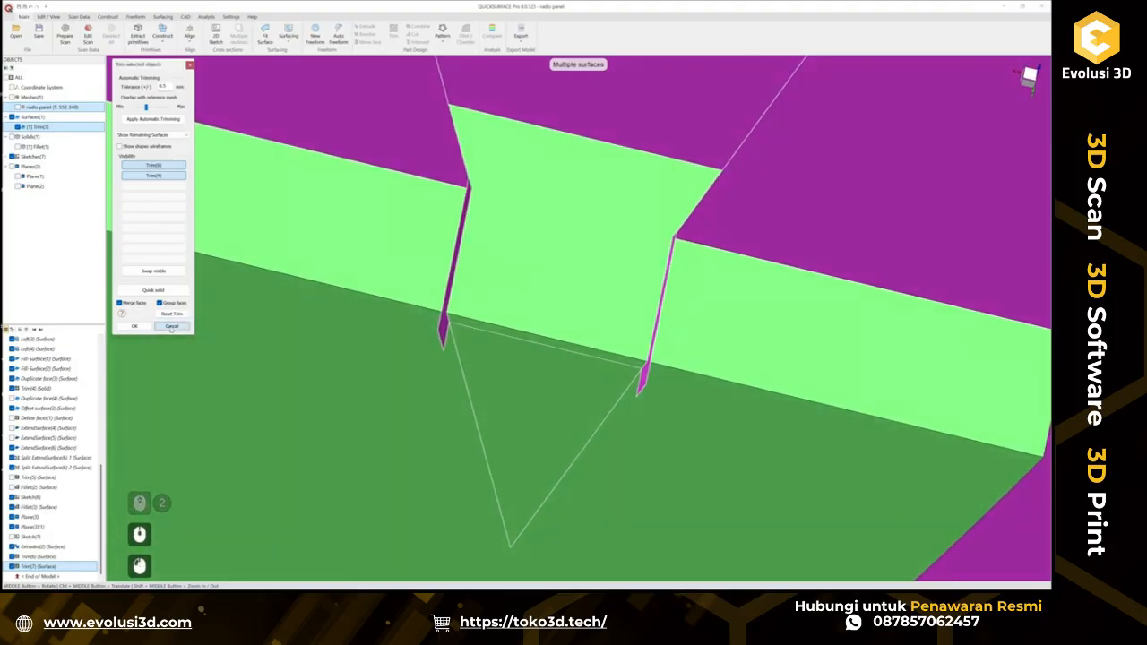
pyautogui.scroll(-3, 476, 449)
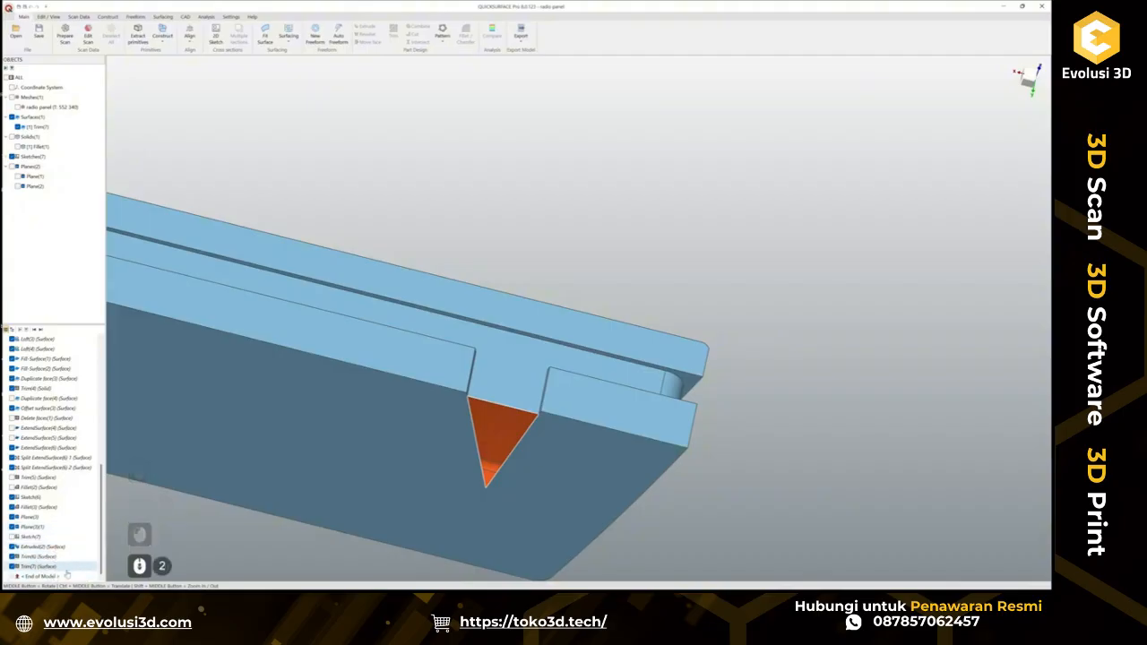
pyautogui.moveTo(66, 575); pyautogui.dragTo(56, 567)
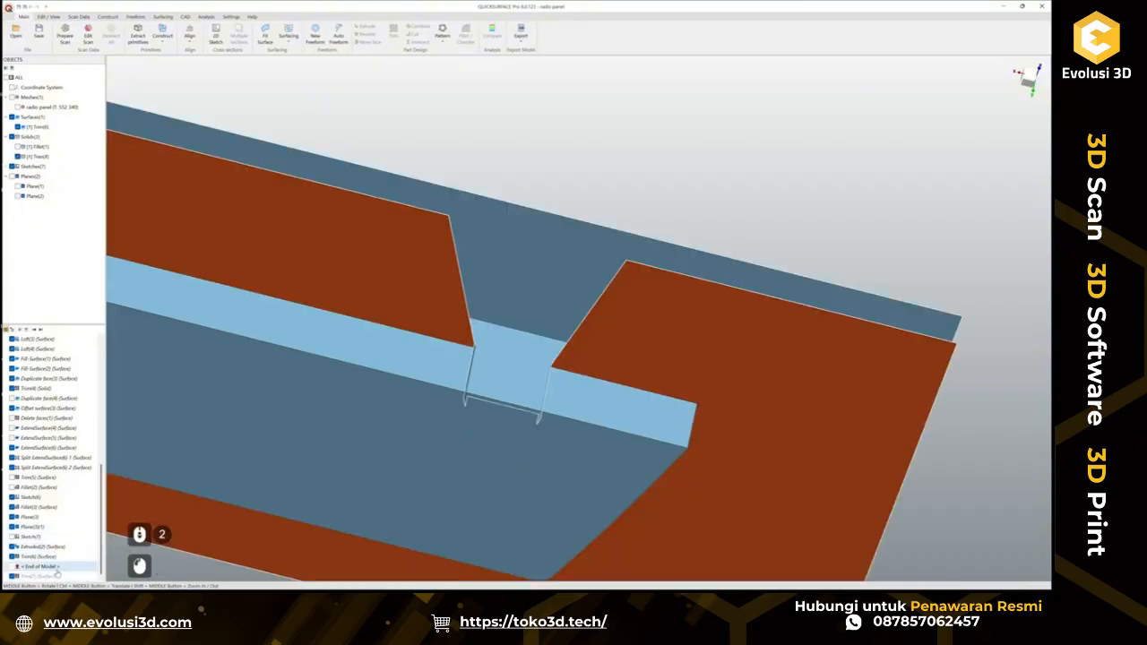
pyautogui.click(159, 16)
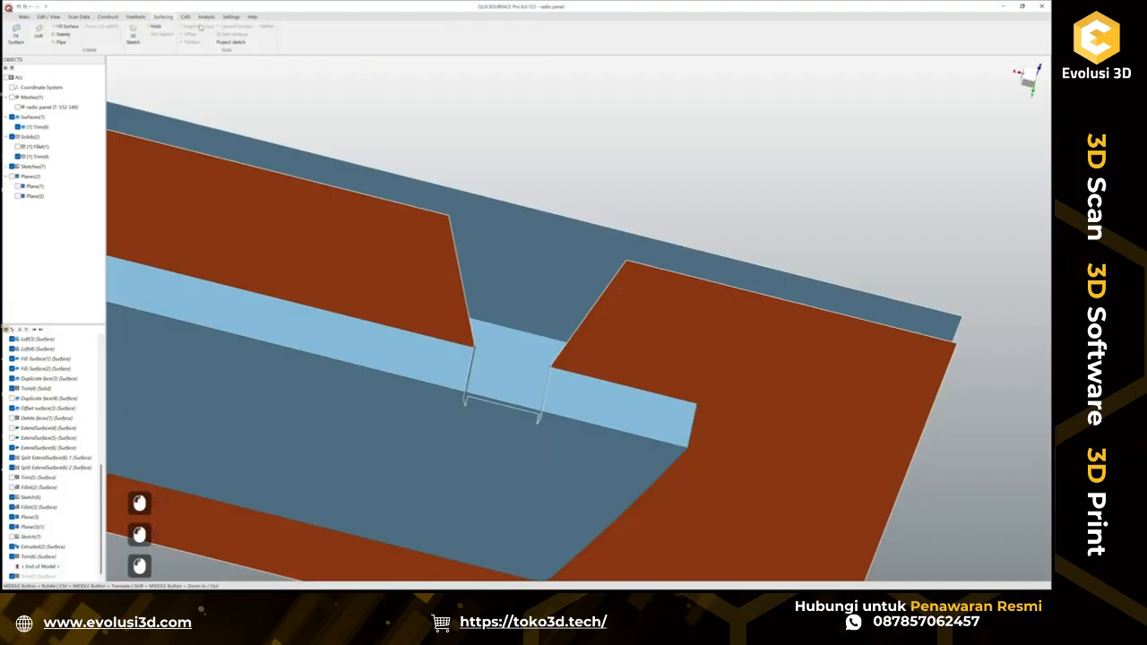
pyautogui.click(39, 157)
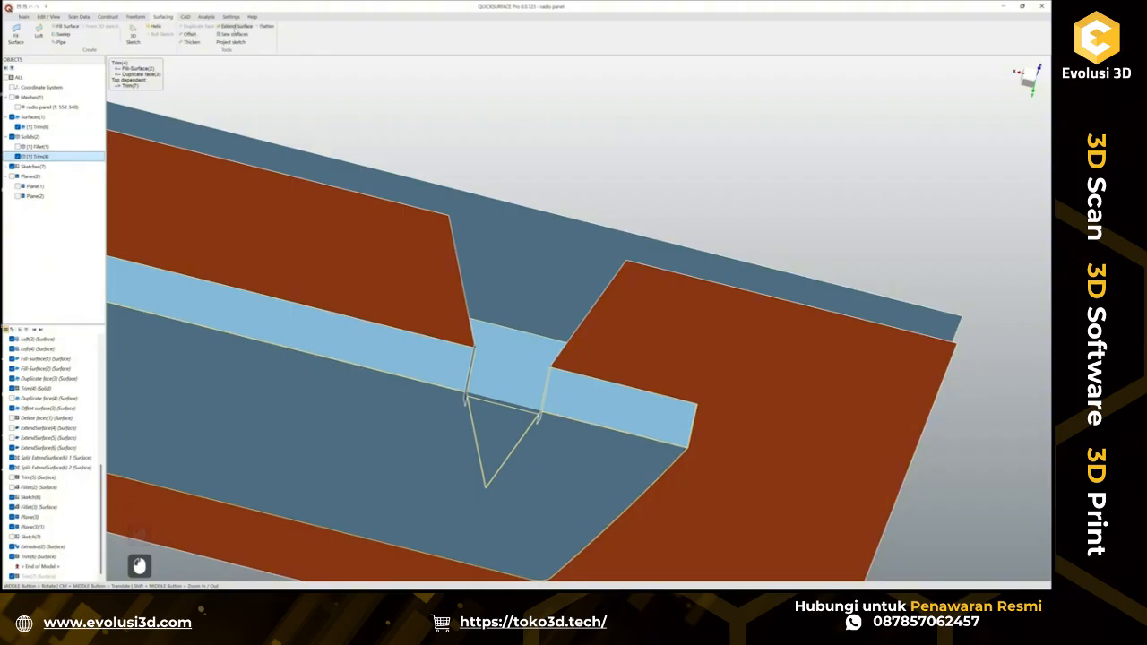
pyautogui.click(232, 26)
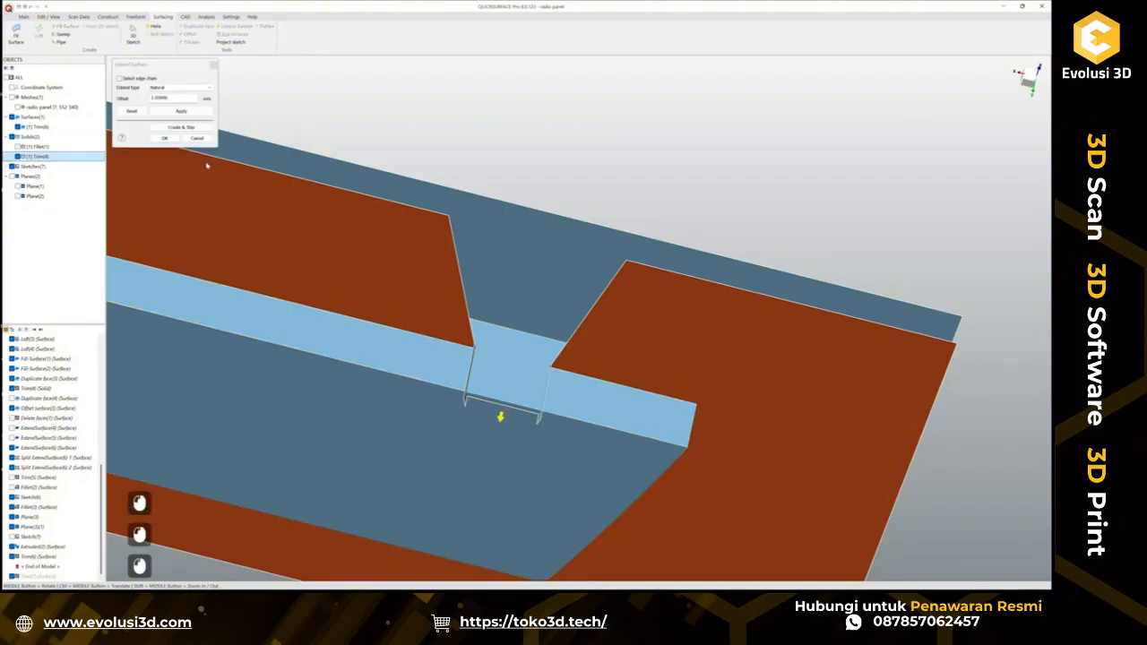
pyautogui.click(198, 138)
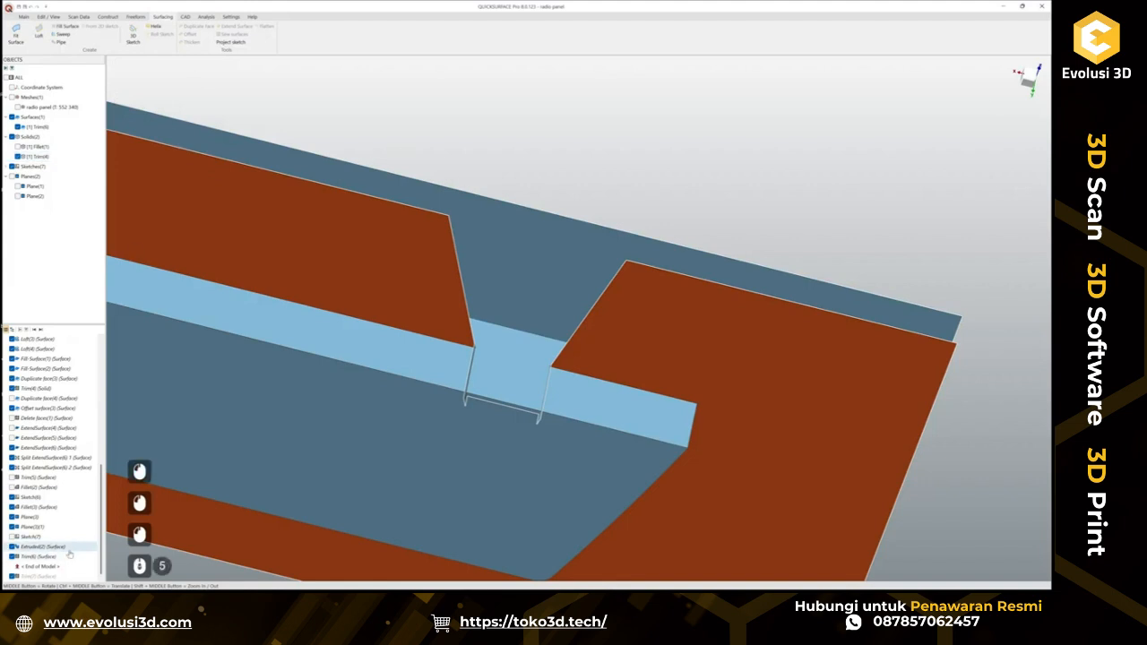
pyautogui.moveTo(47, 567); pyautogui.dragTo(47, 578)
# Delete the last trim operation, Trim(7), from the model history.
pyautogui.click(47, 569)
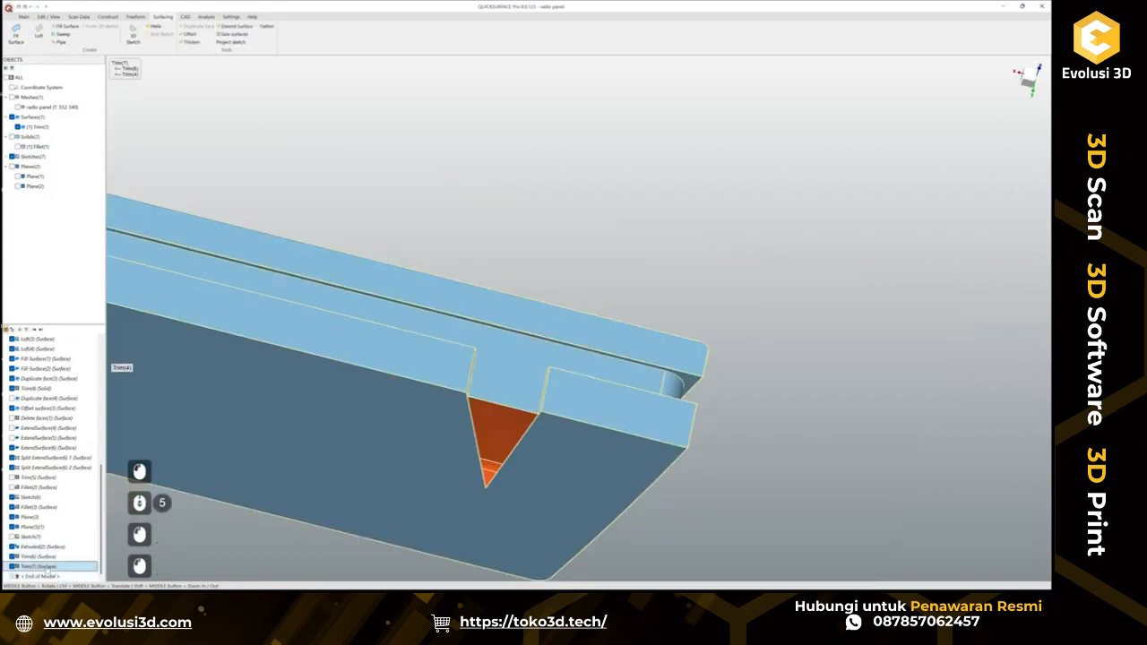
pyautogui.press('Delete')
pyautogui.press('Return')
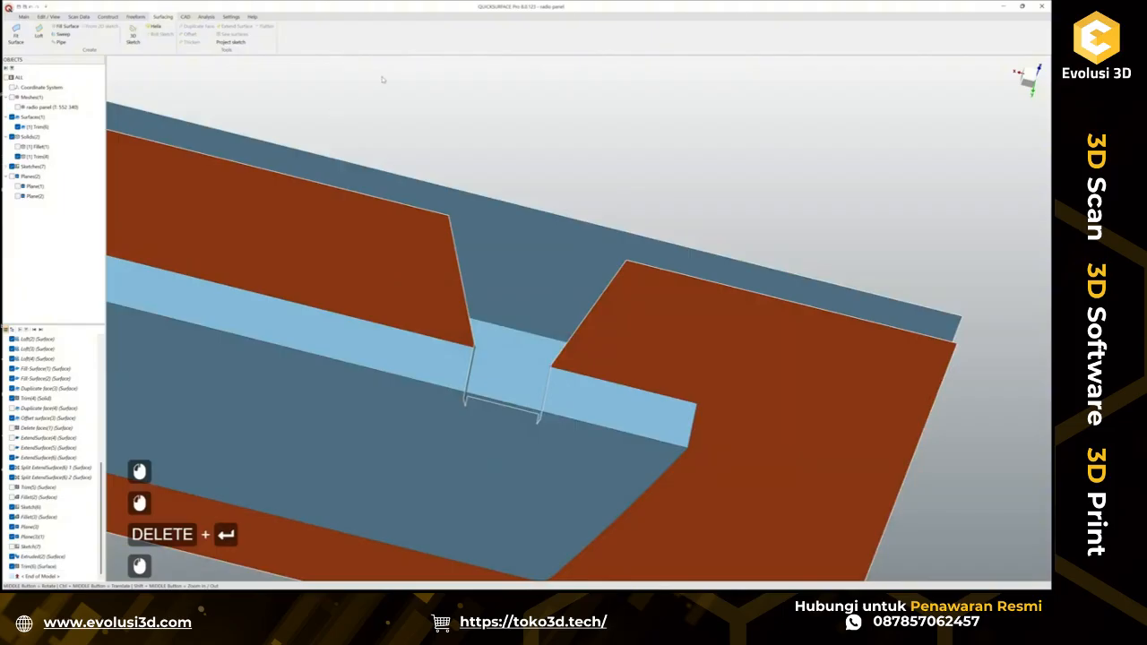
# Extend the Trim(6) surface outward at the short edge of the side notch, using the Natural extend type.
pyautogui.click(402, 127)
pyautogui.click(351, 218)
pyautogui.click(239, 26)
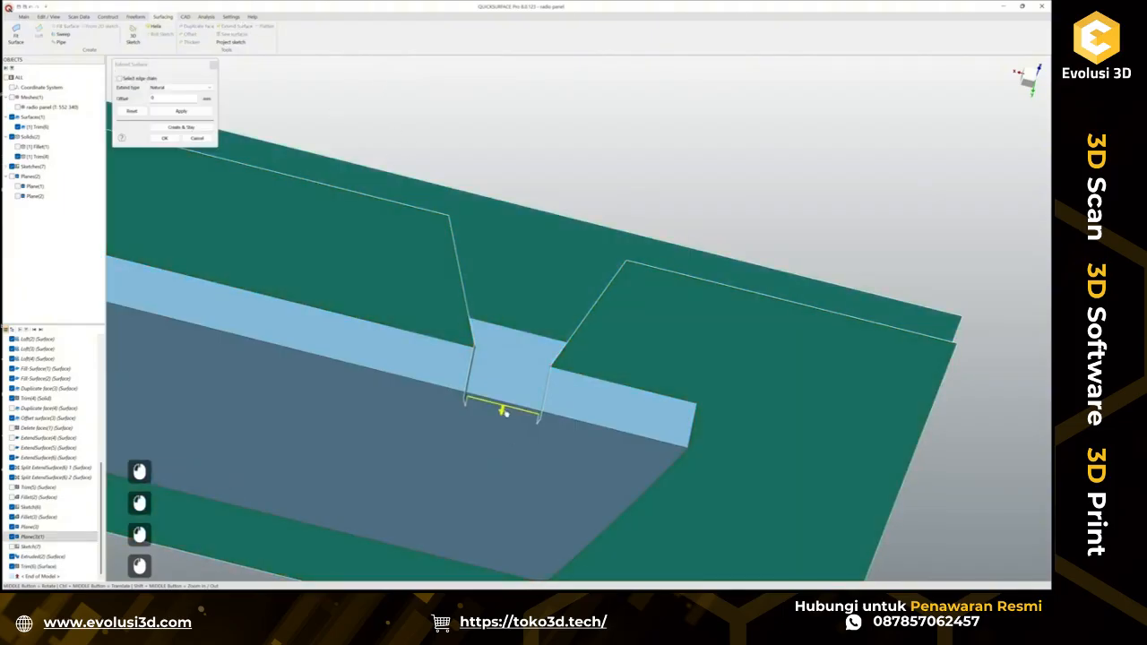
pyautogui.click(164, 138)
# Trim the extended surface and the Trim(4) body against each other, removing the excess pieces to form one solid.
pyautogui.scroll(-2, 462, 221)
pyautogui.moveTo(202, 156); pyautogui.dragTo(794, 543)
pyautogui.click(819, 541)
pyautogui.scroll(1, 529, 304)
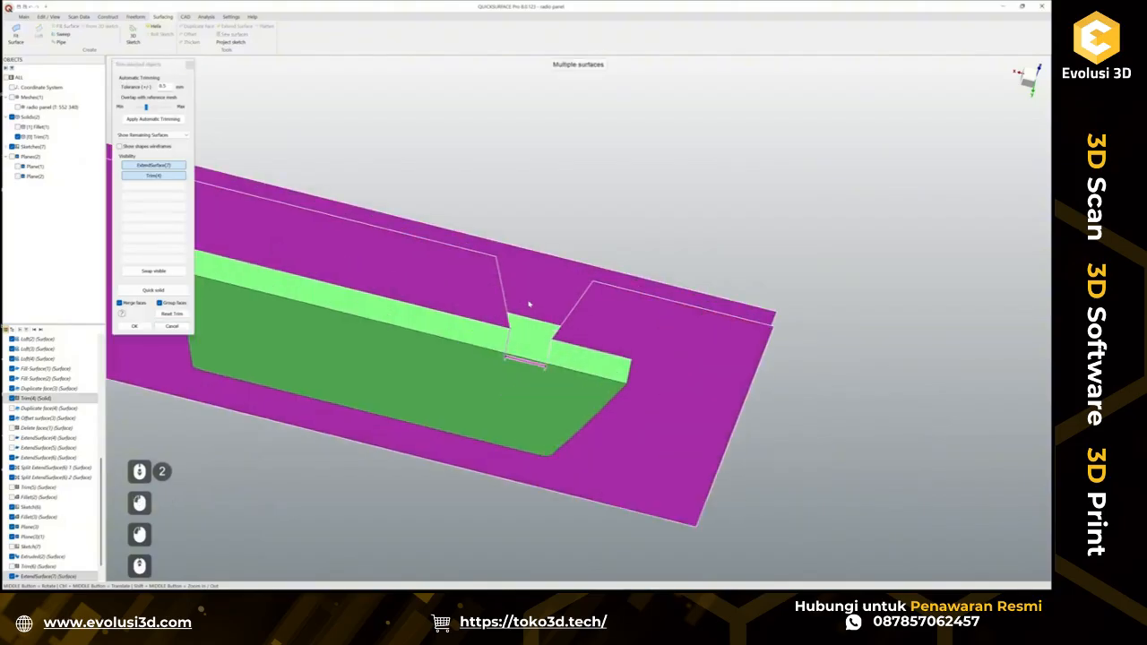
pyautogui.click(517, 354)
pyautogui.click(610, 335)
pyautogui.click(604, 316)
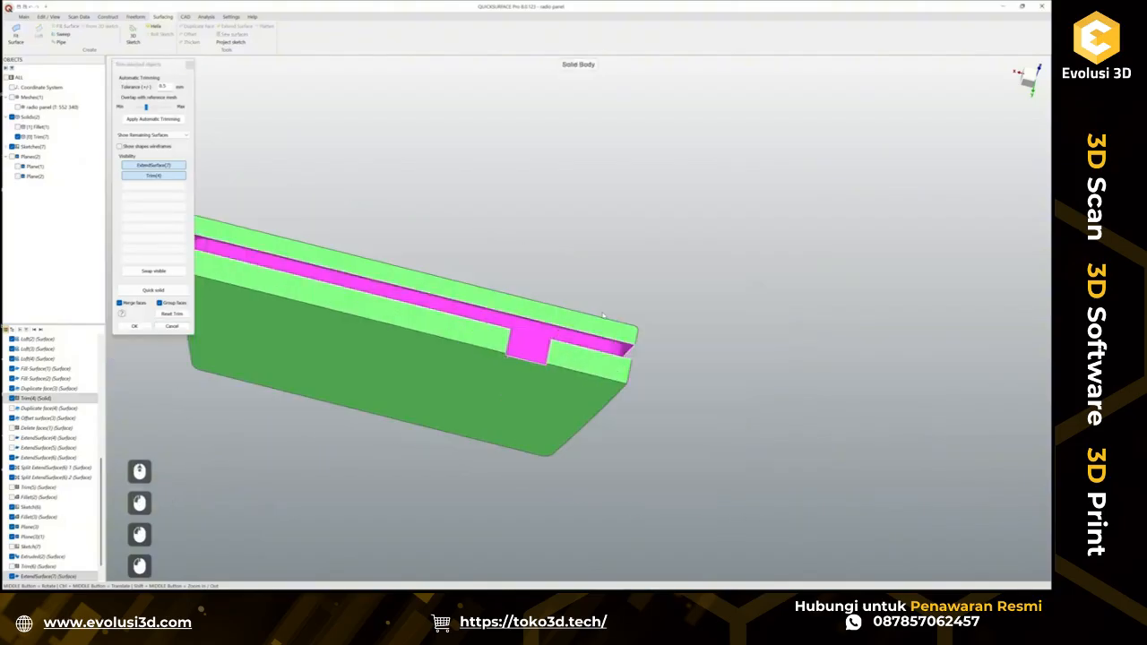
pyautogui.click(134, 327)
# Show the radio panel scan mesh over the trimmed solid to compare the panel's short end.
pyautogui.moveTo(392, 455); pyautogui.dragTo(663, 256, button='middle')
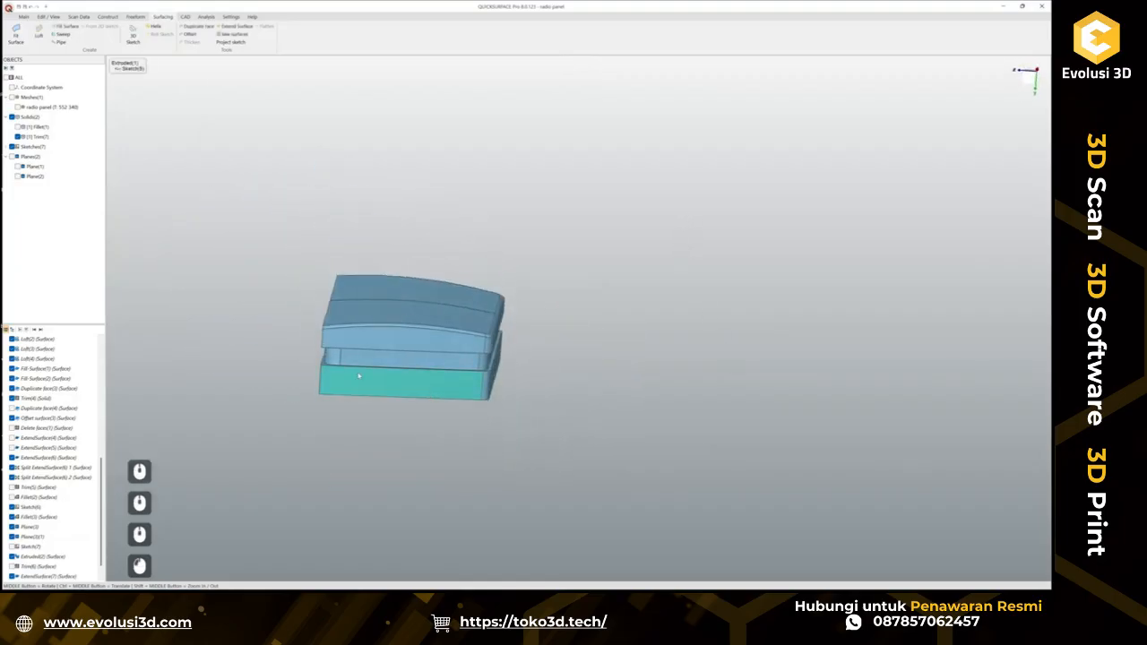
pyautogui.scroll(2, 358, 376)
pyautogui.click(373, 351)
pyautogui.moveTo(563, 495); pyautogui.dragTo(687, 504, button='middle')
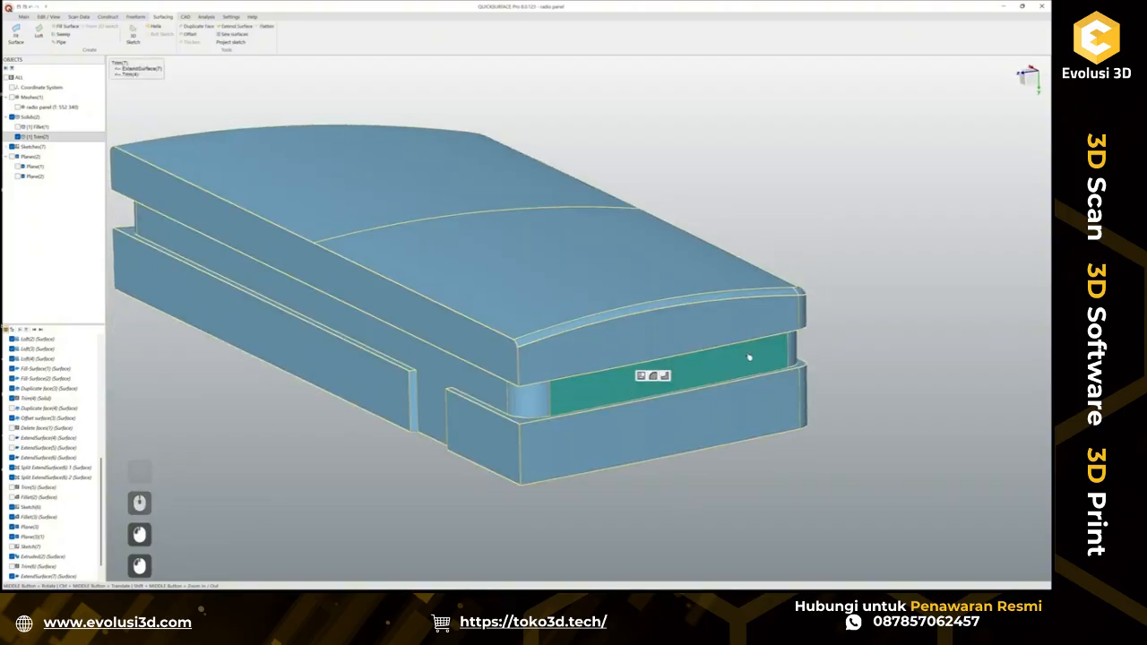
pyautogui.click(18, 108)
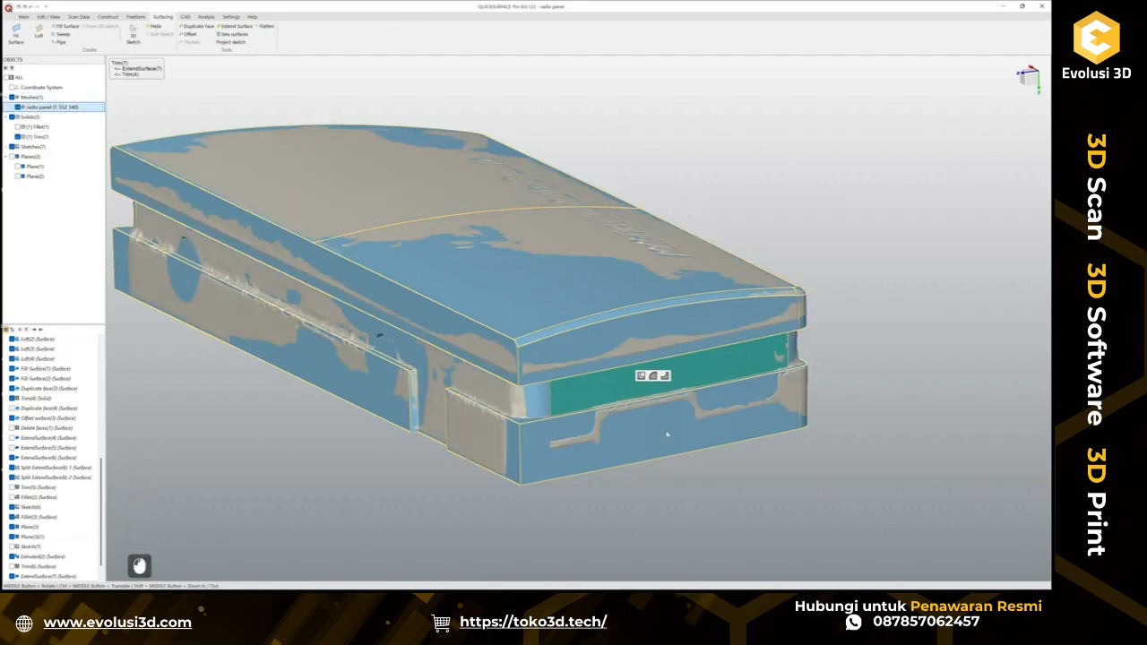
pyautogui.click(641, 376)
pyautogui.moveTo(475, 377); pyautogui.dragTo(570, 423, button='middle')
pyautogui.scroll(-14, 695, 419)
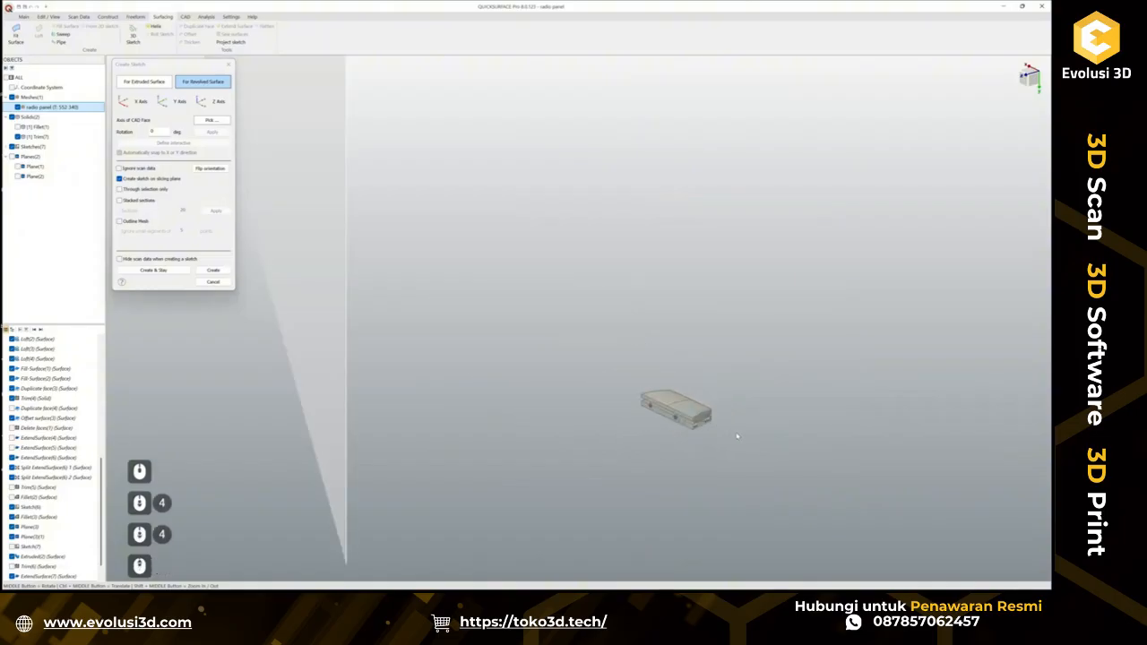
pyautogui.moveTo(442, 292)
pyautogui.mouseDown()
pyautogui.moveTo(579, 289)
pyautogui.moveTo(584, 305)
pyautogui.mouseUp()
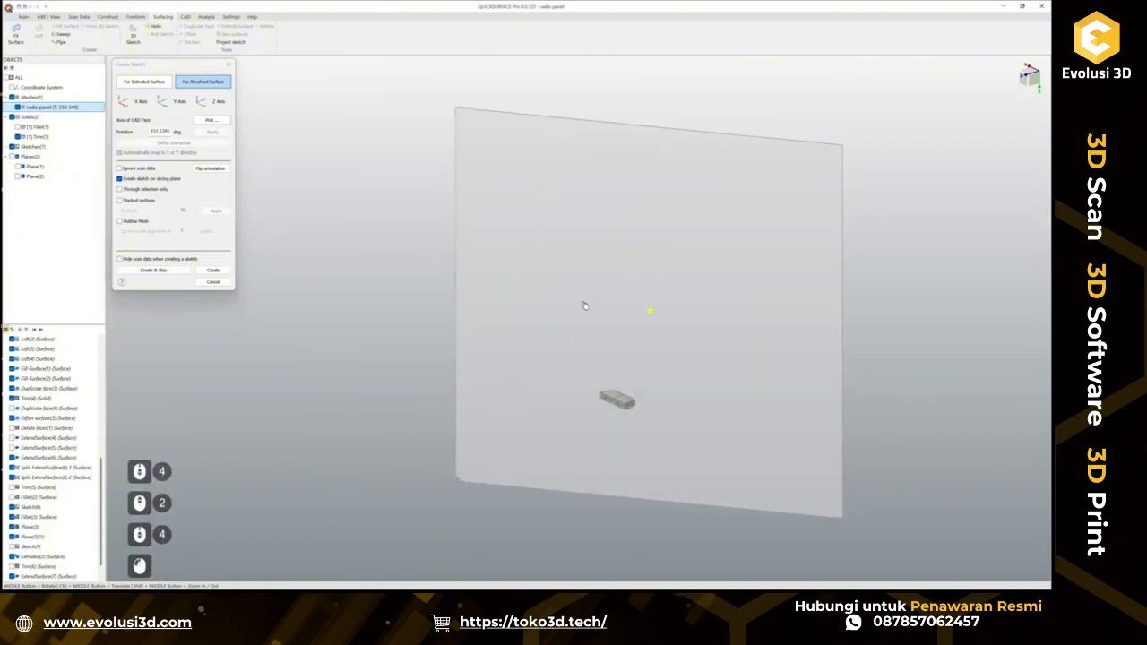
pyautogui.click(213, 283)
pyautogui.scroll(10, 637, 419)
pyautogui.scroll(7, 628, 372)
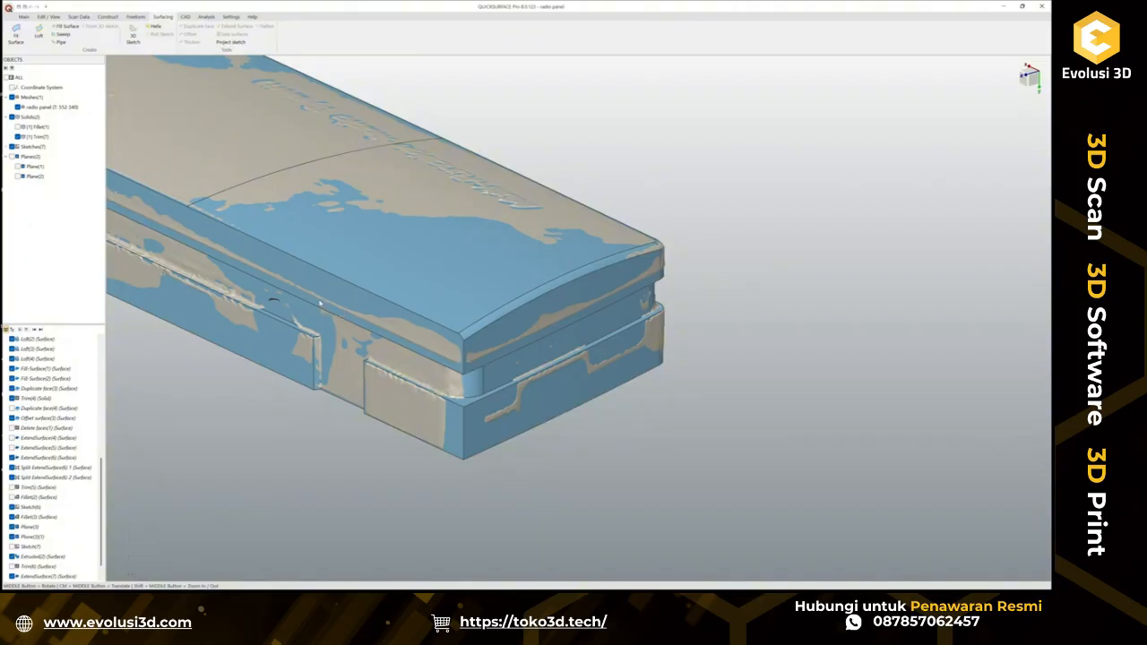
# Hide the trimmed solid and fit an unconstrained plane to the two recessed window faces on the scan's short end, with deviation analysis on.
pyautogui.click(17, 136)
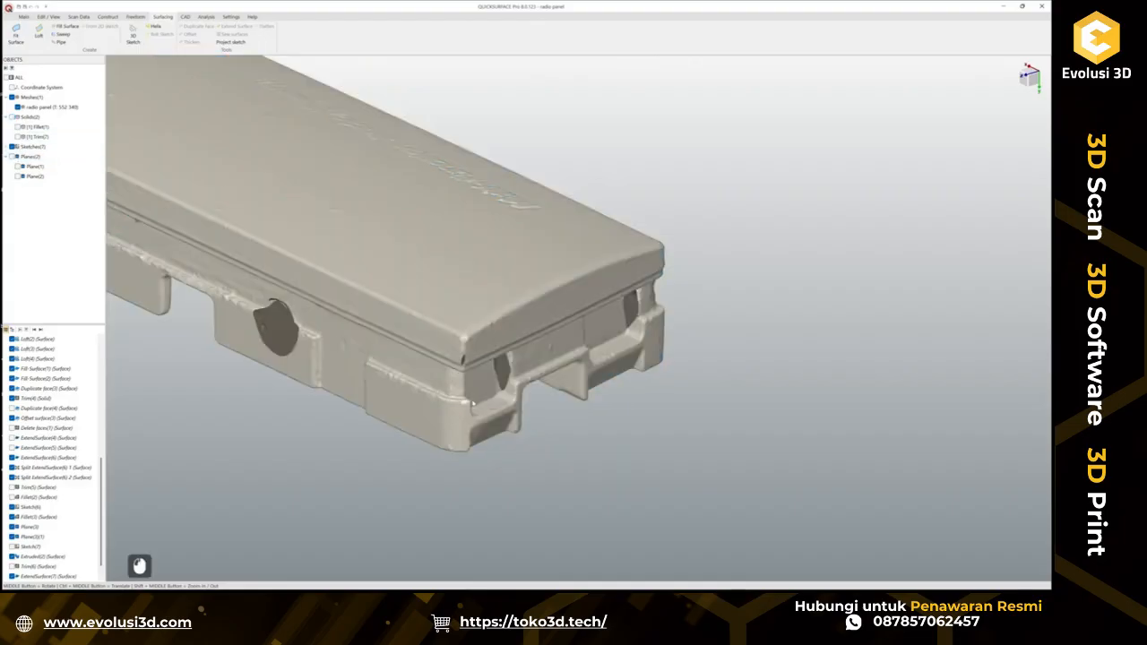
pyautogui.moveTo(472, 405); pyautogui.dragTo(294, 312, button='middle')
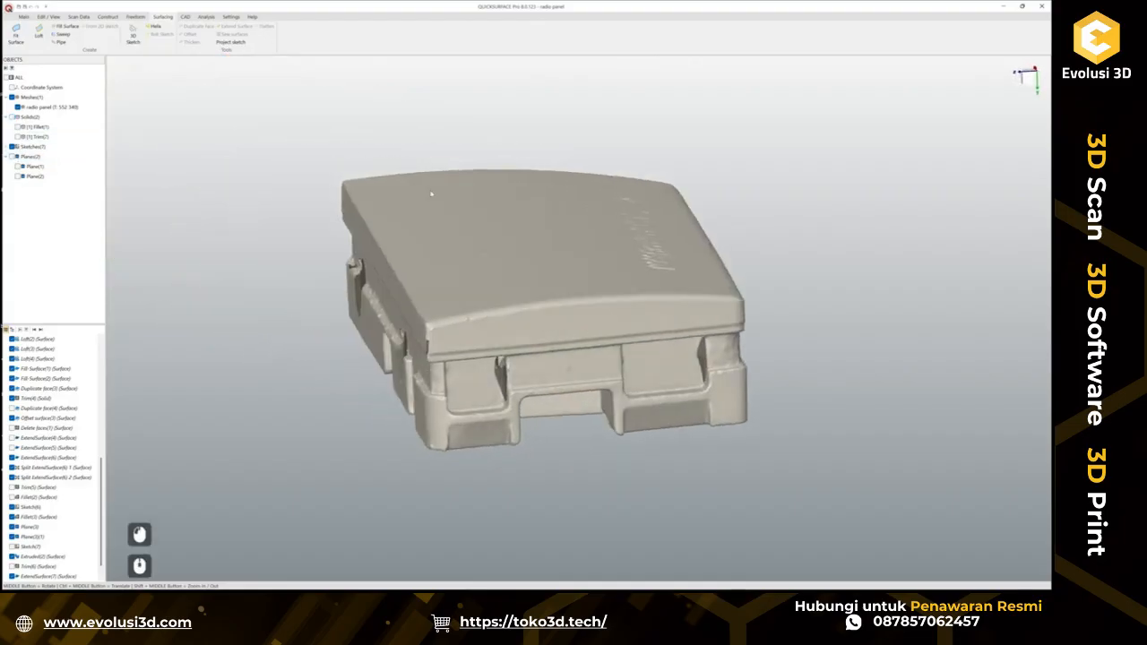
pyautogui.click(22, 19)
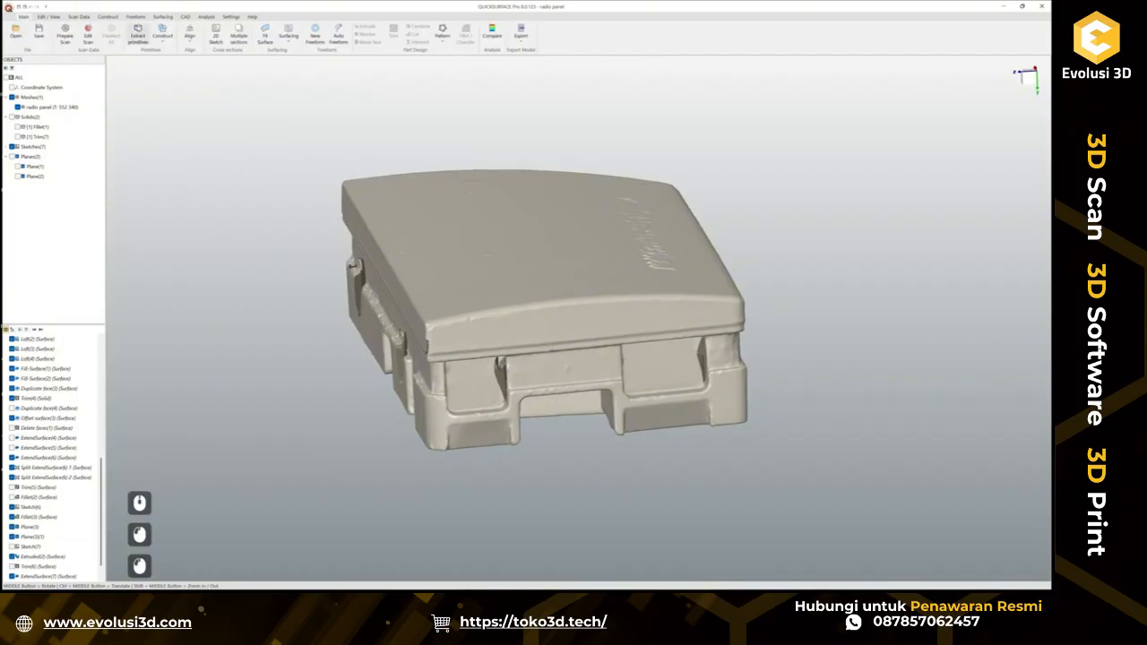
pyautogui.click(137, 35)
pyautogui.click(475, 385)
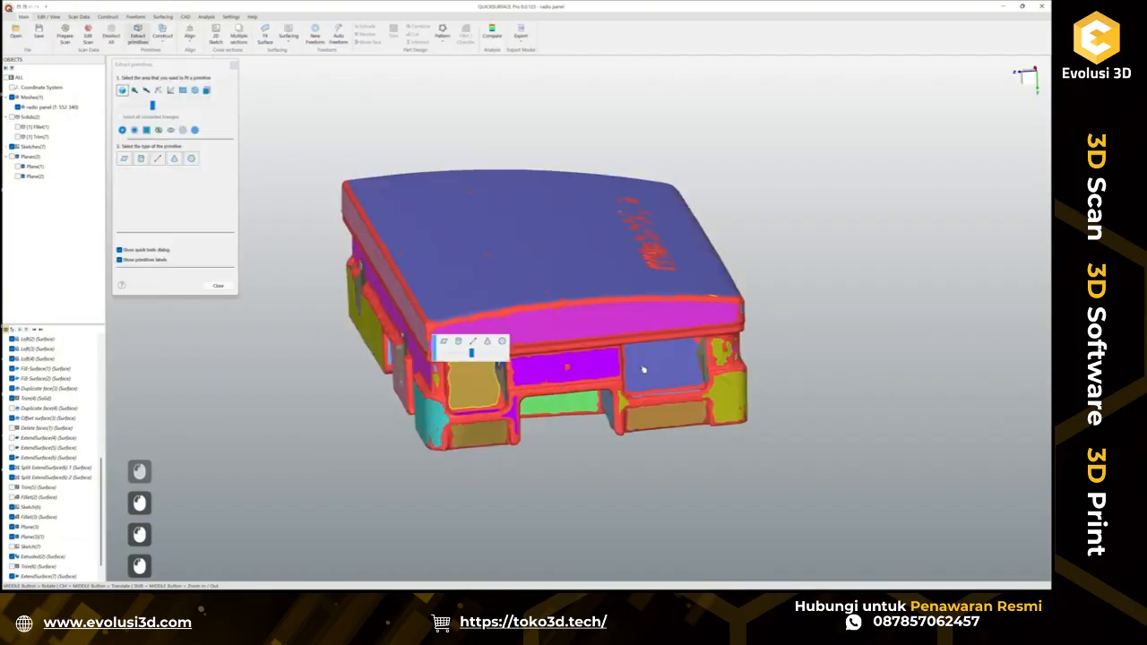
pyautogui.click(647, 364)
pyautogui.keyDown('ctrl'); pyautogui.click(473, 385); pyautogui.keyUp('ctrl')
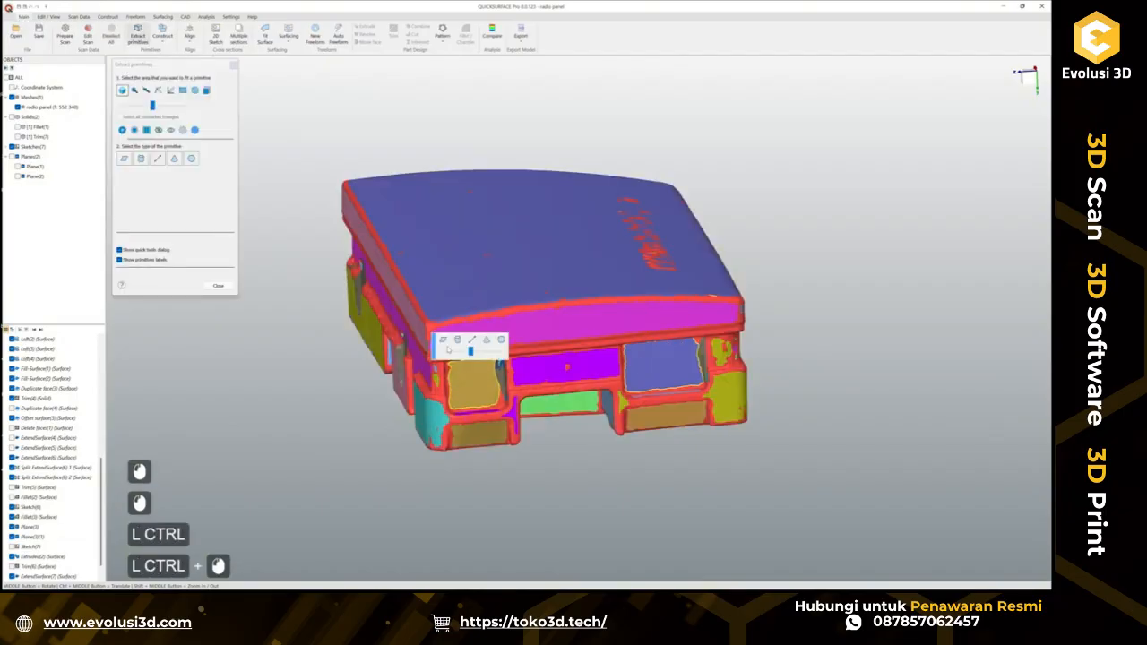
pyautogui.click(446, 342)
pyautogui.click(119, 240)
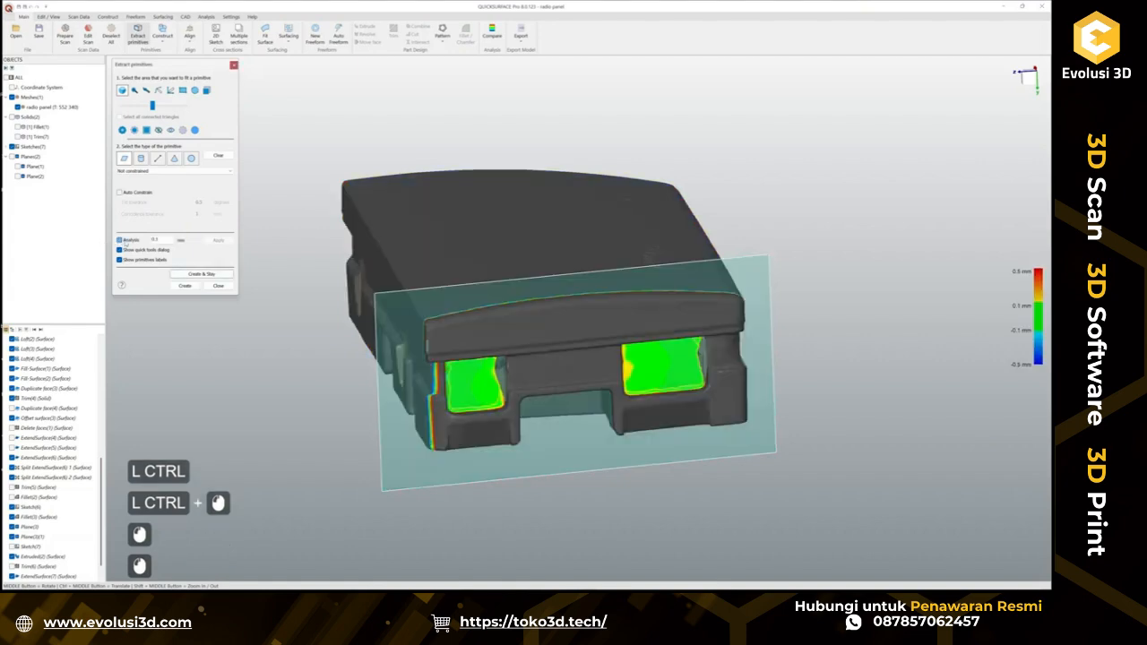
pyautogui.scroll(3, 584, 410)
pyautogui.moveTo(632, 389); pyautogui.dragTo(685, 354, button='middle')
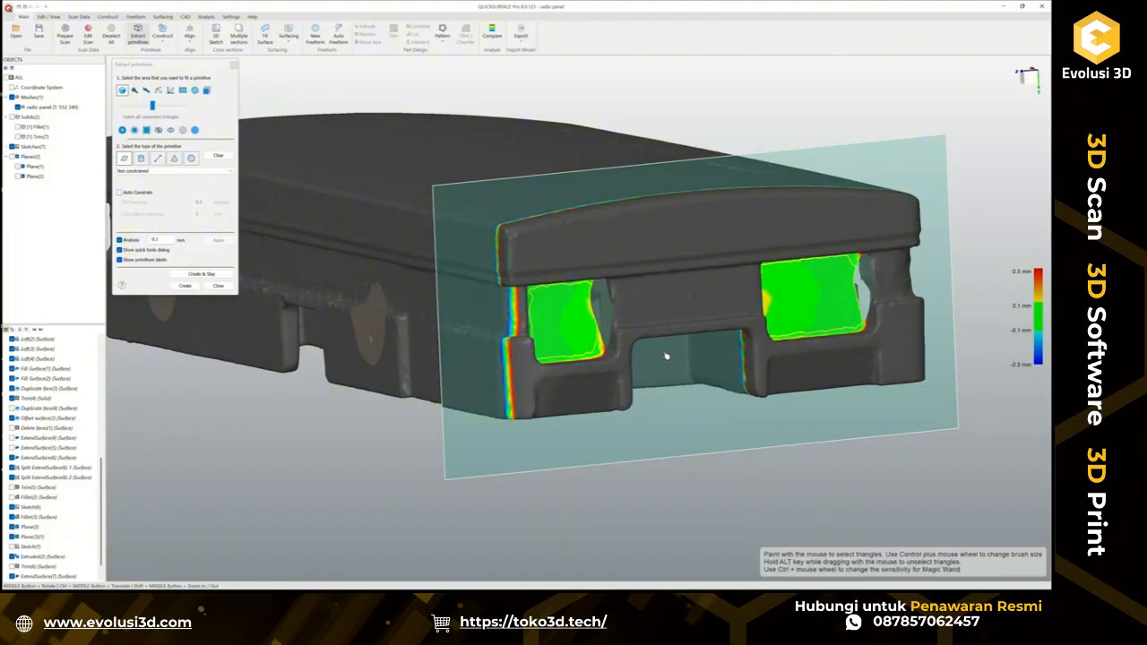
pyautogui.click(184, 286)
pyautogui.scroll(-3, 555, 402)
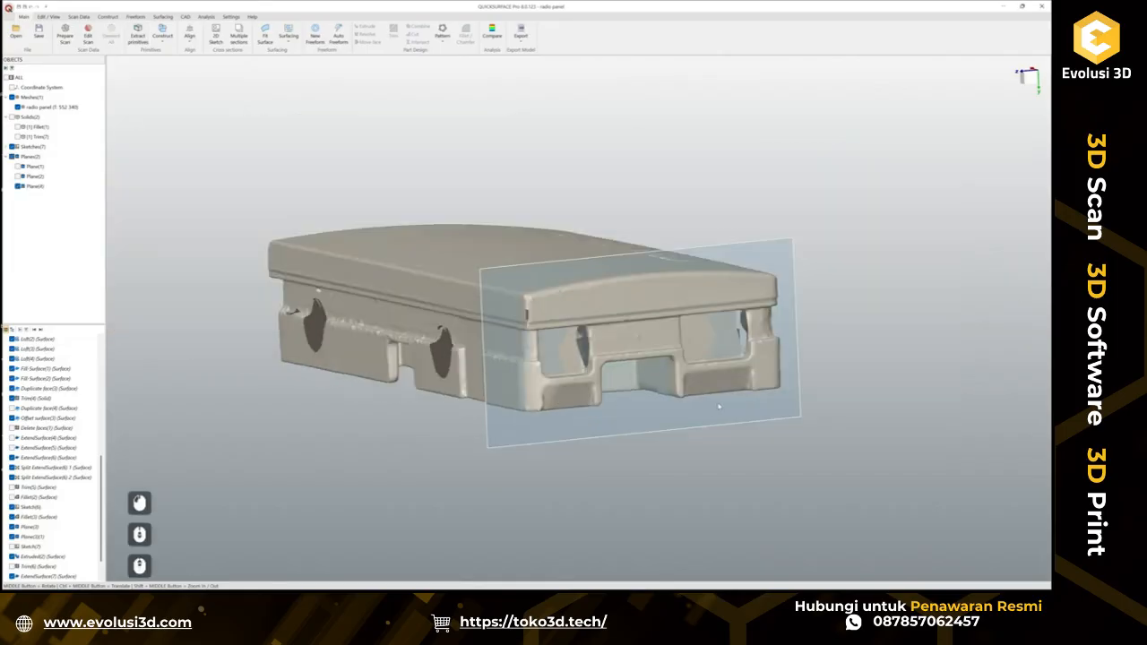
# Create a 2D sketch for an extruded surface from a scan section offset from the newly fitted end plane.
pyautogui.scroll(3, 704, 396)
pyautogui.moveTo(627, 370)
pyautogui.mouseDown(button='middle')
pyautogui.moveTo(568, 384)
pyautogui.moveTo(640, 385)
pyautogui.moveTo(613, 394)
pyautogui.moveTo(625, 400)
pyautogui.moveTo(362, 404)
pyautogui.moveTo(337, 425)
pyautogui.moveTo(538, 377)
pyautogui.moveTo(573, 296)
pyautogui.moveTo(573, 259)
pyautogui.moveTo(413, 294)
pyautogui.moveTo(440, 330)
pyautogui.moveTo(610, 367)
pyautogui.moveTo(641, 384)
pyautogui.moveTo(645, 403)
pyautogui.moveTo(310, 338)
pyautogui.moveTo(318, 353)
pyautogui.moveTo(384, 362)
pyautogui.moveTo(492, 360)
pyautogui.moveTo(556, 341)
pyautogui.moveTo(648, 293)
pyautogui.moveTo(633, 187)
pyautogui.moveTo(481, 225)
pyautogui.moveTo(467, 217)
pyautogui.moveTo(420, 278)
pyautogui.moveTo(617, 287)
pyautogui.mouseUp(button='middle')
pyautogui.click(640, 385)
pyautogui.click(651, 371)
pyautogui.scroll(3, 649, 359)
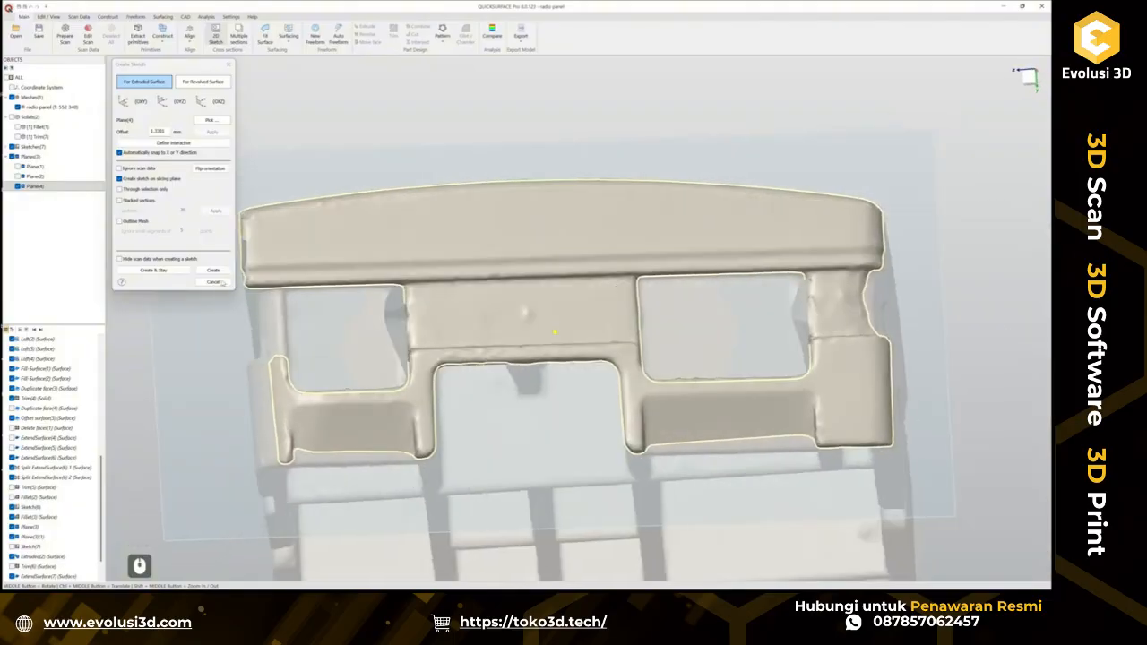
pyautogui.click(215, 271)
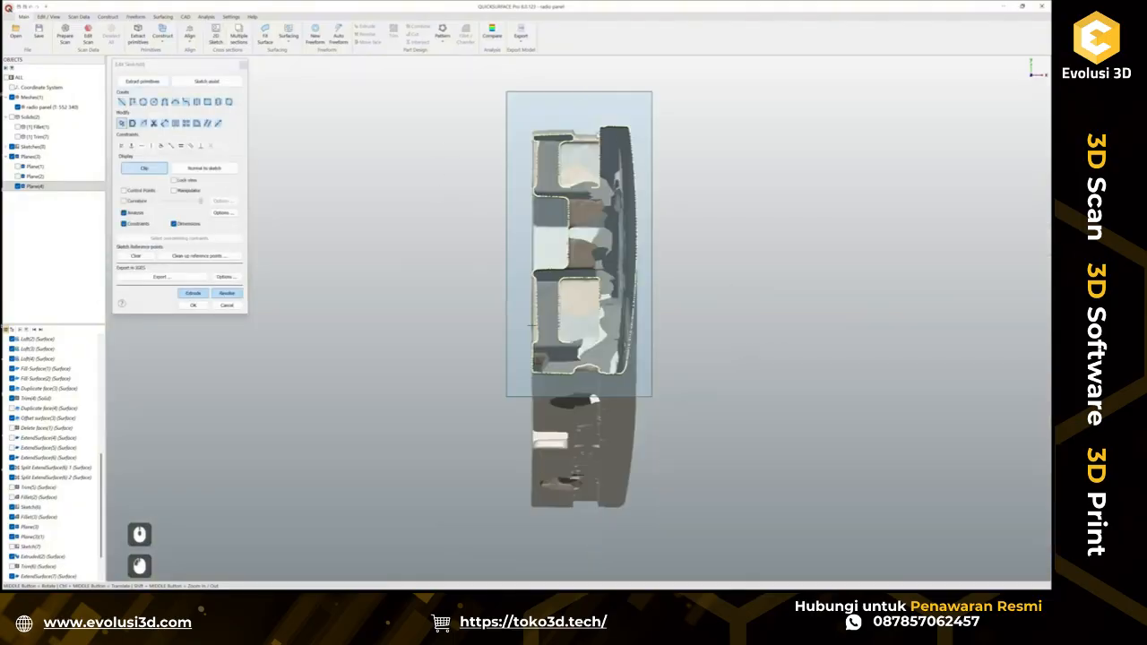
# Fit straight sketch lines to the two long sides of the upper window in the scan section, undoing a stray arc fit.
pyautogui.scroll(2, 603, 164)
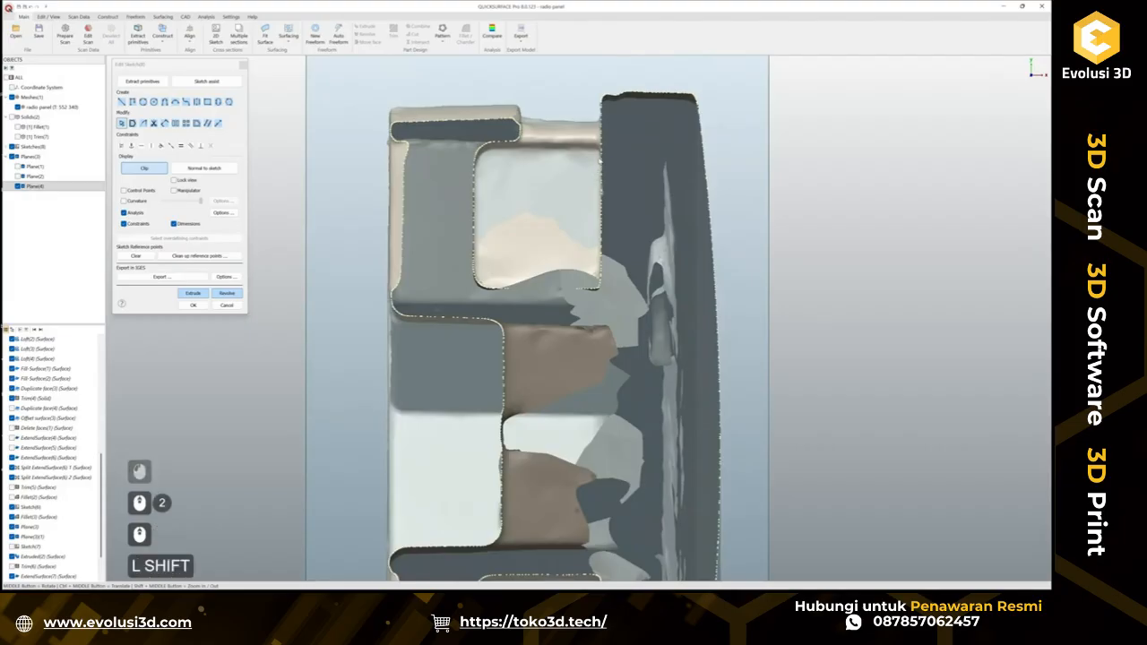
pyautogui.keyDown('shift'); pyautogui.moveTo(598, 148); pyautogui.dragTo(602, 280); pyautogui.keyUp('shift')
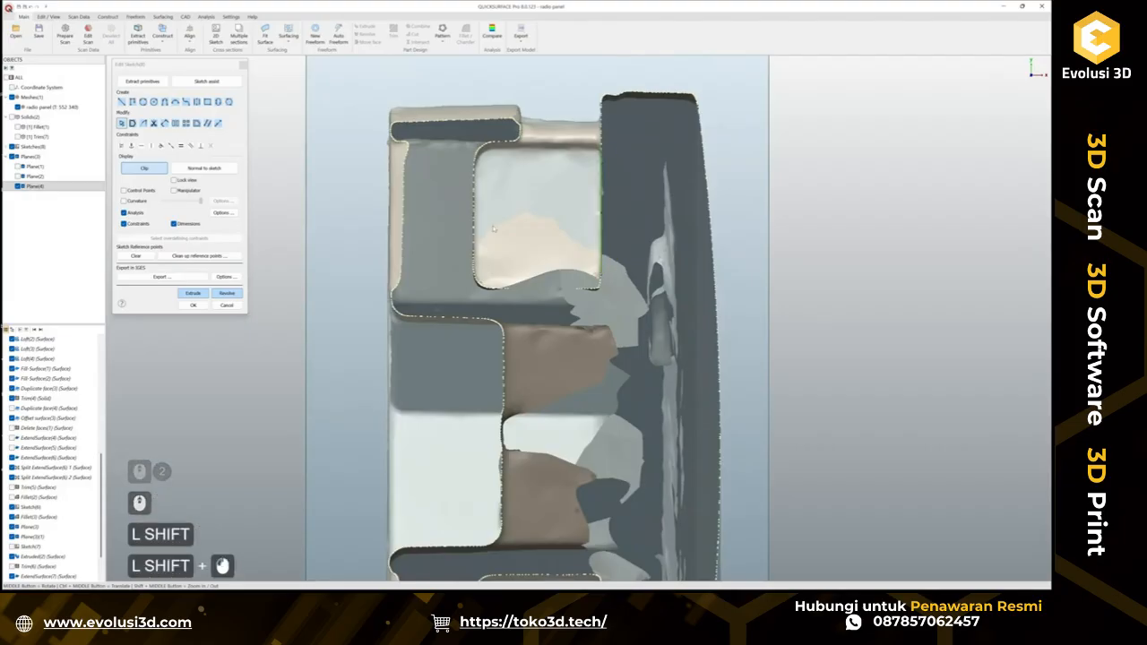
pyautogui.moveTo(473, 163)
pyautogui.keyDown('shift'); pyautogui.mouseDown()
pyautogui.moveTo(455, 254)
pyautogui.moveTo(475, 269)
pyautogui.mouseUp(); pyautogui.keyUp('shift')
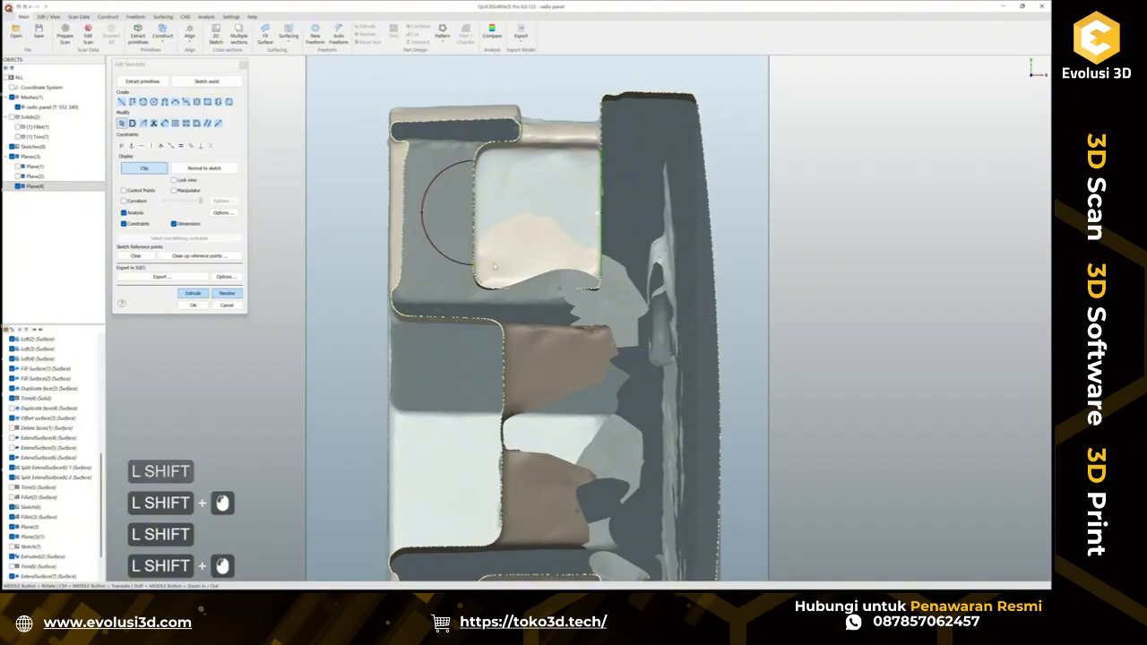
pyautogui.hotkey('ctrl', 'z')
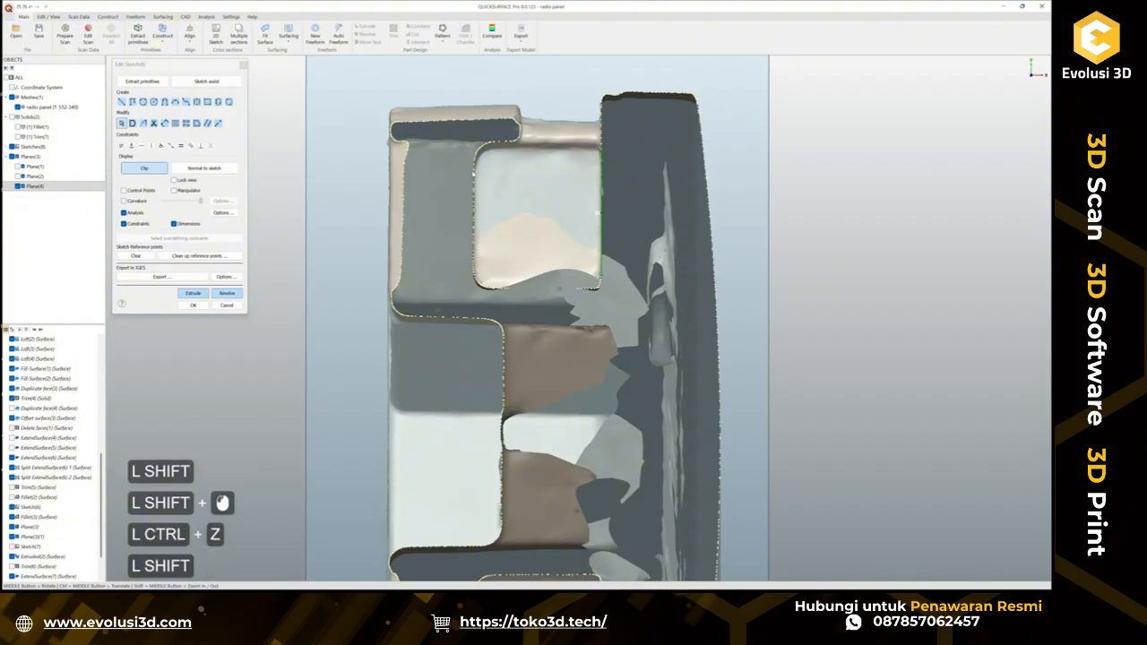
pyautogui.moveTo(472, 170)
pyautogui.keyDown('shift'); pyautogui.mouseDown()
pyautogui.moveTo(506, 237)
pyautogui.moveTo(475, 269)
pyautogui.moveTo(487, 453)
pyautogui.mouseUp(); pyautogui.keyUp('shift')
# Extend both fitted side lines down along the lower window, with the right one also reaching the upper window's top edge.
pyautogui.scroll(-2, 494, 247)
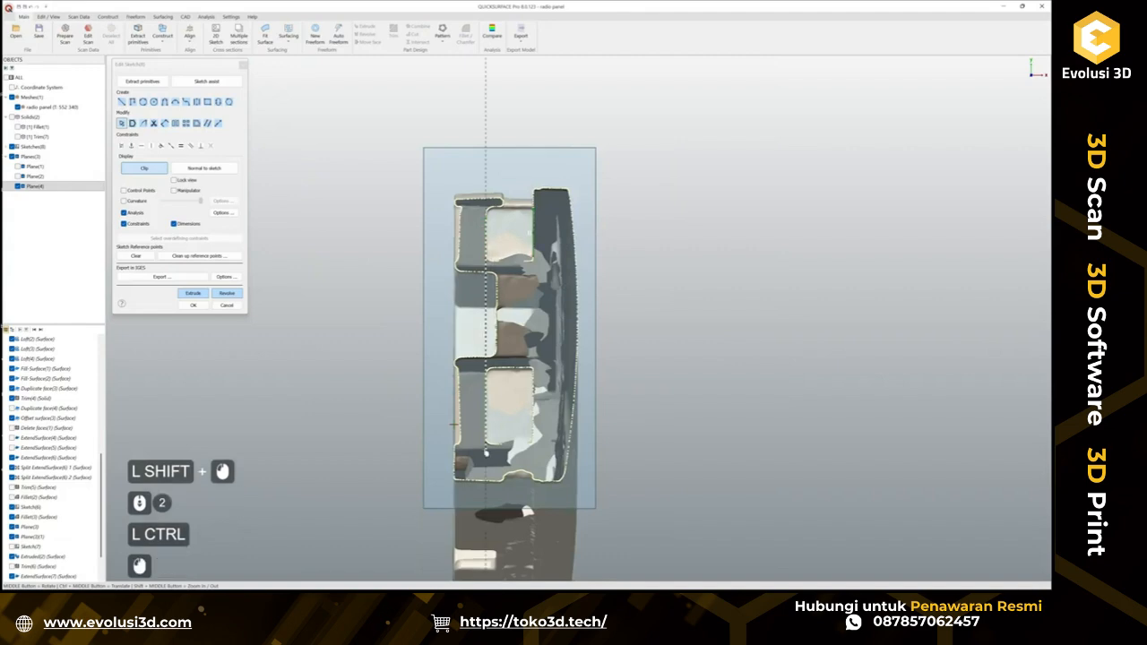
pyautogui.click(513, 276)
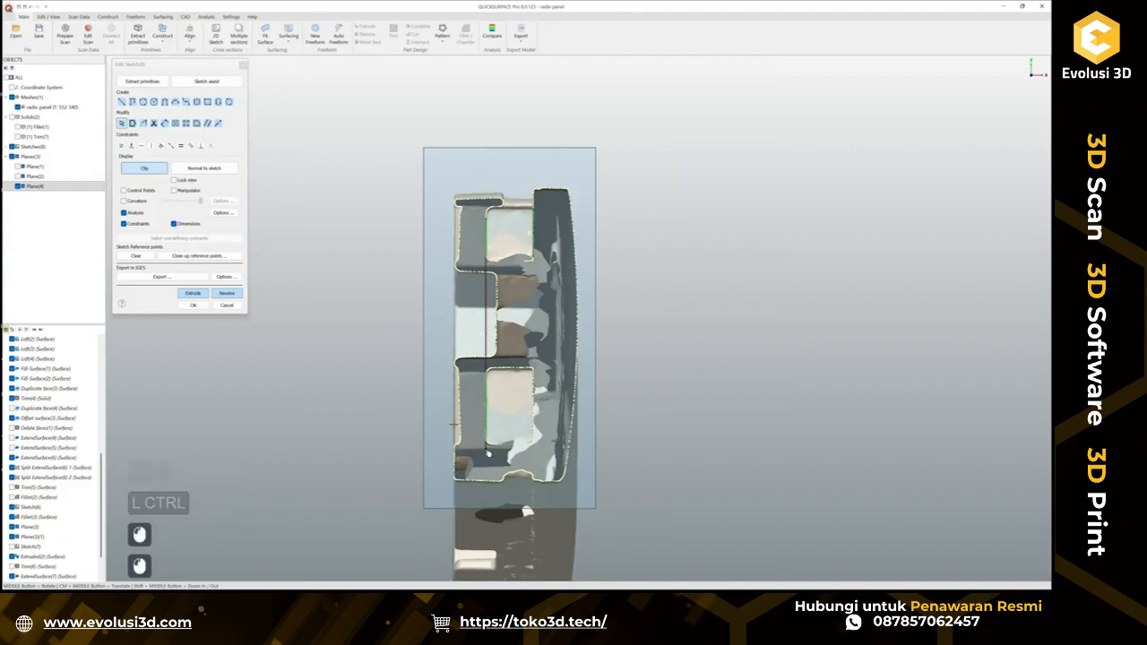
pyautogui.click(487, 450)
pyautogui.keyDown('ctrl'); pyautogui.moveTo(487, 449); pyautogui.dragTo(486, 431); pyautogui.keyUp('ctrl')
pyautogui.click(507, 415)
pyautogui.moveTo(535, 261); pyautogui.dragTo(535, 439)
pyautogui.click(679, 299)
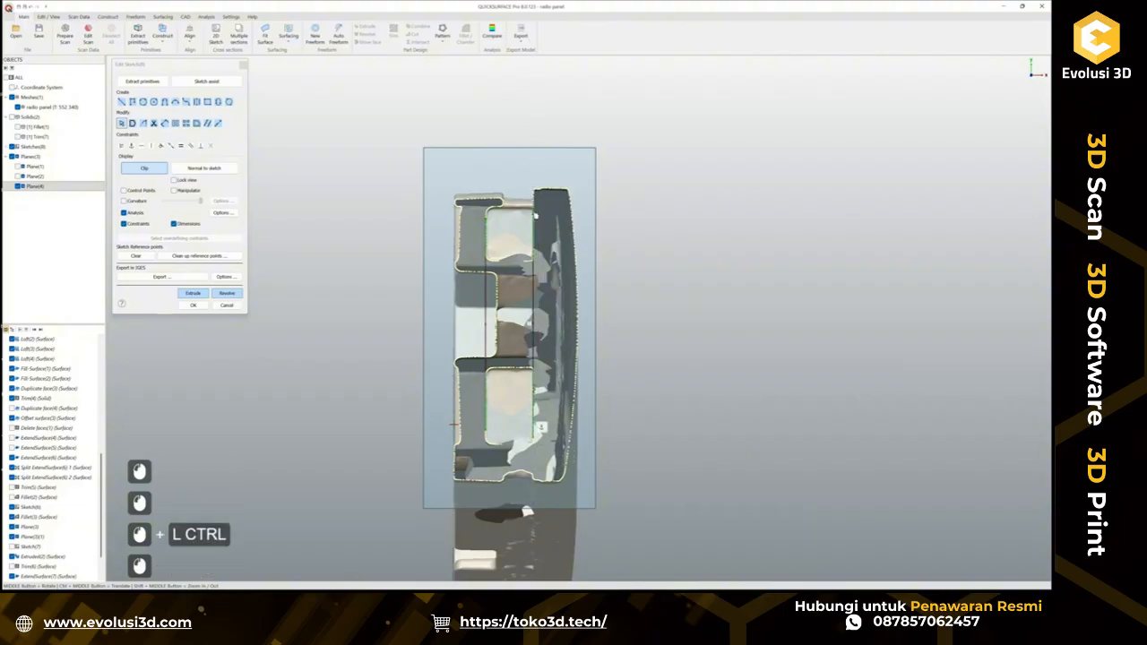
pyautogui.moveTo(535, 213); pyautogui.dragTo(534, 208)
pyautogui.click(653, 221)
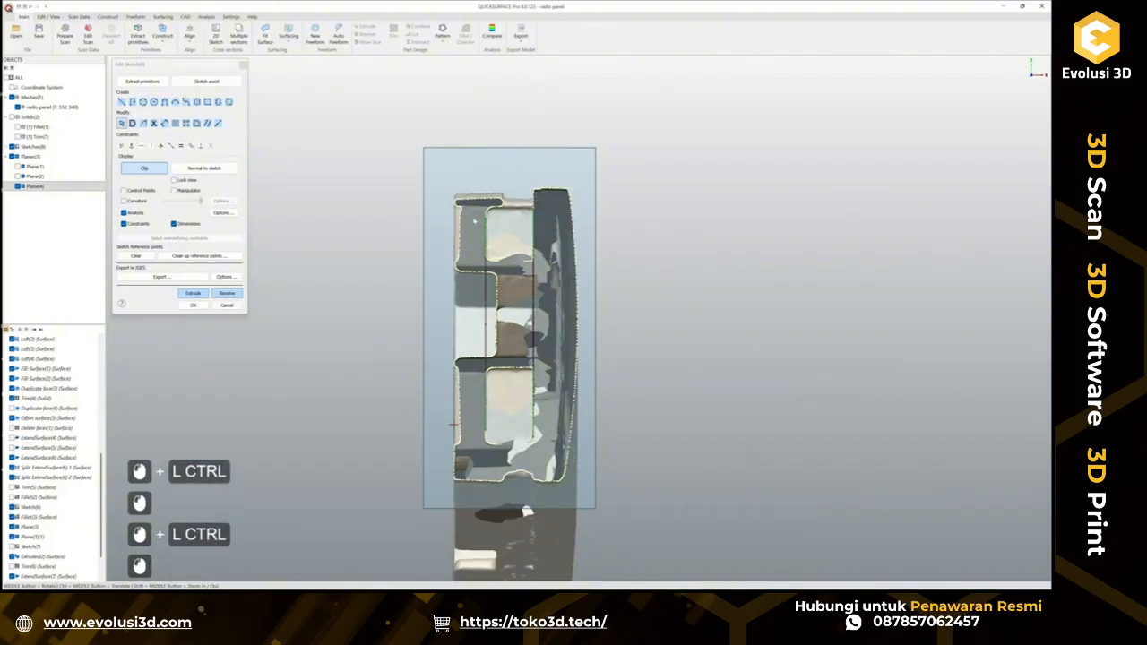
# Draw a horizontal line along the upper window's top edge, starting on the scan section and running past the right side line.
pyautogui.scroll(3, 474, 220)
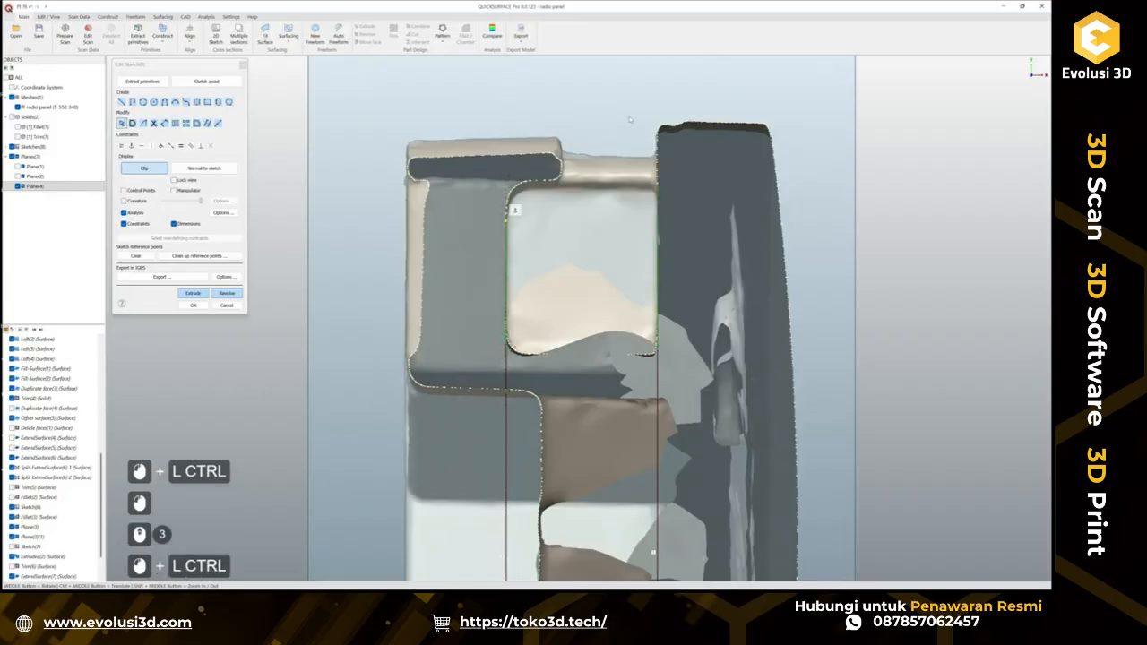
pyautogui.scroll(-2, 631, 120)
pyautogui.keyDown('ctrl'); pyautogui.moveTo(597, 144); pyautogui.dragTo(514, 155, button='middle'); pyautogui.keyUp('ctrl')
pyautogui.press('ctrl')
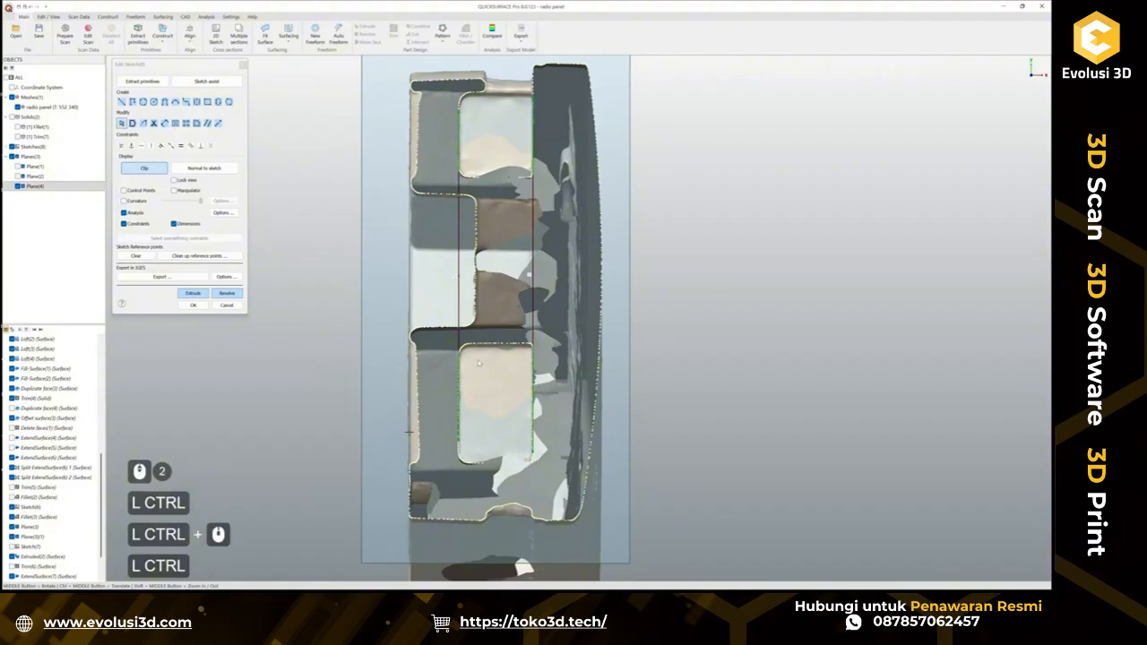
pyautogui.keyDown('ctrl'); pyautogui.moveTo(475, 96); pyautogui.dragTo(480, 216, button='middle'); pyautogui.keyUp('ctrl')
pyautogui.scroll(2, 479, 216)
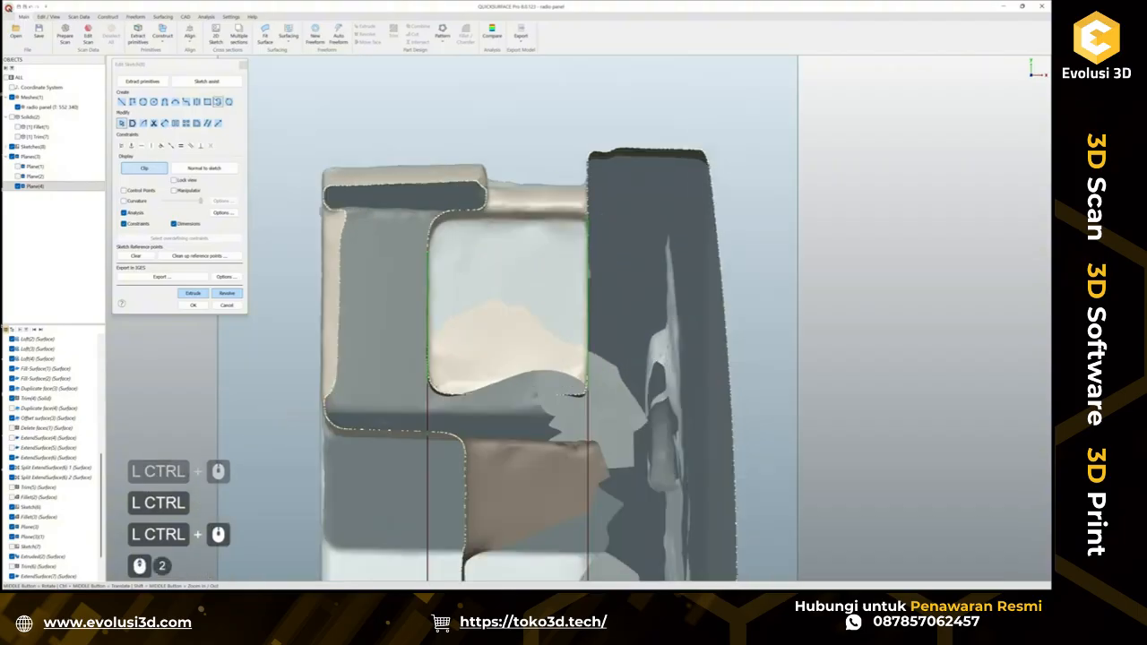
pyautogui.click(123, 104)
pyautogui.press('ctrl')
pyautogui.keyDown('ctrl'); pyautogui.click(468, 208); pyautogui.keyUp('ctrl')
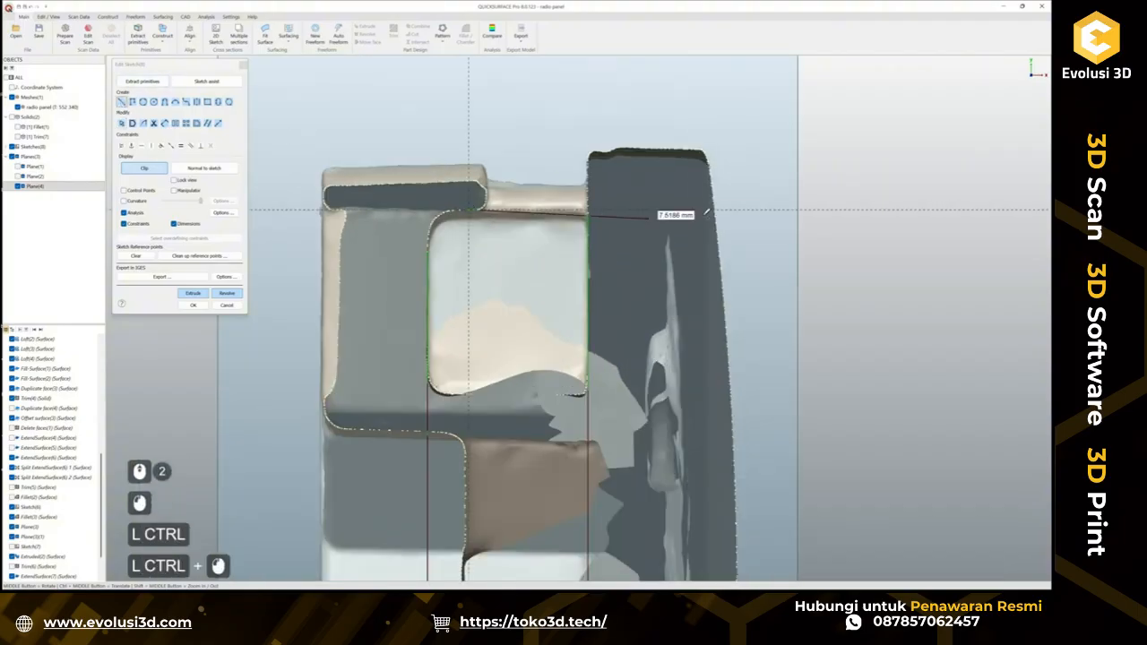
pyautogui.click(743, 208)
# Draw a horizontal line along the upper window's bottom edge, running past the right side line.
pyautogui.scroll(-3, 530, 271)
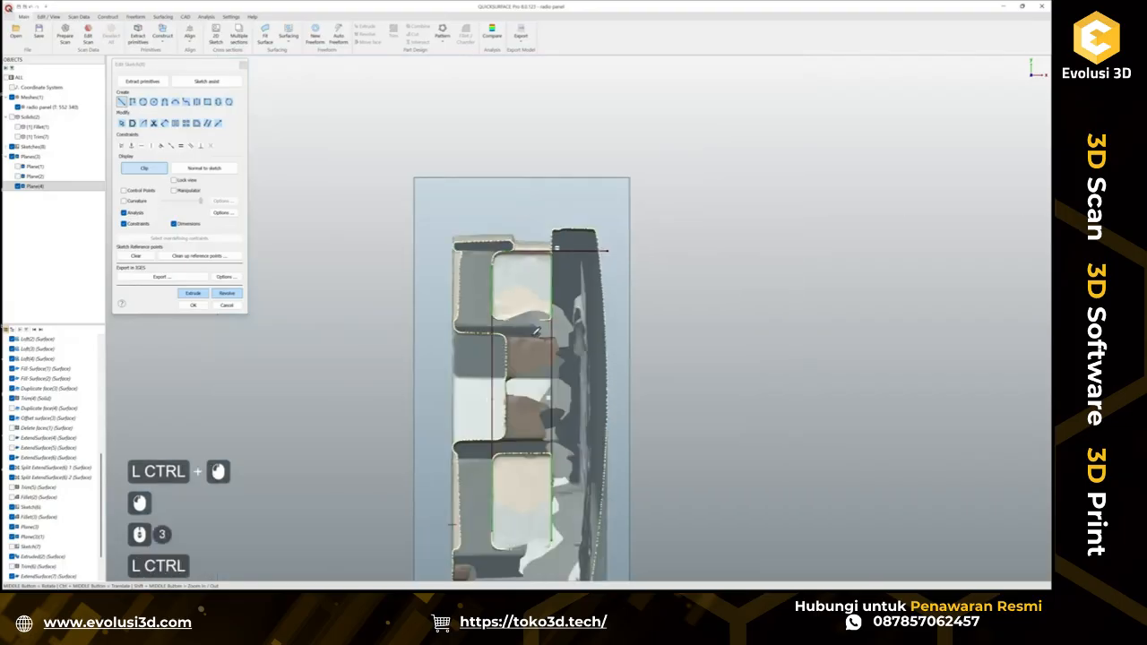
pyautogui.keyDown('ctrl'); pyautogui.moveTo(528, 319); pyautogui.dragTo(543, 223, button='middle'); pyautogui.keyUp('ctrl')
pyautogui.scroll(3, 538, 223)
pyautogui.keyDown('ctrl'); pyautogui.click(487, 217); pyautogui.keyUp('ctrl')
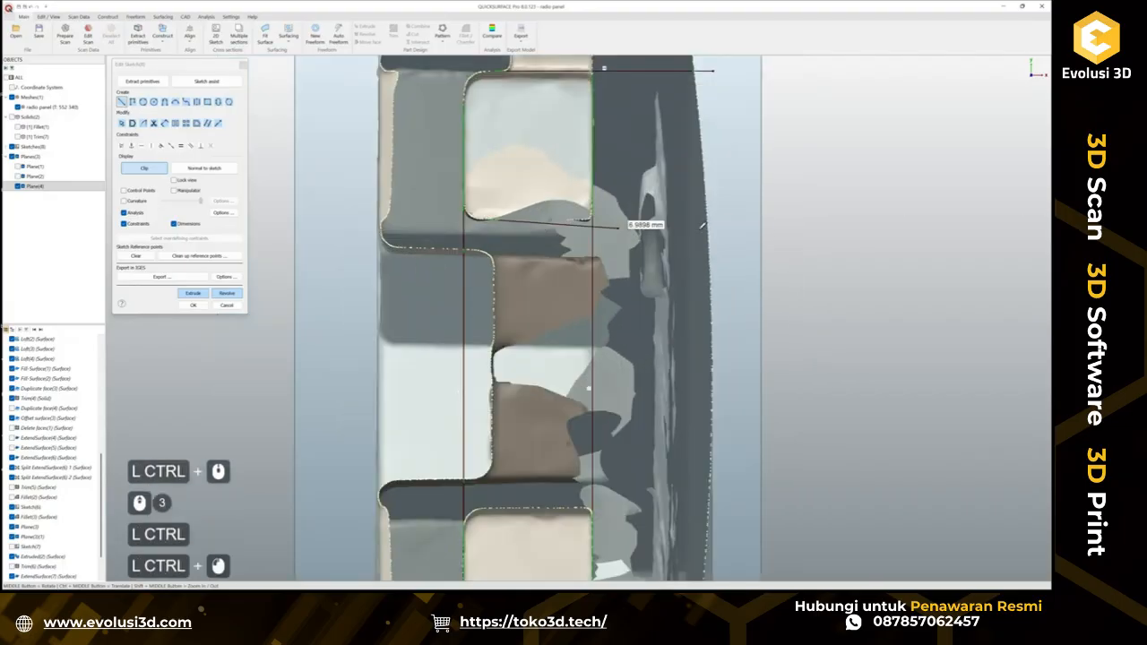
# Draw horizontal lines along the lower window's top and bottom edges, both running past the right side line.
pyautogui.scroll(-2, 609, 270)
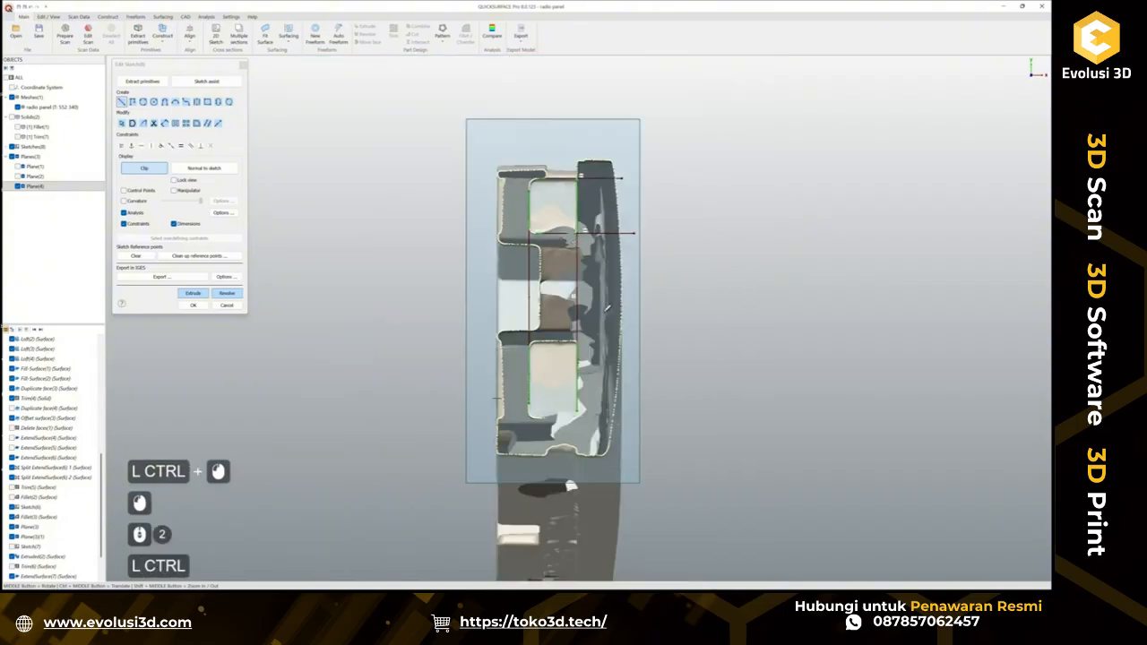
pyautogui.keyDown('ctrl'); pyautogui.moveTo(564, 374); pyautogui.dragTo(563, 350, button='middle'); pyautogui.keyUp('ctrl')
pyautogui.scroll(2, 557, 349)
pyautogui.keyDown('ctrl'); pyautogui.click(525, 281); pyautogui.keyUp('ctrl')
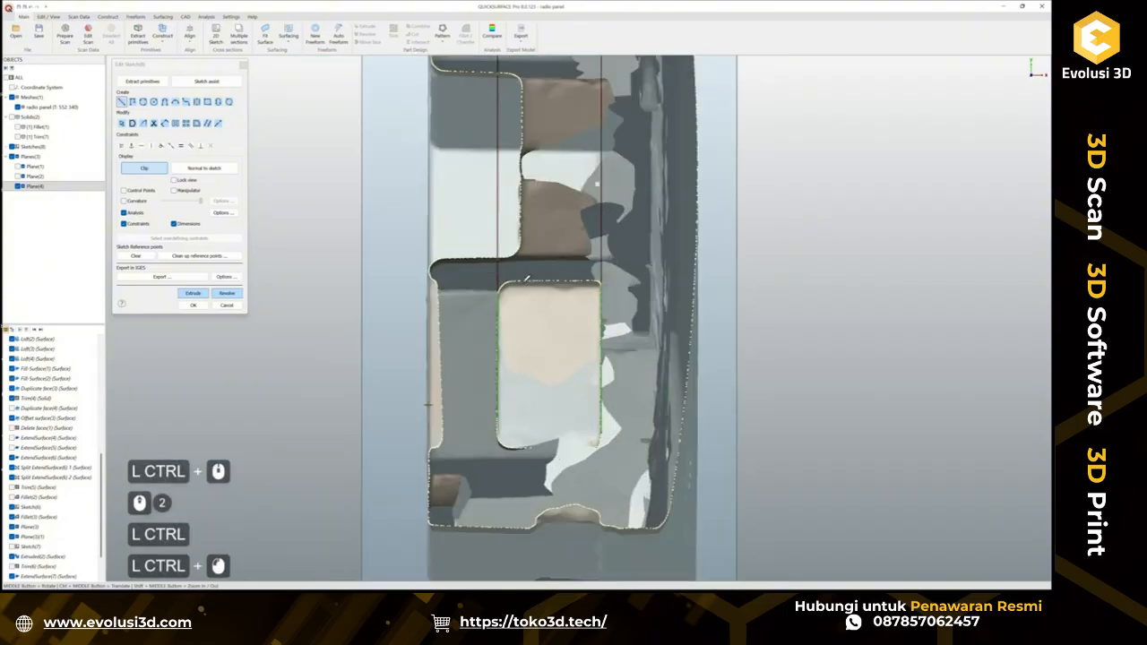
pyautogui.click(677, 280)
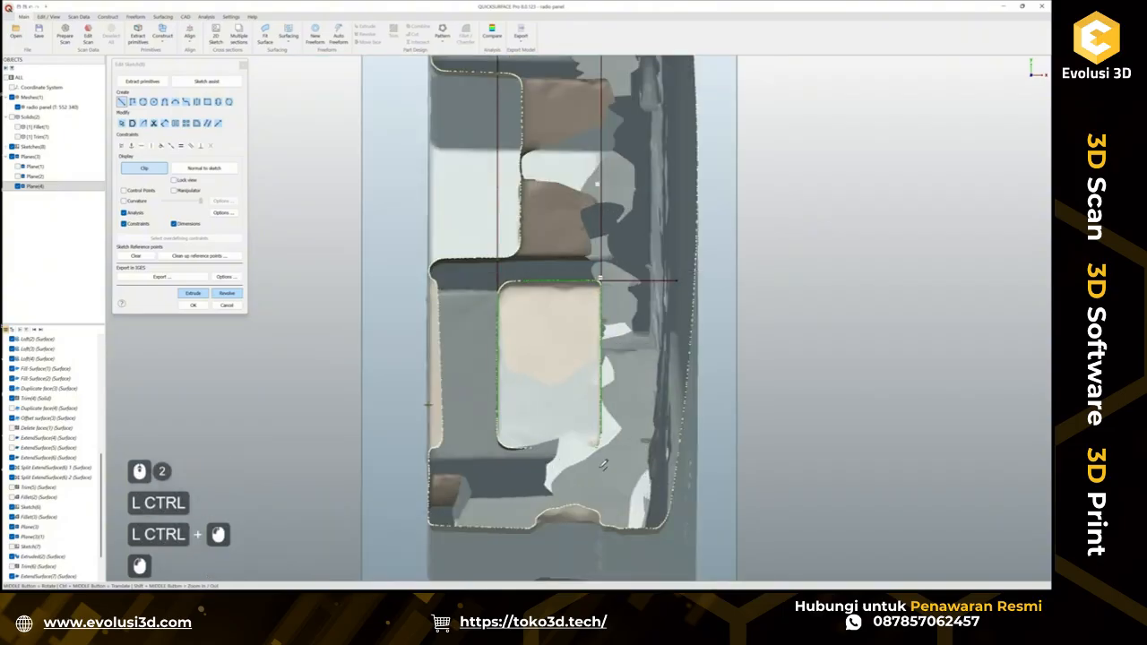
pyautogui.keyDown('ctrl'); pyautogui.click(520, 445); pyautogui.keyUp('ctrl')
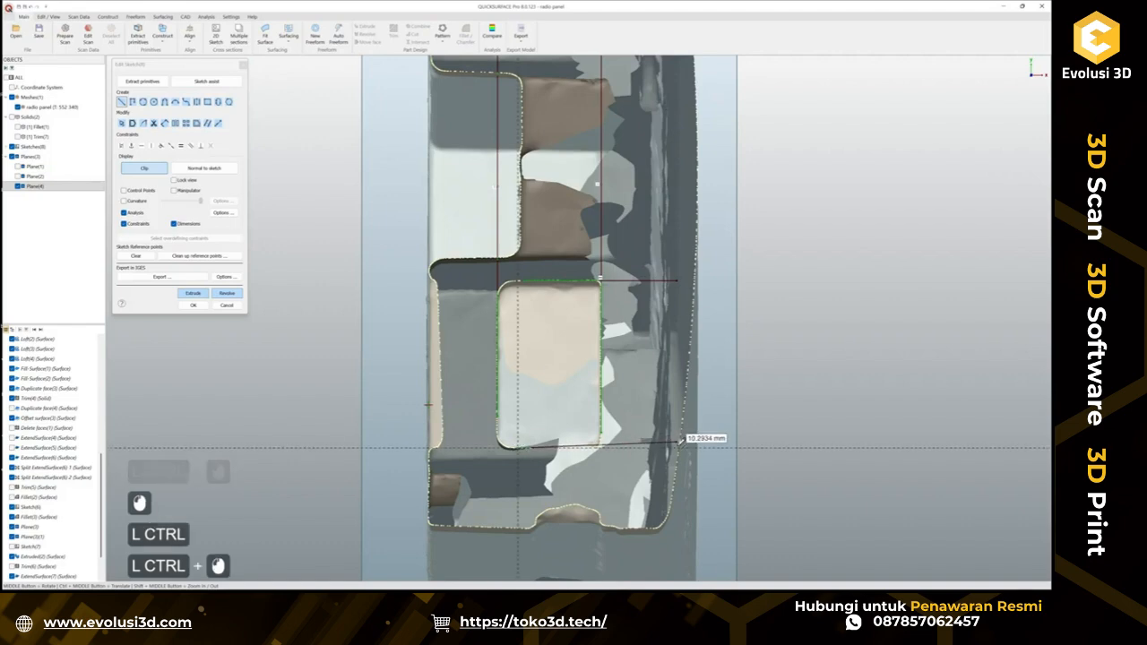
pyautogui.click(667, 445)
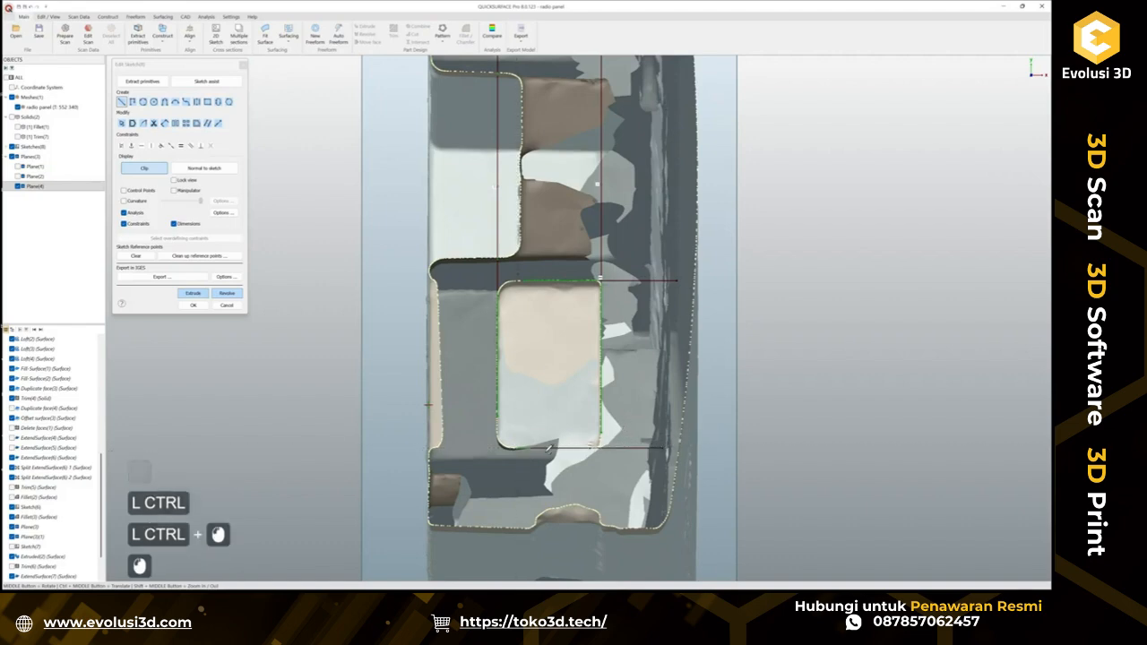
pyautogui.press('Escape')
# Trim the lower window's bottom line and the side lines into sharp corners, and extend its top line past the left side line.
pyautogui.keyDown('ctrl'); pyautogui.moveTo(548, 471); pyautogui.dragTo(452, 389); pyautogui.keyUp('ctrl')
pyautogui.moveTo(676, 467)
pyautogui.keyDown('ctrl'); pyautogui.mouseDown()
pyautogui.moveTo(616, 421)
pyautogui.moveTo(569, 416)
pyautogui.mouseUp(); pyautogui.keyUp('ctrl')
pyautogui.keyDown('ctrl'); pyautogui.moveTo(543, 312); pyautogui.dragTo(544, 360, button='middle'); pyautogui.keyUp('ctrl')
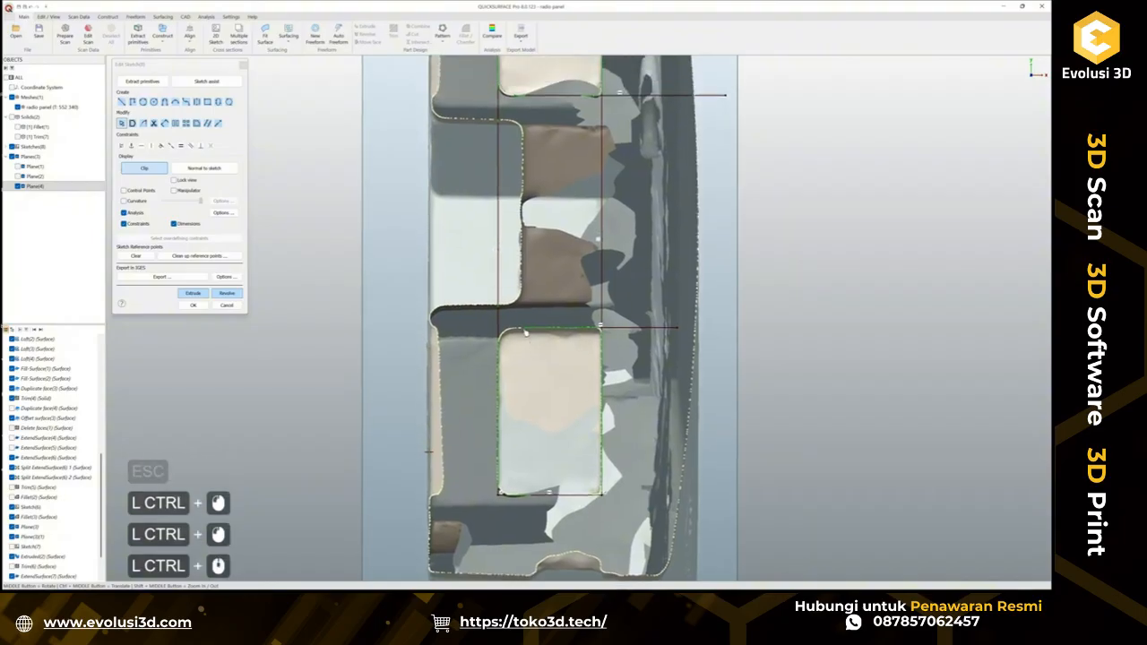
pyautogui.moveTo(525, 331); pyautogui.dragTo(487, 330)
# Trim the upper window's two top corners to sharp intersections and extend its bottom line past the left side line.
pyautogui.keyDown('ctrl'); pyautogui.moveTo(542, 192); pyautogui.dragTo(545, 311, button='middle'); pyautogui.keyUp('ctrl')
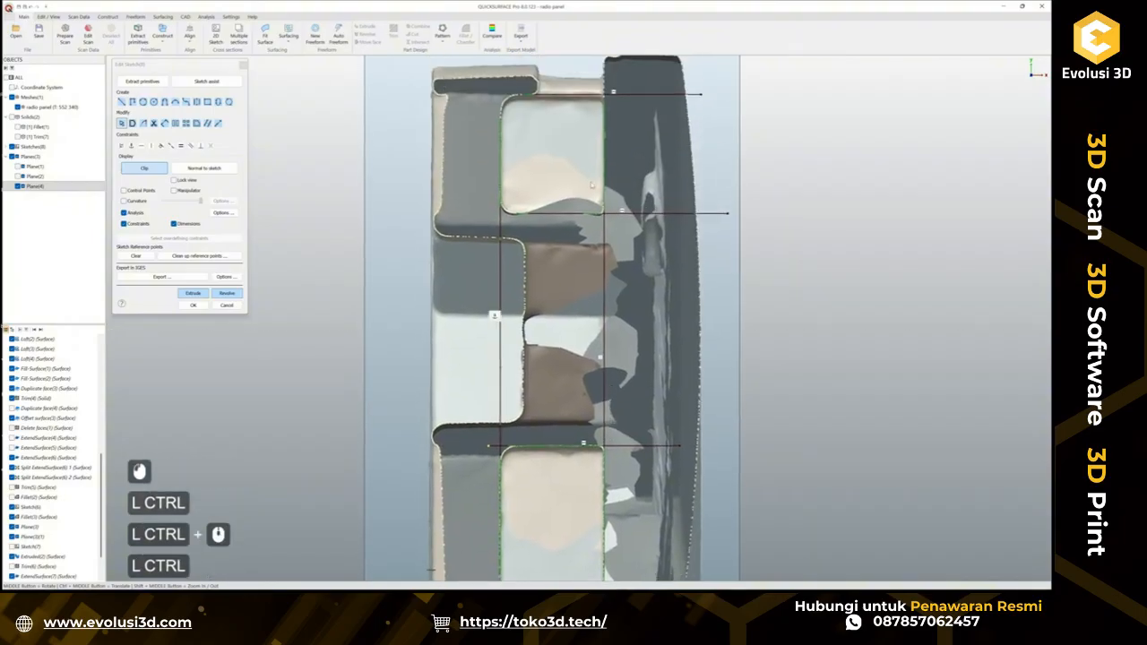
pyautogui.keyDown('ctrl'); pyautogui.moveTo(591, 184); pyautogui.dragTo(587, 320, button='middle'); pyautogui.keyUp('ctrl')
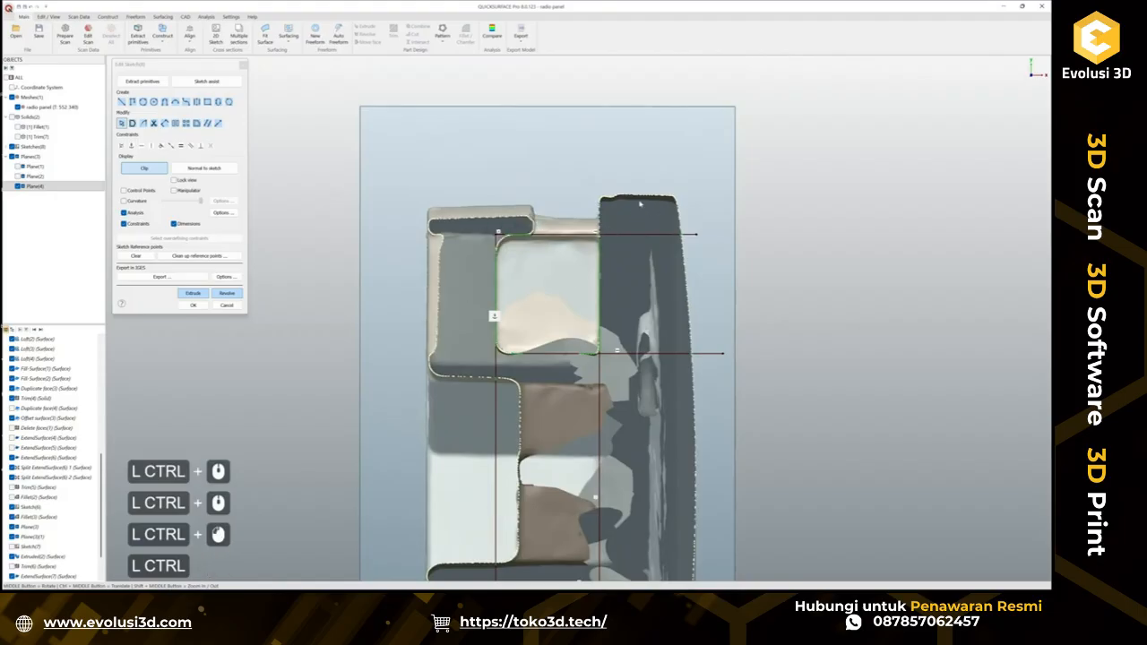
pyautogui.moveTo(640, 204)
pyautogui.keyDown('ctrl'); pyautogui.mouseDown()
pyautogui.moveTo(736, 251)
pyautogui.moveTo(727, 240)
pyautogui.mouseUp(); pyautogui.keyUp('ctrl')
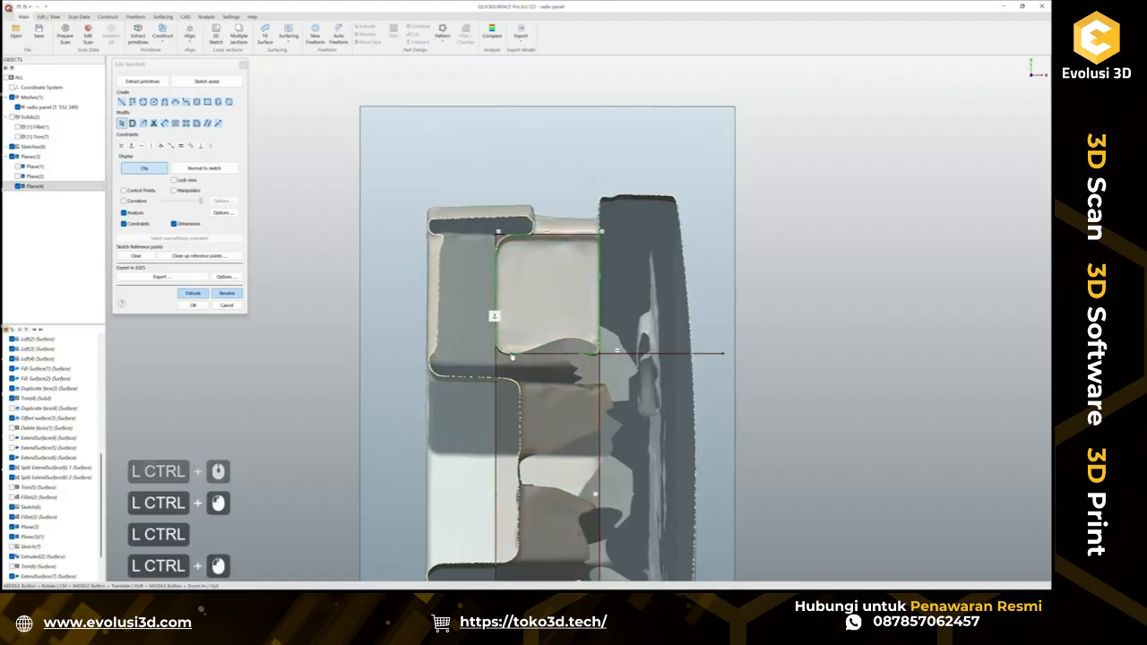
pyautogui.moveTo(496, 354); pyautogui.dragTo(478, 353)
pyautogui.click(323, 293)
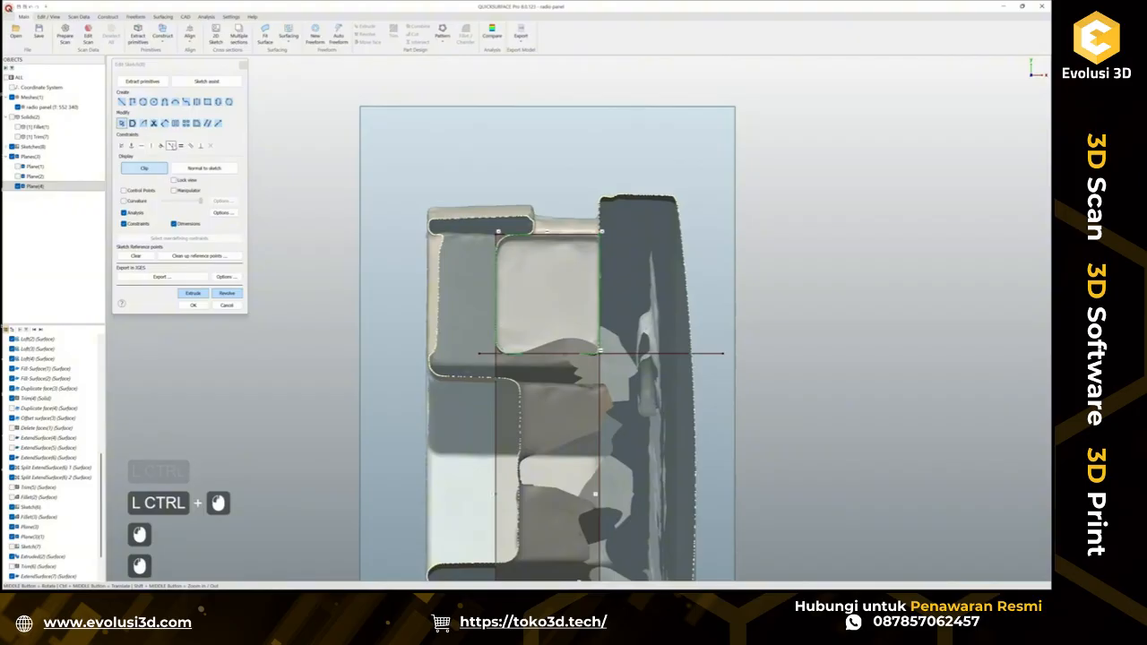
# Trim the side line segments between the two windows and the overhanging line ends to leave two closed rectangles.
pyautogui.click(153, 124)
pyautogui.moveTo(644, 394)
pyautogui.mouseDown()
pyautogui.moveTo(636, 363)
pyautogui.moveTo(589, 375)
pyautogui.mouseUp()
pyautogui.moveTo(484, 340); pyautogui.dragTo(510, 392)
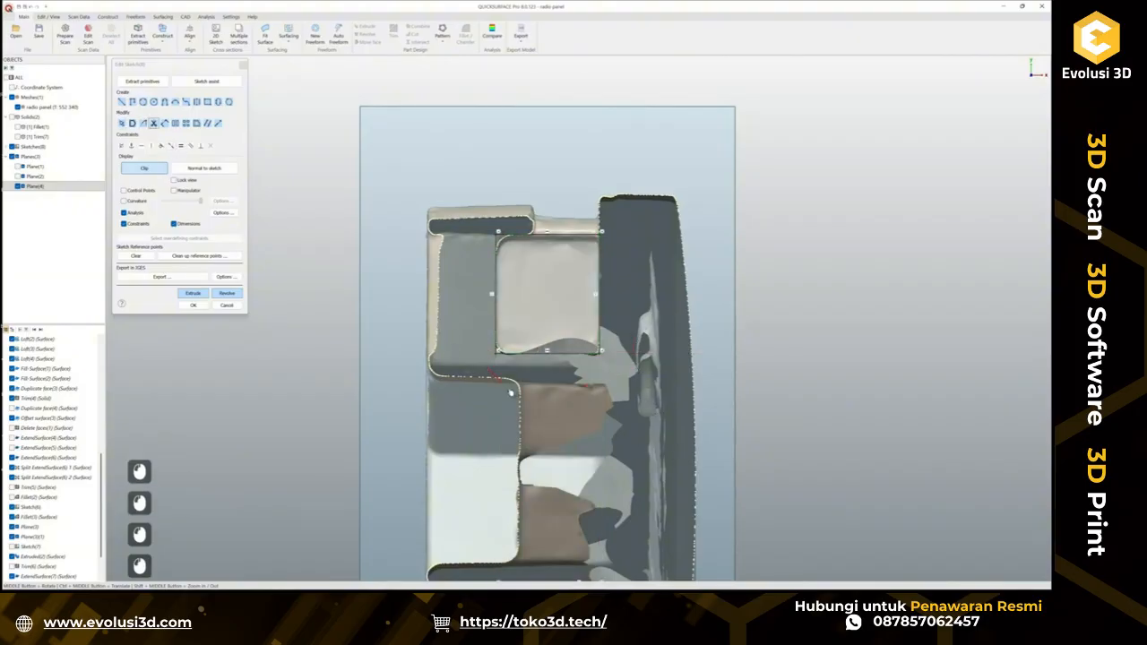
pyautogui.keyDown('ctrl'); pyautogui.moveTo(591, 410); pyautogui.dragTo(602, 290, button='middle'); pyautogui.keyUp('ctrl')
pyautogui.moveTo(663, 486); pyautogui.dragTo(662, 481)
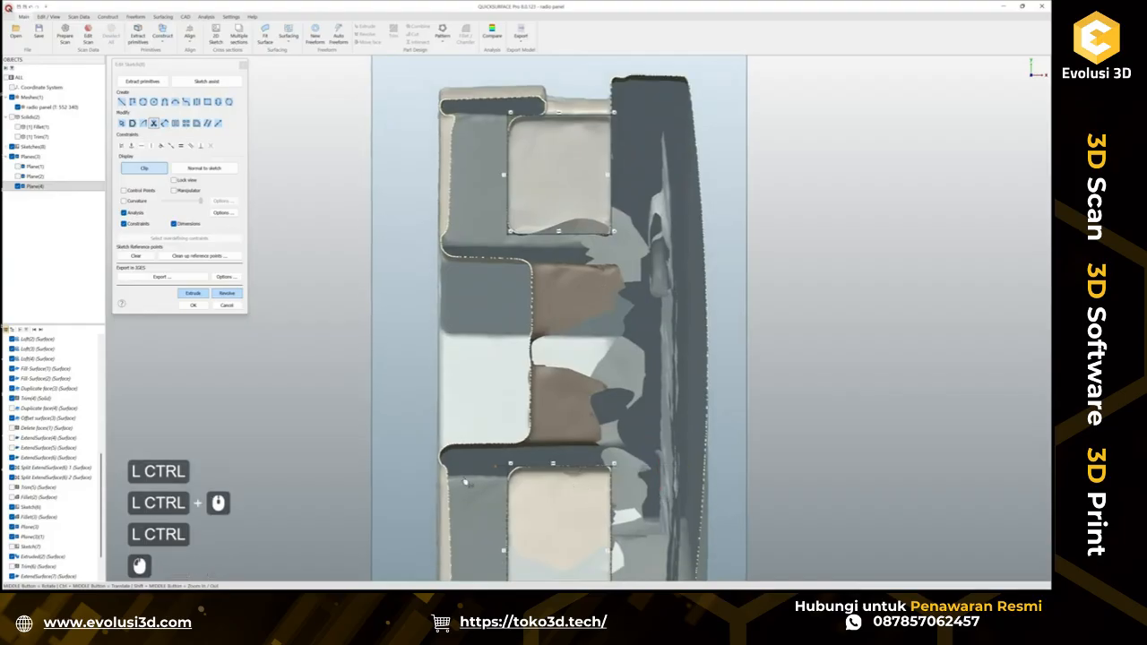
pyautogui.moveTo(506, 460); pyautogui.dragTo(502, 493)
# Check both rectangles against the scan section and extrude them as a new two-sided solid.
pyautogui.scroll(-3, 599, 504)
pyautogui.moveTo(624, 456)
pyautogui.keyDown('ctrl'); pyautogui.mouseDown(button='middle')
pyautogui.moveTo(629, 401)
pyautogui.moveTo(614, 451)
pyautogui.mouseUp(button='middle'); pyautogui.keyUp('ctrl')
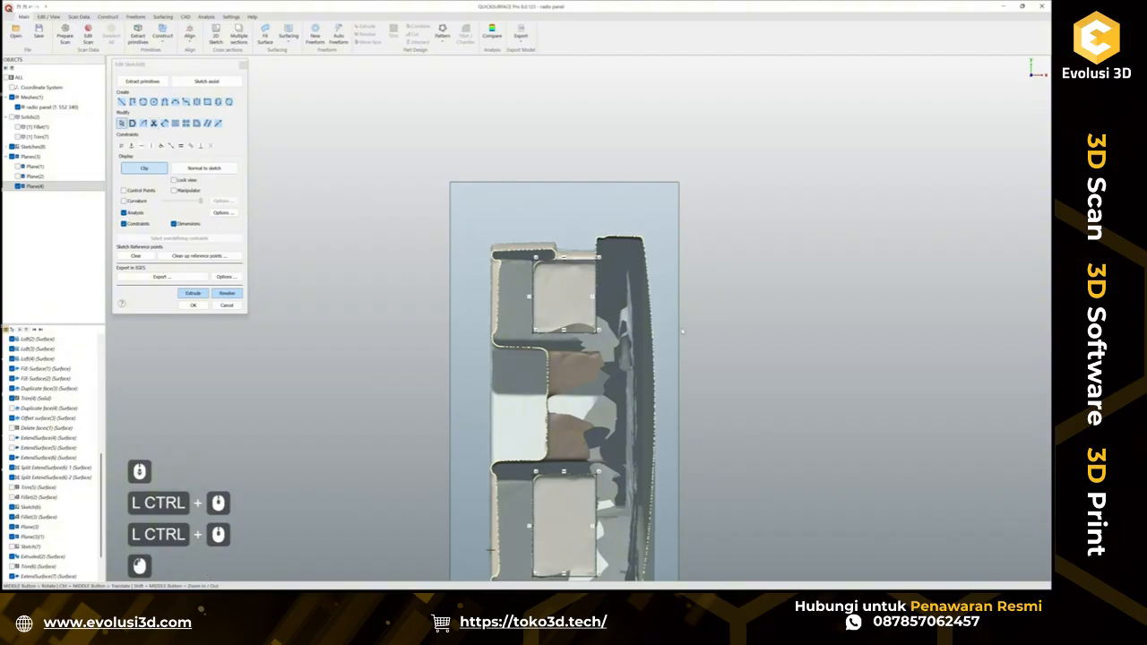
pyautogui.scroll(2, 566, 266)
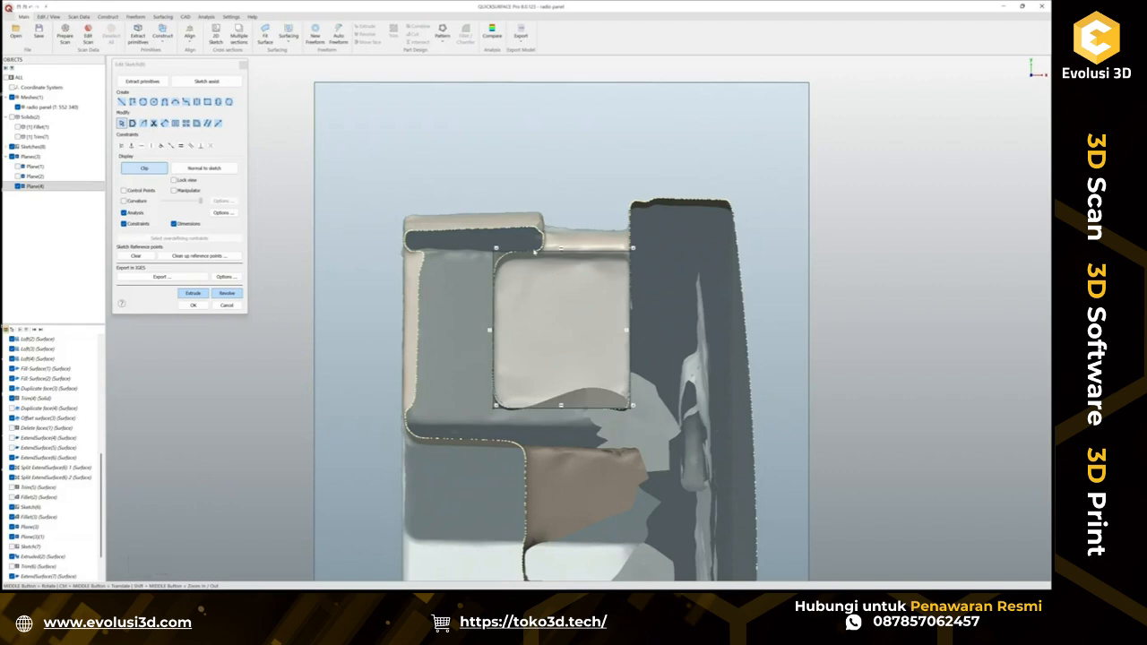
pyautogui.keyDown('ctrl'); pyautogui.moveTo(540, 255); pyautogui.dragTo(541, 217, button='middle'); pyautogui.keyUp('ctrl')
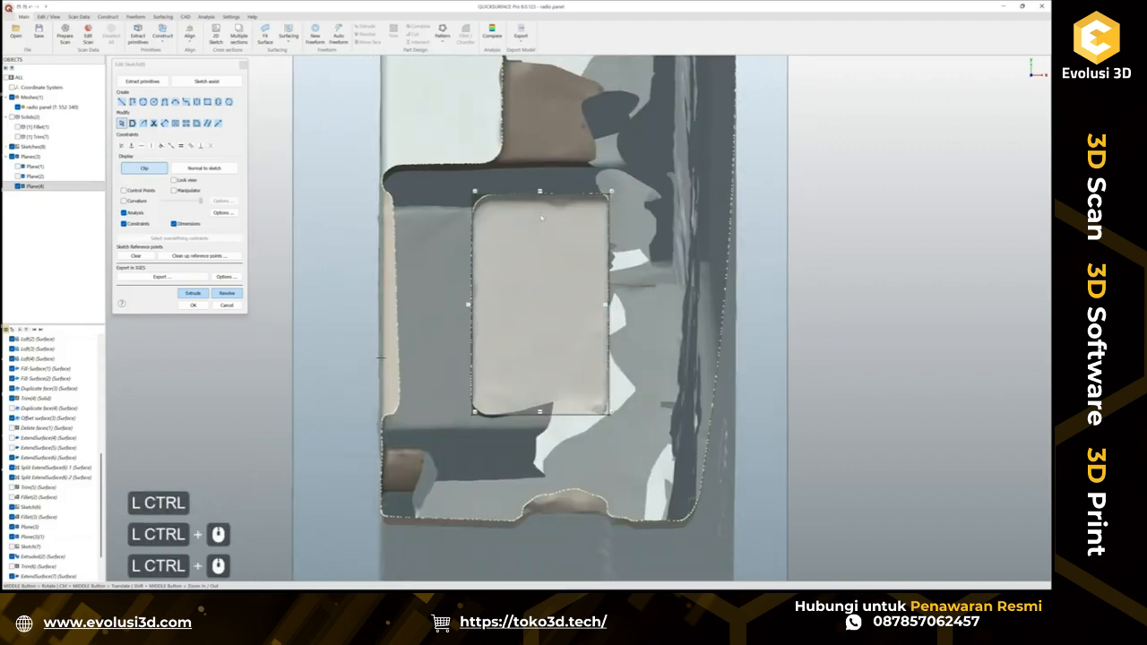
pyautogui.click(194, 294)
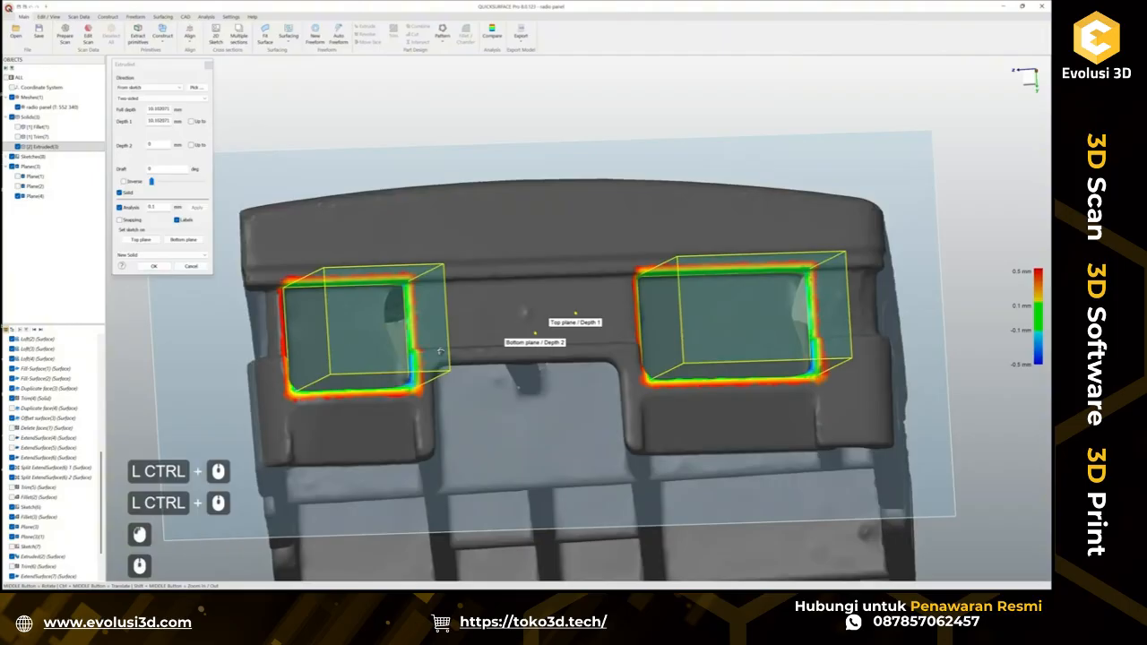
# Hide the fitted end plane Plane(4) and set the extrusion direction of the window blocks to the X axis.
pyautogui.moveTo(440, 353); pyautogui.dragTo(507, 387, button='middle')
pyautogui.scroll(-3, 507, 387)
pyautogui.keyDown('ctrl'); pyautogui.moveTo(617, 463); pyautogui.dragTo(501, 310, button='middle'); pyautogui.keyUp('ctrl')
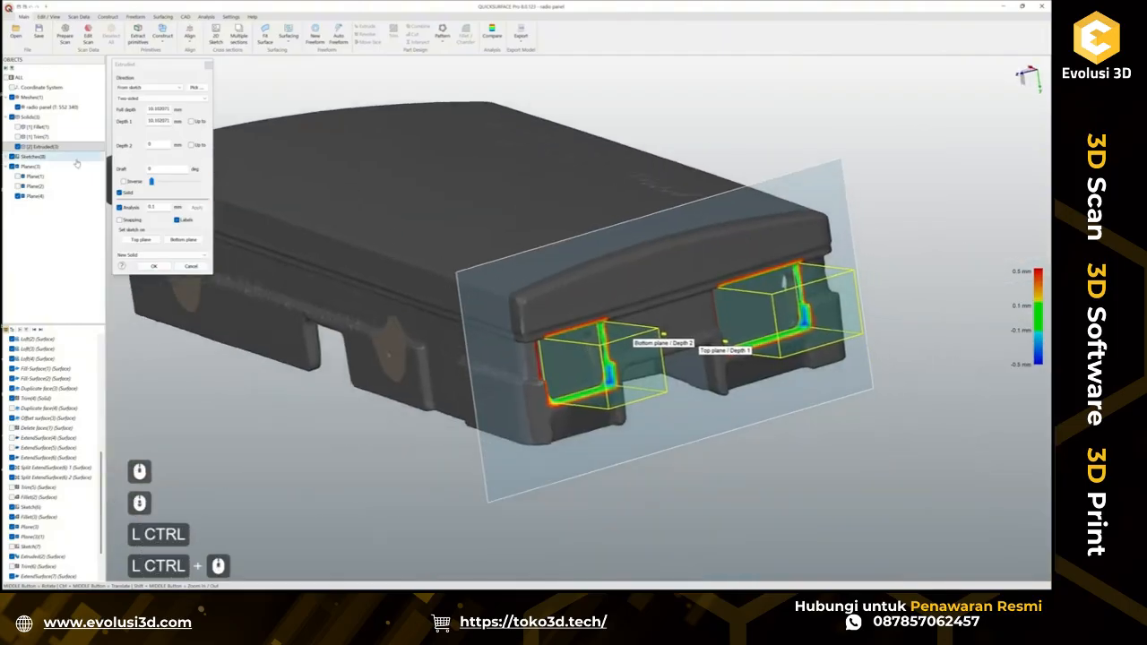
pyautogui.click(18, 195)
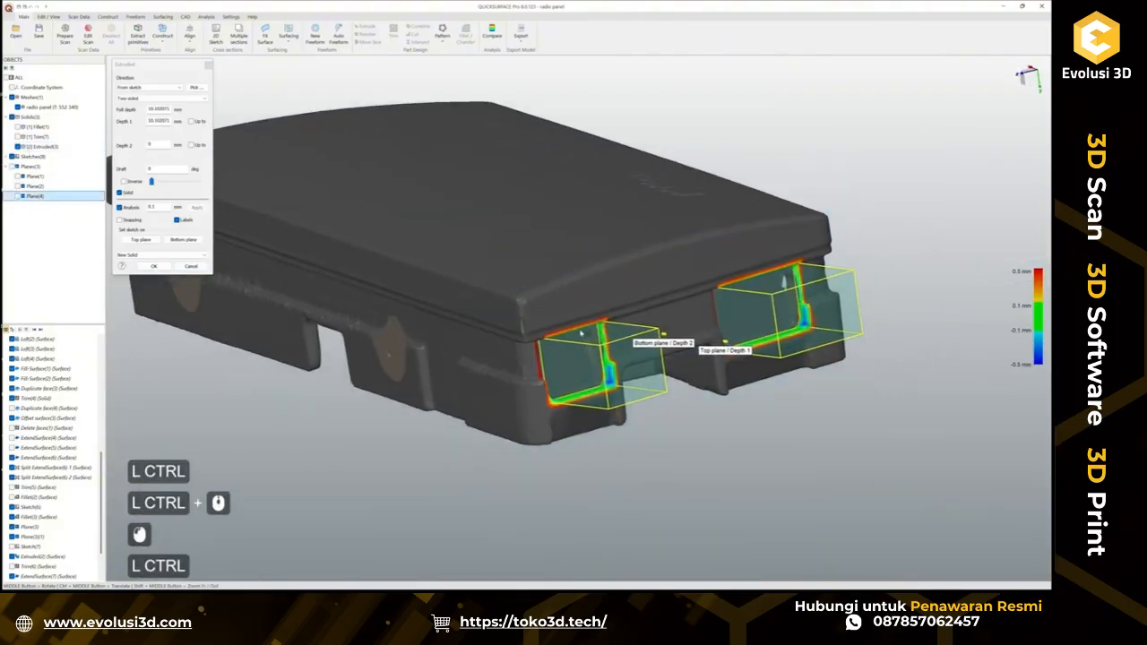
pyautogui.moveTo(724, 330); pyautogui.dragTo(310, 240, button='middle')
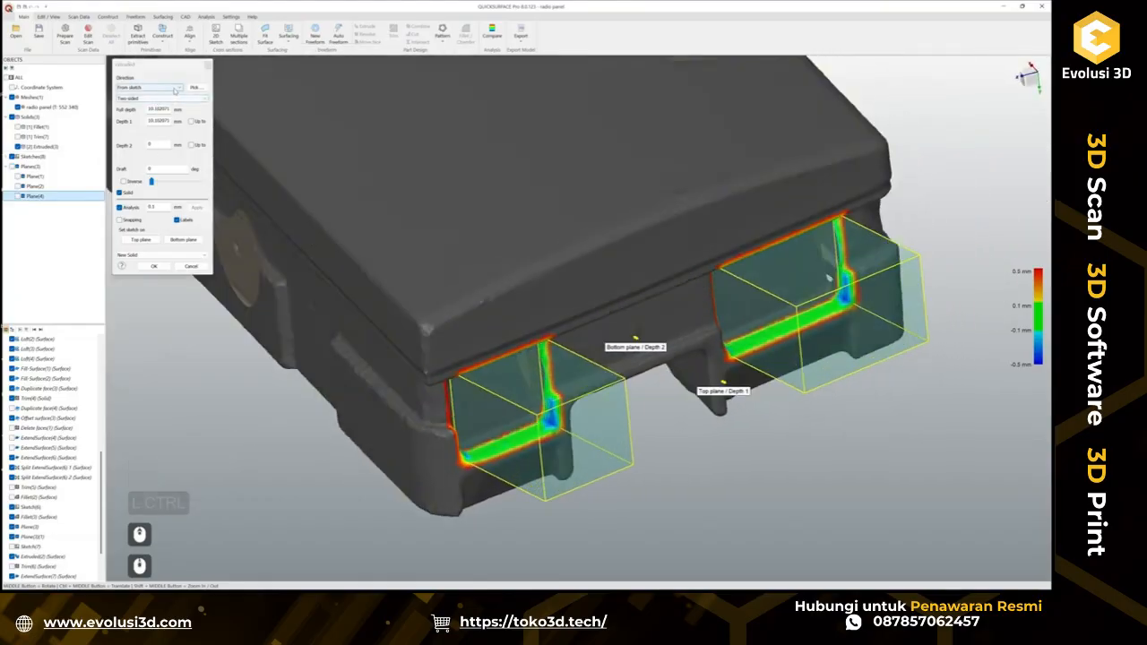
pyautogui.click(175, 88)
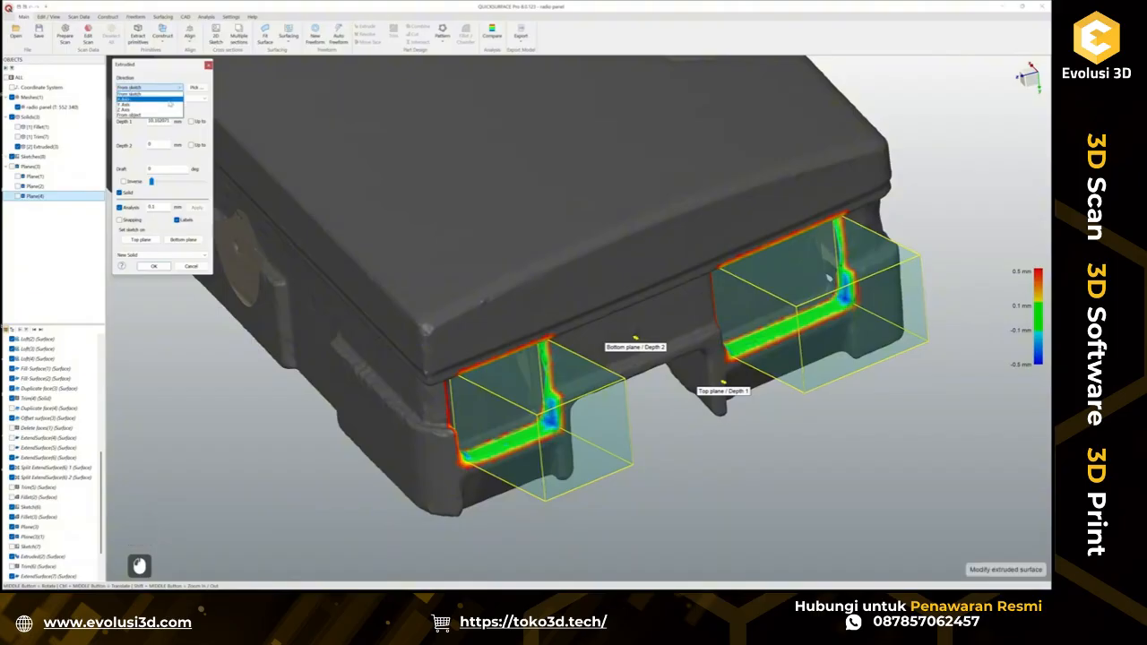
pyautogui.click(170, 104)
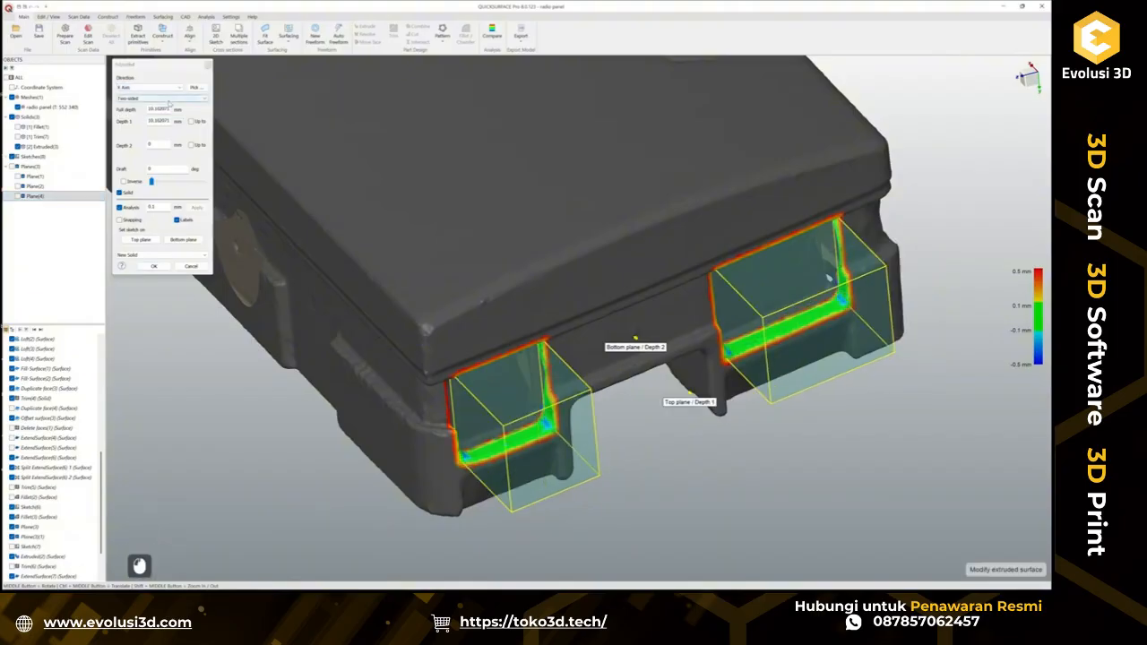
# Extend the window blocks' second side about 1.3 mm into the panel, check the deviation colours on both pockets, and accept the extrusion.
pyautogui.moveTo(636, 340); pyautogui.dragTo(489, 386)
pyautogui.moveTo(553, 385); pyautogui.dragTo(581, 335, button='middle')
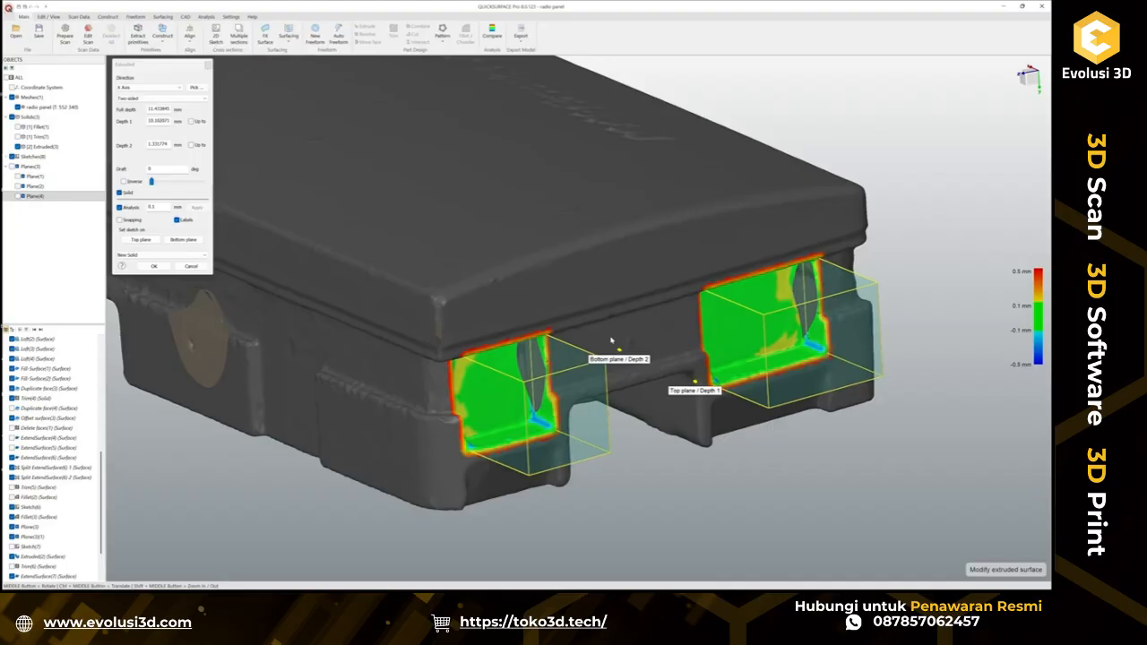
pyautogui.moveTo(663, 341); pyautogui.dragTo(759, 336, button='middle')
pyautogui.moveTo(779, 378); pyautogui.dragTo(822, 329, button='middle')
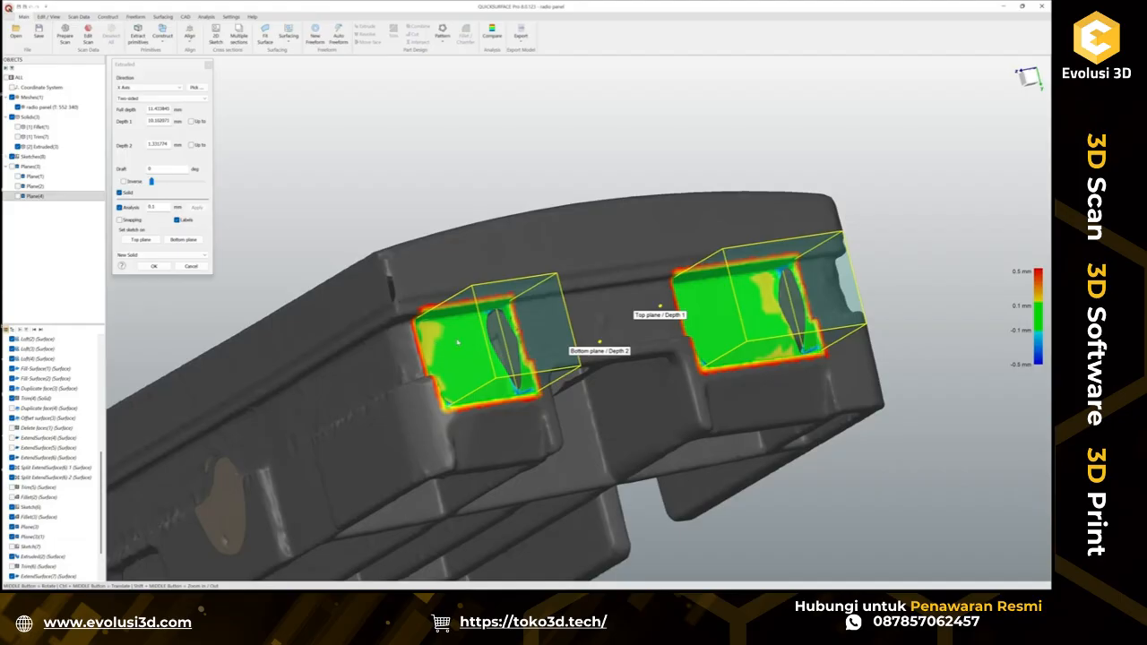
pyautogui.moveTo(763, 314); pyautogui.dragTo(722, 324, button='middle')
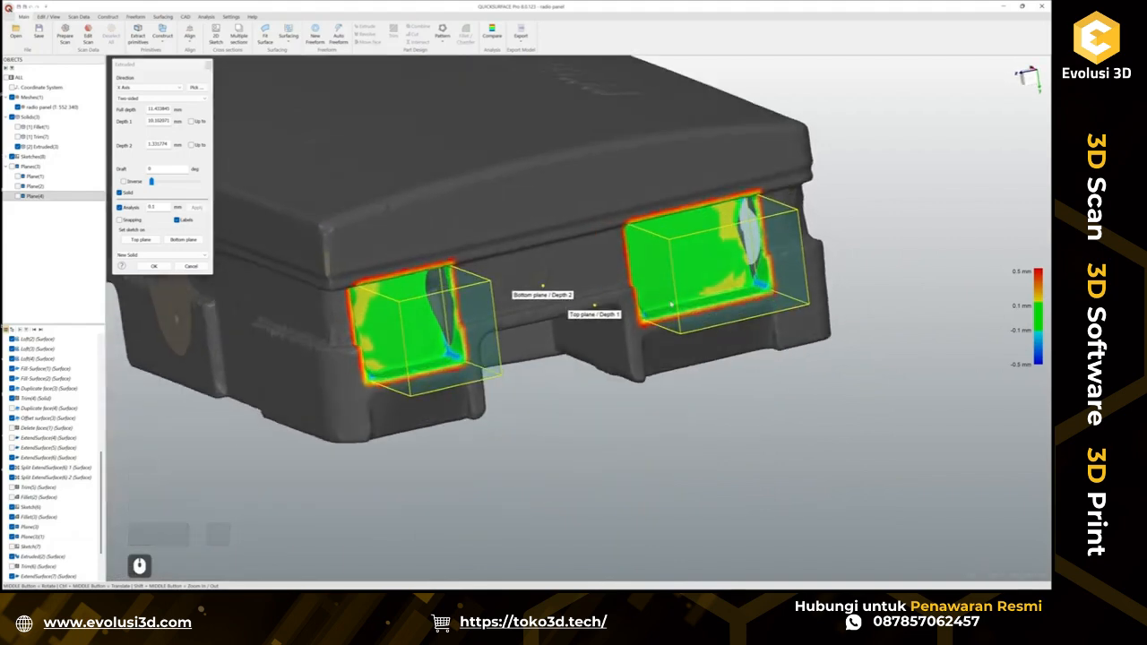
pyautogui.click(155, 267)
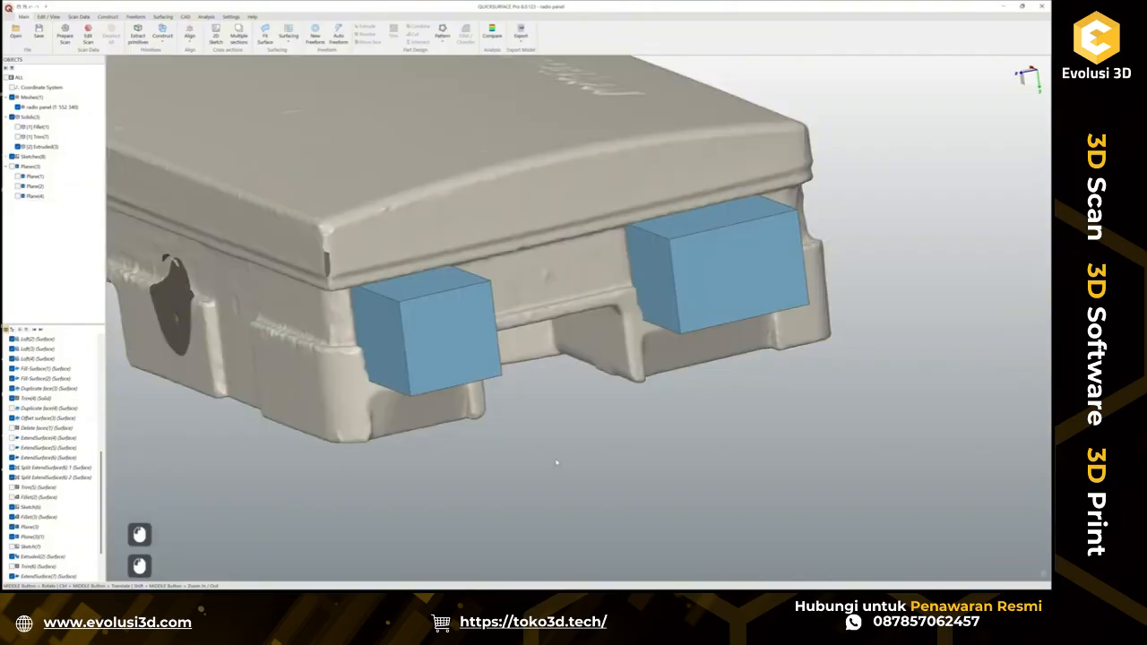
# Reopen the window sketch and round the lower window's bottom-left corner with a 0.9 mm radius.
pyautogui.scroll(-5, 36, 537)
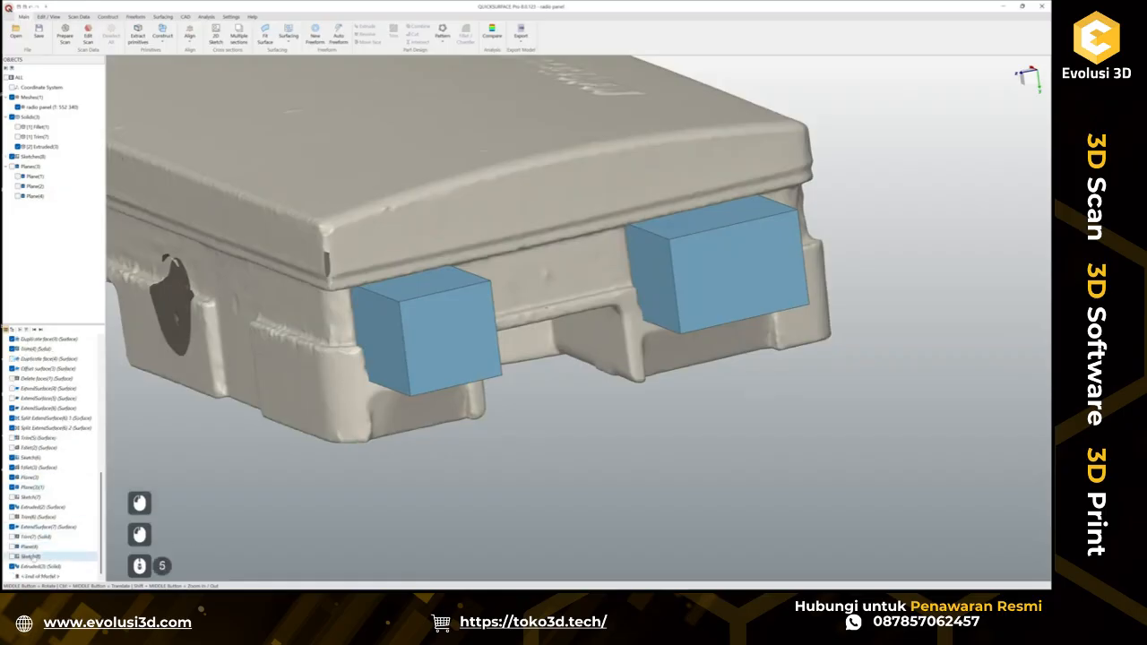
pyautogui.rightClick(32, 557)
pyautogui.click(50, 432)
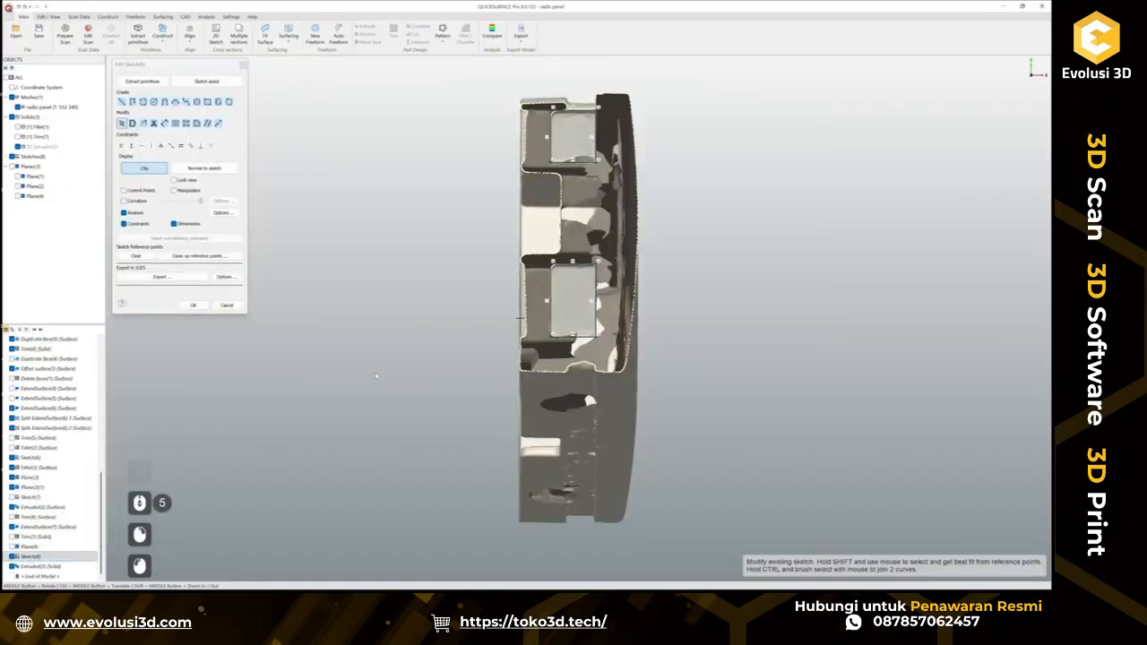
pyautogui.scroll(5, 628, 318)
pyautogui.scroll(1, 605, 359)
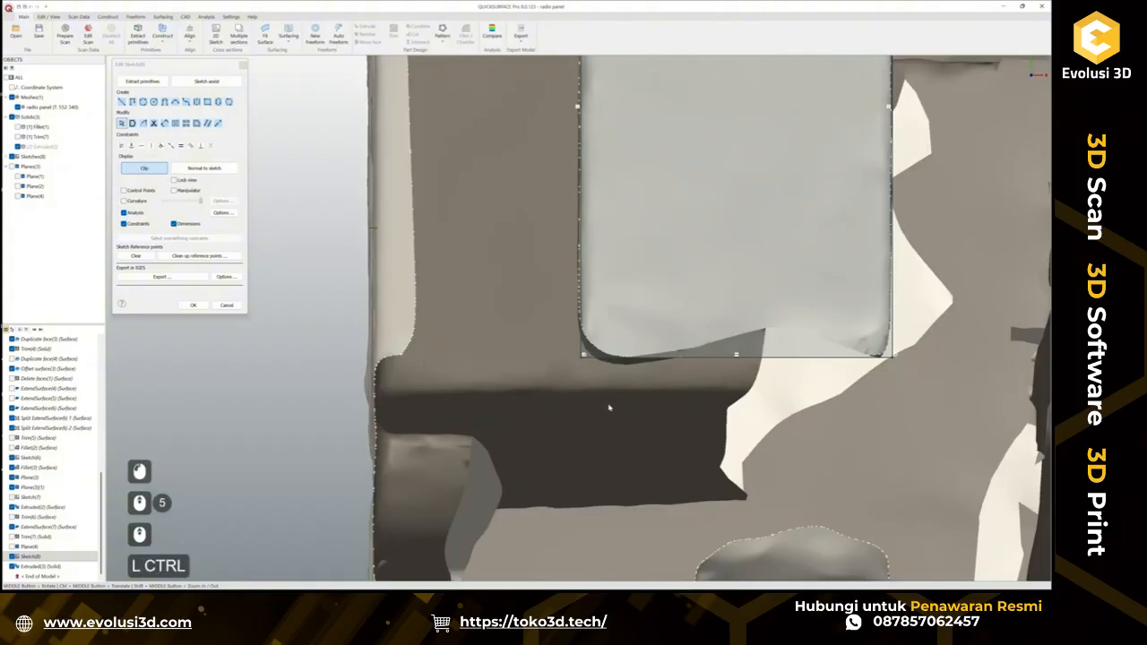
pyautogui.keyDown('ctrl'); pyautogui.moveTo(604, 386); pyautogui.dragTo(532, 373); pyautogui.keyUp('ctrl')
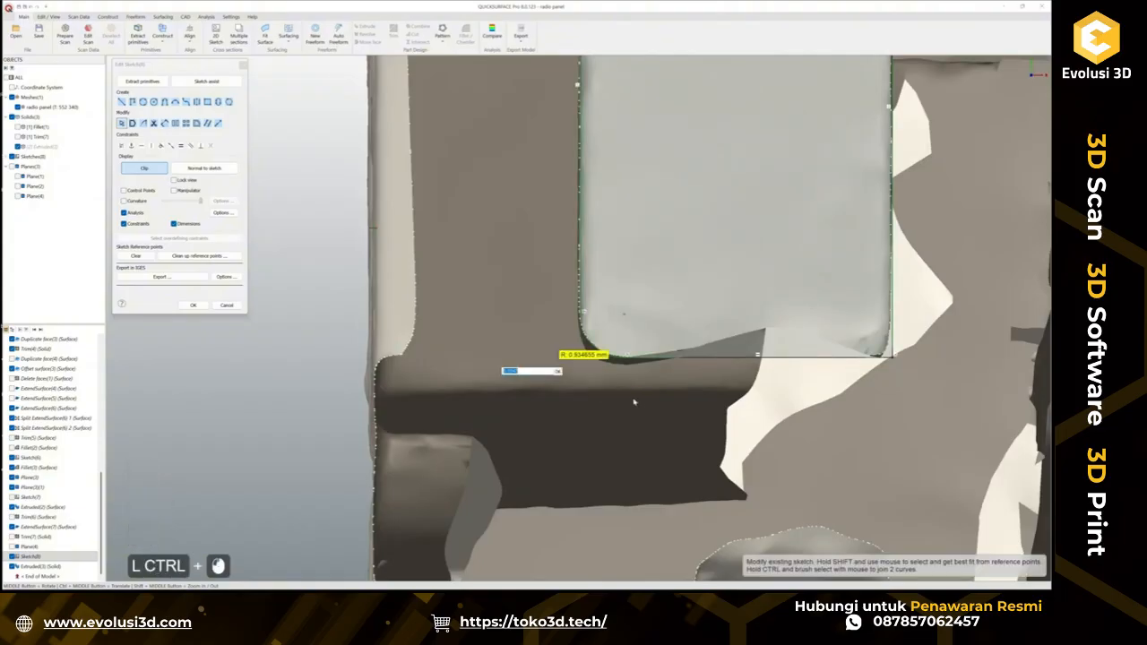
pyautogui.write('1')
pyautogui.press('Return')
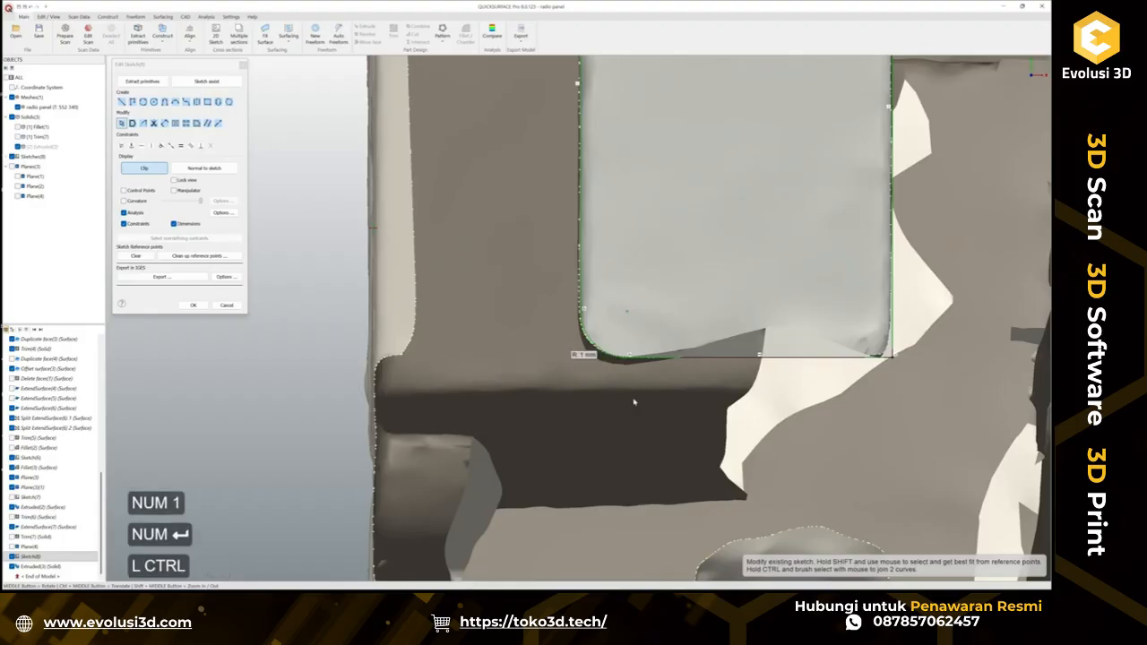
pyautogui.hotkey('ctrl', 'z')
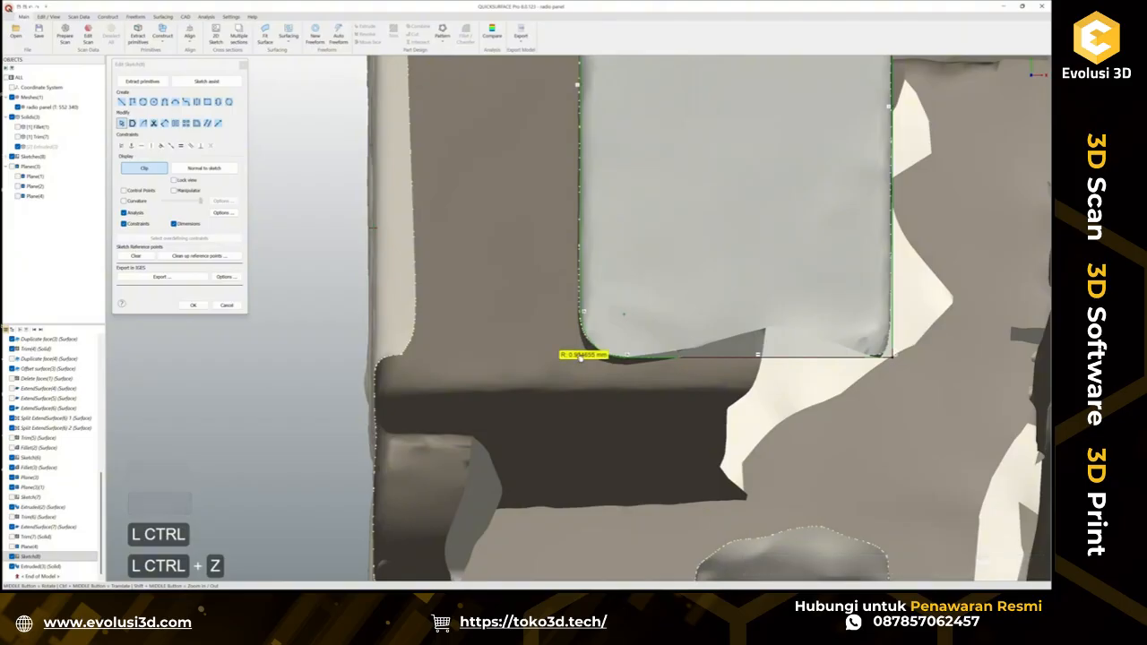
pyautogui.doubleClick(581, 355)
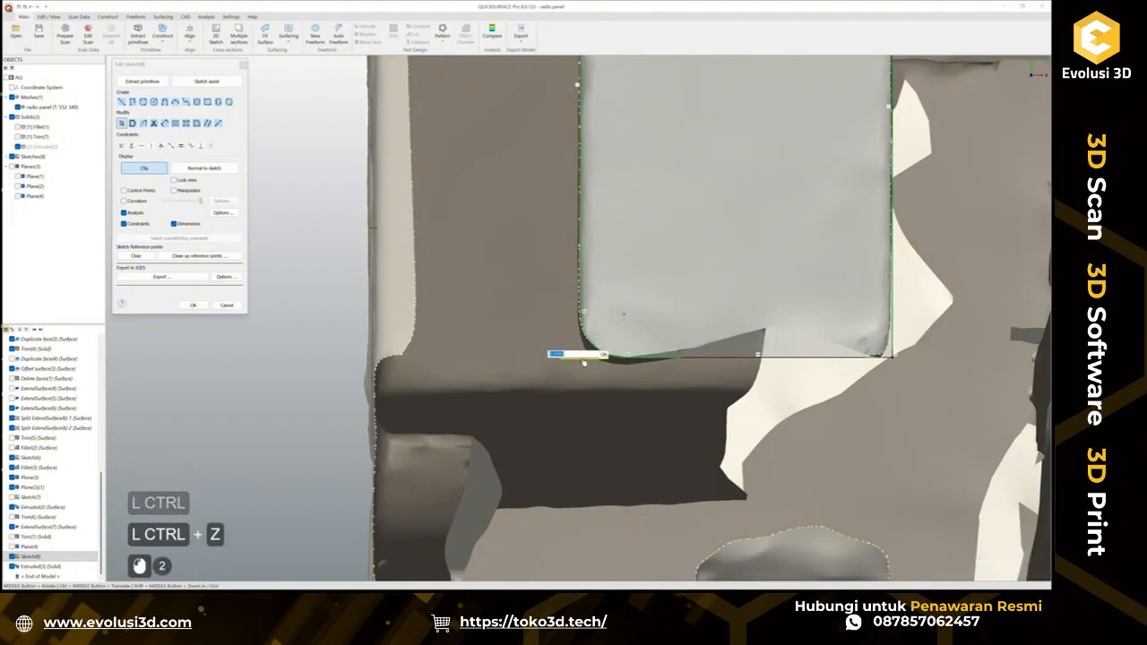
pyautogui.write('0.9')
pyautogui.press('Return')
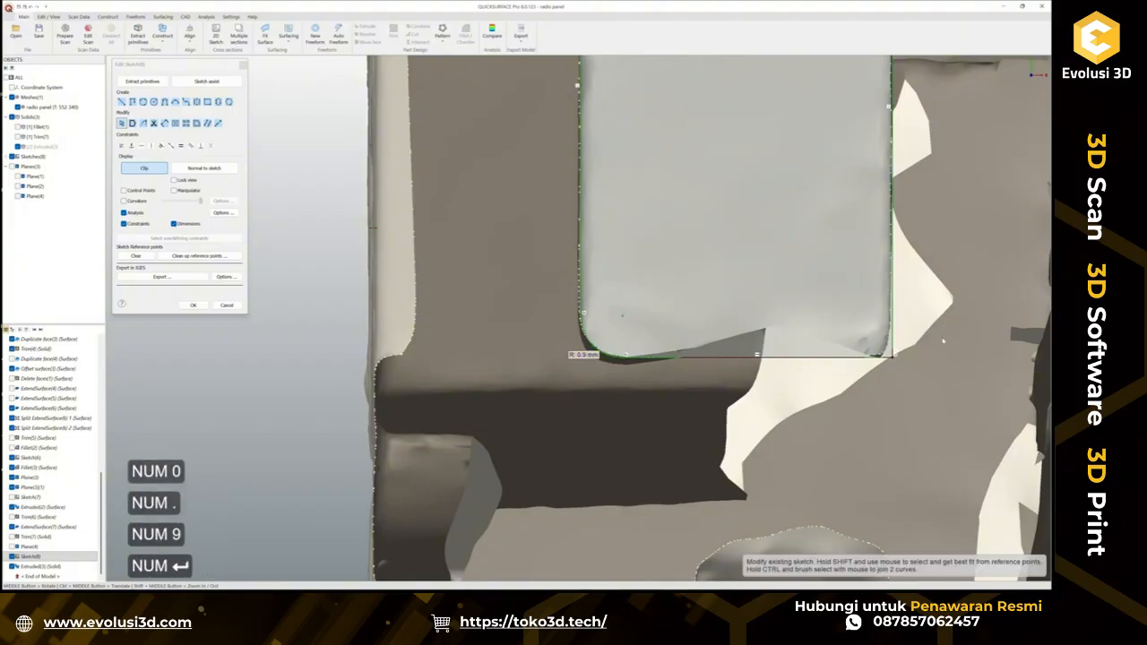
# Round the lower window's bottom-right and top-right corners with 0.5 mm radii.
pyautogui.keyDown('ctrl'); pyautogui.doubleClick(895, 361); pyautogui.keyUp('ctrl')
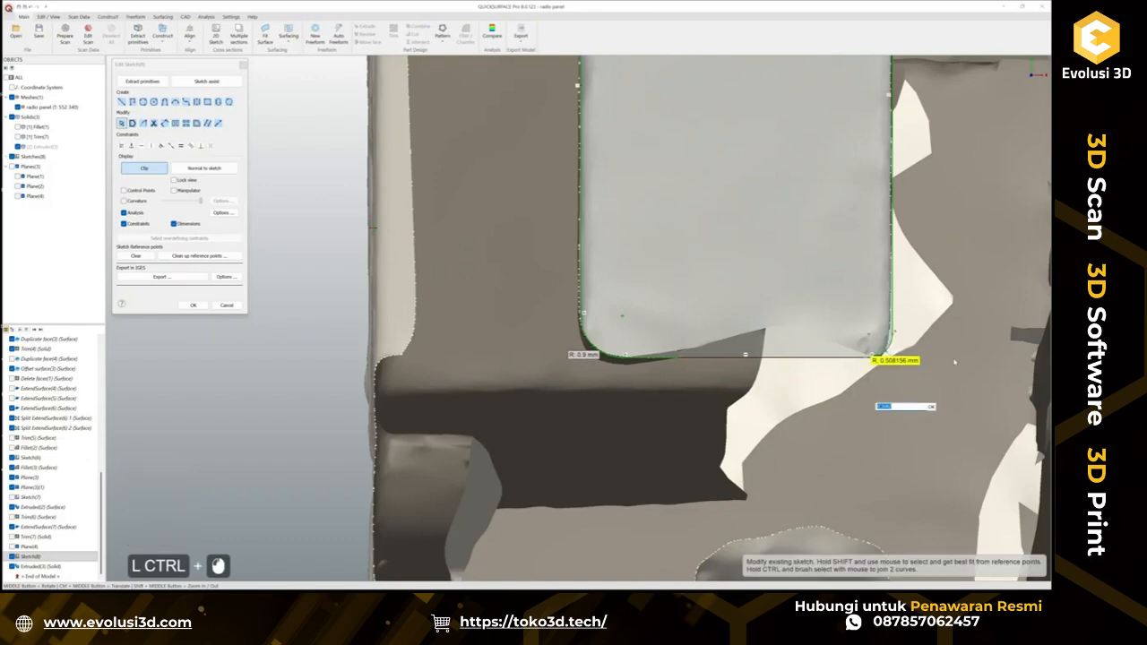
pyautogui.write('0.5')
pyautogui.press('Return')
pyautogui.scroll(-3, 851, 361)
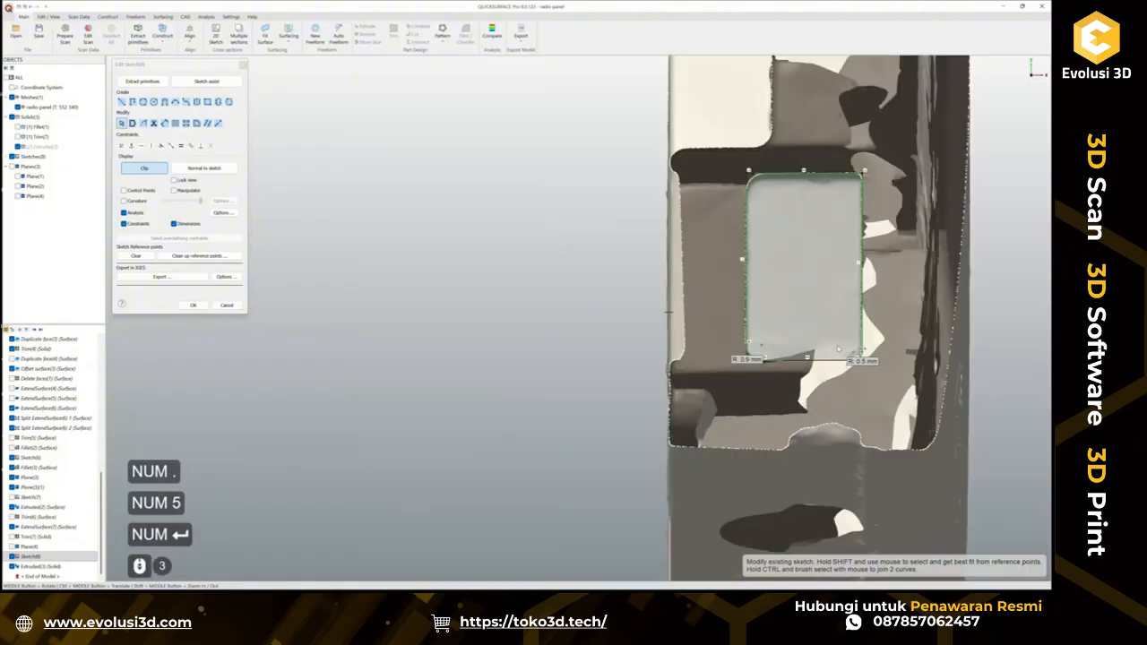
pyautogui.scroll(3, 840, 170)
pyautogui.keyDown('ctrl'); pyautogui.click(920, 169); pyautogui.keyUp('ctrl')
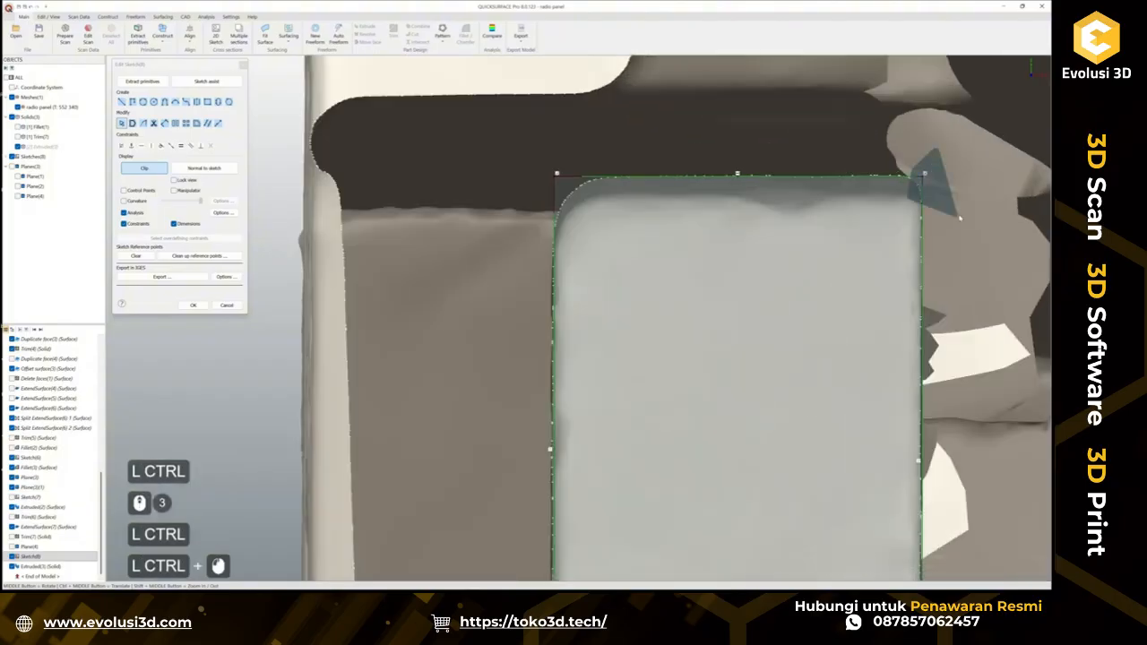
pyautogui.write('0.5')
pyautogui.press('KP_Enter')
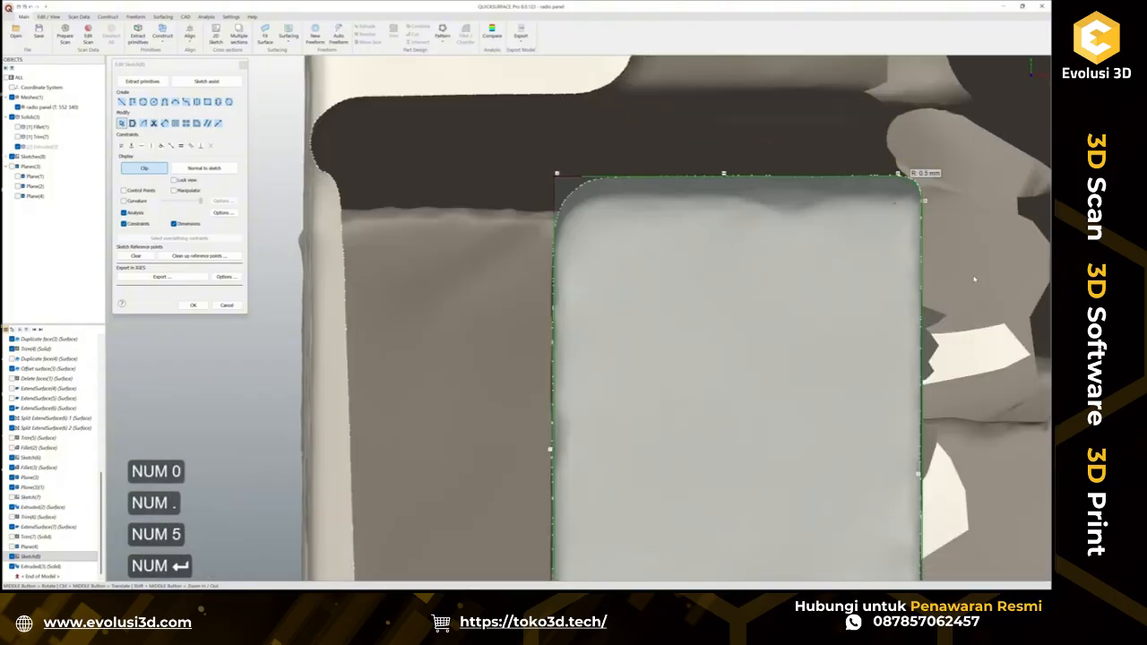
# Round the lower window's top-left corner with a 0.9 mm radius.
pyautogui.keyDown('ctrl'); pyautogui.click(551, 179); pyautogui.keyUp('ctrl')
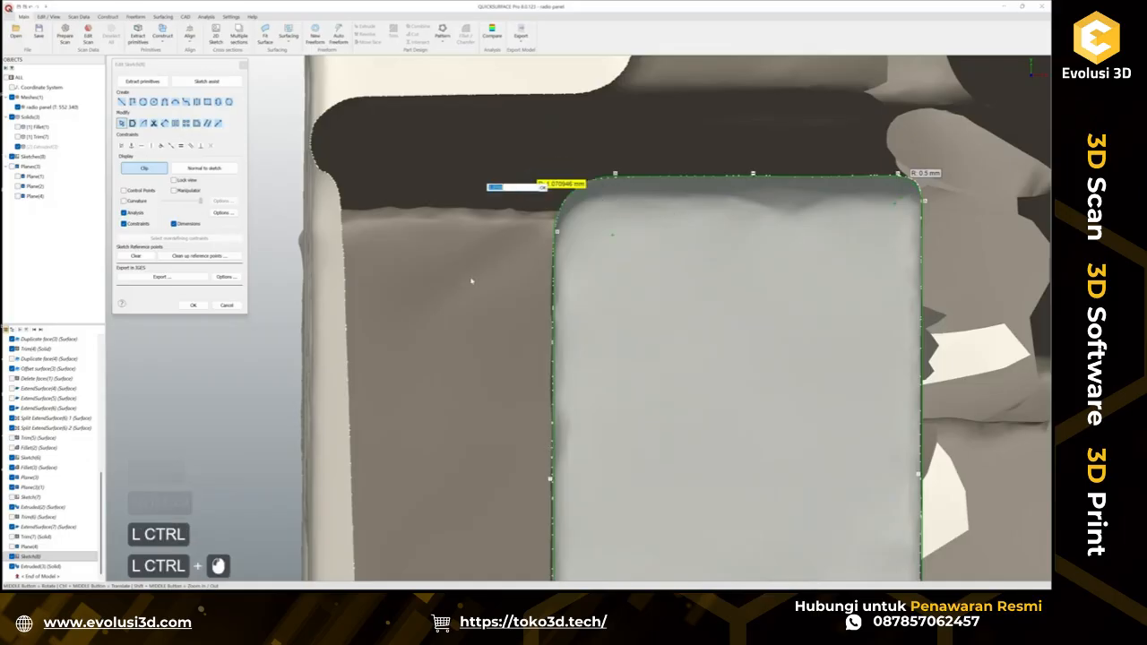
pyautogui.write('0.9')
pyautogui.press('KP_Enter')
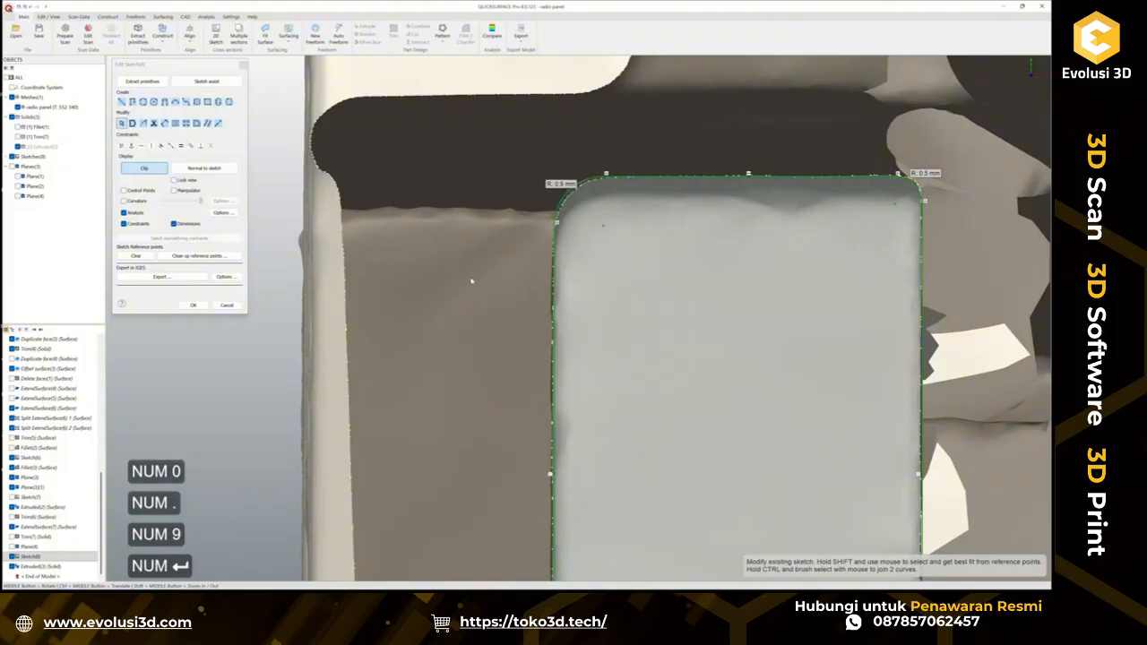
# Round the upper window's bottom corners with a 0.9 mm radius on the left and 0.5 mm on the right.
pyautogui.scroll(-2, 535, 330)
pyautogui.scroll(-1, 535, 330)
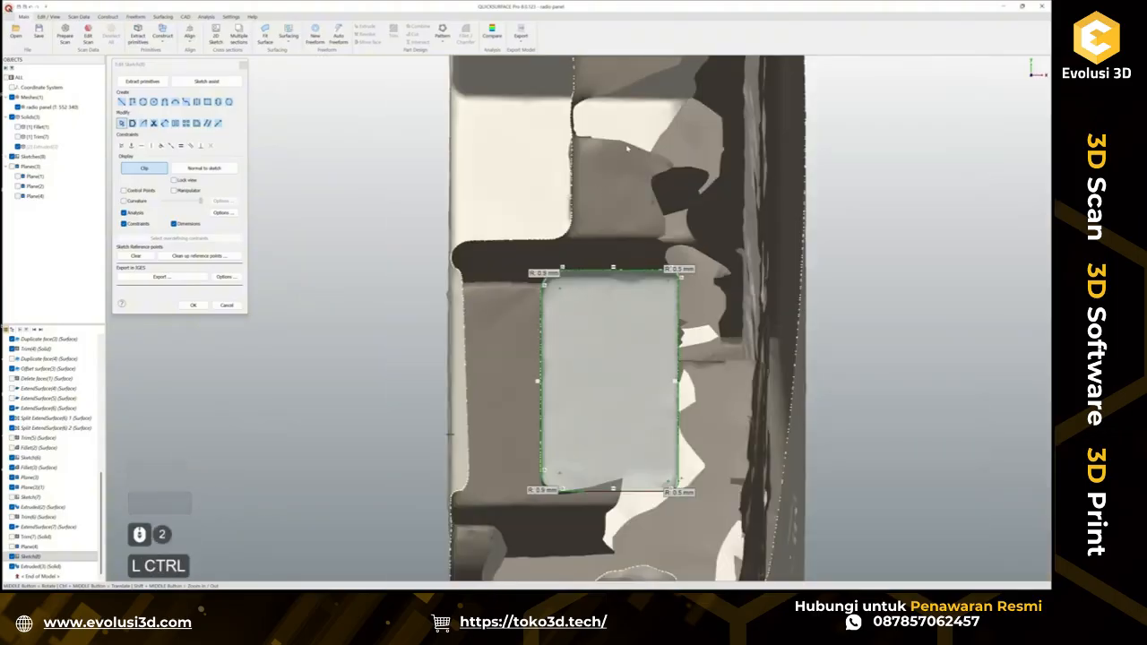
pyautogui.keyDown('ctrl'); pyautogui.moveTo(623, 170); pyautogui.dragTo(579, 444, button='middle'); pyautogui.keyUp('ctrl')
pyautogui.scroll(2, 512, 171)
pyautogui.keyDown('ctrl'); pyautogui.click(525, 266); pyautogui.keyUp('ctrl')
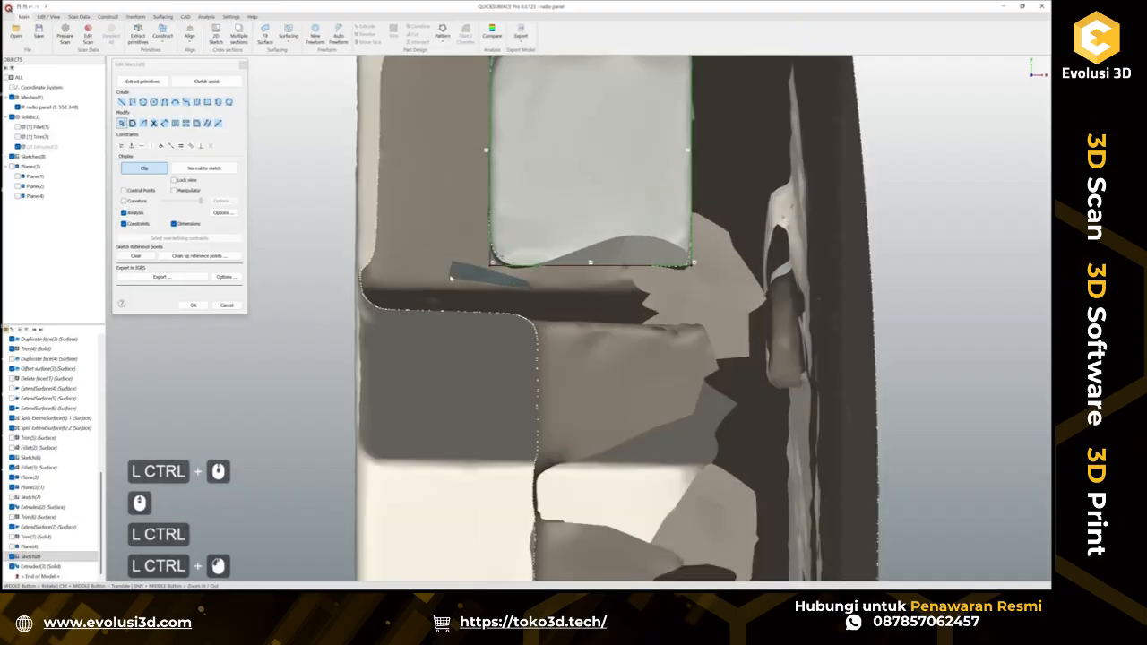
pyautogui.keyDown('ctrl'); pyautogui.click(492, 242); pyautogui.keyUp('ctrl')
pyautogui.write('0.9')
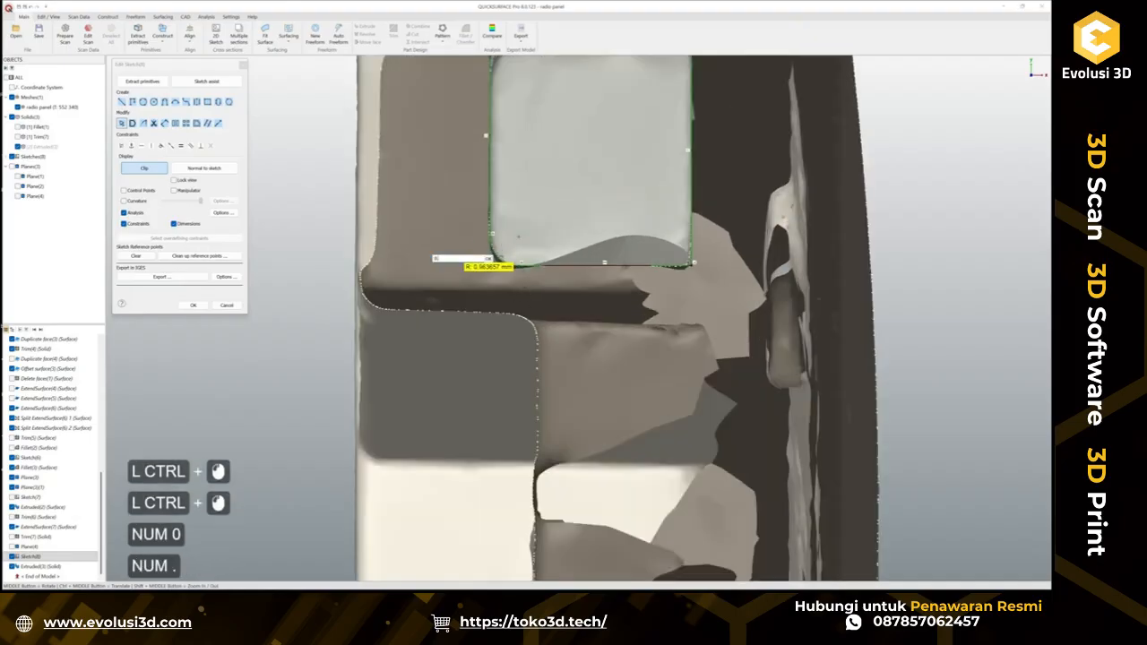
pyautogui.press('Return')
pyautogui.keyDown('ctrl'); pyautogui.click(678, 266); pyautogui.keyUp('ctrl')
pyautogui.keyDown('ctrl'); pyautogui.click(692, 252); pyautogui.keyUp('ctrl')
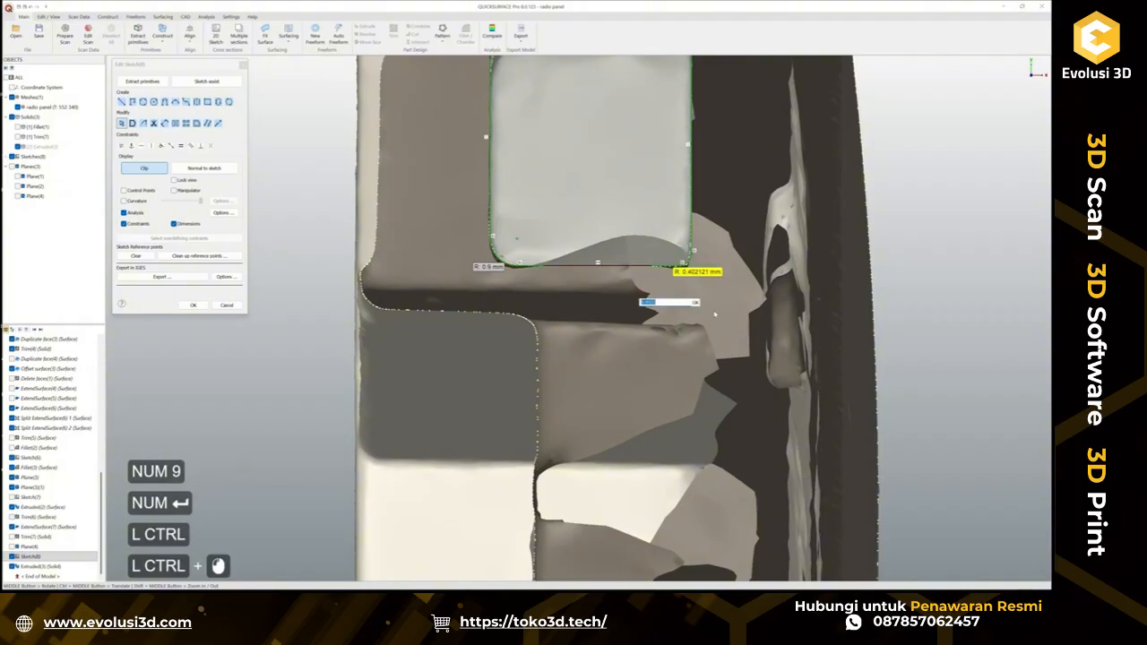
pyautogui.write('0.5')
pyautogui.press('Return')
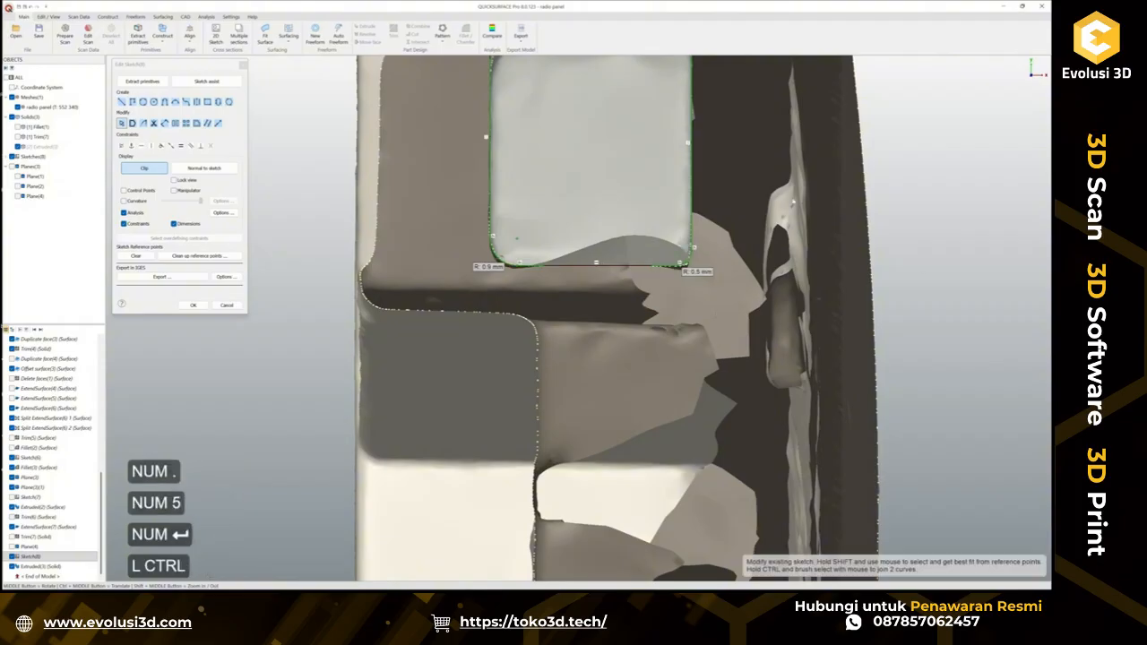
# Round the upper window's top corners, 0.5 mm on the right and 0.9 mm on the left, and finish the sketch.
pyautogui.keyDown('ctrl'); pyautogui.moveTo(712, 165); pyautogui.dragTo(711, 434, button='middle'); pyautogui.keyUp('ctrl')
pyautogui.keyDown('ctrl'); pyautogui.click(684, 269); pyautogui.keyUp('ctrl')
pyautogui.keyDown('ctrl'); pyautogui.click(695, 281); pyautogui.keyUp('ctrl')
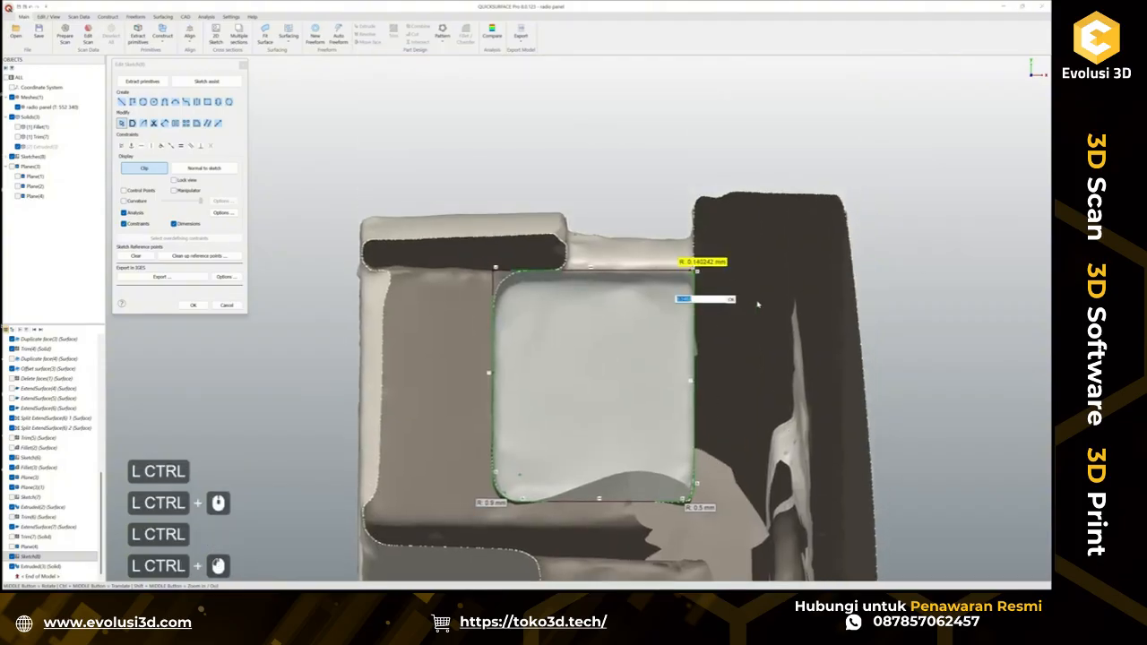
pyautogui.write('0.5')
pyautogui.press('Return')
pyautogui.keyDown('ctrl'); pyautogui.click(519, 283); pyautogui.keyUp('ctrl')
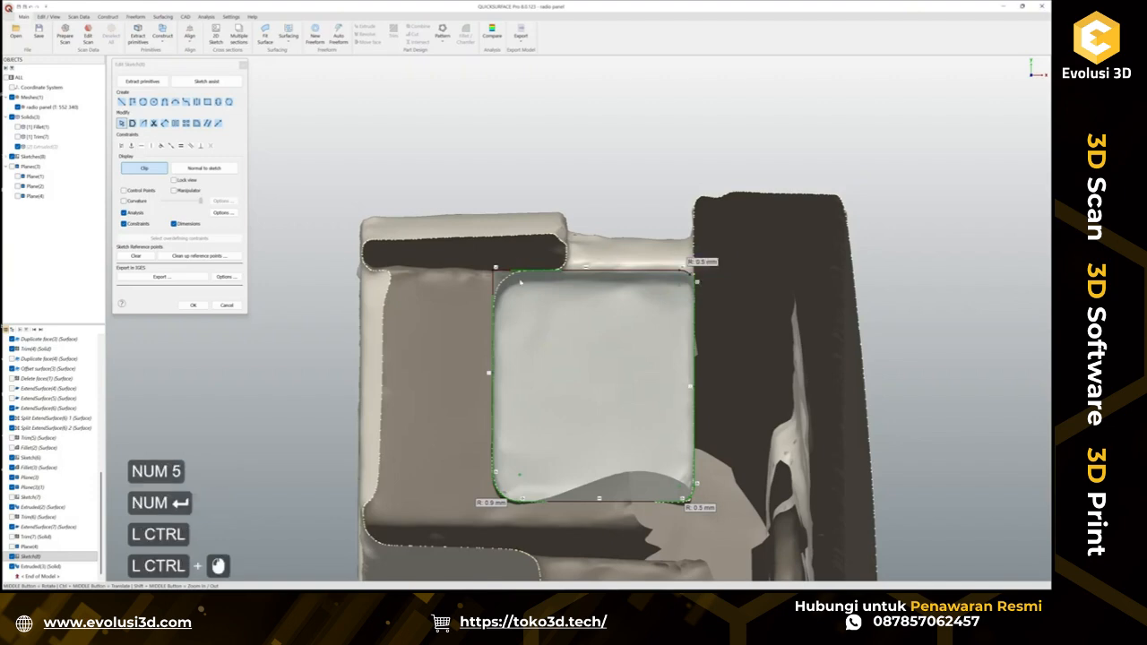
pyautogui.keyDown('ctrl'); pyautogui.moveTo(520, 282); pyautogui.dragTo(465, 266); pyautogui.keyUp('ctrl')
pyautogui.write('0.9')
pyautogui.press('Return')
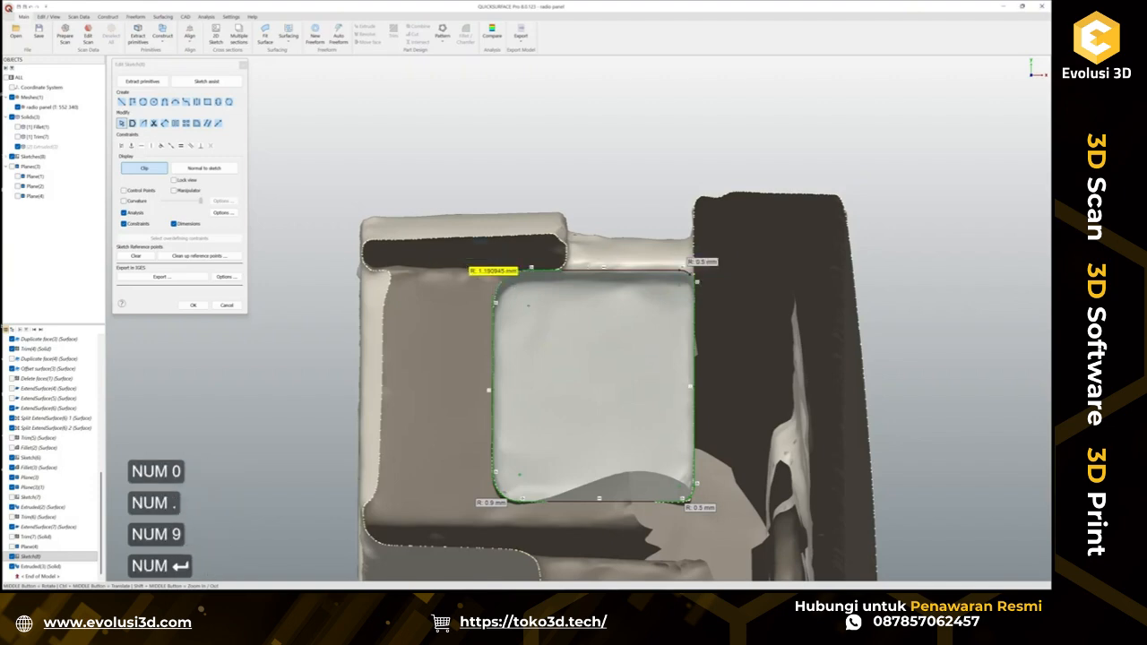
pyautogui.click(193, 306)
# Reopen the window block extrusion, inspect the rounded blocks' deviation from the scan on the end pockets, and close it.
pyautogui.scroll(-5, 52, 558)
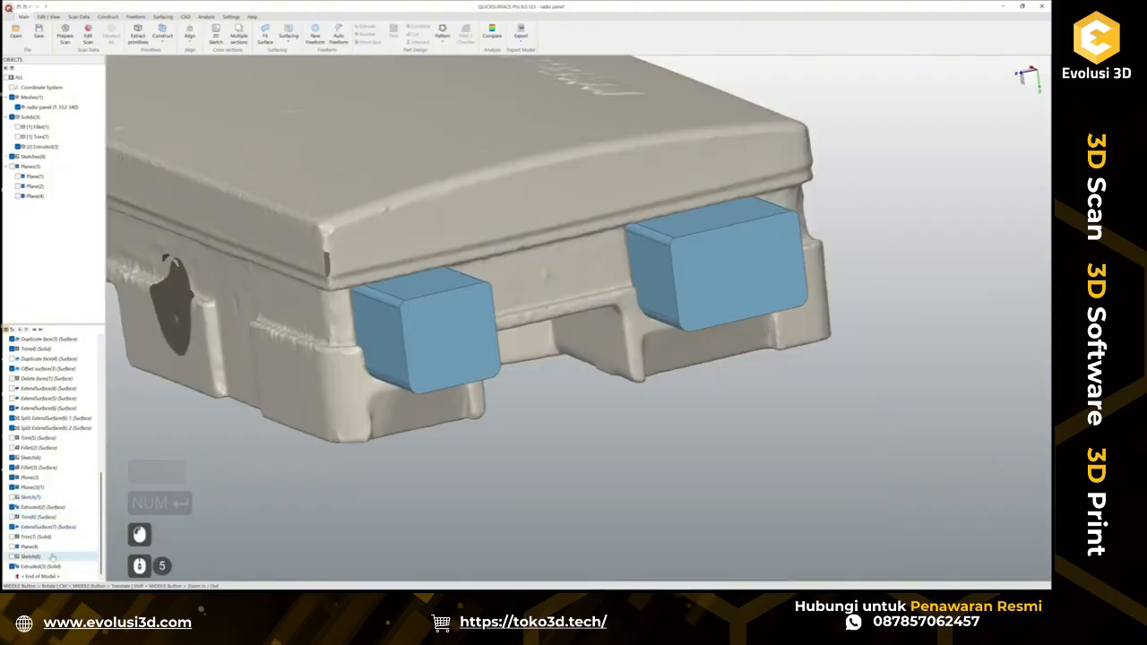
pyautogui.rightClick(52, 566)
pyautogui.click(71, 452)
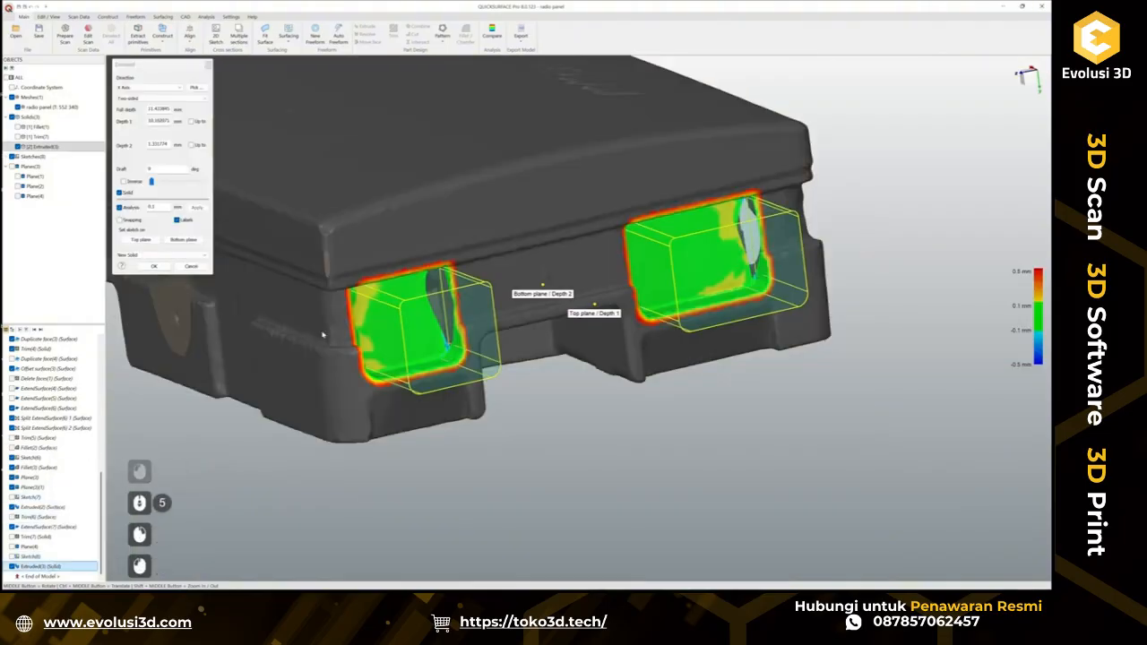
pyautogui.moveTo(542, 361); pyautogui.dragTo(204, 344, button='middle')
pyautogui.click(155, 267)
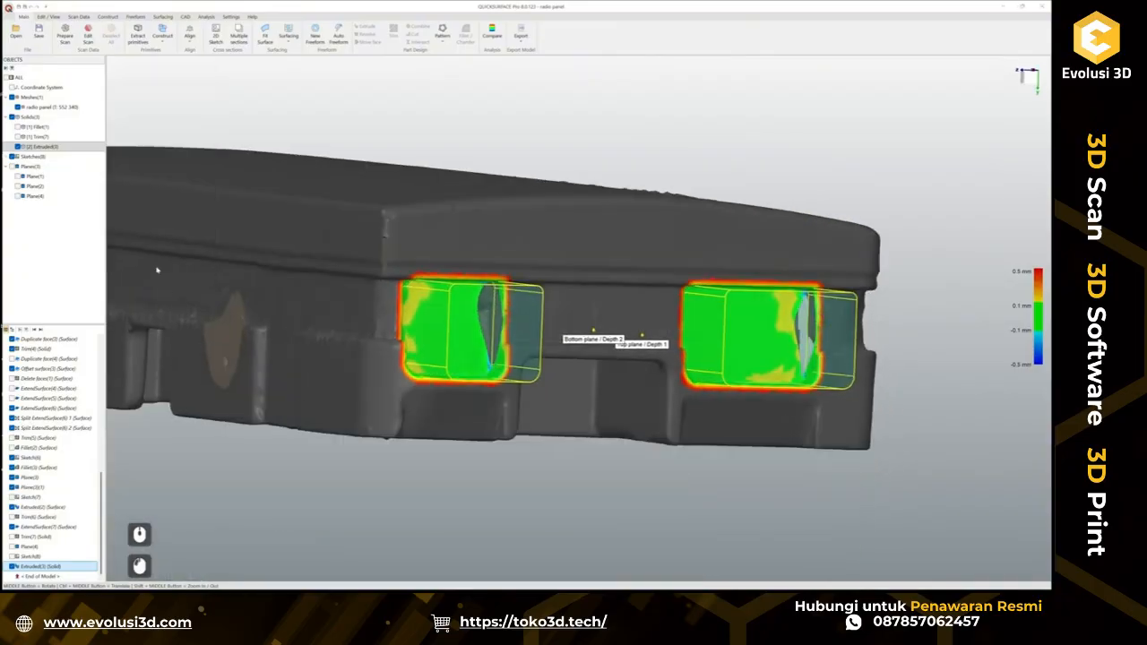
# Mirror the window blocks onto the panel's opposite short end.
pyautogui.scroll(-3, 538, 359)
pyautogui.moveTo(538, 359); pyautogui.dragTo(638, 443, button='middle')
pyautogui.click(686, 429)
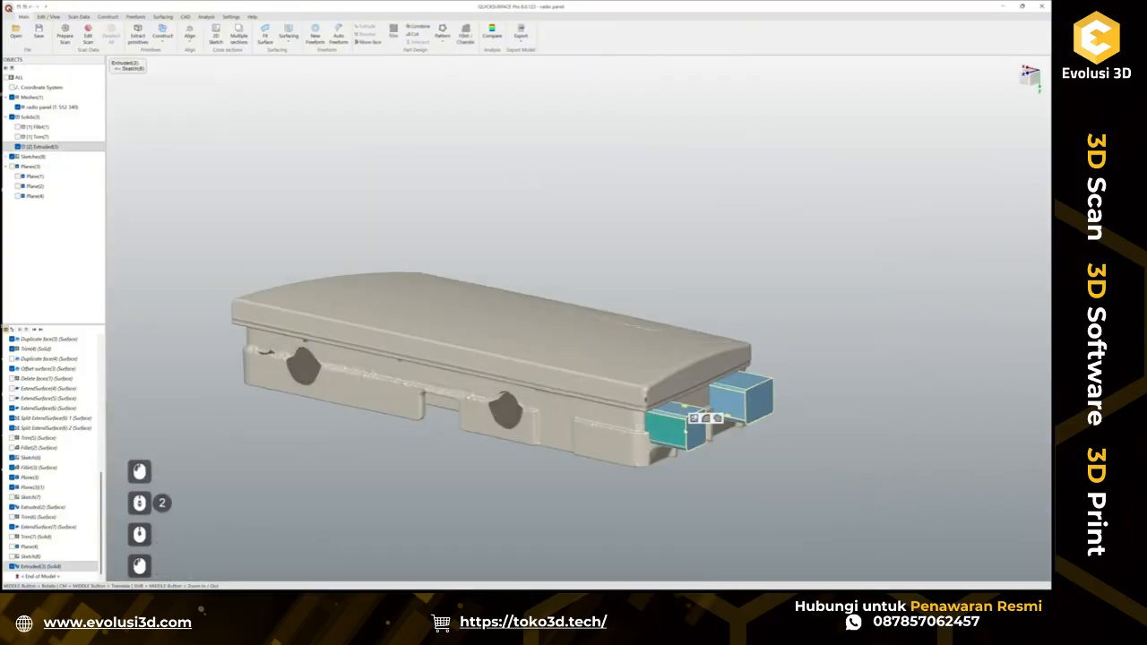
pyautogui.click(207, 17)
pyautogui.click(184, 18)
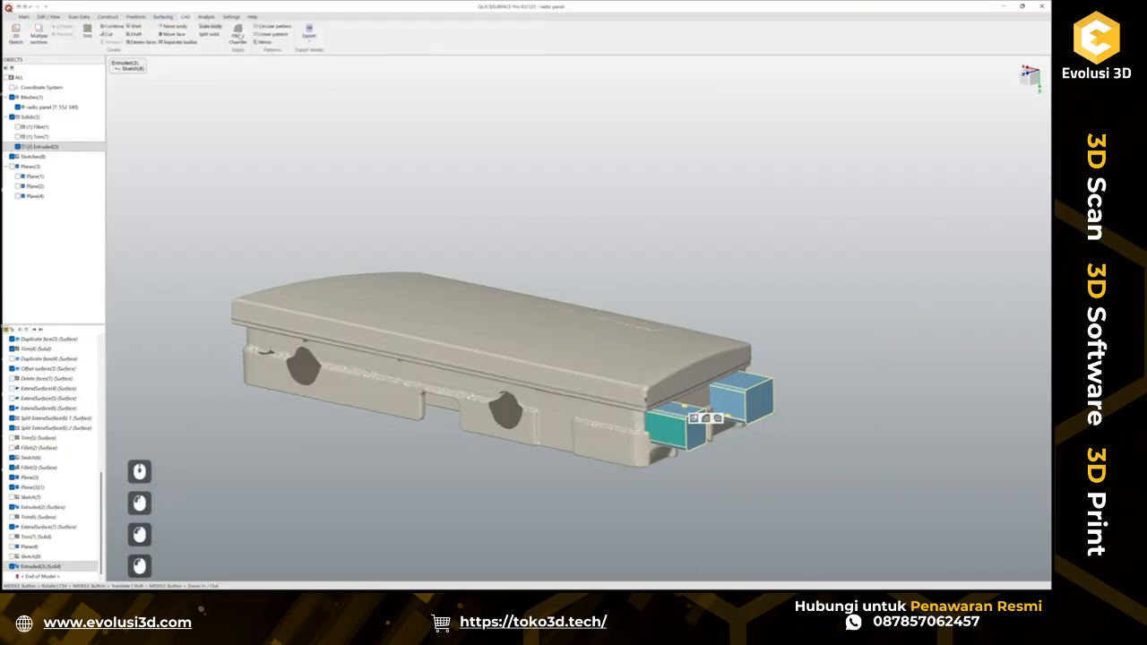
pyautogui.click(264, 42)
pyautogui.moveTo(331, 230); pyautogui.dragTo(590, 263, button='middle')
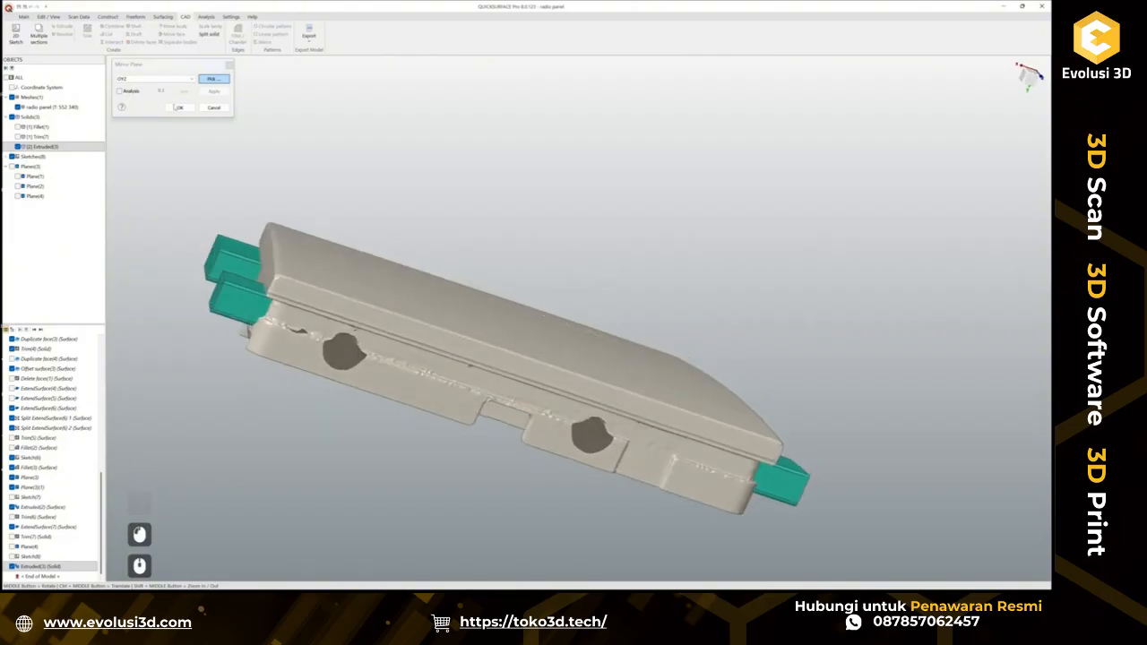
pyautogui.click(177, 108)
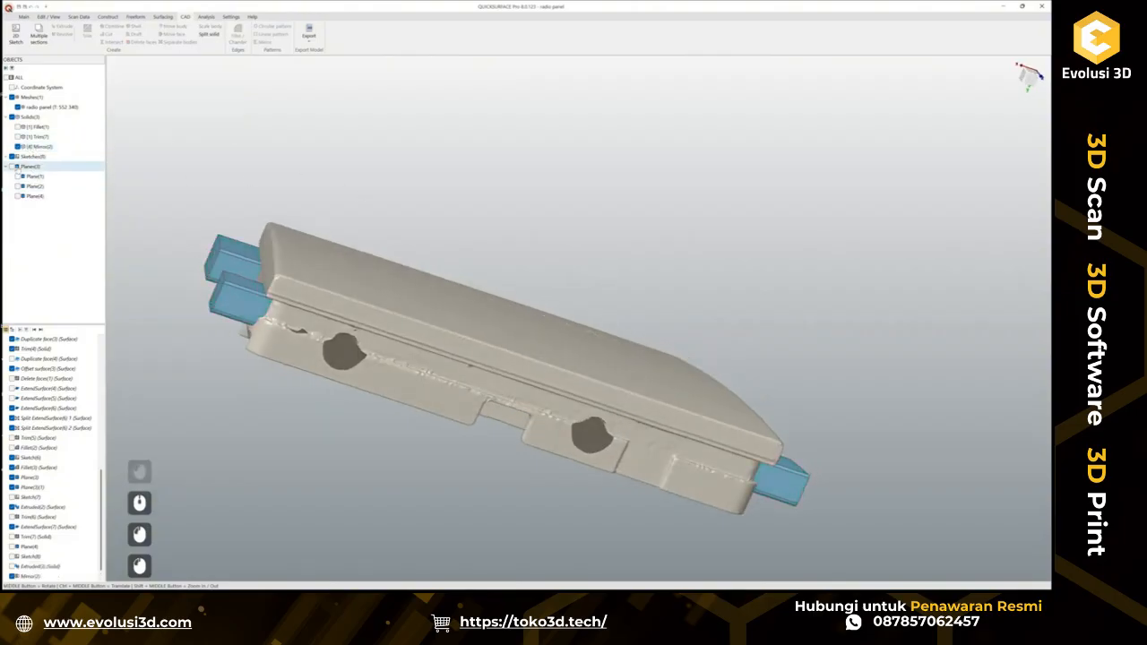
# Show the trimmed panel solid together with the window blocks and the scan.
pyautogui.click(18, 136)
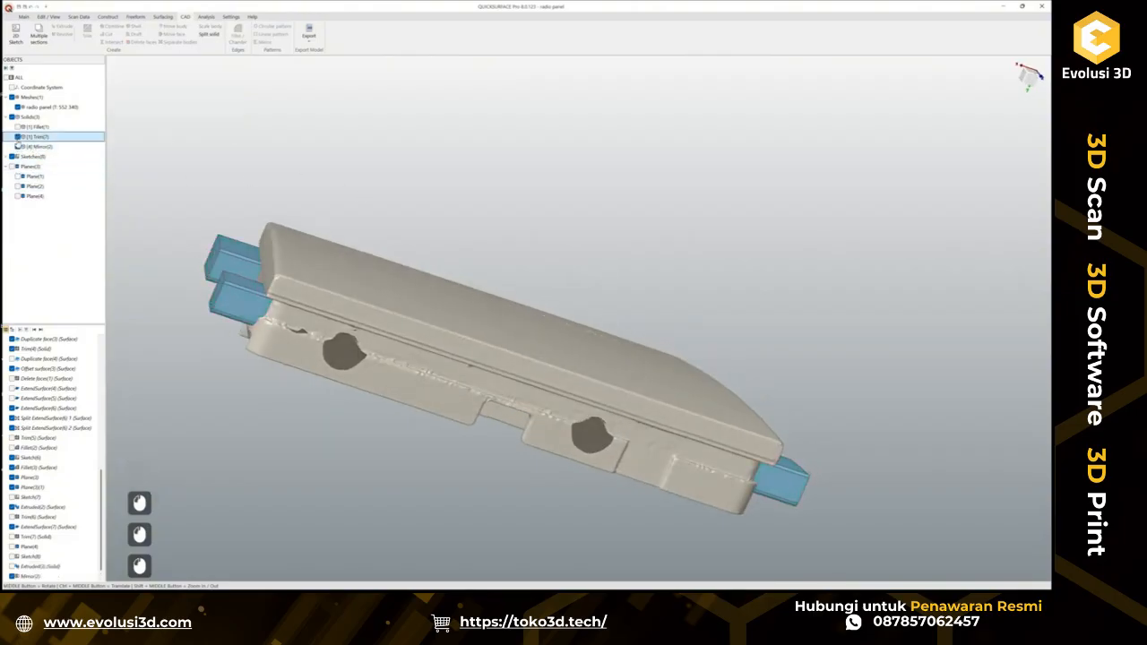
pyautogui.click(296, 354)
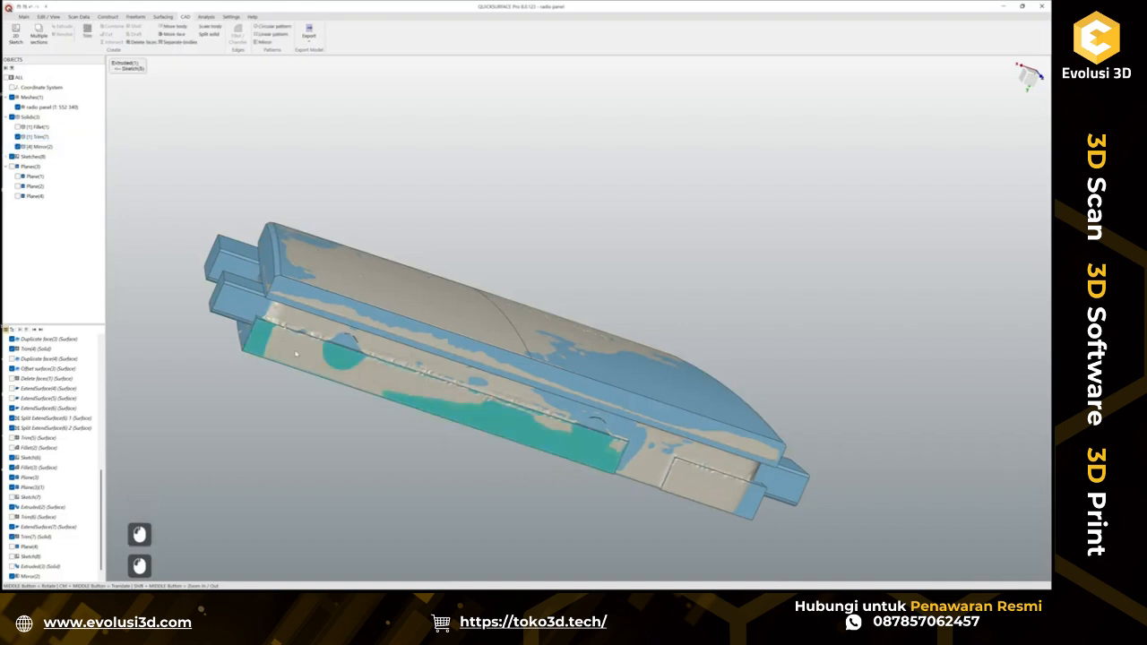
pyautogui.click(320, 267)
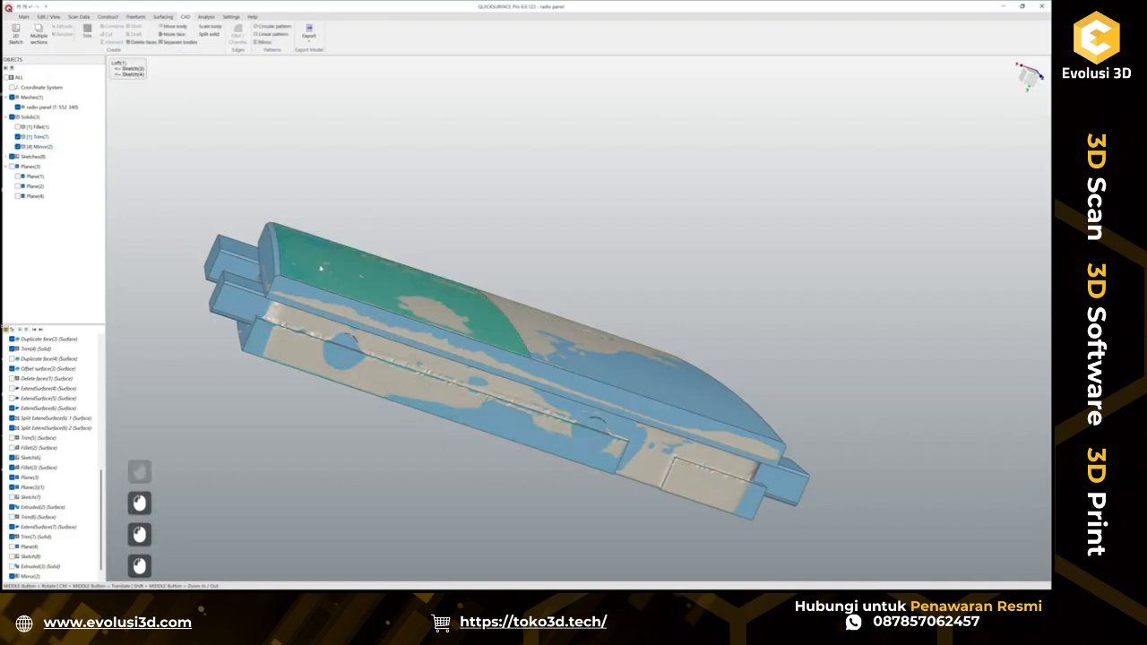
pyautogui.click(227, 139)
pyautogui.click(268, 257)
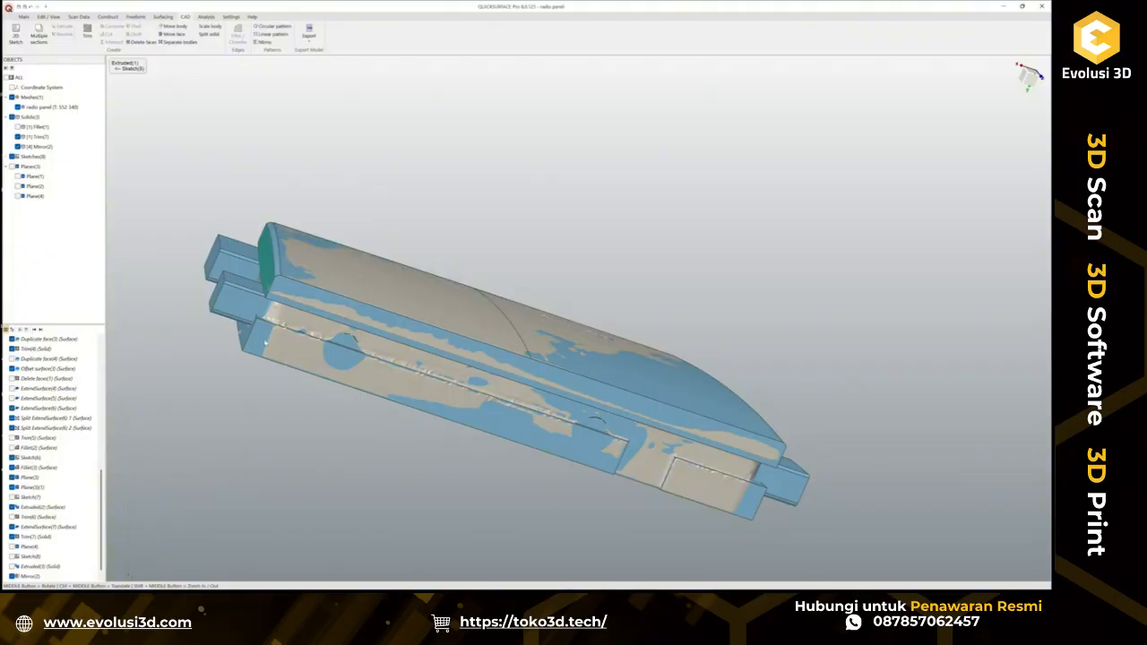
pyautogui.click(39, 137)
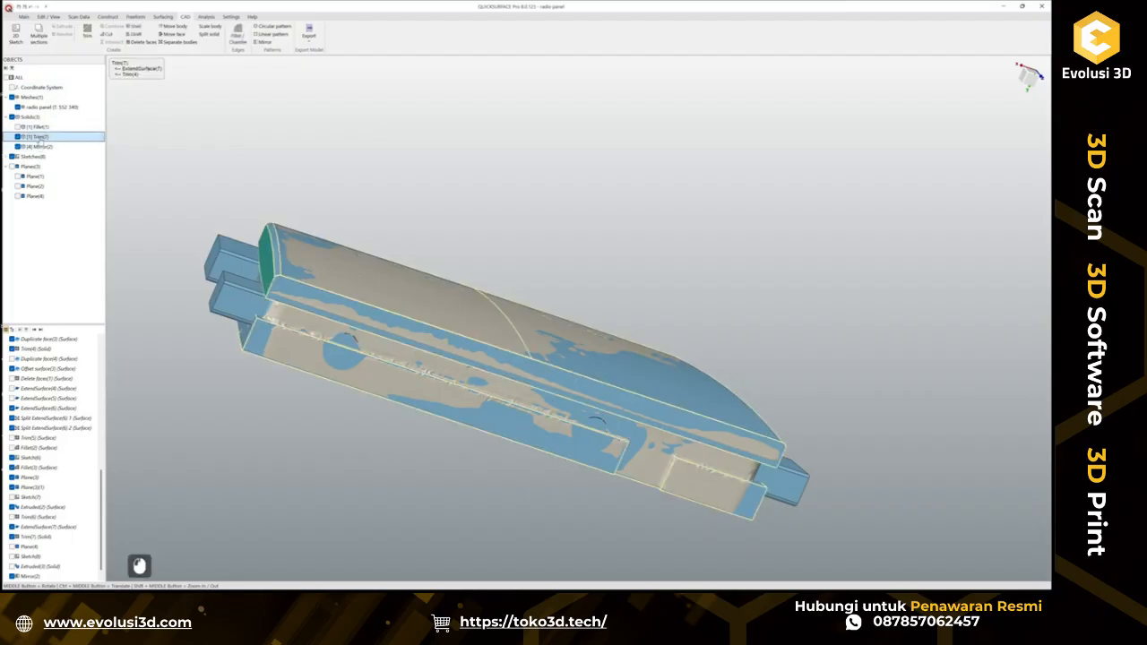
pyautogui.click(315, 133)
# Cut the mirrored window blocks out of the trimmed panel solid to form the pockets on both short ends.
pyautogui.moveTo(385, 378); pyautogui.dragTo(539, 451, button='middle')
pyautogui.click(645, 452)
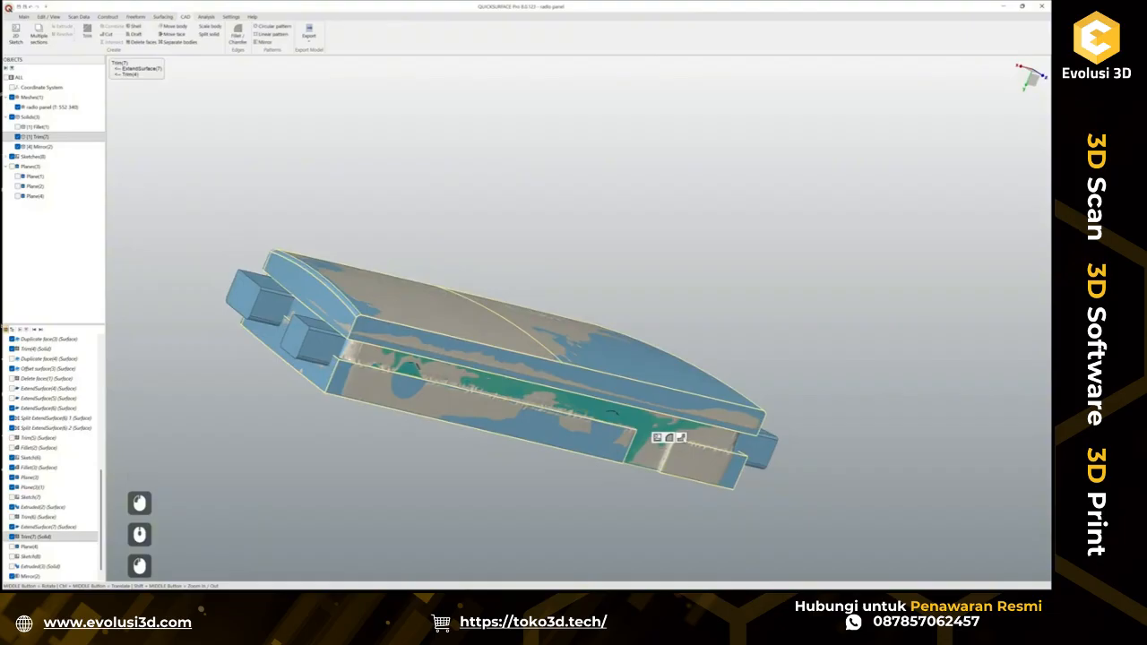
pyautogui.click(681, 438)
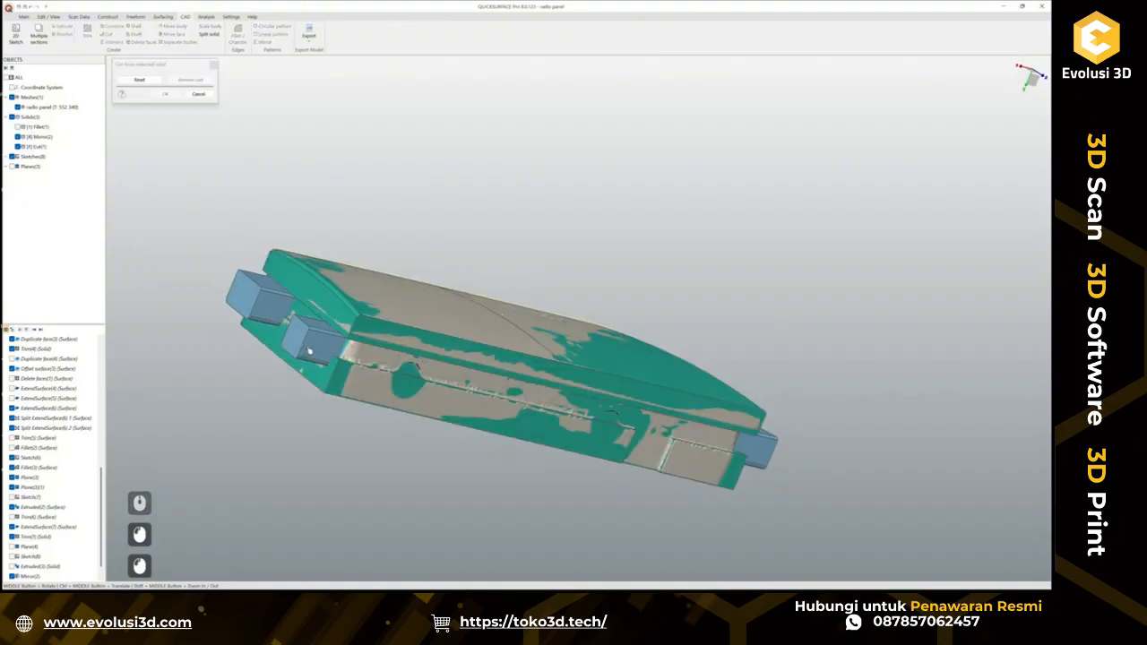
pyautogui.click(305, 359)
pyautogui.click(163, 94)
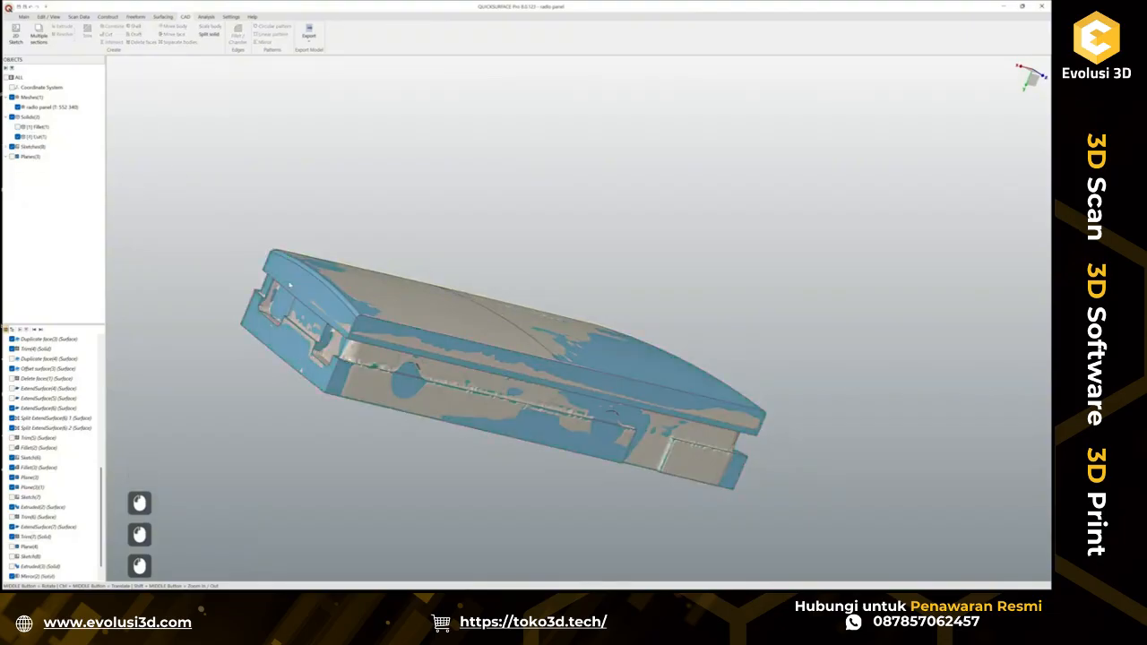
# Hide the cut solid and examine the scan's rear ribs, side walls and end pockets.
pyautogui.moveTo(502, 359); pyautogui.dragTo(440, 393, button='middle')
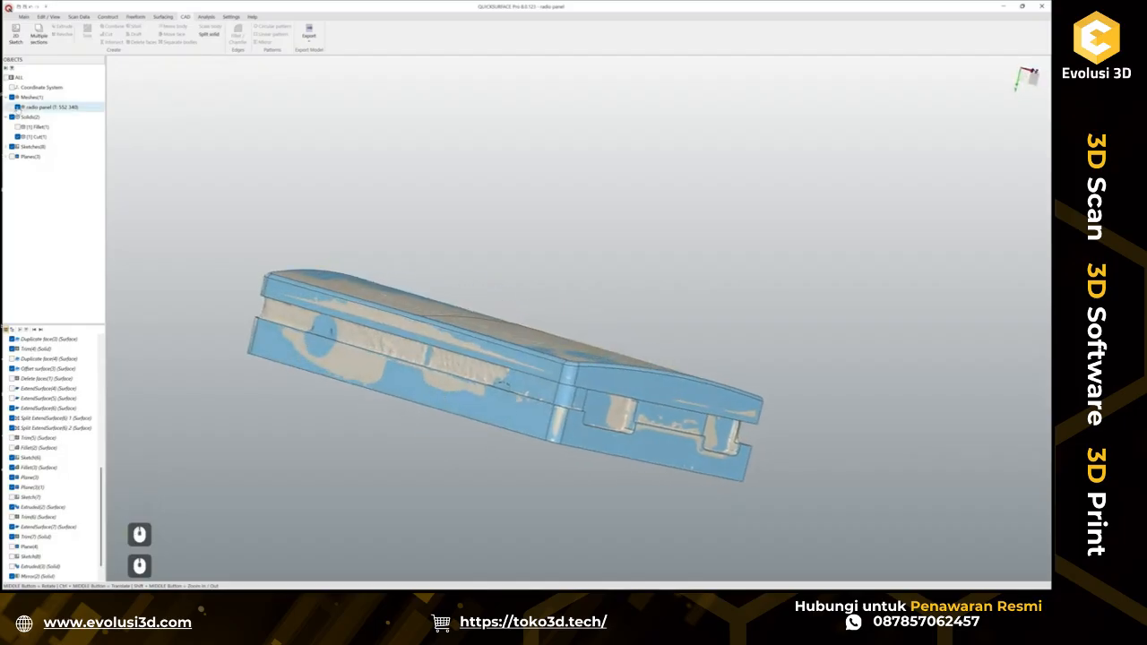
pyautogui.click(18, 136)
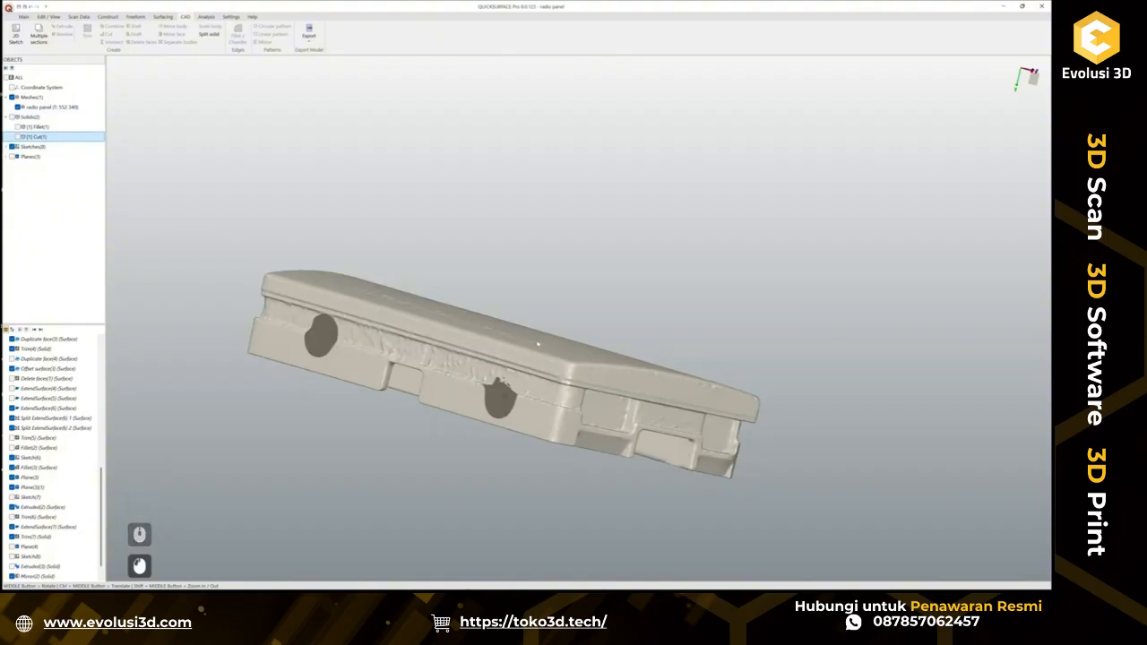
pyautogui.moveTo(537, 343); pyautogui.dragTo(565, 387, button='middle')
pyautogui.scroll(5, 469, 164)
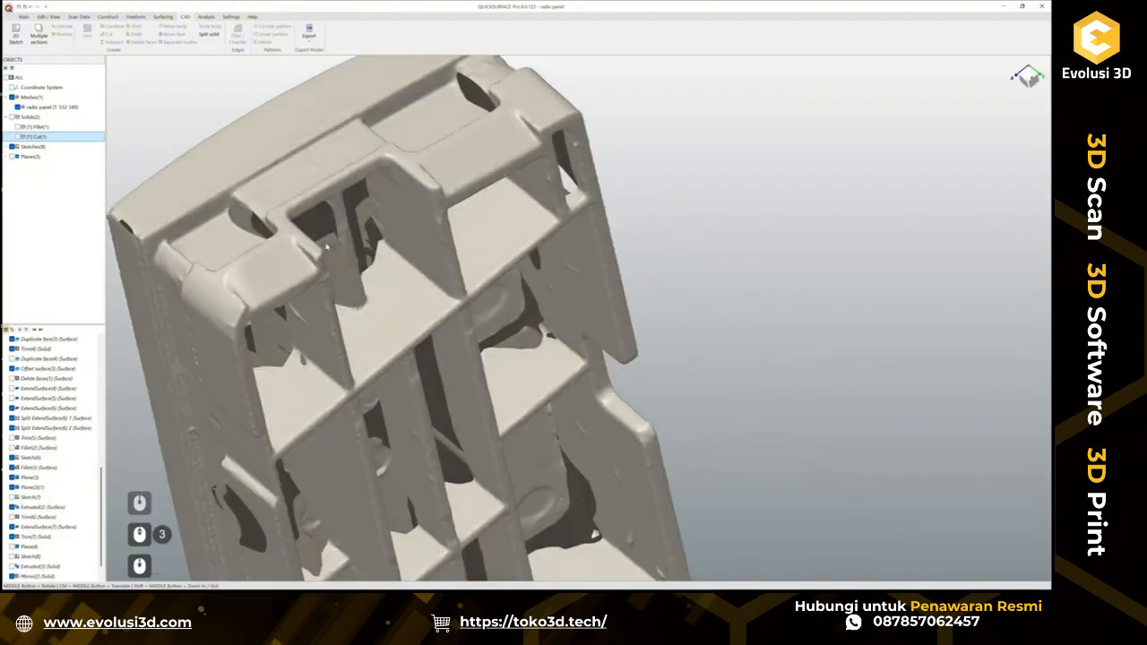
pyautogui.scroll(-2, 258, 282)
pyautogui.keyDown('ctrl'); pyautogui.moveTo(451, 358); pyautogui.dragTo(447, 302, button='middle'); pyautogui.keyUp('ctrl')
pyautogui.moveTo(333, 428); pyautogui.dragTo(294, 276, button='middle')
pyautogui.moveTo(264, 343); pyautogui.dragTo(426, 268, button='middle')
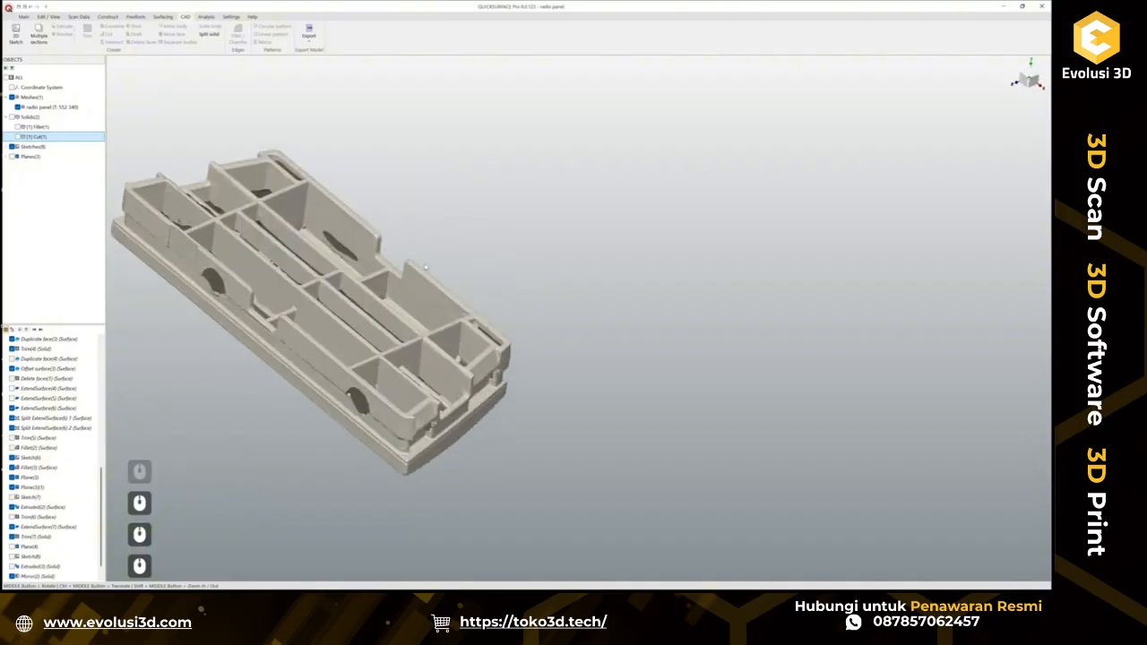
pyautogui.scroll(3, 423, 444)
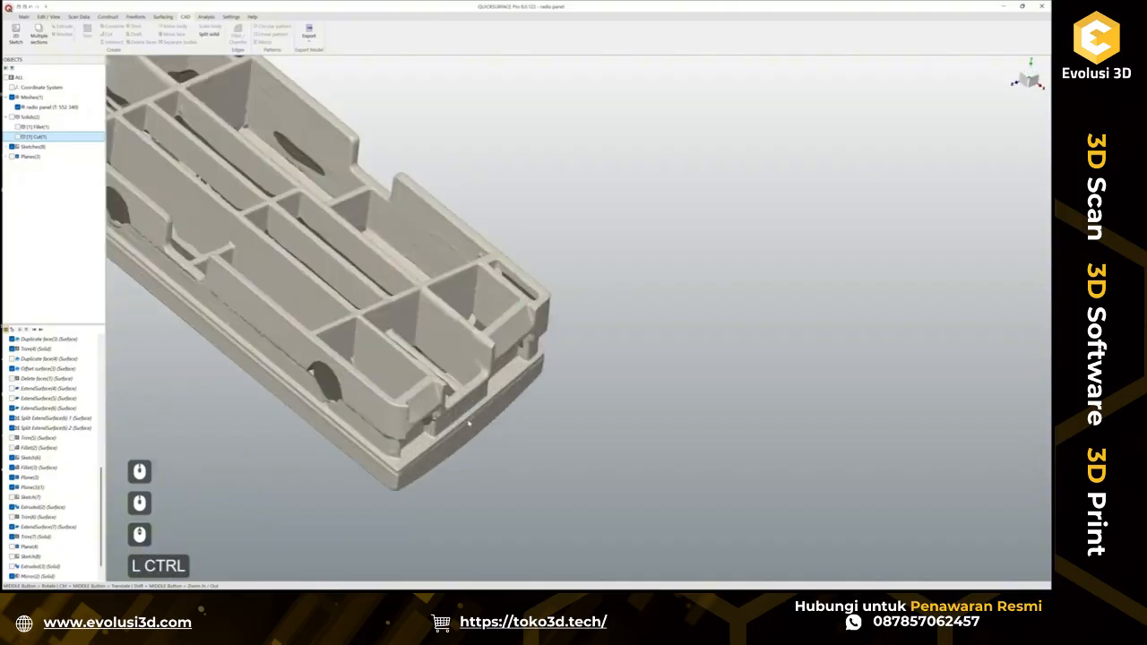
pyautogui.keyDown('ctrl'); pyautogui.moveTo(469, 421); pyautogui.dragTo(446, 422, button='middle'); pyautogui.keyUp('ctrl')
pyautogui.moveTo(439, 358); pyautogui.dragTo(525, 359, button='middle')
pyautogui.click(548, 175)
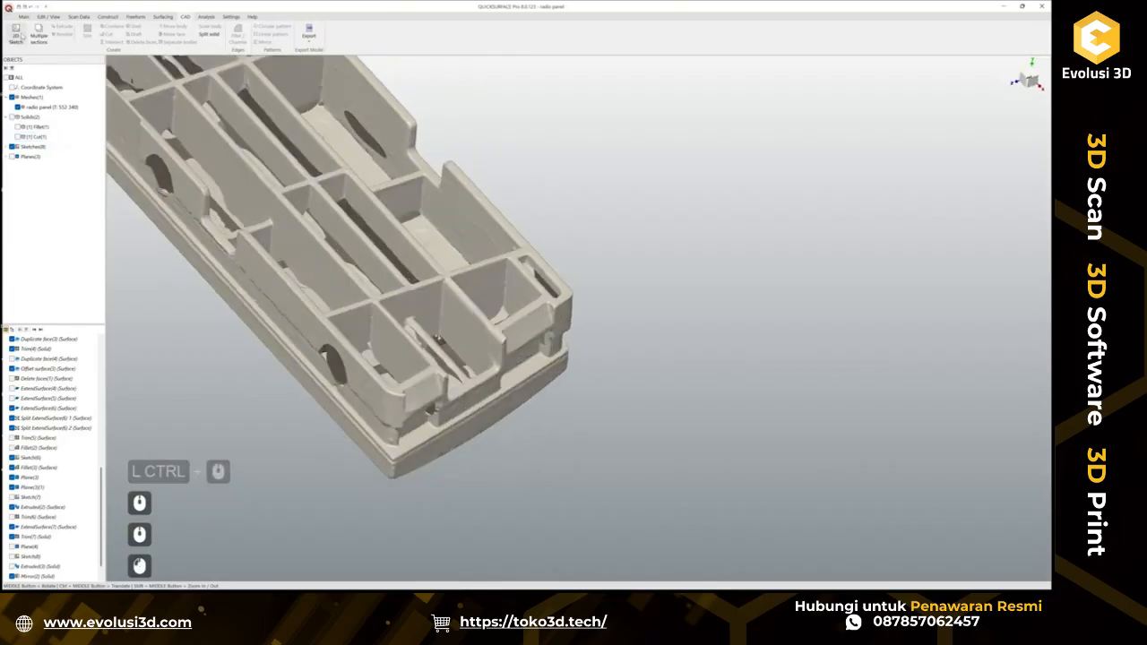
# Create a 2D sketch parallel to the OXZ plane, offset about 1.76 mm so it slices through the rear ribs.
pyautogui.click(16, 34)
pyautogui.scroll(3, 294, 227)
pyautogui.click(211, 106)
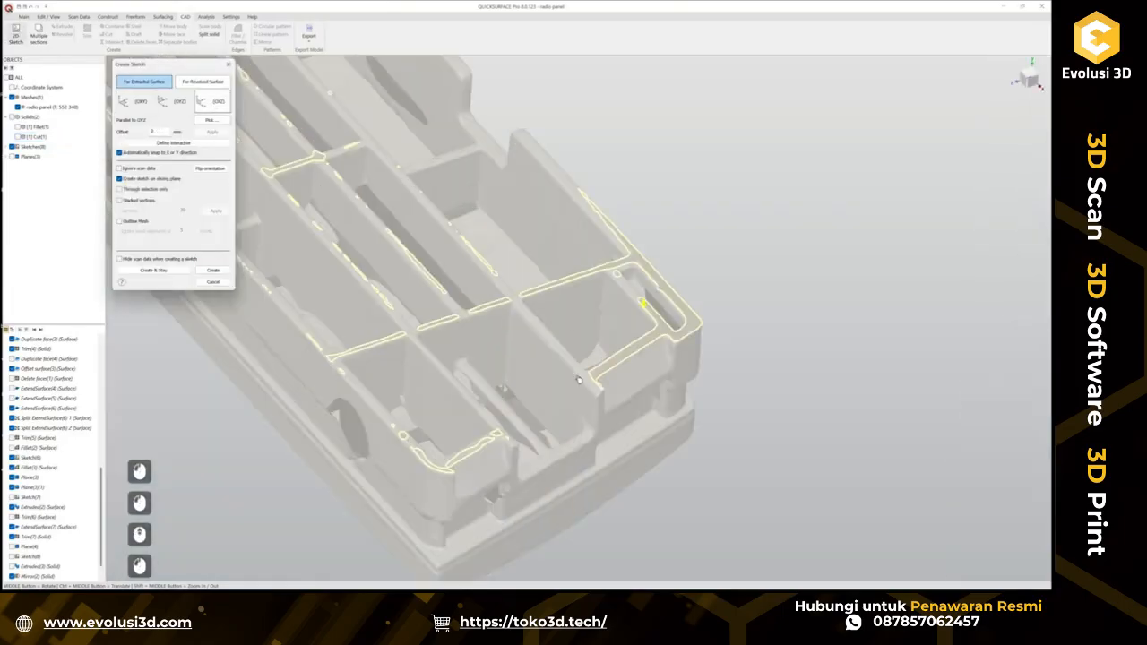
pyautogui.moveTo(581, 378); pyautogui.dragTo(586, 342)
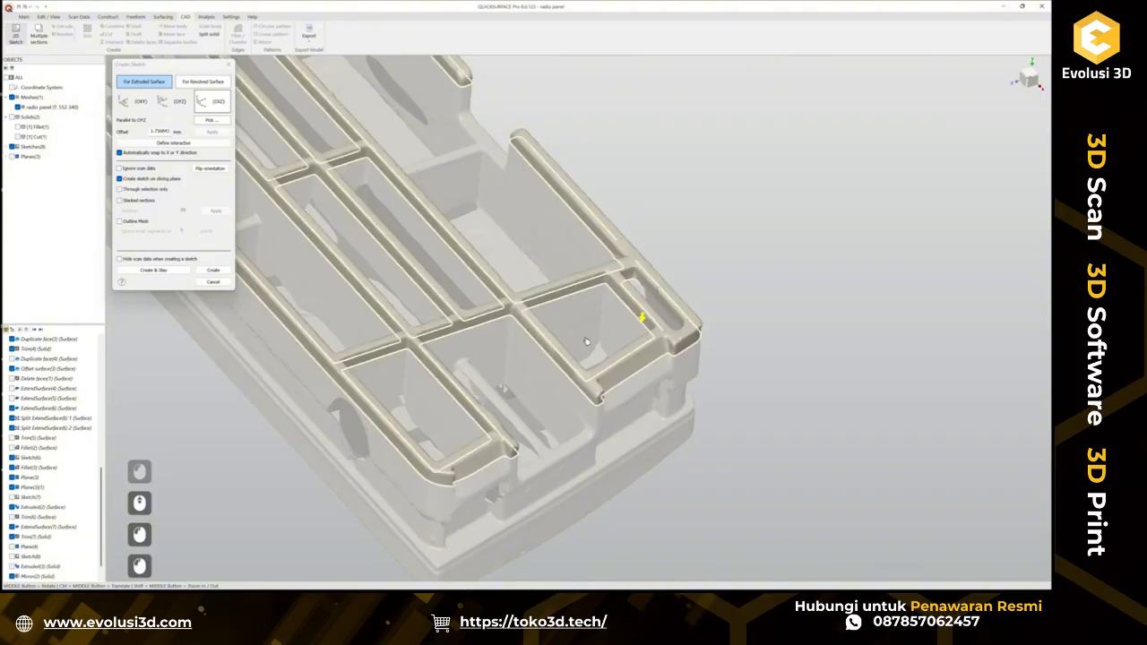
pyautogui.click(212, 270)
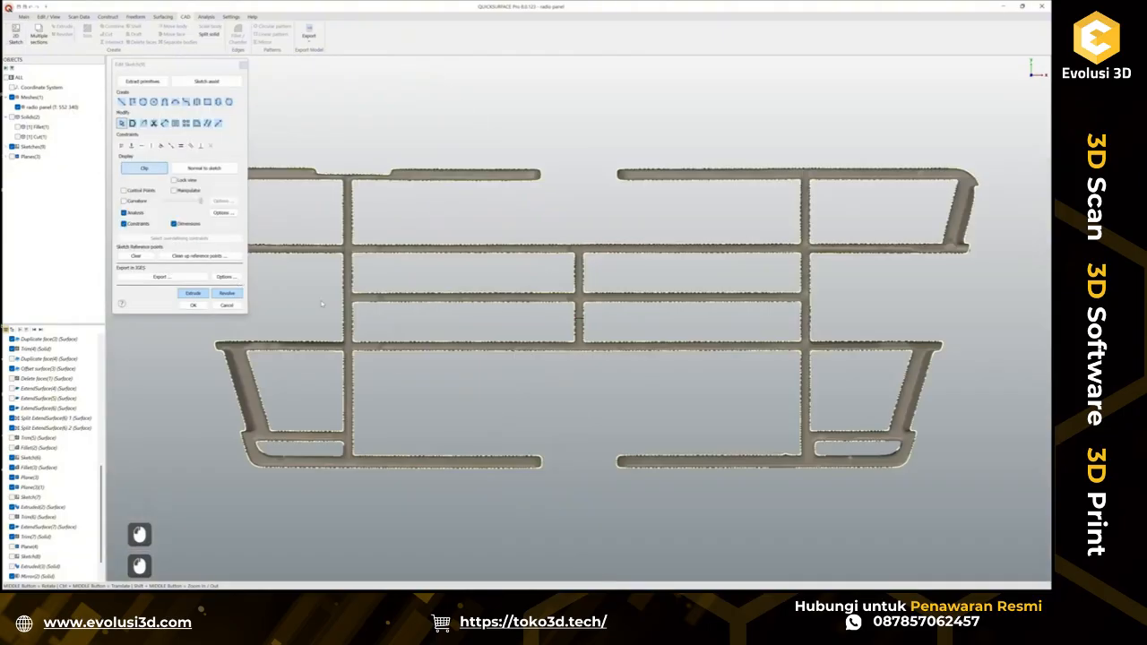
# Fit a straight line to the slanted outer edges of the two end-wall sections on one short end.
pyautogui.keyDown('ctrl'); pyautogui.moveTo(720, 323); pyautogui.dragTo(738, 307, button='middle'); pyautogui.keyUp('ctrl')
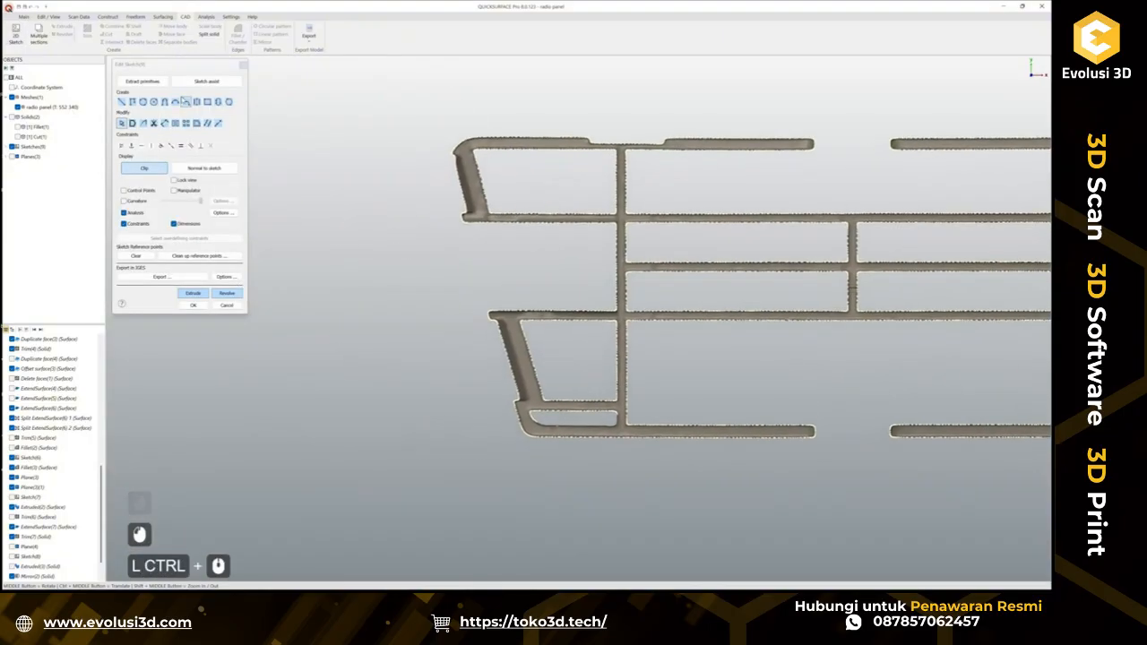
pyautogui.click(122, 101)
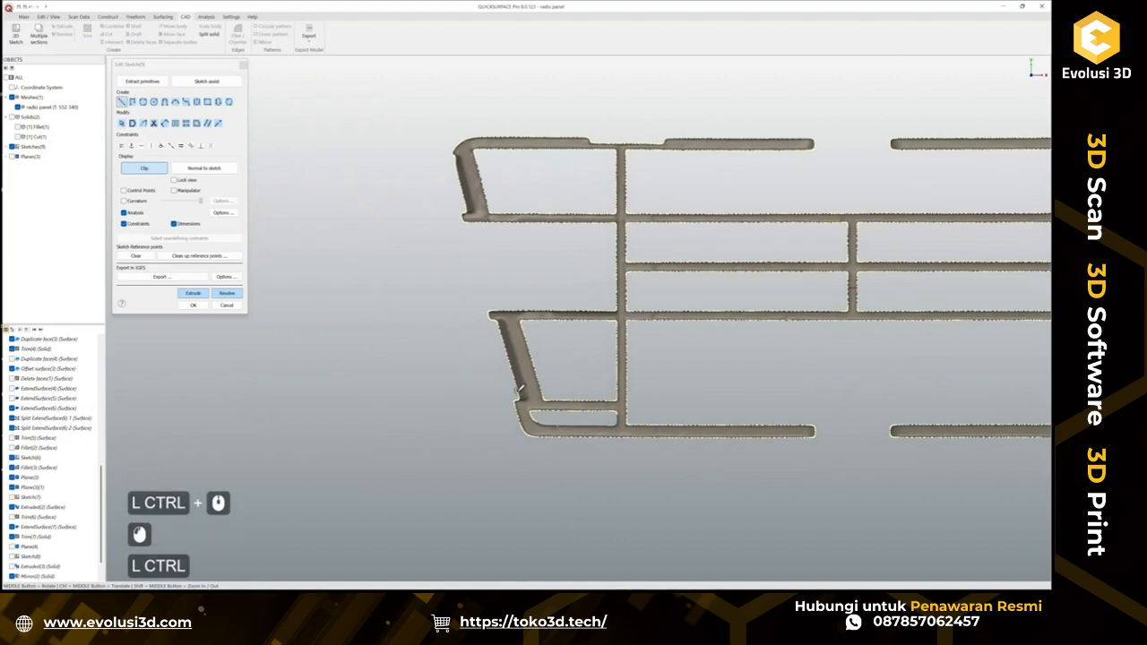
pyautogui.keyDown('ctrl'); pyautogui.click(518, 393); pyautogui.keyUp('ctrl')
pyautogui.keyDown('ctrl'); pyautogui.click(461, 183); pyautogui.keyUp('ctrl')
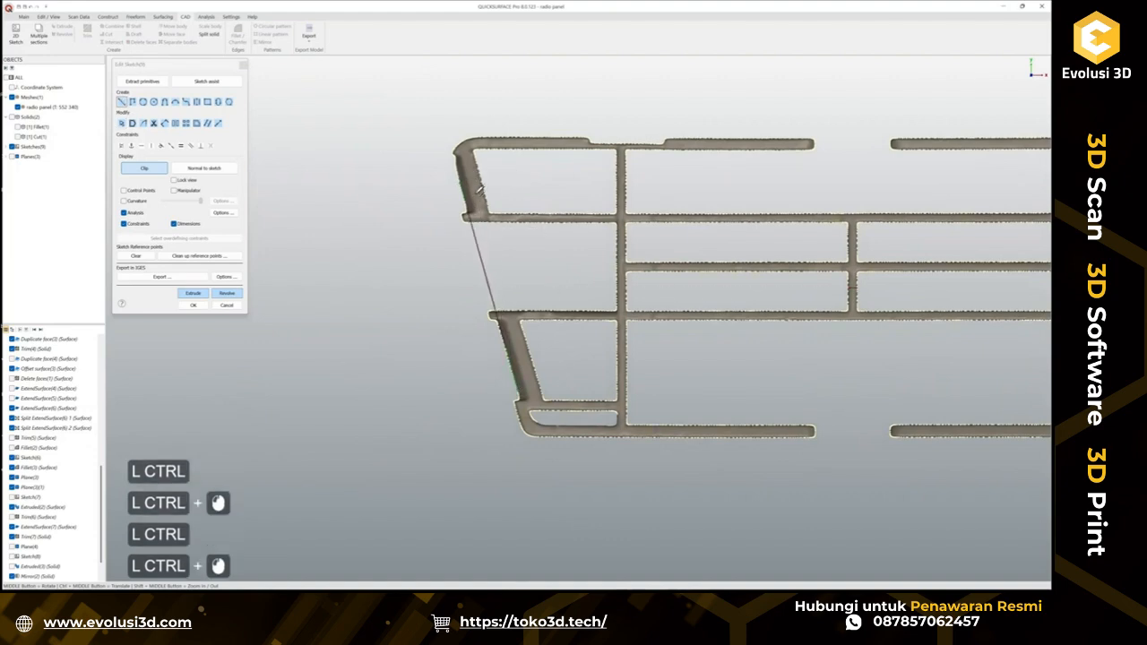
pyautogui.press('Escape')
# Extend the slanted line past both corners of the end wall and finish the sketch for extrusion.
pyautogui.click(450, 135)
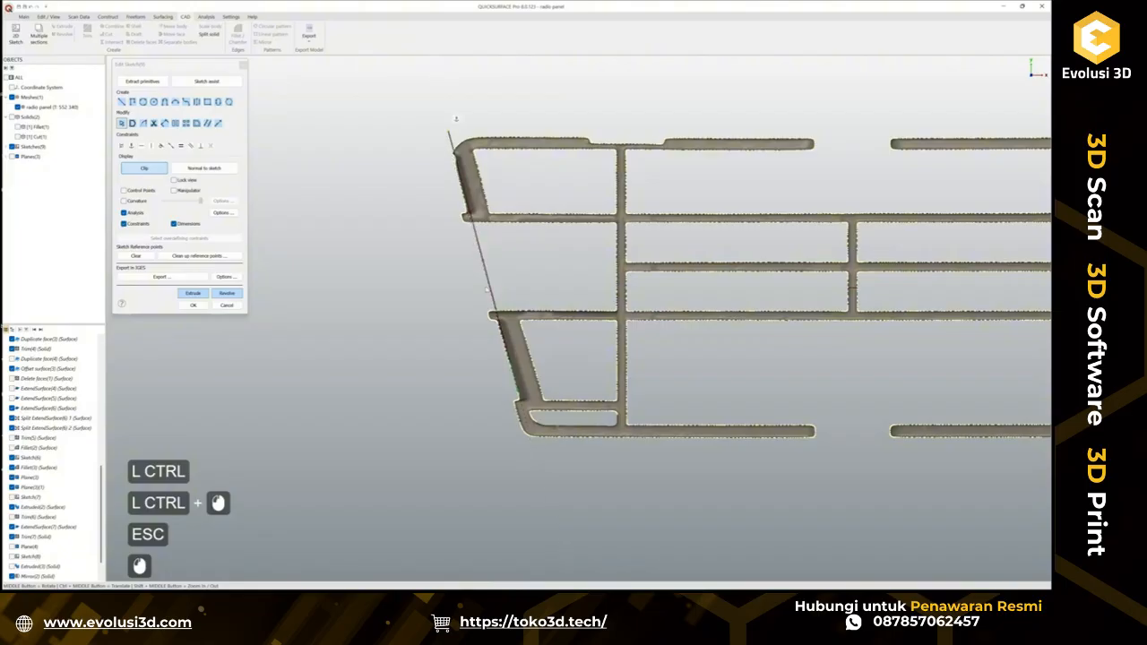
pyautogui.hotkey('ctrl', 'z')
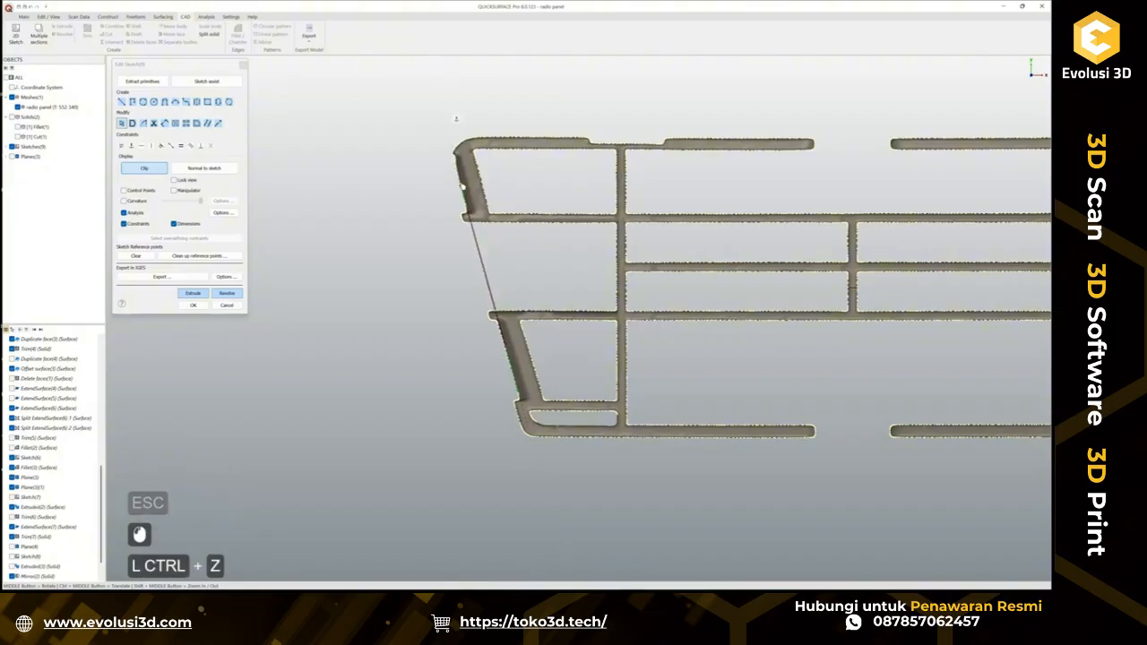
pyautogui.click(462, 185)
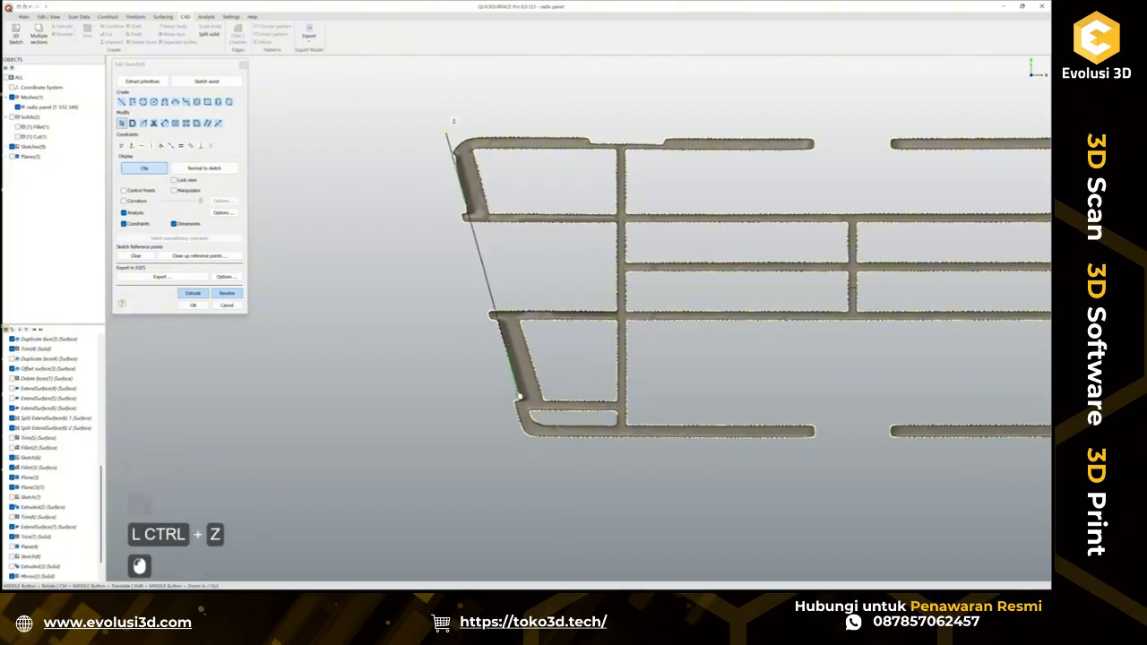
pyautogui.click(192, 304)
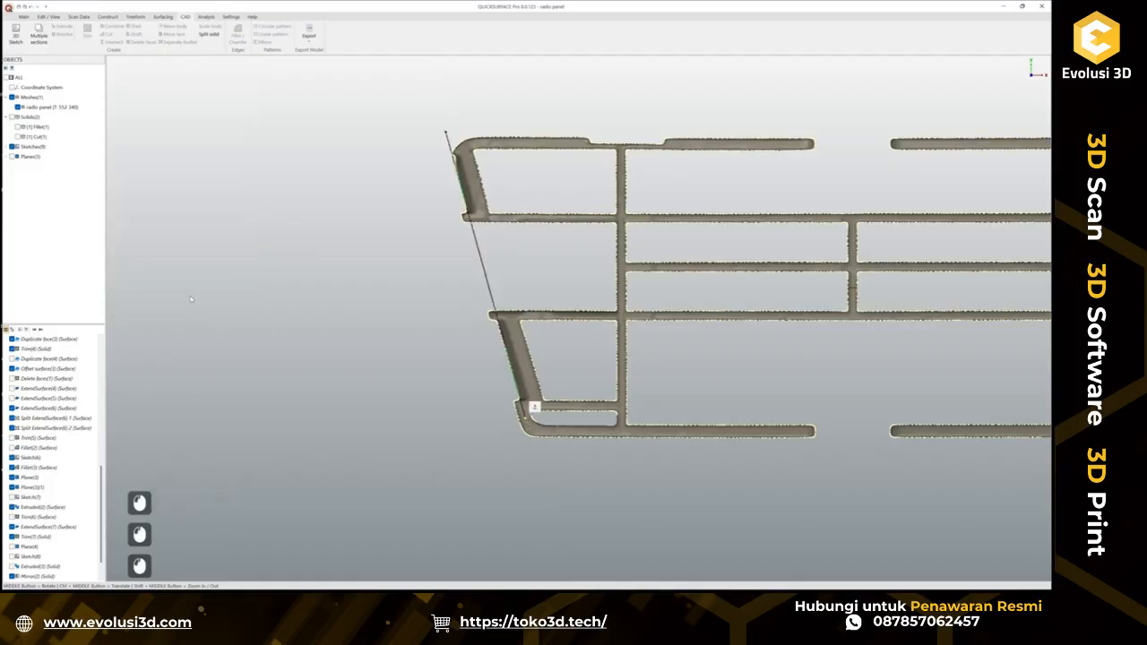
# Set the end-wall extrusion's draft to 30 degrees so the surface follows the scan's sloped tabs.
pyautogui.scroll(-2, 388, 277)
pyautogui.keyDown('ctrl'); pyautogui.moveTo(359, 369); pyautogui.dragTo(485, 381, button='middle'); pyautogui.keyUp('ctrl')
pyautogui.moveTo(485, 381); pyautogui.dragTo(486, 240, button='middle')
pyautogui.scroll(4, 408, 180)
pyautogui.moveTo(408, 180); pyautogui.dragTo(354, 235, button='middle')
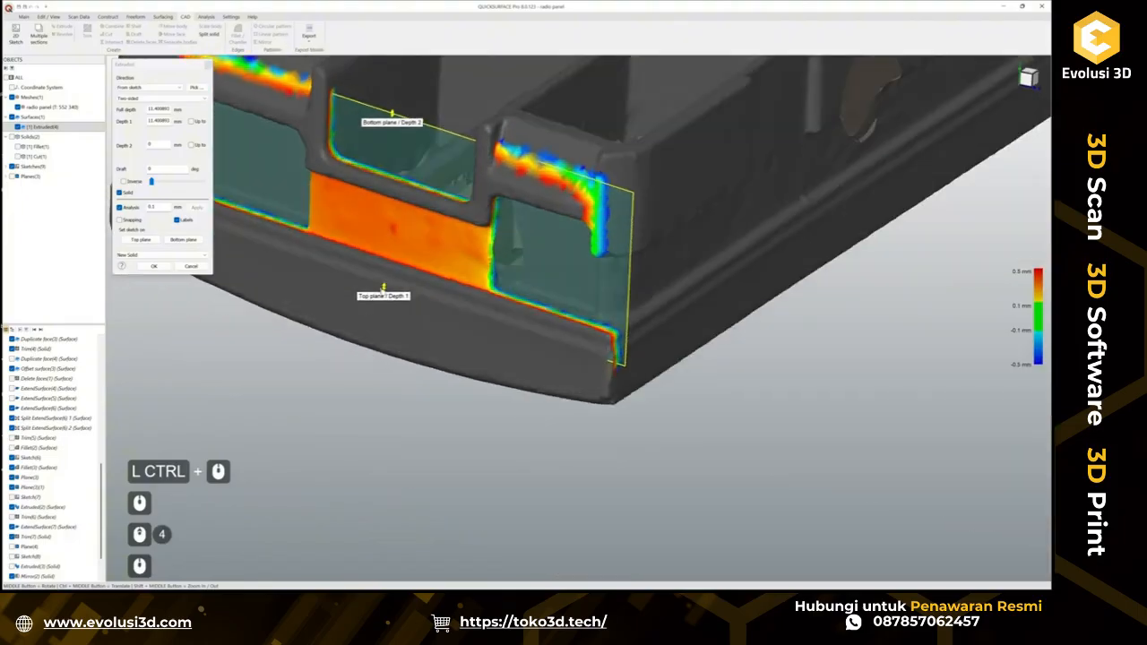
pyautogui.scroll(-1, 341, 215)
pyautogui.keyDown('ctrl'); pyautogui.moveTo(301, 165); pyautogui.dragTo(345, 213, button='middle'); pyautogui.keyUp('ctrl')
pyautogui.scroll(2, 346, 212)
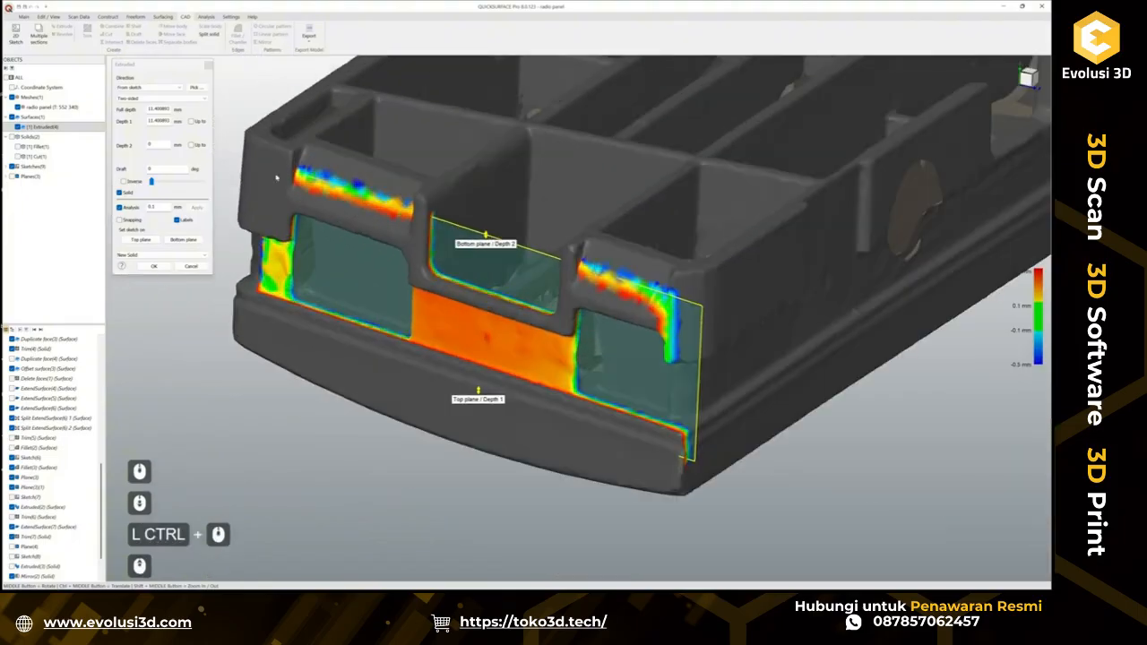
pyautogui.moveTo(153, 182); pyautogui.dragTo(203, 182)
pyautogui.doubleClick(149, 169)
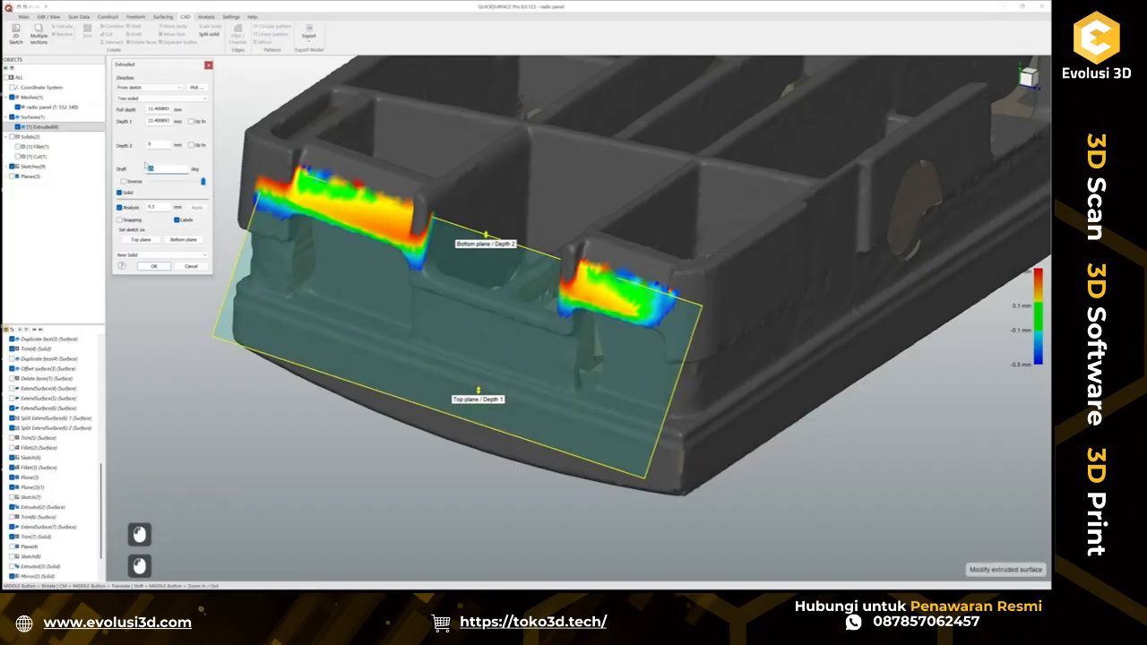
pyautogui.write('30')
pyautogui.press('Return')
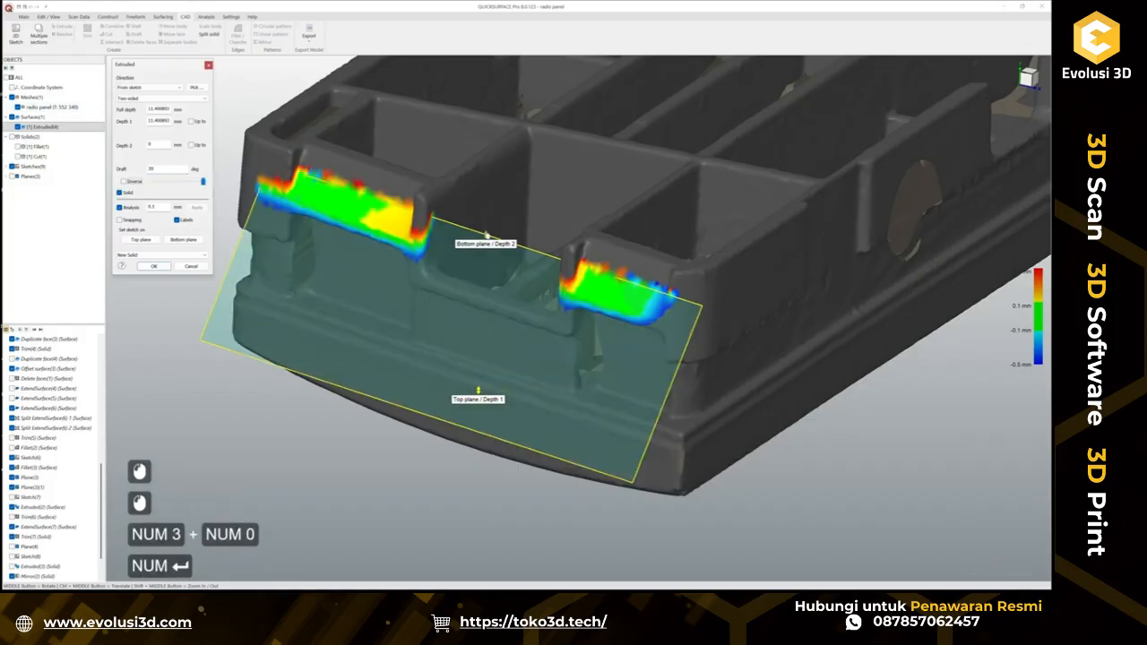
# Extend the extrusion's second depth to about 6.05 mm beyond the upper rib edge and accept the surface.
pyautogui.moveTo(487, 231); pyautogui.dragTo(489, 158)
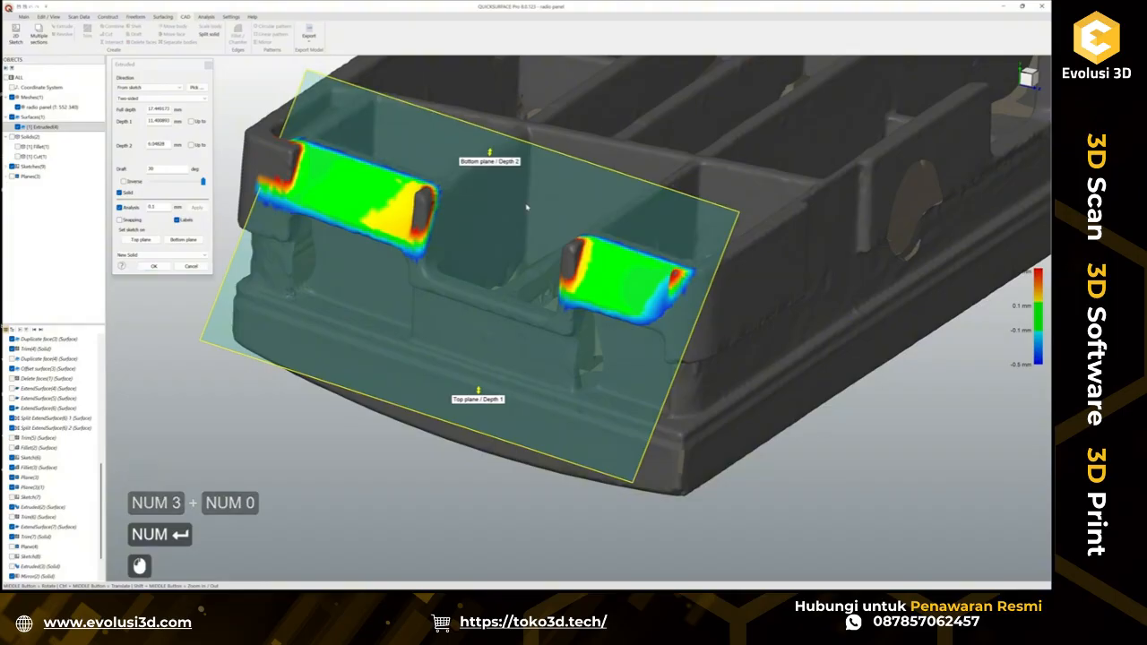
pyautogui.scroll(-3, 527, 207)
pyautogui.moveTo(620, 218); pyautogui.dragTo(533, 415, button='middle')
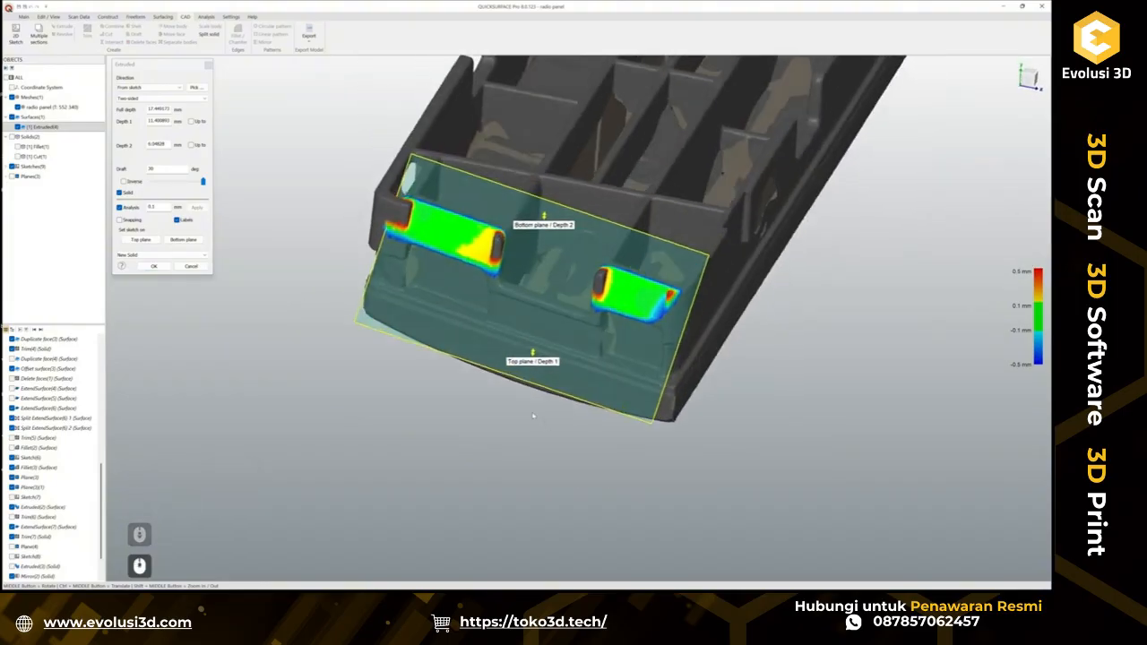
pyautogui.click(159, 272)
# Hide the extruded end surface and examine the scan's sloped tabs and corner on that short end.
pyautogui.scroll(-1, 290, 376)
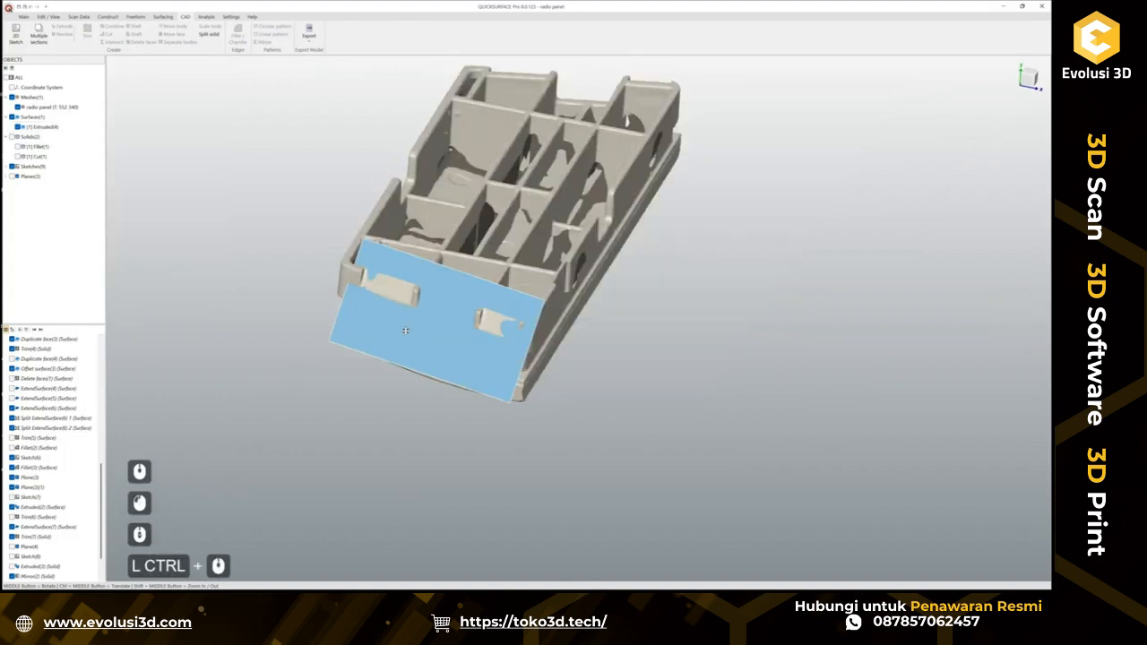
pyautogui.scroll(2, 370, 345)
pyautogui.keyDown('ctrl'); pyautogui.moveTo(403, 327); pyautogui.dragTo(441, 378, button='middle'); pyautogui.keyUp('ctrl')
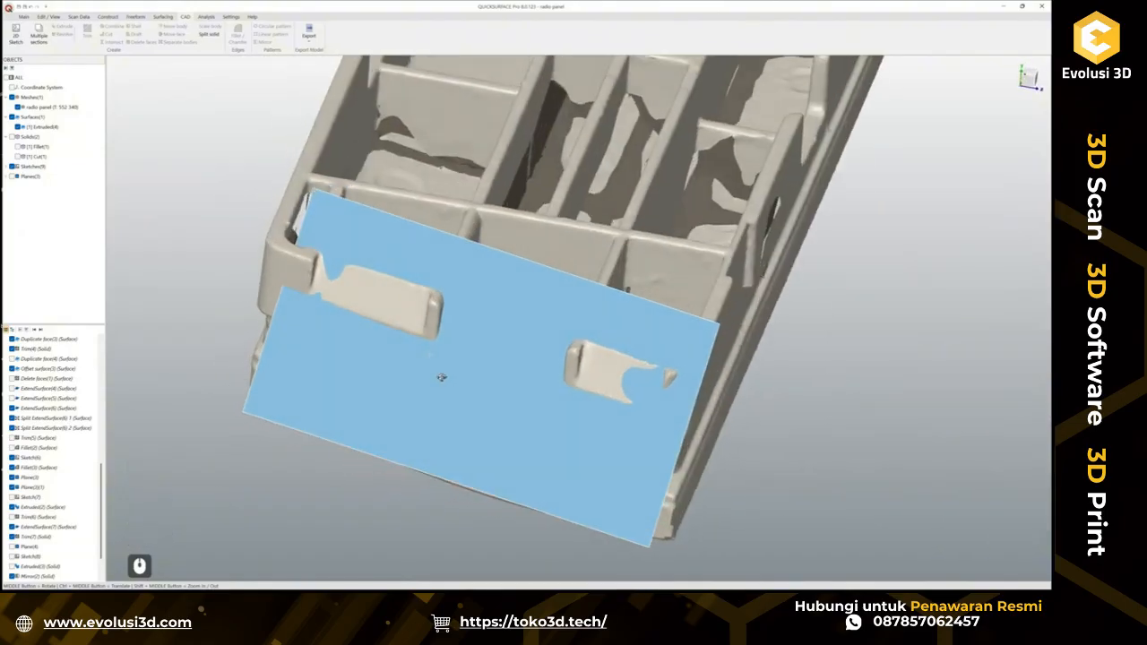
pyautogui.click(488, 411)
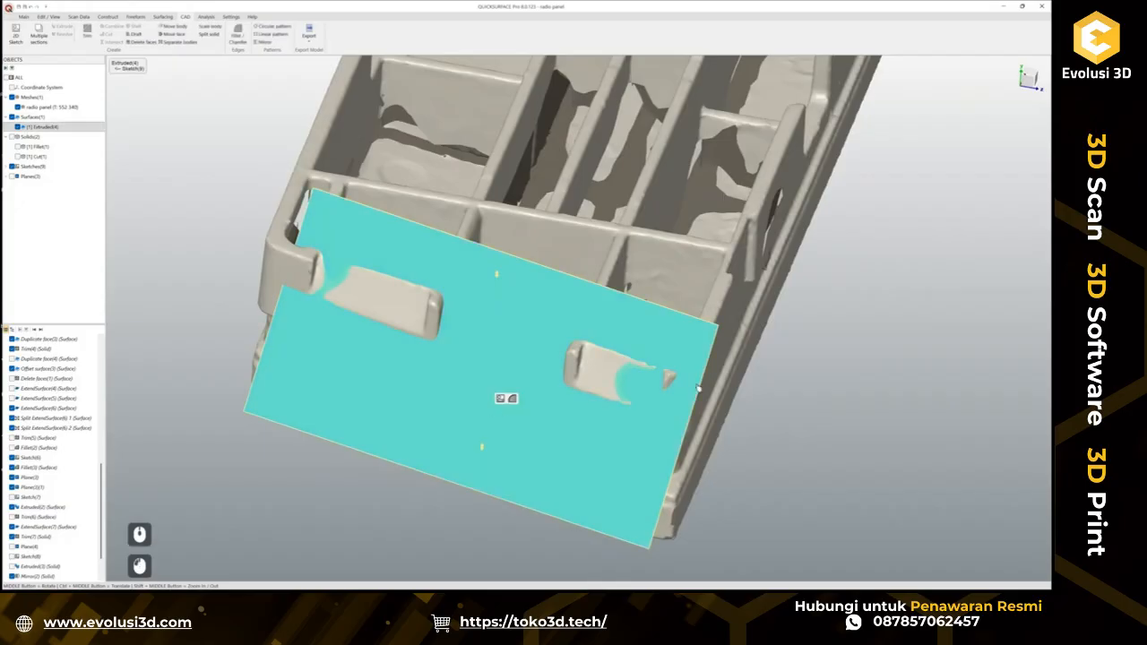
pyautogui.rightClick(477, 338)
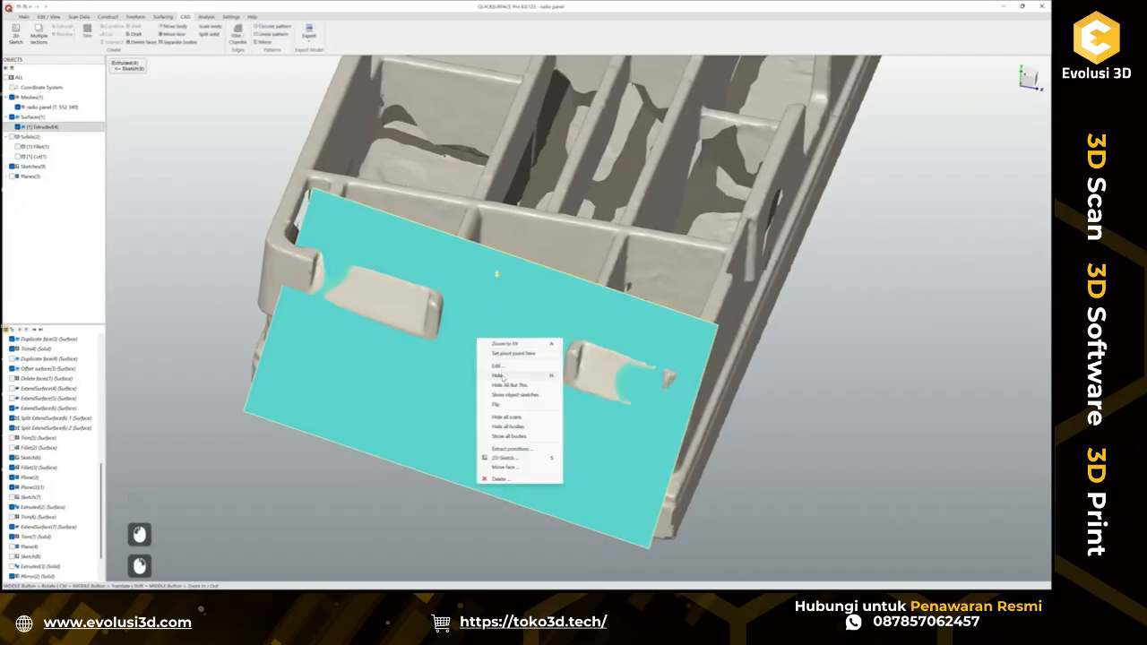
pyautogui.click(501, 376)
pyautogui.scroll(3, 624, 383)
pyautogui.moveTo(658, 389); pyautogui.dragTo(756, 184, button='middle')
pyautogui.moveTo(610, 439); pyautogui.dragTo(639, 528, button='middle')
pyautogui.moveTo(642, 388); pyautogui.dragTo(667, 520, button='middle')
pyautogui.moveTo(627, 334); pyautogui.dragTo(708, 431, button='middle')
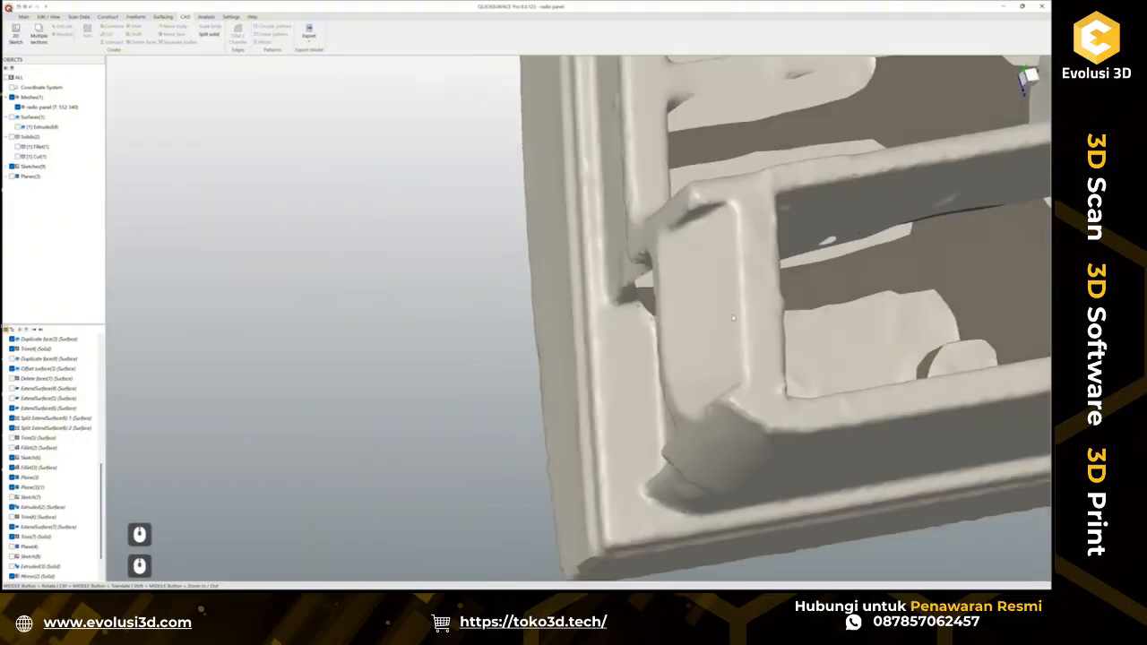
# Reopen the end-wall sketch and shorten the slanted line at the upper corner of the end wall.
pyautogui.moveTo(699, 359); pyautogui.dragTo(621, 375, button='middle')
pyautogui.scroll(-6, 88, 482)
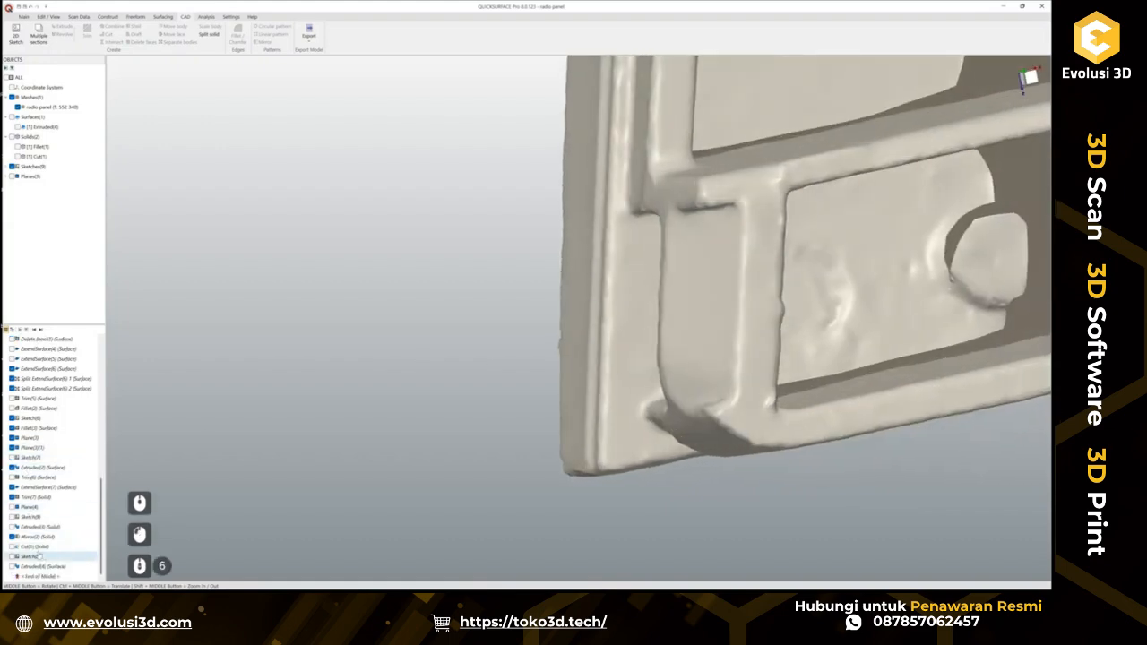
pyautogui.click(30, 556)
pyautogui.rightClick(32, 556)
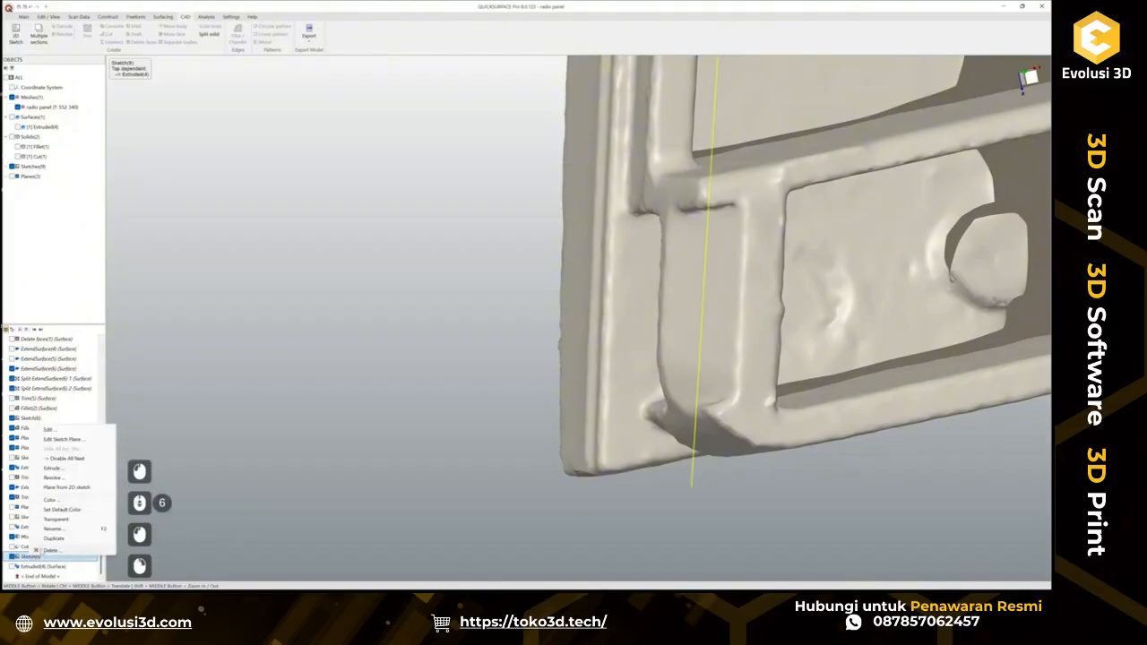
pyautogui.click(49, 430)
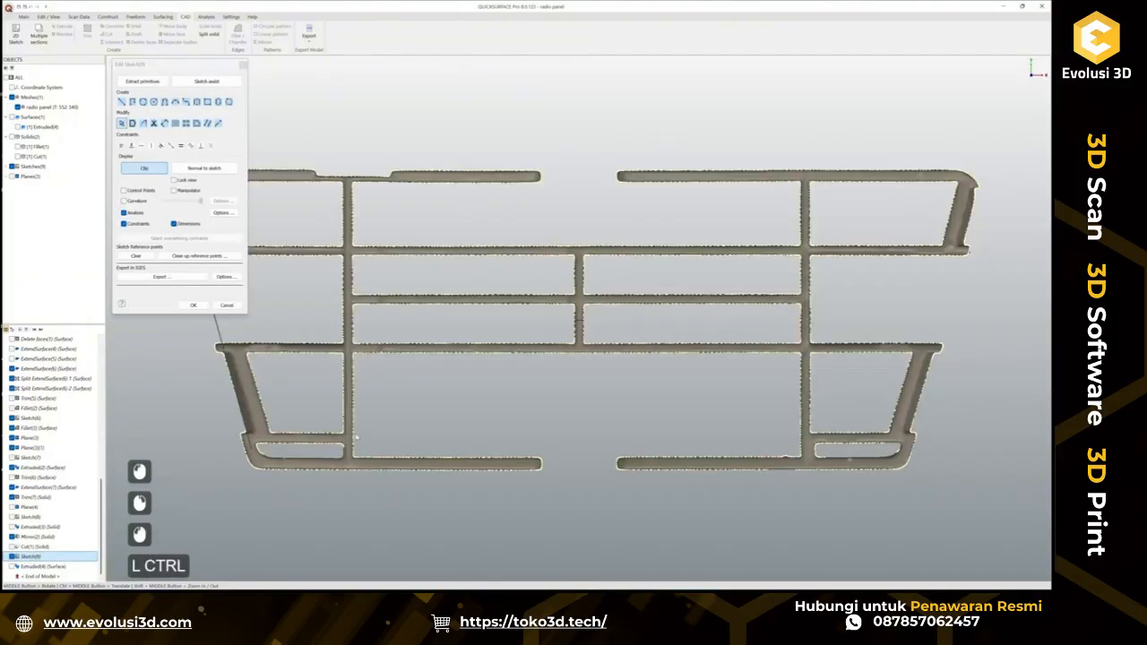
pyautogui.keyDown('ctrl'); pyautogui.moveTo(701, 361); pyautogui.dragTo(896, 314, button='middle'); pyautogui.keyUp('ctrl')
pyautogui.keyDown('ctrl'); pyautogui.moveTo(451, 168); pyautogui.dragTo(543, 358, button='middle'); pyautogui.keyUp('ctrl')
pyautogui.scroll(3, 464, 328)
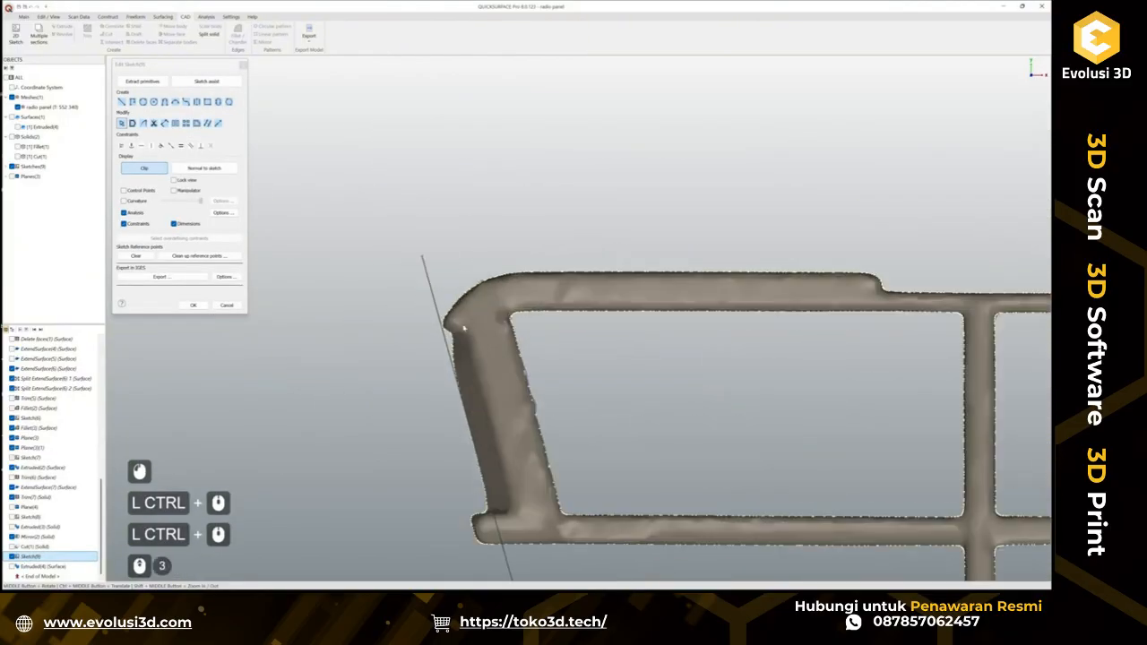
pyautogui.click(422, 259)
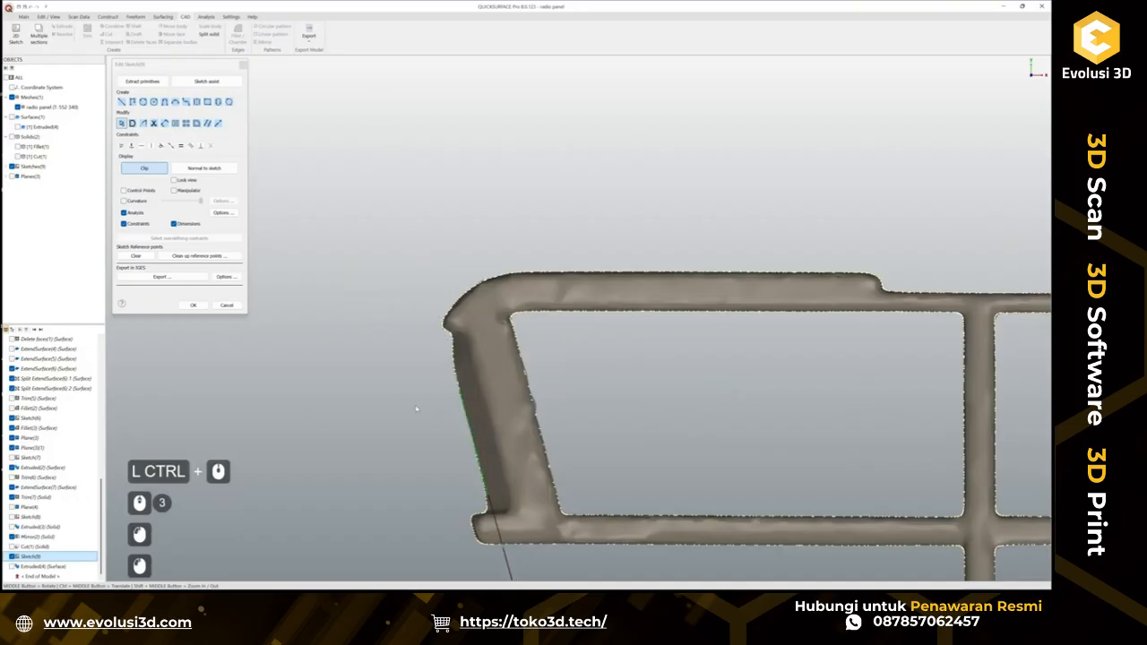
# Fit a tangent arc to the end wall's curved upper corner, continue it upward with a straight line, and accept the sketch.
pyautogui.scroll(2, 464, 364)
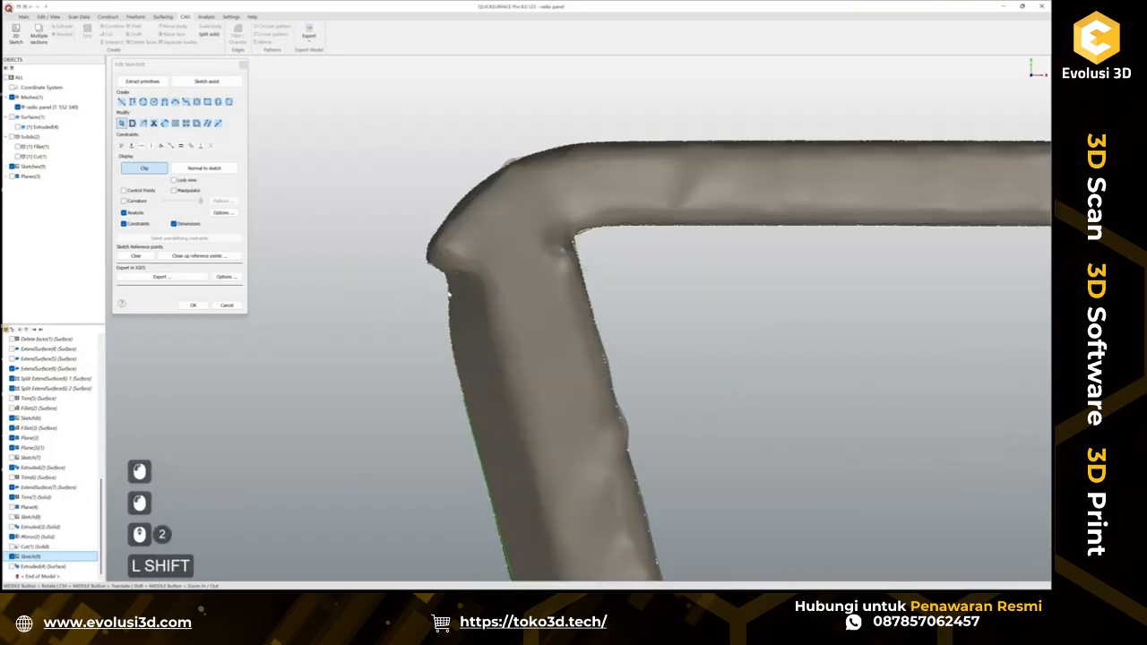
pyautogui.keyDown('shift'); pyautogui.click(463, 319); pyautogui.keyUp('shift')
pyautogui.moveTo(456, 316)
pyautogui.keyDown('ctrl'); pyautogui.mouseDown()
pyautogui.moveTo(535, 413)
pyautogui.moveTo(511, 367)
pyautogui.mouseUp(); pyautogui.keyUp('ctrl')
pyautogui.keyDown('ctrl'); pyautogui.click(433, 399); pyautogui.keyUp('ctrl')
pyautogui.click(373, 298)
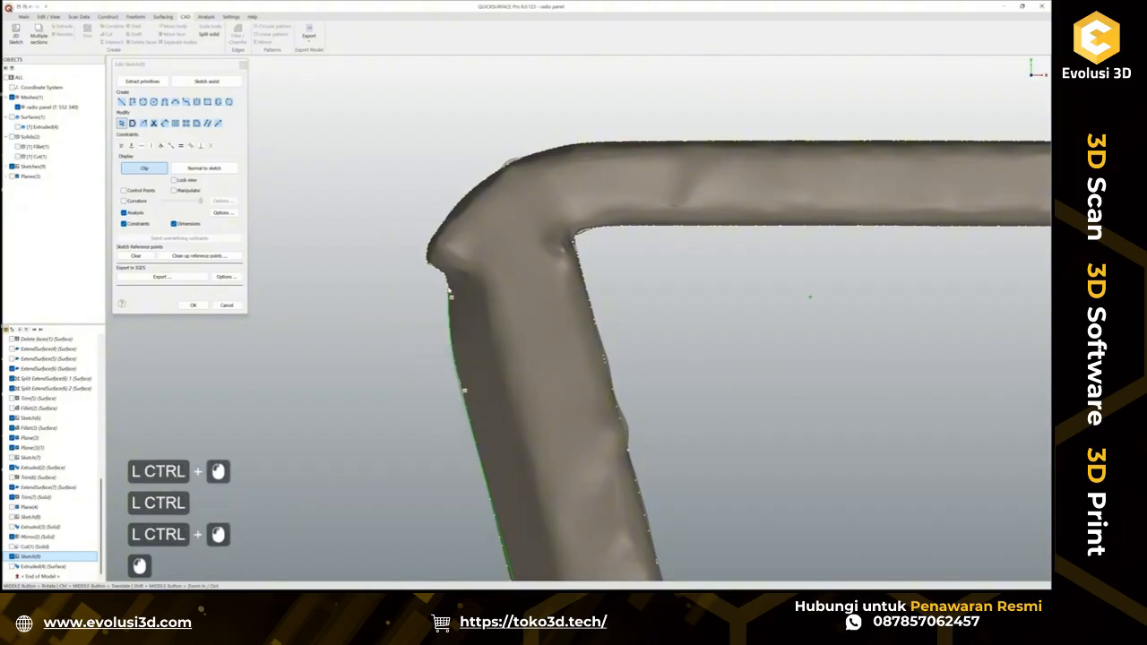
pyautogui.click(454, 255)
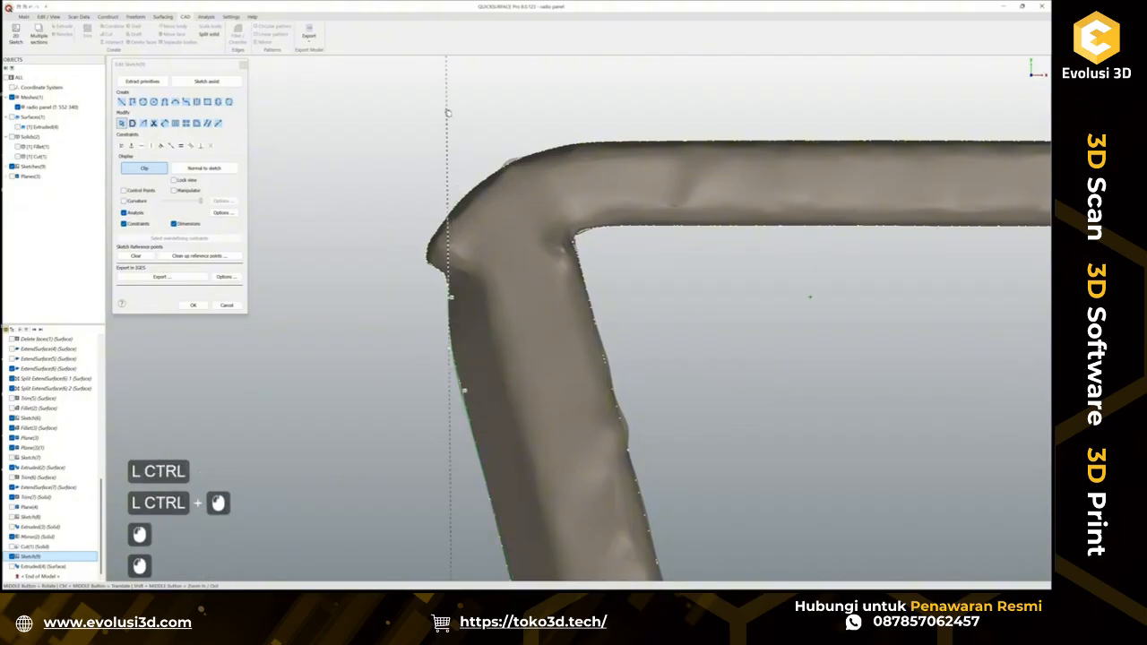
pyautogui.click(447, 110)
pyautogui.click(194, 305)
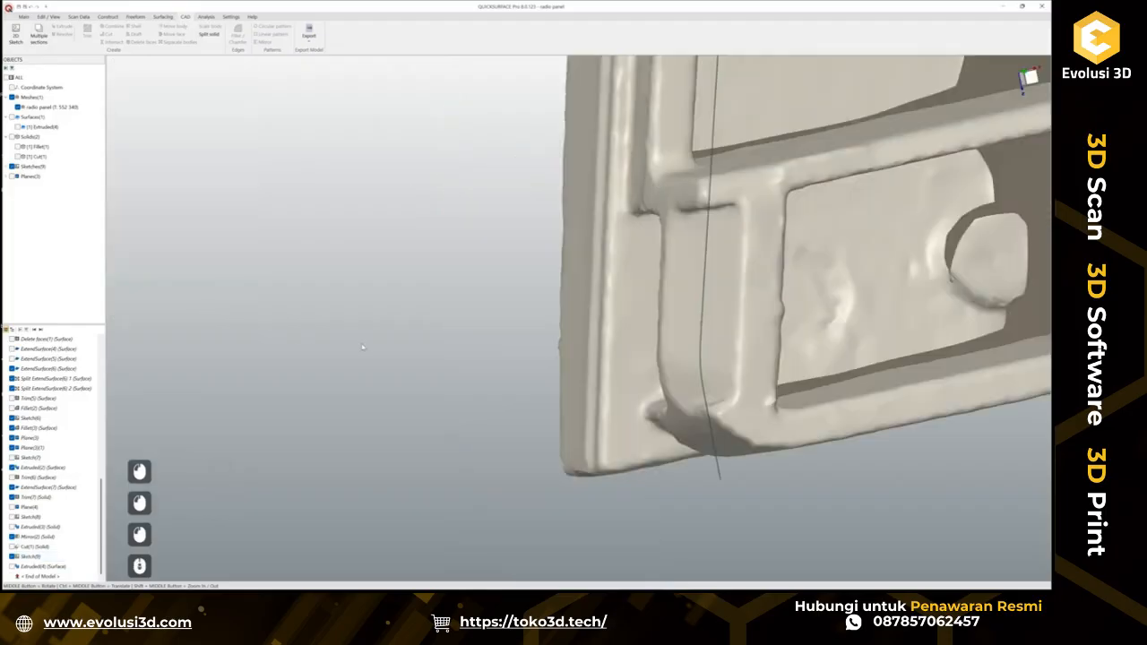
# Show the rebuilt end-wall extrusion and check its deviation from the scan's sloped tab without changing its parameters.
pyautogui.scroll(-4, 37, 542)
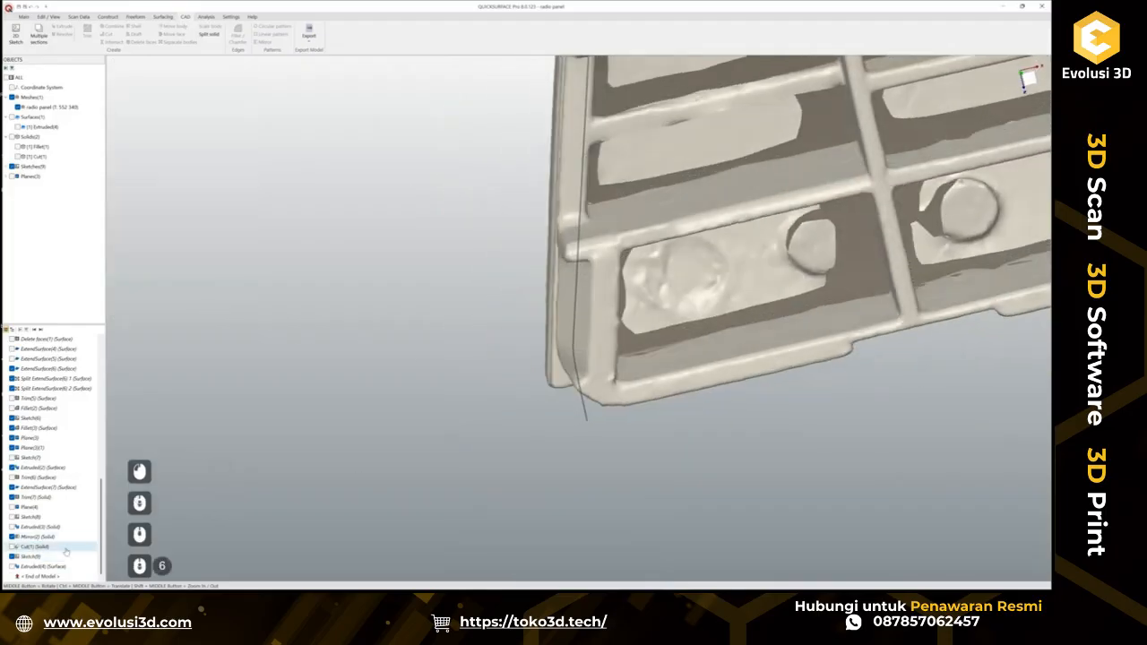
pyautogui.click(12, 566)
pyautogui.scroll(-2, 529, 331)
pyautogui.scroll(2, 555, 337)
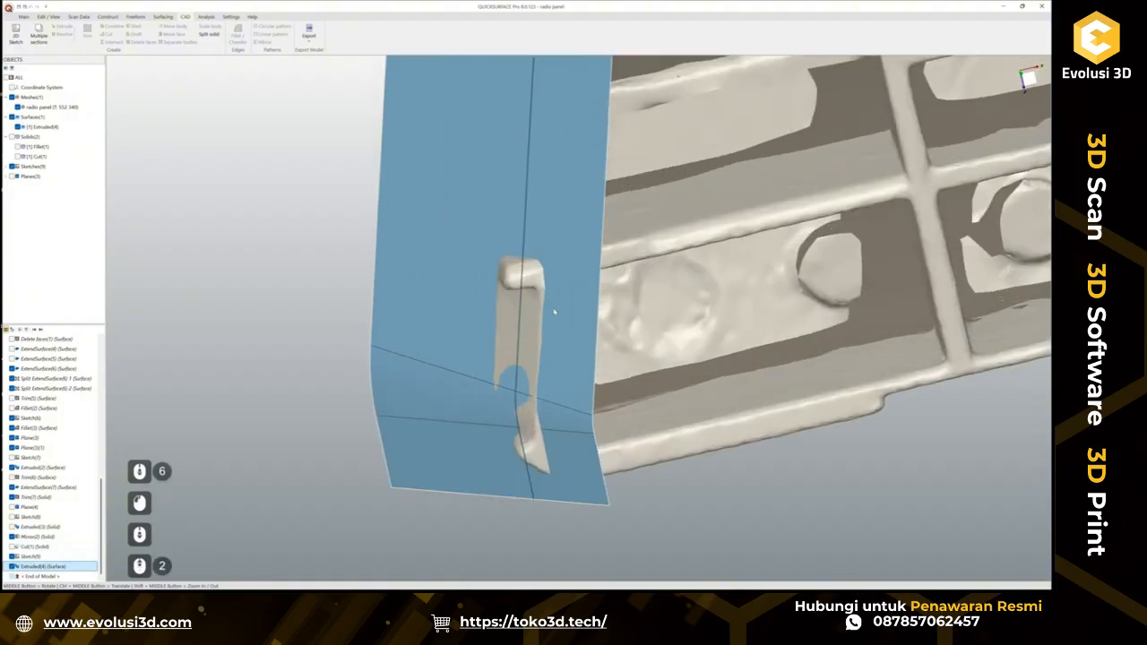
pyautogui.doubleClick(36, 566)
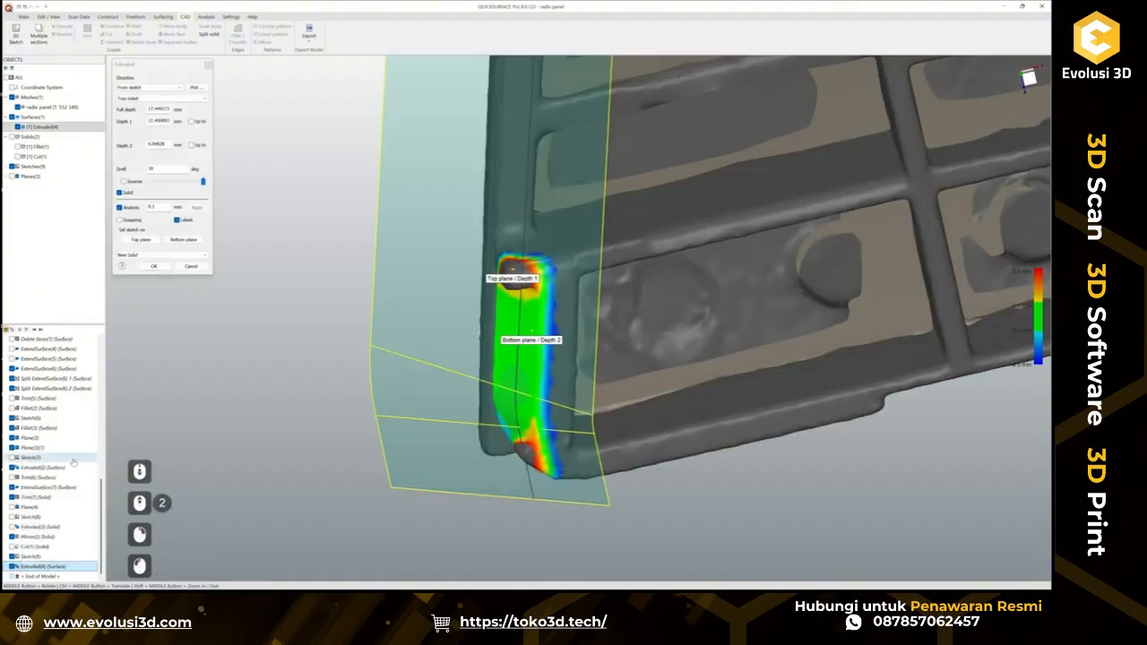
pyautogui.moveTo(534, 430); pyautogui.dragTo(619, 275, button='middle')
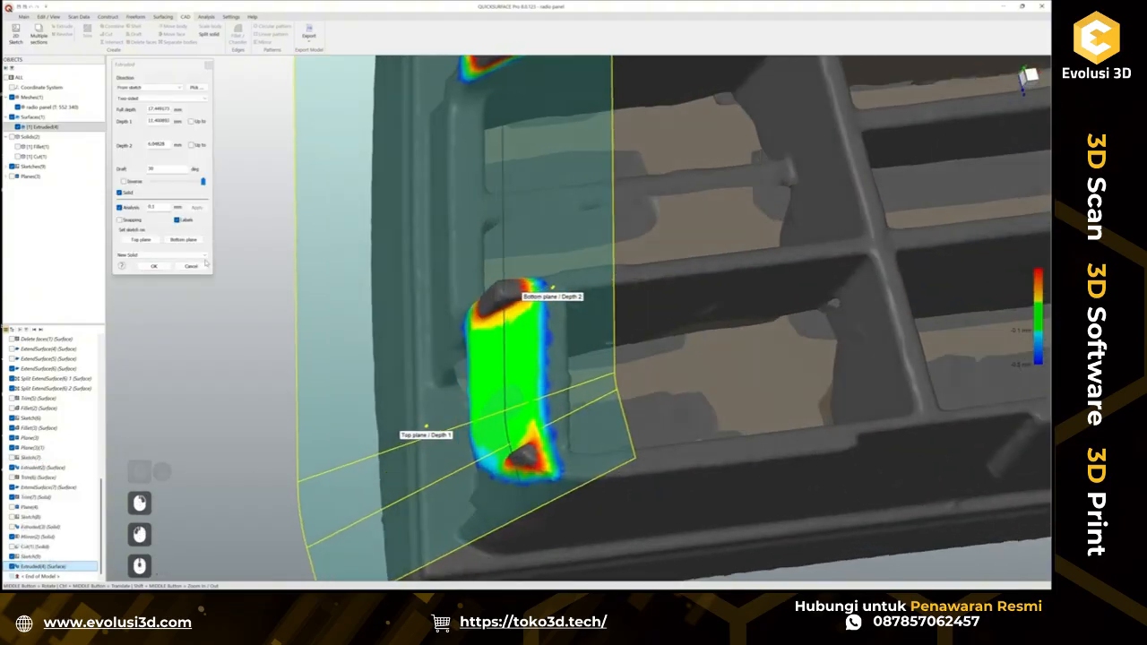
pyautogui.click(191, 266)
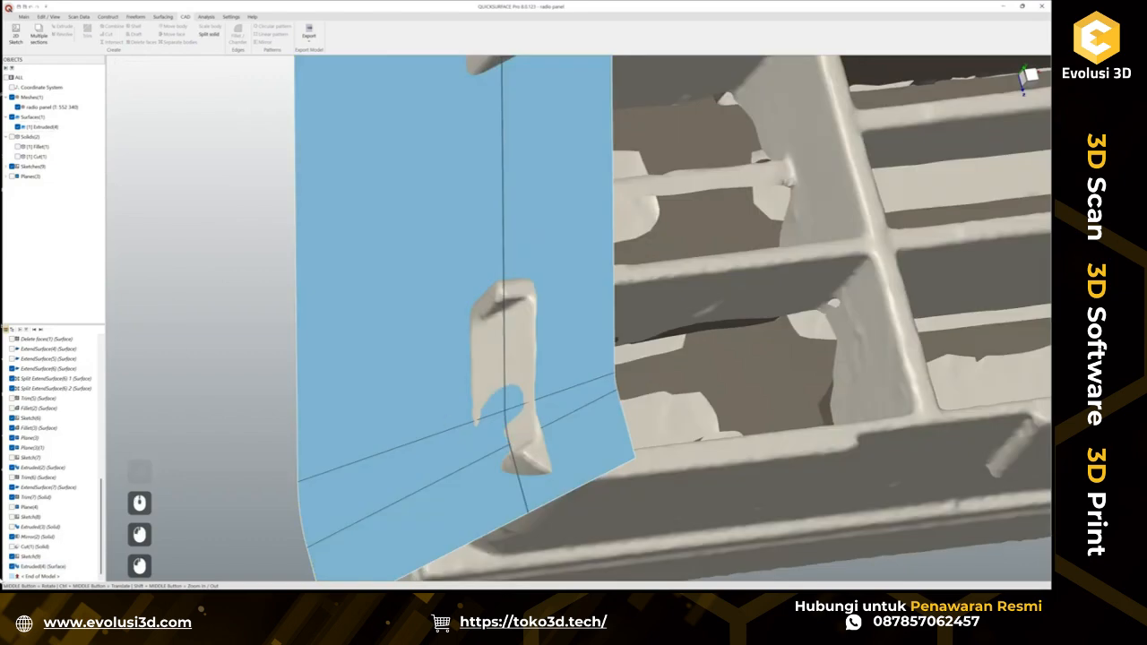
# Compare the extruded end surface with both sloped tabs on the short end and hide the surface.
pyautogui.scroll(-4, 285, 370)
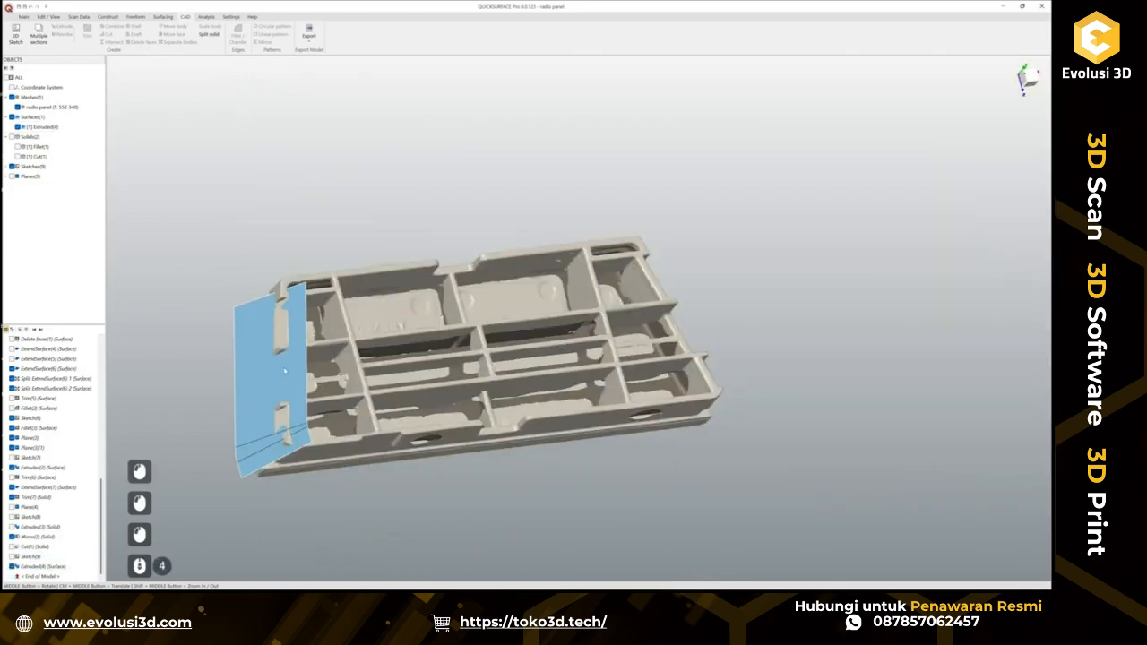
pyautogui.scroll(1, 278, 368)
pyautogui.scroll(4, 272, 289)
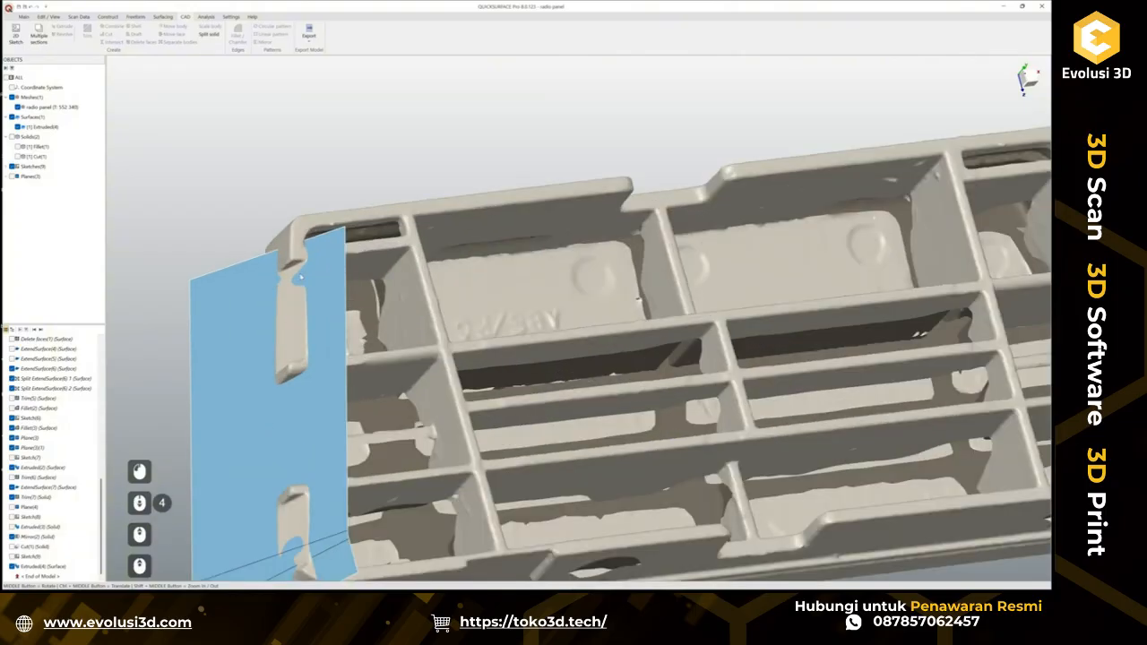
pyautogui.scroll(-4, 330, 316)
pyautogui.scroll(4, 287, 387)
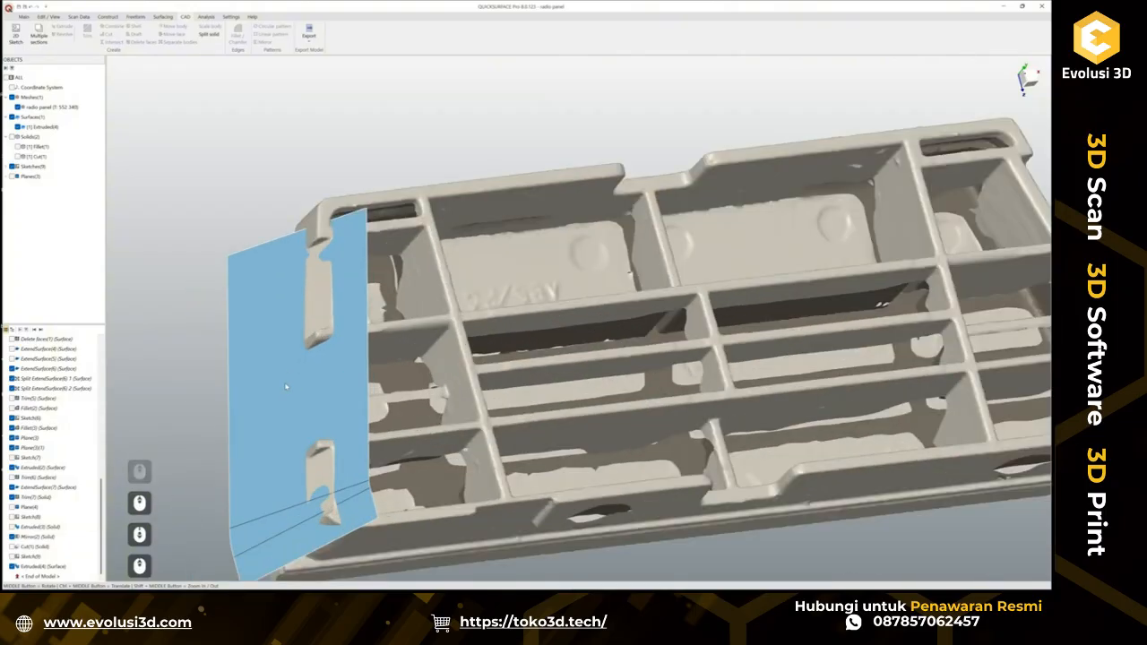
pyautogui.click(287, 388)
pyautogui.rightClick(287, 387)
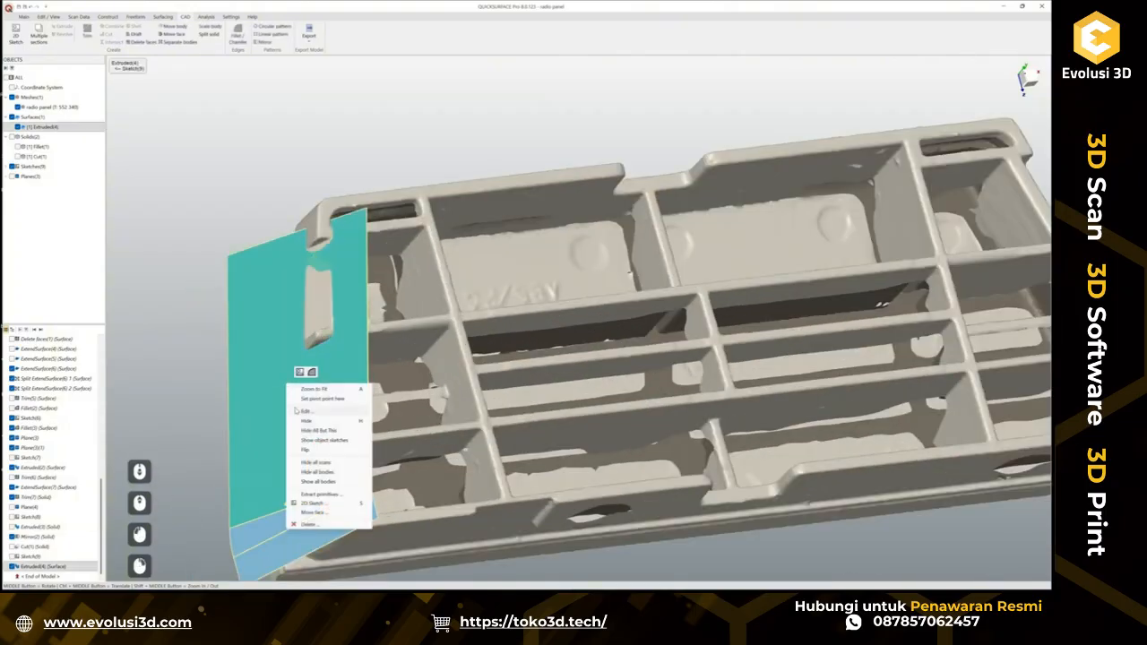
pyautogui.click(309, 420)
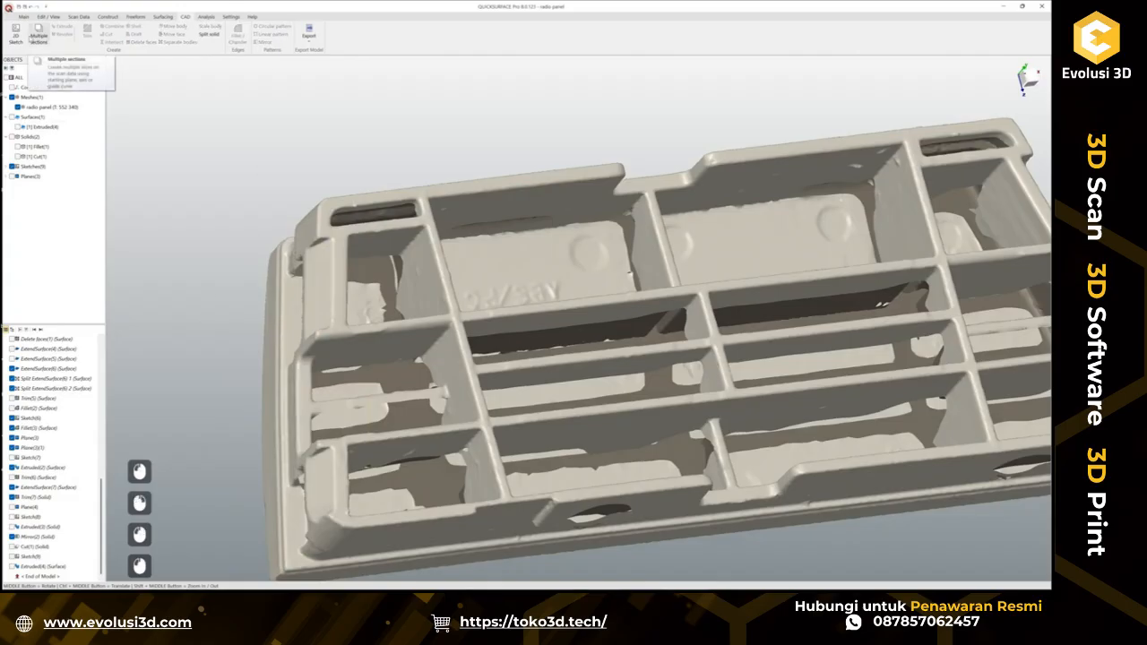
# Create a sketch on a plane parallel to OXZ, offset about 0.74 mm so it slices through the panel's ribs.
pyautogui.click(17, 36)
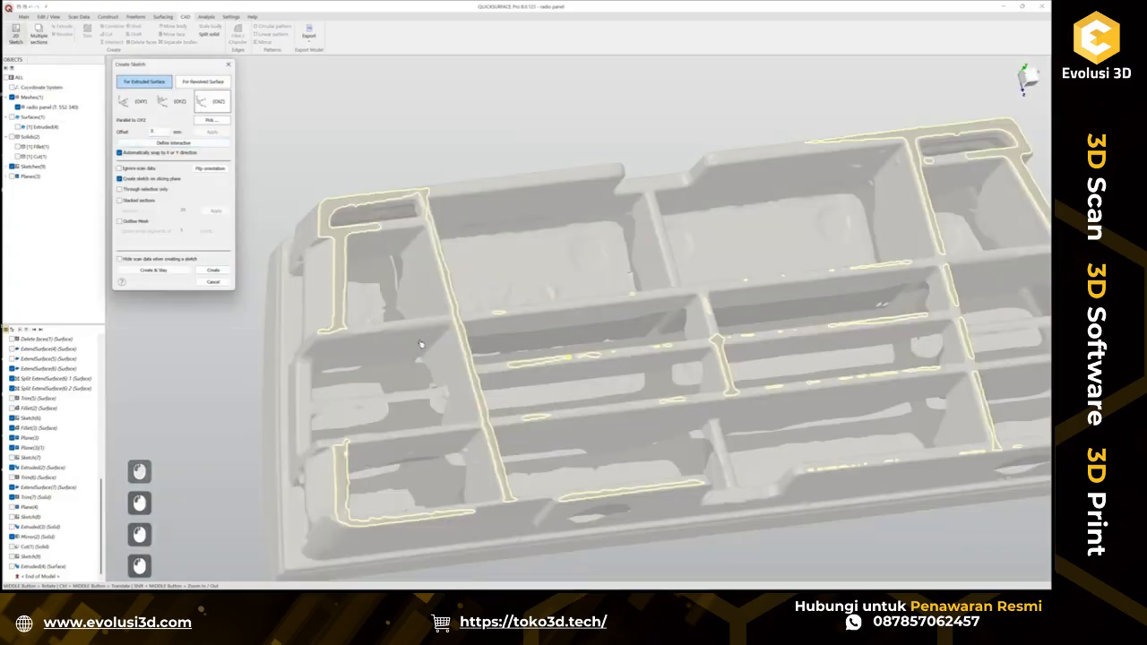
pyautogui.moveTo(420, 345); pyautogui.dragTo(418, 346)
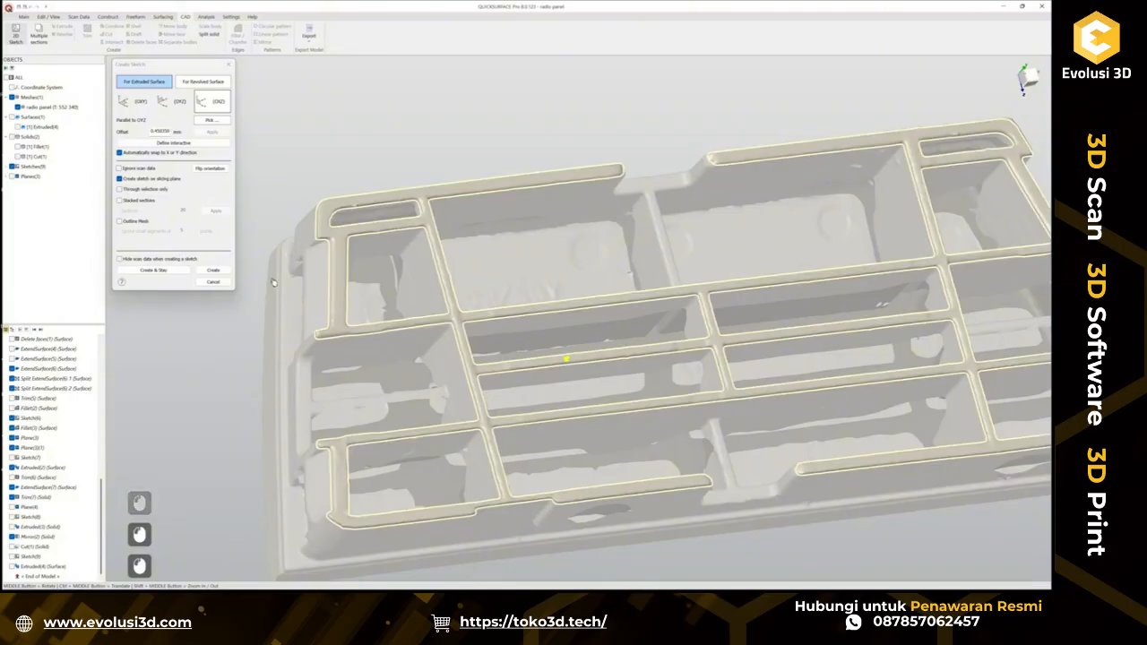
pyautogui.scroll(5, 328, 518)
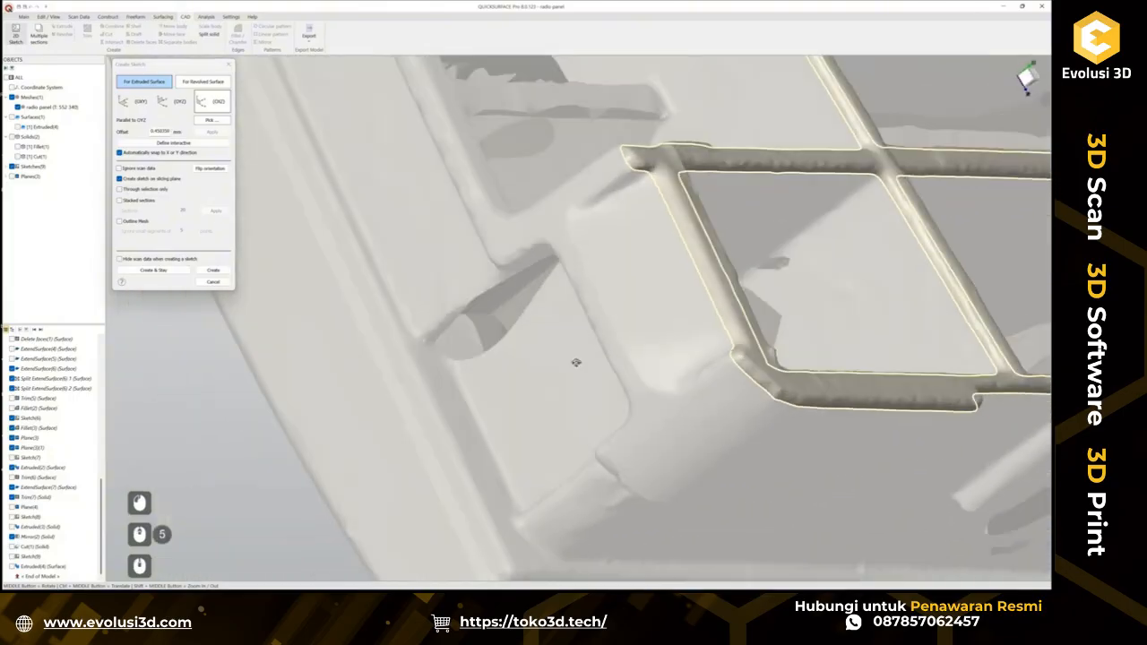
pyautogui.moveTo(739, 201)
pyautogui.mouseDown()
pyautogui.moveTo(736, 213)
pyautogui.moveTo(722, 206)
pyautogui.mouseUp()
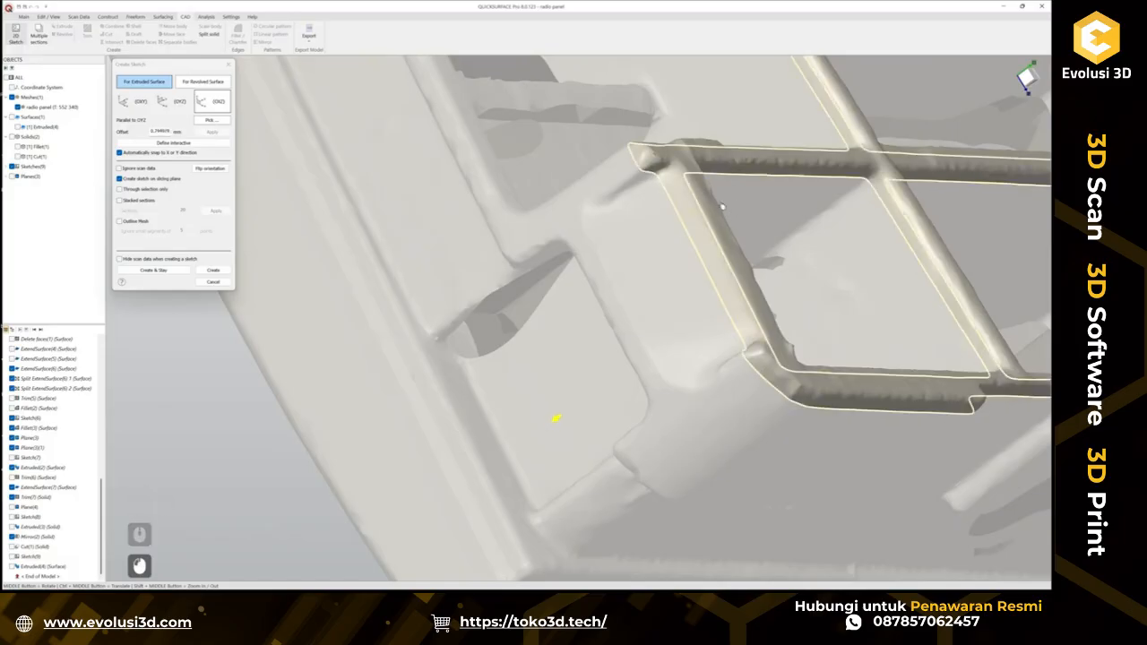
pyautogui.scroll(-2, 638, 188)
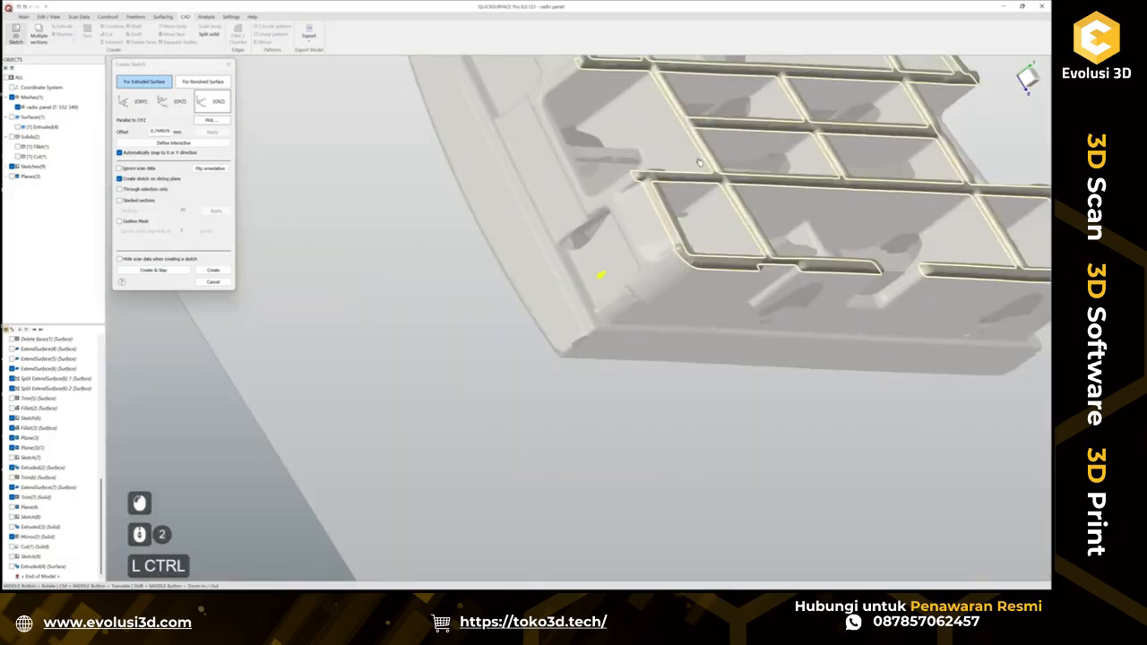
pyautogui.keyDown('ctrl'); pyautogui.moveTo(686, 163); pyautogui.dragTo(541, 356, button='middle'); pyautogui.keyUp('ctrl')
pyautogui.click(213, 271)
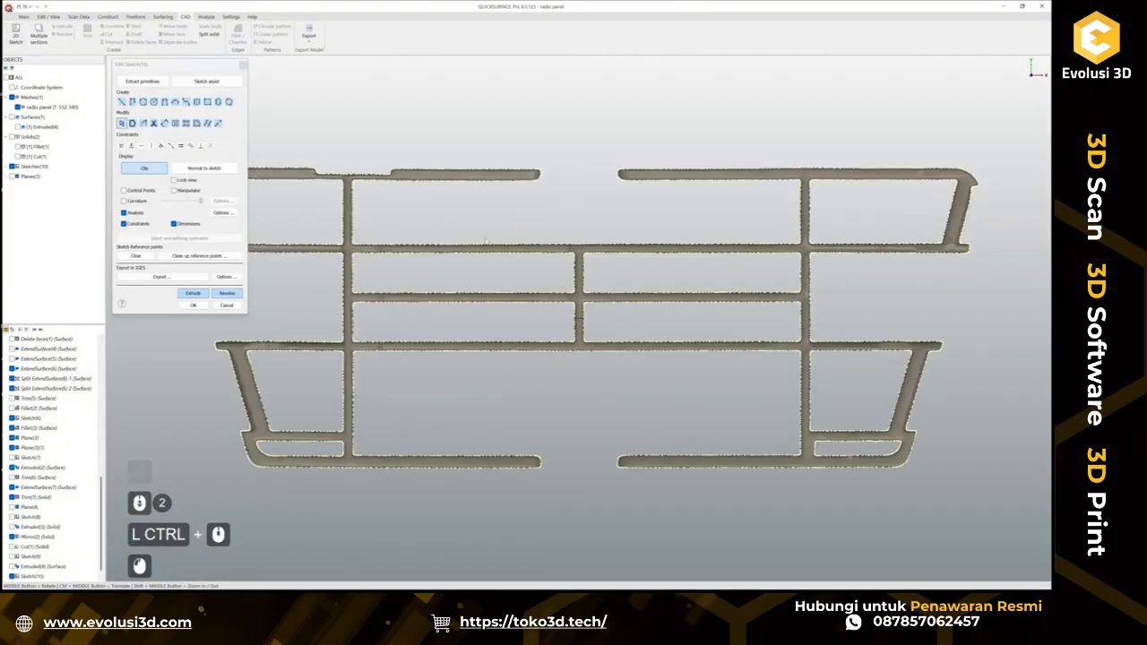
# Fit lines to the upper and lower inner edges of the lower end pocket and extend both outward past the end wall.
pyautogui.keyDown('ctrl'); pyautogui.moveTo(499, 276); pyautogui.dragTo(736, 250, button='middle'); pyautogui.keyUp('ctrl')
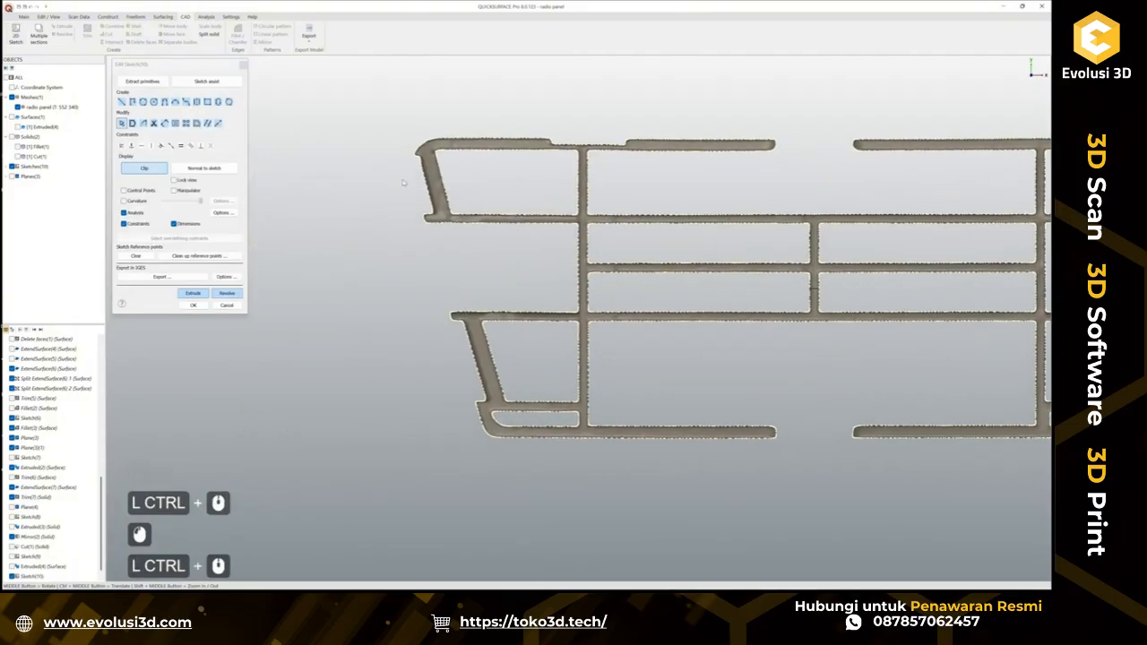
pyautogui.scroll(3, 404, 183)
pyautogui.scroll(-3, 450, 312)
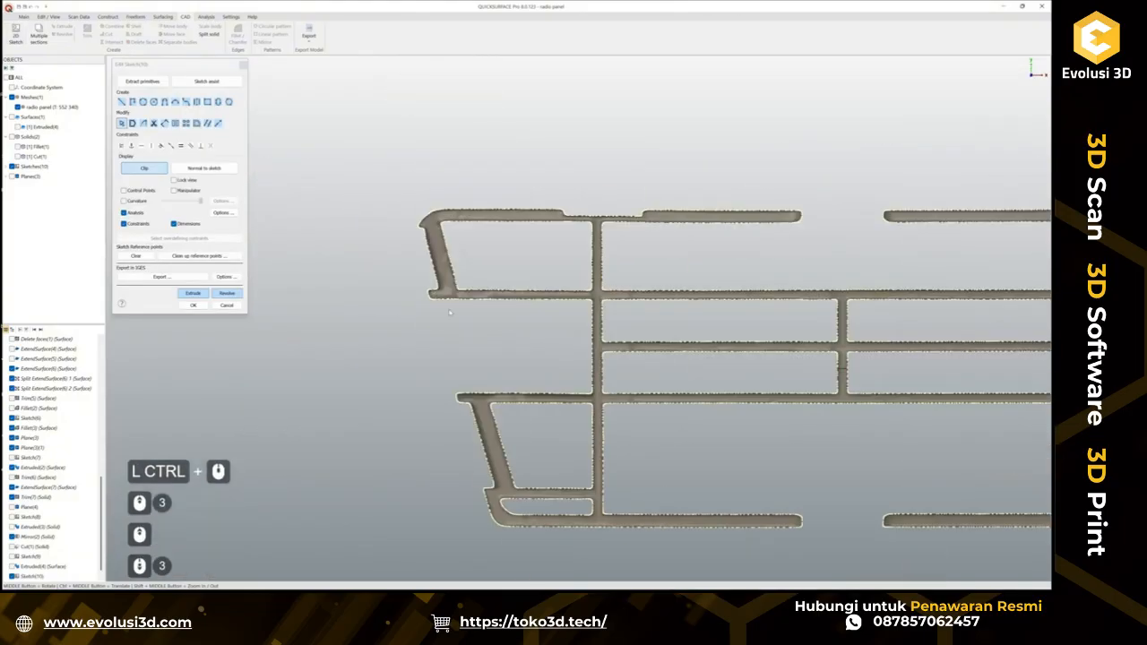
pyautogui.keyDown('ctrl'); pyautogui.moveTo(450, 312); pyautogui.dragTo(473, 248, button='middle'); pyautogui.keyUp('ctrl')
pyautogui.scroll(2, 536, 432)
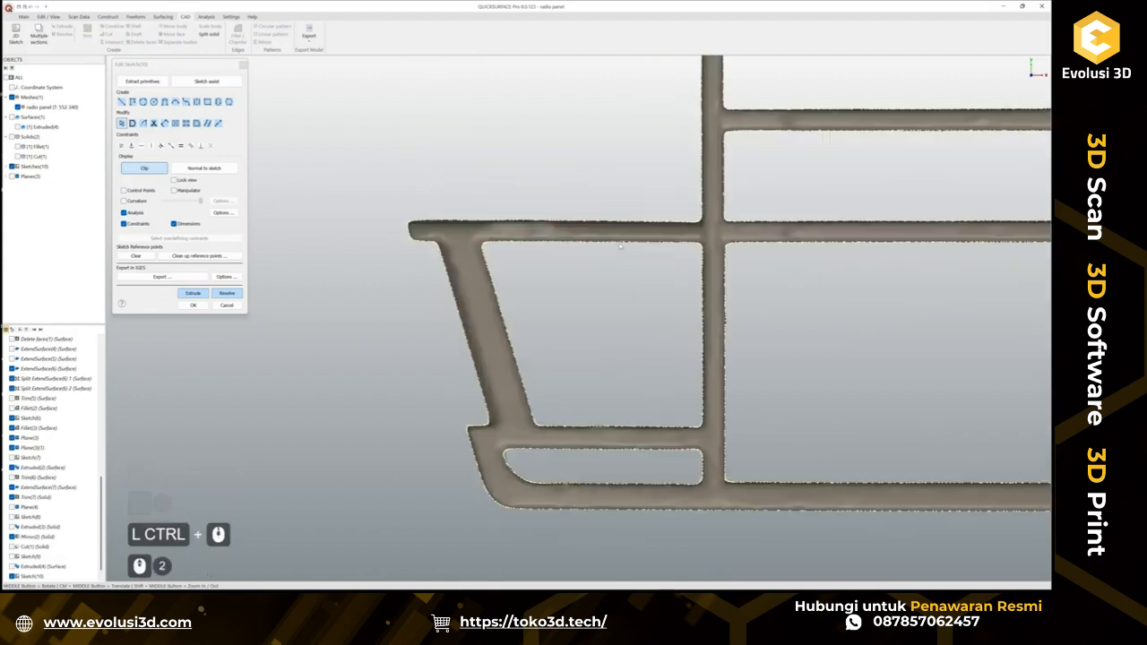
pyautogui.keyDown('shift'); pyautogui.moveTo(506, 249); pyautogui.dragTo(657, 253); pyautogui.keyUp('shift')
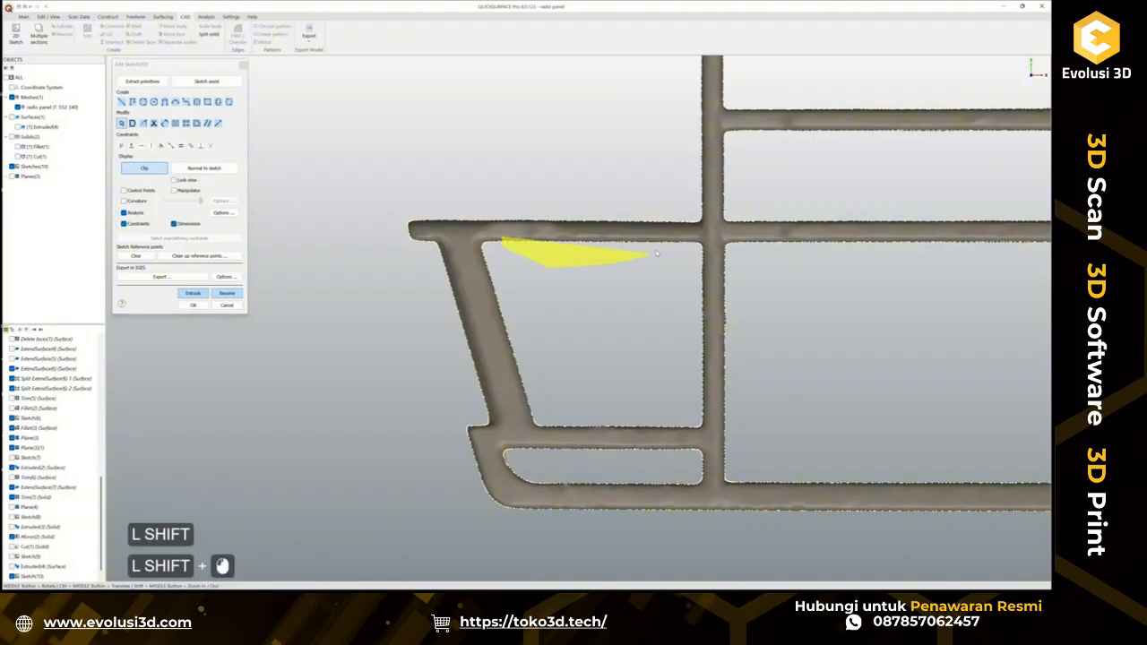
pyautogui.moveTo(506, 243); pyautogui.dragTo(375, 243)
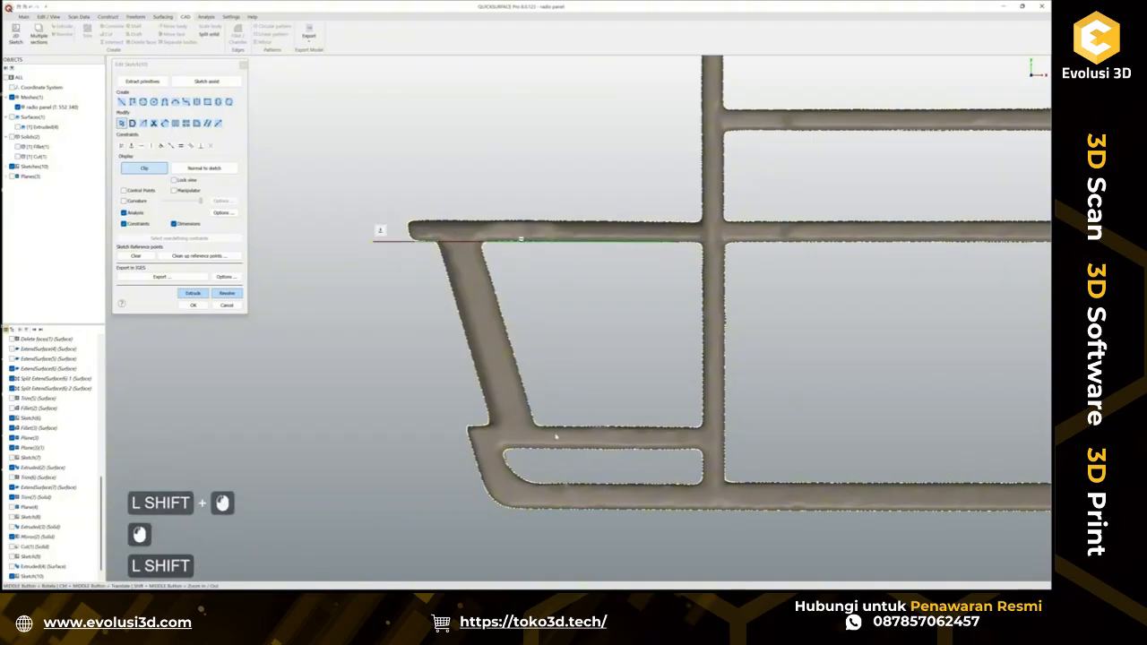
pyautogui.keyDown('shift'); pyautogui.moveTo(538, 419); pyautogui.dragTo(655, 423); pyautogui.keyUp('shift')
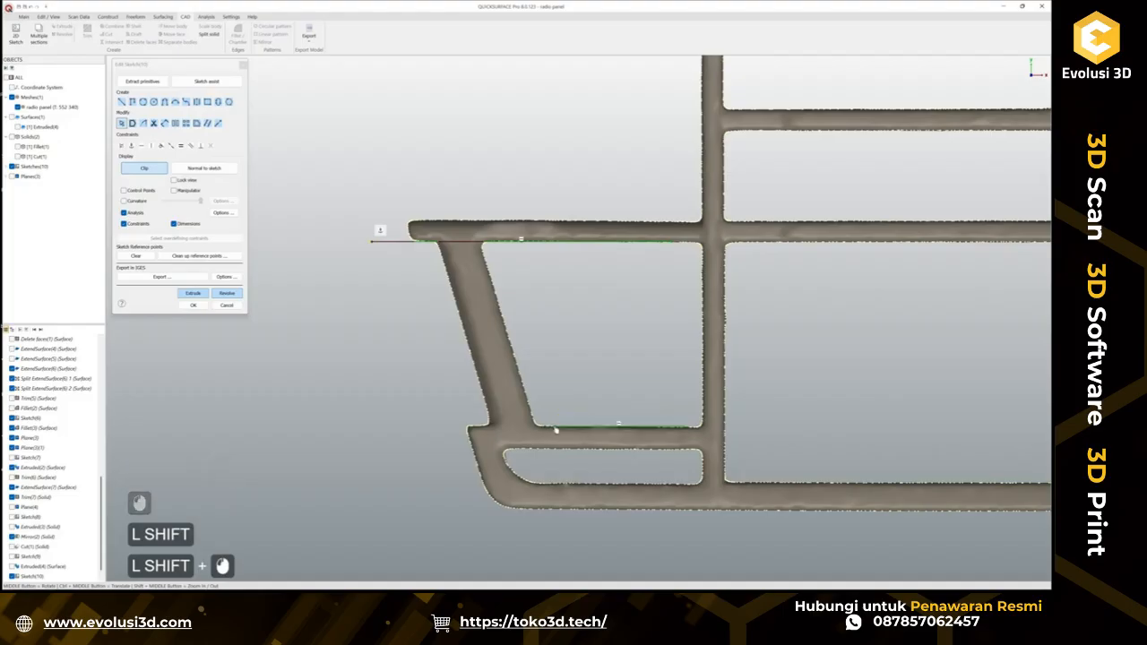
pyautogui.moveTo(555, 430); pyautogui.dragTo(437, 426)
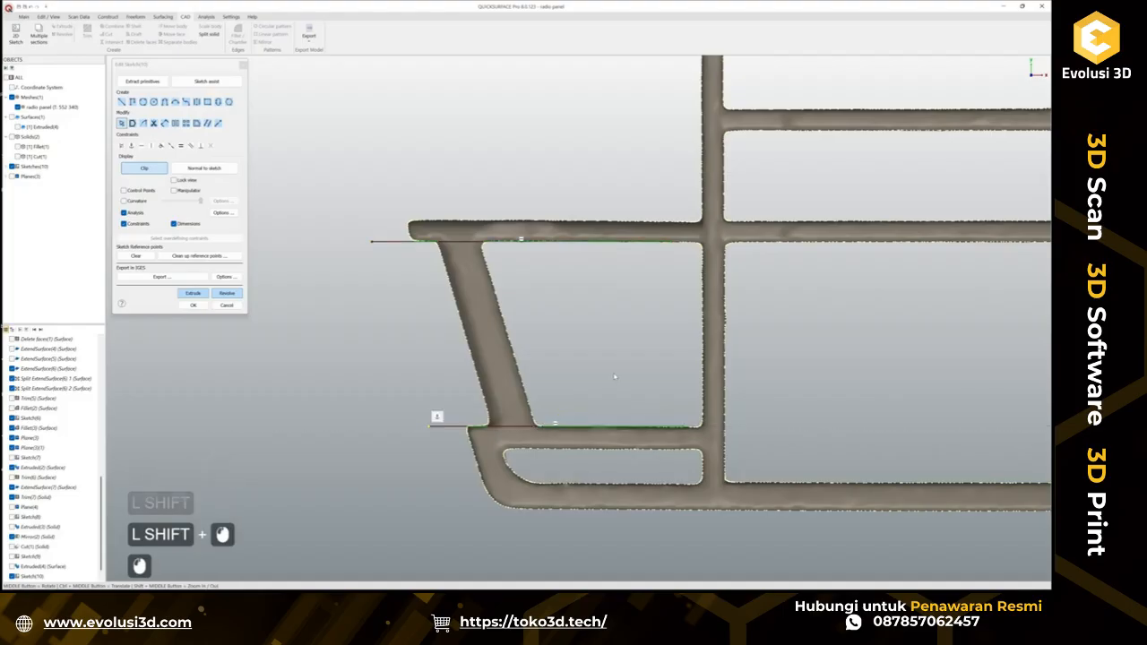
pyautogui.click(640, 397)
# Fit a line to the lower inner edge of the upper end pocket and extend it outward past the end wall.
pyautogui.scroll(-2, 640, 397)
pyautogui.keyDown('ctrl'); pyautogui.moveTo(580, 260); pyautogui.dragTo(576, 309, button='middle'); pyautogui.keyUp('ctrl')
pyautogui.scroll(3, 576, 309)
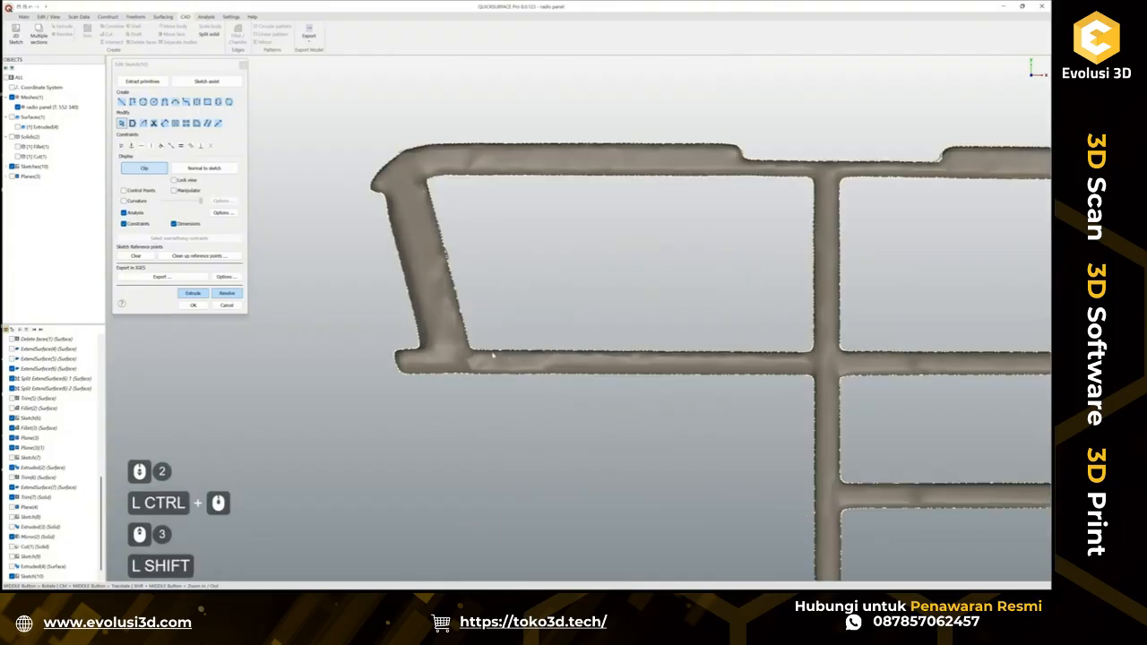
pyautogui.moveTo(492, 351)
pyautogui.keyDown('shift'); pyautogui.mouseDown()
pyautogui.moveTo(722, 331)
pyautogui.moveTo(555, 360)
pyautogui.moveTo(366, 352)
pyautogui.mouseUp(); pyautogui.keyUp('shift')
pyautogui.scroll(3, 401, 351)
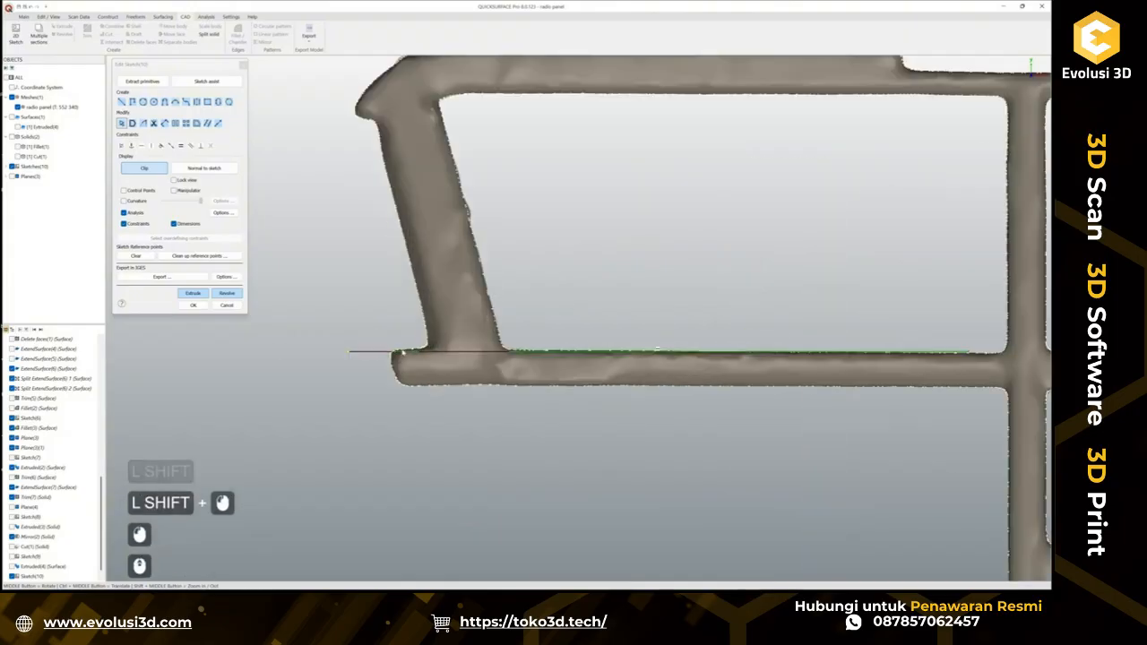
pyautogui.click(581, 352)
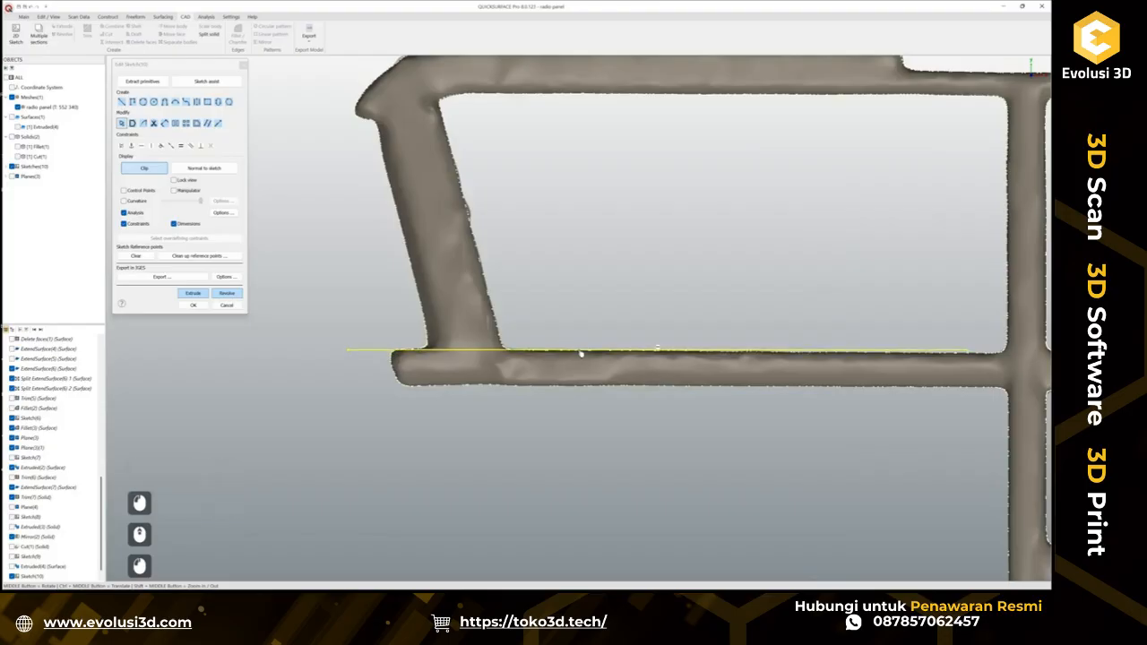
pyautogui.click(573, 294)
pyautogui.scroll(-2, 511, 307)
pyautogui.scroll(3, 451, 212)
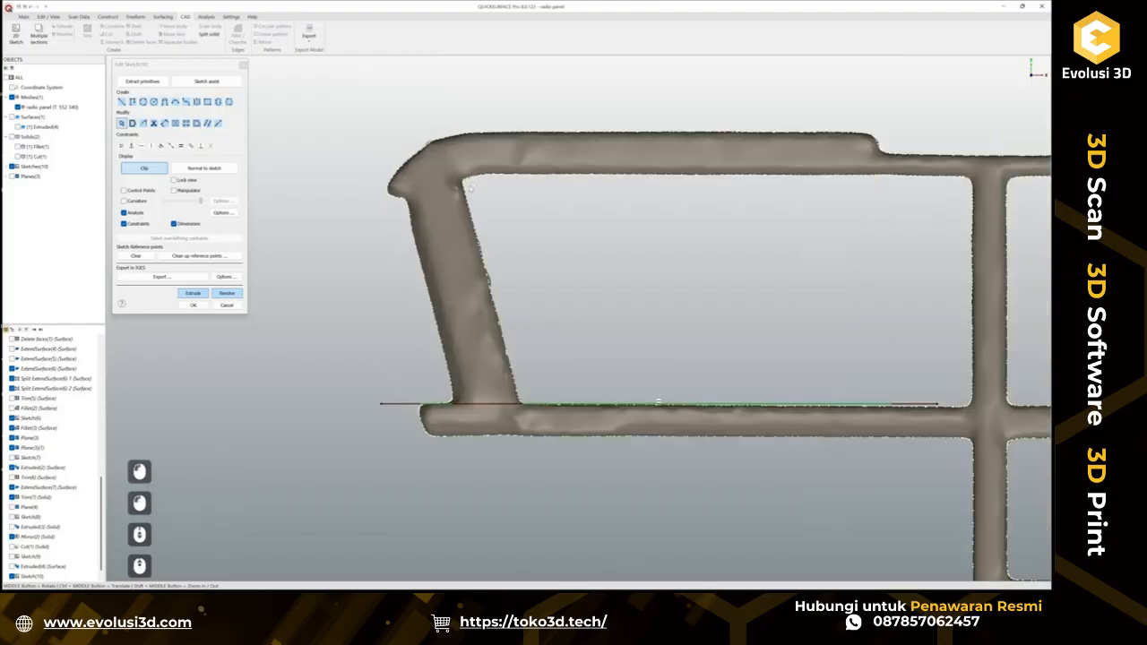
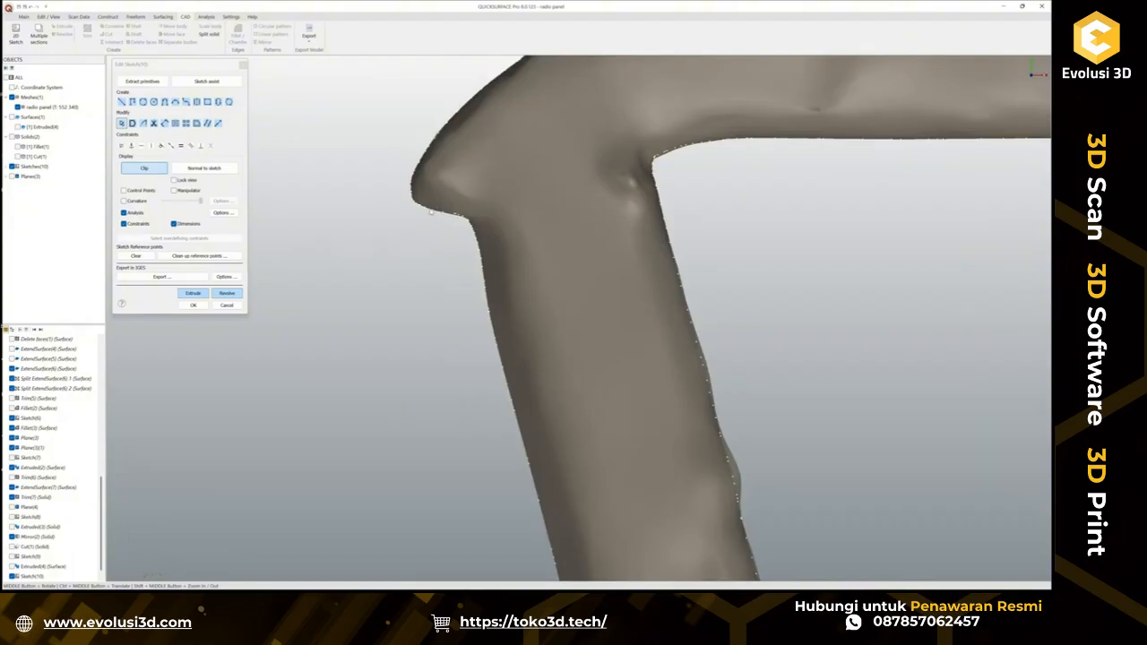
# Draw a slanted line along the short underside edge of the upper end tab and extend it inward across the end wall.
pyautogui.keyDown('shift'); pyautogui.moveTo(421, 207); pyautogui.dragTo(462, 236); pyautogui.keyUp('shift')
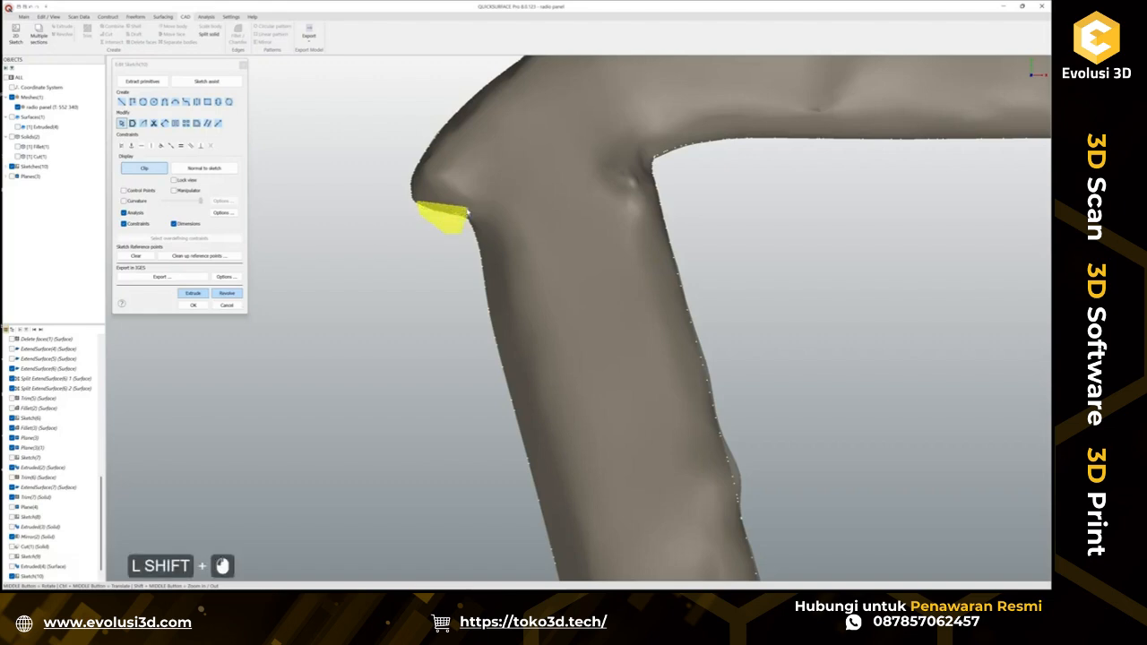
pyautogui.hotkey('ctrl', 'z')
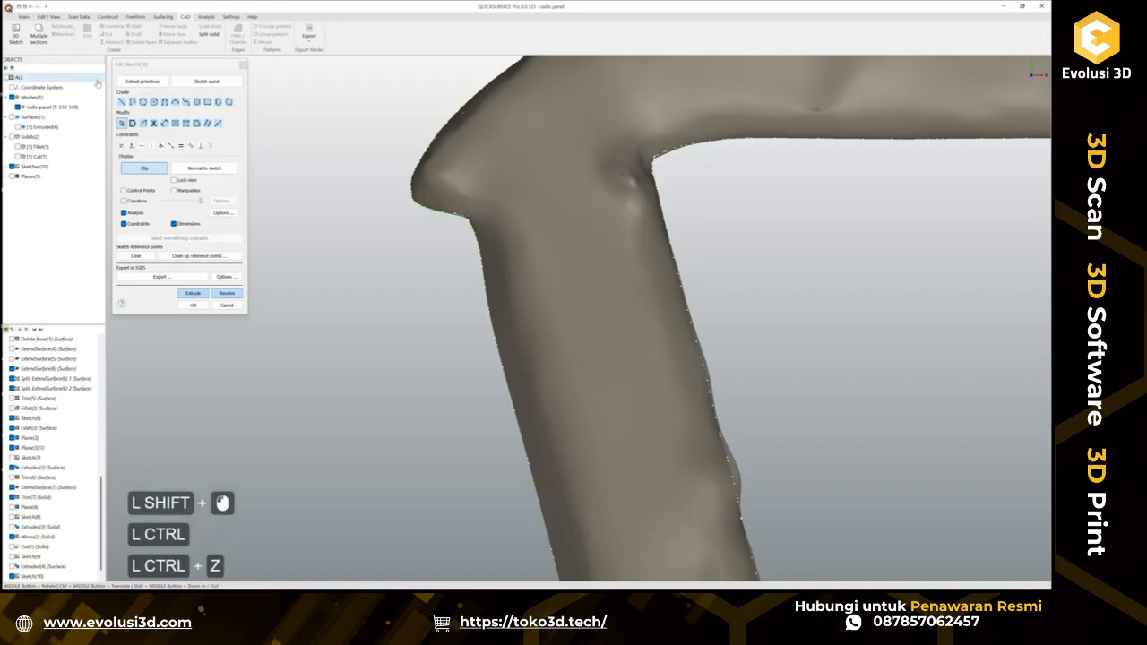
pyautogui.click(122, 101)
pyautogui.keyDown('ctrl'); pyautogui.click(464, 212); pyautogui.keyUp('ctrl')
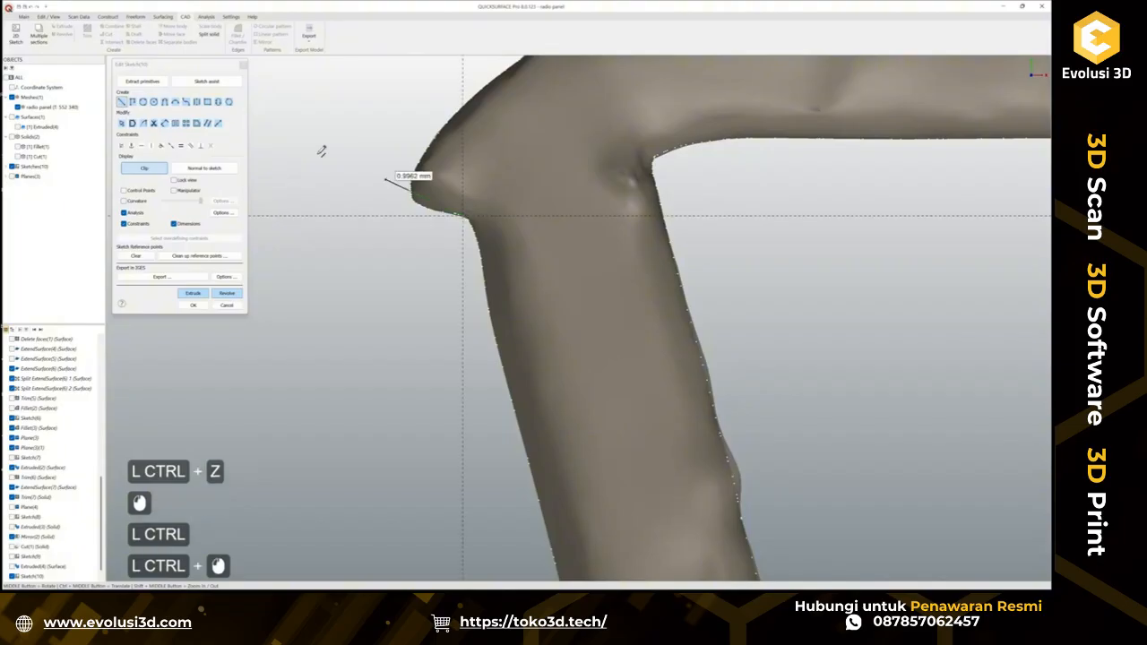
pyautogui.click(306, 184)
pyautogui.press('Escape')
pyautogui.press('Escape')
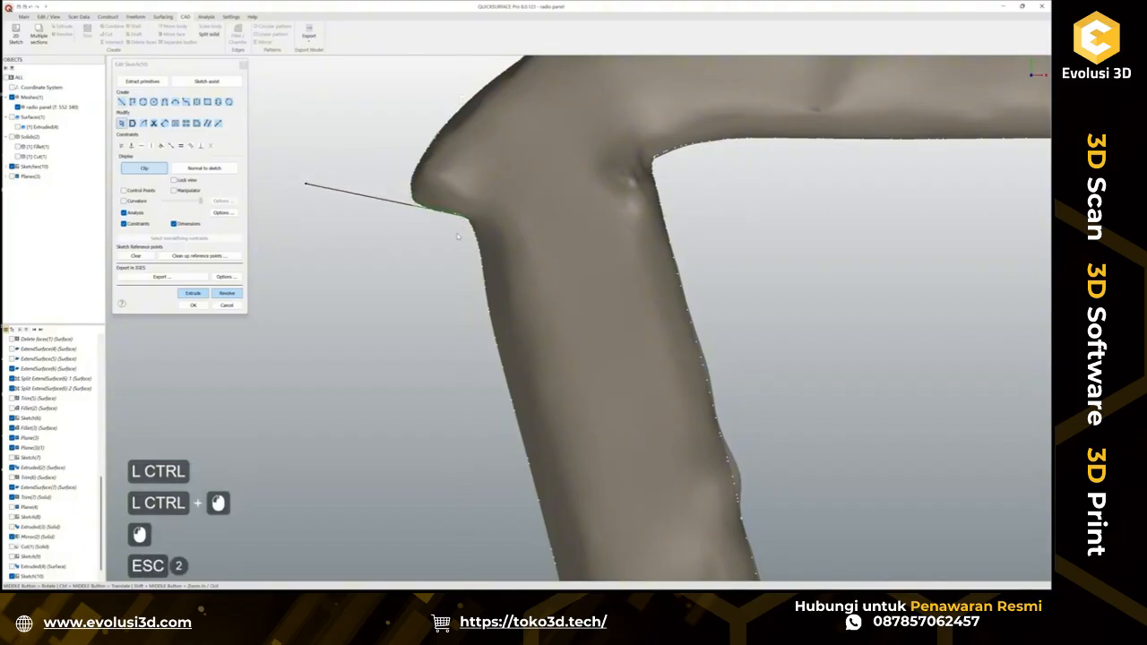
pyautogui.moveTo(466, 218); pyautogui.dragTo(708, 264)
pyautogui.scroll(-7, 598, 272)
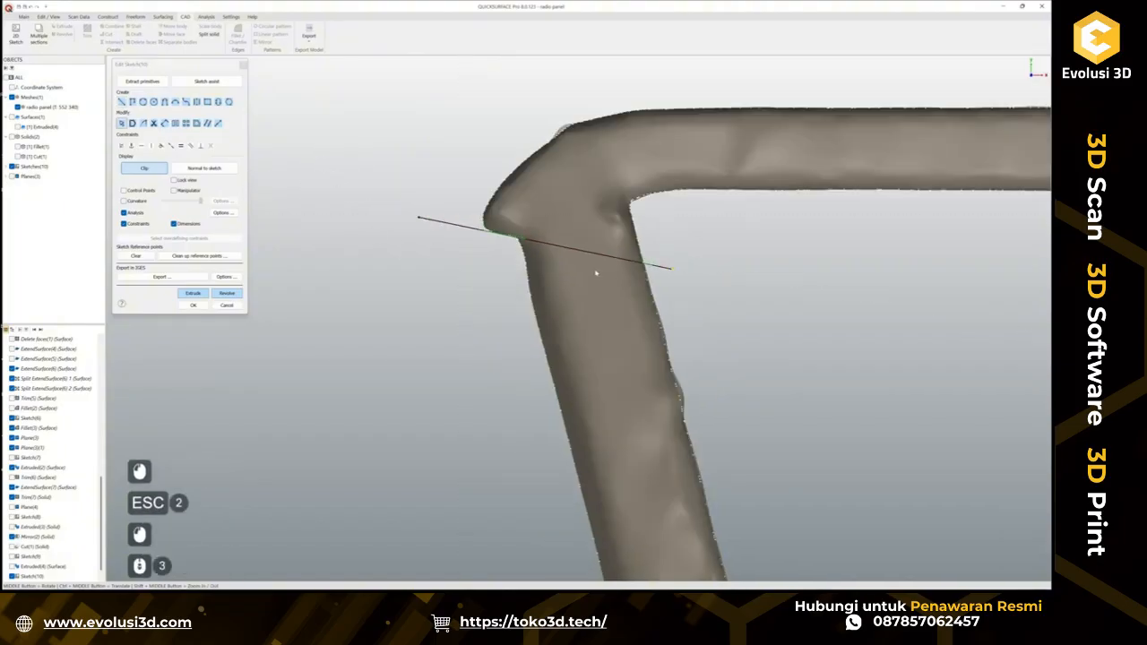
pyautogui.scroll(2, 629, 318)
# Extrude the four sketch lines in both directions to a full depth of about 14.57 mm.
pyautogui.click(192, 294)
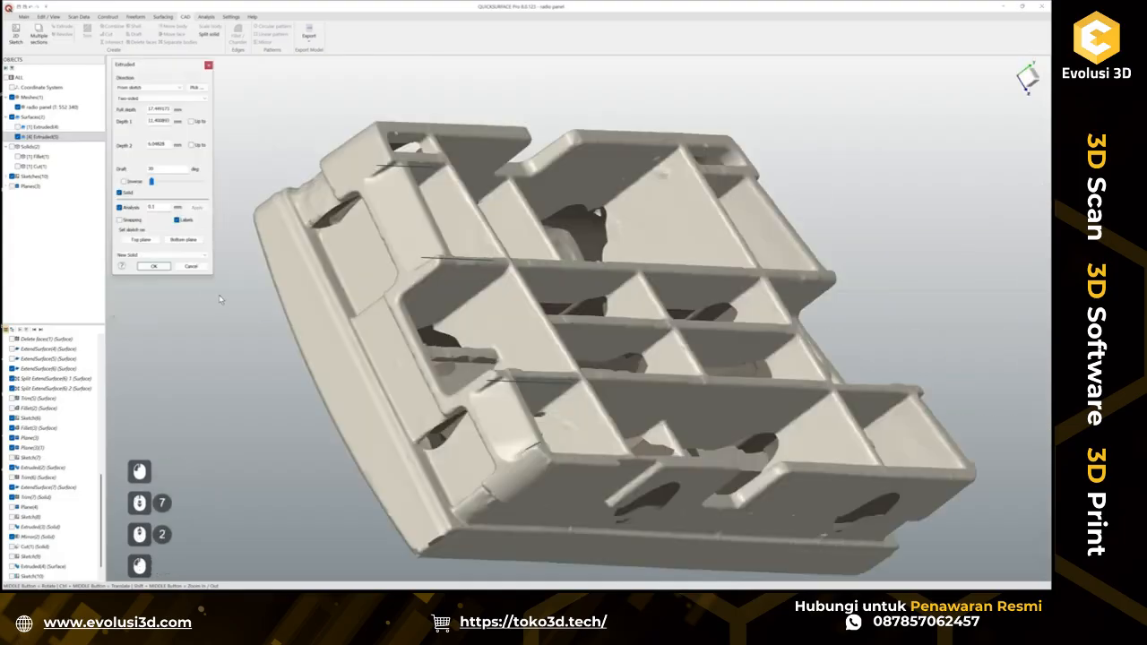
pyautogui.moveTo(483, 316); pyautogui.dragTo(522, 291)
pyautogui.moveTo(532, 331); pyautogui.dragTo(567, 344, button='middle')
pyautogui.scroll(-5, 422, 286)
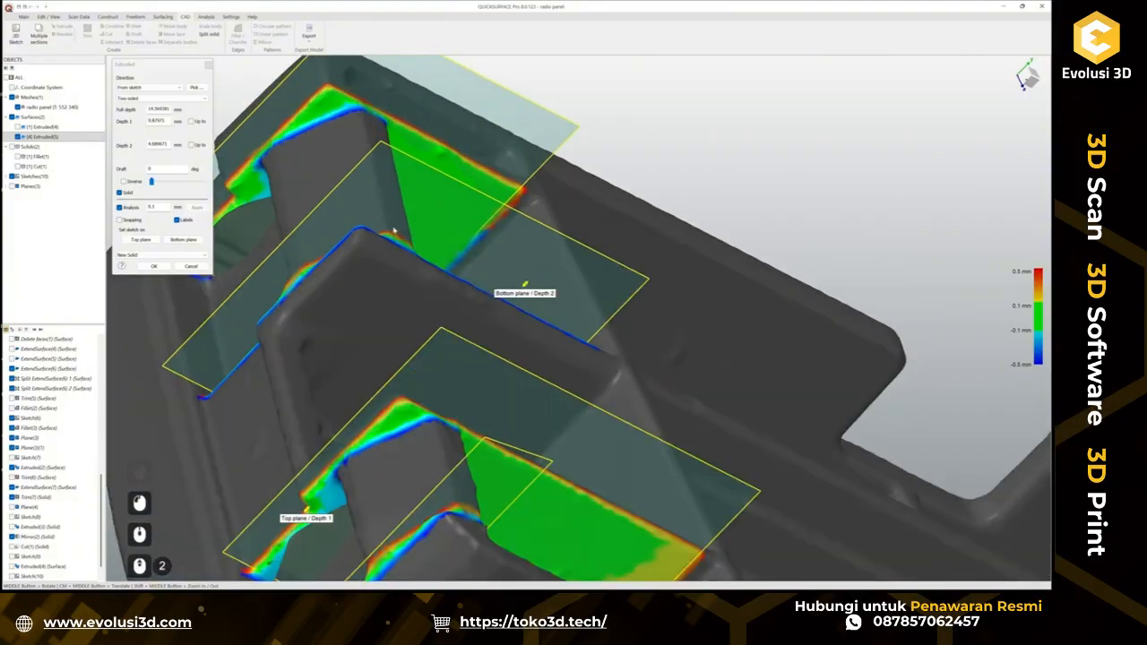
# Check the extruded surfaces' deviation from the scan along the rib and tab sides, then accept the extrusion.
pyautogui.keyDown('ctrl'); pyautogui.moveTo(431, 420); pyautogui.dragTo(476, 352, button='middle'); pyautogui.keyUp('ctrl')
pyautogui.moveTo(477, 351); pyautogui.dragTo(748, 416, button='middle')
pyautogui.scroll(2, 748, 416)
pyautogui.scroll(4, 744, 416)
pyautogui.moveTo(589, 423); pyautogui.dragTo(431, 474, button='middle')
pyautogui.moveTo(476, 349); pyautogui.dragTo(367, 440, button='middle')
pyautogui.scroll(-3, 535, 377)
pyautogui.keyDown('ctrl'); pyautogui.moveTo(534, 378); pyautogui.dragTo(611, 399, button='middle'); pyautogui.keyUp('ctrl')
pyautogui.scroll(-3, 611, 398)
pyautogui.scroll(2, 354, 336)
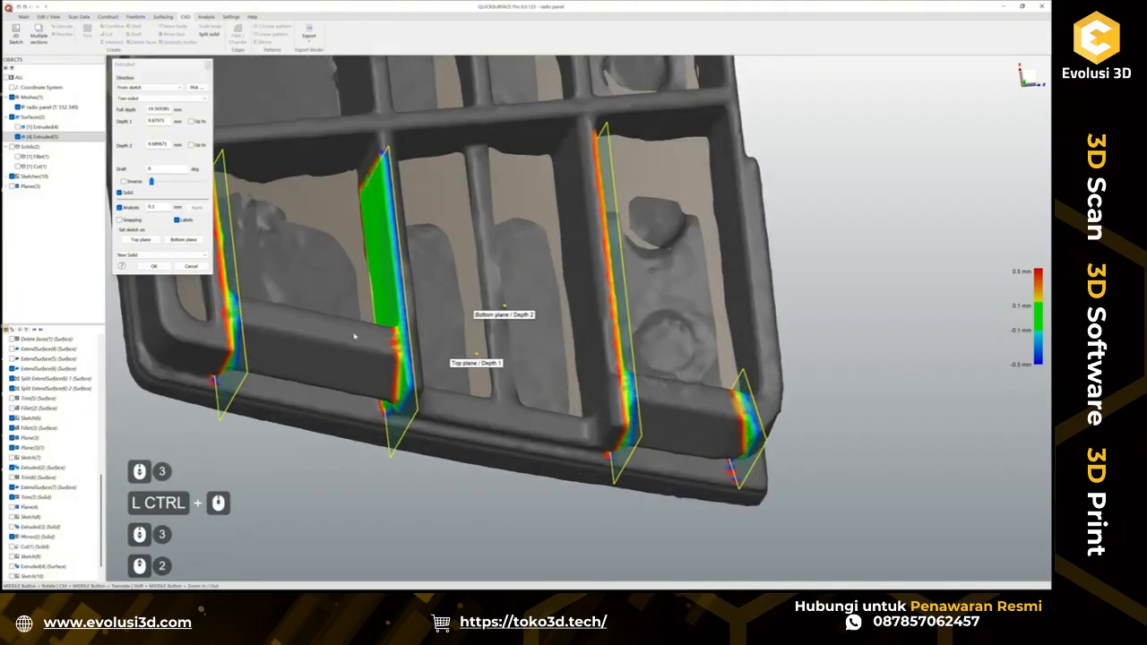
pyautogui.click(154, 266)
pyautogui.moveTo(563, 433); pyautogui.dragTo(431, 280, button='middle')
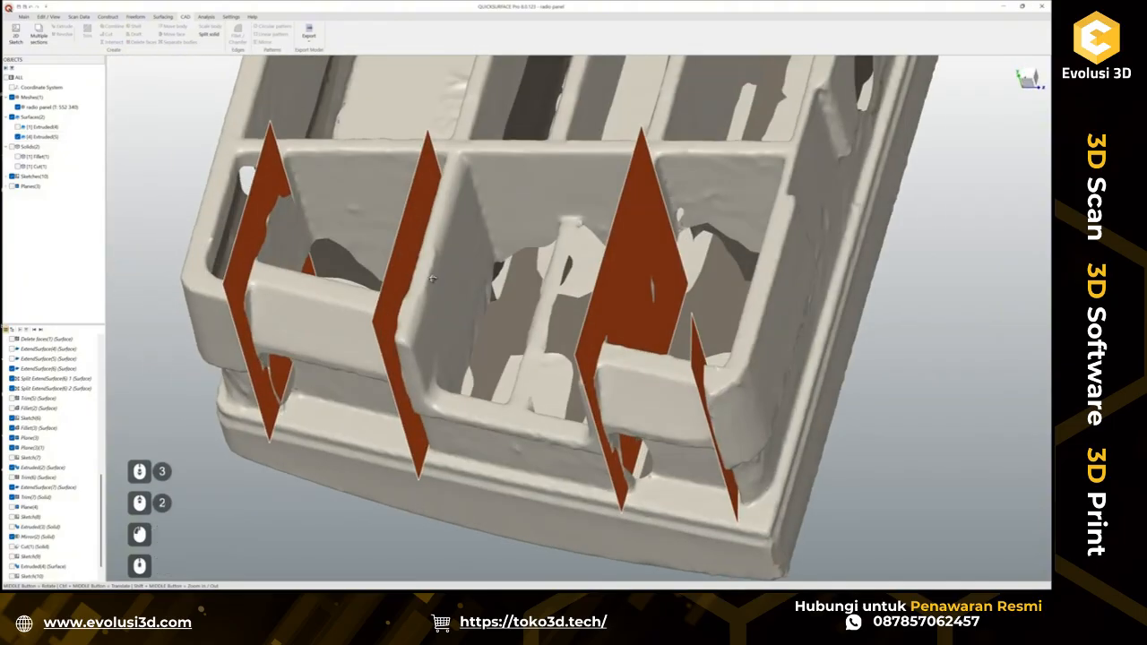
# Show the drafted end-wall surface and trim it with the four extruded surfaces, removing its outer strip and the inner extruded portions.
pyautogui.click(17, 126)
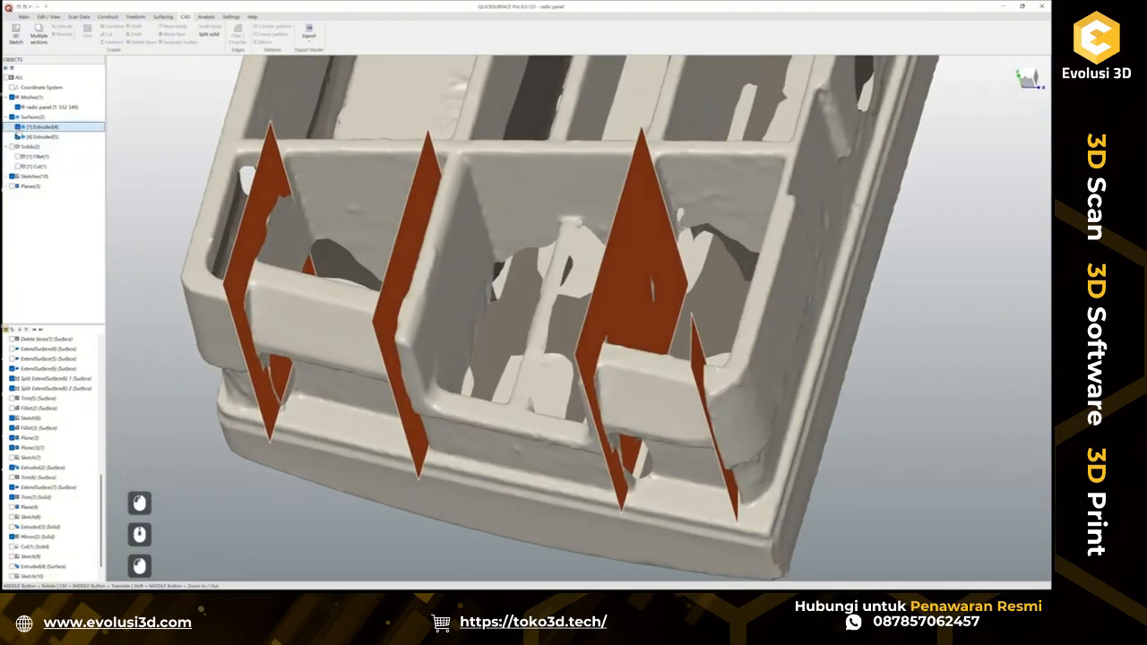
pyautogui.scroll(-2, 265, 248)
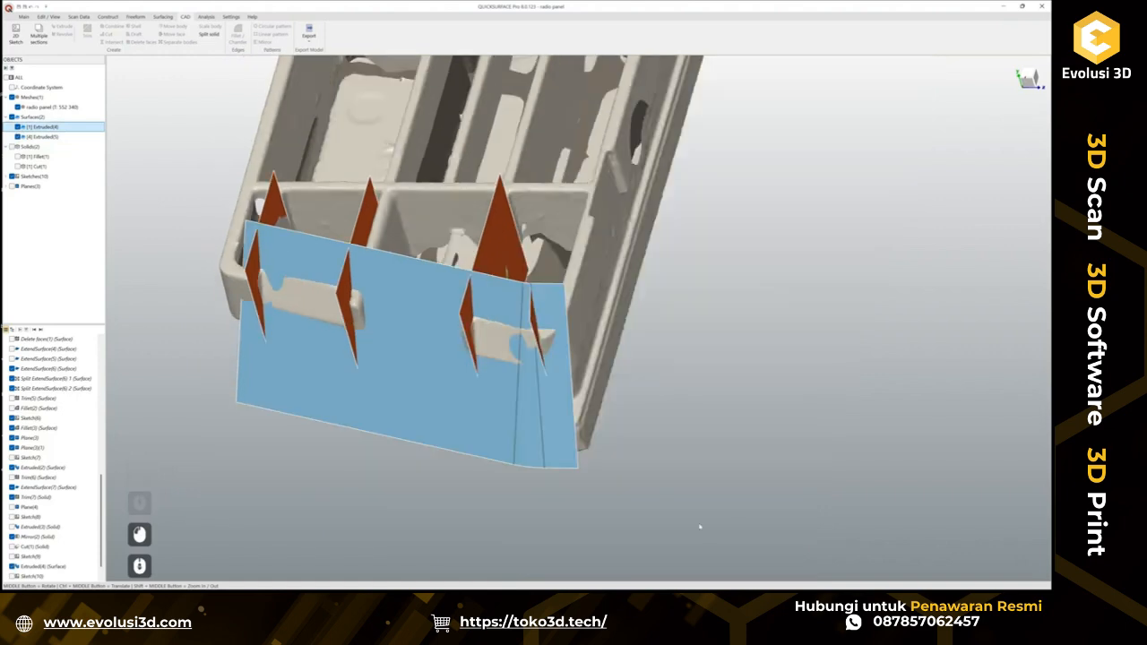
pyautogui.moveTo(705, 525); pyautogui.dragTo(229, 194)
pyautogui.click(222, 188)
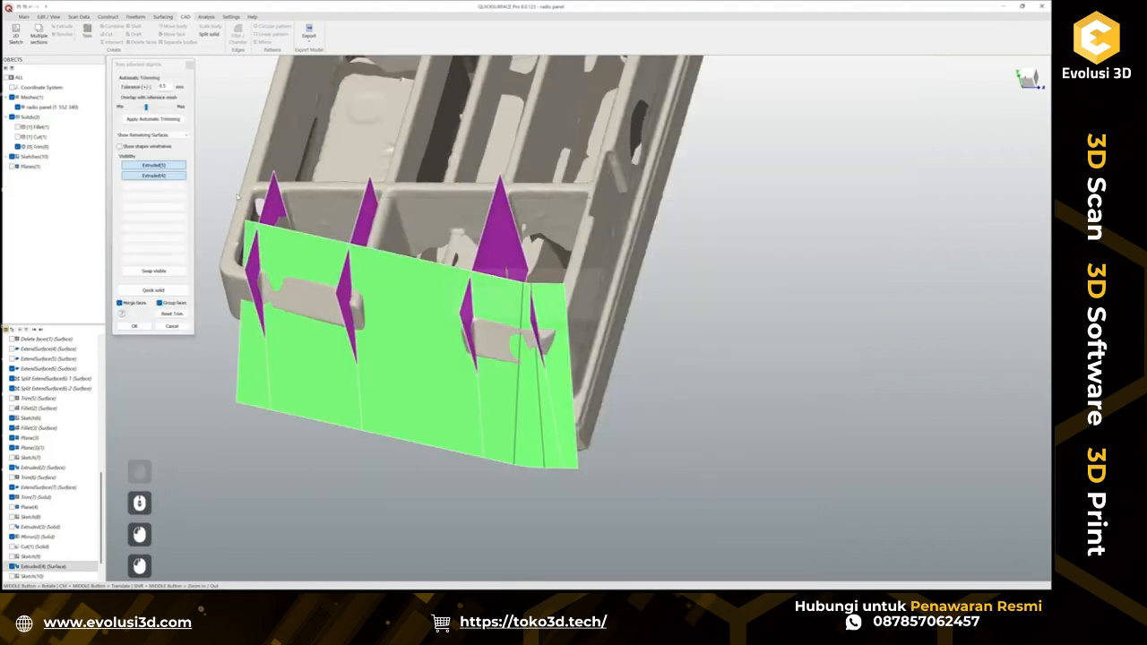
pyautogui.click(249, 241)
pyautogui.click(276, 211)
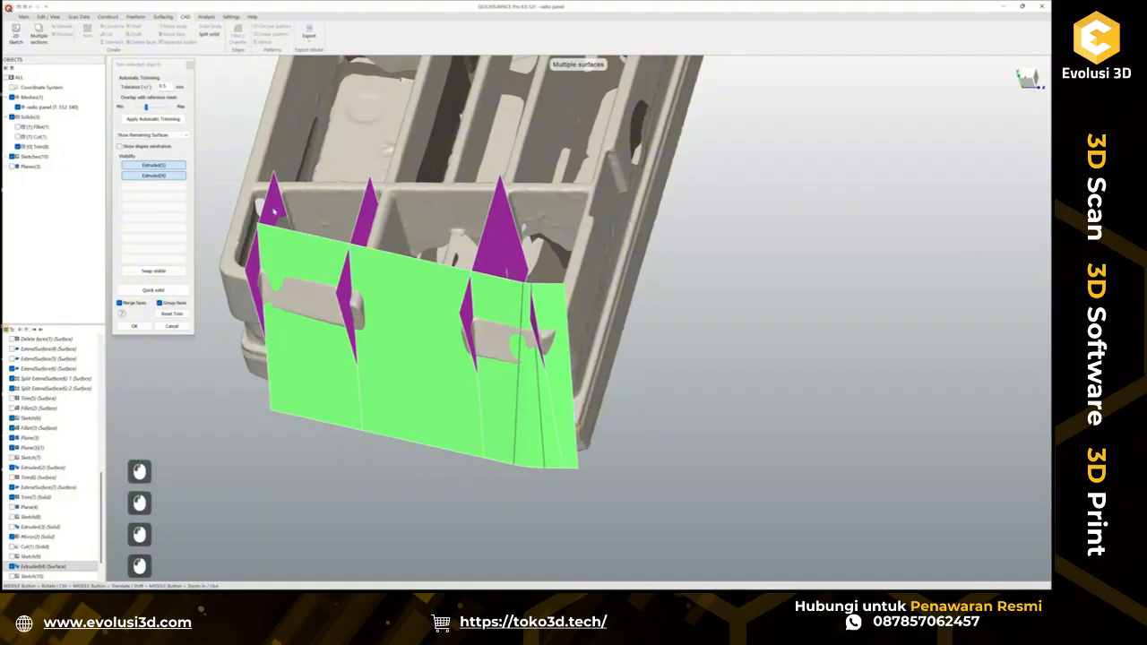
pyautogui.click(365, 219)
pyautogui.click(503, 247)
# Remove the remaining excess pieces, including the end-wall strip between the tabs, and complete the surface trim.
pyautogui.moveTo(587, 324); pyautogui.dragTo(451, 249, button='middle')
pyautogui.click(562, 335)
pyautogui.moveTo(346, 450); pyautogui.dragTo(462, 291, button='middle')
pyautogui.click(458, 351)
pyautogui.moveTo(458, 350); pyautogui.dragTo(726, 223, button='middle')
pyautogui.click(135, 328)
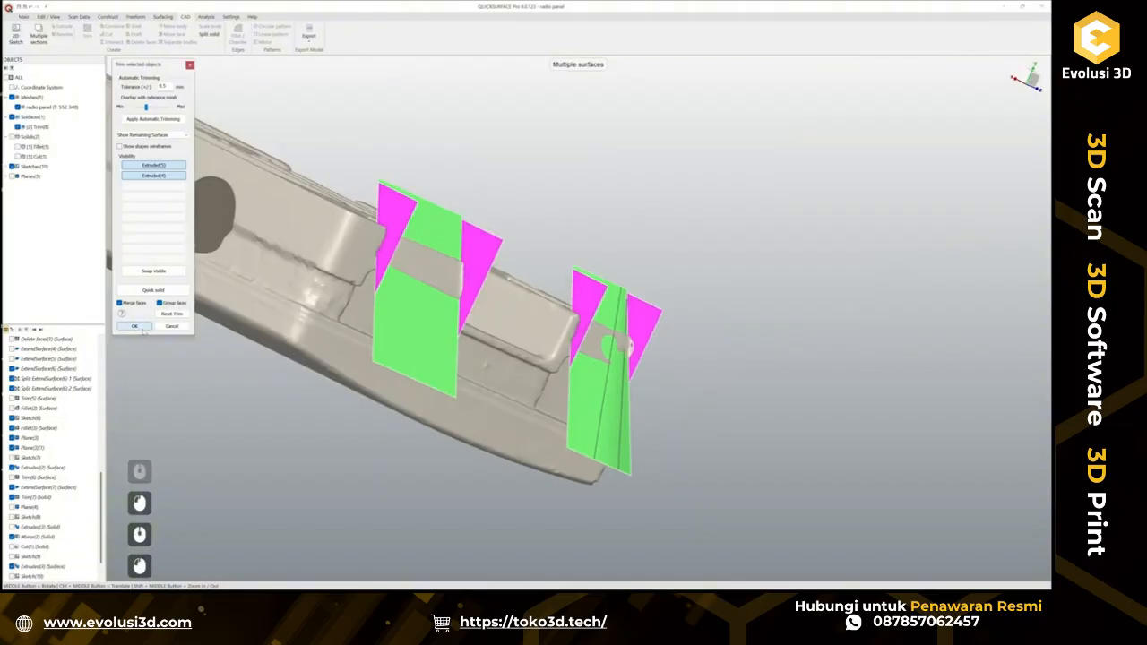
# Mirror the two trimmed tab surfaces about the OYZ plane to the opposite short end, with deviation analysis enabled.
pyautogui.moveTo(166, 269); pyautogui.dragTo(81, 178, button='middle')
pyautogui.scroll(-3, 473, 307)
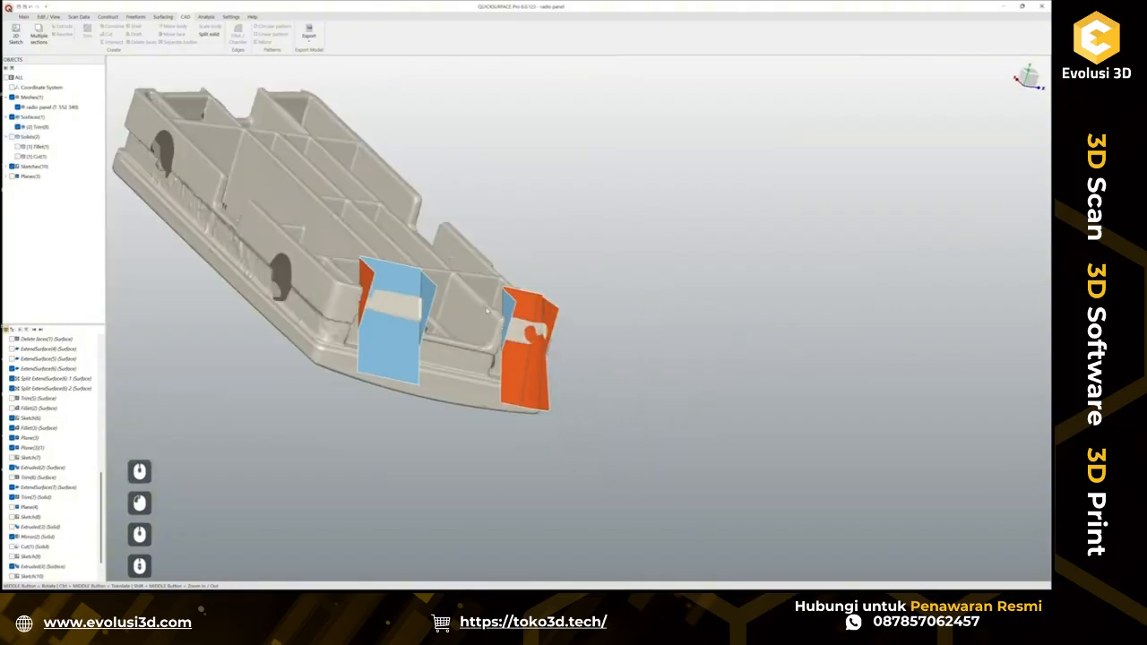
pyautogui.moveTo(477, 309); pyautogui.dragTo(311, 370, button='middle')
pyautogui.scroll(-3, 472, 407)
pyautogui.scroll(3, 469, 406)
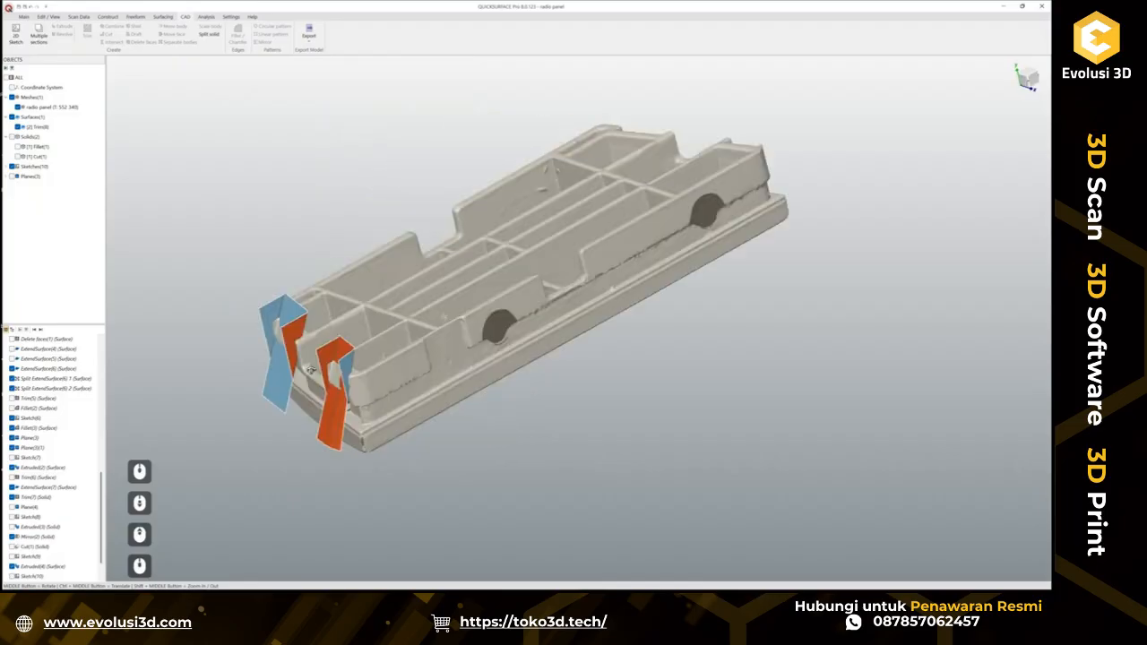
pyautogui.moveTo(568, 494); pyautogui.dragTo(234, 260)
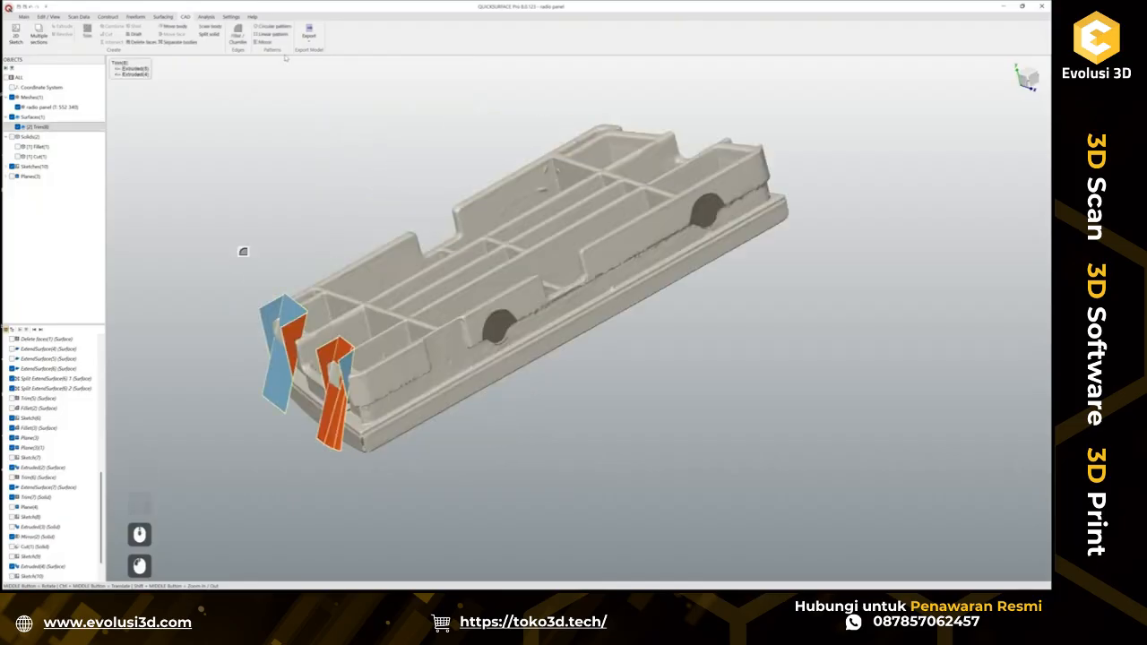
pyautogui.click(207, 17)
pyautogui.click(183, 17)
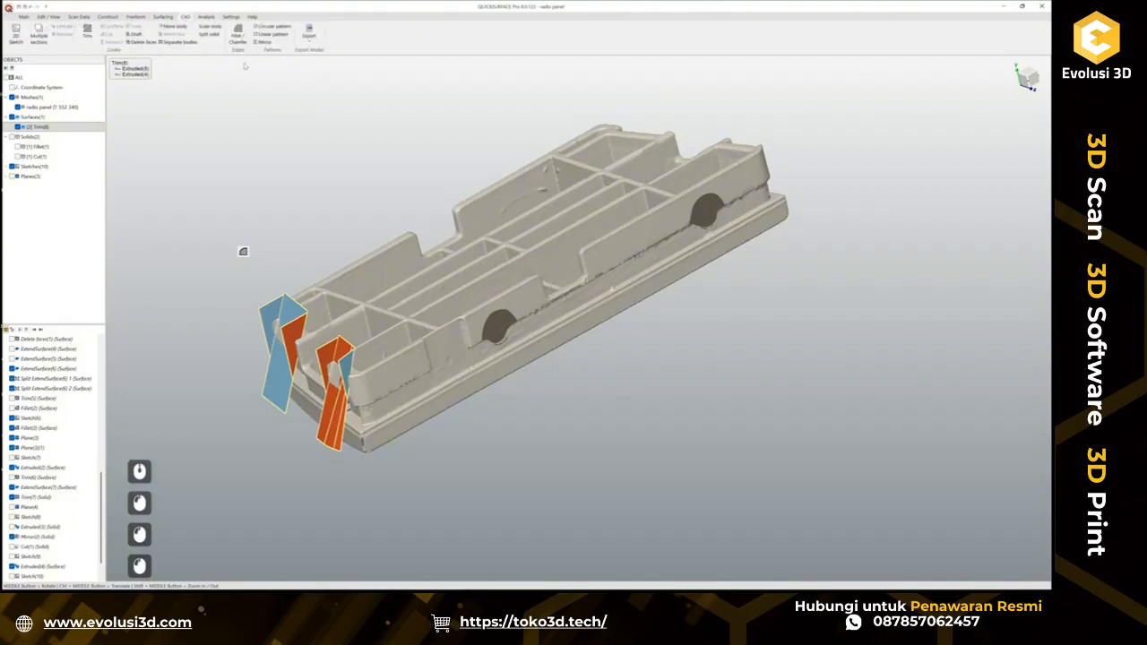
pyautogui.click(264, 43)
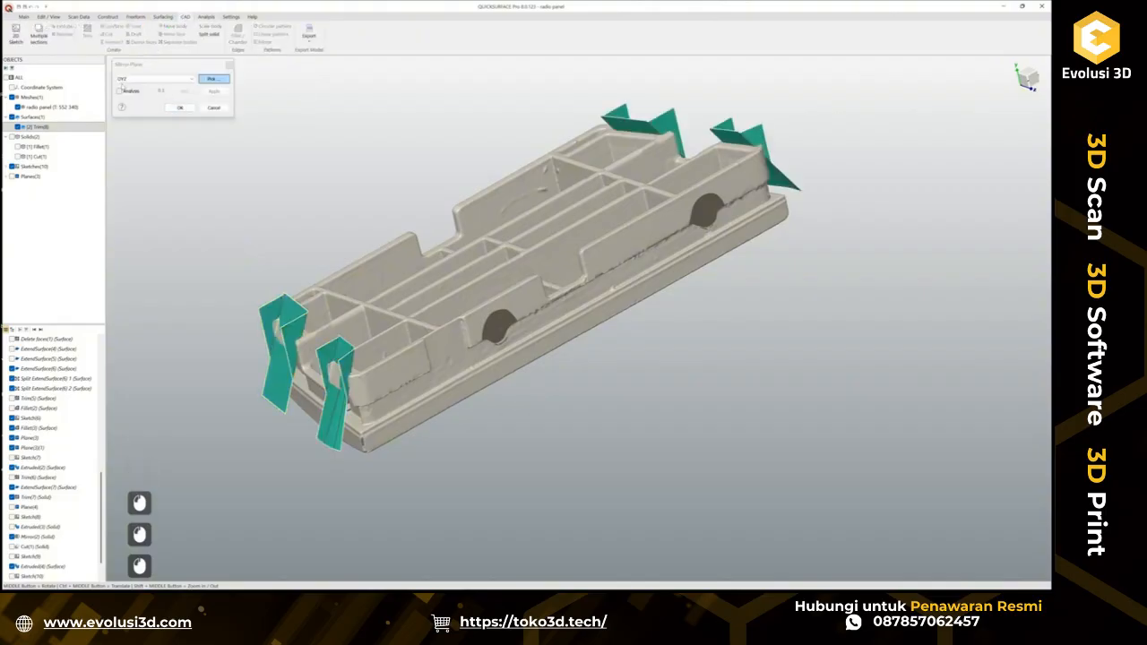
pyautogui.click(121, 91)
pyautogui.moveTo(677, 169); pyautogui.dragTo(488, 418, button='middle')
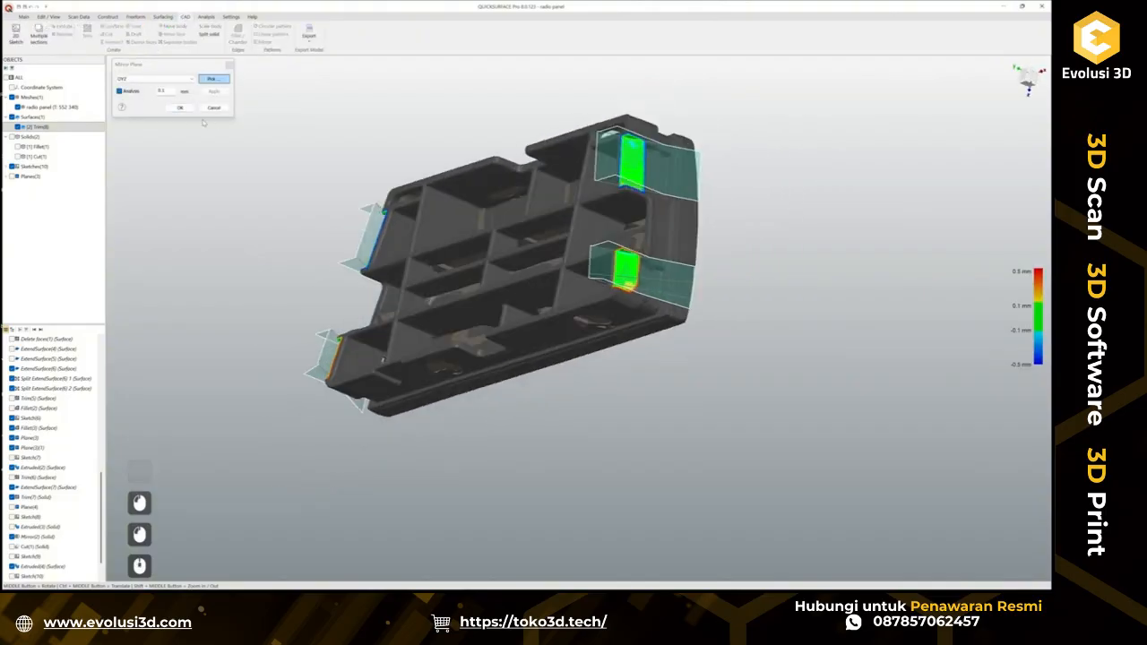
pyautogui.click(179, 108)
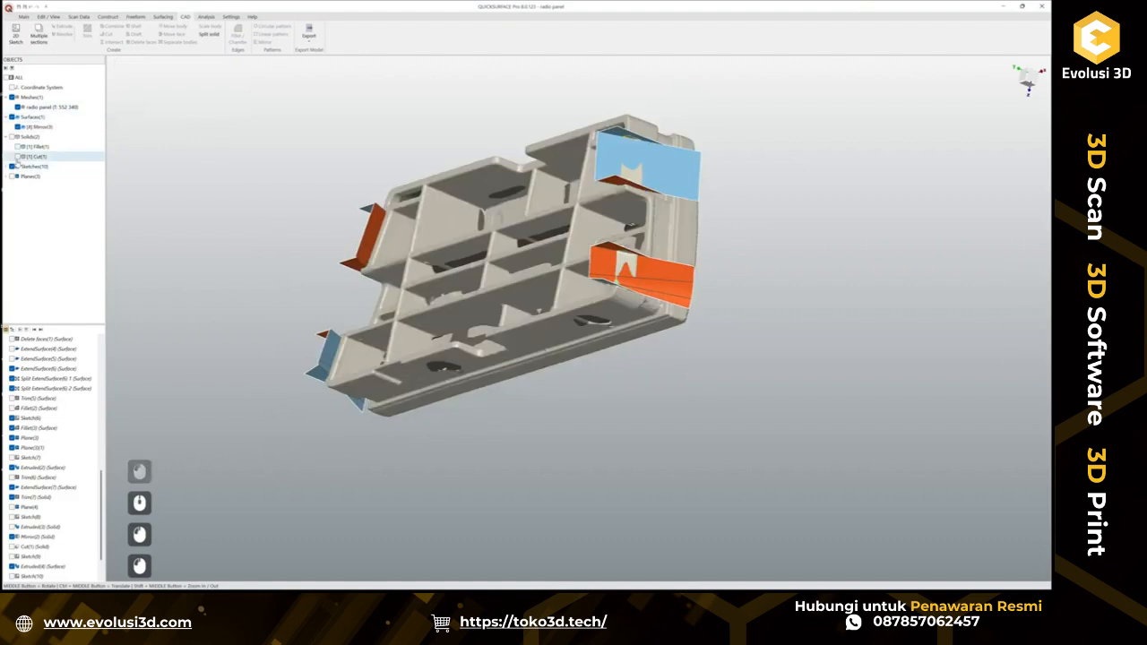
# Show the cut panel solid and trim it with the mirrored tab surfaces, removing the excess material outside the sloped tabs.
pyautogui.click(19, 156)
pyautogui.moveTo(213, 153); pyautogui.dragTo(685, 423, button='middle')
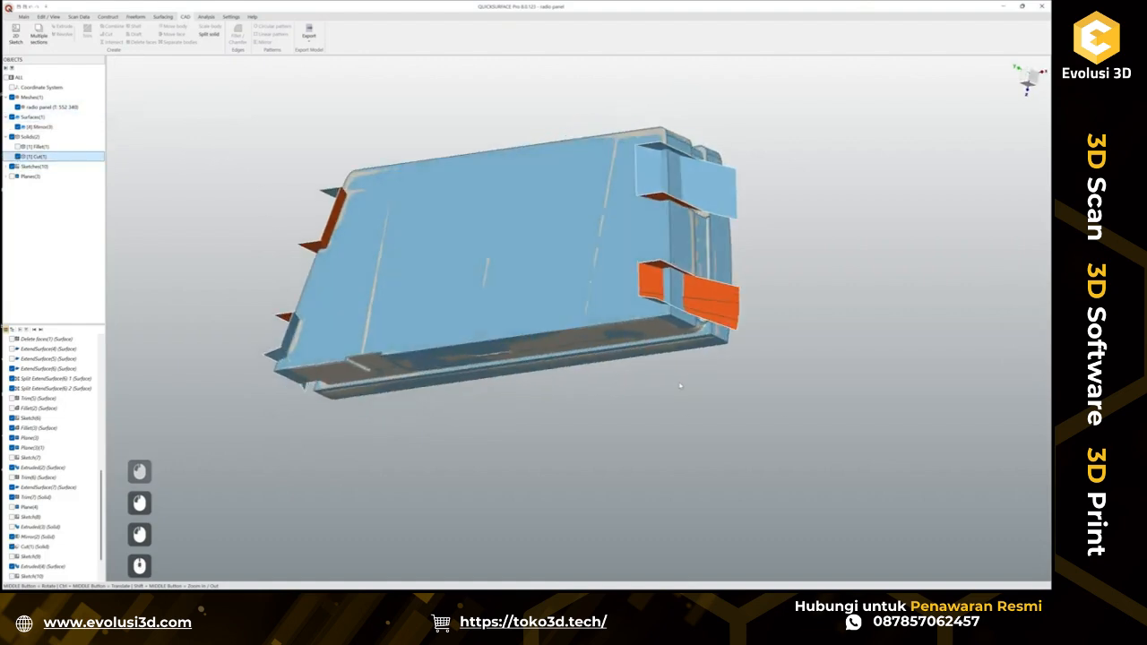
pyautogui.moveTo(877, 471); pyautogui.dragTo(192, 92)
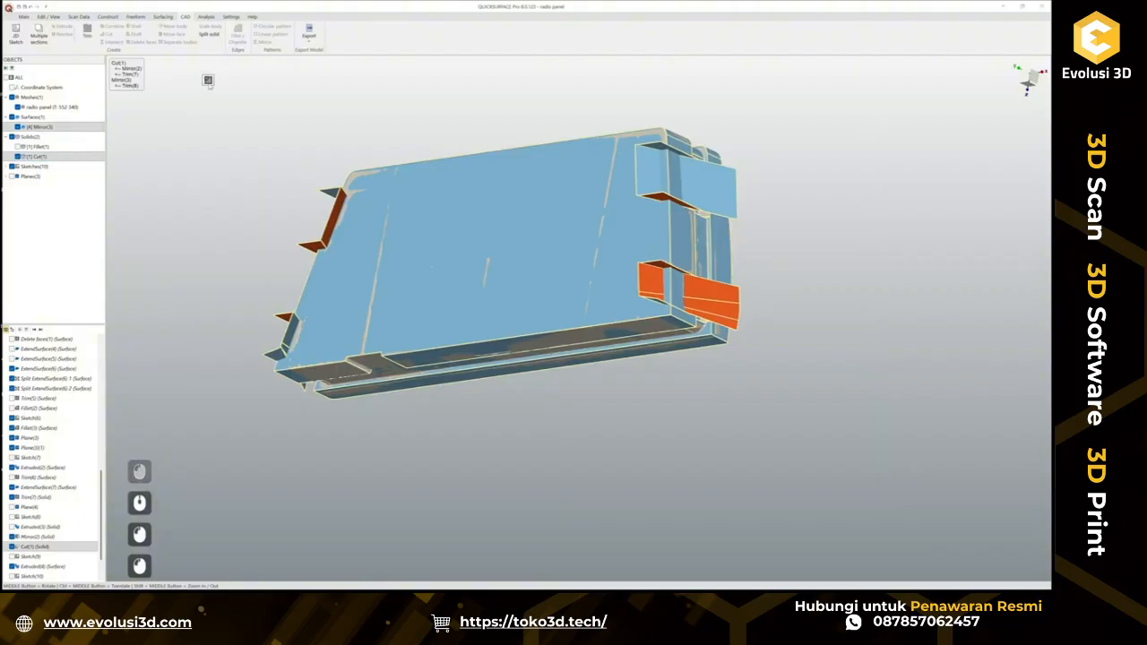
pyautogui.click(208, 80)
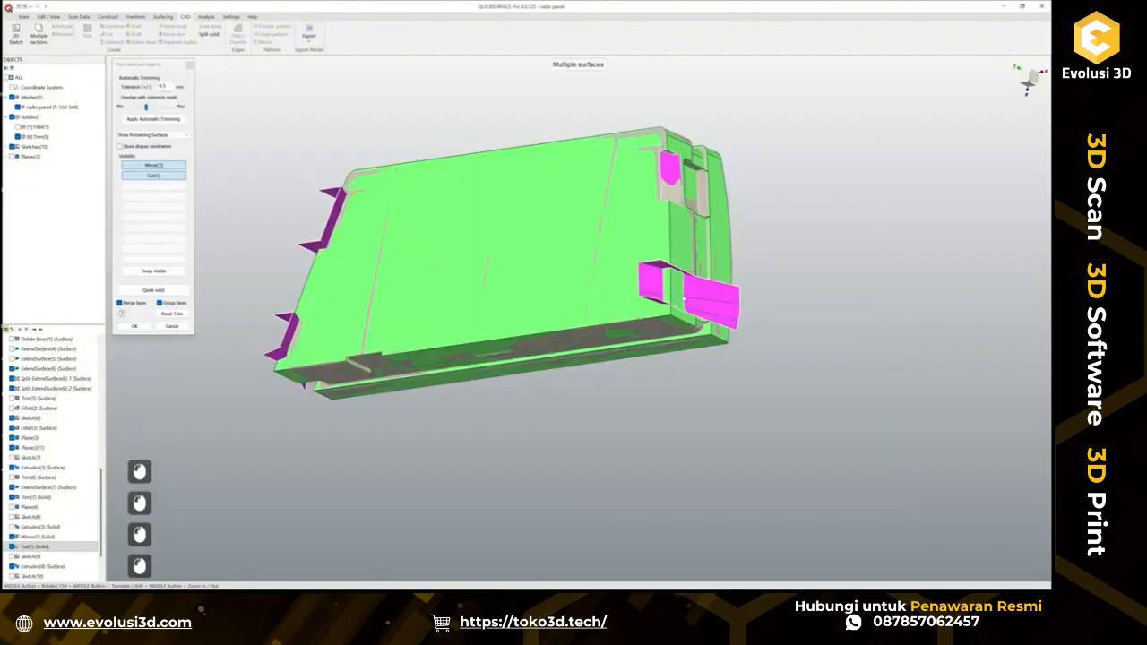
pyautogui.moveTo(675, 296); pyautogui.dragTo(353, 205, button='middle')
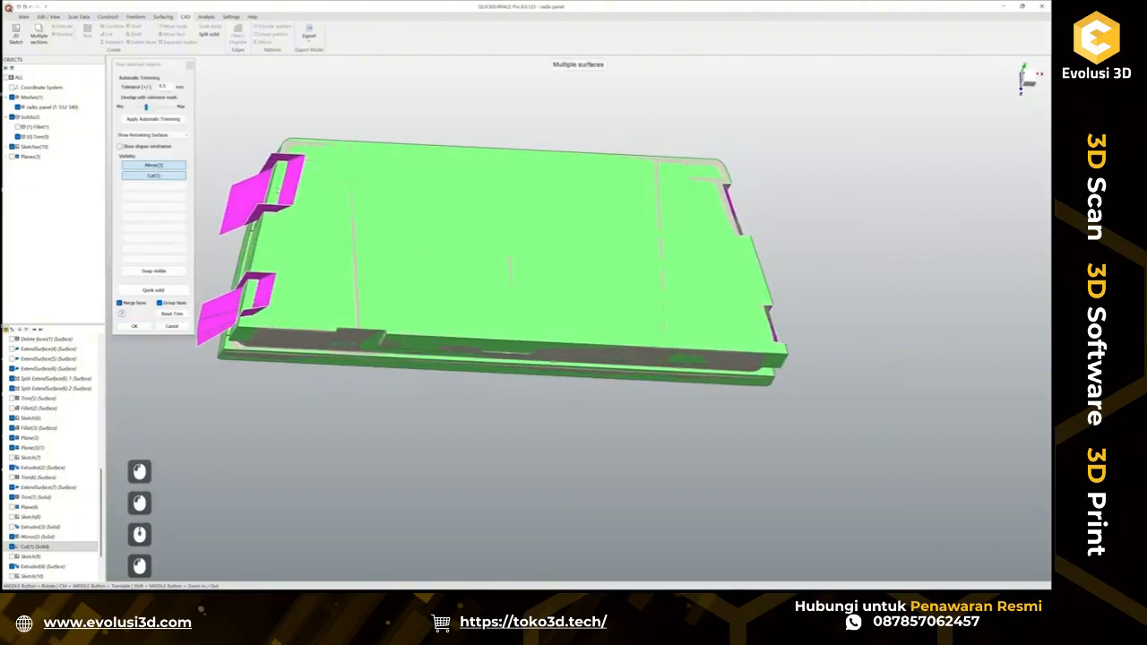
pyautogui.click(278, 189)
pyautogui.click(240, 303)
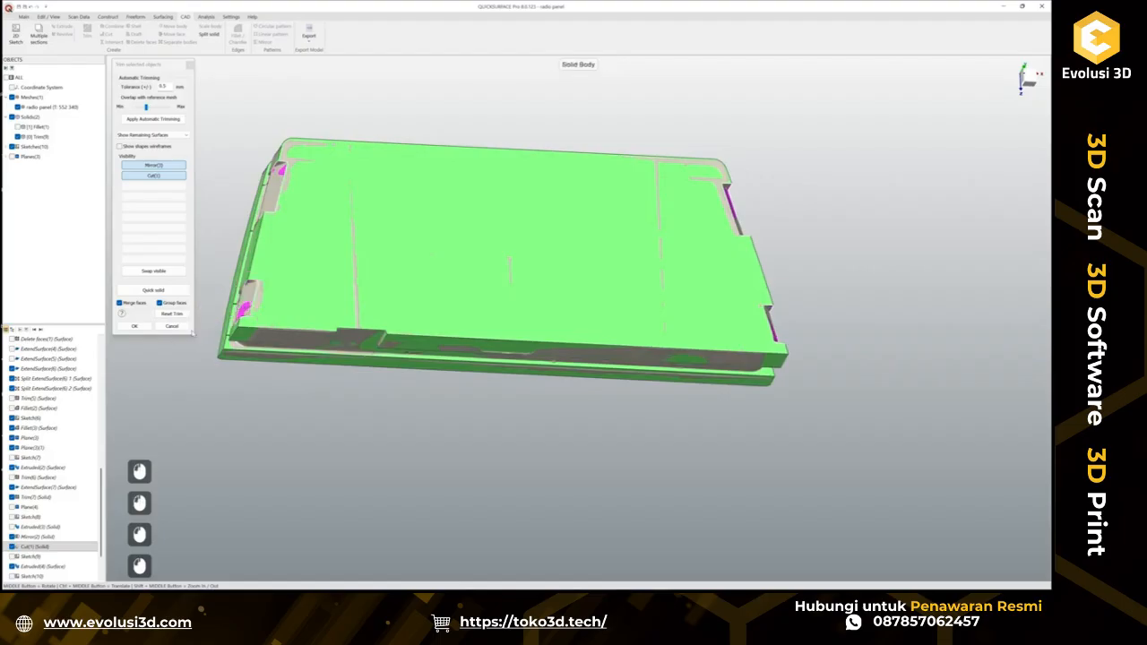
pyautogui.click(147, 329)
pyautogui.moveTo(502, 233); pyautogui.dragTo(495, 287, button='middle')
pyautogui.moveTo(271, 330); pyautogui.dragTo(621, 356, button='middle')
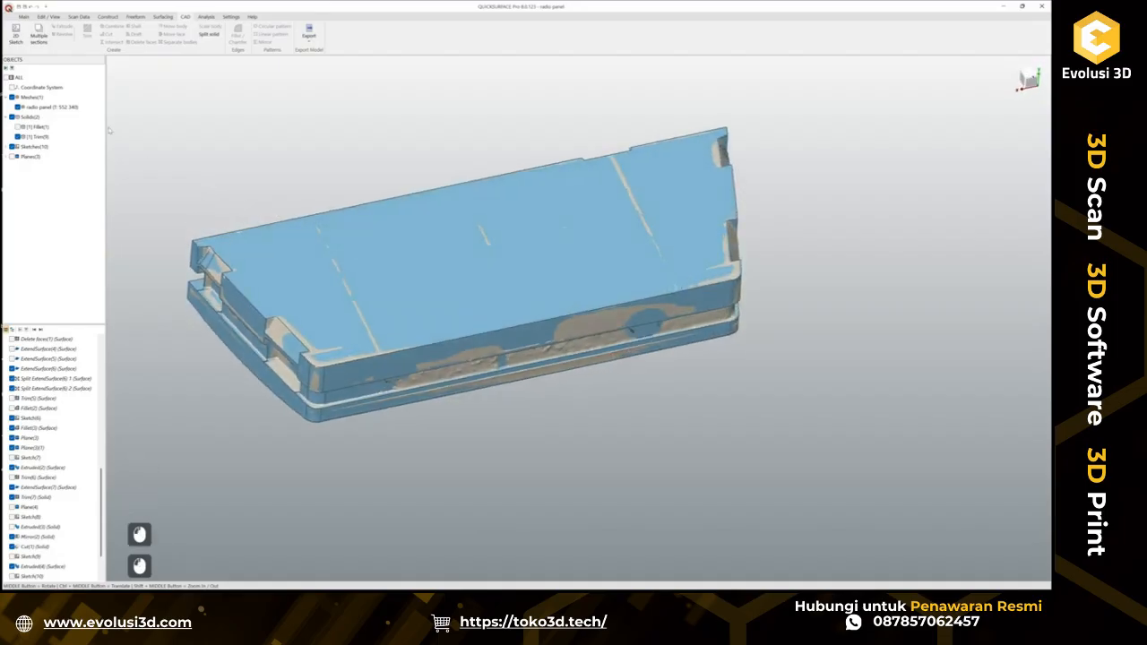
# Hide the trimmed solid and create a sketch parallel to the OXZ plane, offset about 7.13 mm to section the scanned ribs.
pyautogui.click(18, 137)
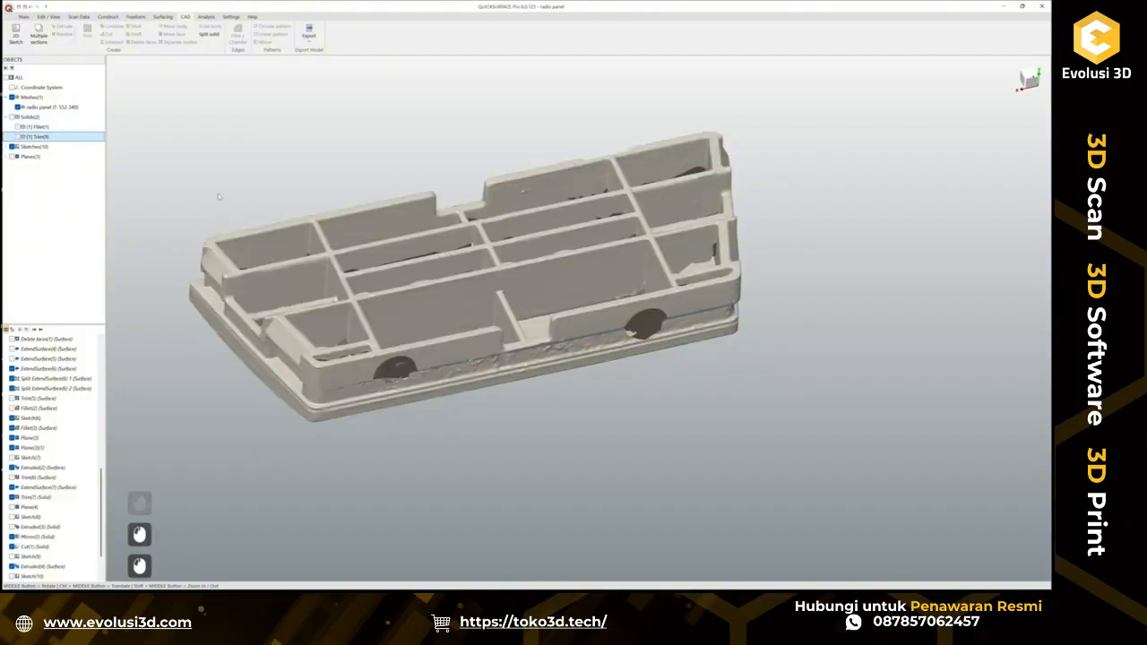
pyautogui.scroll(3, 279, 217)
pyautogui.moveTo(656, 279)
pyautogui.mouseDown(button='middle')
pyautogui.moveTo(636, 402)
pyautogui.moveTo(735, 263)
pyautogui.moveTo(729, 247)
pyautogui.moveTo(673, 346)
pyautogui.moveTo(667, 266)
pyautogui.mouseUp(button='middle')
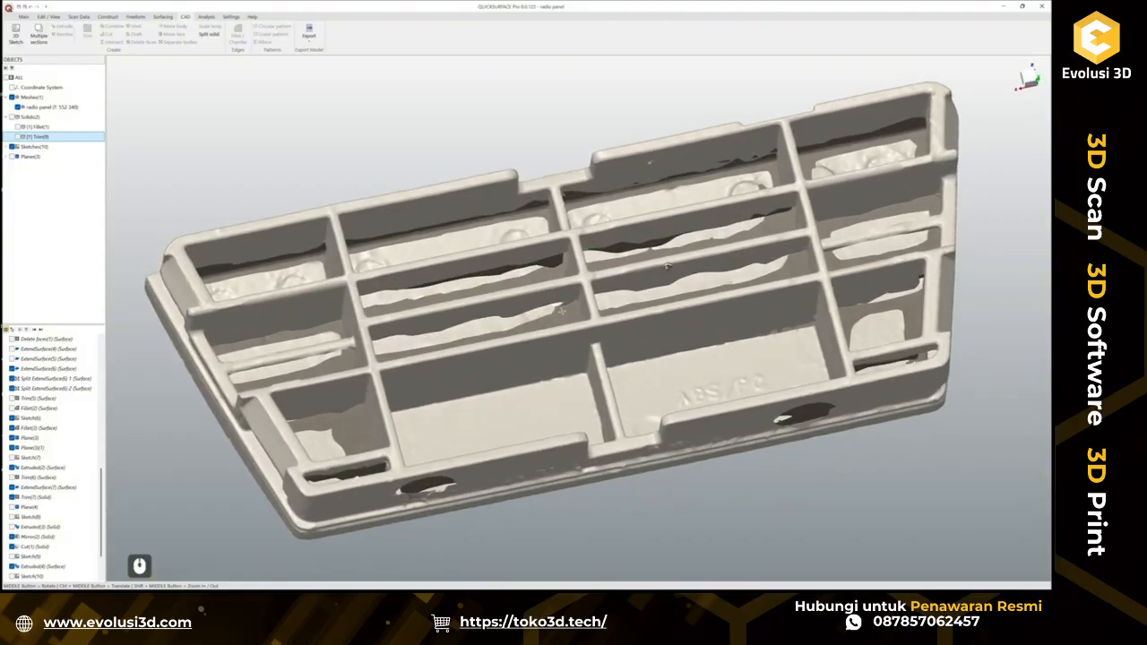
pyautogui.click(360, 129)
pyautogui.click(23, 44)
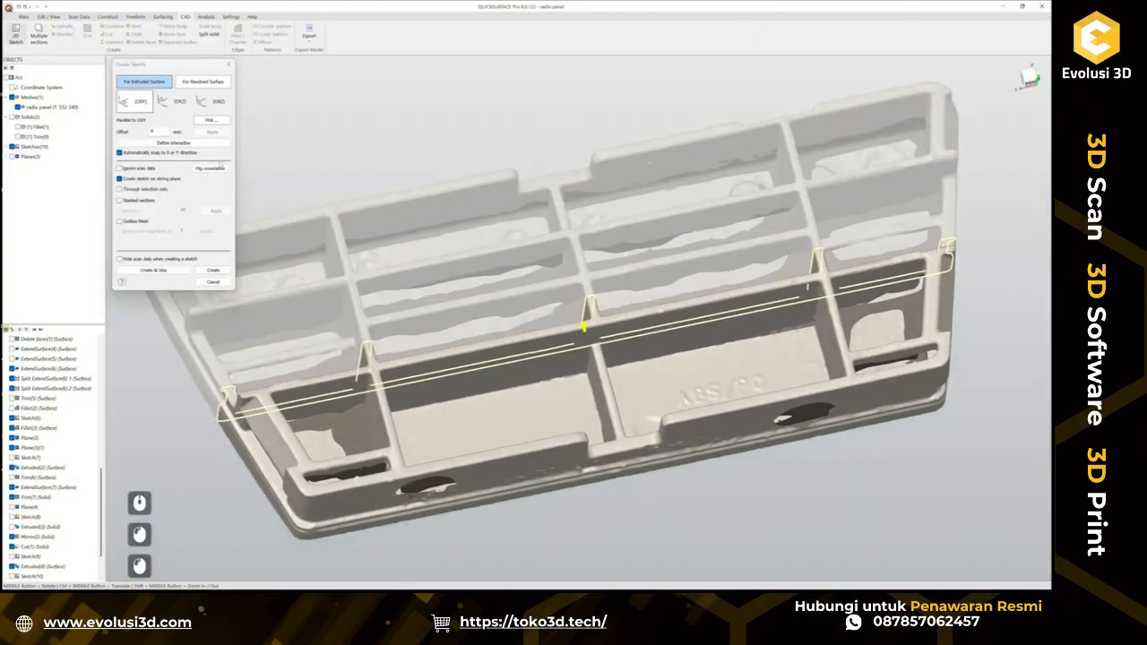
pyautogui.click(212, 102)
pyautogui.moveTo(603, 305); pyautogui.dragTo(603, 357)
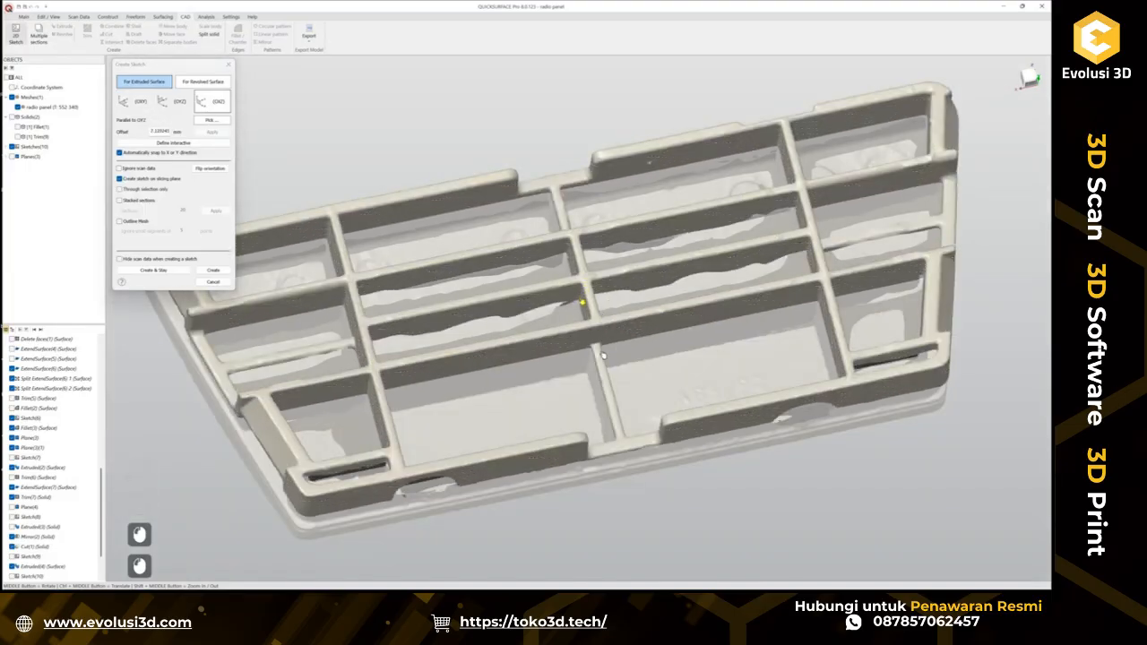
pyautogui.moveTo(673, 328); pyautogui.dragTo(625, 403, button='middle')
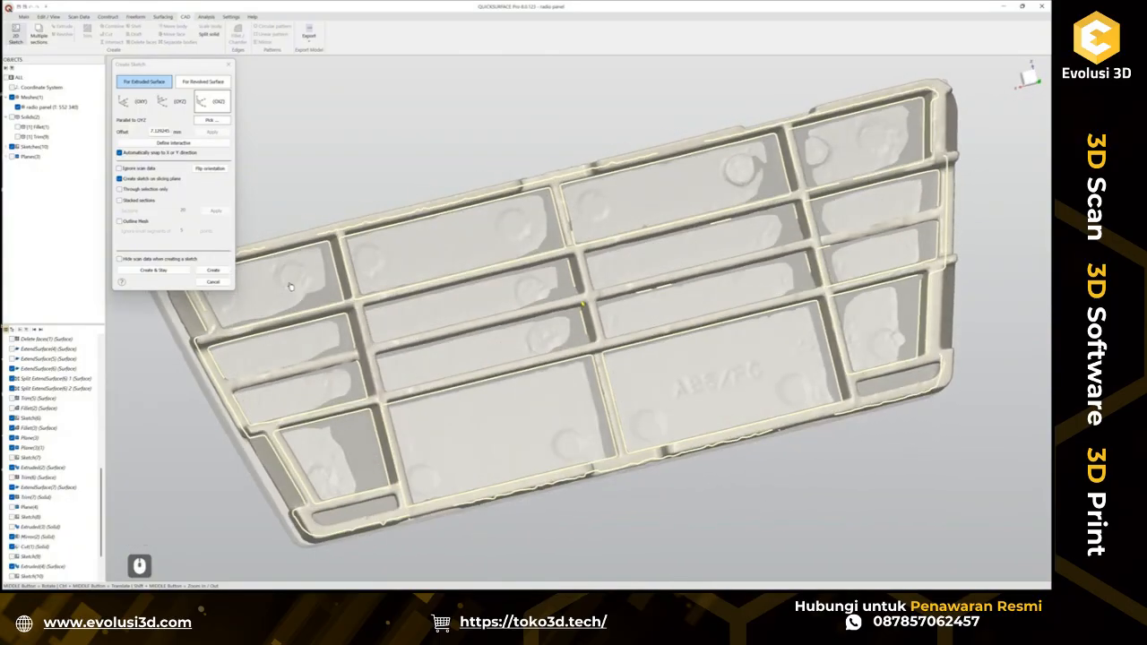
pyautogui.click(215, 270)
pyautogui.moveTo(685, 324); pyautogui.dragTo(680, 265, button='middle')
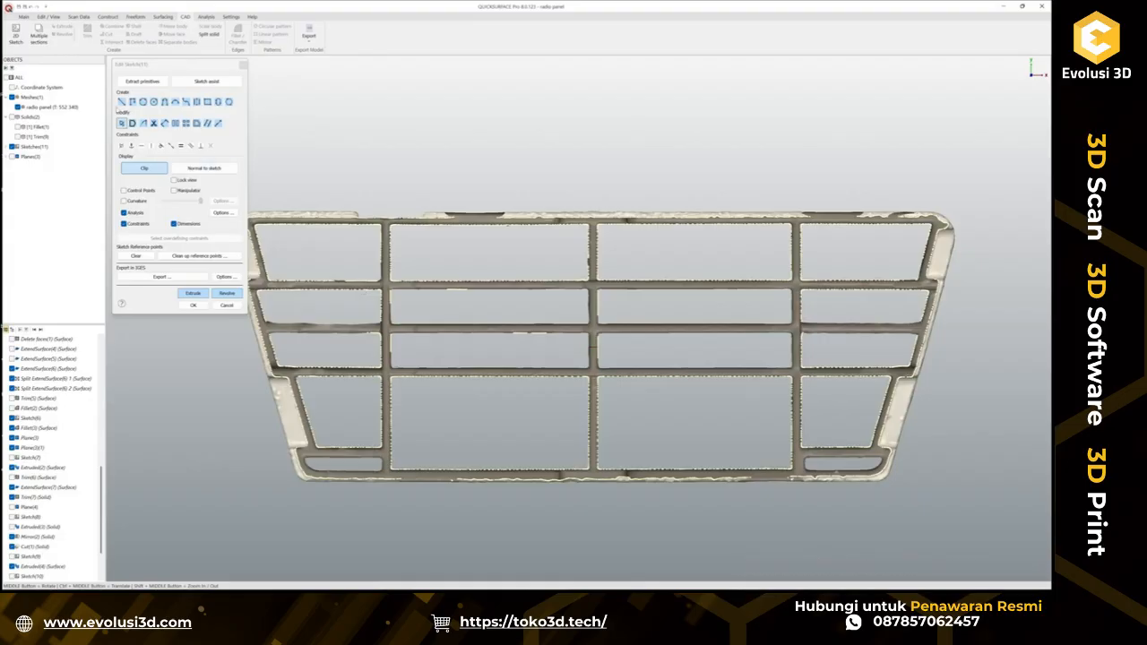
# Sketch a line along the scanned edge of the leftmost vertical rib and extend both its ends past the panel outline.
pyautogui.click(122, 102)
pyautogui.keyDown('ctrl'); pyautogui.click(383, 225); pyautogui.keyUp('ctrl')
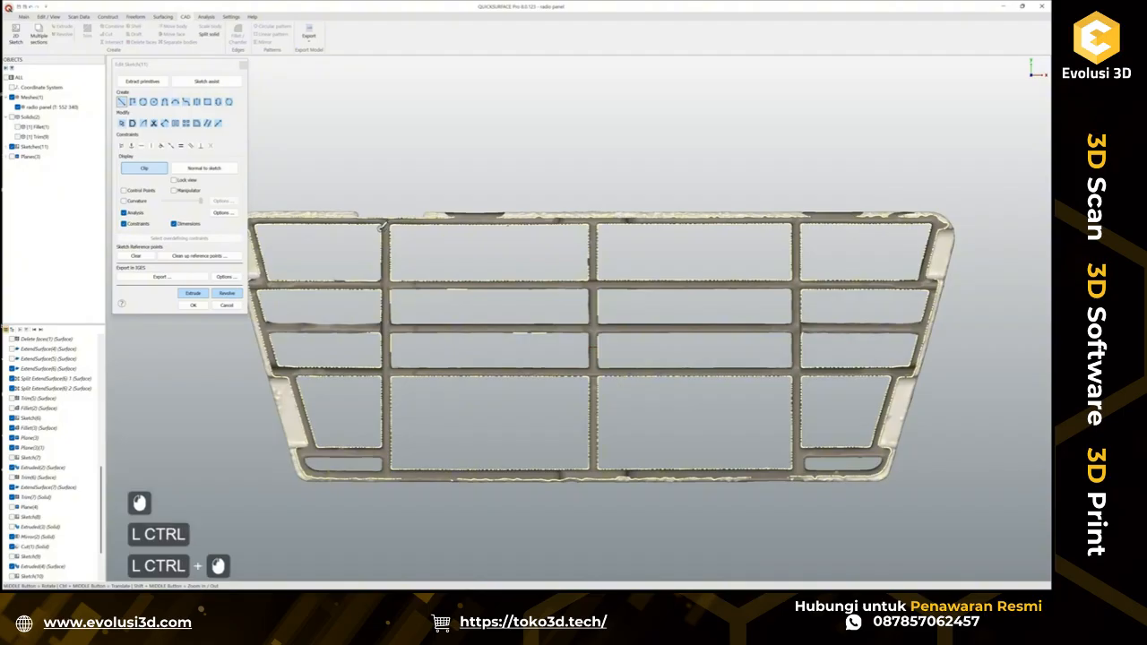
pyautogui.keyDown('ctrl'); pyautogui.click(384, 434); pyautogui.keyUp('ctrl')
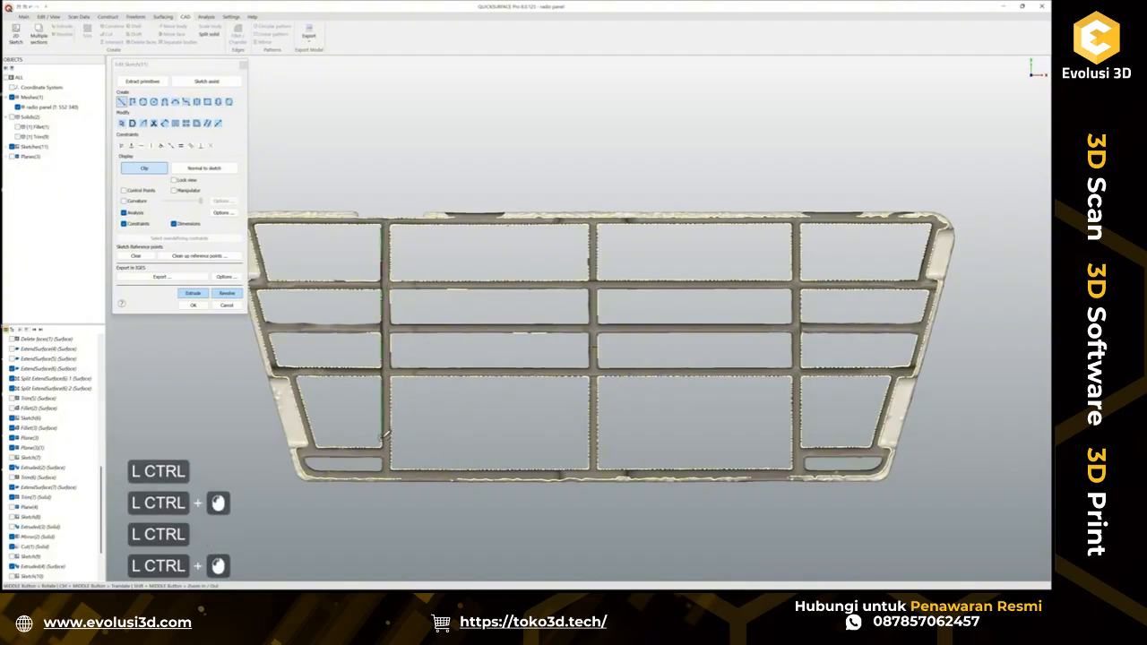
pyautogui.press('Escape')
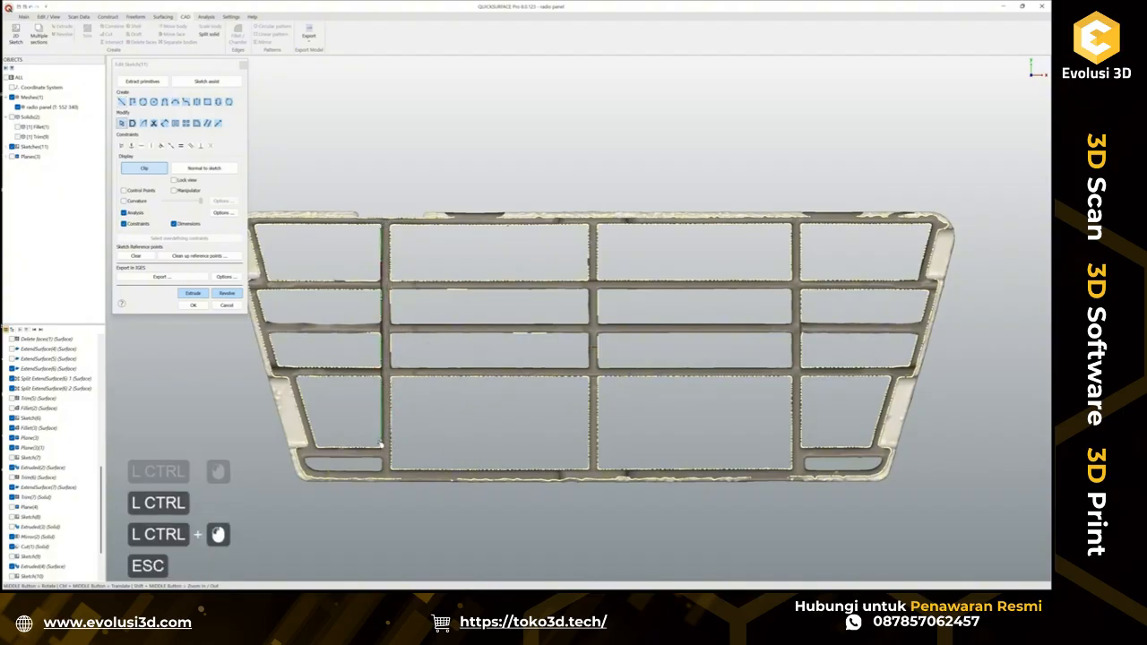
pyautogui.click(383, 461)
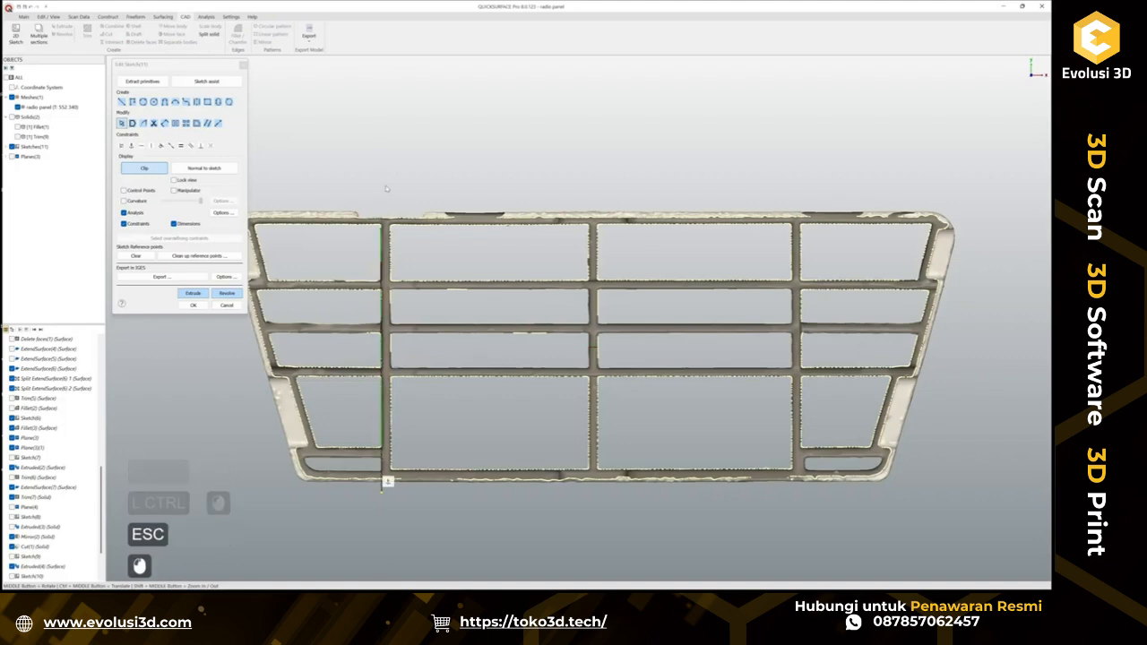
pyautogui.click(387, 481)
pyautogui.moveTo(380, 216); pyautogui.dragTo(381, 209)
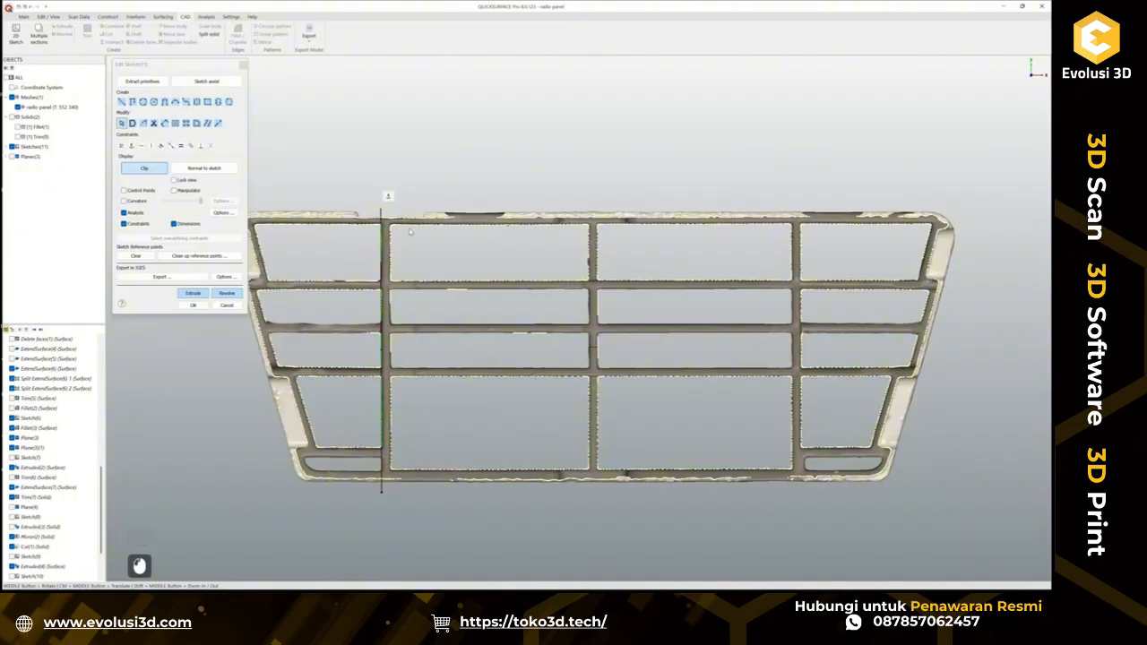
# Sketch a slanted line along the inner sides of the left end openings.
pyautogui.click(121, 101)
pyautogui.keyDown('ctrl'); pyautogui.click(255, 228); pyautogui.keyUp('ctrl')
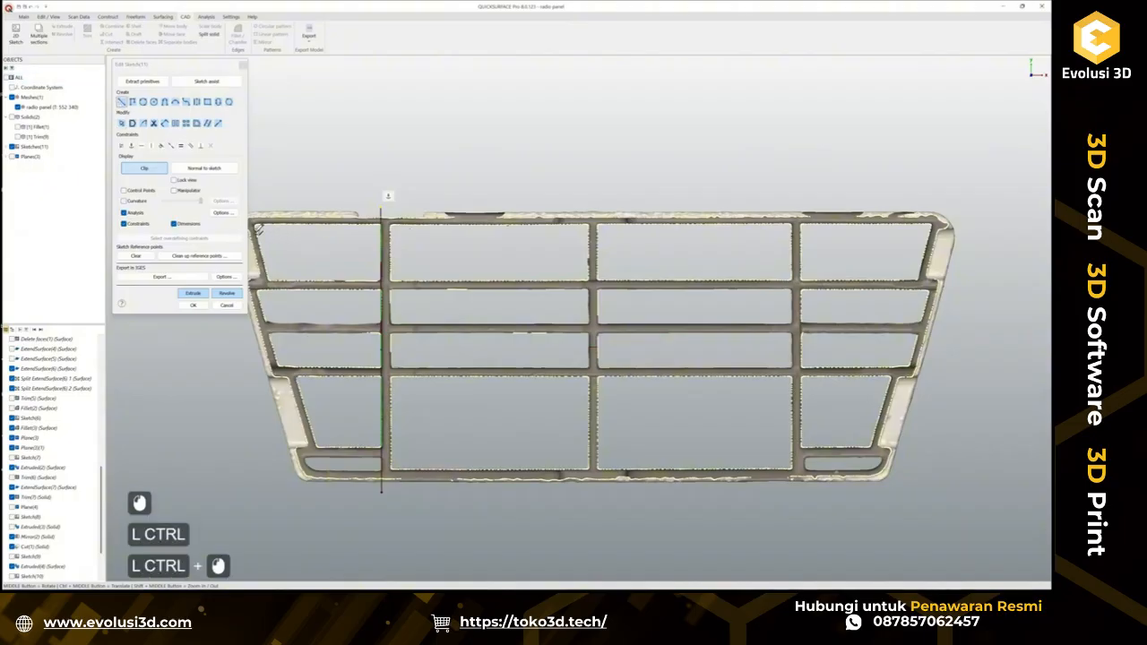
pyautogui.keyDown('ctrl'); pyautogui.click(315, 442); pyautogui.keyUp('ctrl')
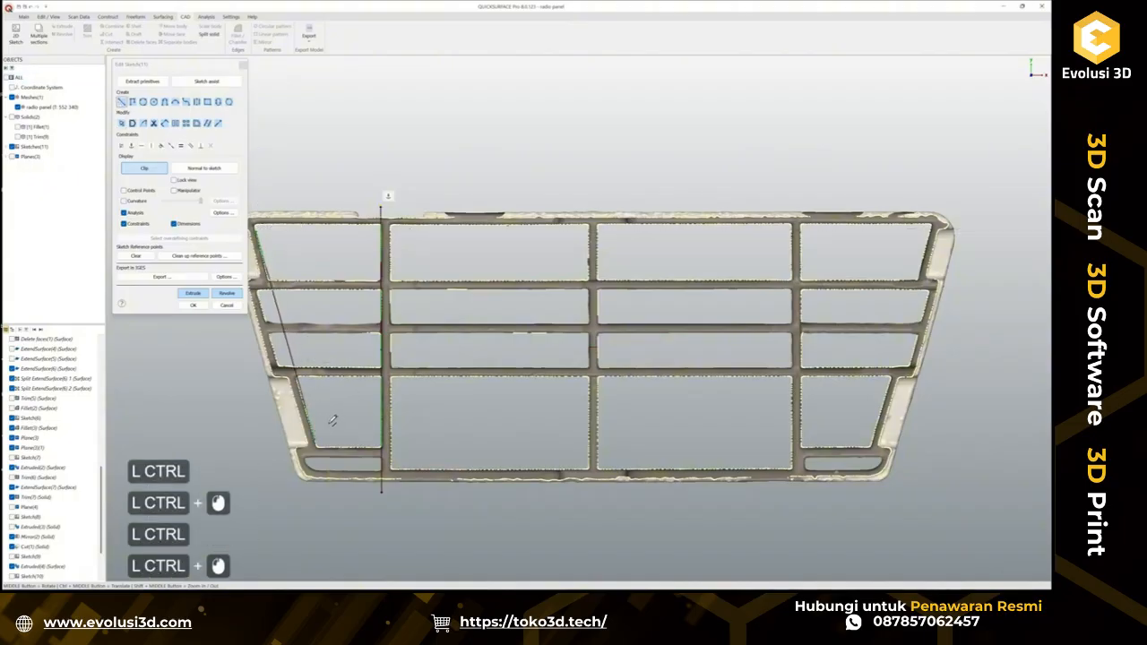
pyautogui.keyDown('ctrl'); pyautogui.moveTo(340, 394); pyautogui.dragTo(366, 390, button='middle'); pyautogui.keyUp('ctrl')
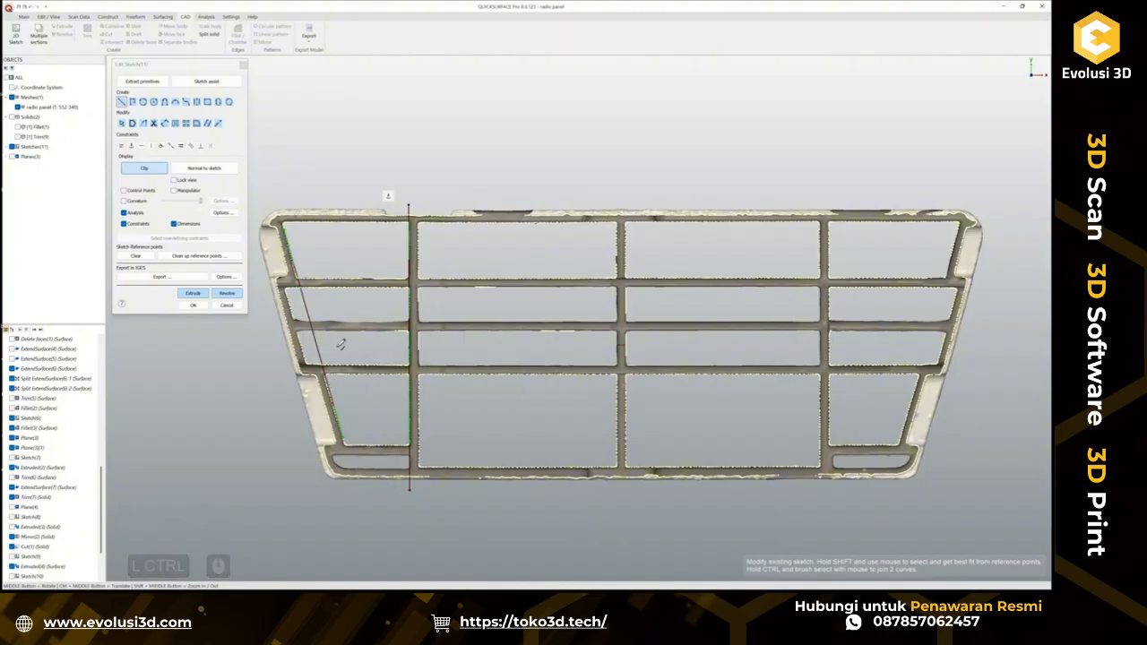
pyautogui.press('Escape')
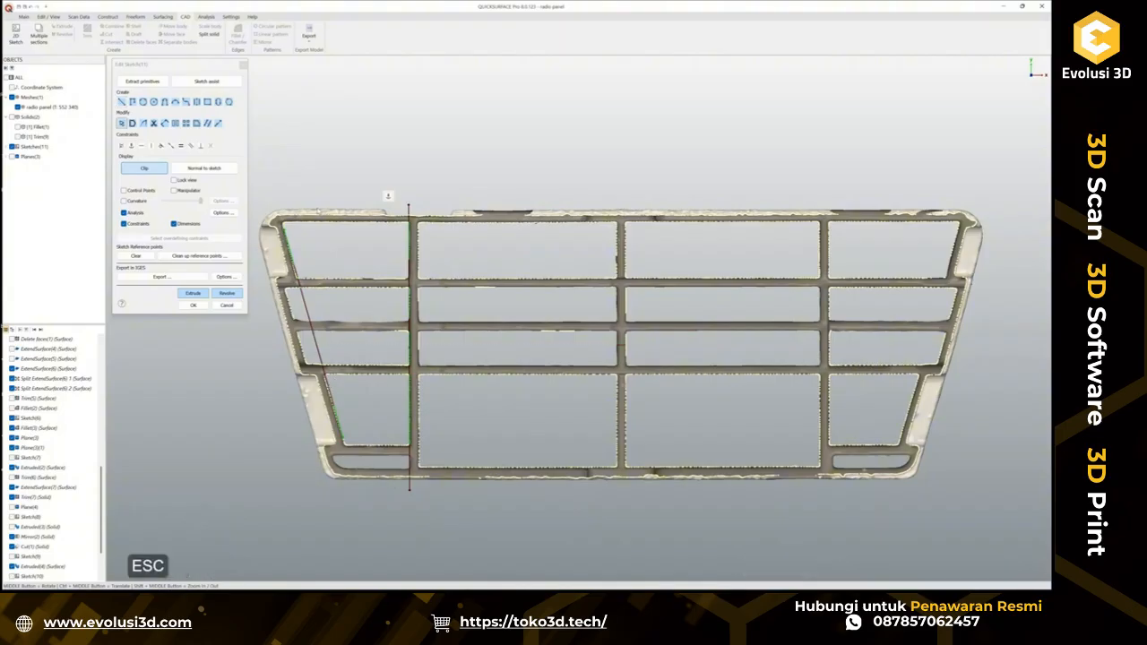
# Sketch a line along the upper edge of the top row of openings, spanning all four, and constrain it horizontal.
pyautogui.click(121, 102)
pyautogui.keyDown('ctrl'); pyautogui.click(297, 218); pyautogui.keyUp('ctrl')
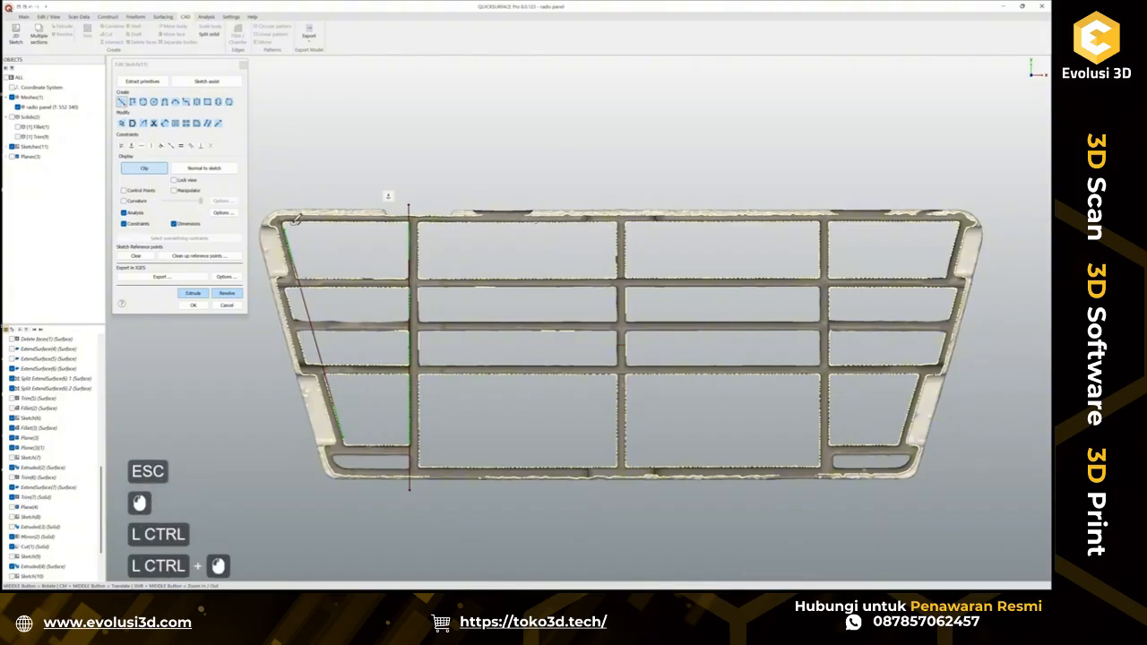
pyautogui.keyDown('ctrl'); pyautogui.click(952, 219); pyautogui.keyUp('ctrl')
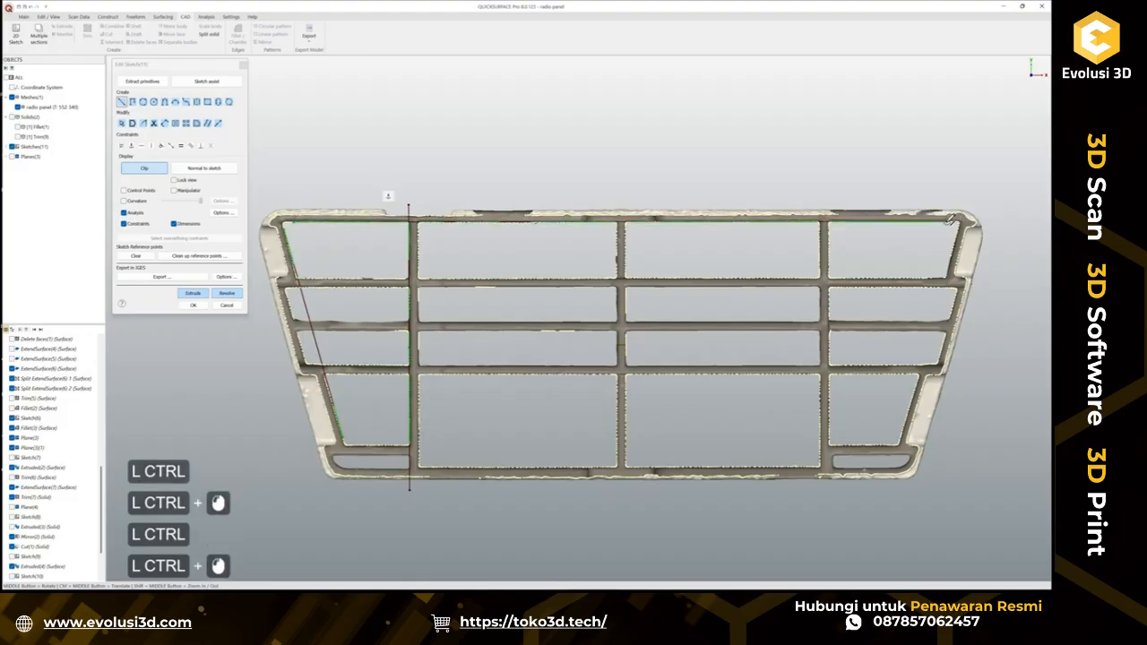
pyautogui.press('Escape')
pyautogui.click(662, 224)
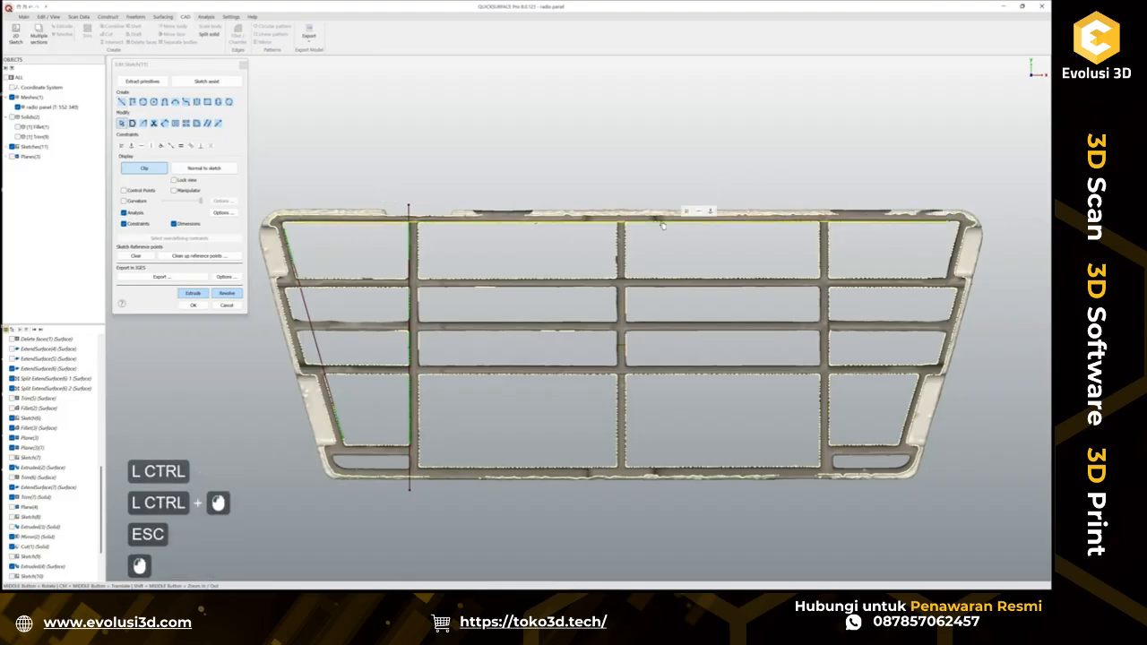
pyautogui.click(700, 212)
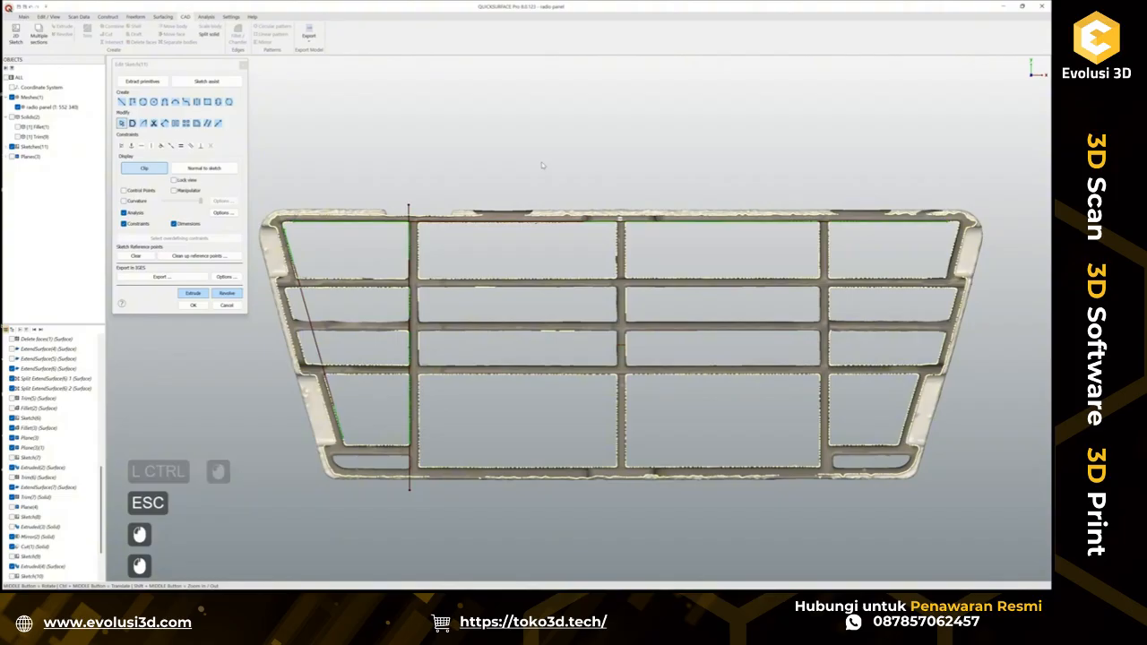
pyautogui.click(527, 182)
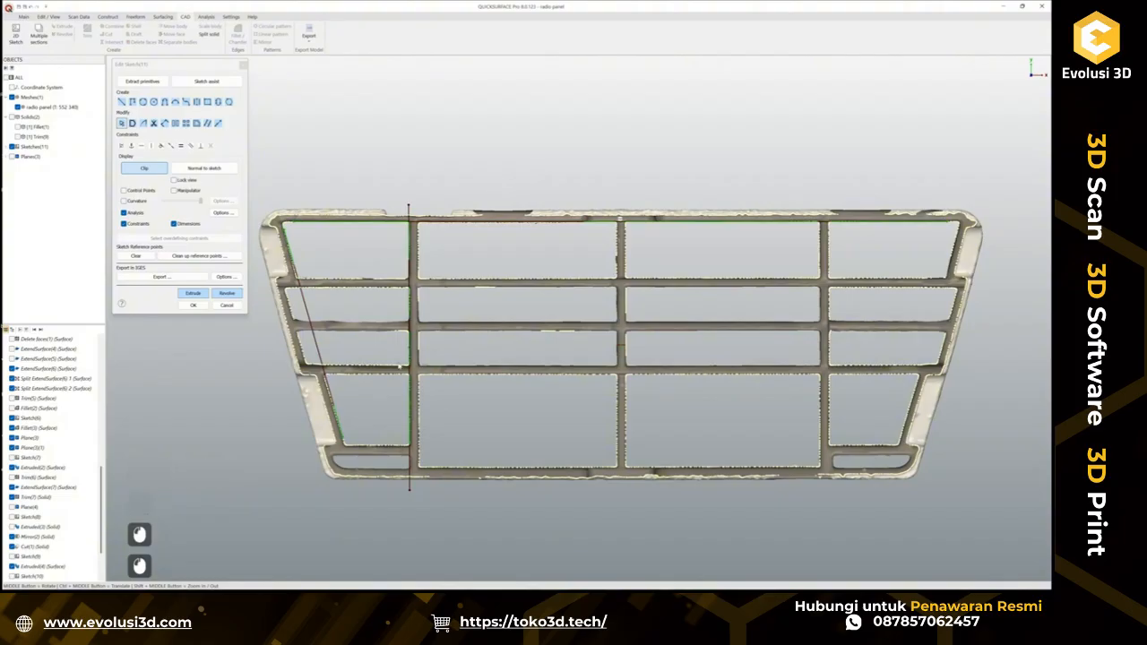
# Constrain the line on the leftmost rib vertical, then delete it together with the slanted line inside the end openings.
pyautogui.click(410, 359)
pyautogui.click(427, 347)
pyautogui.click(449, 347)
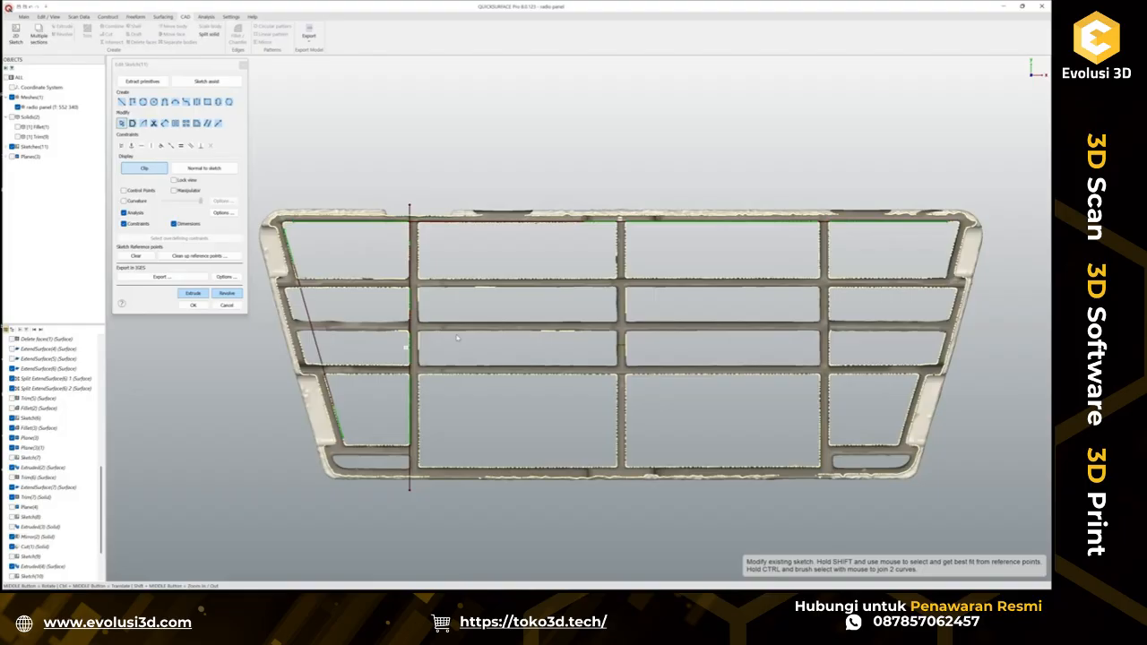
pyautogui.click(410, 339)
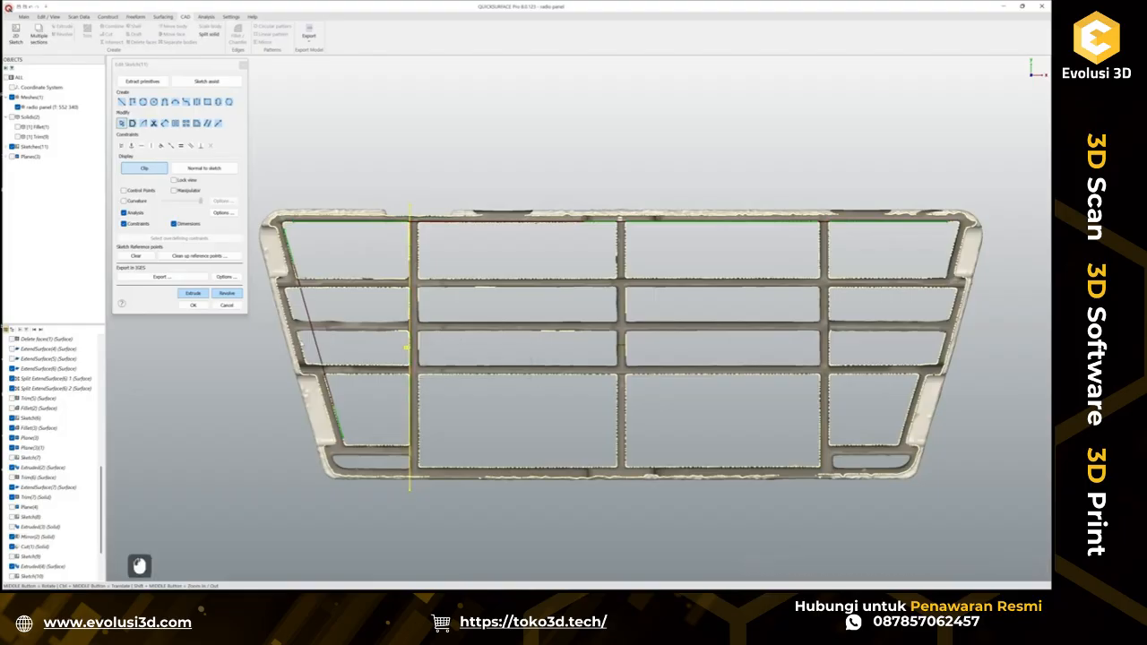
pyautogui.press('Delete')
pyautogui.click(305, 342)
pyautogui.press('Delete')
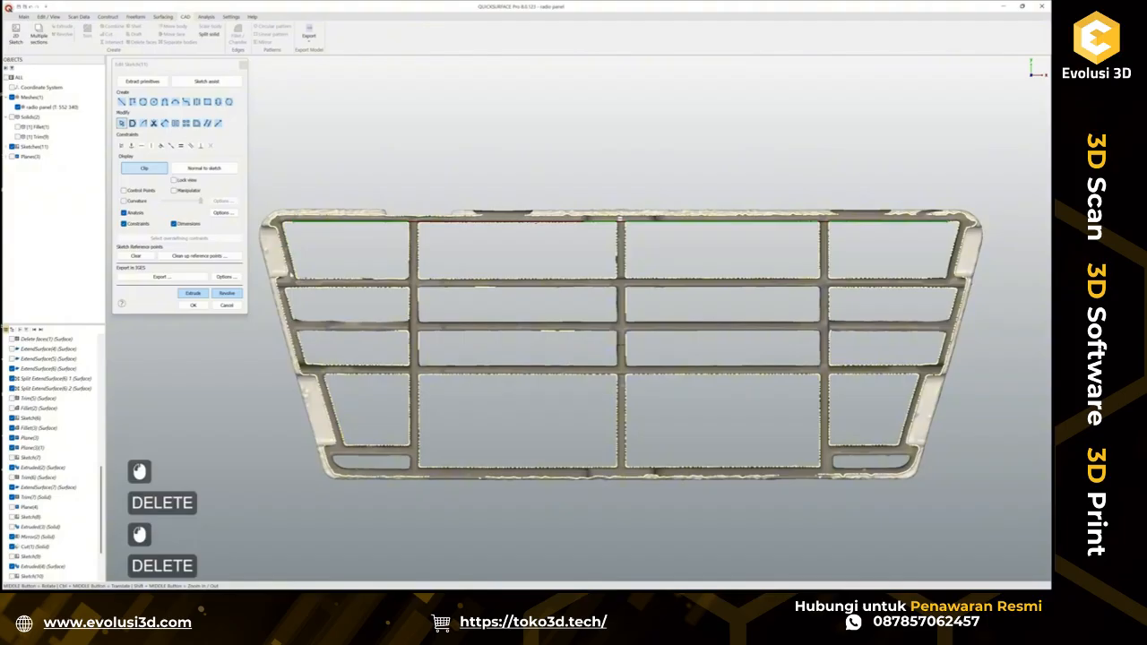
# Sketch a slanted line along the outer edge of the left short end, between the two sloped tabs.
pyautogui.click(122, 103)
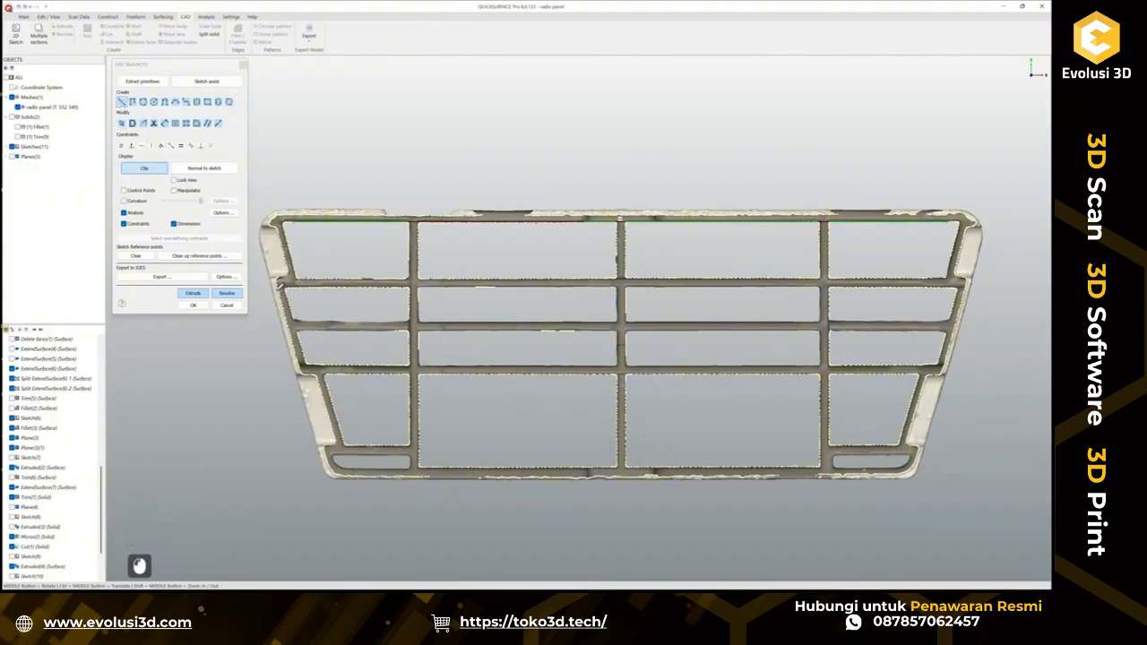
pyautogui.keyDown('ctrl'); pyautogui.click(280, 286); pyautogui.keyUp('ctrl')
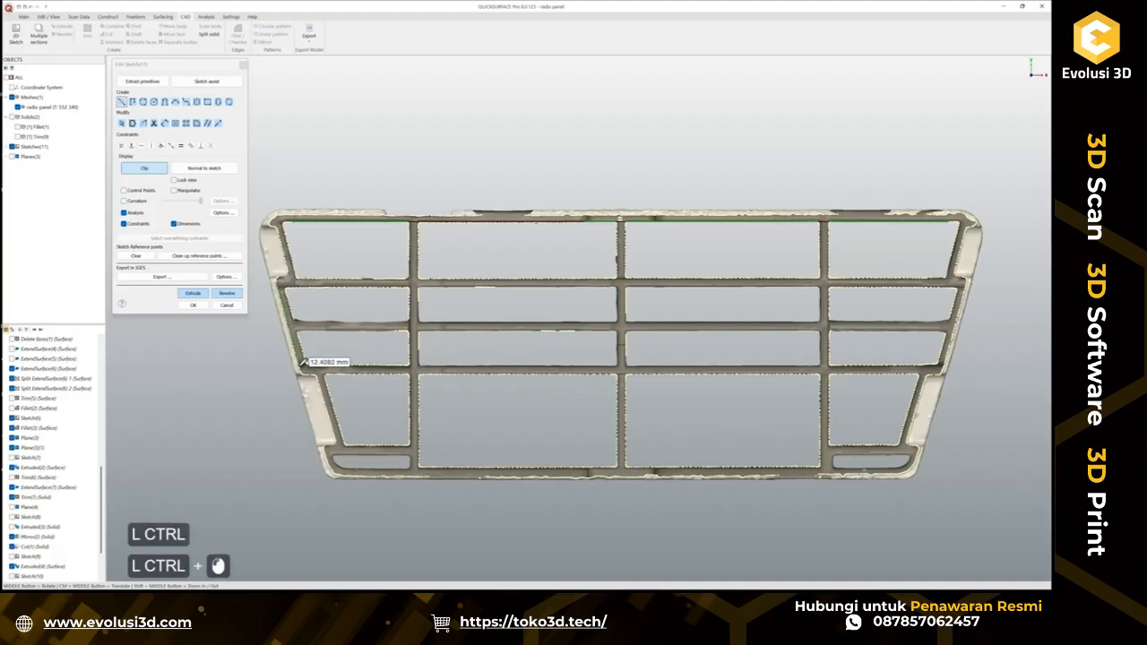
pyautogui.keyDown('ctrl'); pyautogui.click(304, 362); pyautogui.keyUp('ctrl')
pyautogui.press('Escape')
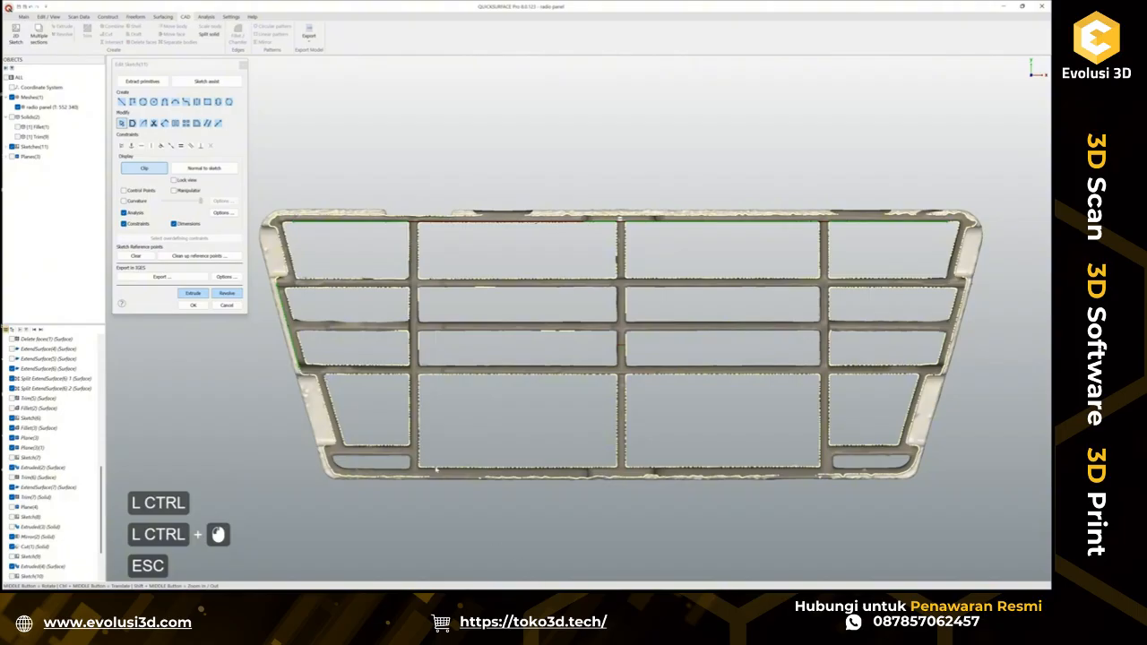
# Sketch a line along the lower edge of the two large bottom openings and join its left end to the slanted outer line.
pyautogui.click(122, 102)
pyautogui.click(122, 102)
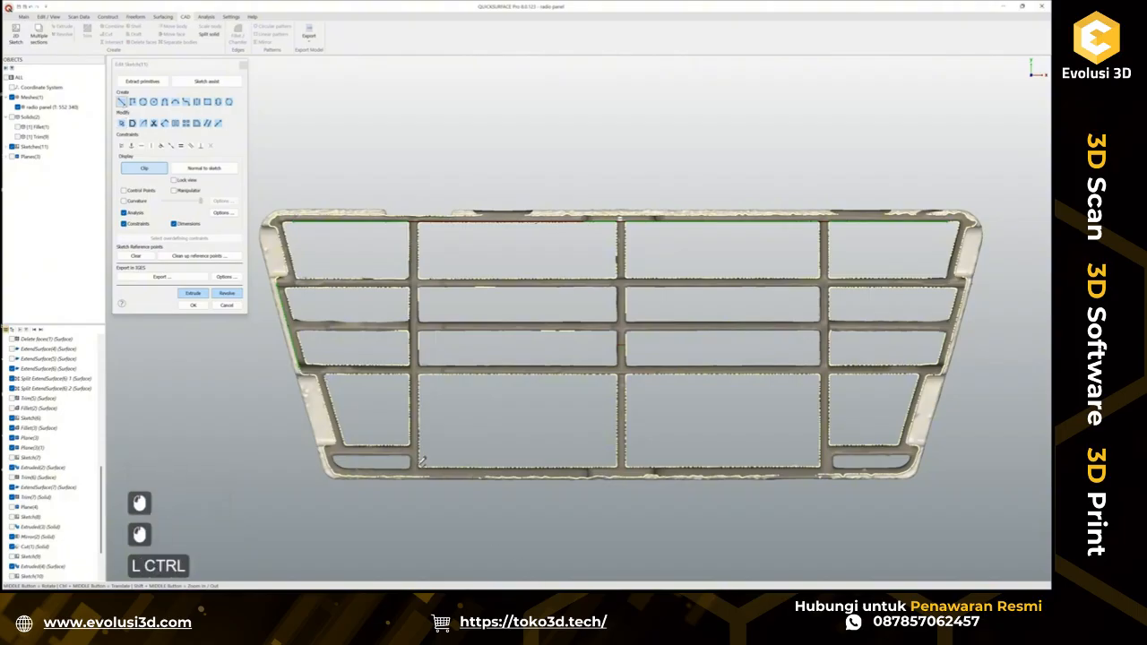
pyautogui.keyDown('ctrl'); pyautogui.click(421, 461); pyautogui.keyUp('ctrl')
pyautogui.keyDown('ctrl'); pyautogui.click(813, 463); pyautogui.keyUp('ctrl')
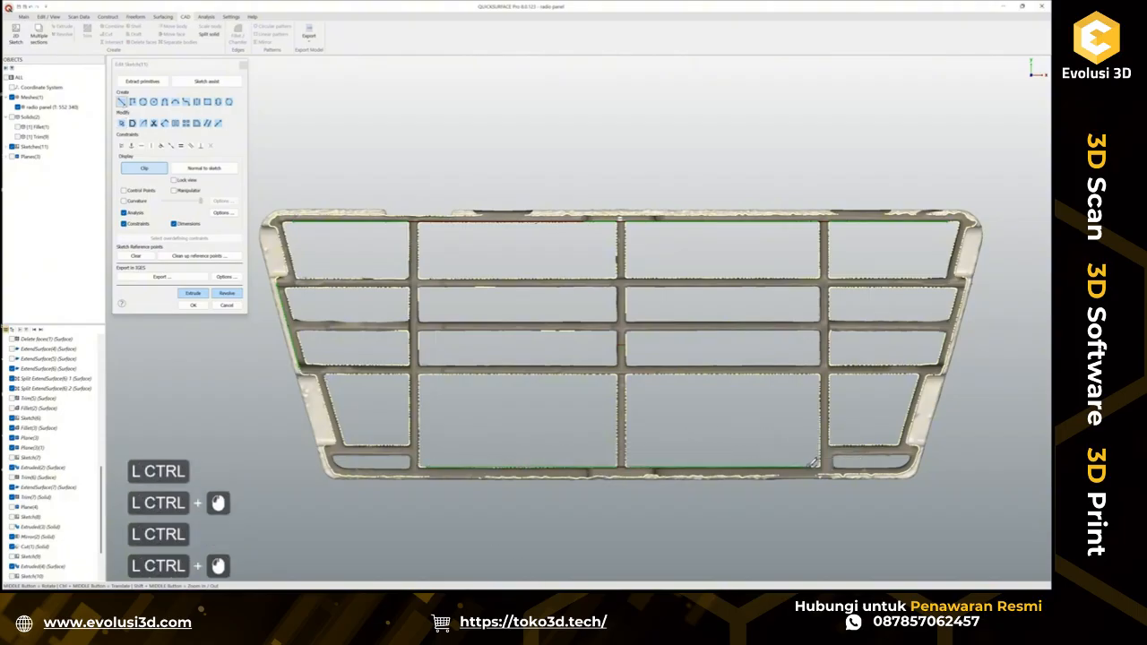
pyautogui.press('Escape')
pyautogui.moveTo(475, 518)
pyautogui.keyDown('ctrl'); pyautogui.mouseDown()
pyautogui.moveTo(238, 312)
pyautogui.moveTo(305, 332)
pyautogui.mouseUp(); pyautogui.keyUp('ctrl')
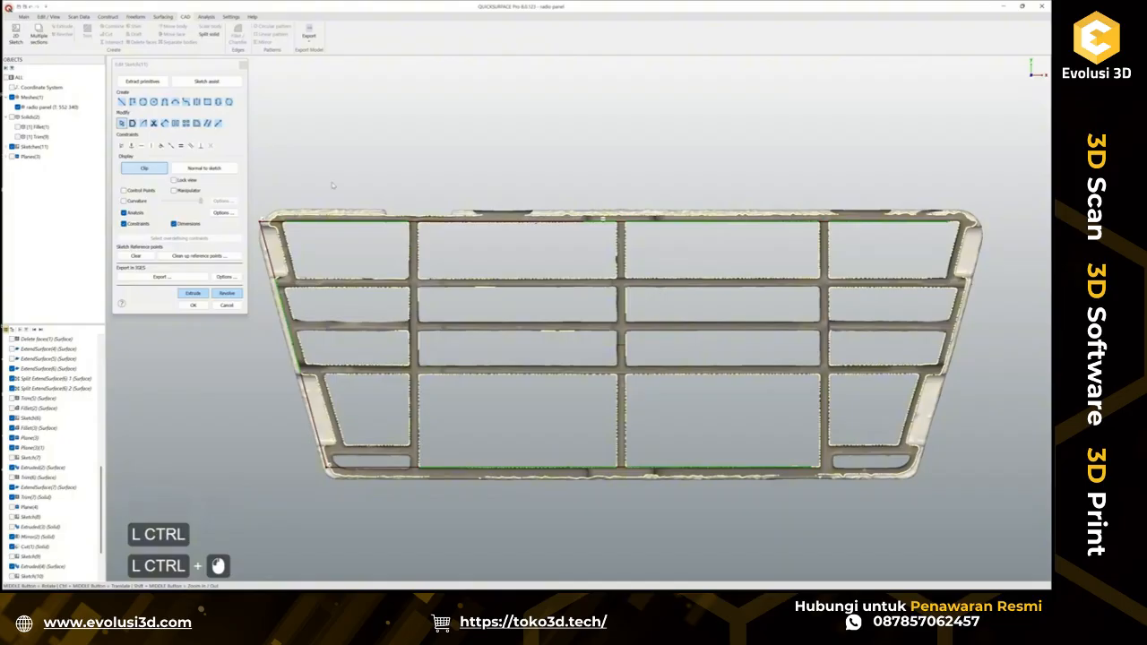
# Sketch a line along the left edge of the central vertical rib and constrain it vertical.
pyautogui.click(122, 102)
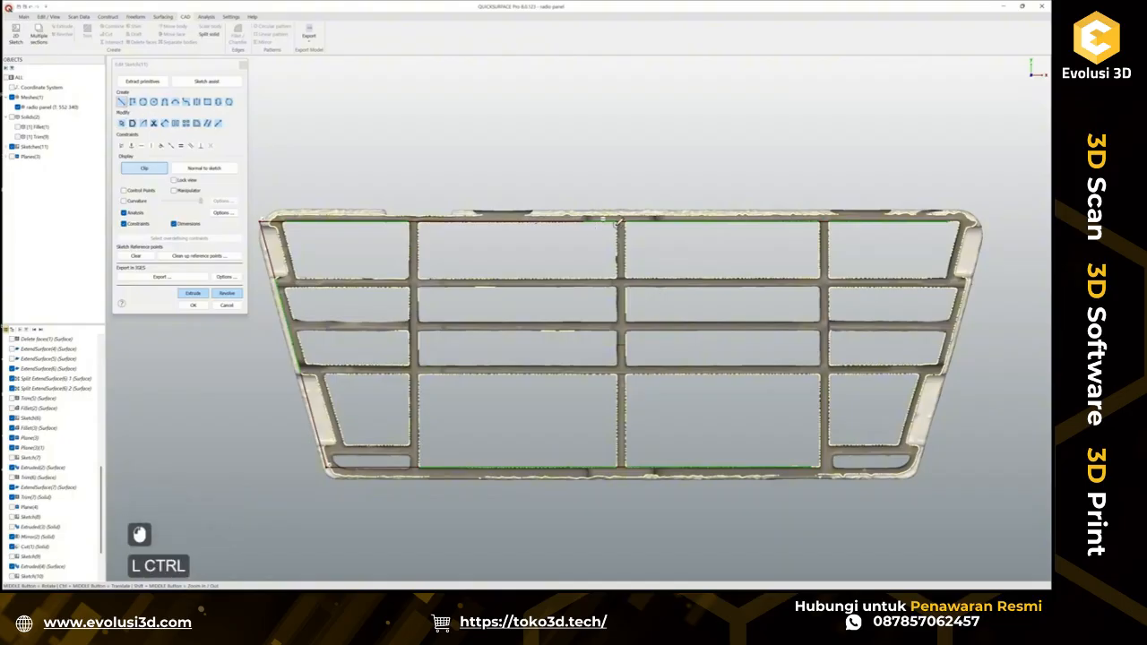
pyautogui.keyDown('ctrl'); pyautogui.click(615, 222); pyautogui.keyUp('ctrl')
pyautogui.keyDown('ctrl'); pyautogui.click(618, 465); pyautogui.keyUp('ctrl')
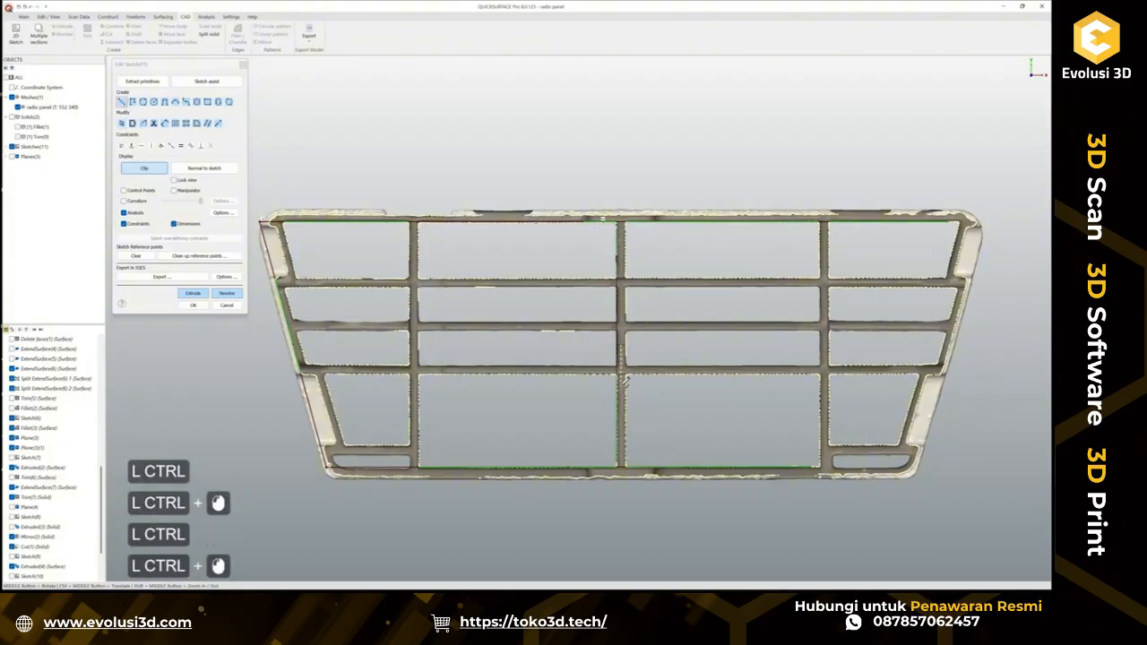
pyautogui.press('Escape')
pyautogui.click(625, 381)
pyautogui.click(685, 414)
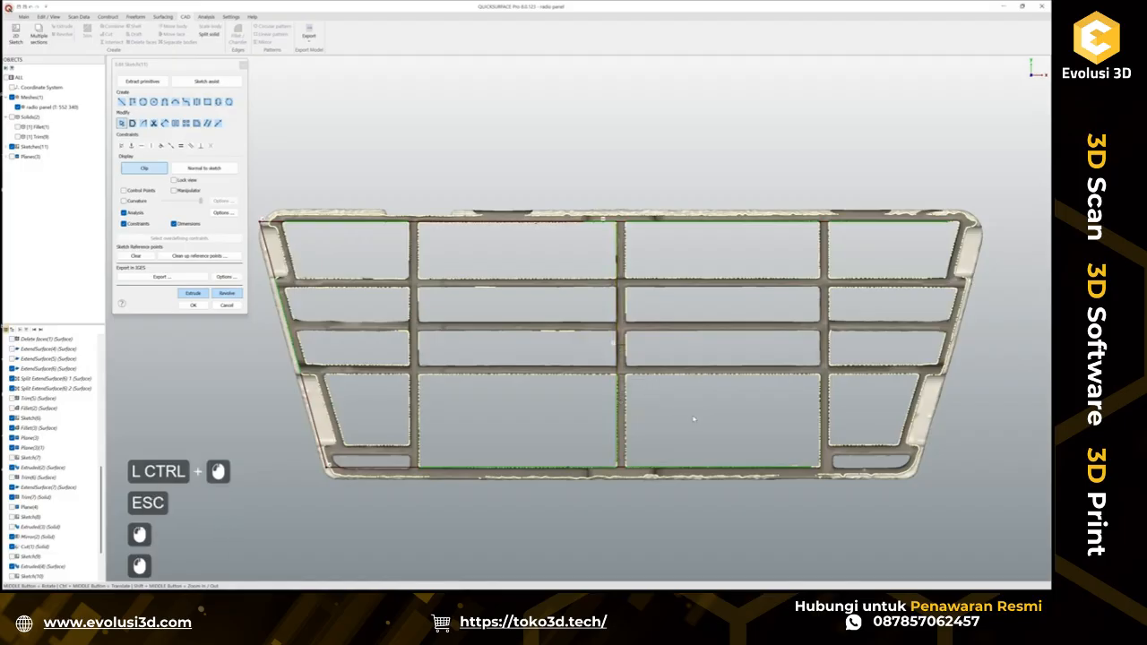
pyautogui.click(694, 419)
# Join the central rib line to the upper and lower lines at the corners, closing the profile of the panel's left half.
pyautogui.moveTo(951, 255)
pyautogui.keyDown('ctrl'); pyautogui.mouseDown()
pyautogui.moveTo(651, 215)
pyautogui.moveTo(590, 220)
pyautogui.moveTo(600, 215)
pyautogui.mouseUp(); pyautogui.keyUp('ctrl')
pyautogui.keyDown('ctrl'); pyautogui.moveTo(663, 424); pyautogui.dragTo(866, 466); pyautogui.keyUp('ctrl')
pyautogui.keyDown('ctrl'); pyautogui.moveTo(563, 313); pyautogui.dragTo(603, 316, button='middle'); pyautogui.keyUp('ctrl')
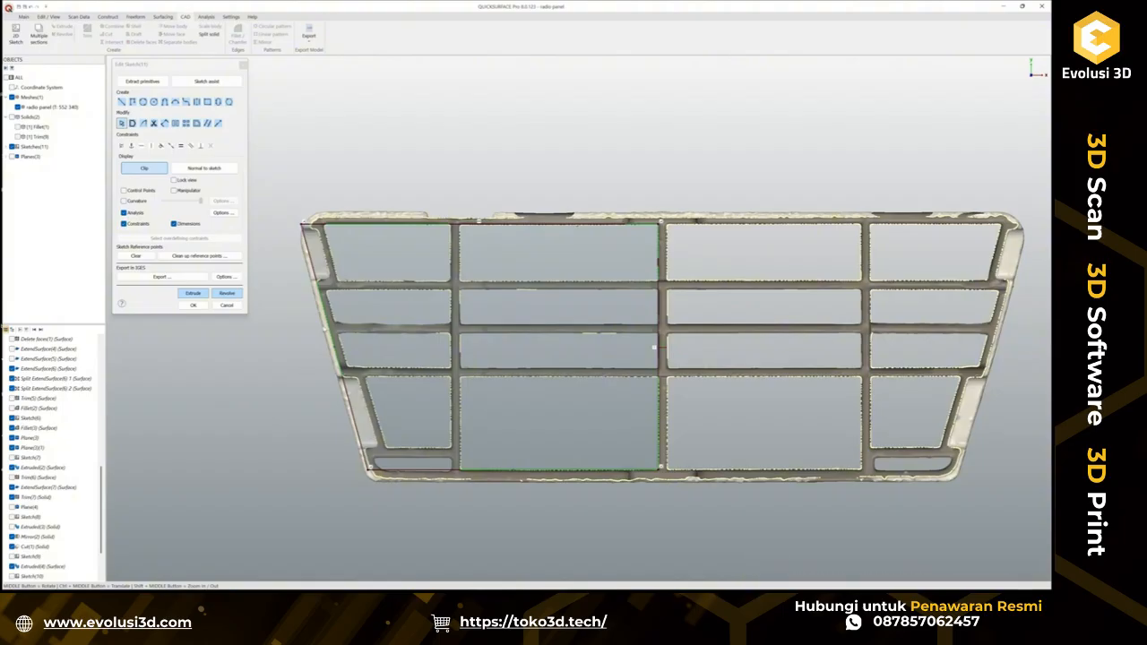
pyautogui.click(331, 327)
pyautogui.click(196, 123)
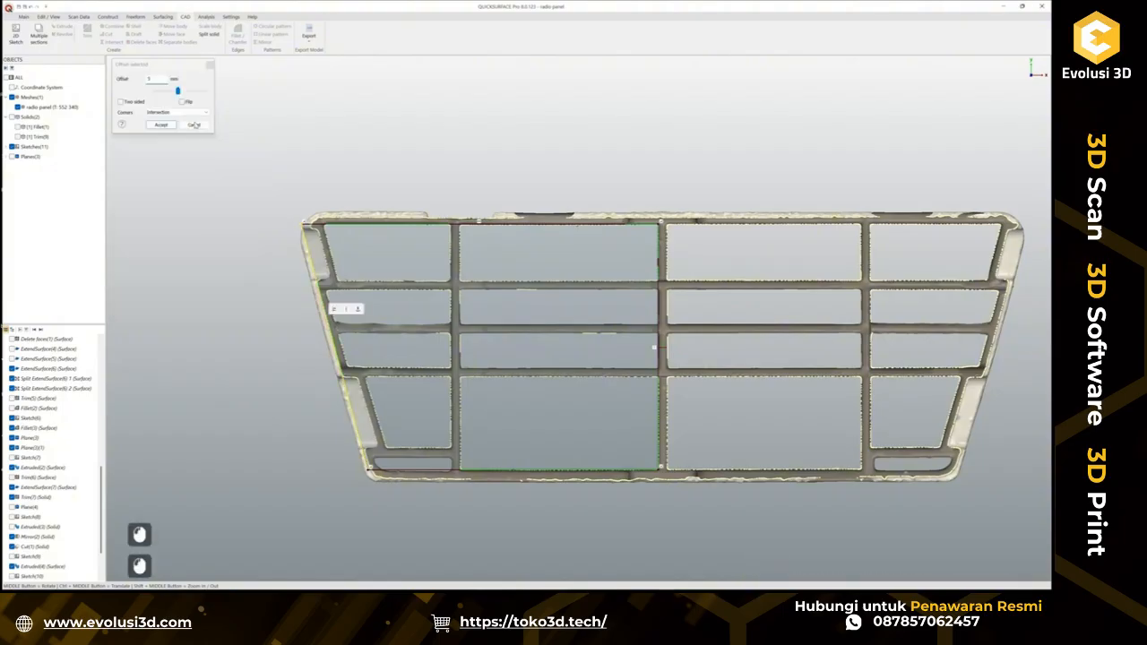
pyautogui.moveTo(178, 90); pyautogui.dragTo(149, 90)
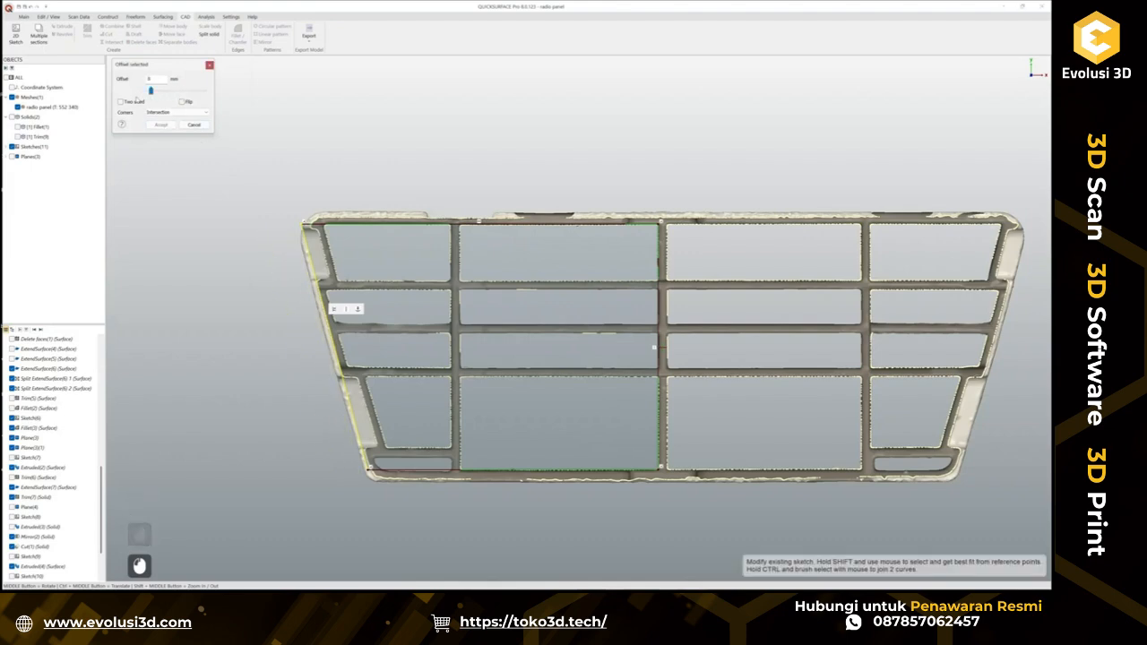
pyautogui.click(183, 102)
pyautogui.click(151, 91)
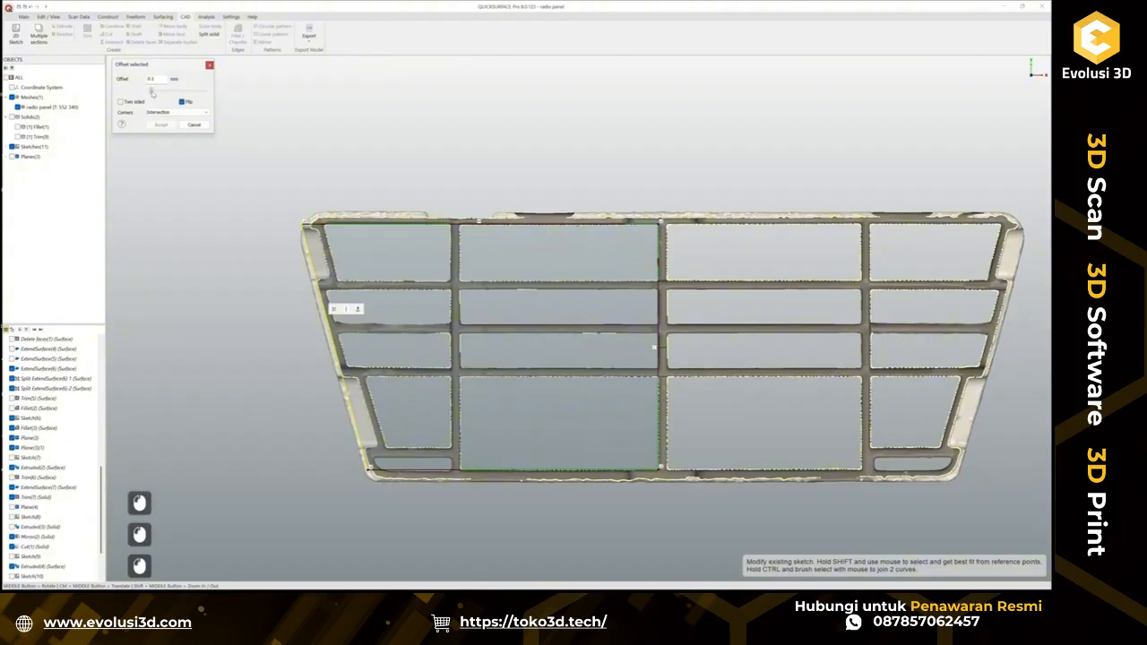
pyautogui.moveTo(162, 94); pyautogui.dragTo(169, 93)
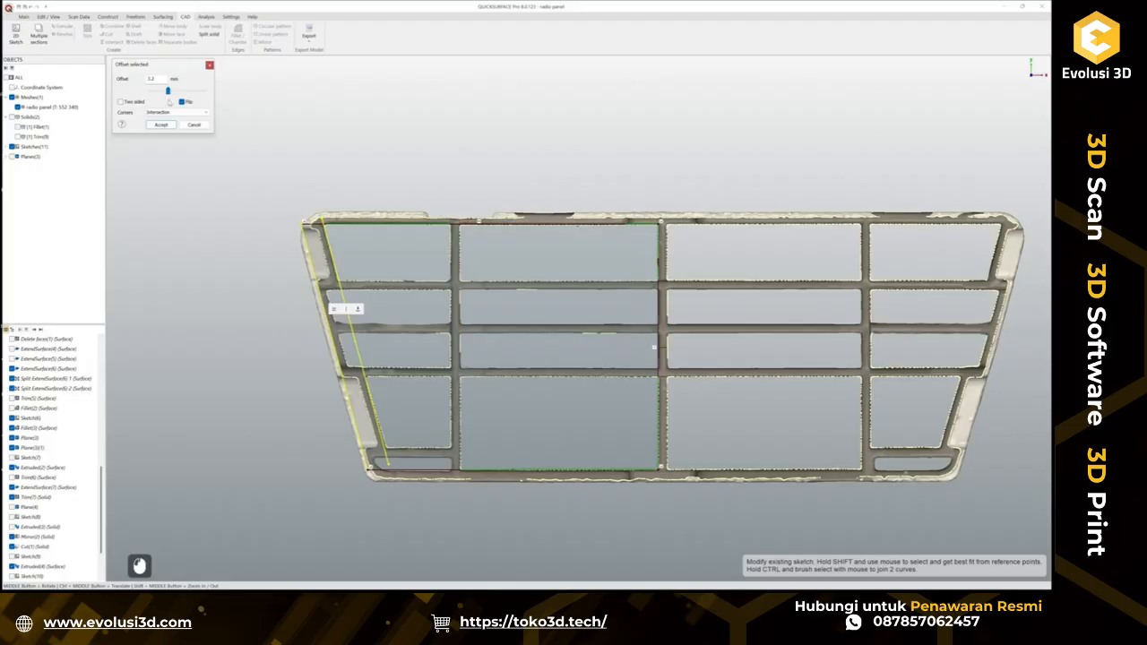
pyautogui.scroll(3, 314, 312)
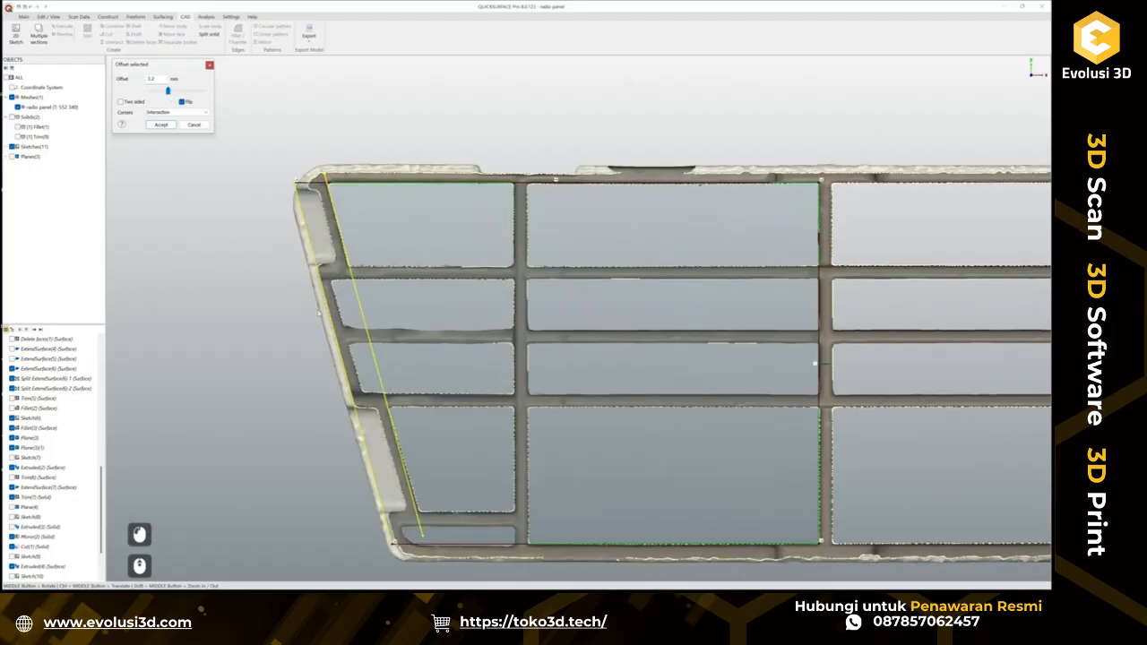
pyautogui.moveTo(167, 97); pyautogui.dragTo(156, 96)
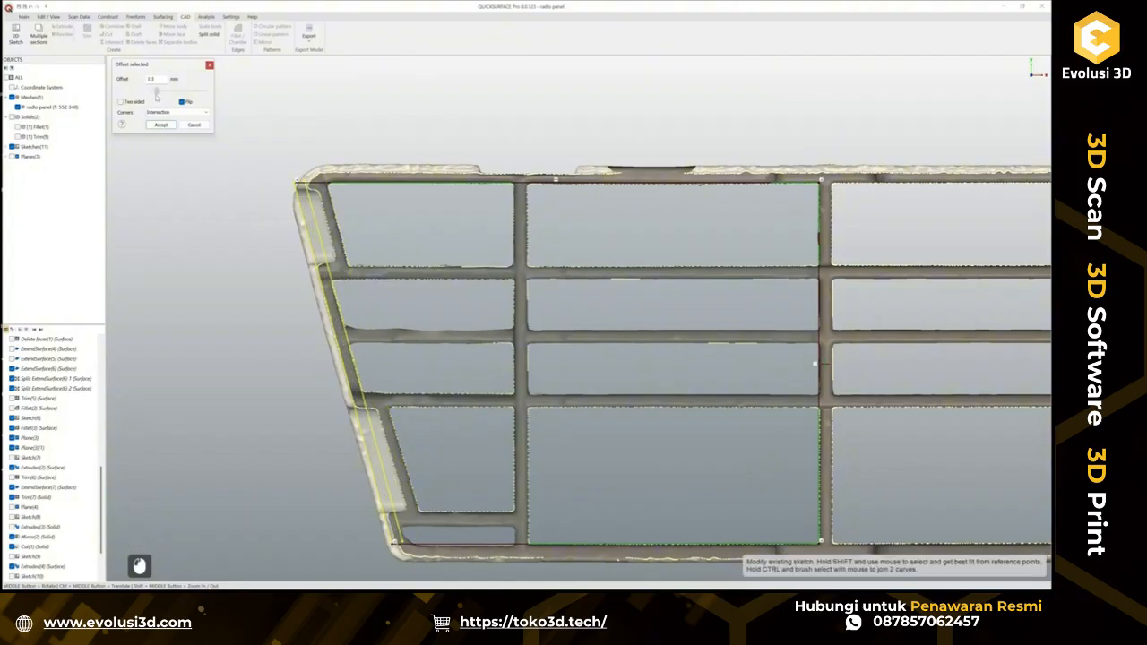
pyautogui.click(159, 81)
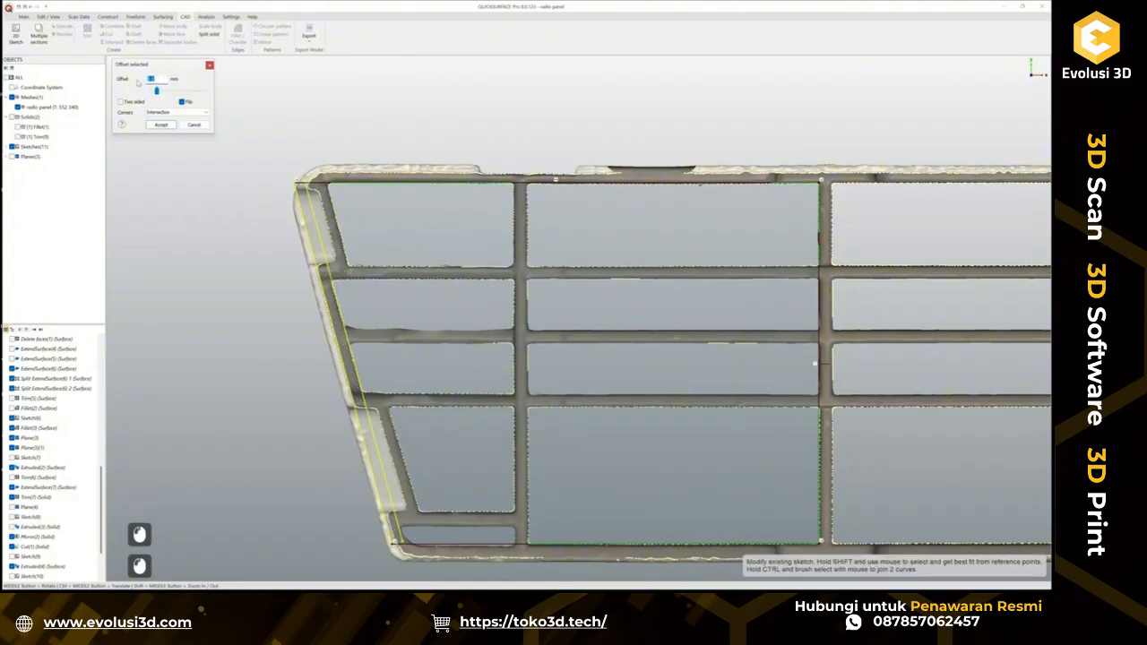
pyautogui.write('1')
pyautogui.press('Return')
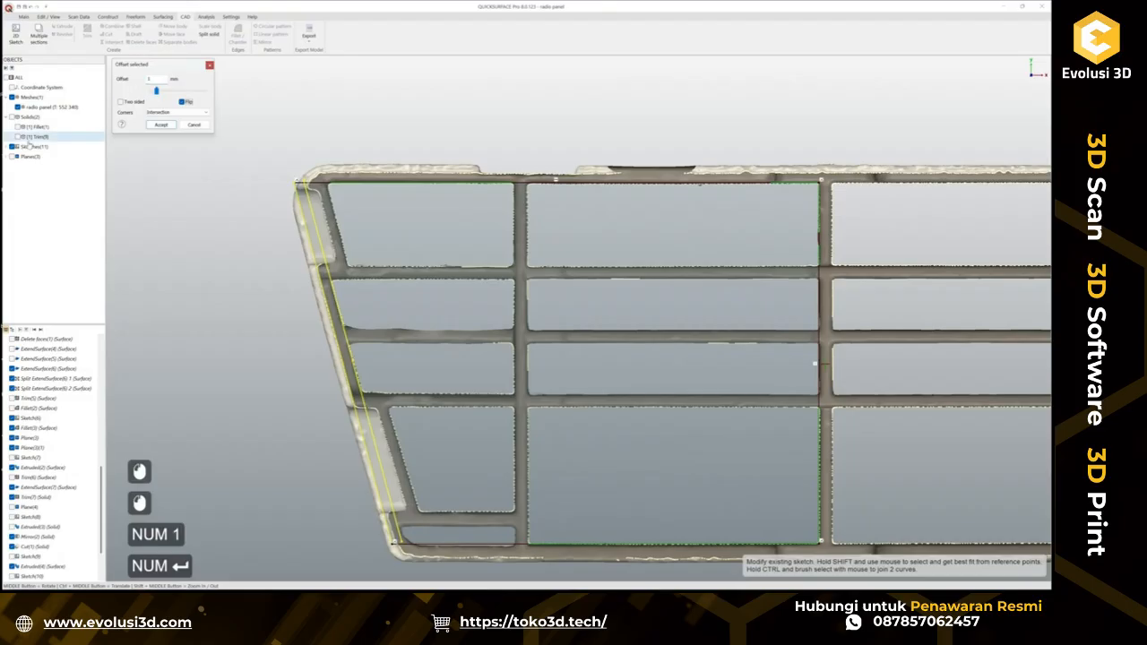
pyautogui.click(195, 125)
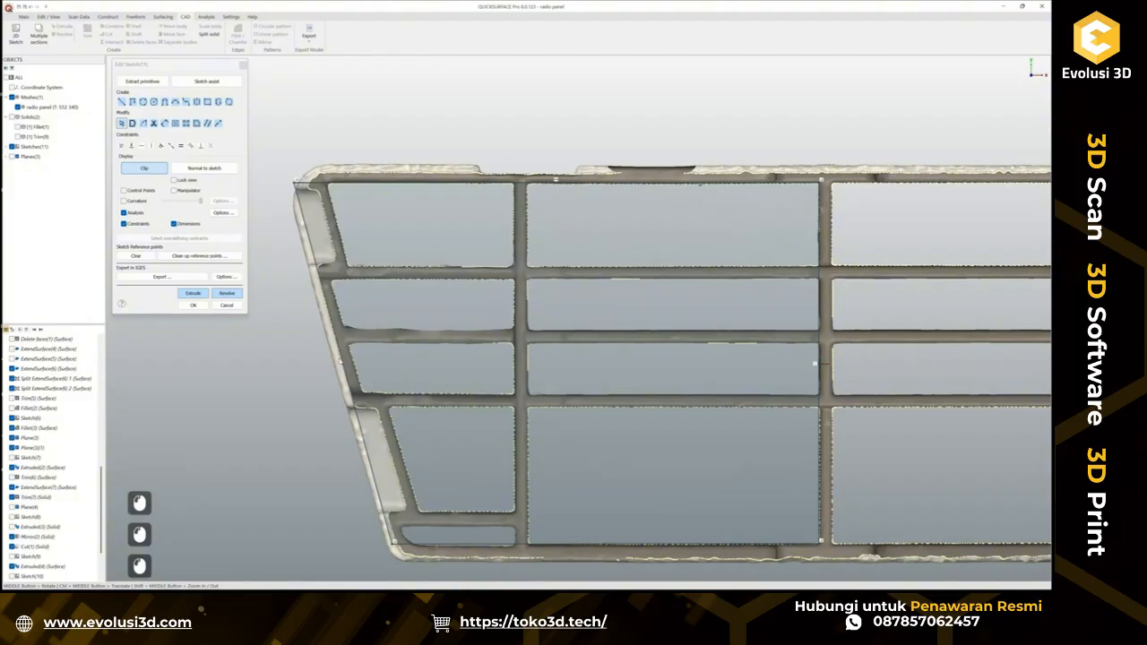
# Delete the slanted outer line and sketch slanted lines along the sloped edges of the four left-end openings.
pyautogui.click(343, 359)
pyautogui.press('Delete')
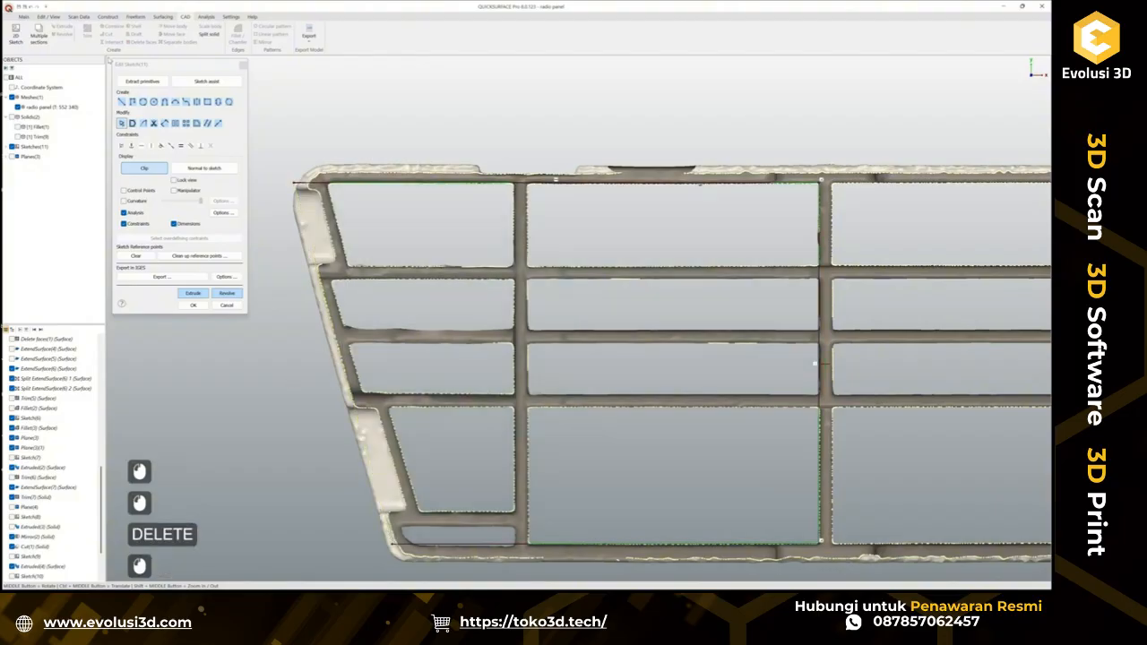
pyautogui.click(123, 103)
pyautogui.keyDown('ctrl'); pyautogui.click(333, 290); pyautogui.keyUp('ctrl')
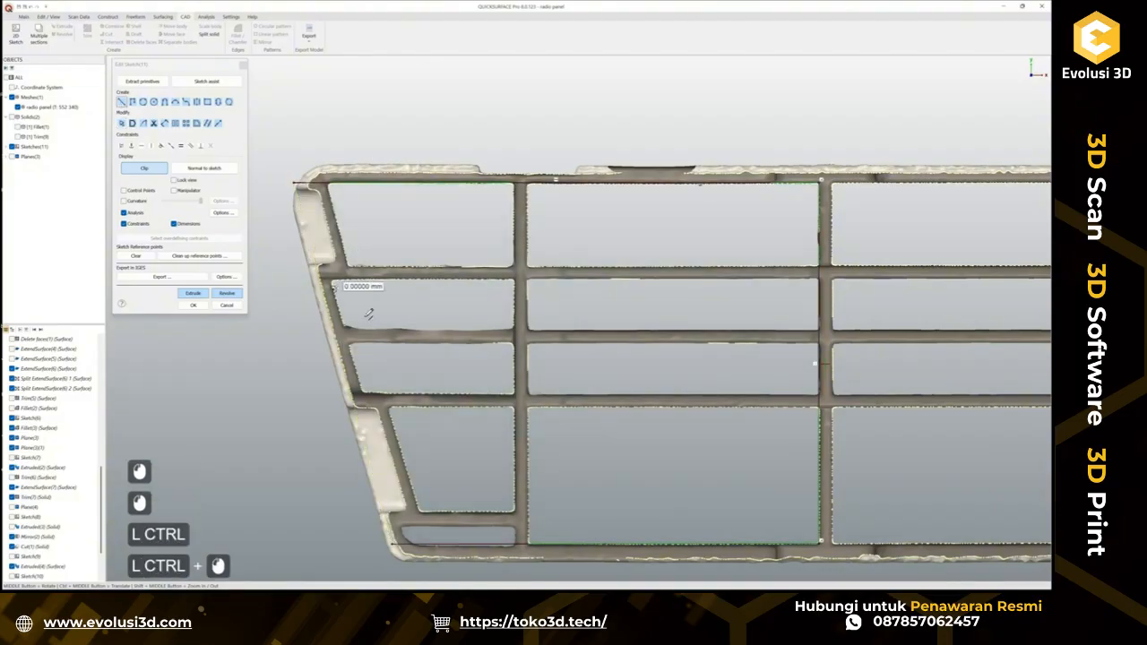
pyautogui.keyDown('ctrl'); pyautogui.click(361, 390); pyautogui.keyUp('ctrl')
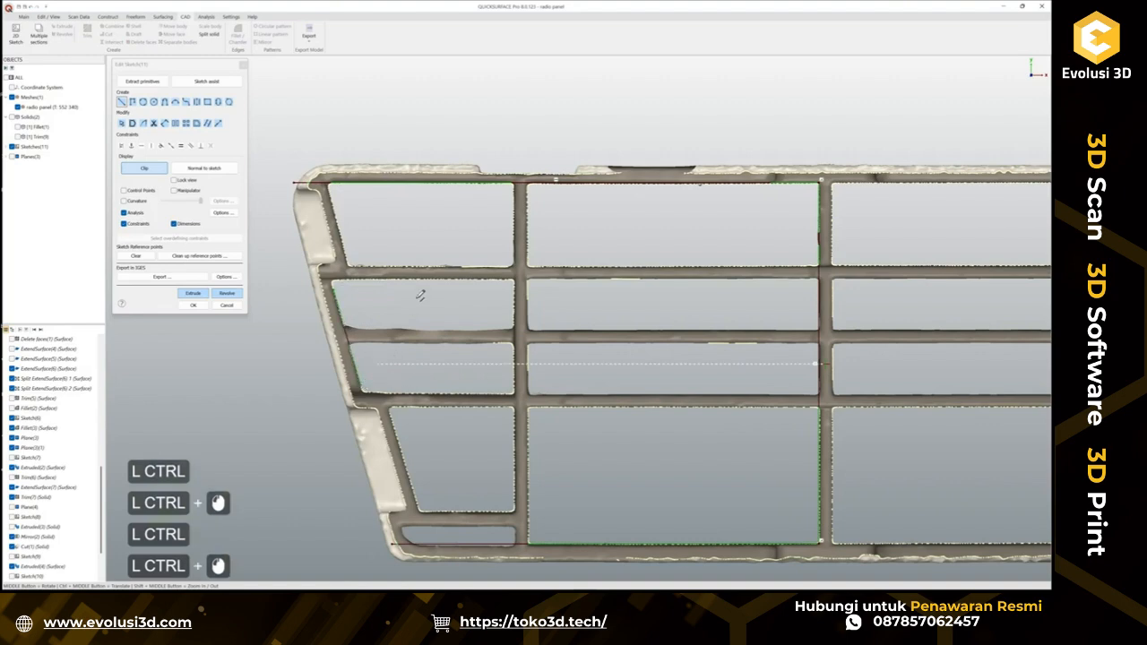
pyautogui.keyDown('ctrl'); pyautogui.click(330, 187); pyautogui.keyUp('ctrl')
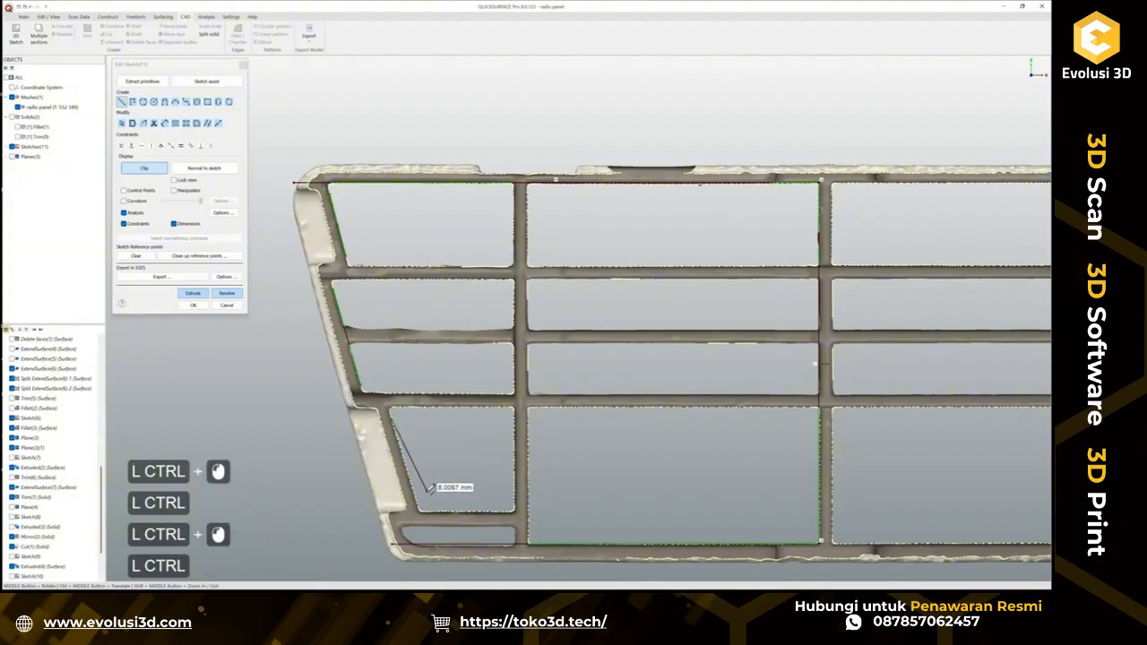
pyautogui.keyDown('ctrl'); pyautogui.click(421, 500); pyautogui.keyUp('ctrl')
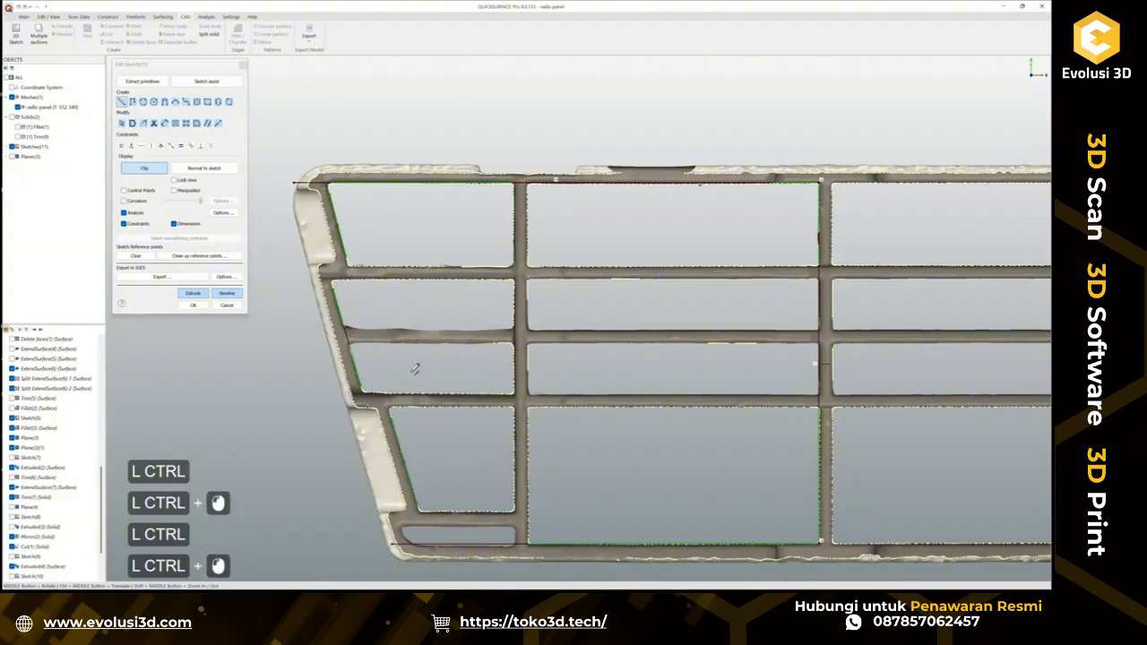
pyautogui.press('Escape')
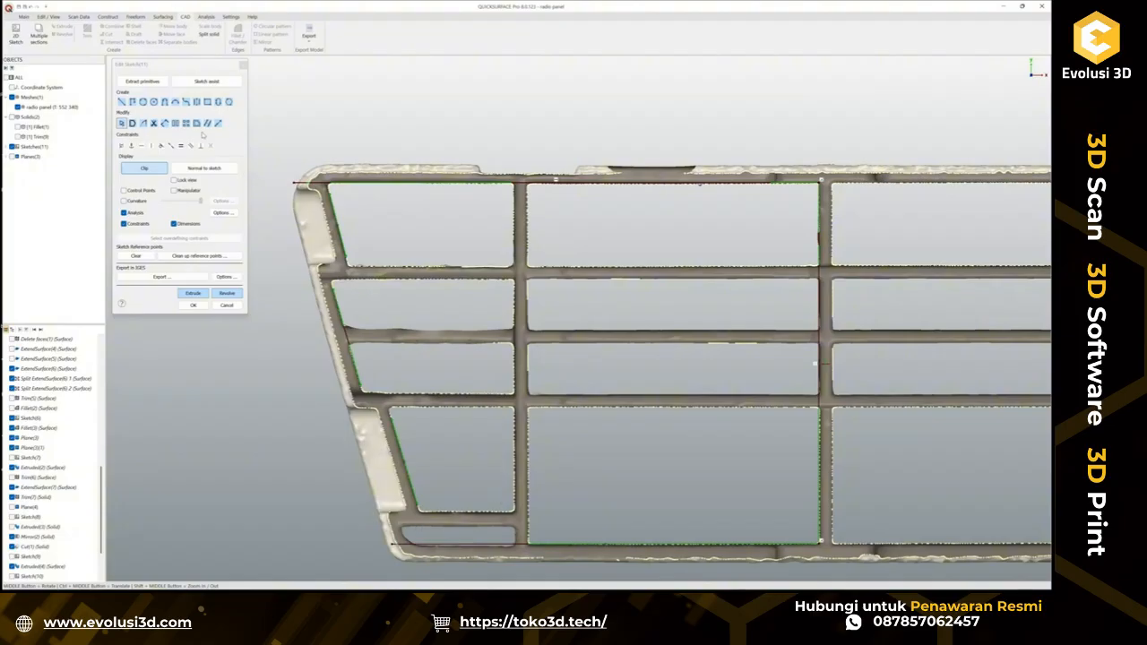
# Sketch a vertical line along the left edge of the left vertical rib, from the top opening to the fourth-row opening.
pyautogui.click(122, 102)
pyautogui.keyDown('ctrl'); pyautogui.click(514, 186); pyautogui.keyUp('ctrl')
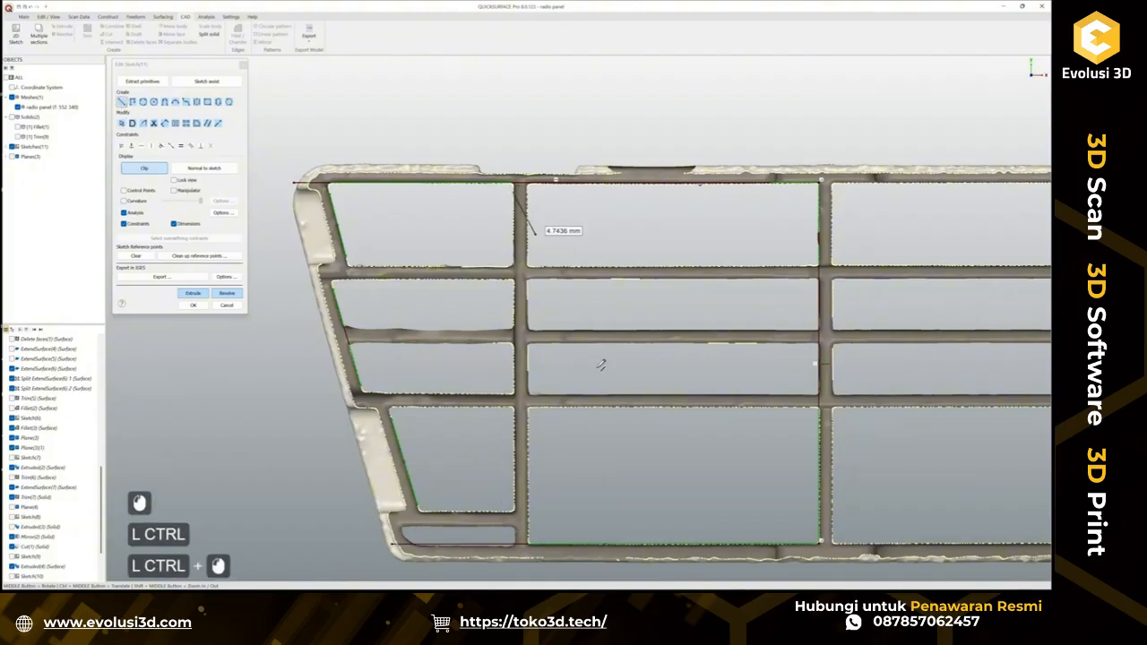
pyautogui.keyDown('ctrl'); pyautogui.click(515, 510); pyautogui.keyUp('ctrl')
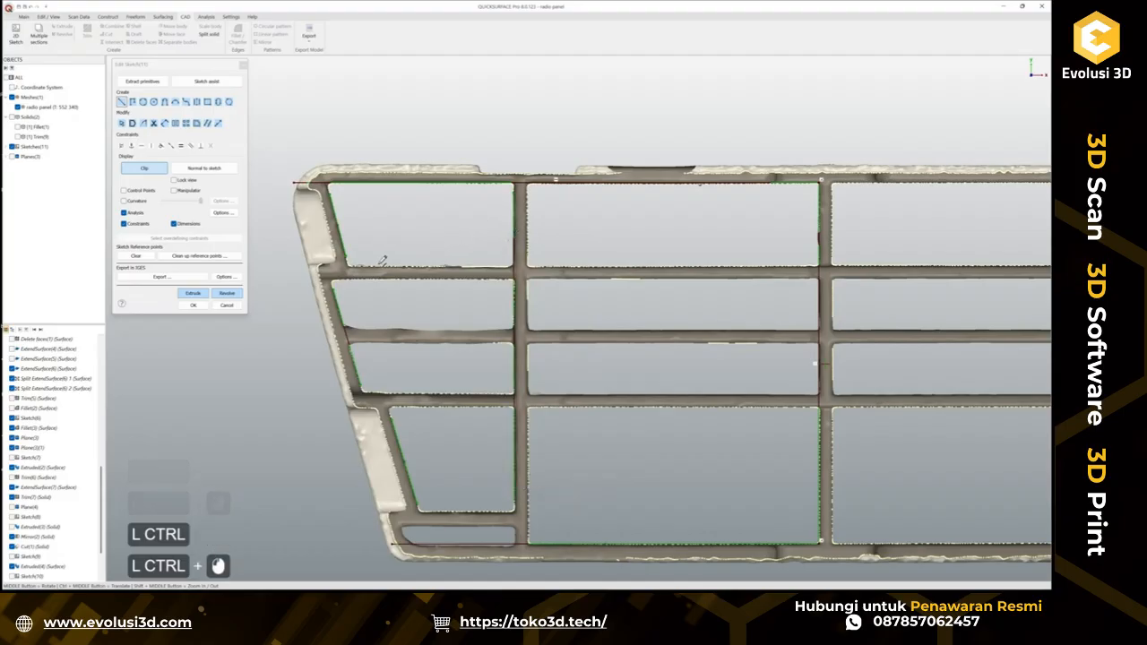
# Sketch horizontal lines along the lower edges of the first-row and third-row openings, across the left vertical rib.
pyautogui.keyDown('ctrl'); pyautogui.click(358, 264); pyautogui.keyUp('ctrl')
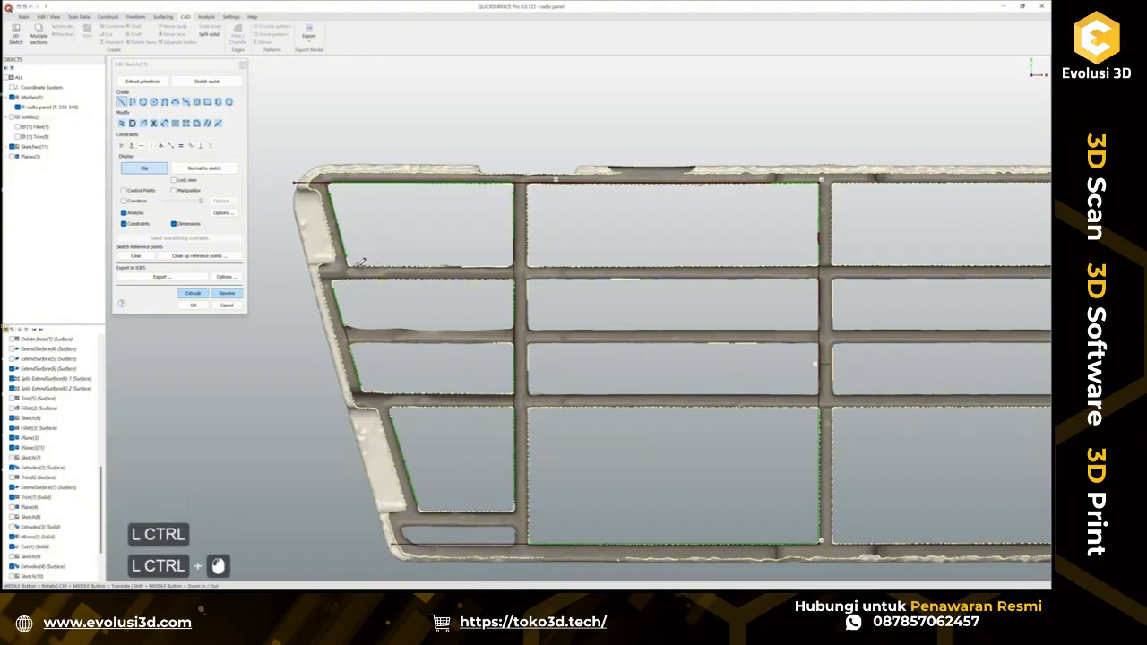
pyautogui.click(804, 258)
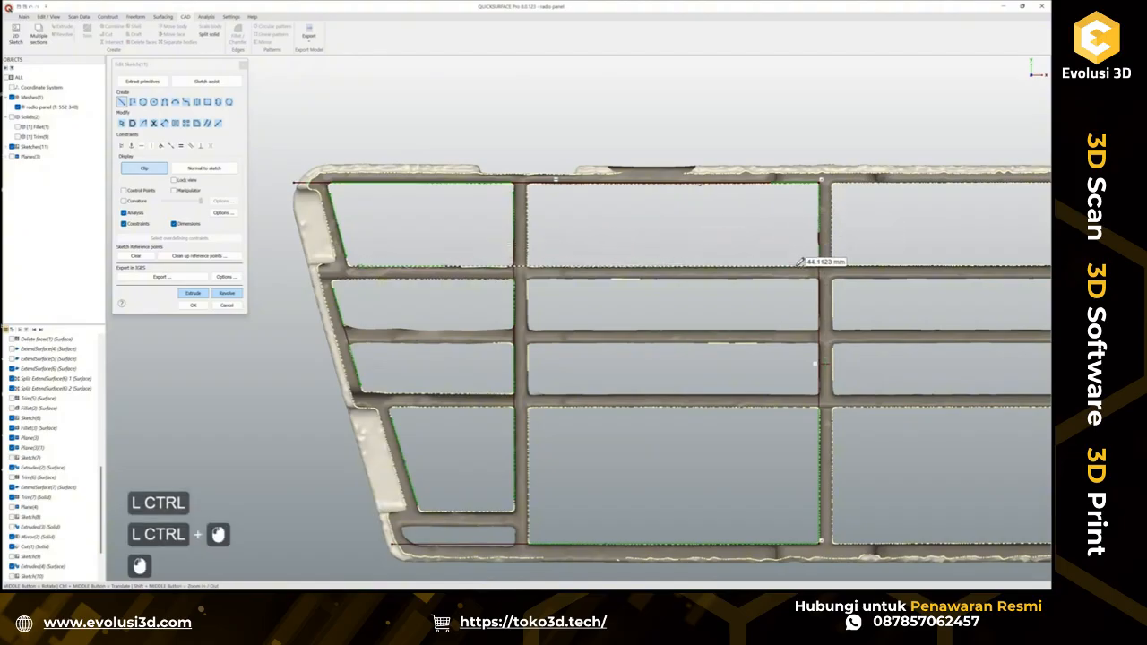
pyautogui.press('ctrl')
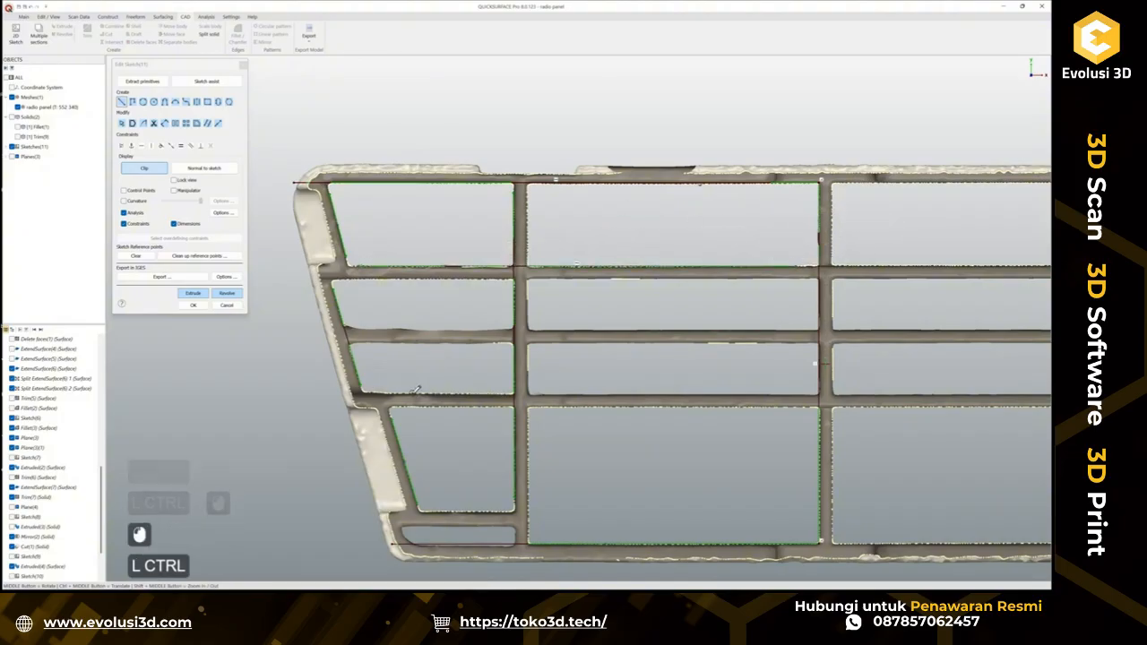
pyautogui.keyDown('ctrl'); pyautogui.click(361, 392); pyautogui.keyUp('ctrl')
pyautogui.click(803, 388)
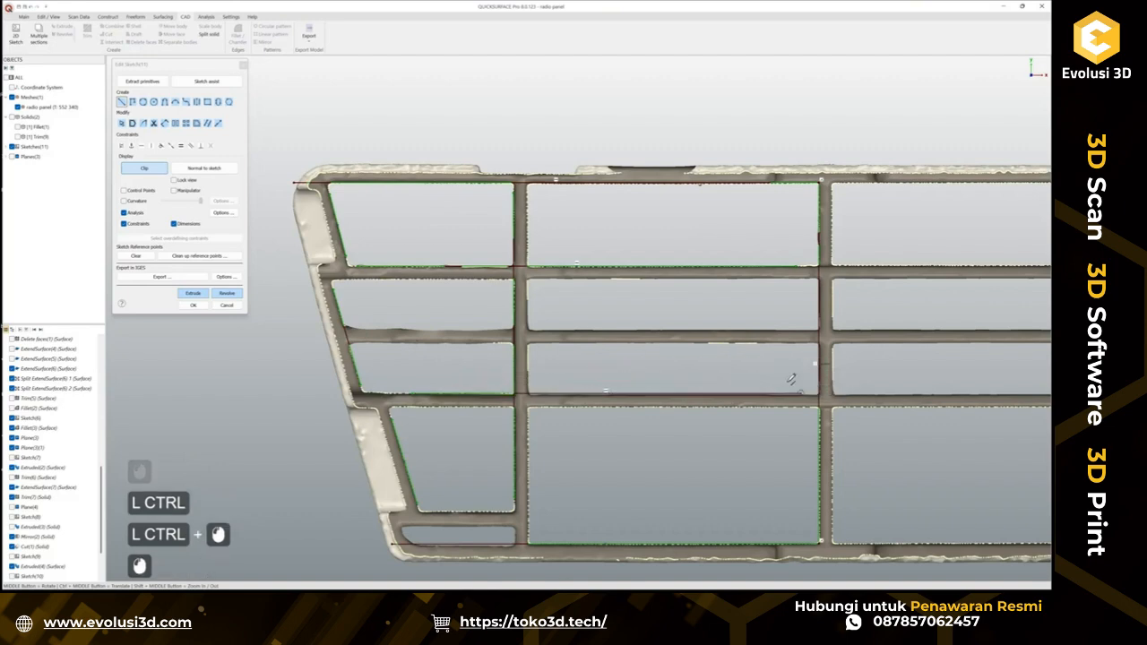
# Sketch horizontal lines along both edges of the rib between the second and third rows of openings.
pyautogui.press('ctrl')
pyautogui.keyDown('ctrl'); pyautogui.click(730, 342); pyautogui.keyUp('ctrl')
pyautogui.click(387, 342)
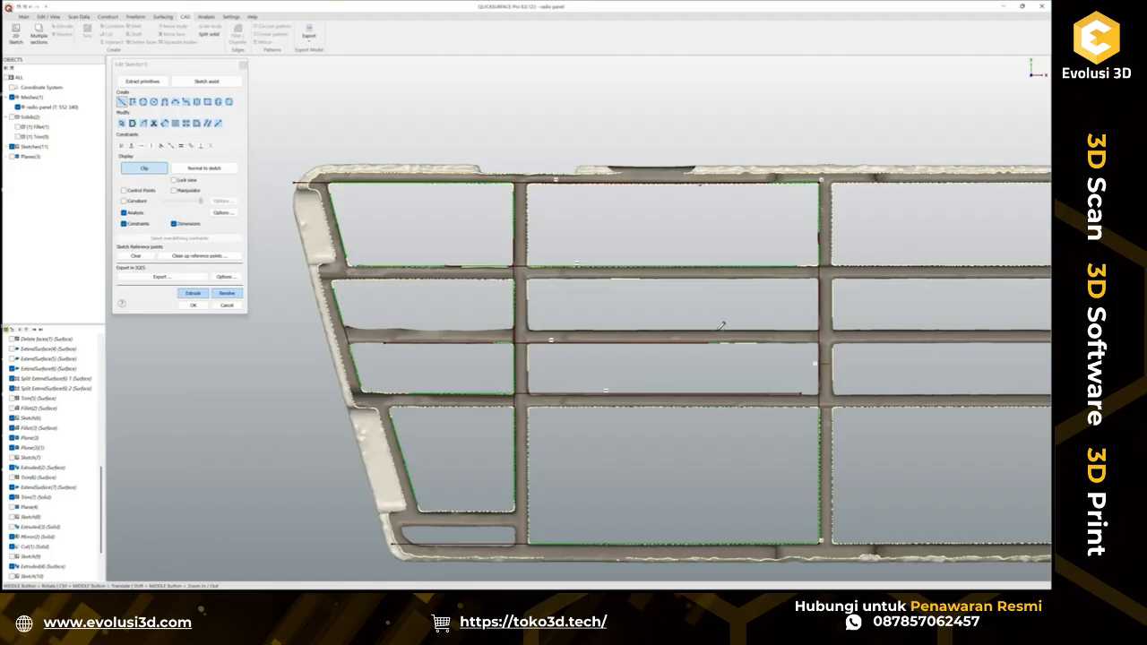
pyautogui.click(722, 326)
pyautogui.click(420, 326)
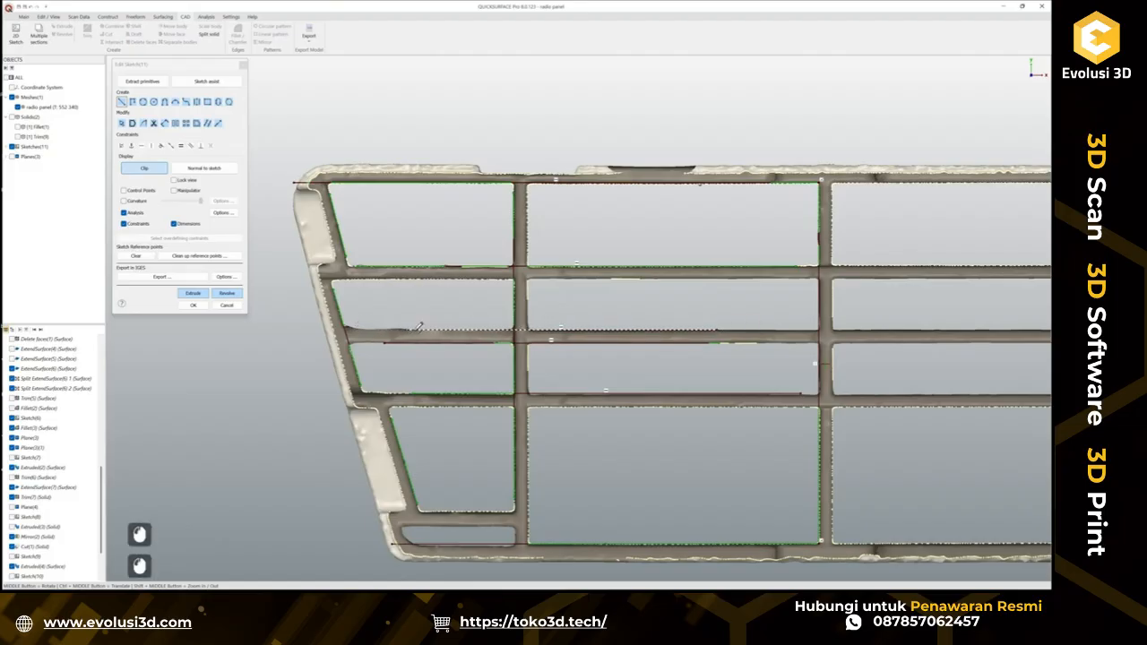
pyautogui.press('Escape')
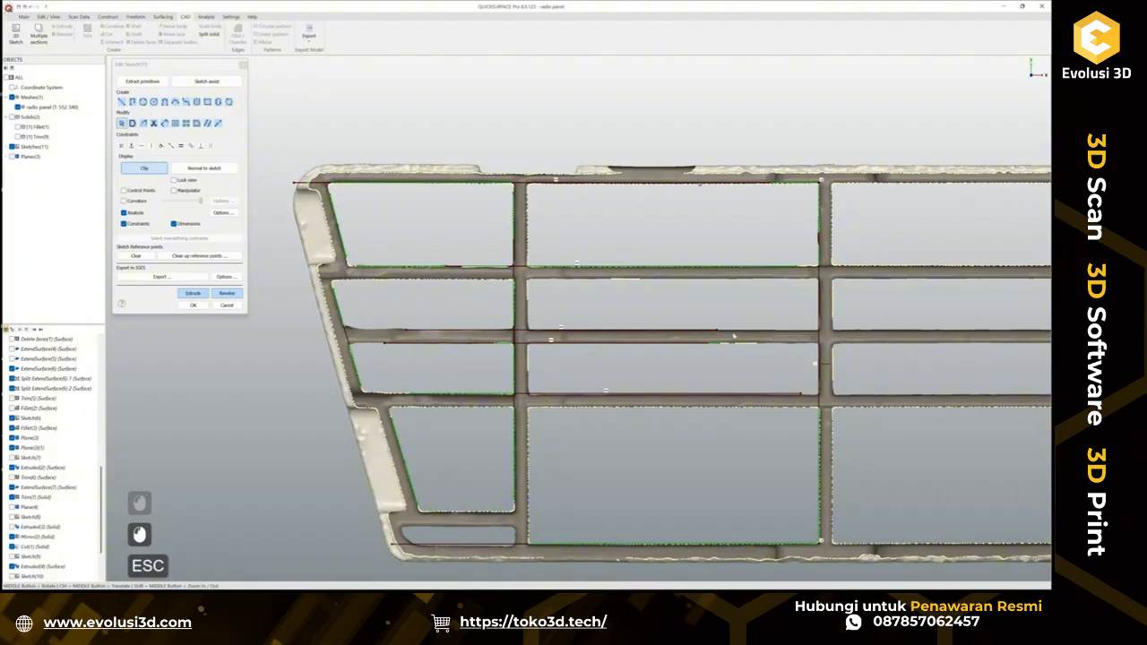
# Extend the right ends of the four horizontal rib lines to the vertical line of the central rib.
pyautogui.moveTo(720, 333); pyautogui.dragTo(821, 332)
pyautogui.moveTo(722, 345); pyautogui.dragTo(822, 343)
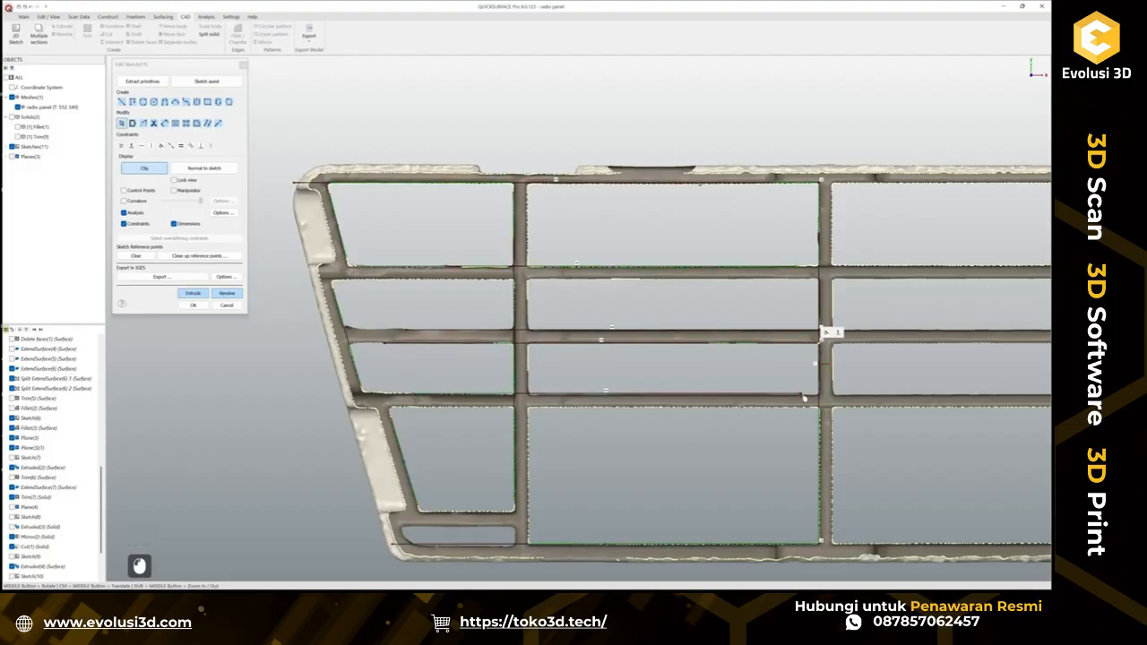
pyautogui.moveTo(804, 397); pyautogui.dragTo(821, 399)
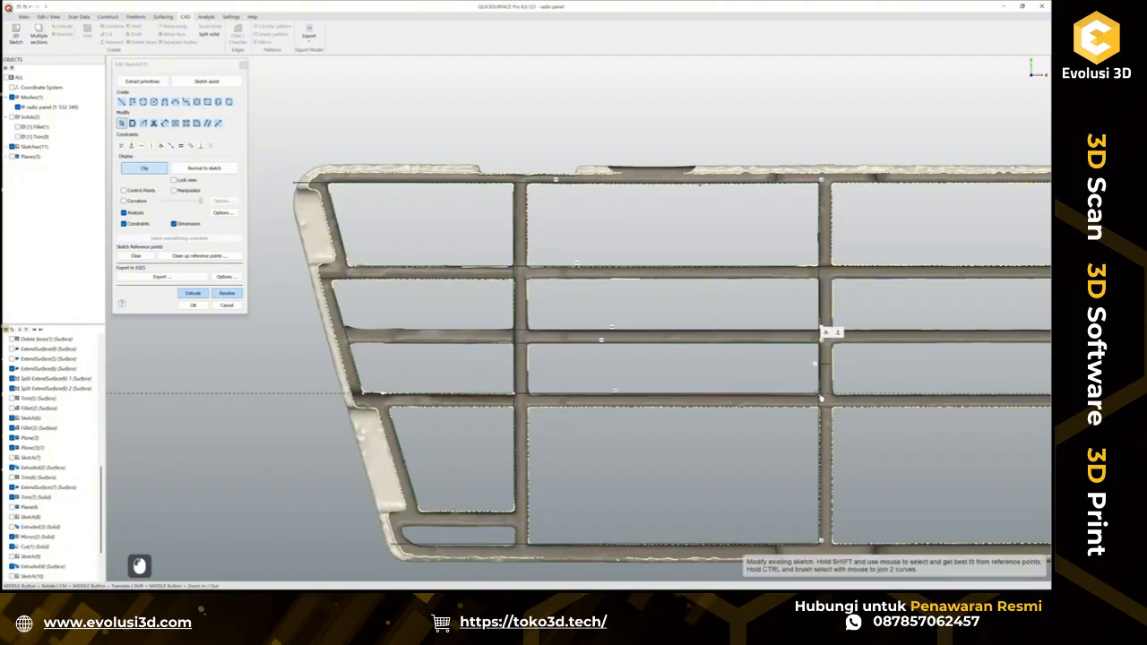
pyautogui.click(745, 387)
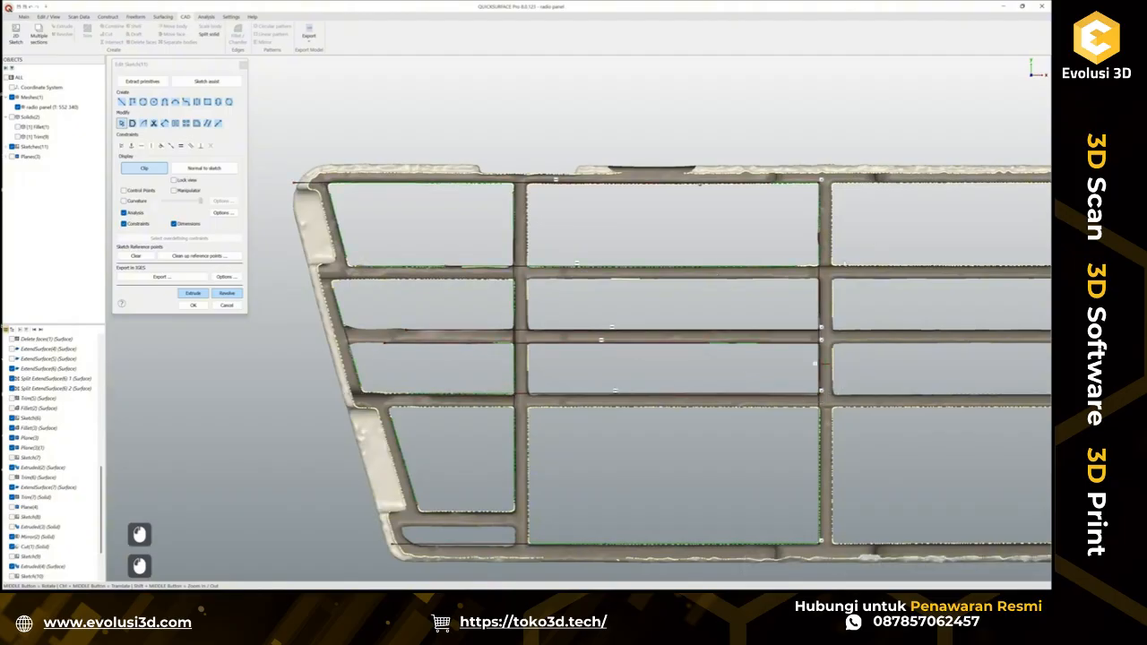
pyautogui.moveTo(800, 268); pyautogui.dragTo(821, 268)
pyautogui.click(734, 255)
# Extend the left rib's vertical line to the upper and lower profile lines, and the middle rib's horizontal lines to the slanted lines.
pyautogui.moveTo(517, 193); pyautogui.dragTo(517, 185)
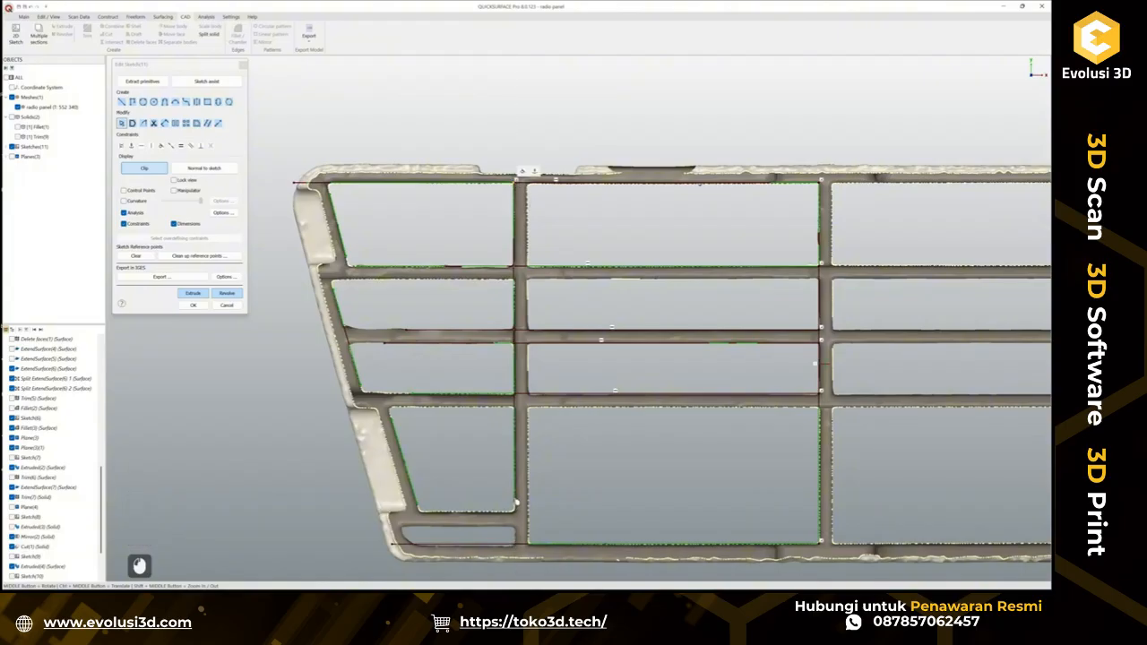
pyautogui.moveTo(517, 506); pyautogui.dragTo(517, 539)
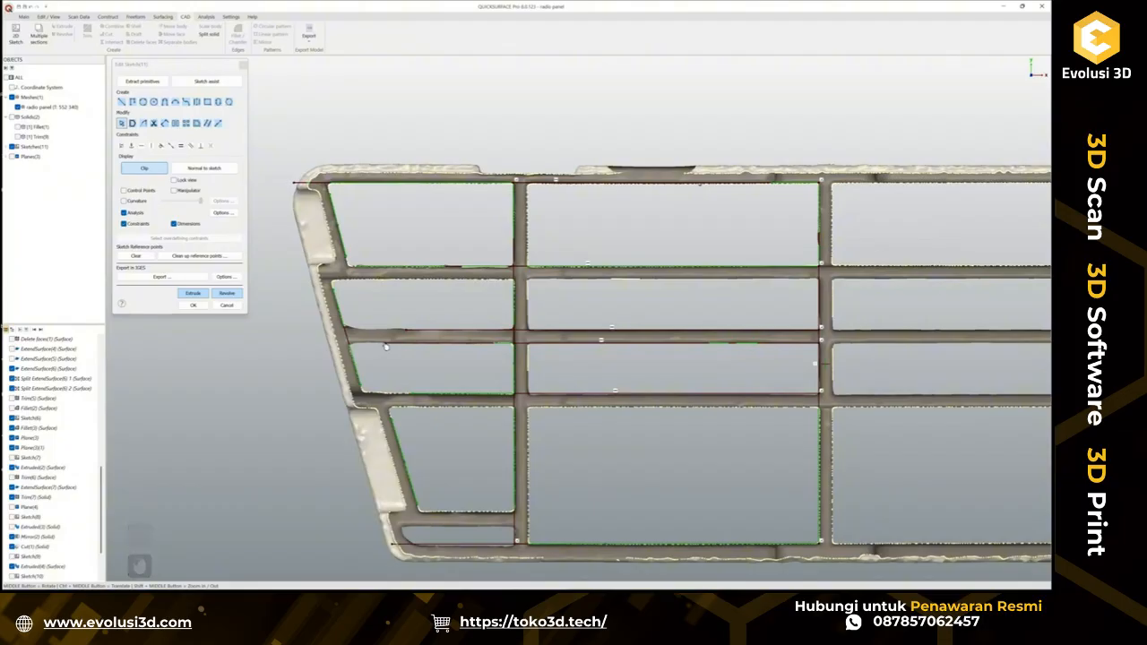
pyautogui.moveTo(384, 345)
pyautogui.mouseDown()
pyautogui.moveTo(360, 346)
pyautogui.moveTo(348, 329)
pyautogui.mouseUp()
pyautogui.click(406, 291)
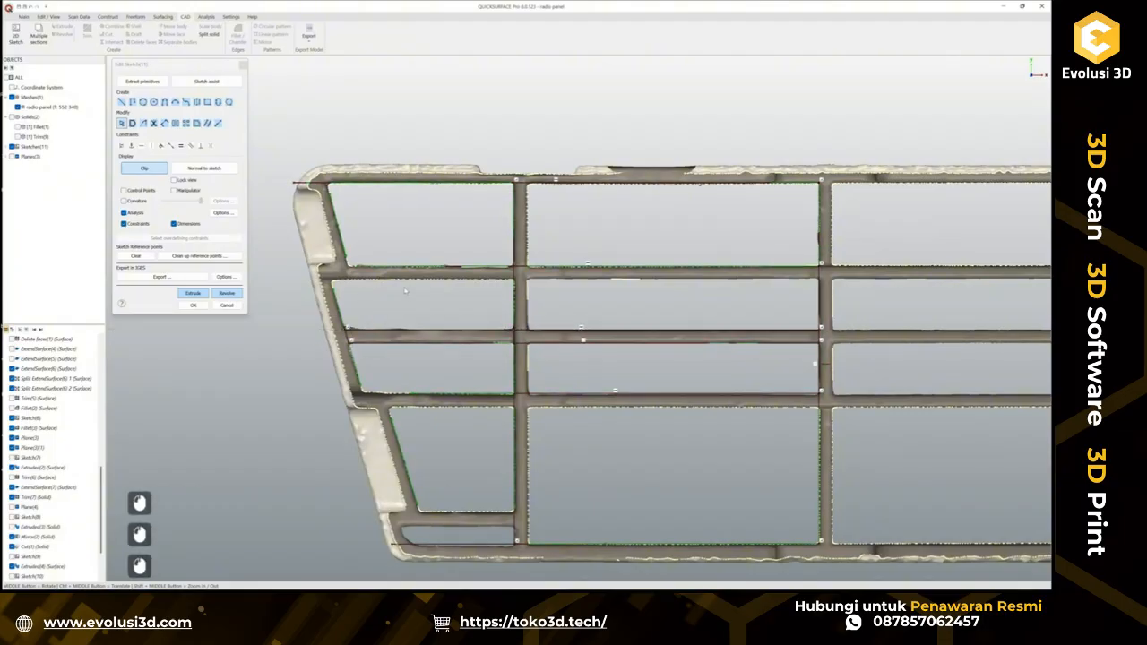
# Sketch a horizontal line along the second row's upper edge, and join it and the third row's lower line to the slanted lines.
pyautogui.click(122, 102)
pyautogui.keyDown('ctrl'); pyautogui.click(620, 278); pyautogui.keyUp('ctrl')
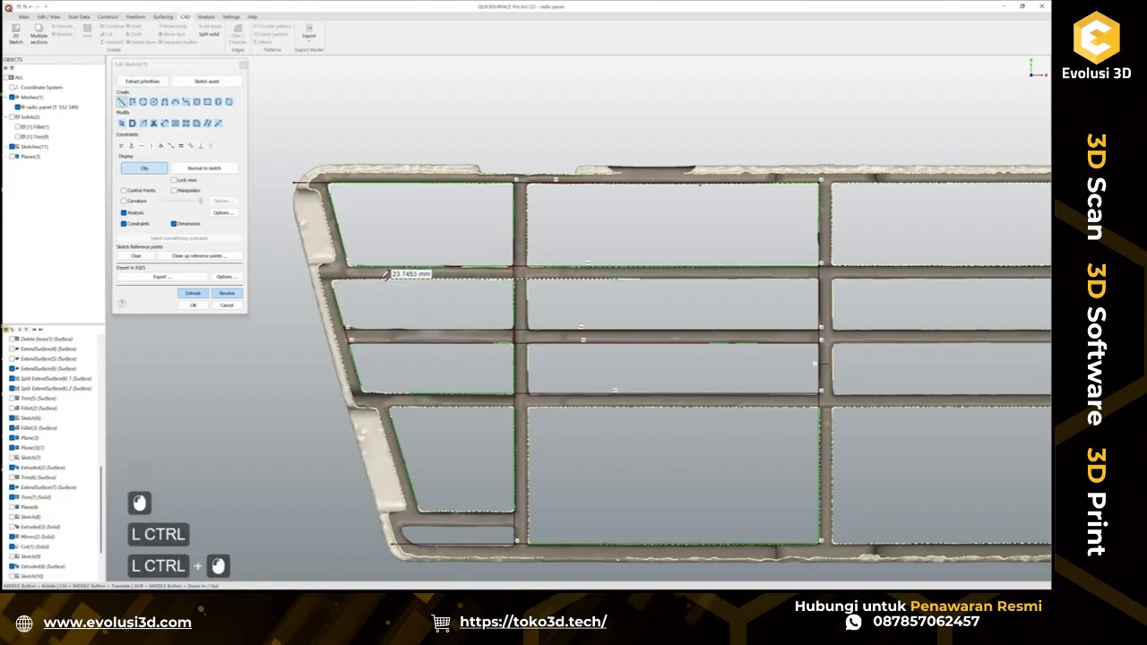
pyautogui.click(386, 276)
pyautogui.press('Escape')
pyautogui.press('Escape')
pyautogui.keyDown('ctrl'); pyautogui.click(386, 276); pyautogui.keyUp('ctrl')
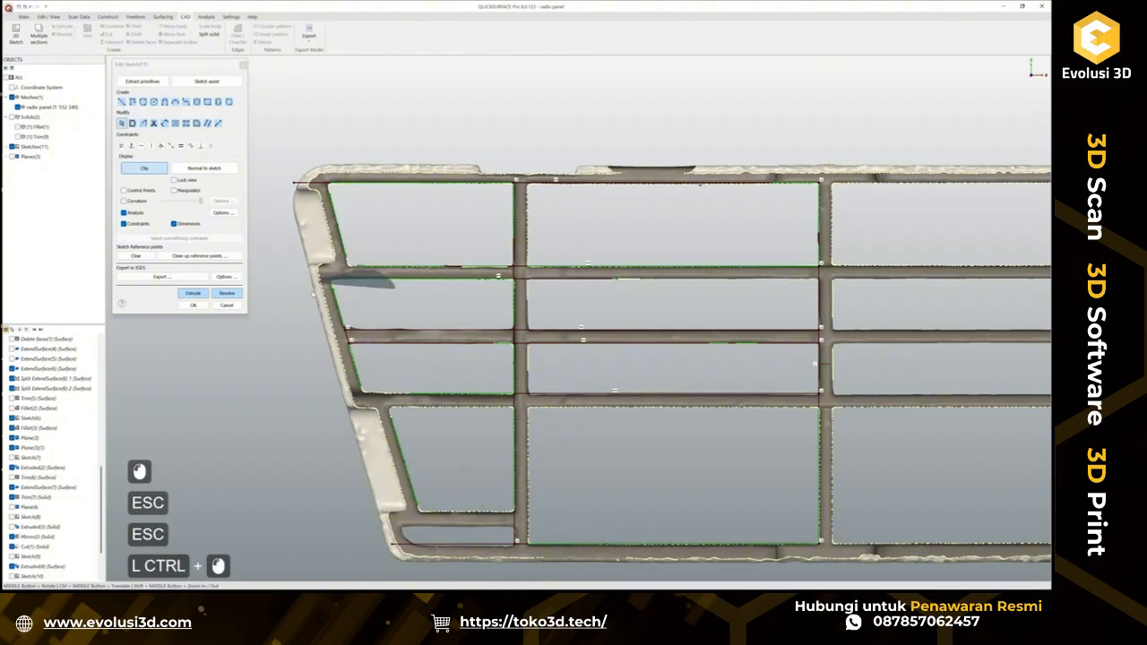
pyautogui.keyDown('ctrl'); pyautogui.moveTo(414, 393); pyautogui.dragTo(365, 393); pyautogui.keyUp('ctrl')
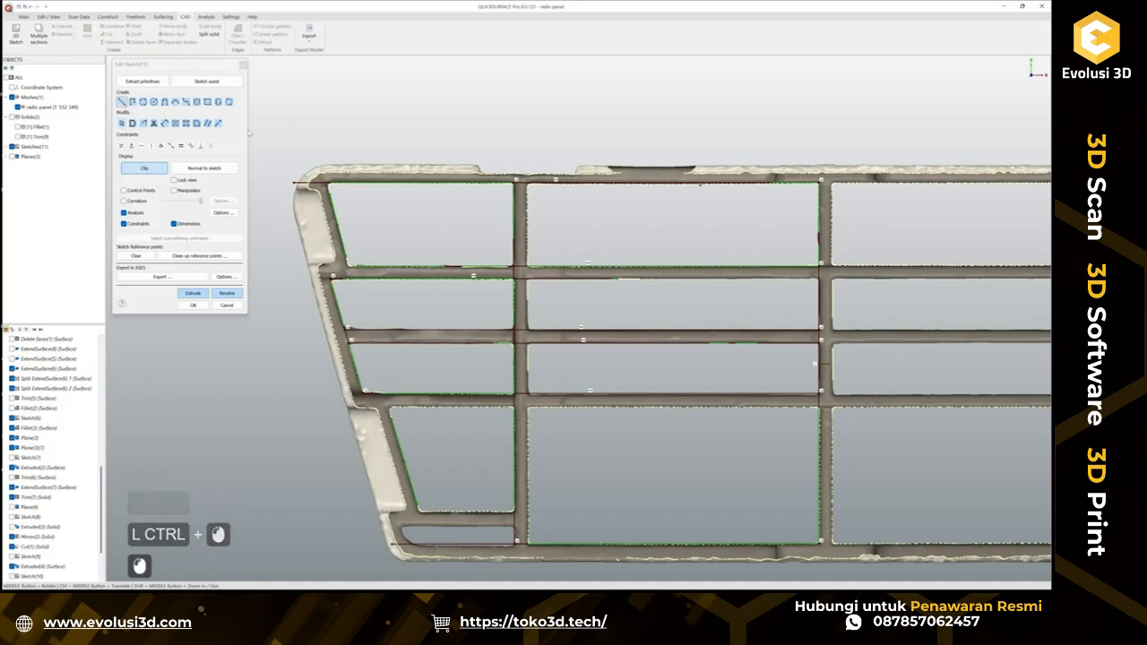
# Sketch a vertical line along the right edge of the left vertical rib, from the top opening into the large bottom opening.
pyautogui.click(122, 101)
pyautogui.keyDown('ctrl'); pyautogui.click(529, 189); pyautogui.keyUp('ctrl')
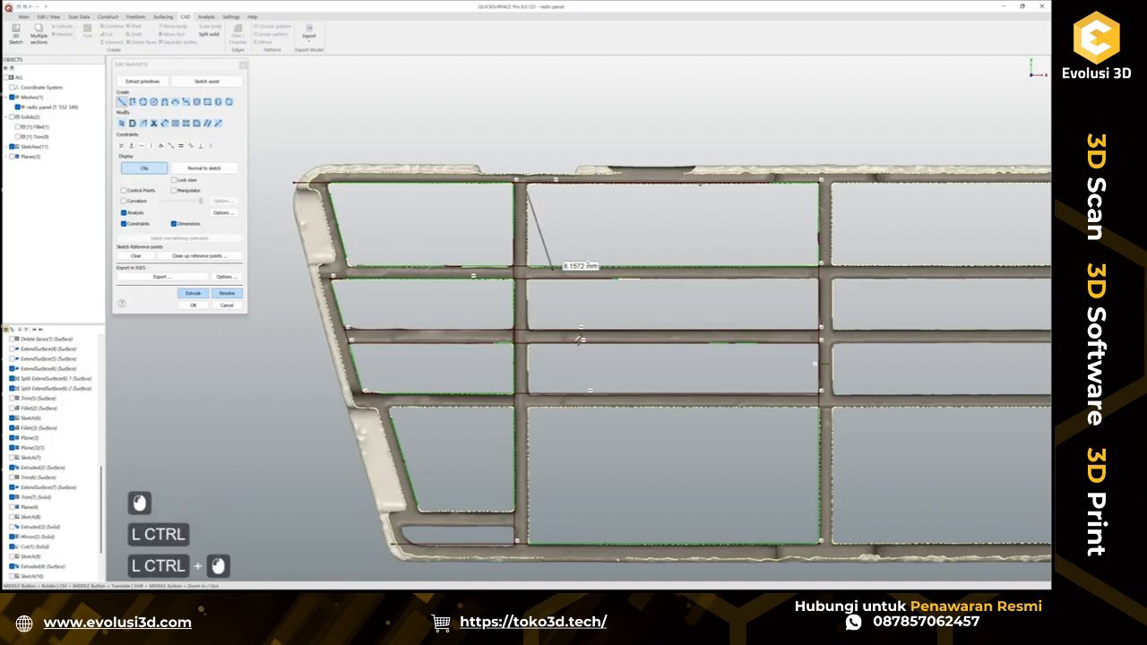
pyautogui.click(532, 474)
pyautogui.press('Escape')
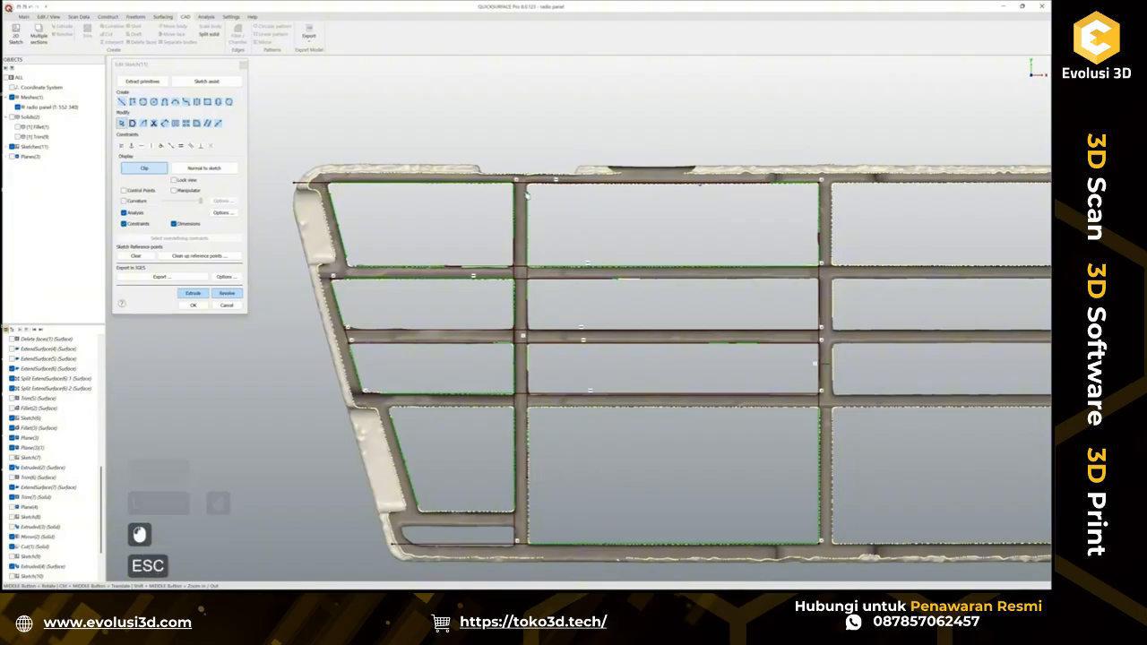
# Extend the vertical line on the left vertical rib's right edge to the upper and lower profile lines.
pyautogui.moveTo(529, 197); pyautogui.dragTo(530, 188)
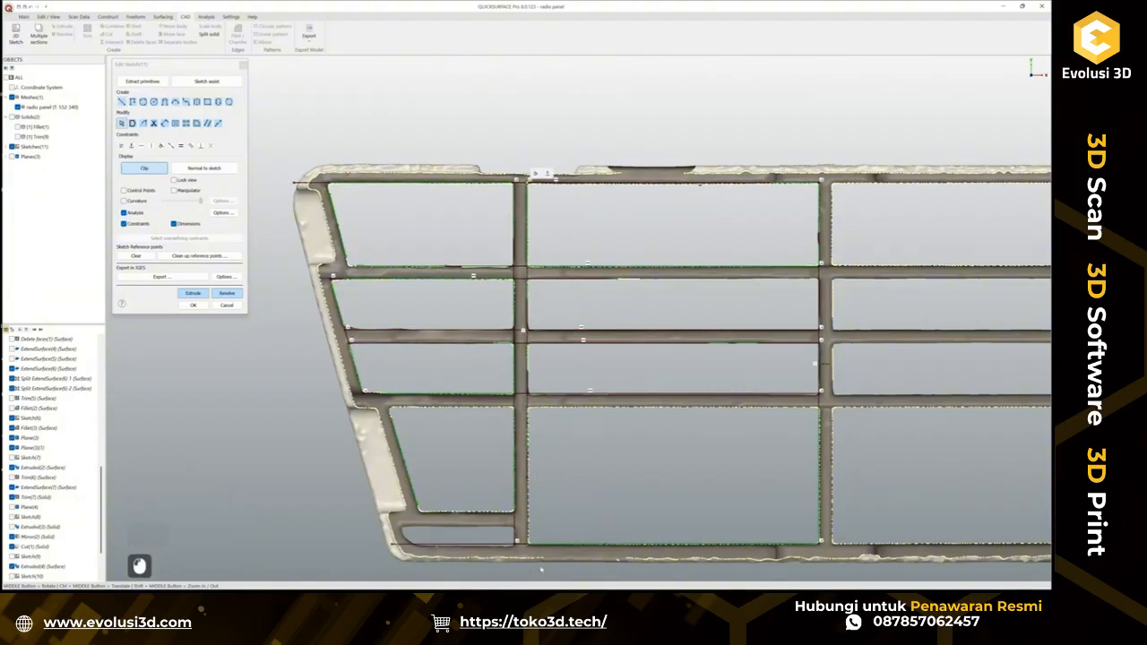
pyautogui.moveTo(529, 479); pyautogui.dragTo(529, 543)
pyautogui.click(575, 491)
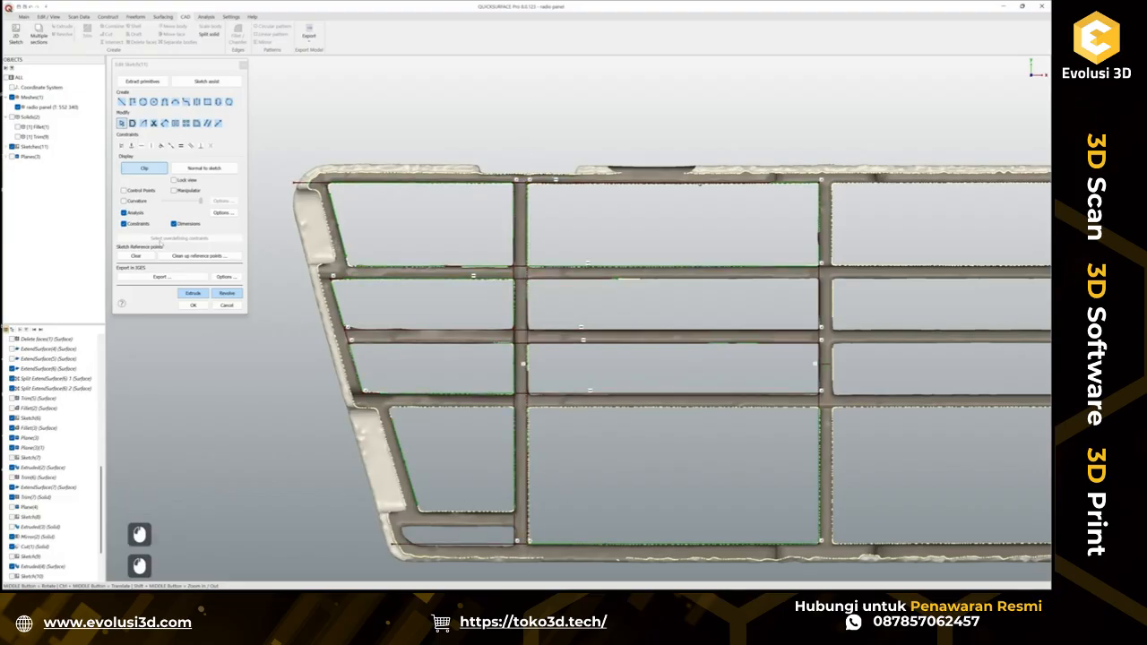
# Sketch a horizontal line along the bottom edge of the lower-left opening, joined to its slanted line and the left rib's vertical line.
pyautogui.click(122, 103)
pyautogui.press('ctrl')
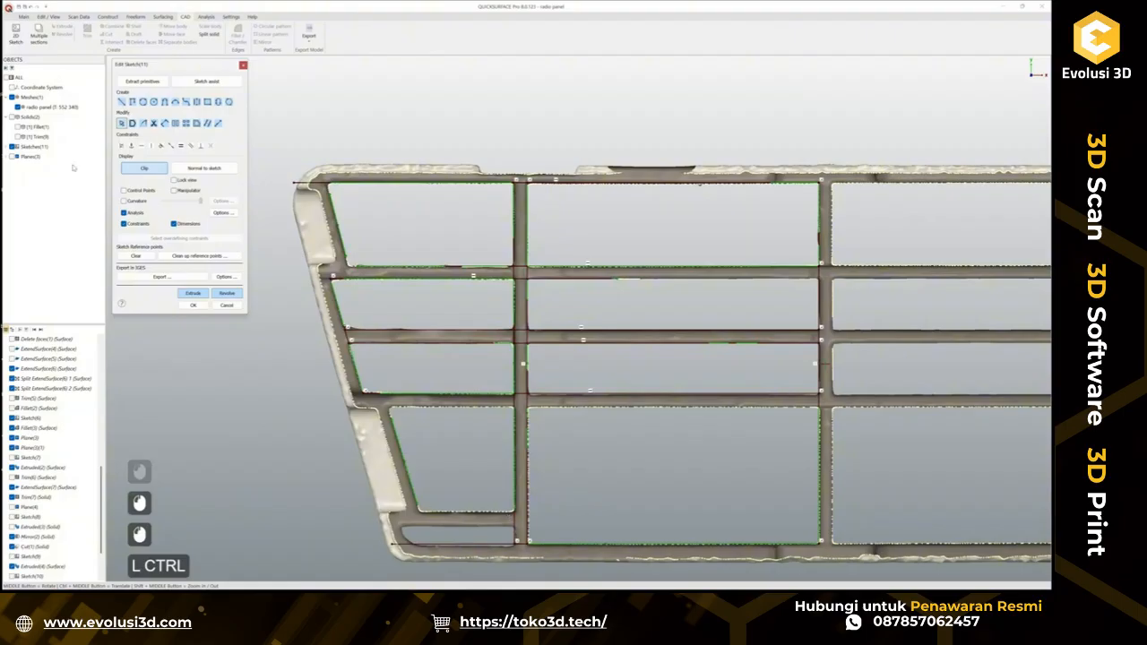
pyautogui.click(123, 102)
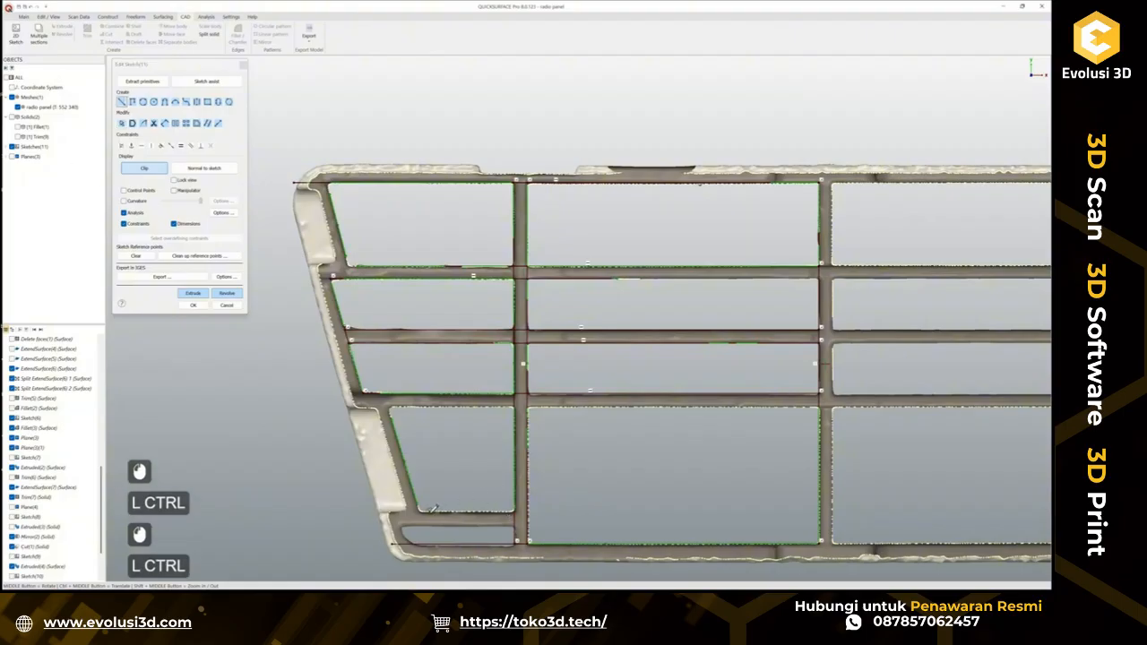
pyautogui.moveTo(430, 512)
pyautogui.keyDown('ctrl'); pyautogui.mouseDown()
pyautogui.moveTo(494, 513)
pyautogui.moveTo(418, 498)
pyautogui.mouseUp(); pyautogui.keyUp('ctrl')
pyautogui.click(496, 512)
pyautogui.press('Escape')
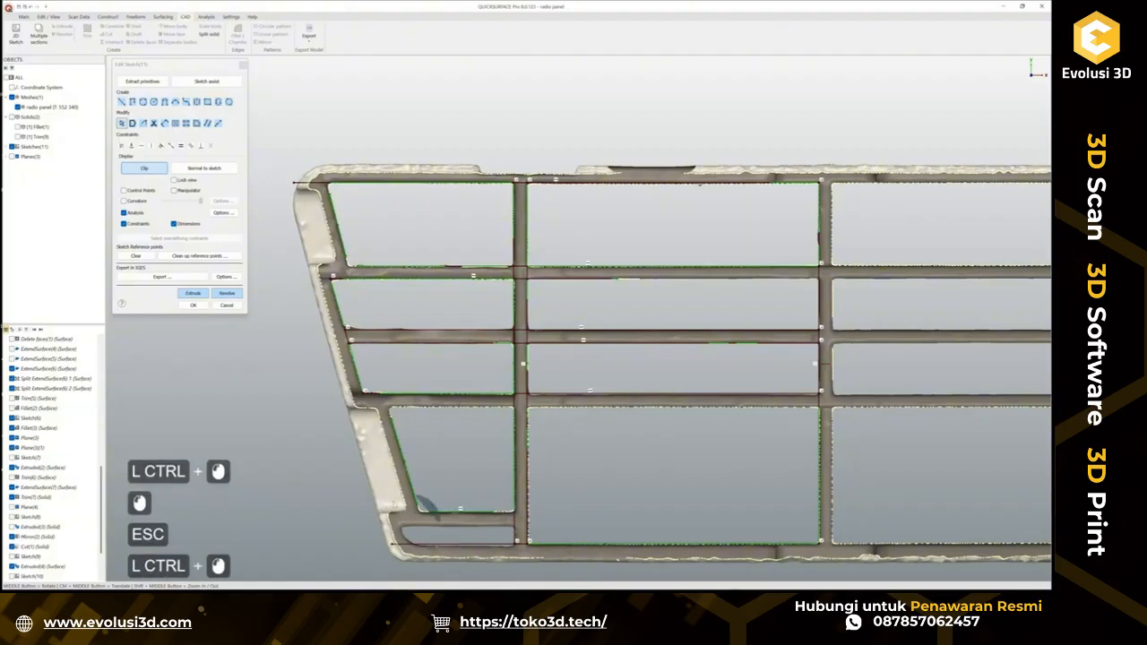
pyautogui.scroll(3, 517, 543)
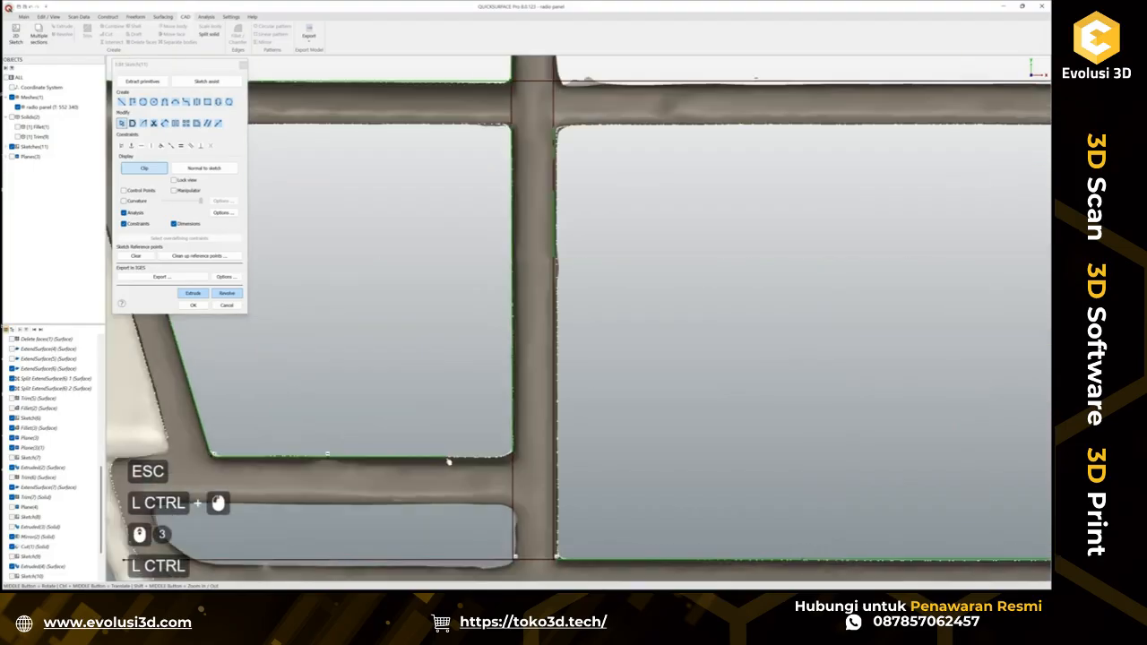
pyautogui.moveTo(449, 460); pyautogui.dragTo(515, 458)
pyautogui.click(644, 456)
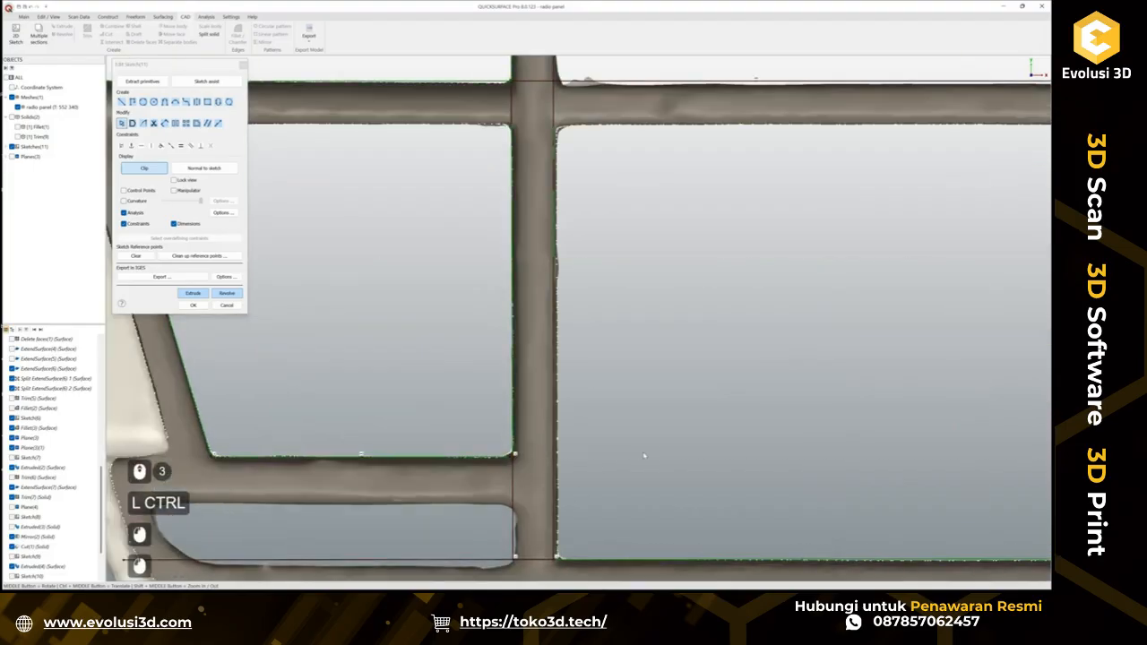
pyautogui.scroll(-2, 644, 455)
# Join the top-left opening's slanted line to the upper profile line and to the first row's lower line.
pyautogui.keyDown('ctrl'); pyautogui.moveTo(449, 357); pyautogui.dragTo(463, 418, button='middle'); pyautogui.keyUp('ctrl')
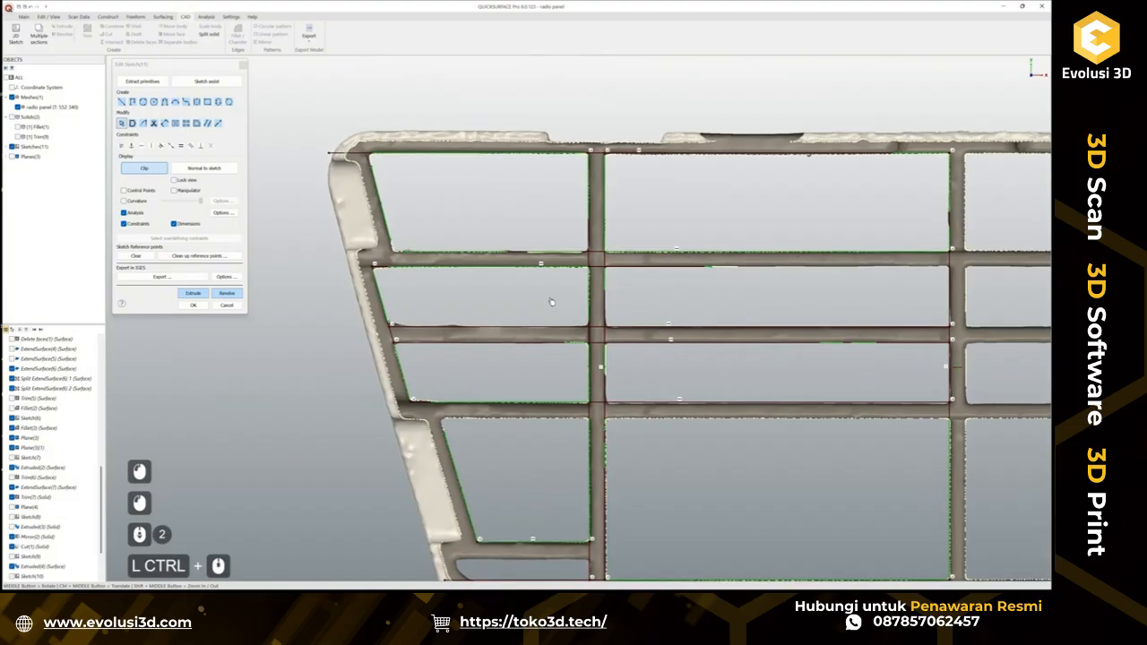
pyautogui.keyDown('ctrl'); pyautogui.moveTo(401, 170); pyautogui.dragTo(316, 169); pyautogui.keyUp('ctrl')
pyautogui.keyDown('ctrl'); pyautogui.moveTo(416, 225); pyautogui.dragTo(369, 230); pyautogui.keyUp('ctrl')
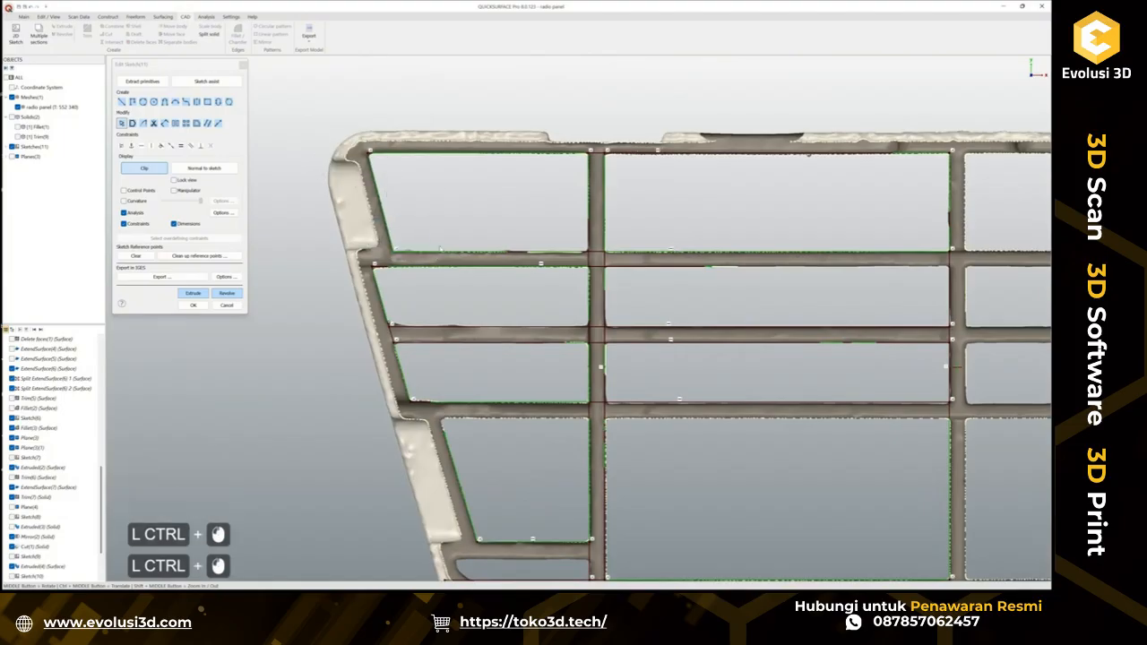
pyautogui.click(608, 231)
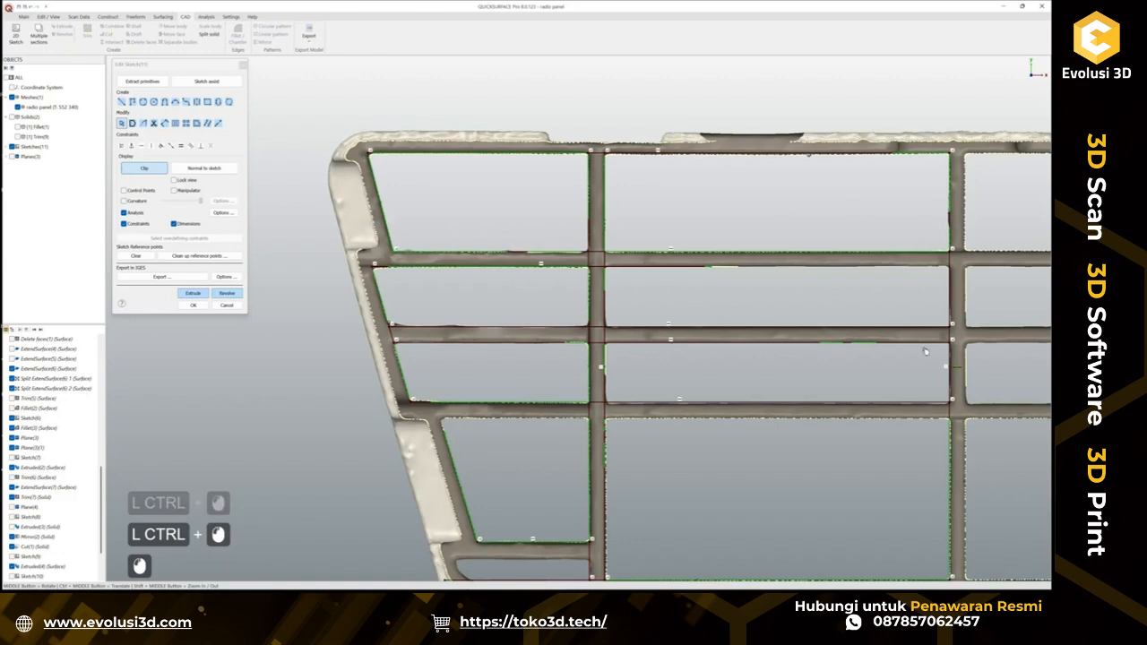
# Sketch a horizontal line along the bottom row's upper edge, running from the slanted line to the central rib's vertical line.
pyautogui.keyDown('ctrl'); pyautogui.moveTo(942, 425); pyautogui.dragTo(848, 373, button='middle'); pyautogui.keyUp('ctrl')
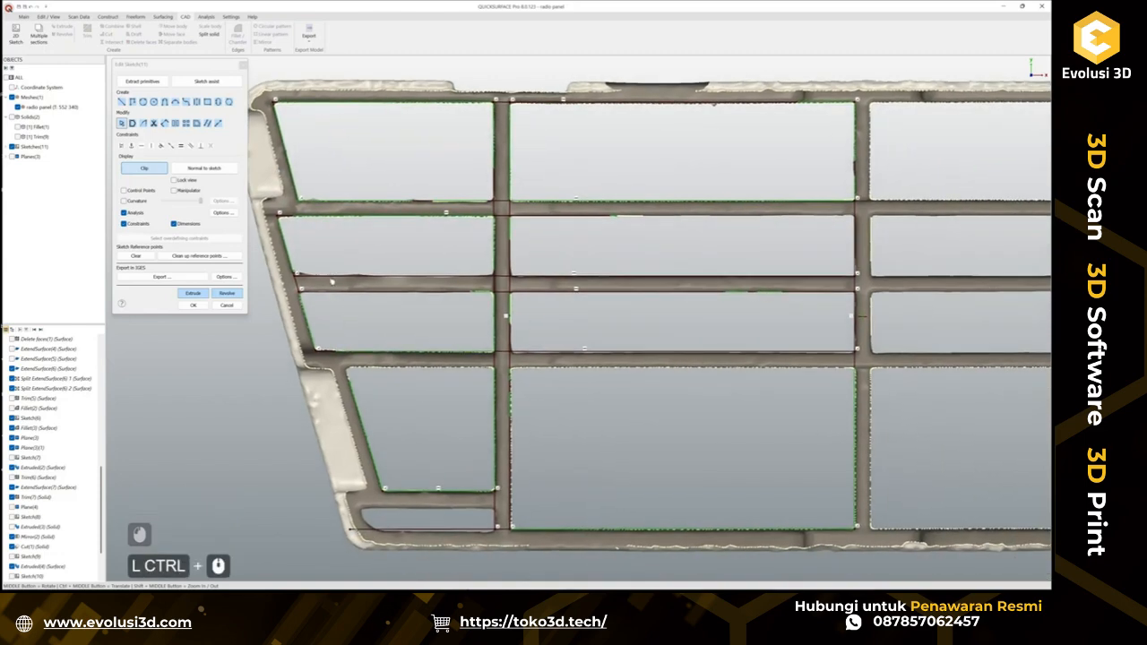
pyautogui.click(123, 103)
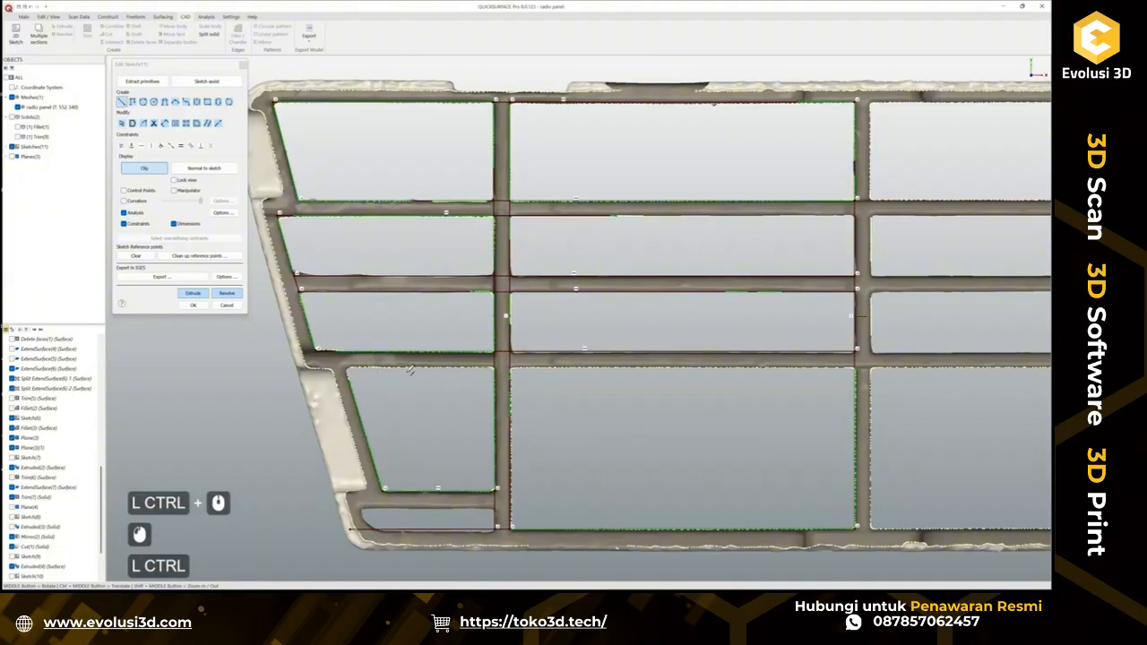
pyautogui.keyDown('ctrl'); pyautogui.click(389, 368); pyautogui.keyUp('ctrl')
pyautogui.click(691, 367)
pyautogui.press('Escape')
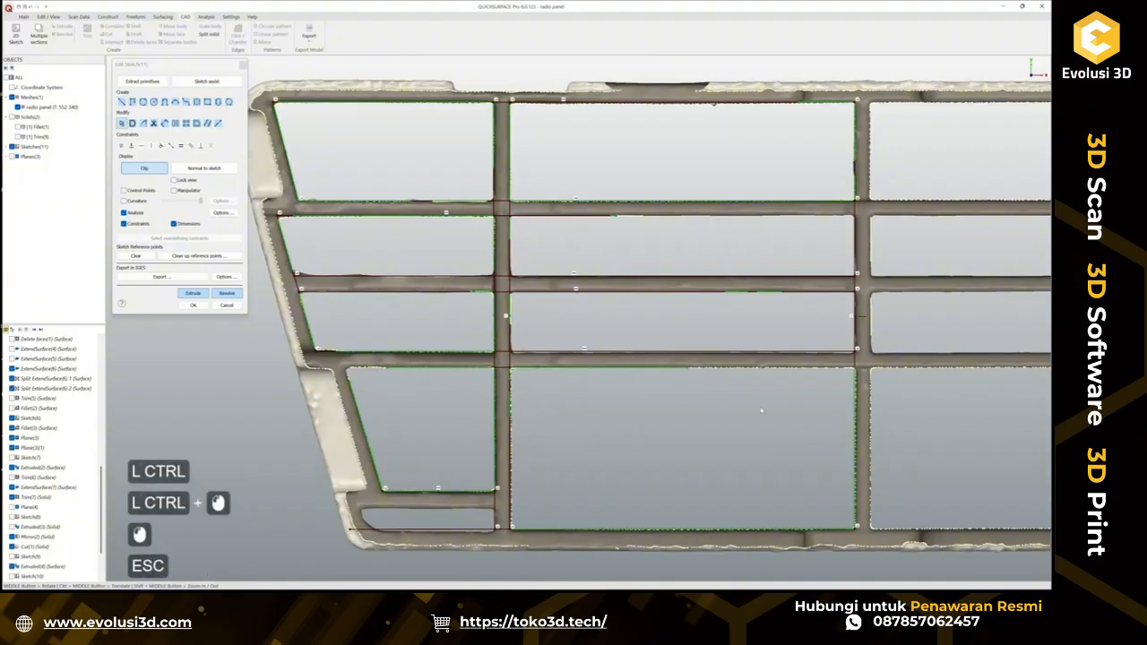
pyautogui.press('Escape')
pyautogui.moveTo(691, 369); pyautogui.dragTo(858, 368)
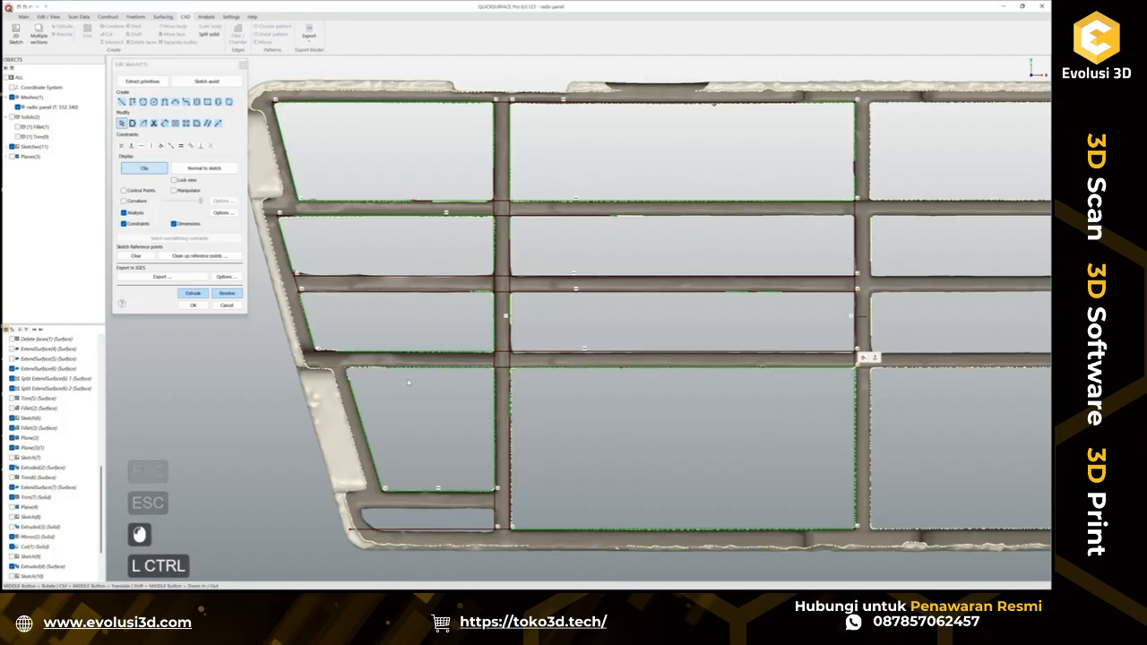
pyautogui.keyDown('ctrl'); pyautogui.moveTo(388, 368); pyautogui.dragTo(348, 366); pyautogui.keyUp('ctrl')
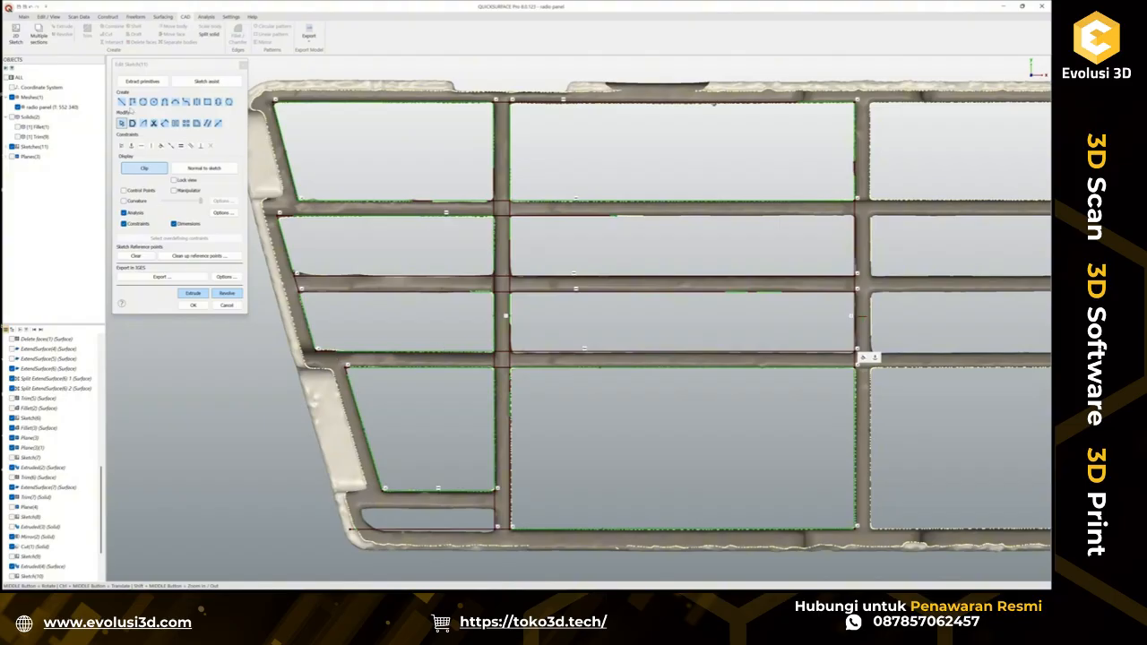
# Trim the slanted line segments that cross the horizontal ribs between the left-column openings.
pyautogui.scroll(3, 284, 292)
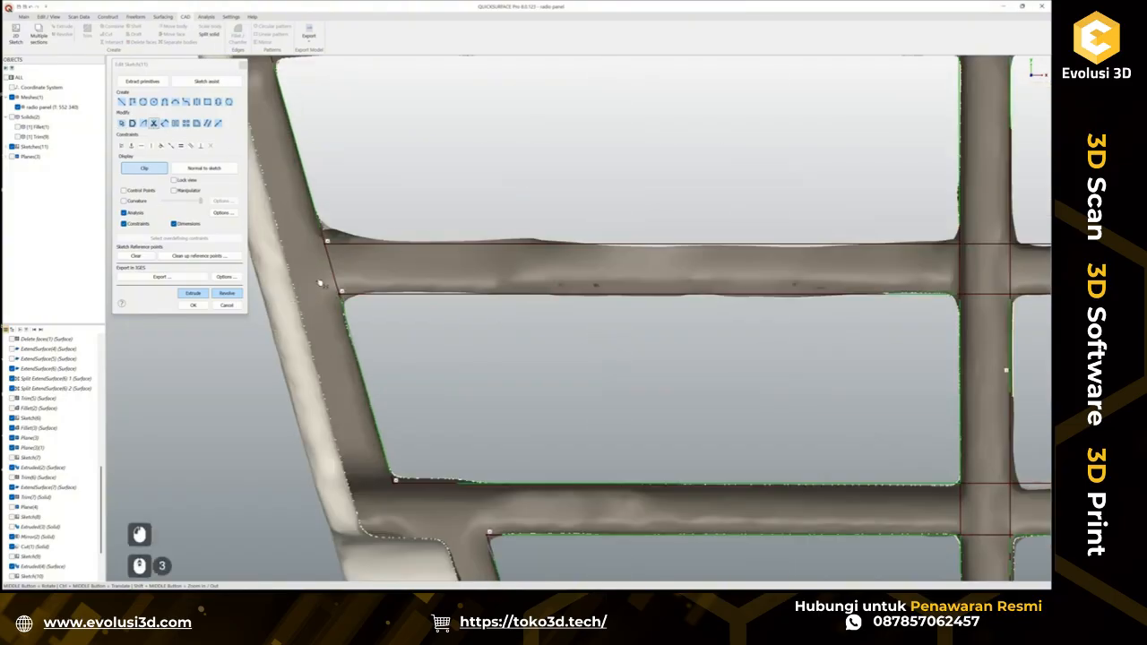
pyautogui.click(334, 276)
pyautogui.scroll(-1, 416, 267)
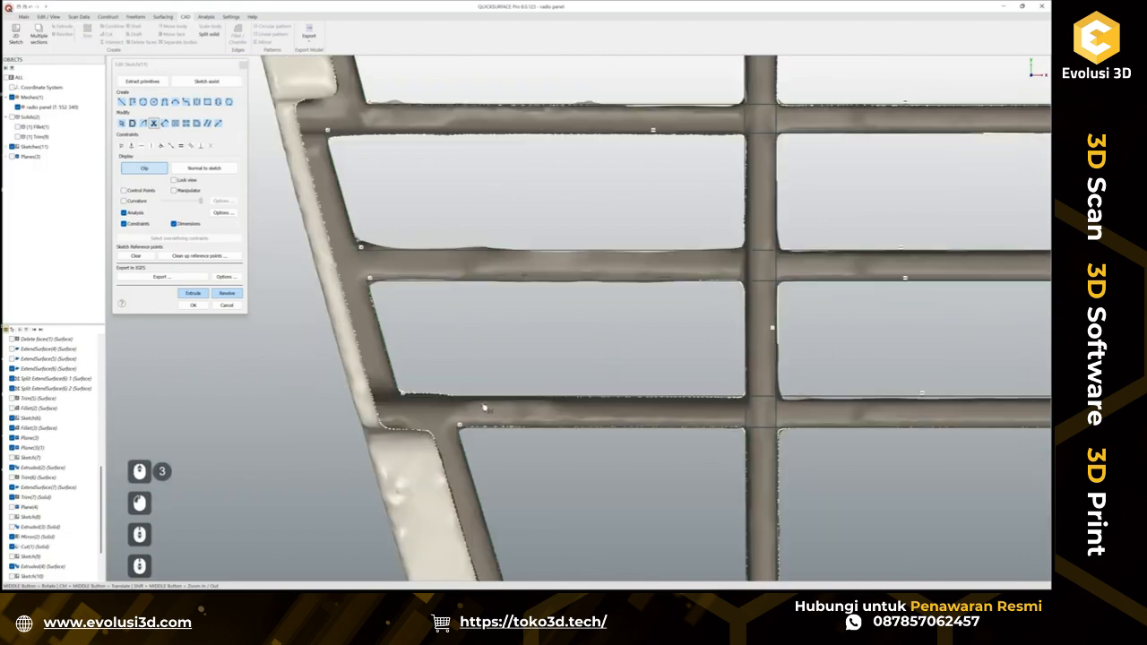
pyautogui.scroll(-2, 485, 408)
pyautogui.keyDown('ctrl'); pyautogui.moveTo(597, 442); pyautogui.dragTo(512, 321, button='middle'); pyautogui.keyUp('ctrl')
# Trim away the leftover horizontal and vertical line segments around the small slot at the panel's lower-left corner.
pyautogui.click(445, 492)
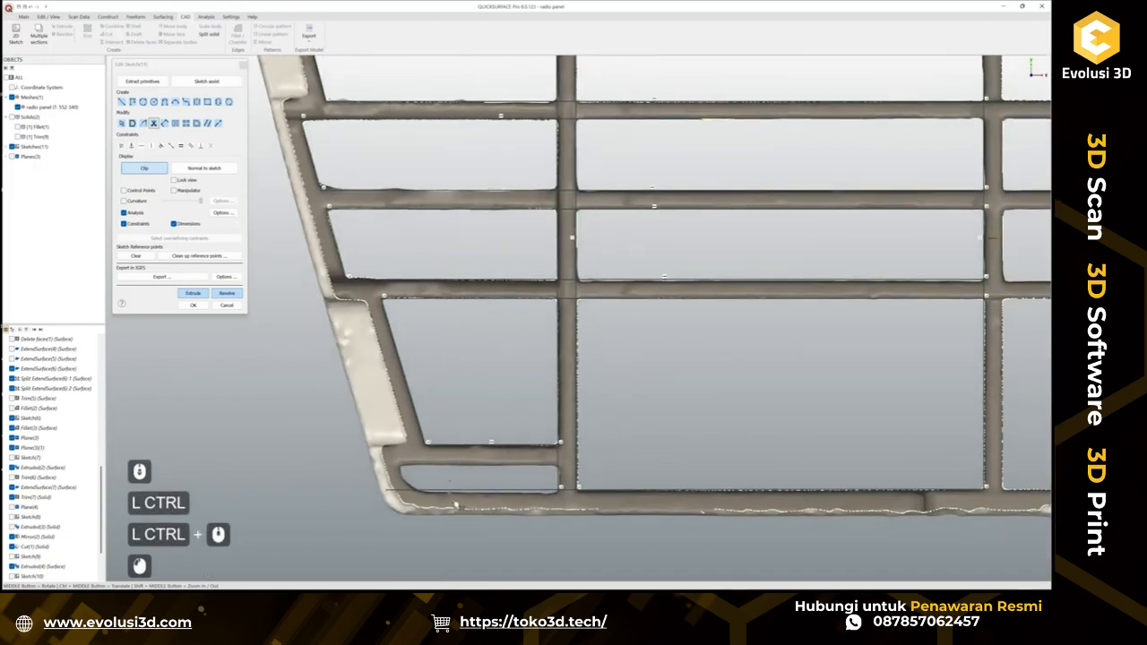
pyautogui.scroll(3, 587, 504)
pyautogui.click(527, 464)
pyautogui.scroll(-2, 478, 446)
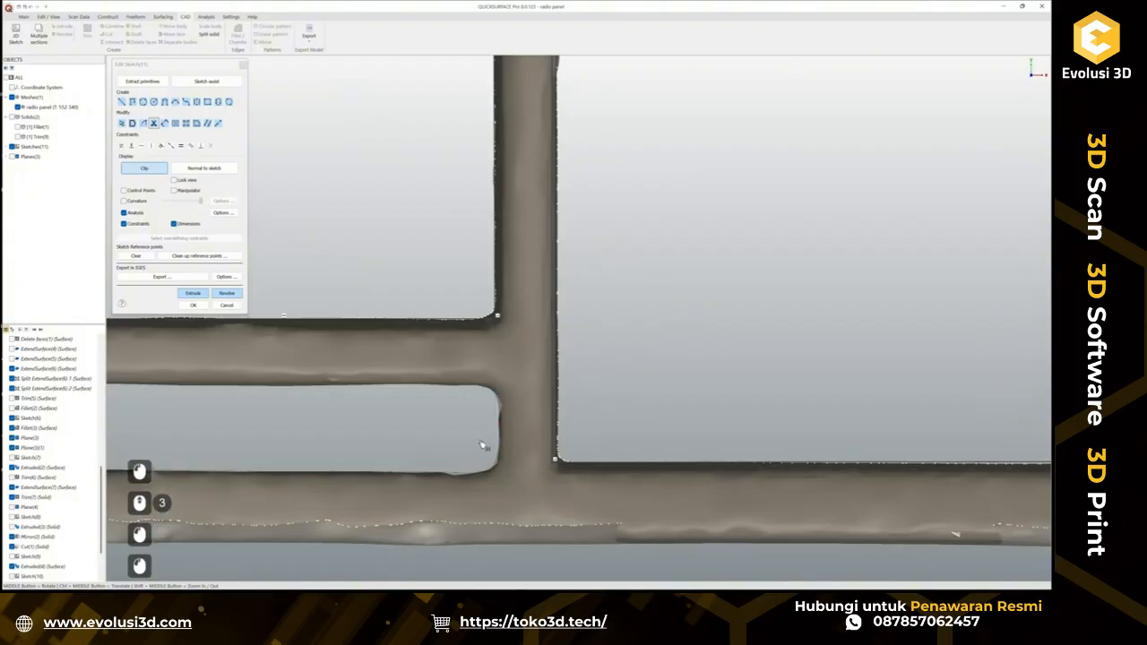
# Trim the line segments inside the left vertical rib's crossings with the lowest and middle horizontal ribs.
pyautogui.keyDown('ctrl'); pyautogui.moveTo(478, 445); pyautogui.dragTo(492, 354, button='middle'); pyautogui.keyUp('ctrl')
pyautogui.scroll(2, 487, 356)
pyautogui.click(506, 339)
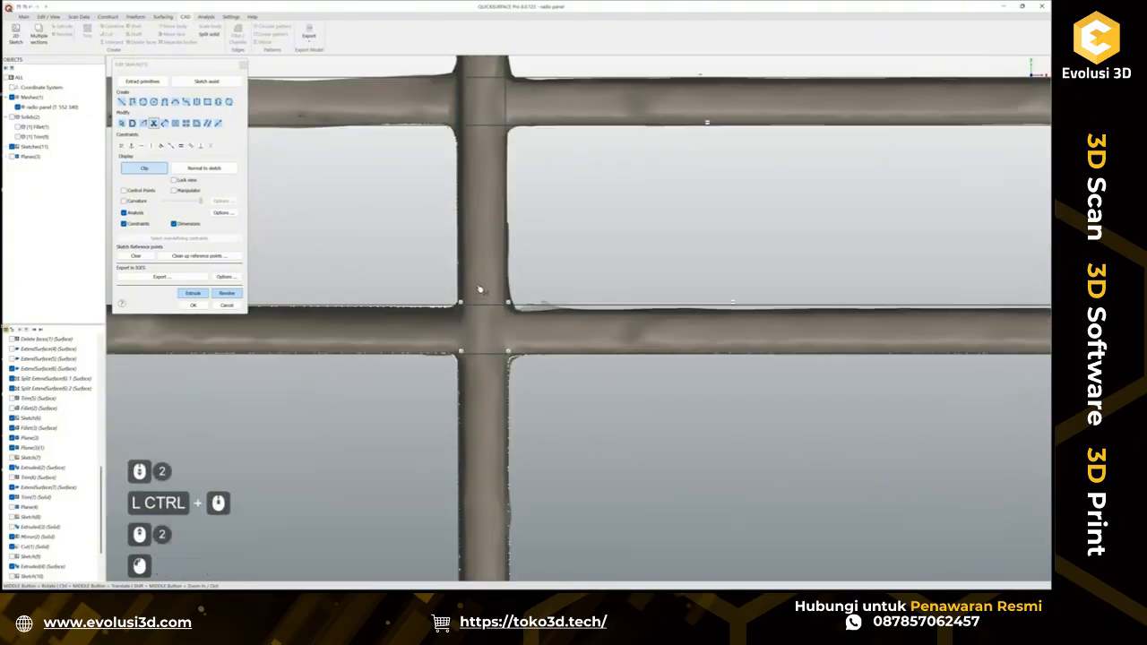
pyautogui.moveTo(480, 289); pyautogui.dragTo(490, 390)
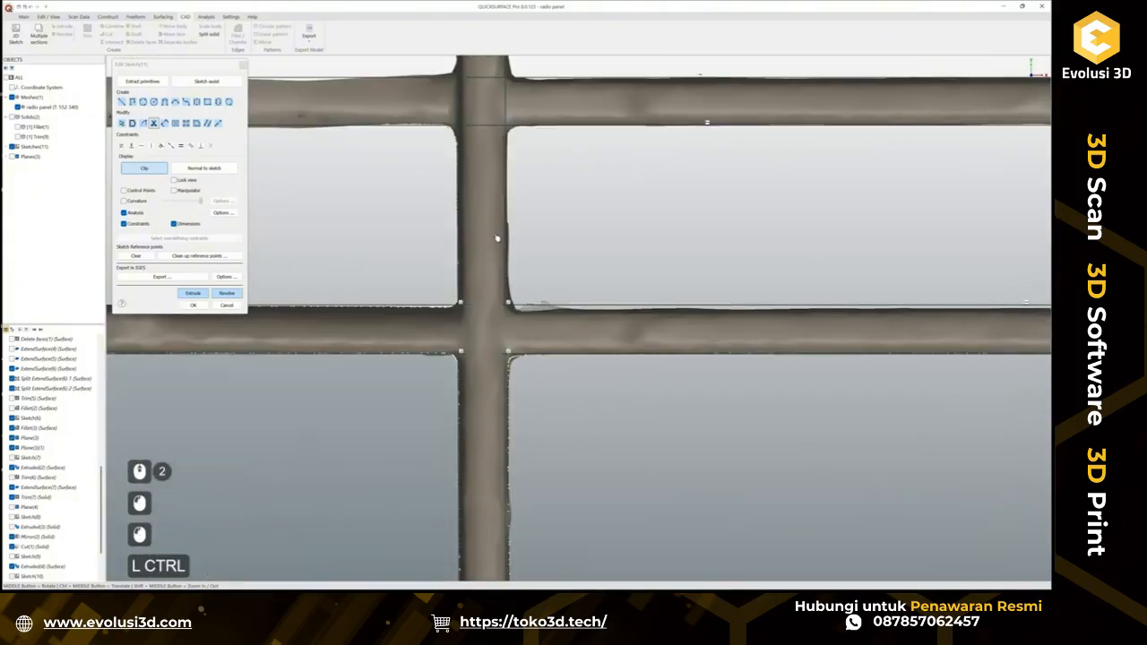
pyautogui.keyDown('ctrl'); pyautogui.moveTo(496, 241); pyautogui.dragTo(523, 328, button='middle'); pyautogui.keyUp('ctrl')
pyautogui.moveTo(524, 328); pyautogui.dragTo(444, 323)
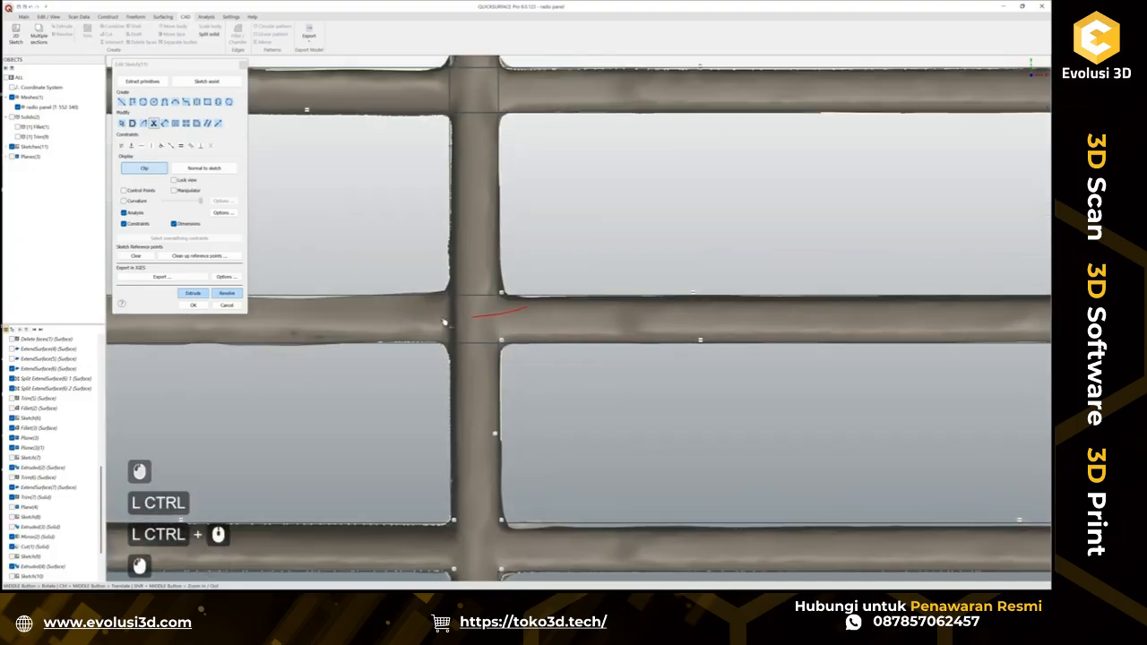
pyautogui.moveTo(485, 286); pyautogui.dragTo(481, 360)
# Trim the line segments at the left vertical rib's crossing with the upper horizontal rib and at its top end.
pyautogui.keyDown('ctrl'); pyautogui.moveTo(468, 141); pyautogui.dragTo(464, 379, button='middle'); pyautogui.keyUp('ctrl')
pyautogui.moveTo(432, 326); pyautogui.dragTo(523, 326)
pyautogui.moveTo(469, 295); pyautogui.dragTo(471, 387)
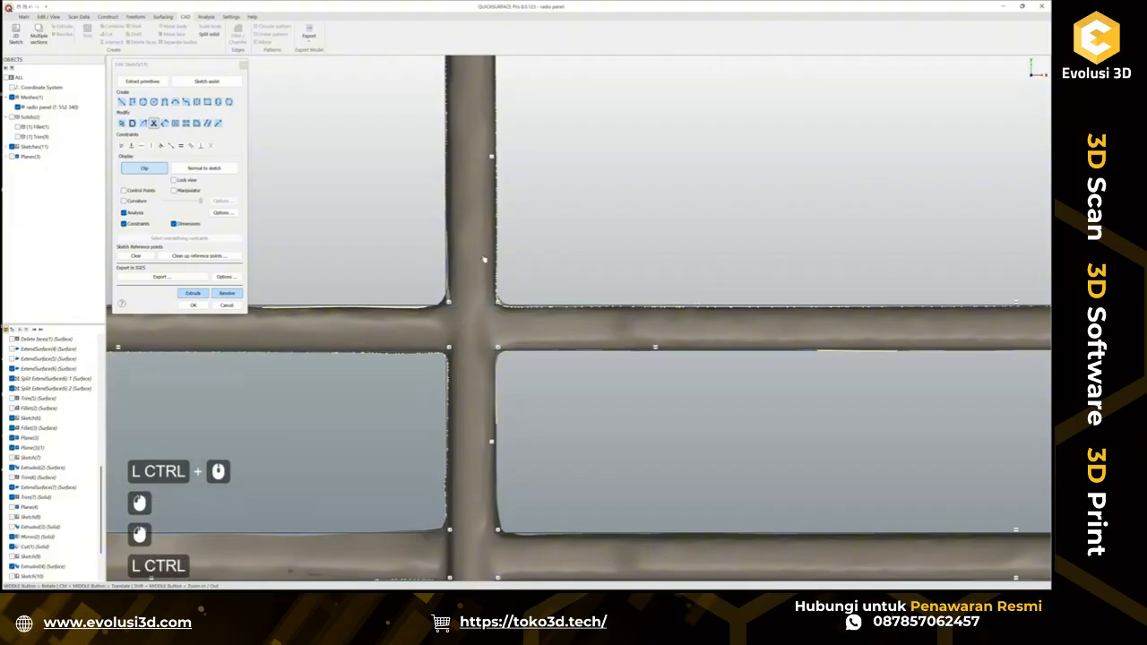
pyautogui.keyDown('ctrl'); pyautogui.moveTo(471, 112); pyautogui.dragTo(464, 361, button='middle'); pyautogui.keyUp('ctrl')
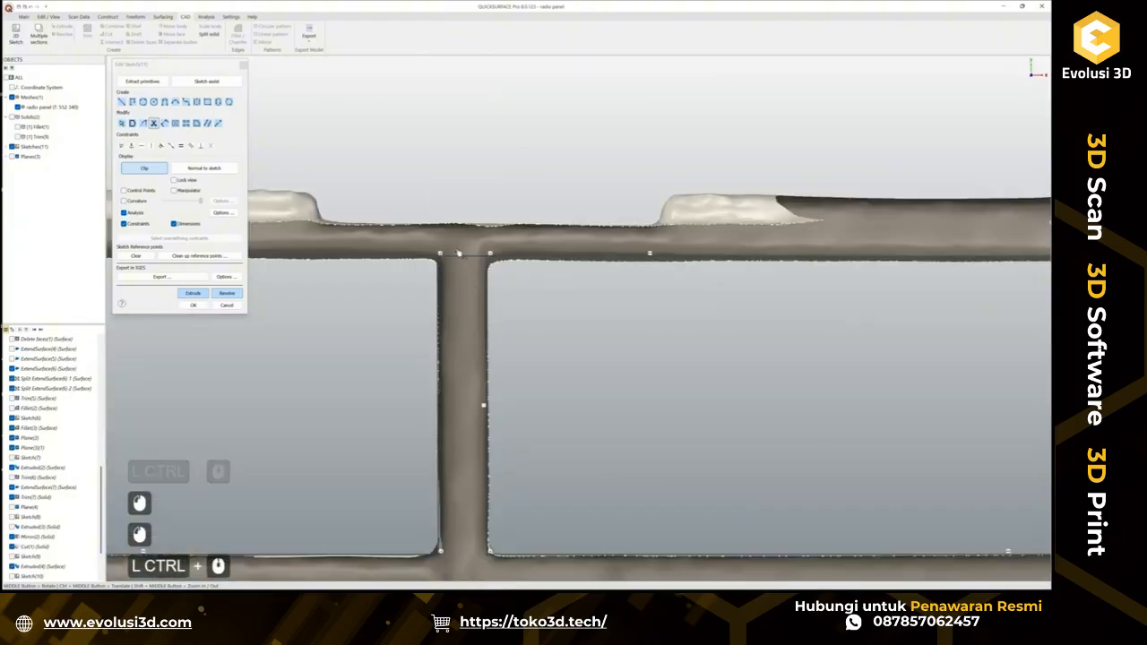
pyautogui.click(458, 287)
pyautogui.scroll(-3, 563, 378)
pyautogui.keyDown('ctrl'); pyautogui.moveTo(739, 403); pyautogui.dragTo(683, 356, button='middle'); pyautogui.keyUp('ctrl')
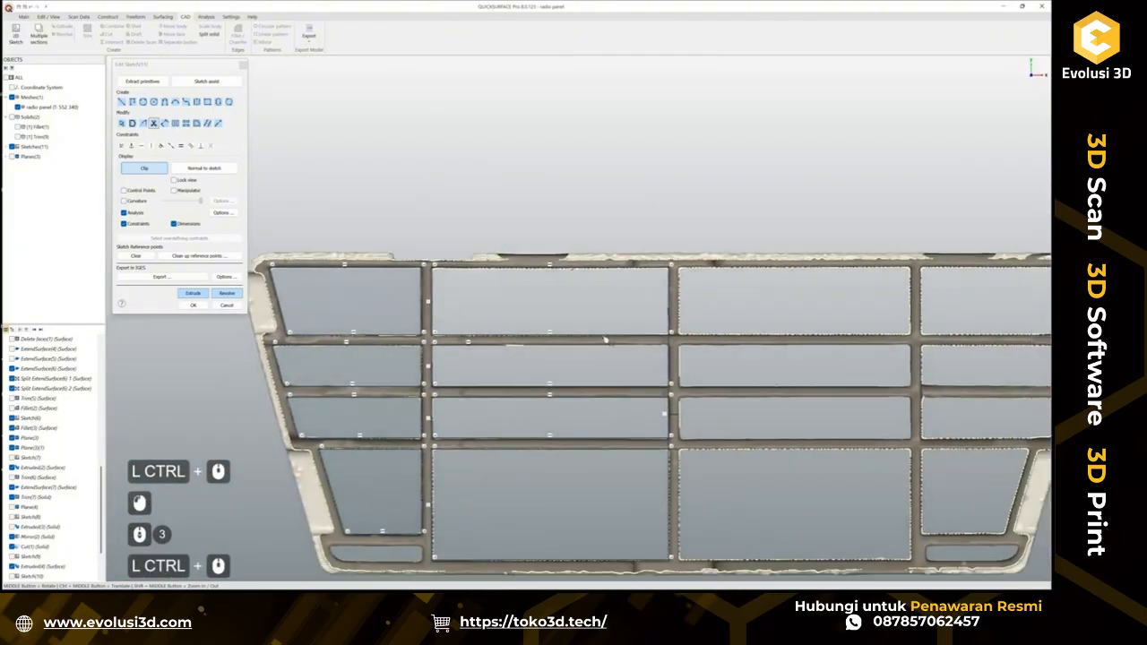
# Extend the second row's upper line to the central rib's vertical line, and trim that vertical line between the openings.
pyautogui.scroll(3, 681, 354)
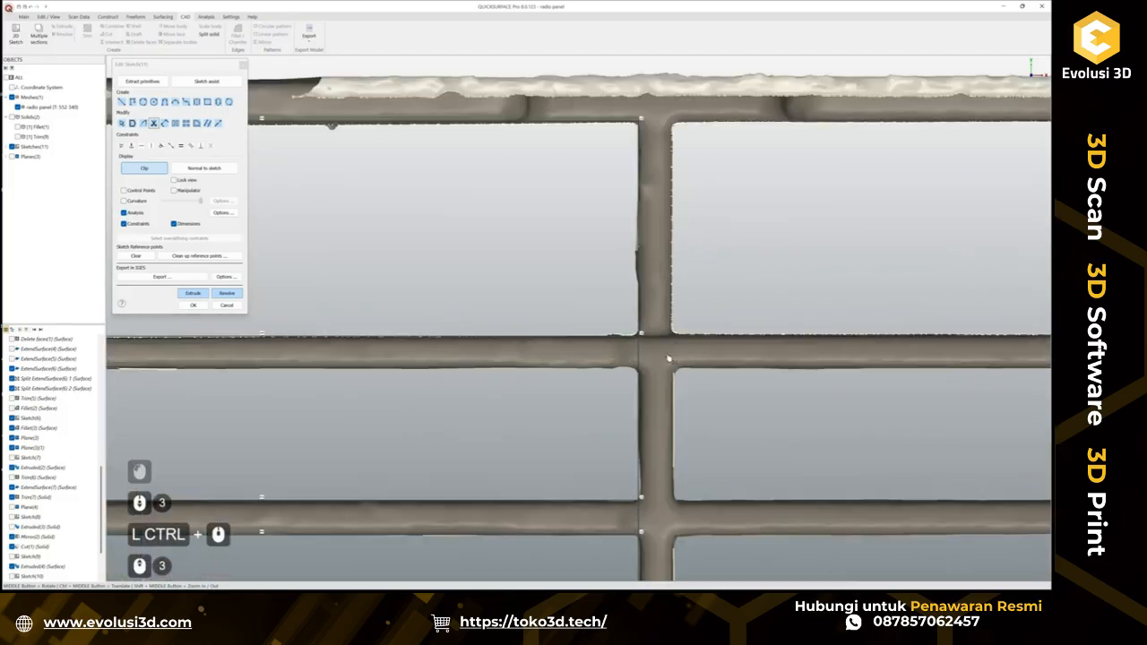
pyautogui.press('Escape')
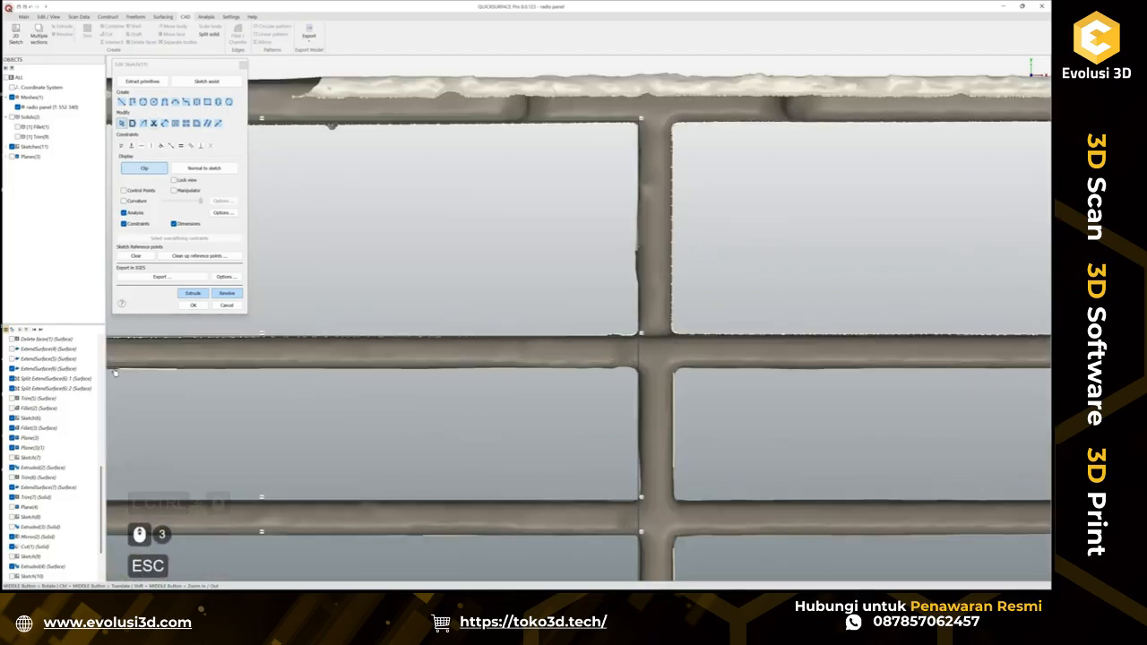
pyautogui.moveTo(120, 371); pyautogui.dragTo(641, 373)
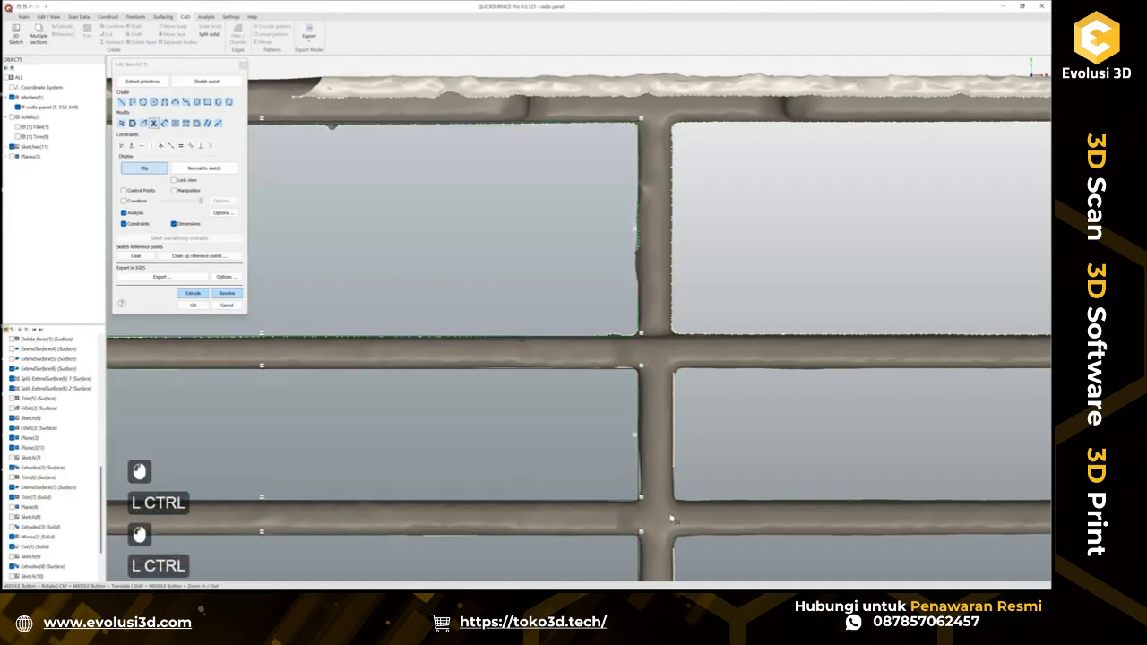
pyautogui.keyDown('ctrl'); pyautogui.moveTo(627, 356); pyautogui.dragTo(631, 378, button='middle'); pyautogui.keyUp('ctrl')
pyautogui.moveTo(615, 422); pyautogui.dragTo(575, 418)
pyautogui.keyDown('ctrl'); pyautogui.moveTo(596, 502); pyautogui.dragTo(637, 273, button='middle'); pyautogui.keyUp('ctrl')
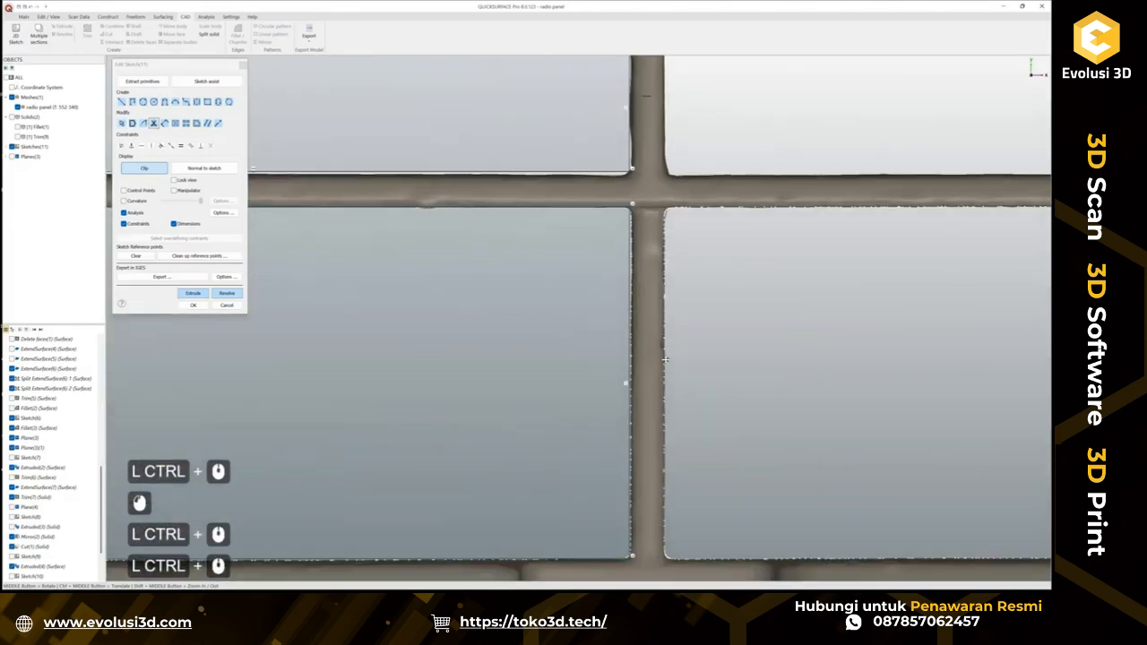
pyautogui.scroll(-3, 663, 323)
pyautogui.moveTo(642, 411)
pyautogui.keyDown('ctrl'); pyautogui.mouseDown(button='middle')
pyautogui.moveTo(664, 323)
pyautogui.moveTo(688, 374)
pyautogui.mouseUp(button='middle'); pyautogui.keyUp('ctrl')
pyautogui.scroll(1, 576, 333)
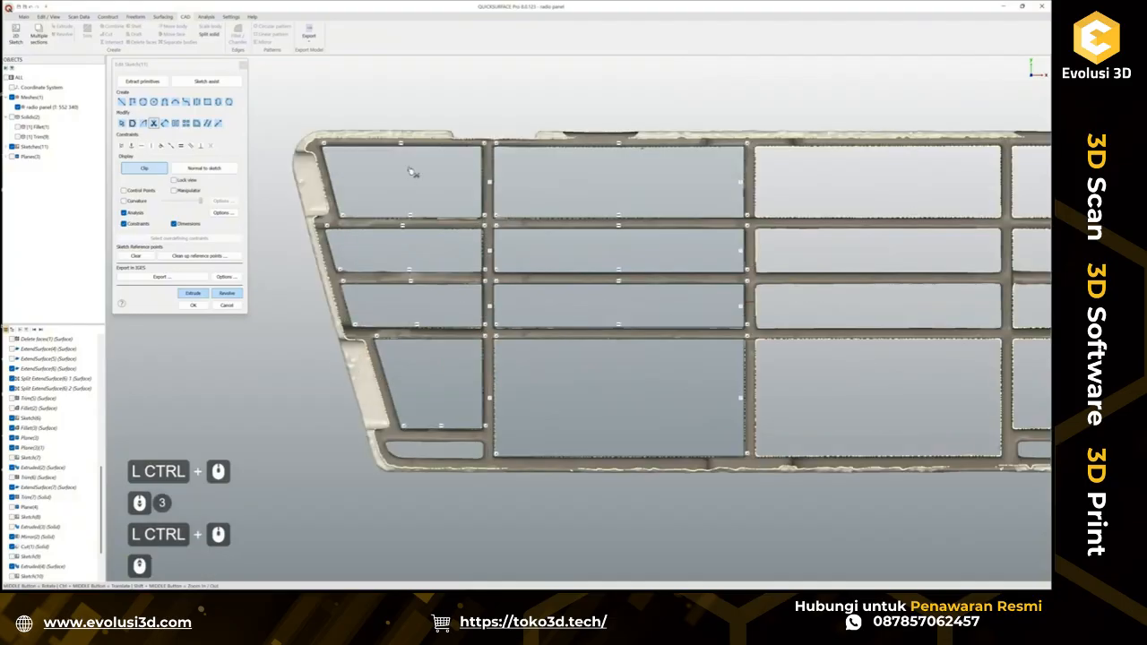
# Extrude the sketched opening profiles two-sided past the mesh walls, about 14.86 mm for depth 1 and 18.02 mm for depth 2.
pyautogui.click(192, 294)
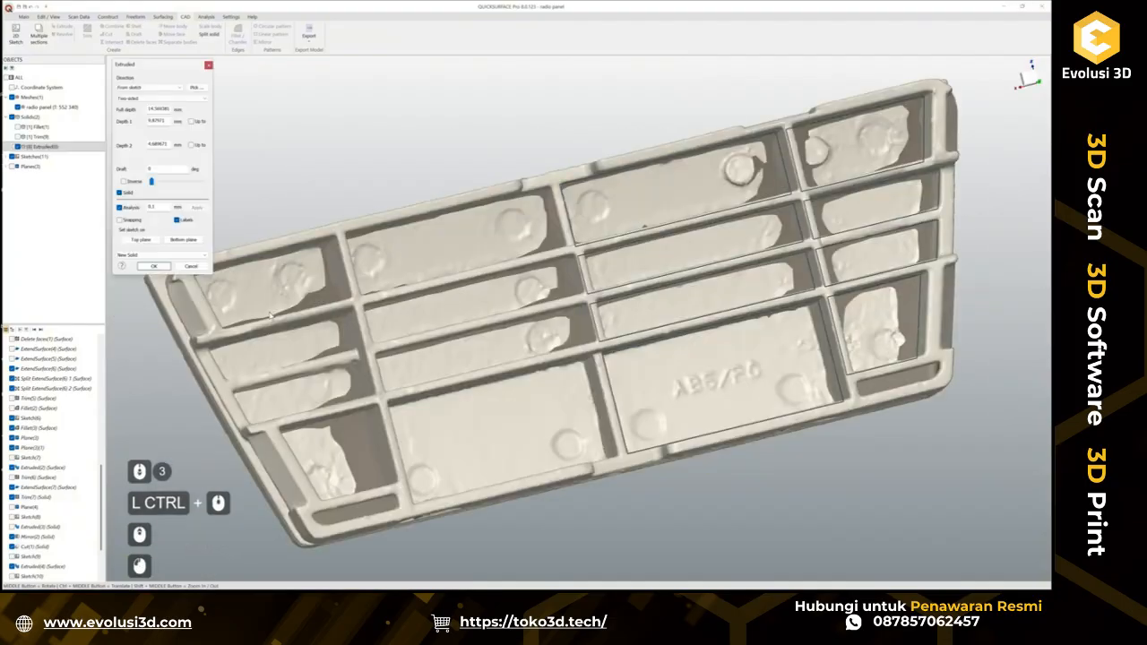
pyautogui.moveTo(708, 336)
pyautogui.mouseDown(button='middle')
pyautogui.moveTo(742, 354)
pyautogui.moveTo(619, 416)
pyautogui.mouseUp(button='middle')
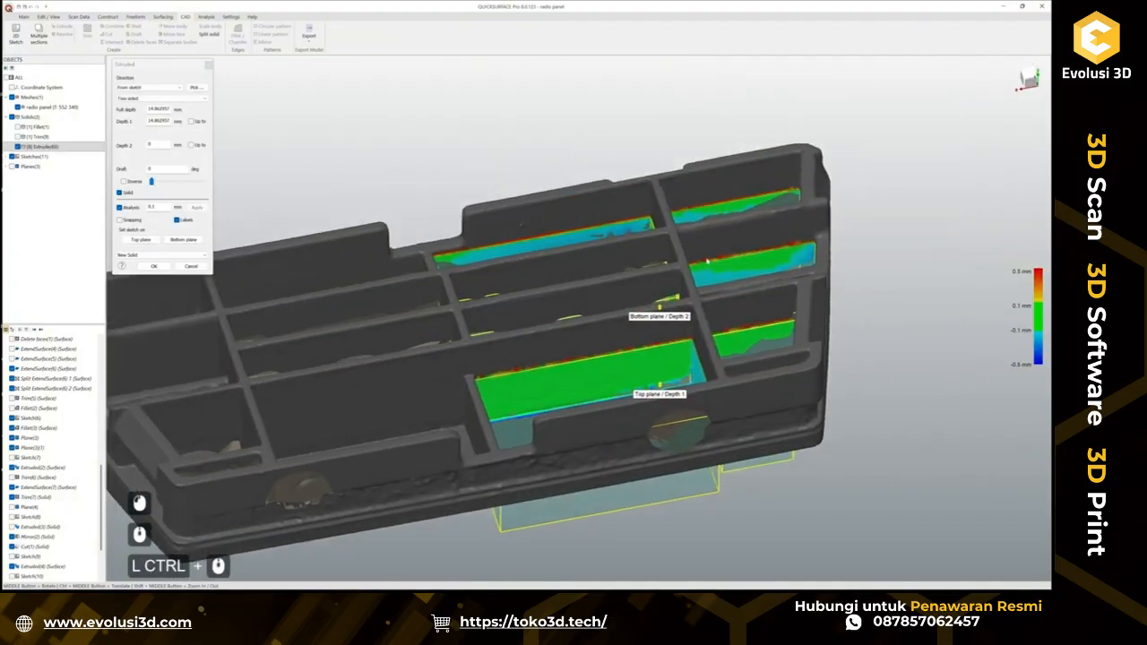
pyautogui.moveTo(662, 309); pyautogui.dragTo(662, 215)
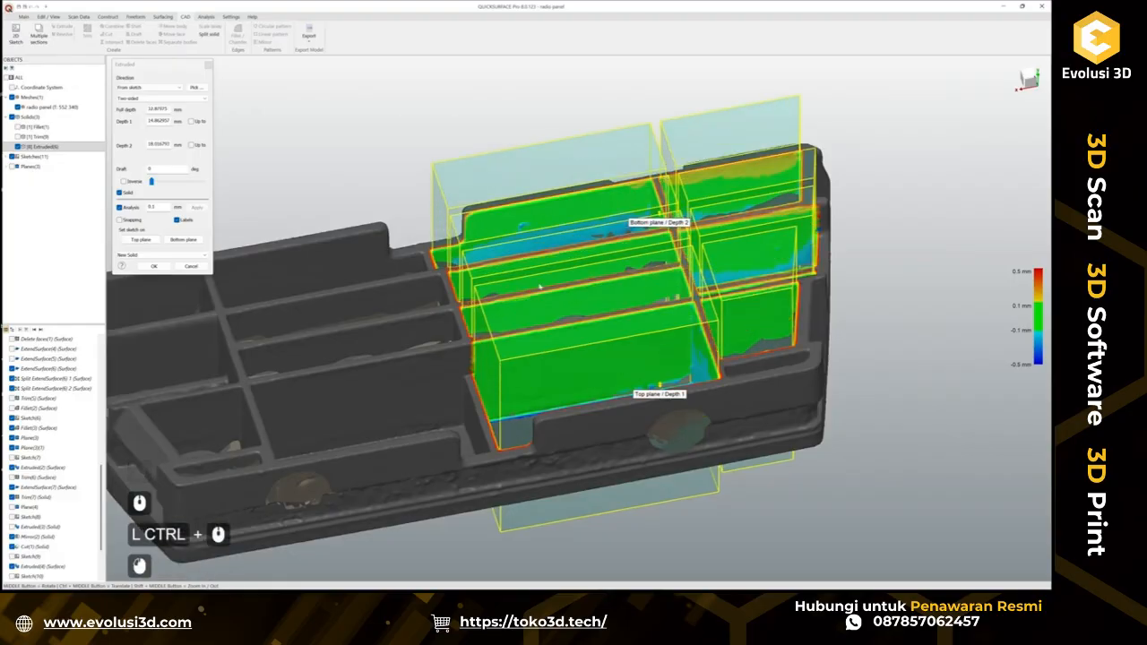
pyautogui.moveTo(519, 293); pyautogui.dragTo(585, 385, button='middle')
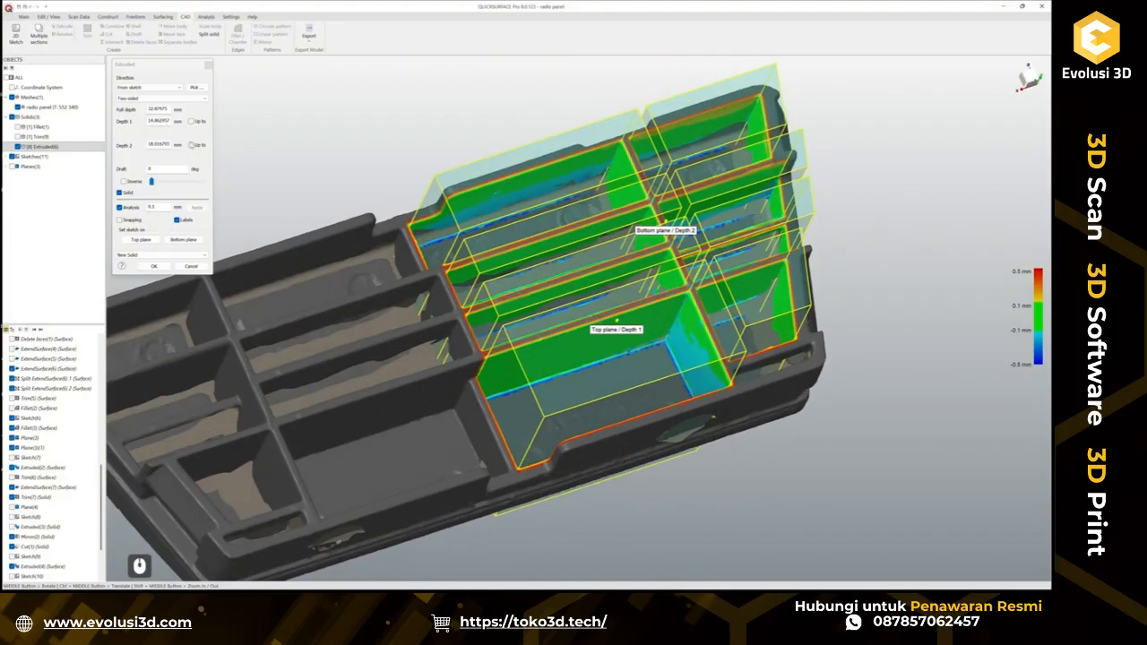
# Fit the extrusion's draft to the rib walls by the deviation colours, settle on 1 degree without inversion, and create it as a new solid.
pyautogui.click(153, 182)
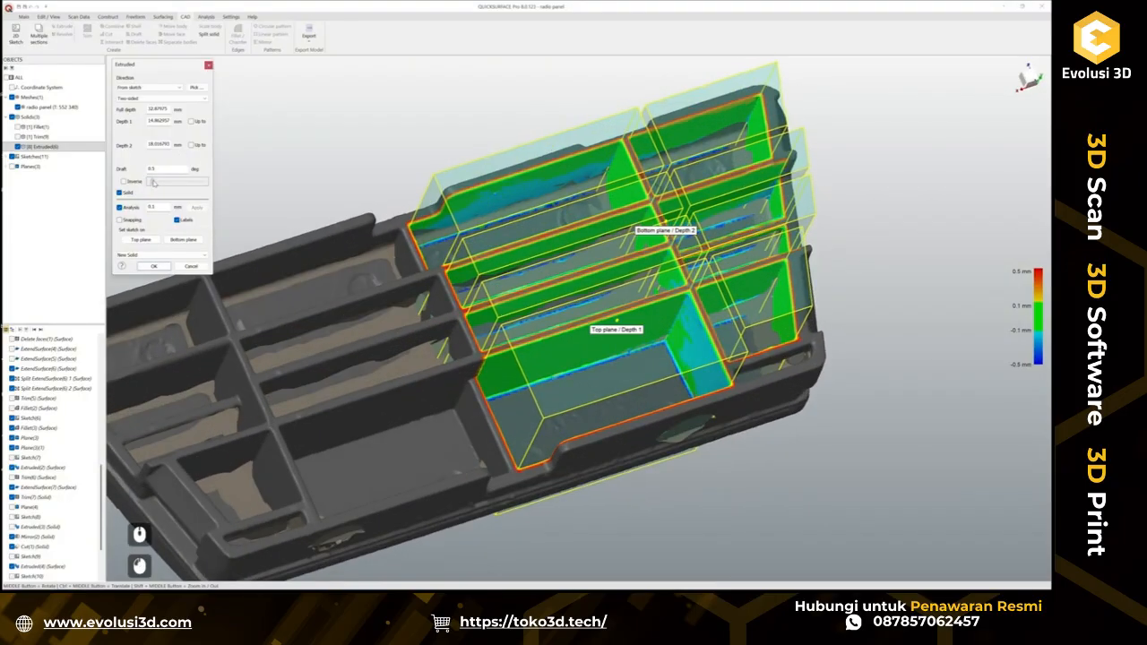
pyautogui.click(149, 182)
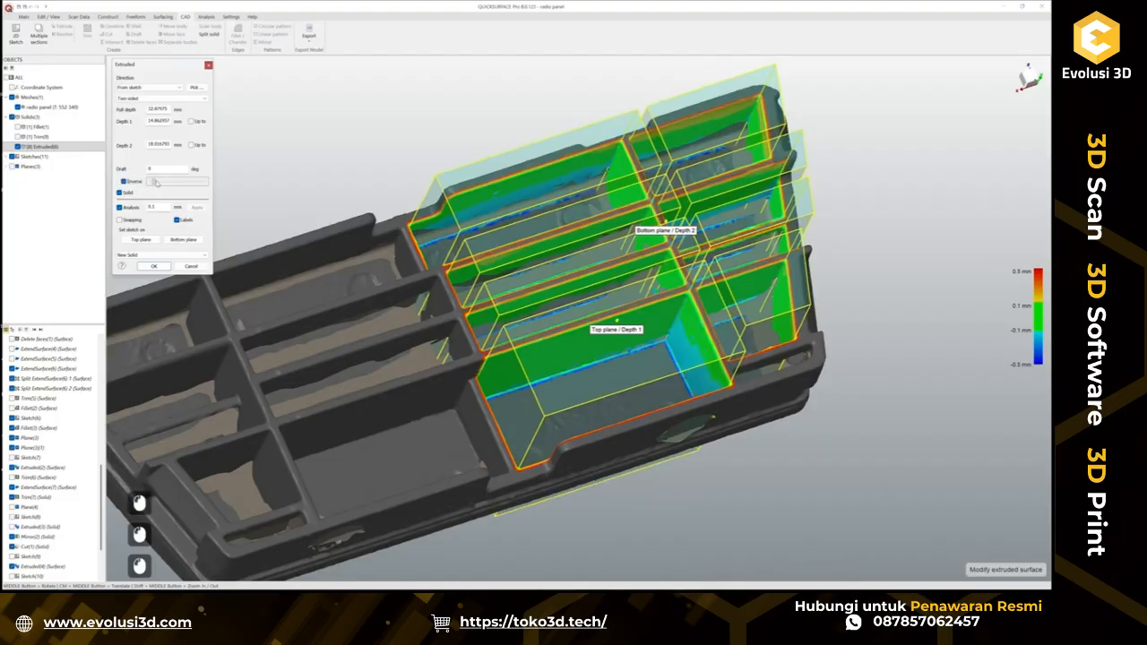
pyautogui.moveTo(154, 182)
pyautogui.mouseDown()
pyautogui.moveTo(139, 183)
pyautogui.moveTo(154, 184)
pyautogui.mouseUp()
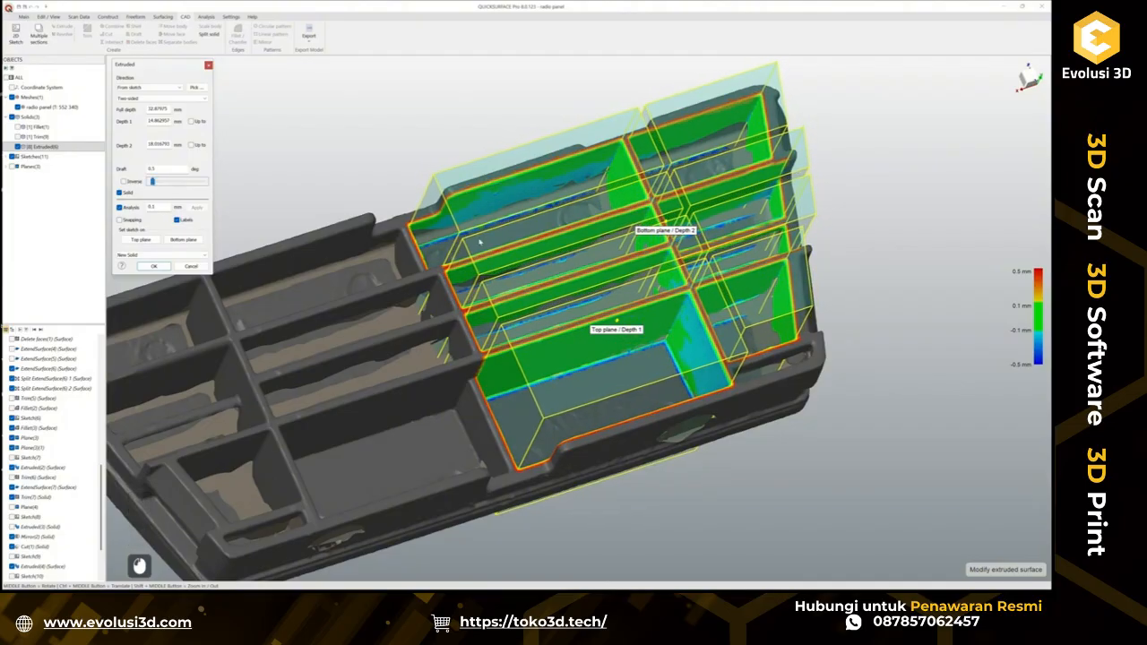
pyautogui.moveTo(481, 243); pyautogui.dragTo(258, 205, button='middle')
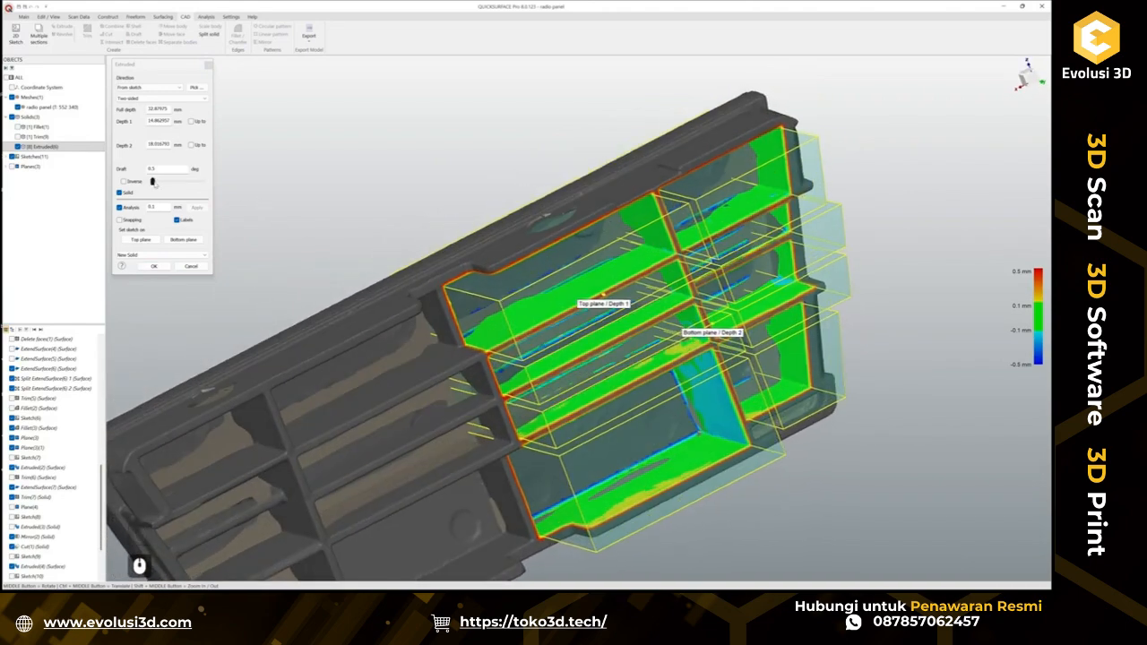
pyautogui.moveTo(154, 183); pyautogui.dragTo(156, 185)
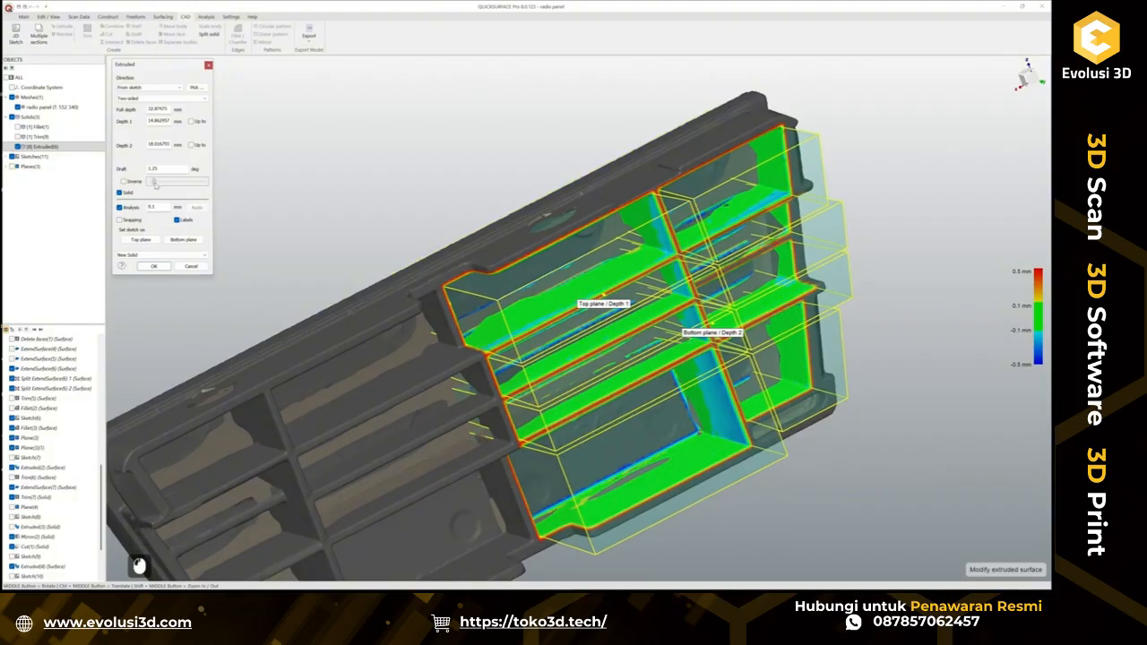
pyautogui.moveTo(341, 295); pyautogui.dragTo(557, 354, button='middle')
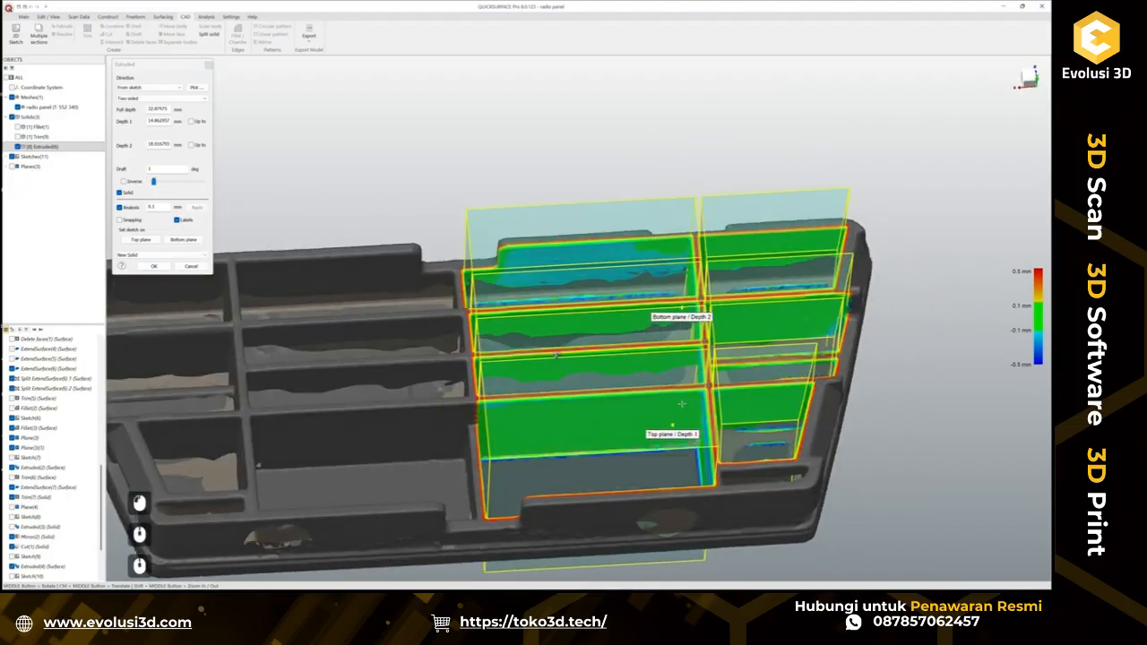
pyautogui.moveTo(545, 280); pyautogui.dragTo(682, 283, button='middle')
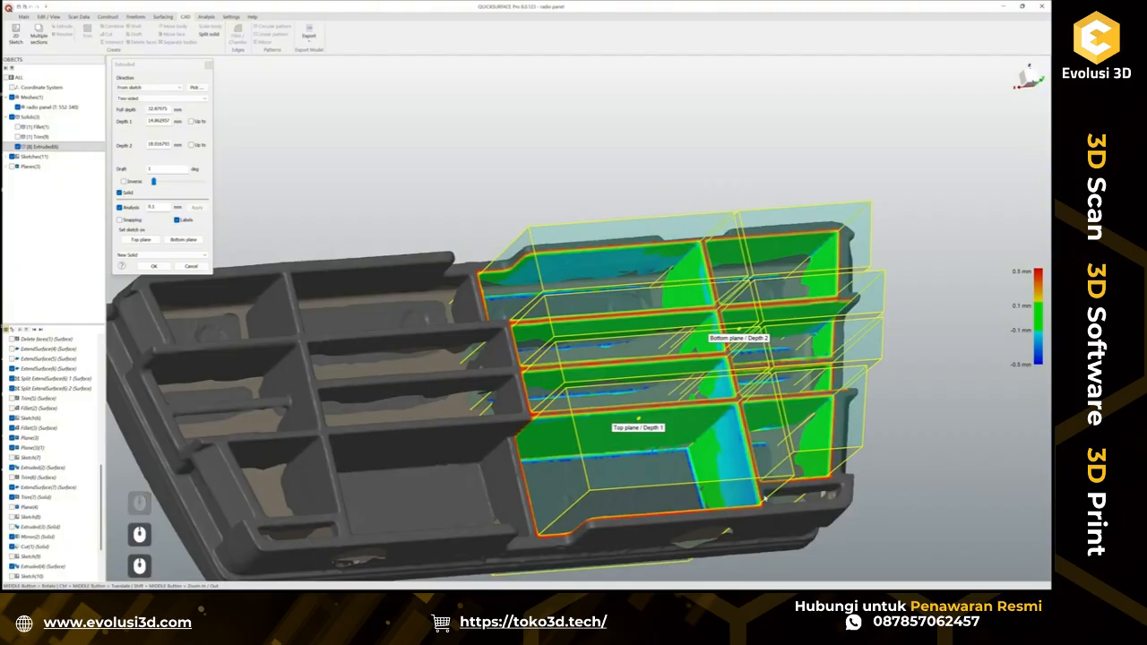
pyautogui.moveTo(786, 455); pyautogui.dragTo(606, 461, button='middle')
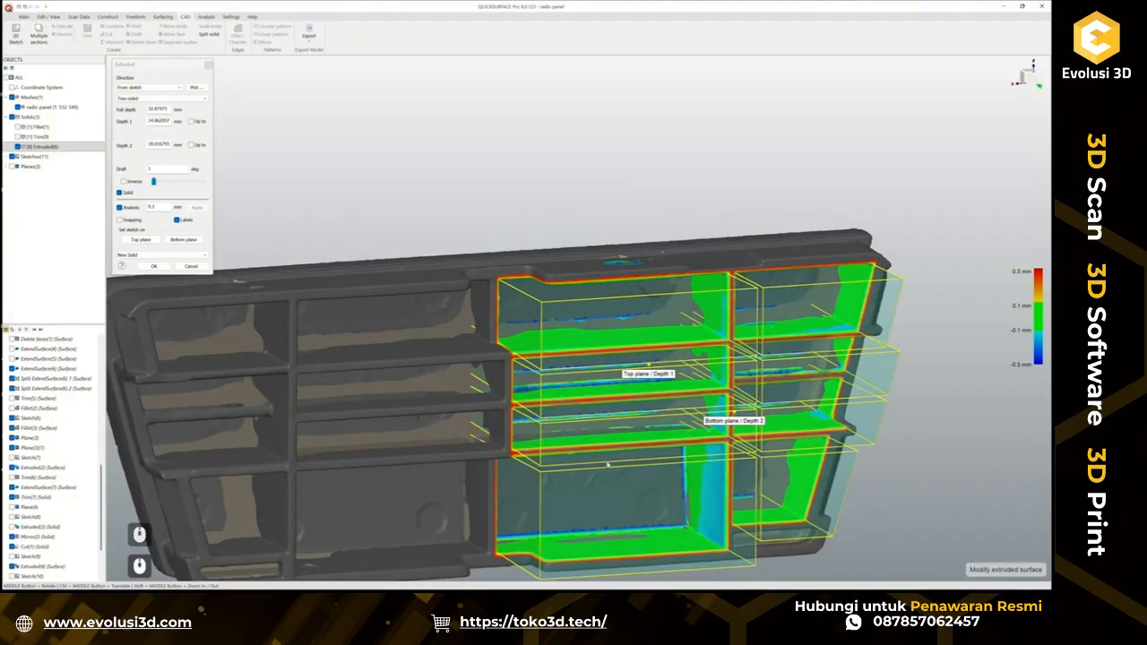
pyautogui.click(149, 268)
# Inspect the extruded opening blocks against the ribbed back and hide their solid.
pyautogui.scroll(-4, 538, 383)
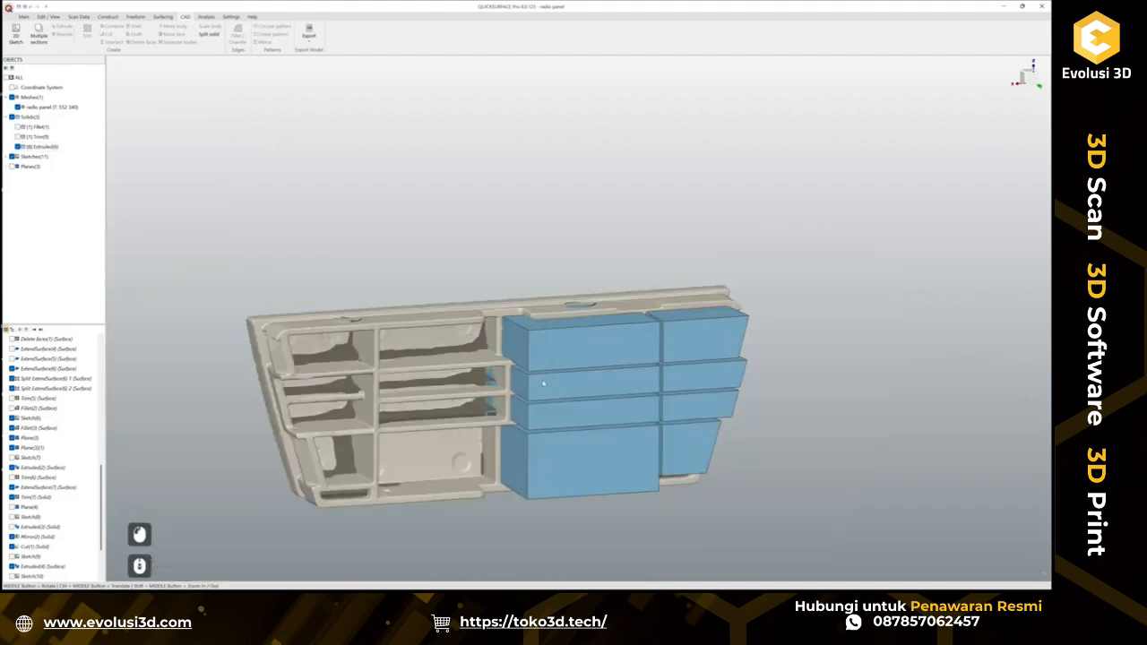
pyautogui.keyDown('ctrl'); pyautogui.moveTo(610, 395); pyautogui.dragTo(367, 443, button='middle'); pyautogui.keyUp('ctrl')
pyautogui.moveTo(443, 408); pyautogui.dragTo(502, 289, button='middle')
pyautogui.scroll(2, 613, 412)
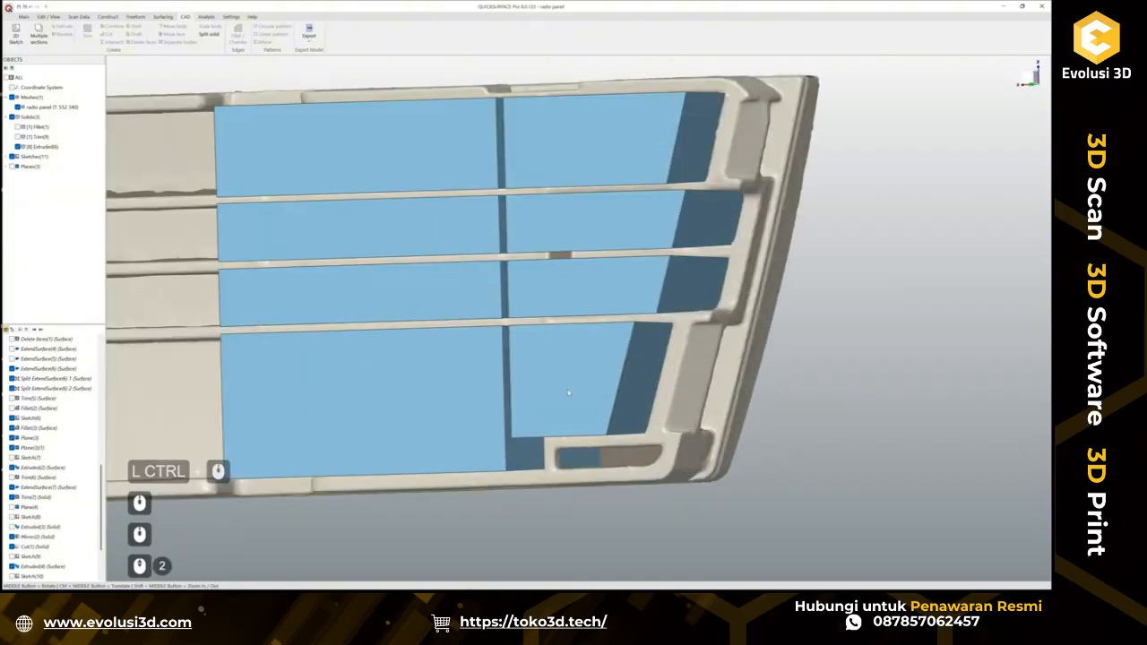
pyautogui.click(543, 371)
pyautogui.rightClick(543, 369)
pyautogui.click(586, 407)
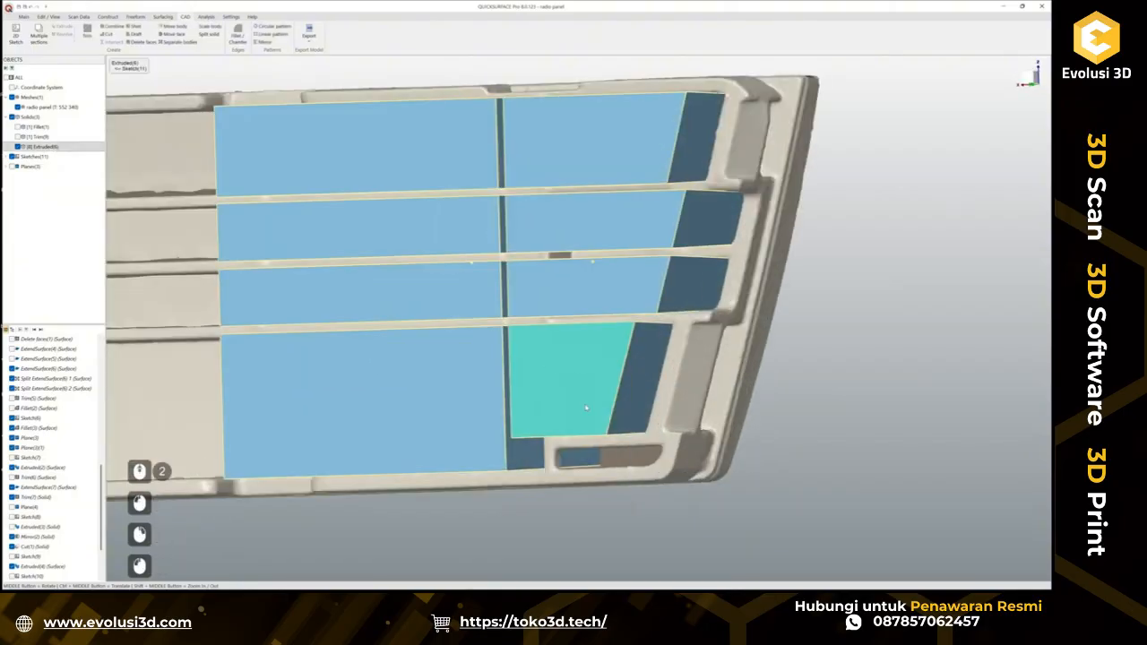
# Create a sketch for an extruded surface parallel to OXZ, offset about 1.03 mm so it slices the rib tops and corner slot.
pyautogui.scroll(2, 648, 421)
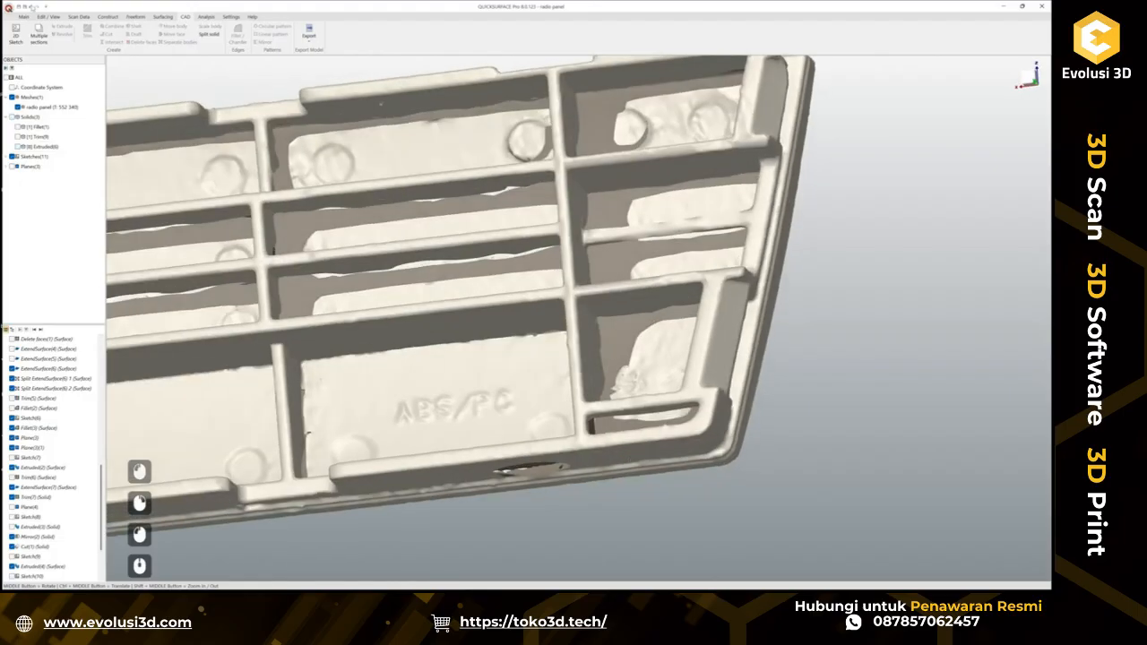
pyautogui.click(15, 34)
pyautogui.scroll(3, 646, 419)
pyautogui.moveTo(642, 419); pyautogui.dragTo(619, 333, button='middle')
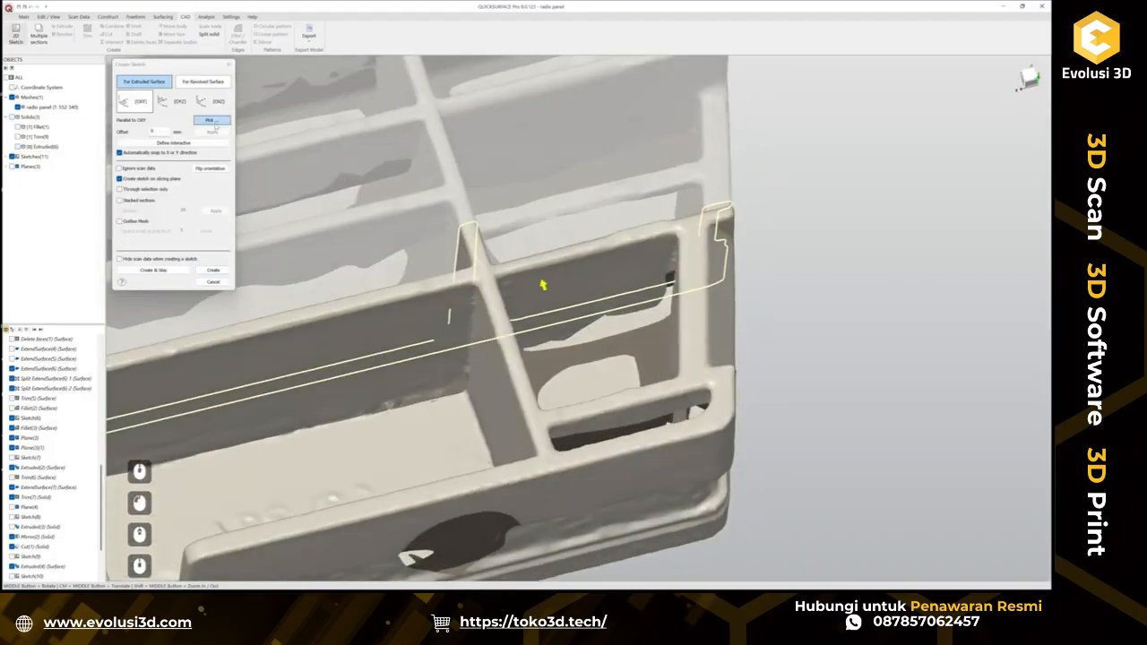
pyautogui.click(215, 101)
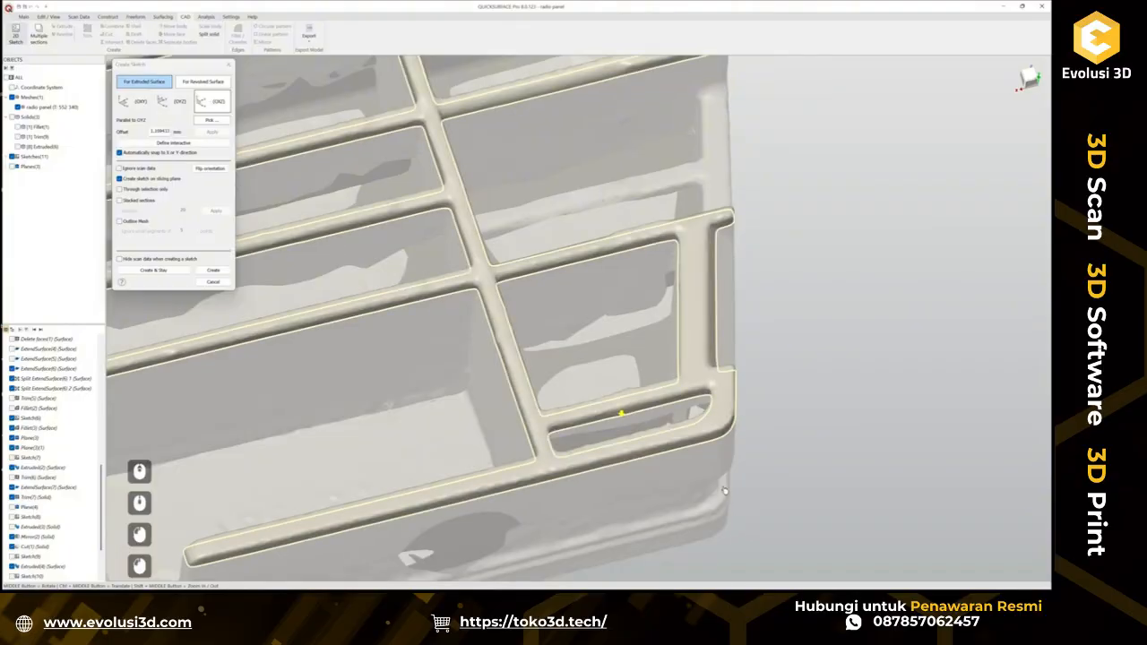
pyautogui.moveTo(725, 490); pyautogui.dragTo(721, 481)
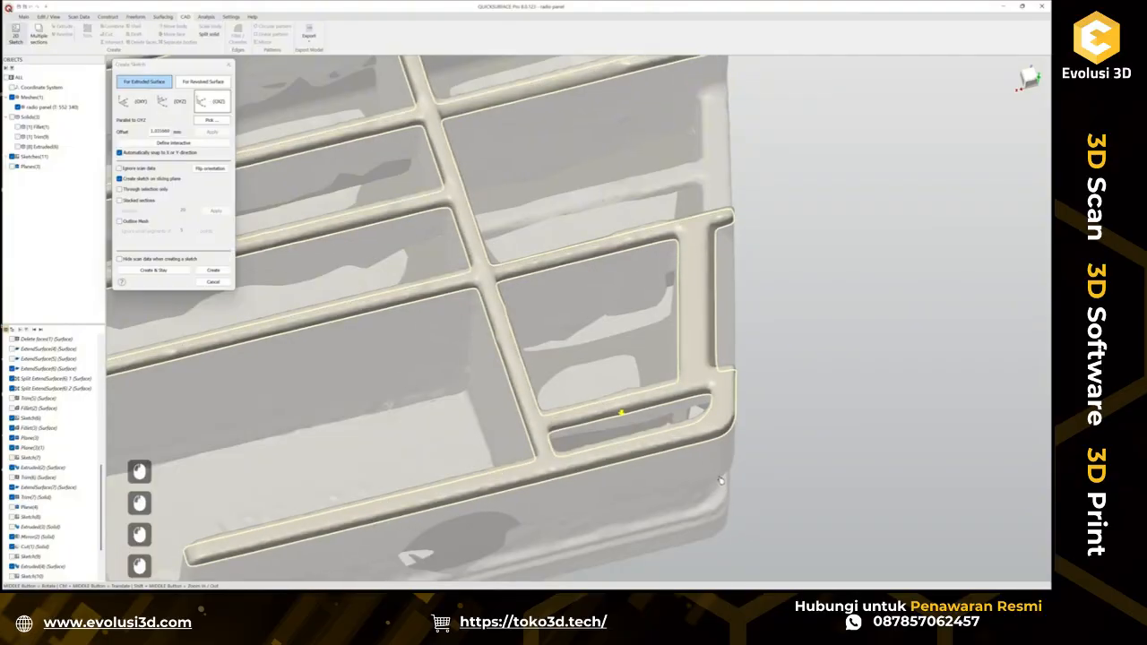
pyautogui.click(228, 272)
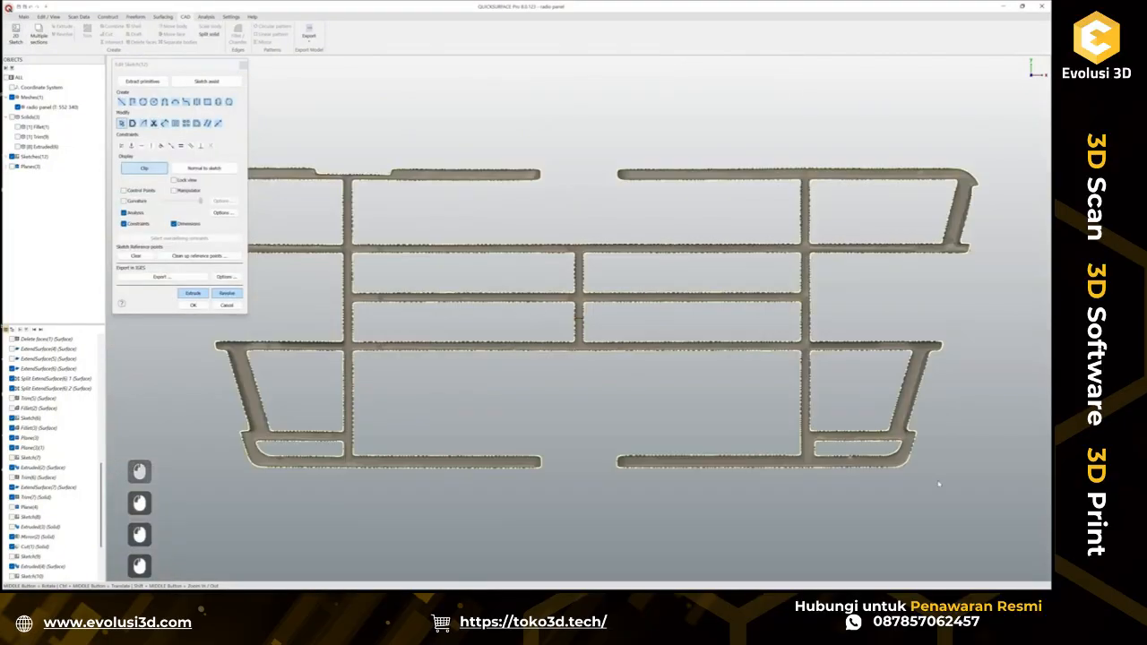
# Fit sketch lines to the section's upper edge and right end of the small slot at the panel's lower-left corner.
pyautogui.click(16, 146)
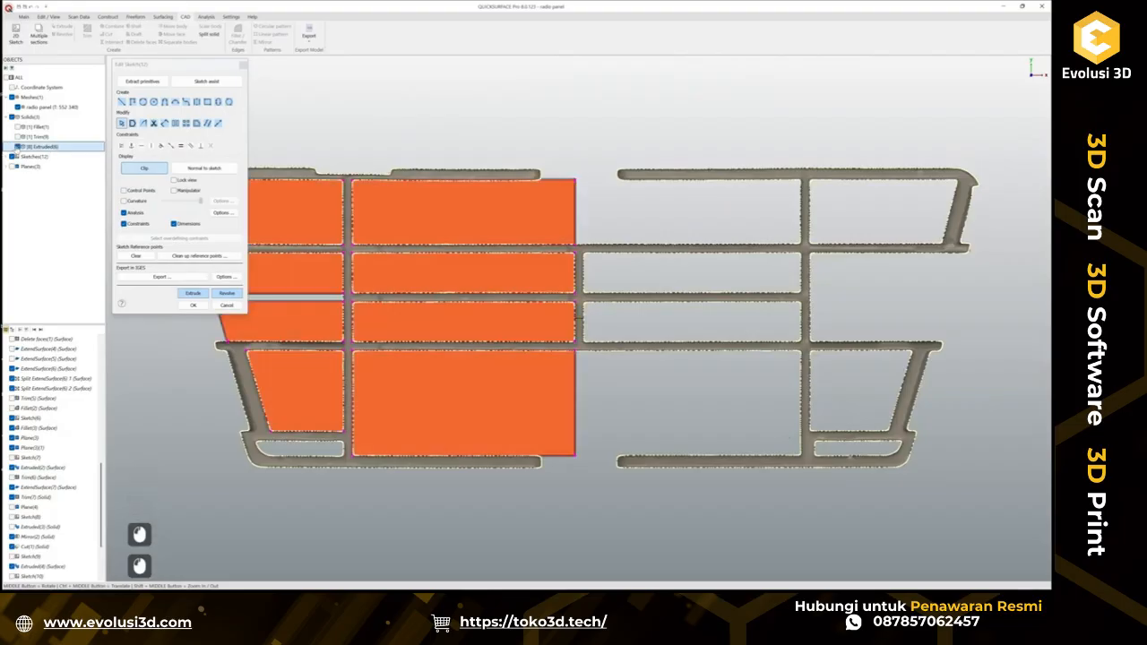
pyautogui.click(16, 147)
pyautogui.scroll(3, 248, 448)
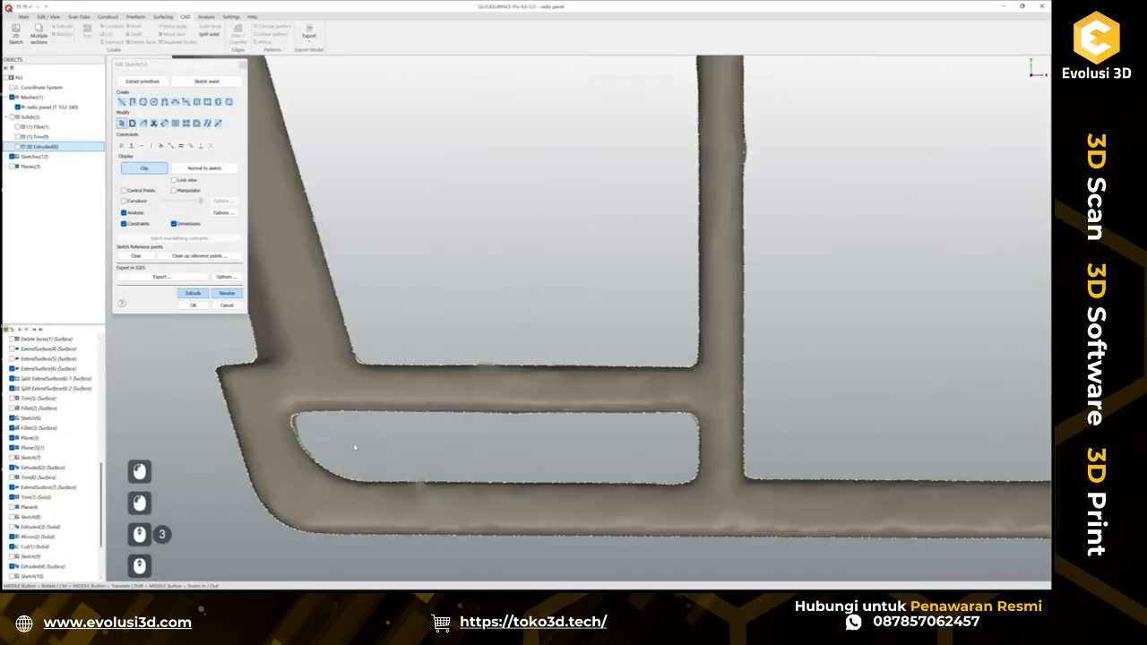
pyautogui.moveTo(323, 406)
pyautogui.keyDown('shift'); pyautogui.mouseDown()
pyautogui.moveTo(394, 435)
pyautogui.moveTo(672, 428)
pyautogui.moveTo(664, 421)
pyautogui.moveTo(721, 460)
pyautogui.mouseUp(); pyautogui.keyUp('shift')
pyautogui.press('shift')
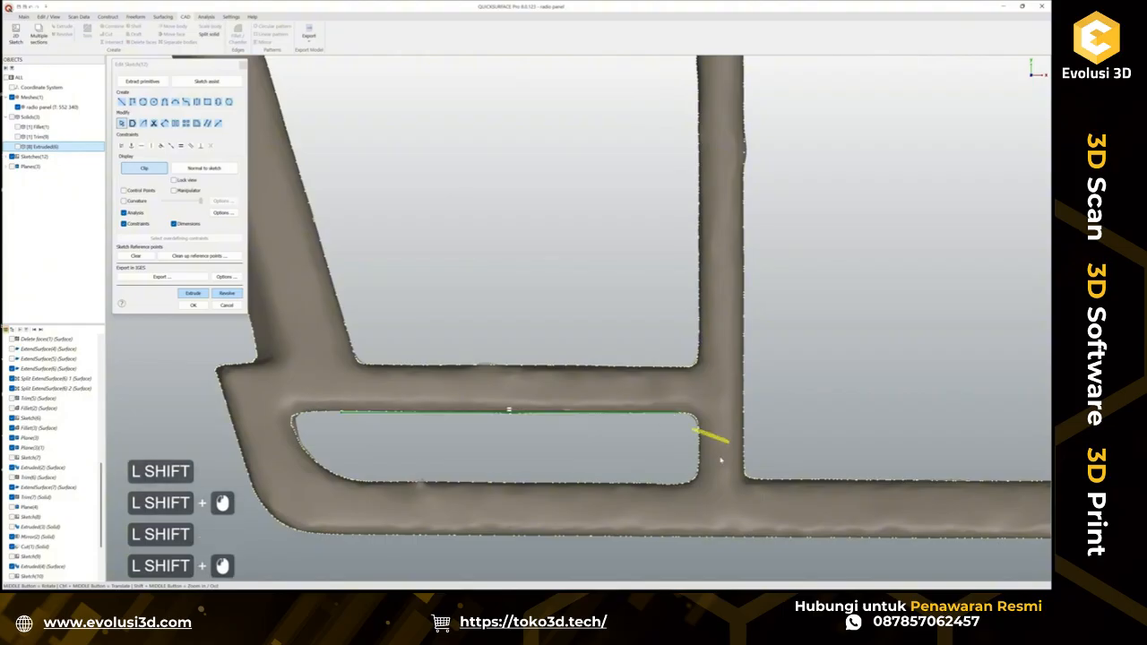
pyautogui.click(700, 442)
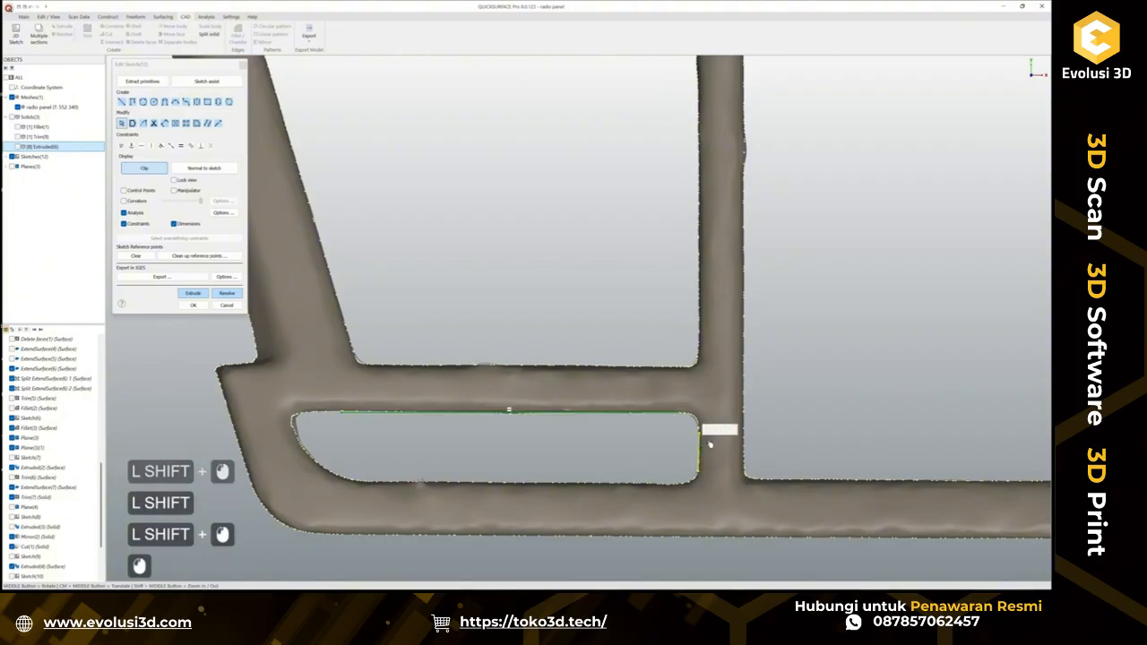
# Fit straight lines to the slot opening's right and bottom edges and join the edge lines at the two right corners.
pyautogui.click(720, 432)
pyautogui.click(660, 453)
pyautogui.moveTo(372, 474)
pyautogui.keyDown('shift'); pyautogui.mouseDown()
pyautogui.moveTo(657, 498)
pyautogui.moveTo(634, 489)
pyautogui.mouseUp(); pyautogui.keyUp('shift')
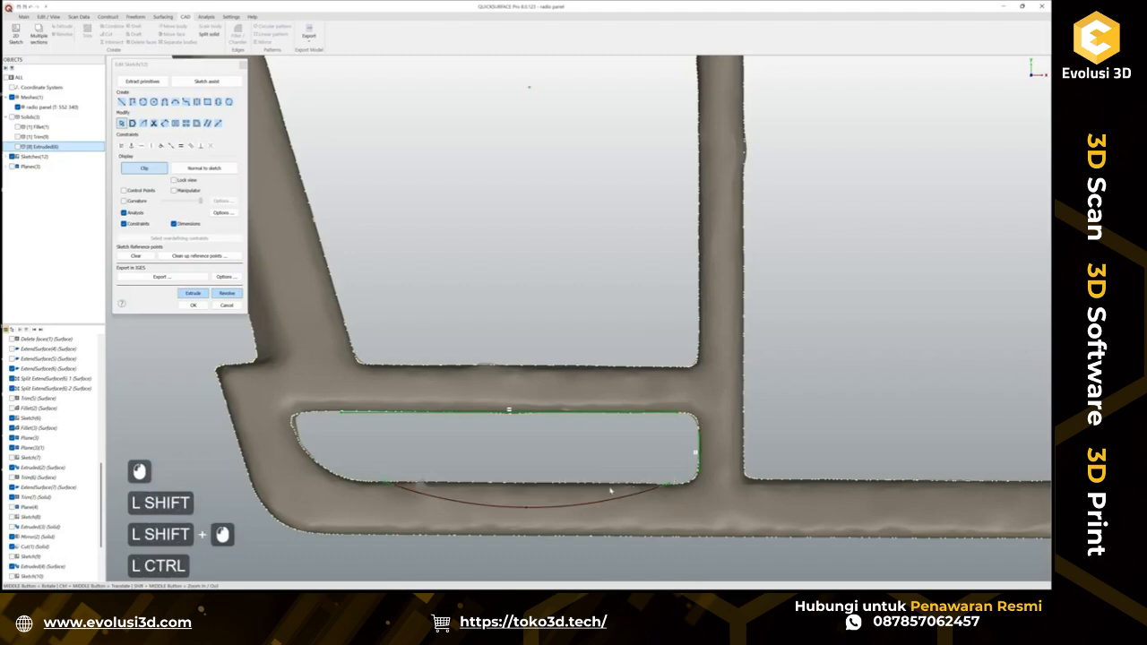
pyautogui.hotkey('ctrl', 'z')
pyautogui.moveTo(394, 477)
pyautogui.keyDown('shift'); pyautogui.mouseDown()
pyautogui.moveTo(611, 500)
pyautogui.moveTo(635, 488)
pyautogui.mouseUp(); pyautogui.keyUp('shift')
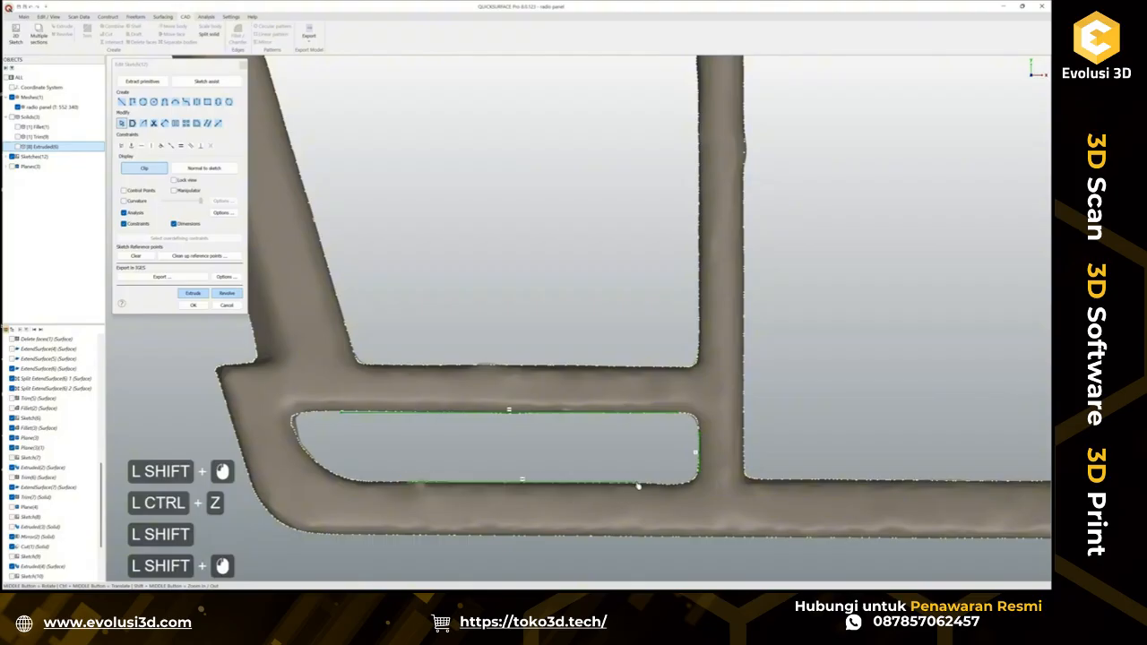
pyautogui.keyDown('ctrl'); pyautogui.click(635, 486); pyautogui.keyUp('ctrl')
pyautogui.keyDown('ctrl'); pyautogui.click(703, 462); pyautogui.keyUp('ctrl')
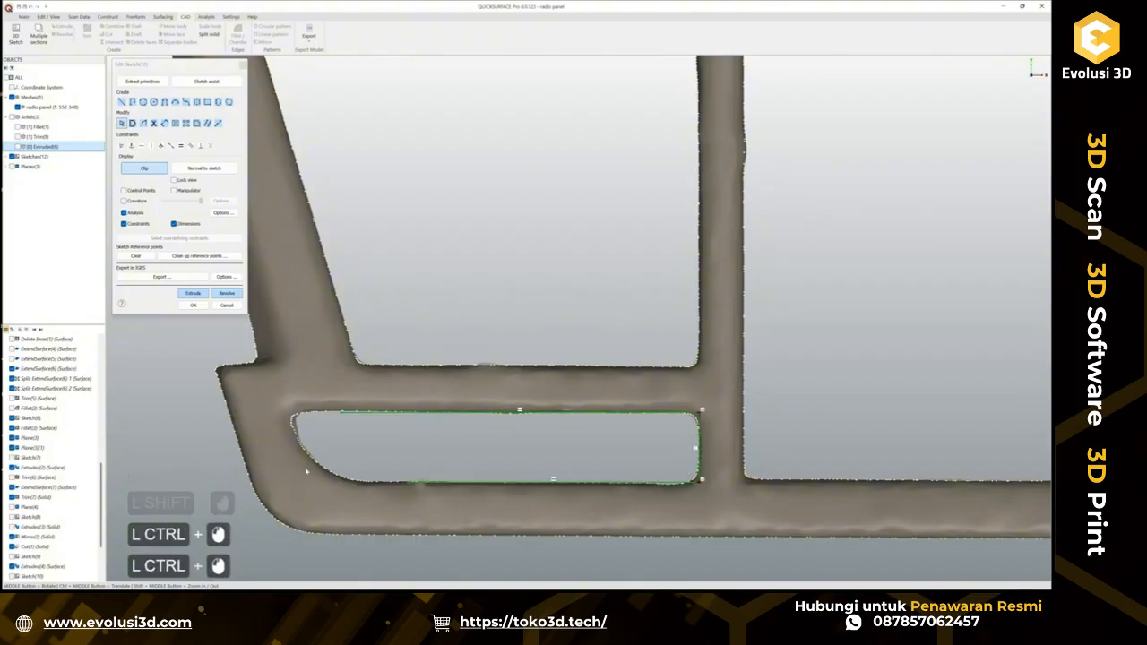
# Draw a slanted line about 1.73 mm long along the slot opening's left end.
pyautogui.scroll(2, 300, 453)
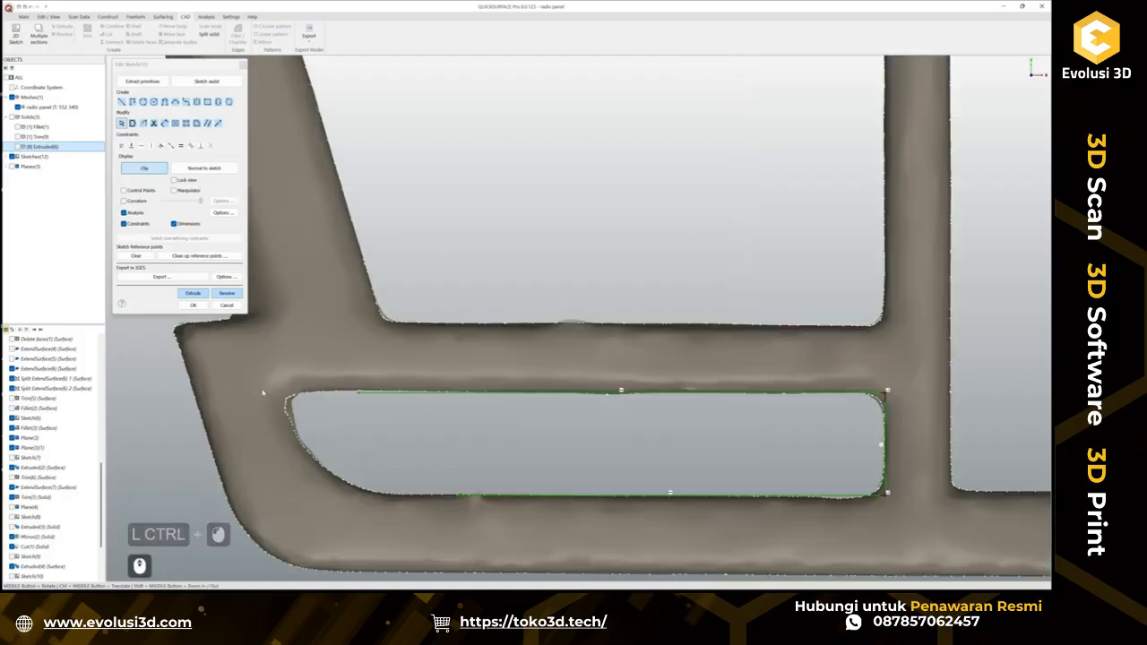
pyautogui.press('ctrl')
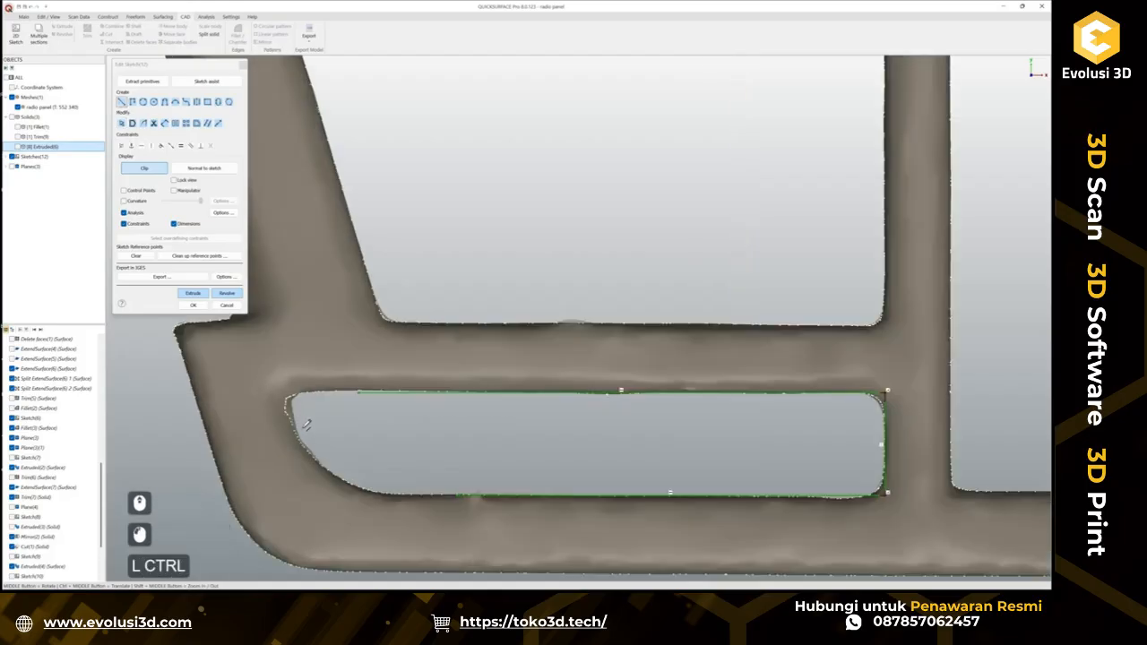
pyautogui.keyDown('ctrl'); pyautogui.click(305, 439); pyautogui.keyUp('ctrl')
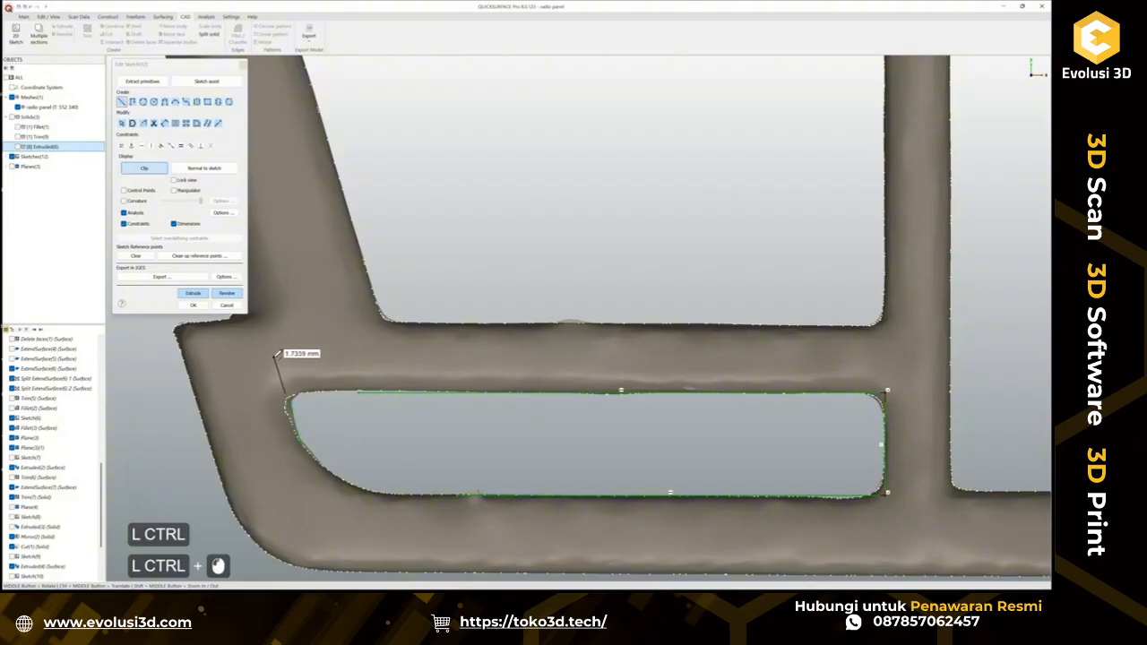
pyautogui.press('Escape')
pyautogui.press('Escape')
pyautogui.press('ctrl')
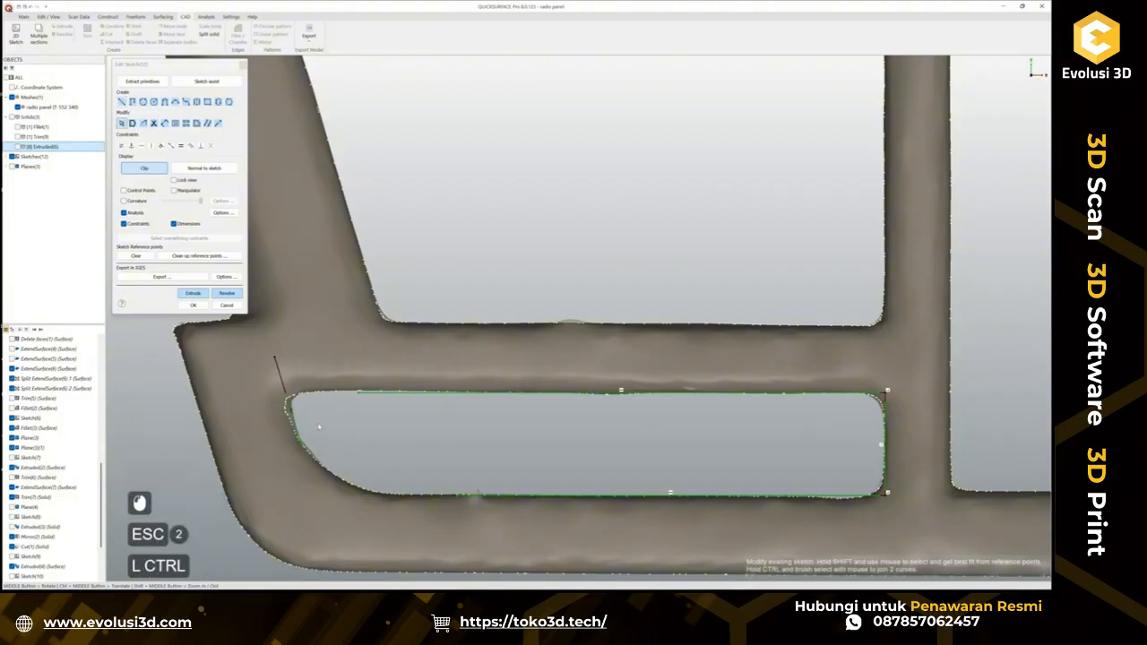
# Join the left end's curves to the top and bottom edges and set the lower-left arc's radius to 2 mm.
pyautogui.moveTo(321, 428)
pyautogui.keyDown('ctrl'); pyautogui.mouseDown()
pyautogui.moveTo(452, 553)
pyautogui.moveTo(484, 491)
pyautogui.moveTo(391, 399)
pyautogui.moveTo(252, 374)
pyautogui.moveTo(260, 399)
pyautogui.mouseUp(); pyautogui.keyUp('ctrl')
pyautogui.moveTo(360, 524)
pyautogui.keyDown('ctrl'); pyautogui.mouseDown()
pyautogui.moveTo(292, 506)
pyautogui.moveTo(285, 488)
pyautogui.mouseUp(); pyautogui.keyUp('ctrl')
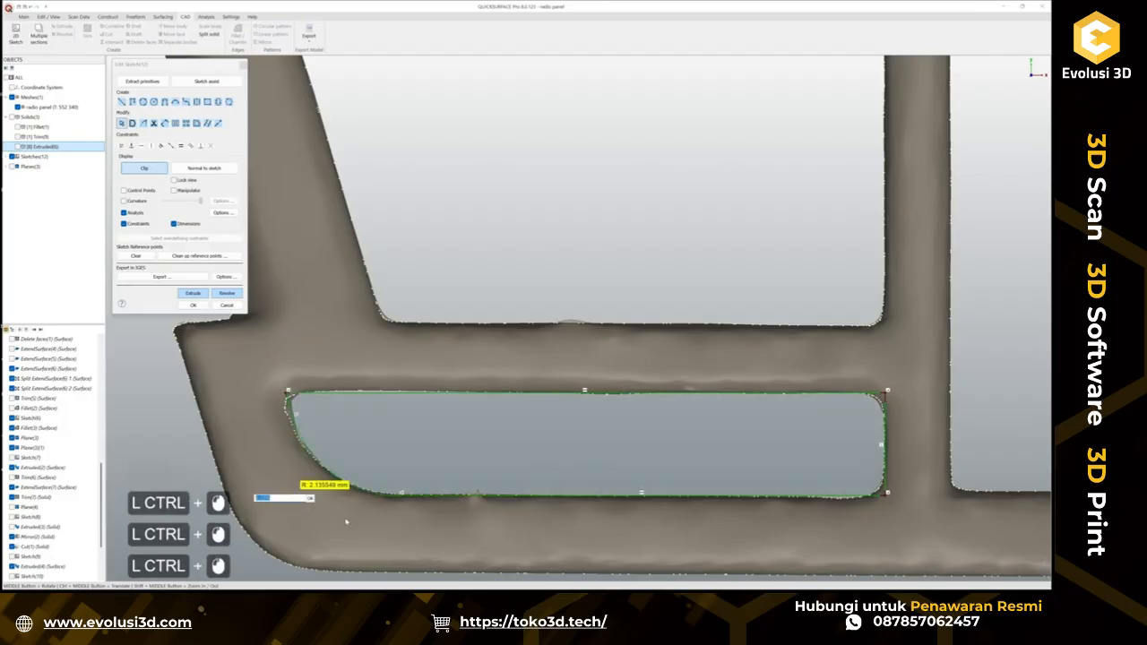
pyautogui.write('2')
pyautogui.press('KP_Enter')
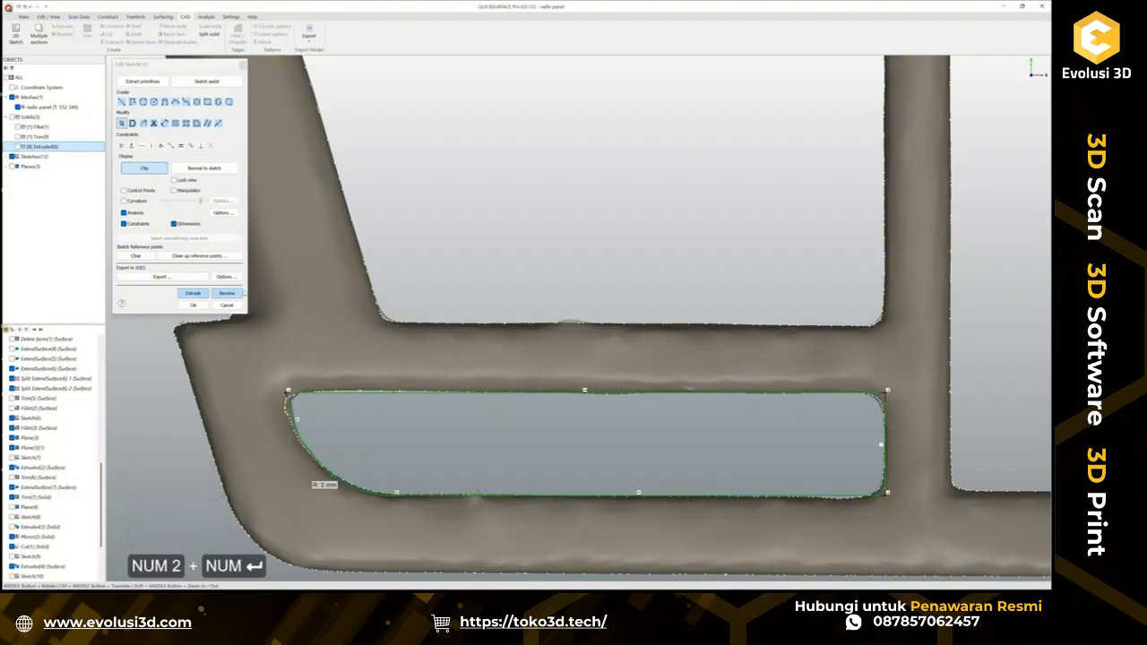
# Extrude the slot sketch two-sided as a new solid, about 16.1 mm and 2.35 mm deep, with a 1° draft.
pyautogui.click(193, 293)
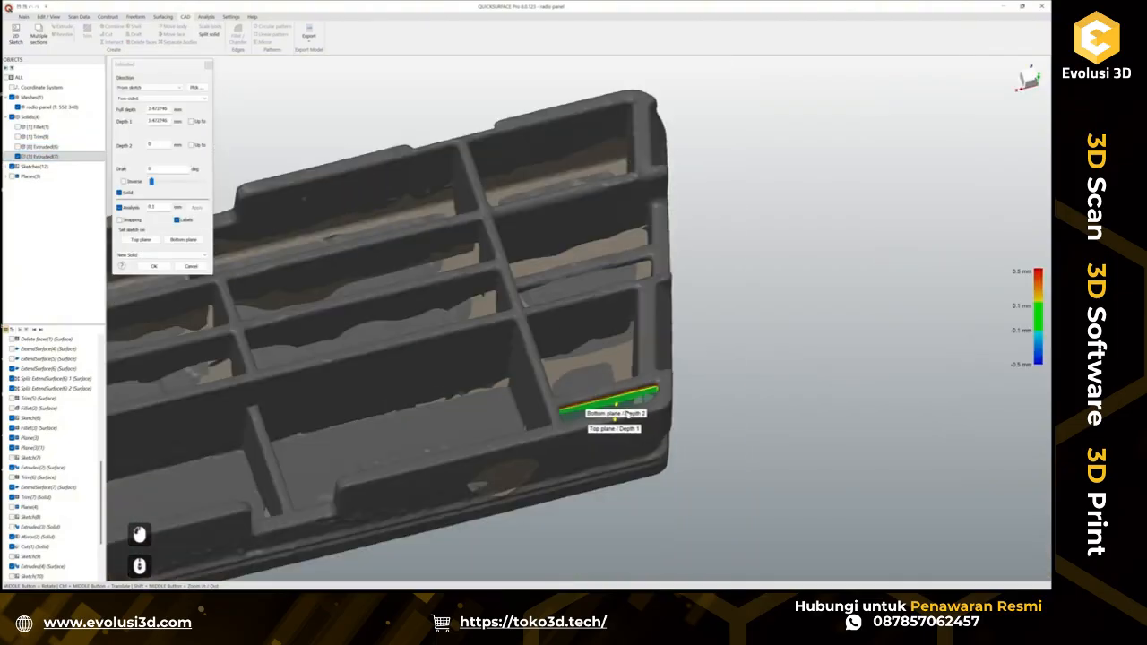
pyautogui.moveTo(617, 406); pyautogui.dragTo(610, 475)
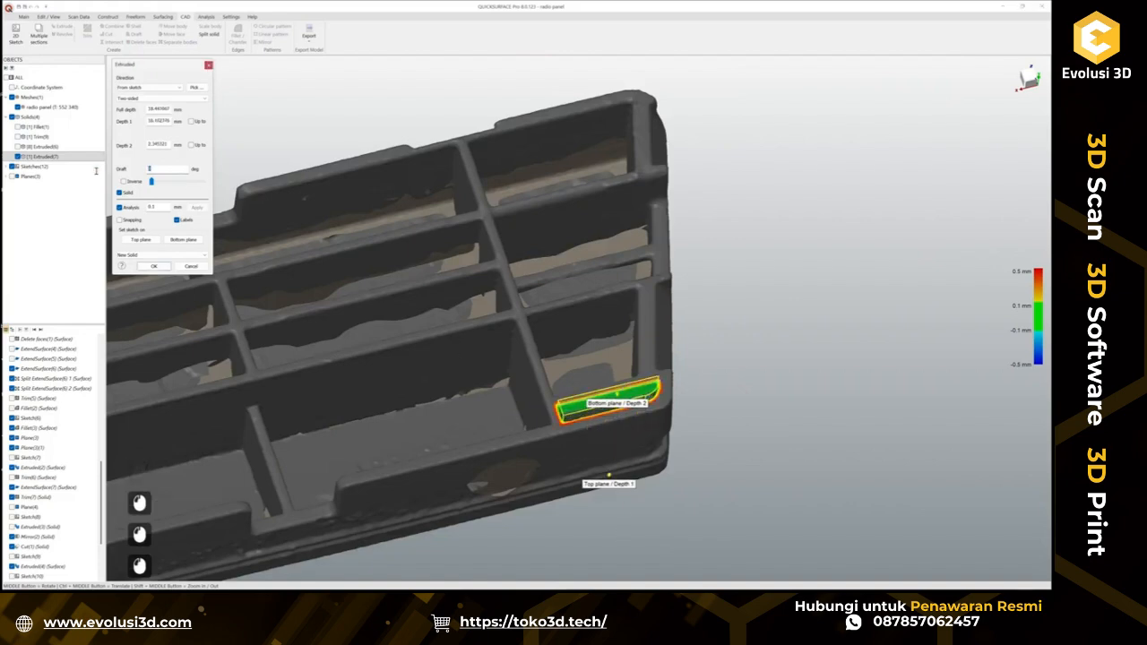
pyautogui.write('1')
pyautogui.press('Return')
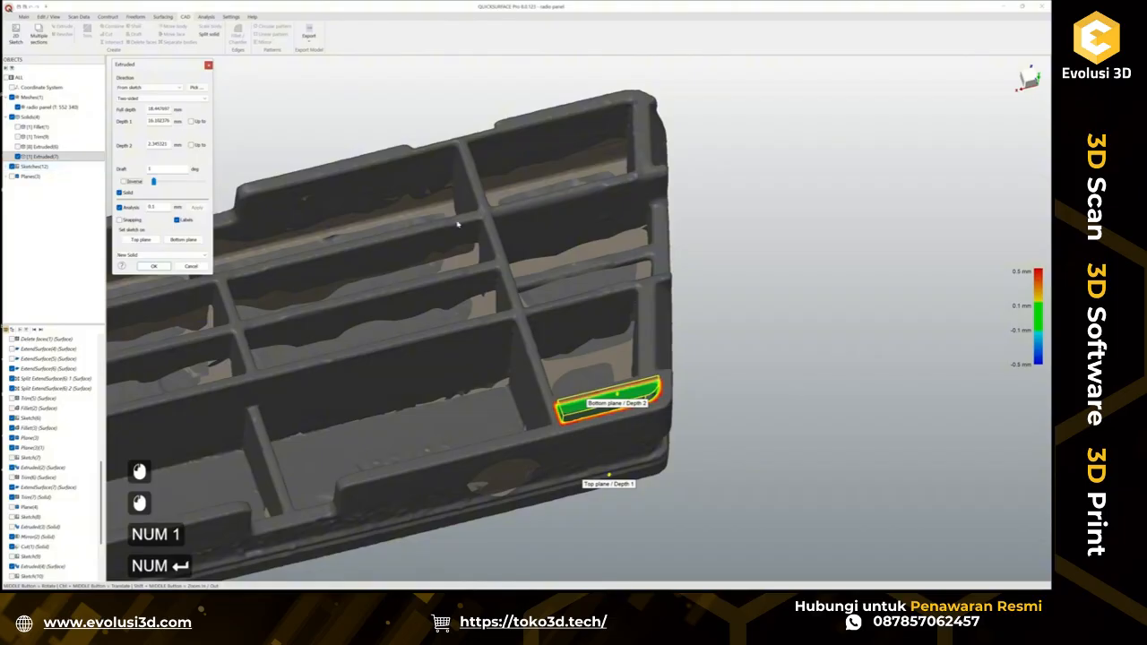
pyautogui.moveTo(457, 224); pyautogui.dragTo(363, 358, button='middle')
pyautogui.click(155, 266)
pyautogui.scroll(-4, 607, 365)
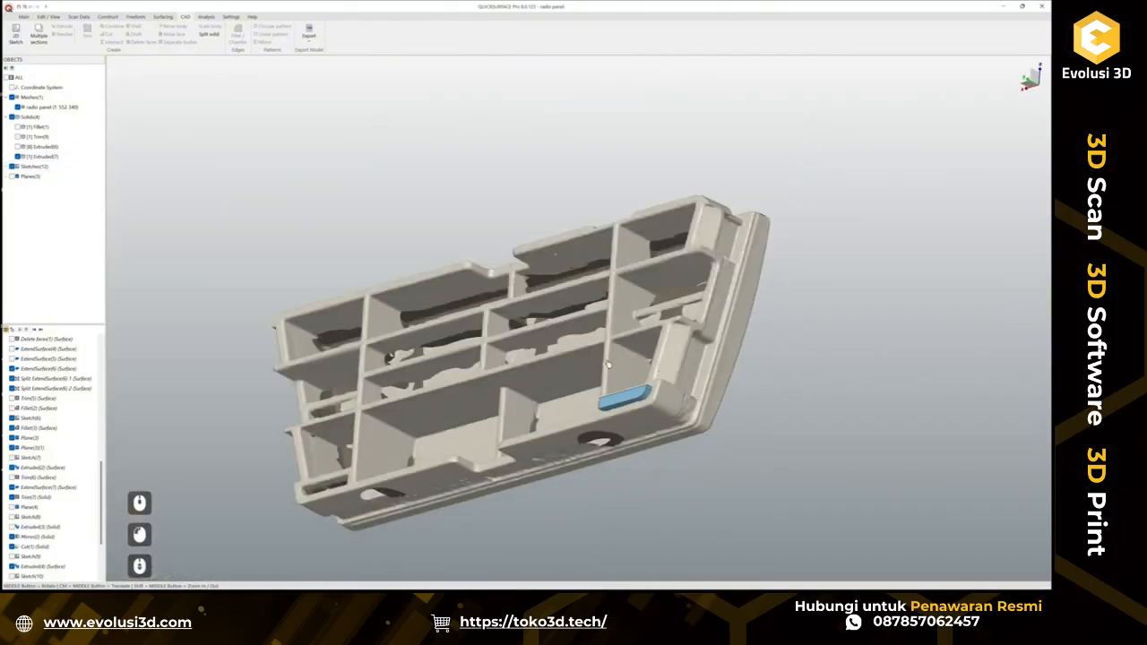
# Display the Extruded(6) pocket solids beside the new slot solid to inspect them against the mesh, and hide both sets.
pyautogui.scroll(3, 608, 365)
pyautogui.click(18, 146)
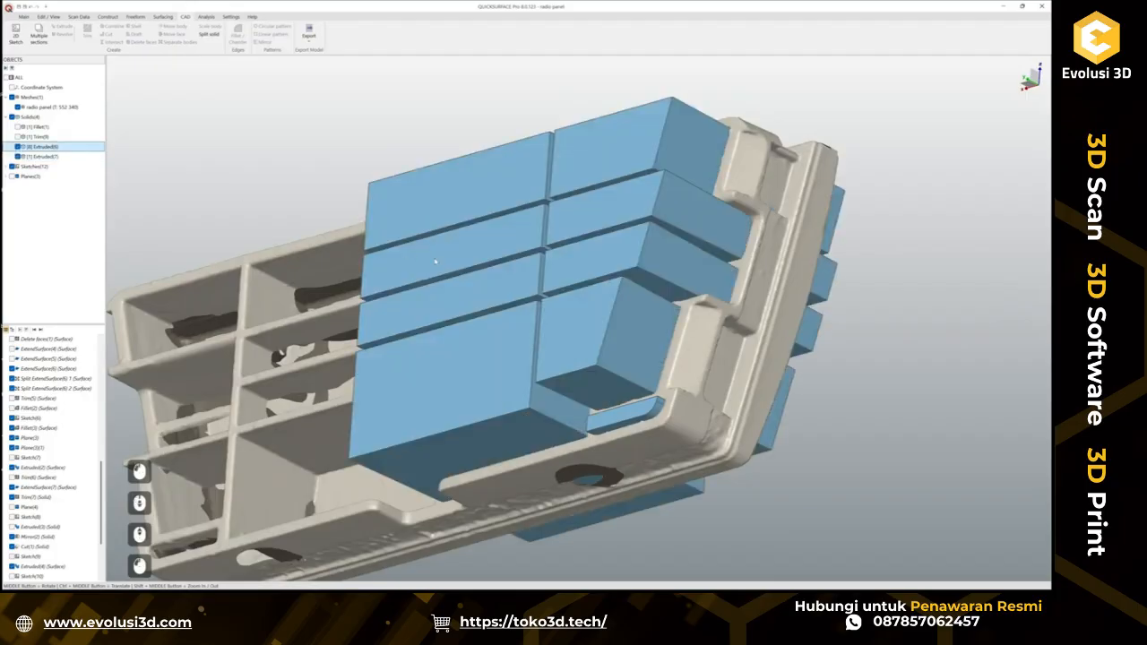
pyautogui.moveTo(436, 262); pyautogui.dragTo(538, 502, button='middle')
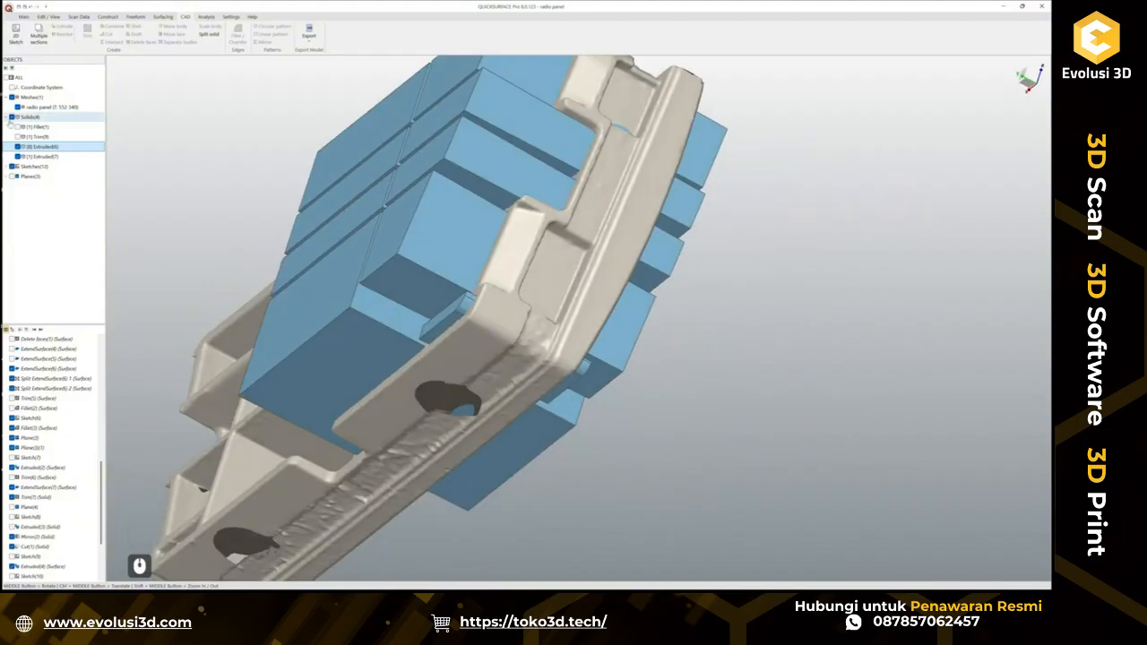
pyautogui.click(18, 157)
pyautogui.click(18, 147)
pyautogui.click(232, 177)
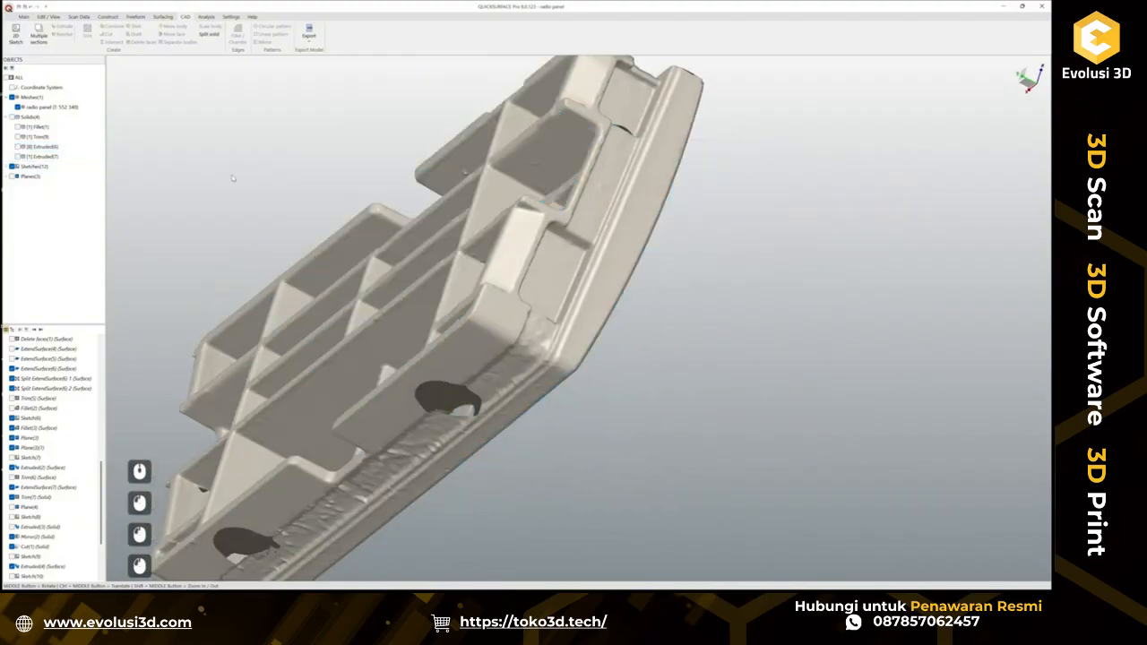
# Toggle the Trim(9) solid to compare it with the scan mesh from the side and front, leaving it shown.
pyautogui.click(18, 136)
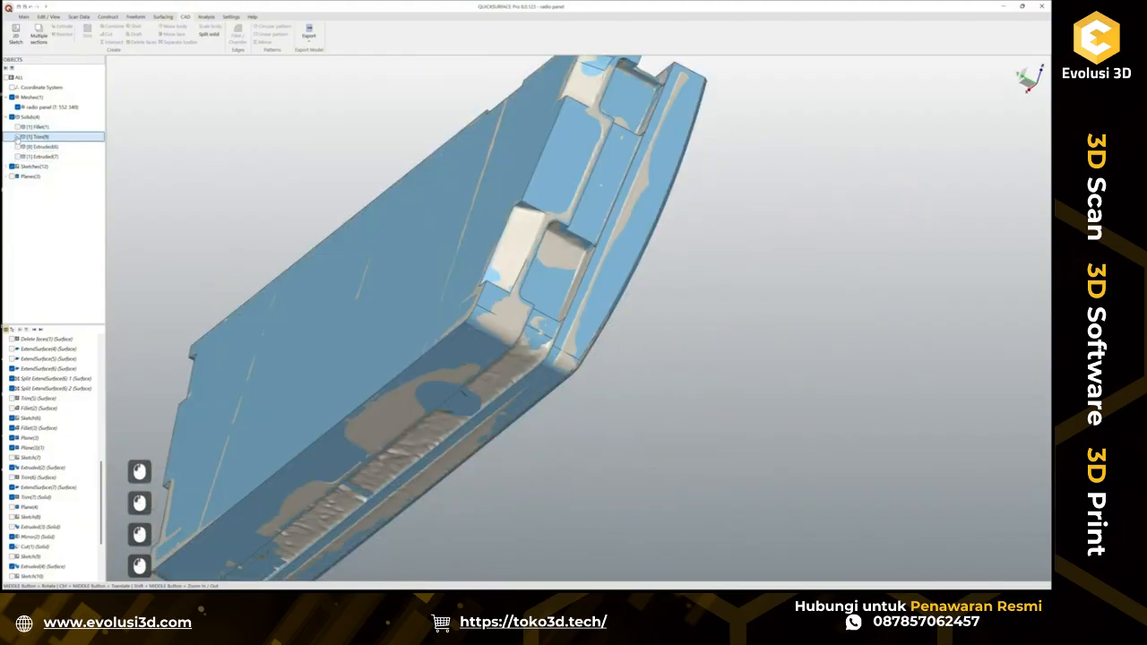
pyautogui.click(18, 136)
pyautogui.moveTo(592, 283); pyautogui.dragTo(399, 158, button='middle')
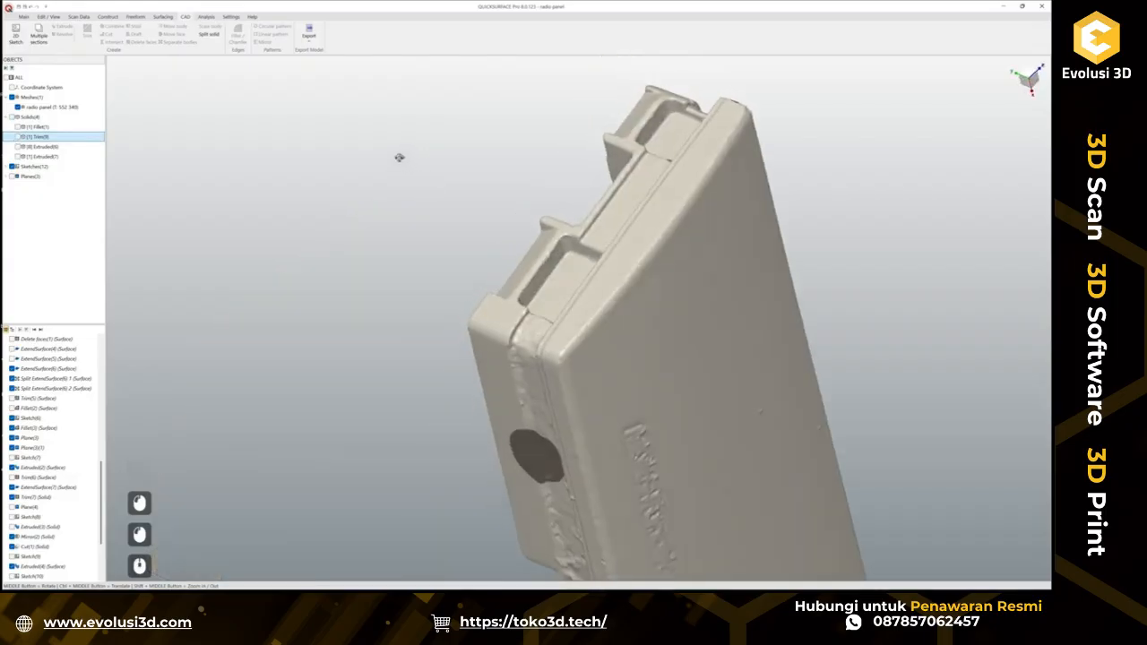
pyautogui.click(18, 137)
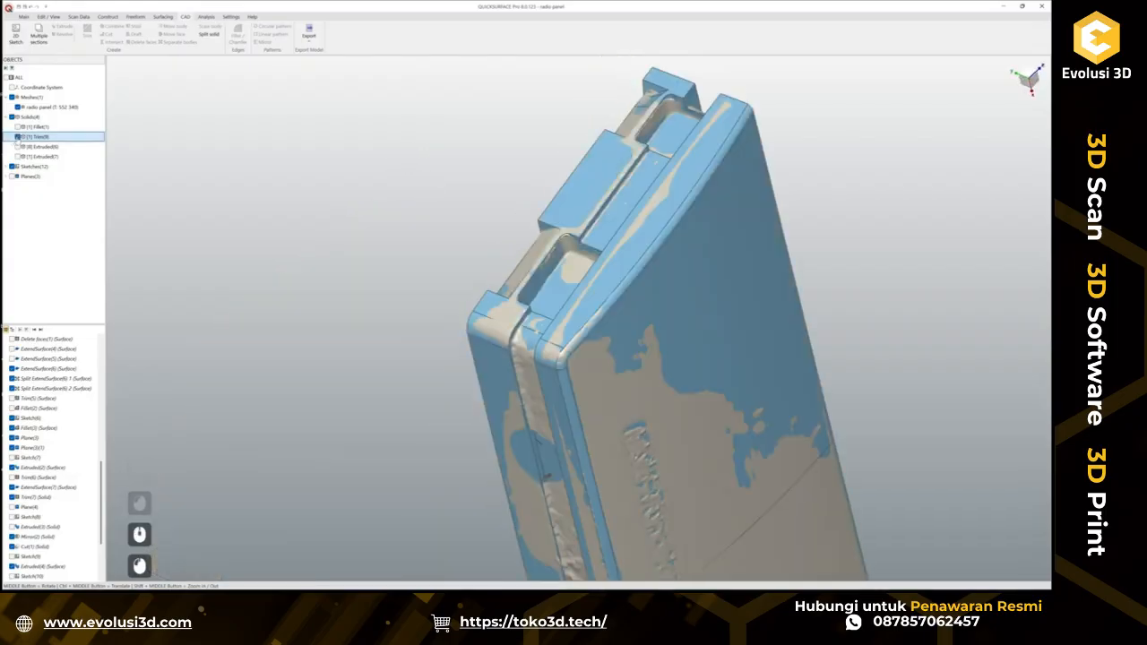
pyautogui.moveTo(594, 377); pyautogui.dragTo(464, 251, button='middle')
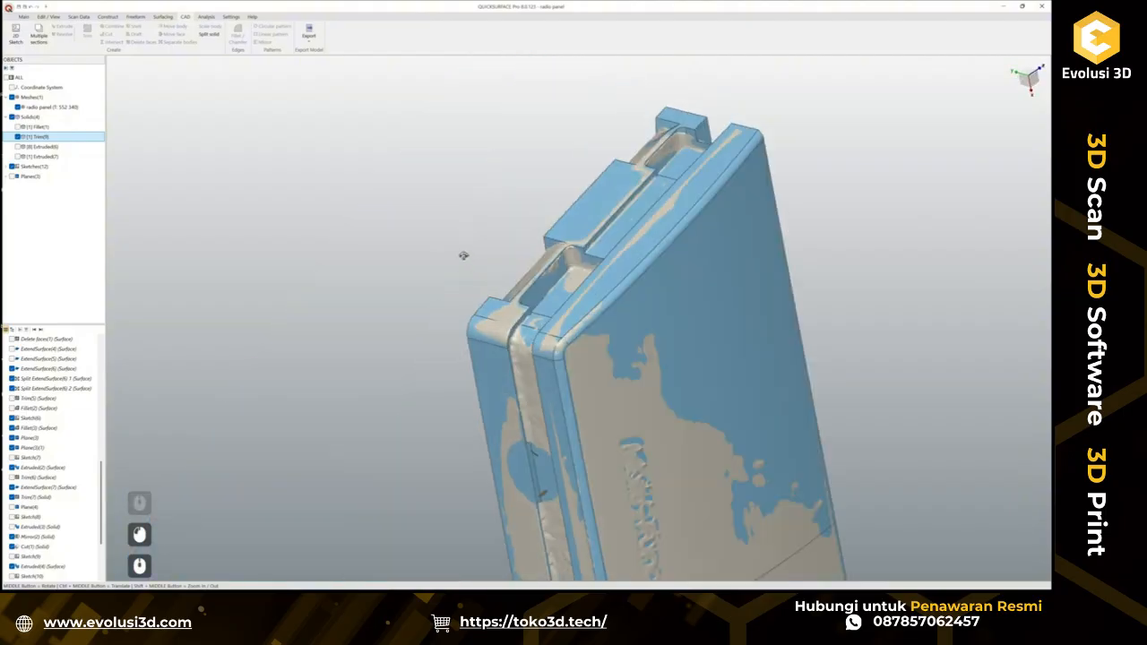
# Duplicate the Trim(9) solid's front face as a separate surface.
pyautogui.scroll(-2, 464, 251)
pyautogui.keyDown('ctrl'); pyautogui.click(564, 377); pyautogui.keyUp('ctrl')
pyautogui.keyDown('ctrl'); pyautogui.click(564, 377); pyautogui.keyUp('ctrl')
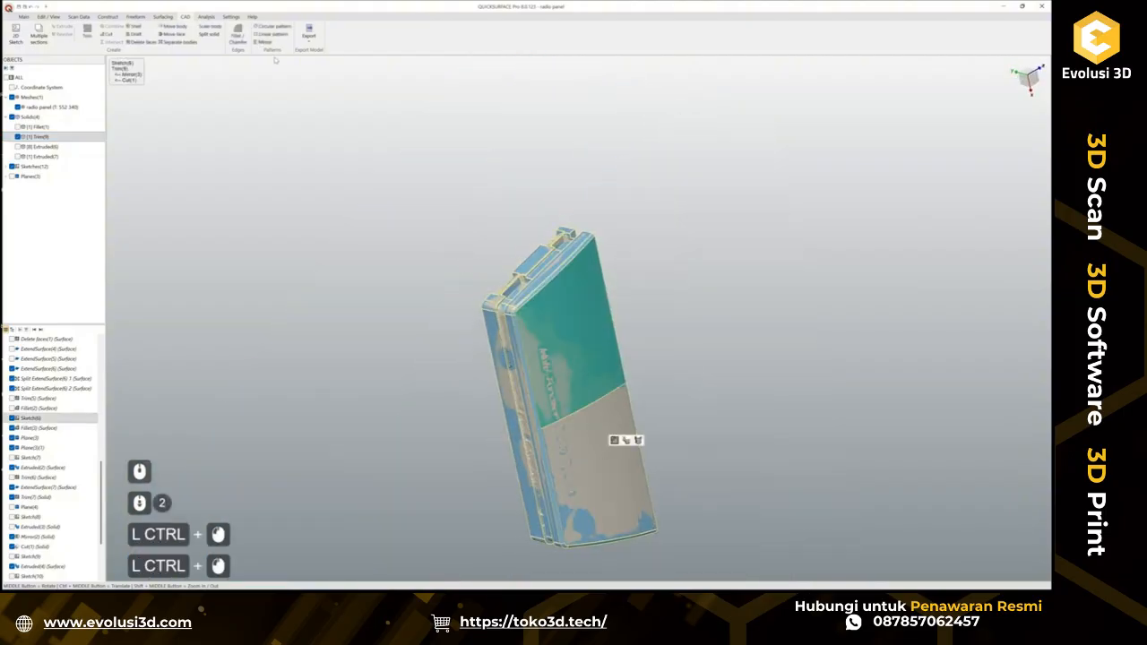
pyautogui.click(164, 18)
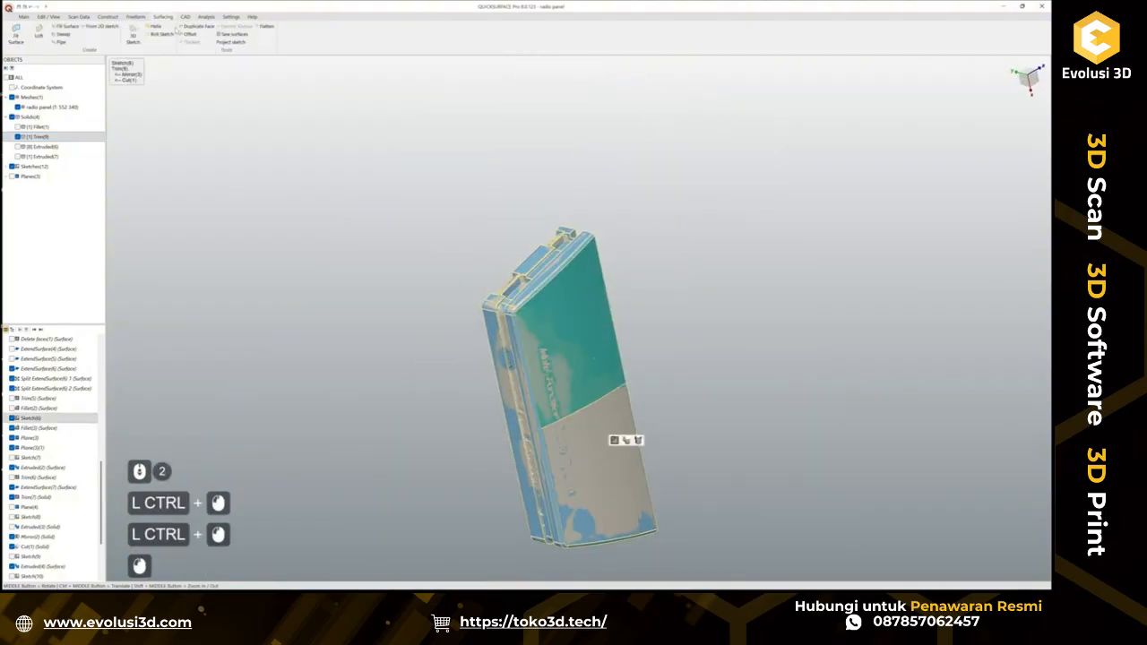
pyautogui.click(194, 26)
pyautogui.click(367, 237)
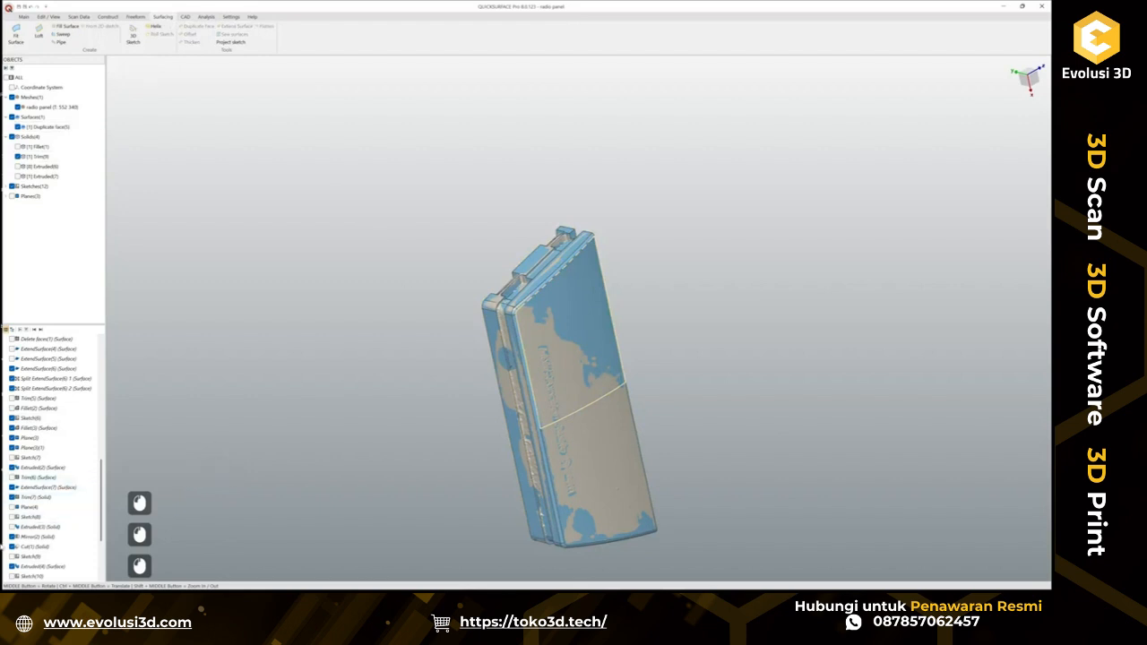
# Delete the duplicated front-face surface from the model history.
pyautogui.scroll(-5, 45, 537)
pyautogui.click(39, 567)
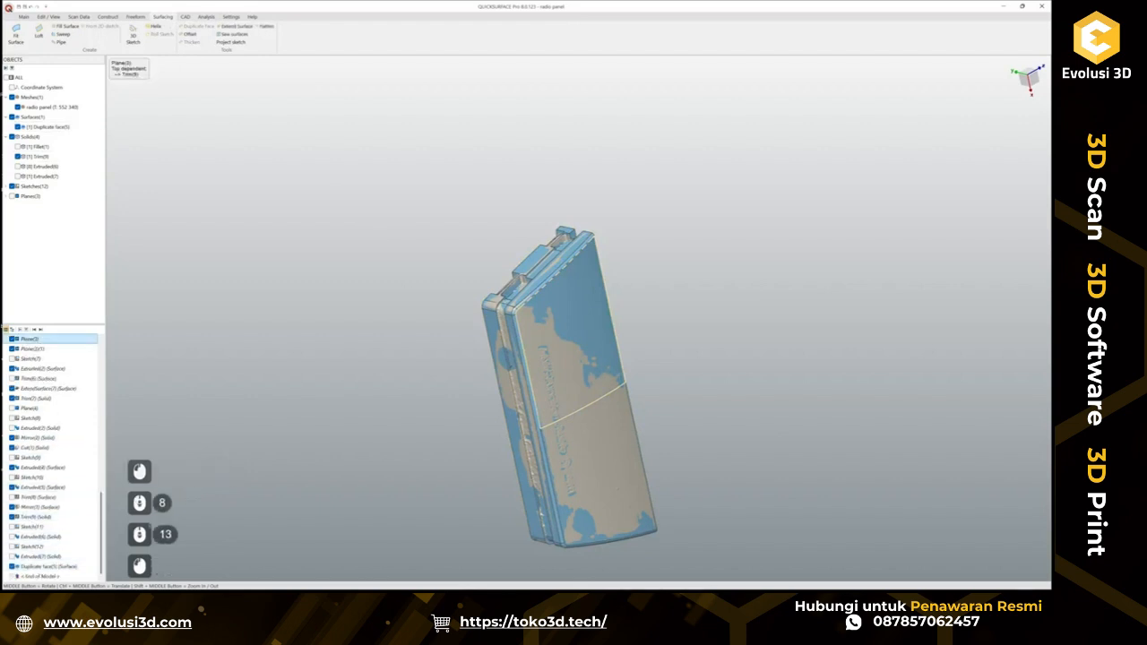
pyautogui.click(41, 566)
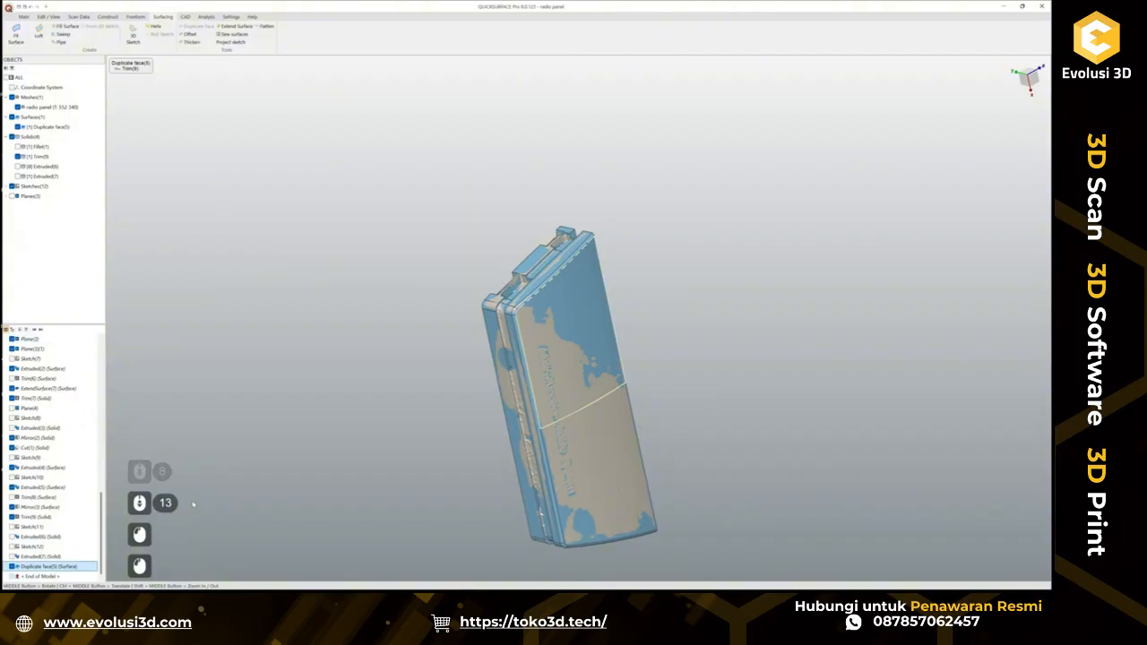
pyautogui.press('Delete')
pyautogui.press('Return')
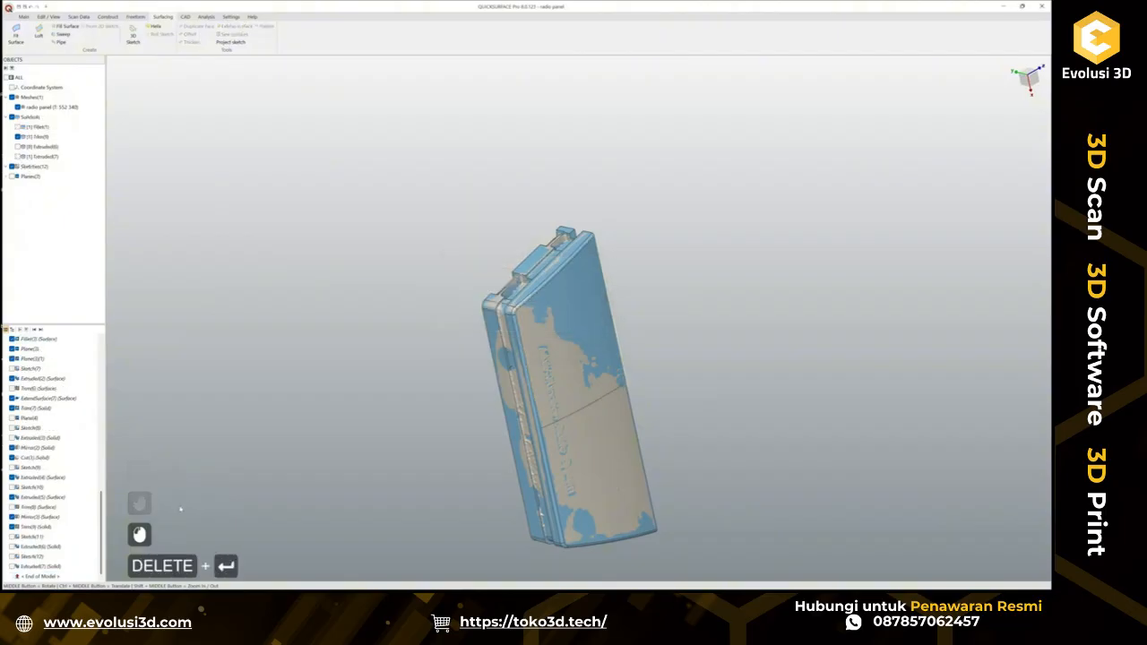
# Show the Extruded(7) slot solid and the Extruded(6) pocket solids together with the Trim(9) body.
pyautogui.click(36, 156)
pyautogui.click(17, 147)
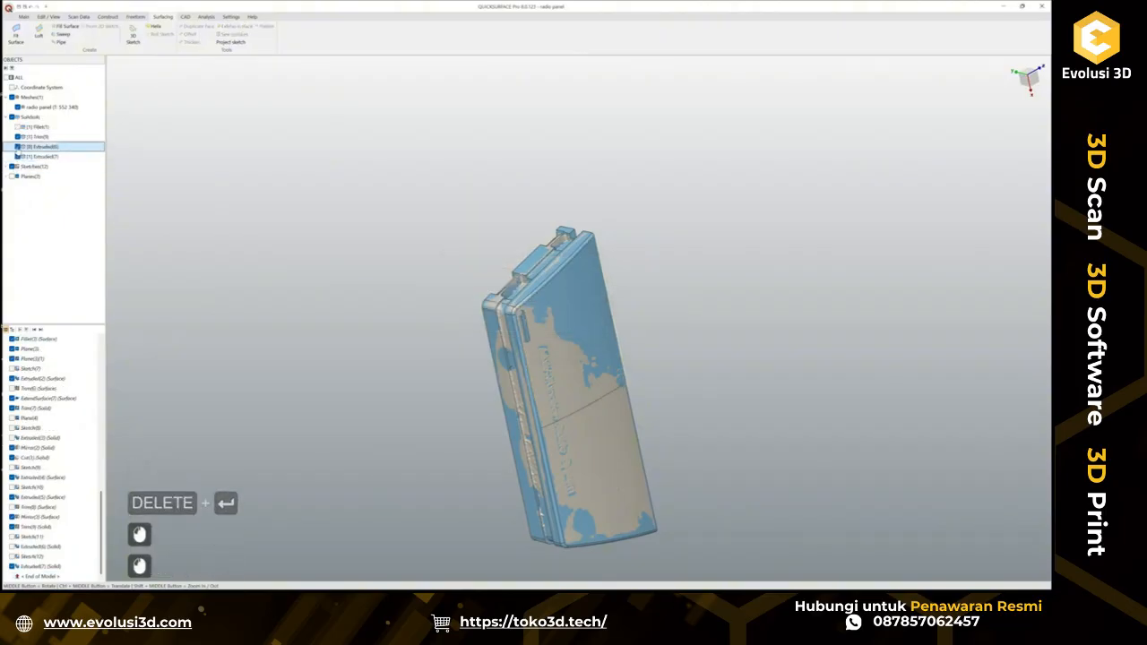
pyautogui.moveTo(556, 381); pyautogui.dragTo(539, 350, button='middle')
pyautogui.scroll(2, 539, 349)
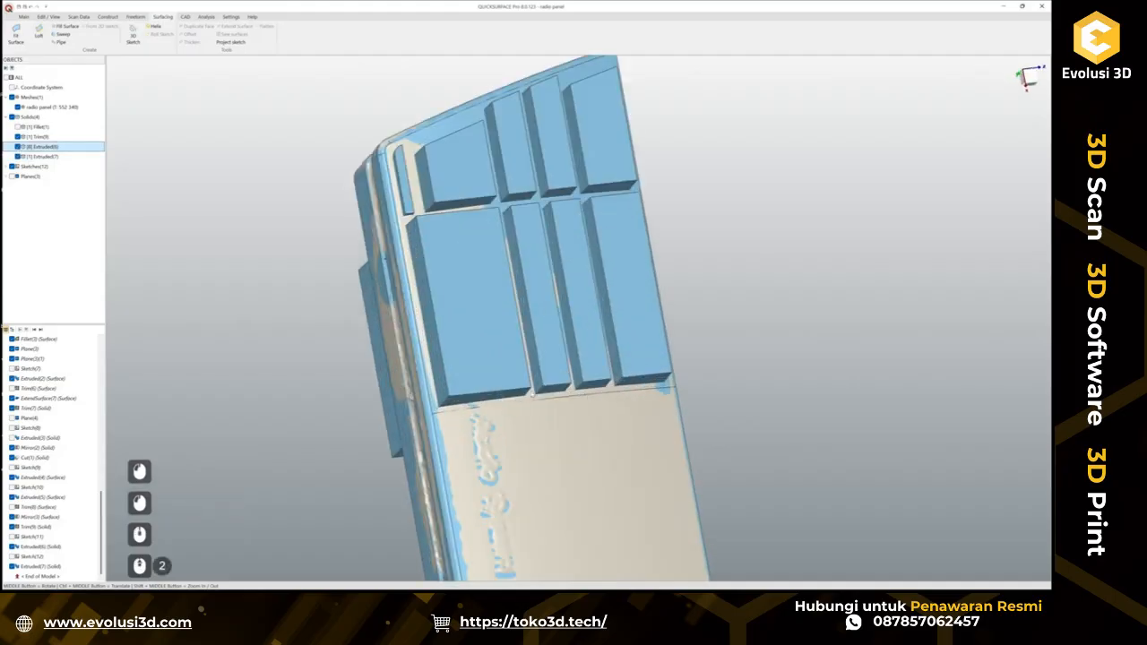
# Duplicate the Trim(9) body's front face around the protruding pocket solids as a separate surface.
pyautogui.click(532, 396)
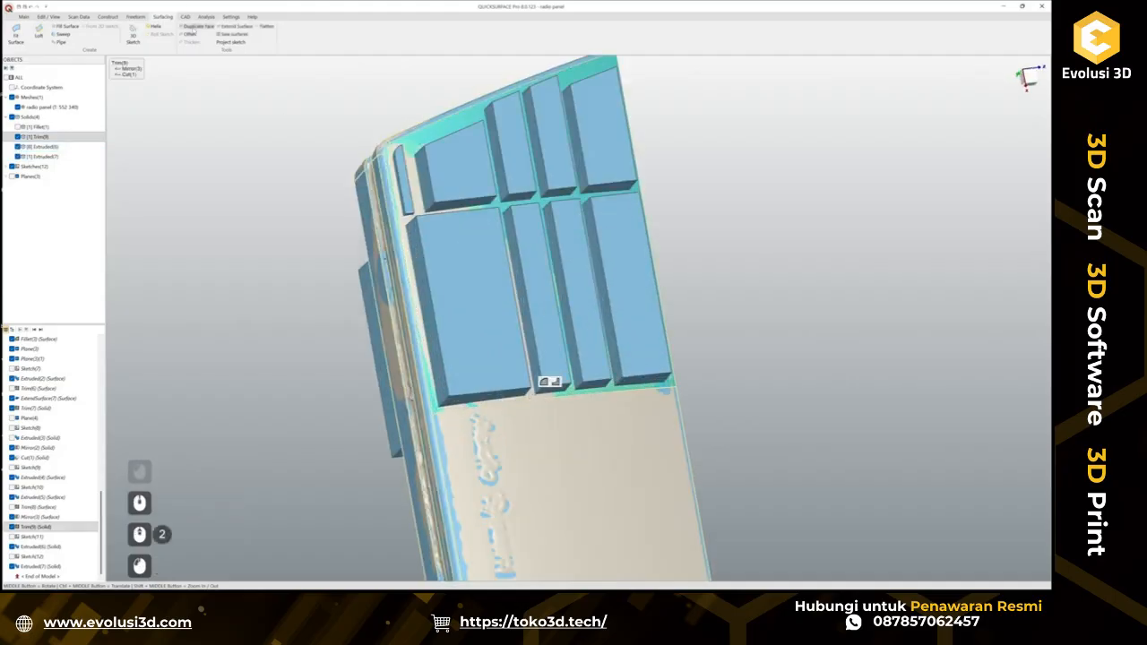
pyautogui.click(197, 26)
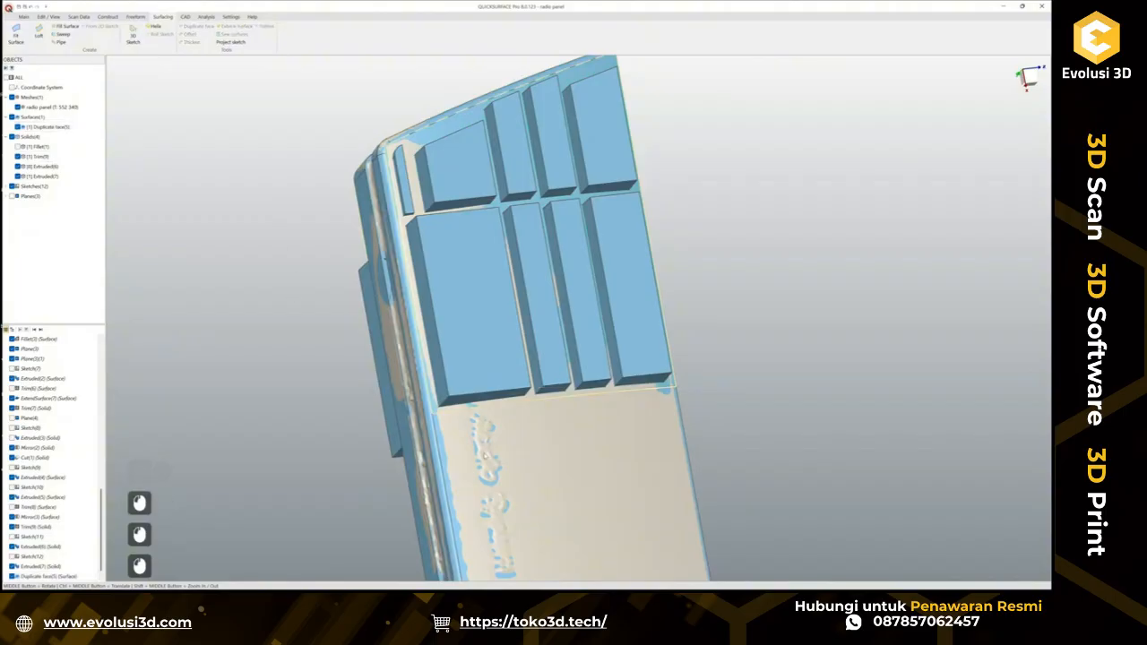
pyautogui.rightClick(499, 462)
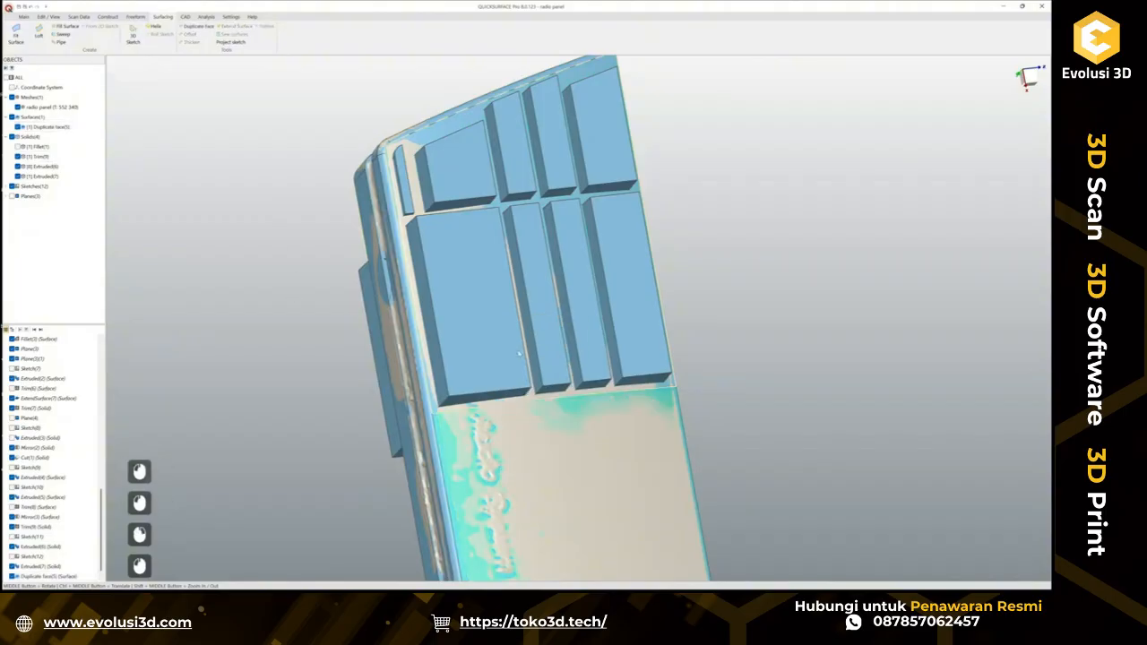
pyautogui.click(519, 352)
# Hide the Trim(9) solid so the duplicated face shows together with the Extruded(6) and Extruded(7) solids.
pyautogui.click(40, 176)
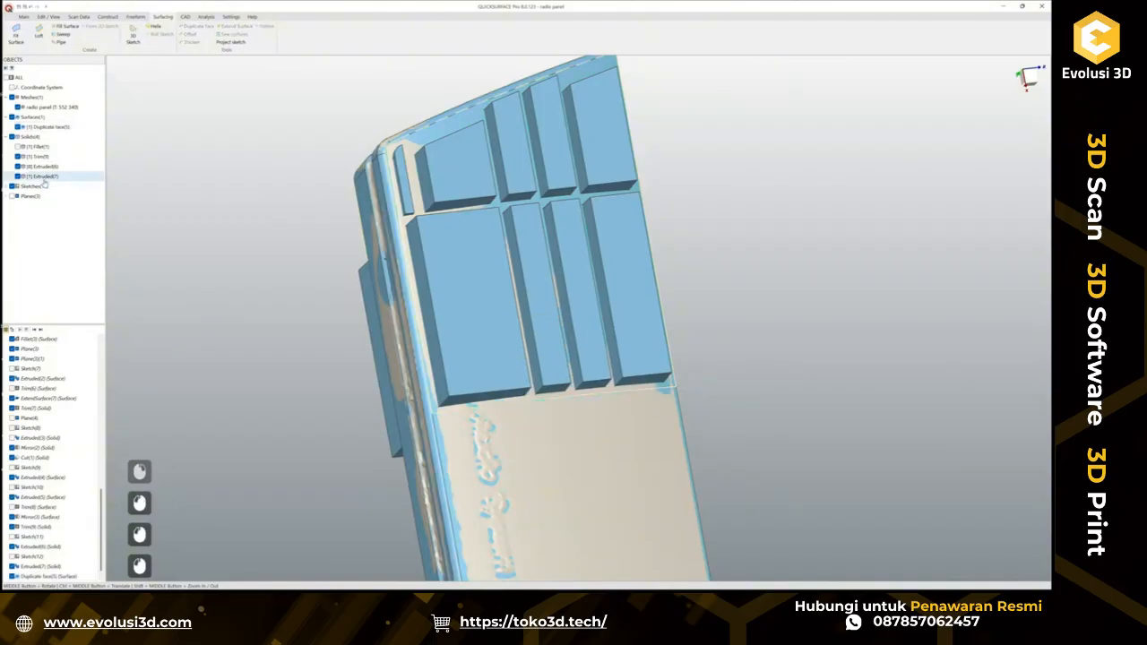
pyautogui.click(18, 177)
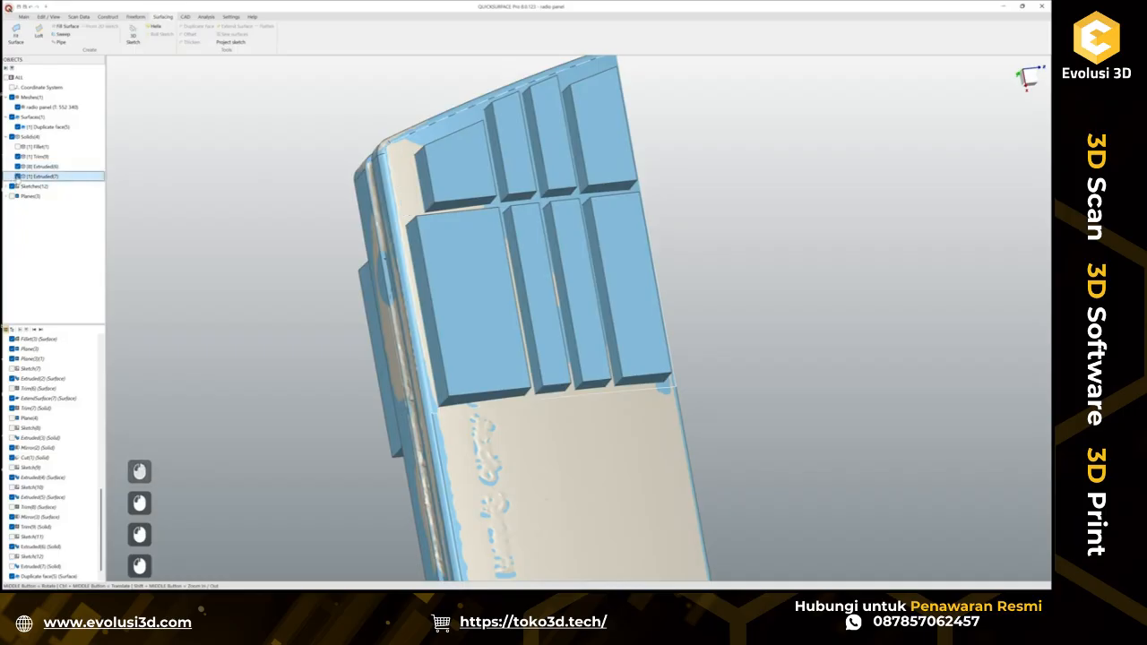
pyautogui.click(18, 166)
pyautogui.click(18, 157)
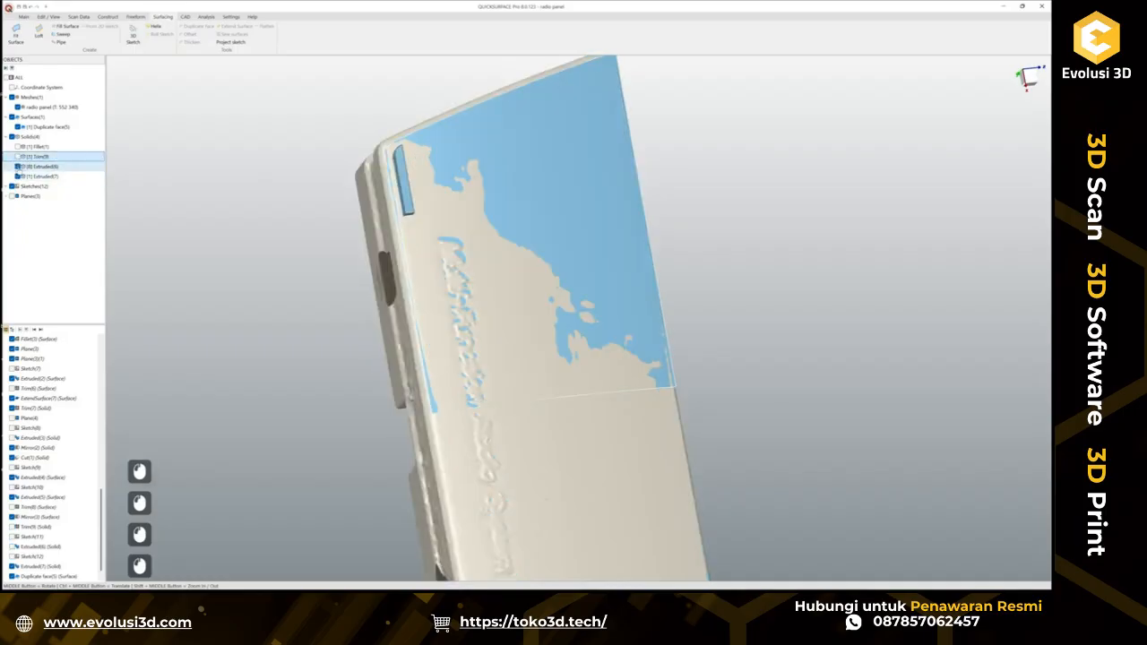
pyautogui.click(18, 167)
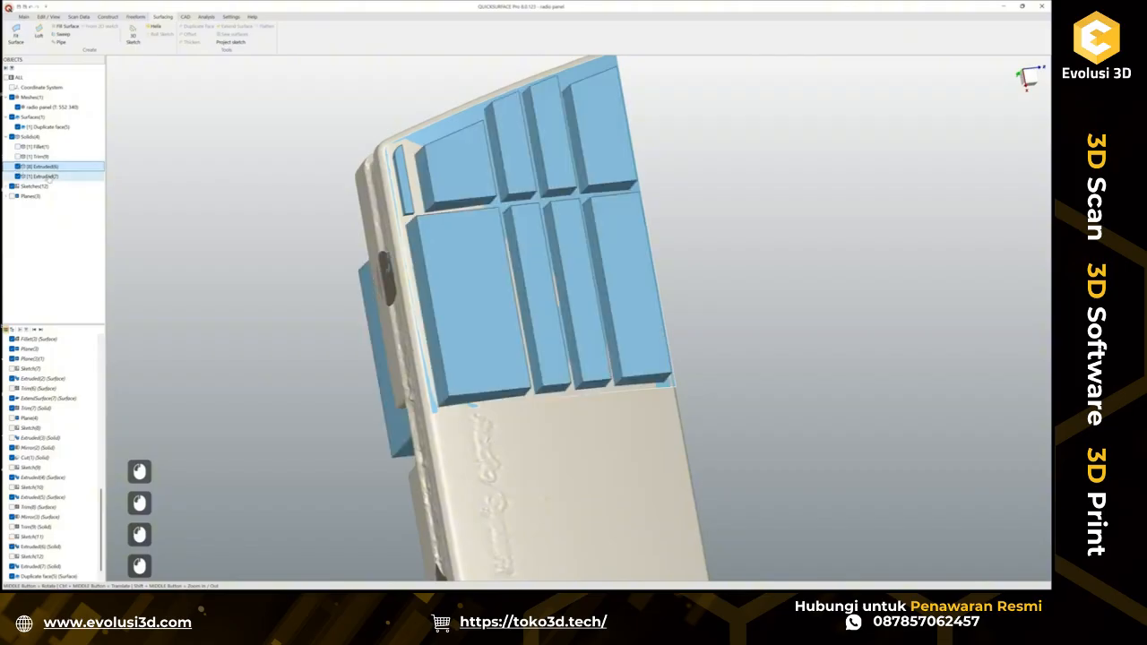
# Hide the pocket solids and offset the duplicated front face inward by about 2 mm, replacing the original, with deviation analysis enabled.
pyautogui.moveTo(463, 238); pyautogui.dragTo(296, 211, button='middle')
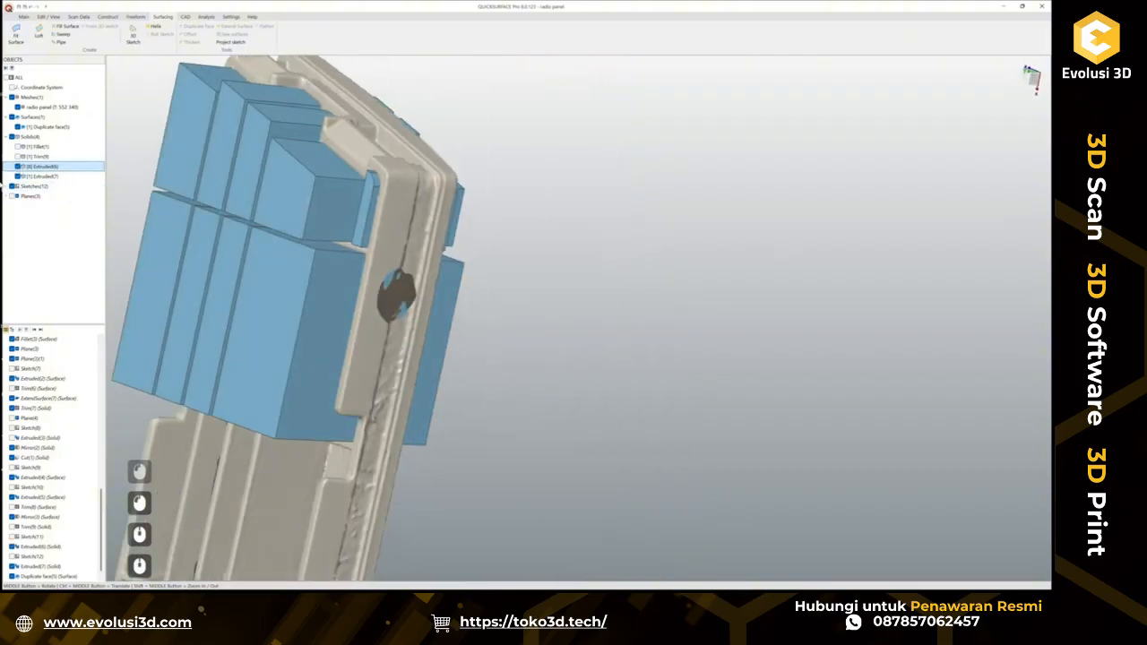
pyautogui.click(17, 177)
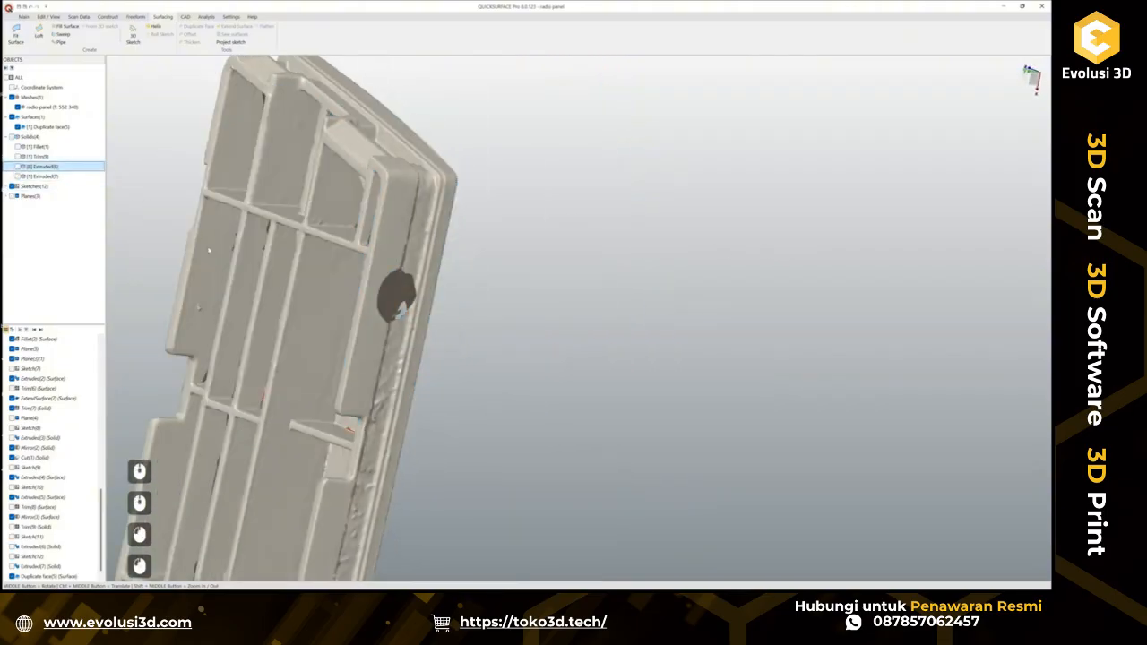
pyautogui.keyDown('ctrl'); pyautogui.moveTo(401, 310); pyautogui.dragTo(632, 378, button='middle'); pyautogui.keyUp('ctrl')
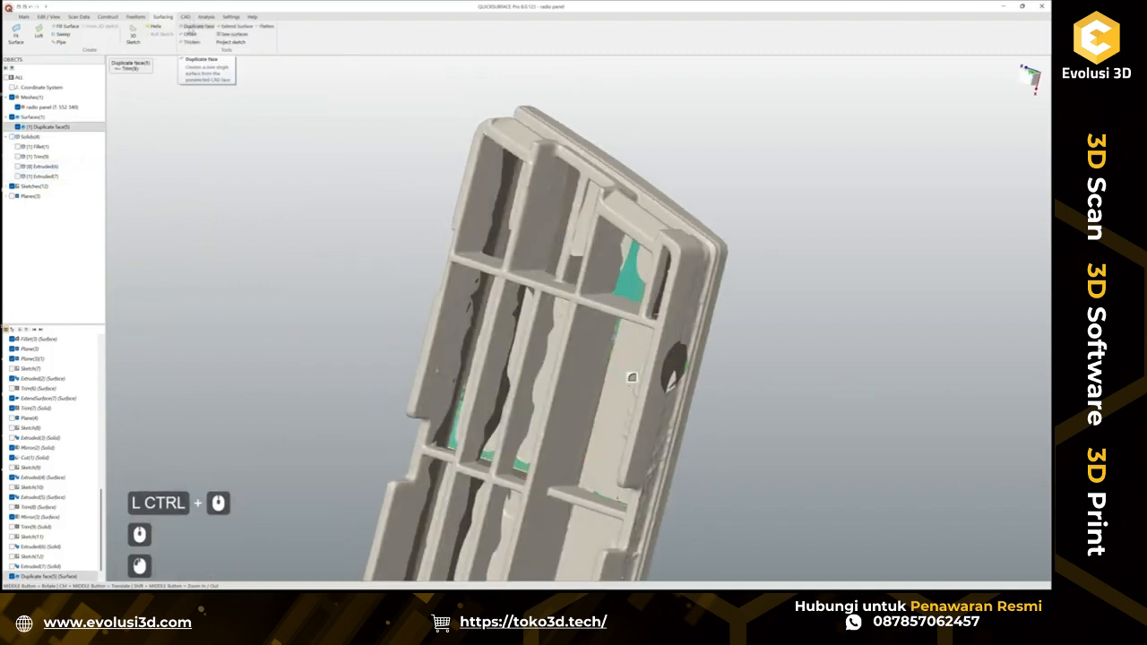
pyautogui.click(190, 34)
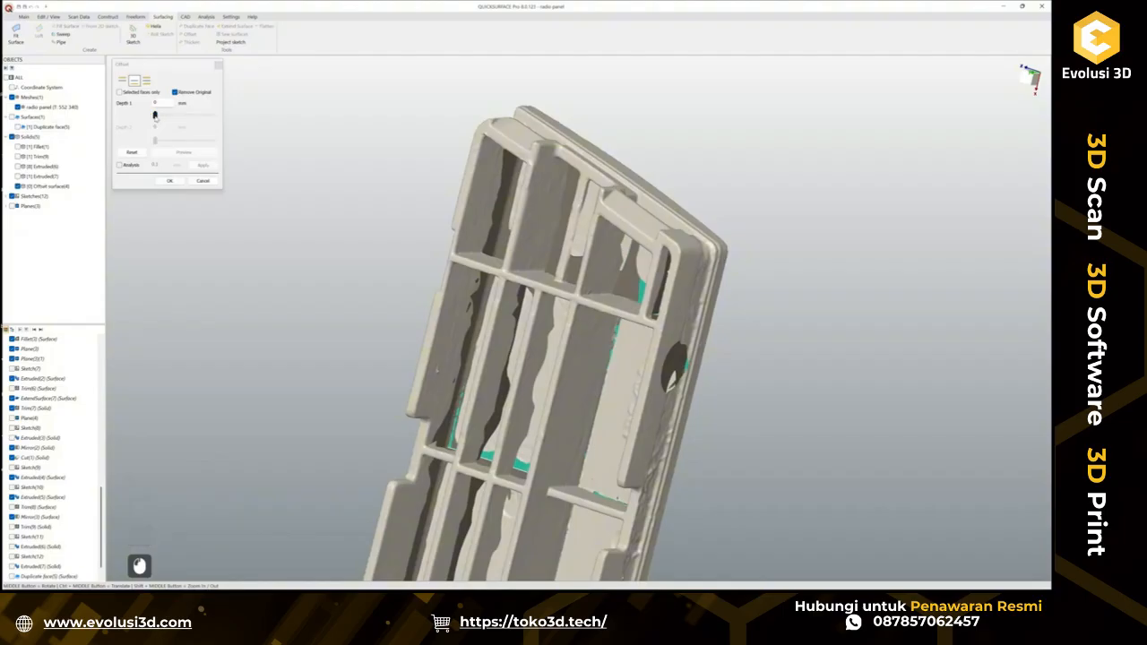
pyautogui.moveTo(154, 115); pyautogui.dragTo(183, 115)
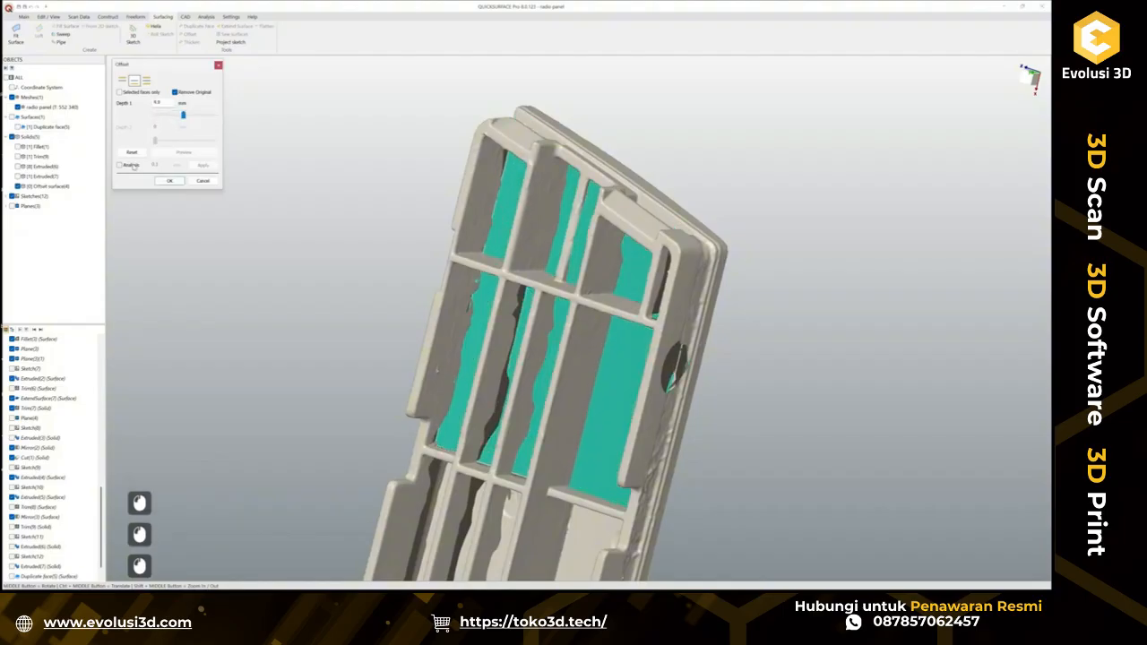
pyautogui.click(131, 166)
pyautogui.moveTo(184, 117); pyautogui.dragTo(166, 120)
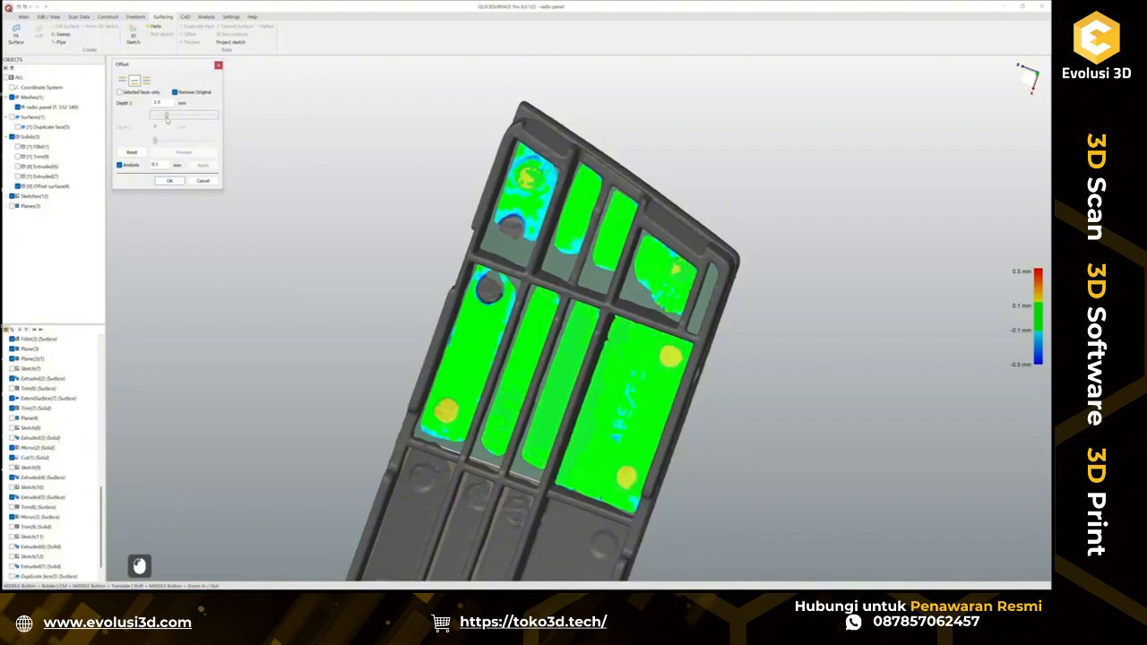
pyautogui.click(169, 181)
# Hide the radio panel mesh and show the Extruded(6) and Extruded(7) solids together with the offset surface.
pyautogui.scroll(-3, 251, 457)
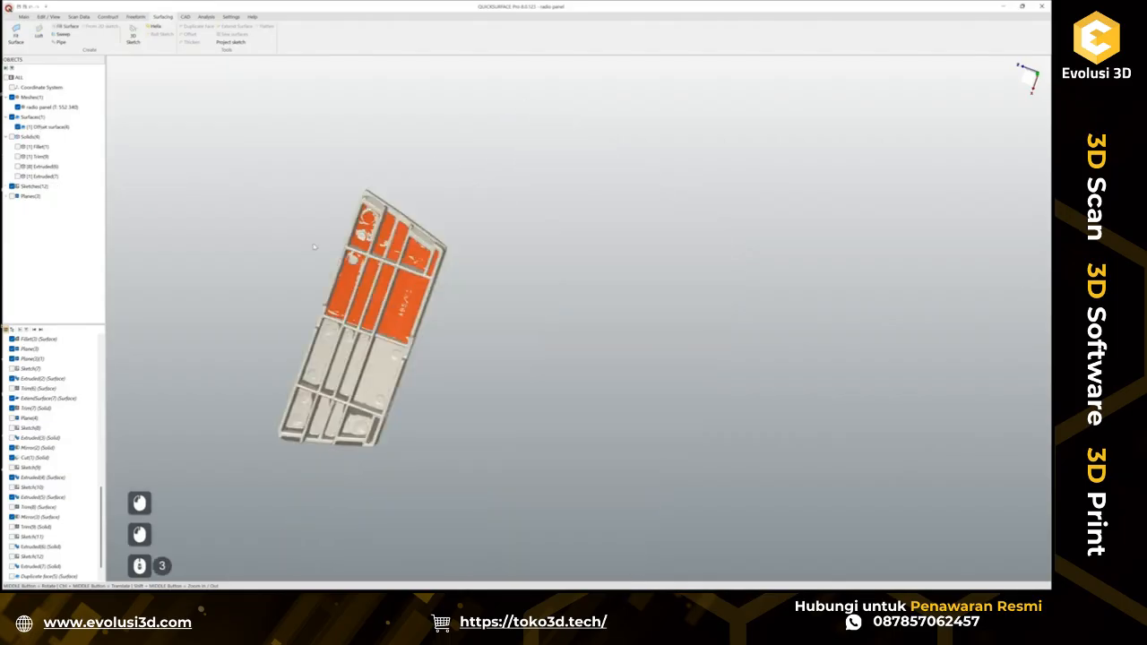
pyautogui.moveTo(251, 457); pyautogui.dragTo(322, 336, button='middle')
pyautogui.scroll(2, 323, 337)
pyautogui.click(239, 271)
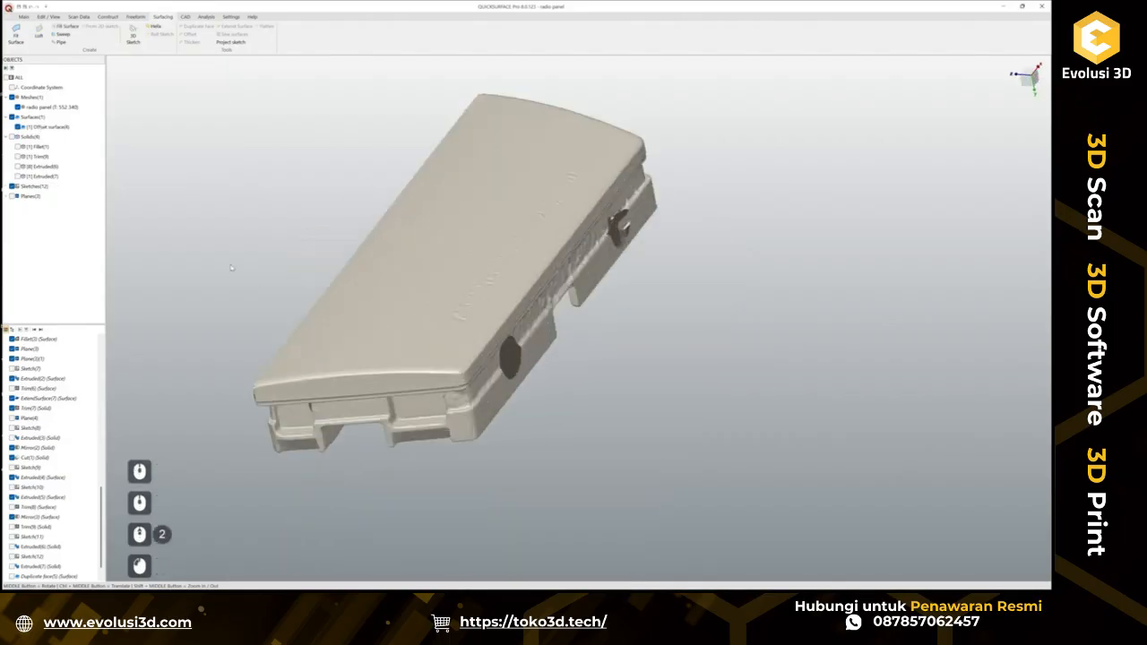
pyautogui.click(17, 106)
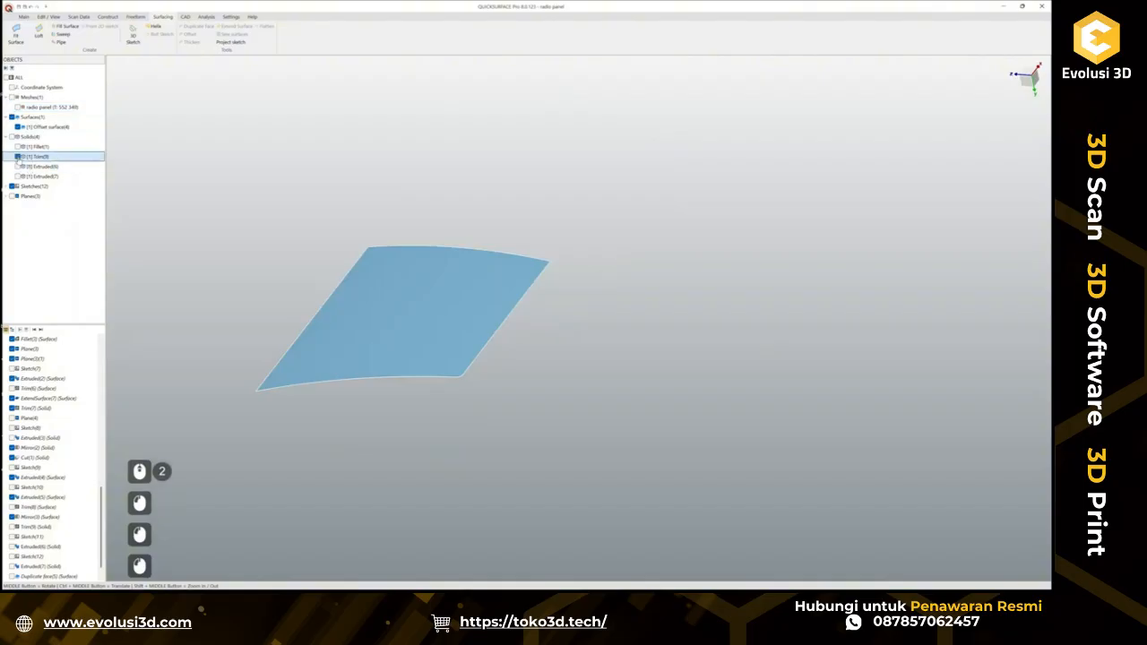
pyautogui.click(17, 156)
pyautogui.click(17, 156)
pyautogui.click(17, 146)
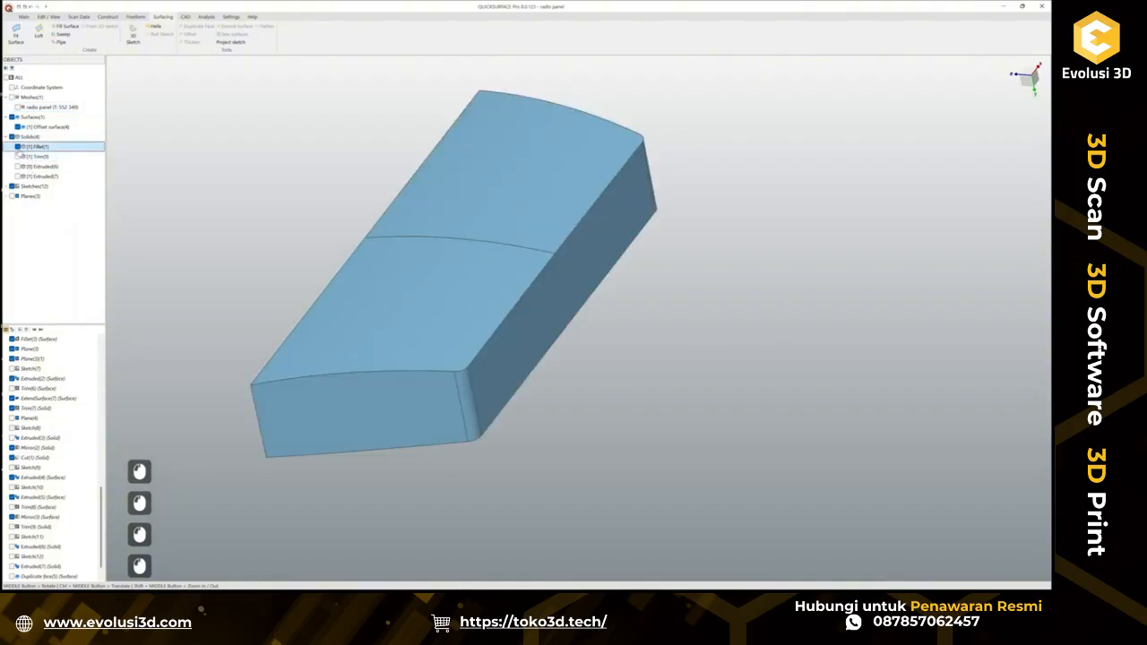
pyautogui.click(17, 146)
pyautogui.click(17, 166)
pyautogui.click(17, 176)
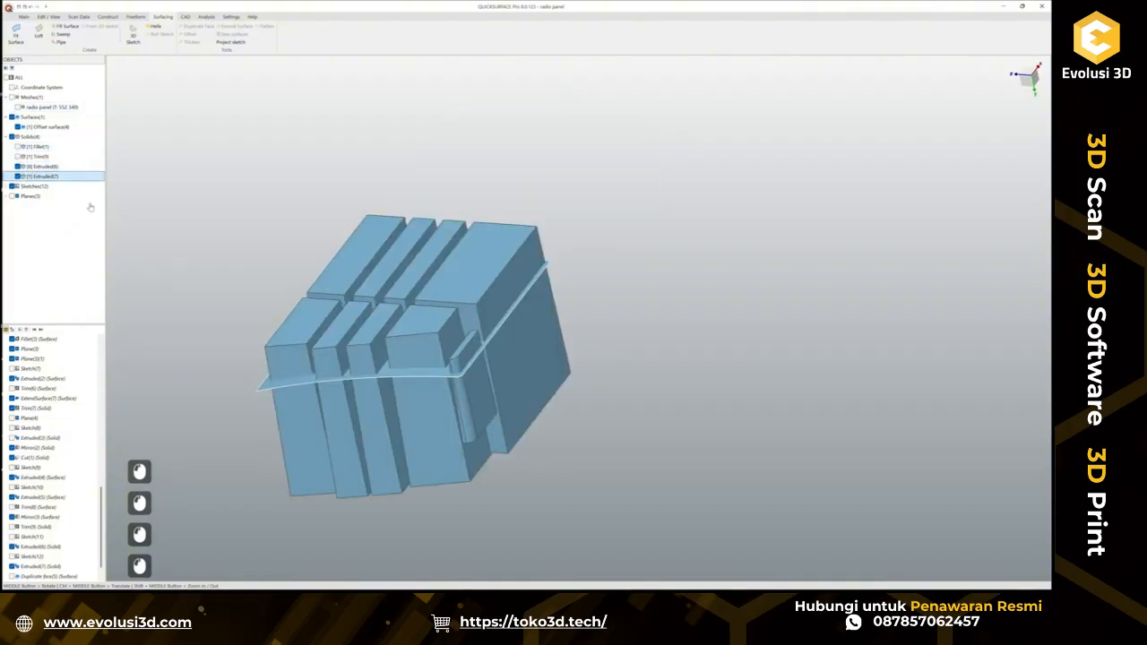
# Trim the pocket solids and offset surface against each other, removing the block portions above the surface and the surplus surface around the pockets.
pyautogui.scroll(-3, 570, 370)
pyautogui.moveTo(677, 489); pyautogui.dragTo(318, 247)
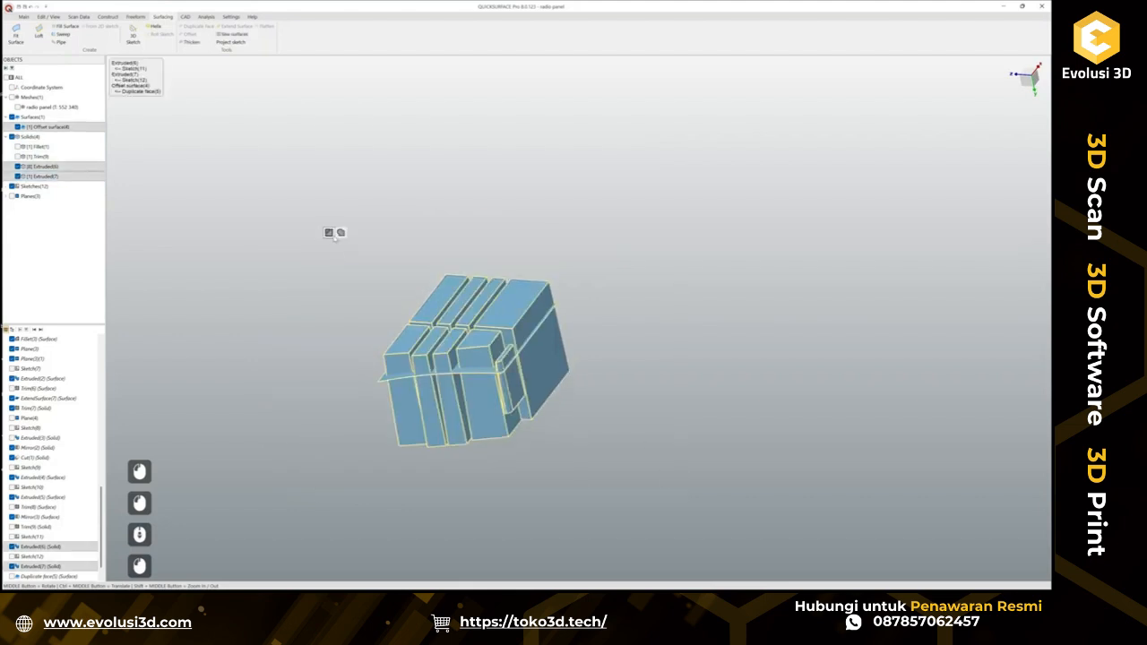
pyautogui.click(329, 233)
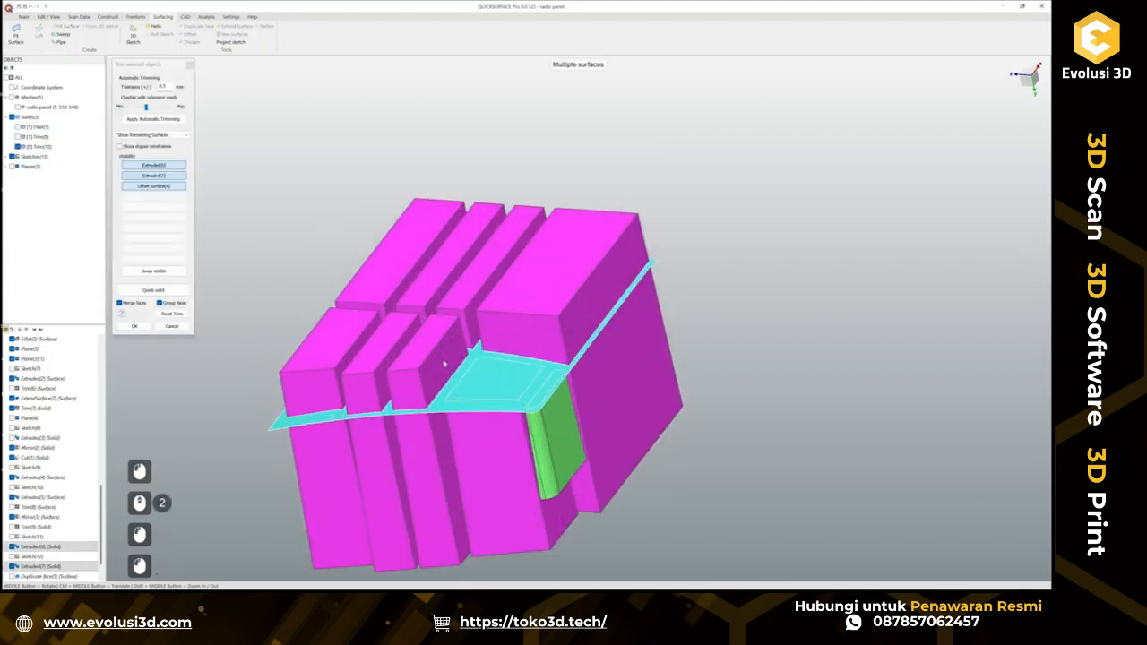
pyautogui.click(444, 363)
pyautogui.click(394, 362)
pyautogui.click(346, 360)
pyautogui.click(372, 327)
pyautogui.click(422, 325)
pyautogui.click(461, 327)
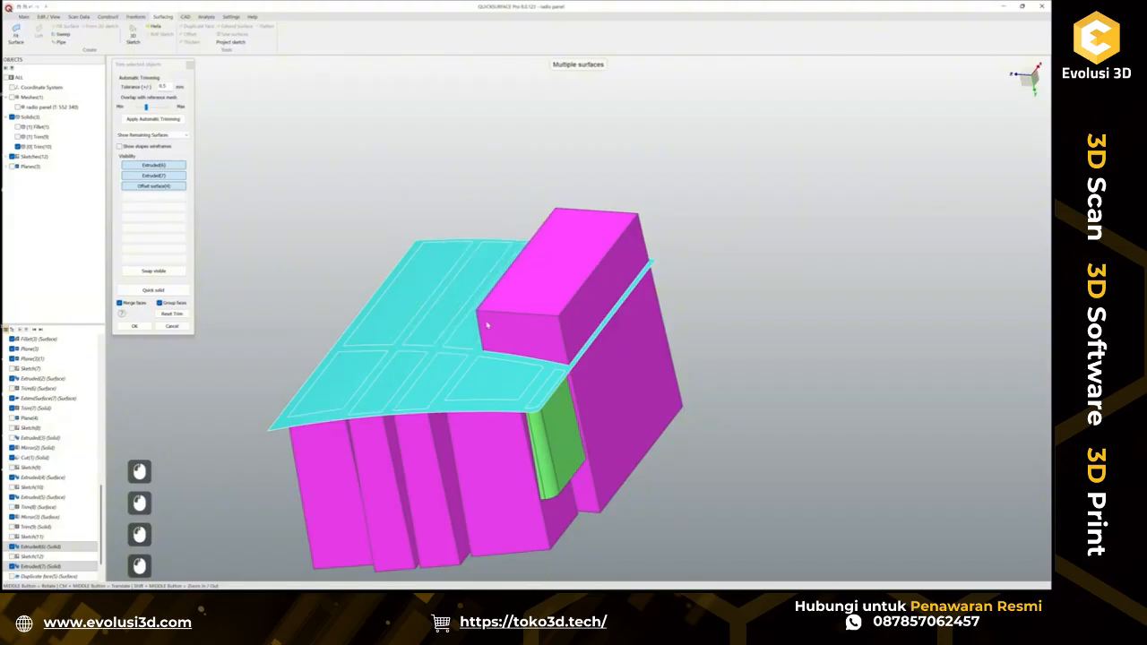
pyautogui.click(488, 324)
pyautogui.click(483, 350)
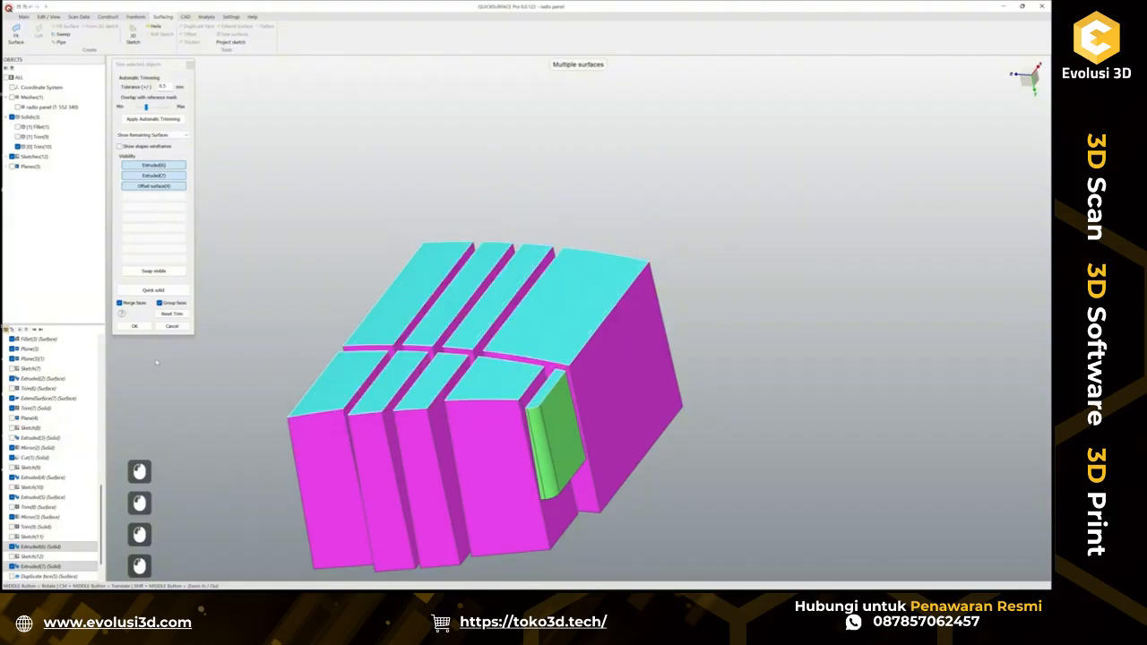
pyautogui.click(143, 327)
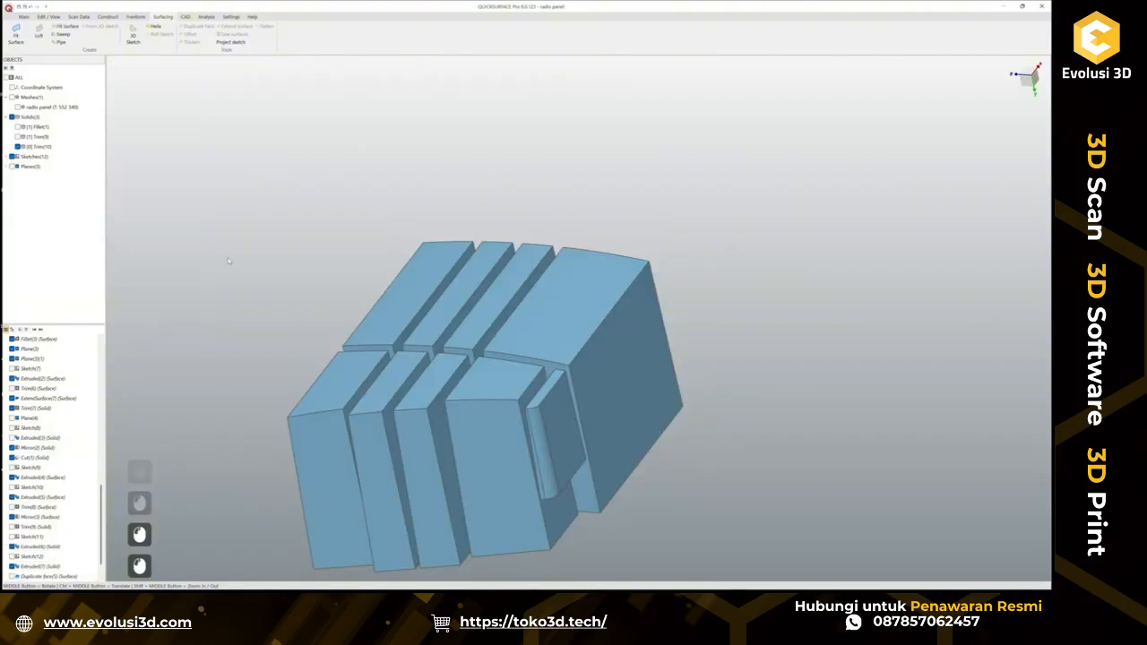
# Show the Trim(9) body together with the trimmed pocket solids.
pyautogui.moveTo(236, 263); pyautogui.dragTo(253, 267, button='middle')
pyautogui.click(18, 136)
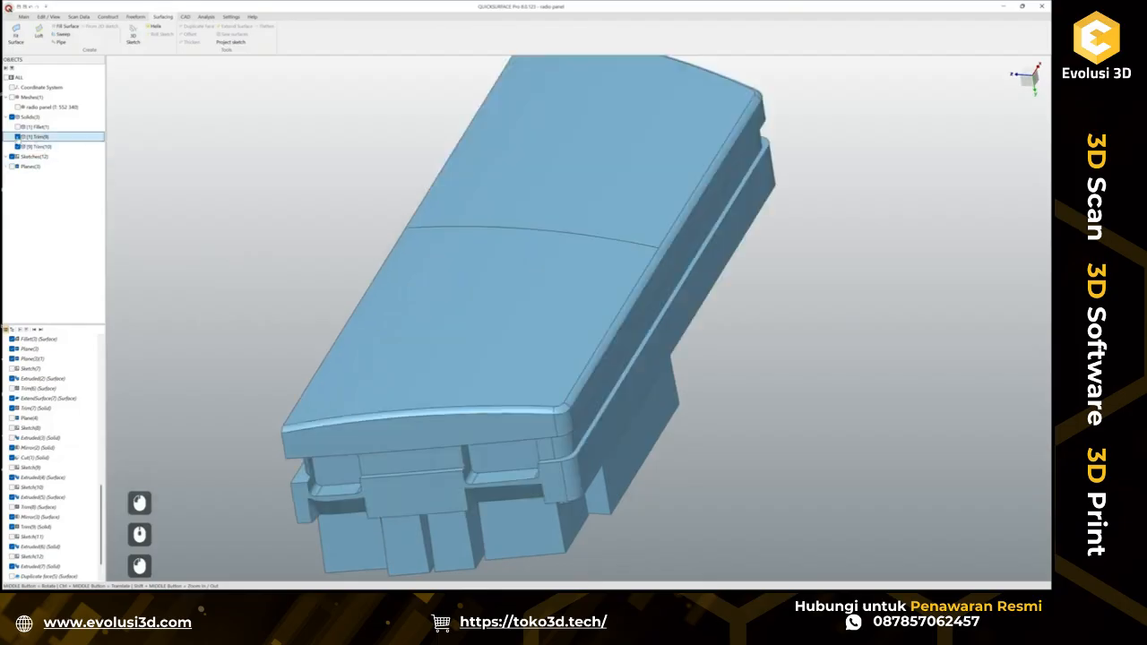
pyautogui.moveTo(622, 378); pyautogui.dragTo(402, 170, button='middle')
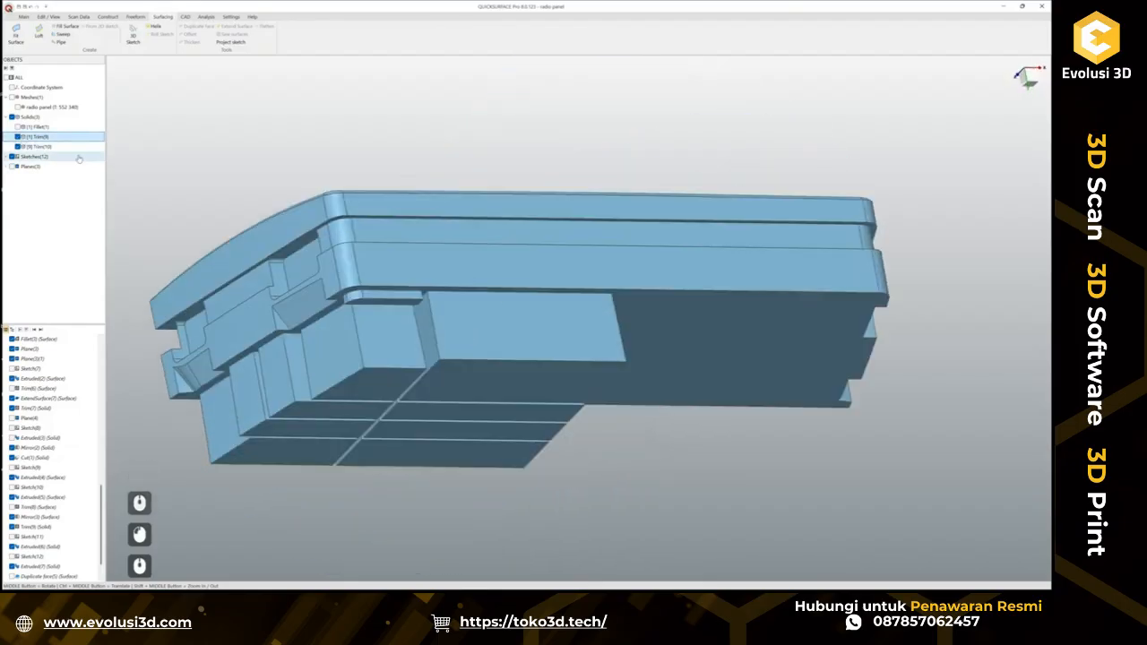
# Mirror the trimmed pocket solids about the OYZ plane to the other half of the panel.
pyautogui.click(38, 147)
pyautogui.click(185, 17)
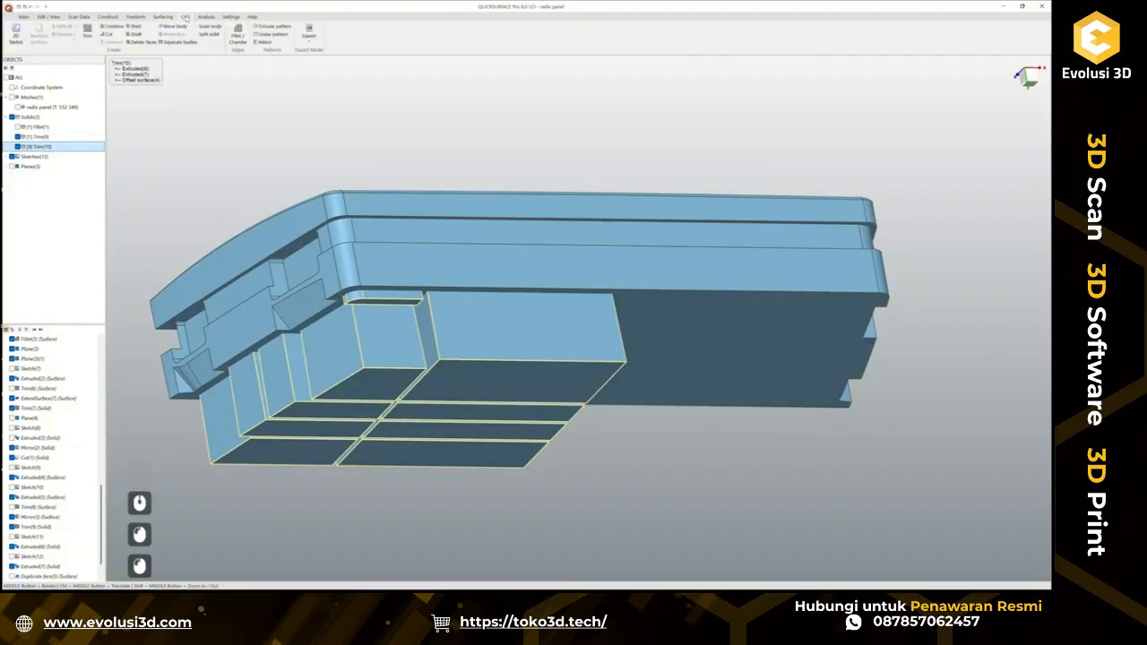
pyautogui.click(266, 42)
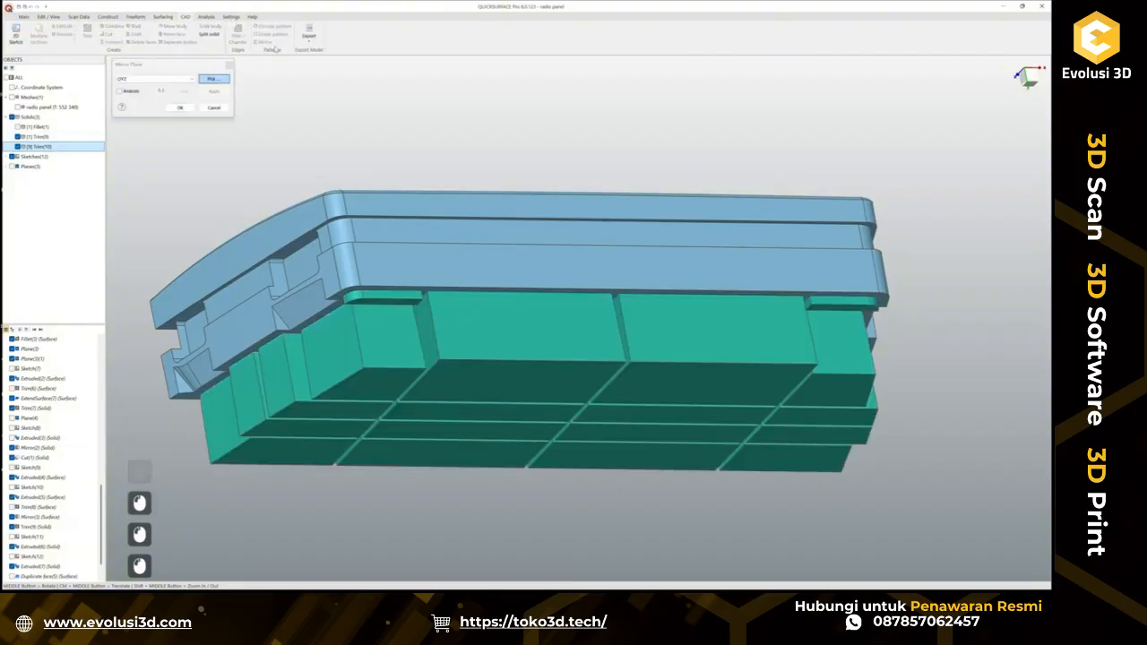
pyautogui.click(180, 107)
# Cut the mirrored set of pocket solids out of the Trim(9) body to form the ribbed back.
pyautogui.click(409, 232)
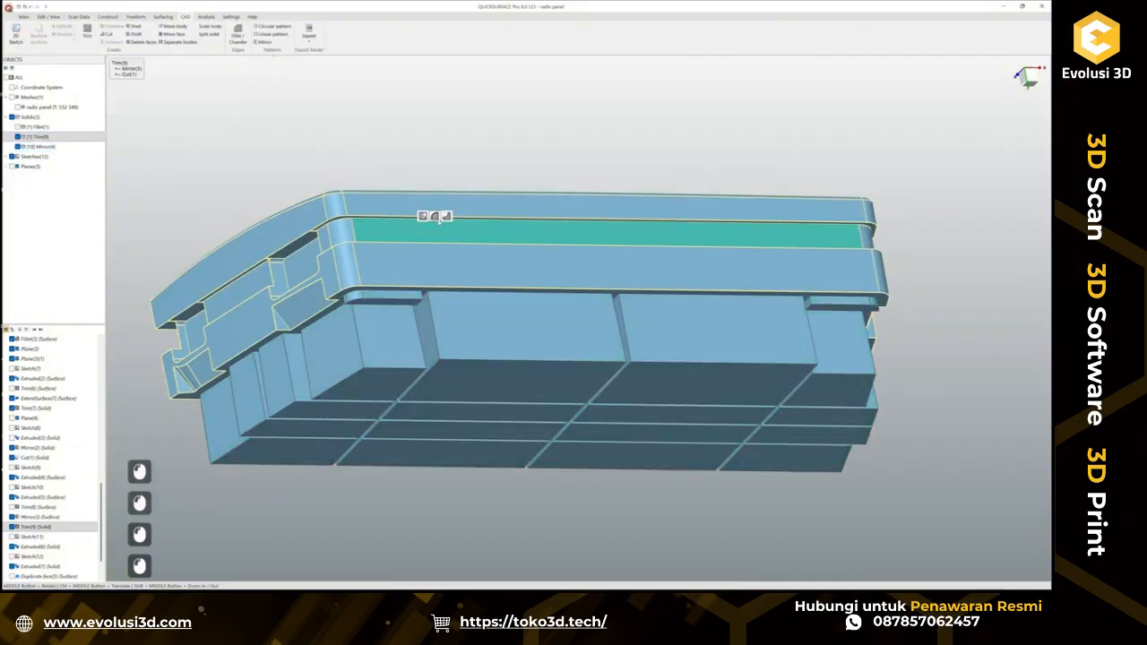
pyautogui.click(446, 216)
pyautogui.click(514, 356)
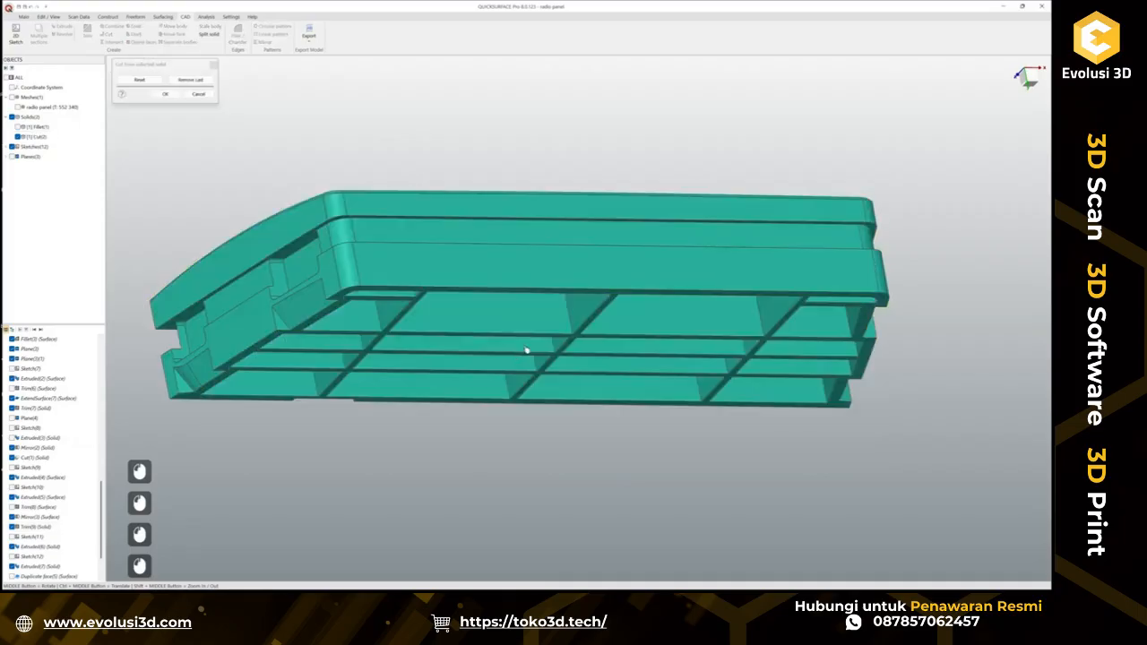
pyautogui.click(166, 94)
# Show the radio panel mesh over the cut body and examine how the pockets and ribs match the scan.
pyautogui.moveTo(546, 348); pyautogui.dragTo(506, 377, button='middle')
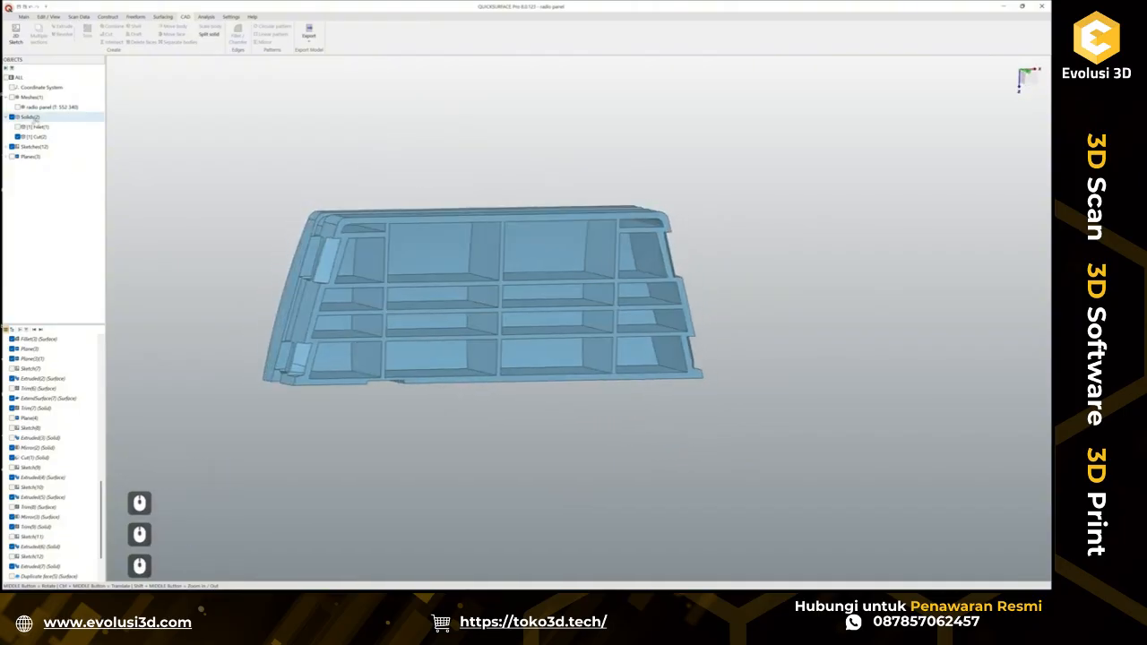
pyautogui.click(18, 108)
pyautogui.moveTo(470, 281); pyautogui.dragTo(538, 171, button='middle')
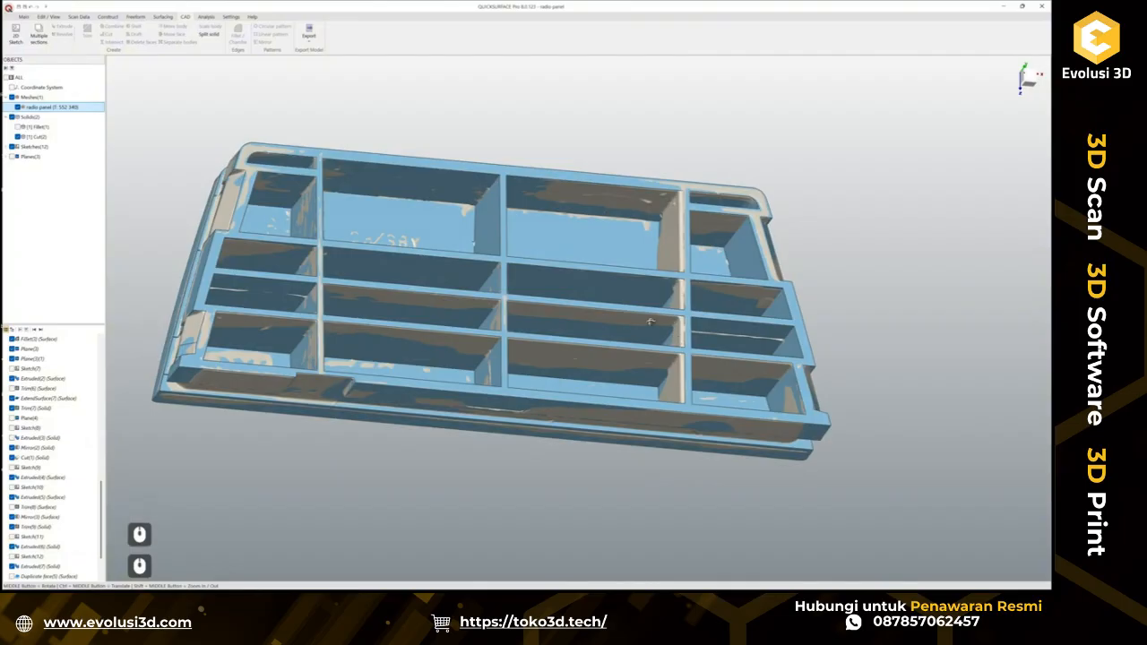
pyautogui.moveTo(651, 322); pyautogui.dragTo(651, 240, button='middle')
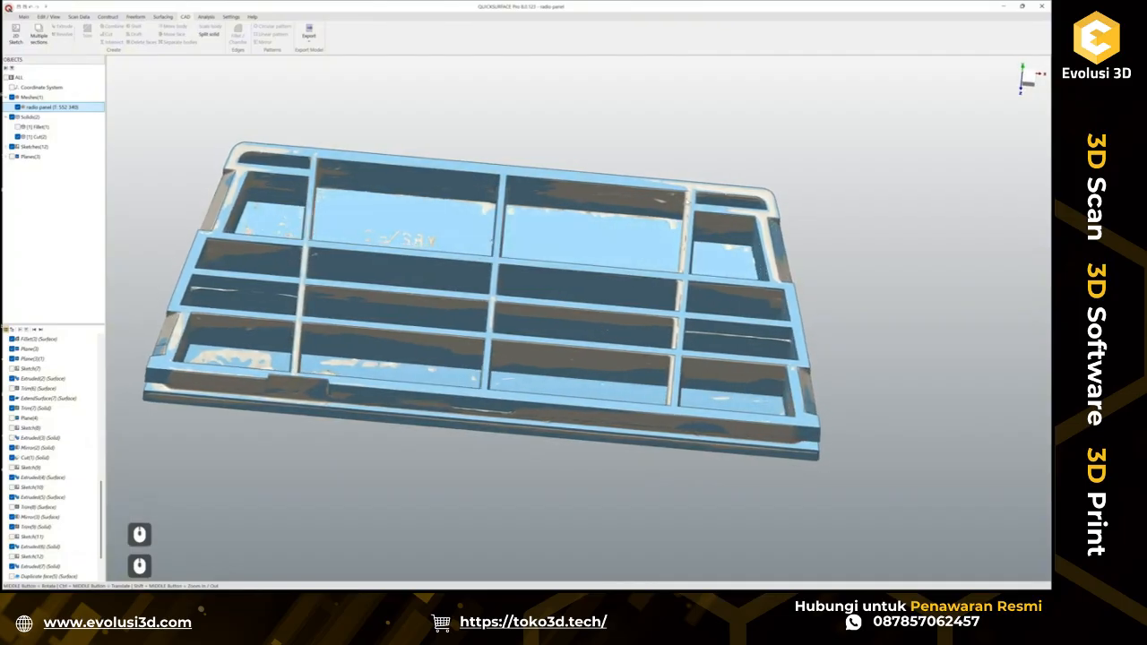
pyautogui.scroll(5, 682, 221)
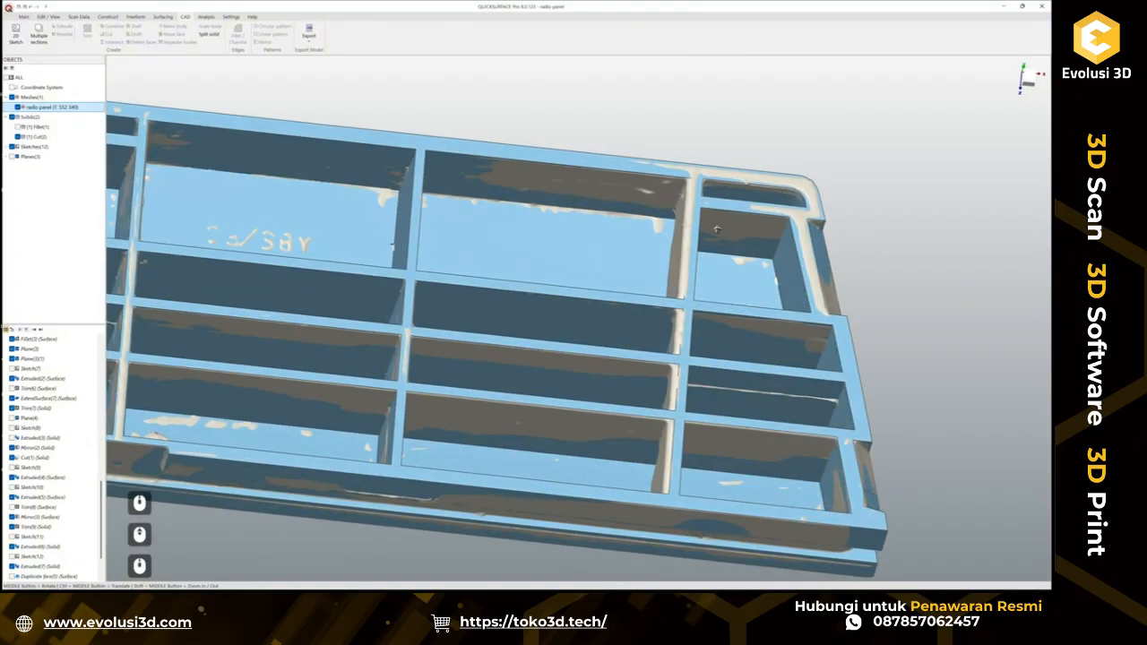
pyautogui.moveTo(682, 243)
pyautogui.mouseDown(button='middle')
pyautogui.moveTo(589, 238)
pyautogui.moveTo(664, 251)
pyautogui.mouseUp(button='middle')
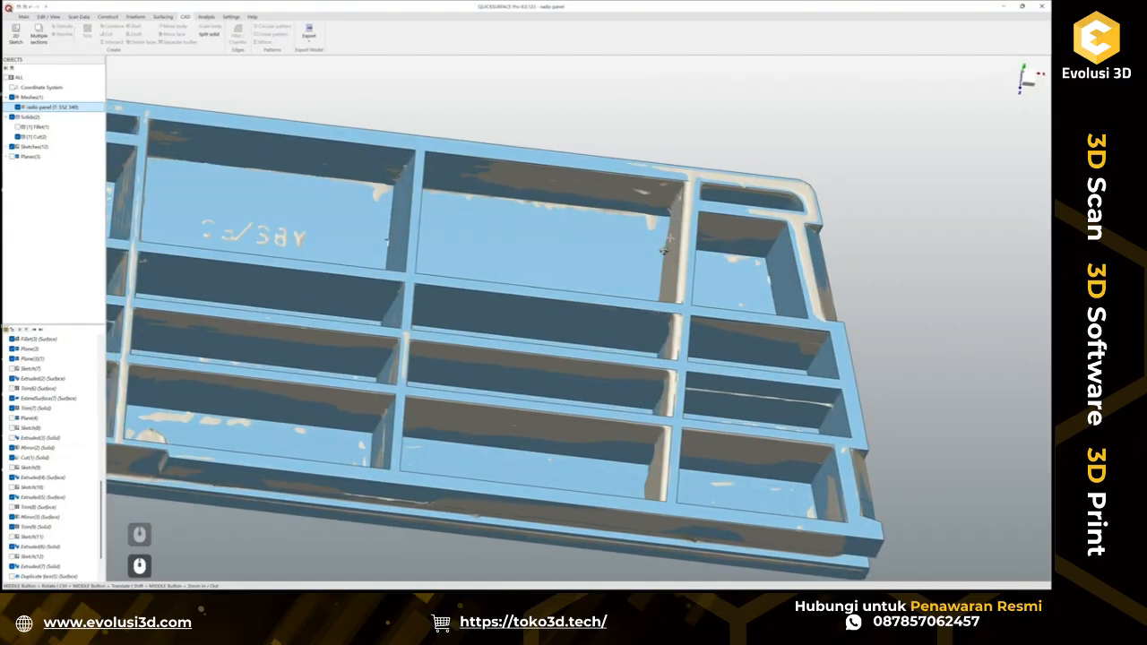
pyautogui.scroll(-5, 514, 345)
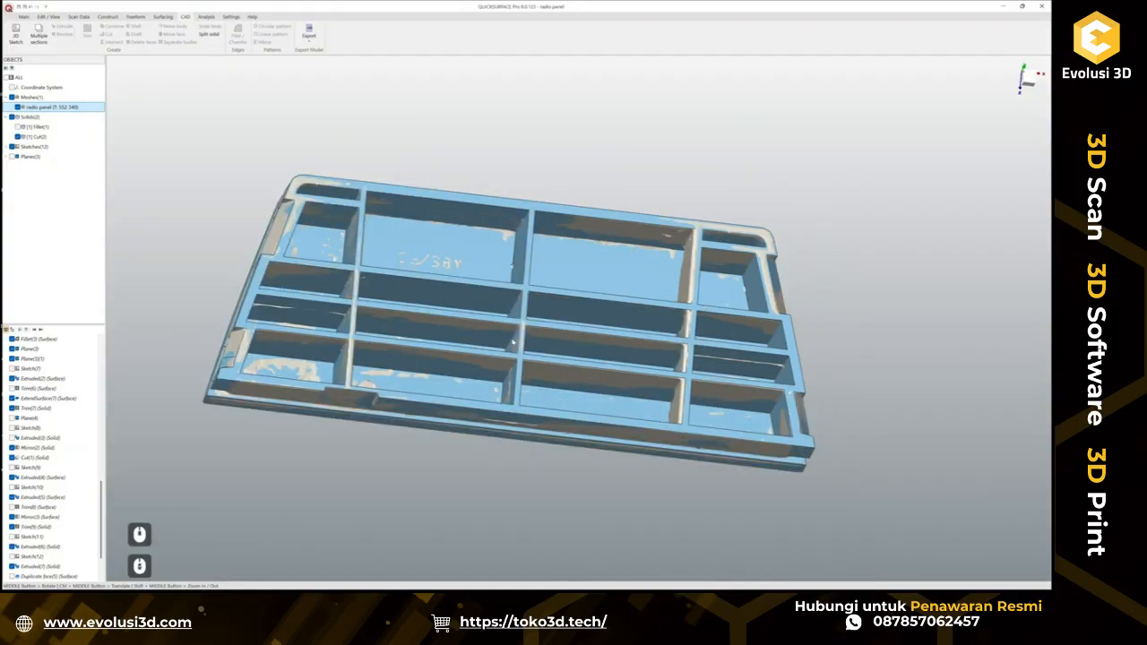
pyautogui.moveTo(627, 269); pyautogui.dragTo(665, 277, button='middle')
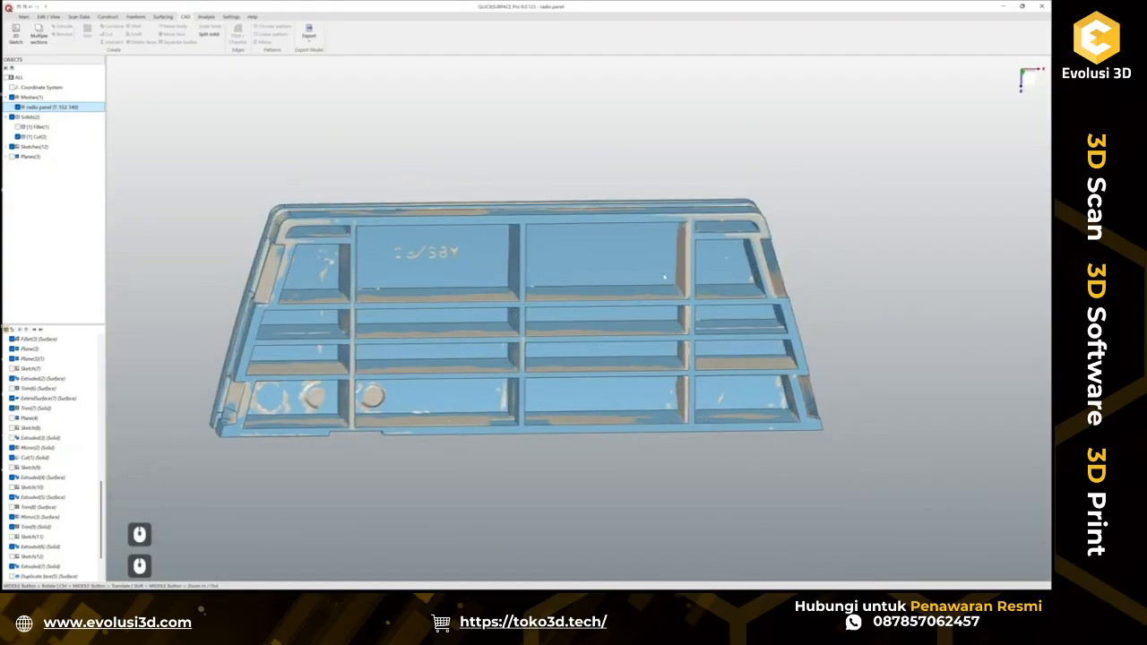
# Compare the radio panel mesh with the cut body and check the deviations along the ribs, using a 0.1 mm tolerance.
pyautogui.click(24, 16)
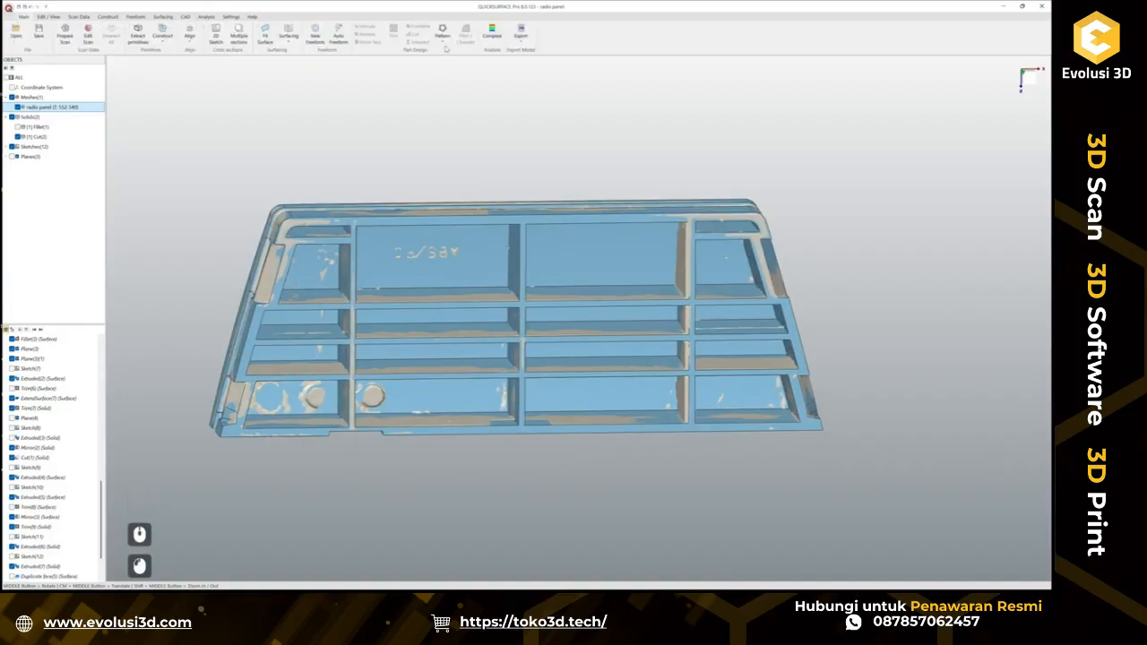
pyautogui.click(492, 34)
pyautogui.moveTo(676, 408); pyautogui.dragTo(677, 271, button='middle')
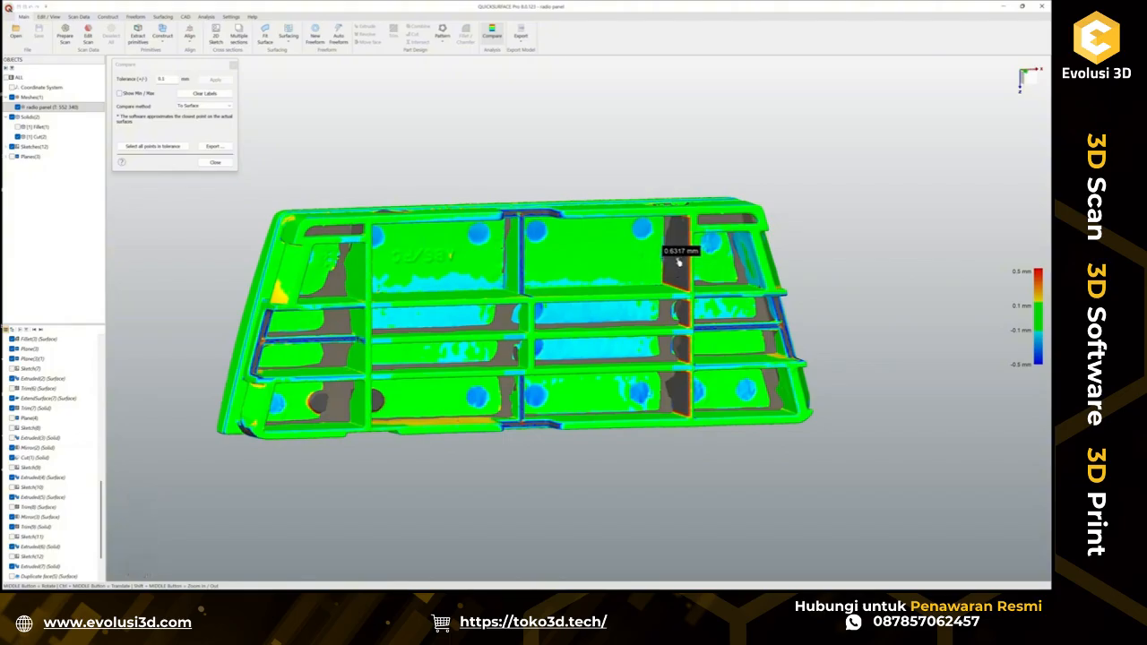
pyautogui.moveTo(708, 318)
pyautogui.mouseDown(button='middle')
pyautogui.moveTo(710, 376)
pyautogui.moveTo(730, 306)
pyautogui.moveTo(714, 309)
pyautogui.mouseUp(button='middle')
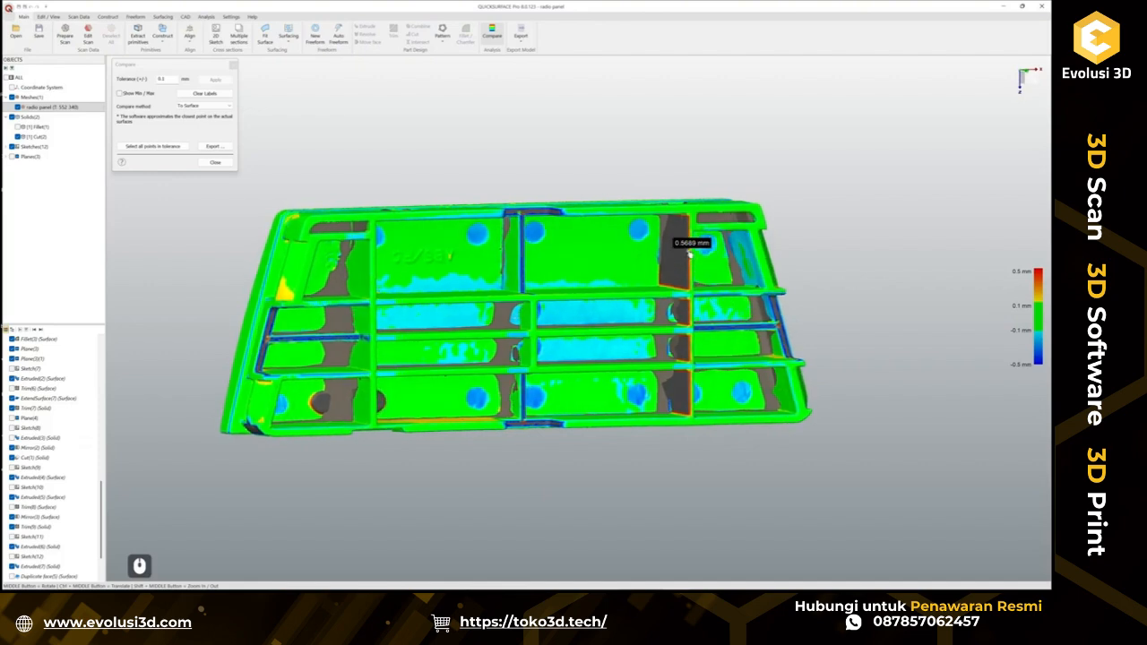
pyautogui.moveTo(686, 265); pyautogui.dragTo(690, 206, button='middle')
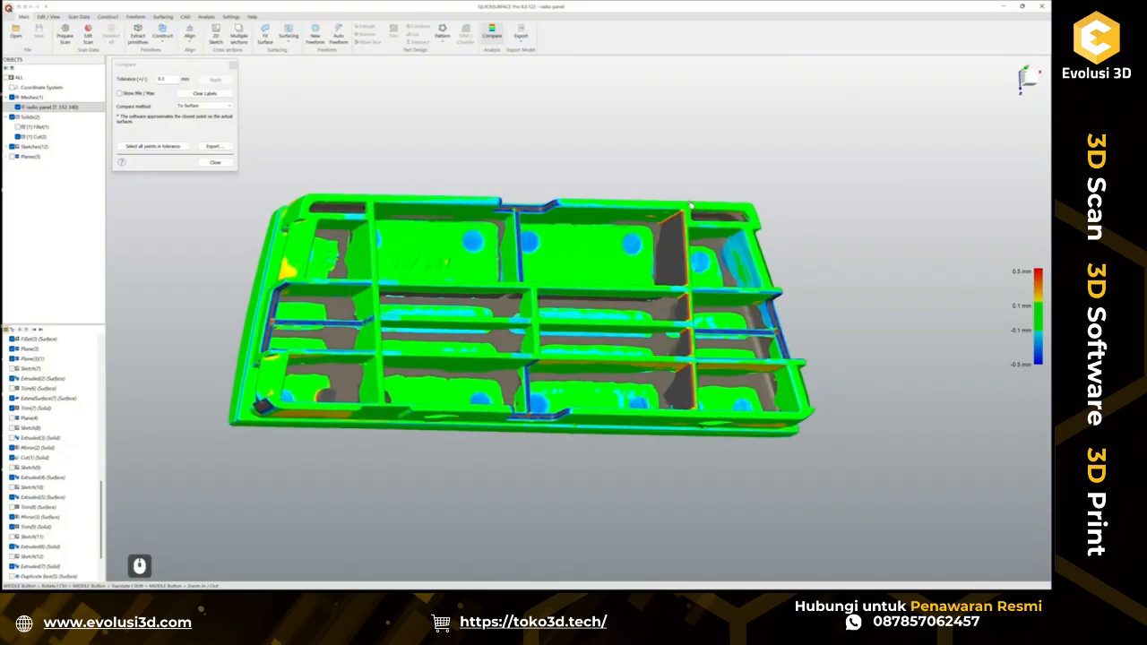
pyautogui.click(215, 162)
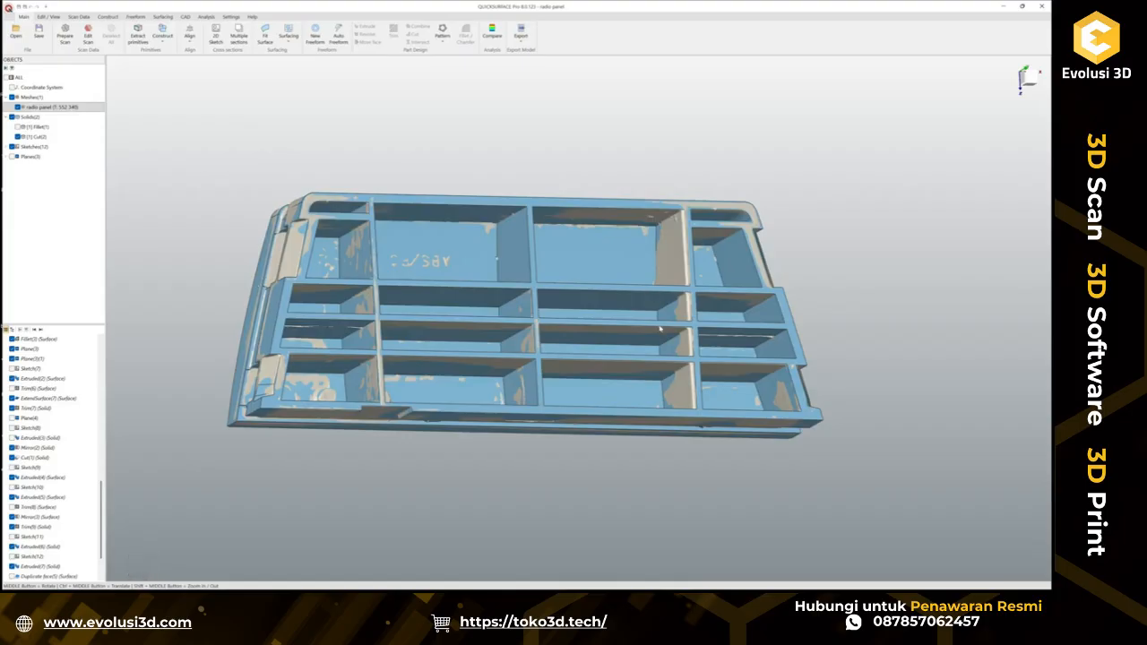
pyautogui.scroll(3, 669, 281)
pyautogui.keyDown('ctrl'); pyautogui.moveTo(626, 373); pyautogui.dragTo(697, 338, button='middle'); pyautogui.keyUp('ctrl')
pyautogui.moveTo(697, 338); pyautogui.dragTo(598, 350, button='middle')
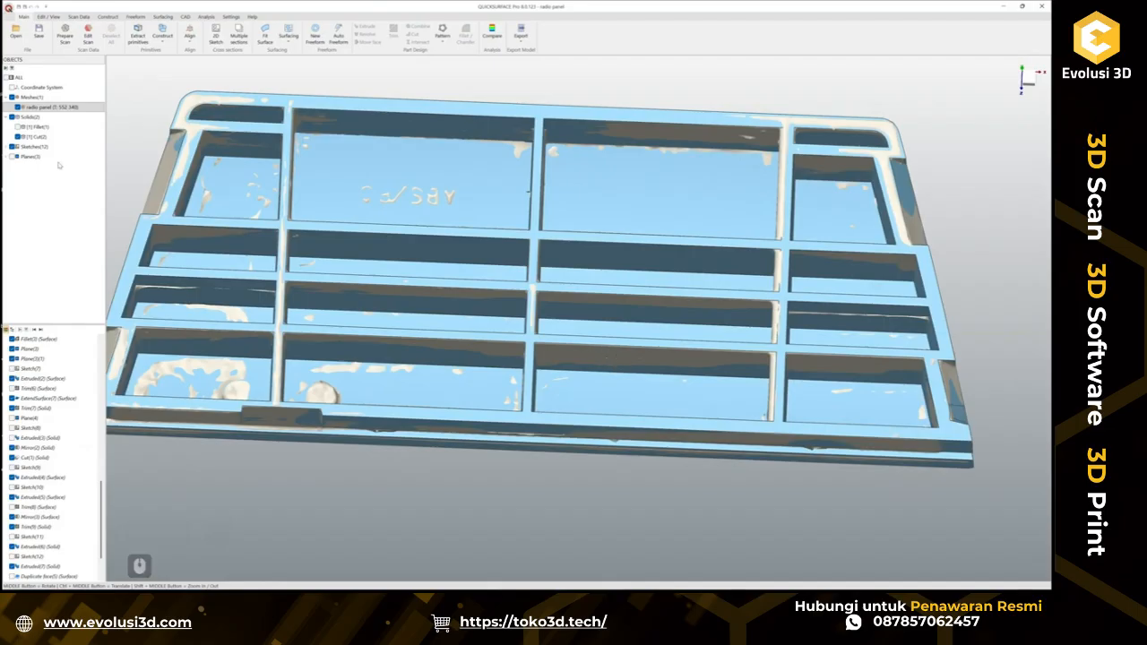
# Compare the scan with the Cut(2) body around the central notch in the panel's long side wall.
pyautogui.click(17, 136)
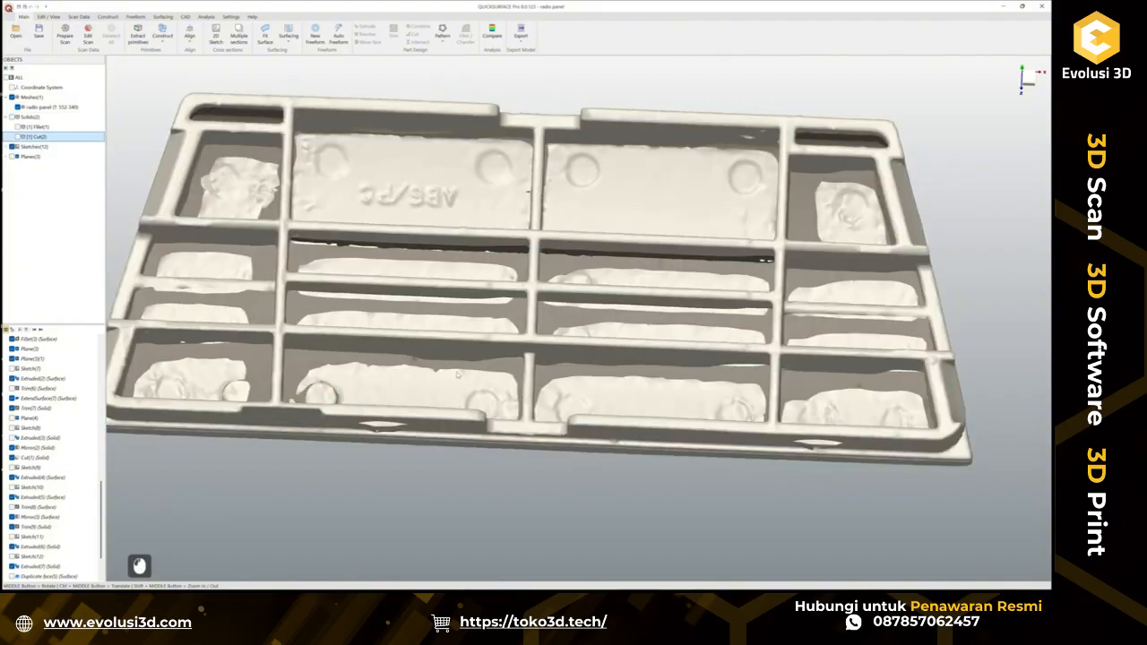
pyautogui.scroll(5, 567, 312)
pyautogui.moveTo(567, 313); pyautogui.dragTo(542, 444, button='middle')
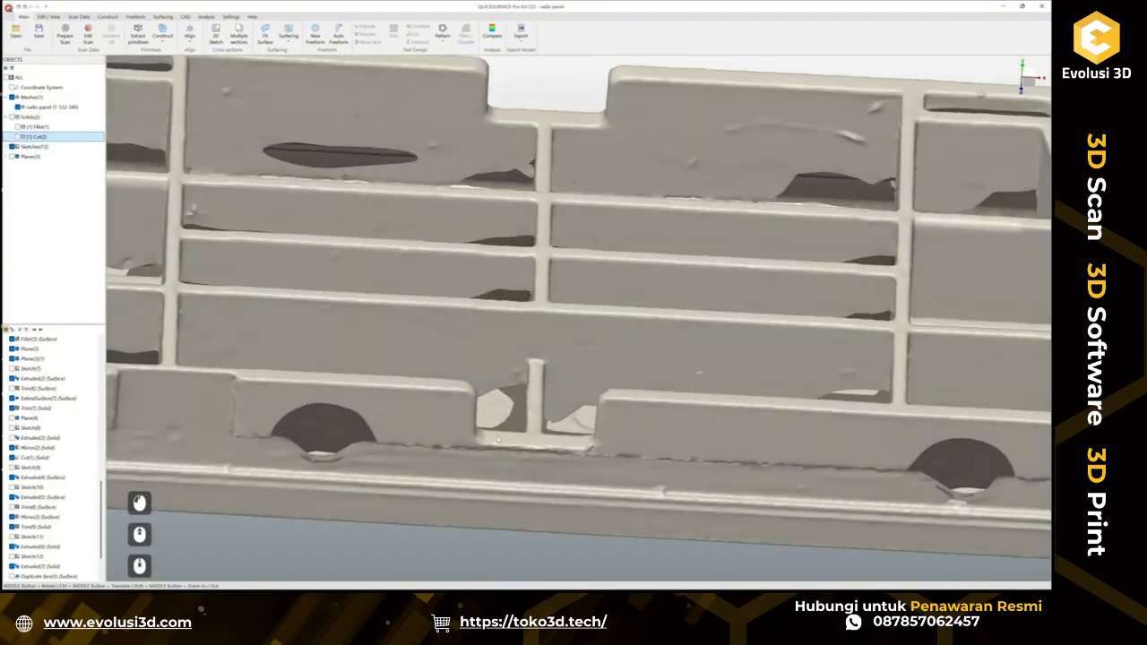
pyautogui.click(17, 136)
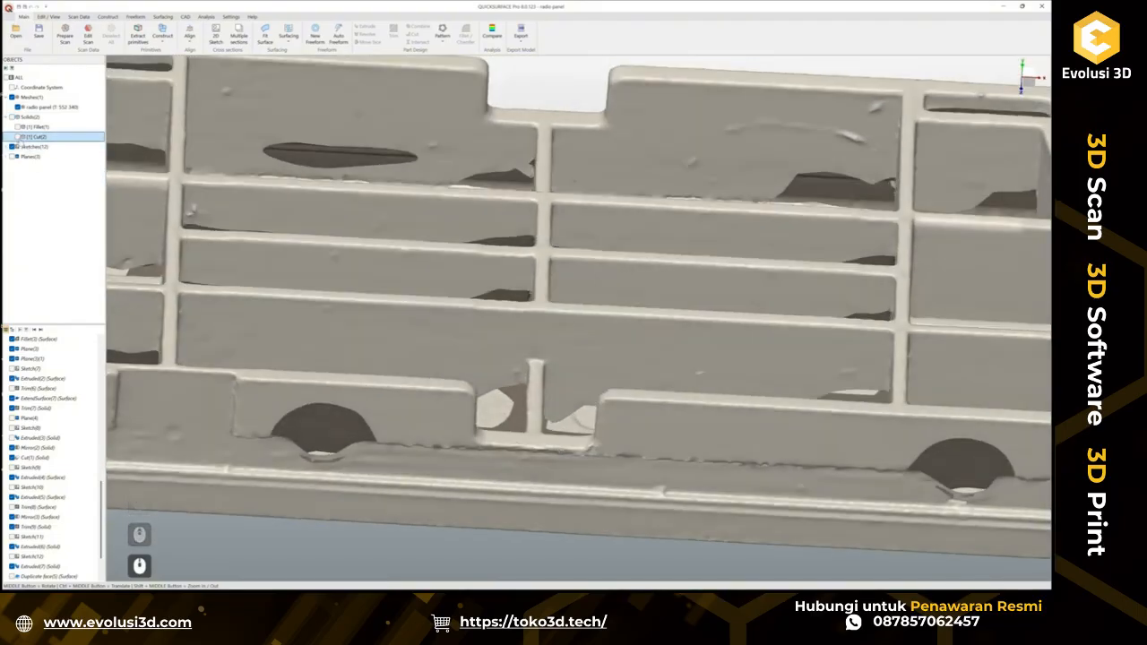
pyautogui.scroll(-5, 544, 426)
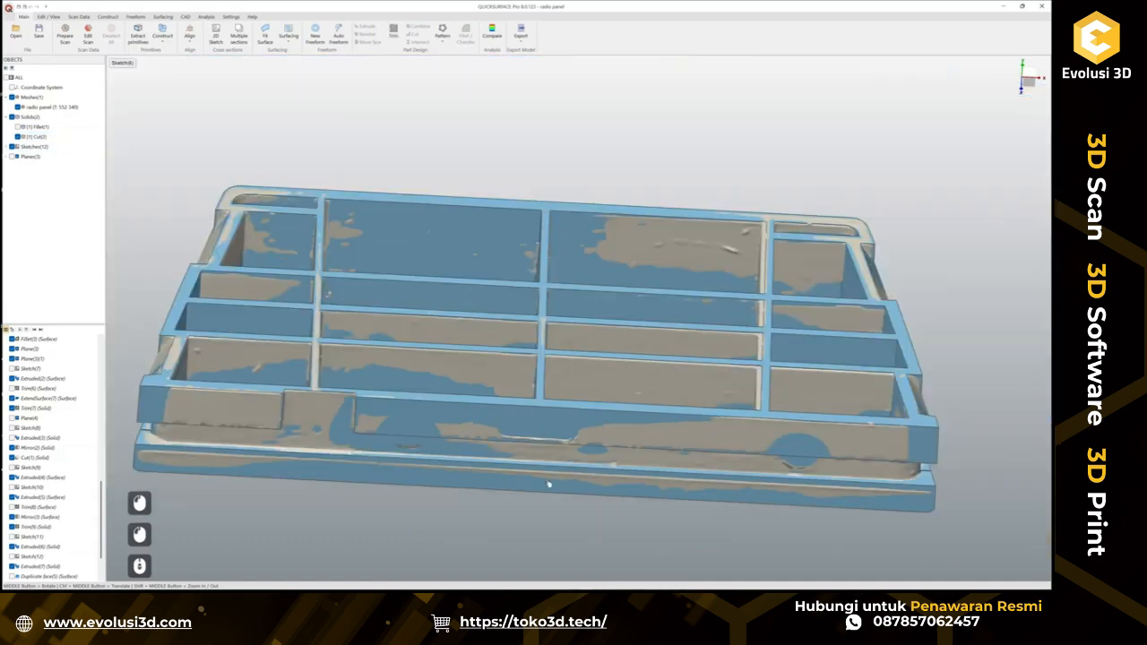
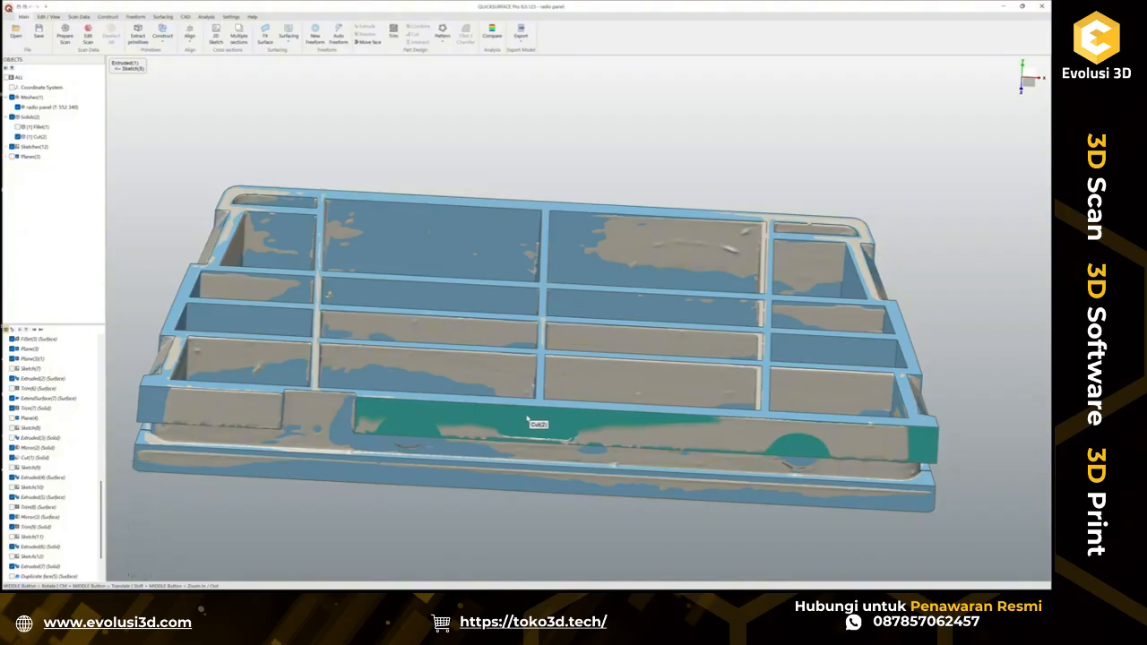
pyautogui.moveTo(561, 487); pyautogui.dragTo(430, 349, button='middle')
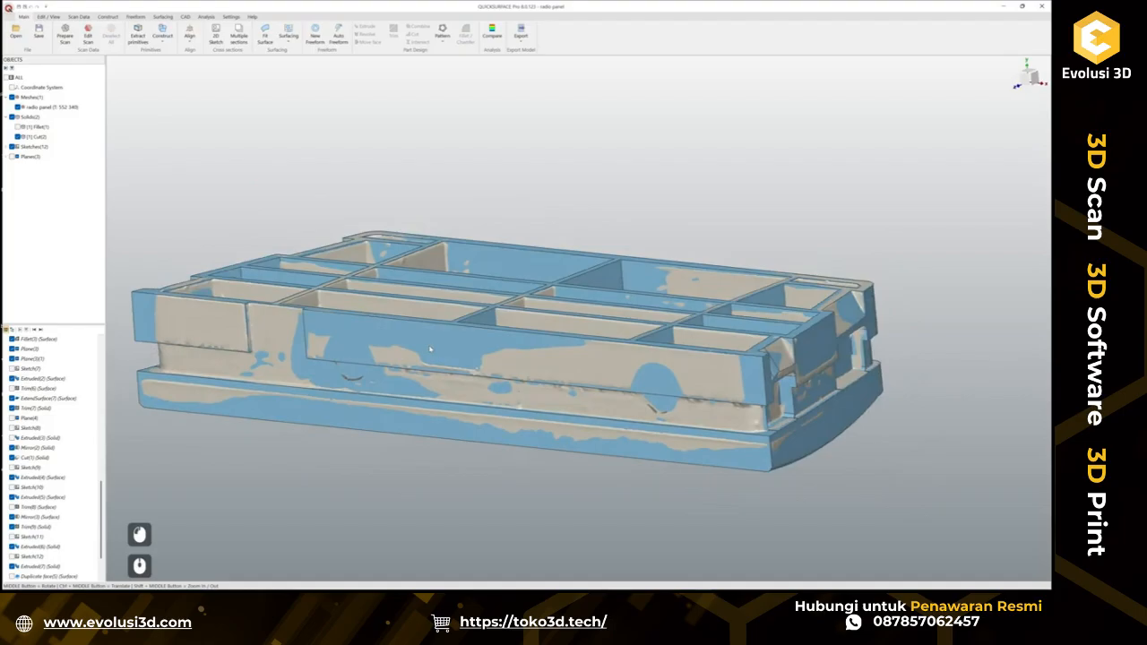
# Hide the solids and create an extrusion sketch on a section plane parallel to OXY through the notched side wall.
pyautogui.click(11, 117)
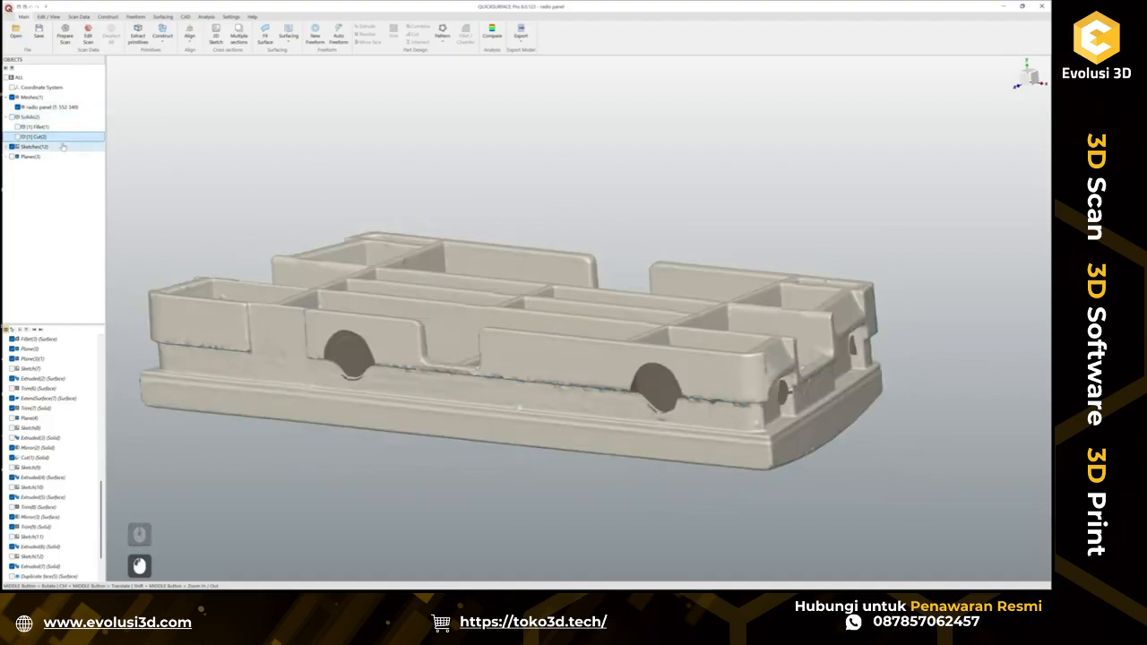
pyautogui.click(256, 121)
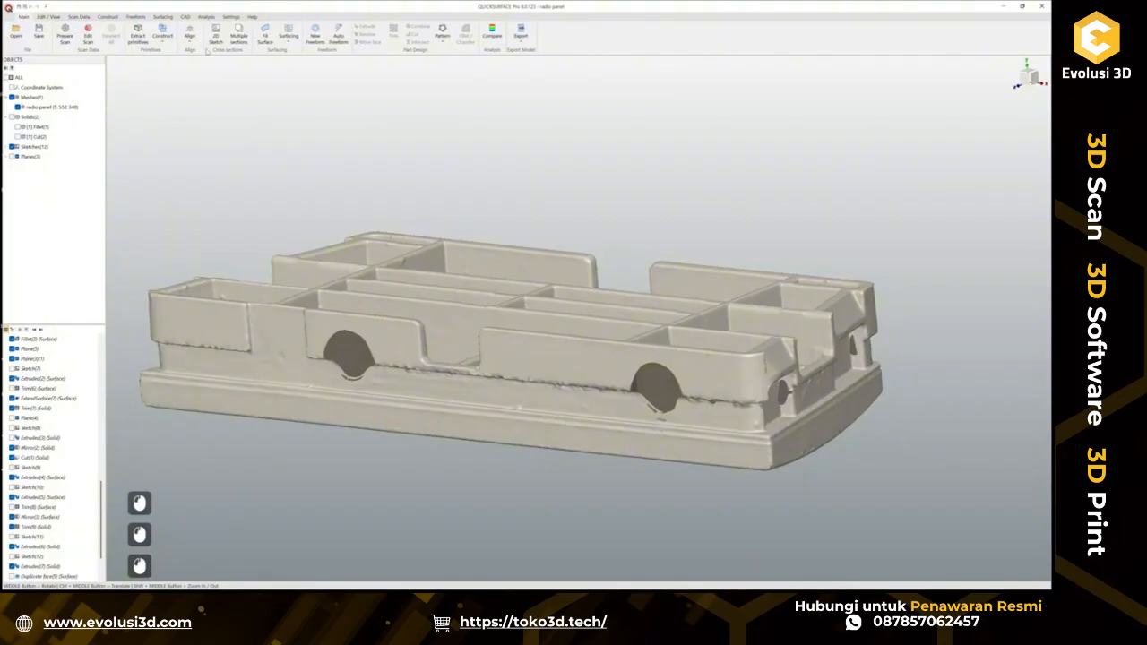
pyautogui.click(216, 38)
pyautogui.moveTo(542, 350)
pyautogui.mouseDown(button='middle')
pyautogui.moveTo(543, 330)
pyautogui.moveTo(457, 418)
pyautogui.moveTo(473, 433)
pyautogui.mouseUp(button='middle')
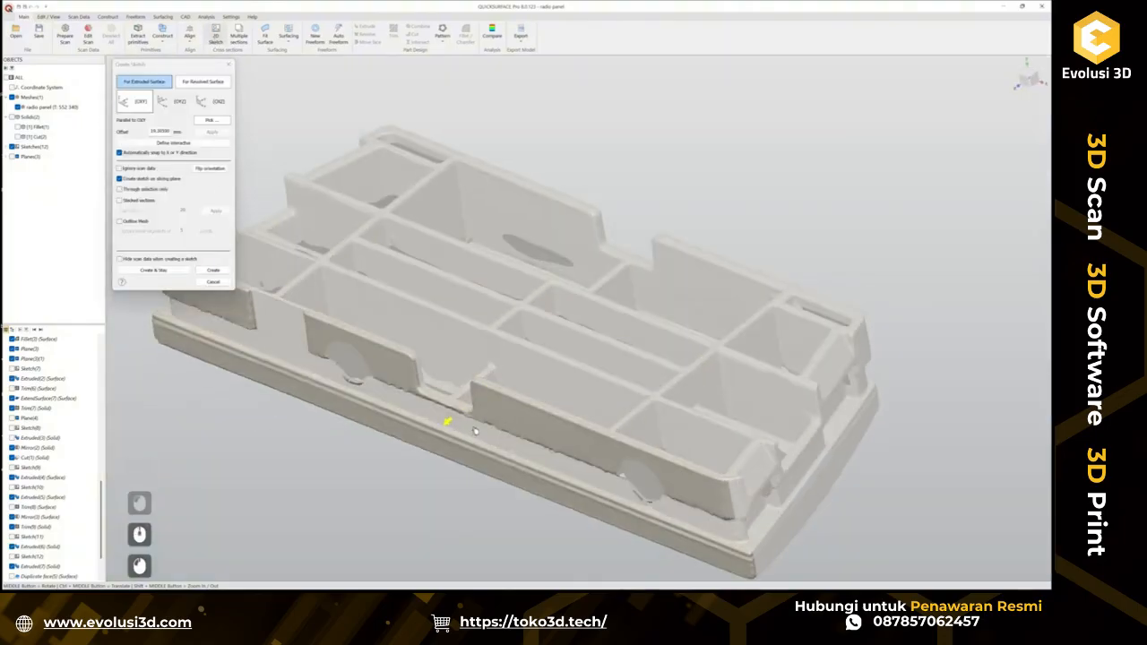
pyautogui.scroll(4, 475, 431)
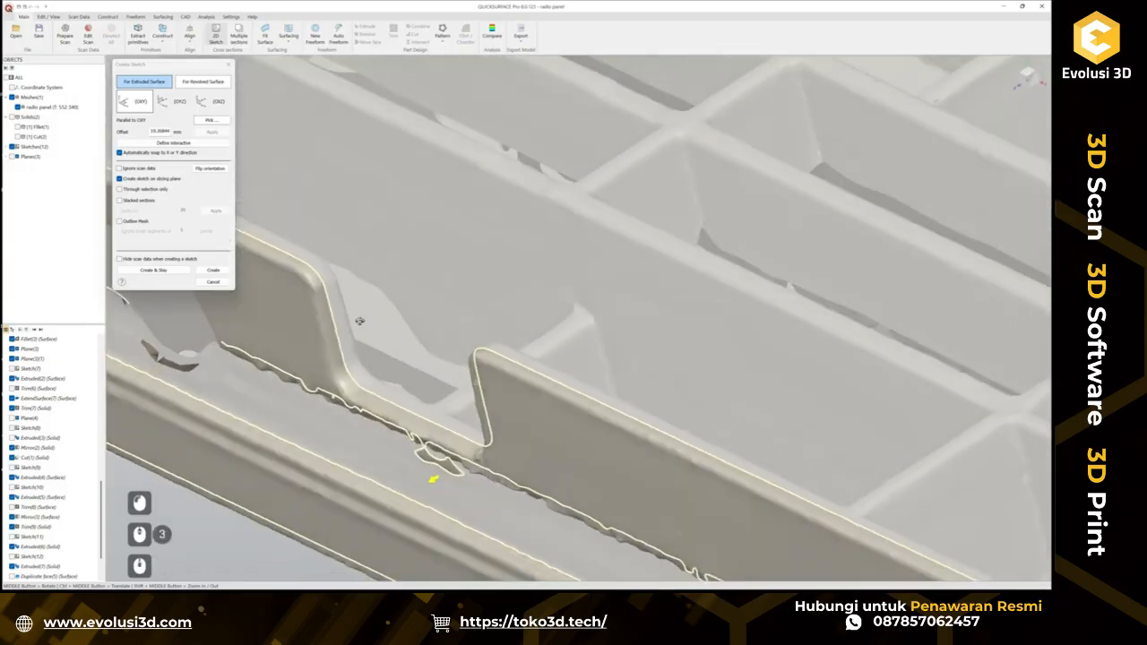
pyautogui.click(620, 256)
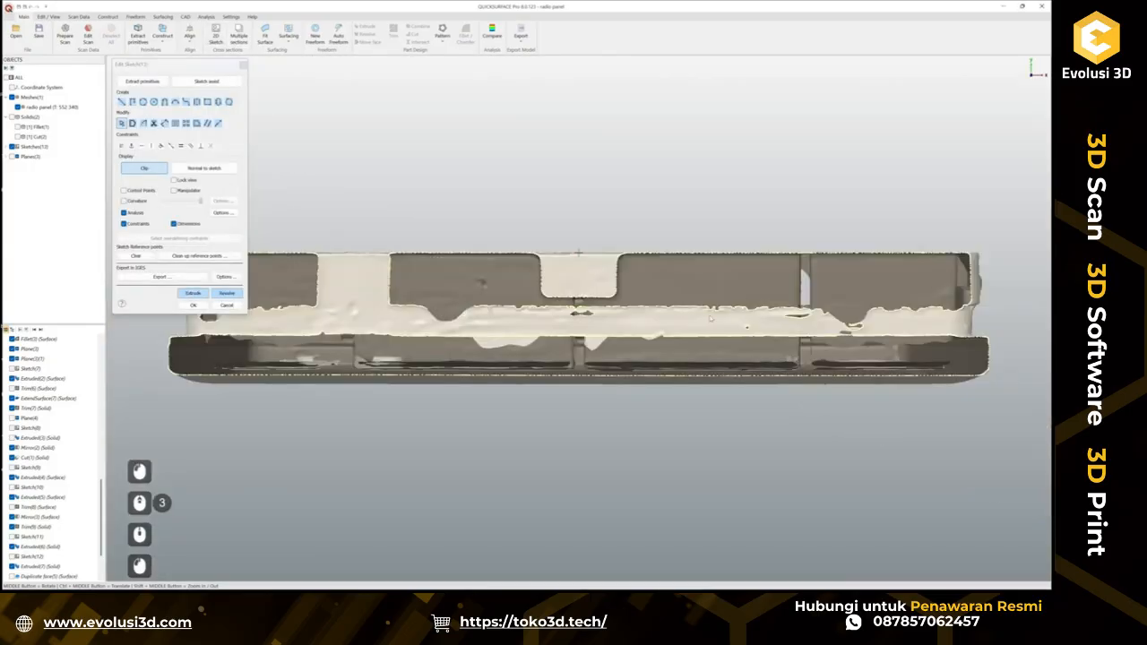
# Fit a line to one side edge of the central notch and draw a vertical centreline through the sketch origin.
pyautogui.scroll(5, 583, 281)
pyautogui.press('shift')
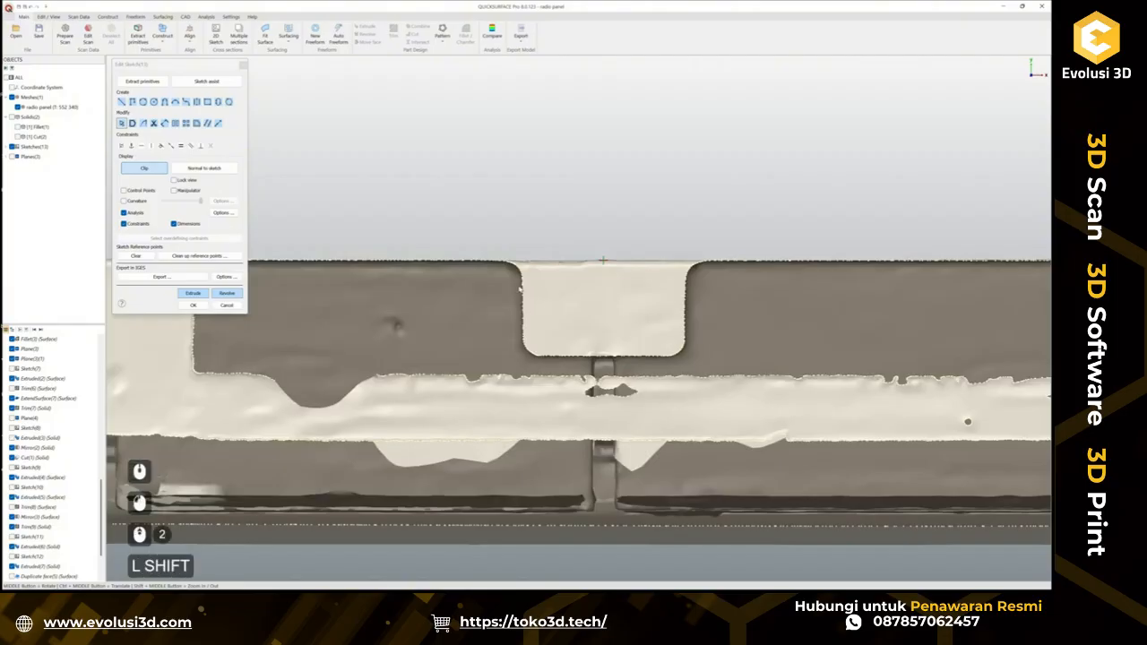
pyautogui.keyDown('shift'); pyautogui.click(525, 309); pyautogui.keyUp('shift')
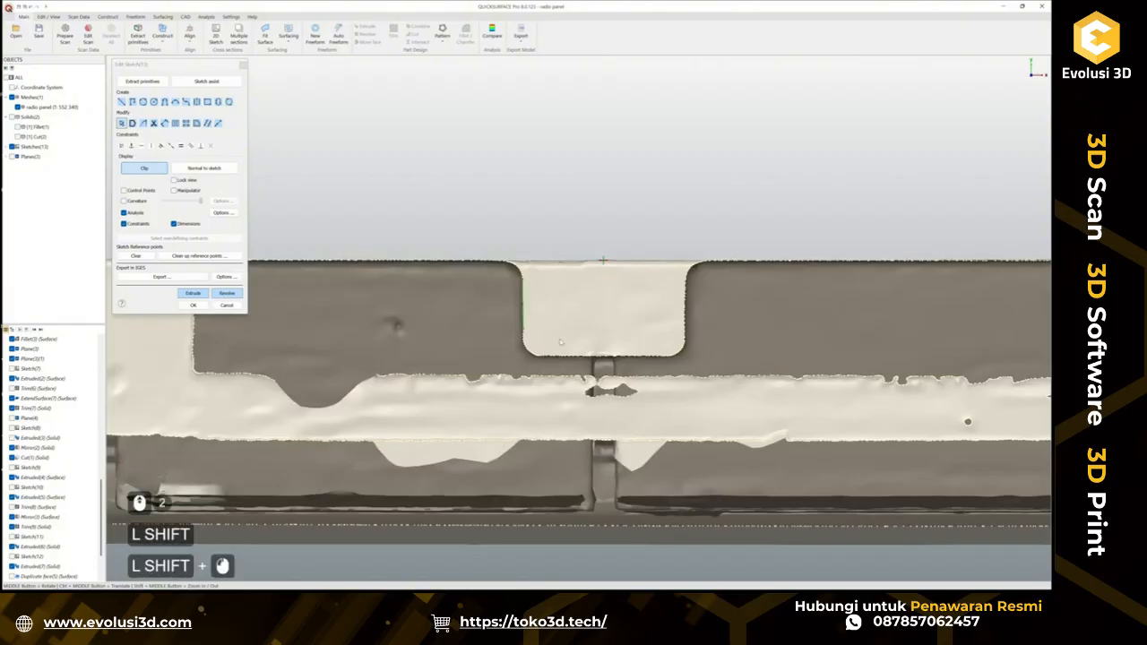
pyautogui.click(122, 101)
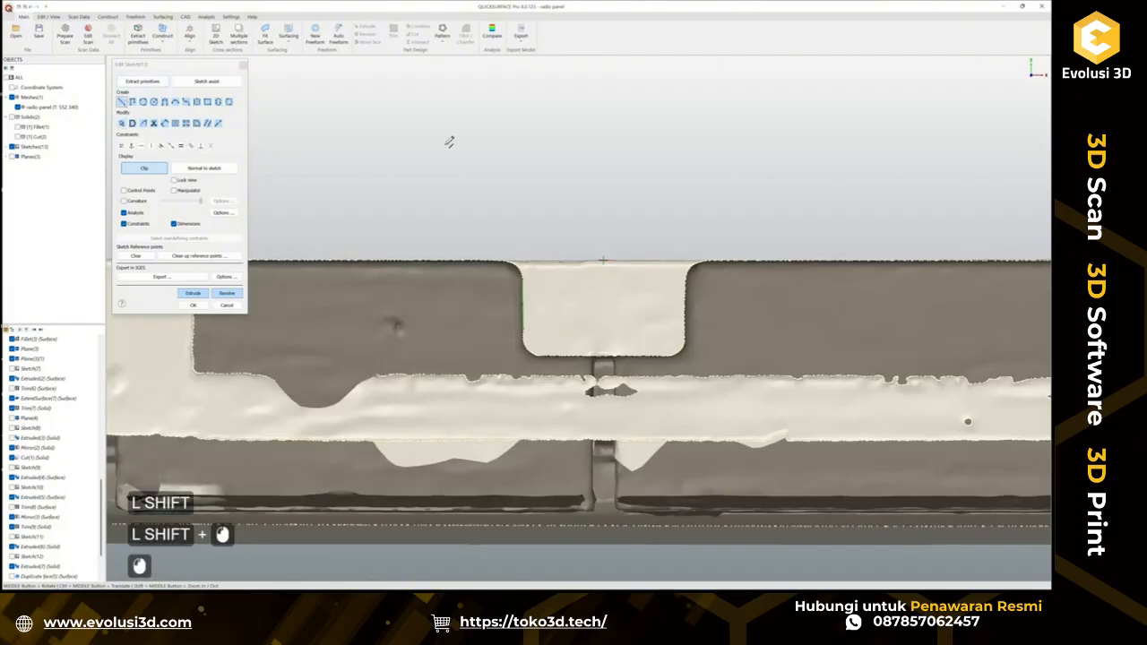
pyautogui.click(604, 162)
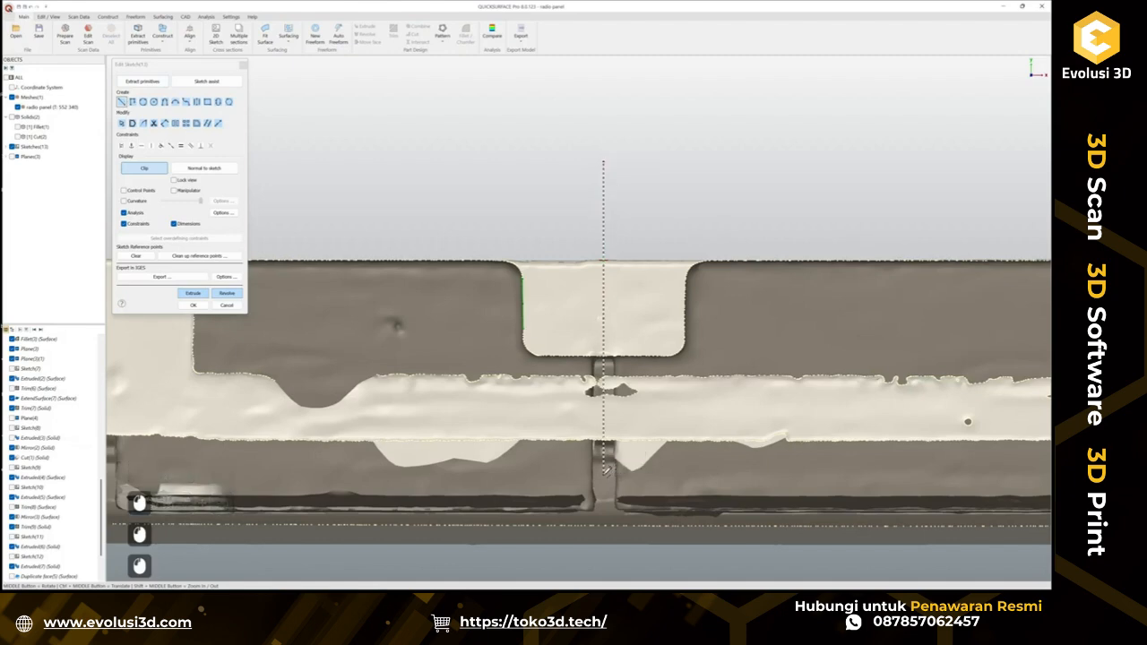
pyautogui.click(606, 471)
pyautogui.press('Escape')
pyautogui.press('Escape')
# Mirror the fitted side line about the vertical centreline to the notch's opposite edge.
pyautogui.click(605, 201)
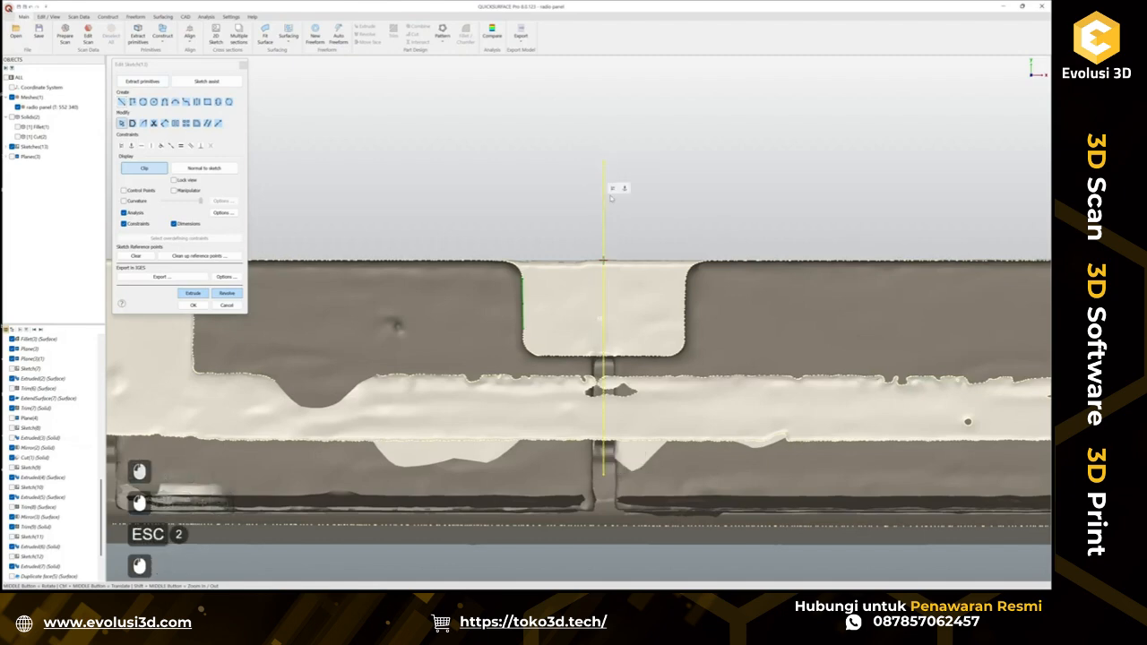
pyautogui.moveTo(455, 127)
pyautogui.mouseDown()
pyautogui.moveTo(581, 256)
pyautogui.moveTo(715, 258)
pyautogui.mouseUp()
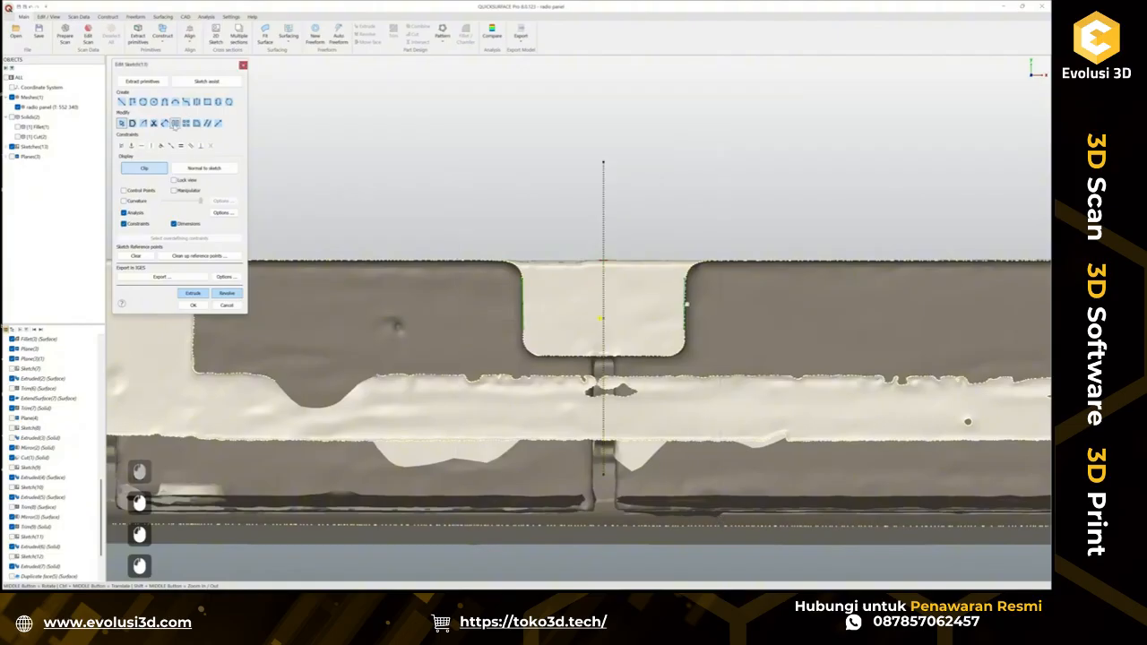
pyautogui.click(695, 178)
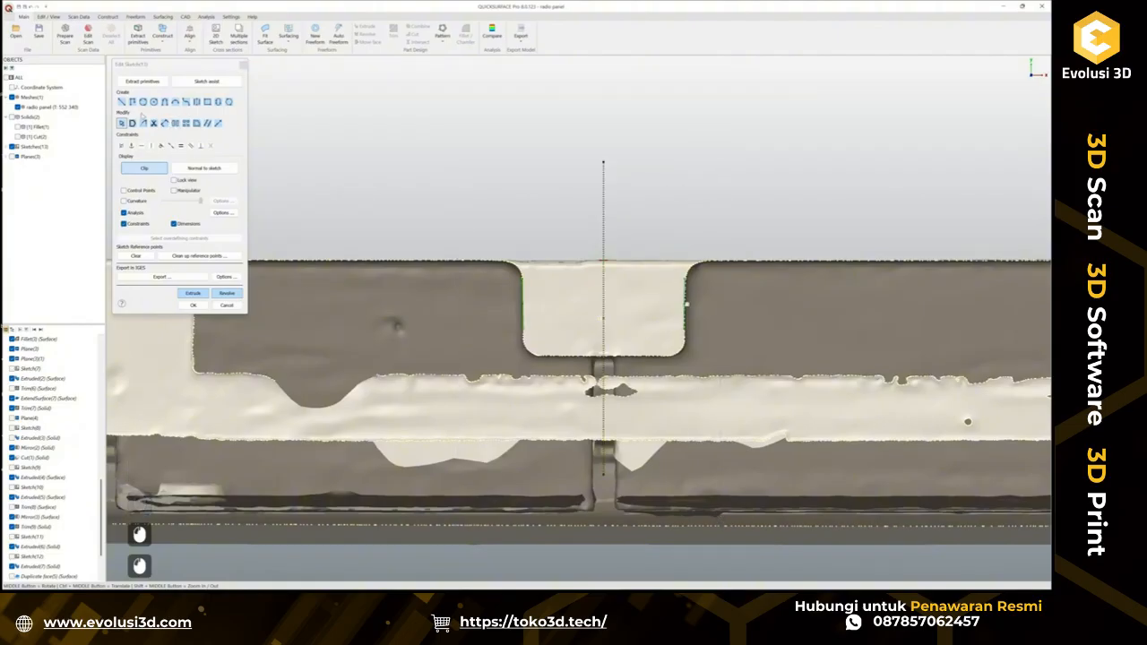
# Draw a horizontal line along the notch's bottom edge, running past the opposite side, and undo the stray edit made after it.
pyautogui.click(122, 102)
pyautogui.keyDown('ctrl'); pyautogui.click(522, 353); pyautogui.keyUp('ctrl')
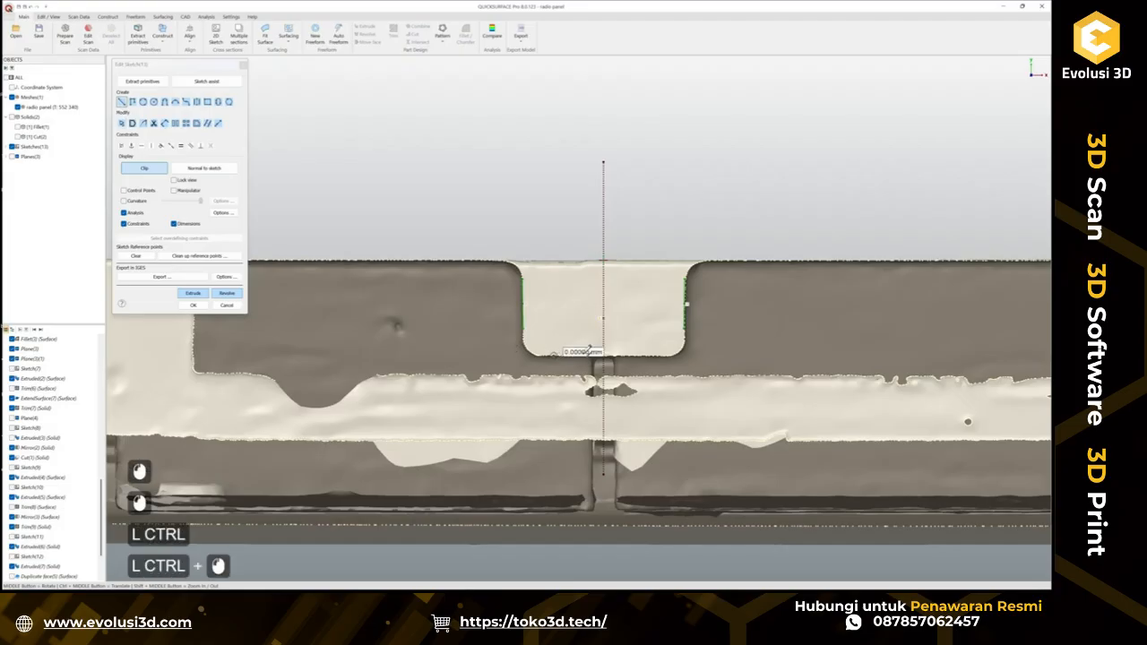
pyautogui.click(739, 356)
pyautogui.press('Escape')
pyautogui.press('Escape')
pyautogui.moveTo(691, 321)
pyautogui.keyDown('ctrl'); pyautogui.mouseDown()
pyautogui.moveTo(782, 372)
pyautogui.moveTo(784, 360)
pyautogui.mouseUp(); pyautogui.keyUp('ctrl')
pyautogui.hotkey('ctrl', 'z')
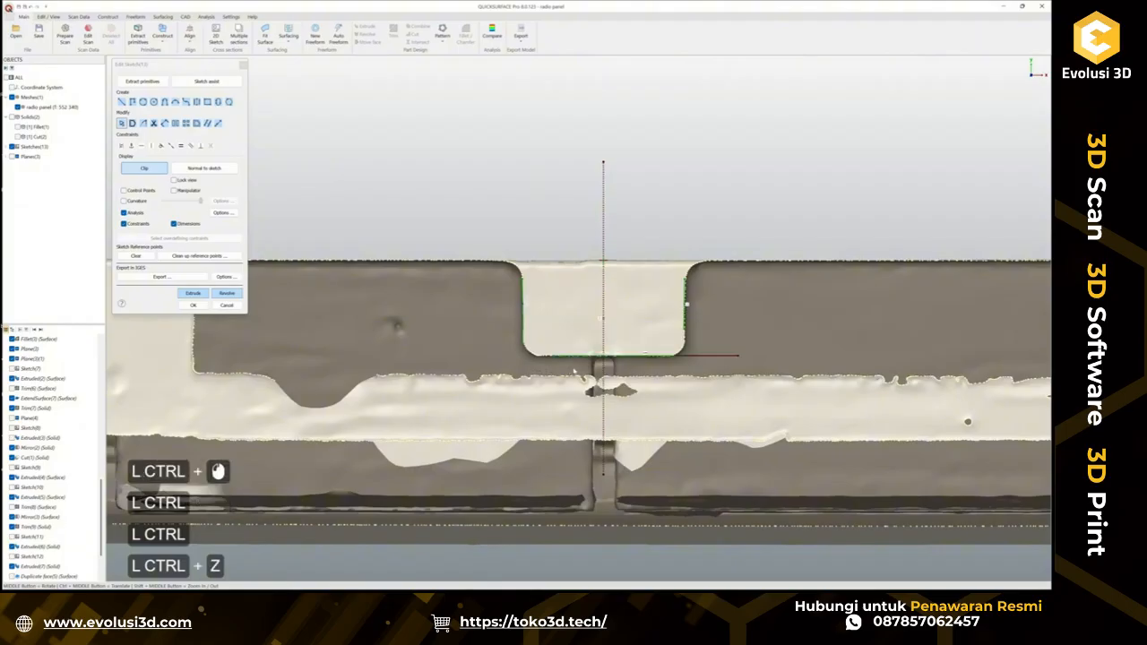
pyautogui.click(836, 376)
# Trim the notch lines at the bottom corners, and extend and close the profile above the panel edge.
pyautogui.click(133, 123)
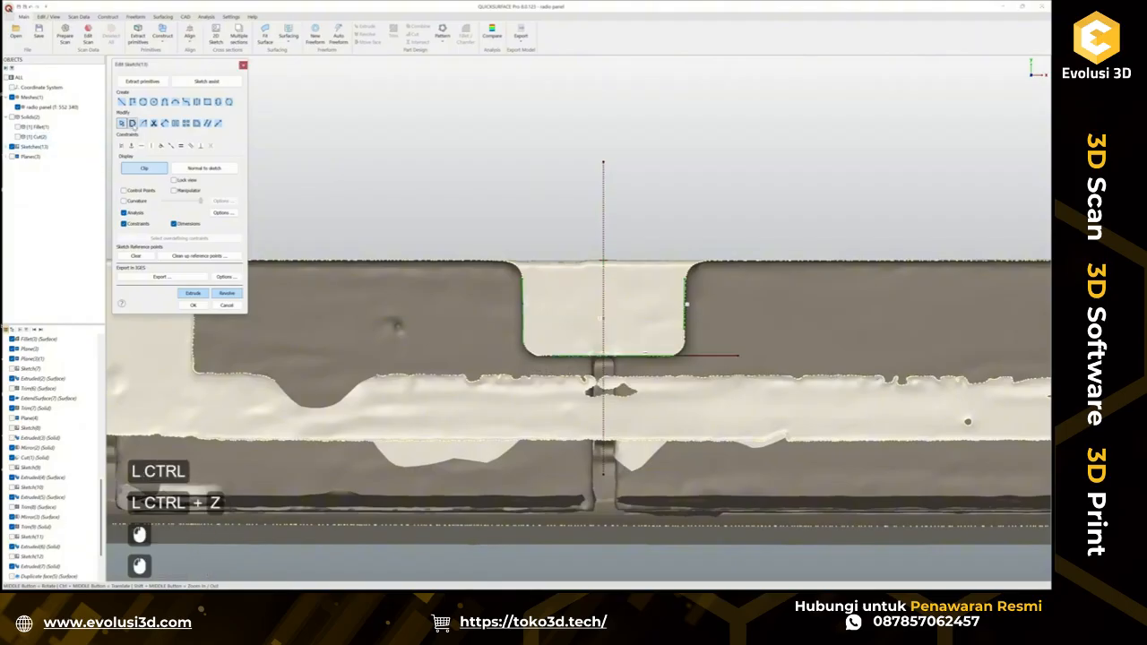
pyautogui.click(719, 242)
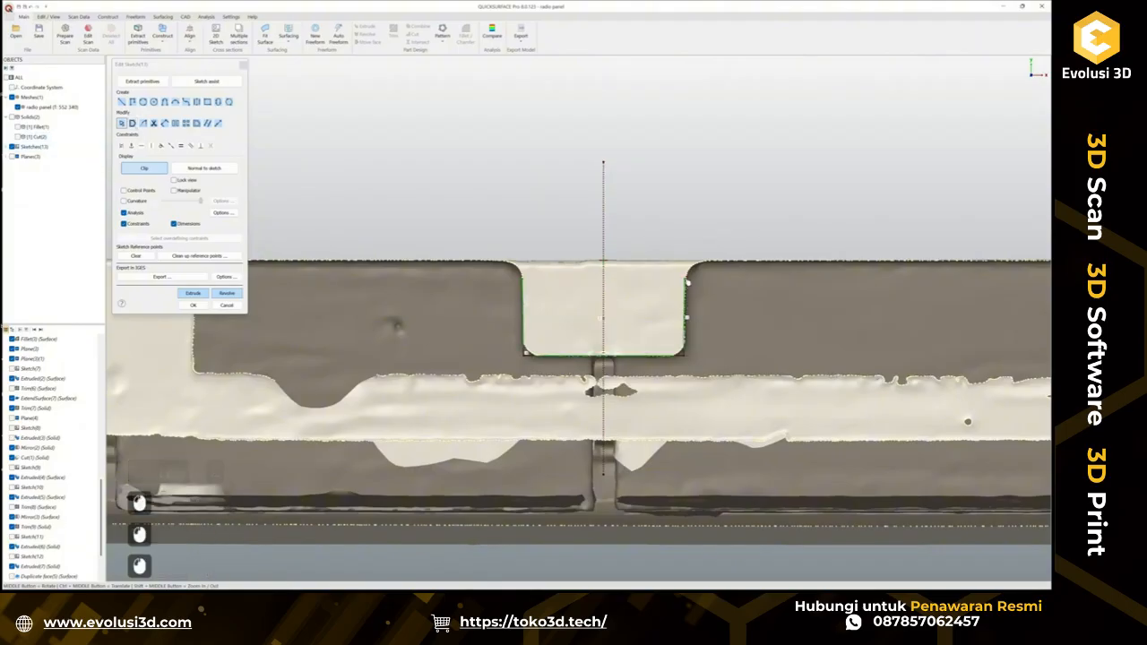
pyautogui.moveTo(686, 277); pyautogui.dragTo(686, 216)
pyautogui.click(522, 216)
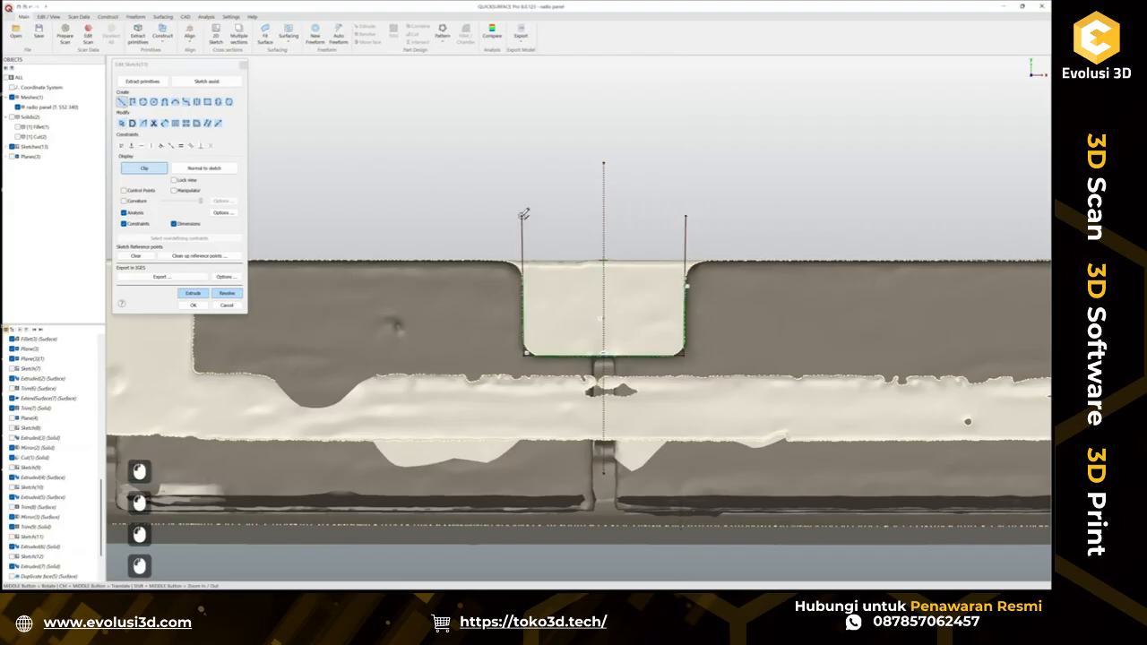
# Extrude the notch profile as a two-sided solid with Depth 2 up to a surface, and cut it from the Cut(2) body.
pyautogui.click(192, 293)
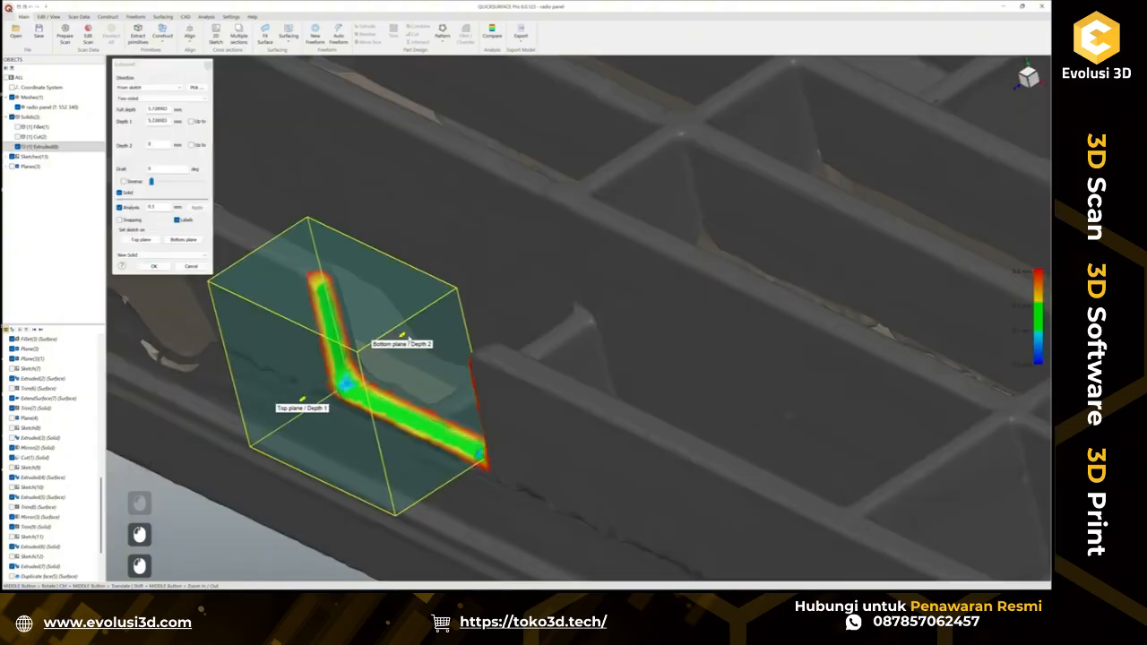
pyautogui.click(18, 137)
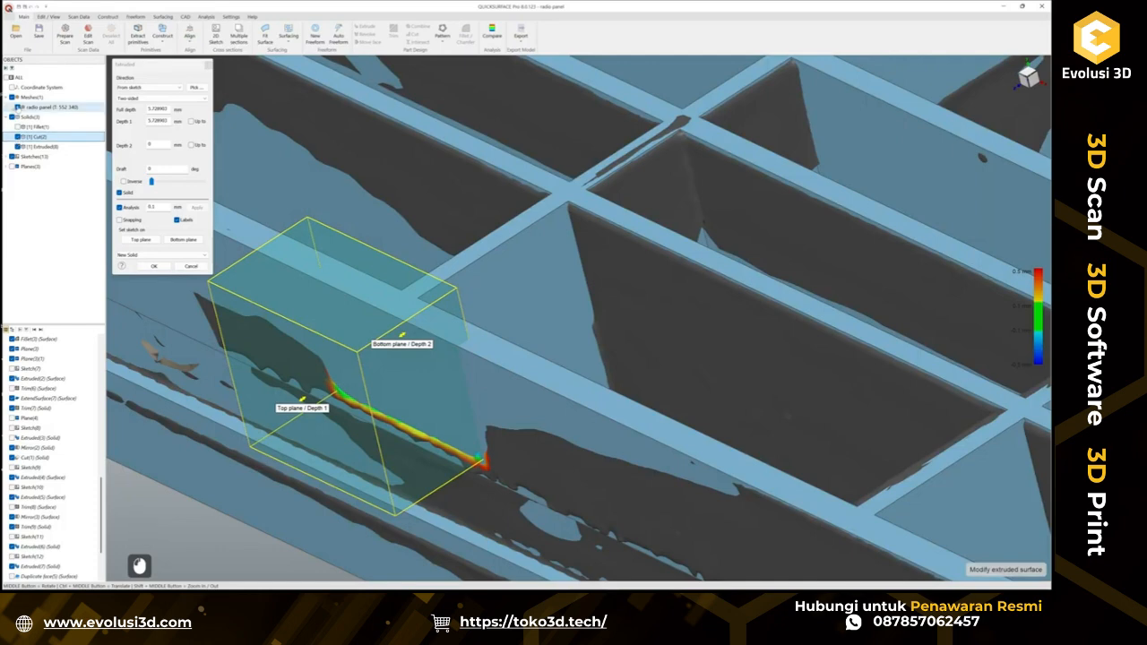
pyautogui.click(18, 107)
pyautogui.keyDown('ctrl'); pyautogui.moveTo(406, 338); pyautogui.dragTo(624, 278); pyautogui.keyUp('ctrl')
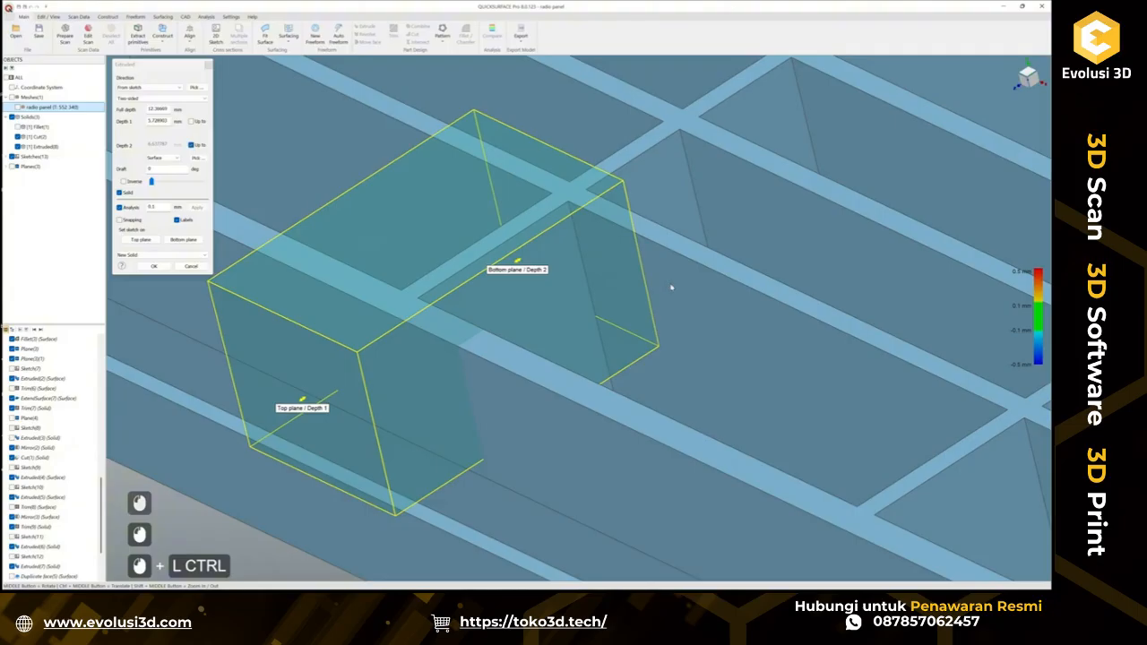
pyautogui.click(142, 257)
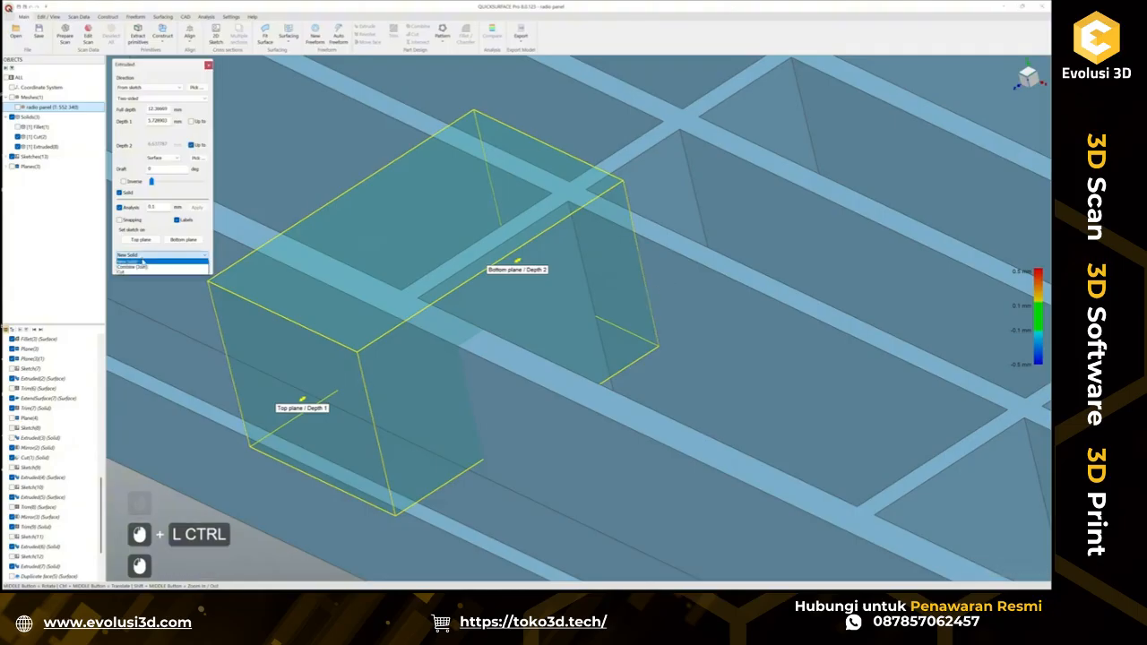
pyautogui.click(132, 271)
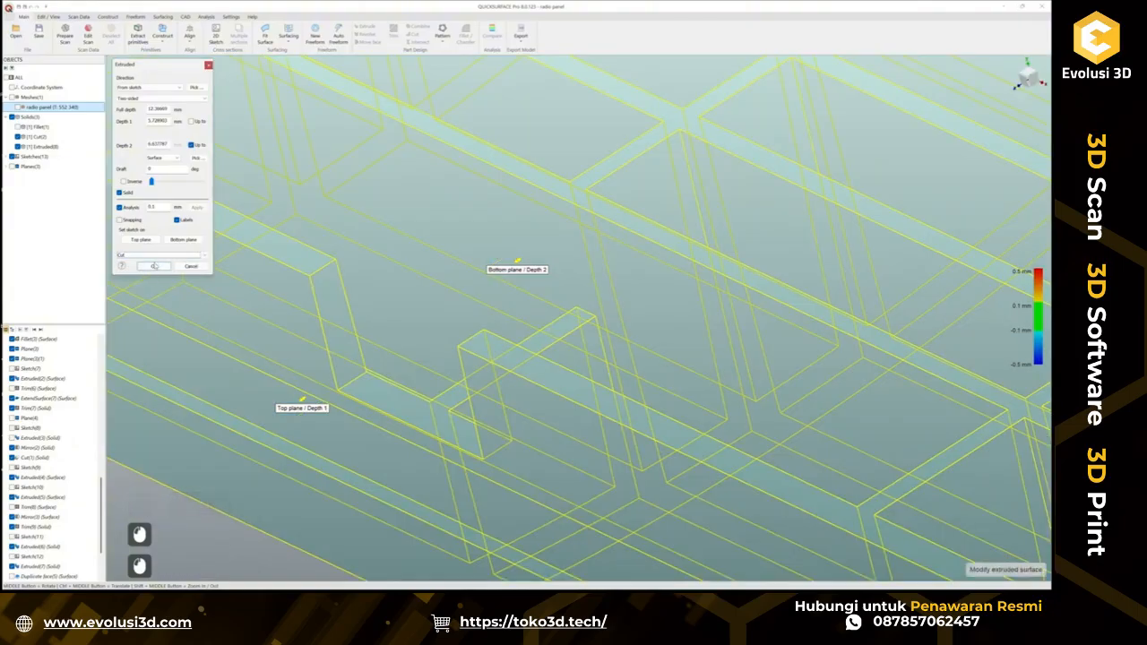
pyautogui.click(155, 266)
# Show the radio panel mesh and fillet the notch's two bottom corner edges with a 1 mm circular radius.
pyautogui.scroll(-2, 440, 302)
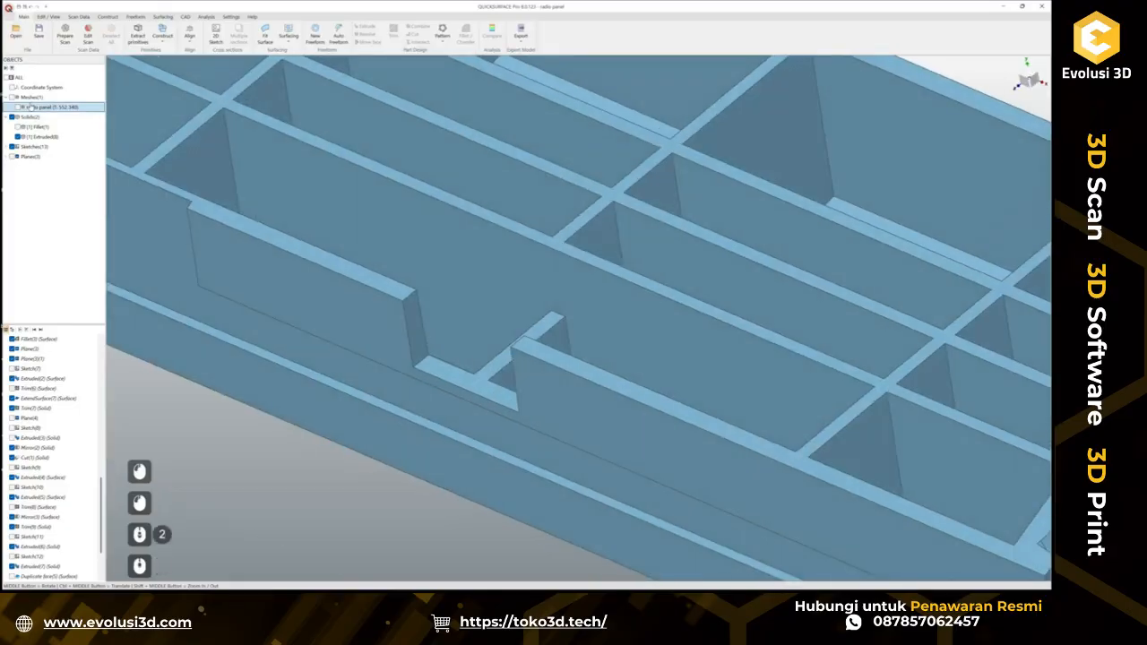
pyautogui.click(18, 107)
pyautogui.moveTo(461, 310); pyautogui.dragTo(712, 376, button='middle')
pyautogui.click(359, 394)
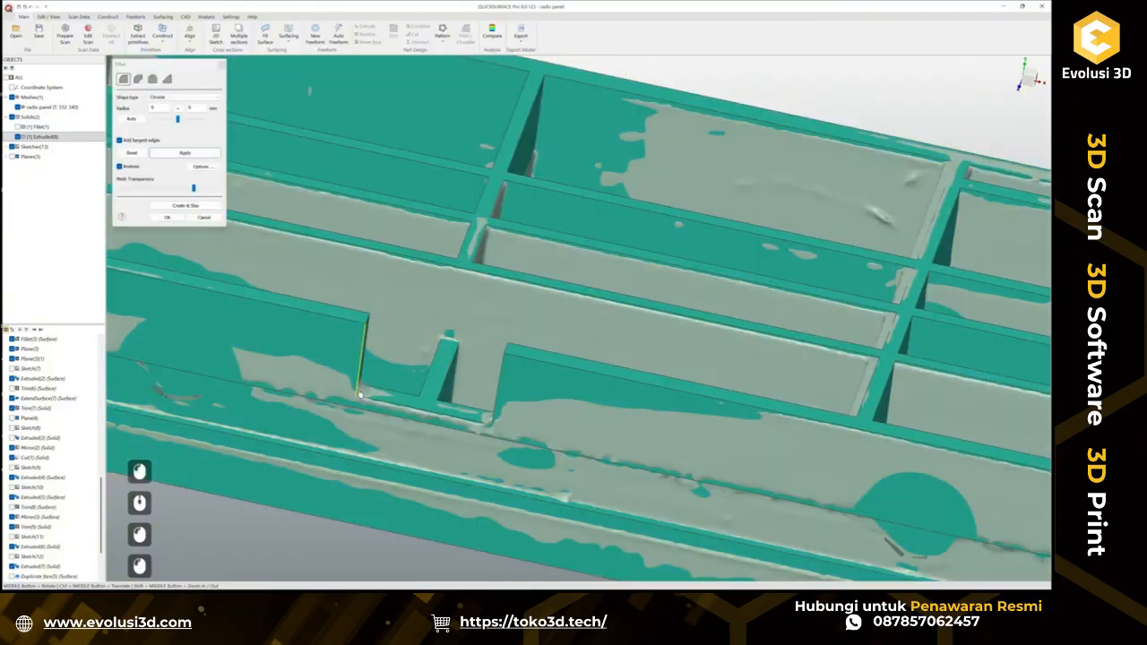
pyautogui.moveTo(360, 395); pyautogui.dragTo(538, 452, button='middle')
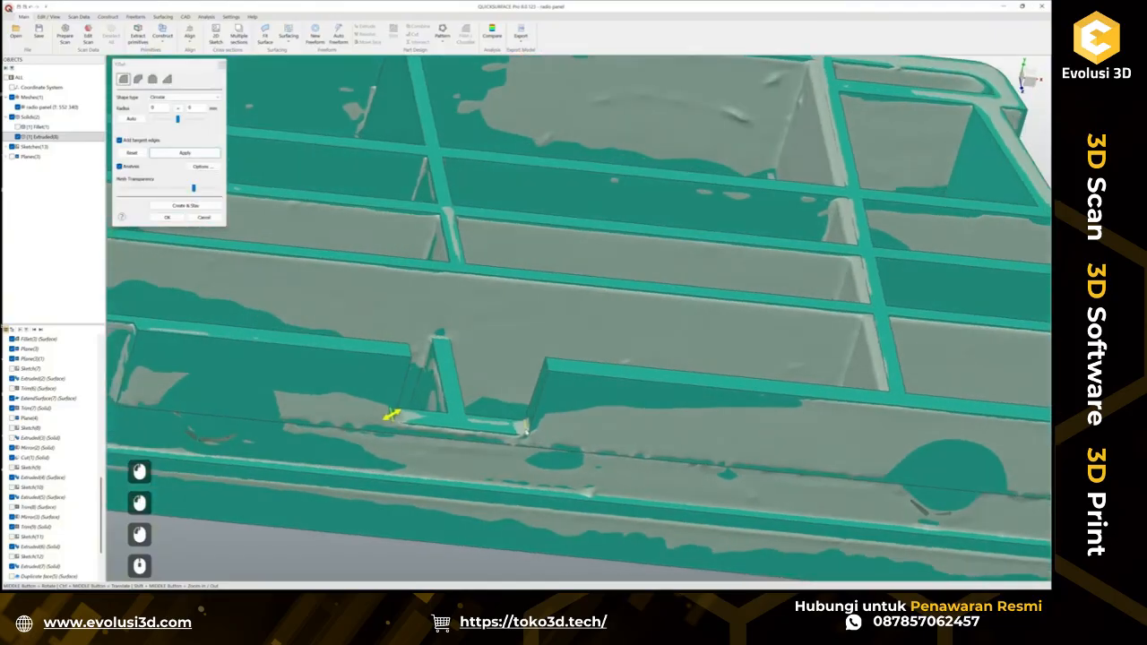
pyautogui.click(523, 429)
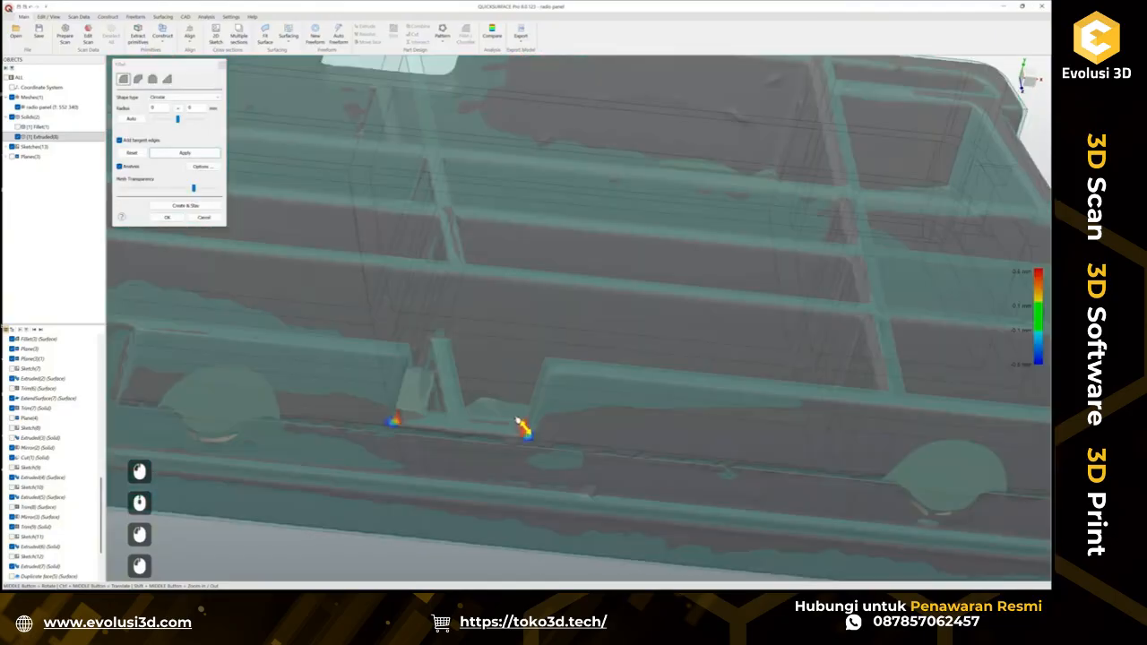
pyautogui.click(515, 417)
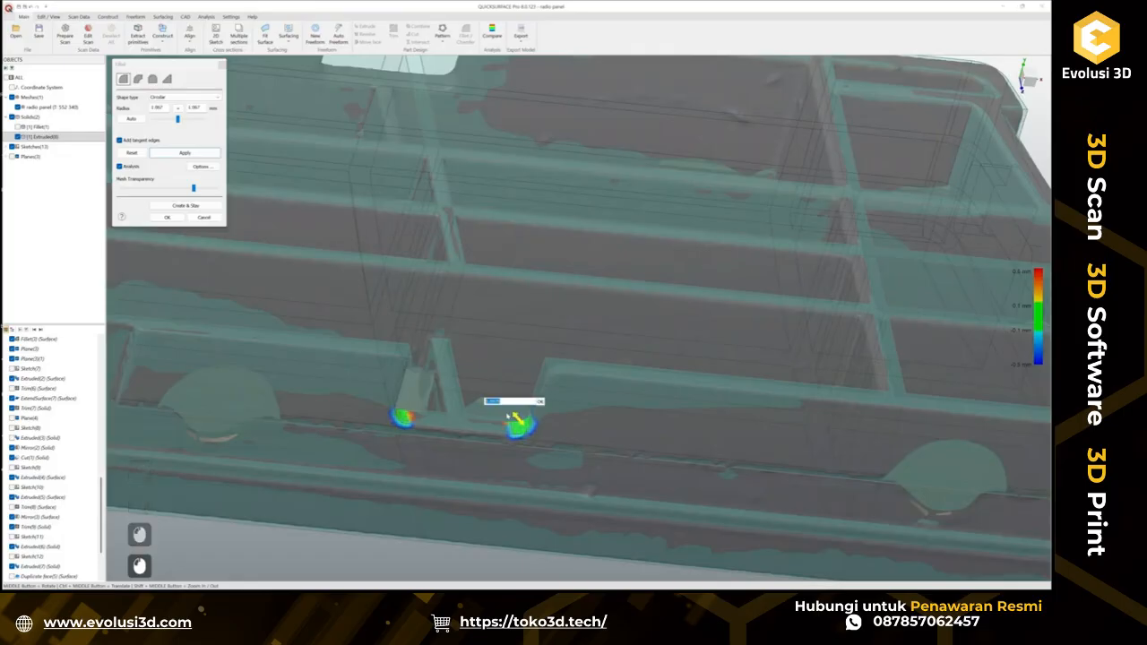
pyautogui.write('1')
pyautogui.press('Return')
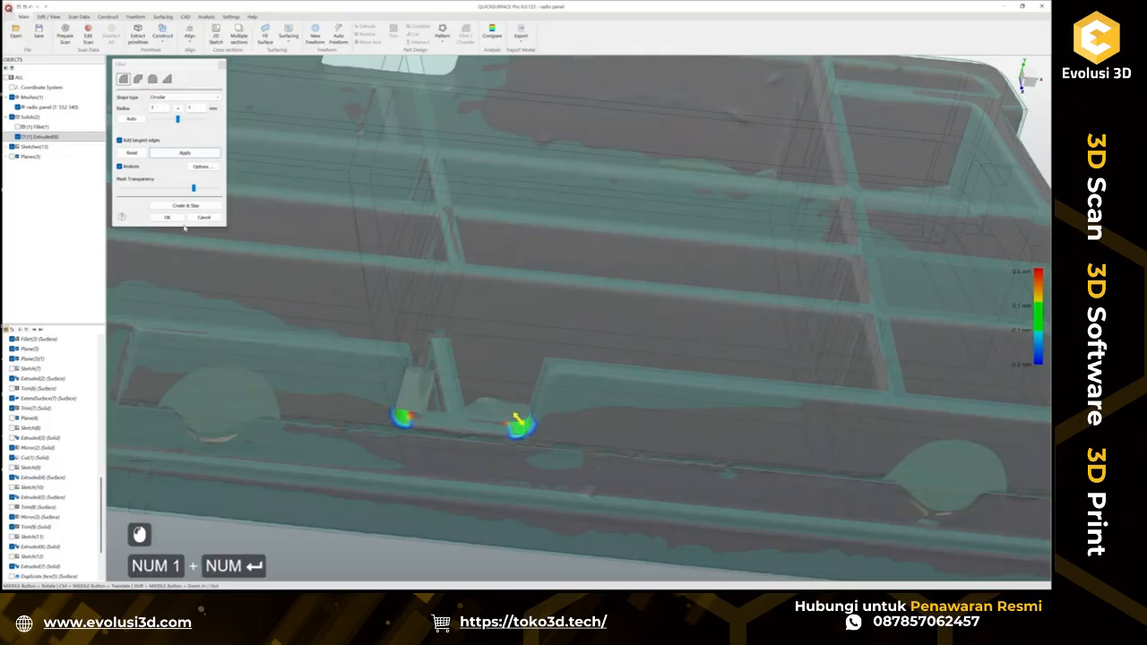
pyautogui.click(167, 218)
pyautogui.moveTo(378, 411); pyautogui.dragTo(269, 512, button='middle')
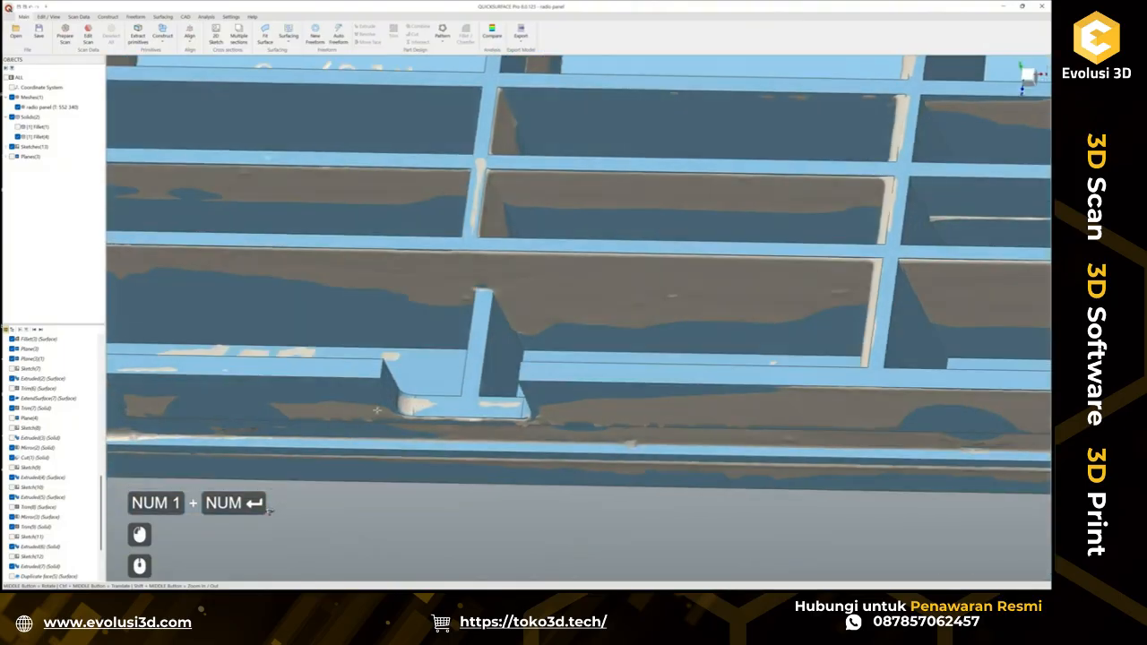
# Compare the Fillet(4) solid with the radio panel scan around the end wall's openings and the wall section between them.
pyautogui.scroll(-2, 487, 484)
pyautogui.keyDown('ctrl'); pyautogui.moveTo(487, 484); pyautogui.dragTo(552, 443, button='middle'); pyautogui.keyUp('ctrl')
pyautogui.moveTo(551, 444); pyautogui.dragTo(618, 430, button='middle')
pyautogui.scroll(2, 632, 406)
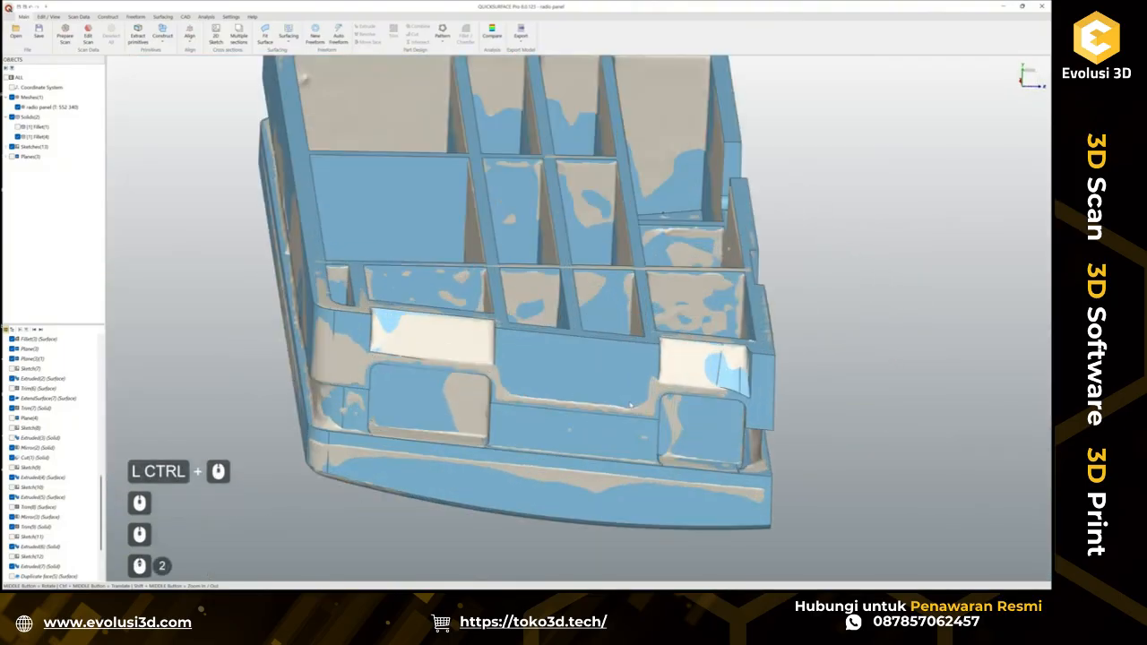
pyautogui.click(17, 106)
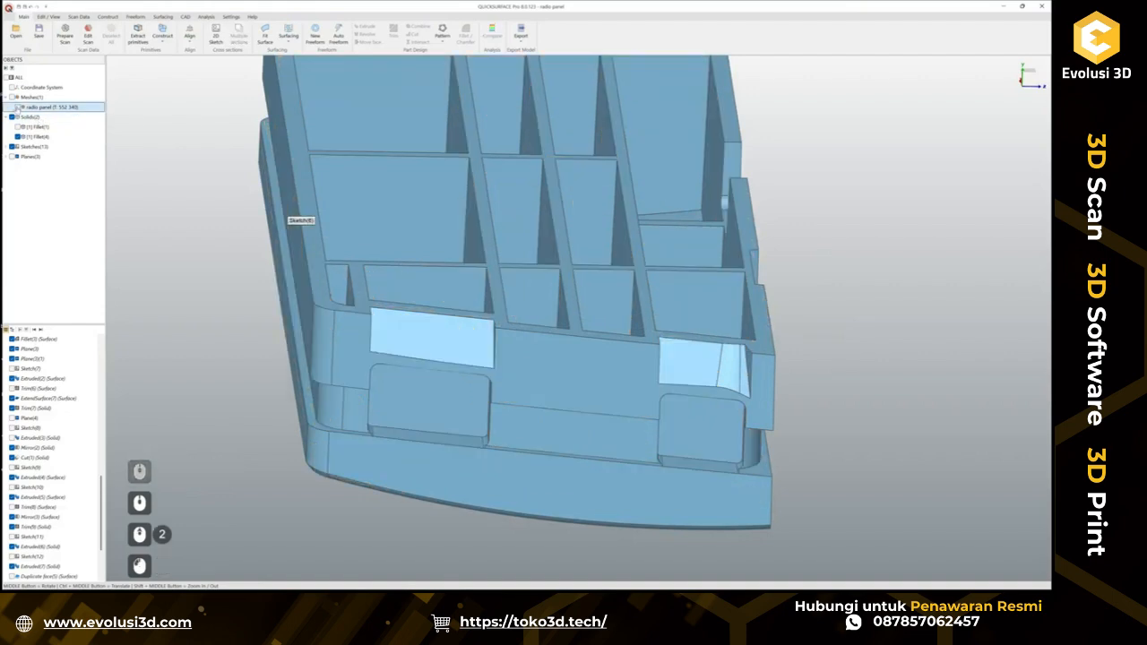
pyautogui.click(17, 106)
pyautogui.click(19, 137)
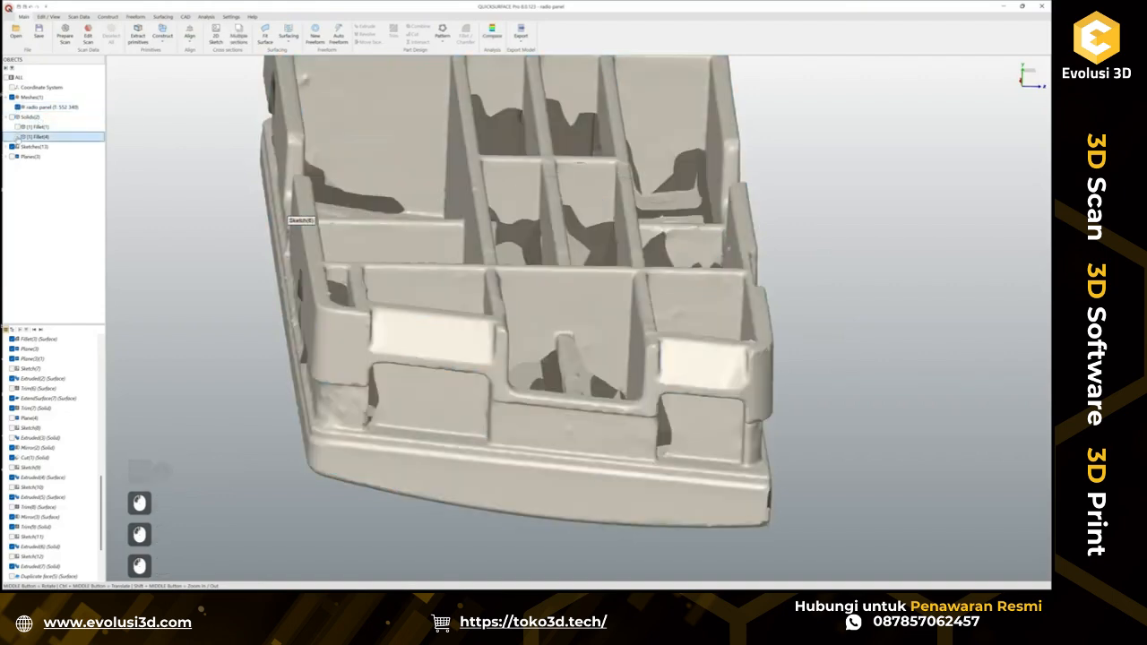
pyautogui.click(18, 136)
pyautogui.click(19, 136)
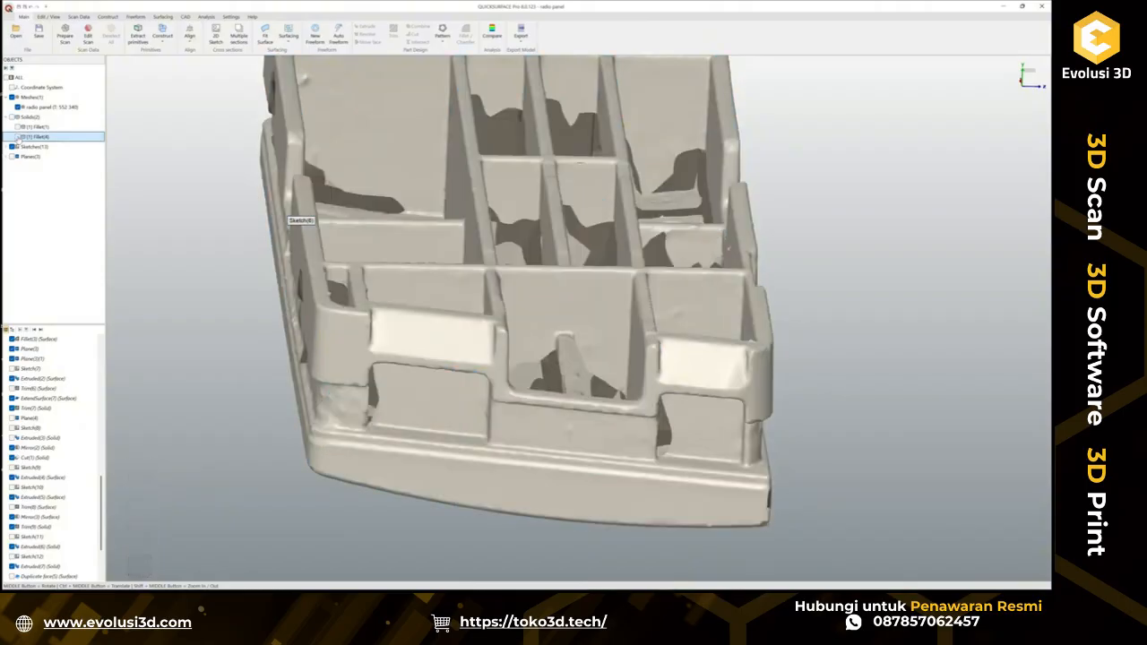
pyautogui.click(19, 137)
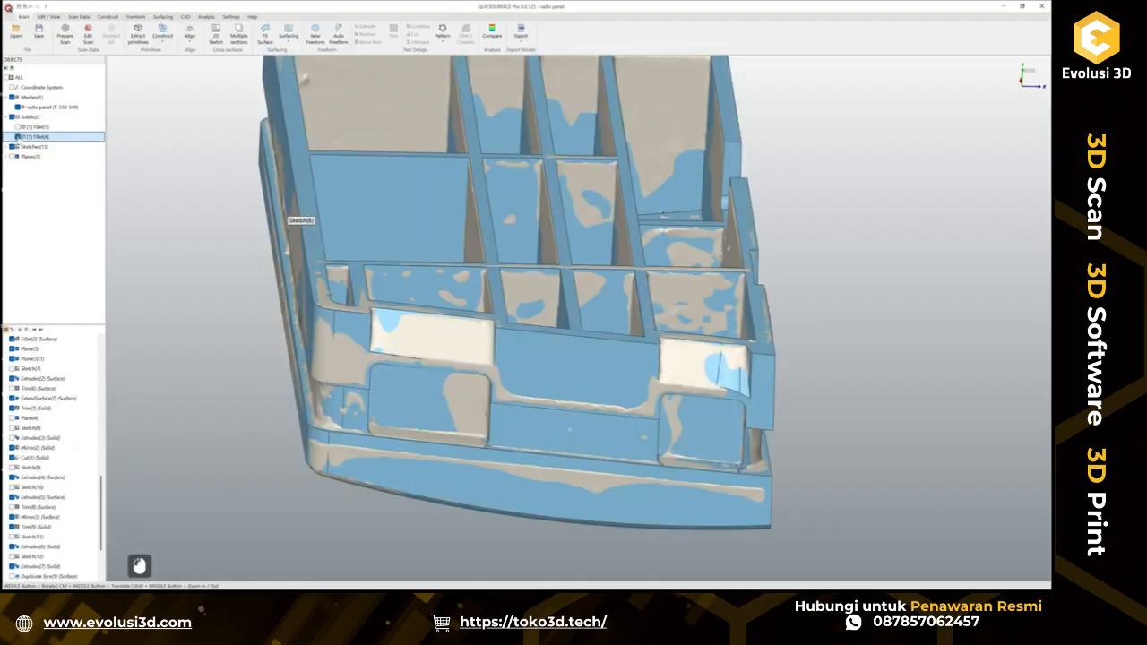
pyautogui.click(19, 136)
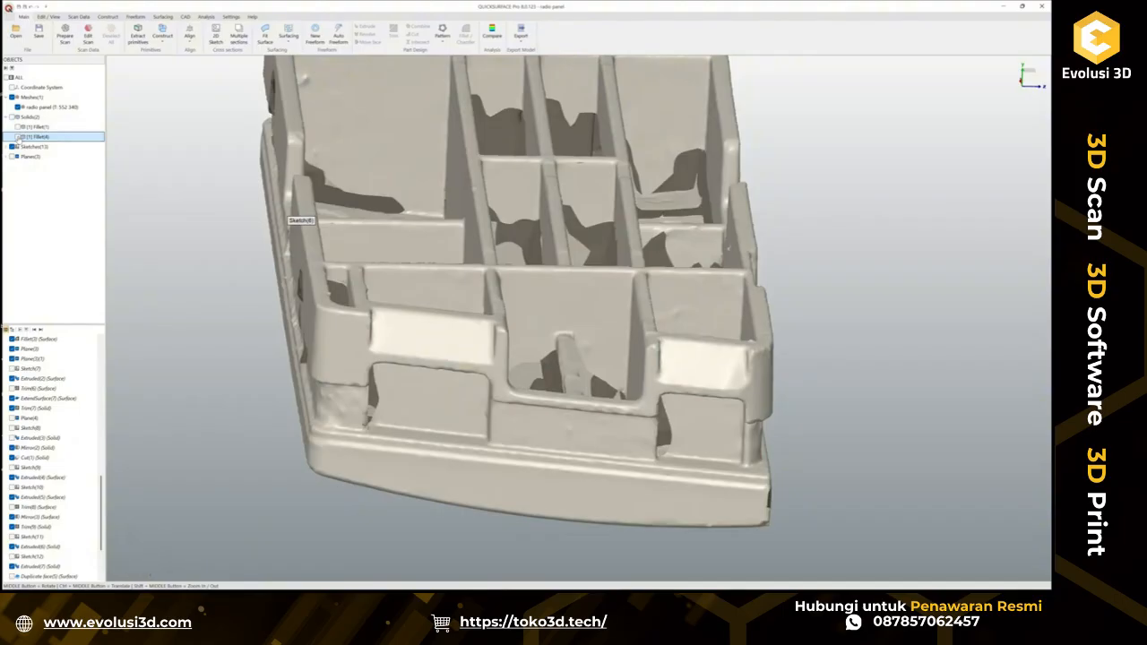
pyautogui.scroll(4, 499, 454)
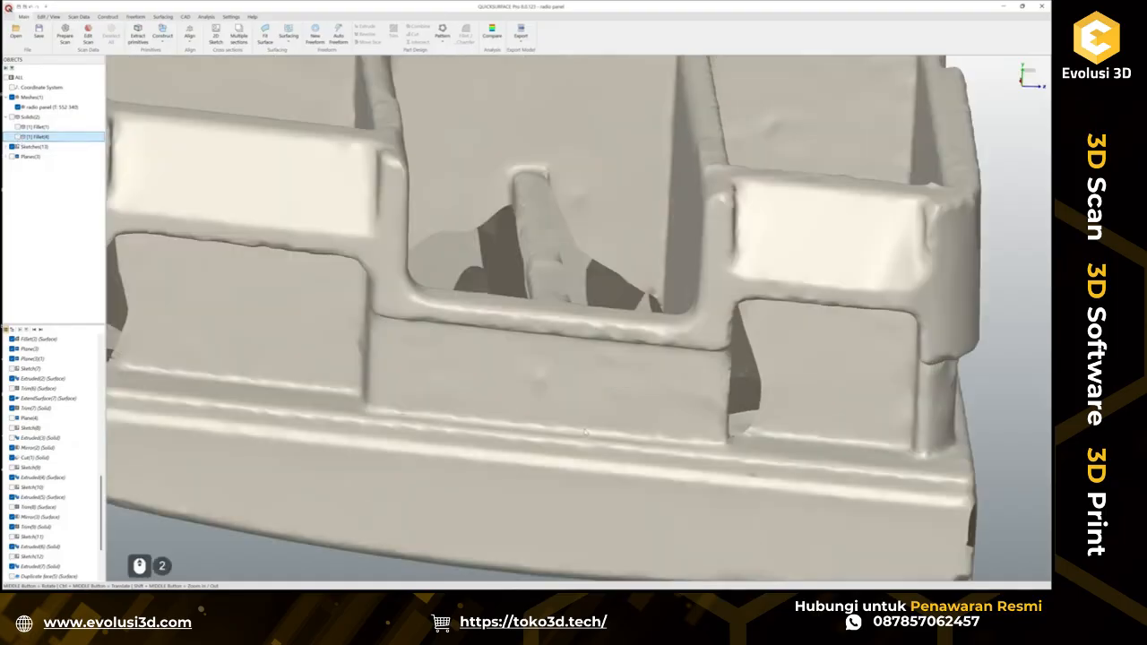
pyautogui.scroll(-5, 500, 453)
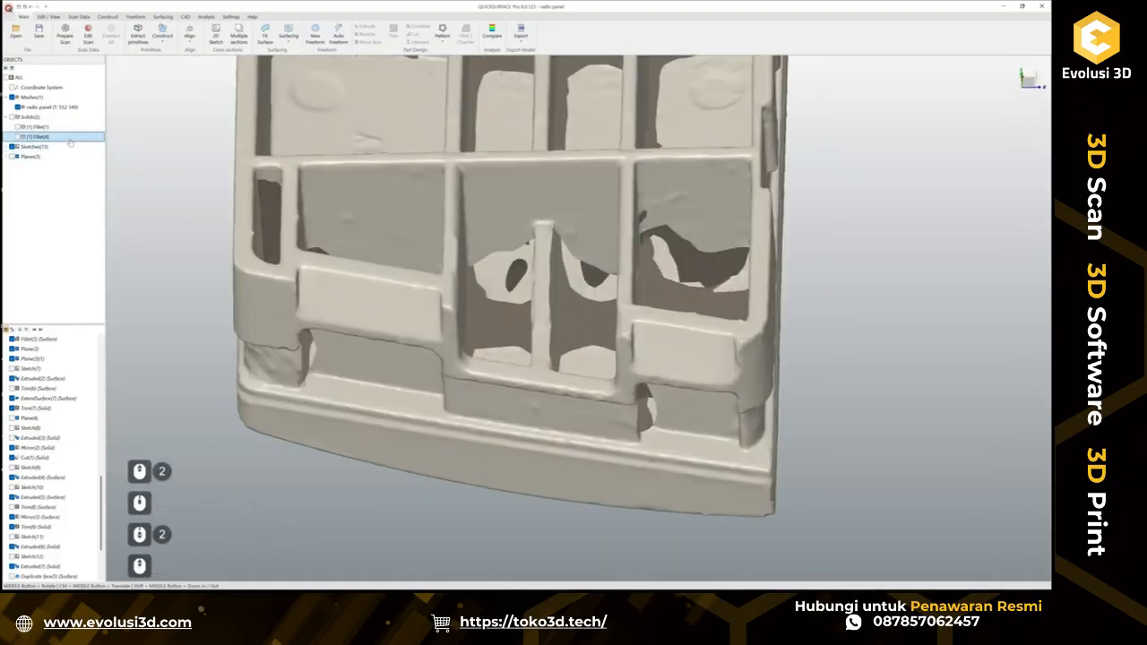
pyautogui.click(12, 117)
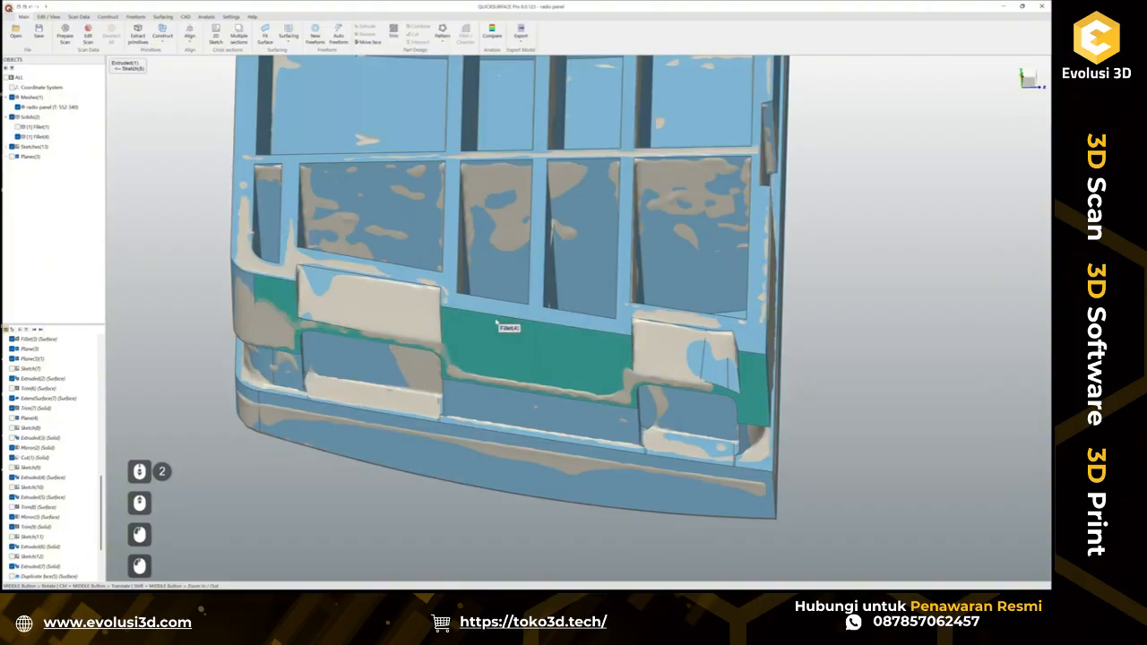
pyautogui.click(576, 189)
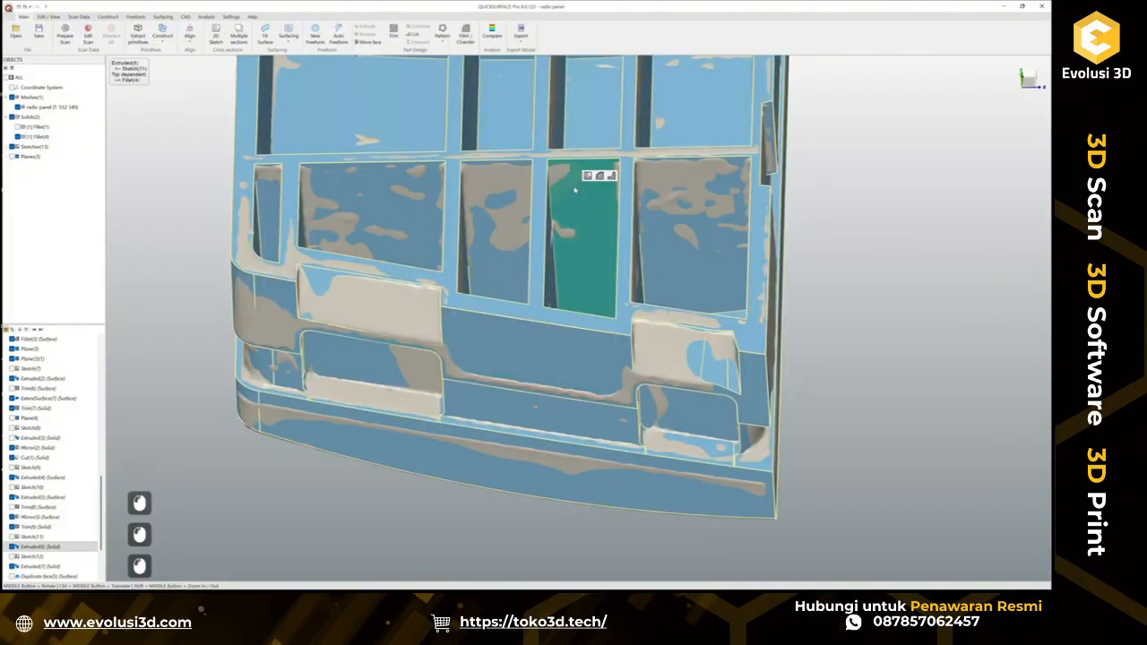
pyautogui.click(565, 364)
pyautogui.click(948, 397)
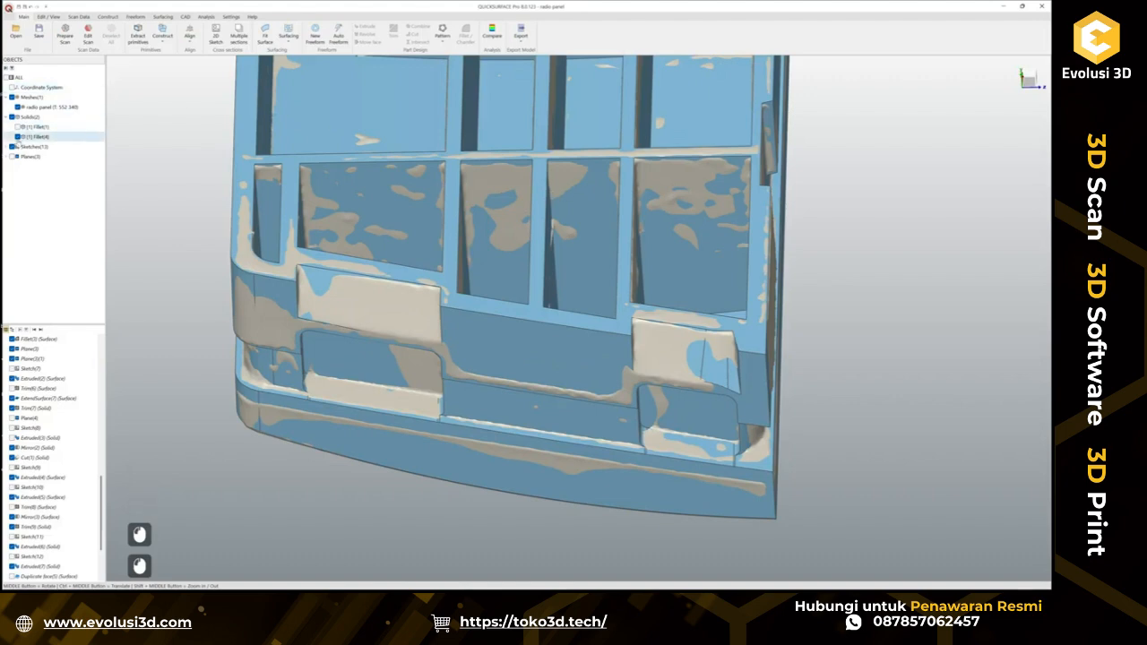
# Hide the Fillet(4) solid and create a sketch on a plane parallel to OXY, offset about 2.9 mm through the middle wall section.
pyautogui.click(17, 138)
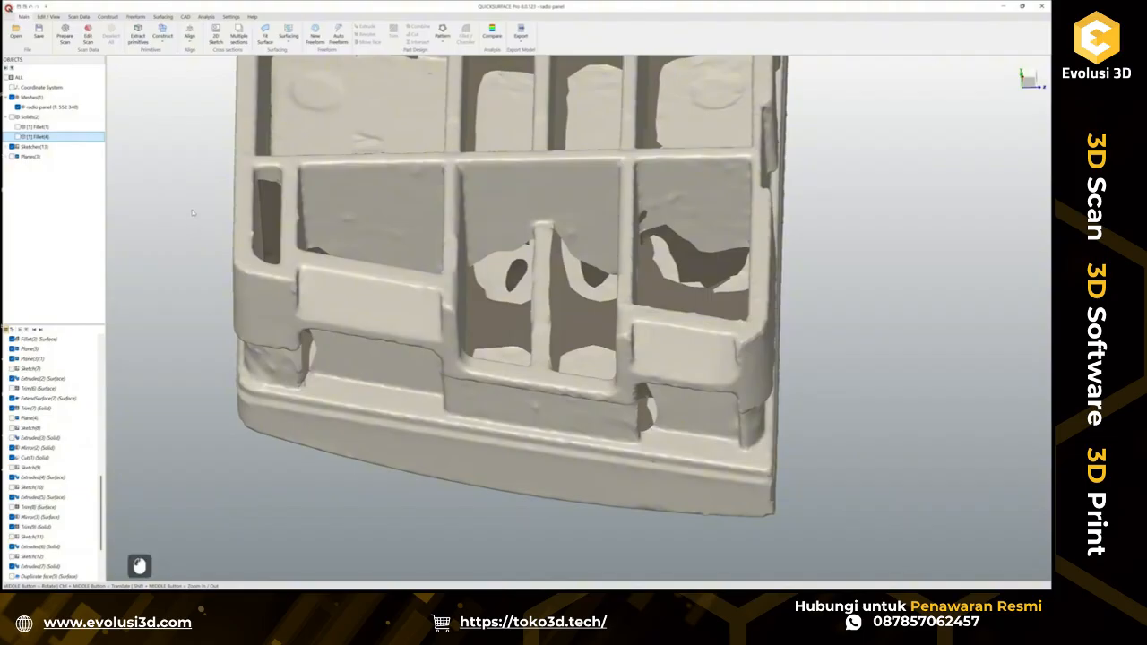
pyautogui.click(215, 36)
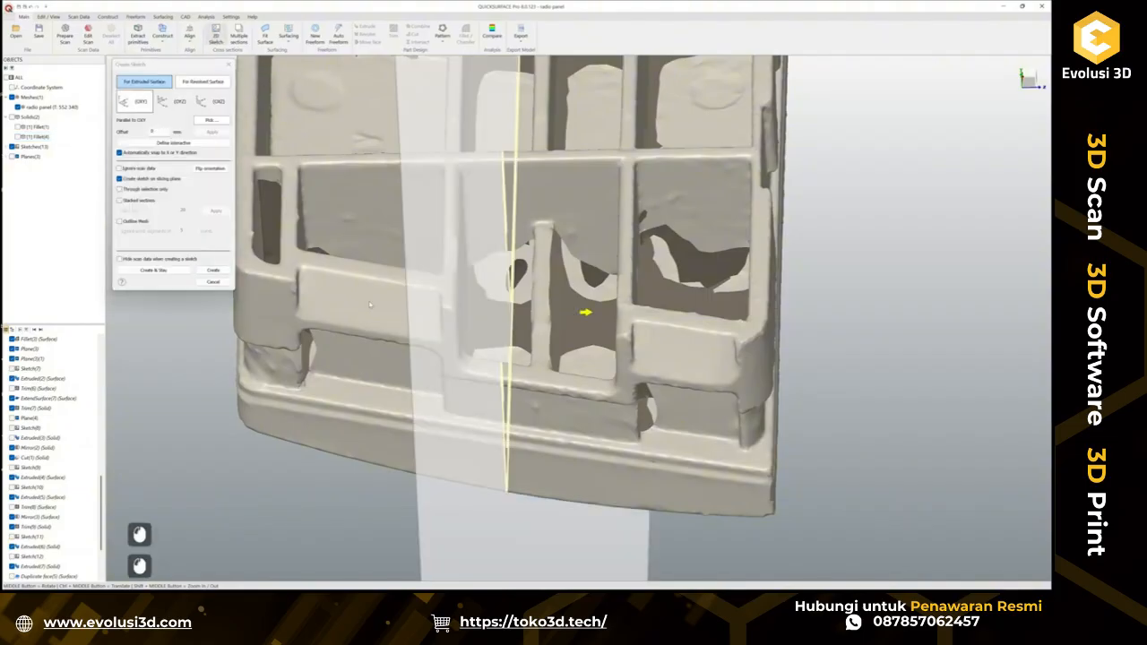
pyautogui.moveTo(521, 389)
pyautogui.mouseDown(button='middle')
pyautogui.moveTo(481, 393)
pyautogui.moveTo(511, 400)
pyautogui.mouseUp(button='middle')
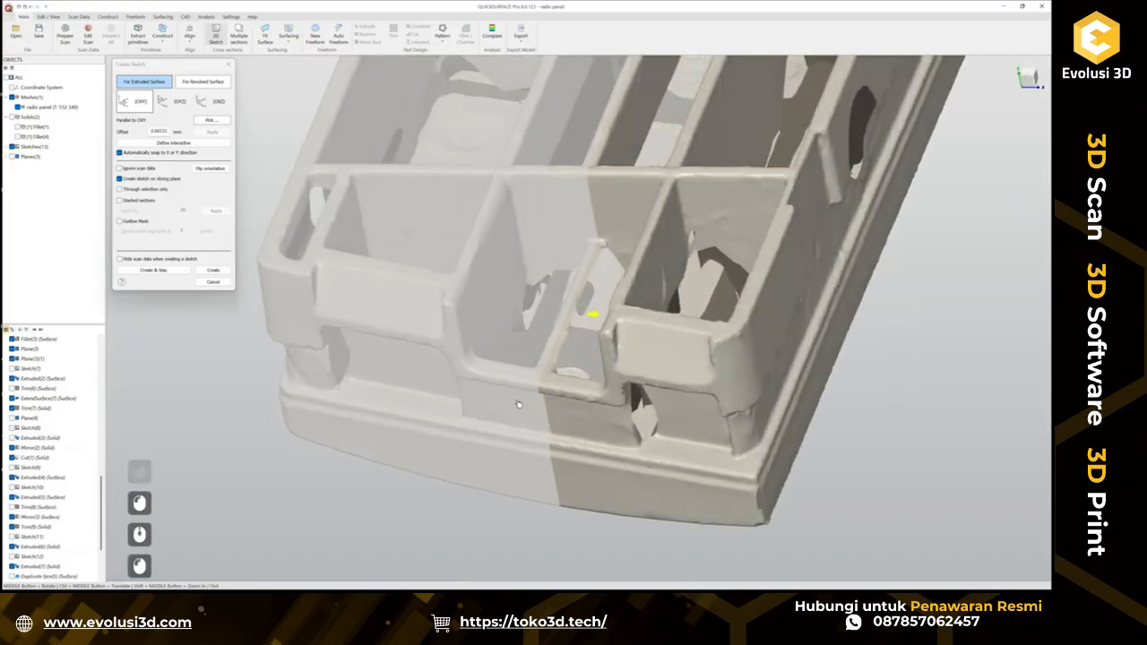
pyautogui.moveTo(519, 405); pyautogui.dragTo(513, 401)
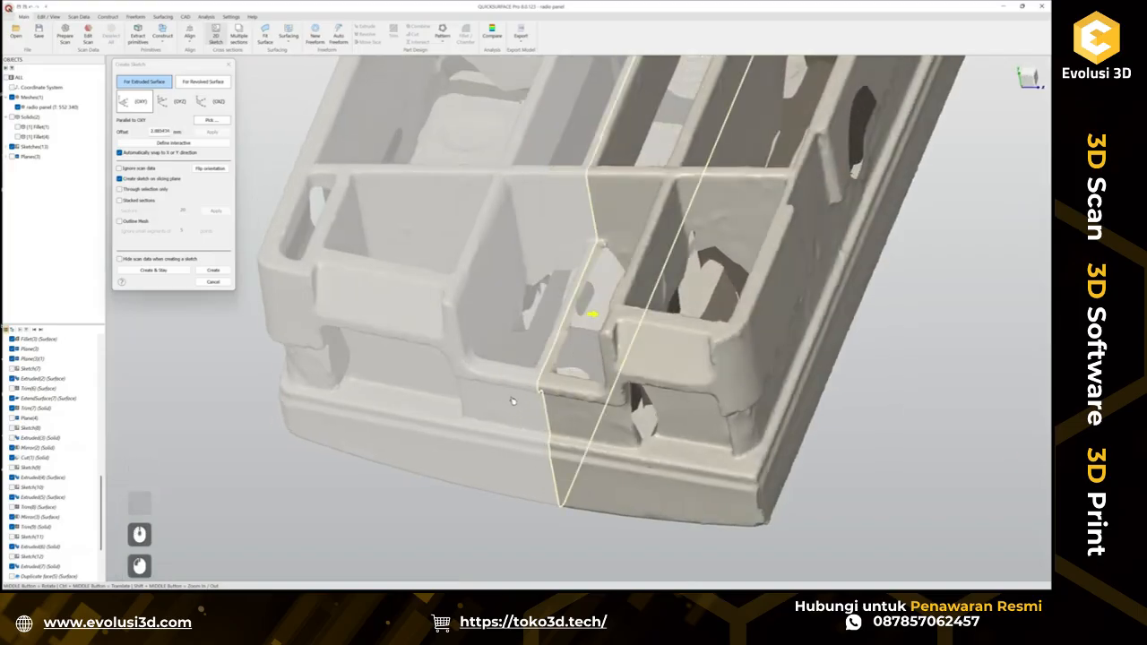
pyautogui.click(207, 270)
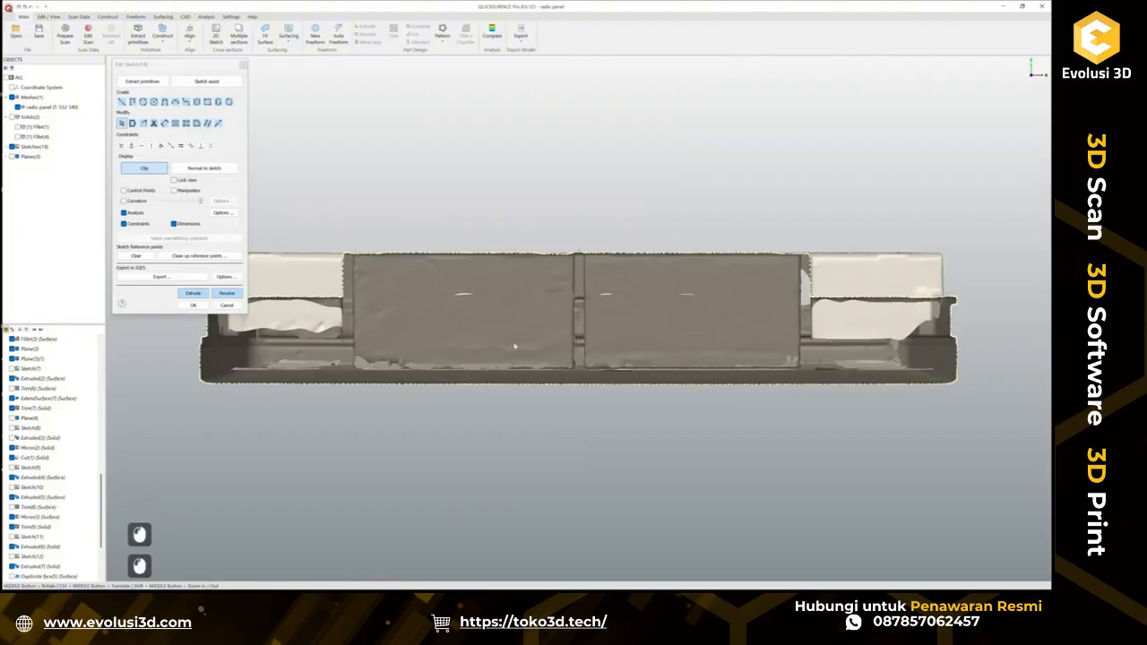
# Draw a horizontal line along the scanned ledge edge, running past the panel's outer side and extended inward to the rib.
pyautogui.scroll(-3, 515, 346)
pyautogui.scroll(4, 787, 332)
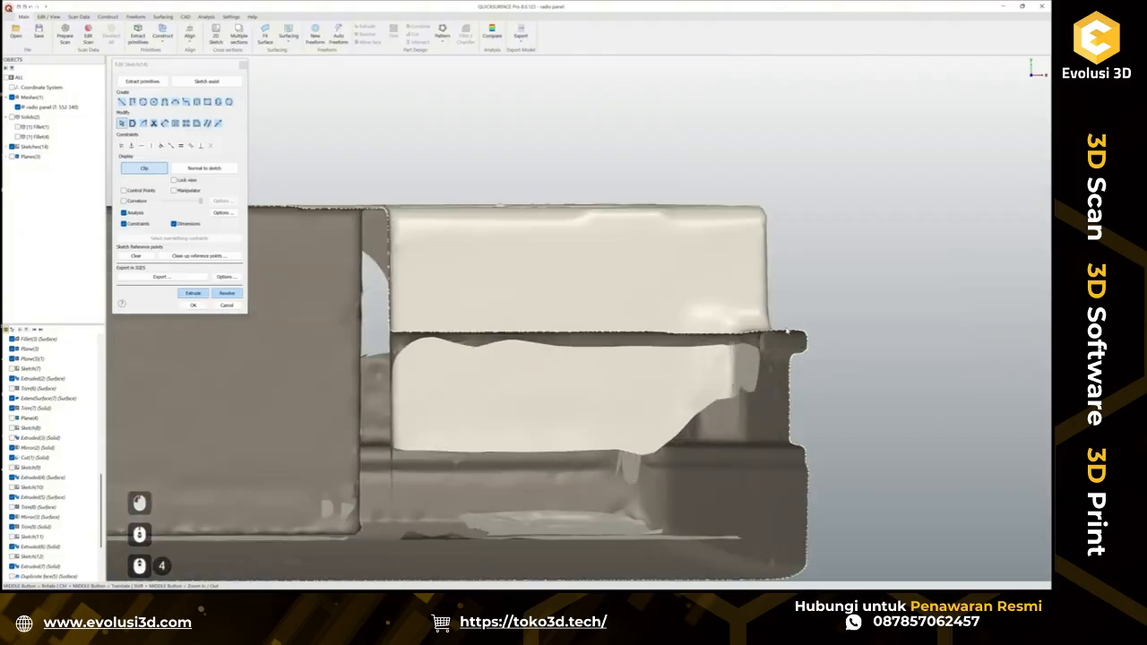
pyautogui.click(122, 101)
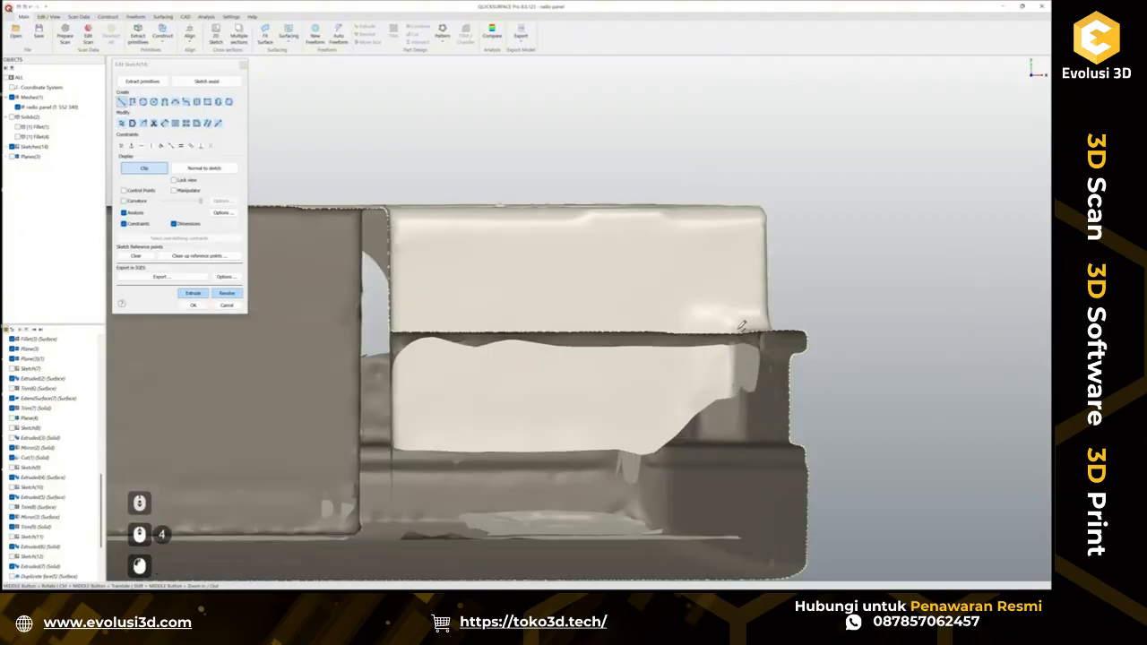
pyautogui.keyDown('ctrl'); pyautogui.click(769, 330); pyautogui.keyUp('ctrl')
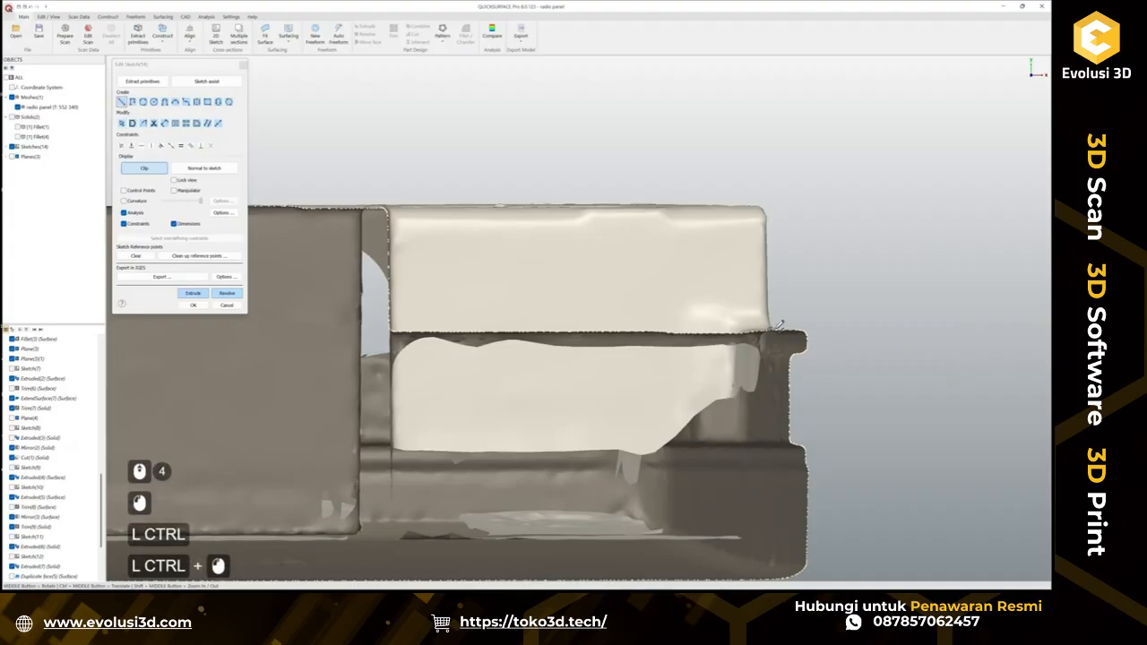
pyautogui.click(948, 329)
pyautogui.press('Escape')
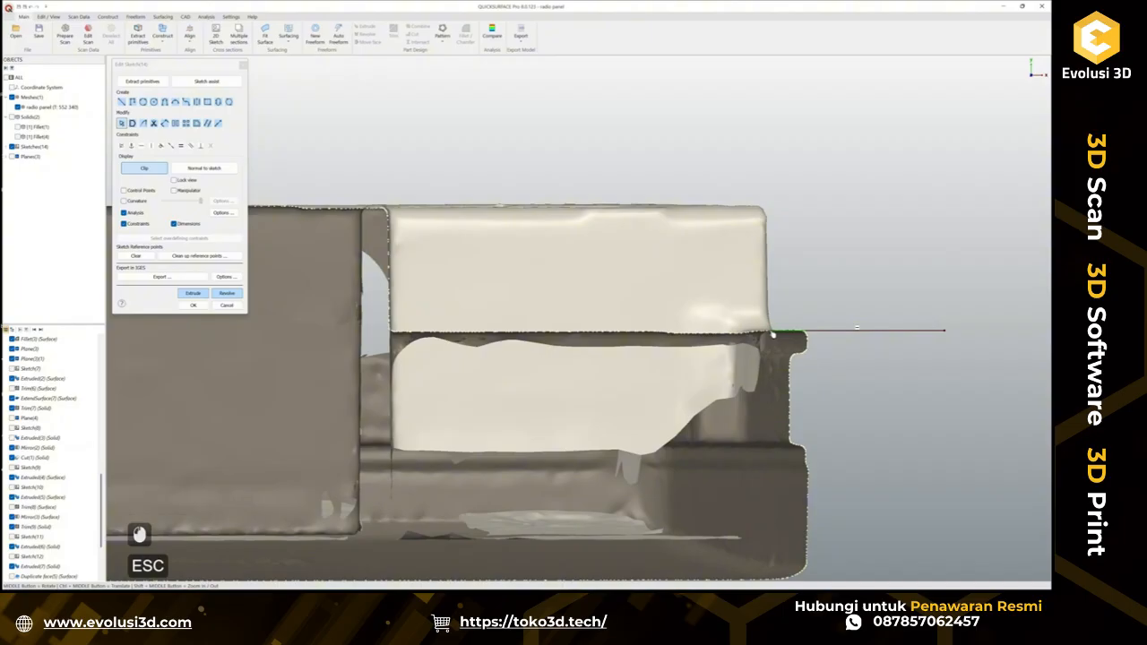
pyautogui.moveTo(773, 333); pyautogui.dragTo(387, 331)
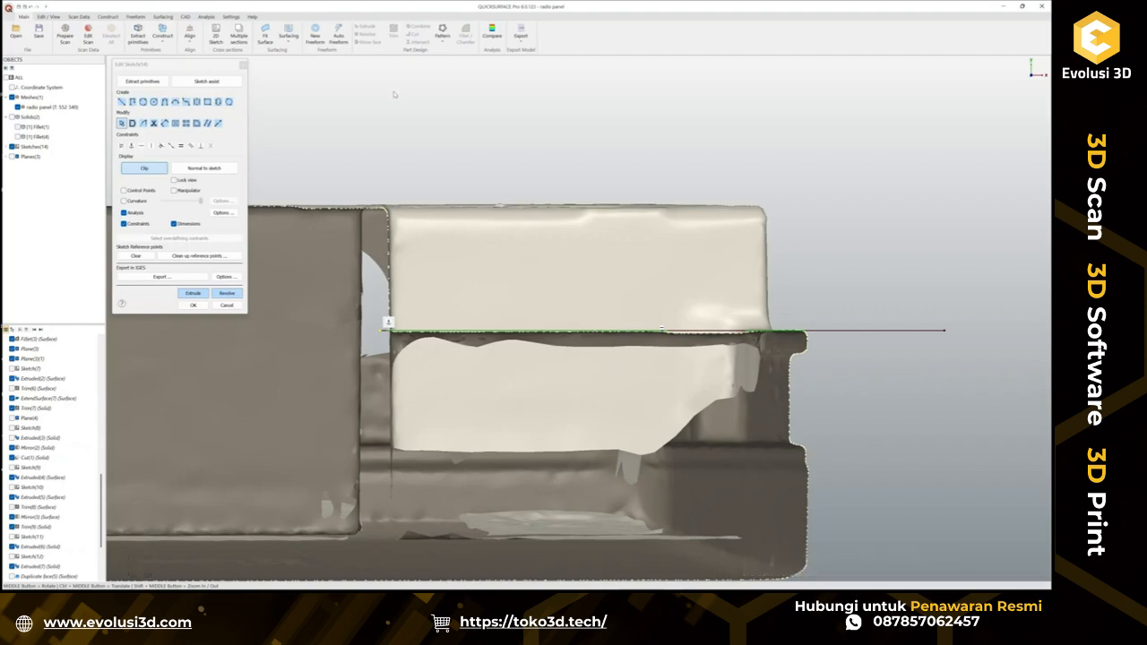
# Show the Fillet(4) solid, project the pocket's side edge into the sketch, extend it above the panel and trim its corner with the horizontal line.
pyautogui.click(36, 137)
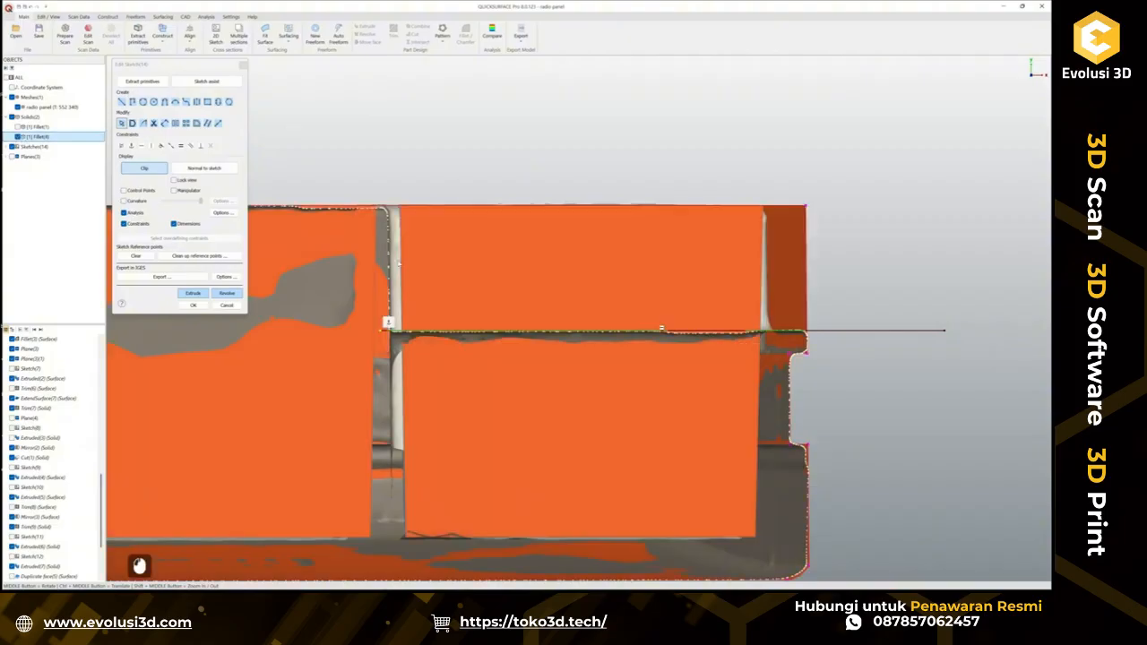
pyautogui.click(207, 124)
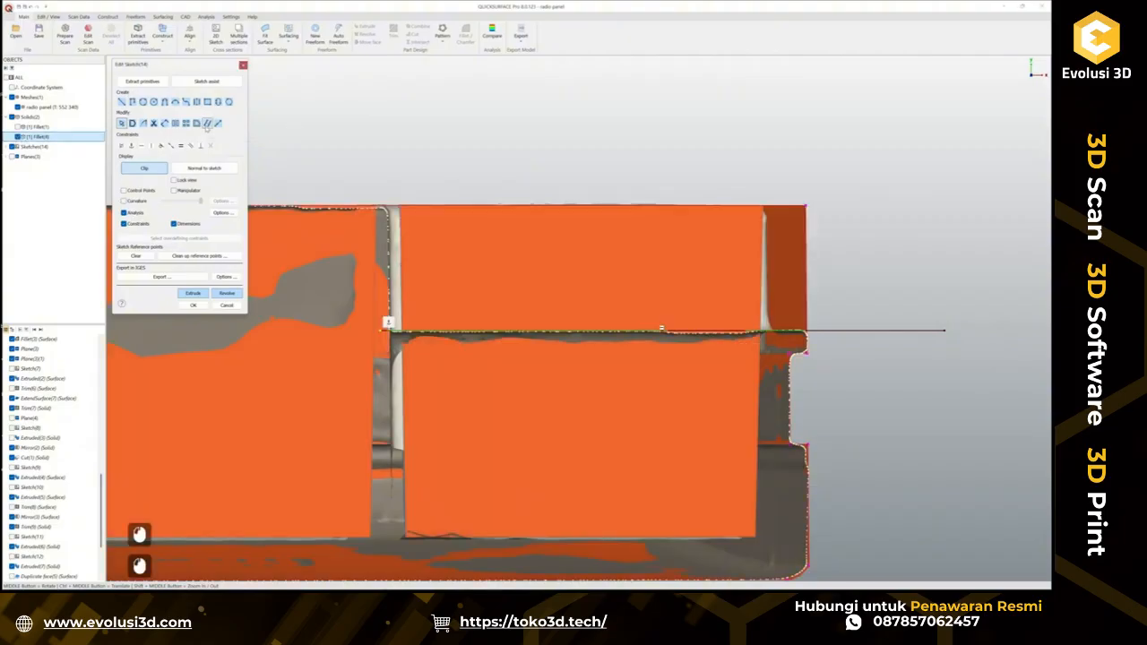
pyautogui.click(404, 276)
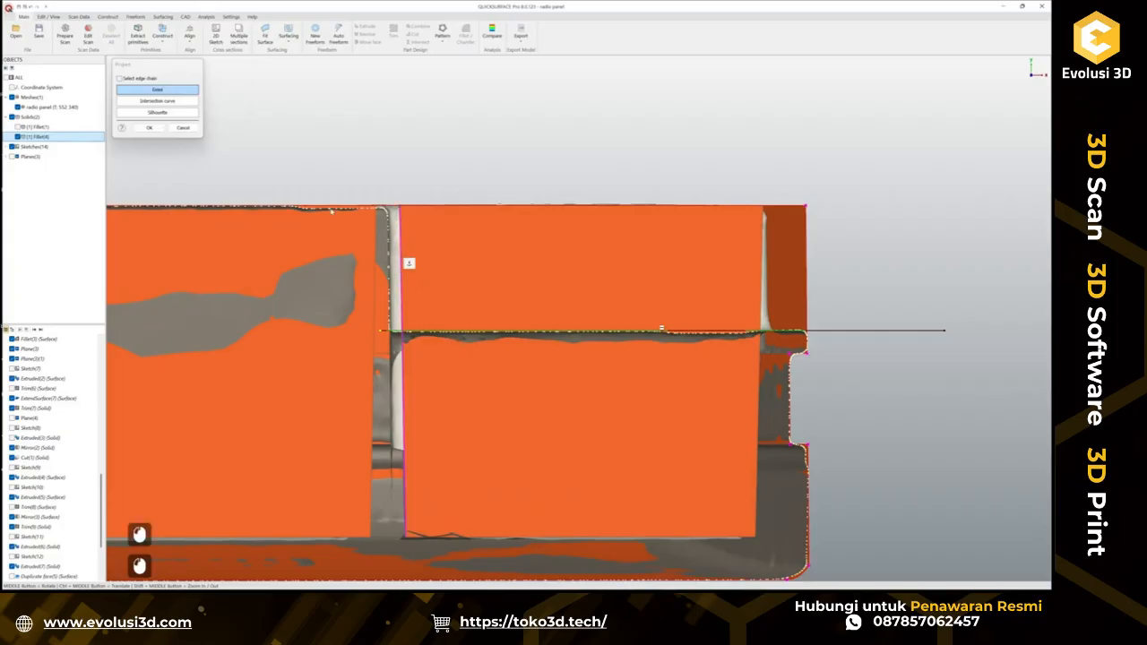
pyautogui.click(150, 127)
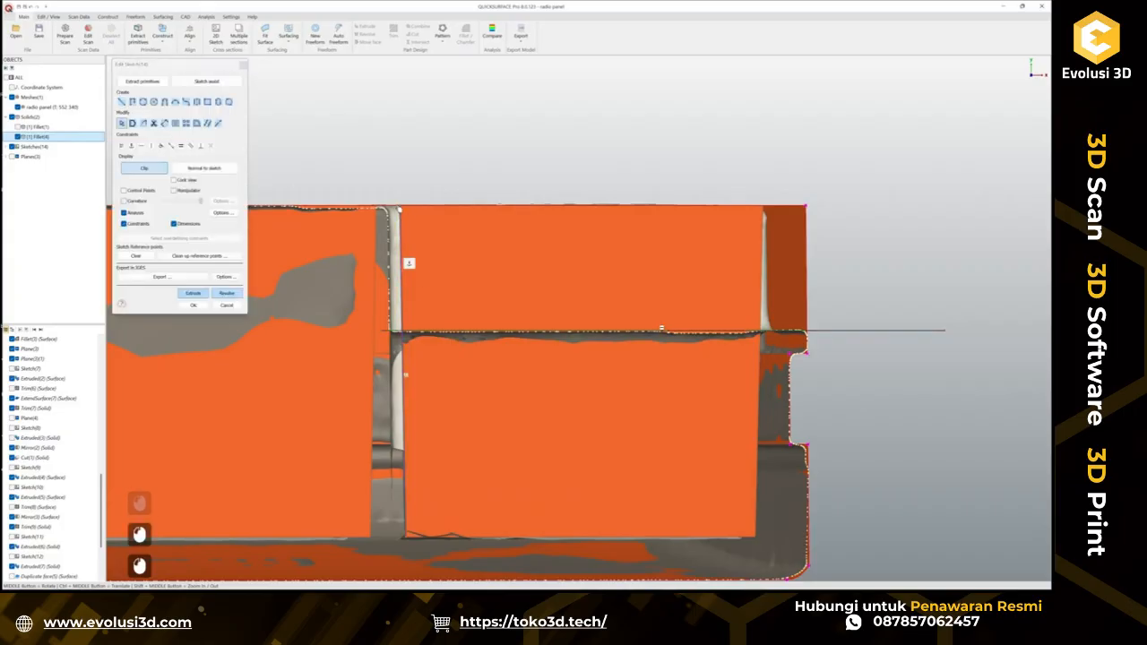
pyautogui.moveTo(403, 210); pyautogui.dragTo(399, 187)
pyautogui.click(500, 183)
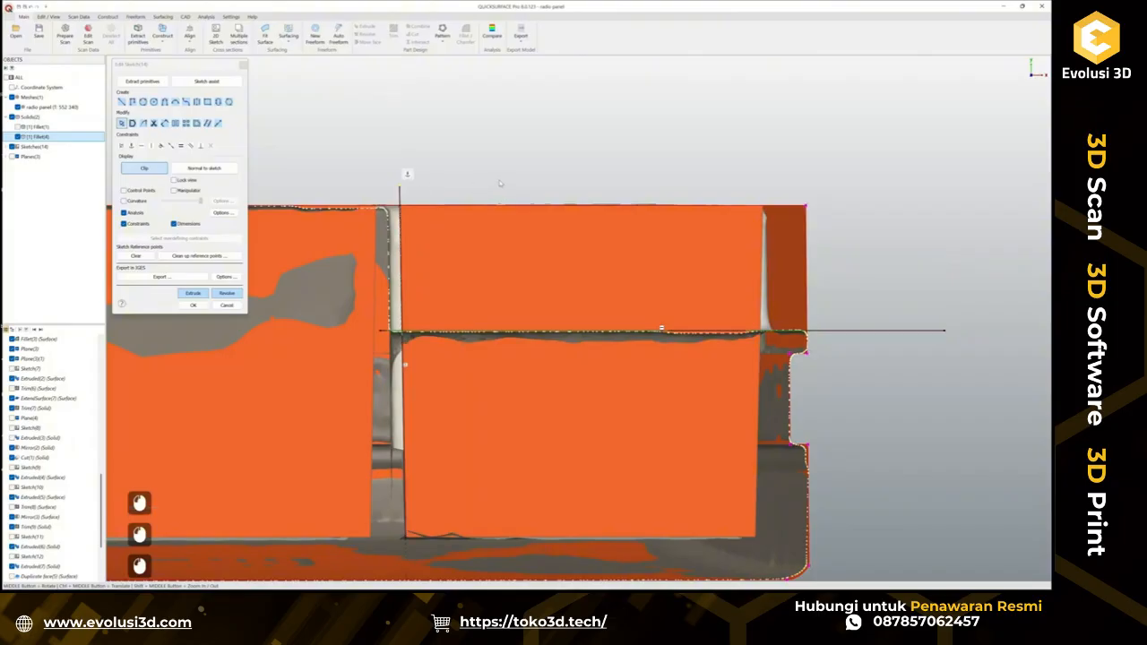
pyautogui.moveTo(454, 483)
pyautogui.keyDown('ctrl'); pyautogui.mouseDown()
pyautogui.moveTo(403, 346)
pyautogui.moveTo(364, 541)
pyautogui.moveTo(455, 546)
pyautogui.mouseUp(); pyautogui.keyUp('ctrl')
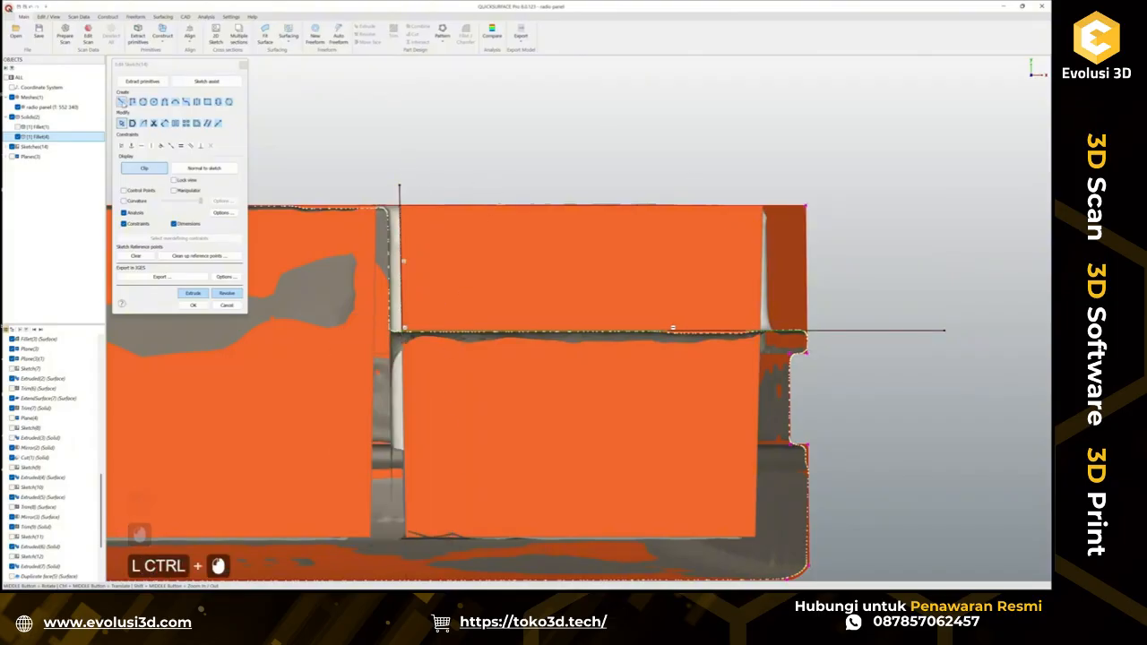
# Close the profile with a polyline from the projected line's upper end, above and past the panel, to the horizontal line's outer end.
pyautogui.click(132, 102)
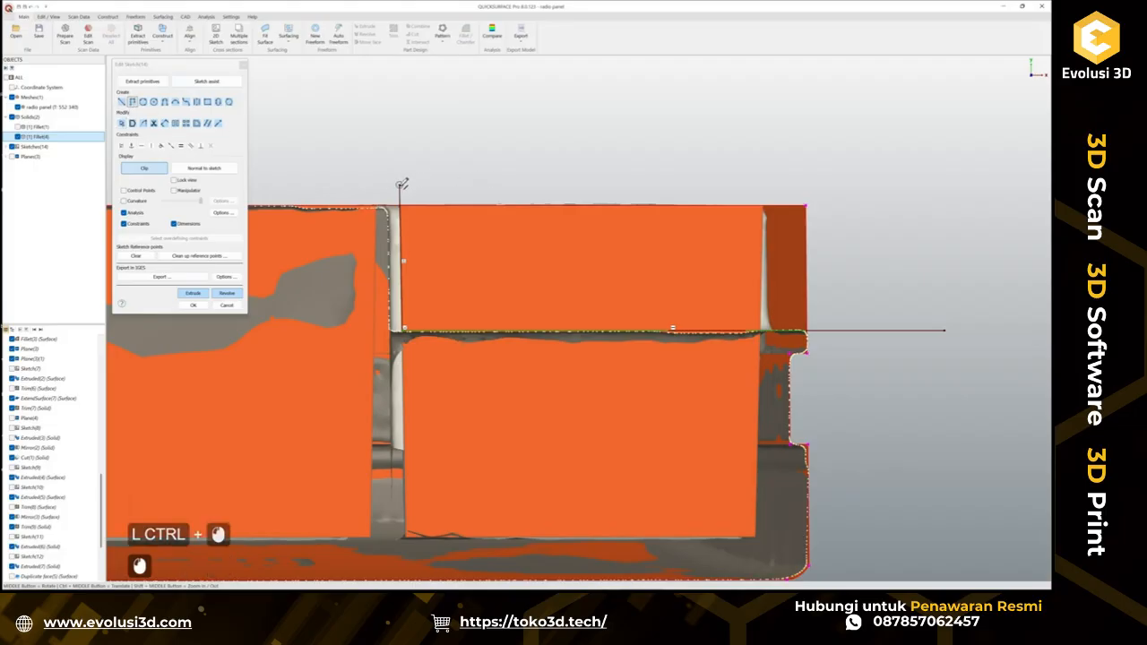
pyautogui.click(400, 185)
pyautogui.click(872, 176)
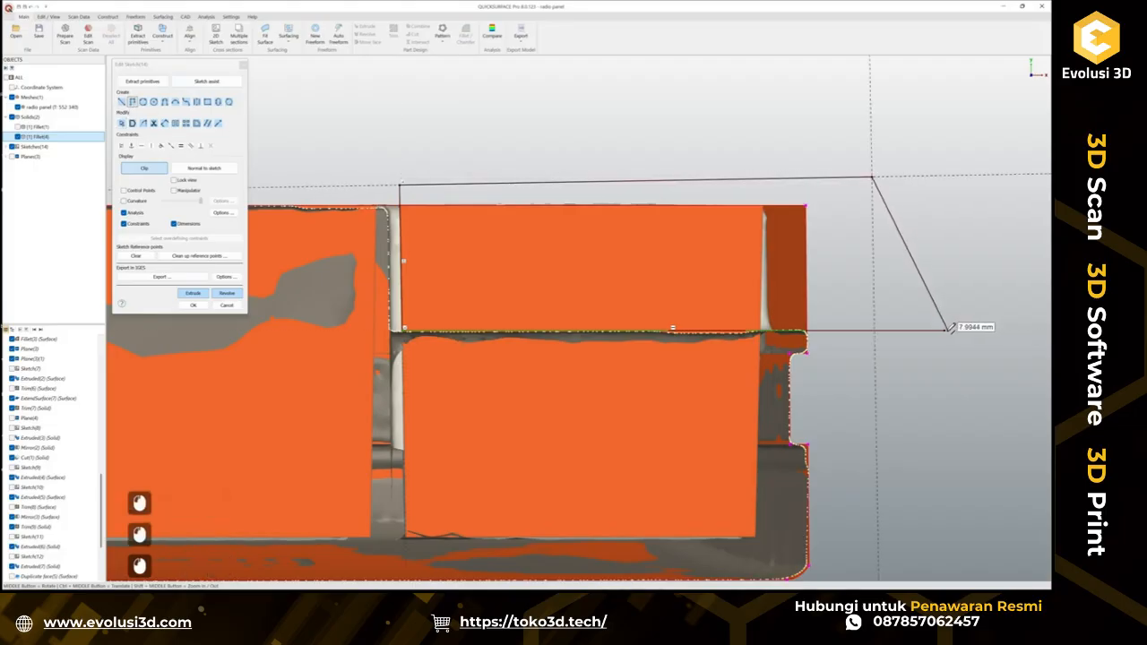
pyautogui.click(946, 328)
# Extrude the closed profile as a two-sided solid, hide the radio panel scan and limit Depth 2 up to the adjacent rib wall surface.
pyautogui.click(193, 294)
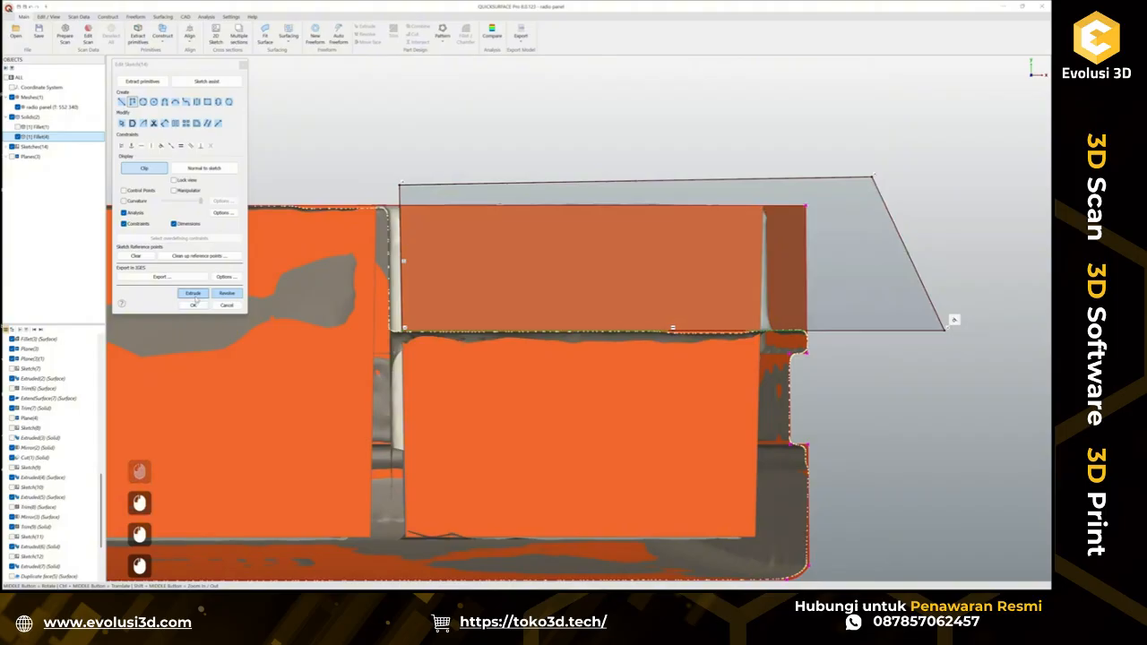
pyautogui.moveTo(467, 292)
pyautogui.mouseDown(button='middle')
pyautogui.moveTo(558, 276)
pyautogui.moveTo(544, 299)
pyautogui.mouseUp(button='middle')
pyautogui.scroll(-4, 543, 298)
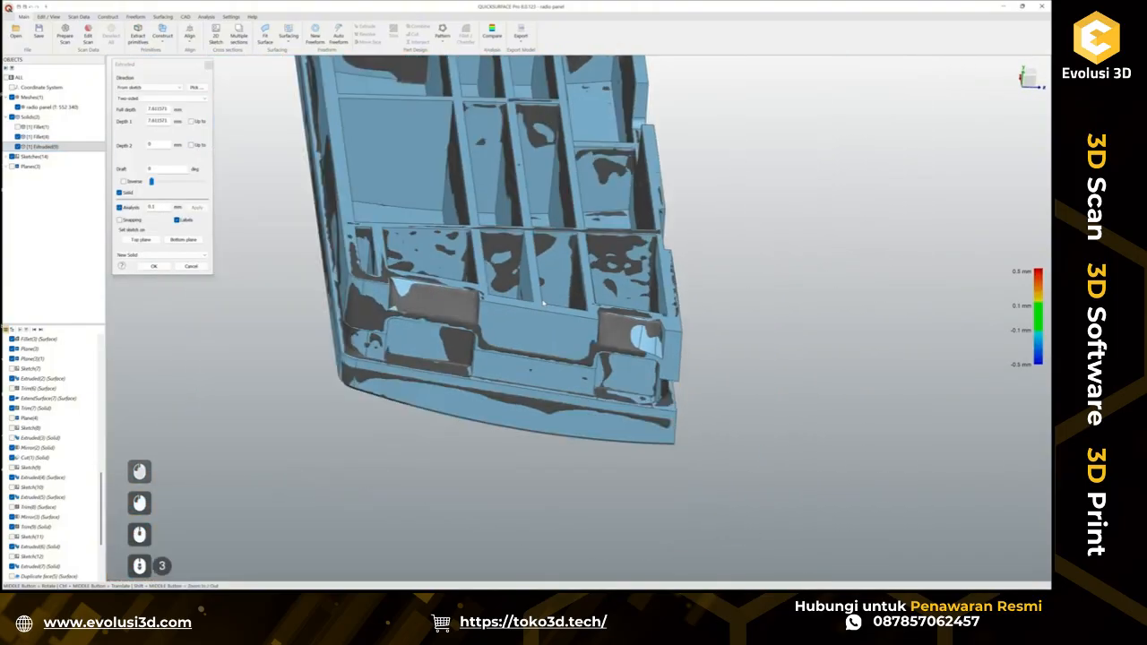
pyautogui.keyDown('ctrl'); pyautogui.moveTo(540, 230); pyautogui.dragTo(562, 312, button='middle'); pyautogui.keyUp('ctrl')
pyautogui.scroll(5, 562, 312)
pyautogui.scroll(2, 562, 263)
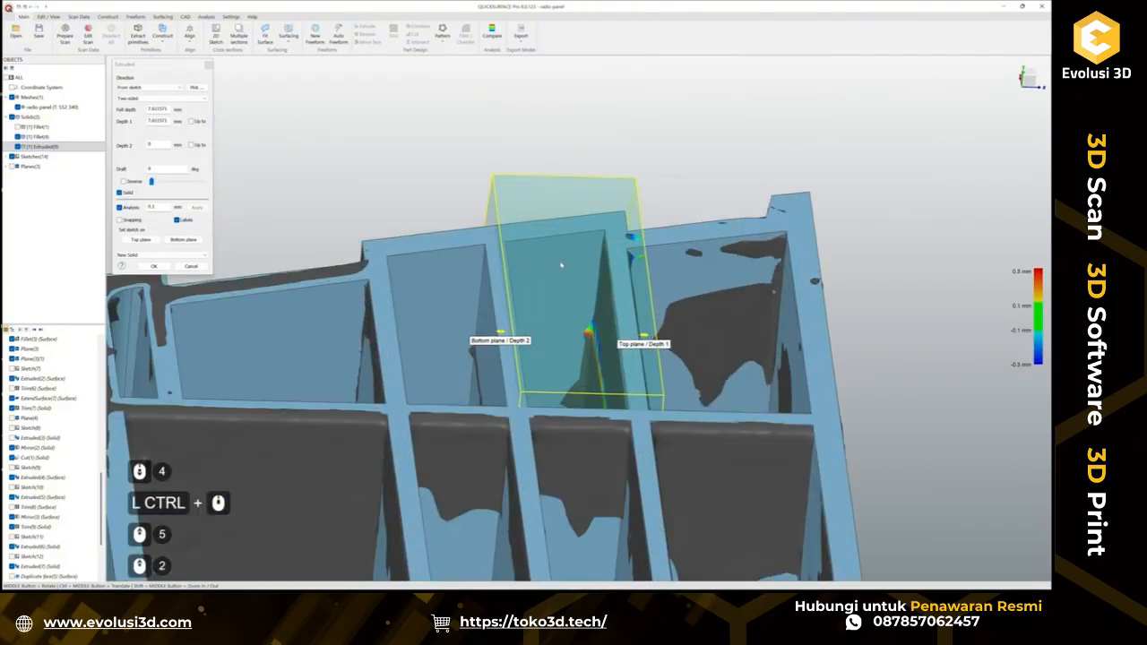
pyautogui.click(18, 108)
pyautogui.moveTo(592, 355); pyautogui.dragTo(414, 366, button='middle')
pyautogui.keyDown('ctrl'); pyautogui.moveTo(414, 366); pyautogui.dragTo(342, 387); pyautogui.keyUp('ctrl')
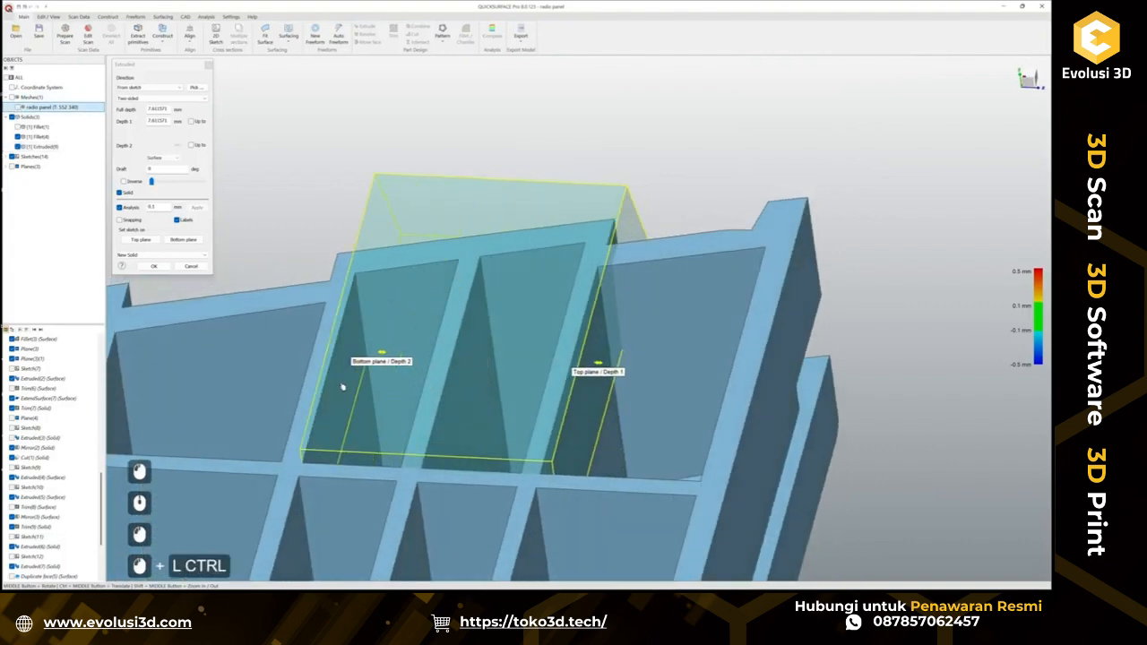
# Limit the extrusion's Depth 1 up to the opposite rib wall surface and create it as a new solid.
pyautogui.moveTo(385, 392); pyautogui.dragTo(562, 404, button='middle')
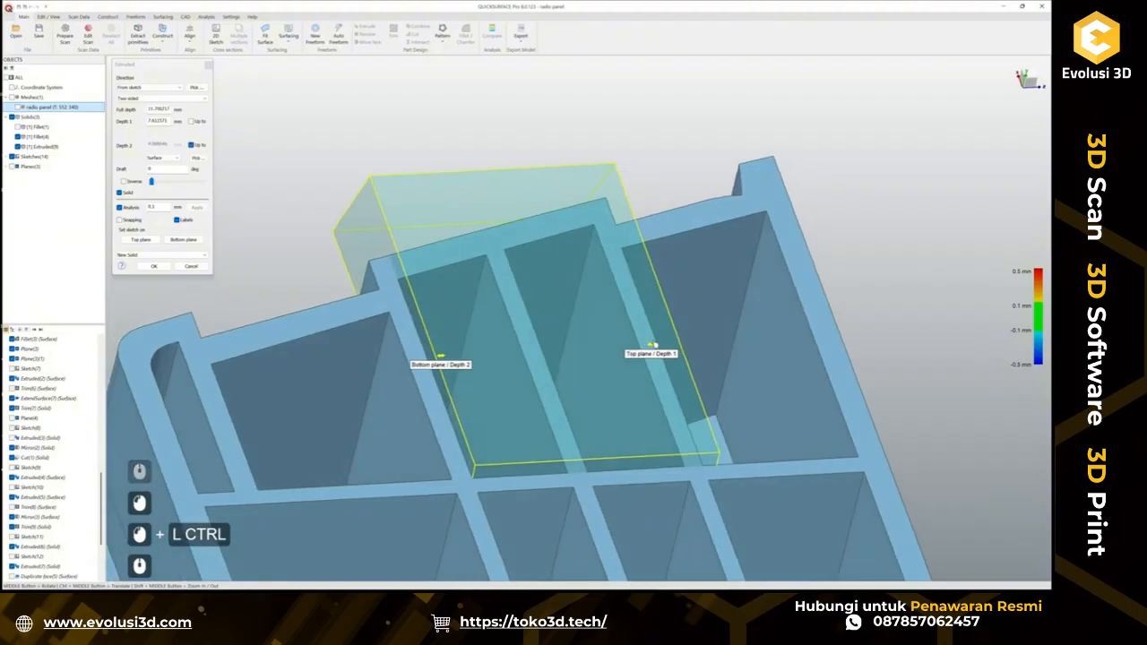
pyautogui.moveTo(654, 346); pyautogui.dragTo(617, 370)
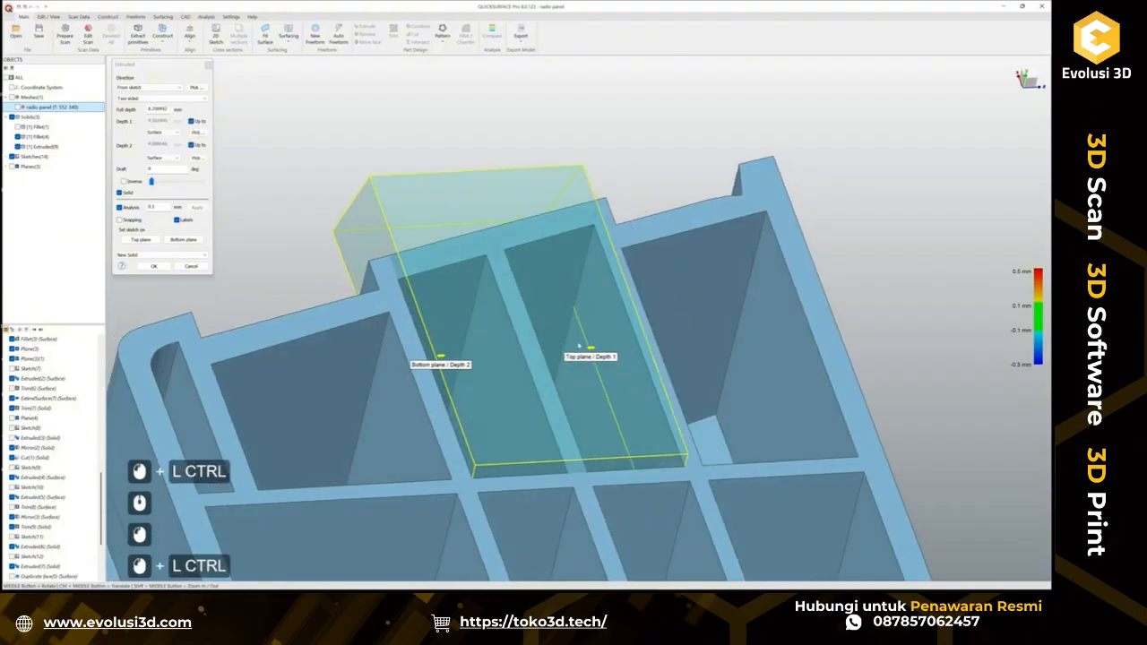
pyautogui.moveTo(580, 346); pyautogui.dragTo(431, 463, button='middle')
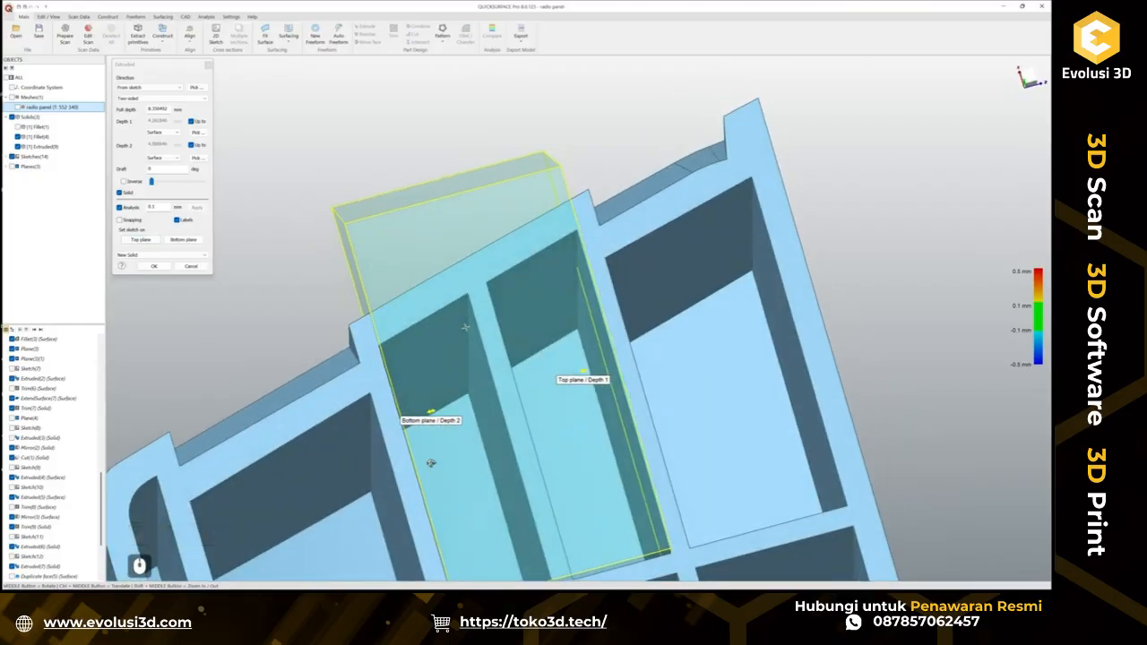
pyautogui.click(133, 256)
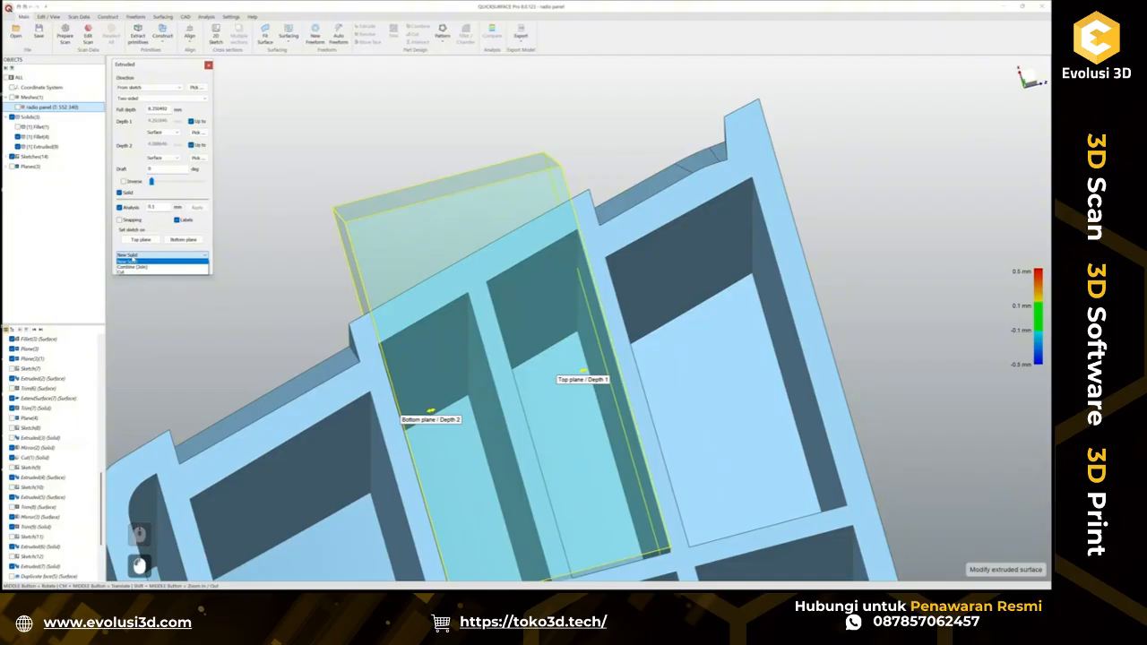
pyautogui.click(134, 260)
pyautogui.scroll(-2, 386, 303)
pyautogui.keyDown('ctrl'); pyautogui.moveTo(493, 561); pyautogui.dragTo(619, 496, button='middle'); pyautogui.keyUp('ctrl')
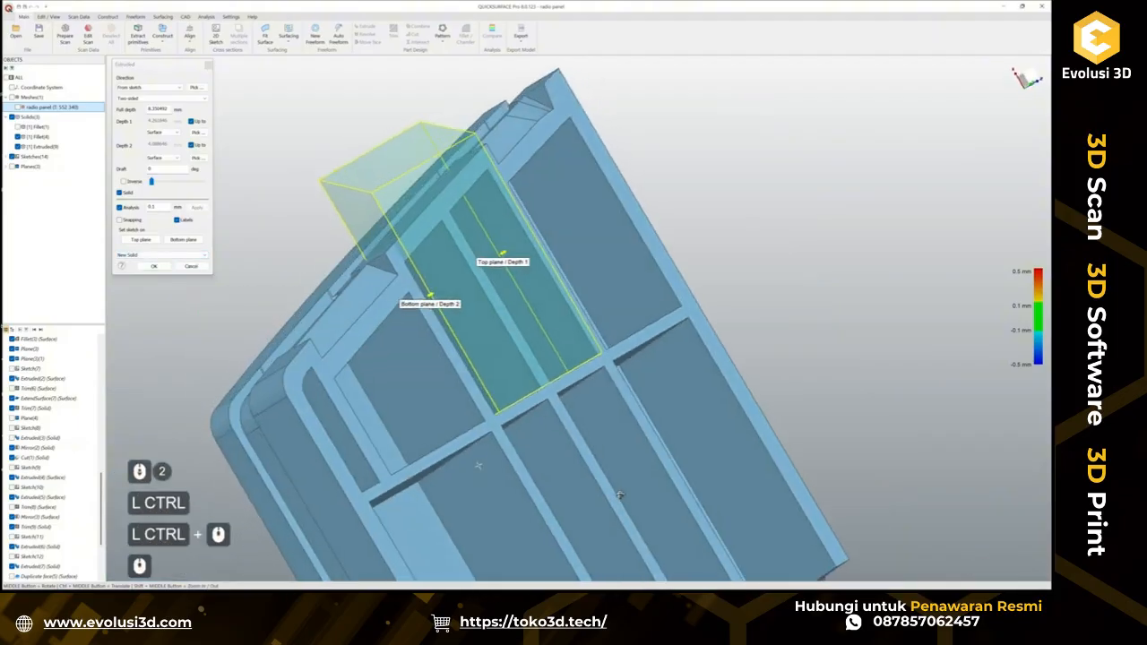
pyautogui.click(153, 266)
# Mirror the extruded block across the OYZ plane to the panel's other end.
pyautogui.click(445, 187)
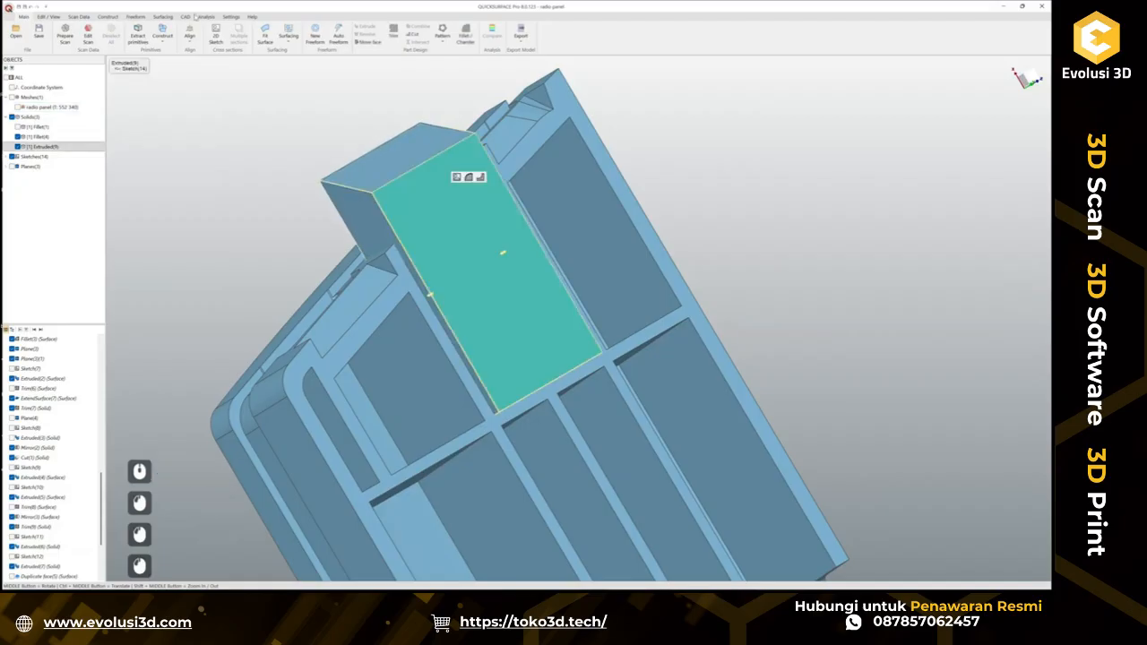
pyautogui.click(190, 17)
pyautogui.click(262, 42)
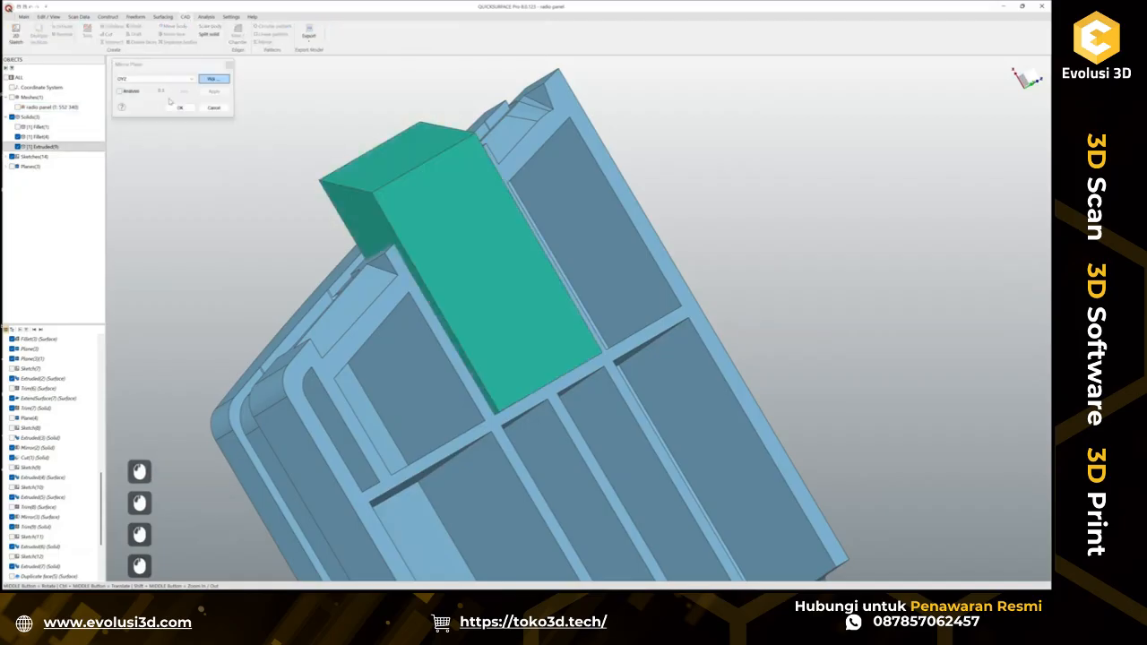
pyautogui.click(181, 108)
pyautogui.scroll(-3, 272, 181)
pyautogui.scroll(1, 290, 274)
# Cut the extruded block and its mirrored copy out of the ribbed panel body.
pyautogui.click(340, 282)
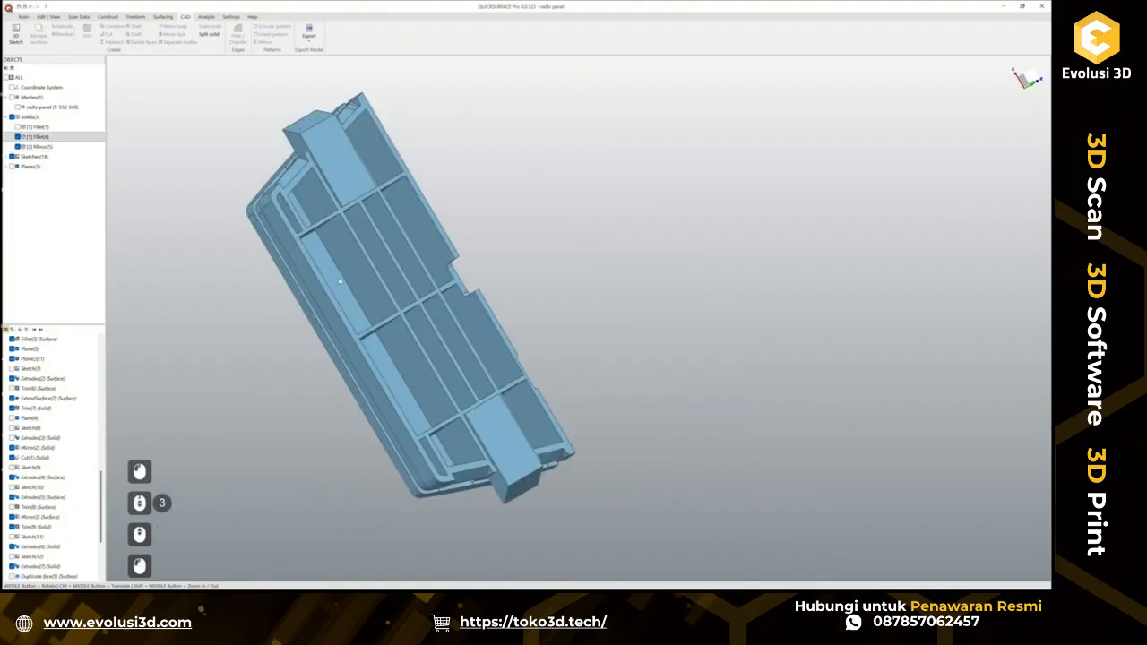
pyautogui.click(356, 268)
pyautogui.click(355, 189)
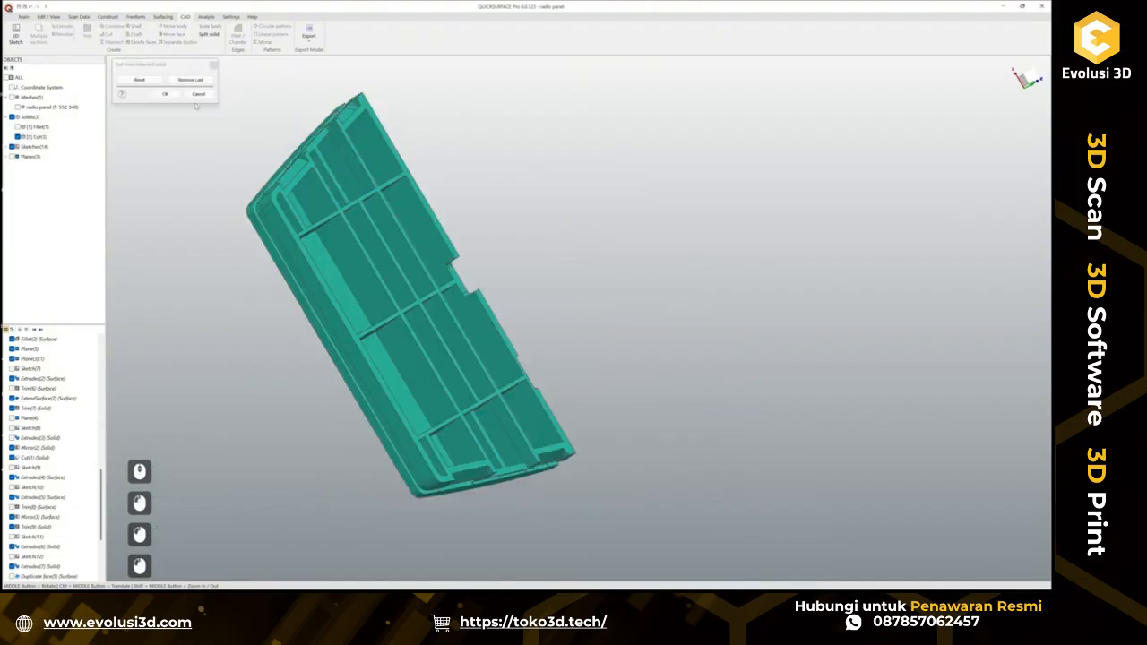
pyautogui.click(164, 94)
# Inspect the rib junctions at the cut pockets and delete the last cut feature.
pyautogui.moveTo(457, 379); pyautogui.dragTo(482, 473, button='middle')
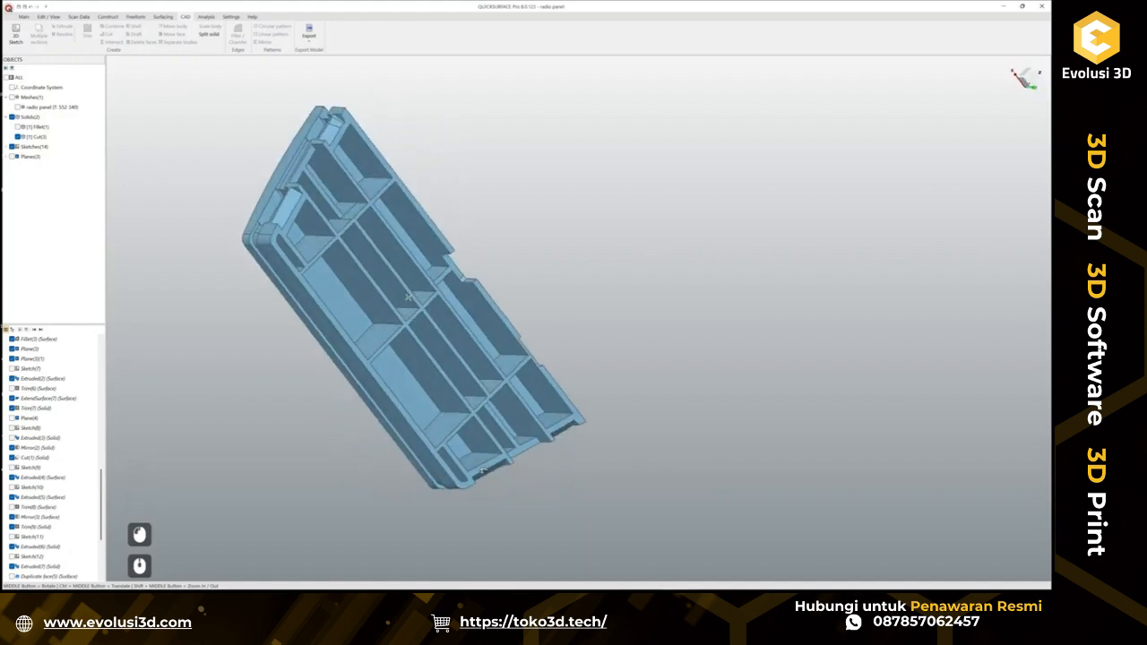
pyautogui.scroll(8, 348, 206)
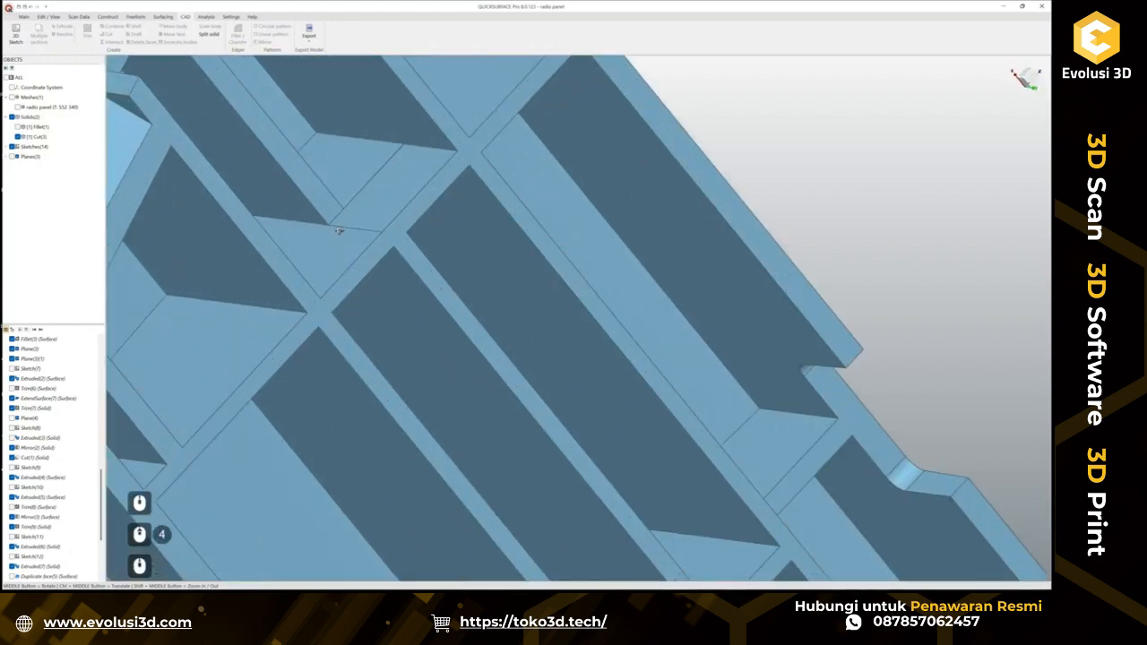
pyautogui.scroll(5, 348, 206)
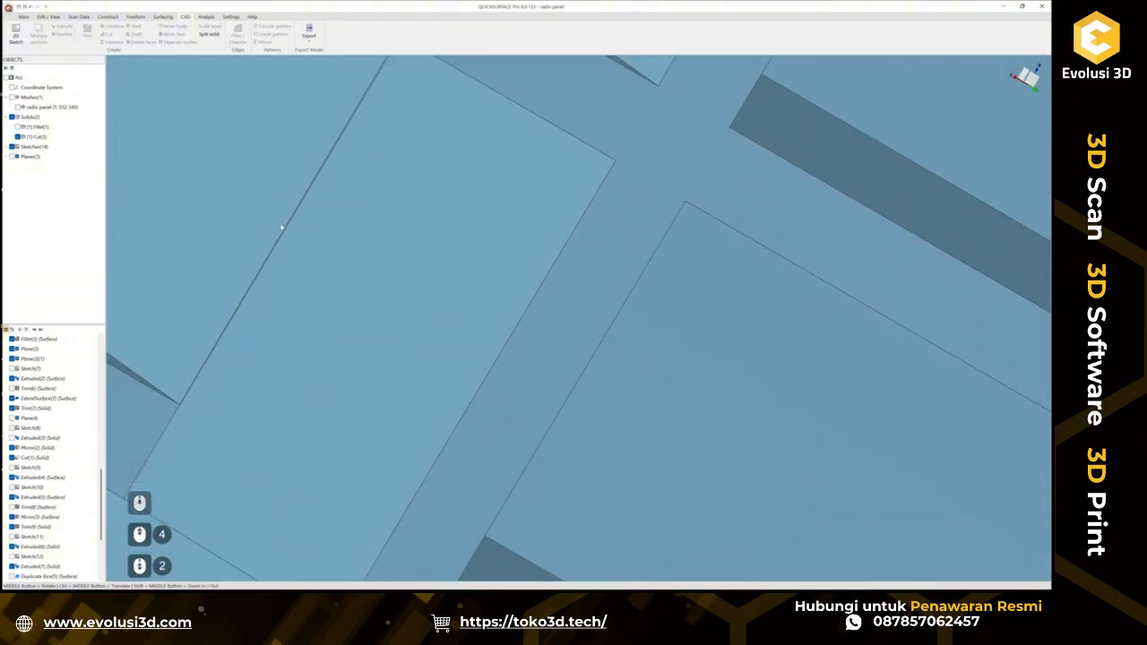
pyautogui.scroll(-7, 283, 226)
pyautogui.scroll(-2, 284, 224)
pyautogui.moveTo(455, 294); pyautogui.dragTo(282, 259, button='middle')
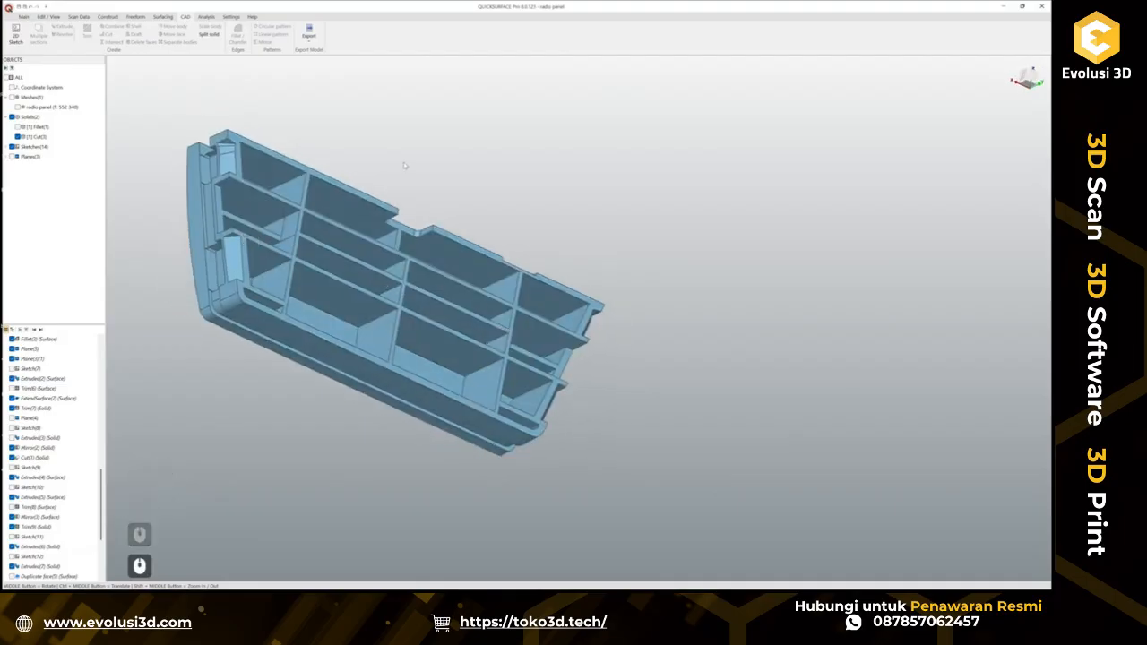
pyautogui.scroll(-10, 54, 466)
pyautogui.click(36, 567)
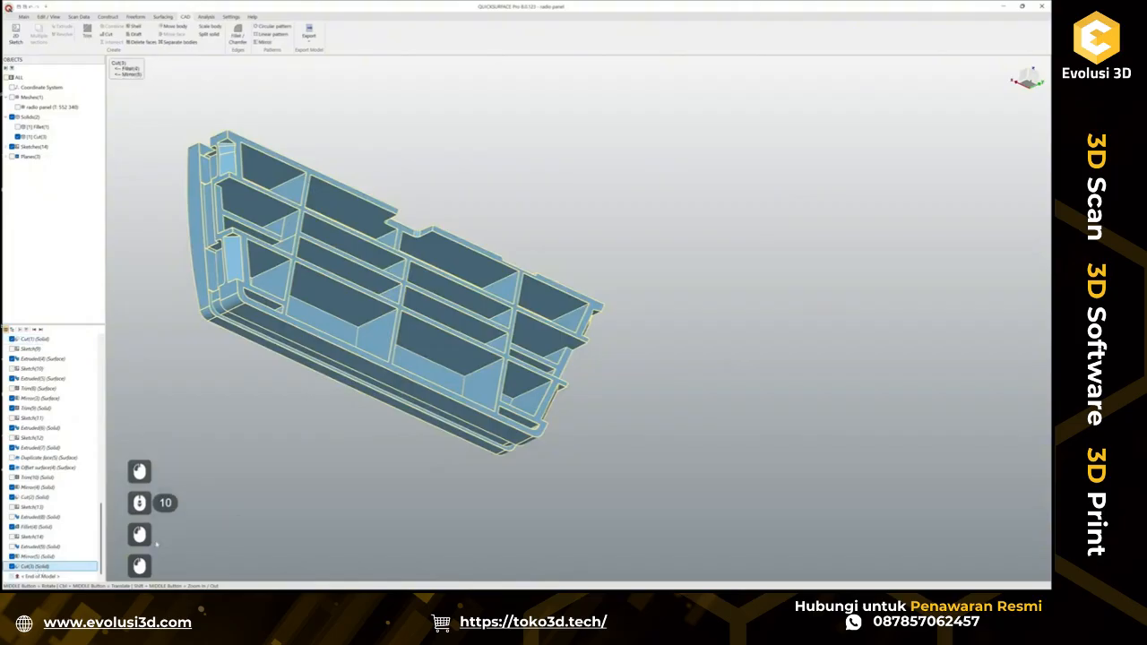
pyautogui.press('Delete')
pyautogui.press('Return')
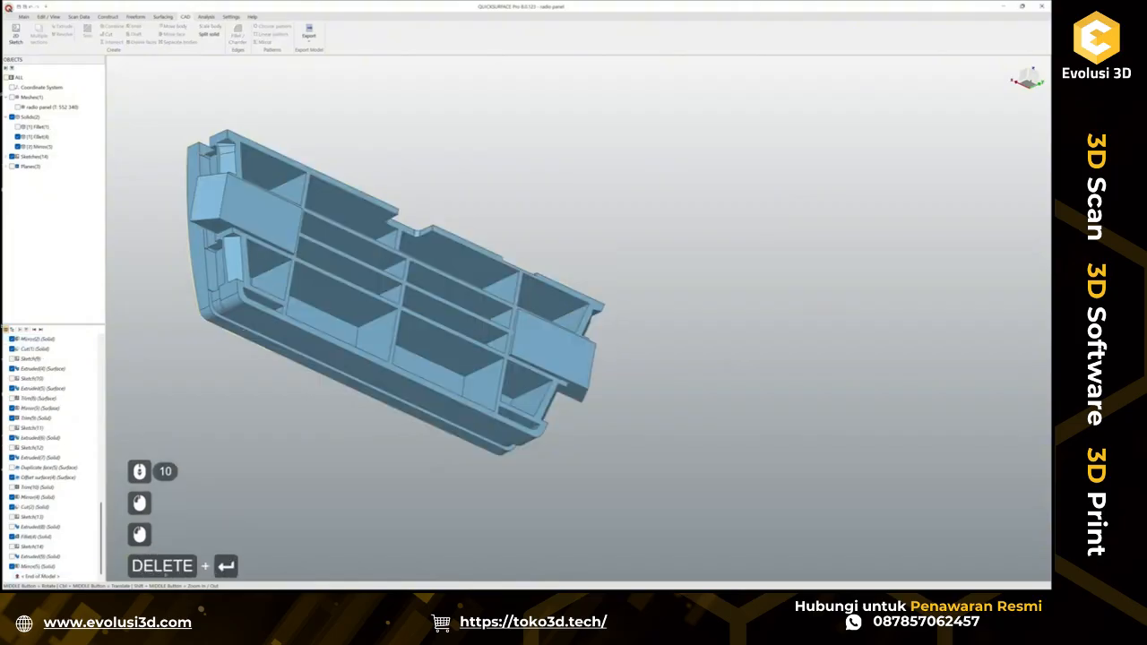
# Edit the block's sketch, delete the constraint on the inner side line and move that line inward past the rib.
pyautogui.click(39, 558)
pyautogui.rightClick(26, 549)
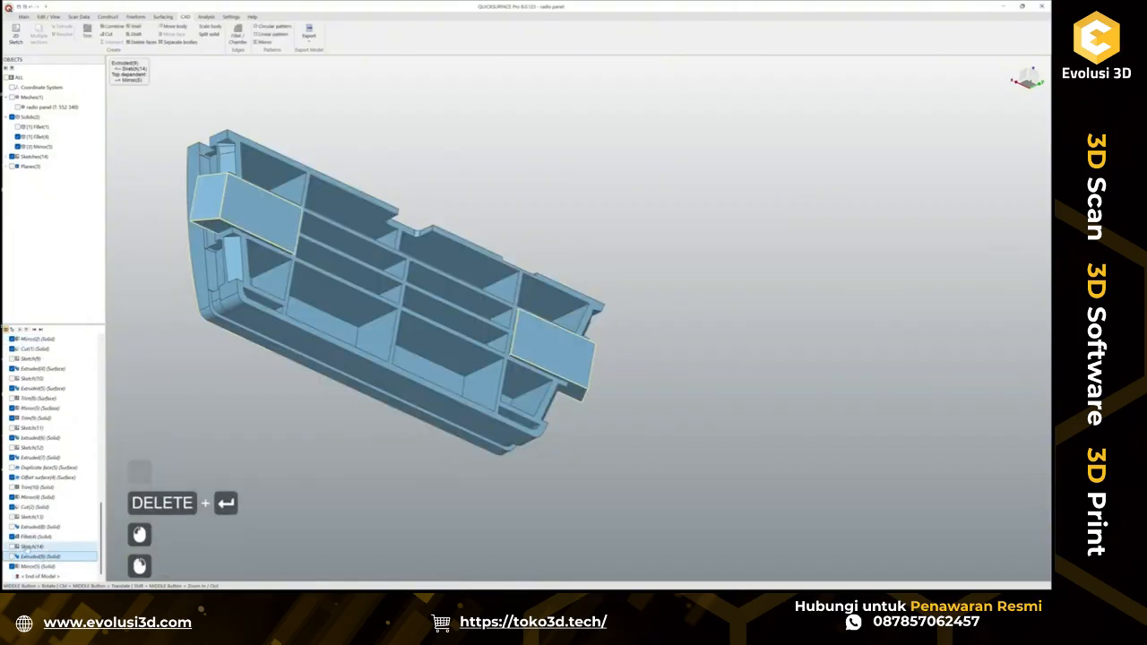
pyautogui.click(45, 419)
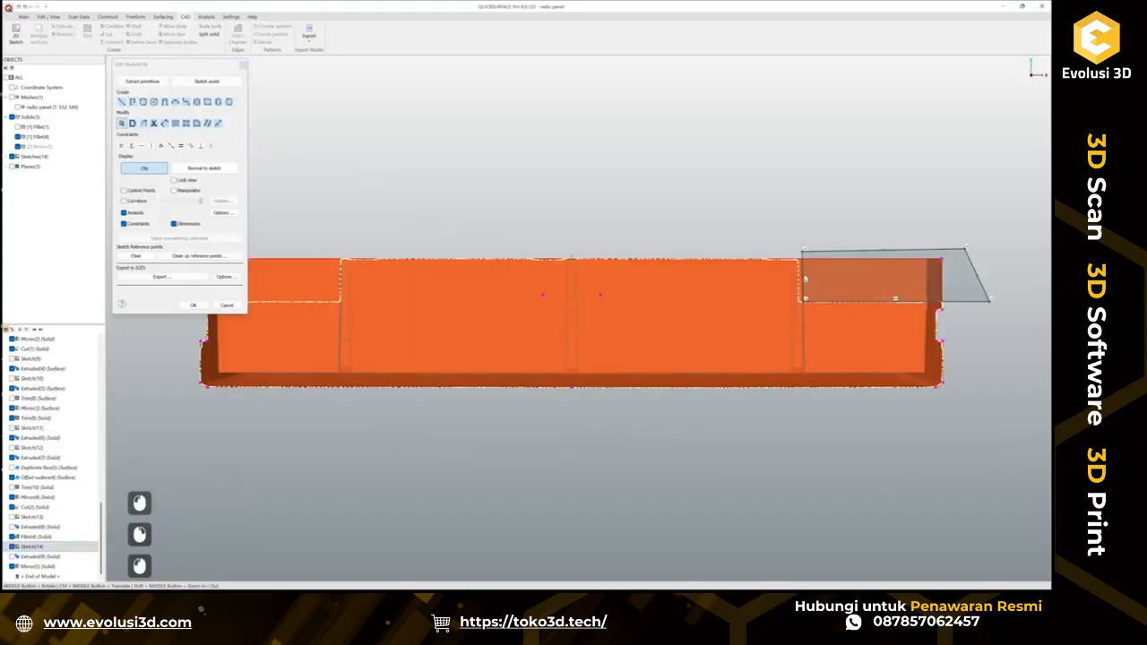
pyautogui.scroll(2, 778, 269)
pyautogui.click(754, 281)
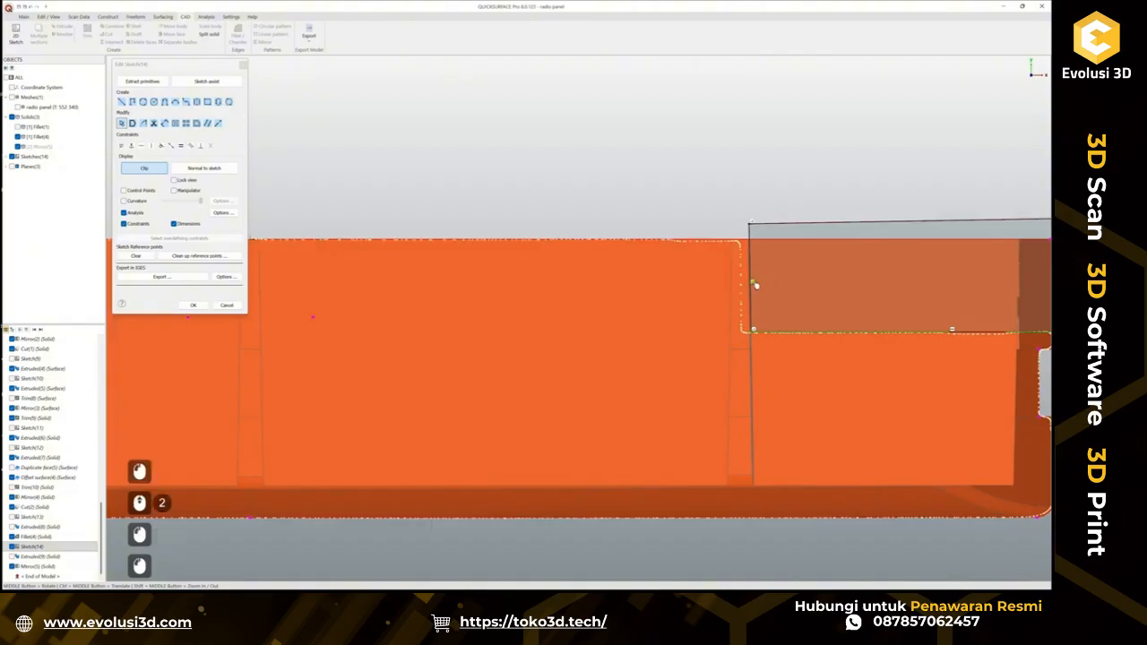
pyautogui.press('Delete')
pyautogui.moveTo(753, 302); pyautogui.dragTo(712, 296)
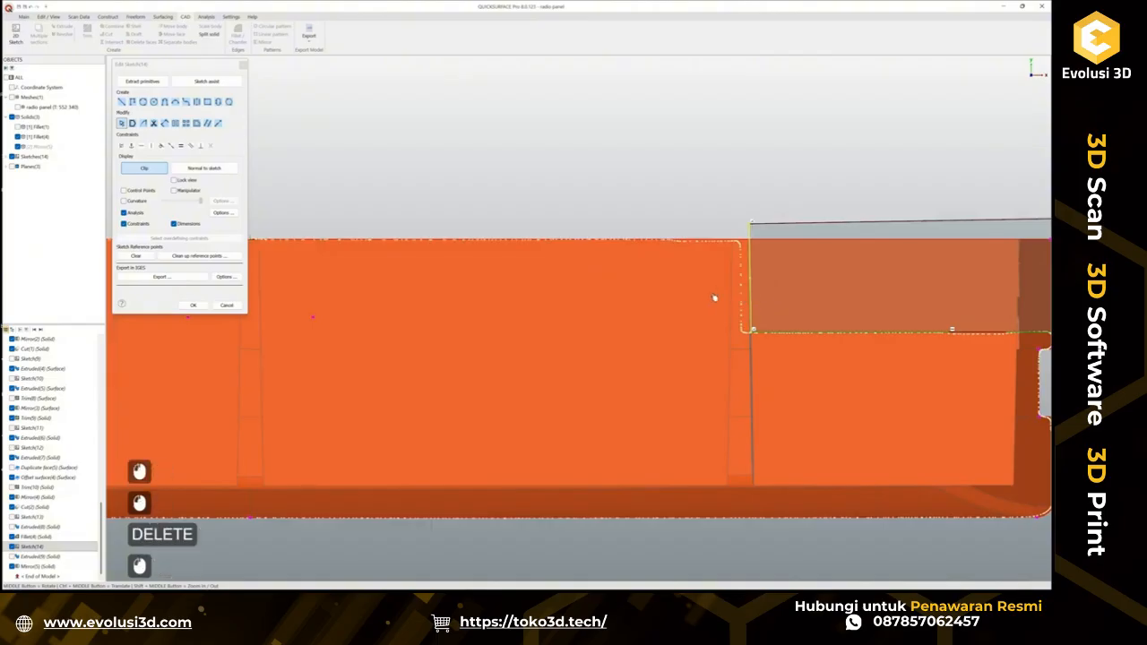
pyautogui.click(193, 305)
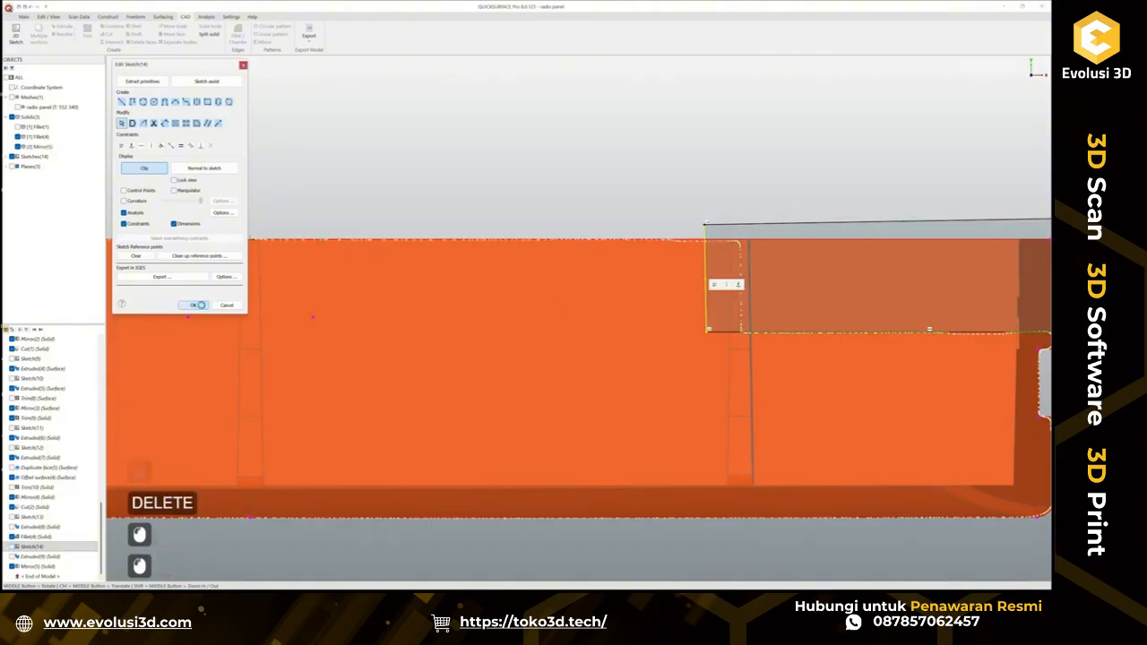
# Delete the mirror feature of the extruded block.
pyautogui.scroll(3, 285, 244)
pyautogui.rightClick(285, 245)
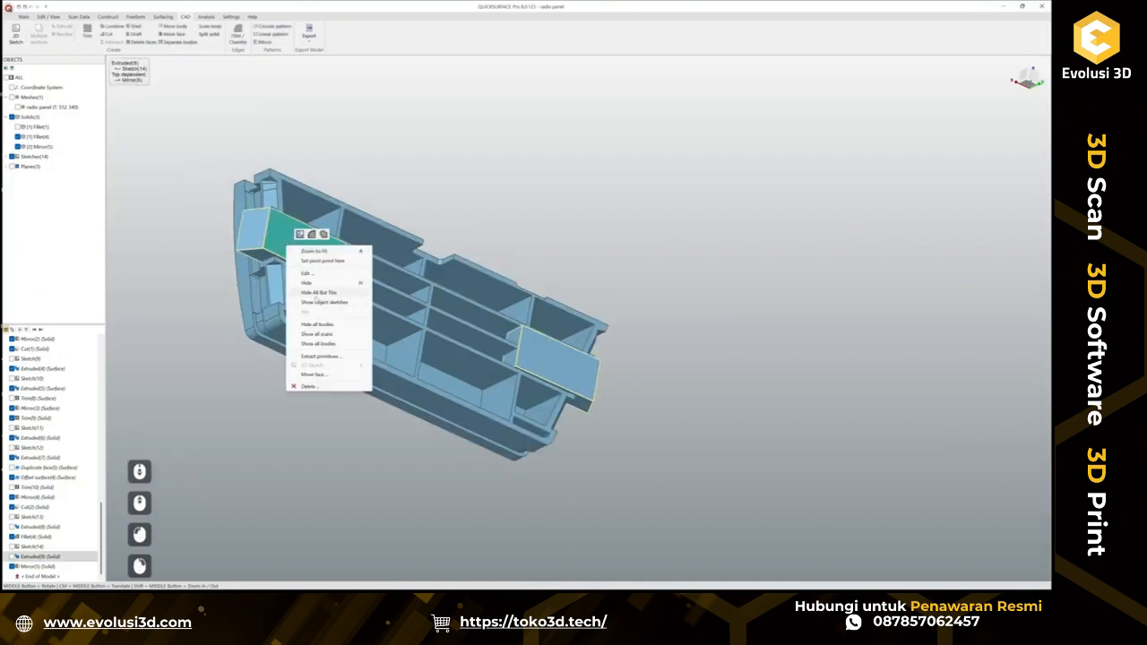
pyautogui.click(251, 470)
pyautogui.click(37, 566)
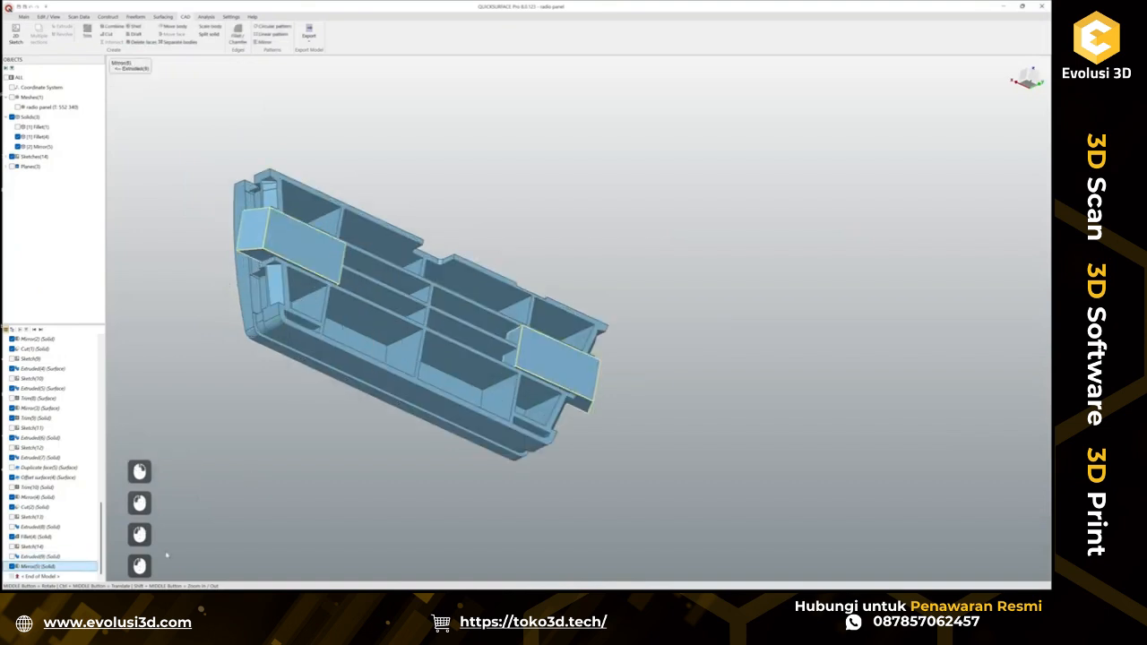
pyautogui.press('Delete')
pyautogui.press('Return')
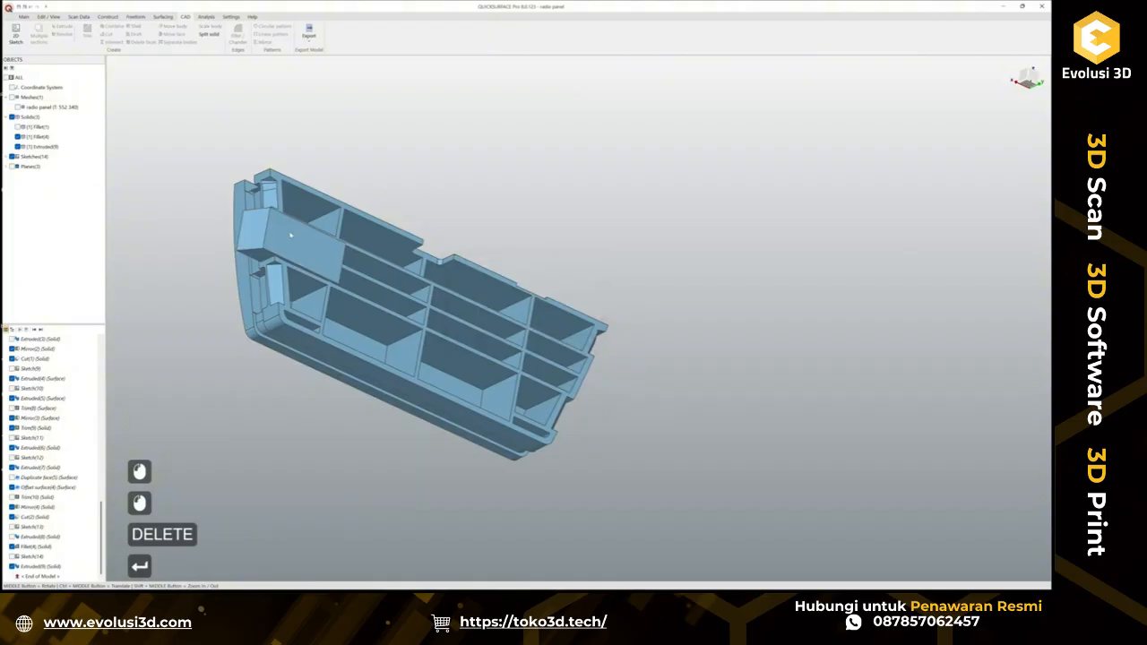
# Hide the extruded block and duplicate the end face of the middle pocket's rib wall as a surface.
pyautogui.click(290, 251)
pyautogui.rightClick(289, 245)
pyautogui.click(299, 282)
pyautogui.scroll(3, 316, 252)
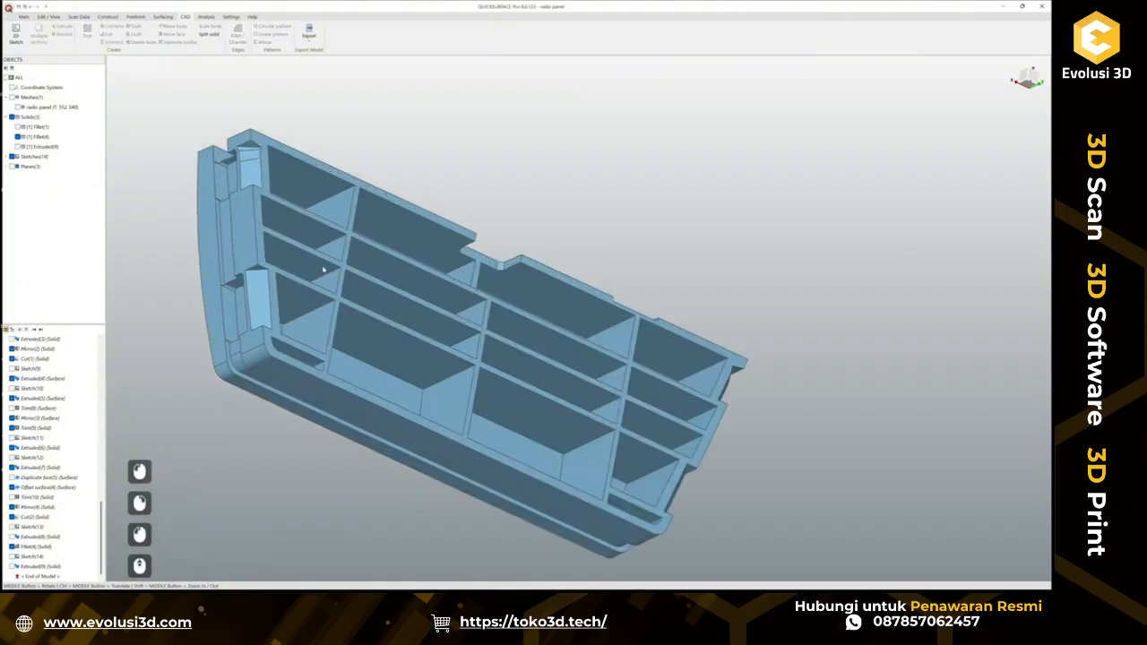
pyautogui.click(334, 284)
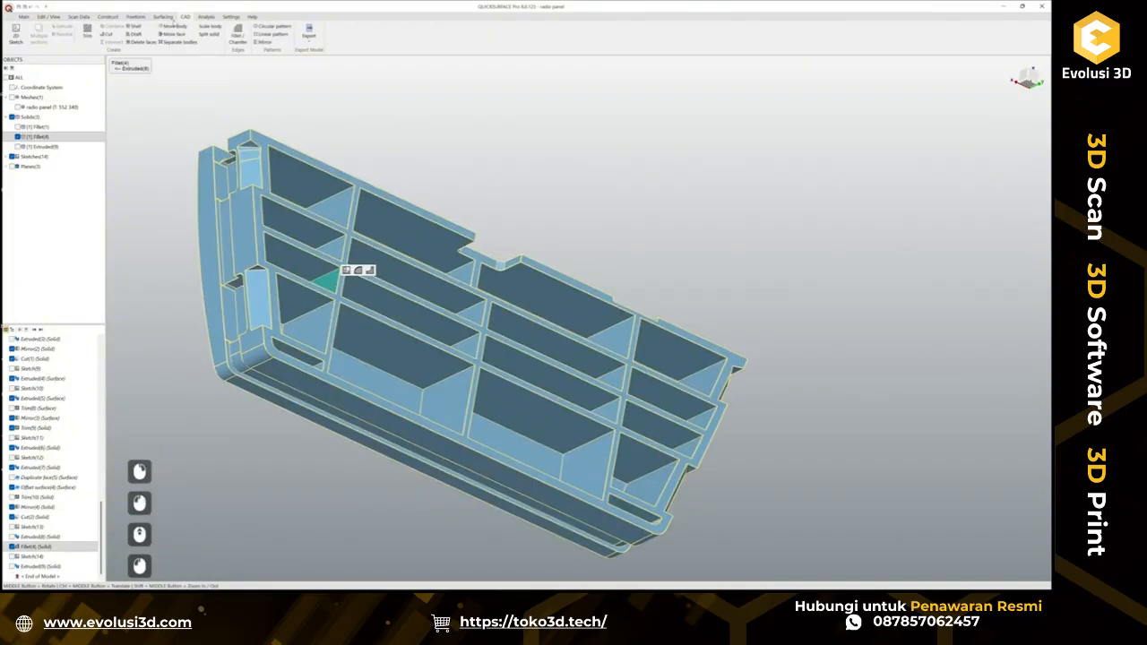
pyautogui.click(168, 17)
pyautogui.click(199, 26)
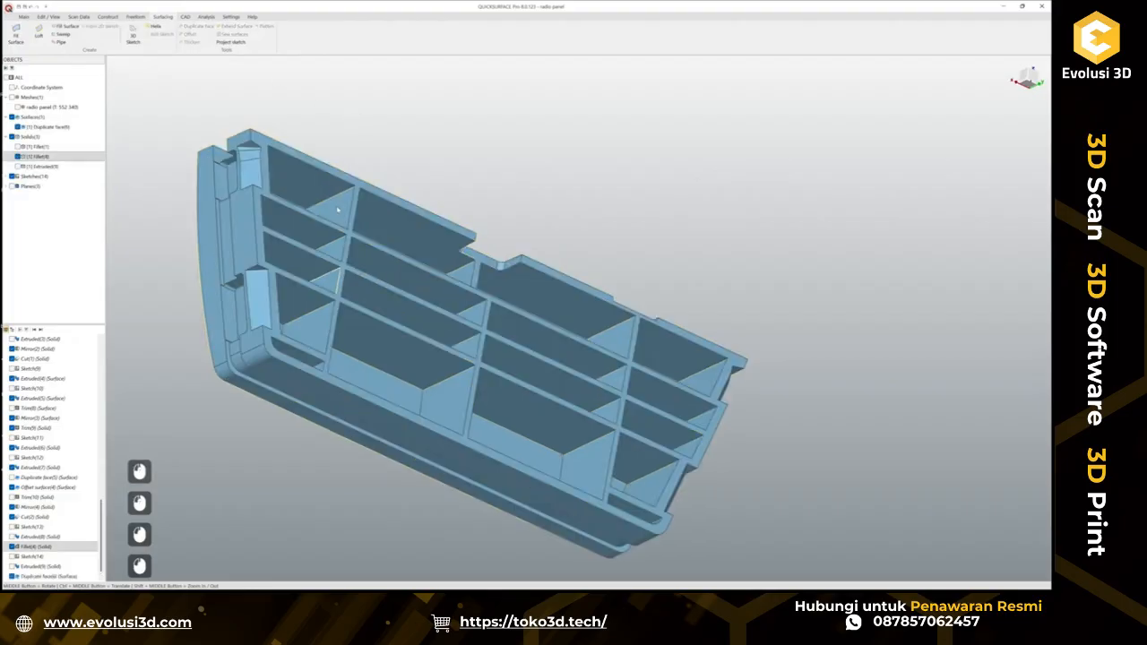
# Isolate the duplicated face and extend its whole edge chain outward well beyond the pocket with the Natural type.
pyautogui.rightClick(338, 208)
pyautogui.click(360, 244)
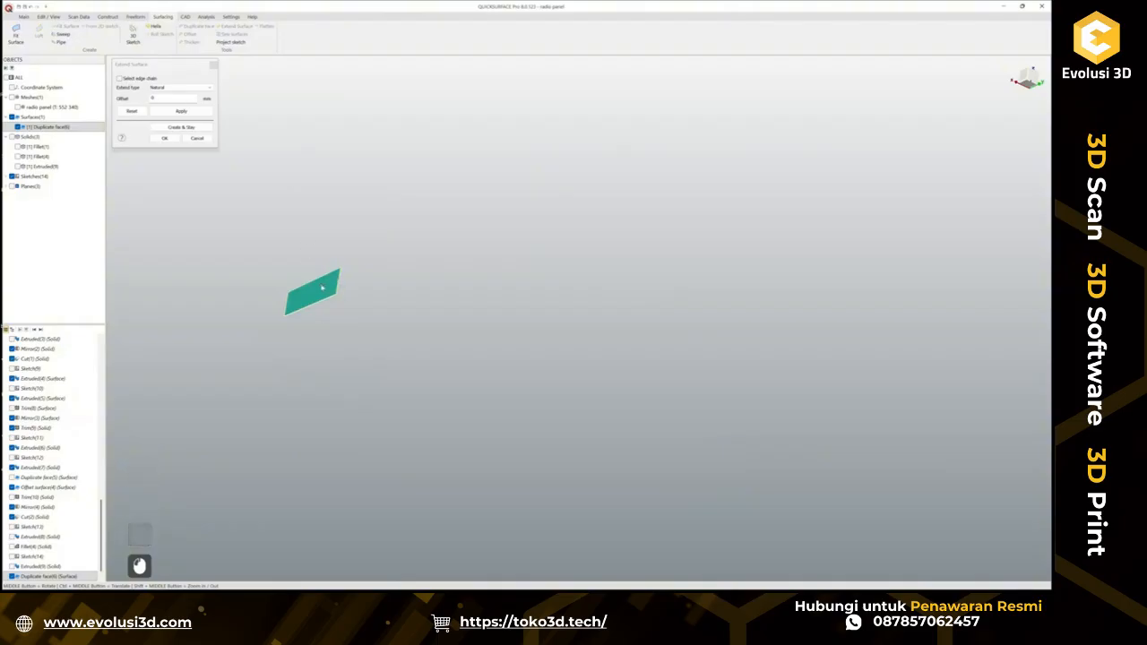
pyautogui.click(141, 80)
pyautogui.click(331, 278)
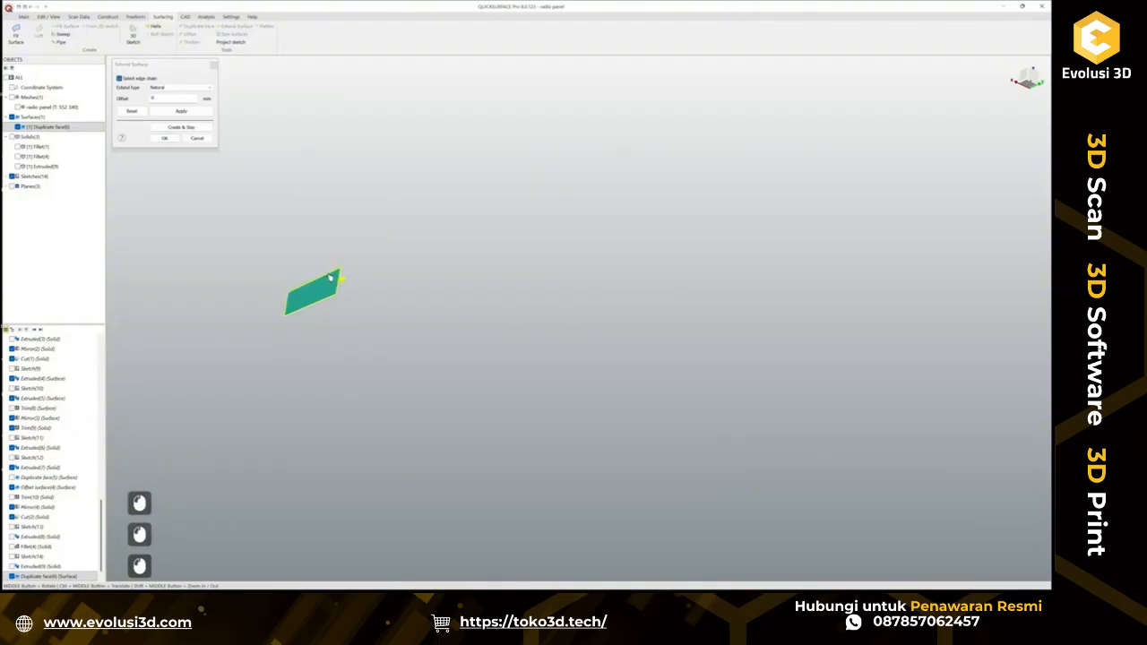
pyautogui.scroll(5, 446, 230)
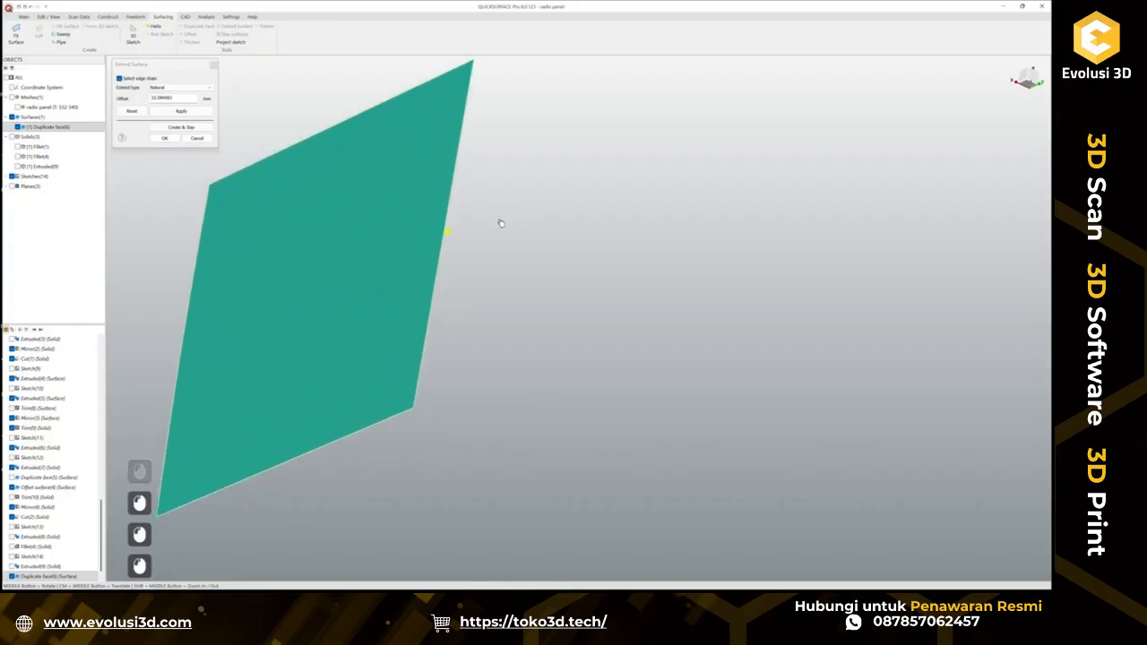
pyautogui.click(164, 138)
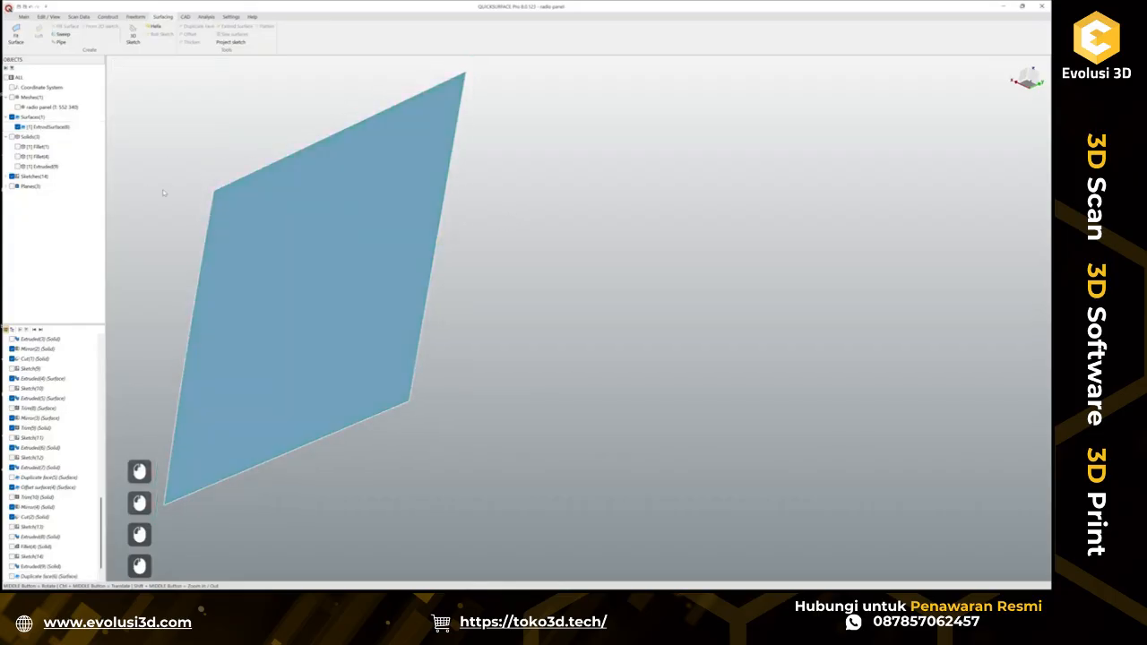
# Trim the extruded block with the extended surface, removing the block's end beyond the surface and the surface itself.
pyautogui.click(18, 167)
pyautogui.scroll(-3, 307, 282)
pyautogui.moveTo(307, 281); pyautogui.dragTo(238, 242, button='middle')
pyautogui.moveTo(460, 409); pyautogui.dragTo(246, 182)
pyautogui.click(257, 166)
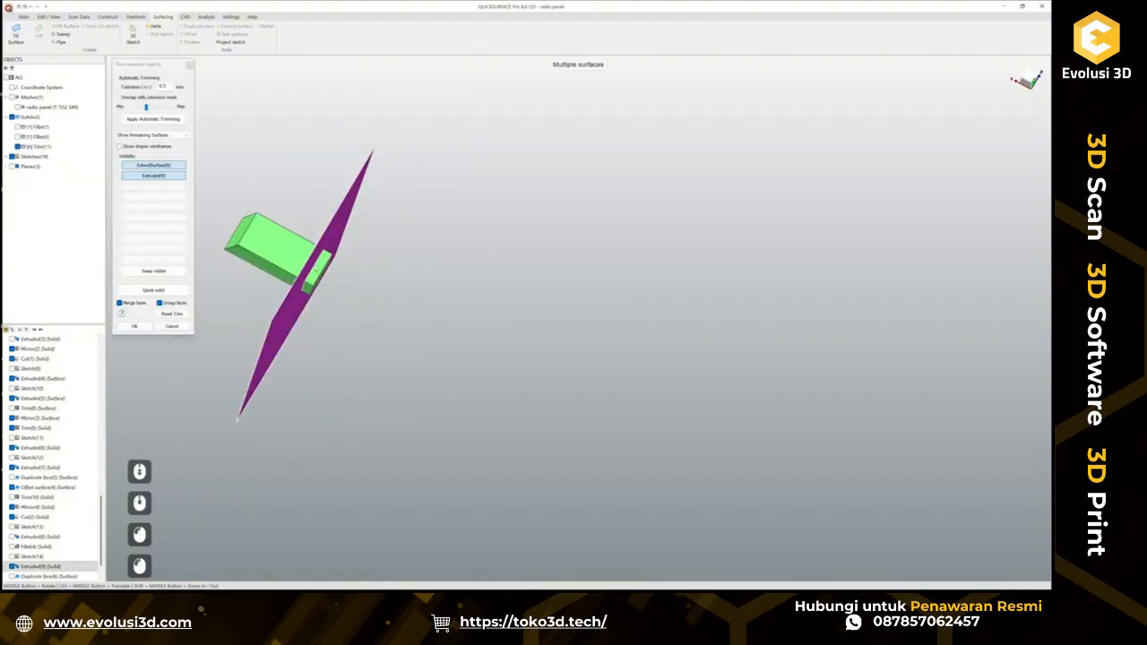
pyautogui.click(317, 269)
pyautogui.click(329, 239)
pyautogui.click(135, 327)
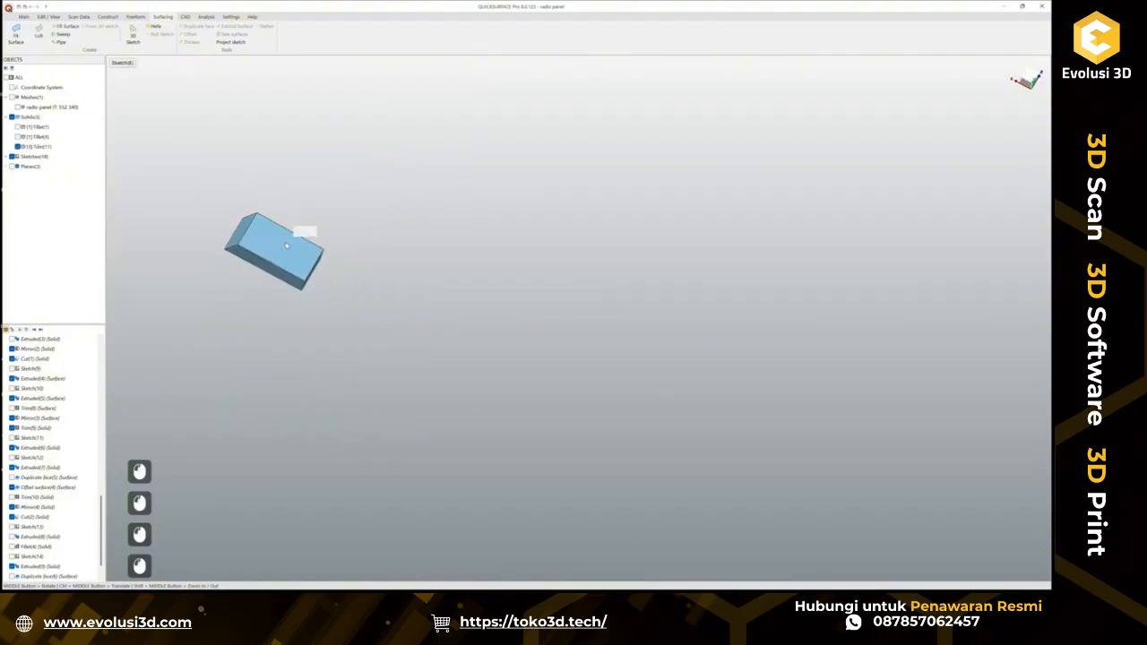
# Mirror the trimmed block to the opposite end of the panel.
pyautogui.click(185, 17)
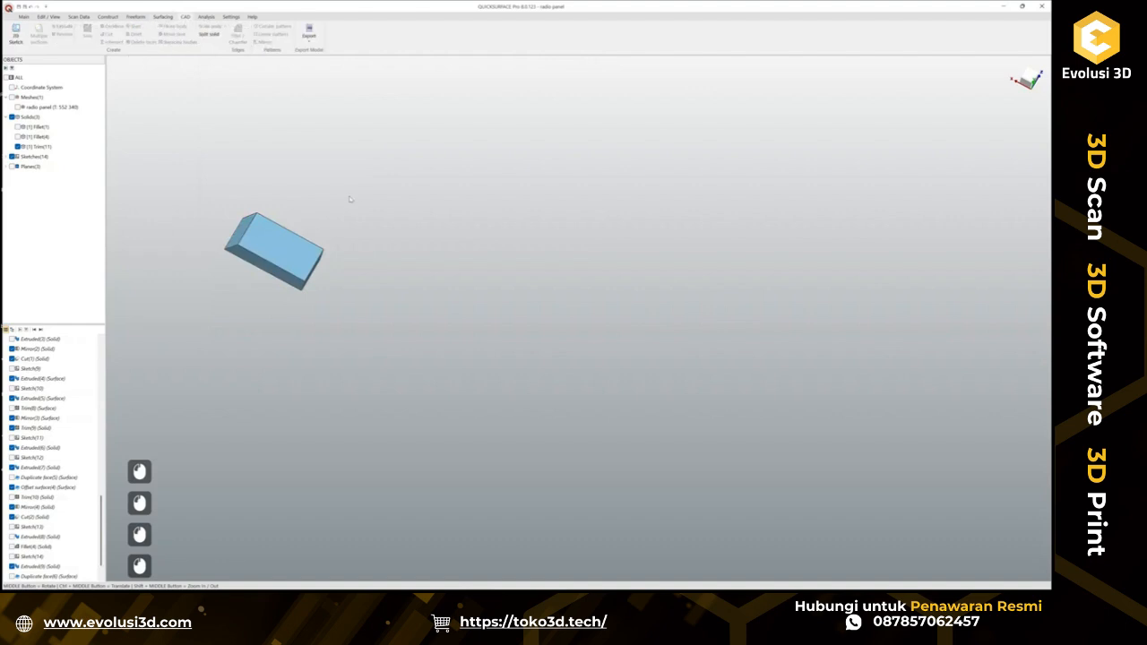
pyautogui.click(274, 251)
pyautogui.click(261, 42)
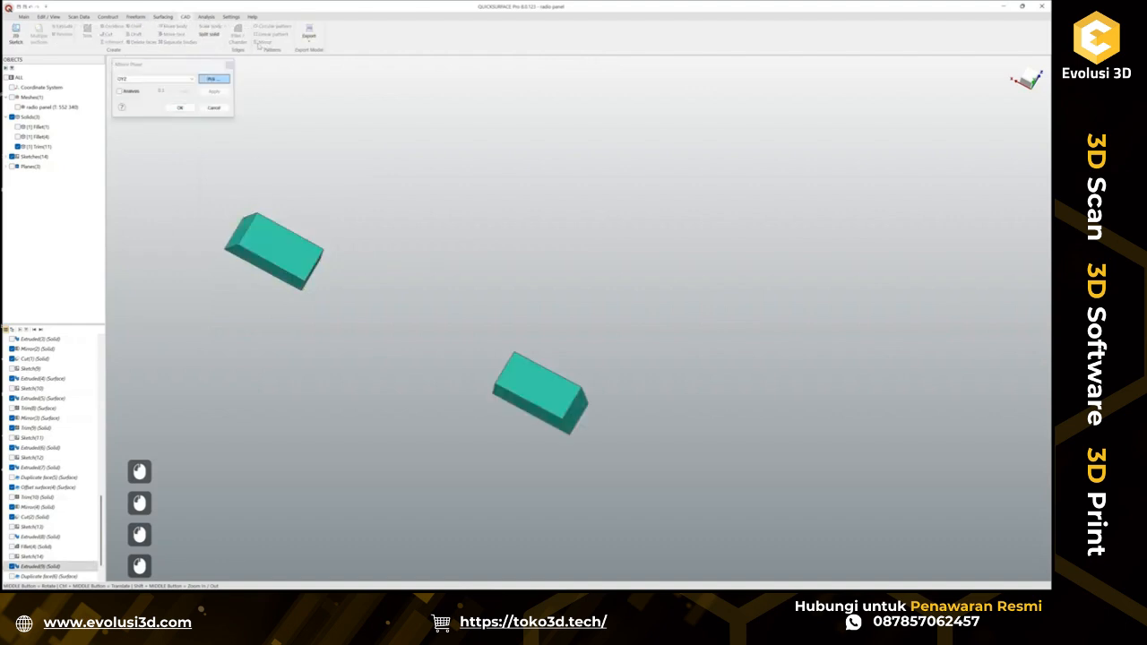
pyautogui.click(180, 107)
# Show the ribbed body and cut both mirrored blocks out of it.
pyautogui.click(17, 136)
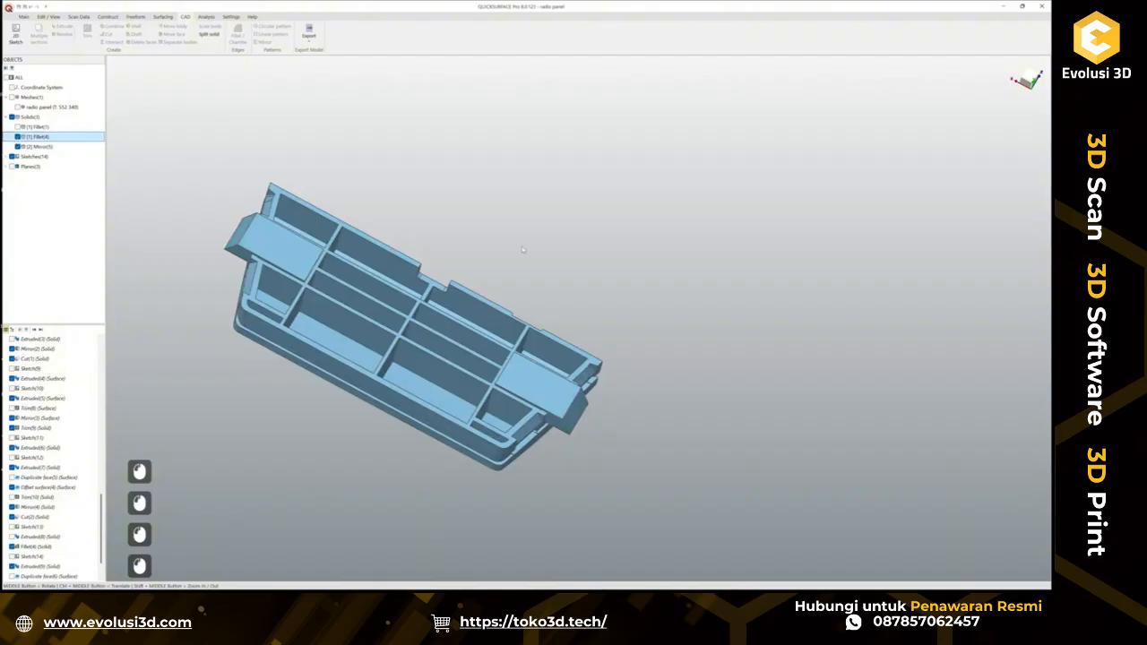
pyautogui.click(460, 403)
pyautogui.click(459, 384)
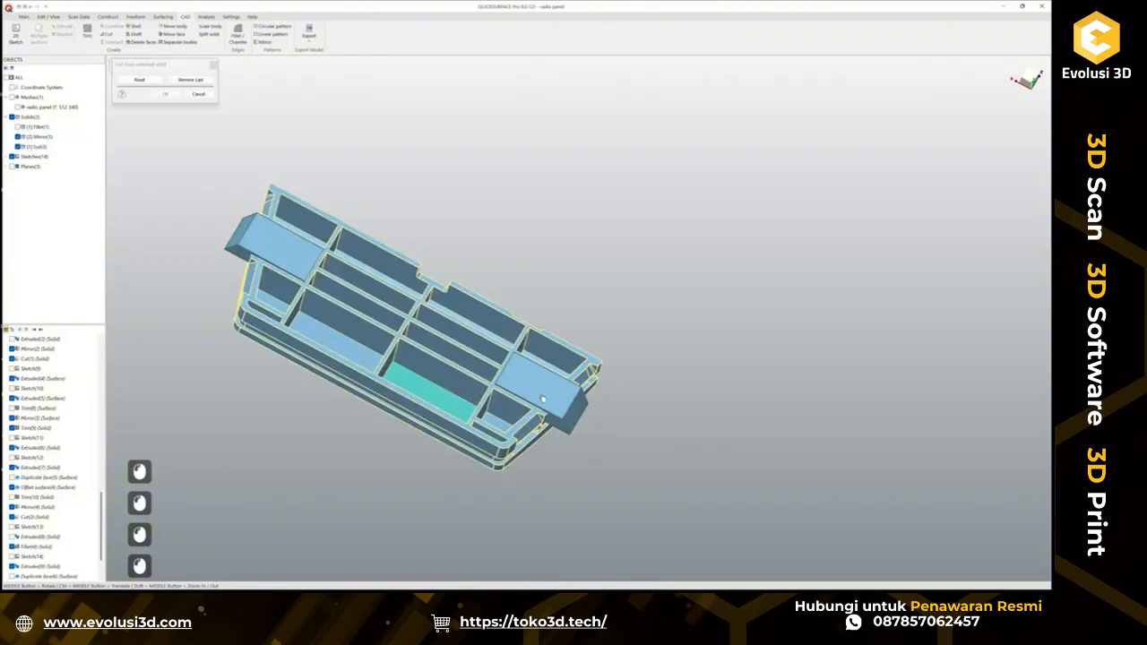
pyautogui.click(542, 398)
pyautogui.click(171, 95)
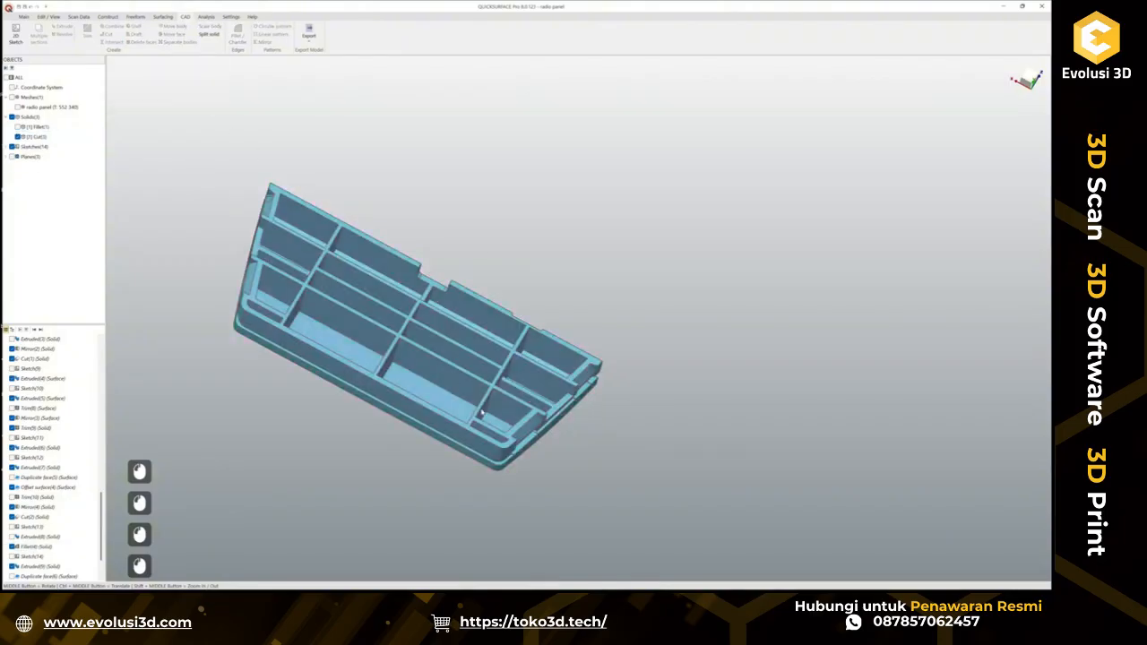
# Examine the end-wall openings and ribs of the cut body from several sides.
pyautogui.moveTo(452, 363); pyautogui.dragTo(301, 340, button='middle')
pyautogui.scroll(2, 389, 337)
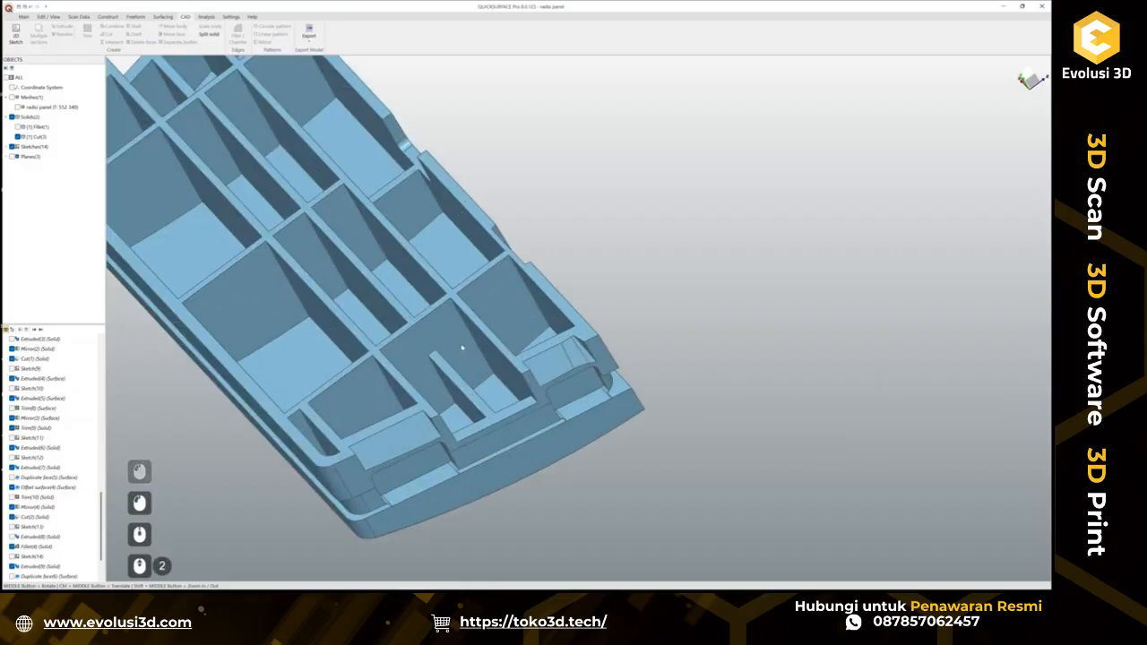
pyautogui.moveTo(462, 348); pyautogui.dragTo(310, 369, button='middle')
pyautogui.moveTo(582, 439); pyautogui.dragTo(513, 428, button='middle')
pyautogui.scroll(-2, 367, 385)
pyautogui.scroll(2, 367, 385)
pyautogui.moveTo(489, 482); pyautogui.dragTo(381, 438, button='middle')
pyautogui.scroll(-2, 381, 437)
pyautogui.scroll(1, 517, 515)
pyautogui.moveTo(379, 389); pyautogui.dragTo(571, 326, button='middle')
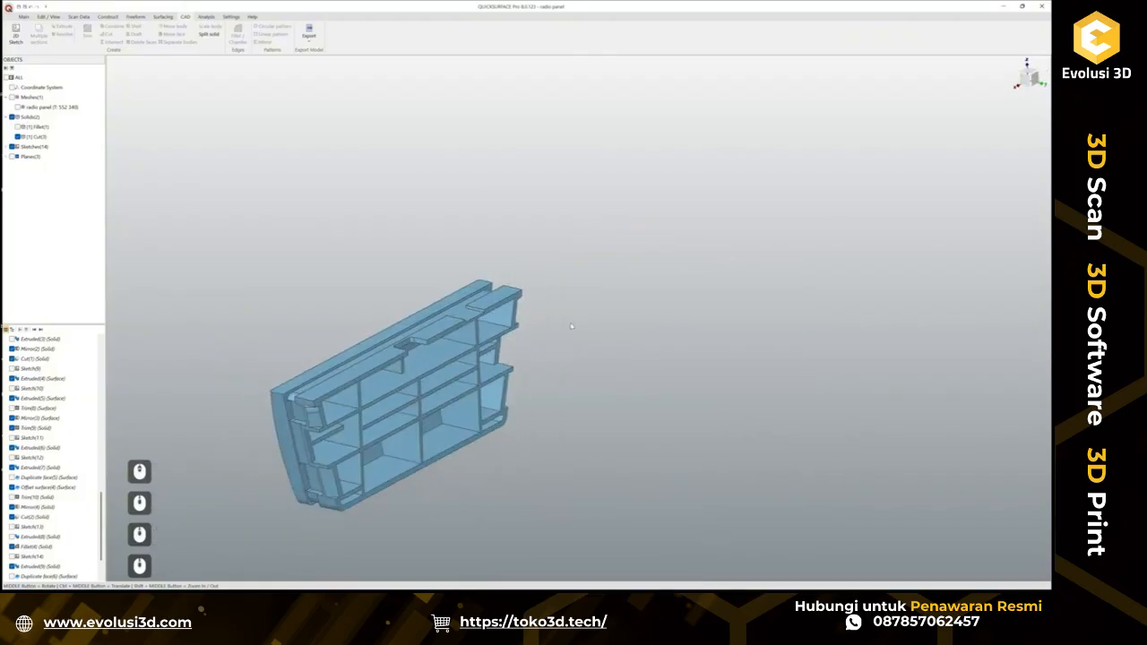
pyautogui.scroll(2, 390, 414)
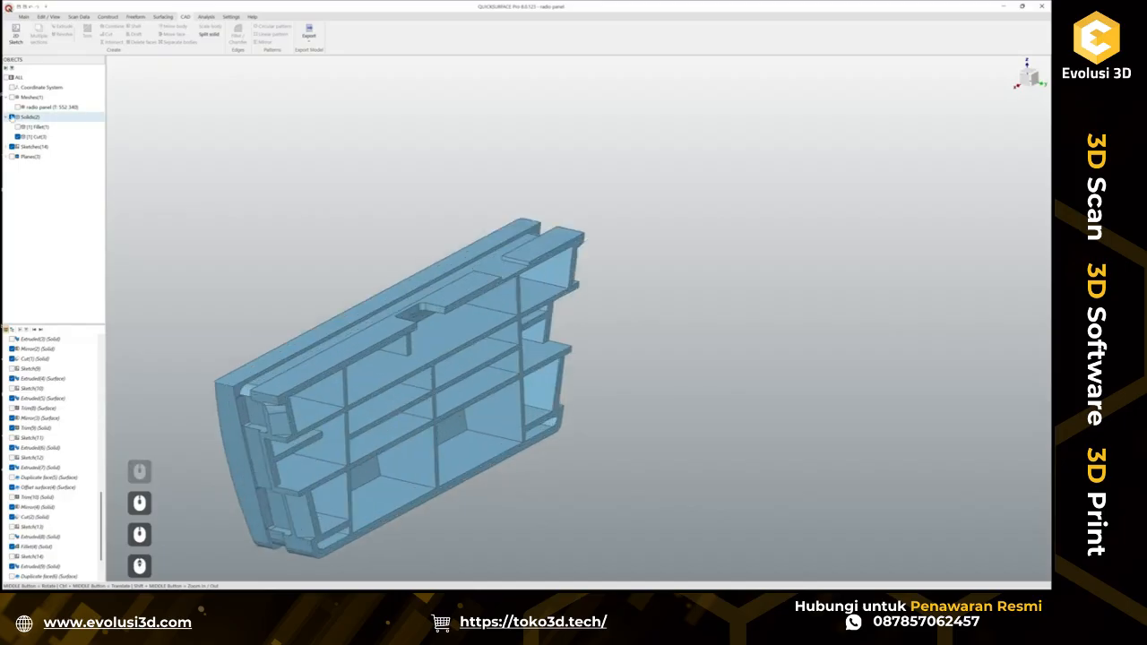
# Show the scan mesh, compare it with the body at 0.1 mm tolerance and examine the deviations around the middle of the long wall.
pyautogui.click(19, 109)
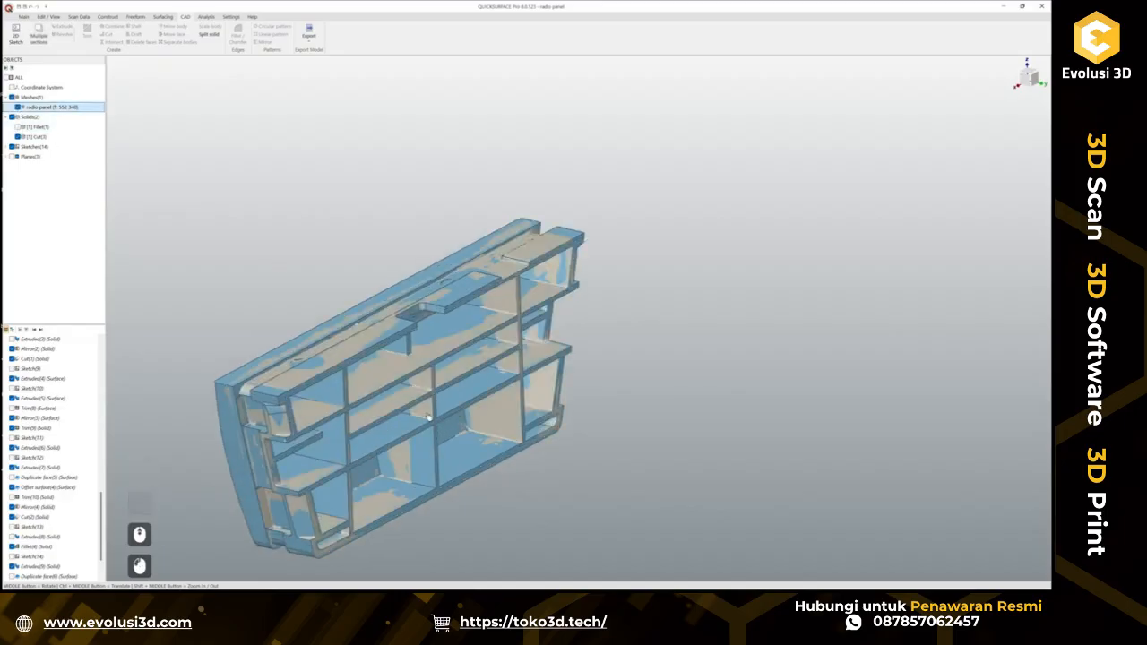
pyautogui.moveTo(425, 396); pyautogui.dragTo(457, 377, button='middle')
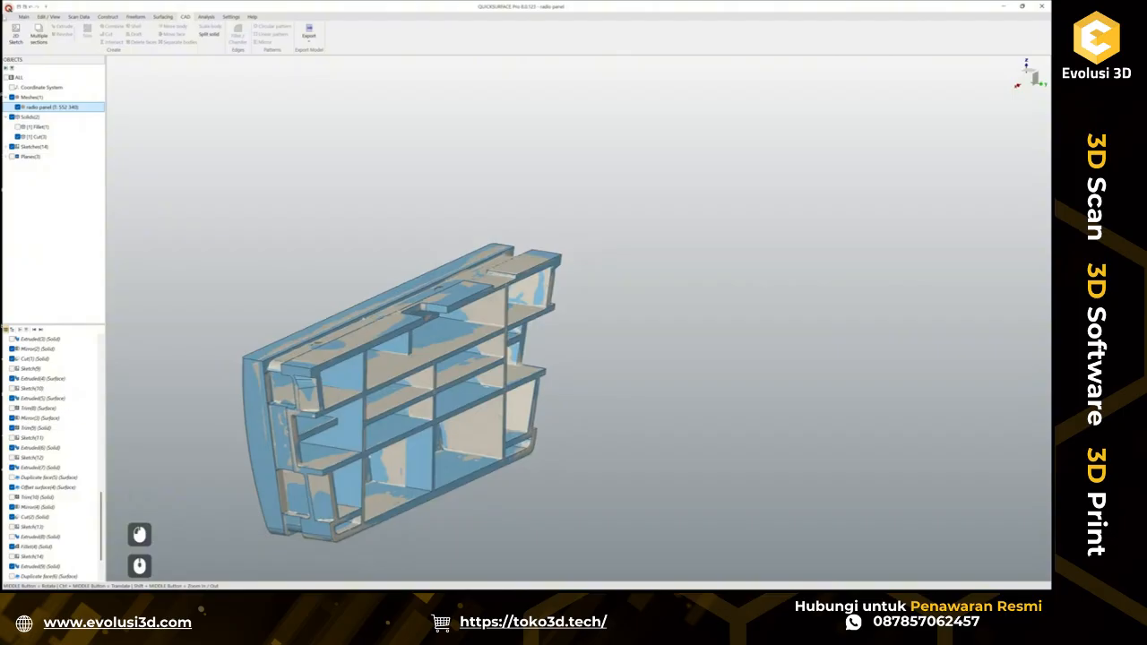
pyautogui.click(23, 17)
pyautogui.click(491, 34)
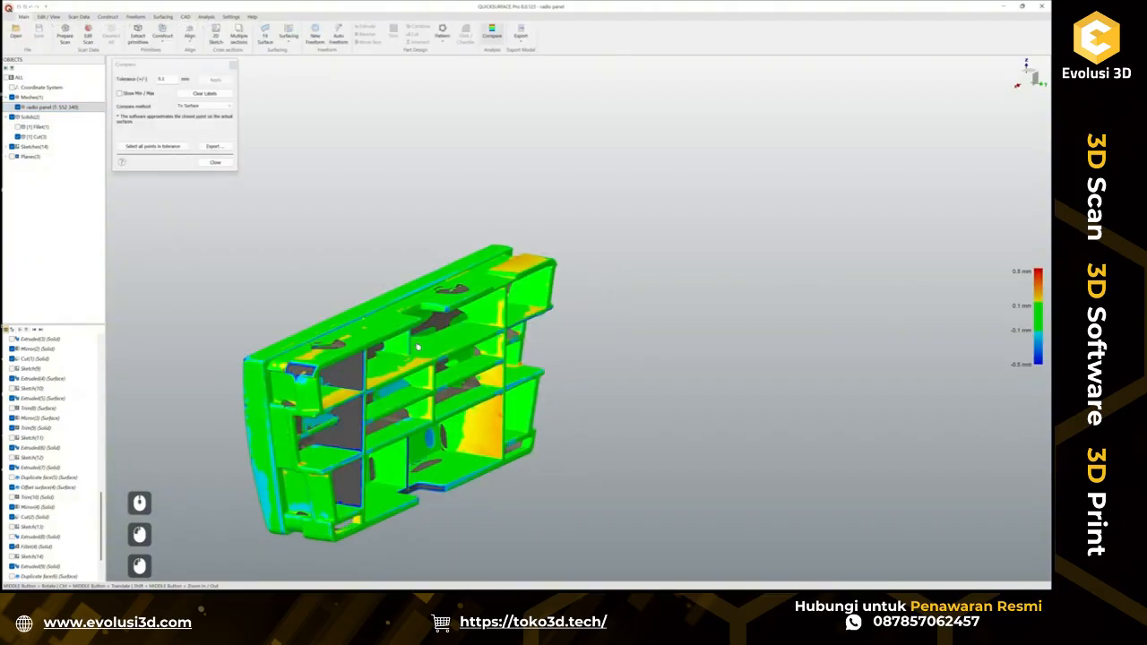
pyautogui.moveTo(468, 449); pyautogui.dragTo(408, 439, button='middle')
pyautogui.scroll(4, 405, 493)
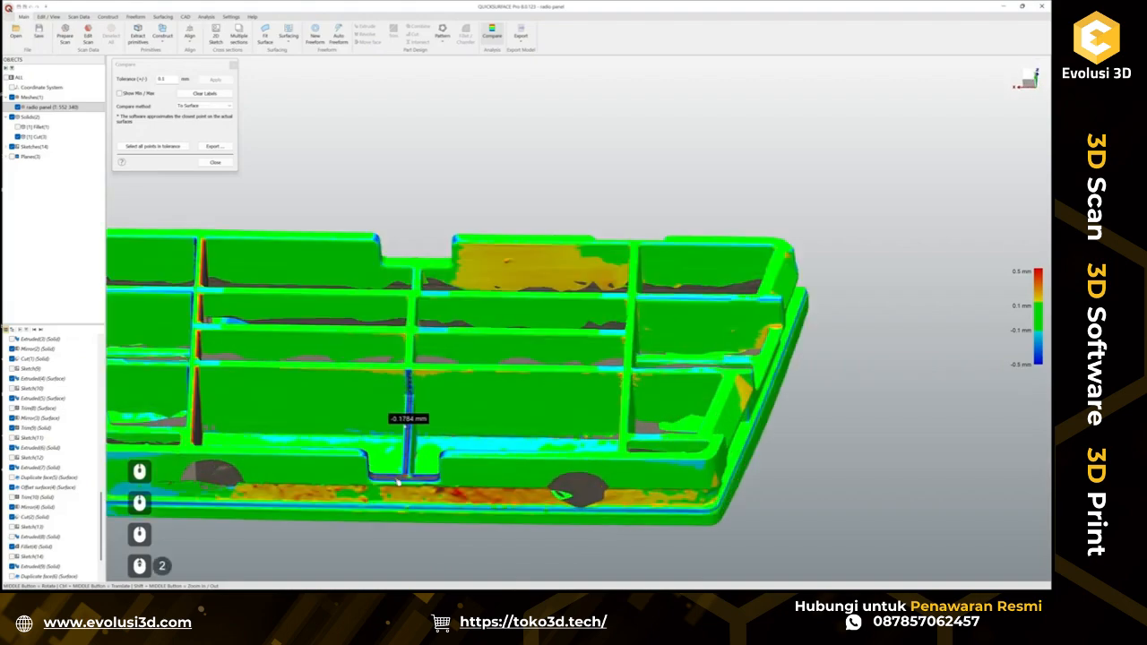
pyautogui.scroll(2, 403, 492)
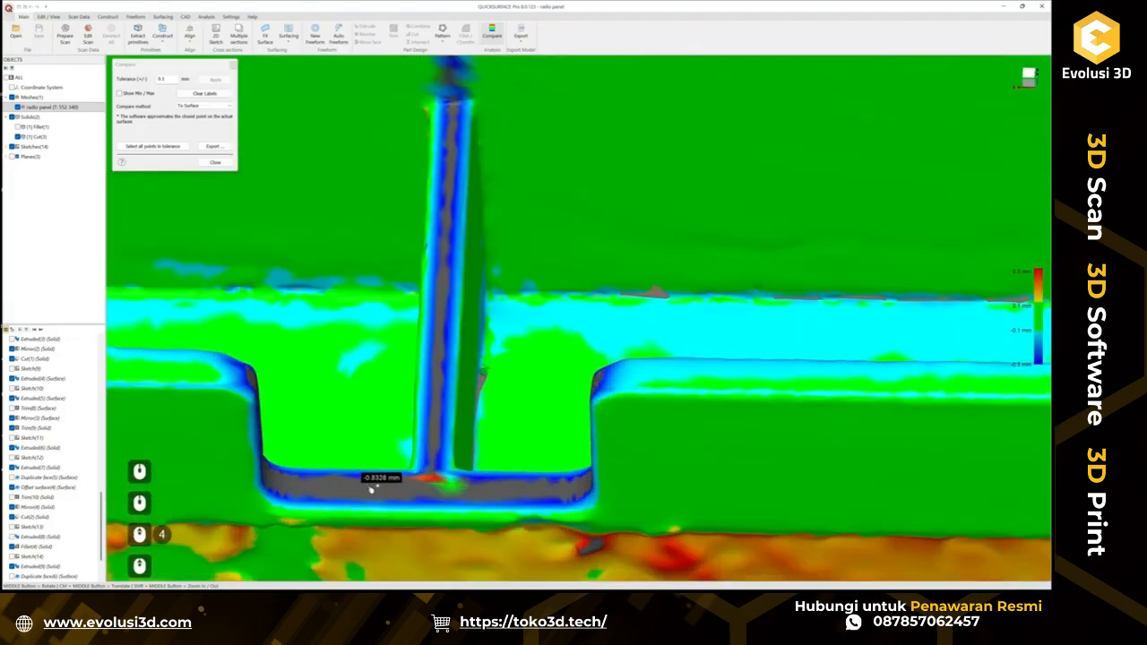
pyautogui.scroll(-1, 387, 486)
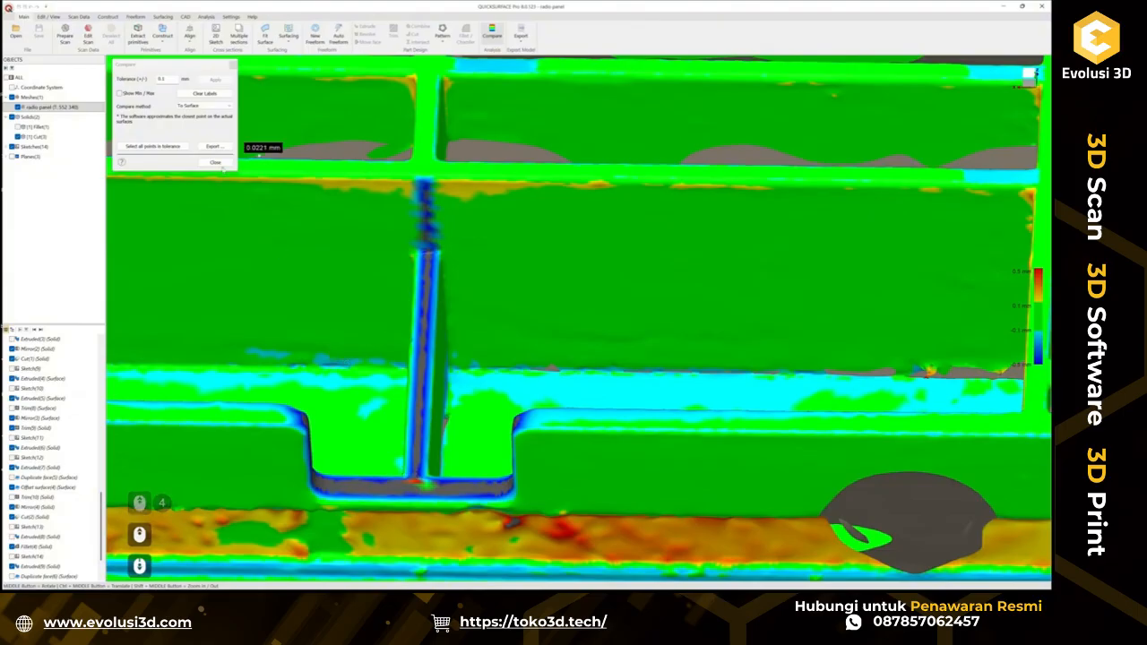
pyautogui.click(216, 162)
# Create a sketch for an extruded surface on a section plane parallel to OXY, offset about -19 mm at the long side wall.
pyautogui.scroll(-2, 554, 397)
pyautogui.scroll(2, 555, 397)
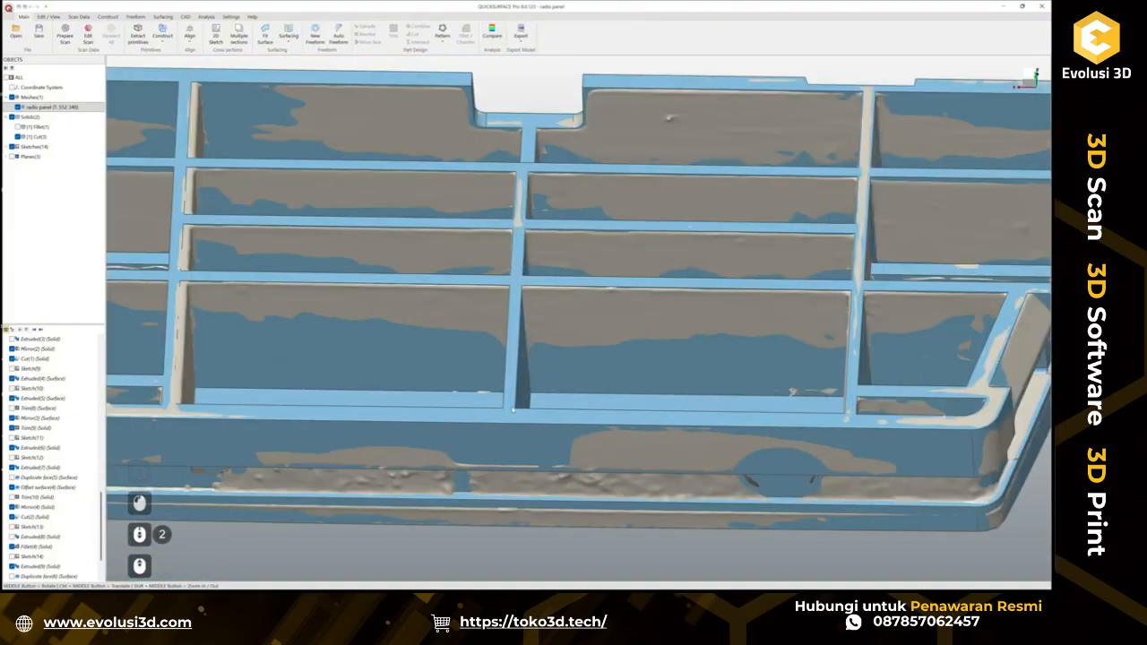
pyautogui.scroll(-2, 513, 409)
pyautogui.moveTo(513, 409); pyautogui.dragTo(491, 494, button='middle')
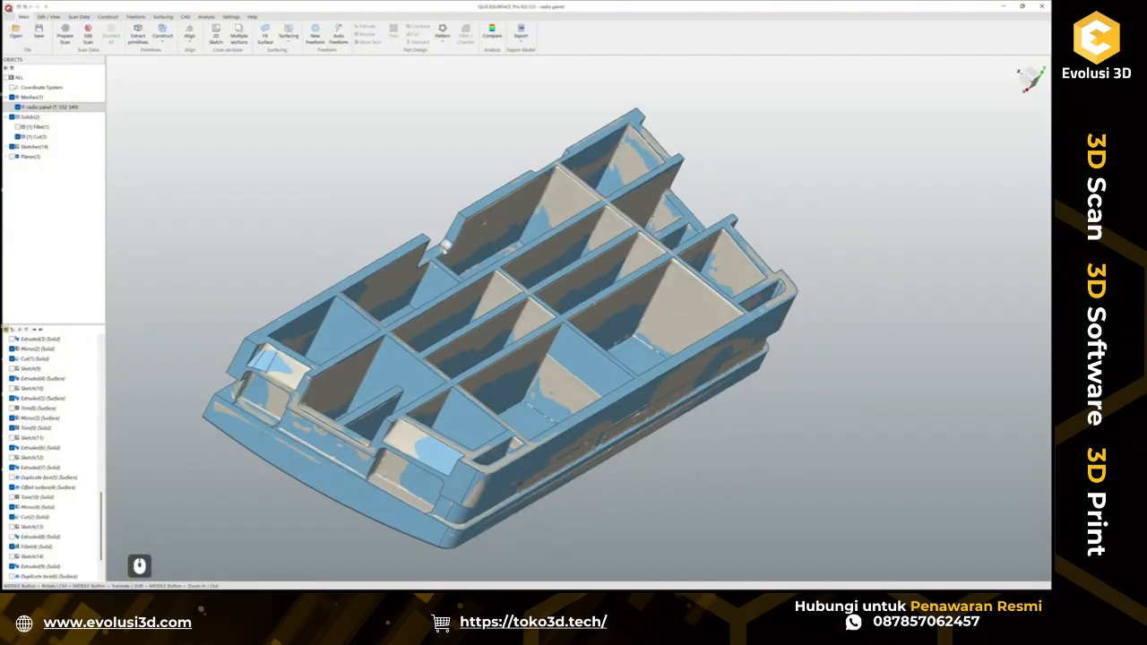
pyautogui.moveTo(446, 245); pyautogui.dragTo(434, 190, button='middle')
pyautogui.click(433, 189)
pyautogui.click(243, 61)
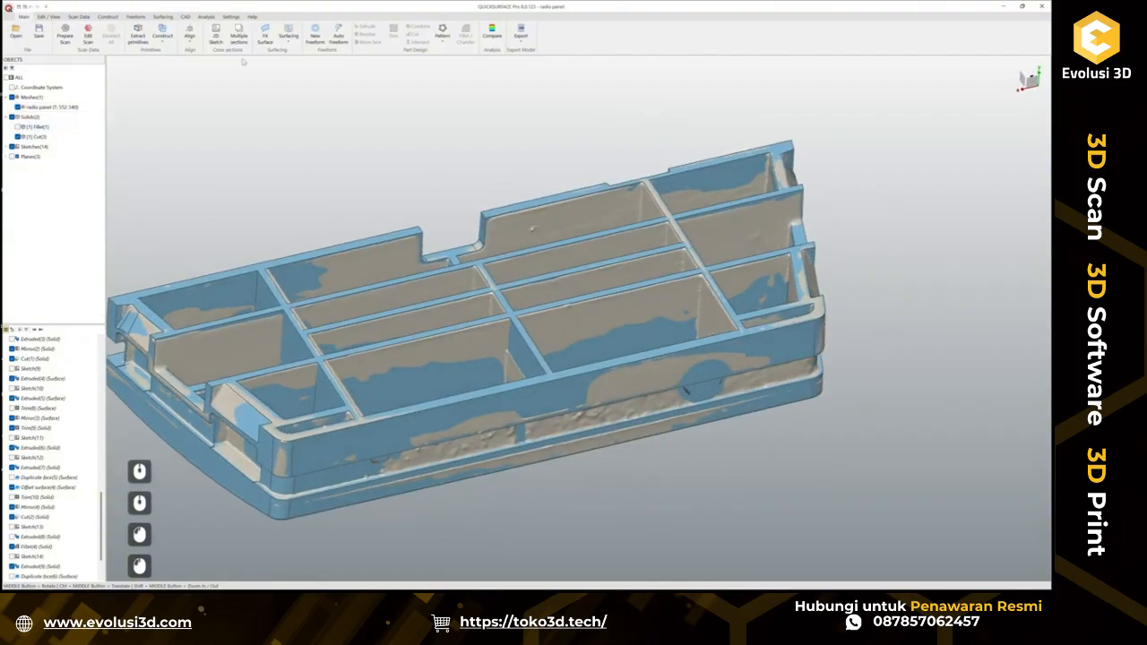
pyautogui.click(215, 35)
pyautogui.moveTo(450, 329); pyautogui.dragTo(476, 363, button='middle')
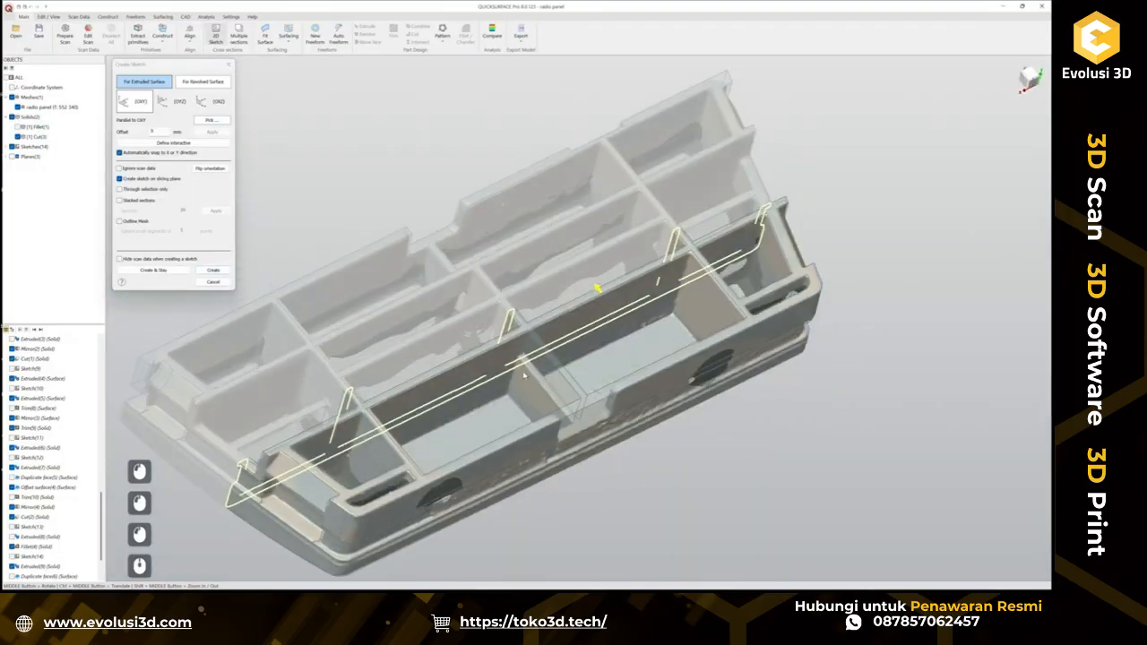
pyautogui.moveTo(498, 323); pyautogui.dragTo(574, 397)
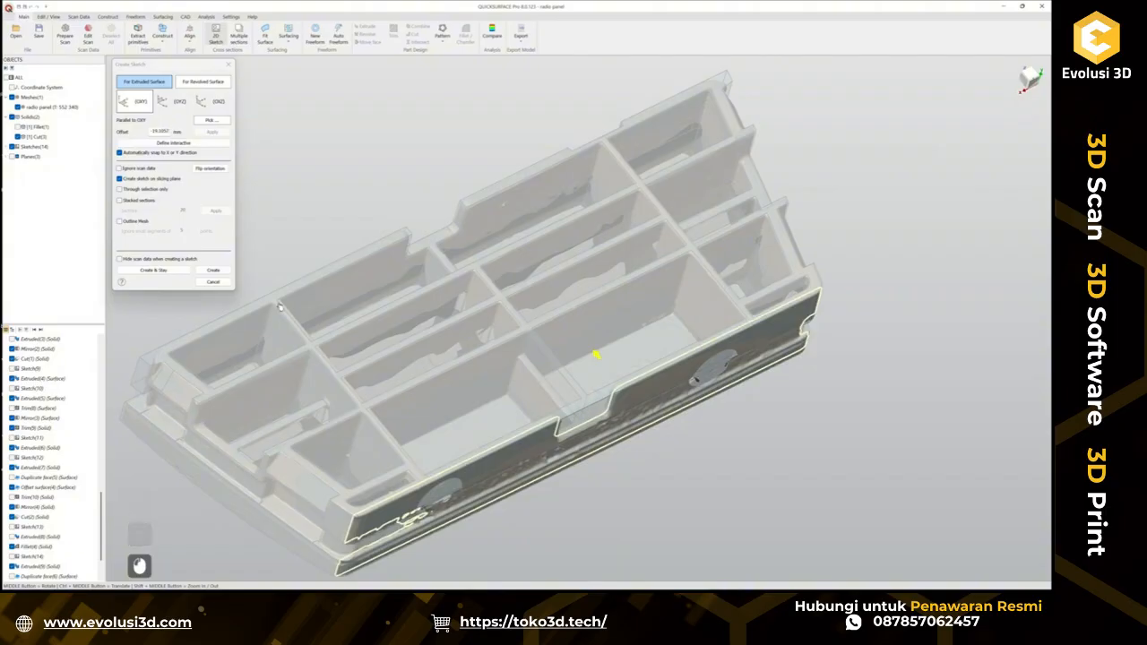
pyautogui.click(215, 270)
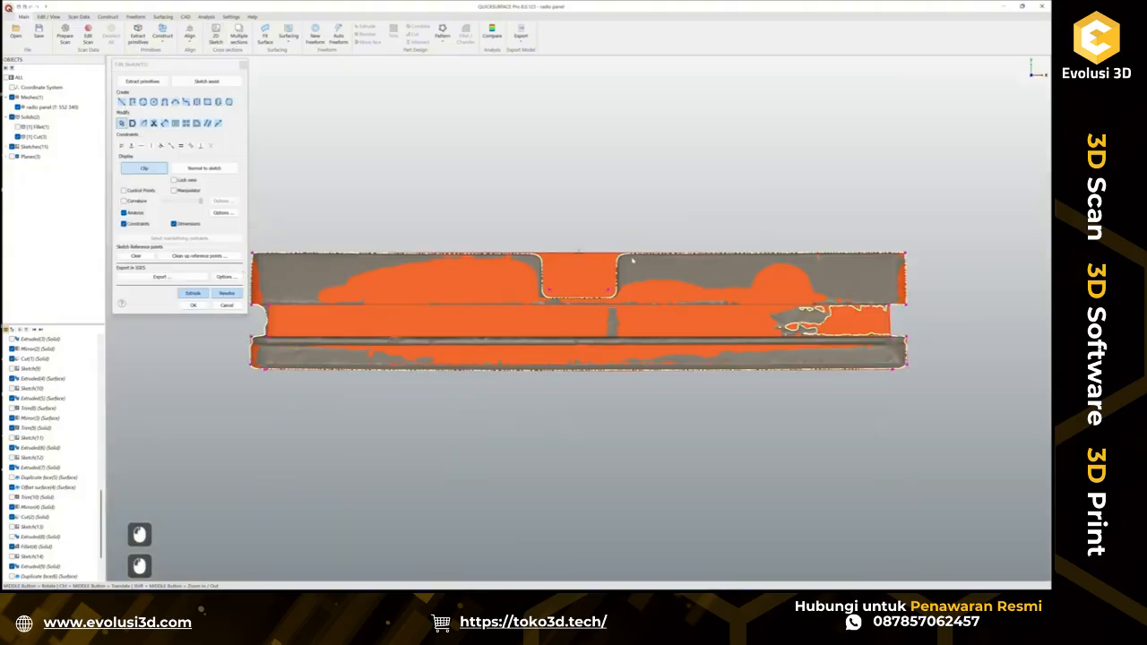
# Turn off sketch clipping and project the side, bottom and corner edges of the opposite wall's notch into the sketch.
pyautogui.scroll(2, 632, 261)
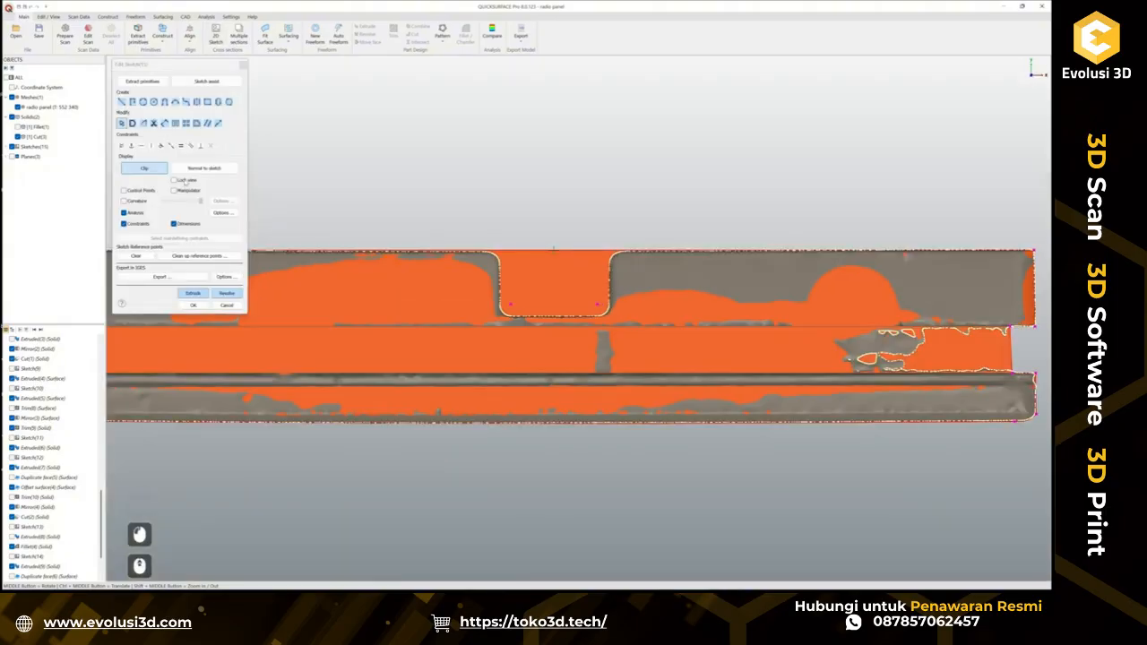
pyautogui.scroll(-2, 579, 363)
pyautogui.click(142, 169)
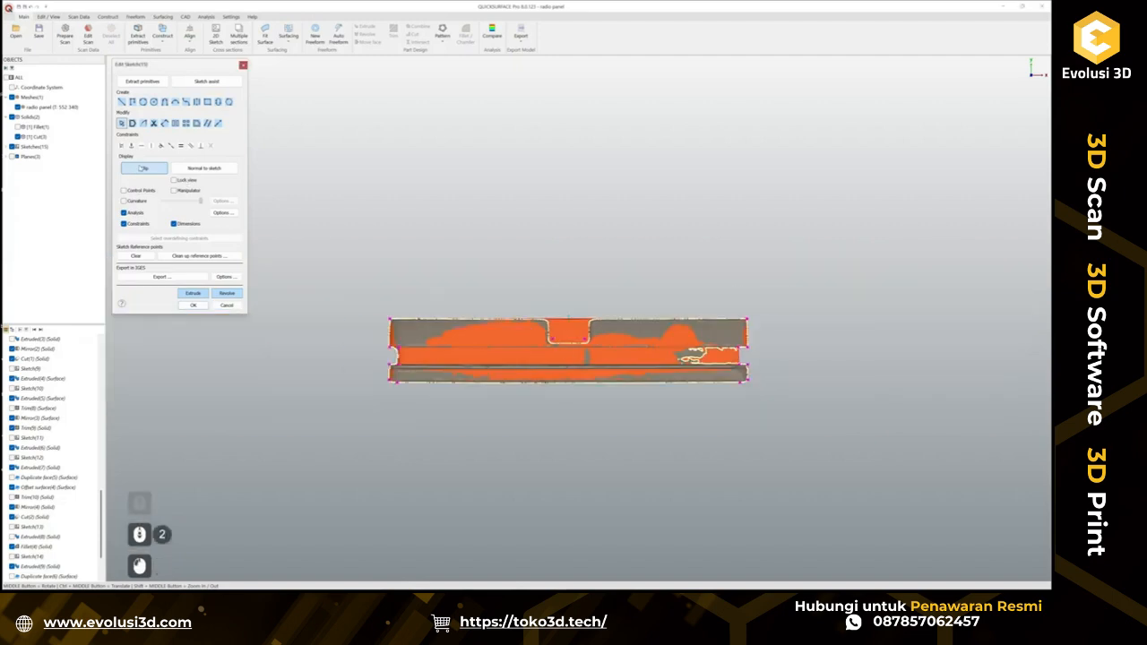
pyautogui.moveTo(692, 403)
pyautogui.mouseDown(button='middle')
pyautogui.moveTo(403, 471)
pyautogui.moveTo(455, 492)
pyautogui.moveTo(495, 491)
pyautogui.mouseUp(button='middle')
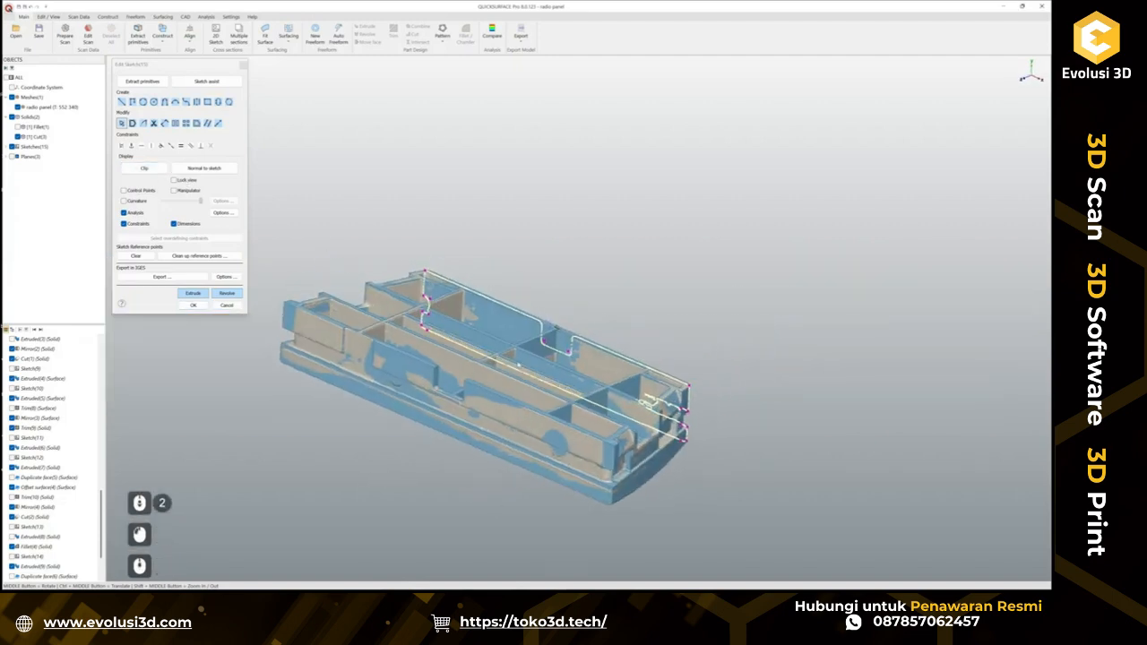
pyautogui.scroll(2, 510, 349)
pyautogui.click(208, 125)
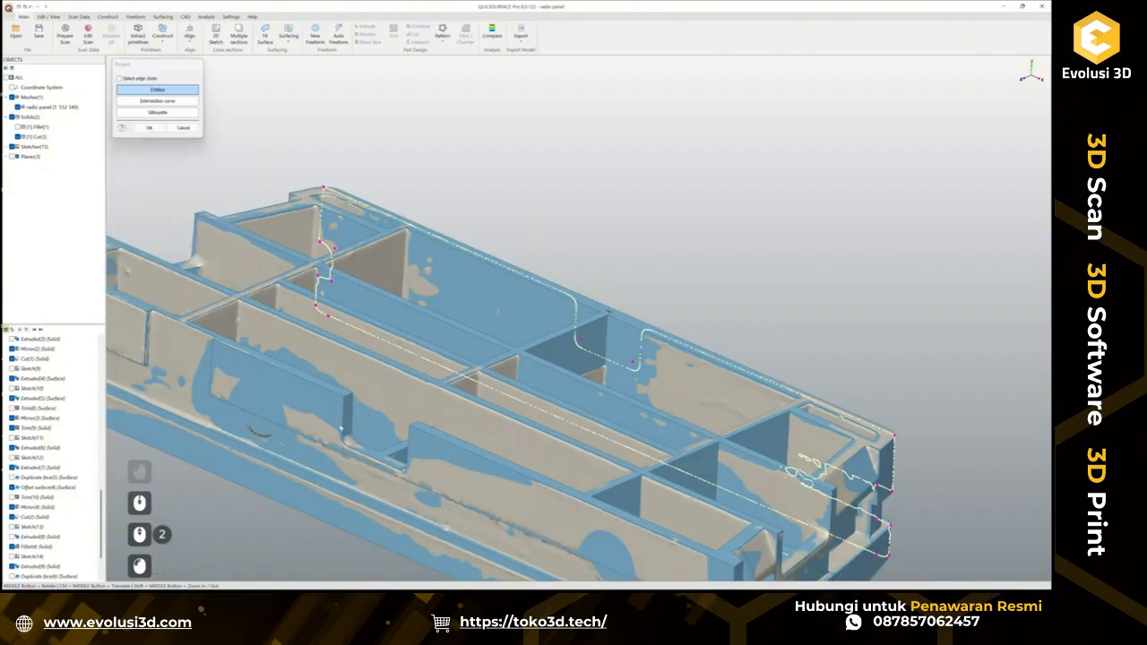
pyautogui.click(346, 421)
pyautogui.click(359, 455)
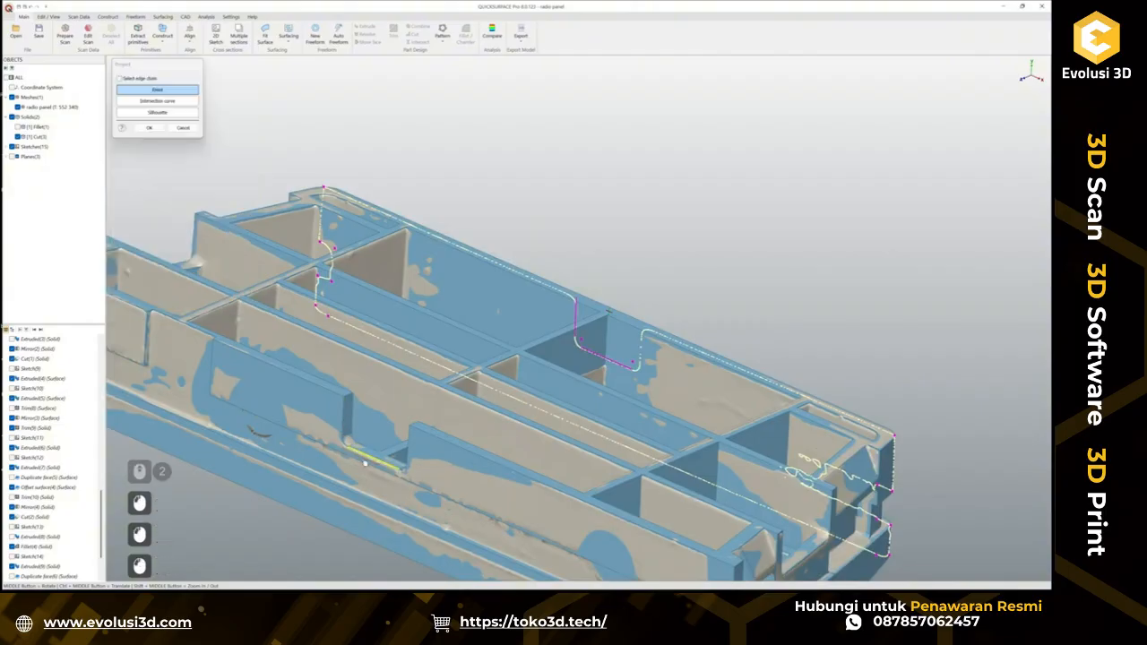
pyautogui.click(408, 459)
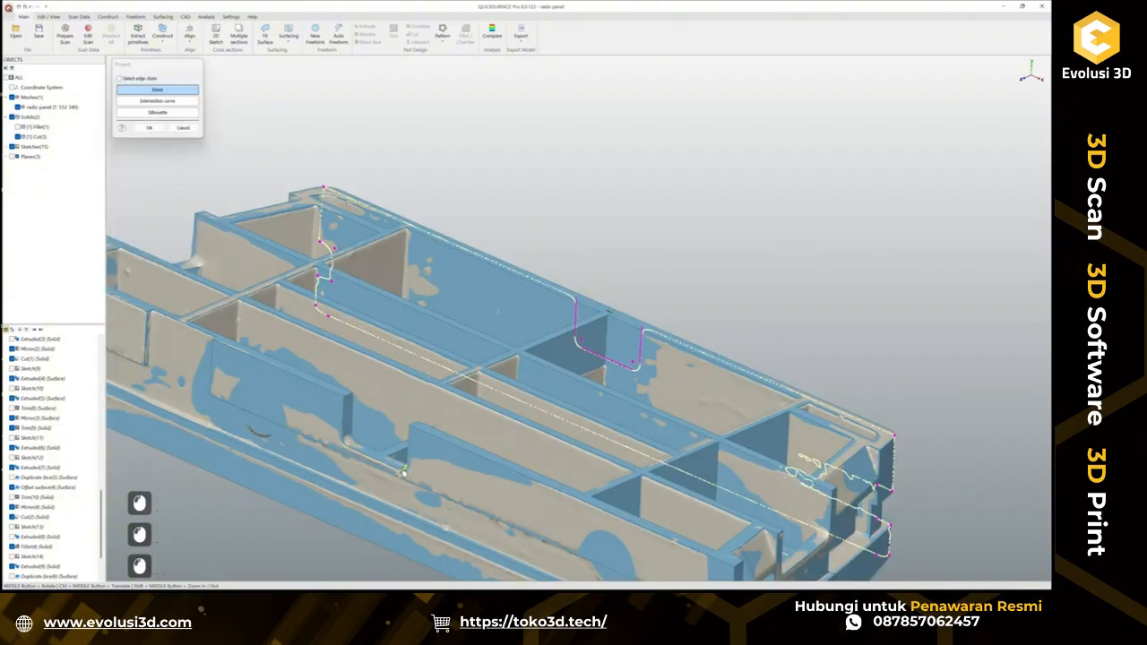
pyautogui.click(346, 445)
pyautogui.click(150, 128)
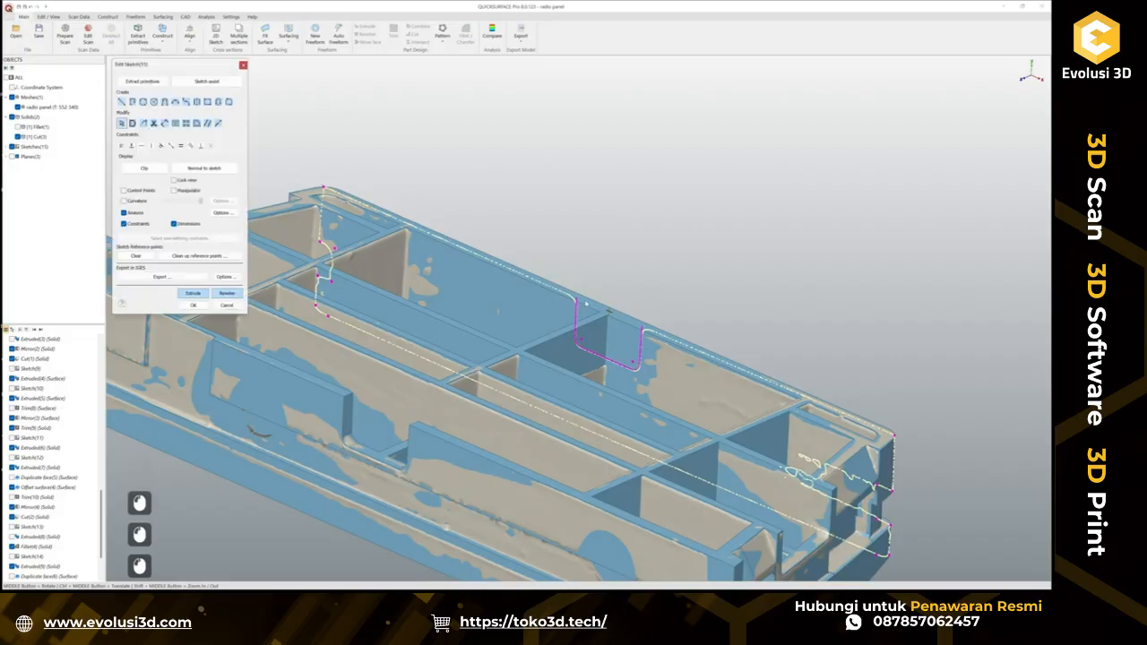
# Draw a horizontal line above the projected notch and join it to both side lines to close the profile.
pyautogui.click(204, 169)
pyautogui.scroll(2, 578, 233)
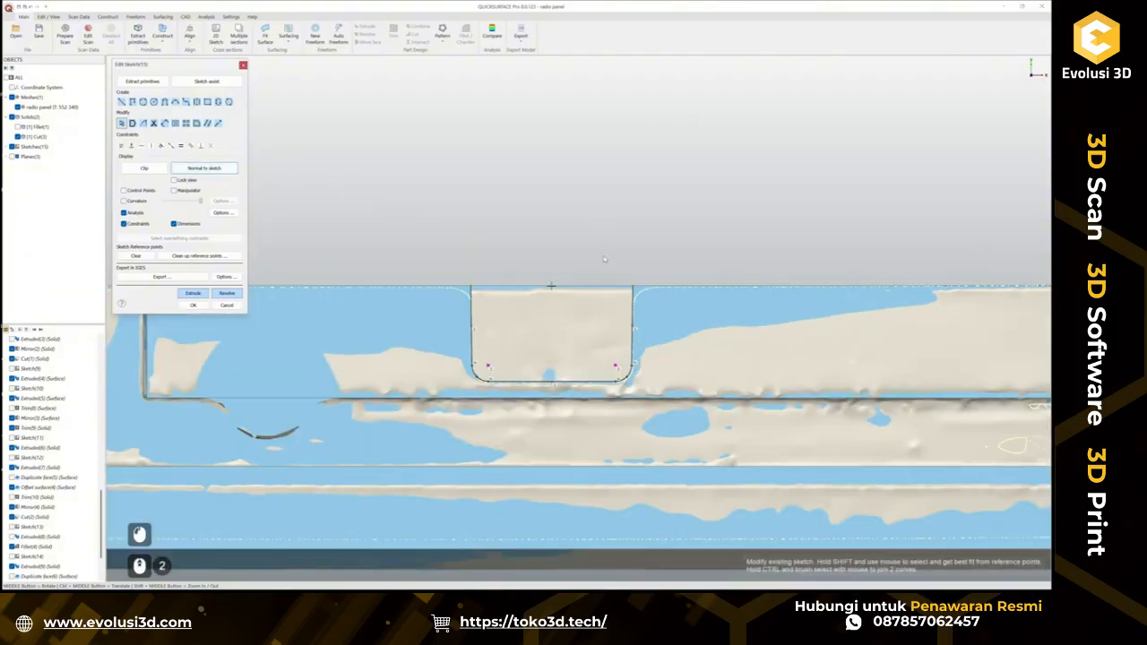
pyautogui.click(121, 101)
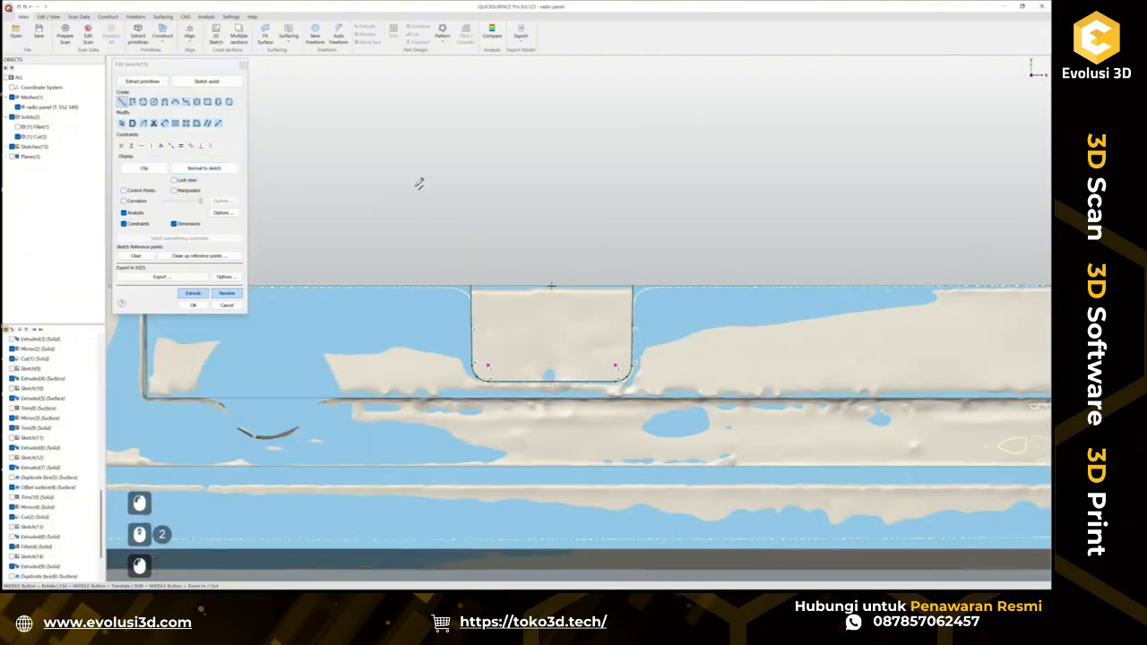
pyautogui.click(414, 187)
pyautogui.click(693, 186)
pyautogui.press('Escape')
pyautogui.press('Escape')
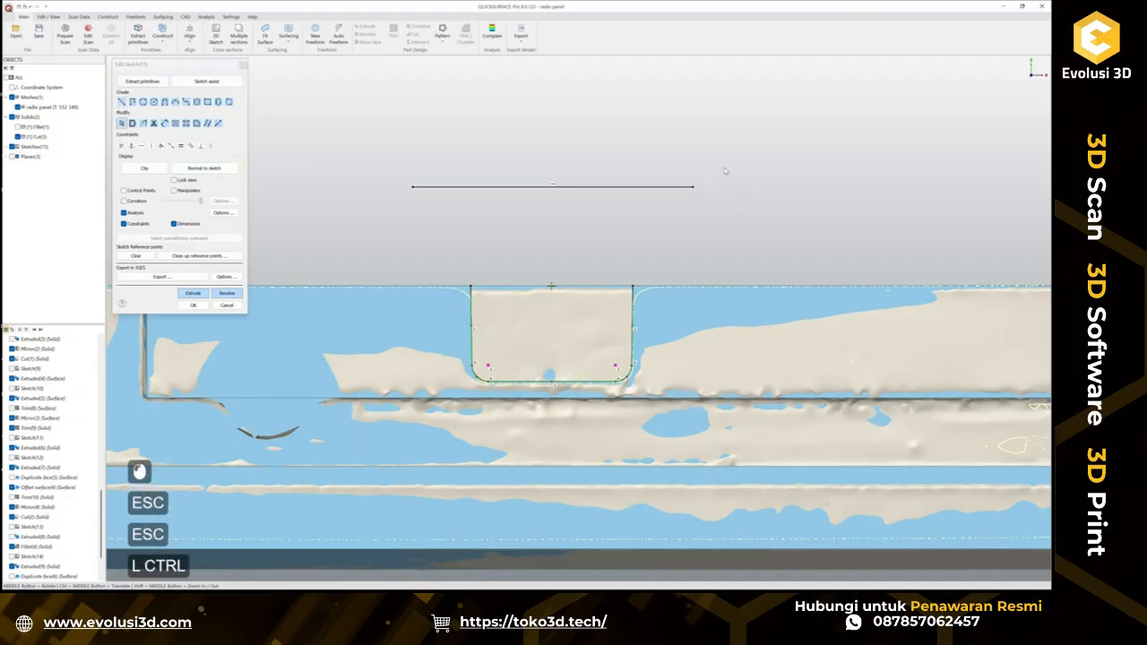
pyautogui.moveTo(726, 171)
pyautogui.keyDown('ctrl'); pyautogui.mouseDown()
pyautogui.moveTo(572, 280)
pyautogui.moveTo(647, 319)
pyautogui.mouseUp(); pyautogui.keyUp('ctrl')
pyautogui.moveTo(499, 311)
pyautogui.keyDown('ctrl'); pyautogui.mouseDown()
pyautogui.moveTo(484, 196)
pyautogui.moveTo(394, 269)
pyautogui.moveTo(404, 262)
pyautogui.mouseUp(); pyautogui.keyUp('ctrl')
# Extrude the closed notch profile two-sided as a cut, with depth 1 up to a surface and depth 2 extended past the long wall's outer face.
pyautogui.click(193, 294)
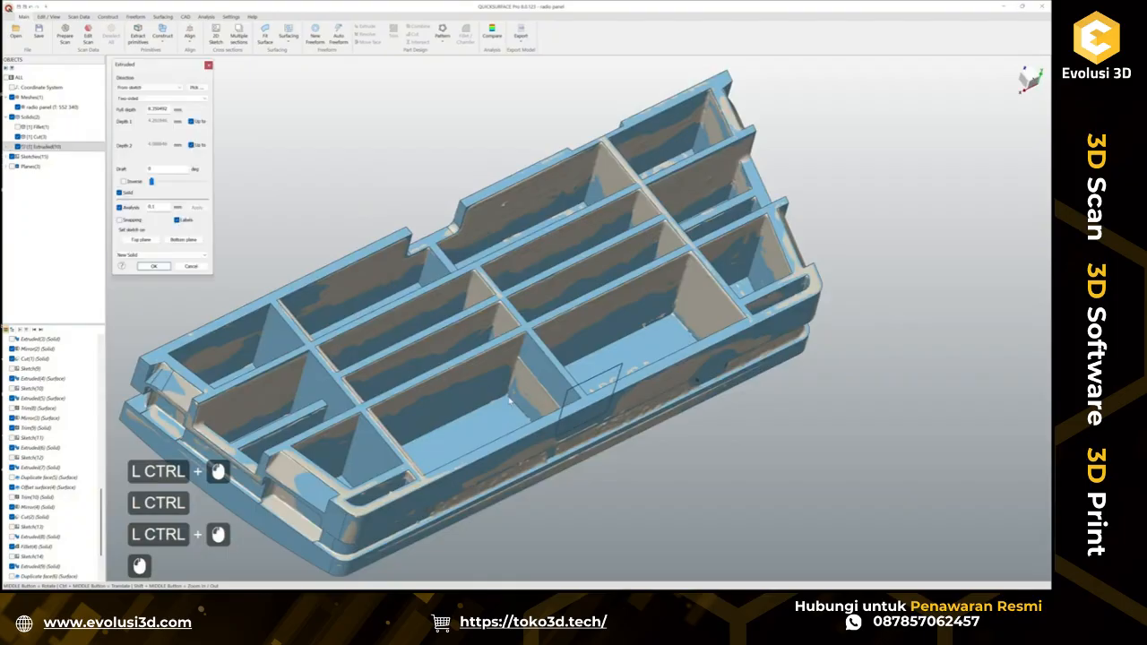
pyautogui.scroll(2, 572, 395)
pyautogui.moveTo(569, 386); pyautogui.dragTo(427, 358)
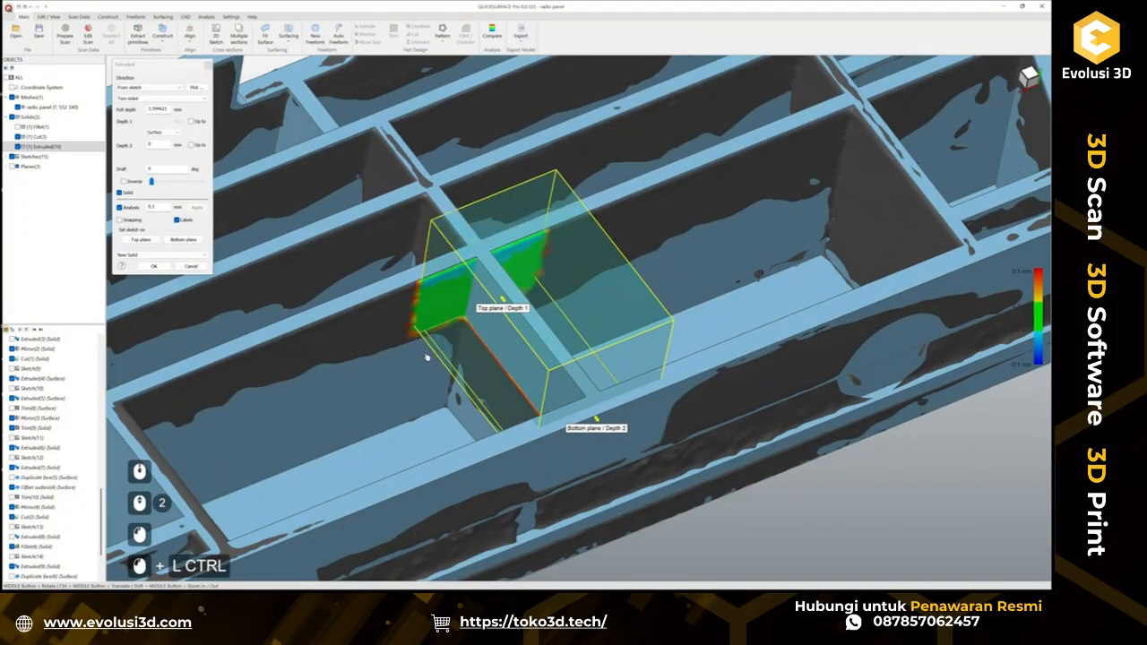
pyautogui.click(161, 254)
pyautogui.click(156, 272)
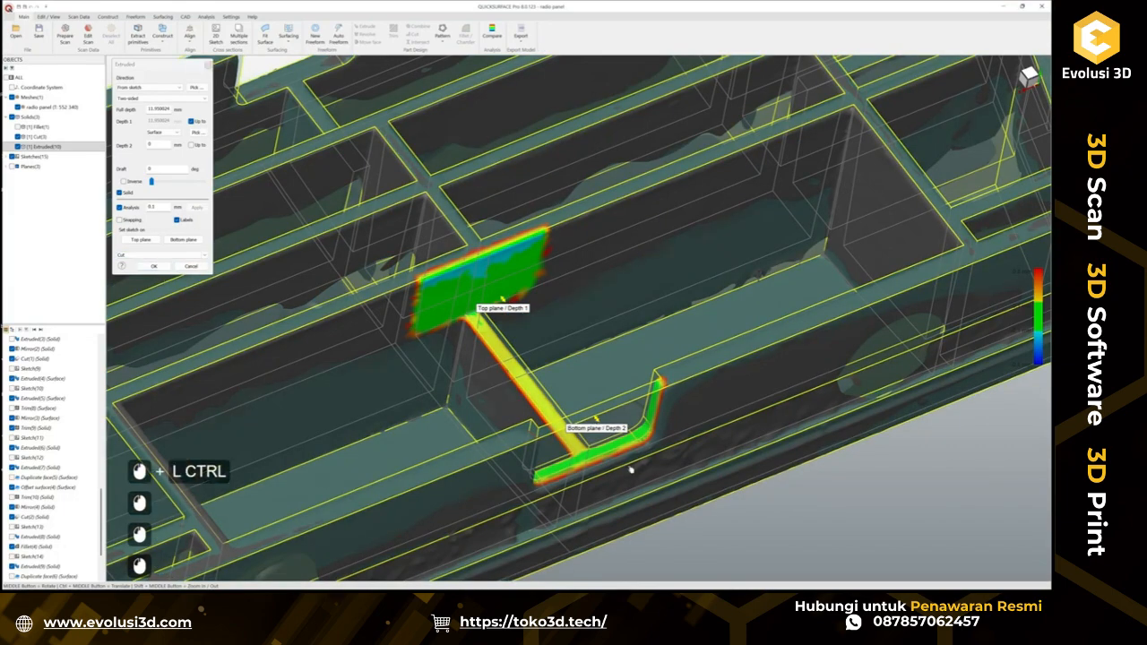
pyautogui.keyDown('ctrl'); pyautogui.moveTo(598, 421); pyautogui.dragTo(652, 492); pyautogui.keyUp('ctrl')
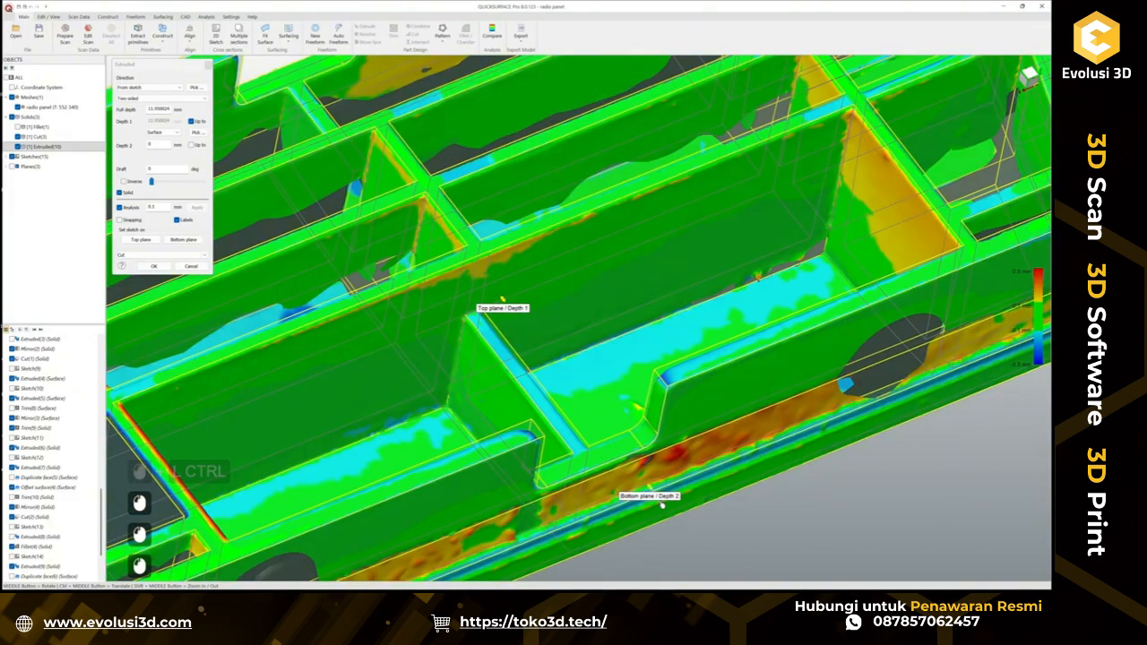
pyautogui.click(156, 267)
pyautogui.scroll(-2, 463, 290)
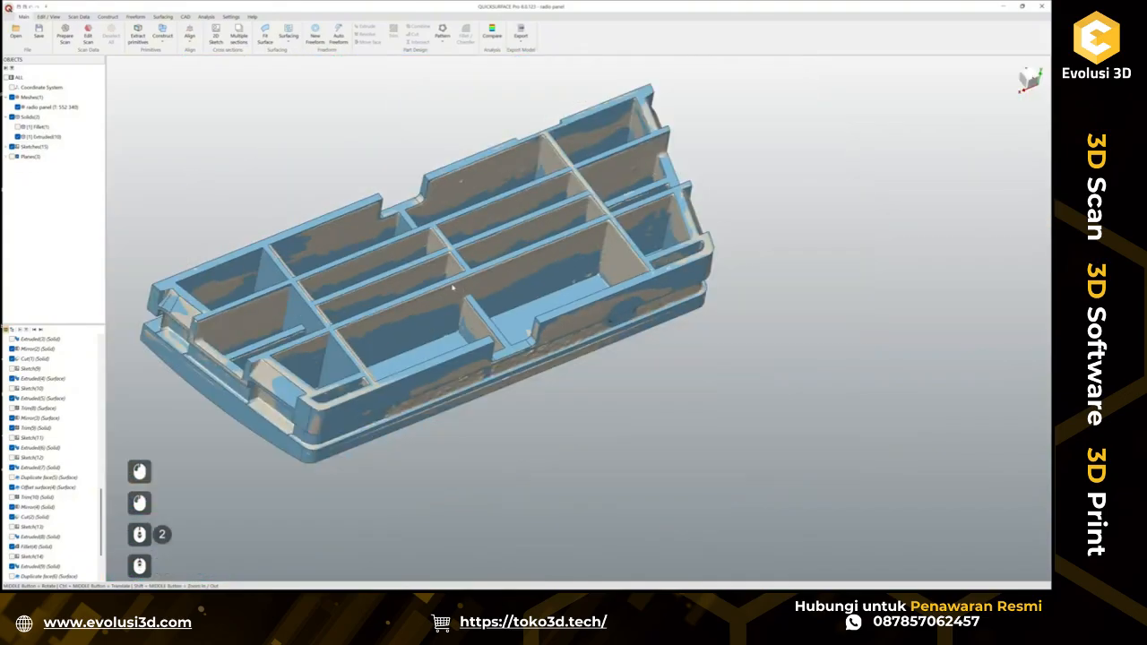
# Compare the cut body with the scan at 0.1 mm tolerance and examine the deviations around the new middle notch.
pyautogui.scroll(2, 453, 287)
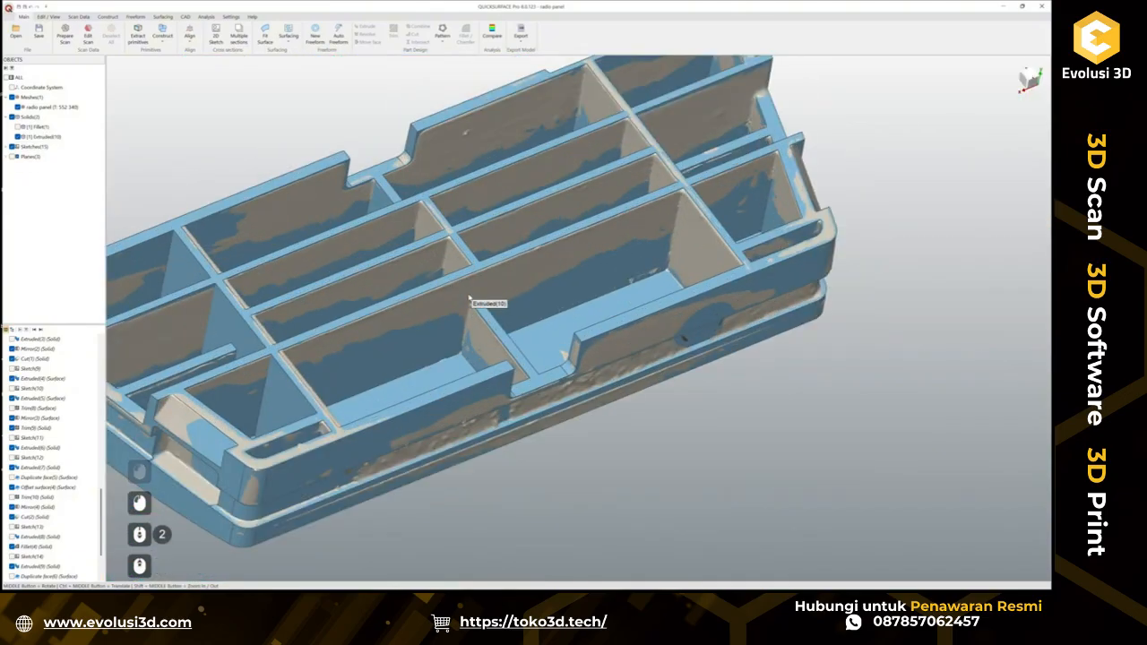
pyautogui.click(495, 34)
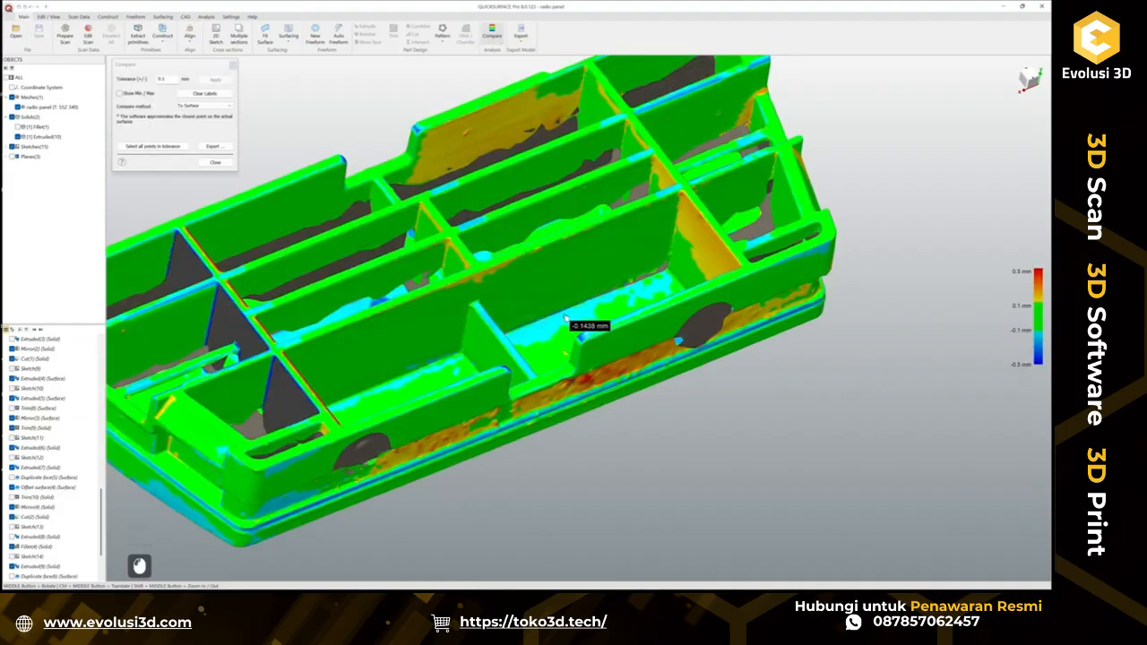
pyautogui.click(215, 162)
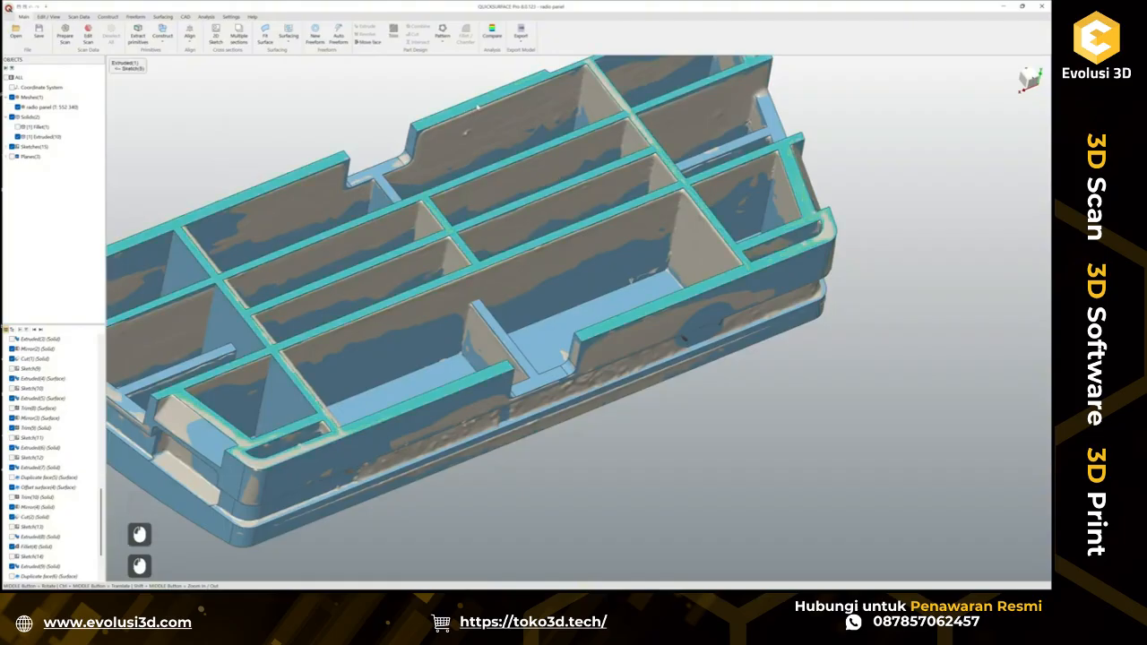
# Fillet the upper corner edges of the middle notches in both long walls with a 1.5 mm radius, keeping the Fillet command open.
pyautogui.click(385, 112)
pyautogui.click(389, 168)
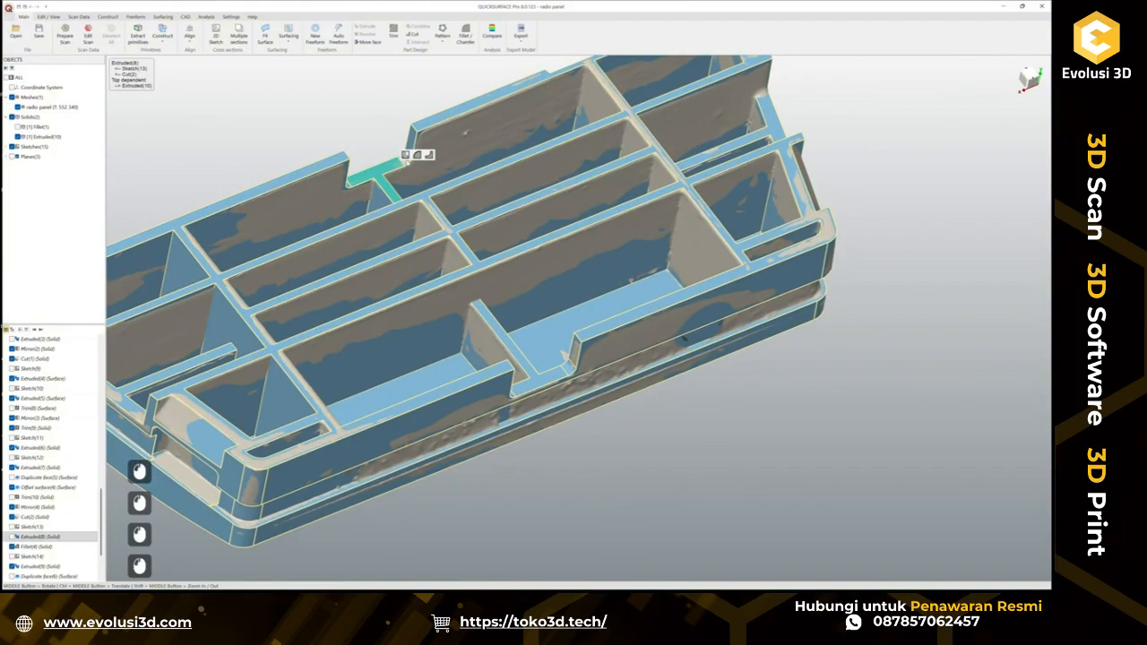
pyautogui.click(418, 153)
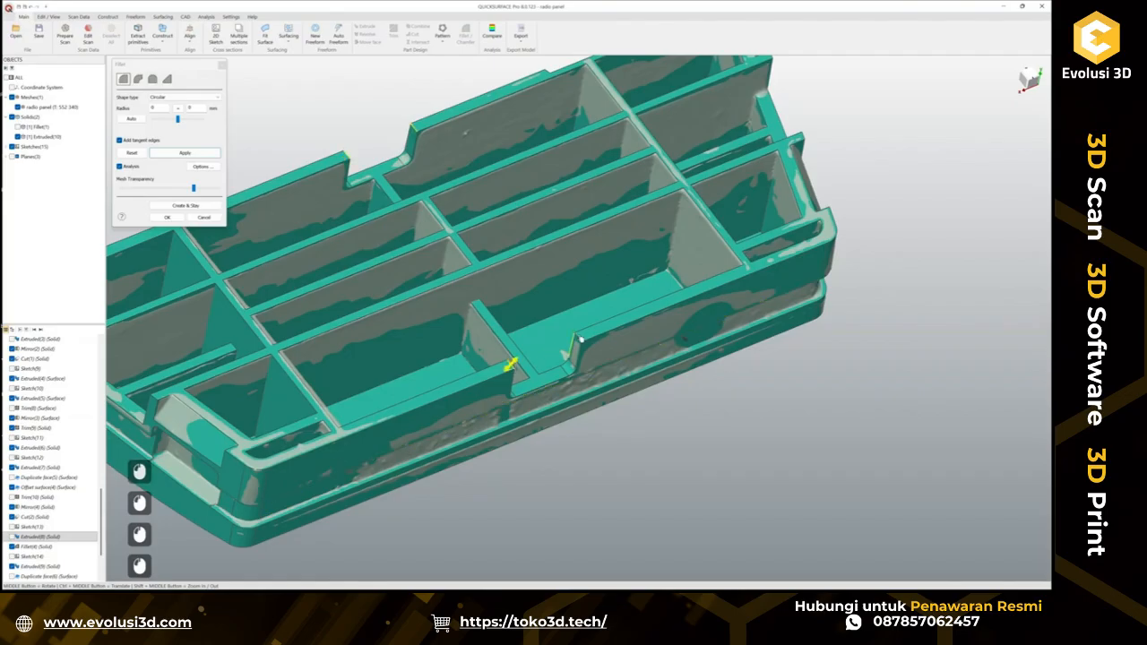
pyautogui.click(589, 348)
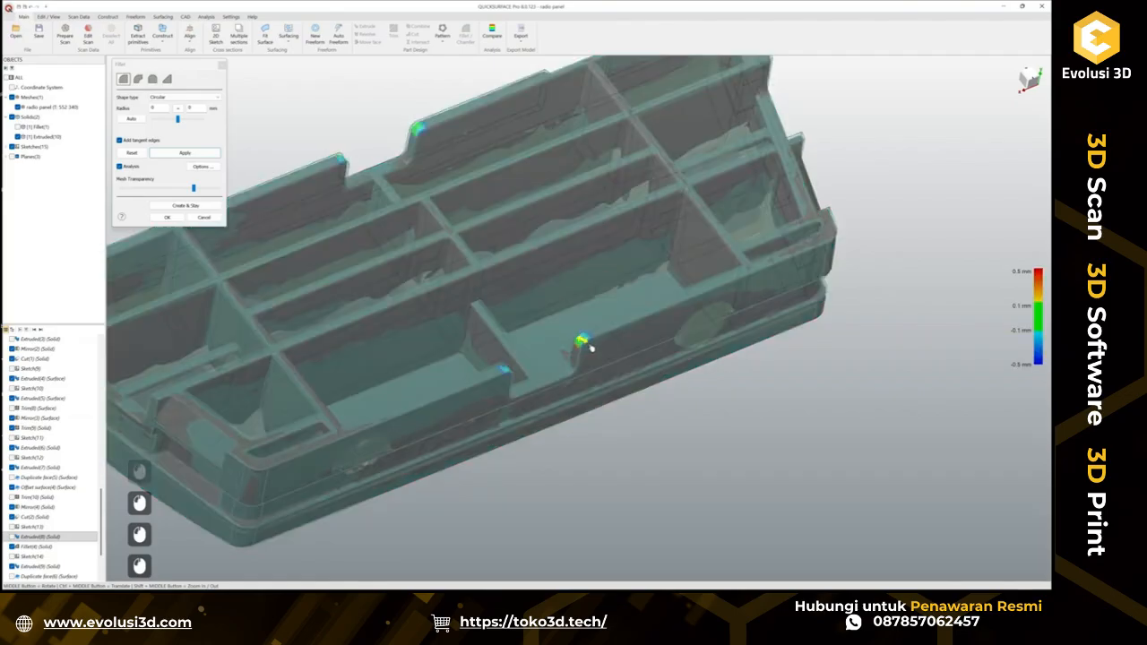
pyautogui.click(592, 348)
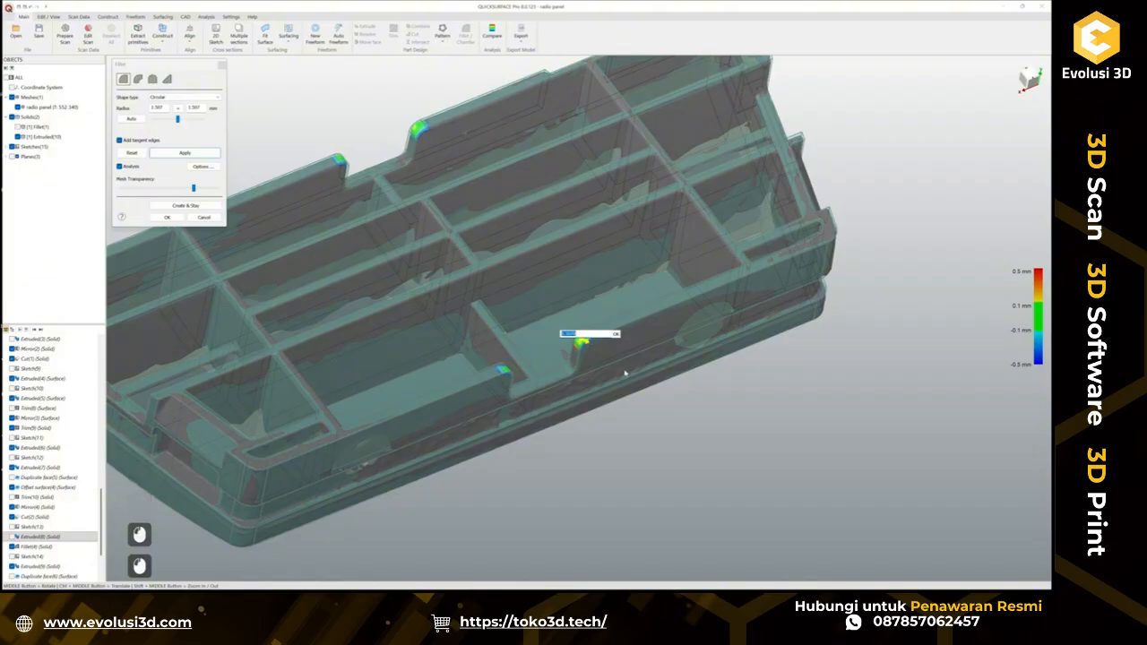
pyautogui.write('1.5')
pyautogui.press('KP_Enter')
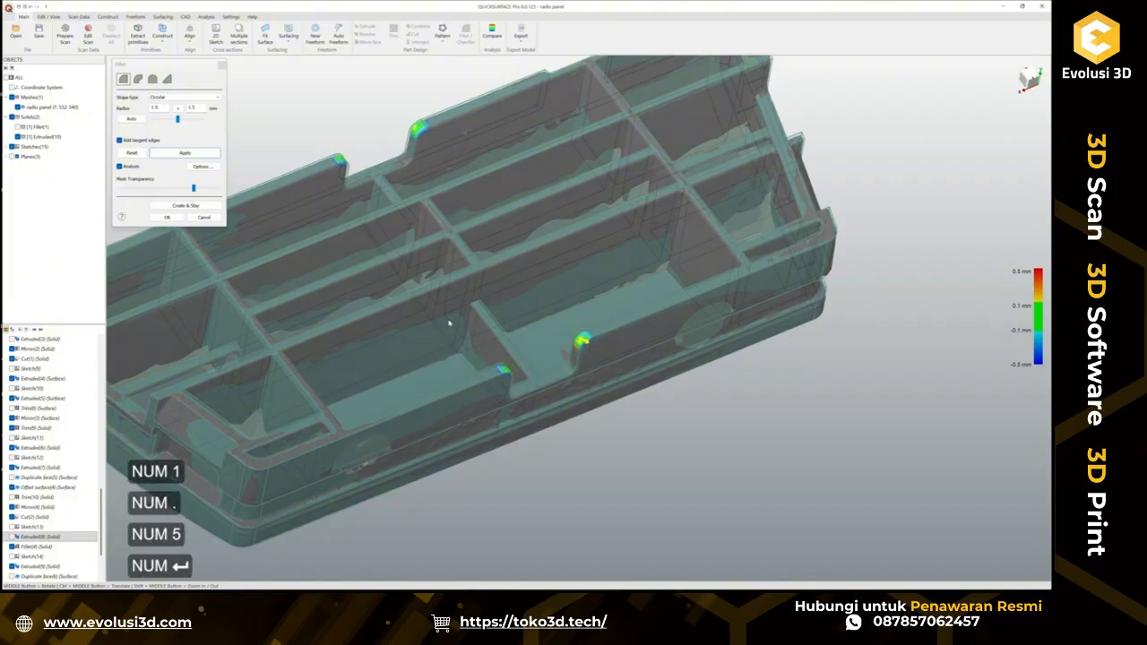
pyautogui.click(205, 207)
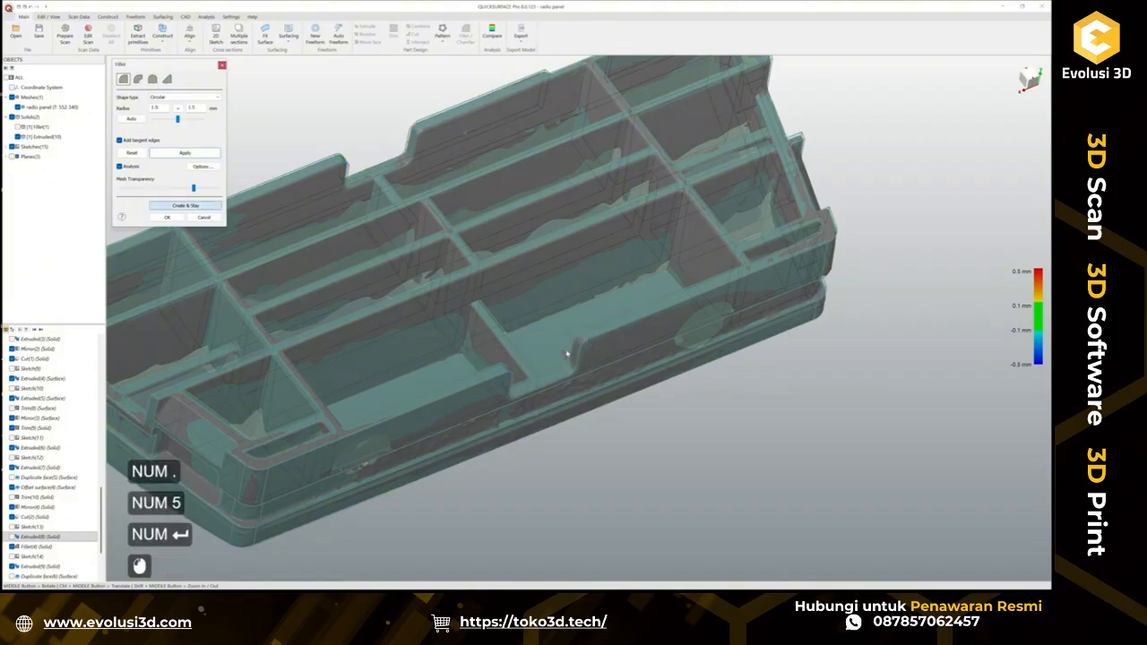
# Fillet the inner corner edges of the middle openings in both end walls with a 1 mm radius.
pyautogui.keyDown('ctrl'); pyautogui.moveTo(567, 353); pyautogui.dragTo(815, 325, button='middle'); pyautogui.keyUp('ctrl')
pyautogui.scroll(2, 319, 361)
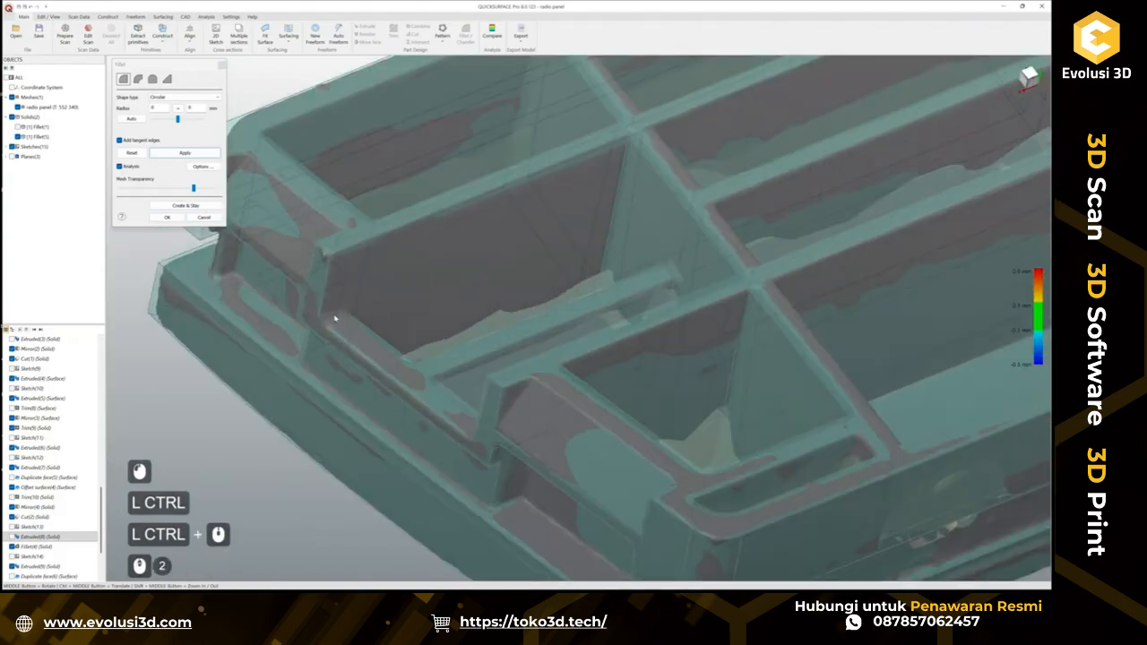
pyautogui.middleClick(329, 317)
pyautogui.moveTo(330, 317); pyautogui.dragTo(482, 421, button='middle')
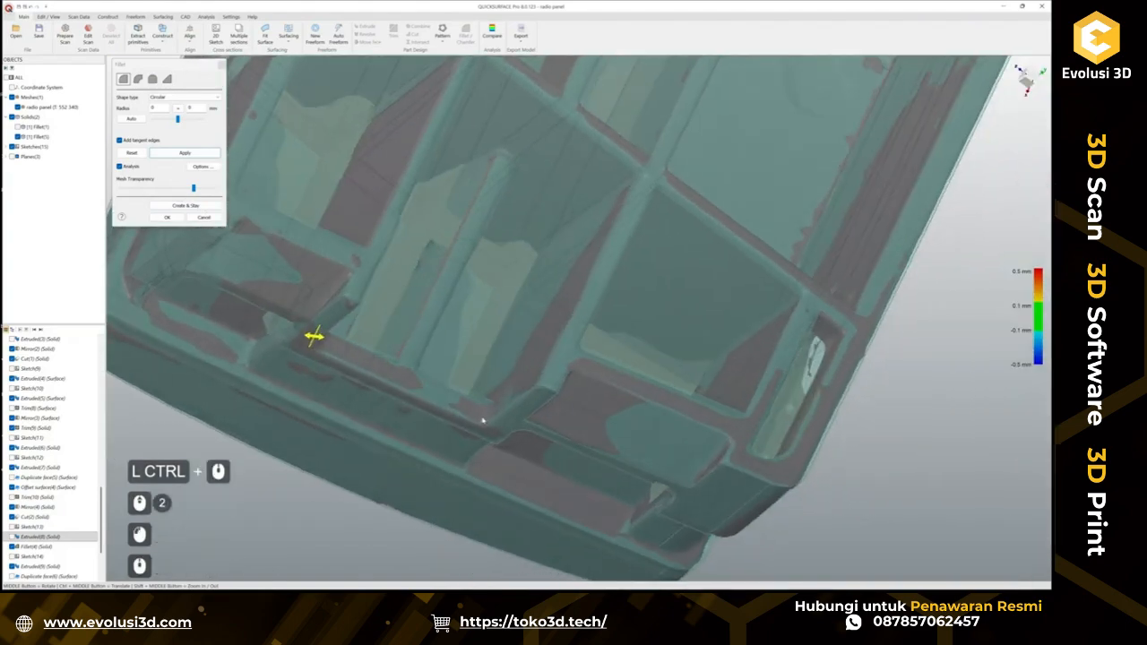
pyautogui.click(490, 420)
pyautogui.scroll(-3, 492, 427)
pyautogui.keyDown('ctrl'); pyautogui.moveTo(659, 148); pyautogui.dragTo(494, 382, button='middle'); pyautogui.keyUp('ctrl')
pyautogui.keyDown('ctrl'); pyautogui.moveTo(556, 215); pyautogui.dragTo(469, 338, button='middle'); pyautogui.keyUp('ctrl')
pyautogui.scroll(3, 514, 265)
pyautogui.middleClick(515, 269)
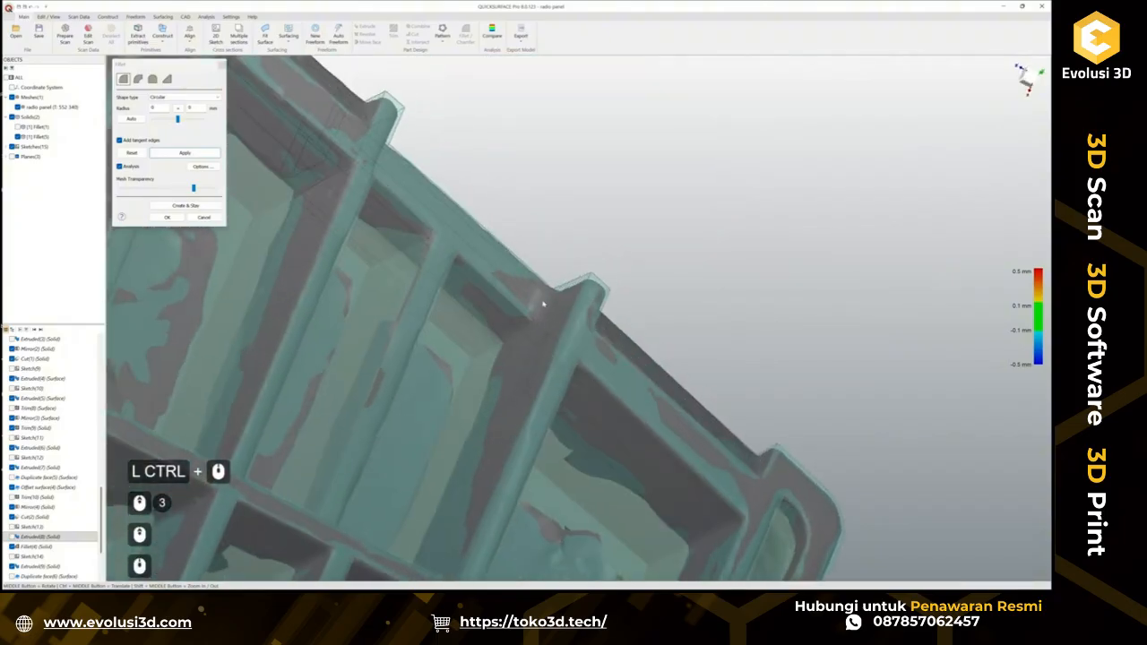
pyautogui.moveTo(547, 304)
pyautogui.mouseDown(button='middle')
pyautogui.moveTo(332, 200)
pyautogui.moveTo(385, 159)
pyautogui.mouseUp(button='middle')
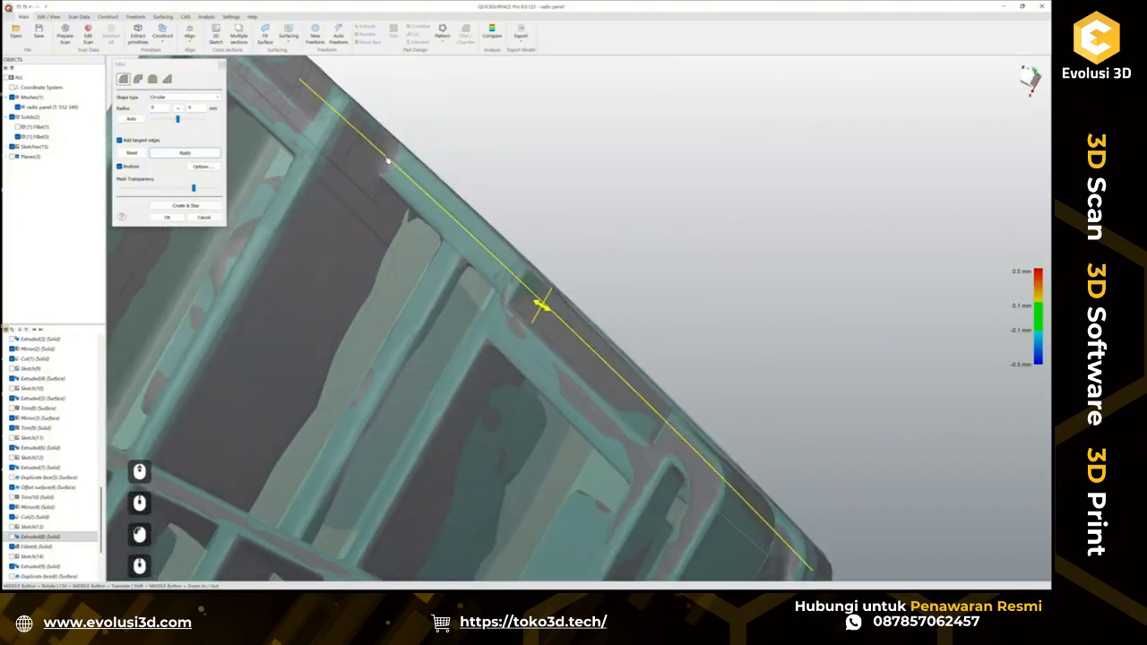
pyautogui.click(384, 162)
pyautogui.moveTo(482, 359); pyautogui.dragTo(564, 236, button='middle')
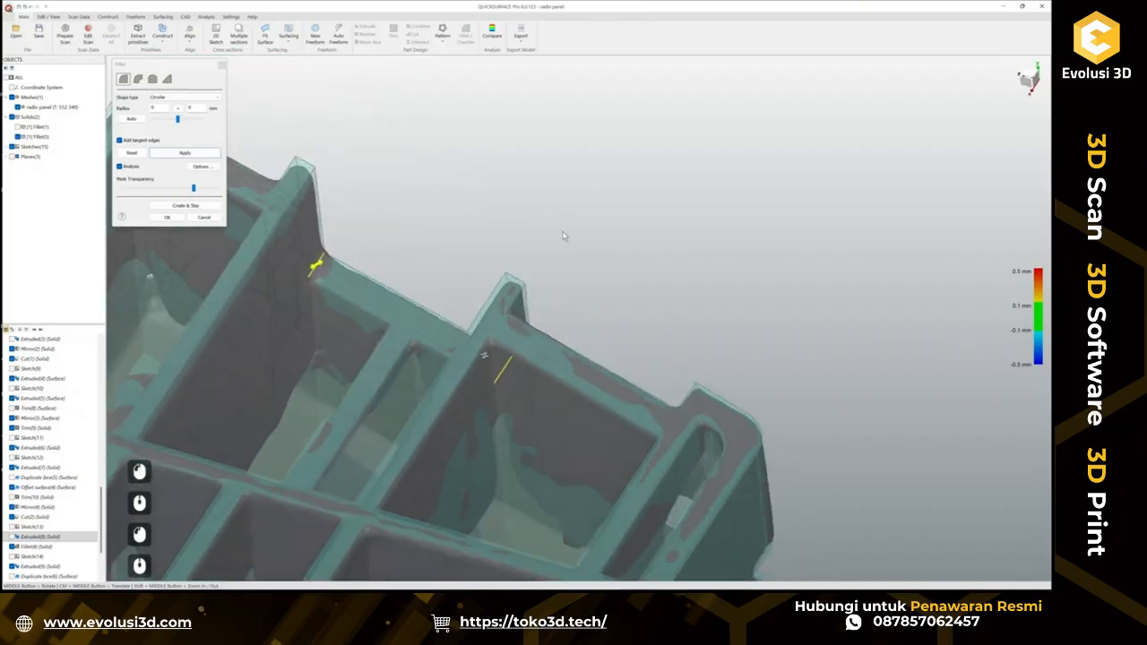
pyautogui.click(320, 267)
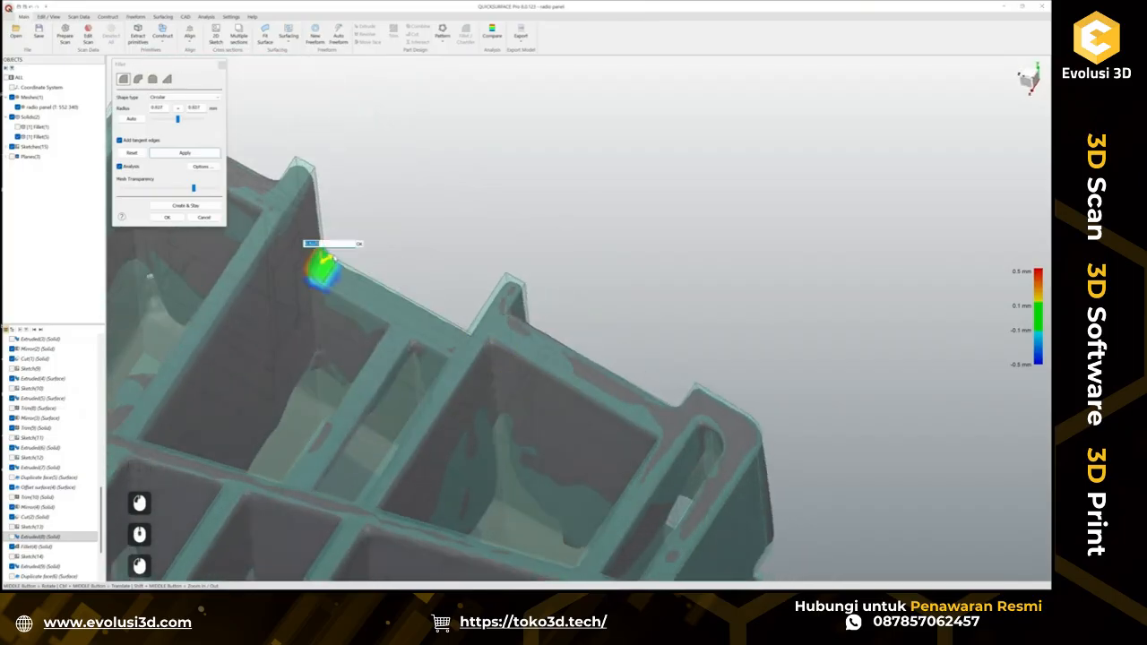
pyautogui.moveTo(395, 334); pyautogui.dragTo(547, 362, button='middle')
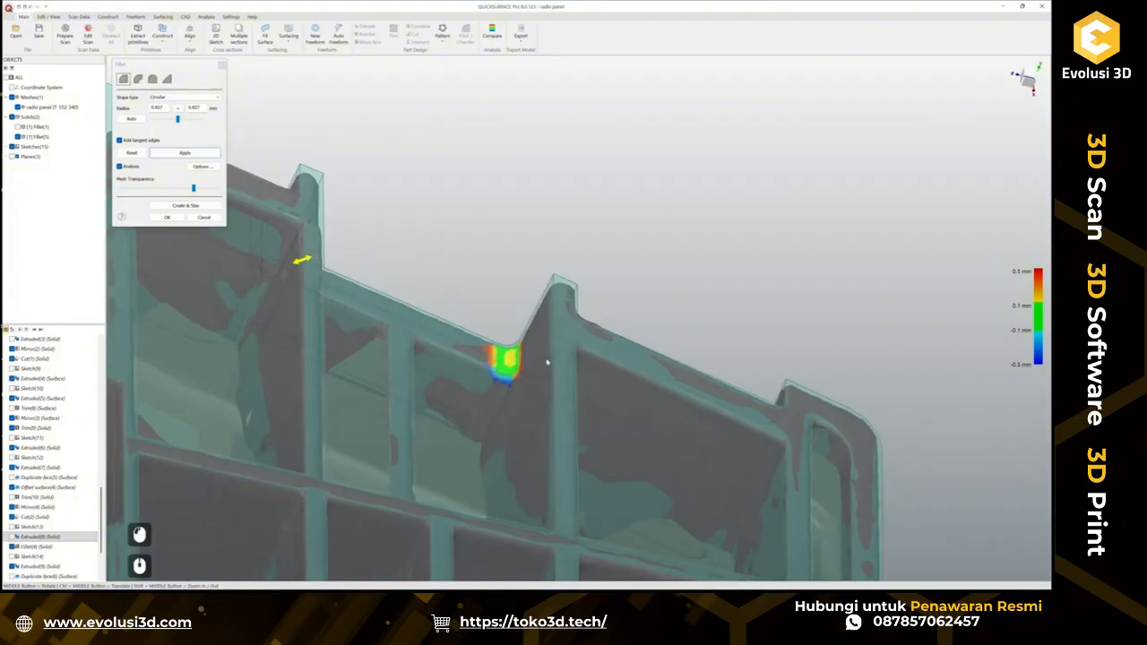
pyautogui.doubleClick(168, 108)
pyautogui.write('1')
pyautogui.press('Return')
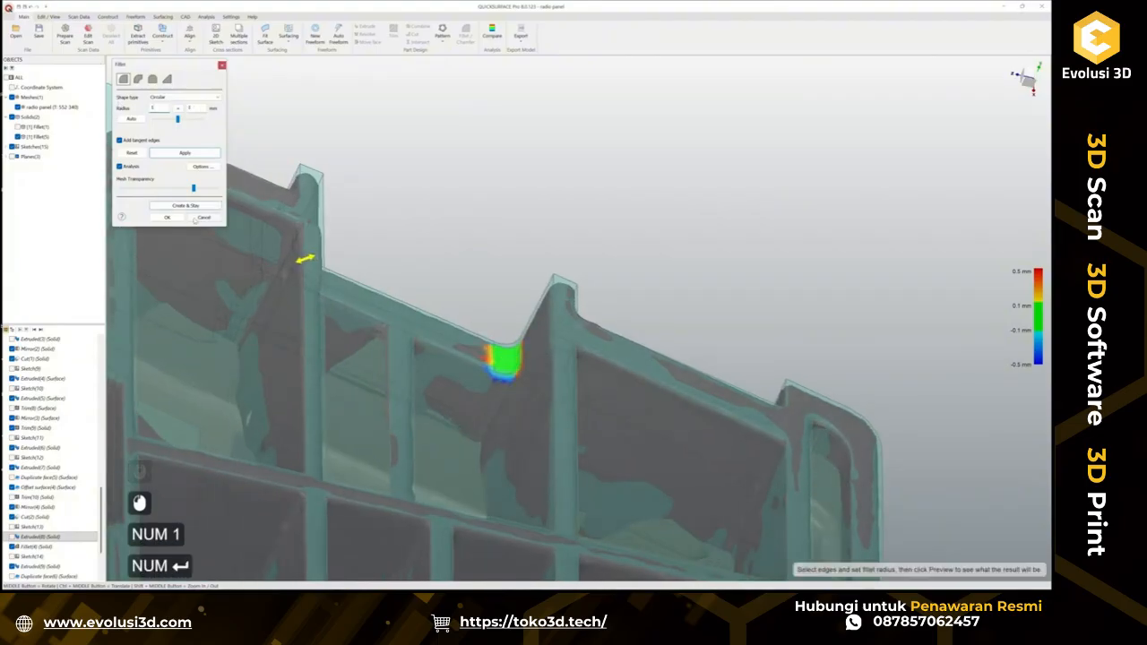
pyautogui.click(167, 218)
# Compare the filleted body with the scan at 0.1 mm tolerance and examine the deviations on the ribbed side and the front face.
pyautogui.scroll(-4, 427, 291)
pyautogui.keyDown('ctrl'); pyautogui.moveTo(473, 355); pyautogui.dragTo(412, 448, button='middle'); pyautogui.keyUp('ctrl')
pyautogui.scroll(-2, 484, 218)
pyautogui.moveTo(537, 509); pyautogui.dragTo(326, 462, button='middle')
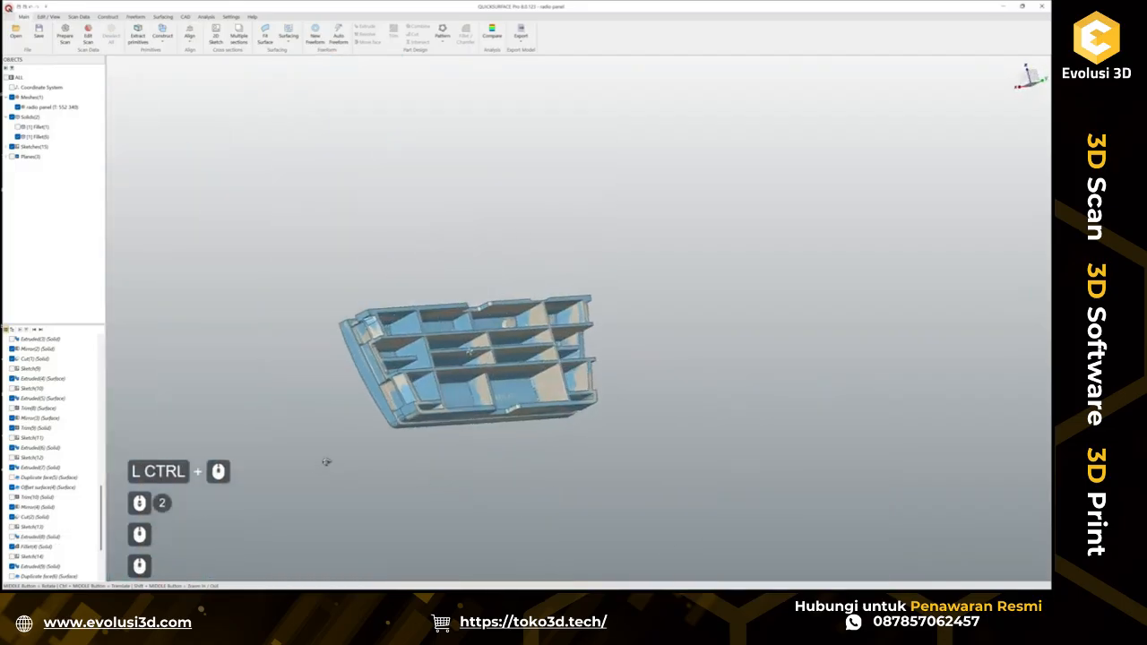
pyautogui.scroll(2, 475, 370)
pyautogui.click(492, 34)
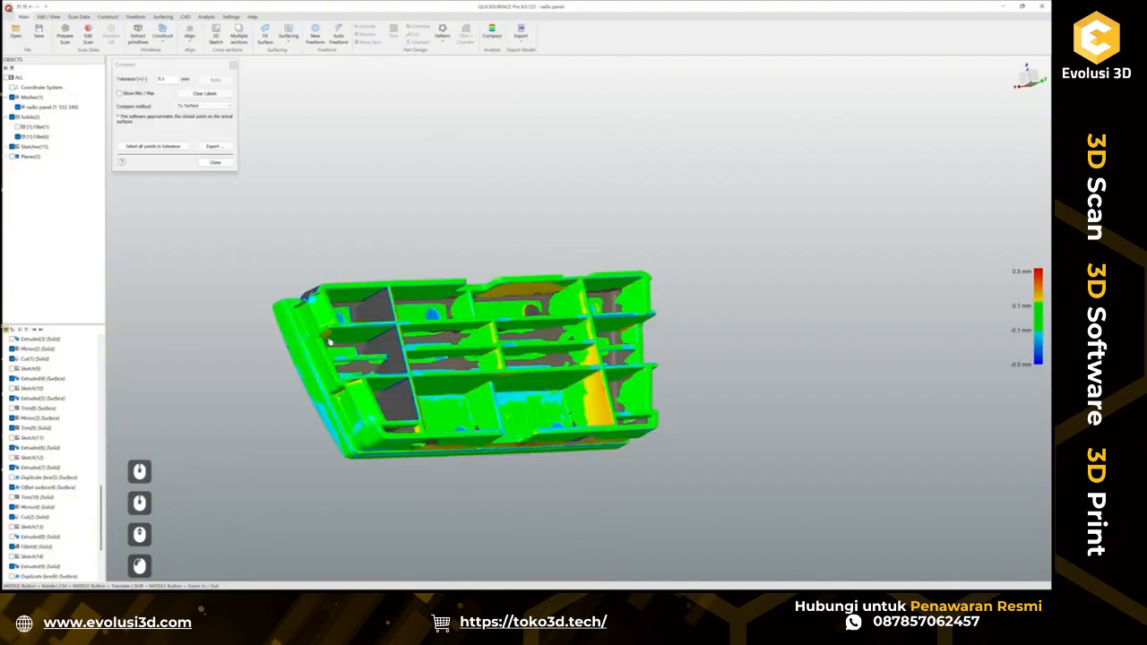
pyautogui.moveTo(486, 440); pyautogui.dragTo(343, 267, button='middle')
pyautogui.moveTo(434, 395); pyautogui.dragTo(637, 305, button='middle')
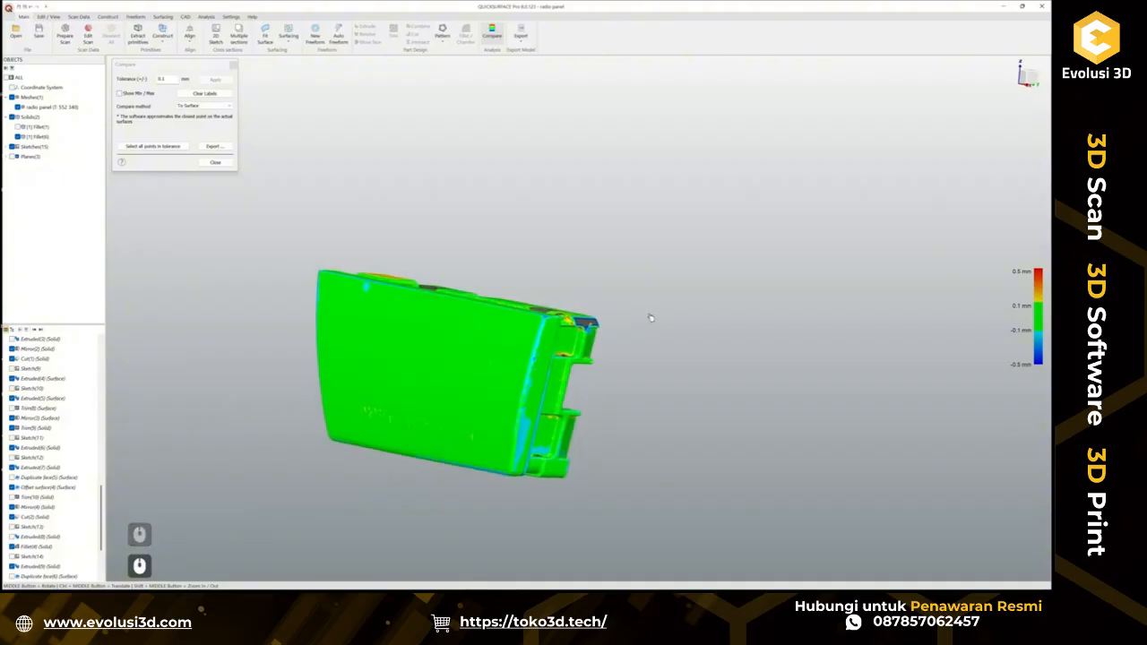
pyautogui.scroll(3, 240, 197)
pyautogui.click(215, 163)
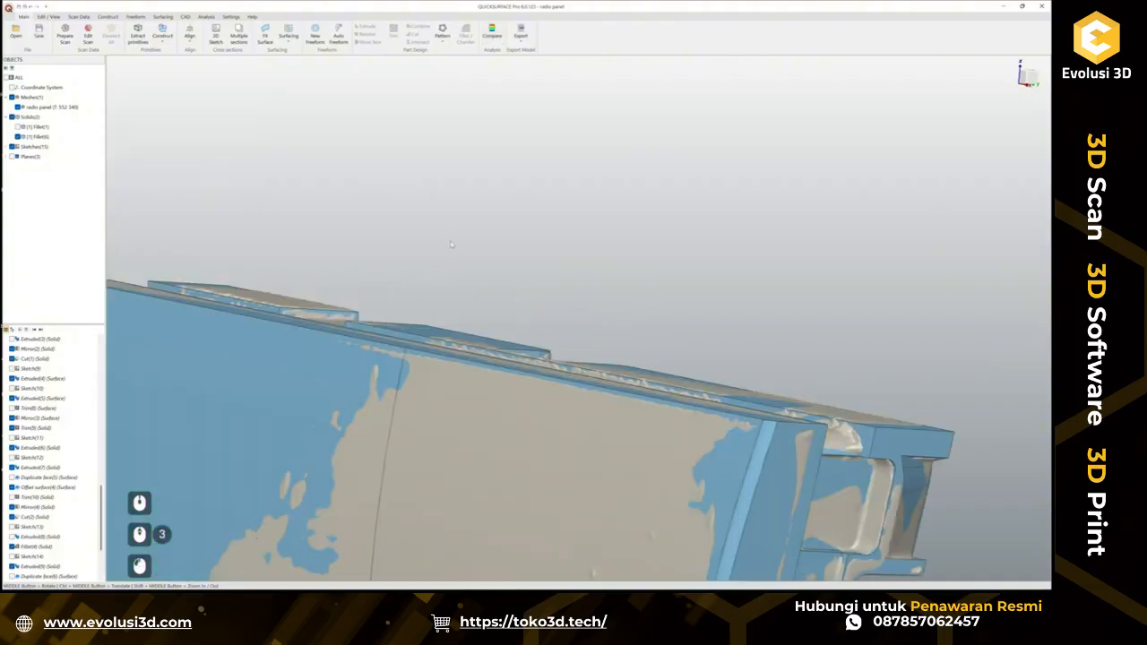
# Fillet the outer edge where the front face's rounded rim meets the end and side walls with a 0.5 mm radius.
pyautogui.moveTo(377, 349); pyautogui.dragTo(545, 357, button='middle')
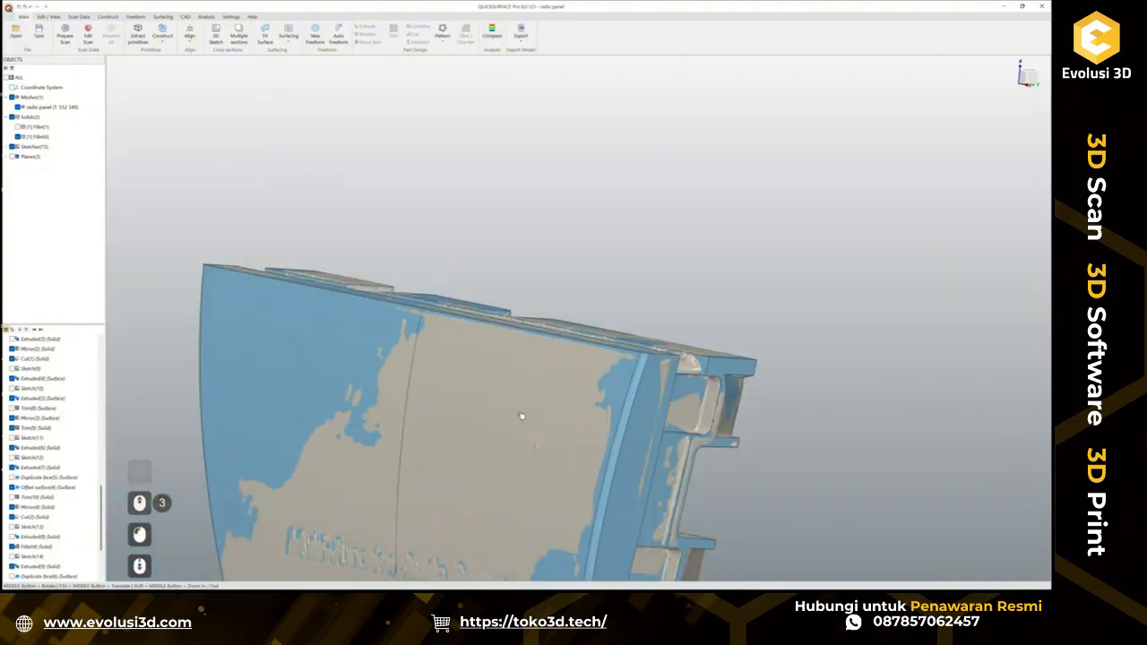
pyautogui.keyDown('ctrl'); pyautogui.moveTo(521, 416); pyautogui.dragTo(474, 405, button='middle'); pyautogui.keyUp('ctrl')
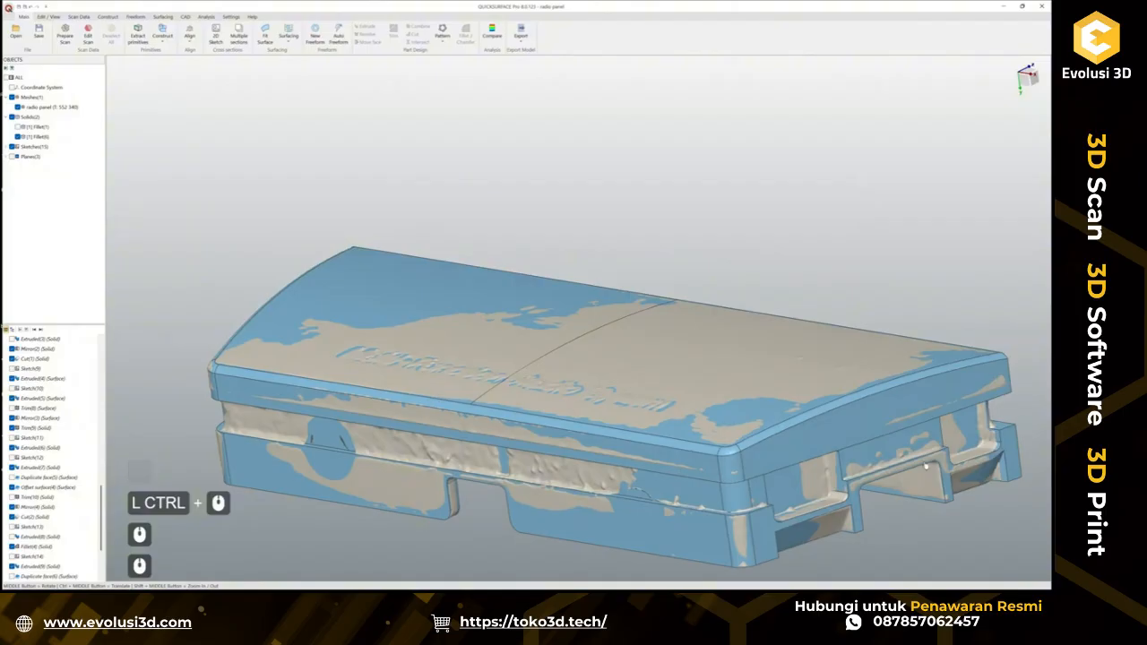
pyautogui.scroll(2, 926, 465)
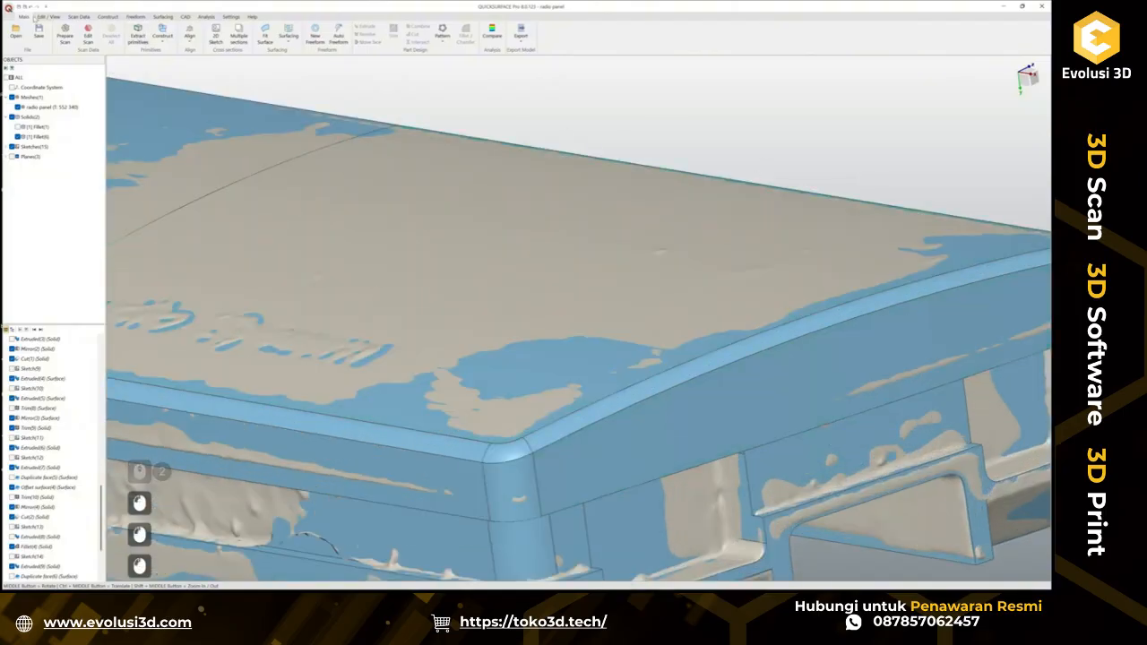
pyautogui.click(184, 18)
pyautogui.click(482, 499)
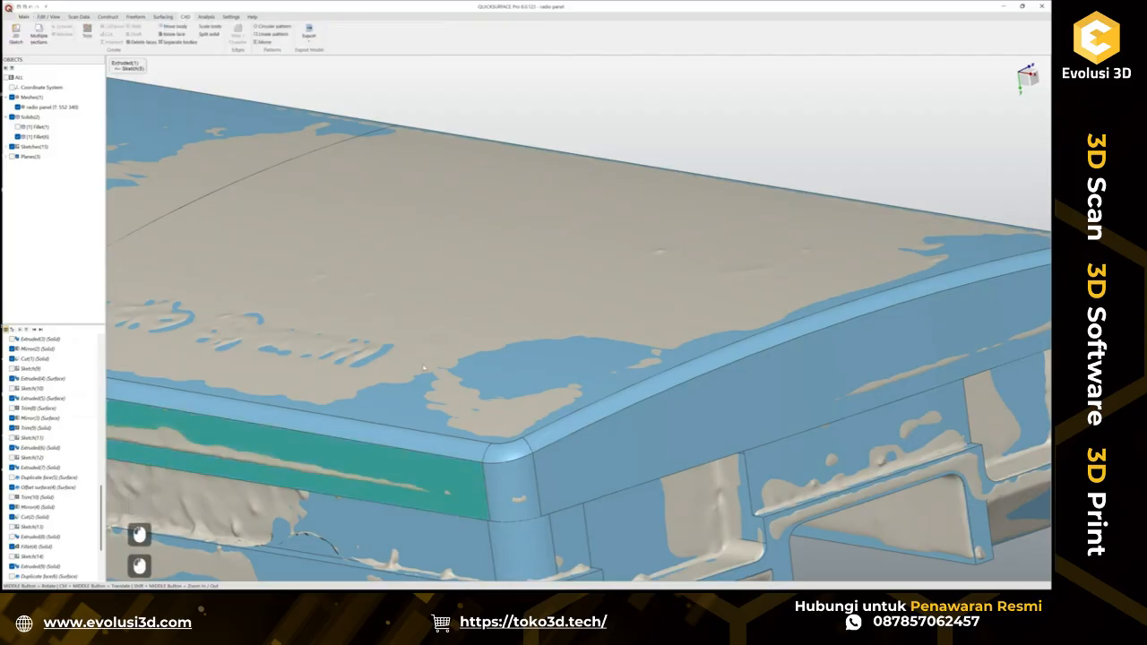
pyautogui.click(511, 498)
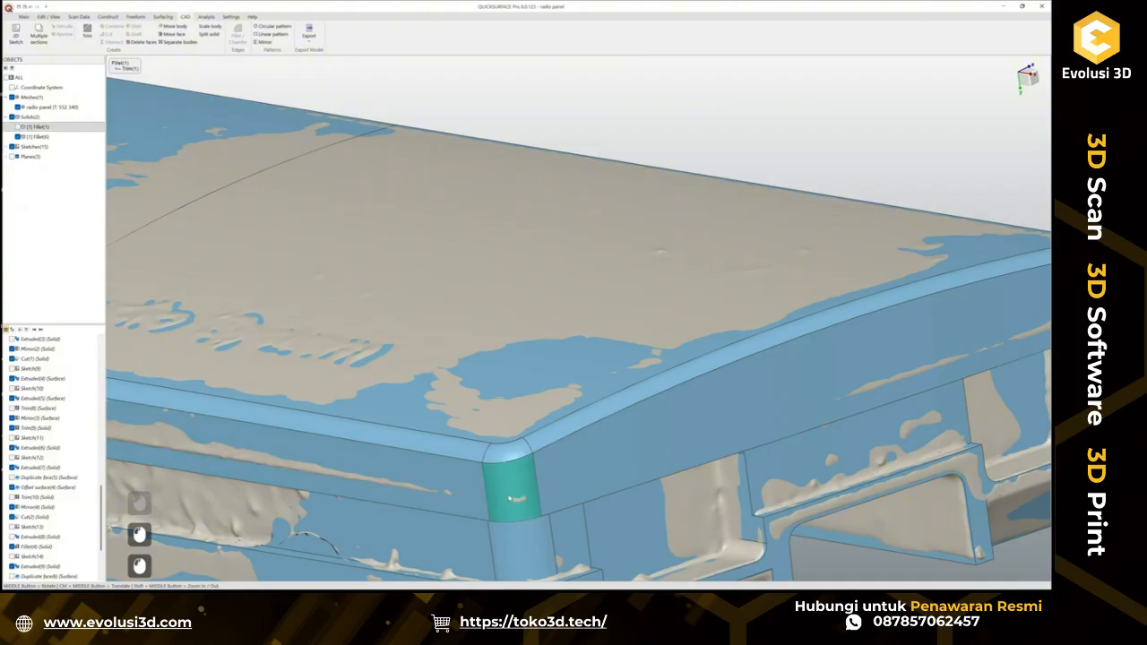
pyautogui.click(563, 493)
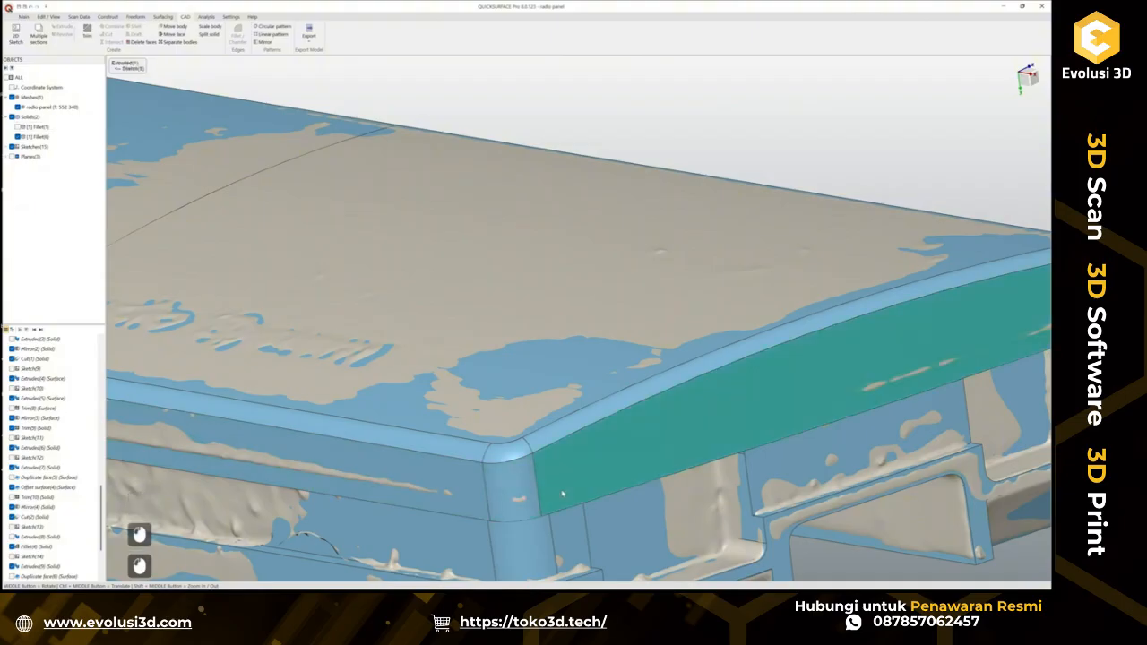
pyautogui.click(607, 512)
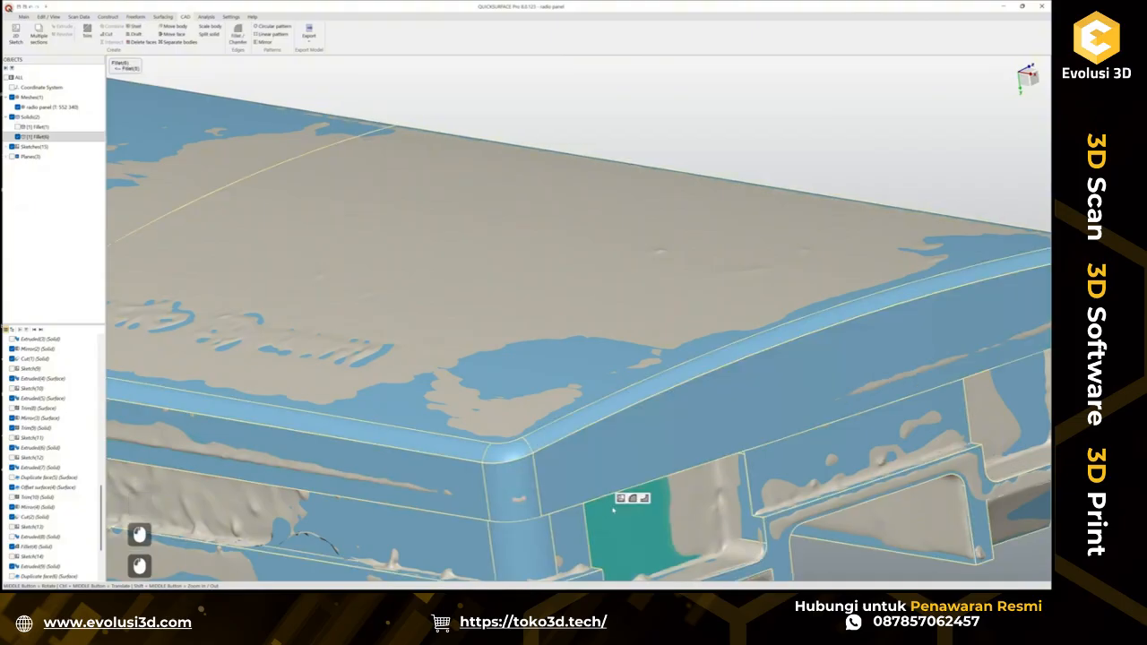
pyautogui.click(633, 499)
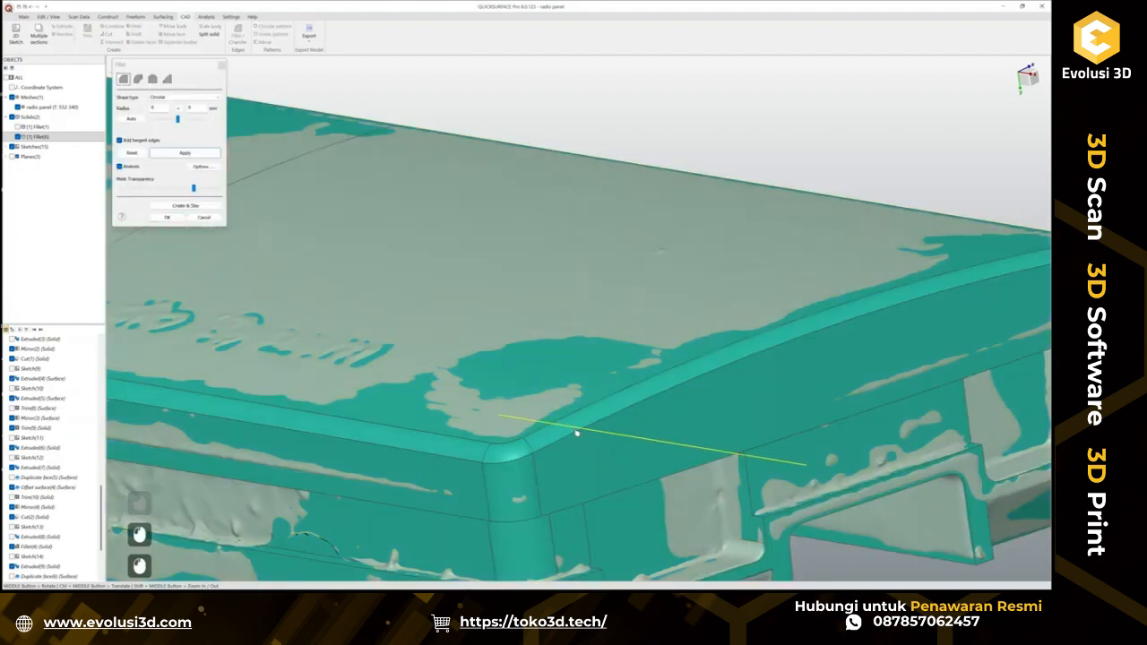
pyautogui.click(577, 434)
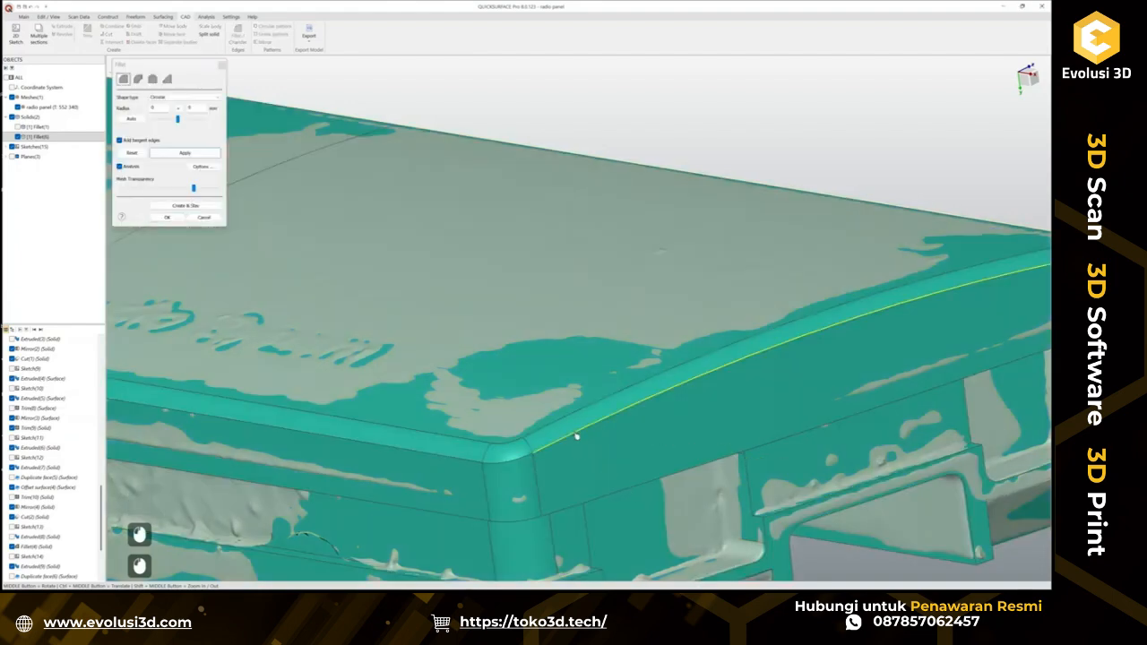
pyautogui.click(810, 334)
pyautogui.write('0.')
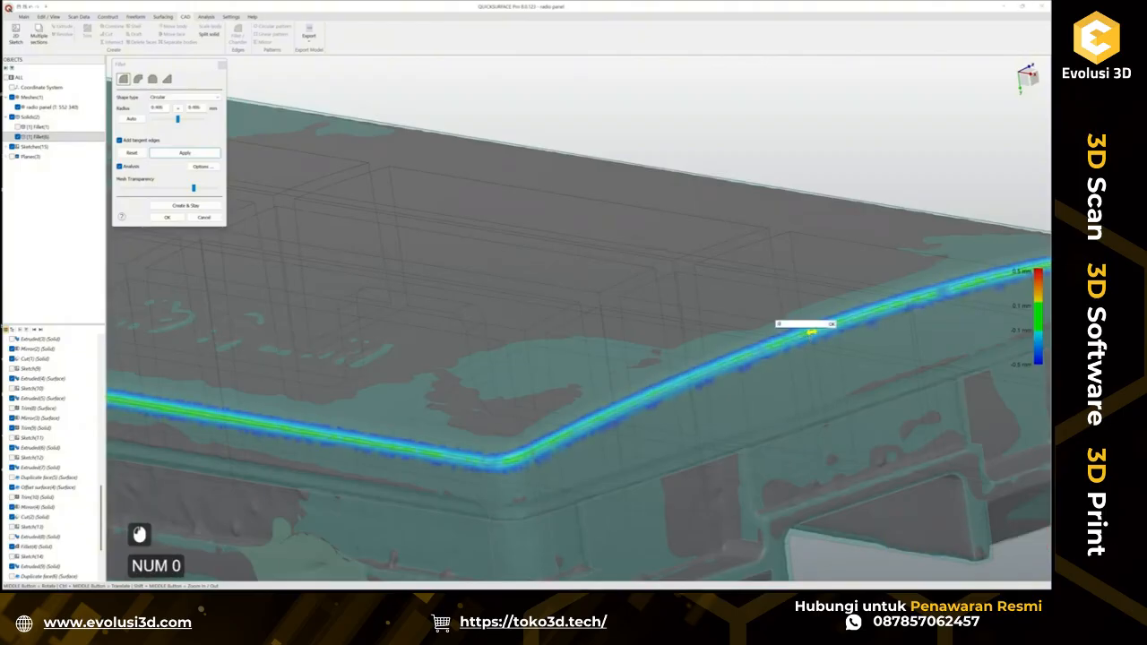
pyautogui.write('5')
pyautogui.press('Return')
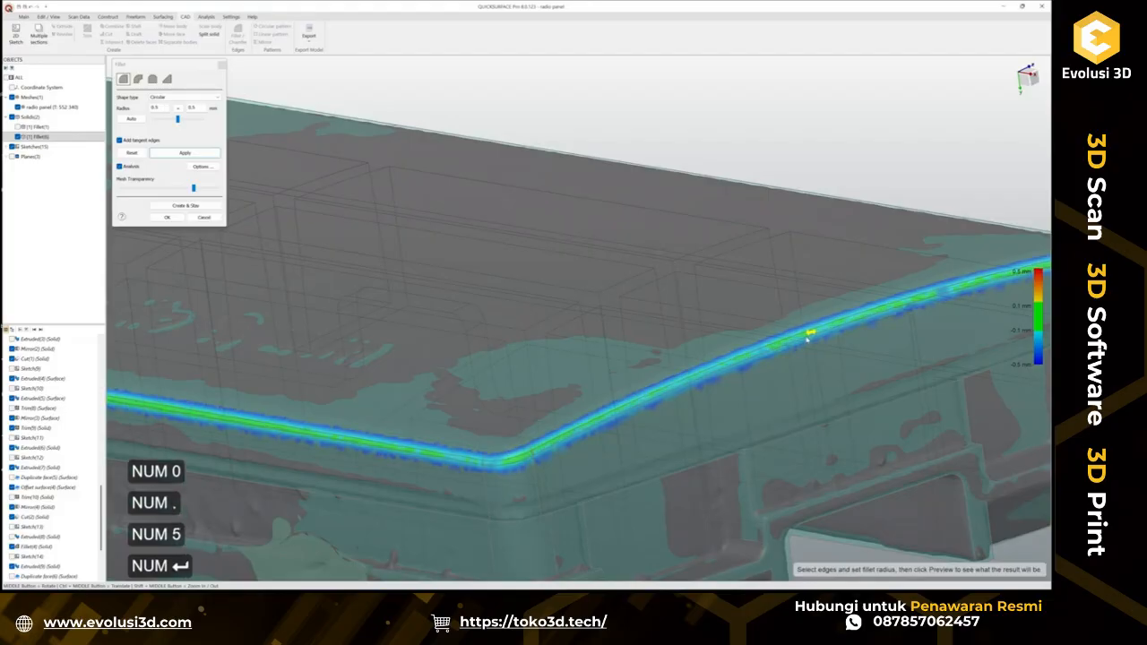
pyautogui.click(166, 218)
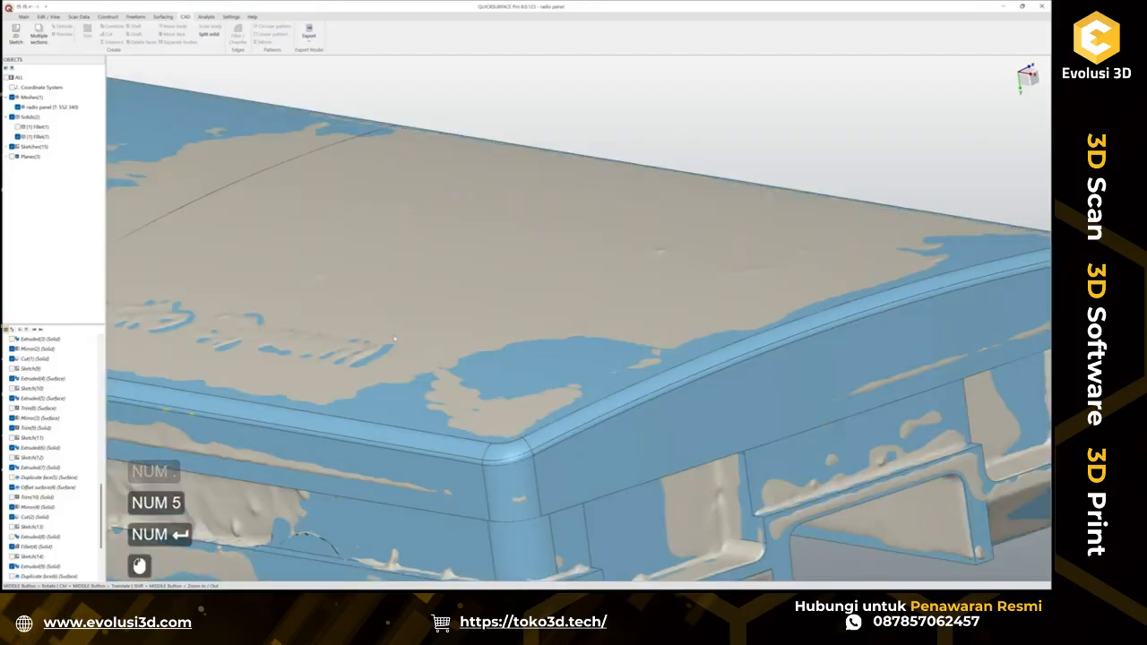
# Preview a 0.5 mm fillet on the front face's remaining sharp long edge and the short corner edge tangent to it.
pyautogui.scroll(-2, 502, 358)
pyautogui.scroll(1, 504, 410)
pyautogui.moveTo(507, 380); pyautogui.dragTo(386, 406, button='middle')
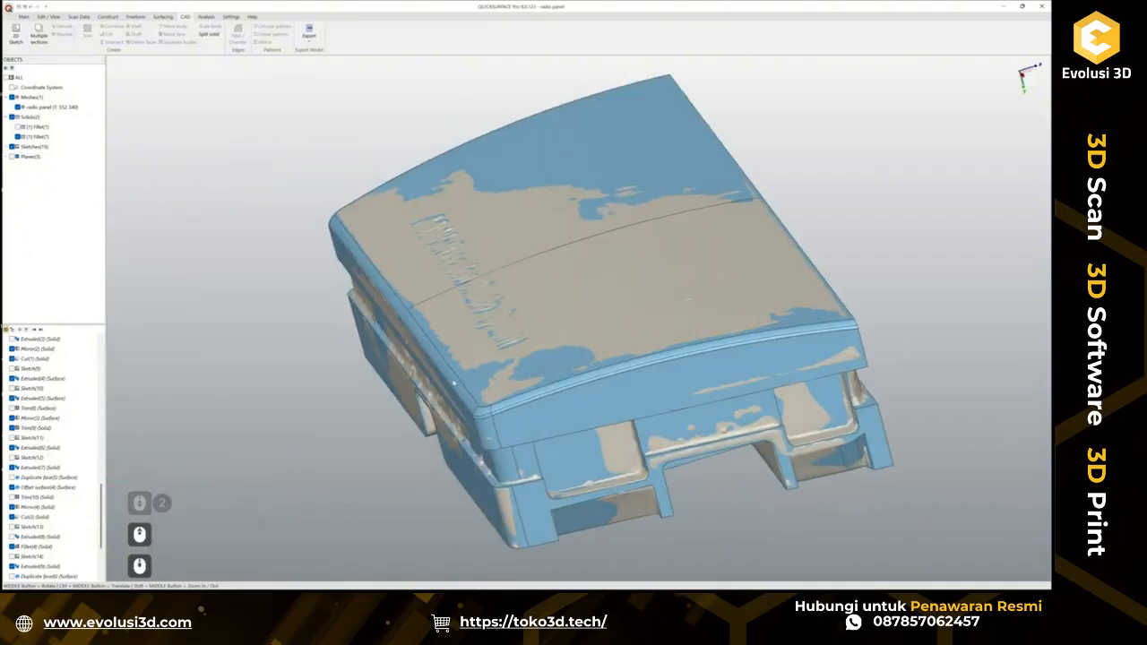
pyautogui.scroll(-1, 538, 358)
pyautogui.scroll(3, 605, 381)
pyautogui.moveTo(605, 381); pyautogui.dragTo(967, 496, button='middle')
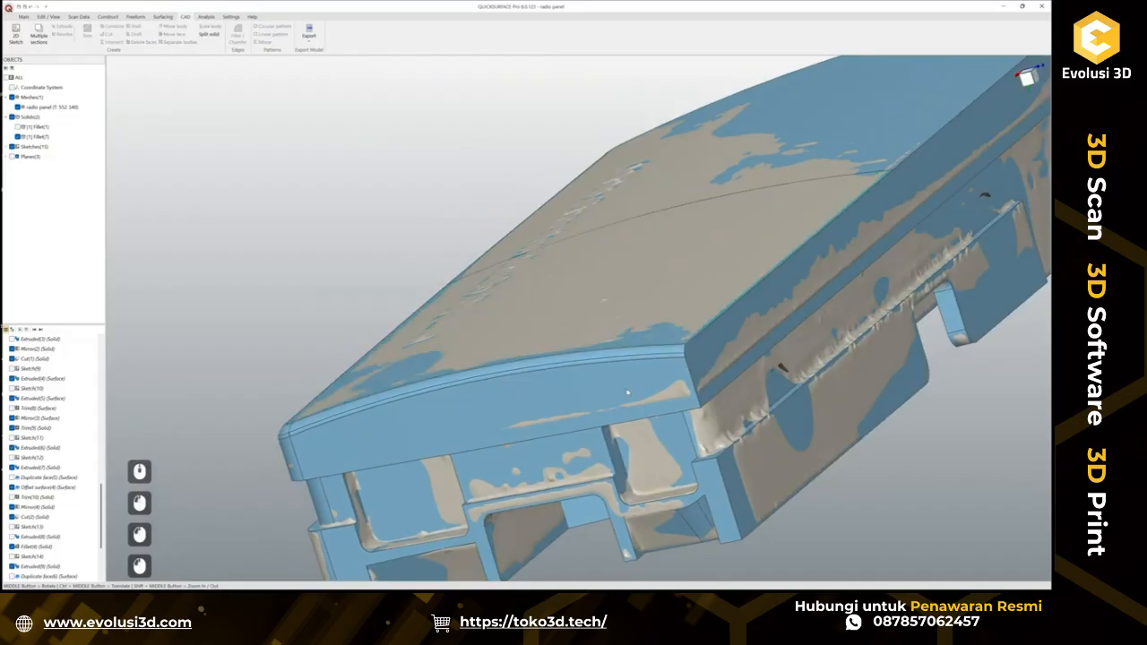
pyautogui.click(657, 467)
pyautogui.click(669, 454)
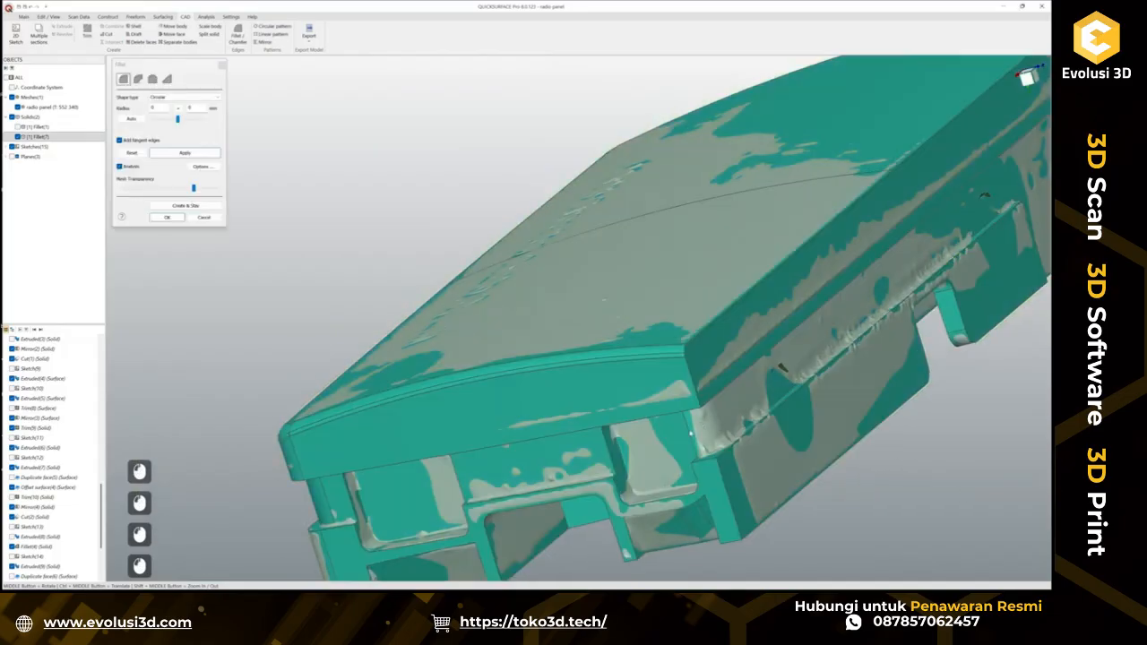
pyautogui.click(693, 384)
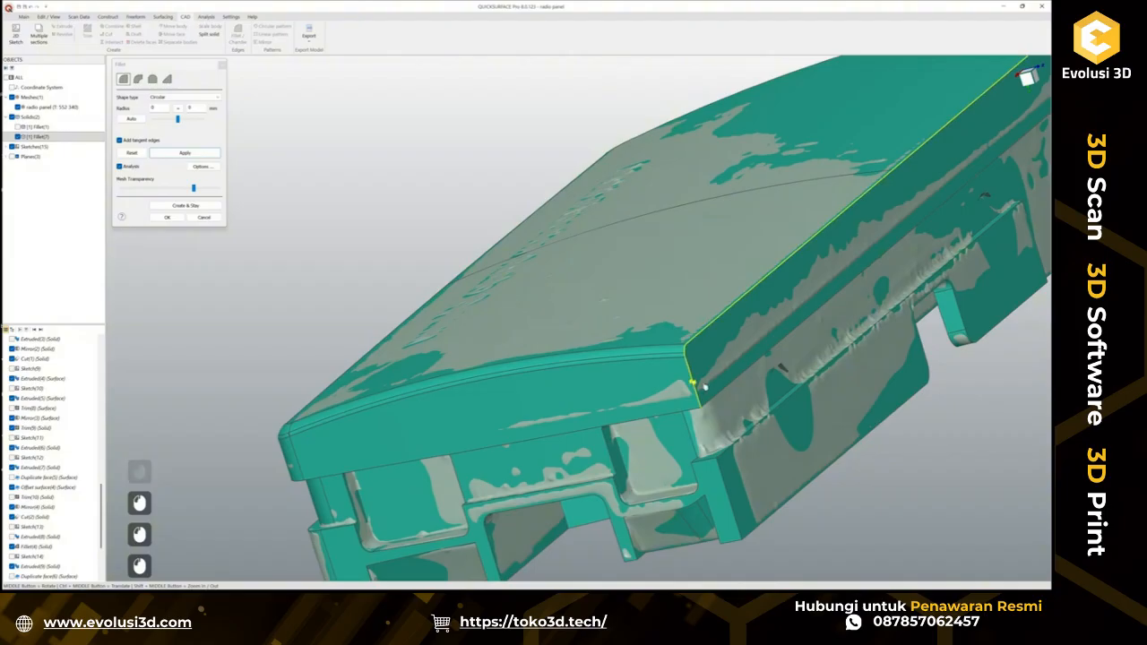
pyautogui.doubleClick(156, 108)
pyautogui.write('0.5')
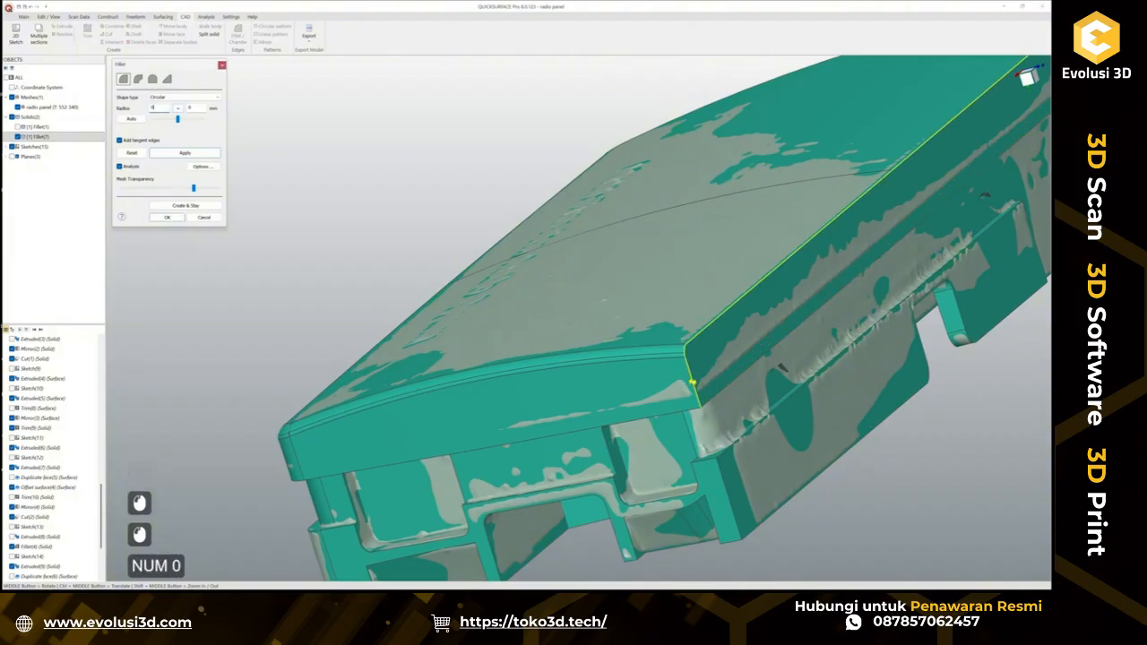
pyautogui.press('KP_Enter')
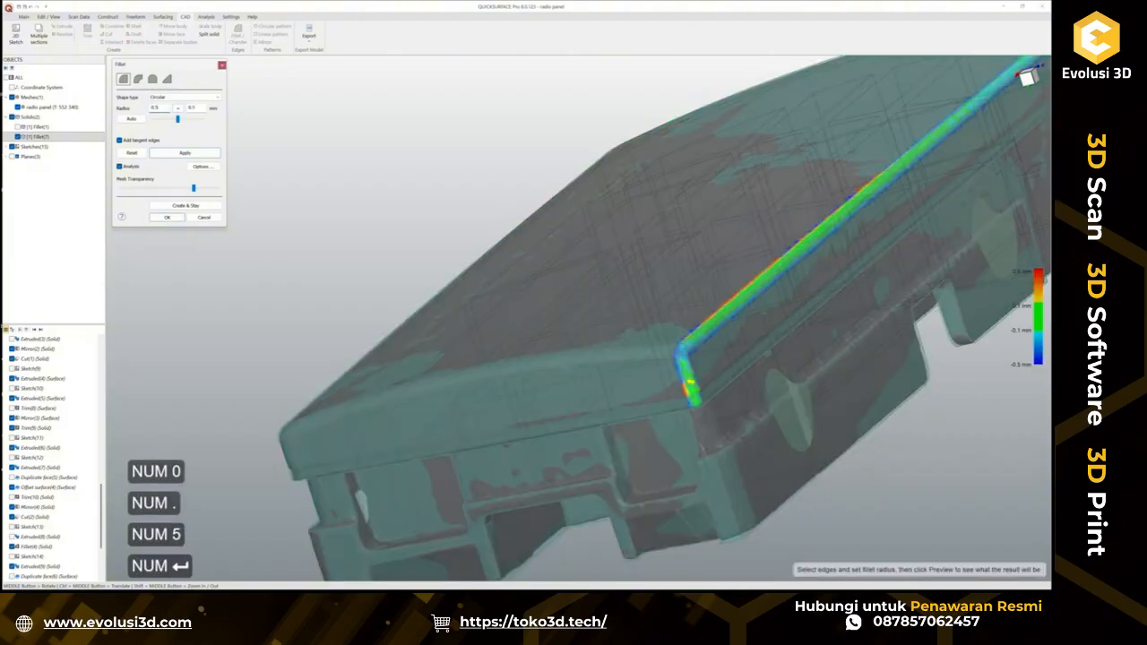
# Reduce the radius of the long-edge fillet to 0.25 mm, examine its deviation from the scan and create it.
pyautogui.doubleClick(160, 107)
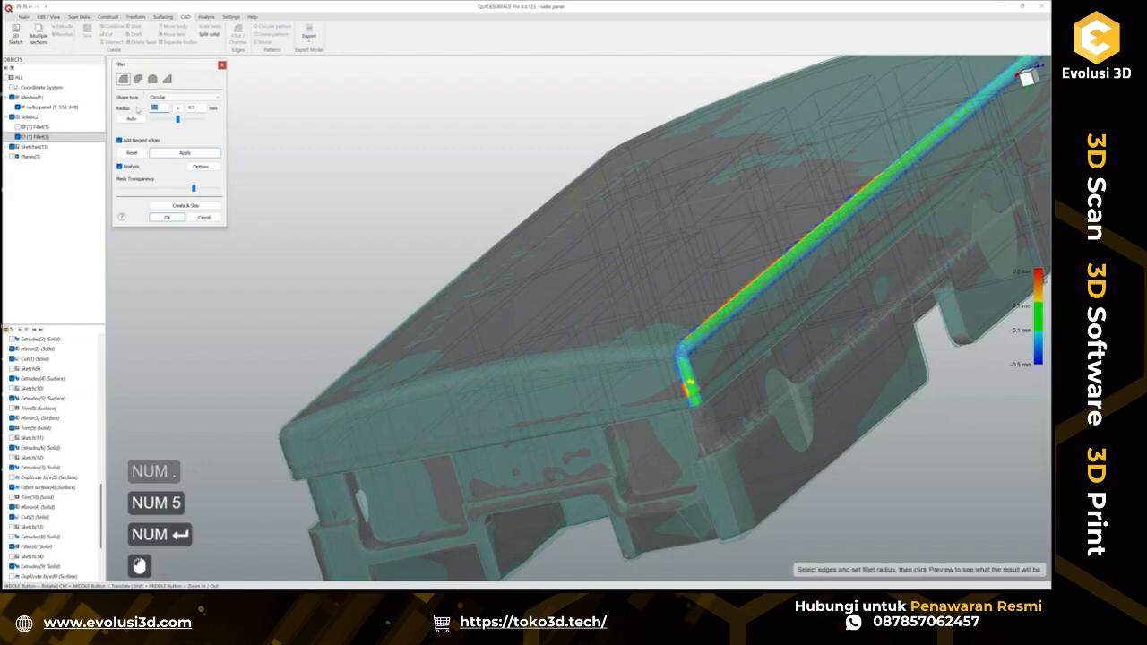
pyautogui.write('0.25')
pyautogui.press('KP_Enter')
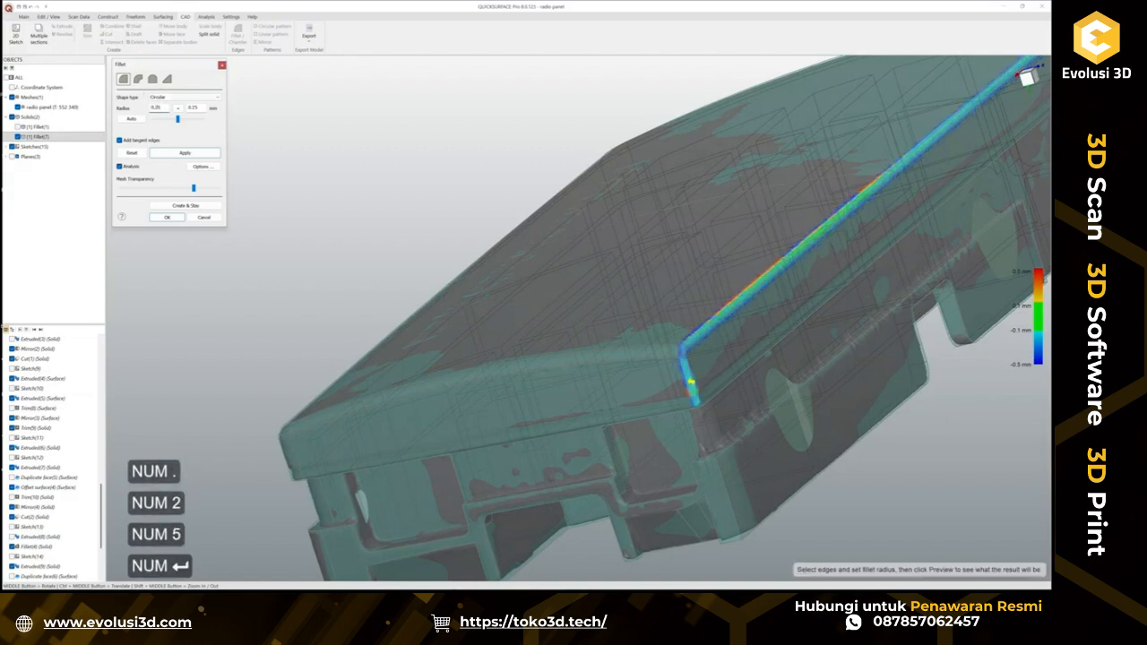
pyautogui.scroll(3, 751, 341)
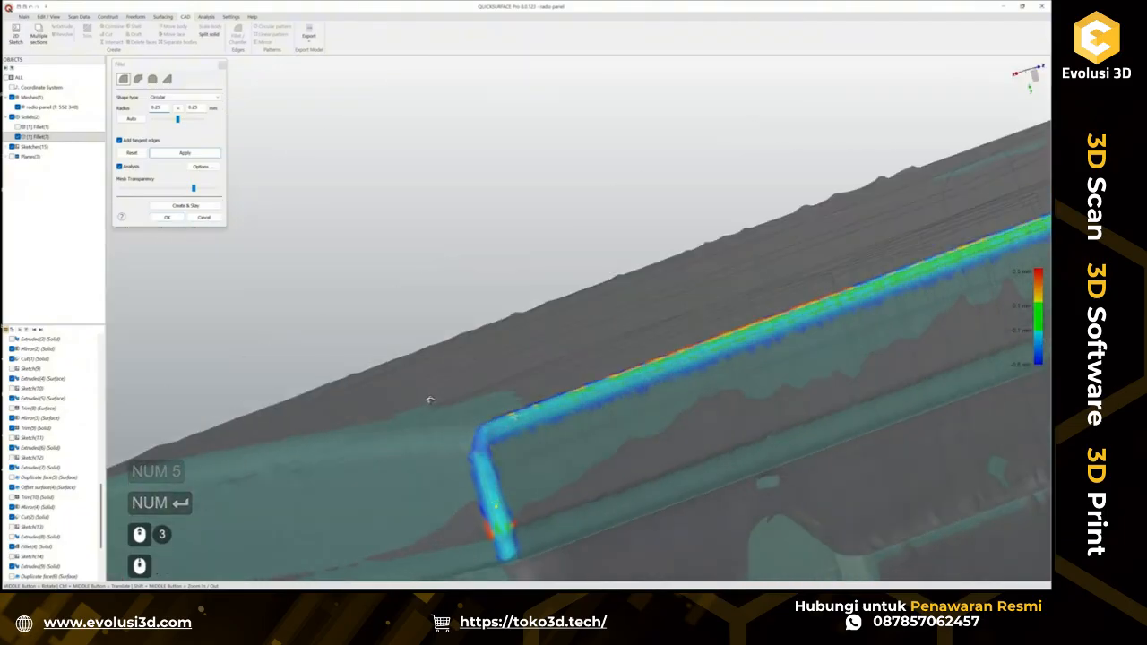
pyautogui.moveTo(430, 401); pyautogui.dragTo(310, 401, button='middle')
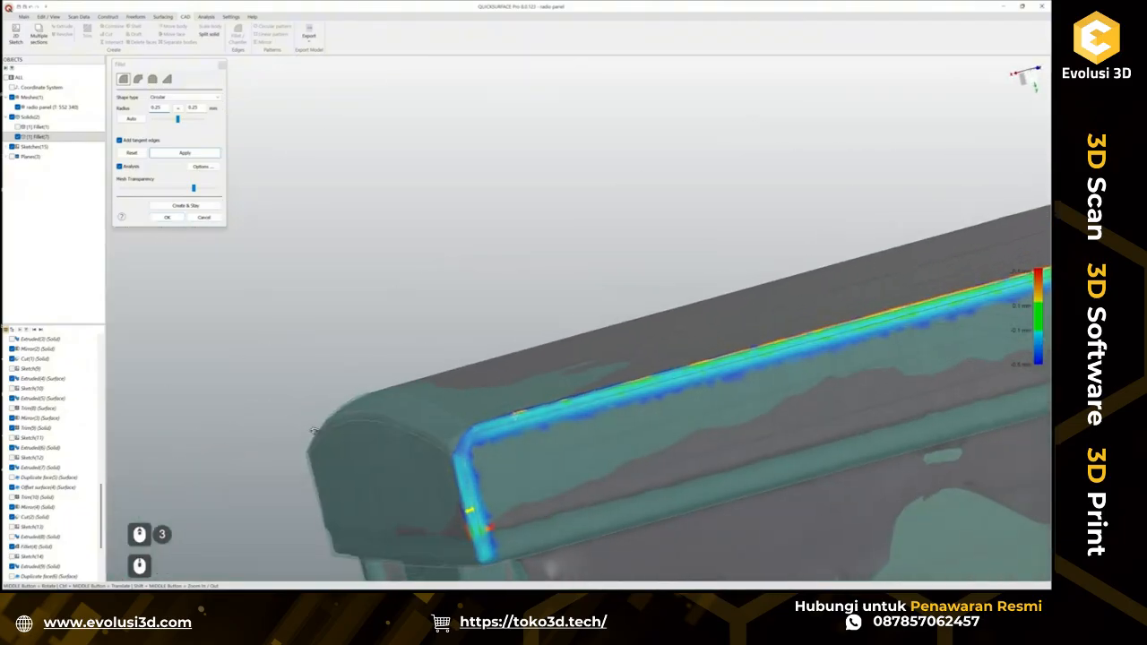
pyautogui.click(152, 219)
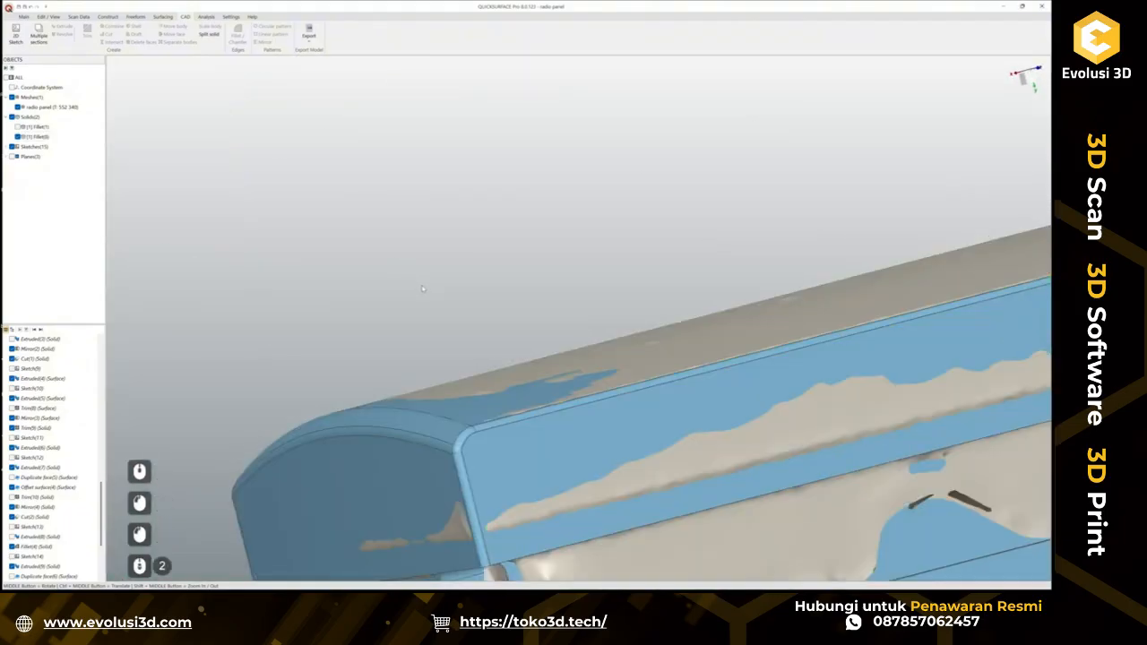
# Compare the filleted body with the scan at 0.1 mm tolerance and examine the long side wall and its lower corners.
pyautogui.scroll(-2, 452, 303)
pyautogui.moveTo(452, 303); pyautogui.dragTo(567, 410, button='middle')
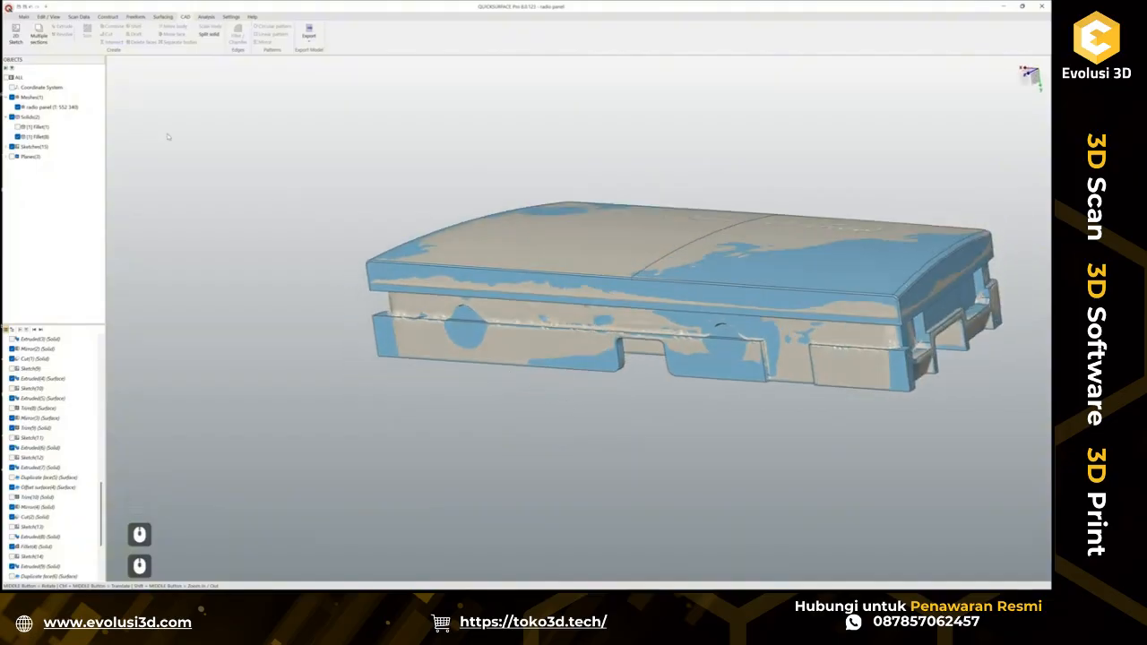
pyautogui.click(24, 17)
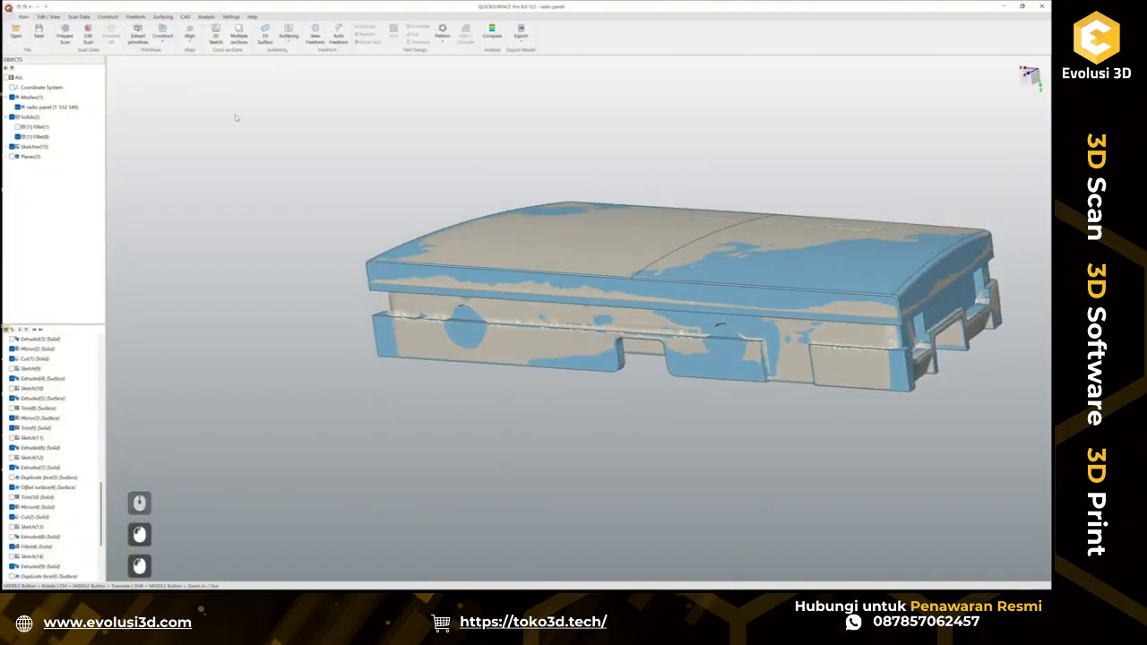
pyautogui.click(493, 38)
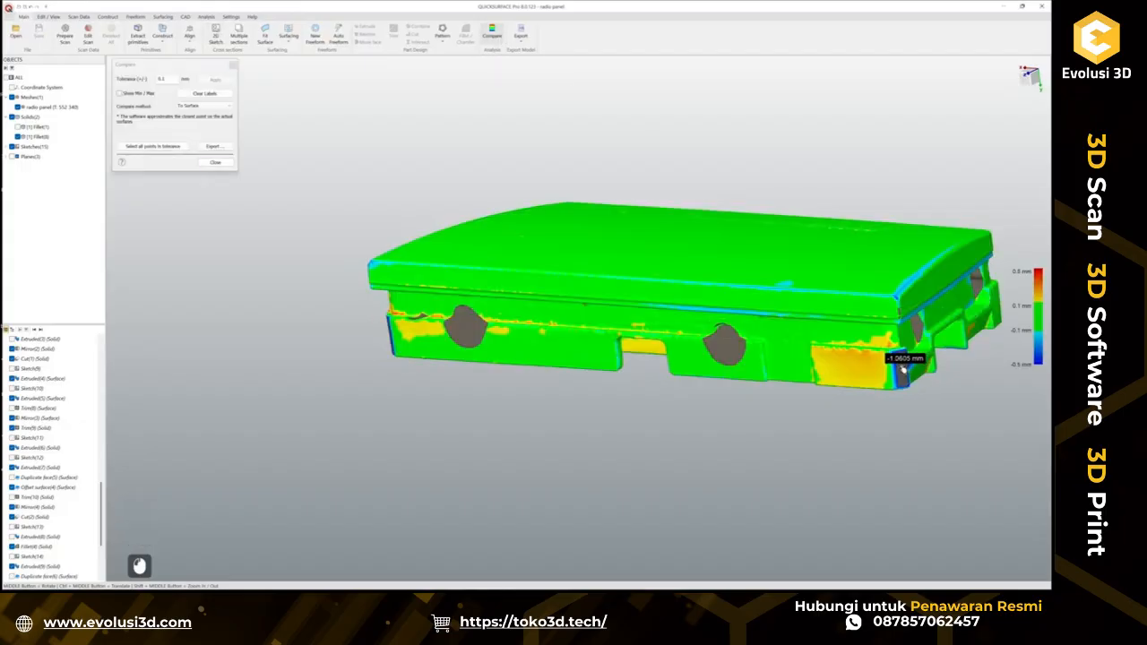
pyautogui.moveTo(691, 353); pyautogui.dragTo(642, 313, button='middle')
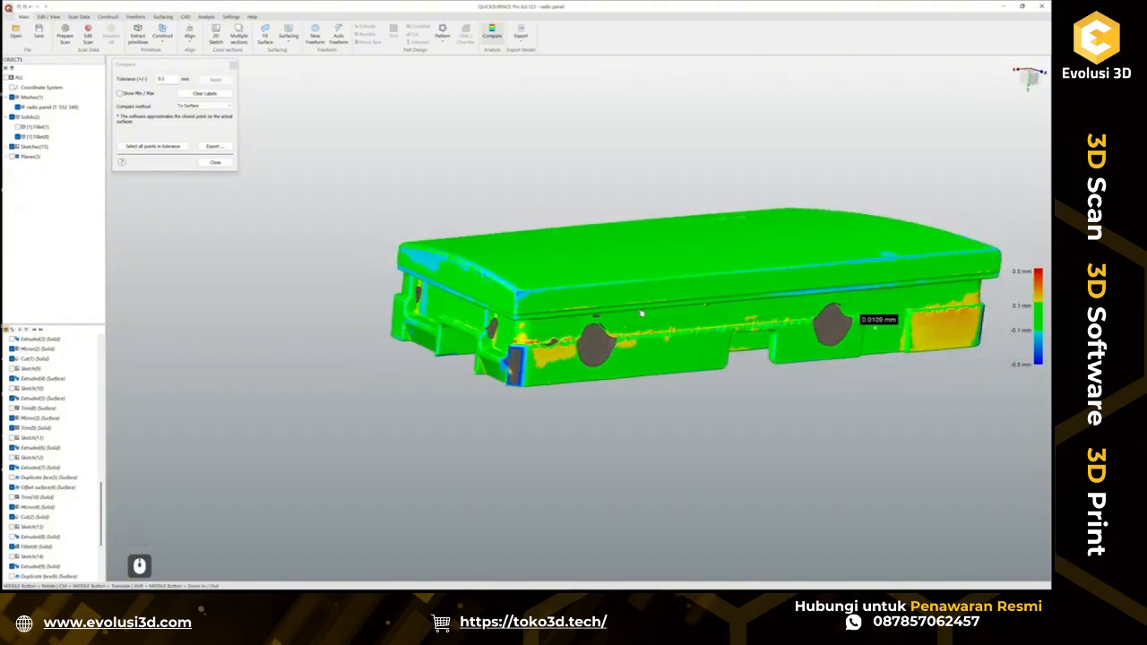
pyautogui.click(215, 163)
# Fillet the two outer vertical corner edges of the lower wall on this long side with a 3.5 mm radius.
pyautogui.click(518, 370)
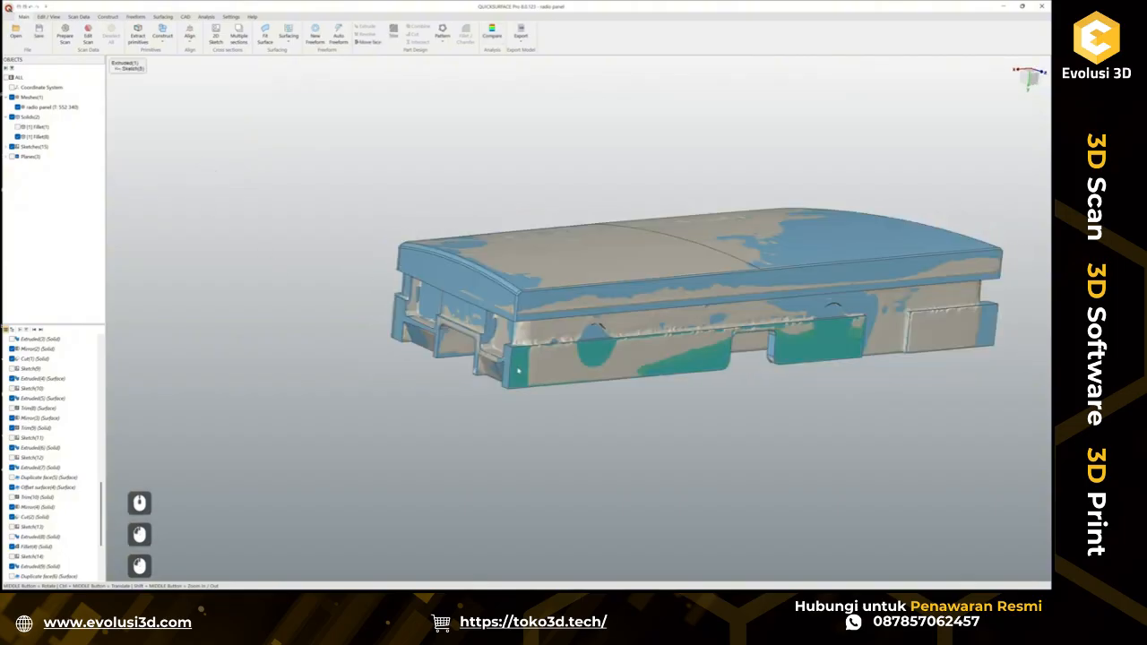
pyautogui.click(496, 339)
pyautogui.click(523, 325)
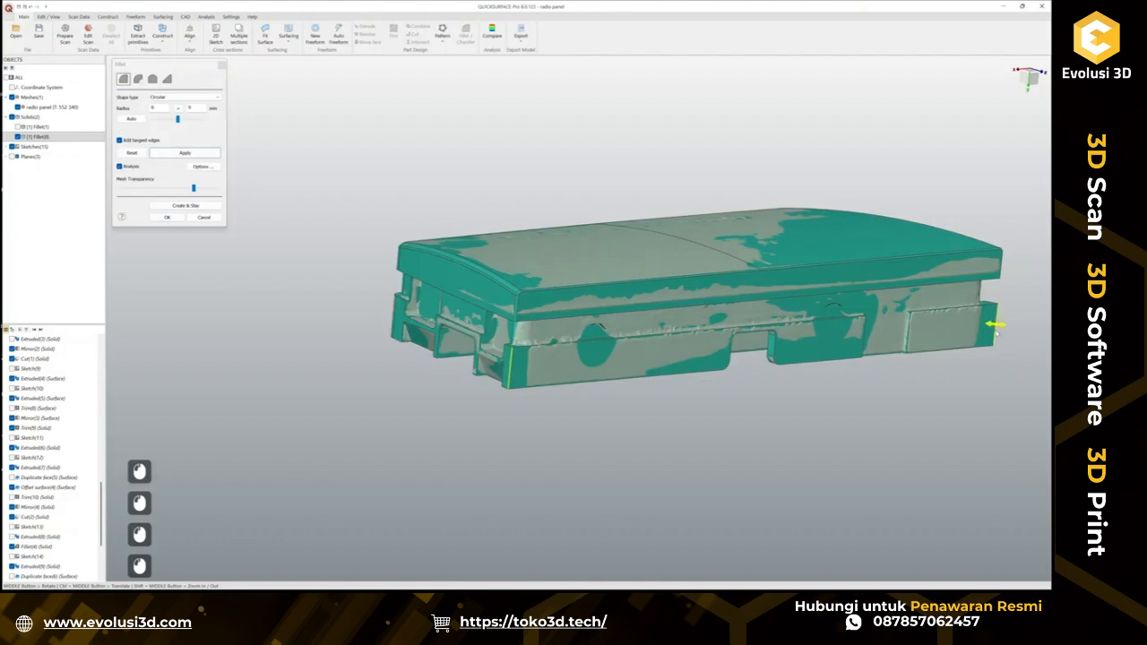
pyautogui.moveTo(802, 382); pyautogui.dragTo(793, 433, button='middle')
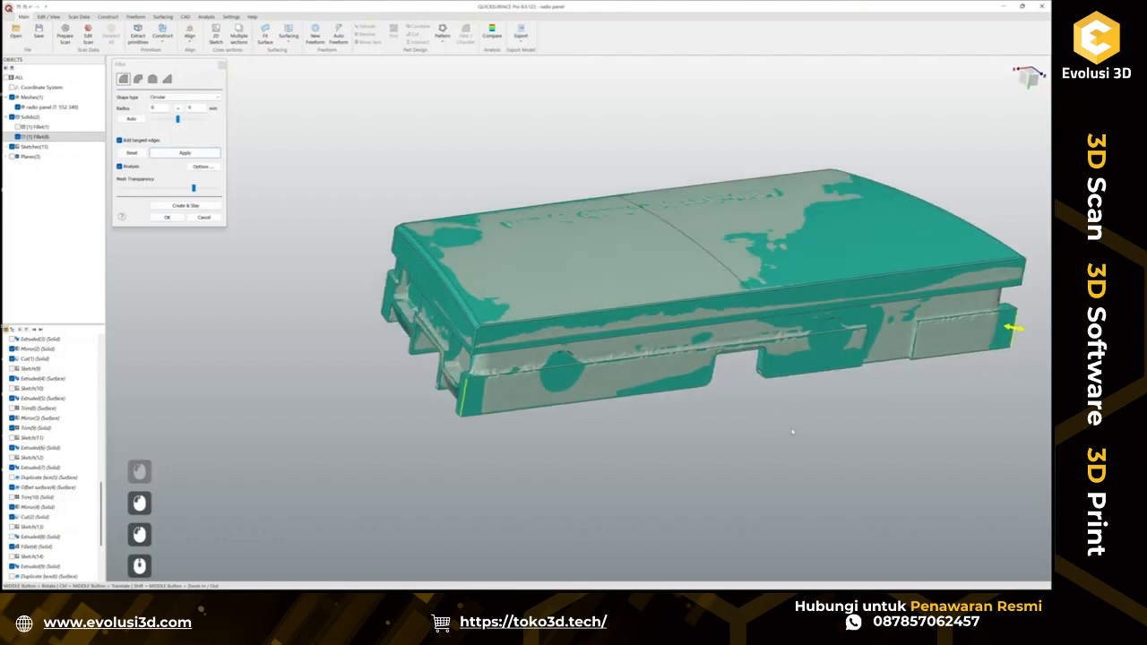
pyautogui.click(1013, 328)
pyautogui.click(992, 329)
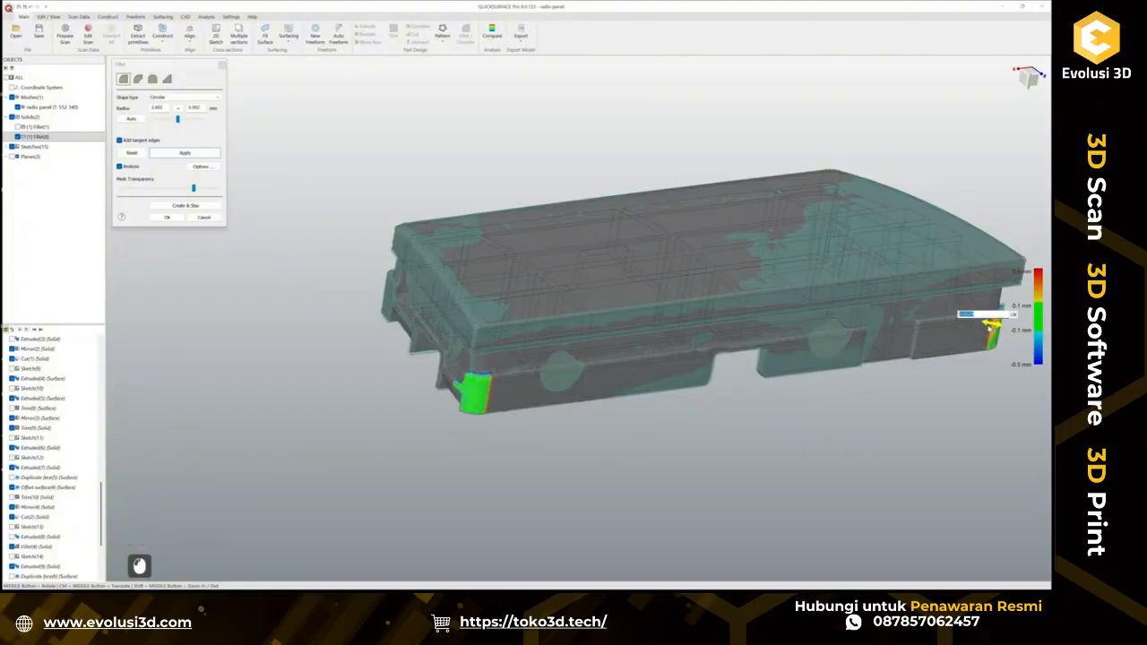
pyautogui.write('3.5')
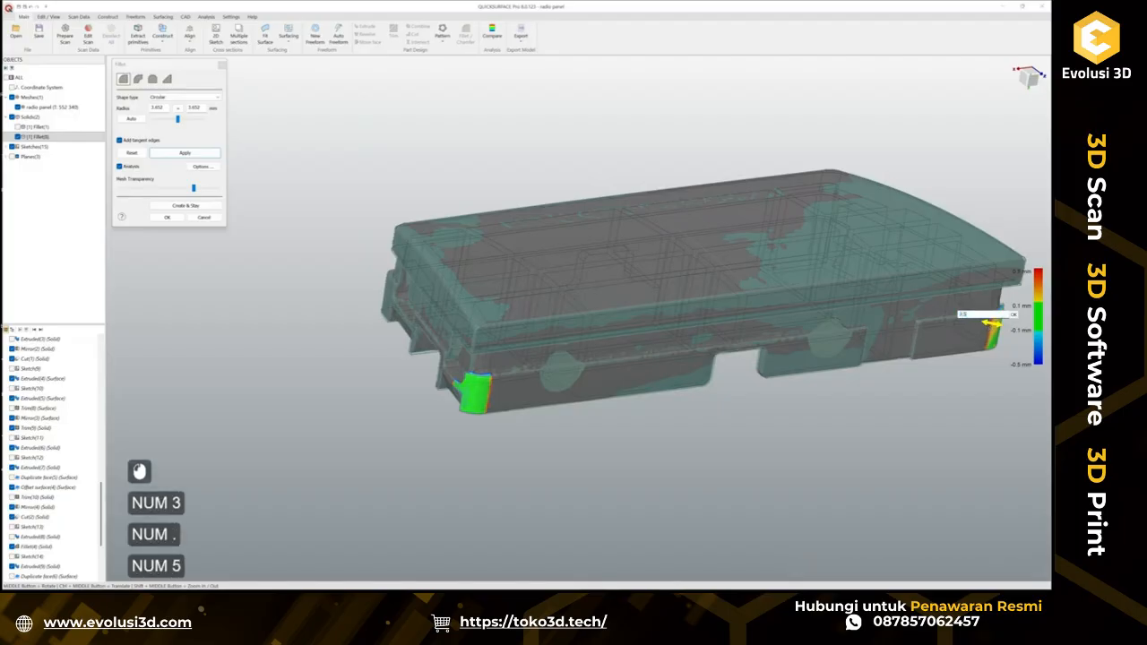
pyautogui.press('Return')
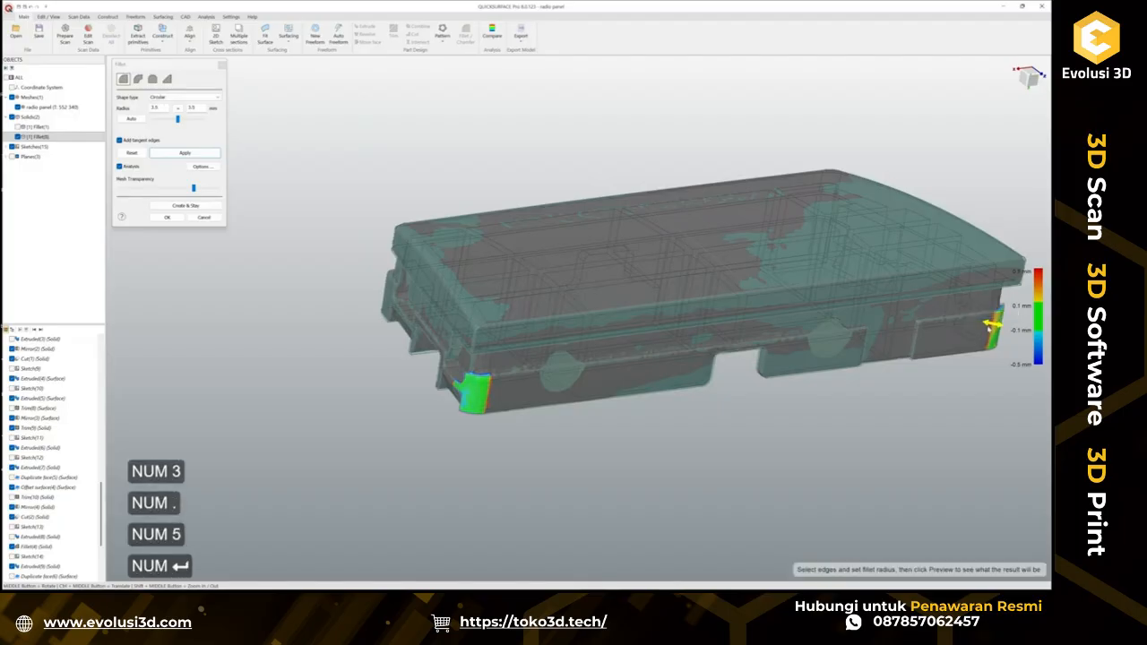
pyautogui.moveTo(666, 427); pyautogui.dragTo(380, 379, button='middle')
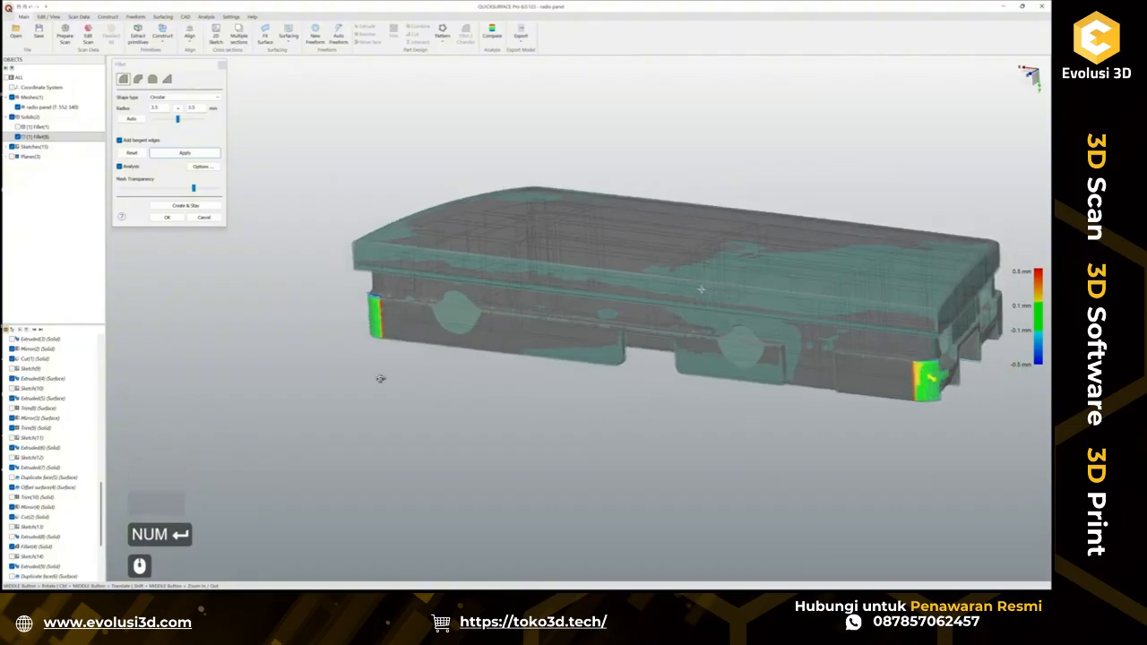
pyautogui.click(167, 217)
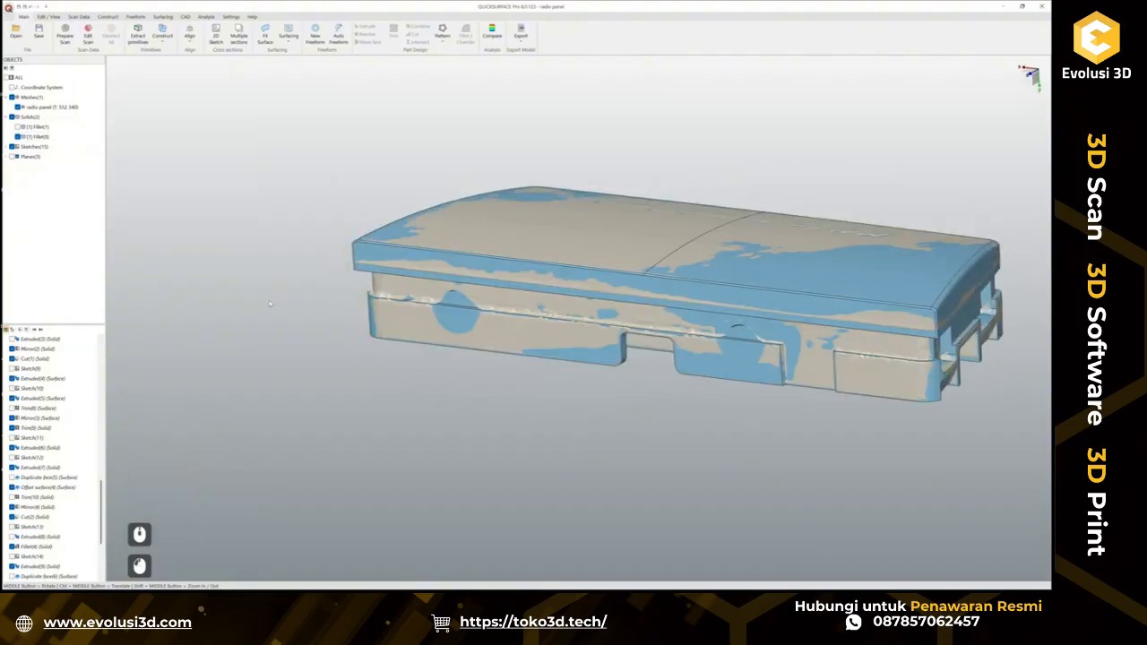
# Compare the filleted body with the scan at 0.1 mm tolerance and probe the deviation along the front rim's lower band.
pyautogui.moveTo(621, 362); pyautogui.dragTo(766, 226, button='middle')
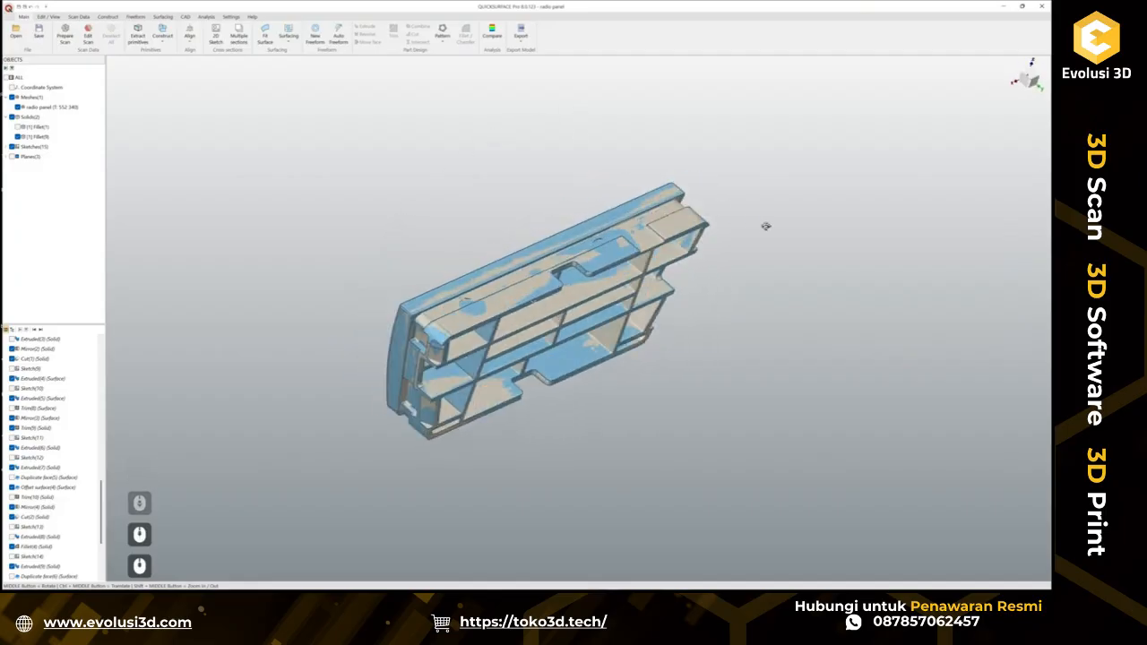
pyautogui.moveTo(460, 267); pyautogui.dragTo(534, 320, button='middle')
pyautogui.click(492, 34)
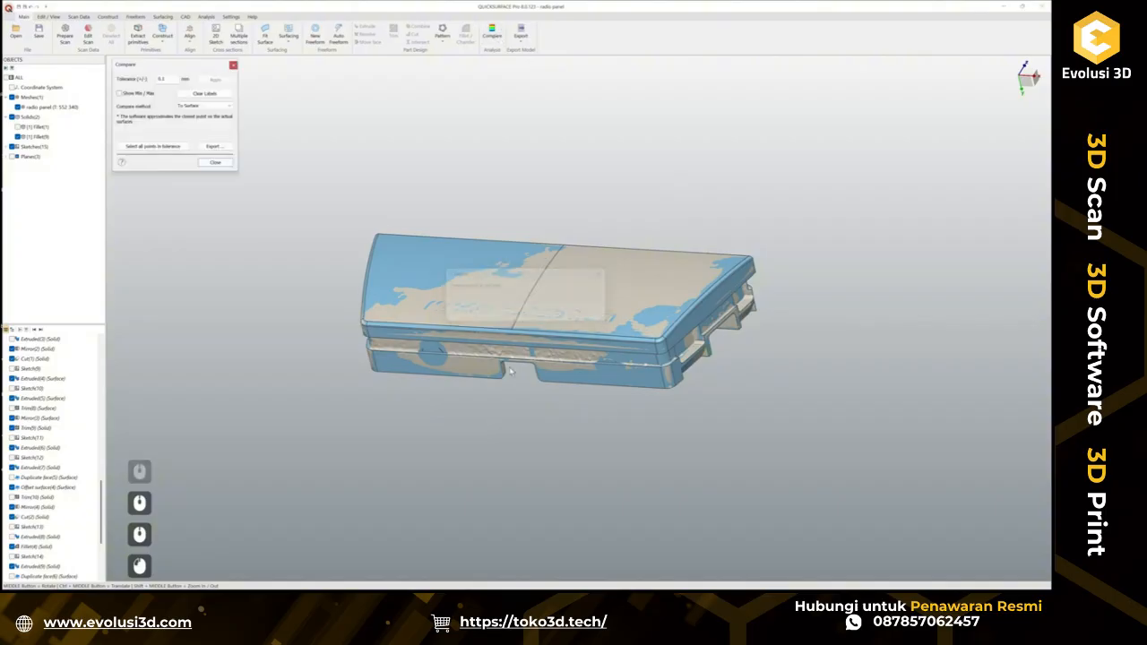
pyautogui.scroll(3, 523, 346)
pyautogui.moveTo(522, 346); pyautogui.dragTo(678, 263, button='middle')
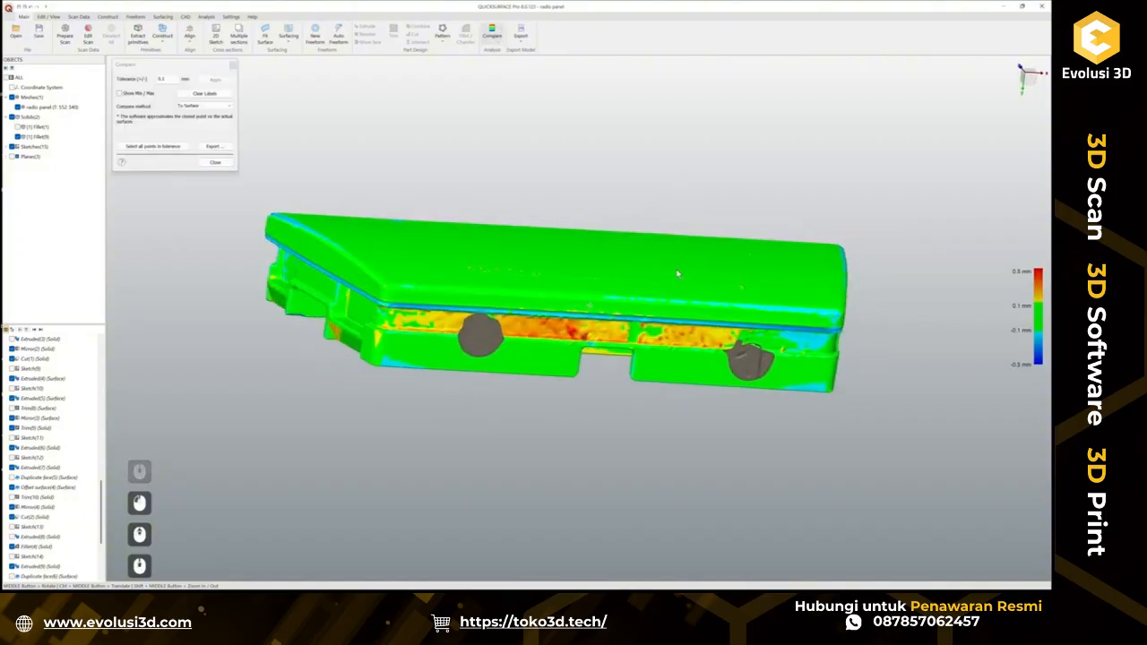
pyautogui.scroll(3, 279, 239)
pyautogui.moveTo(460, 274); pyautogui.dragTo(396, 207, button='middle')
pyautogui.scroll(3, 395, 338)
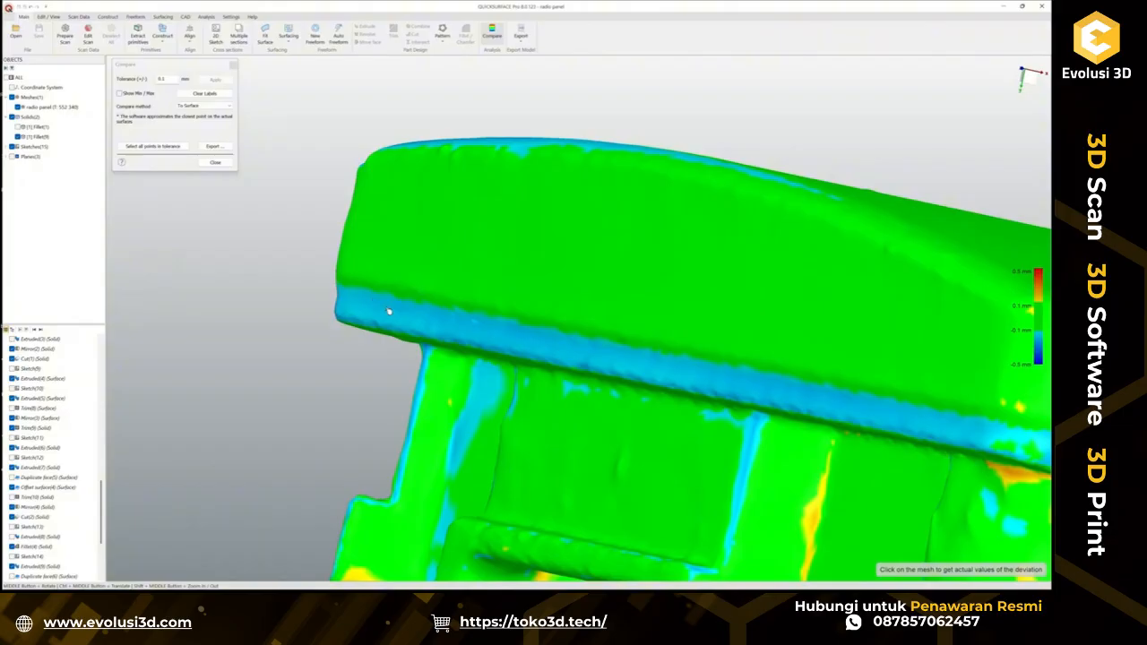
pyautogui.click(386, 310)
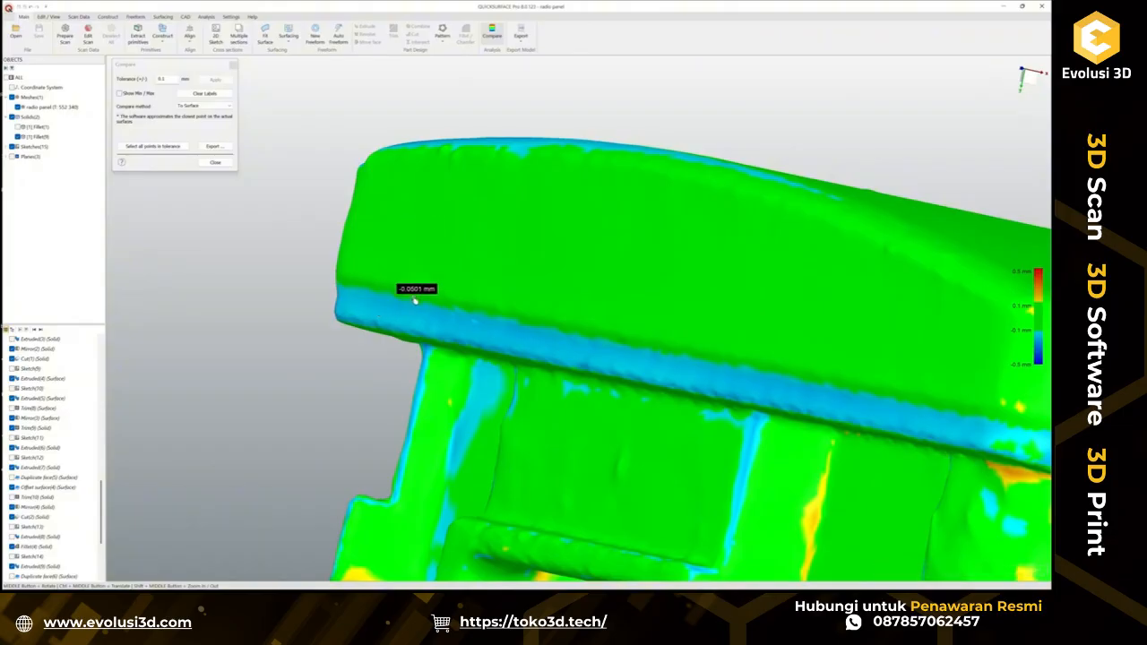
pyautogui.click(216, 162)
# Examine the overlap of body and scan around the rim corner and the short side wall from below.
pyautogui.scroll(-3, 395, 335)
pyautogui.scroll(1, 620, 383)
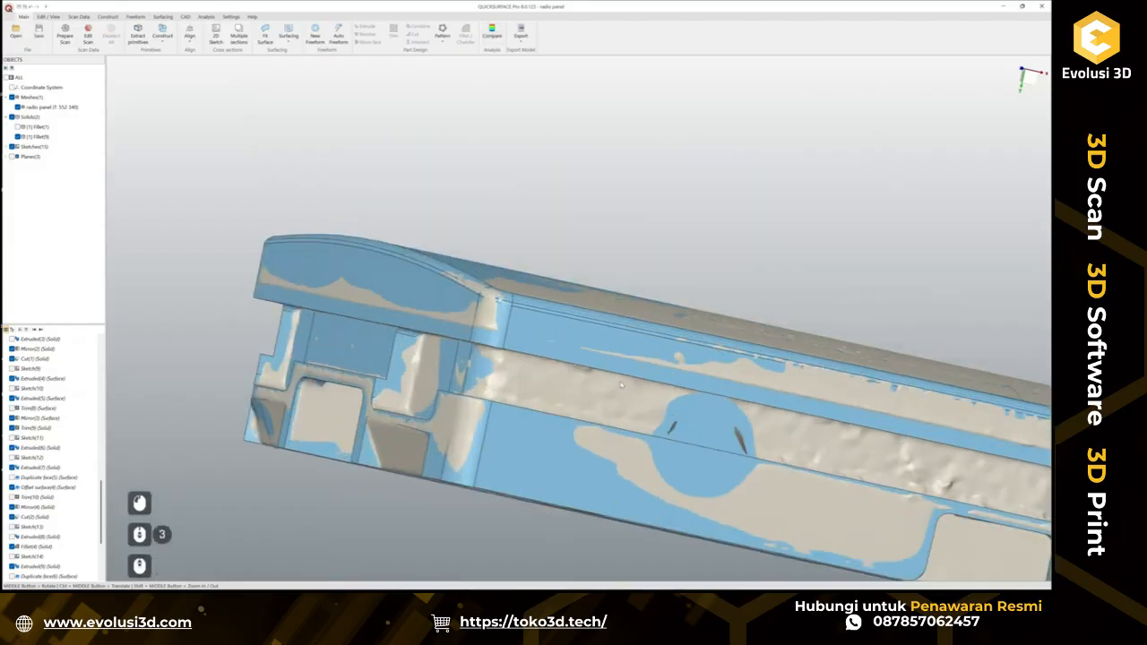
pyautogui.moveTo(592, 371); pyautogui.dragTo(610, 229, button='middle')
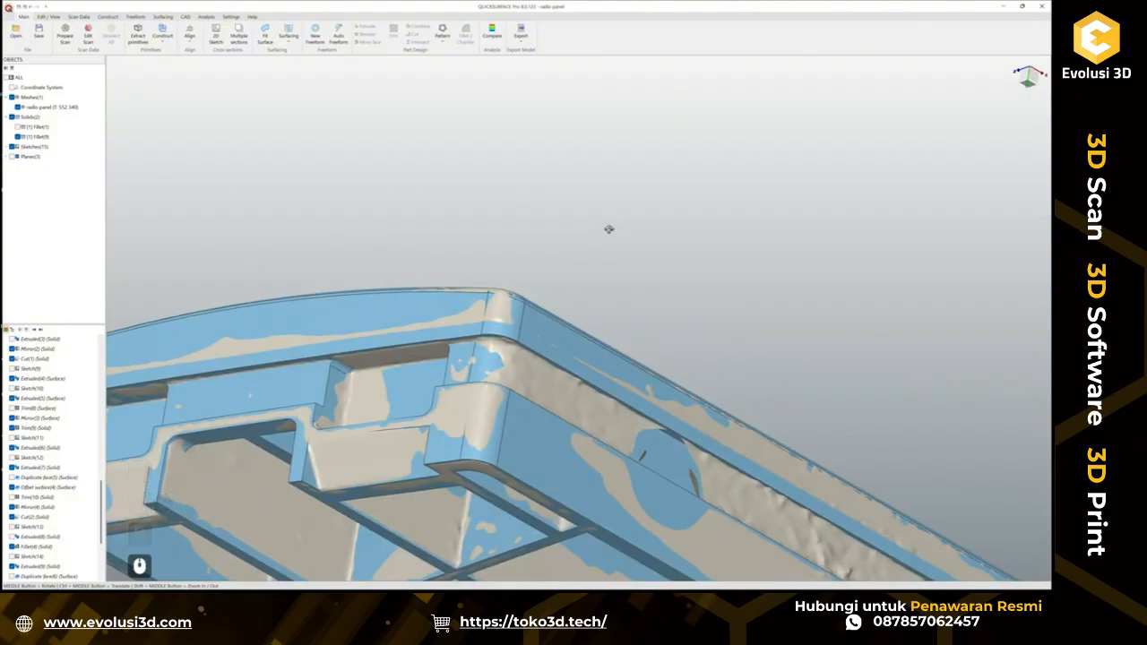
pyautogui.moveTo(610, 230); pyautogui.dragTo(609, 235, button='middle')
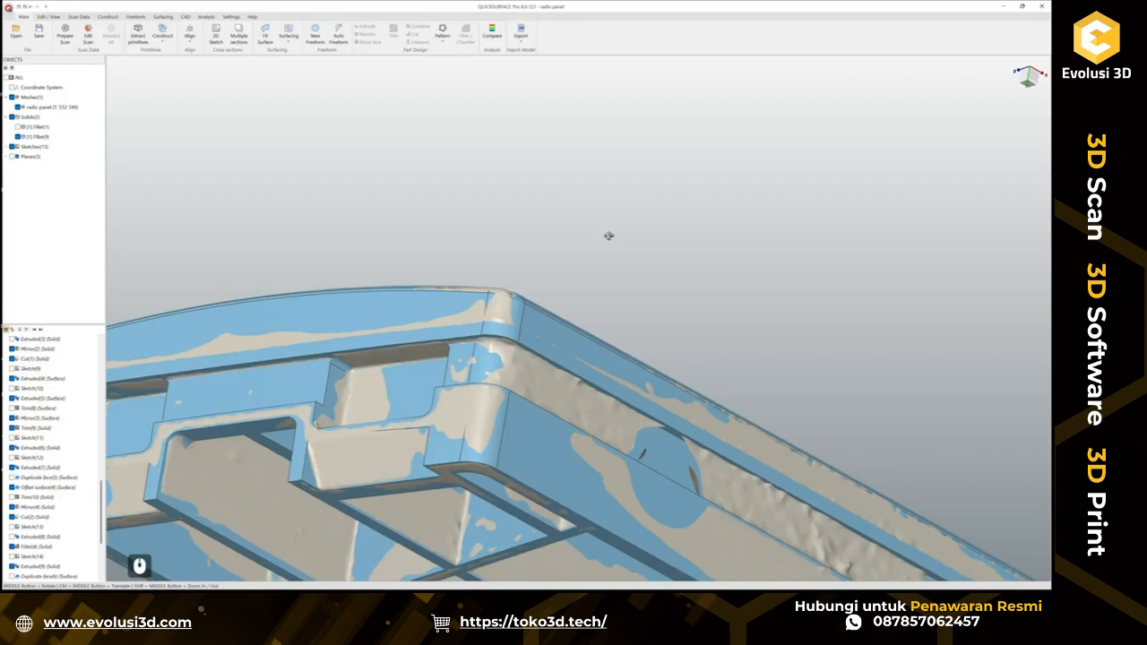
pyautogui.moveTo(608, 236); pyautogui.dragTo(597, 268, button='middle')
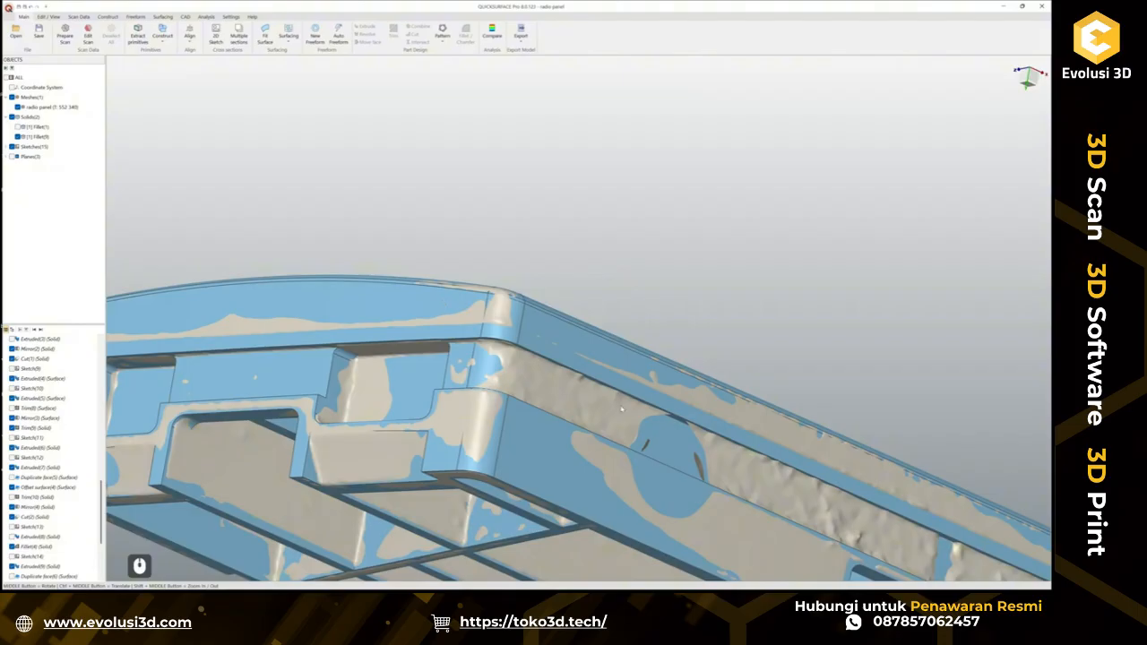
pyautogui.scroll(-2, 547, 389)
pyautogui.moveTo(504, 396); pyautogui.dragTo(498, 445, button='middle')
pyautogui.scroll(1, 497, 446)
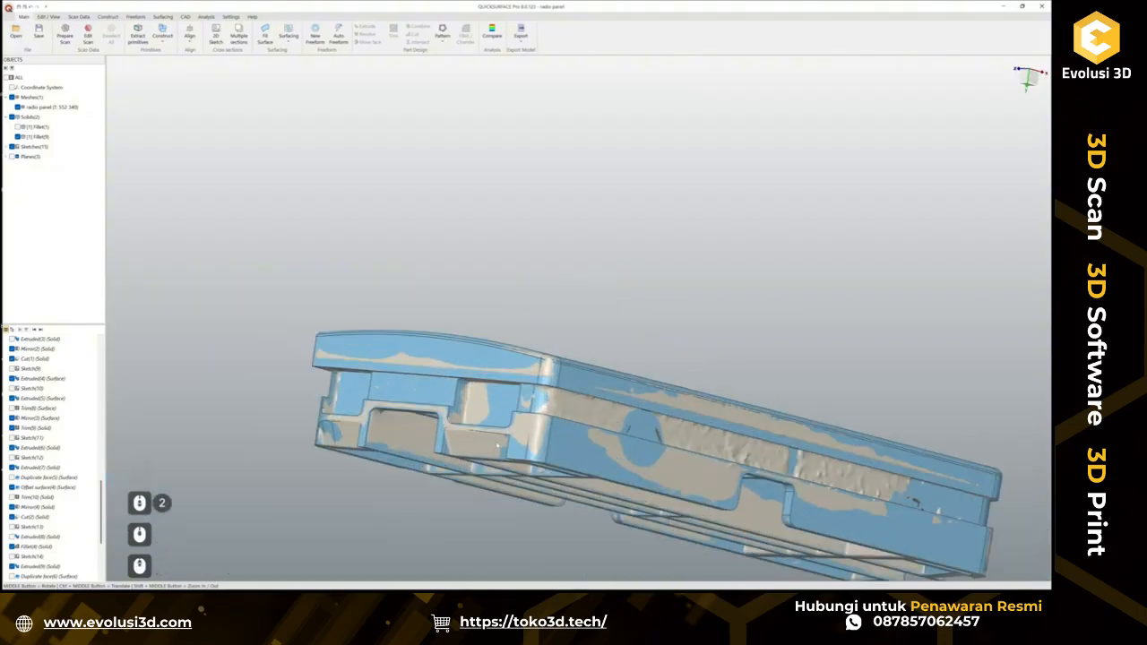
# Duplicate the side faces and rounded corner faces all around the front rim as a separate surface.
pyautogui.click(506, 363)
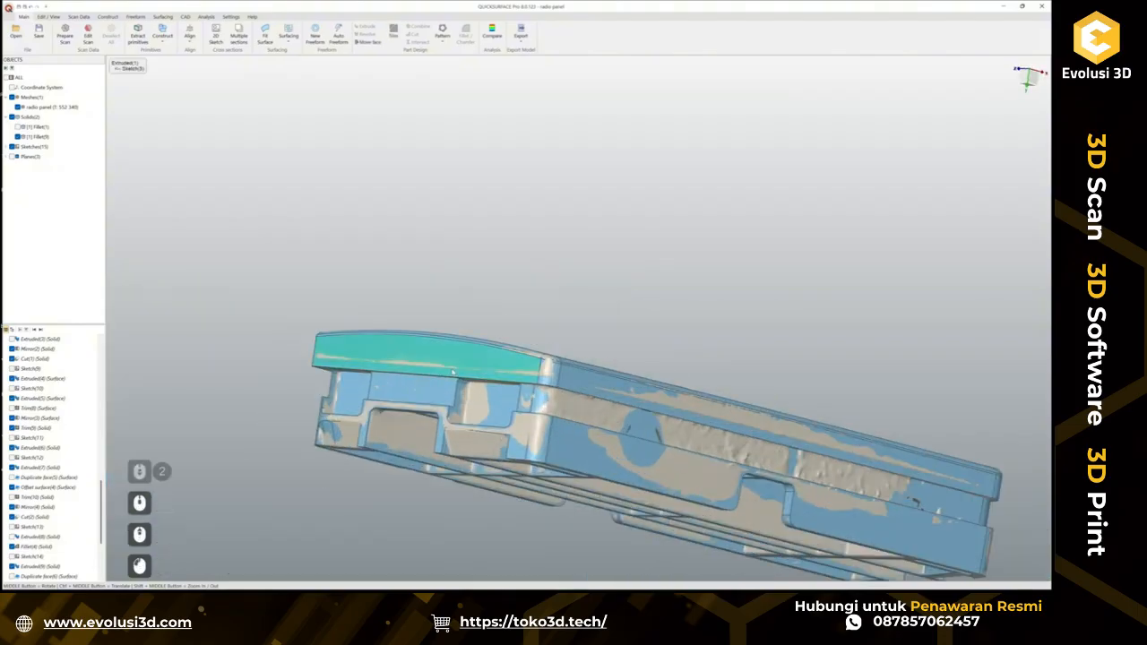
pyautogui.keyDown('ctrl'); pyautogui.click(550, 369); pyautogui.keyUp('ctrl')
pyautogui.keyDown('ctrl'); pyautogui.click(581, 380); pyautogui.keyUp('ctrl')
pyautogui.moveTo(592, 374); pyautogui.dragTo(582, 399, button='middle')
pyautogui.scroll(3, 583, 399)
pyautogui.keyDown('ctrl'); pyautogui.click(620, 432); pyautogui.keyUp('ctrl')
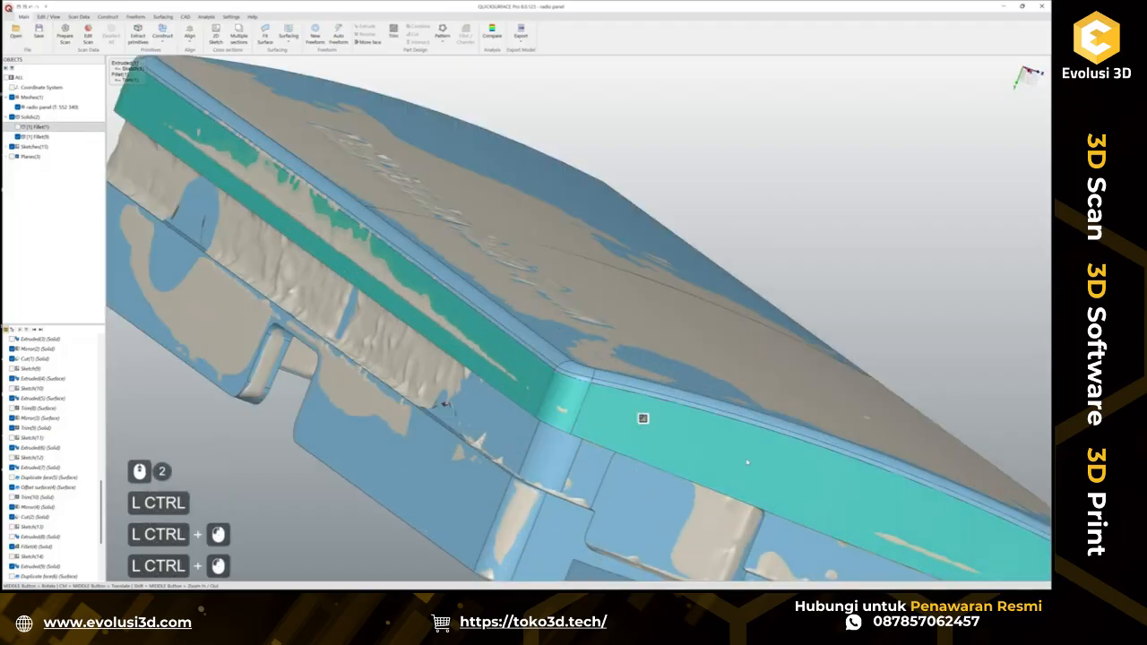
pyautogui.moveTo(625, 431); pyautogui.dragTo(395, 261, button='middle')
pyautogui.scroll(-1, 708, 418)
pyautogui.scroll(2, 786, 492)
pyautogui.scroll(2, 786, 492)
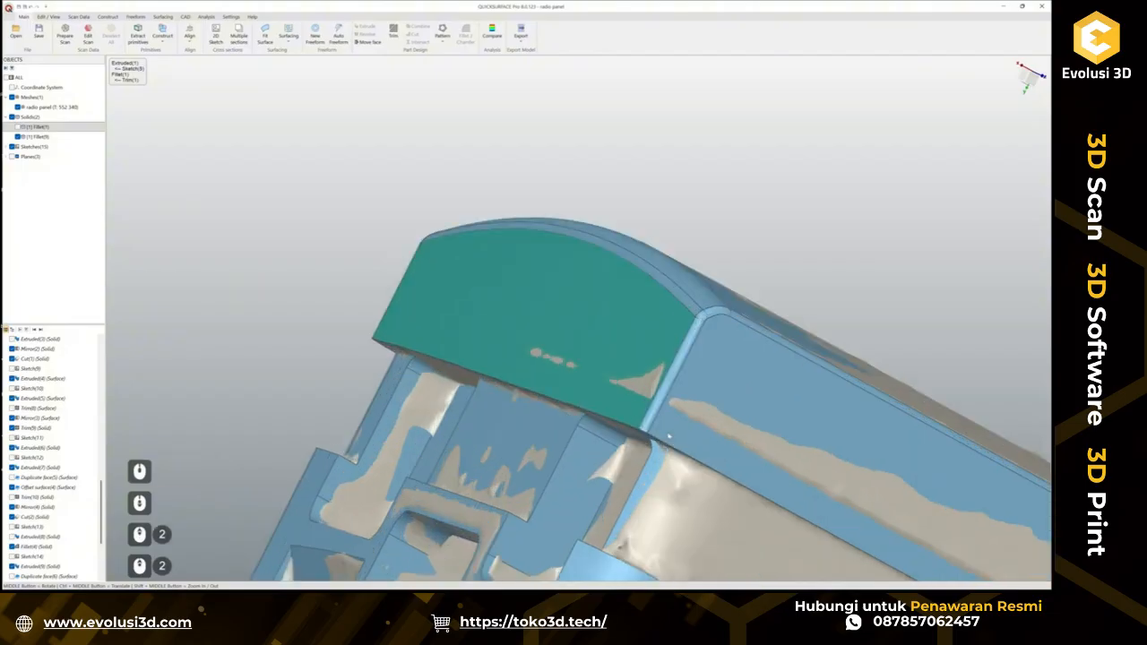
pyautogui.keyDown('ctrl'); pyautogui.click(684, 417); pyautogui.keyUp('ctrl')
pyautogui.scroll(-4, 715, 457)
pyautogui.moveTo(714, 457); pyautogui.dragTo(690, 374, button='middle')
pyautogui.keyDown('ctrl'); pyautogui.moveTo(691, 374); pyautogui.dragTo(421, 142, button='middle'); pyautogui.keyUp('ctrl')
pyautogui.scroll(3, 757, 488)
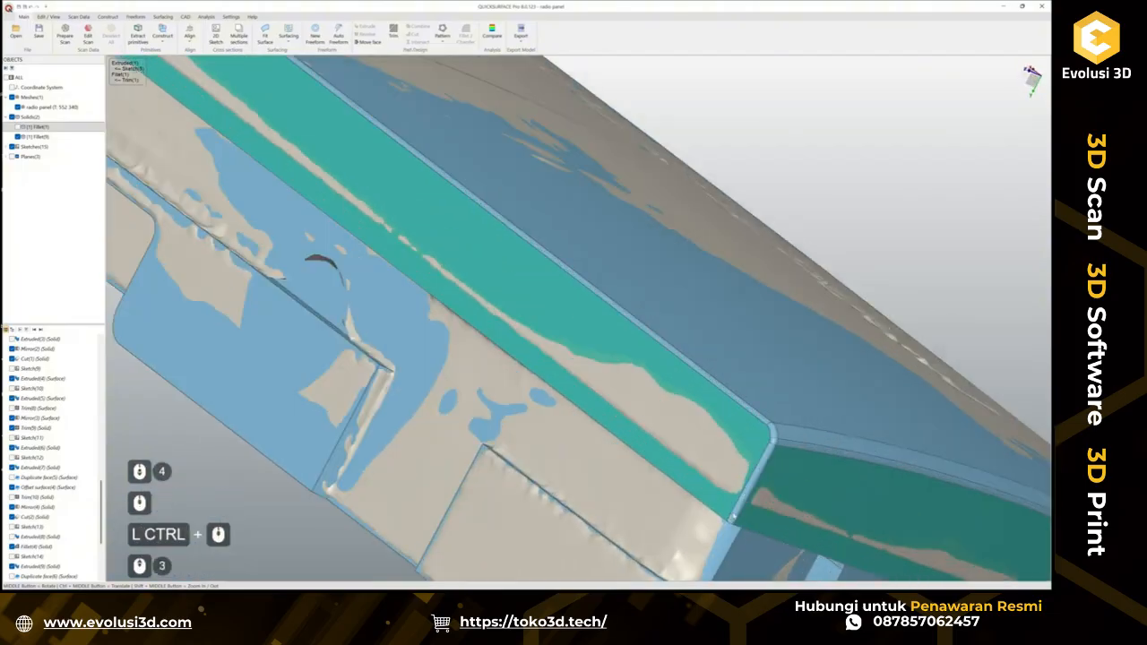
pyautogui.keyDown('ctrl'); pyautogui.click(747, 502); pyautogui.keyUp('ctrl')
pyautogui.click(163, 16)
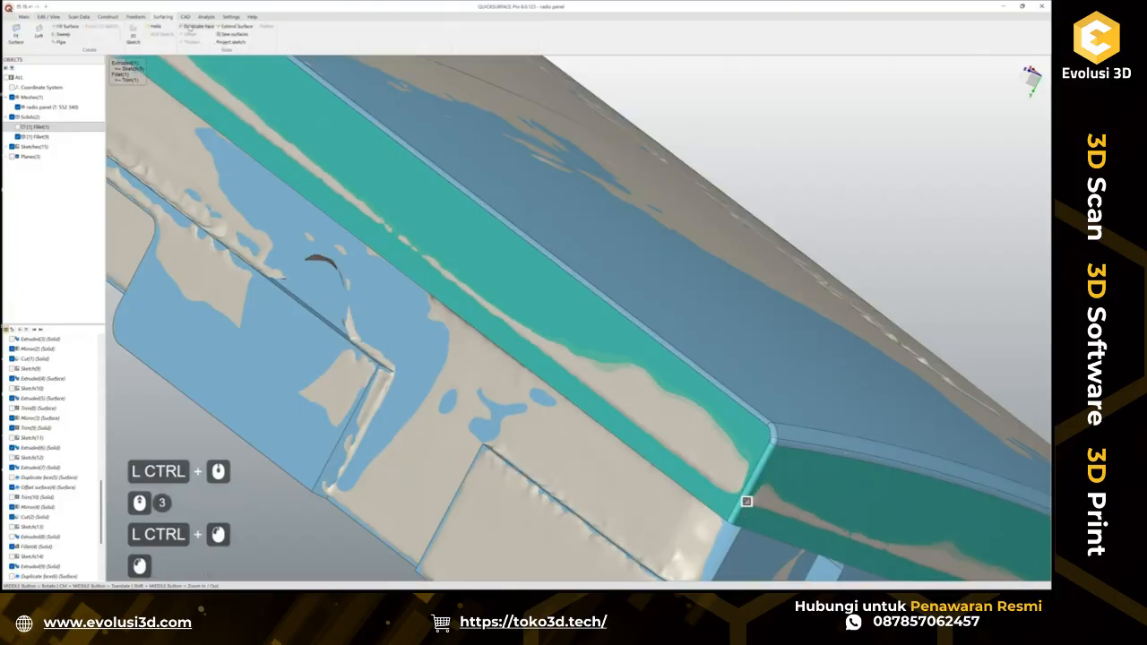
pyautogui.click(198, 26)
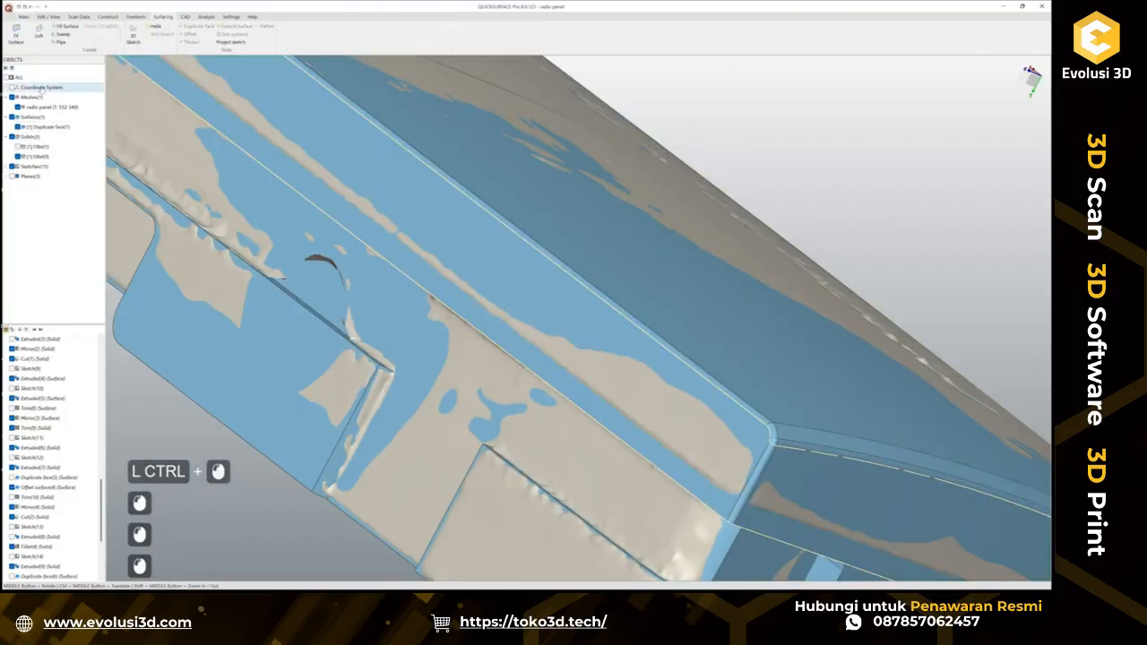
# Hide the filleted solid and leave only the duplicated rim surface displayed against the scan.
pyautogui.click(17, 127)
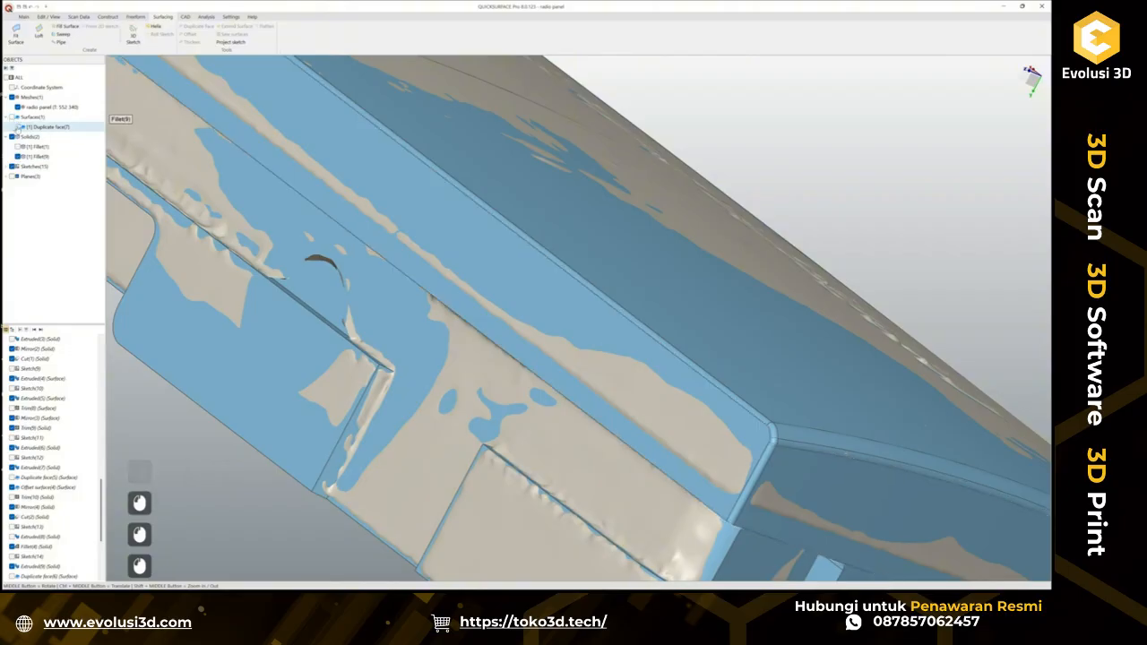
pyautogui.click(17, 127)
pyautogui.click(17, 157)
pyautogui.scroll(-2, 361, 376)
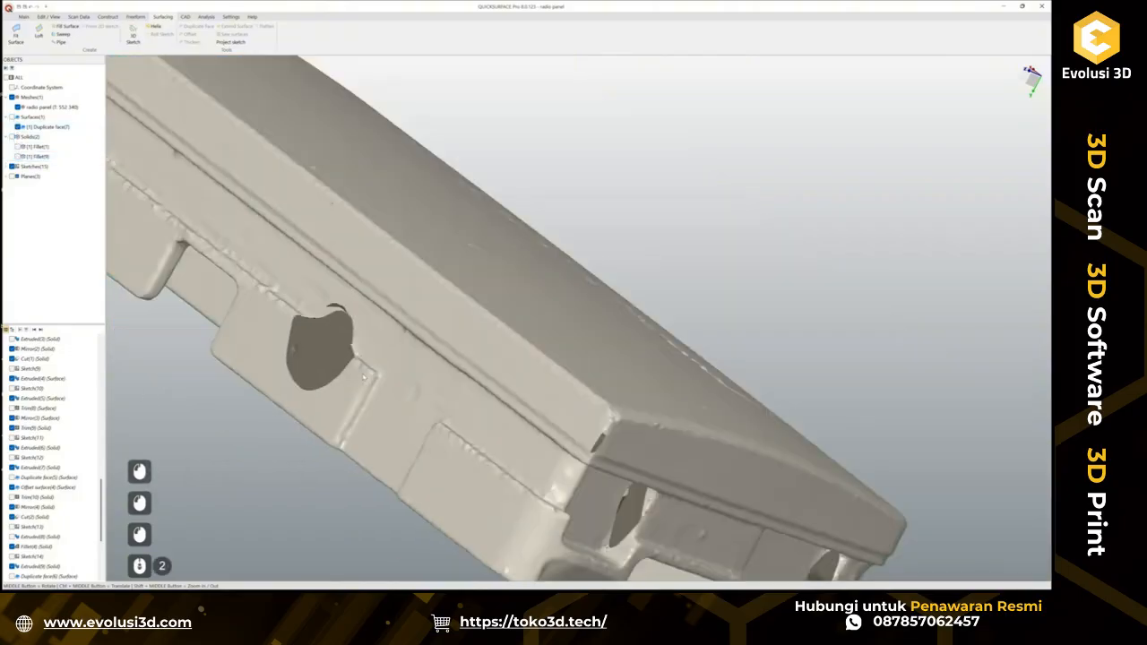
pyautogui.click(17, 128)
pyautogui.click(17, 127)
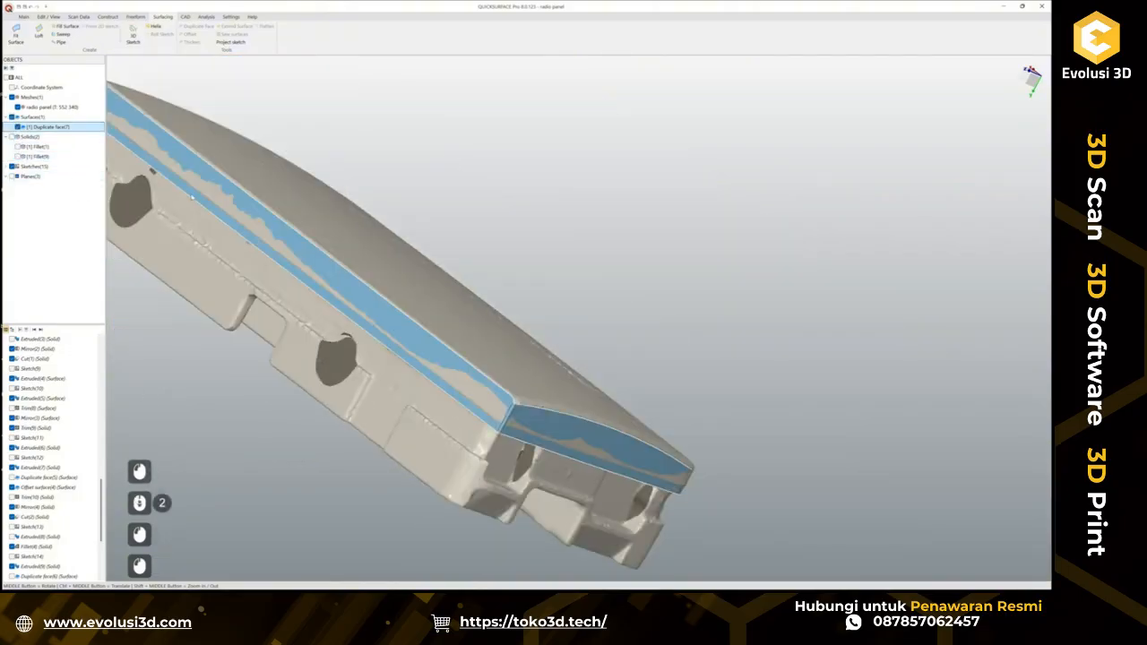
# Preview a 0.1 mm offset of the duplicated rim surface and analyse its deviation from the scan at 0.1 mm tolerance.
pyautogui.click(470, 377)
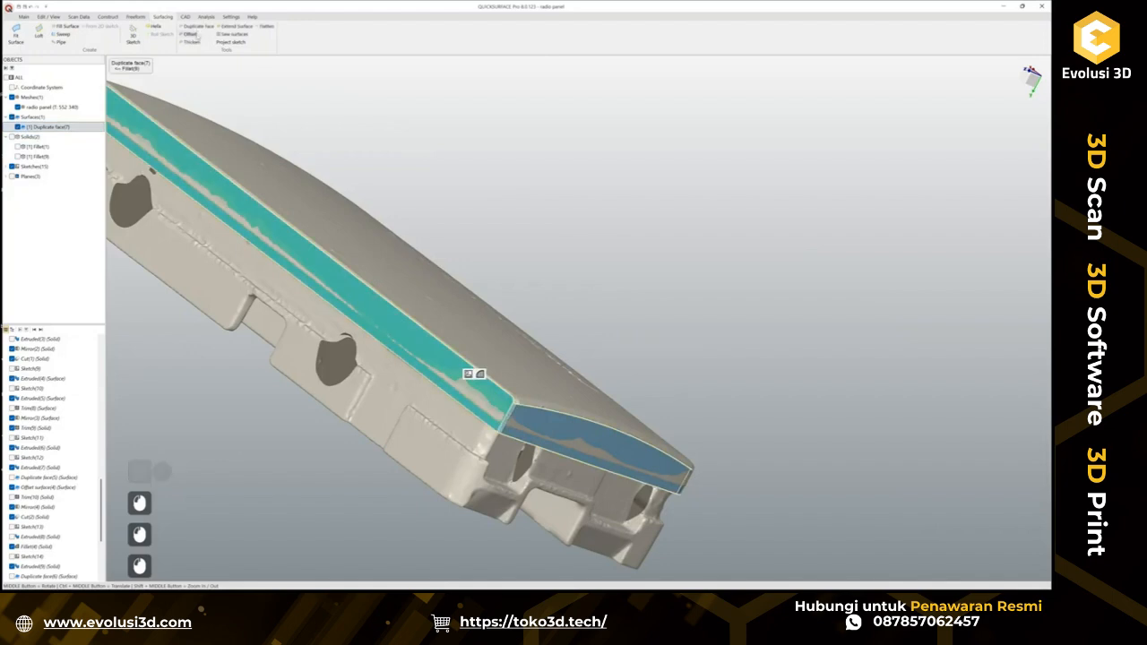
pyautogui.click(197, 34)
pyautogui.scroll(1, 451, 394)
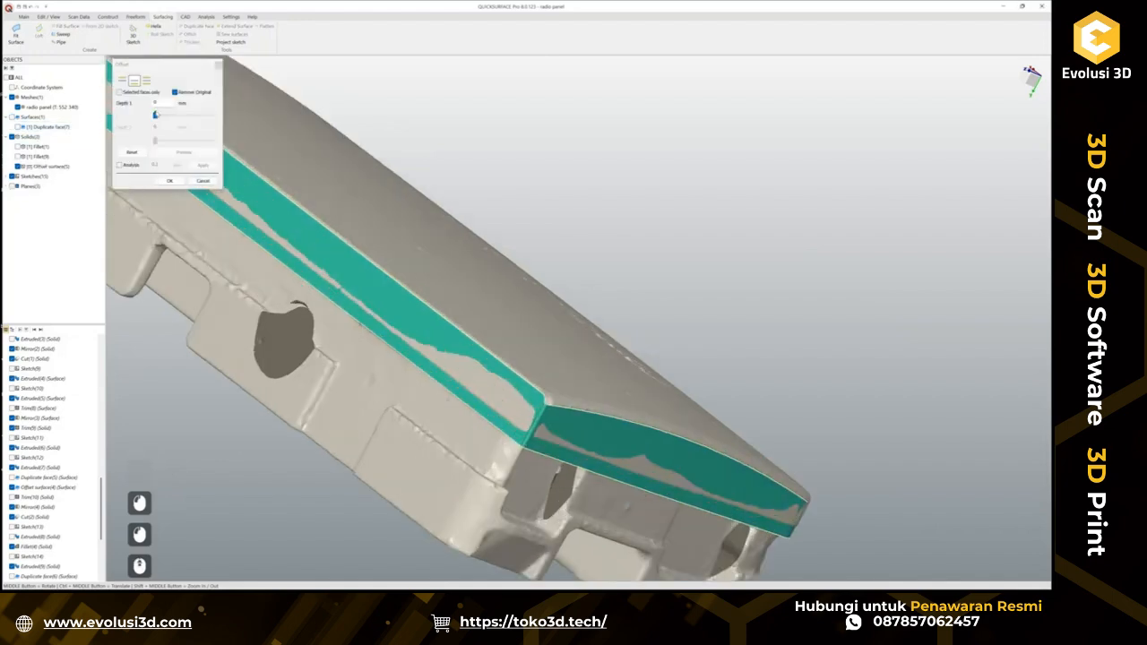
pyautogui.moveTo(155, 116); pyautogui.dragTo(155, 118)
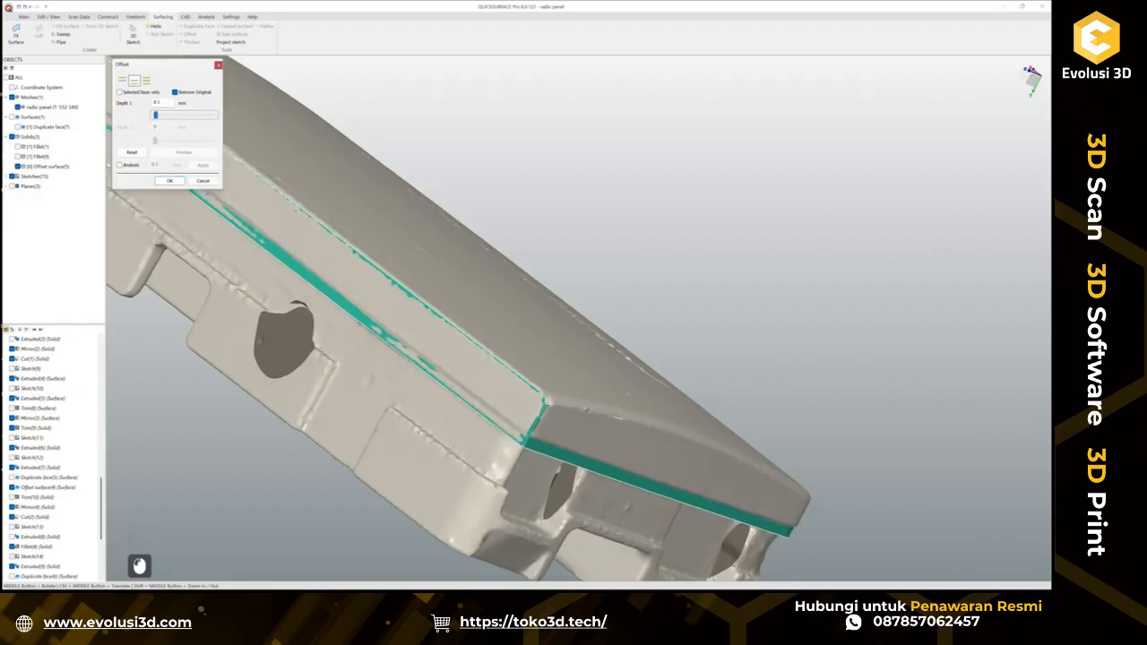
pyautogui.click(119, 166)
pyautogui.moveTo(376, 226); pyautogui.dragTo(386, 190, button='middle')
pyautogui.scroll(3, 779, 537)
pyautogui.keyDown('ctrl'); pyautogui.moveTo(650, 379); pyautogui.dragTo(508, 299, button='middle'); pyautogui.keyUp('ctrl')
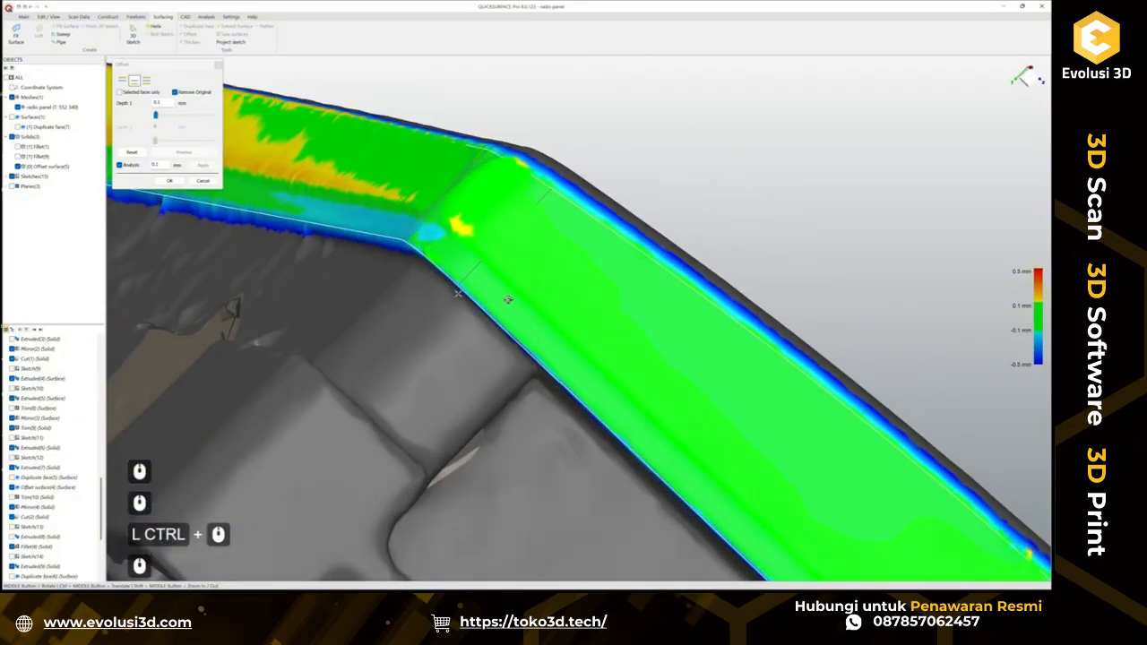
pyautogui.scroll(-2, 464, 307)
pyautogui.scroll(5, 280, 248)
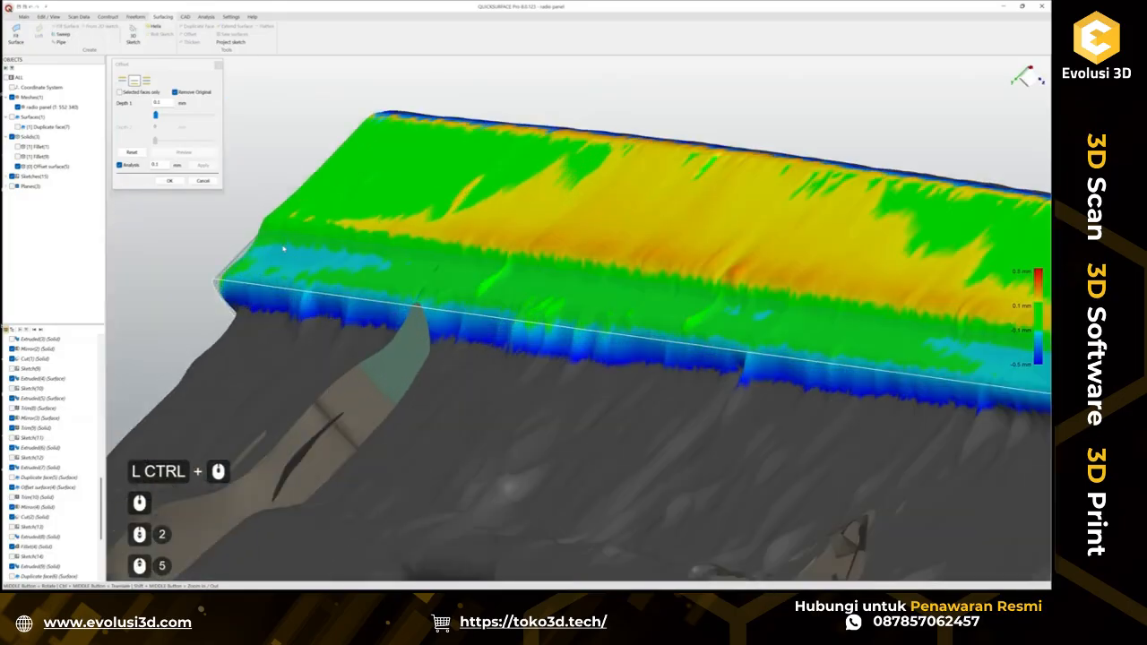
pyautogui.moveTo(329, 261); pyautogui.dragTo(743, 311, button='middle')
# Set the rim surface's offset depth to 0.15 mm, check the deviation and create the offset surface.
pyautogui.click(169, 102)
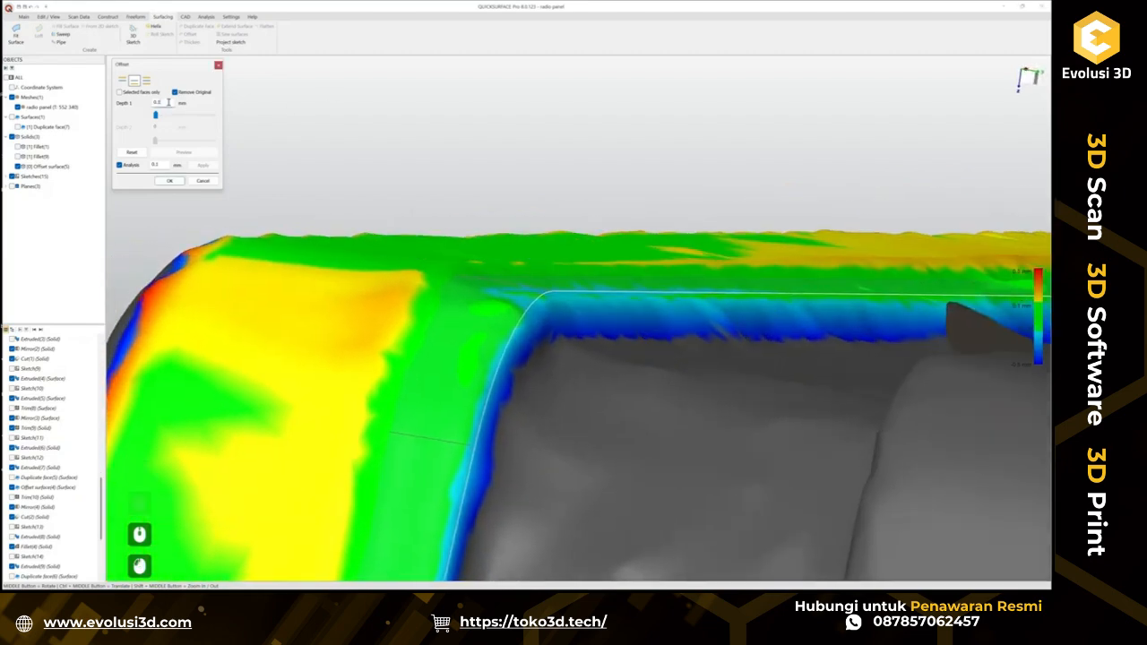
pyautogui.write('5')
pyautogui.press('Return')
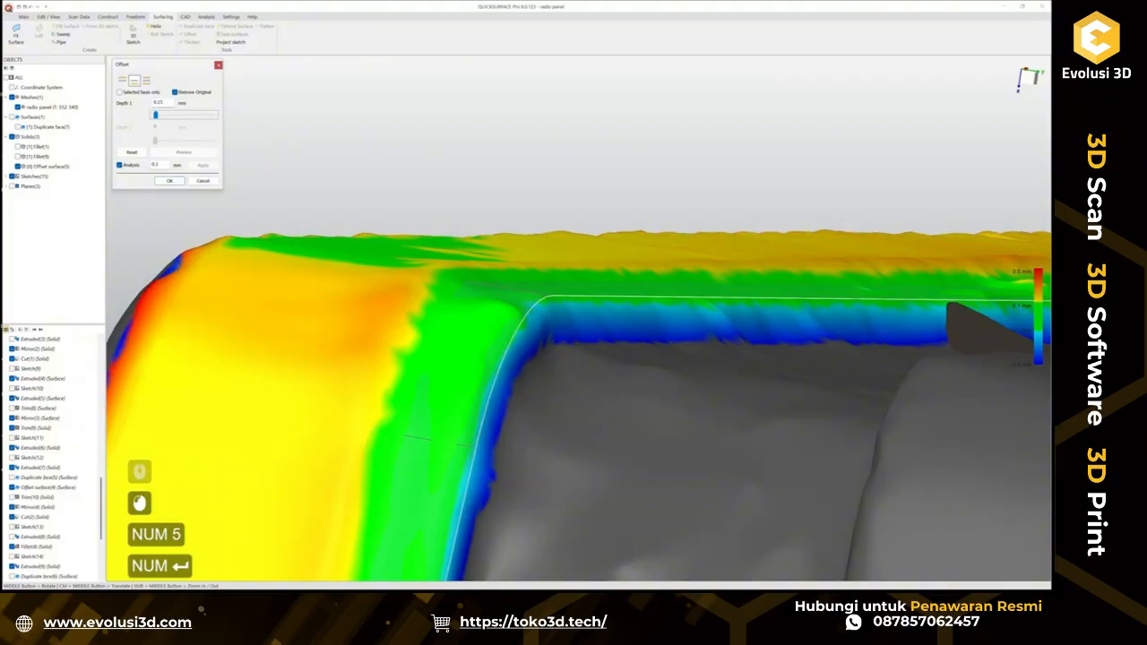
pyautogui.scroll(-2, 567, 227)
pyautogui.scroll(-3, 567, 228)
pyautogui.keyDown('ctrl'); pyautogui.moveTo(567, 228); pyautogui.dragTo(521, 156, button='middle'); pyautogui.keyUp('ctrl')
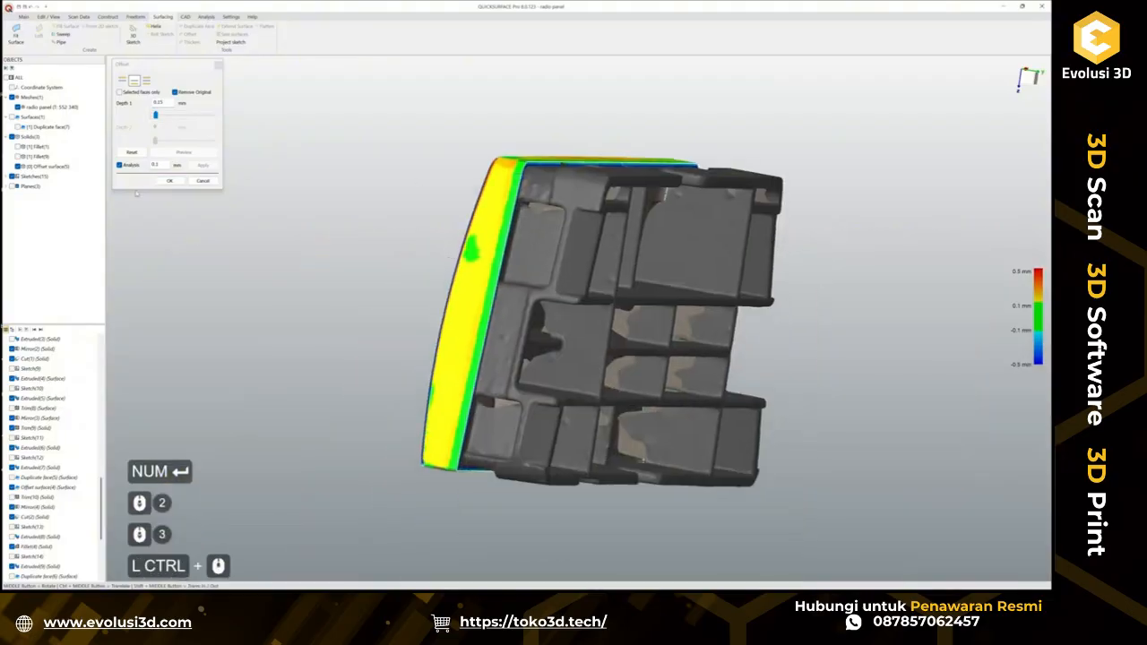
pyautogui.click(171, 182)
# Inspect the offset surface along the lower band of the rim and hide it.
pyautogui.moveTo(556, 224); pyautogui.dragTo(574, 305, button='middle')
pyautogui.moveTo(779, 153); pyautogui.dragTo(746, 174, button='middle')
pyautogui.scroll(2, 806, 100)
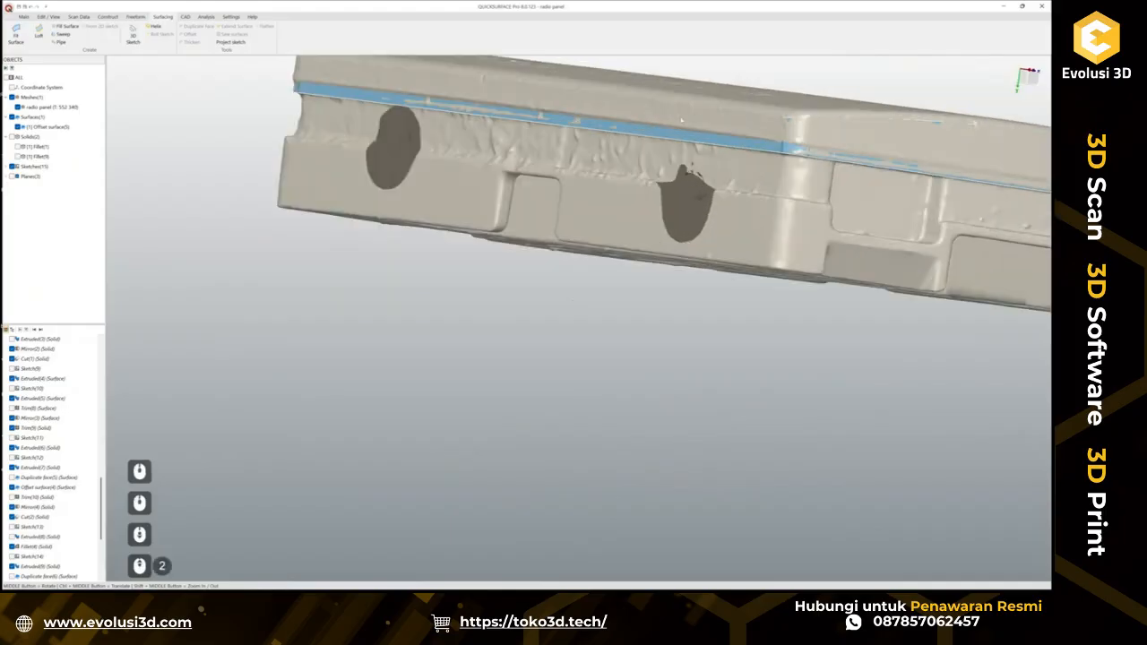
pyautogui.scroll(2, 730, 100)
pyautogui.keyDown('ctrl'); pyautogui.moveTo(642, 122); pyautogui.dragTo(500, 192, button='middle'); pyautogui.keyUp('ctrl')
pyautogui.click(493, 217)
pyautogui.rightClick(496, 217)
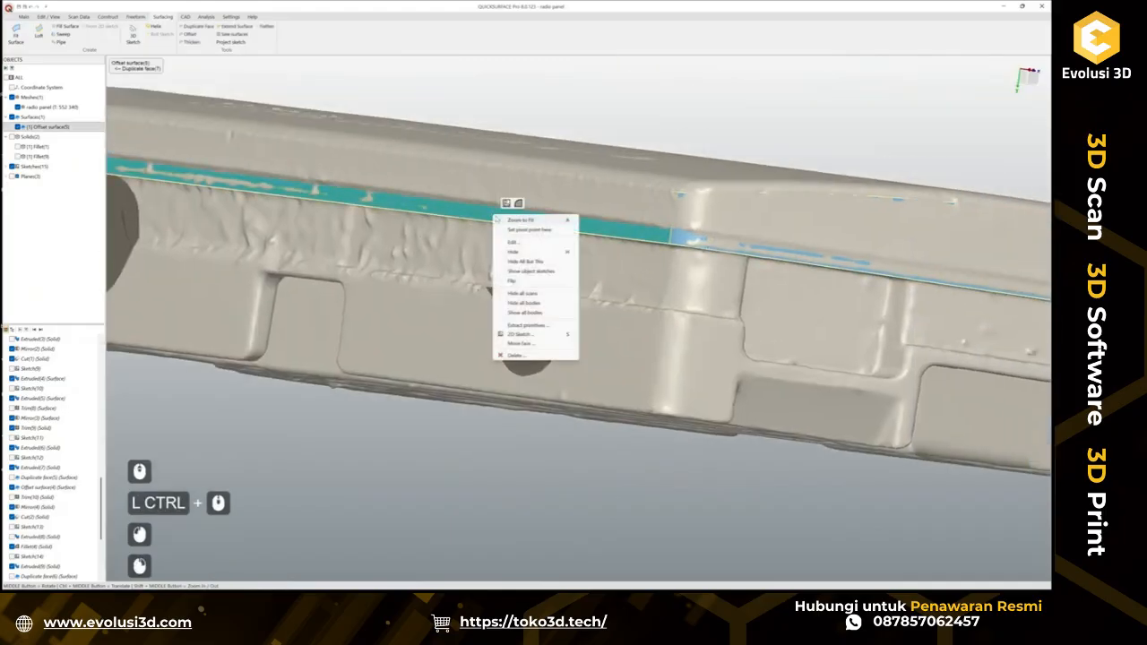
pyautogui.click(515, 253)
# Start a construction plane and orient it parallel to the rim's lower edge with normal 0, -1, 0.
pyautogui.moveTo(515, 253); pyautogui.dragTo(395, 199, button='middle')
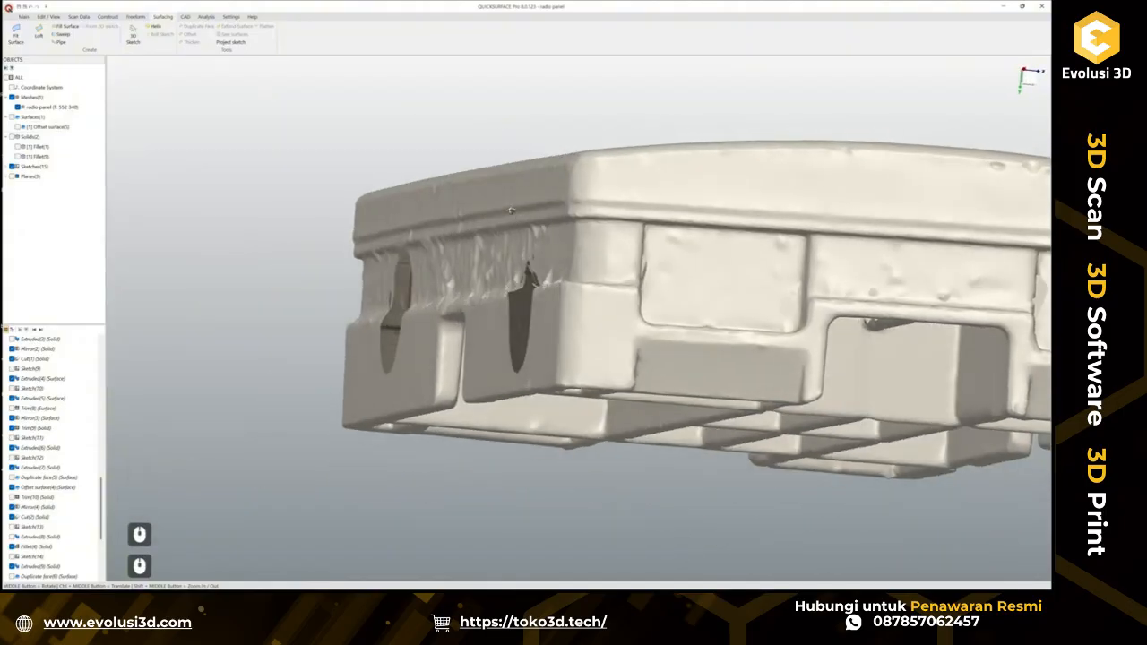
pyautogui.moveTo(510, 211); pyautogui.dragTo(261, 205, button='middle')
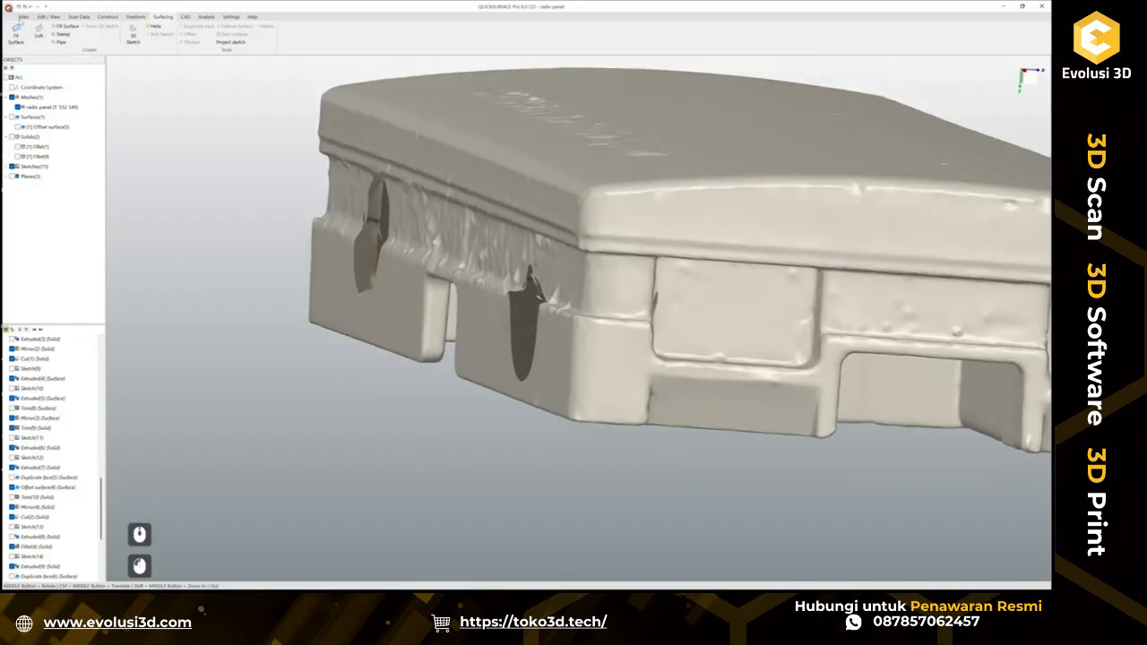
pyautogui.click(23, 16)
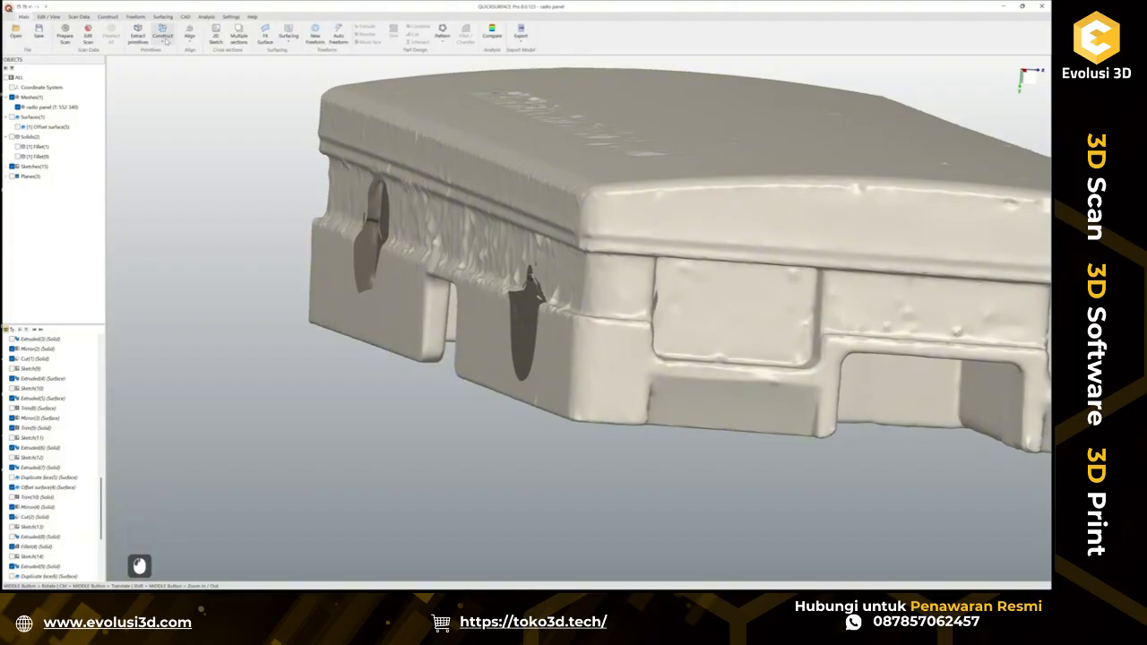
pyautogui.click(164, 38)
pyautogui.click(179, 55)
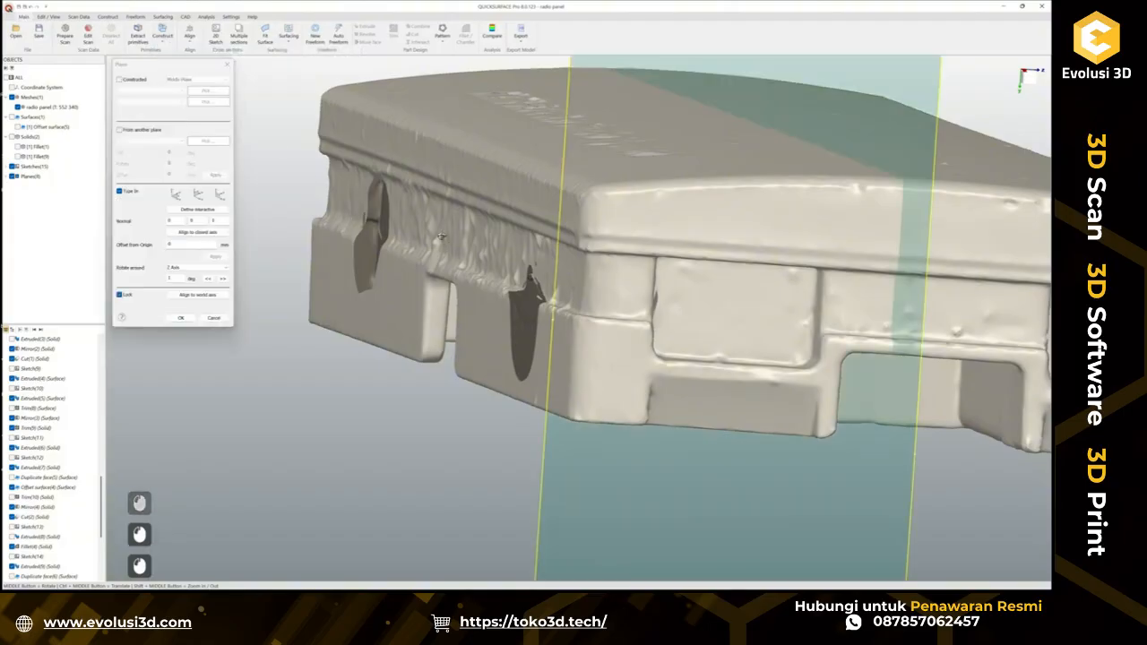
pyautogui.moveTo(440, 236); pyautogui.dragTo(189, 153, button='middle')
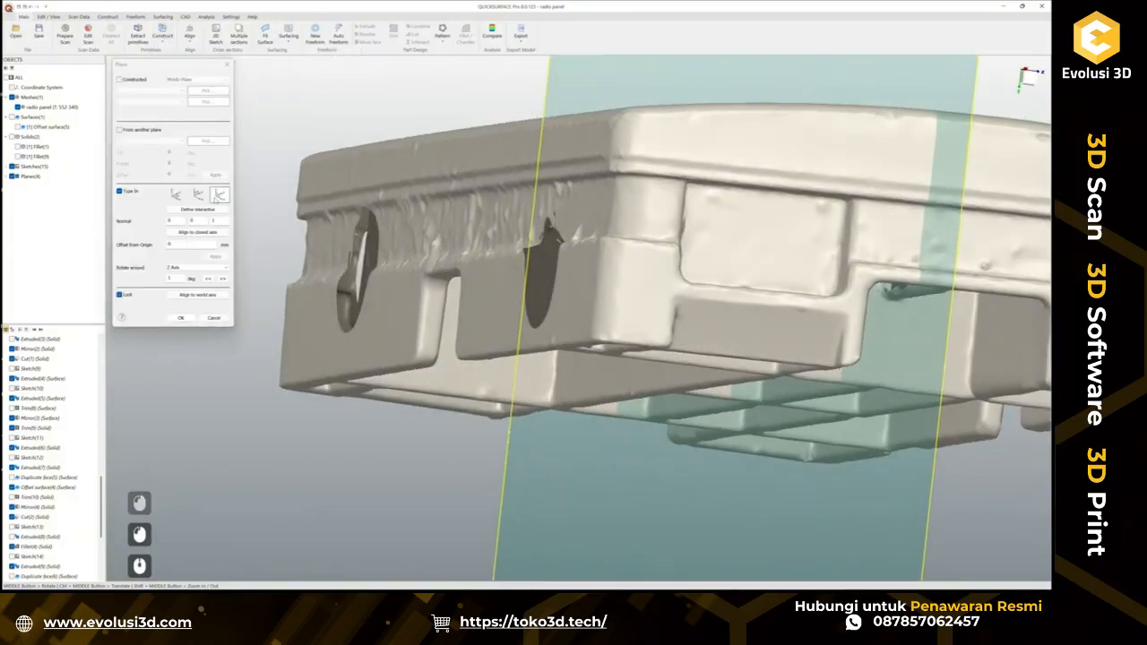
pyautogui.click(215, 198)
pyautogui.click(198, 197)
pyautogui.click(218, 197)
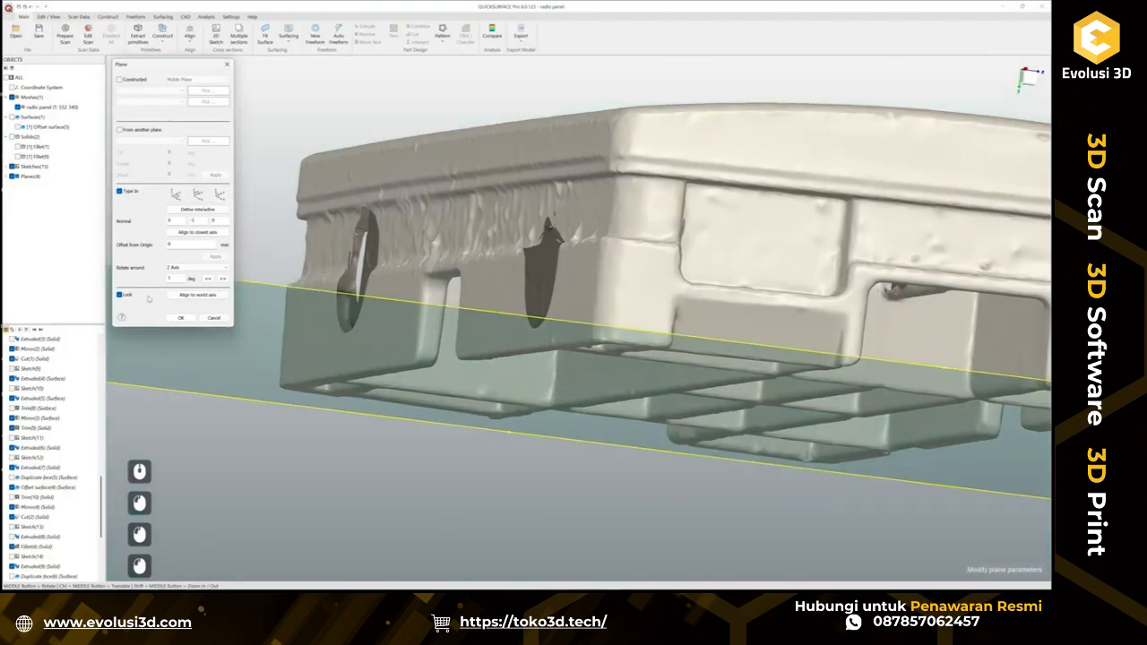
# Unlock the plane, move it about 12.07 mm from the origin to the top of the lower rim band, and create it.
pyautogui.moveTo(719, 405); pyautogui.dragTo(765, 225)
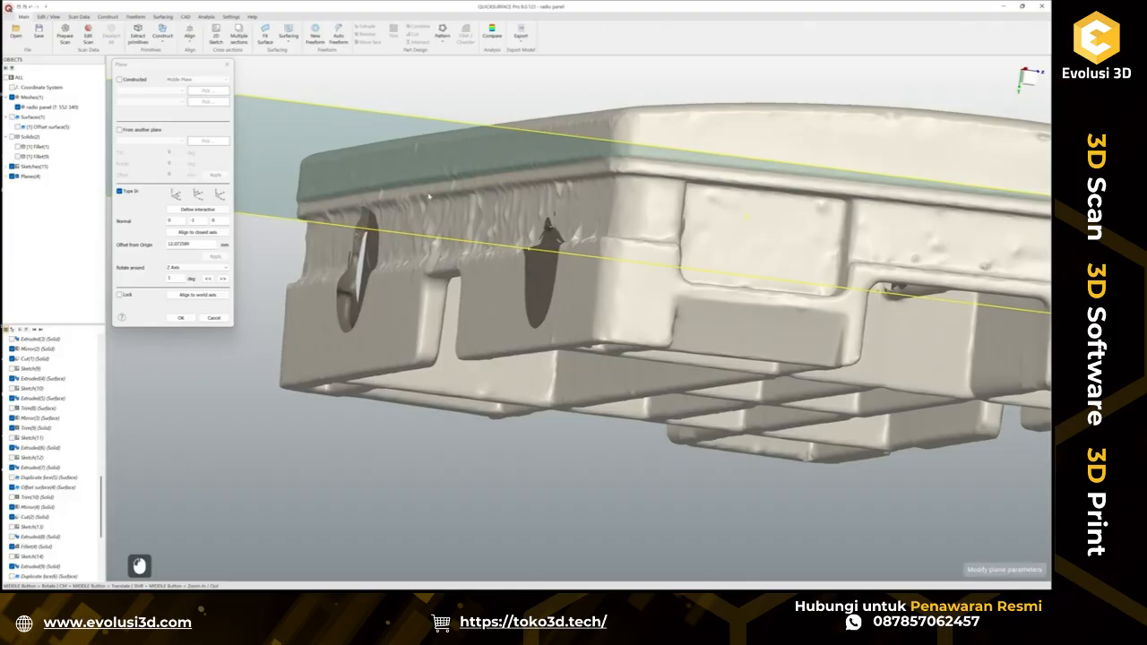
pyautogui.moveTo(762, 224); pyautogui.dragTo(867, 280, button='middle')
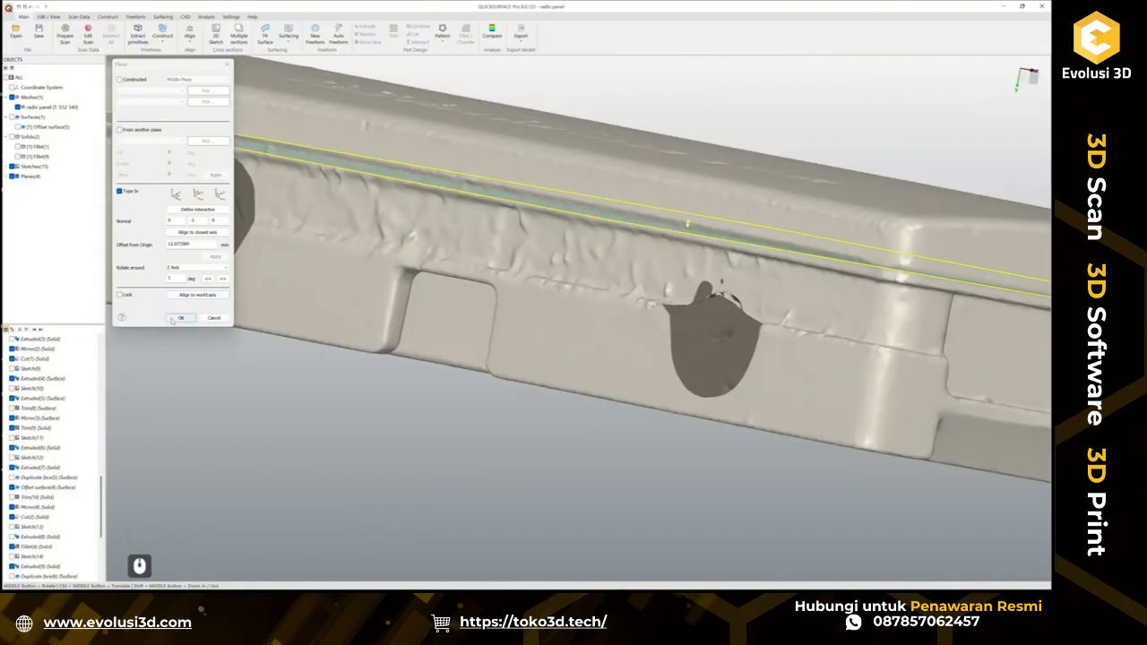
pyautogui.click(173, 320)
# Show the rim's offset surface and start a mutual trim between it and the new plane.
pyautogui.scroll(-3, 358, 314)
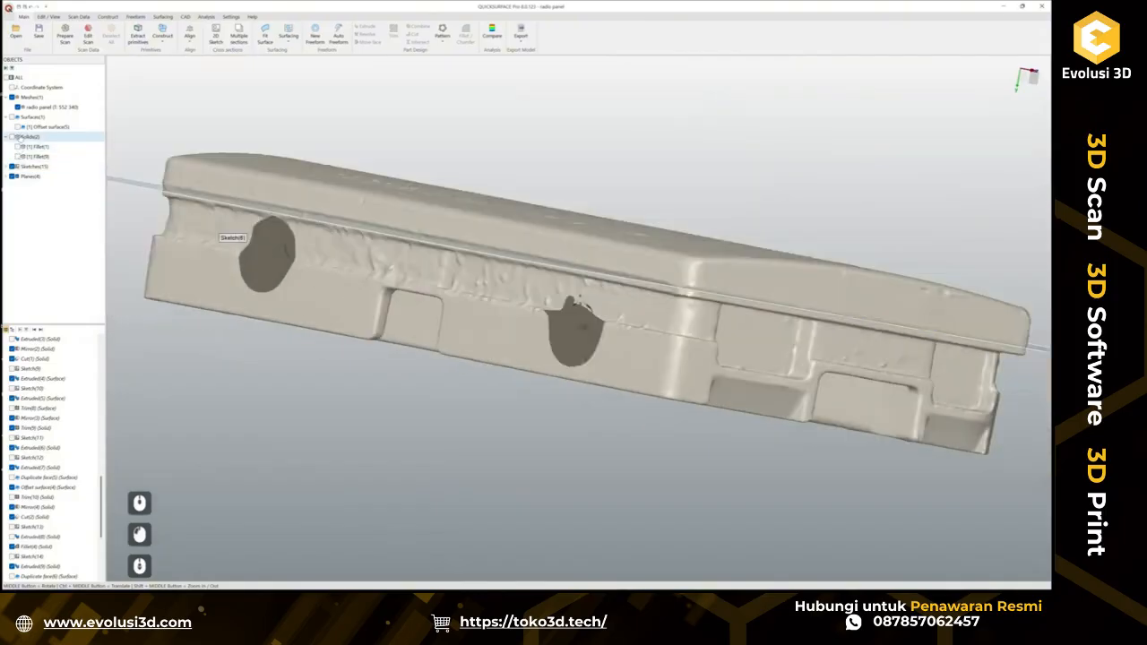
pyautogui.click(18, 127)
pyautogui.moveTo(451, 203); pyautogui.dragTo(410, 235, button='middle')
pyautogui.scroll(-2, 412, 236)
pyautogui.moveTo(250, 145); pyautogui.dragTo(704, 353)
pyautogui.click(723, 348)
pyautogui.scroll(4, 506, 258)
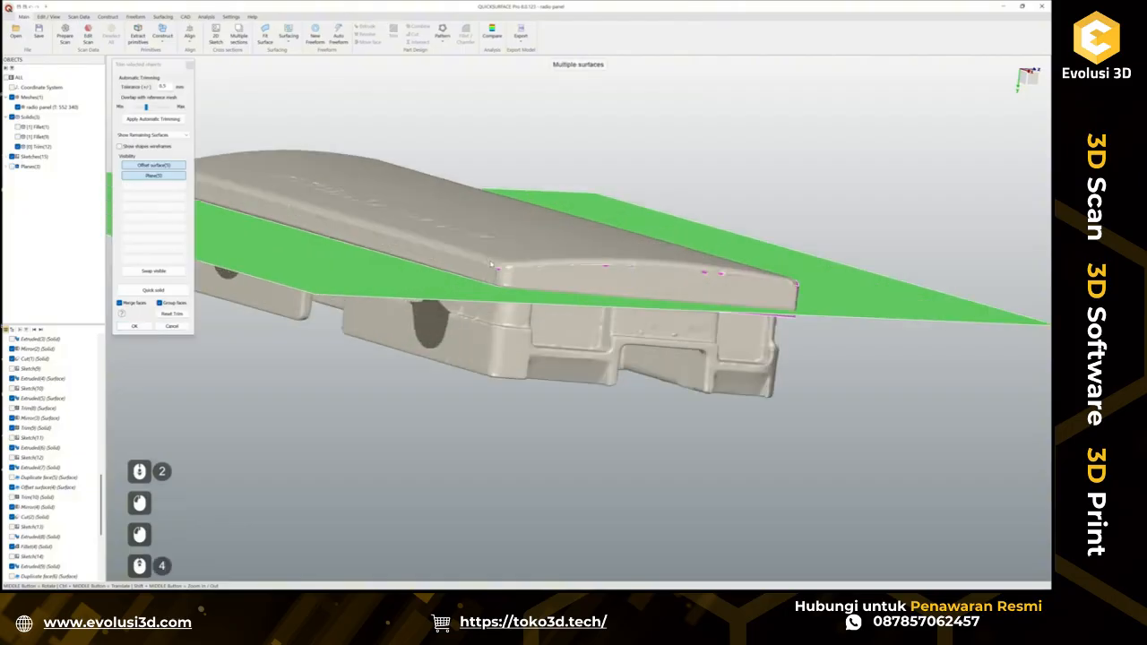
# Discard the plane's inner area and the offset surface's upper part, hide the scan, and create the trimmed surface.
pyautogui.click(538, 268)
pyautogui.moveTo(542, 272); pyautogui.dragTo(541, 237, button='middle')
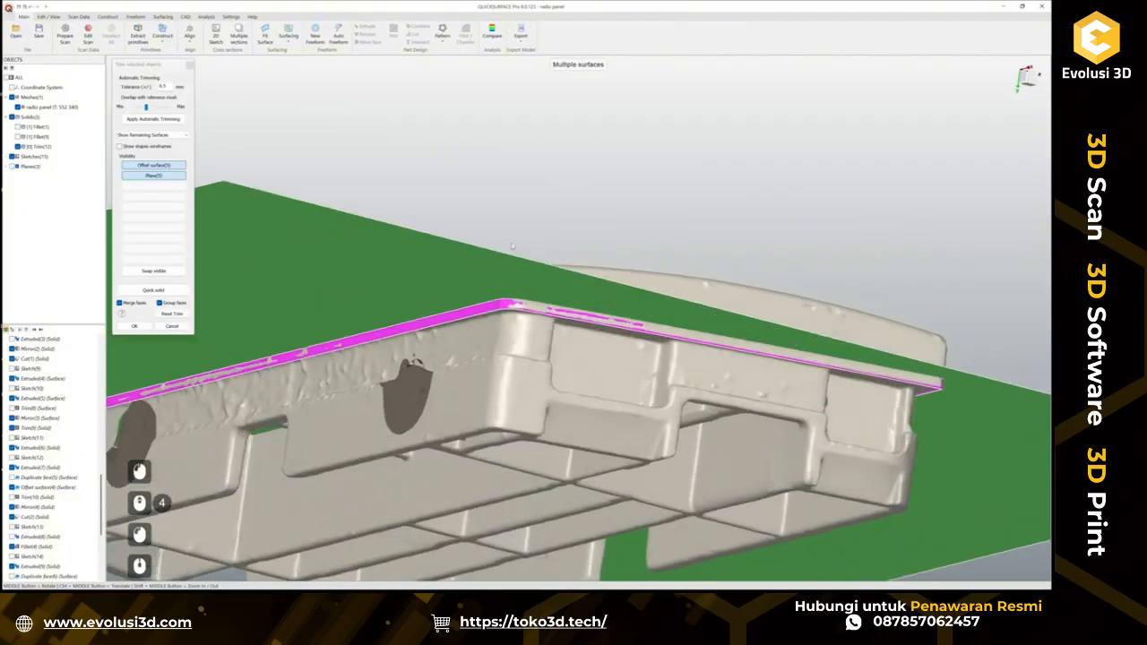
pyautogui.click(18, 106)
pyautogui.moveTo(515, 439); pyautogui.dragTo(499, 351, button='middle')
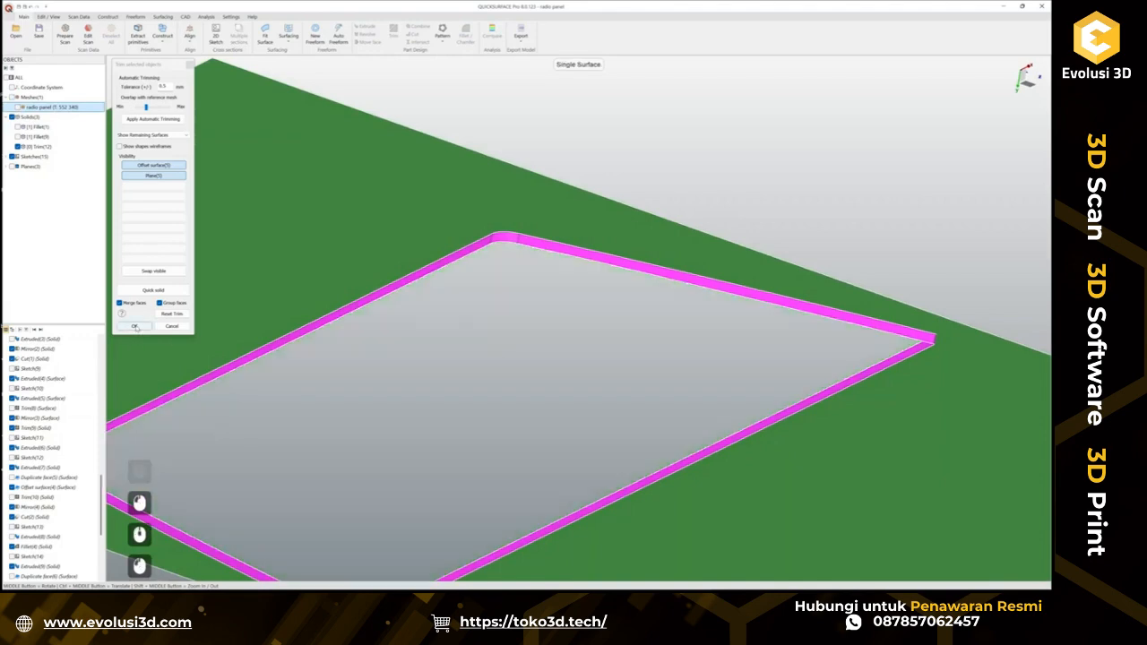
pyautogui.click(135, 327)
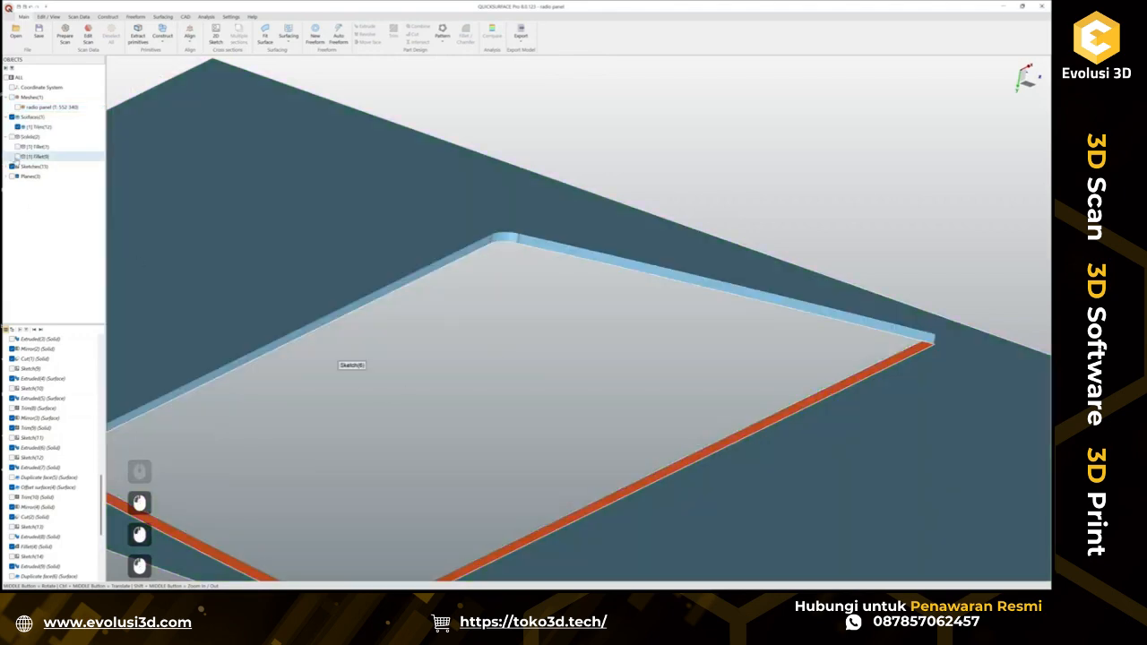
# Display the filleted solid briefly to compare it with the trimmed surface around the lower rim.
pyautogui.click(17, 157)
pyautogui.moveTo(578, 244); pyautogui.dragTo(541, 207, button='middle')
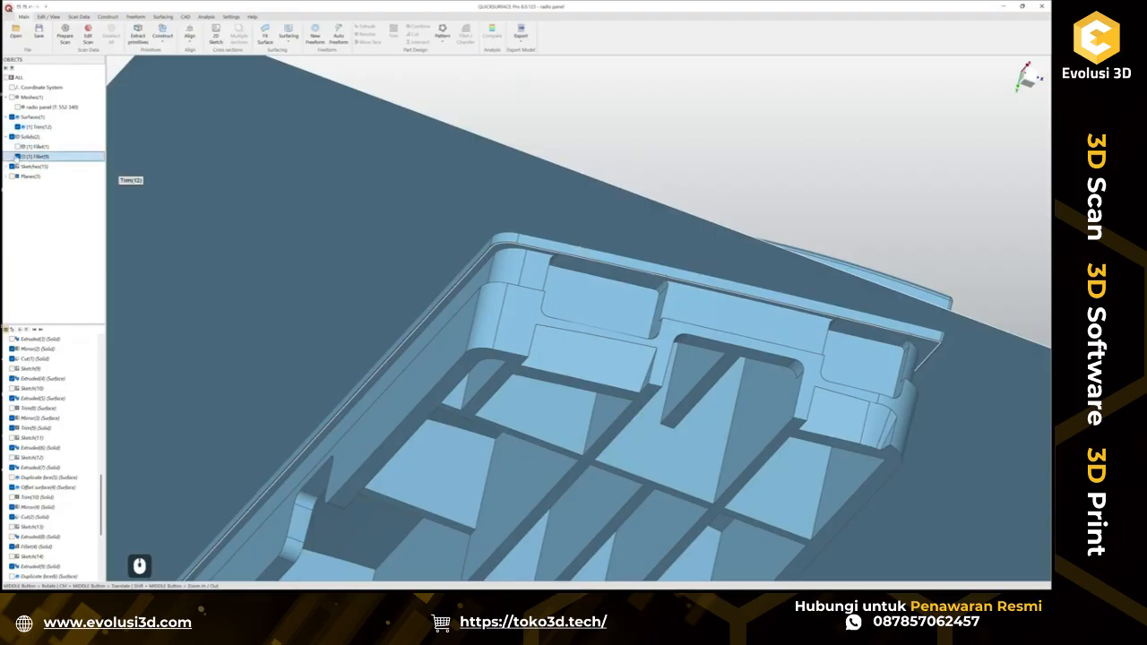
pyautogui.click(17, 156)
# Extend the trimmed surface's lower edge chain downward past the rim with the Natural extend type and show the filleted solid.
pyautogui.click(367, 226)
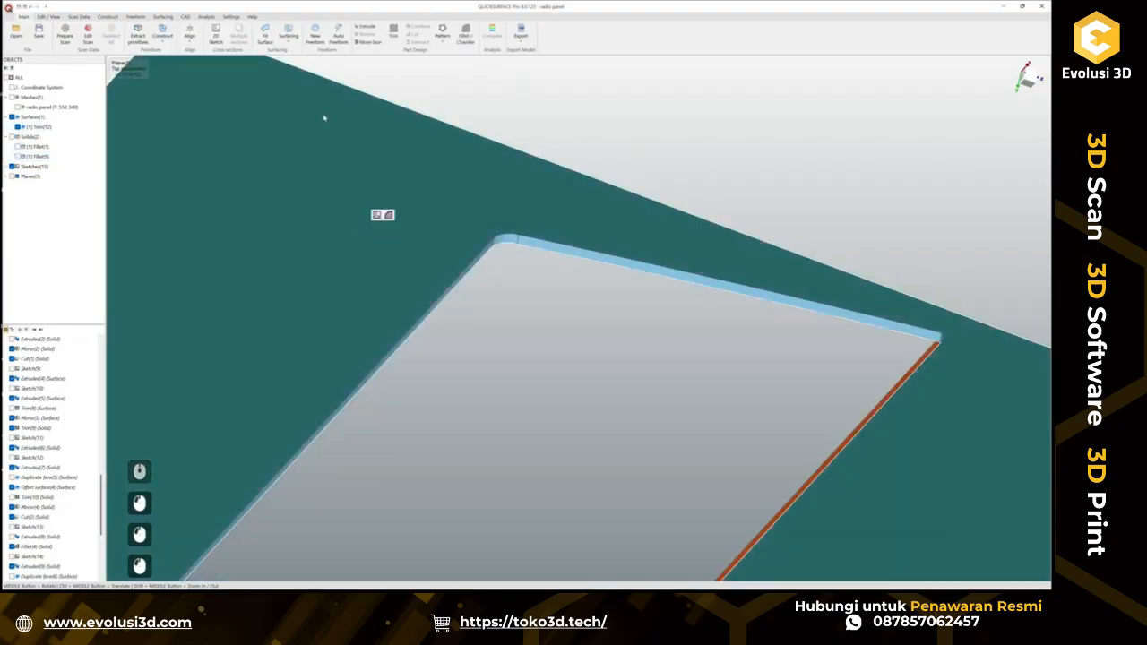
pyautogui.click(162, 17)
pyautogui.click(235, 26)
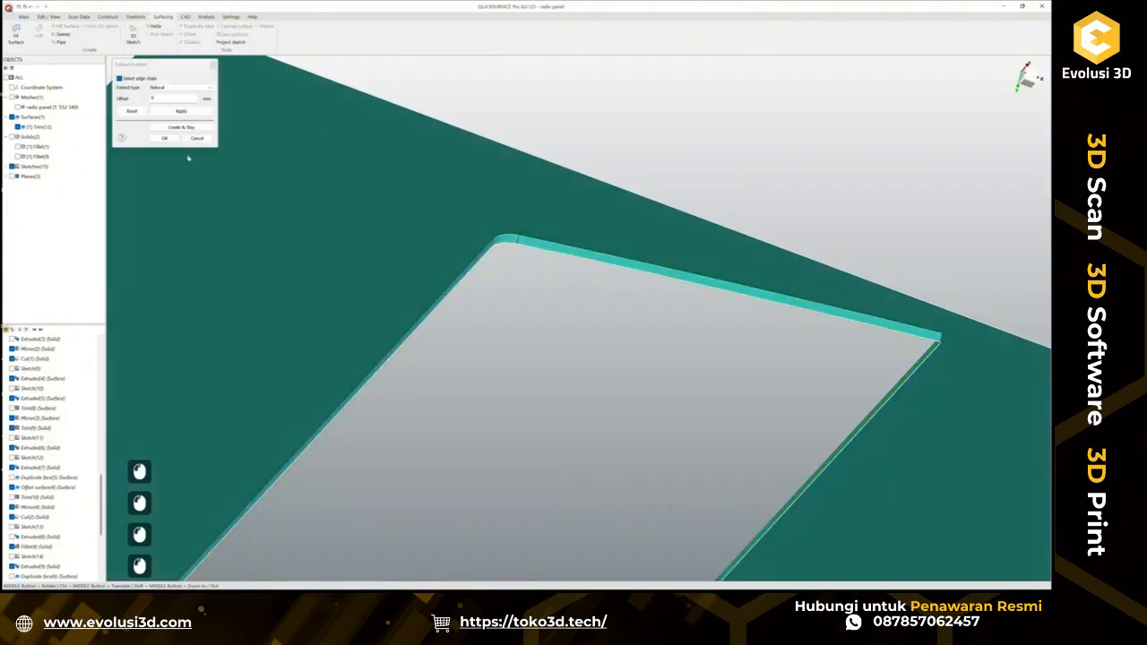
pyautogui.click(491, 252)
pyautogui.scroll(-3, 529, 276)
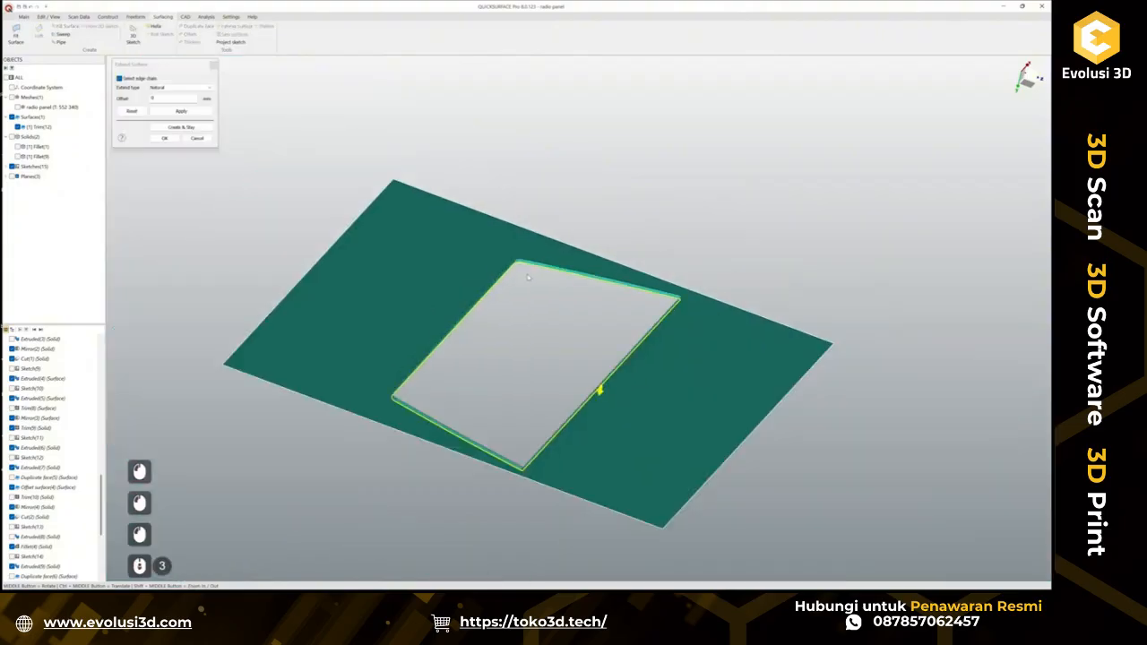
pyautogui.scroll(2, 566, 364)
pyautogui.moveTo(537, 345); pyautogui.dragTo(588, 331, button='middle')
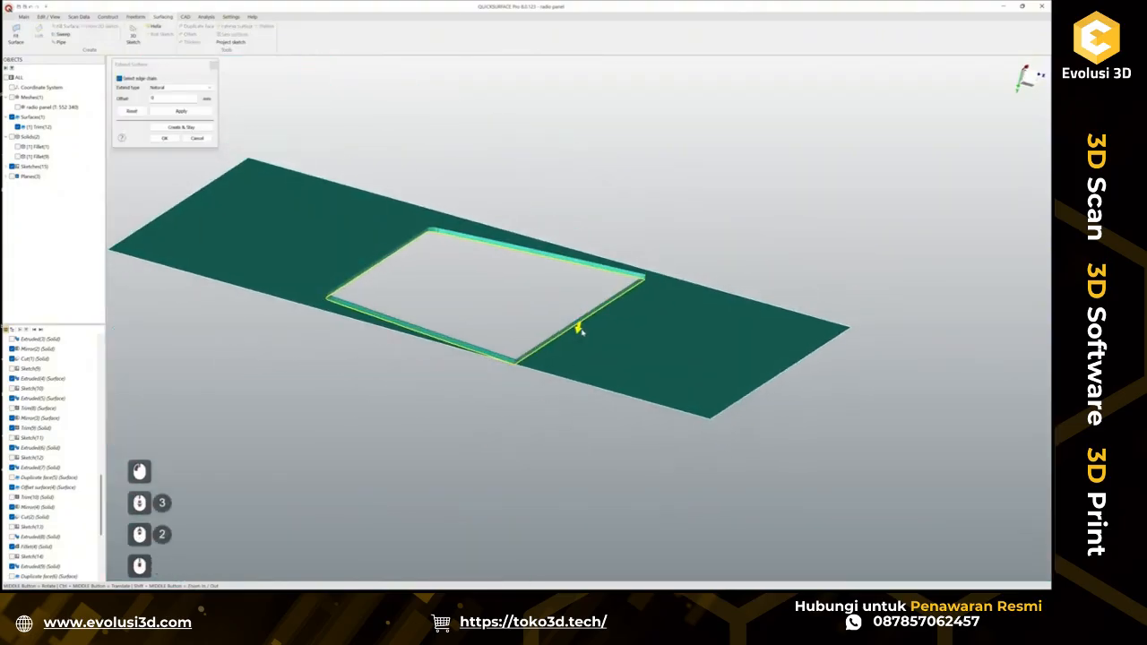
pyautogui.moveTo(581, 331); pyautogui.dragTo(579, 340)
pyautogui.click(18, 157)
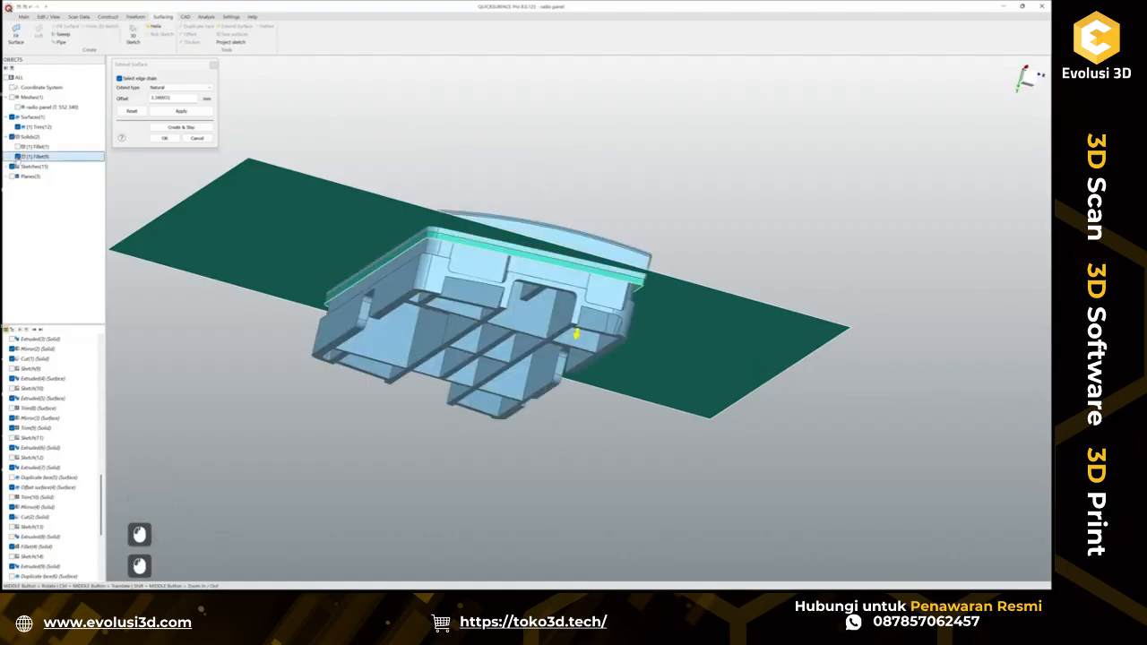
pyautogui.click(165, 138)
# Trim the filleted solid with the extended surface, discarding the outer plane and the excess below the rim to form the offset band.
pyautogui.scroll(-3, 248, 134)
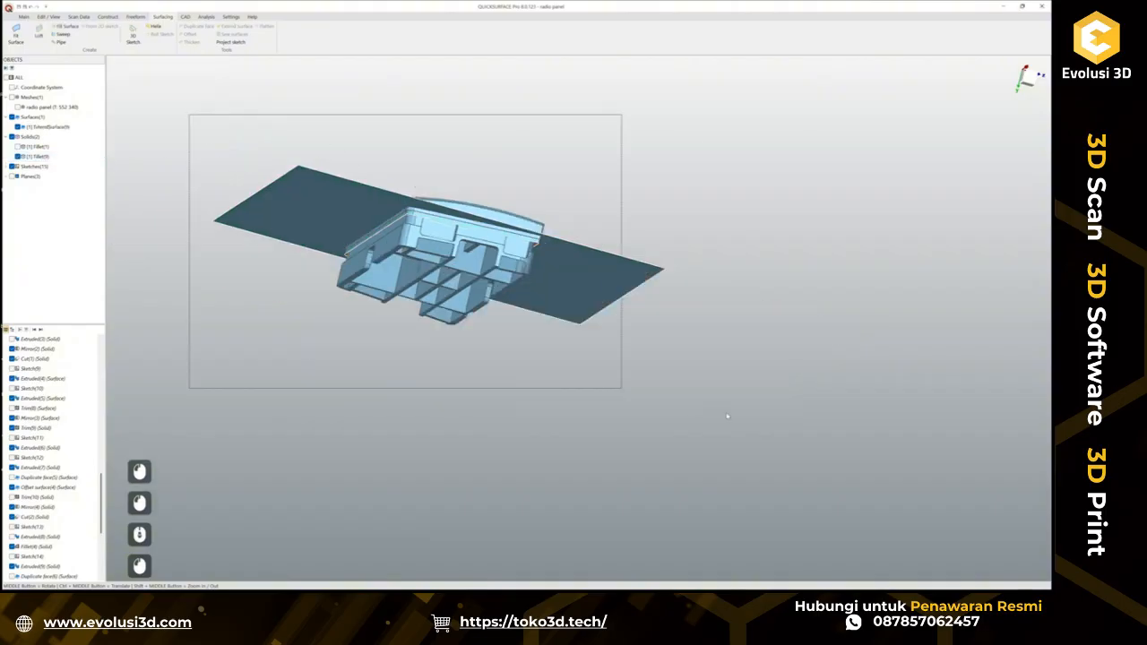
pyautogui.moveTo(728, 416); pyautogui.dragTo(744, 419)
pyautogui.click(755, 404)
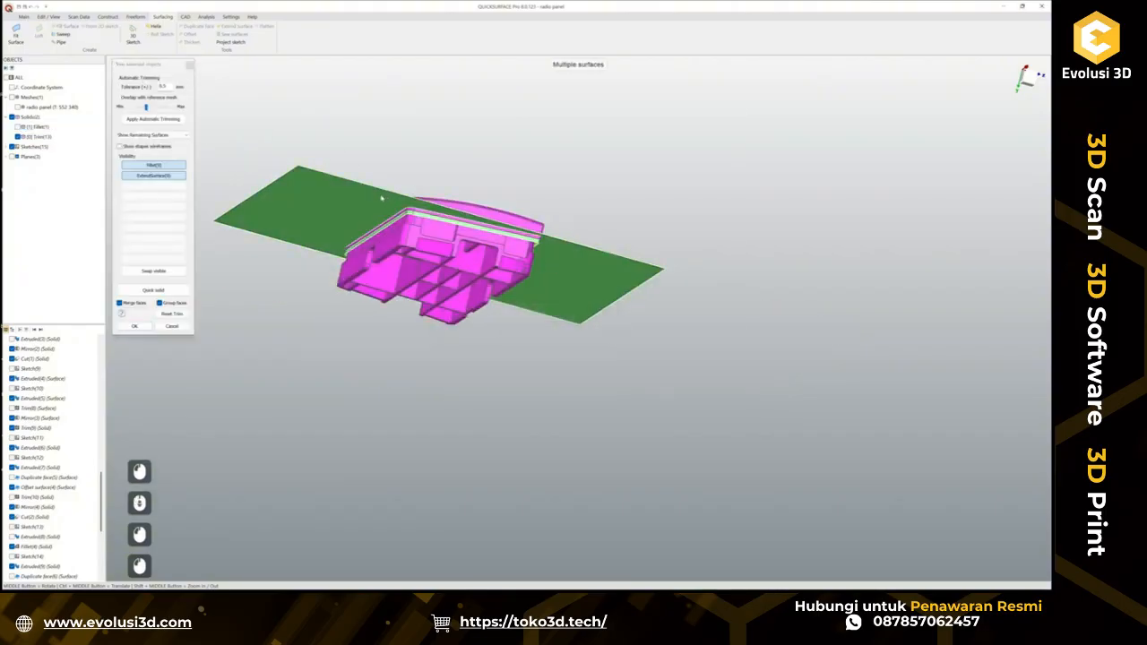
pyautogui.scroll(5, 385, 169)
pyautogui.click(386, 168)
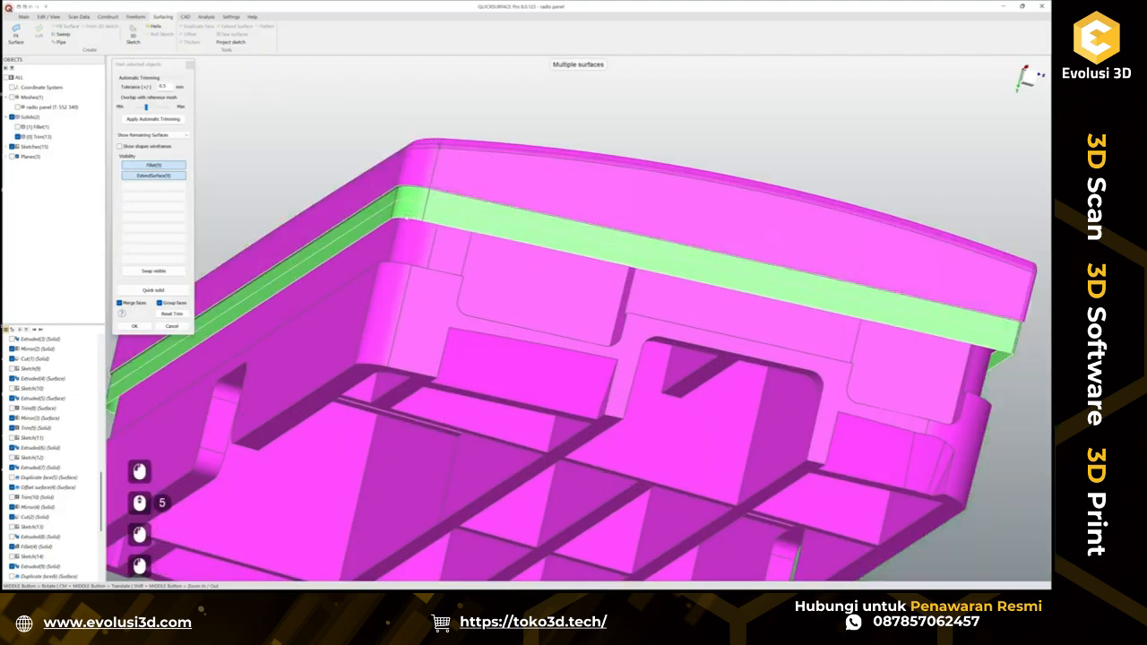
pyautogui.click(413, 218)
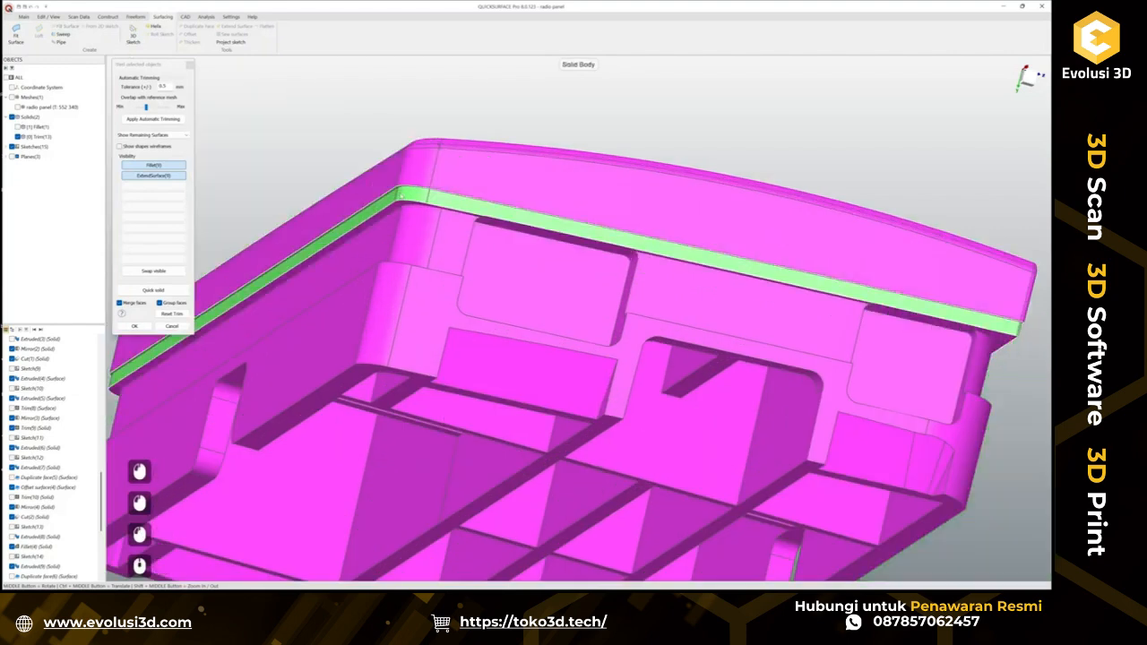
pyautogui.moveTo(401, 193); pyautogui.dragTo(307, 200, button='middle')
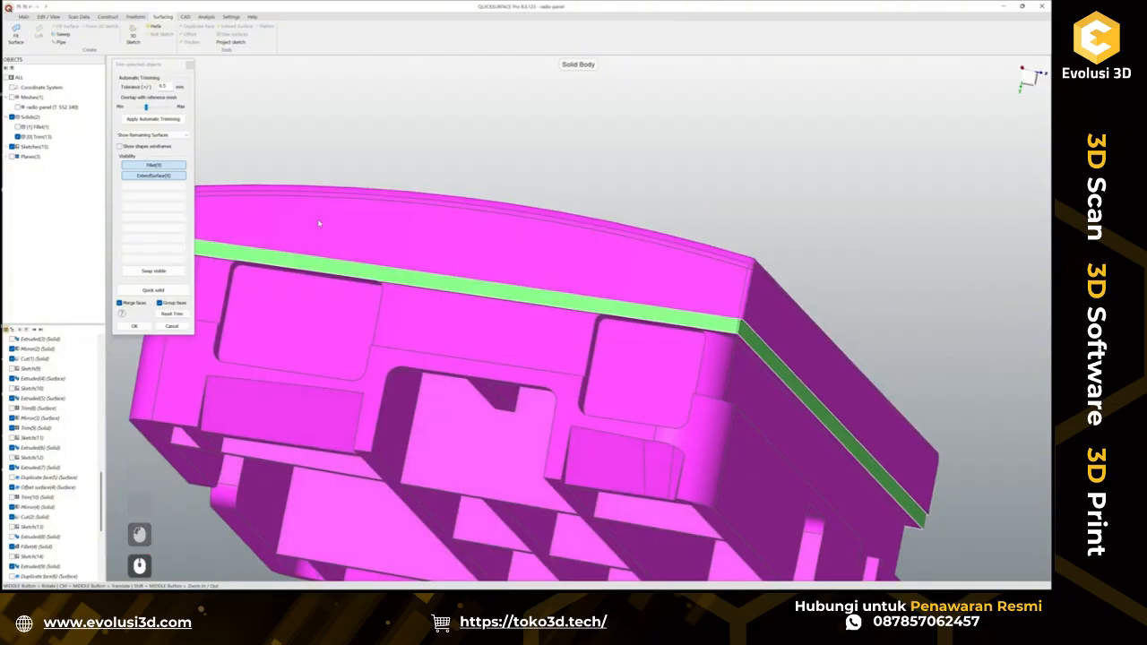
pyautogui.click(145, 328)
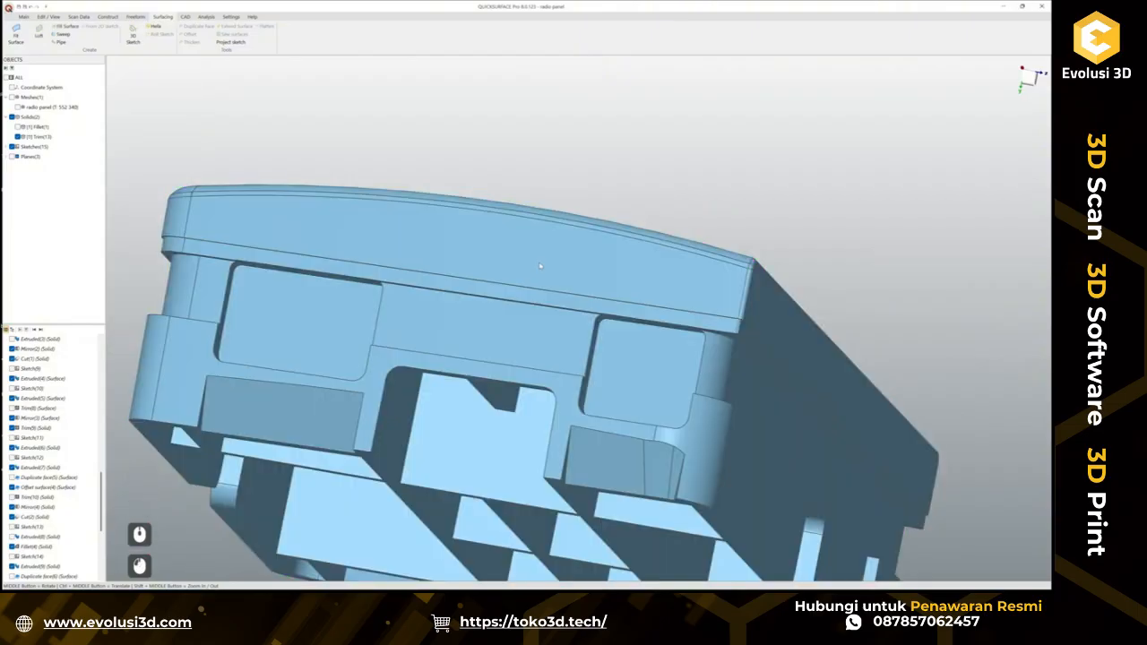
# Inspect the trimmed solid's offset rim band, front face and sides from several angles.
pyautogui.moveTo(506, 271); pyautogui.dragTo(548, 240, button='middle')
pyautogui.scroll(-2, 415, 283)
pyautogui.scroll(4, 370, 271)
pyautogui.scroll(-1, 366, 269)
pyautogui.scroll(-2, 547, 239)
pyautogui.scroll(2, 656, 300)
pyautogui.moveTo(640, 276); pyautogui.dragTo(738, 239, button='middle')
pyautogui.scroll(-3, 748, 187)
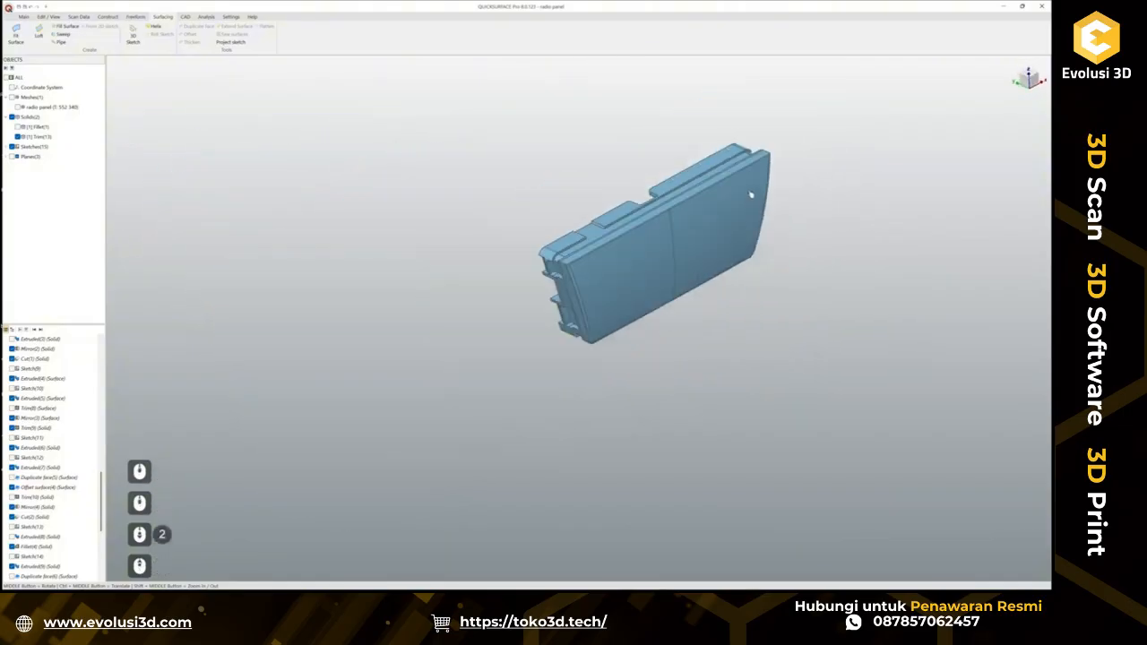
pyautogui.scroll(1, 753, 194)
pyautogui.scroll(2, 751, 195)
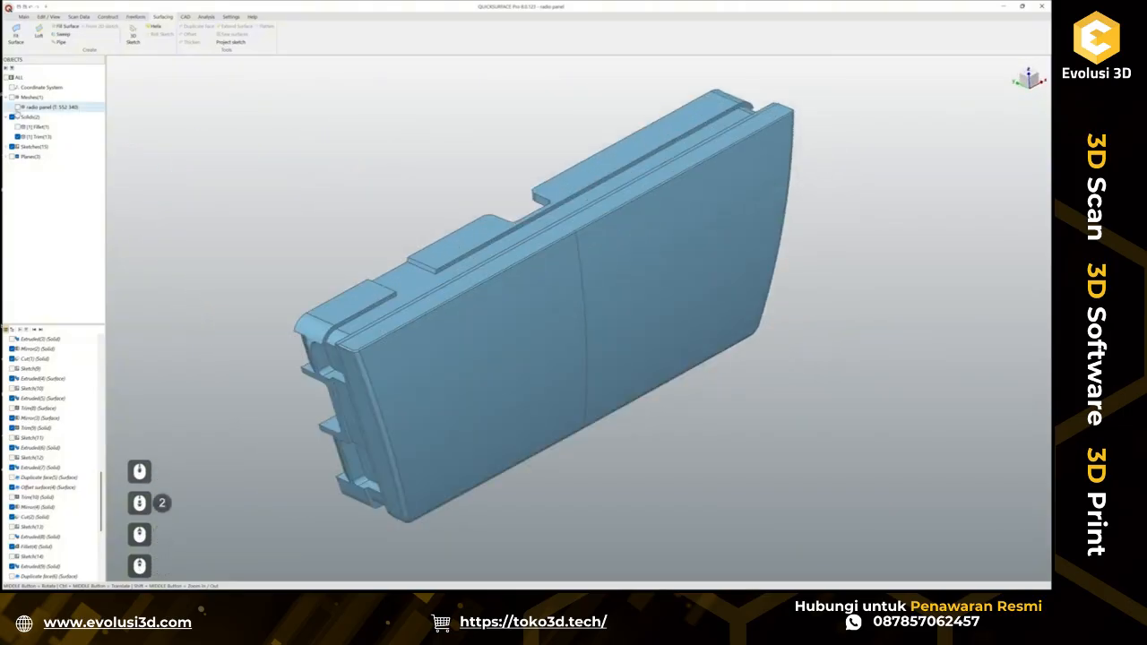
# Display the radio panel scan over the finished solid and compare their front, back and sides.
pyautogui.click(17, 108)
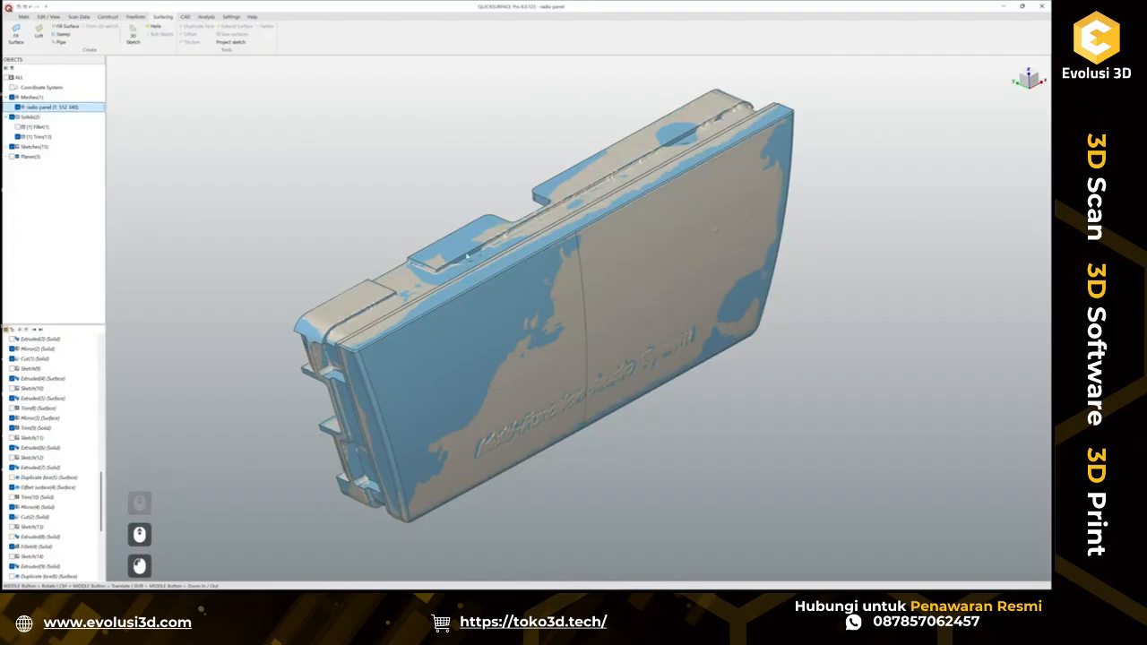
pyautogui.moveTo(437, 309); pyautogui.dragTo(900, 311, button='middle')
pyautogui.moveTo(339, 300); pyautogui.dragTo(741, 354, button='middle')
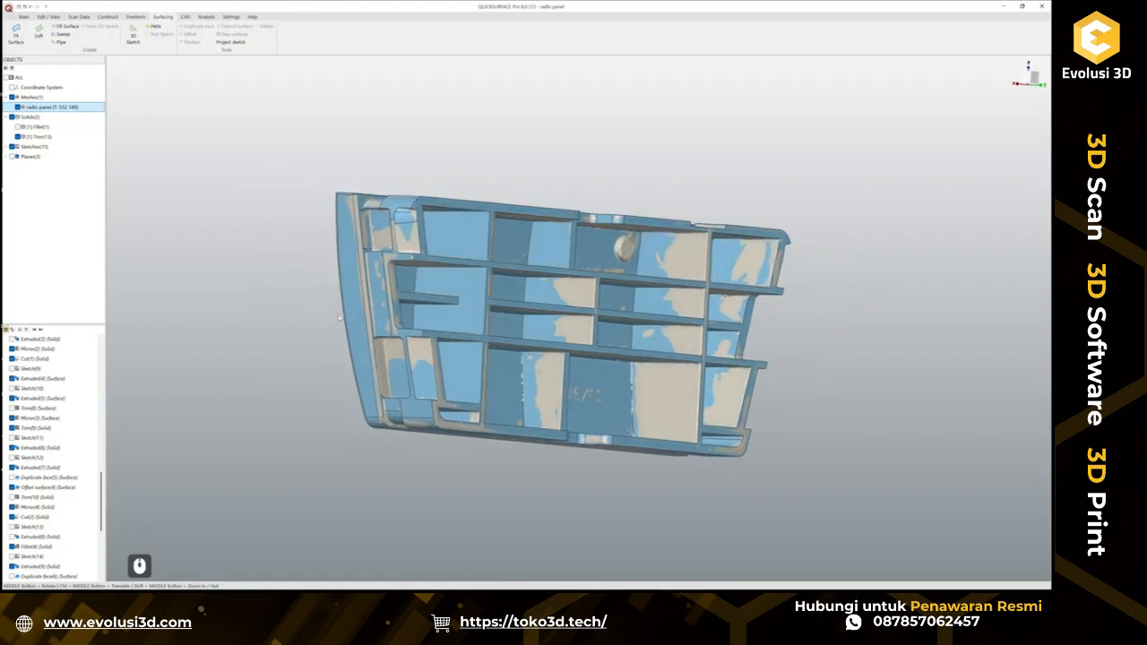
pyautogui.moveTo(340, 317); pyautogui.dragTo(811, 359, button='middle')
pyautogui.moveTo(419, 366); pyautogui.dragTo(661, 374, button='middle')
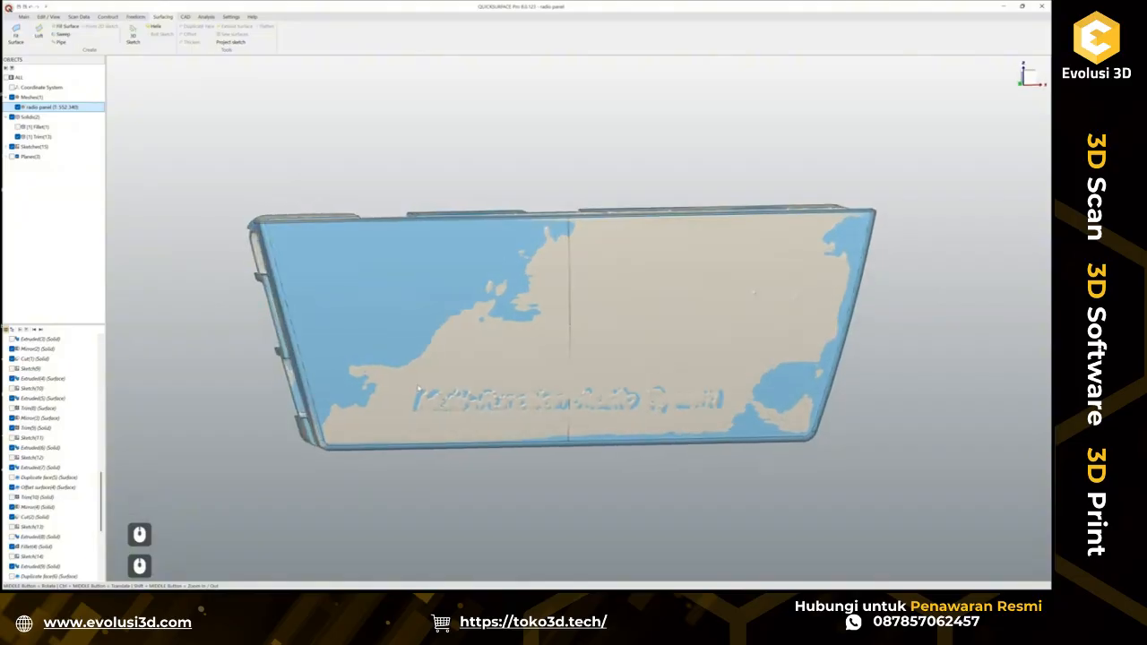
pyautogui.moveTo(438, 370); pyautogui.dragTo(590, 305, button='middle')
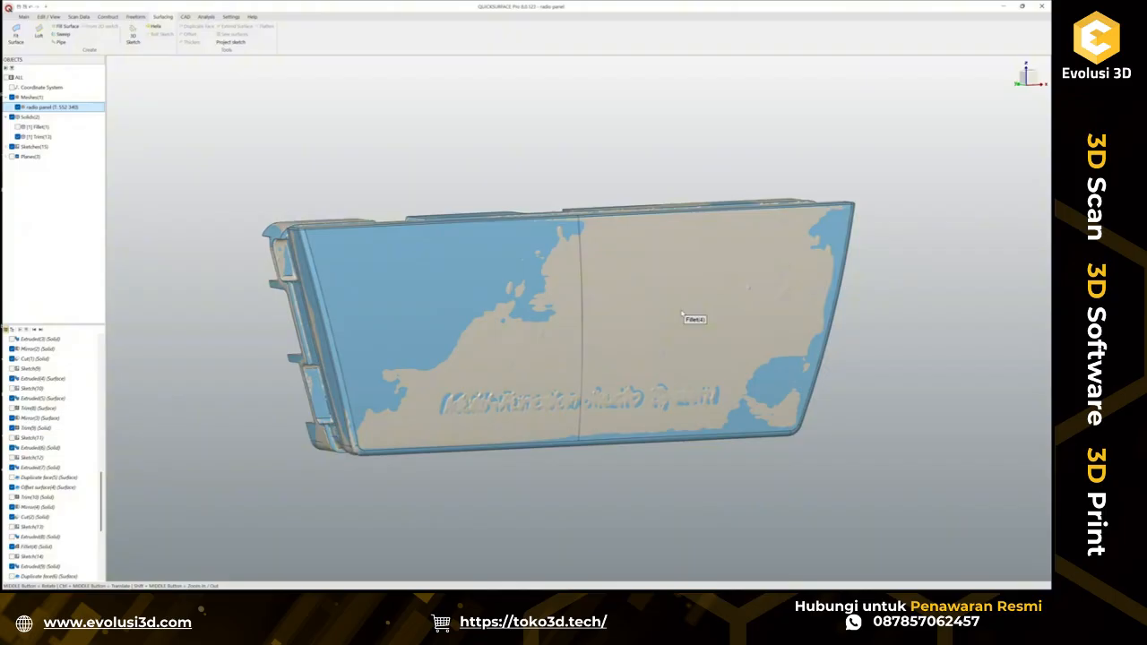
pyautogui.moveTo(528, 311); pyautogui.dragTo(550, 332, button='middle')
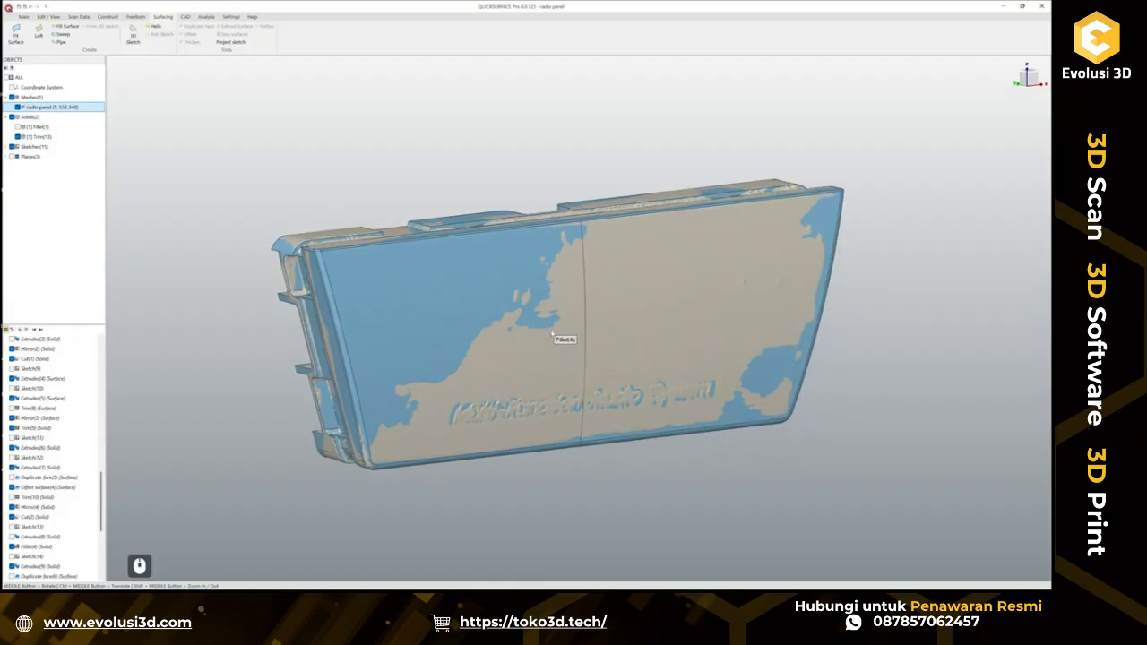